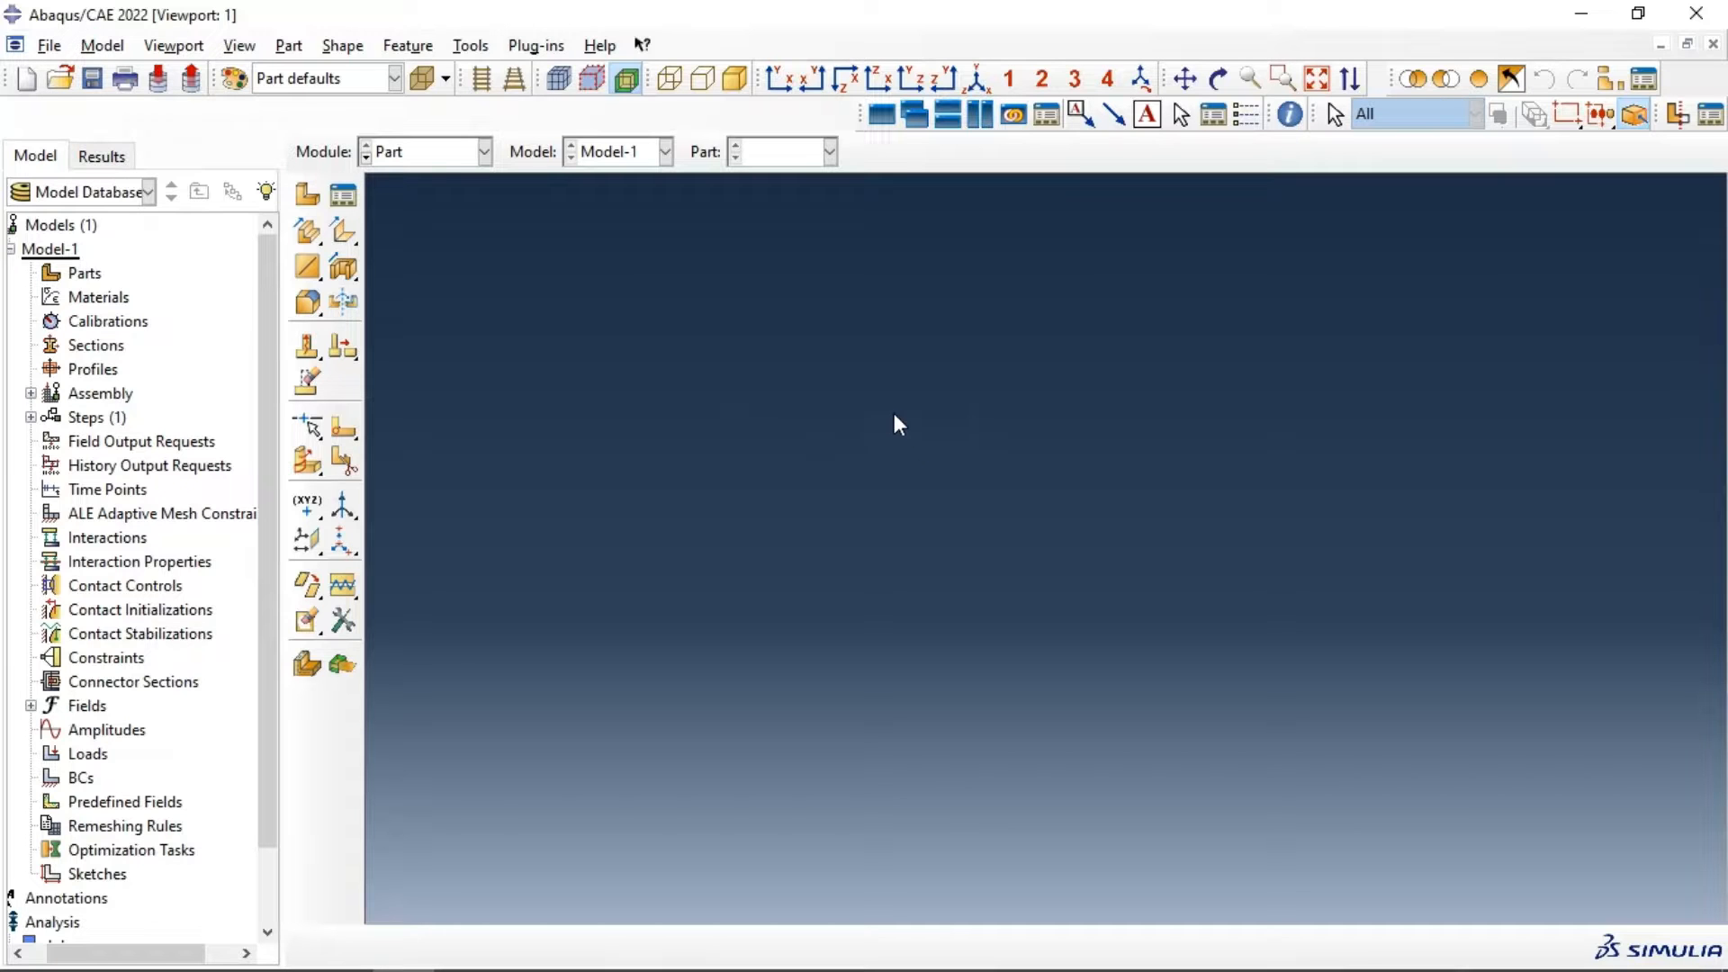
Step: Create a 3D deformable part named SolidPlate with a solid extrusion base feature and start its section sketch
left_click(307, 196)
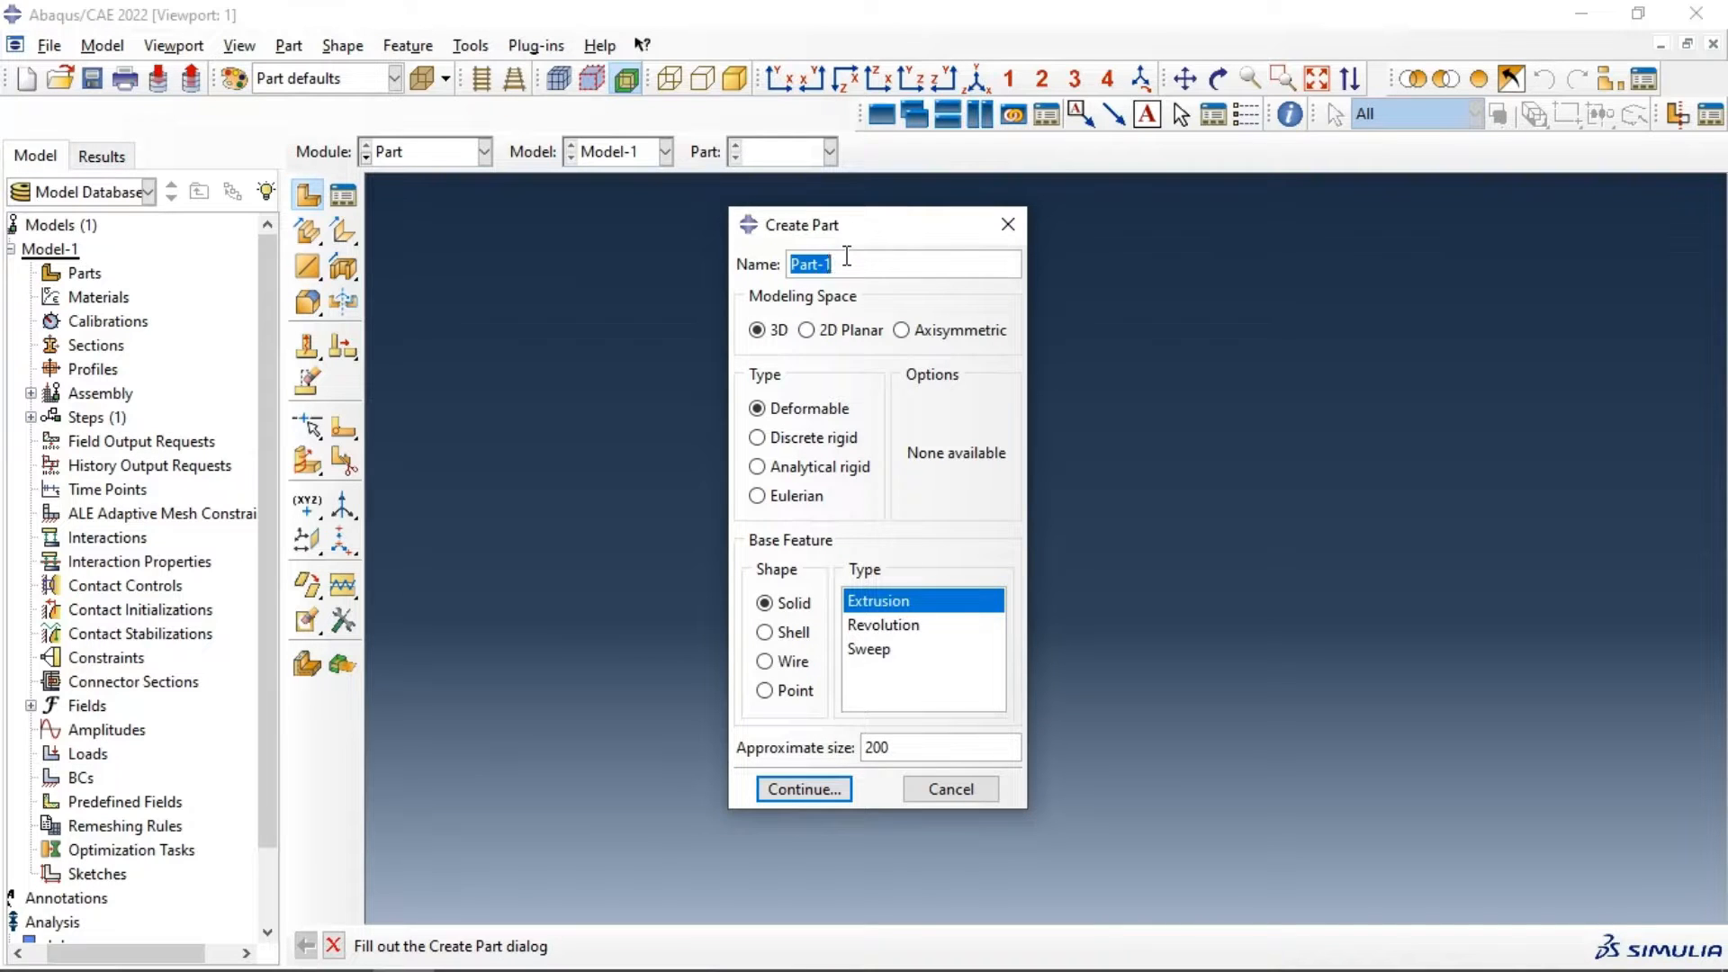
type("P")
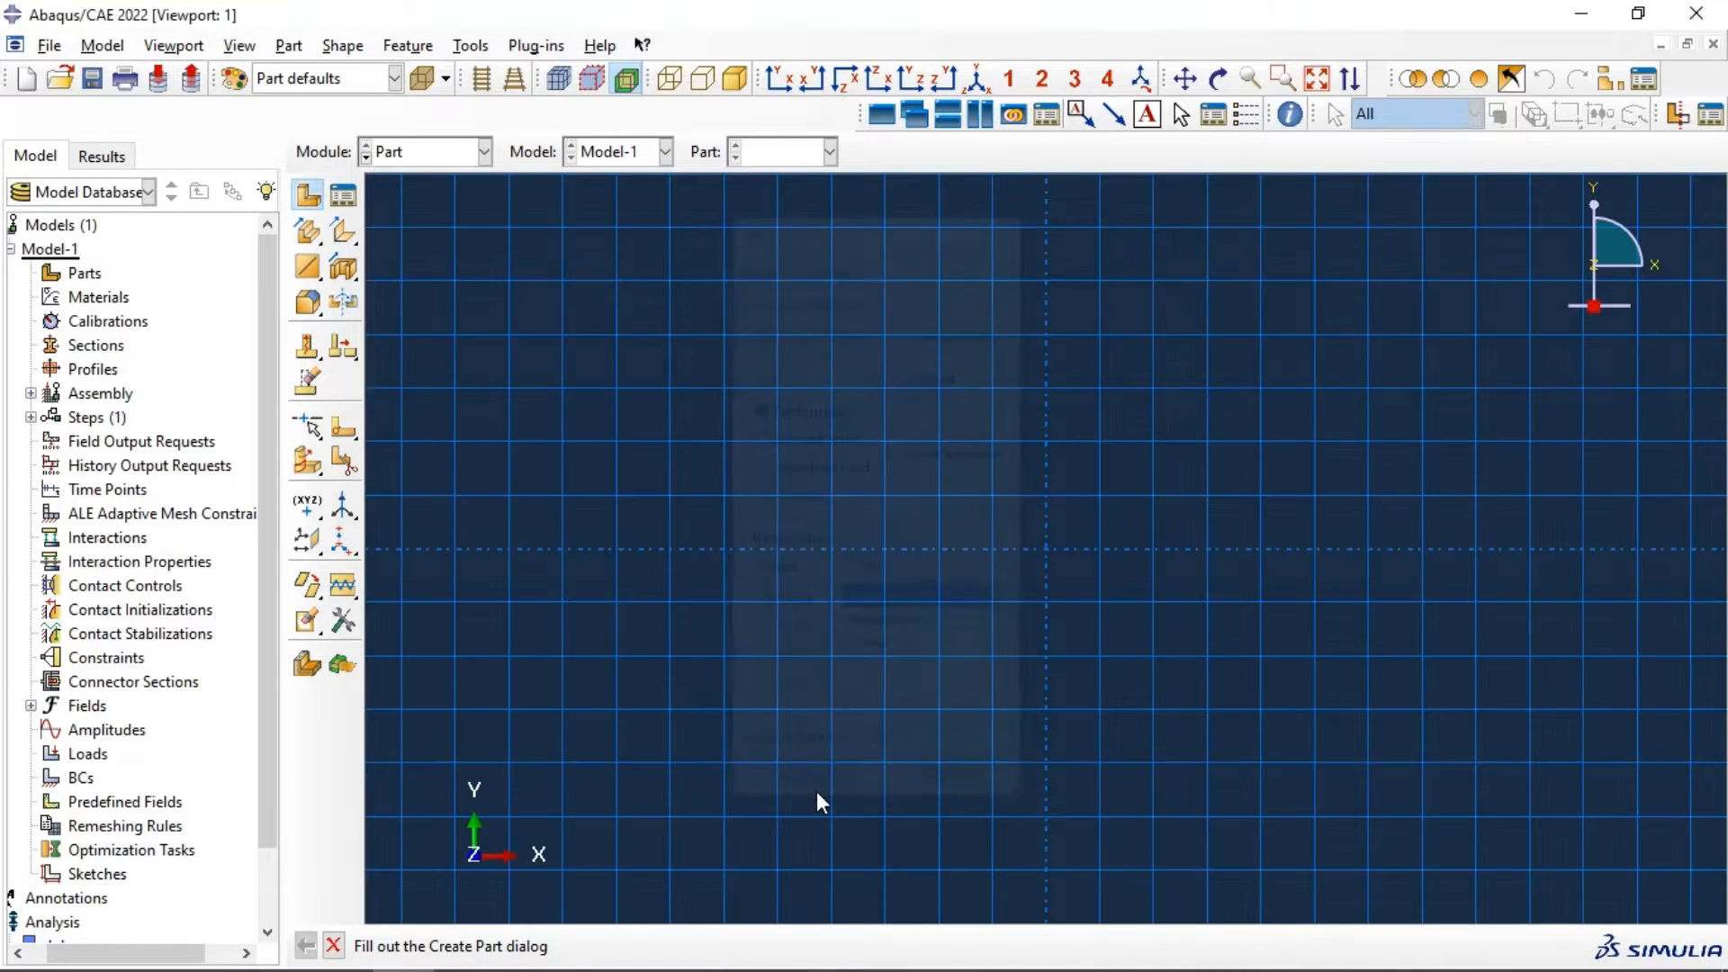
left_click(813, 789)
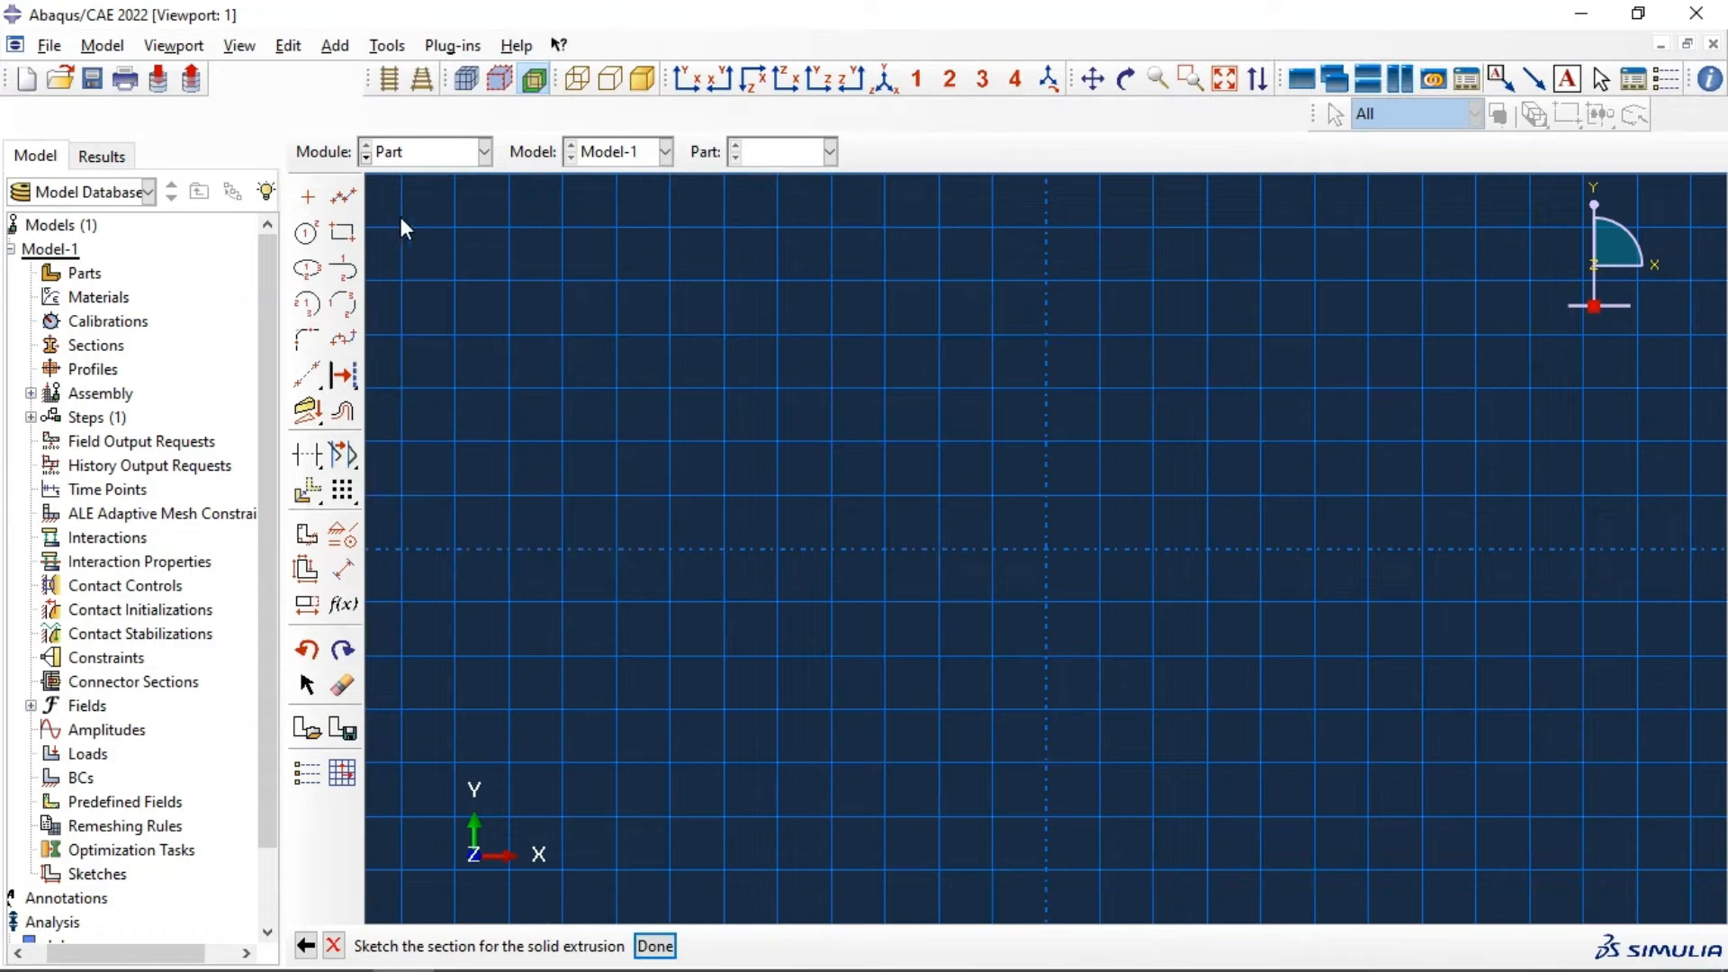
Step: Sketch a rectangle about 37.5 wide and 50 high around the sketch origin
left_click(335, 234)
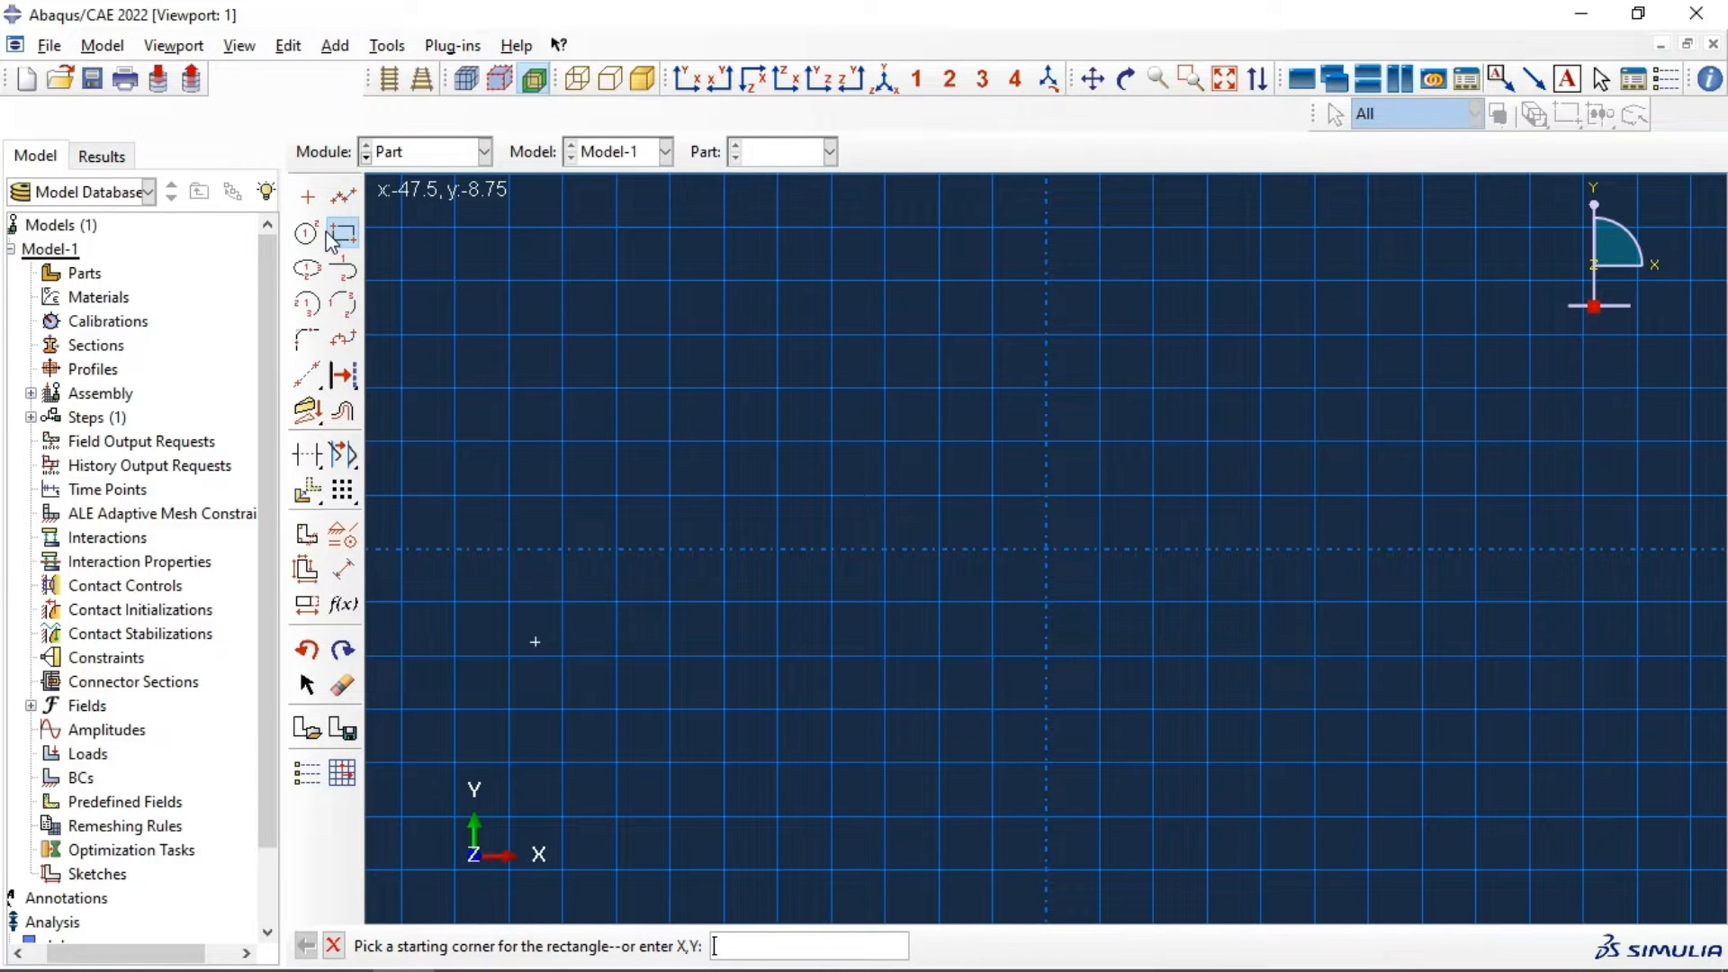
left_click(860, 240)
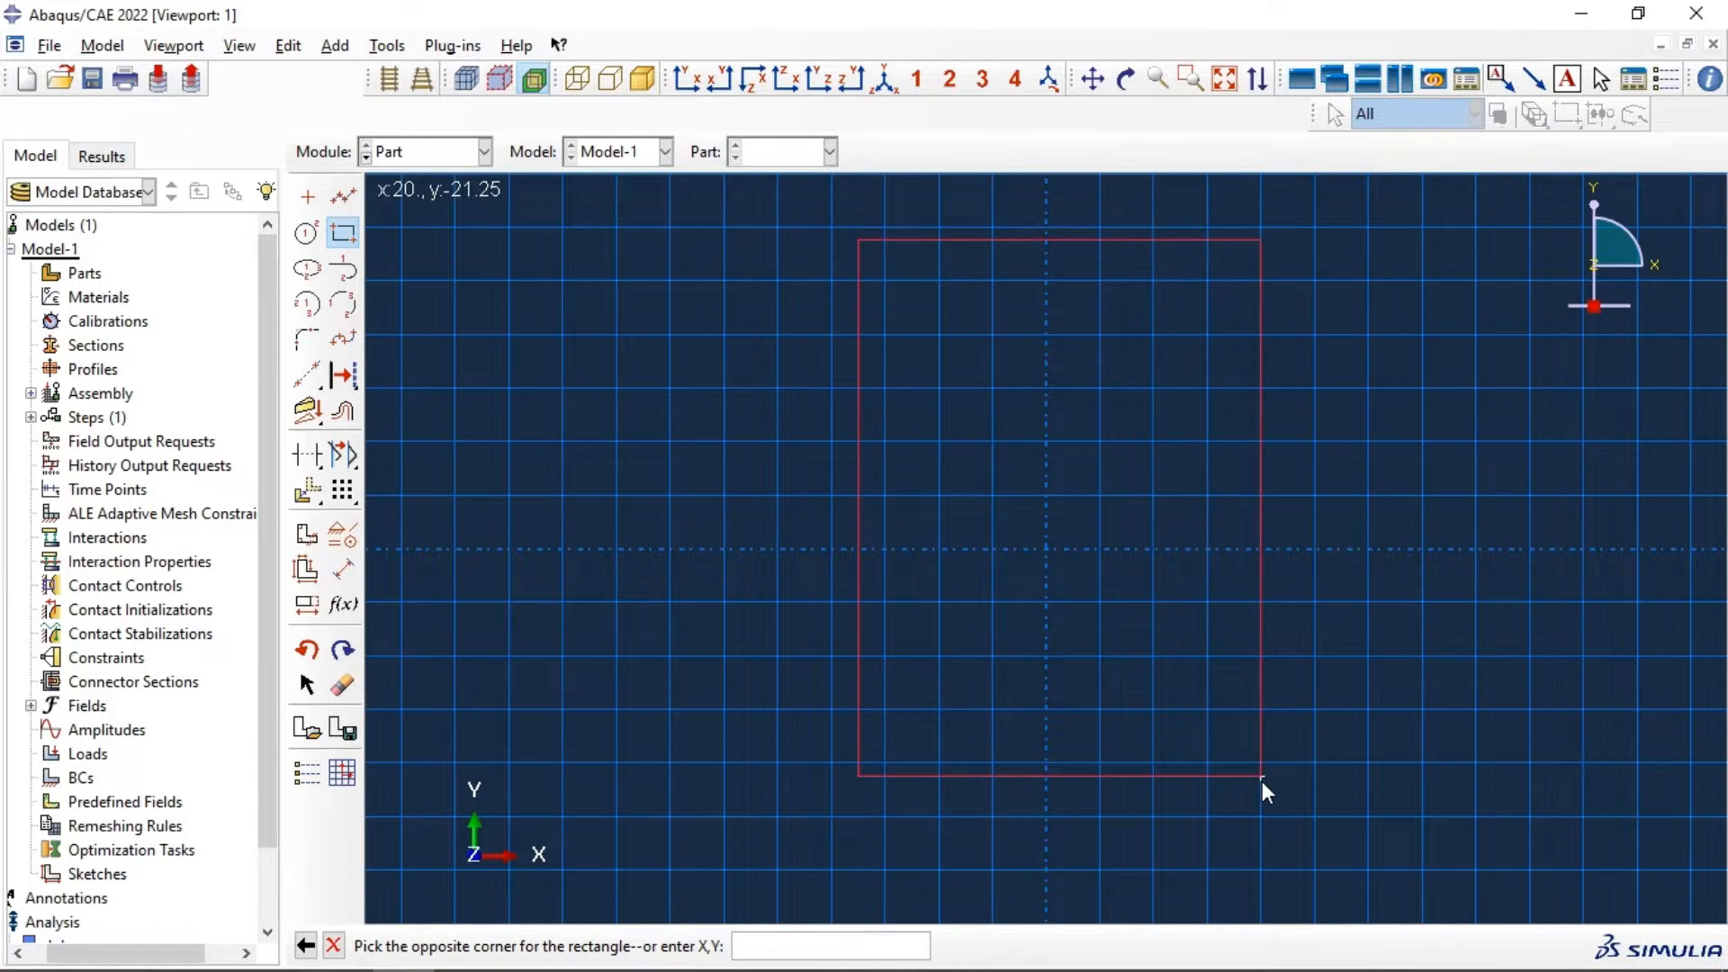
left_click(1260, 776)
Step: Dimension the rectangle's bottom edge to 100 and its right edge to 200
left_click(342, 569)
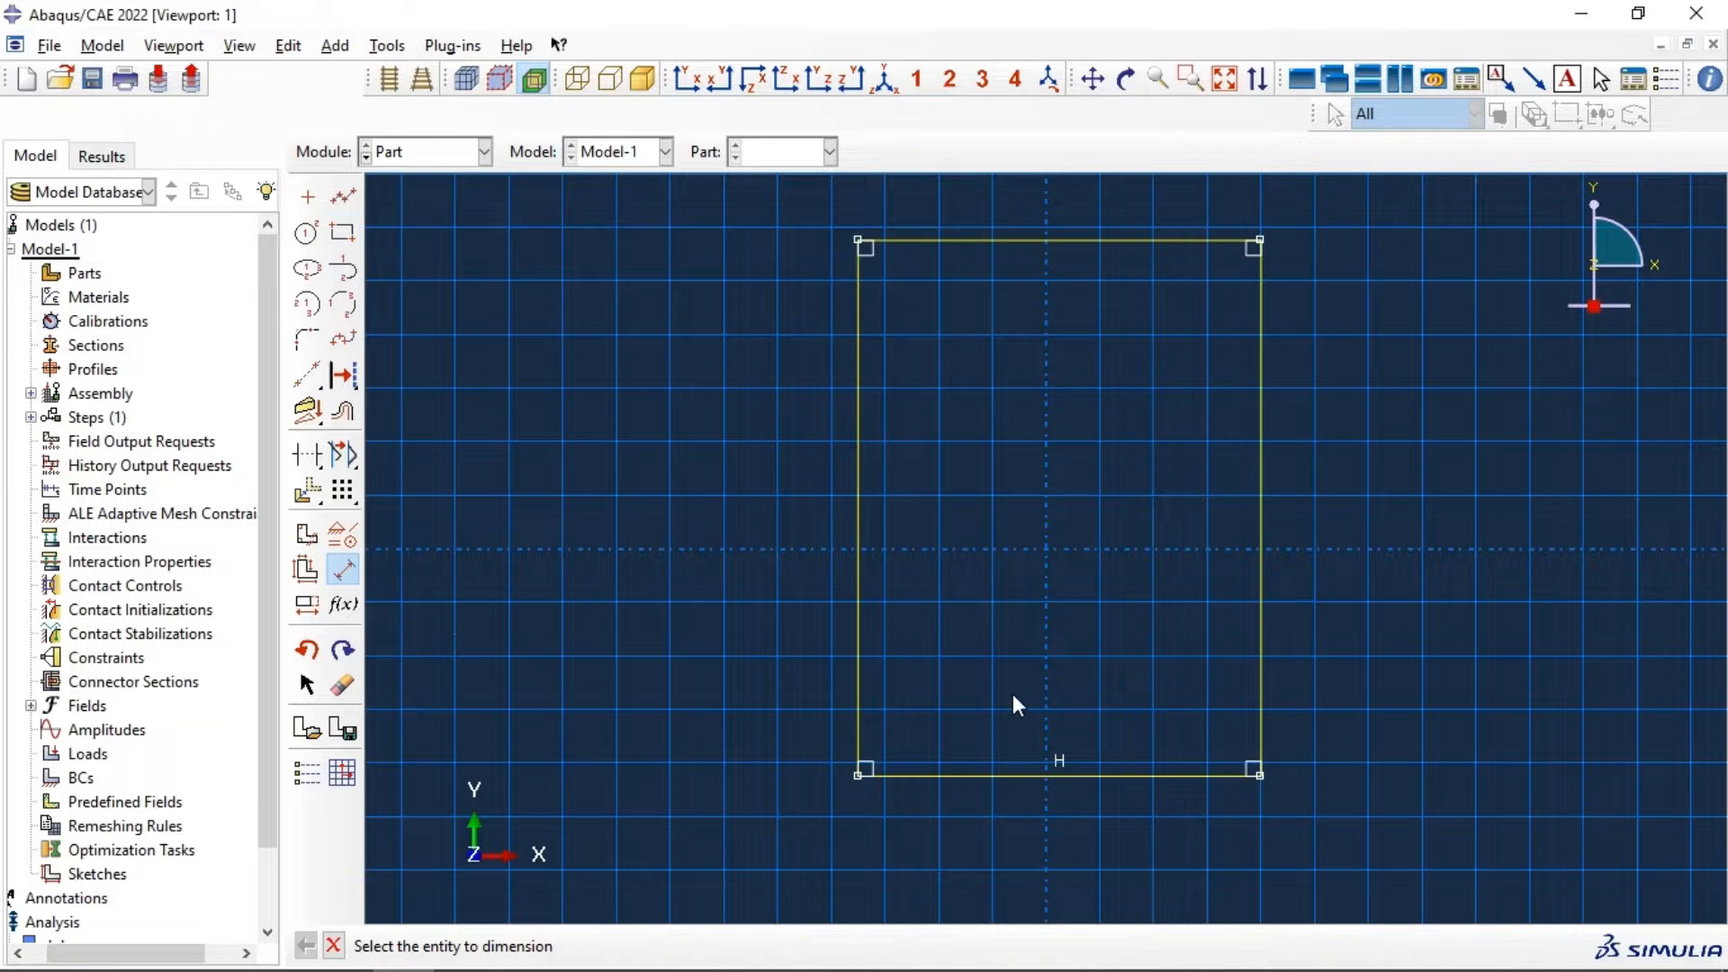
left_click(1029, 778)
left_click(1029, 839)
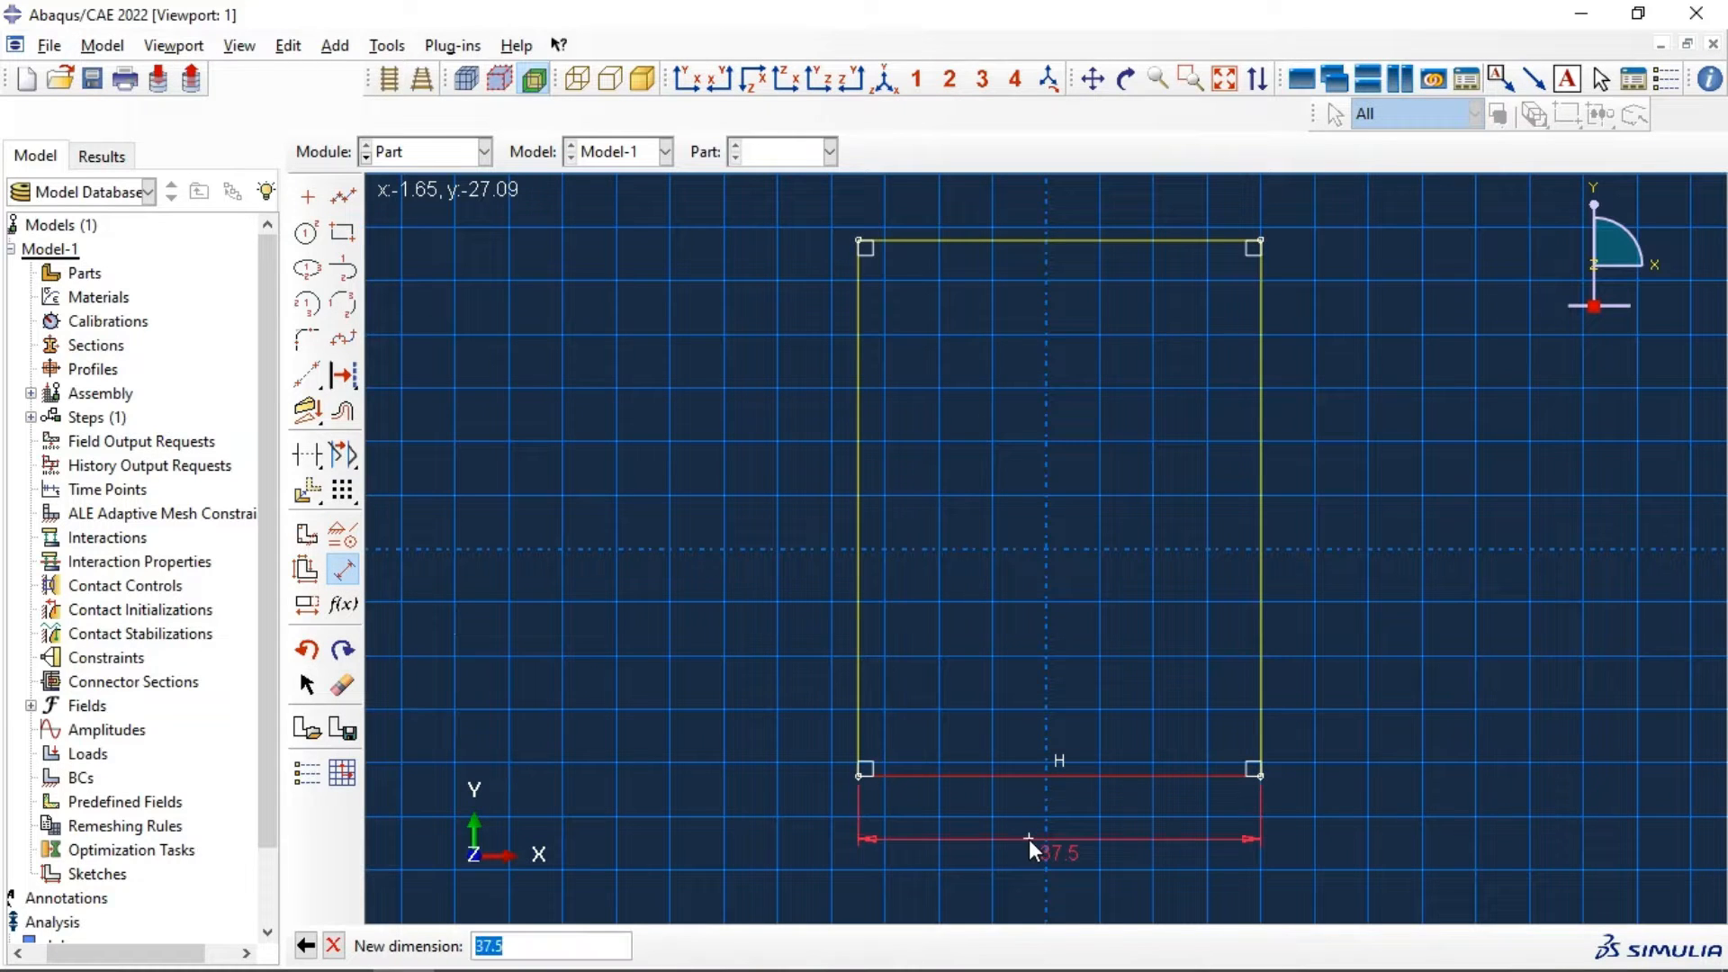
key("Return")
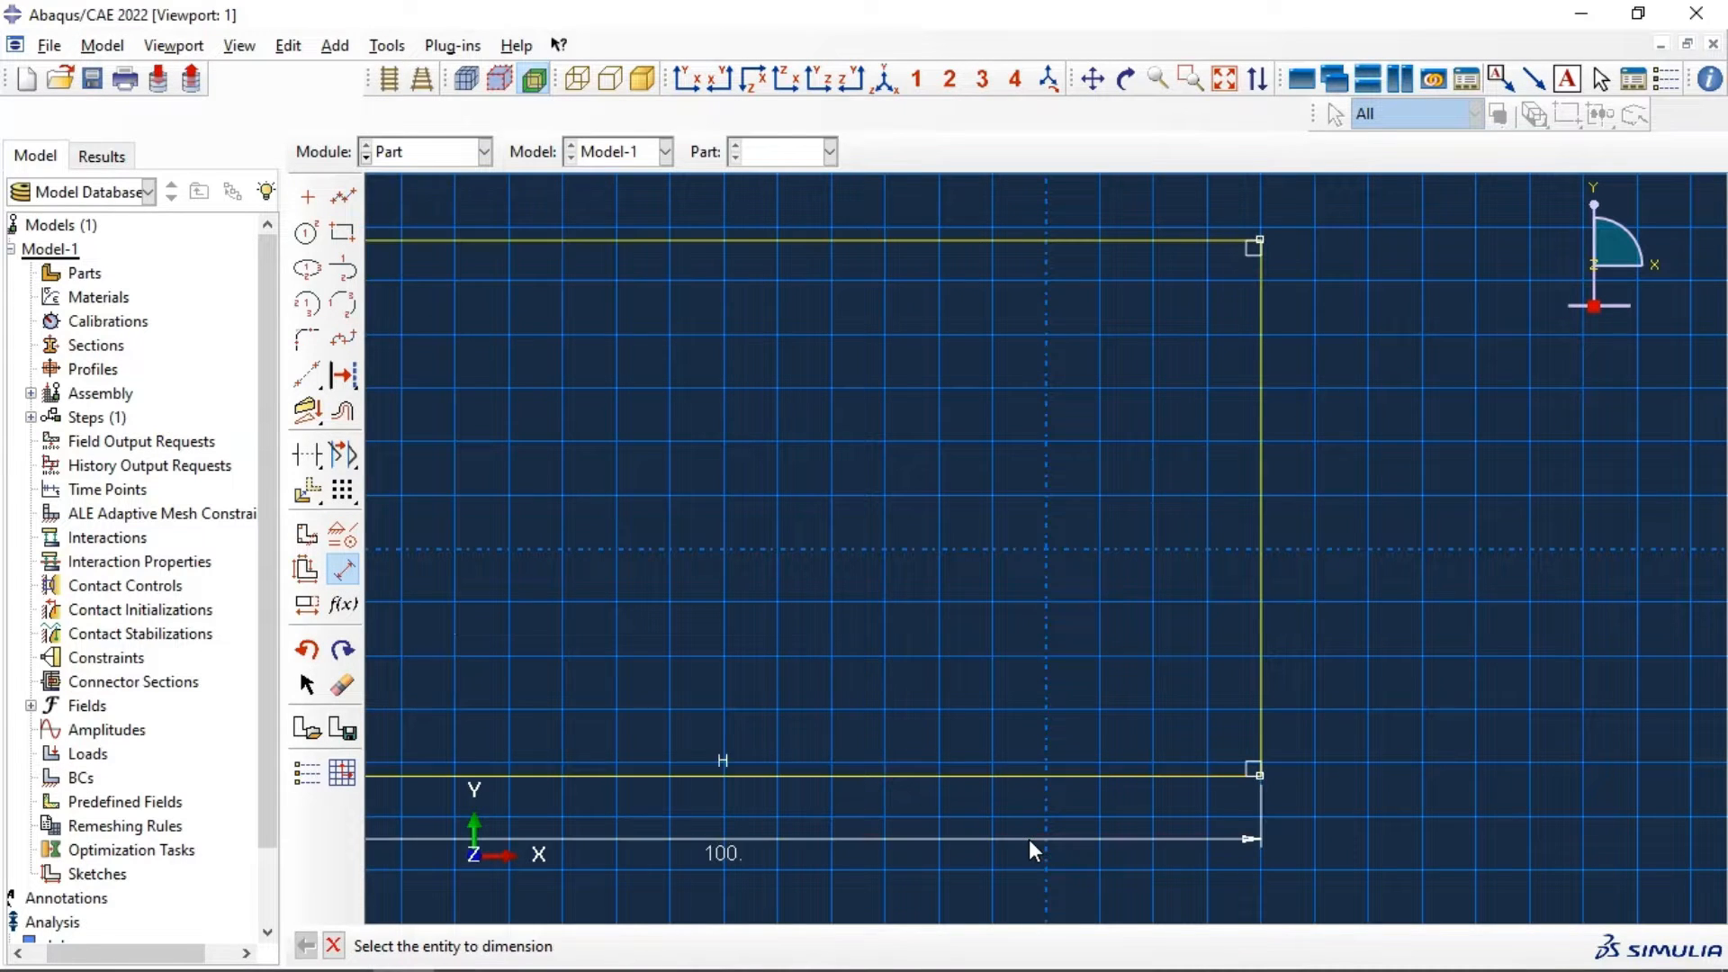
left_click(1269, 689)
left_click(1336, 684)
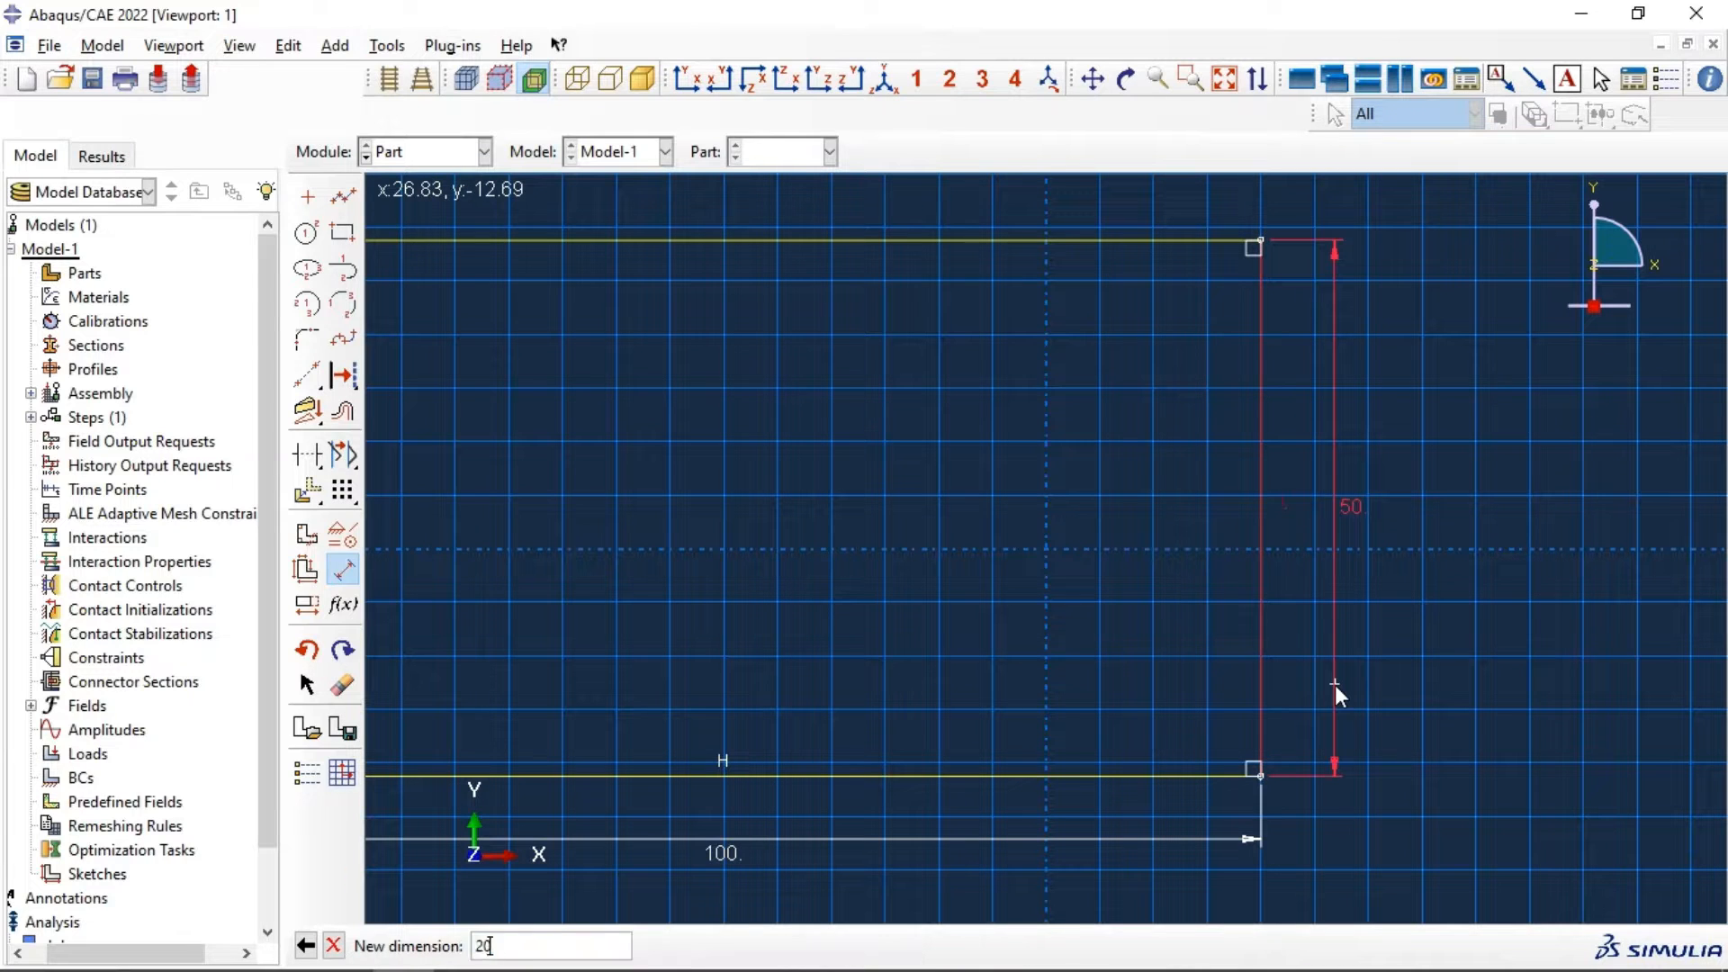
key("Return")
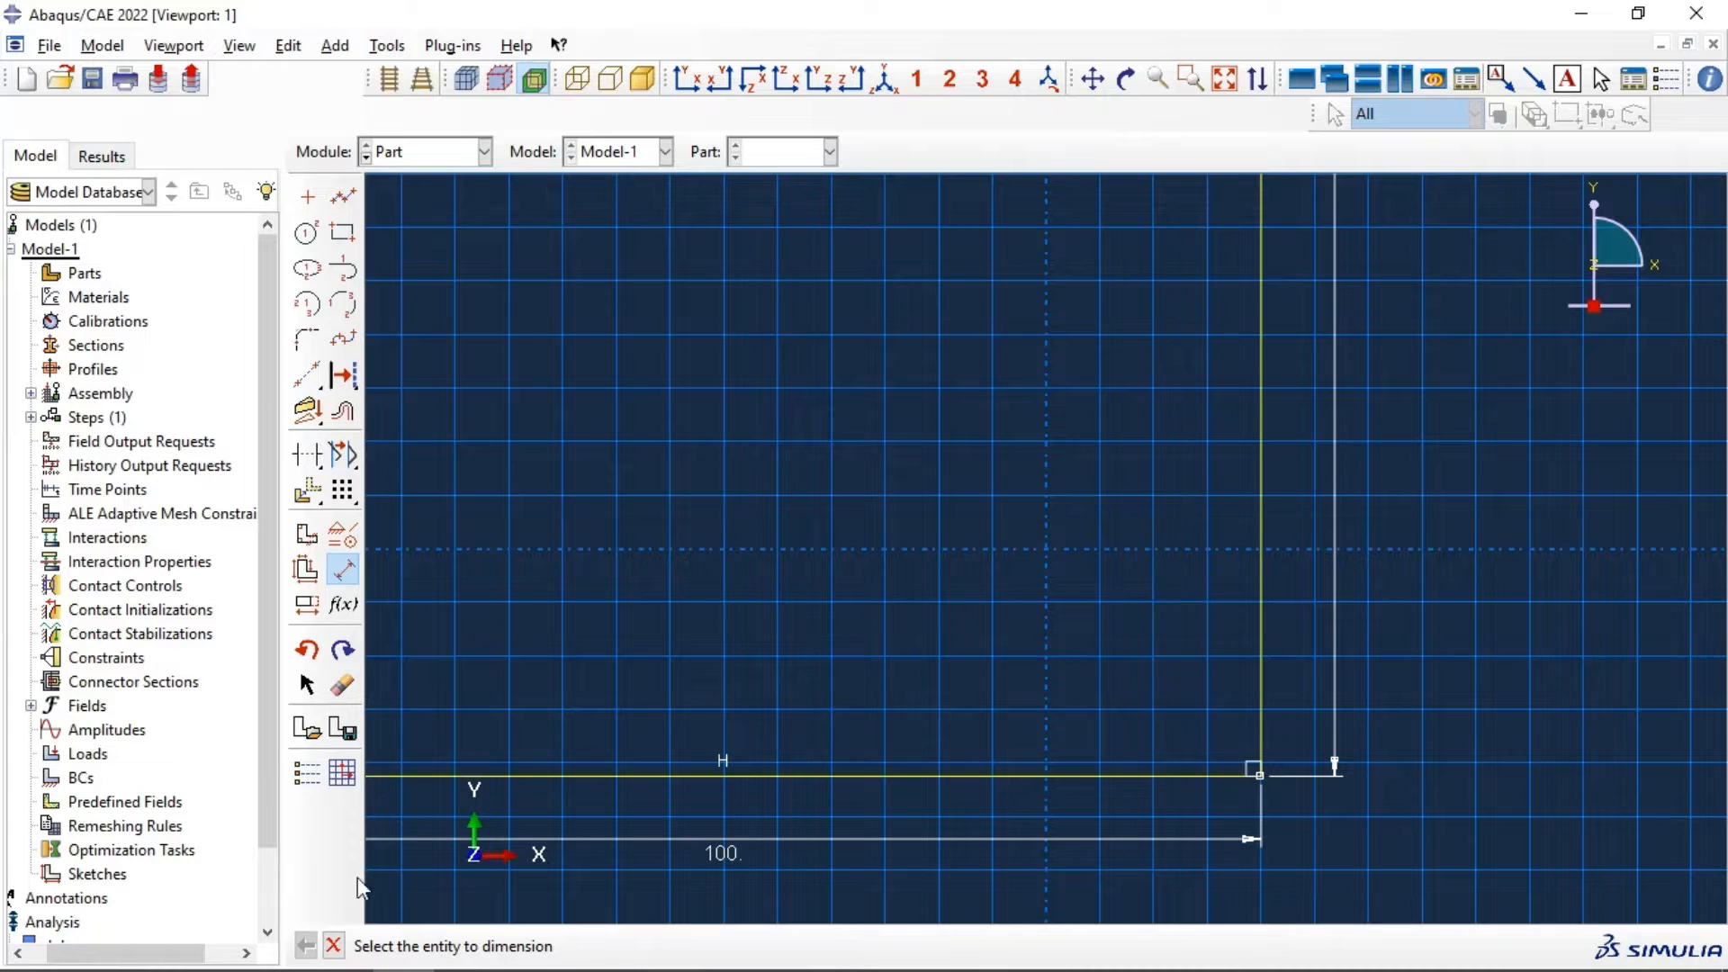
left_click(333, 945)
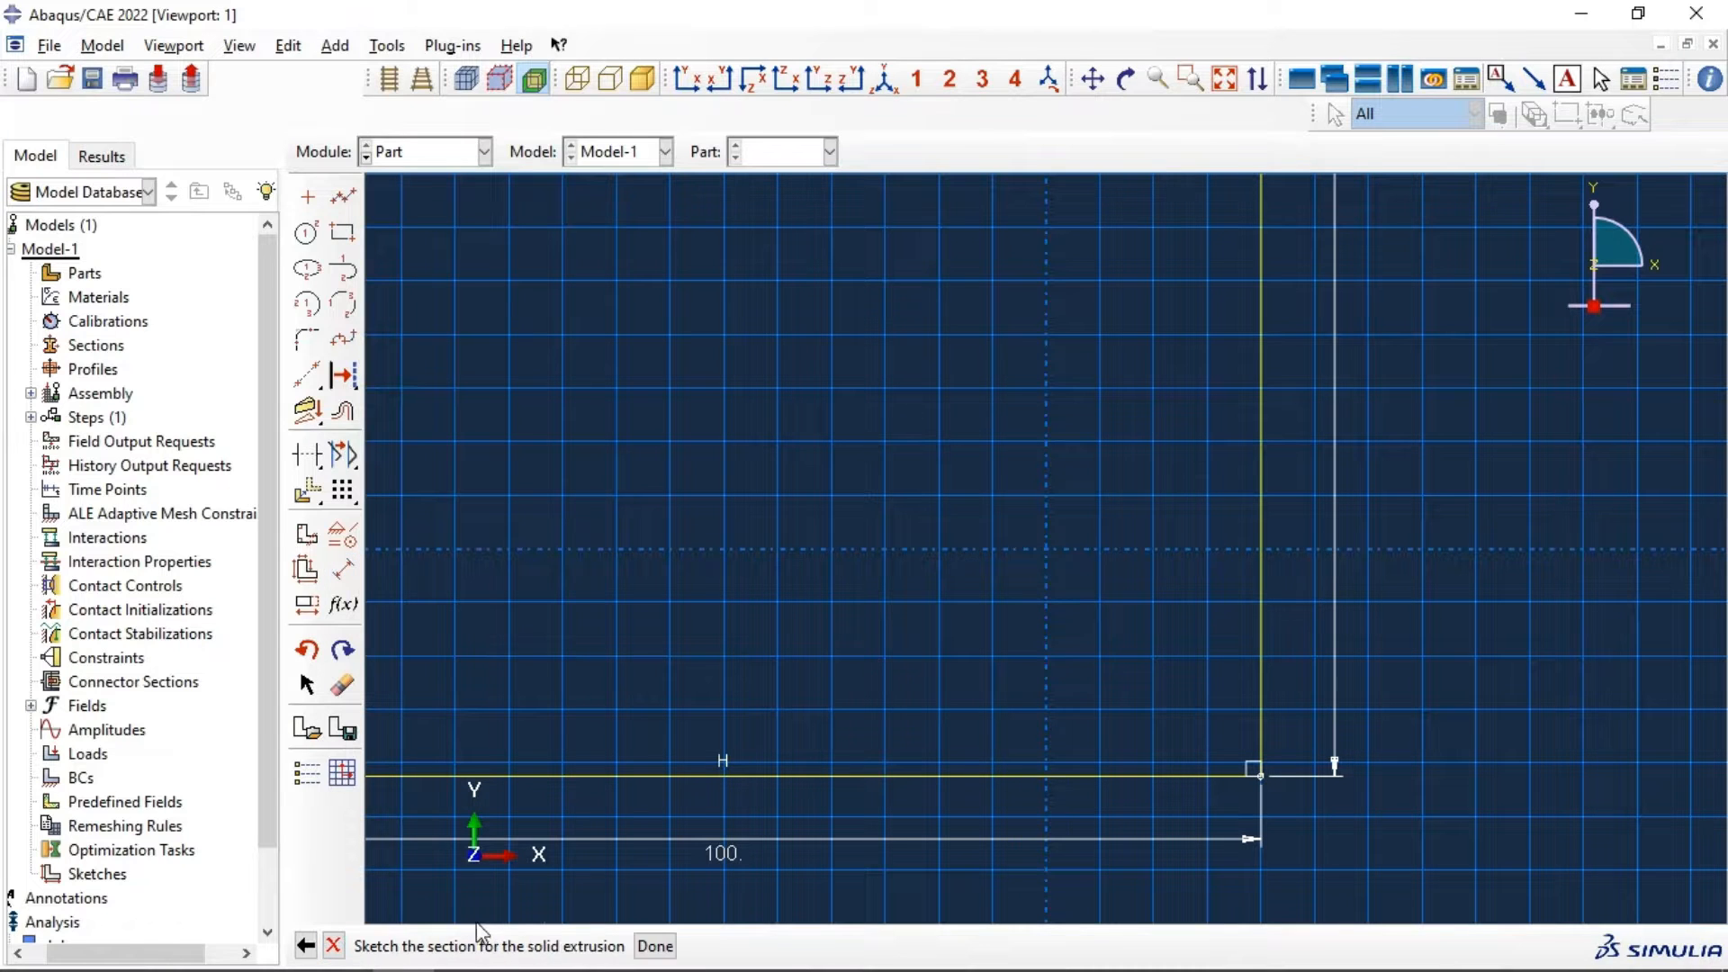
Step: Finish the section sketch and extrude it to a depth of 2
left_click(655, 946)
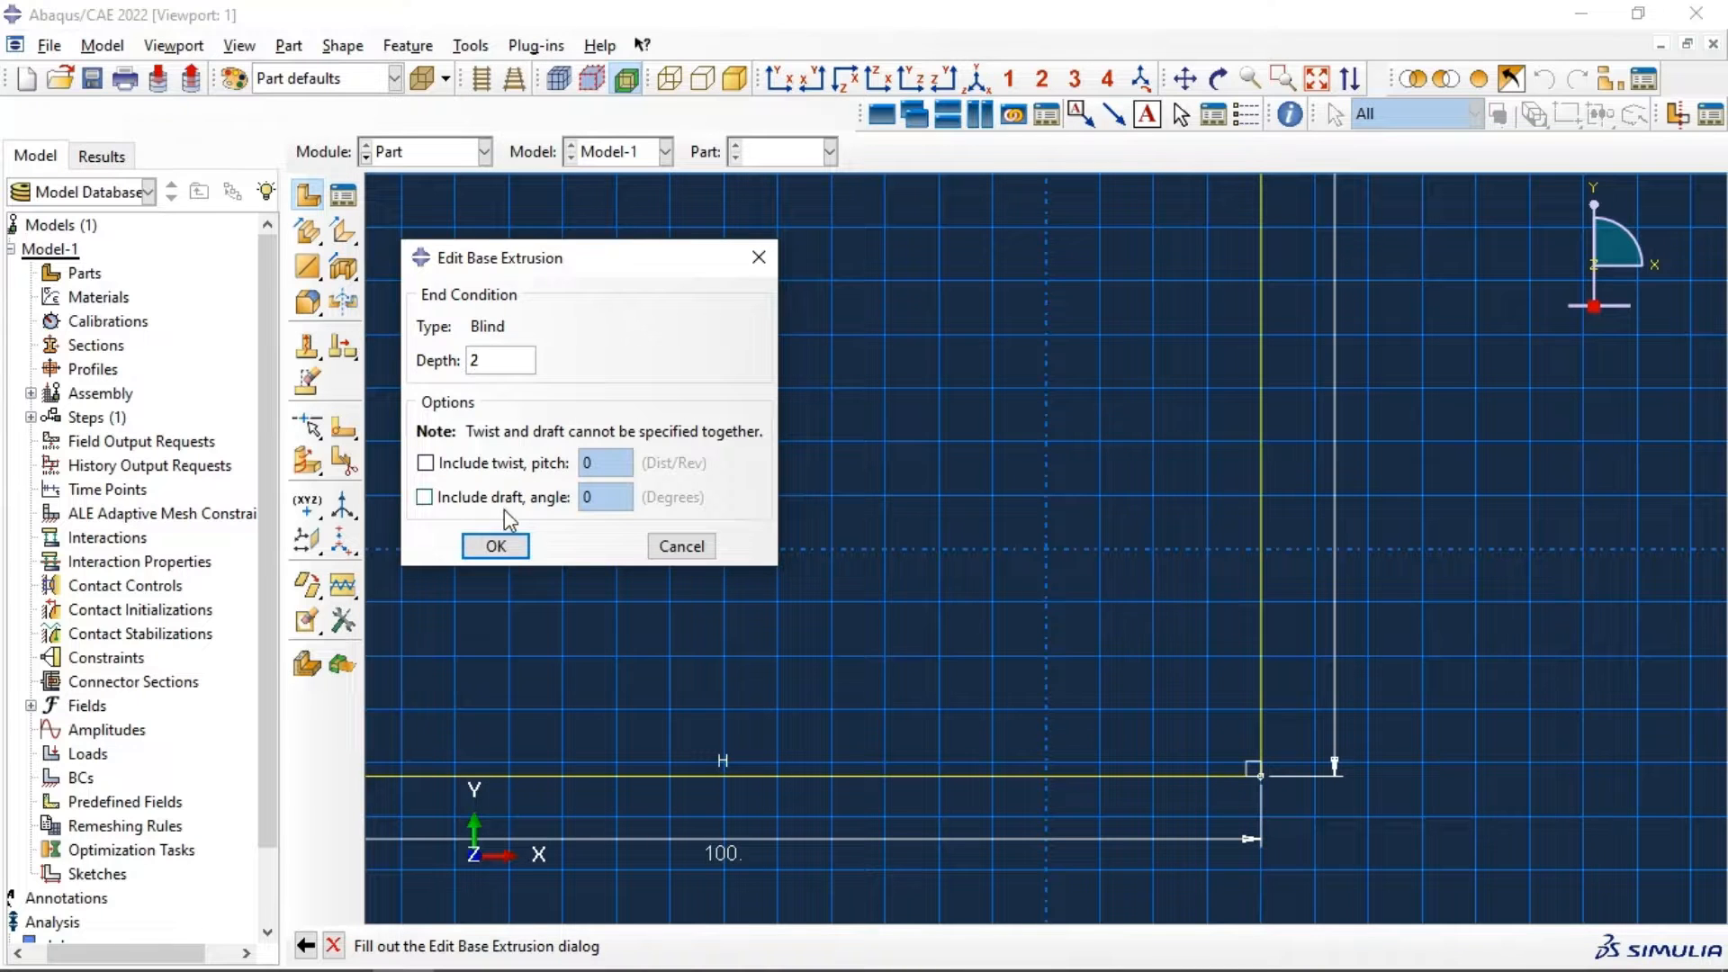
left_click(496, 545)
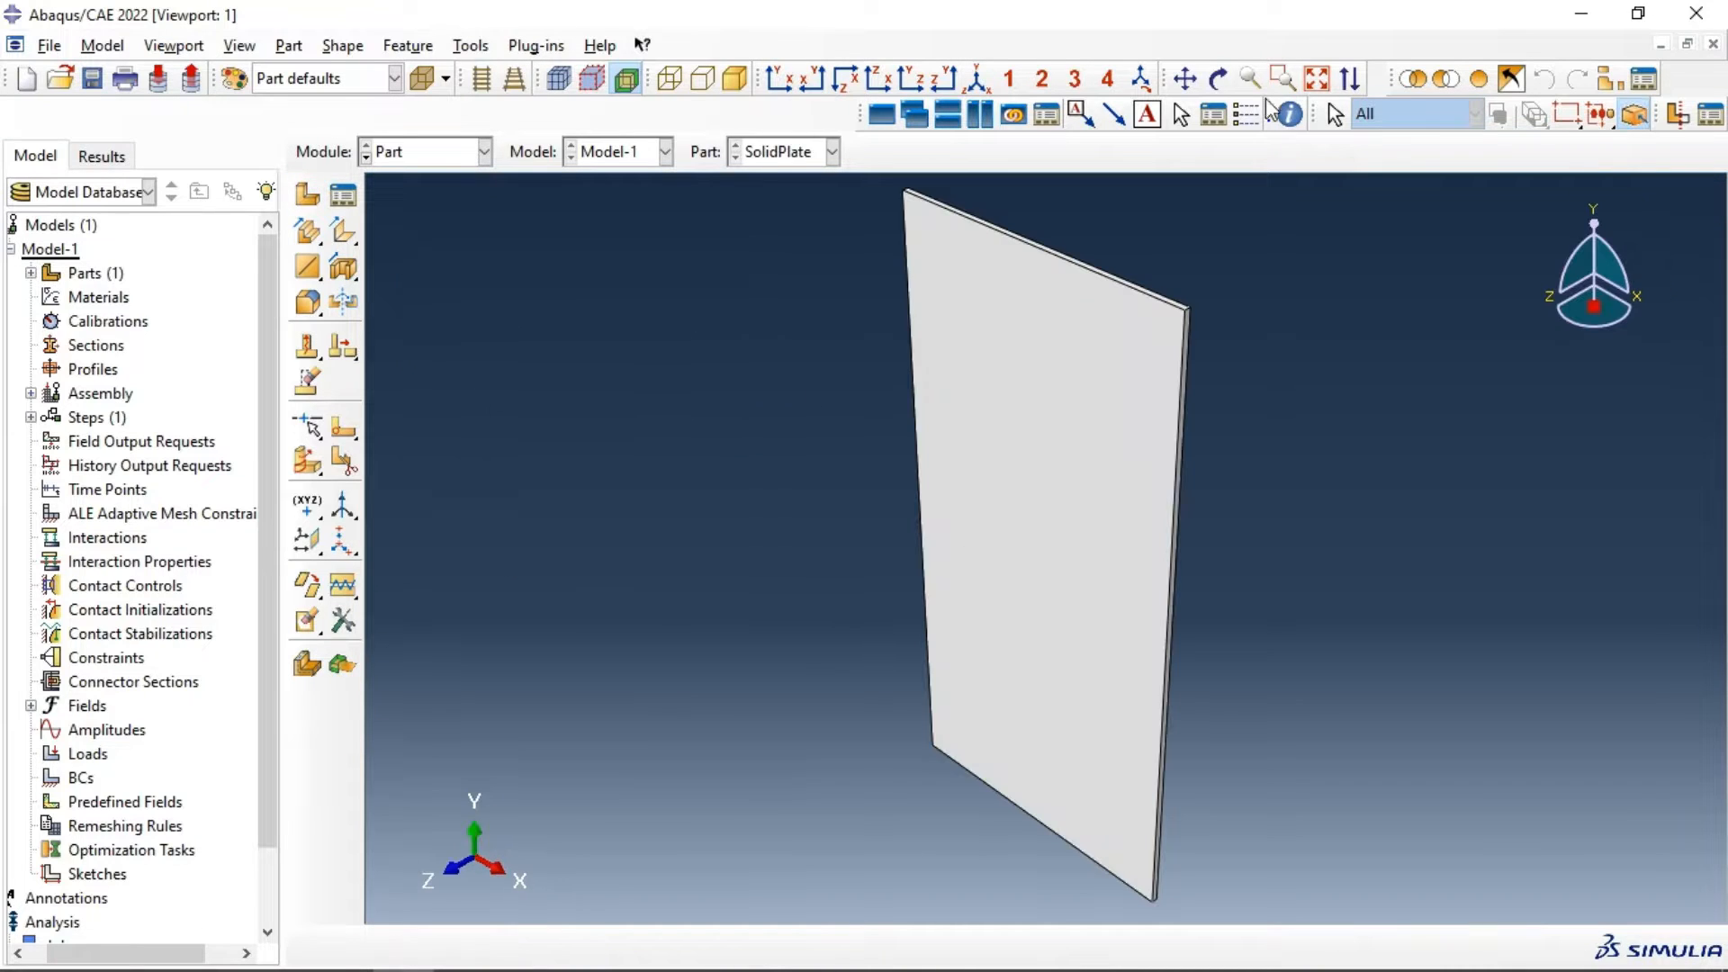
Step: Start a face partition sketch on the plate's large face, with its long right edge oriented vertical and on the right
left_click(1218, 78)
left_click_drag(1065, 442, 1001, 476)
left_click_drag(1154, 567, 1090, 581)
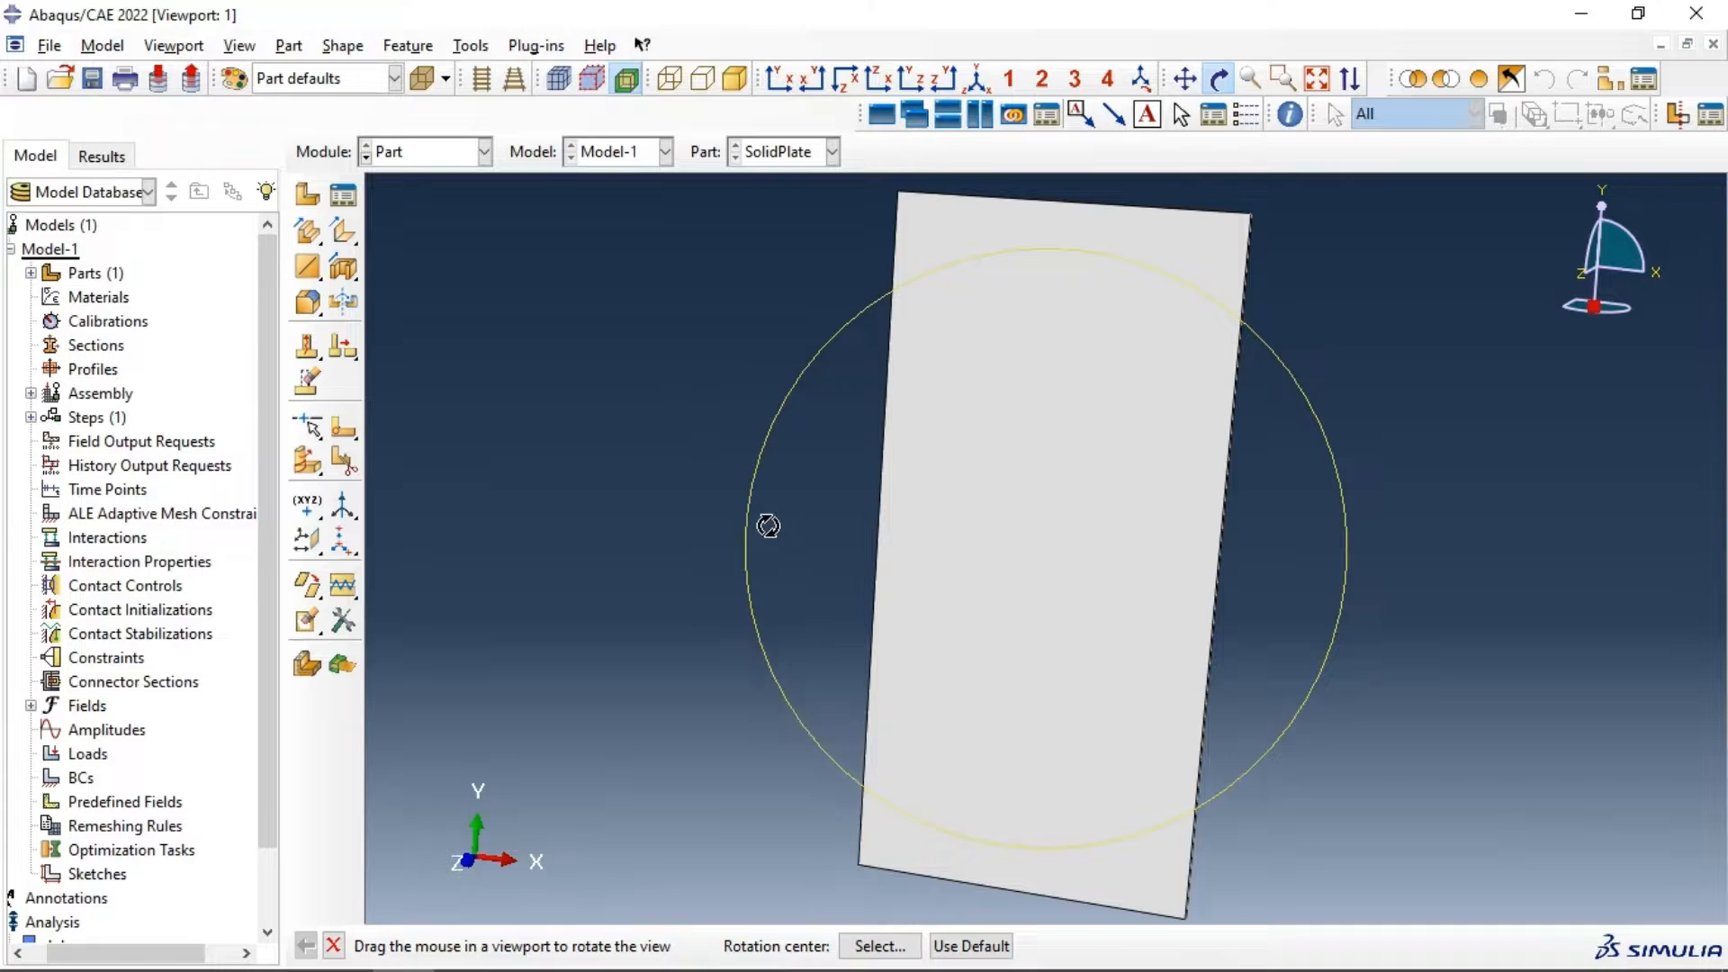
left_click_drag(926, 493, 1071, 565)
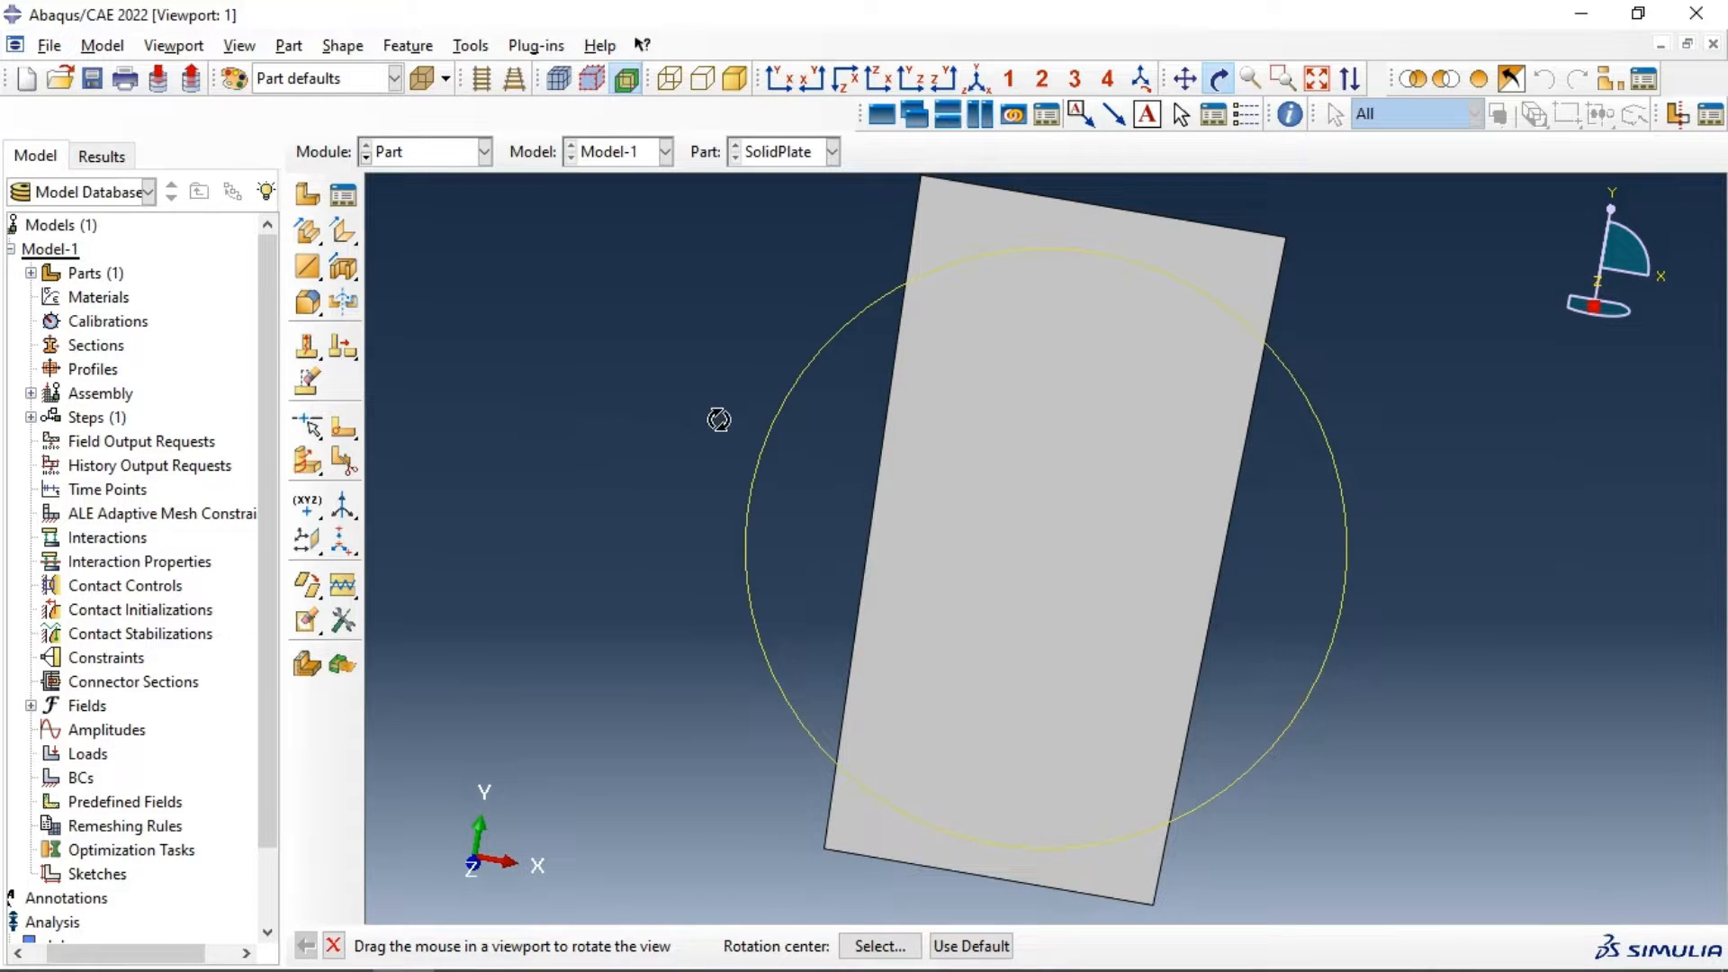
left_click(343, 432)
left_click(1084, 425)
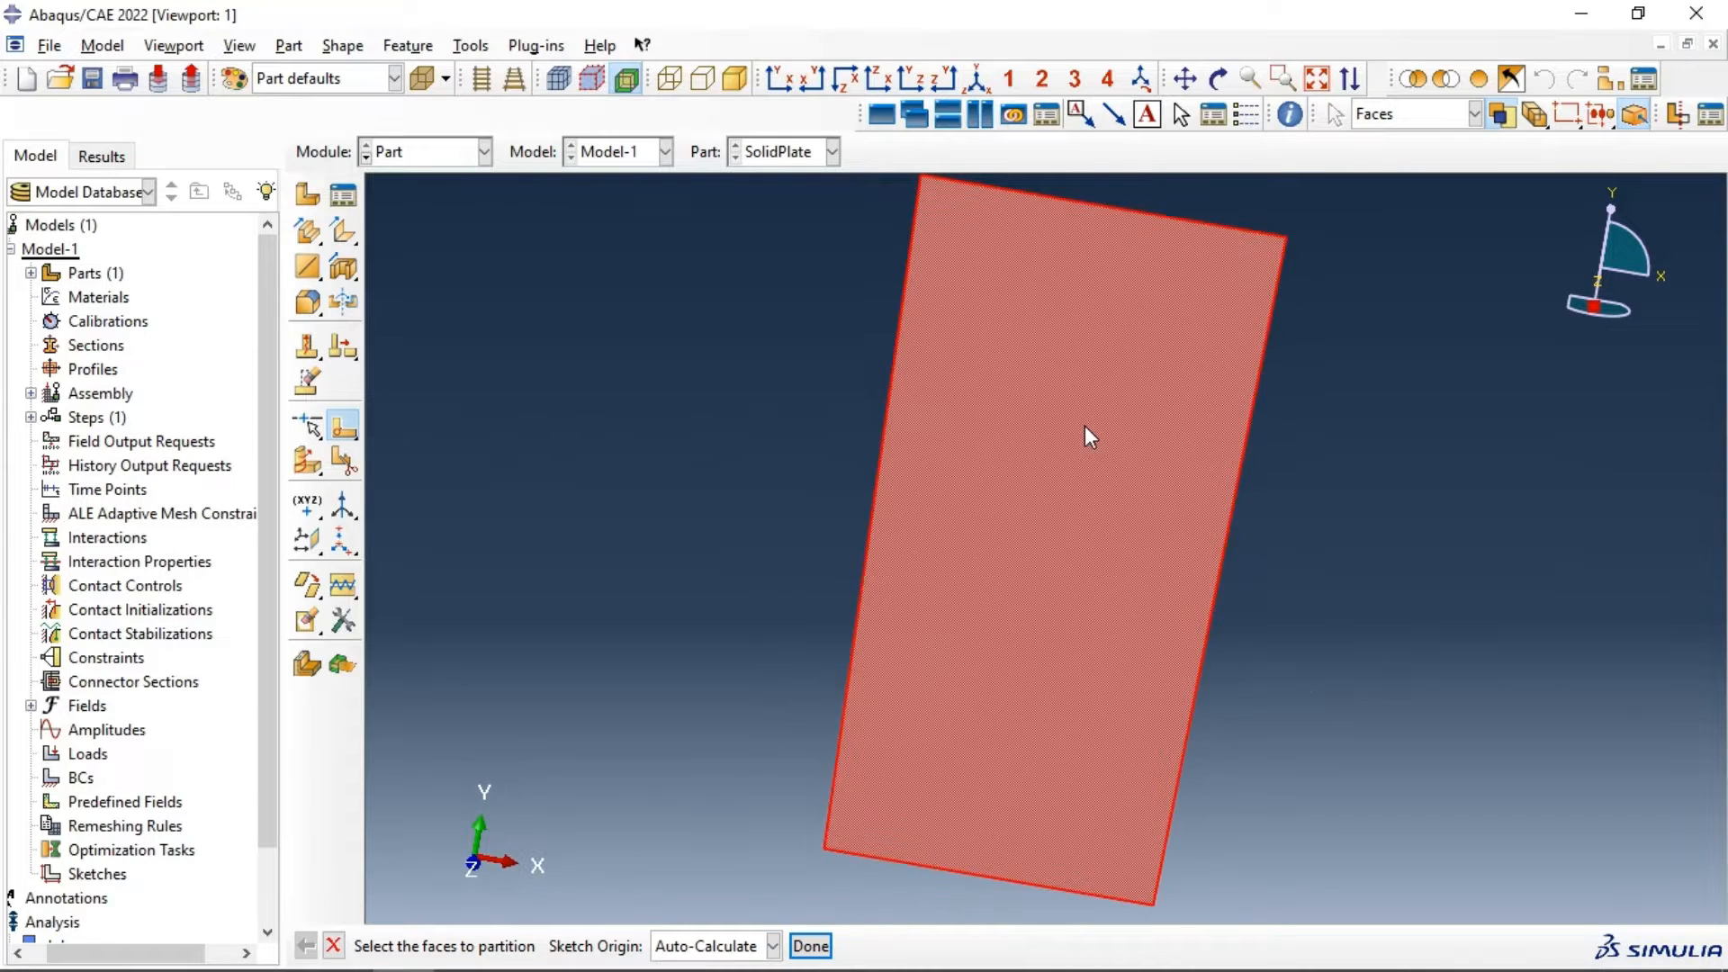
left_click(810, 946)
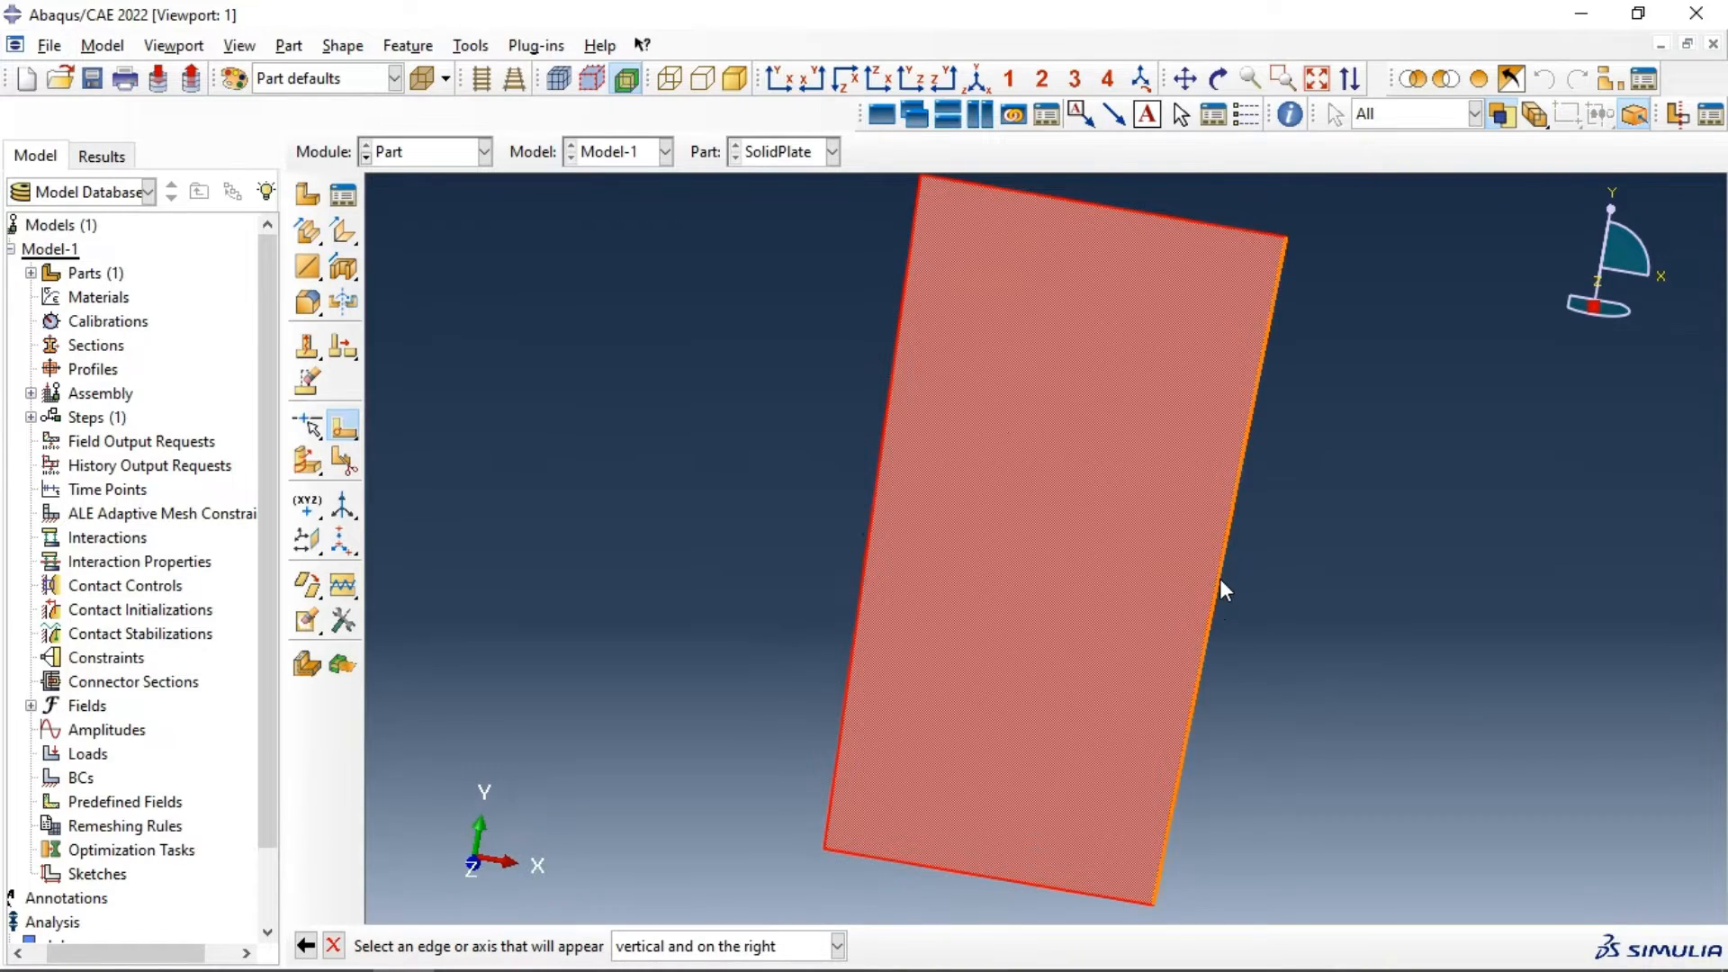
left_click(1219, 579)
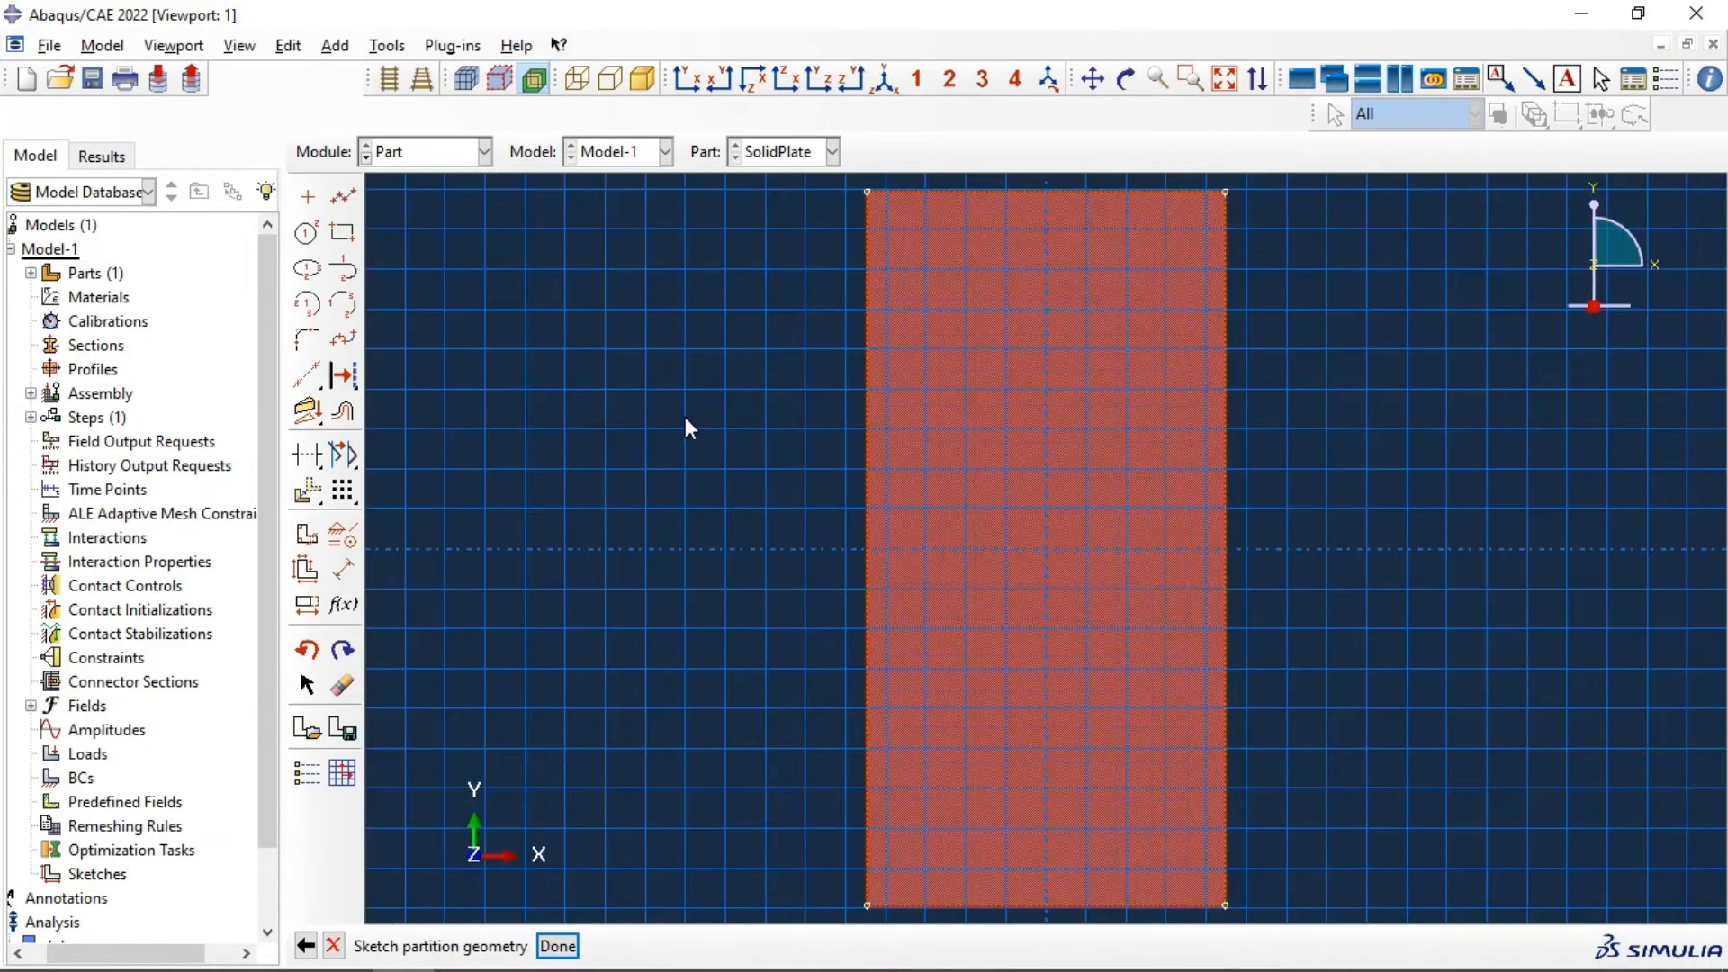
Step: Sketch a horizontal line about 10.9 long from the midpoint of the face's left edge inward
left_click(343, 195)
scroll(861, 497, "up", 5)
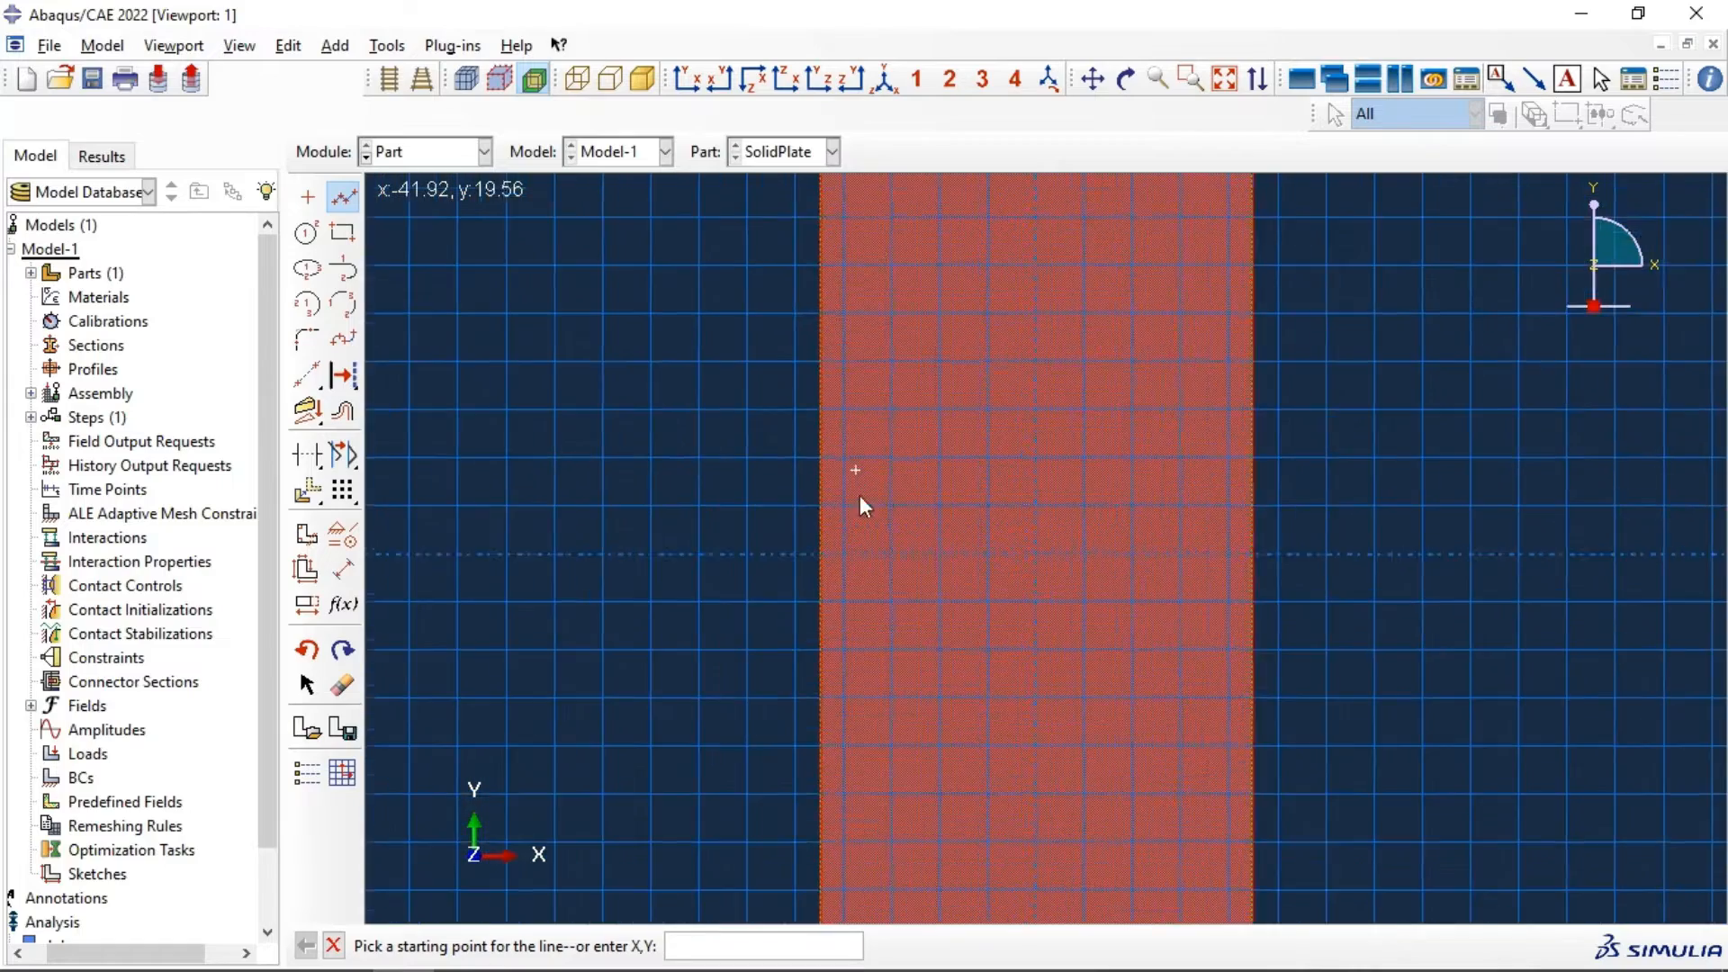
scroll(795, 560, "up", 1)
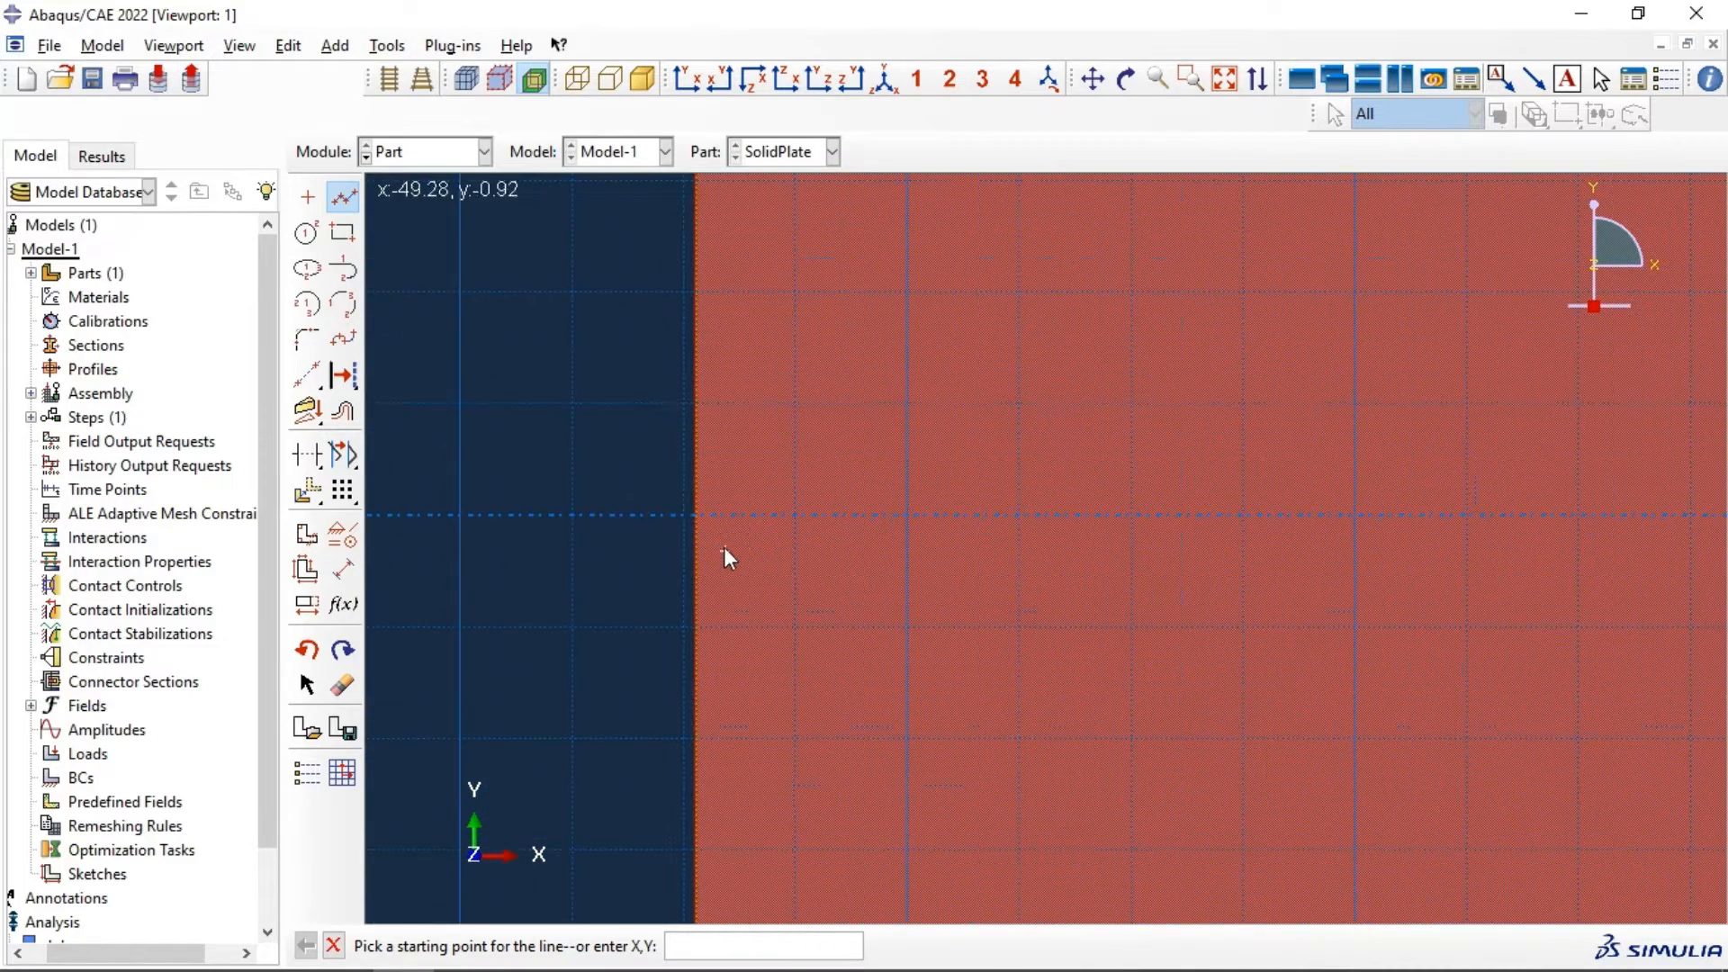
left_click(727, 520)
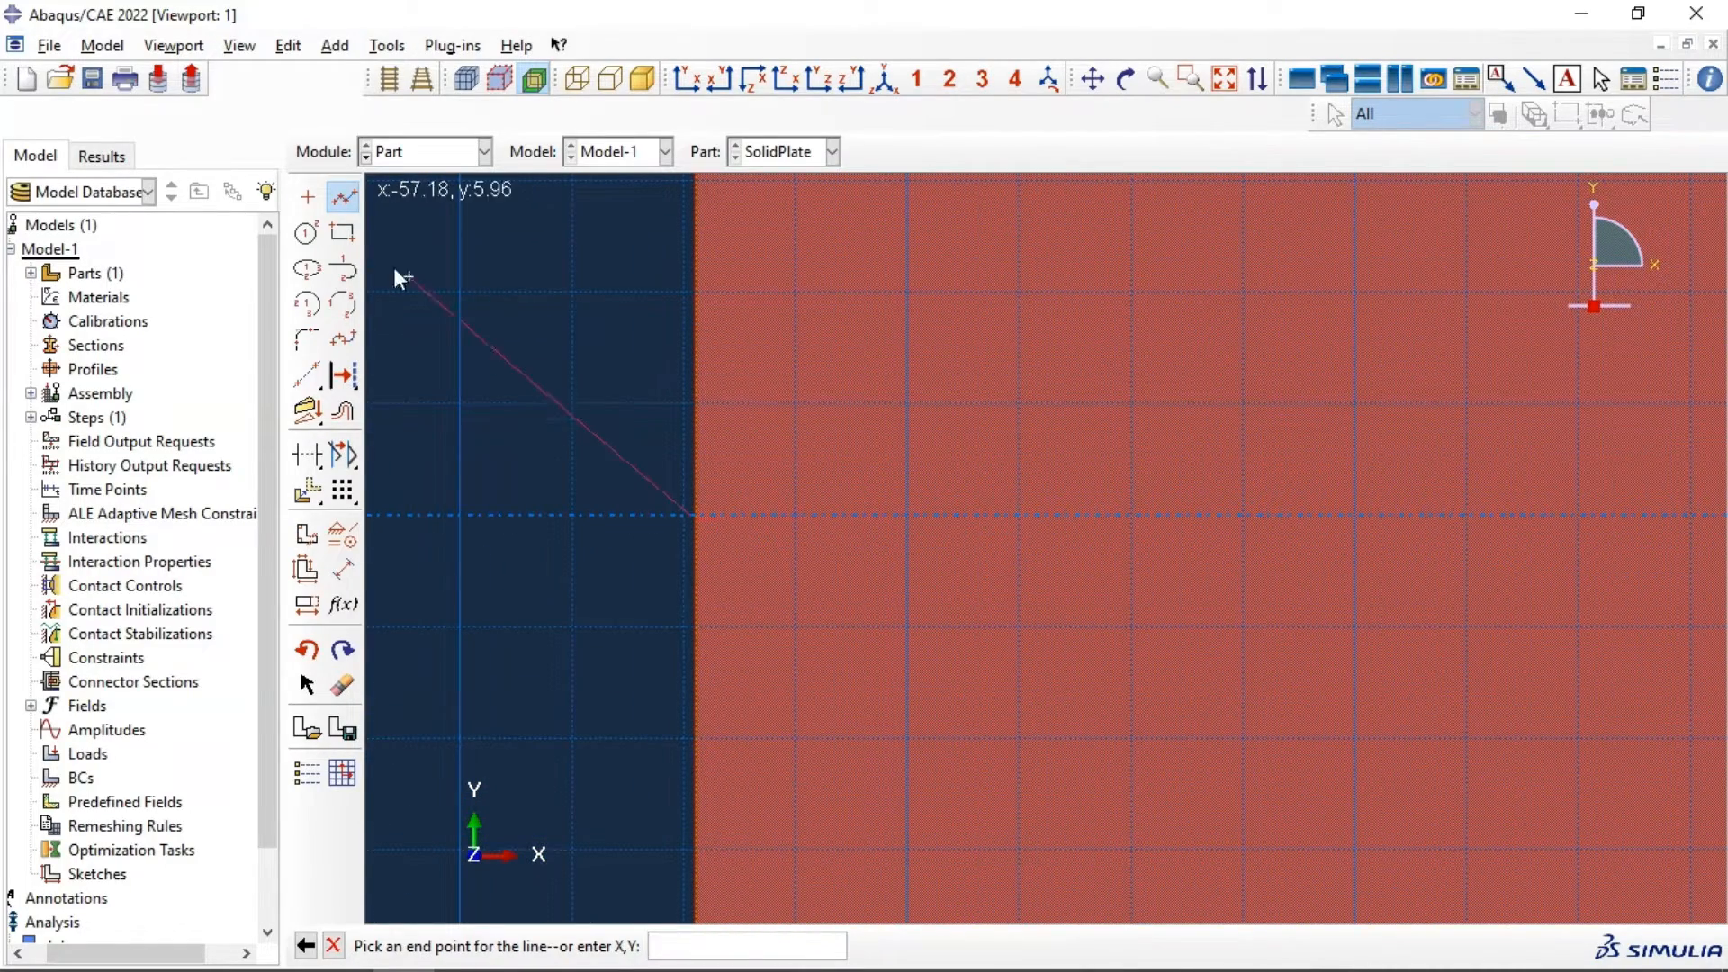
left_click(355, 189)
left_click(354, 188)
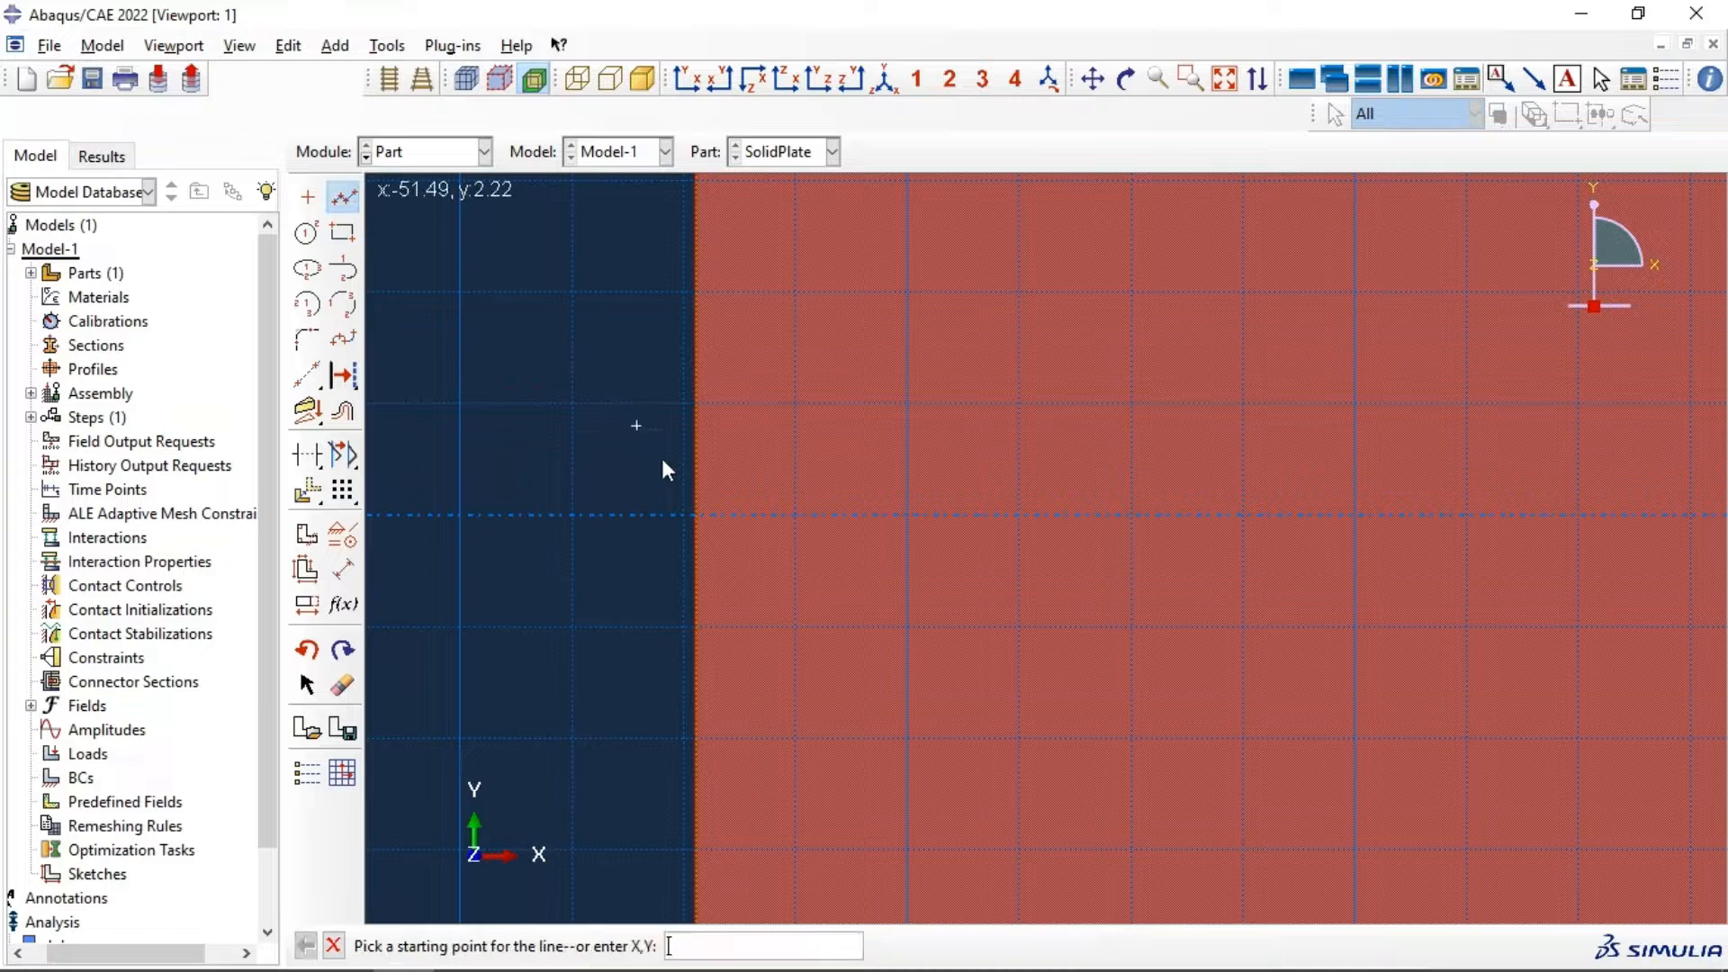
left_click(695, 515)
left_click(1130, 514)
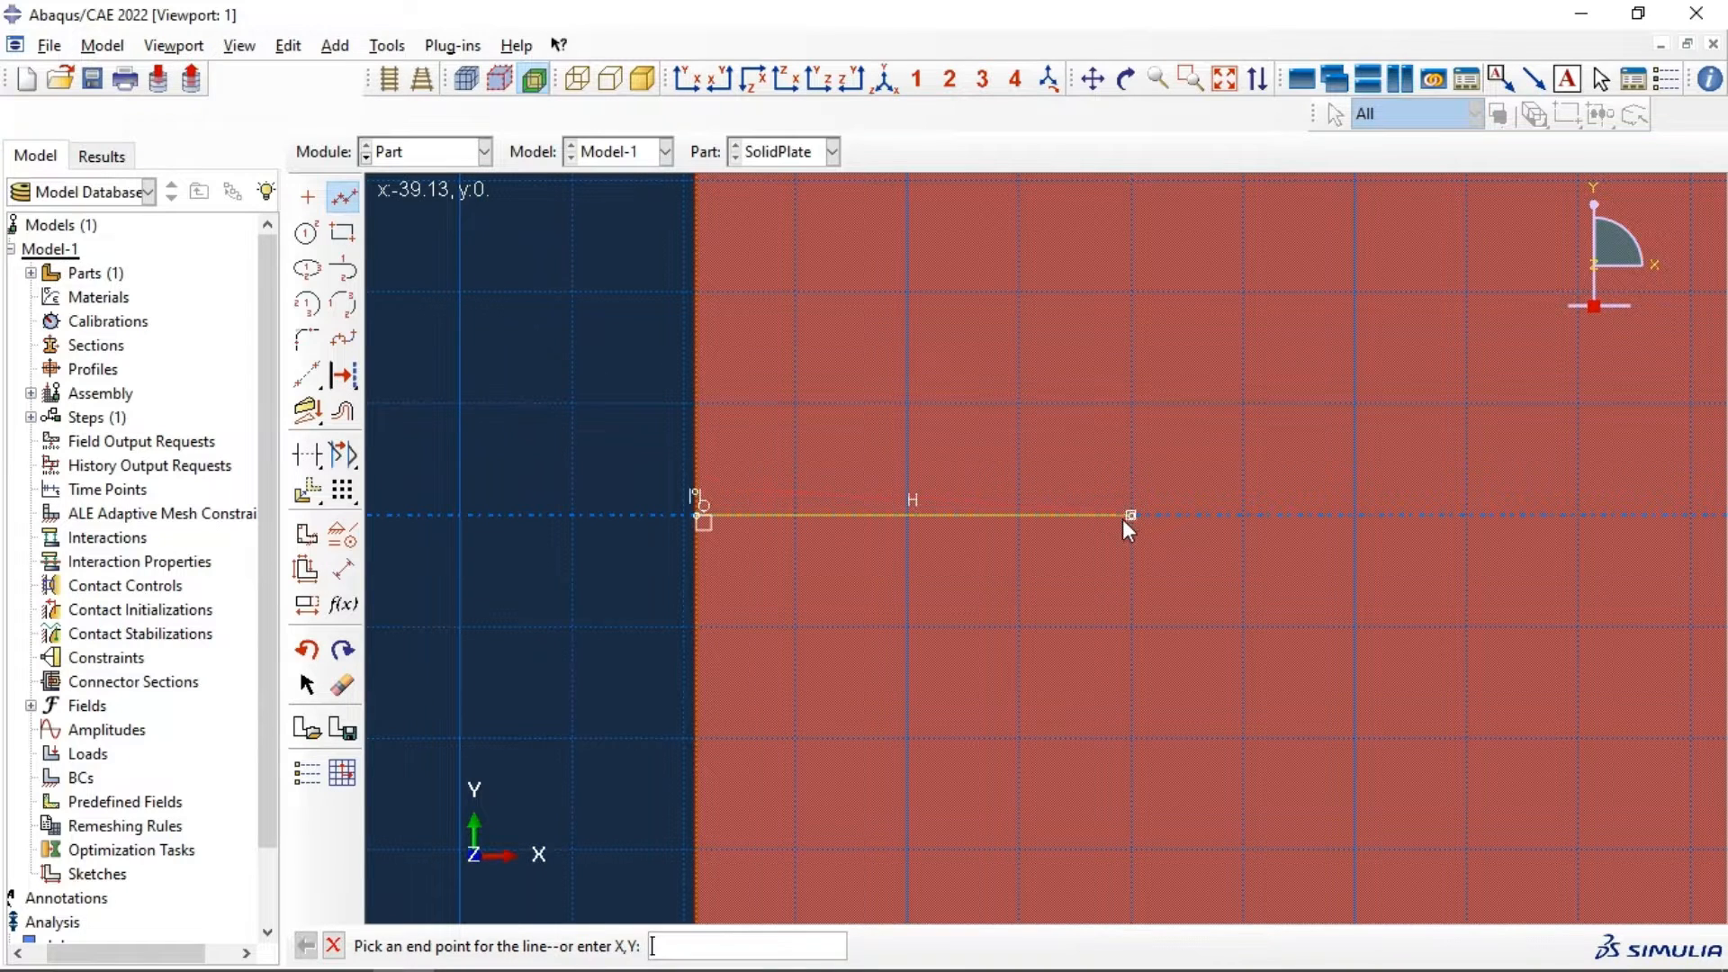
Step: Dimension the short horizontal line's length to 10
left_click(342, 568)
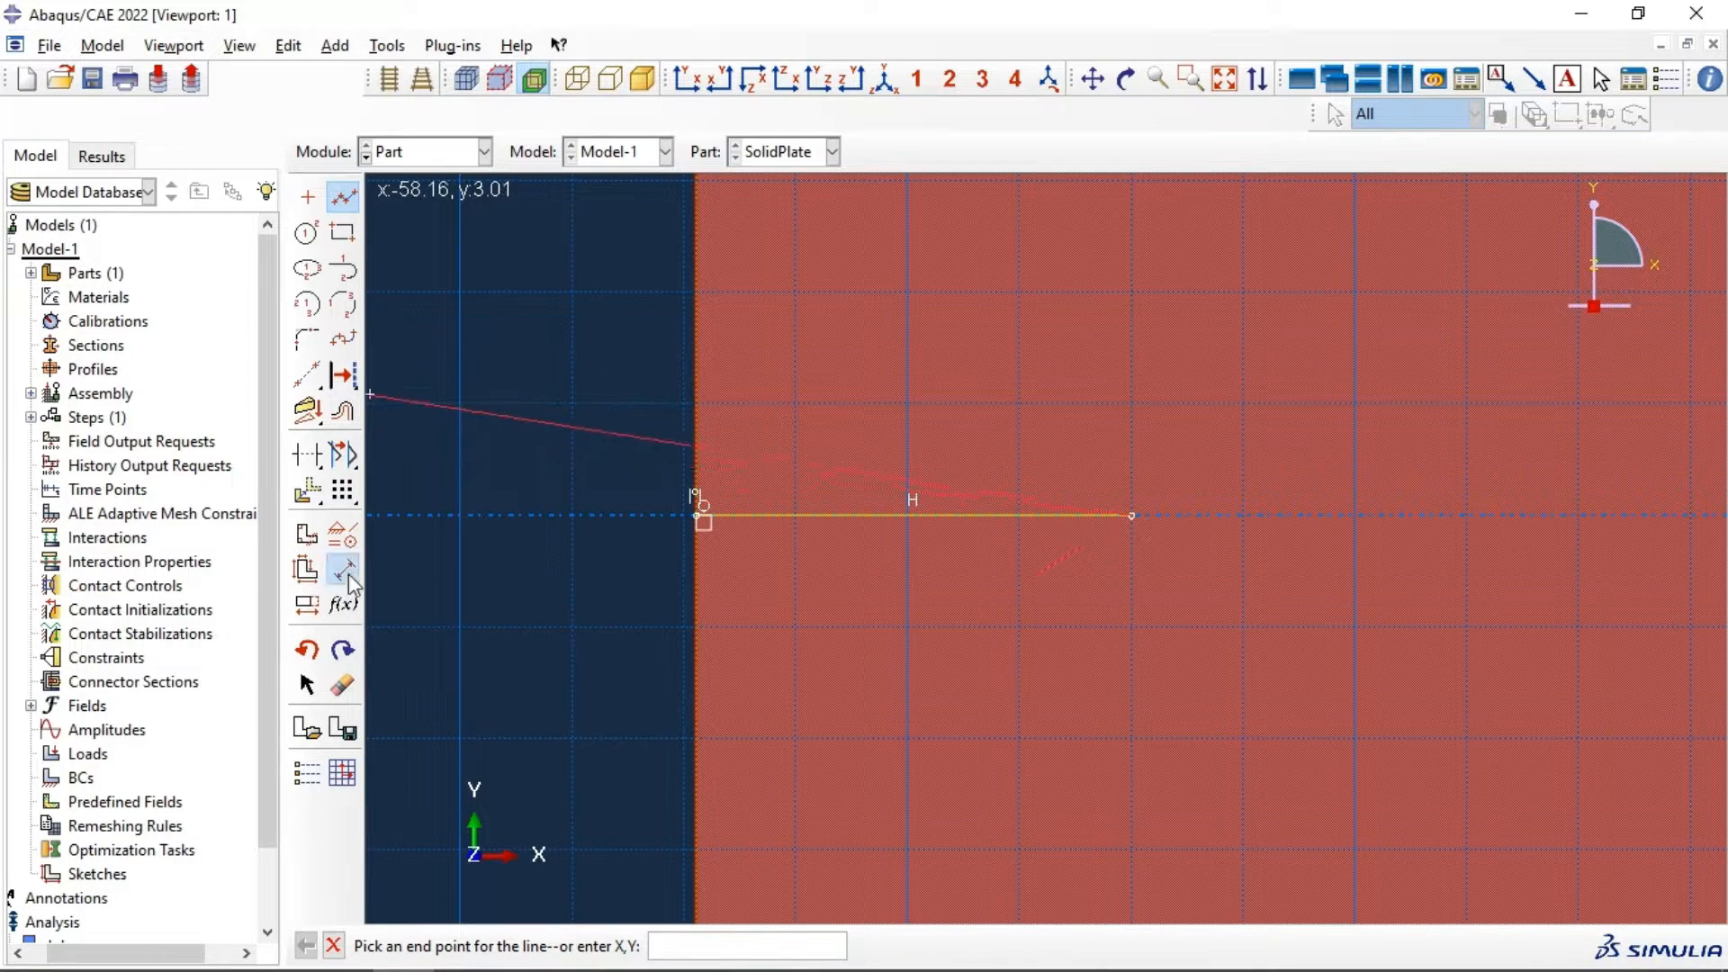
left_click(835, 517)
left_click(835, 598)
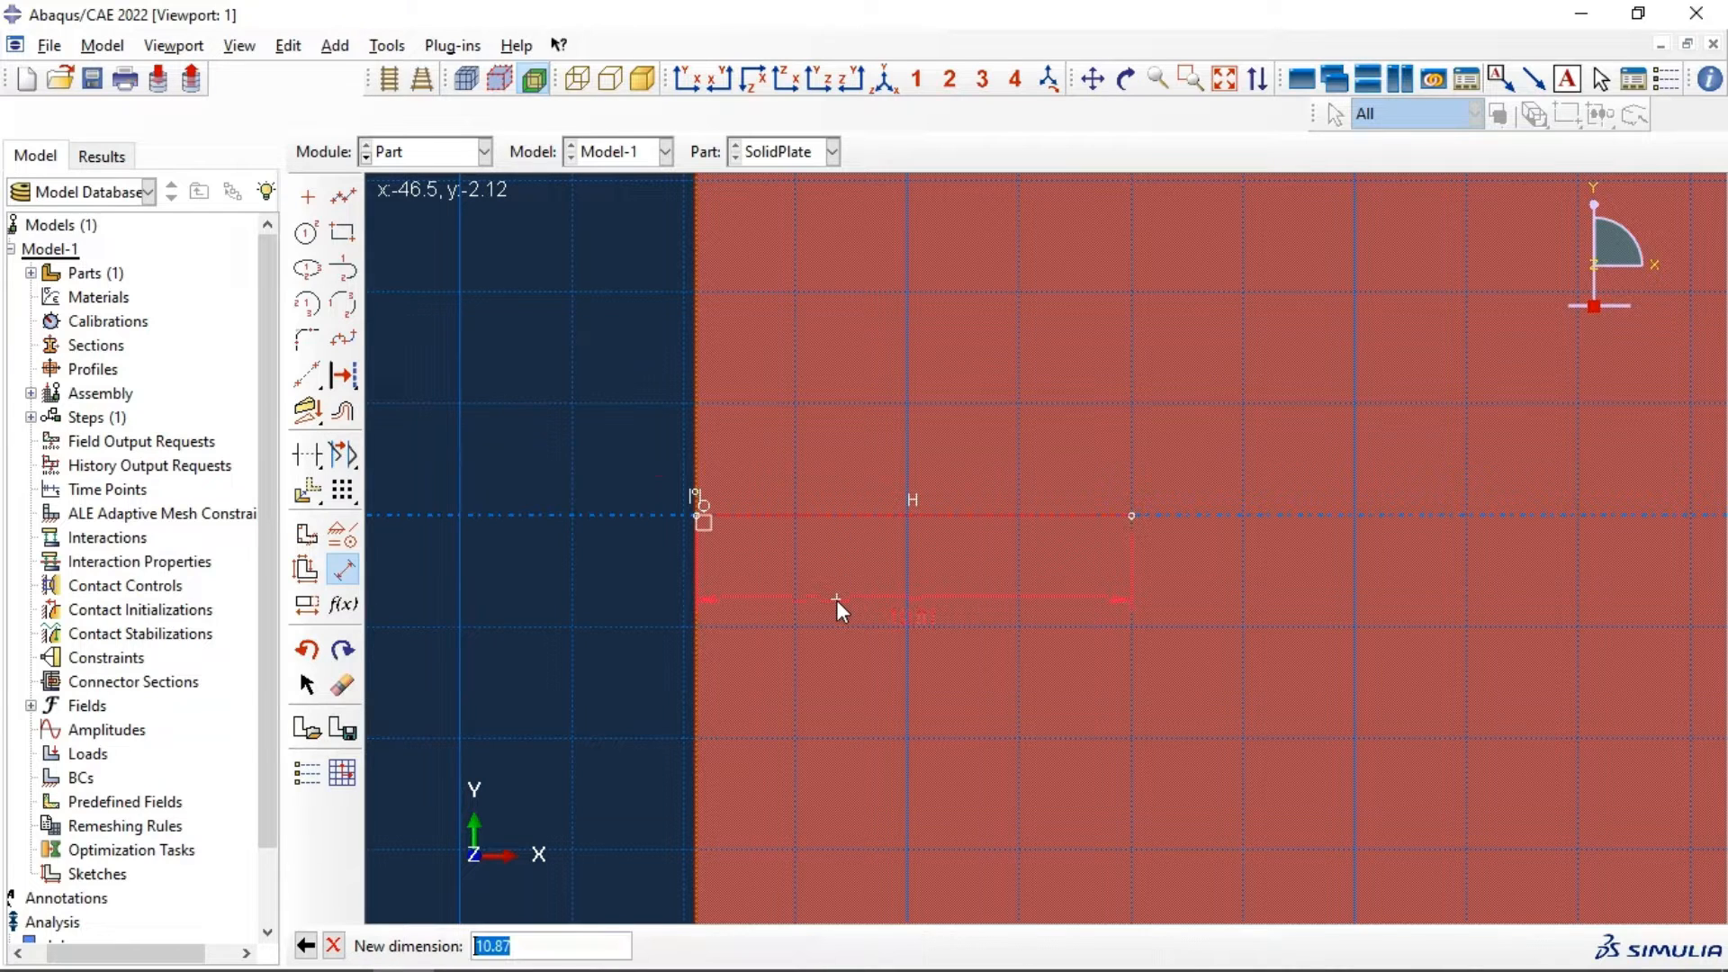
type("10")
key("Return")
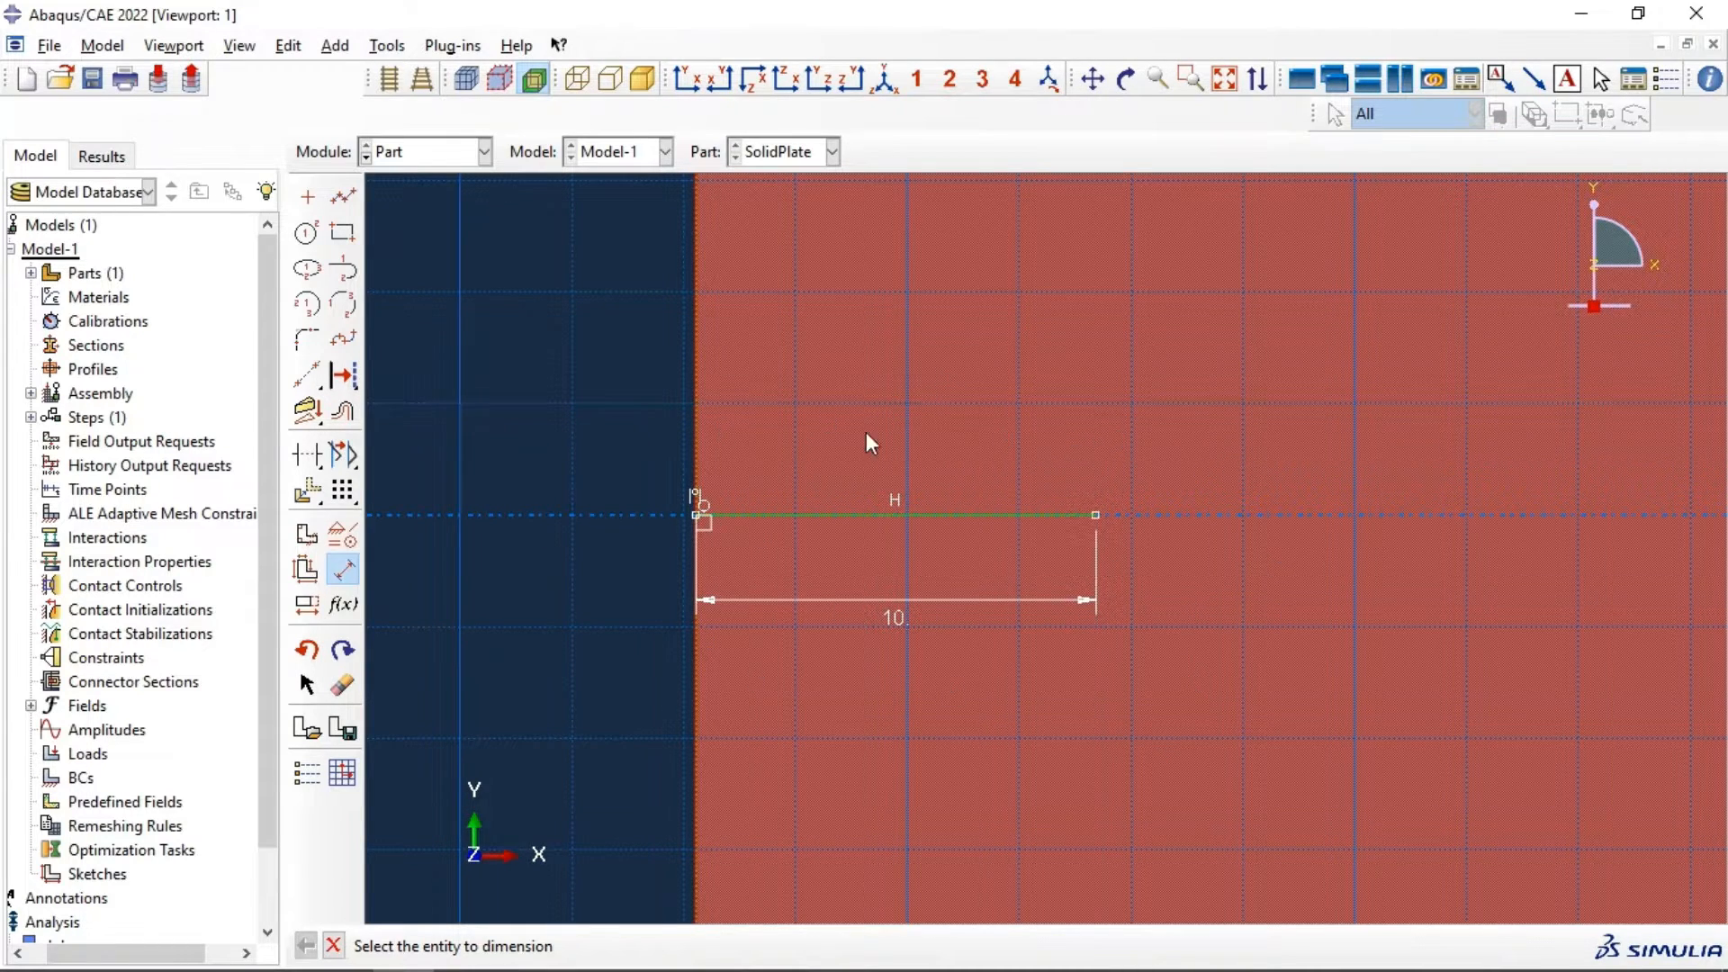
Step: Sketch a horizontal line from the inner end of the 10-long line past the face's right edge to about x = 89
scroll(850, 450, "down", 5)
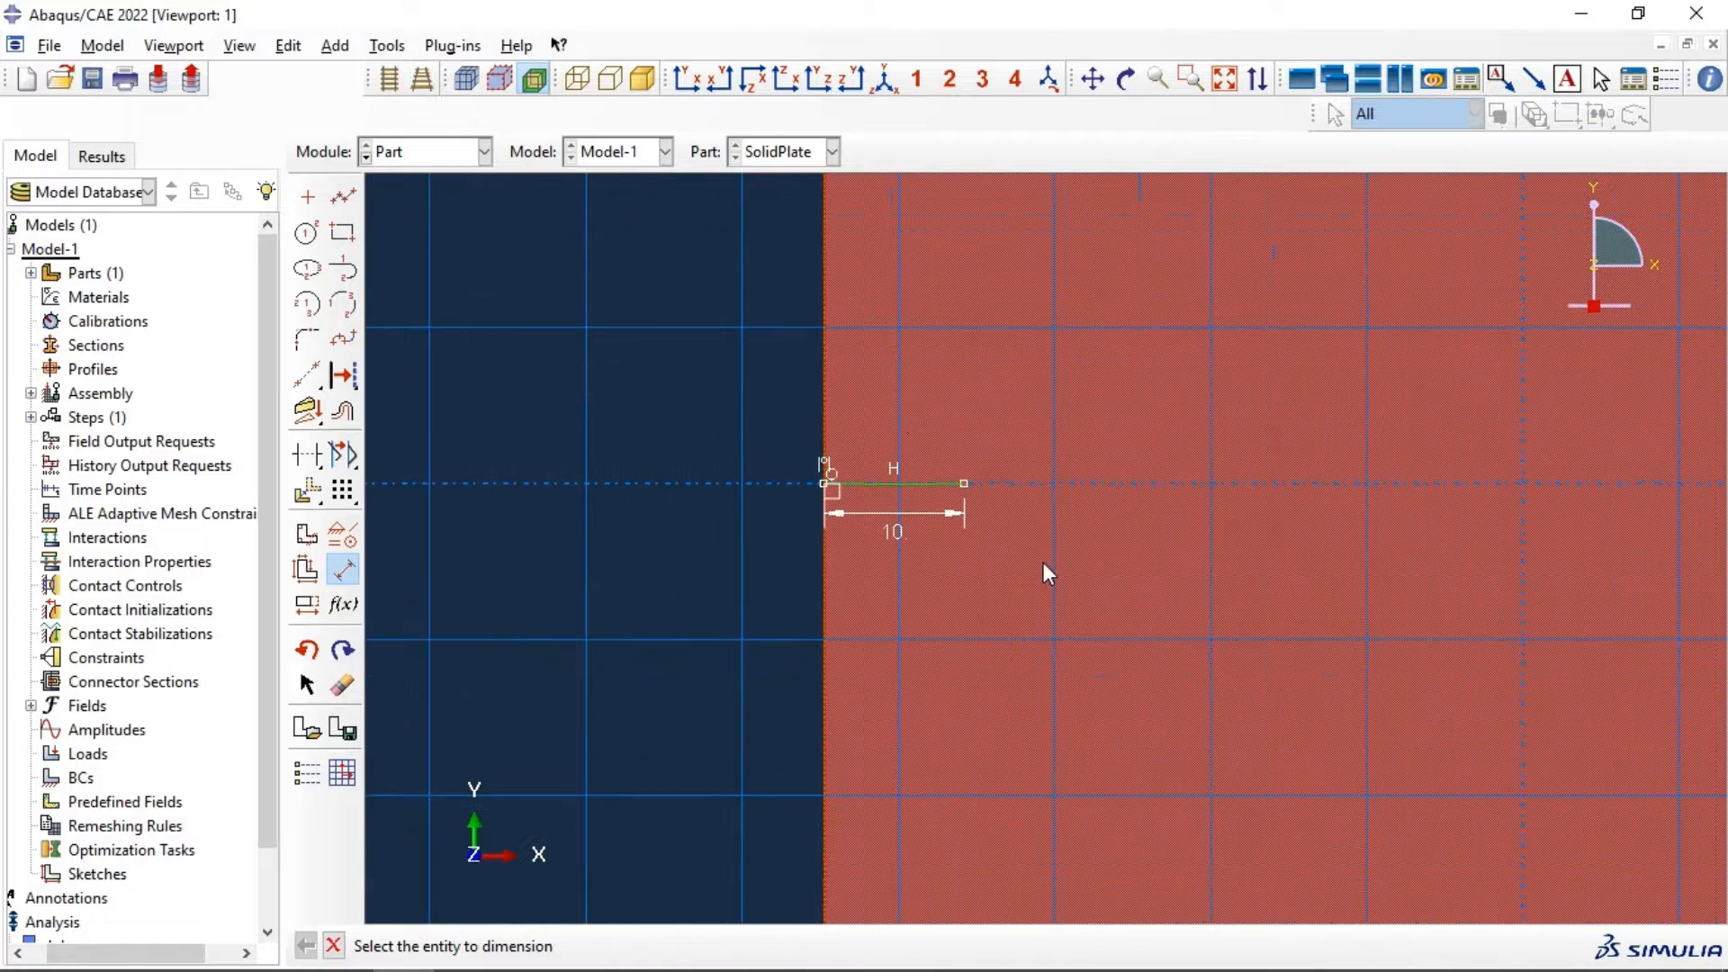
scroll(630, 383, "down", 3)
left_click(353, 202)
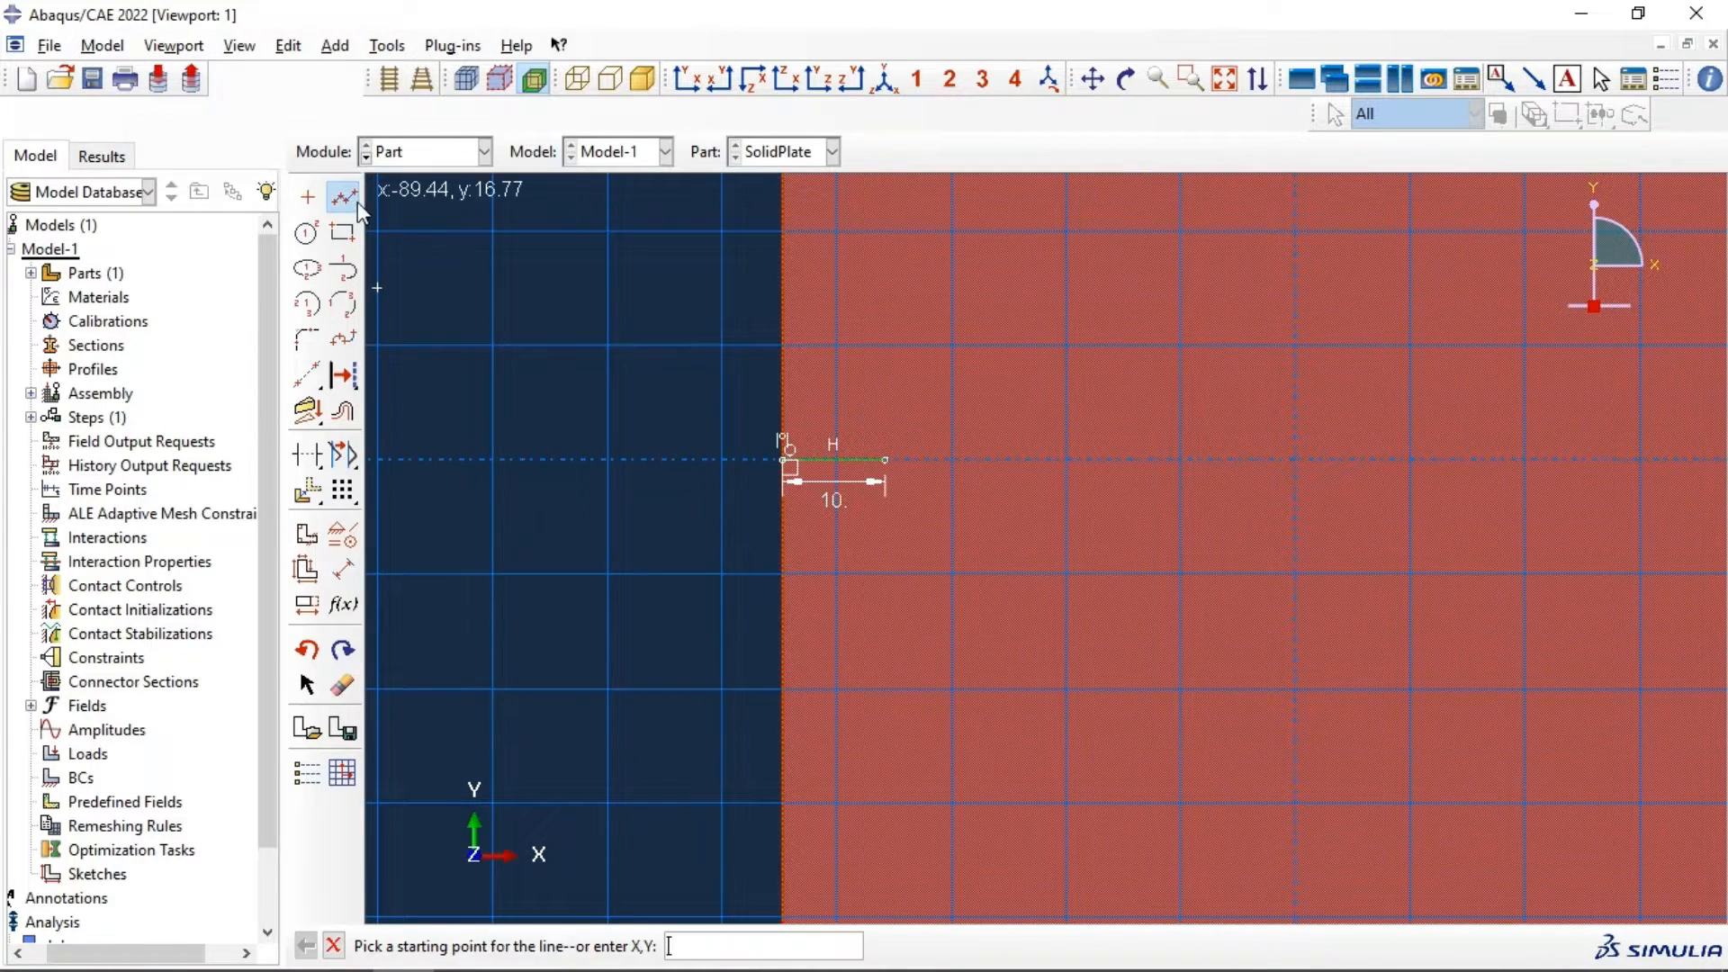
left_click(897, 457)
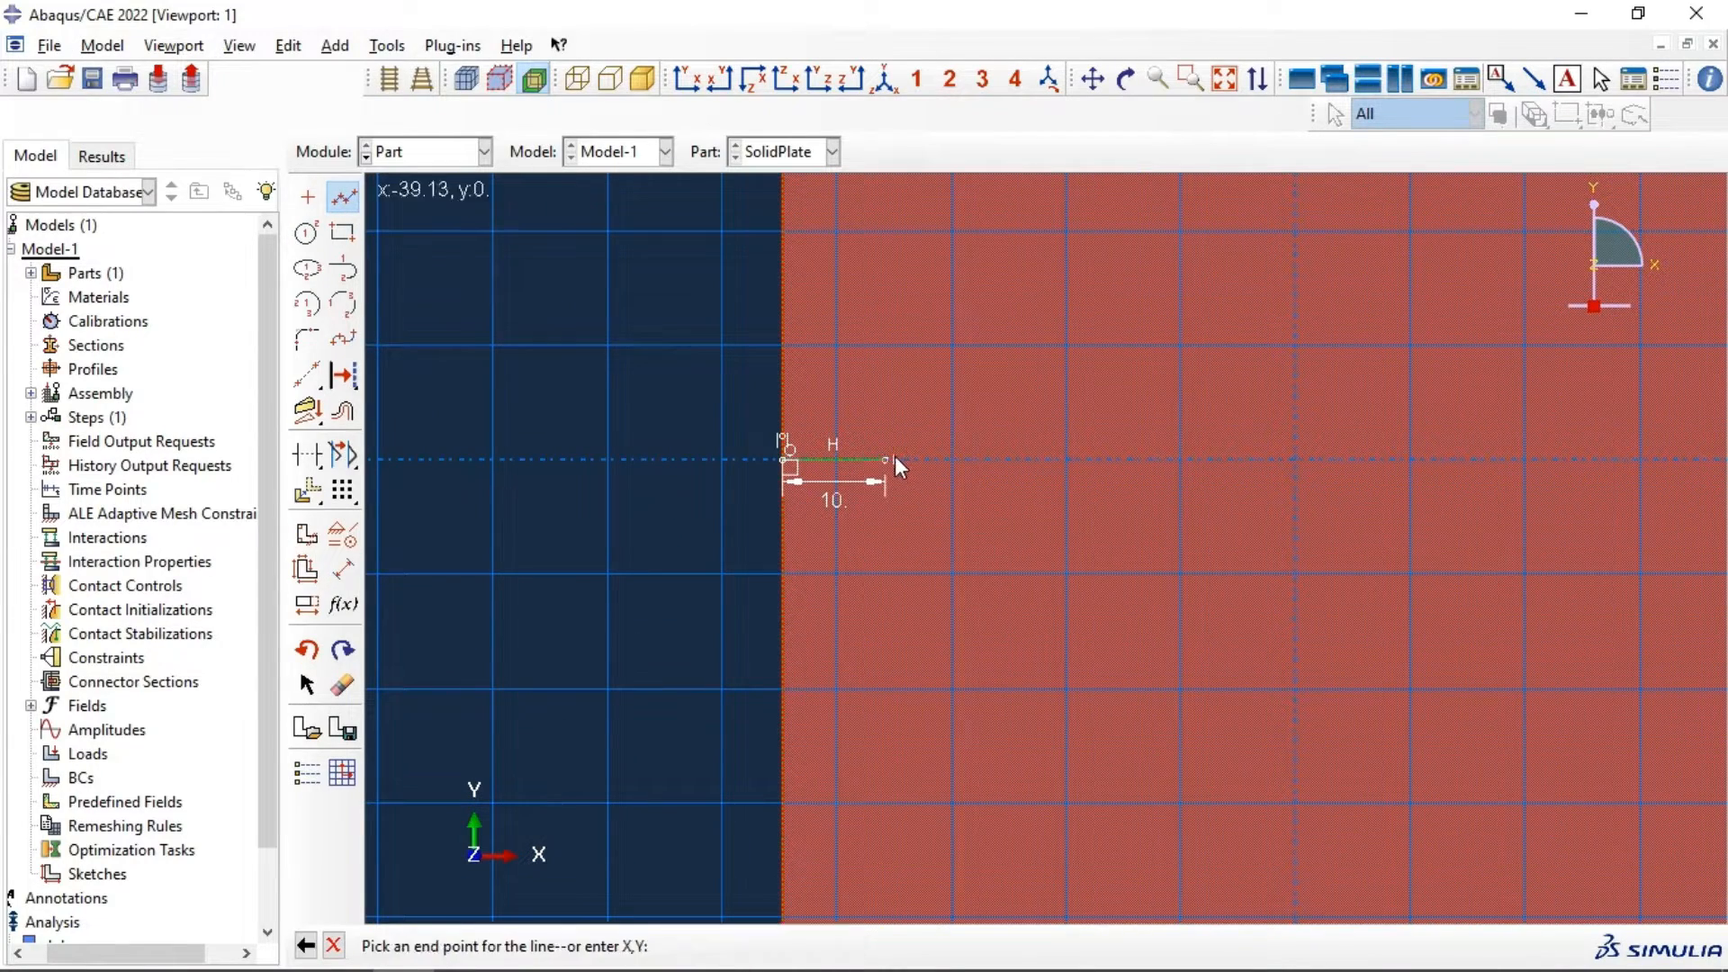
scroll(657, 435, "down", 3)
left_click(1449, 470)
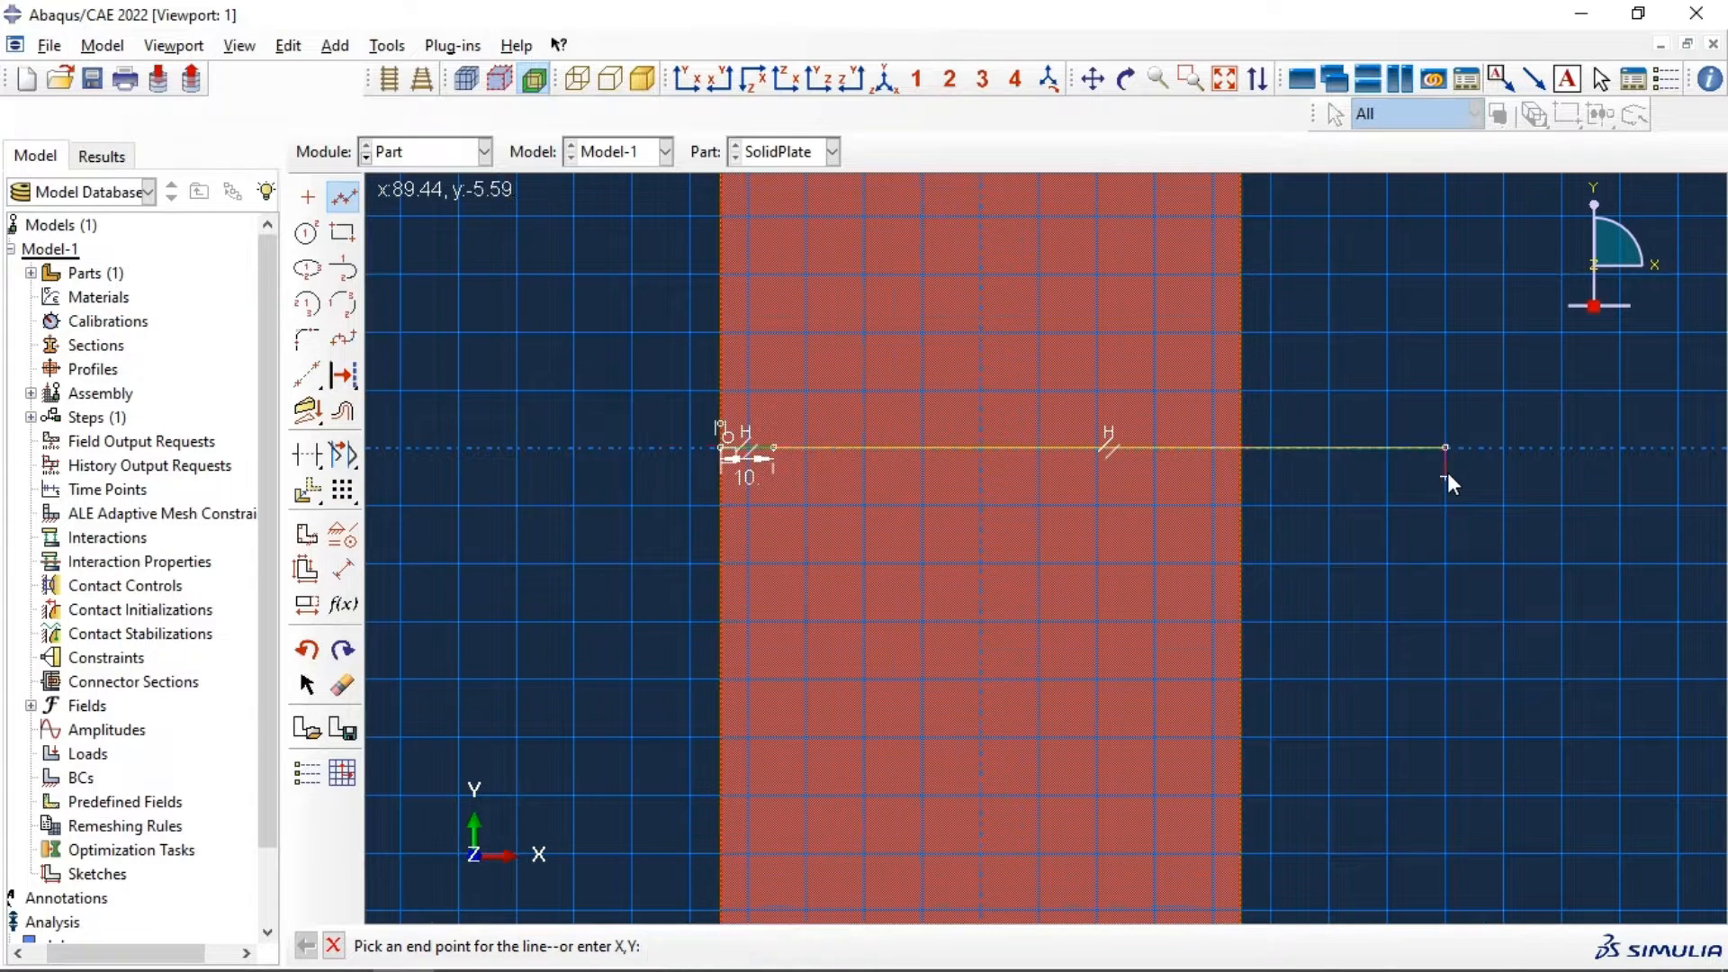
left_click(353, 195)
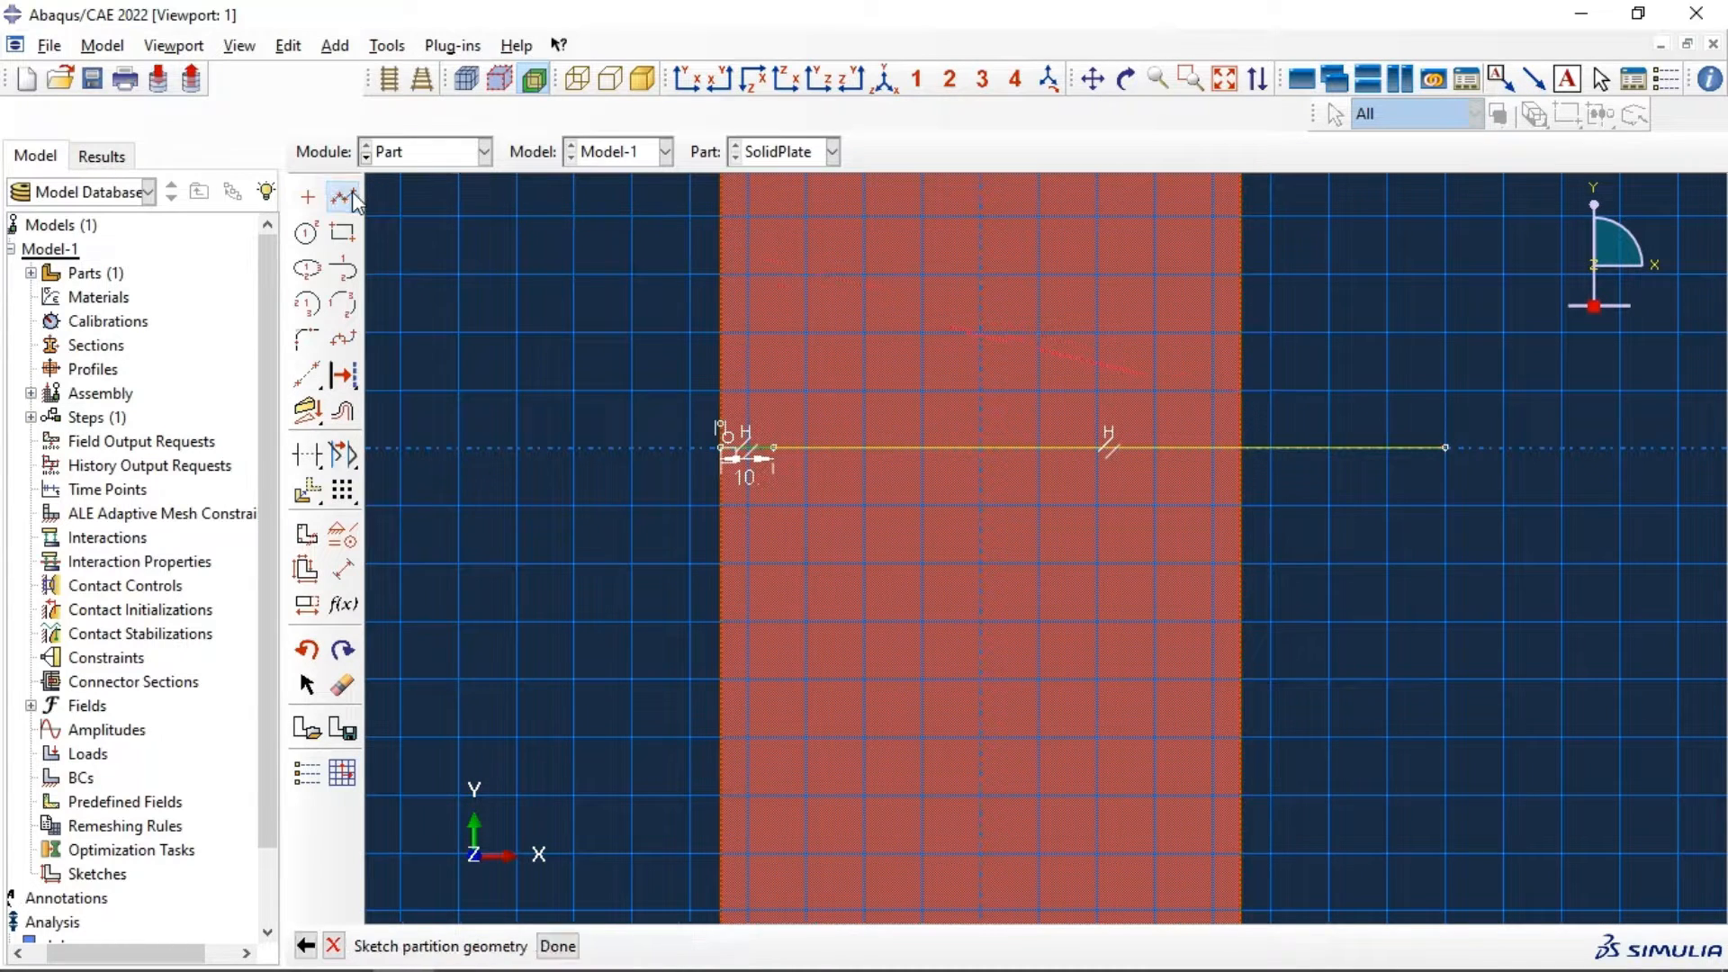
Step: Sketch a vertical line from the inner end of the 10-long line up past the face's top edge to about y = 109
left_click(345, 196)
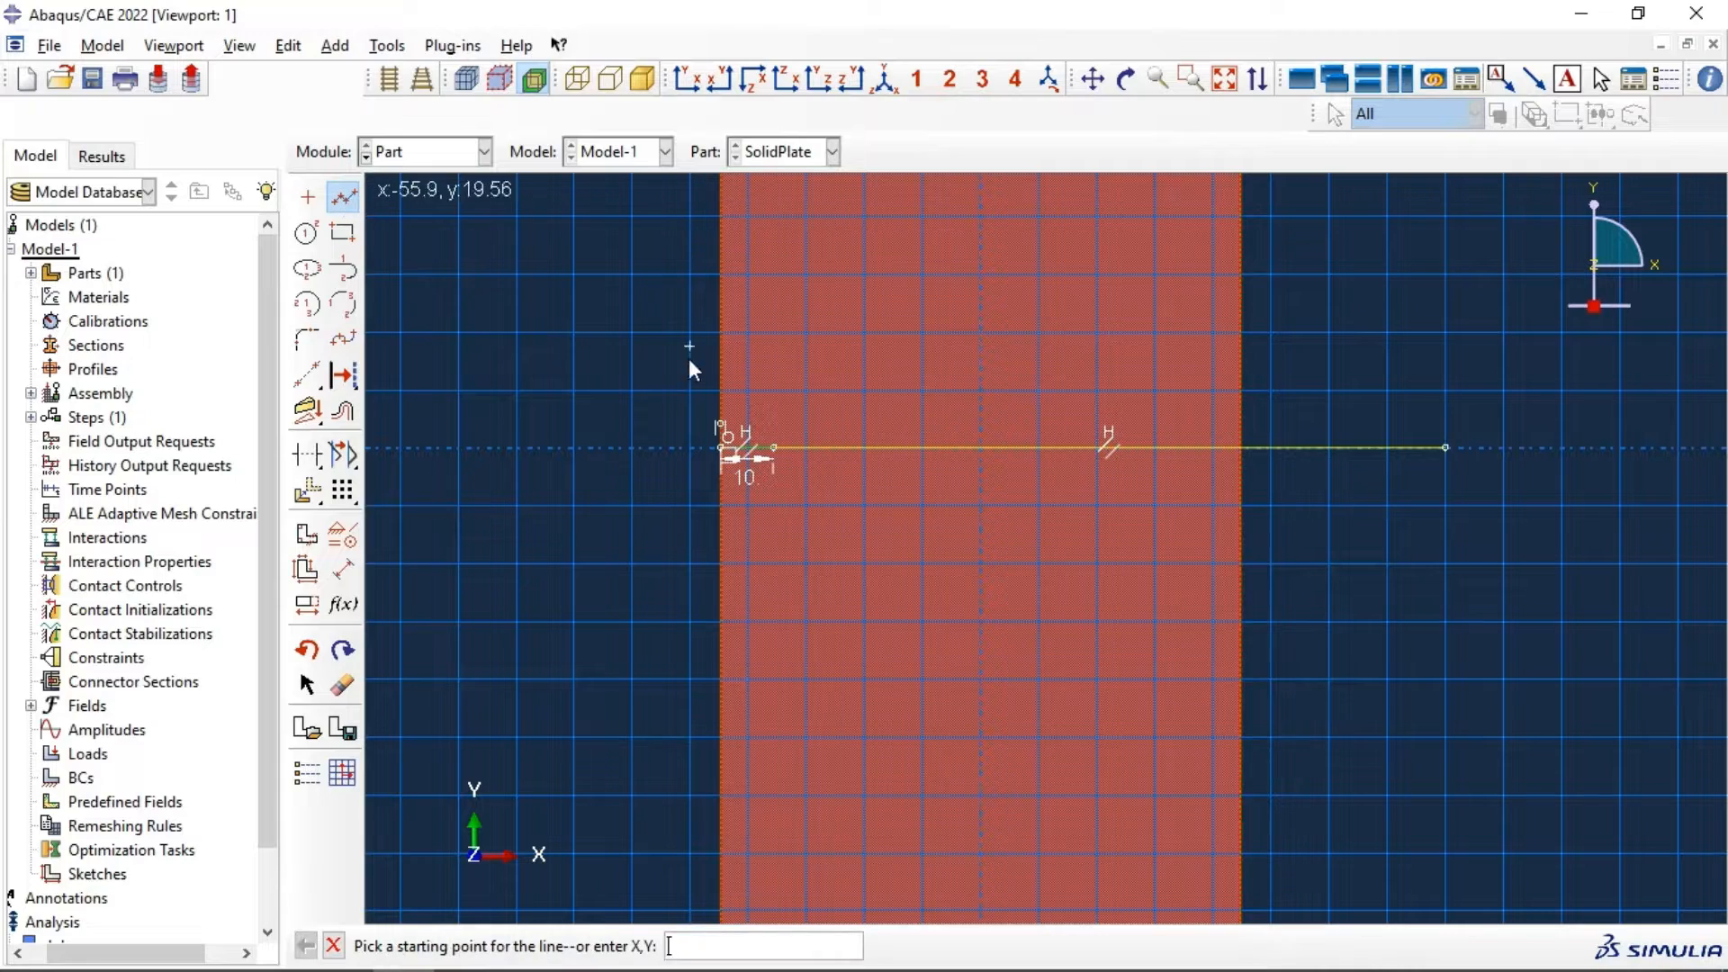
left_click(774, 442)
scroll(776, 443, "up", 5)
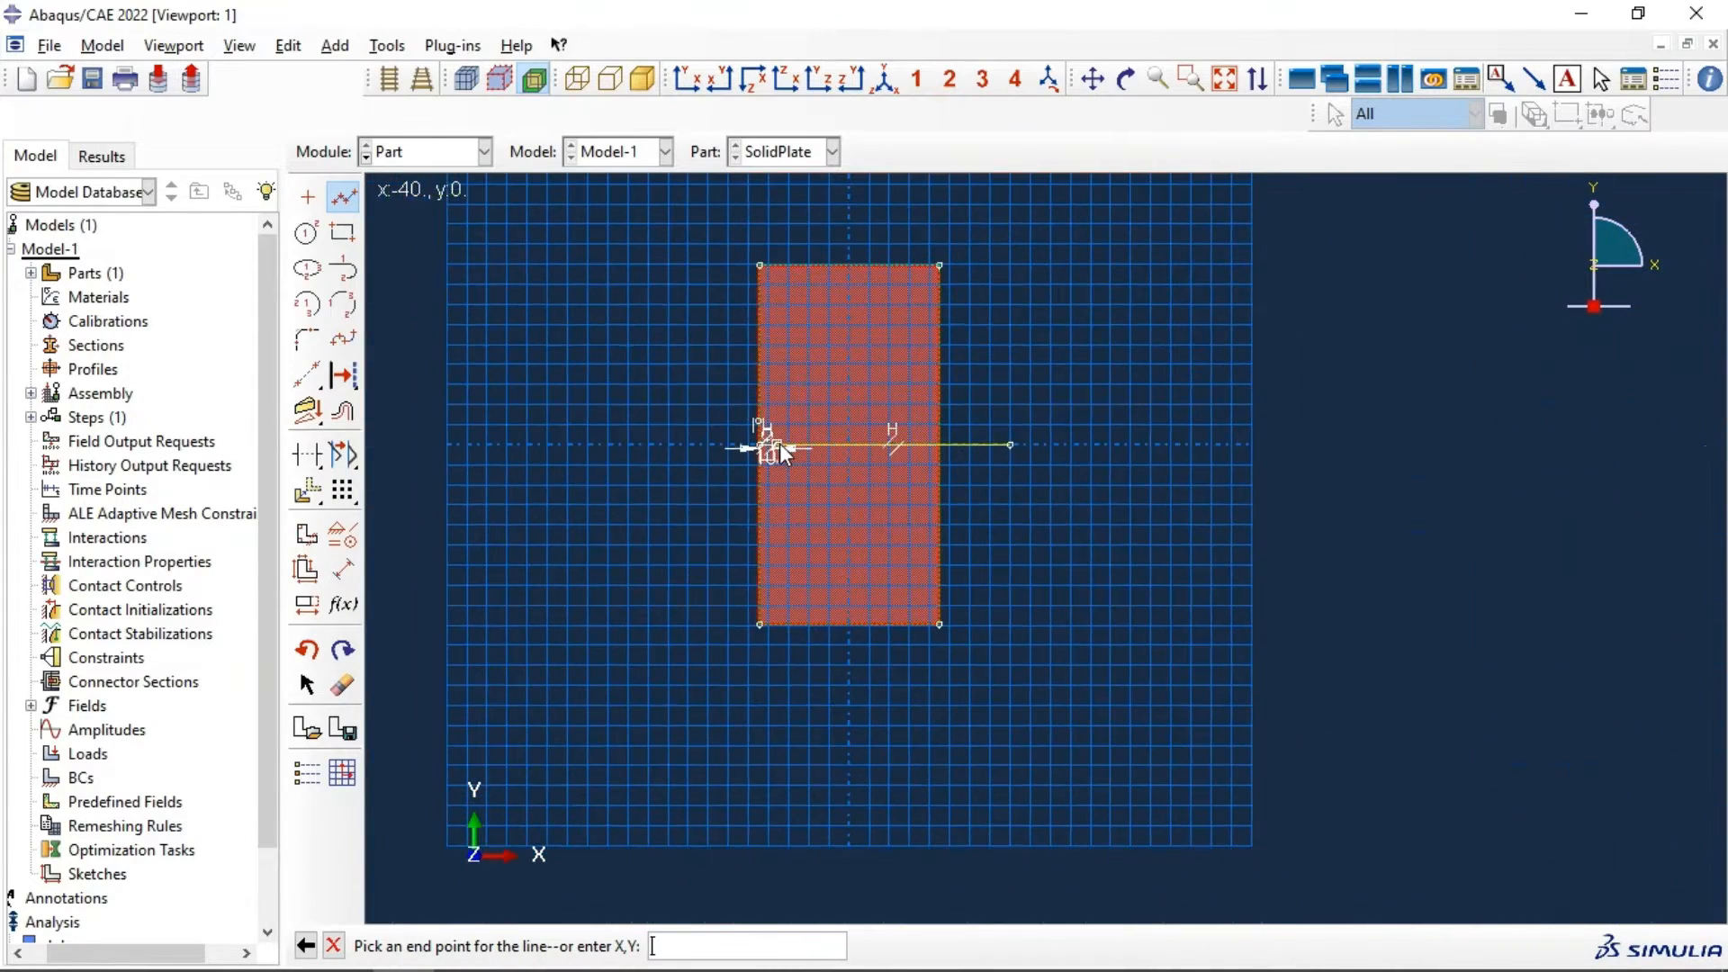
scroll(780, 198, "down", 5)
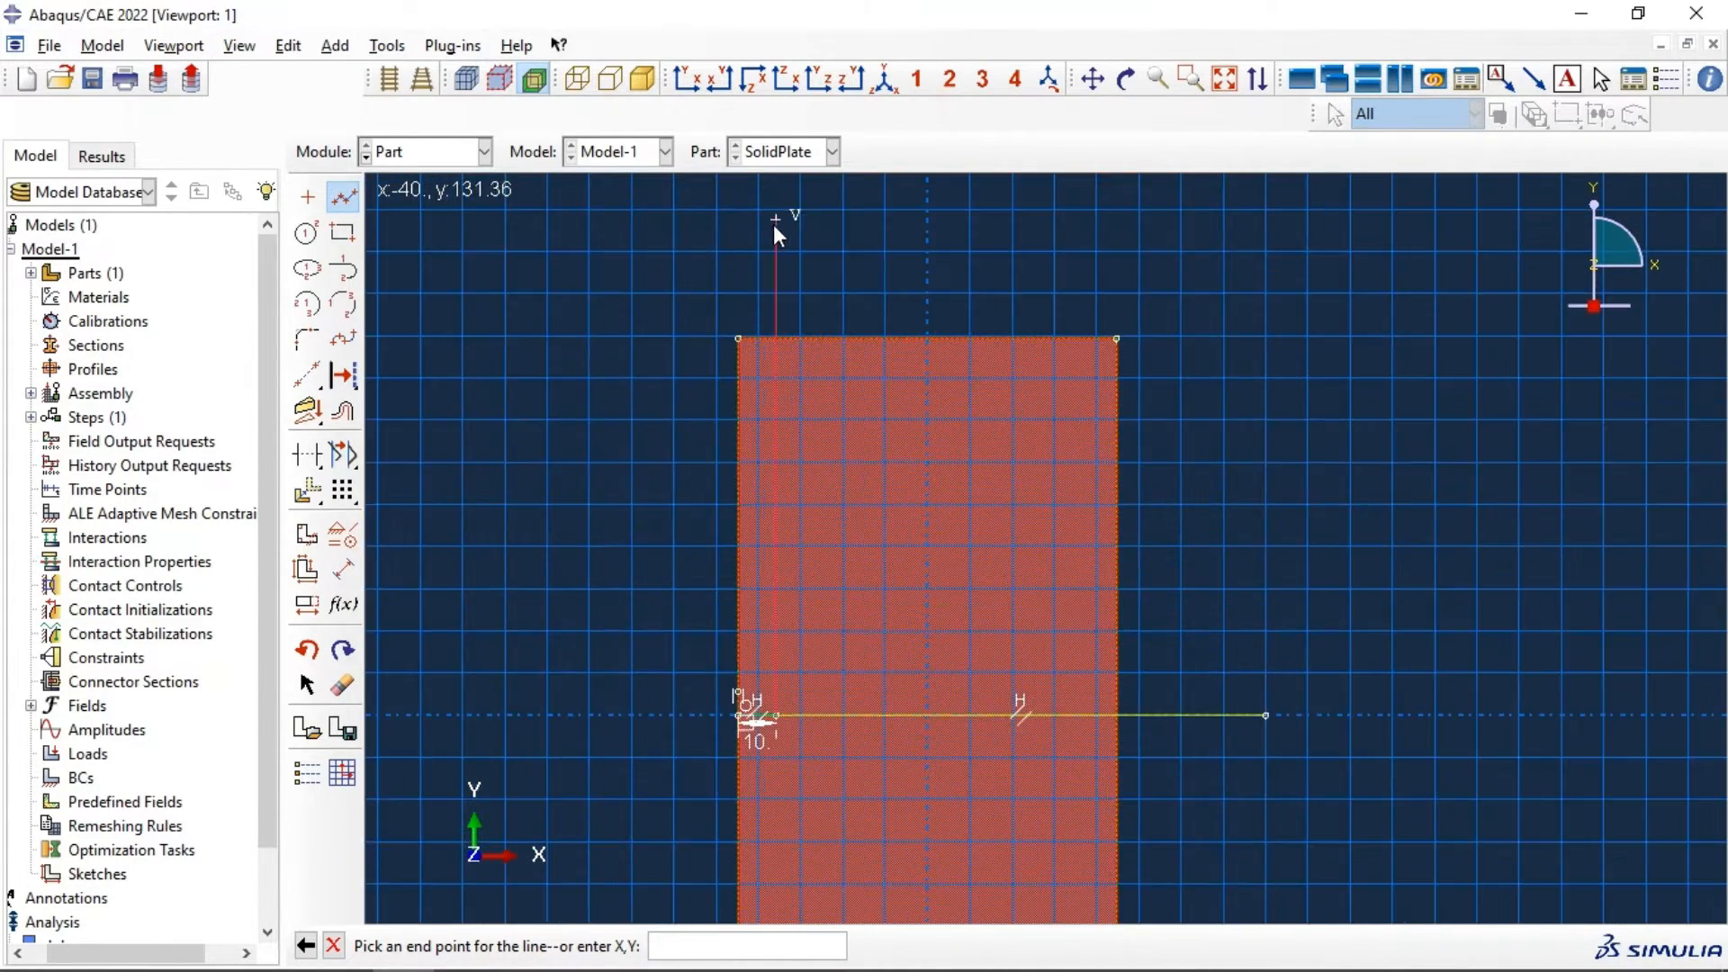
left_click(780, 335)
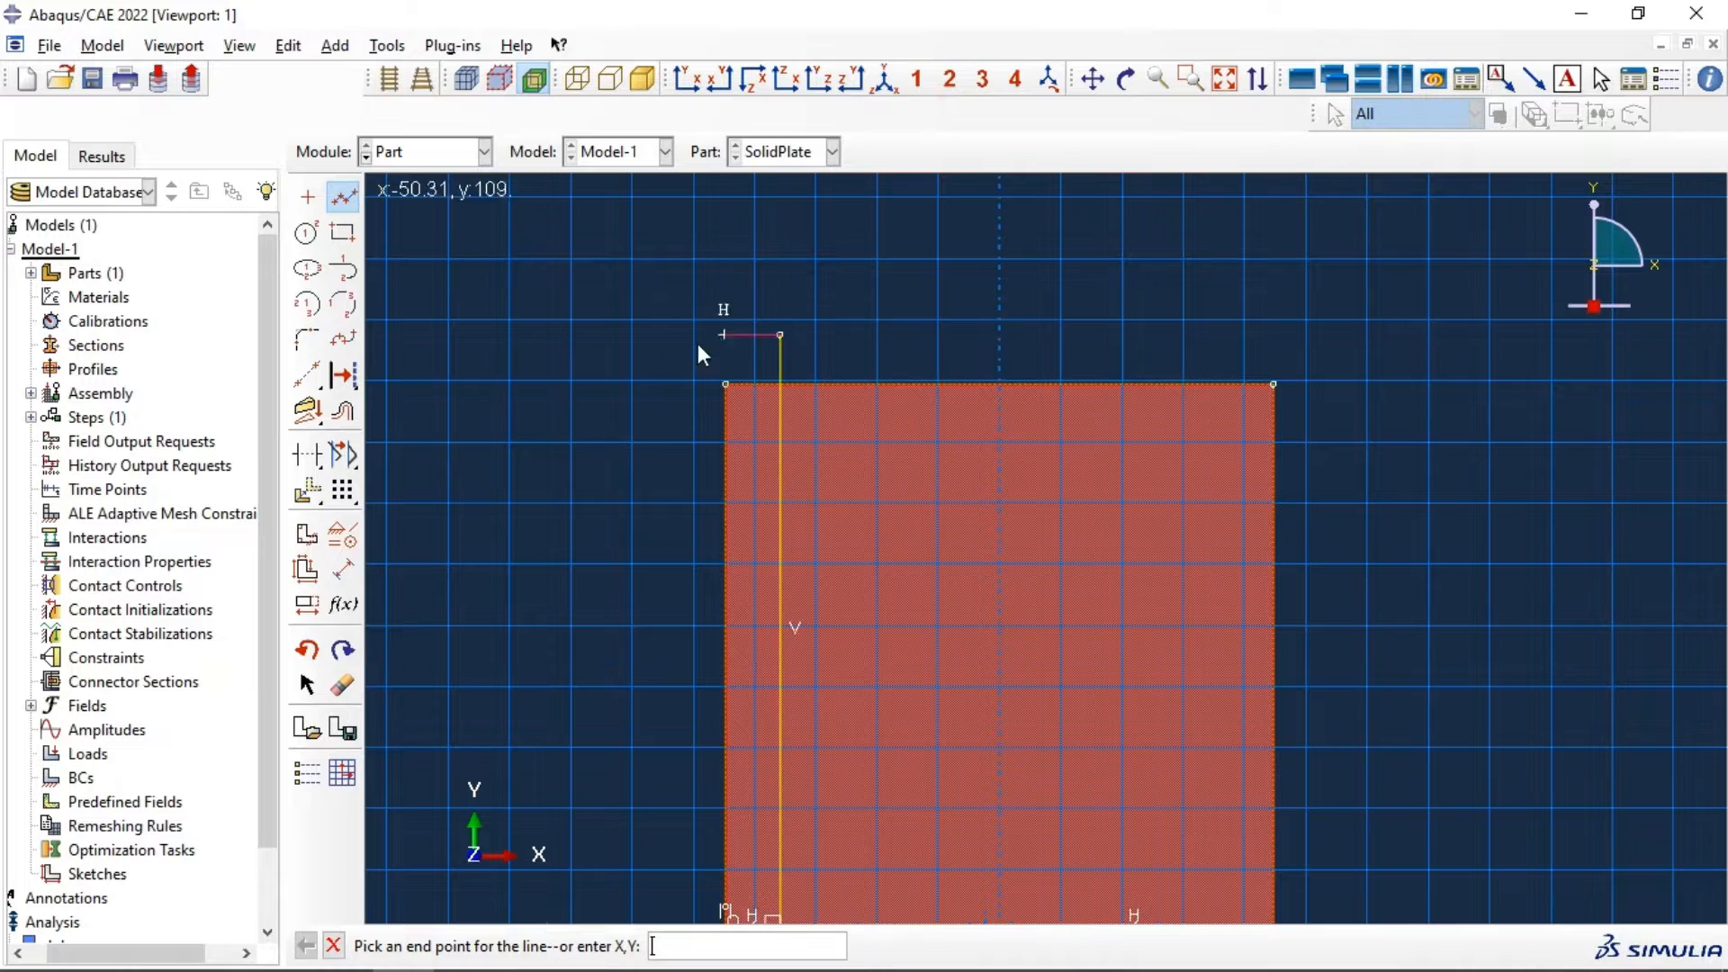
Step: Sketch a vertical line from the inner end of the 10-long line down past the face's bottom edge to about y = -117
left_click(345, 196)
scroll(810, 457, "up", 5)
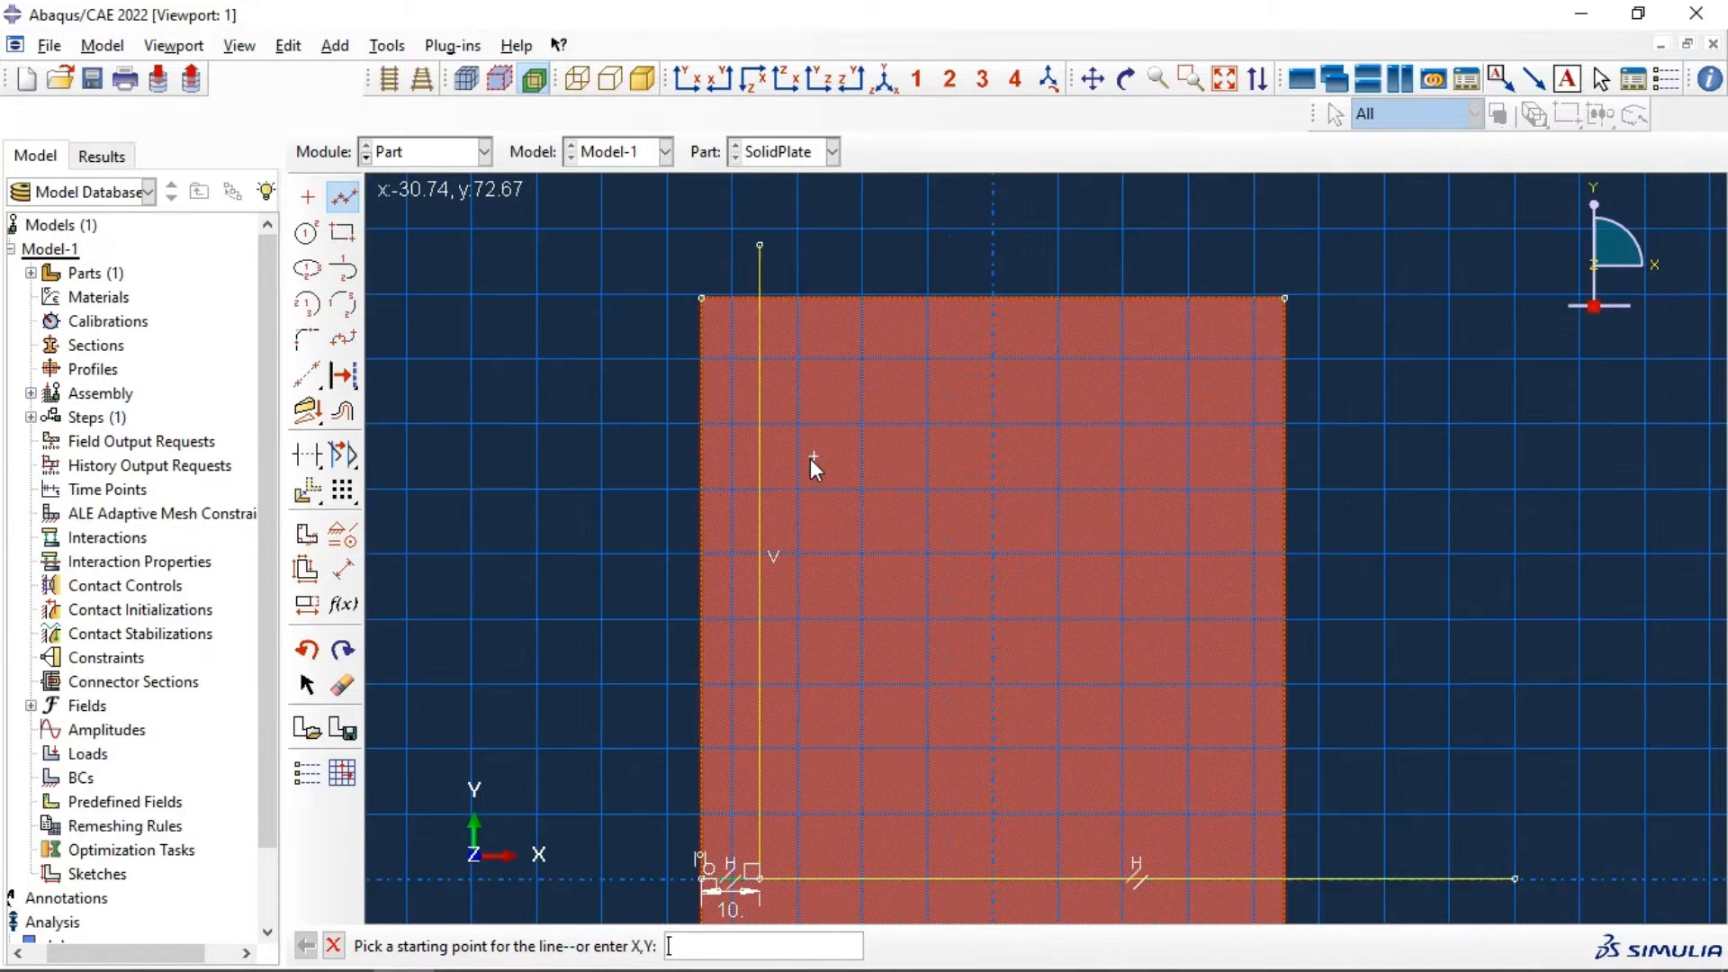
scroll(832, 679, "down", 2)
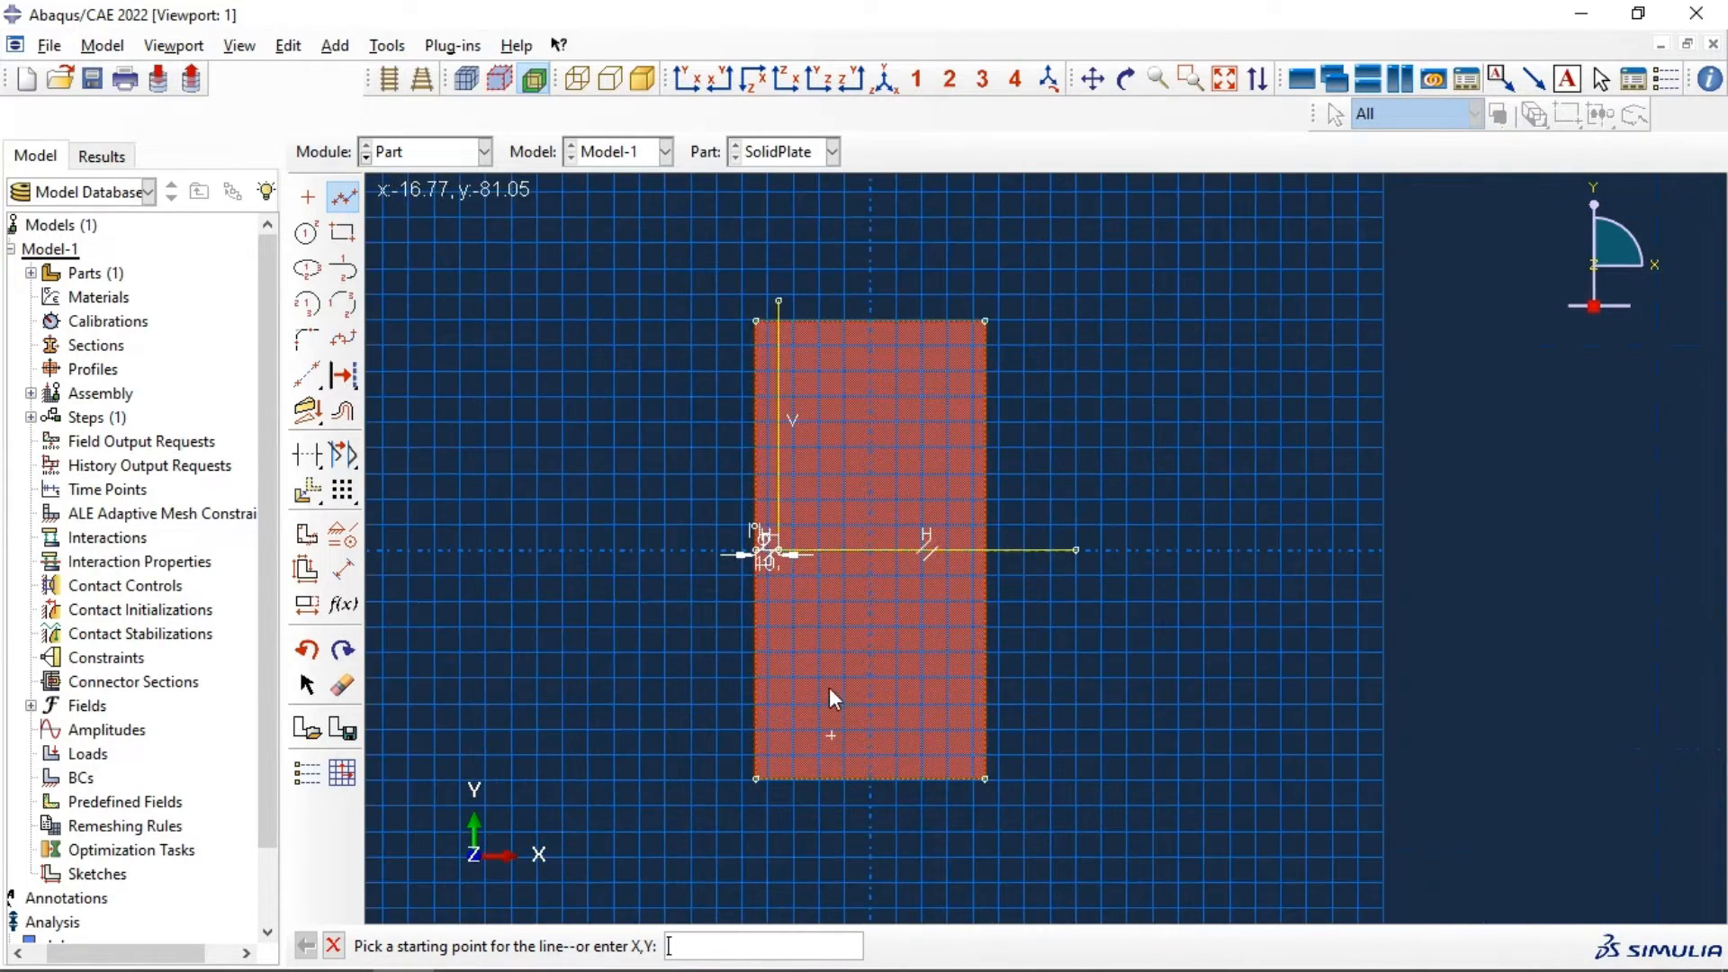
left_click(782, 765)
left_click(779, 817)
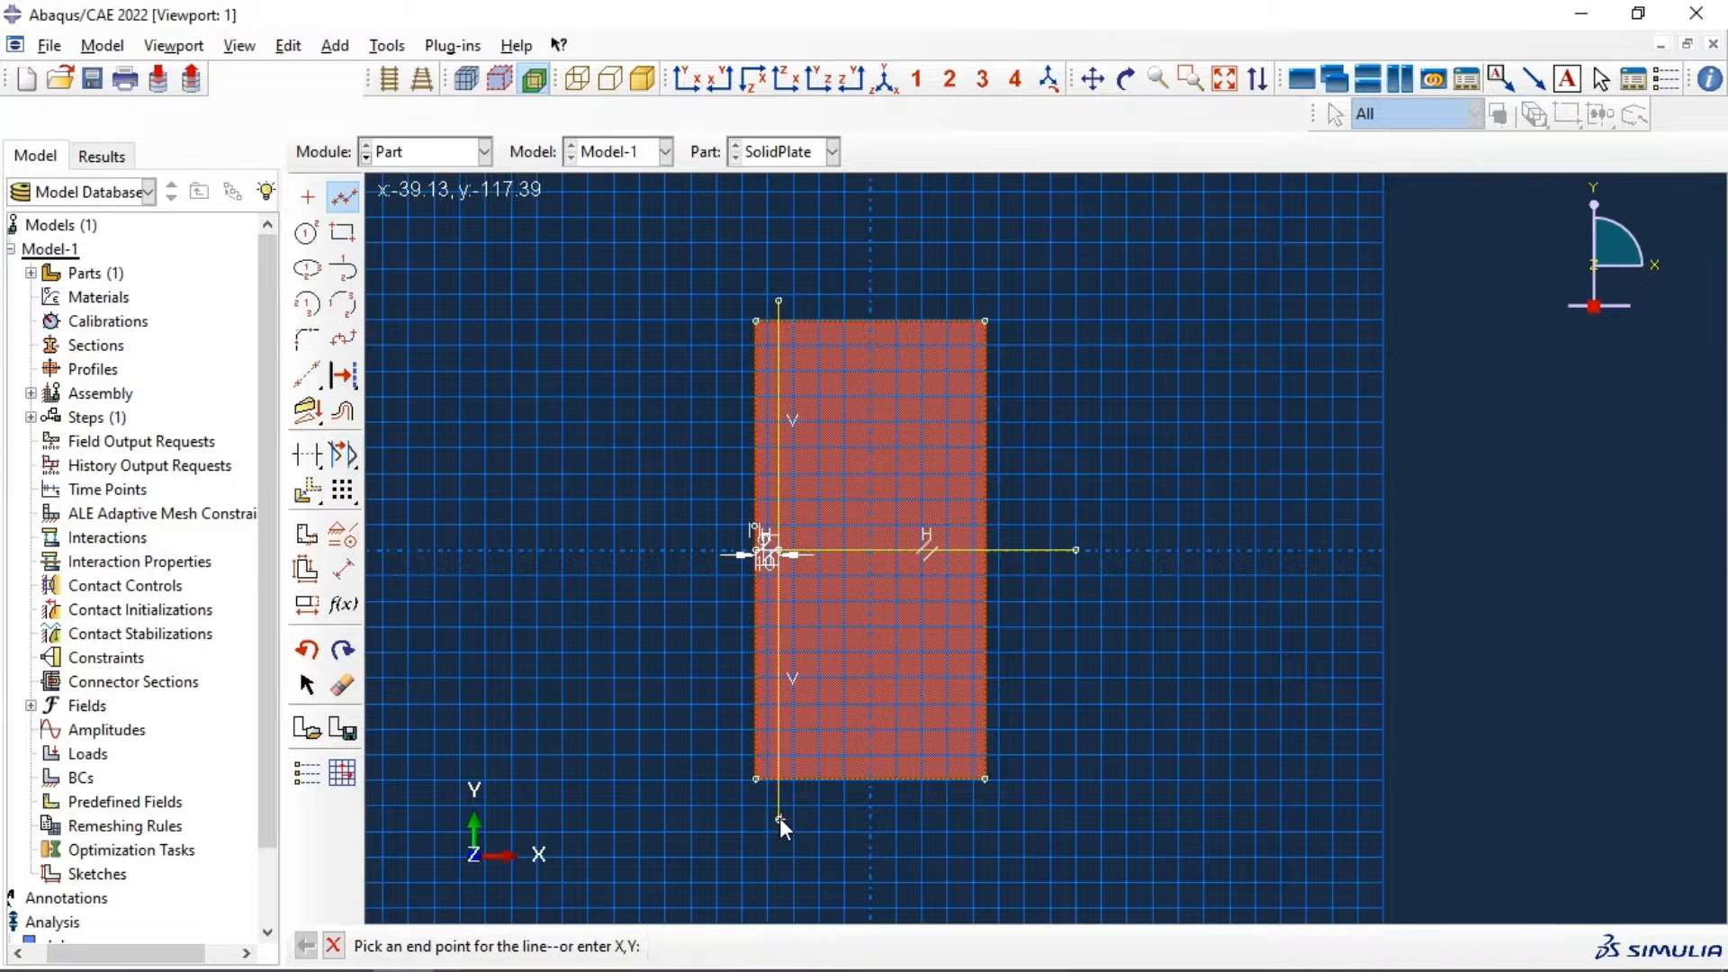
Step: Sketch a circle centred on the 10-long line's inner end with its perimeter point on the long horizontal line, and finish the face partition sketch
left_click(307, 233)
scroll(790, 548, "down", 3)
scroll(756, 544, "down", 5)
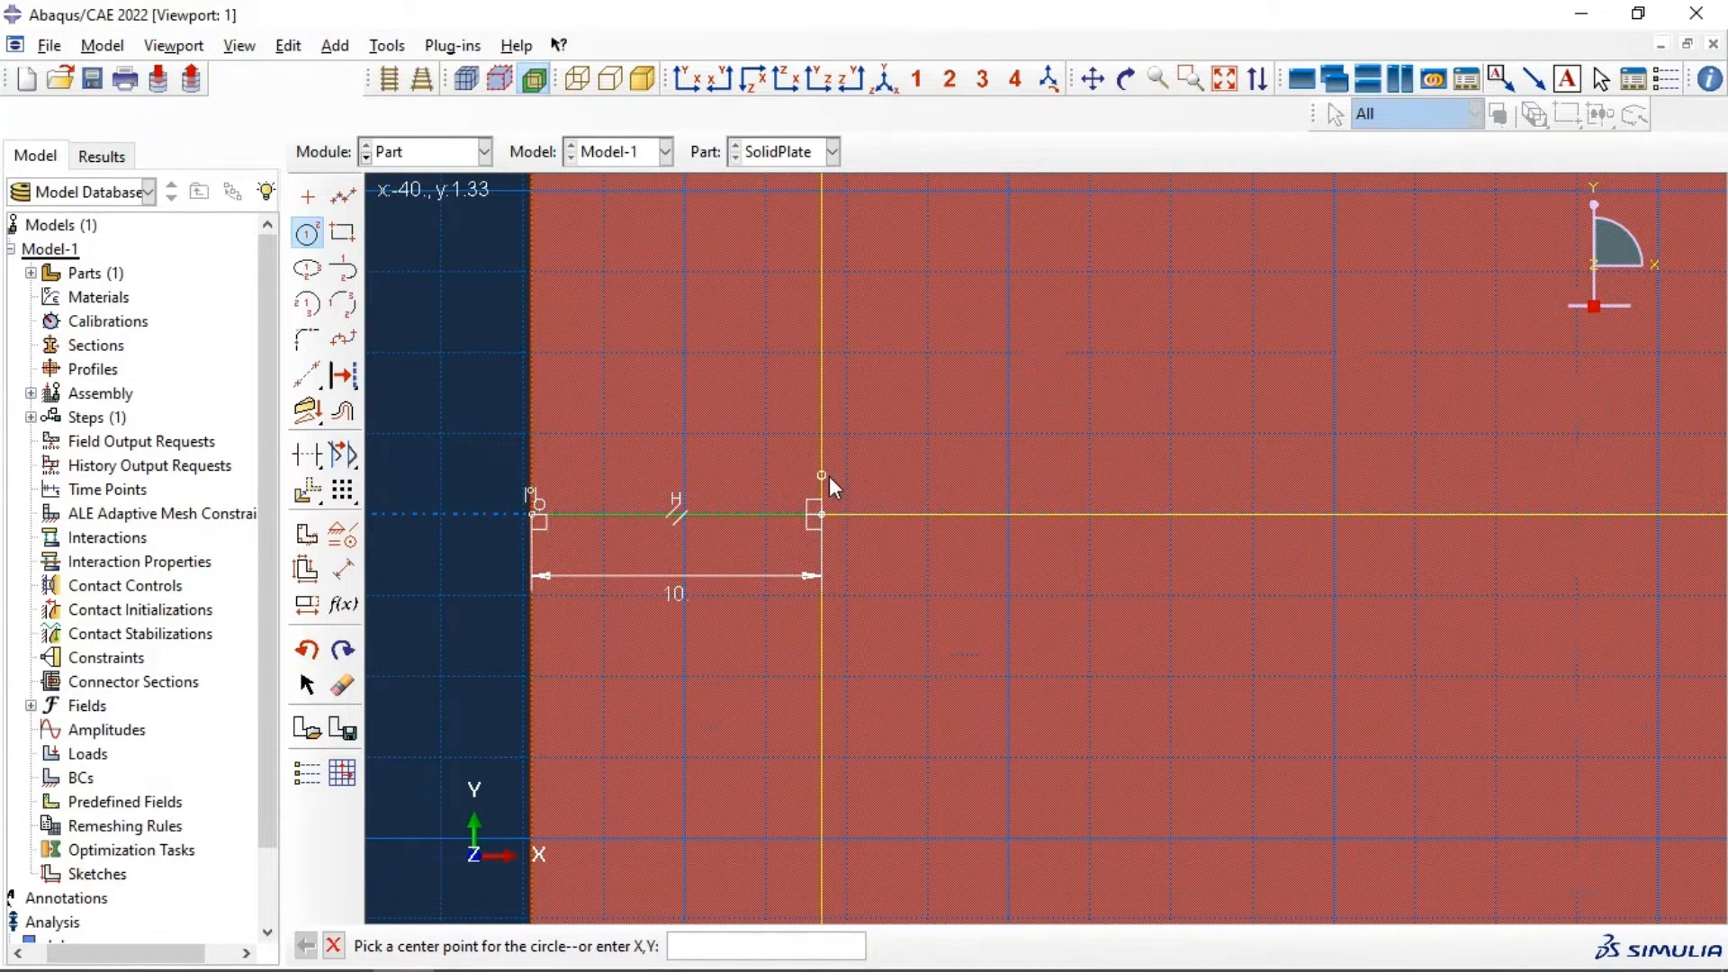
scroll(828, 475, "down", 2)
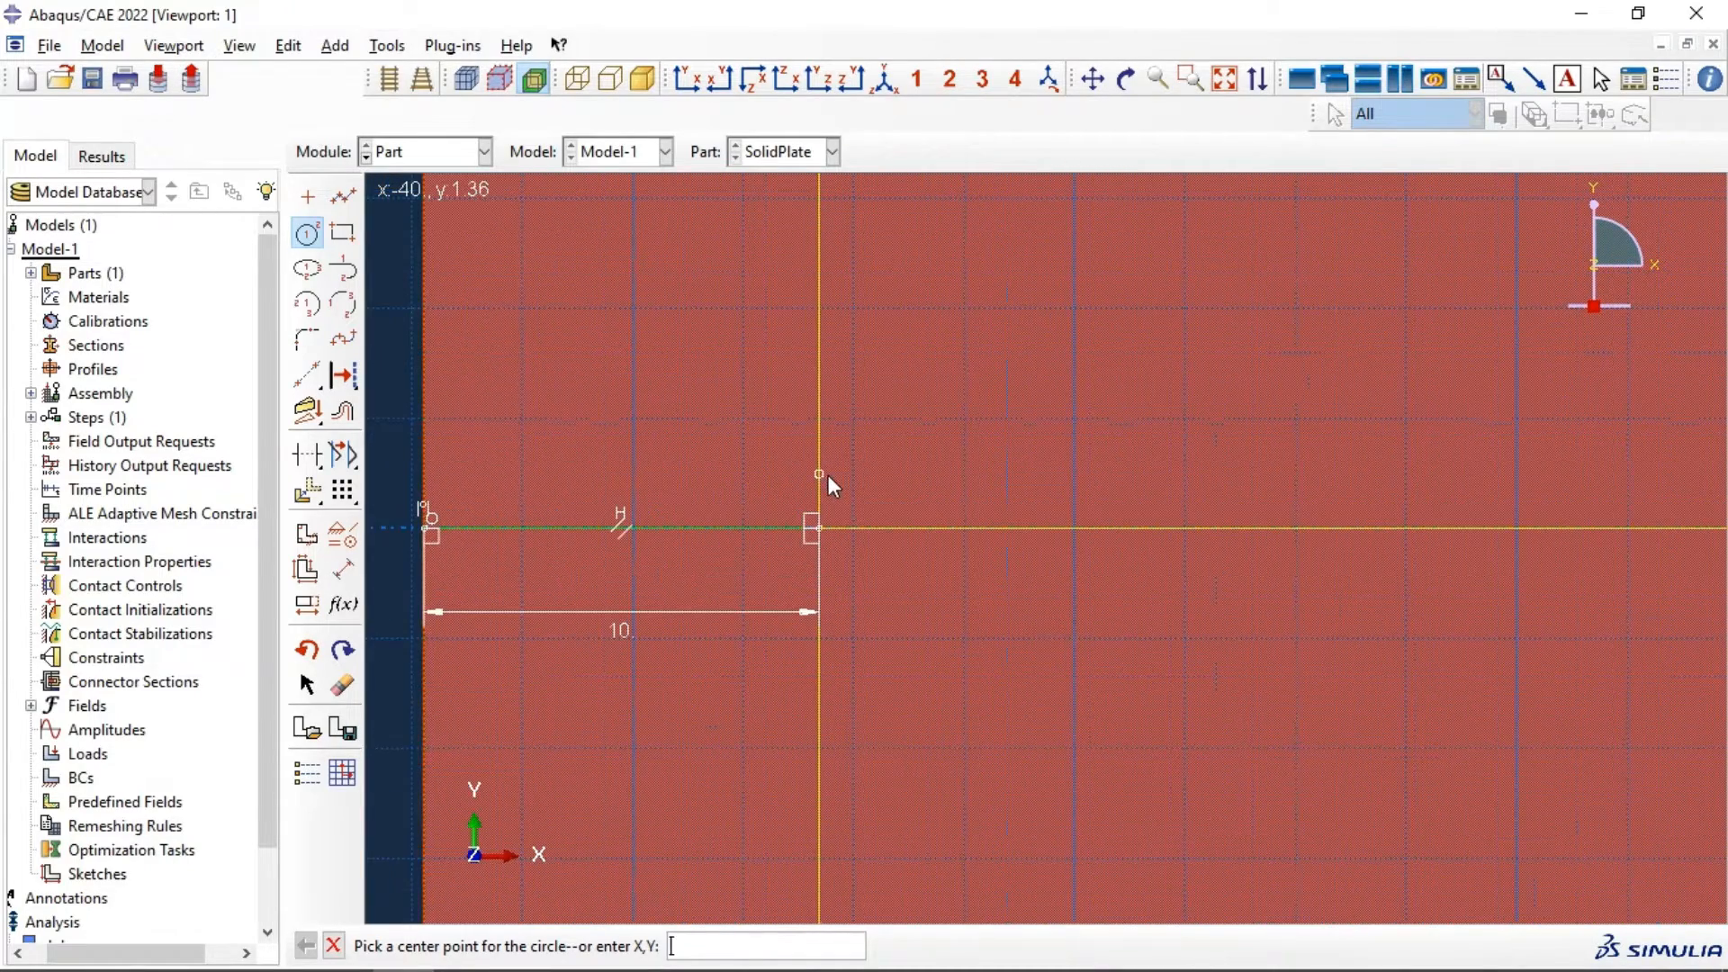
left_click(834, 532)
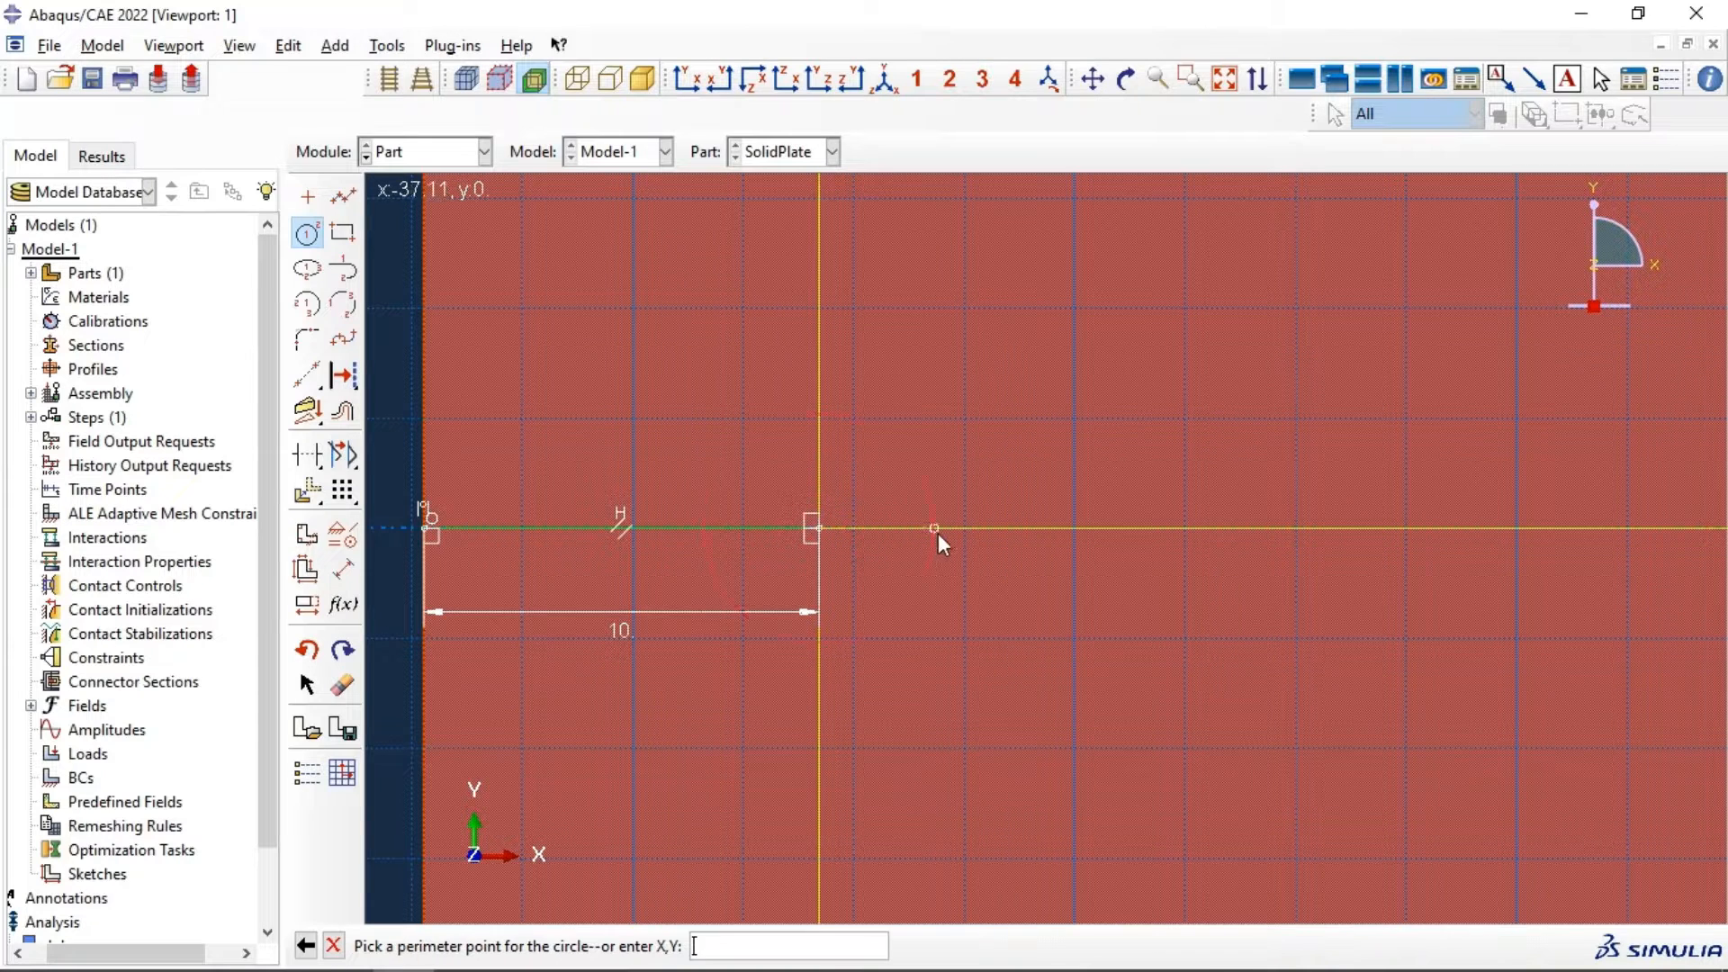
left_click(986, 529)
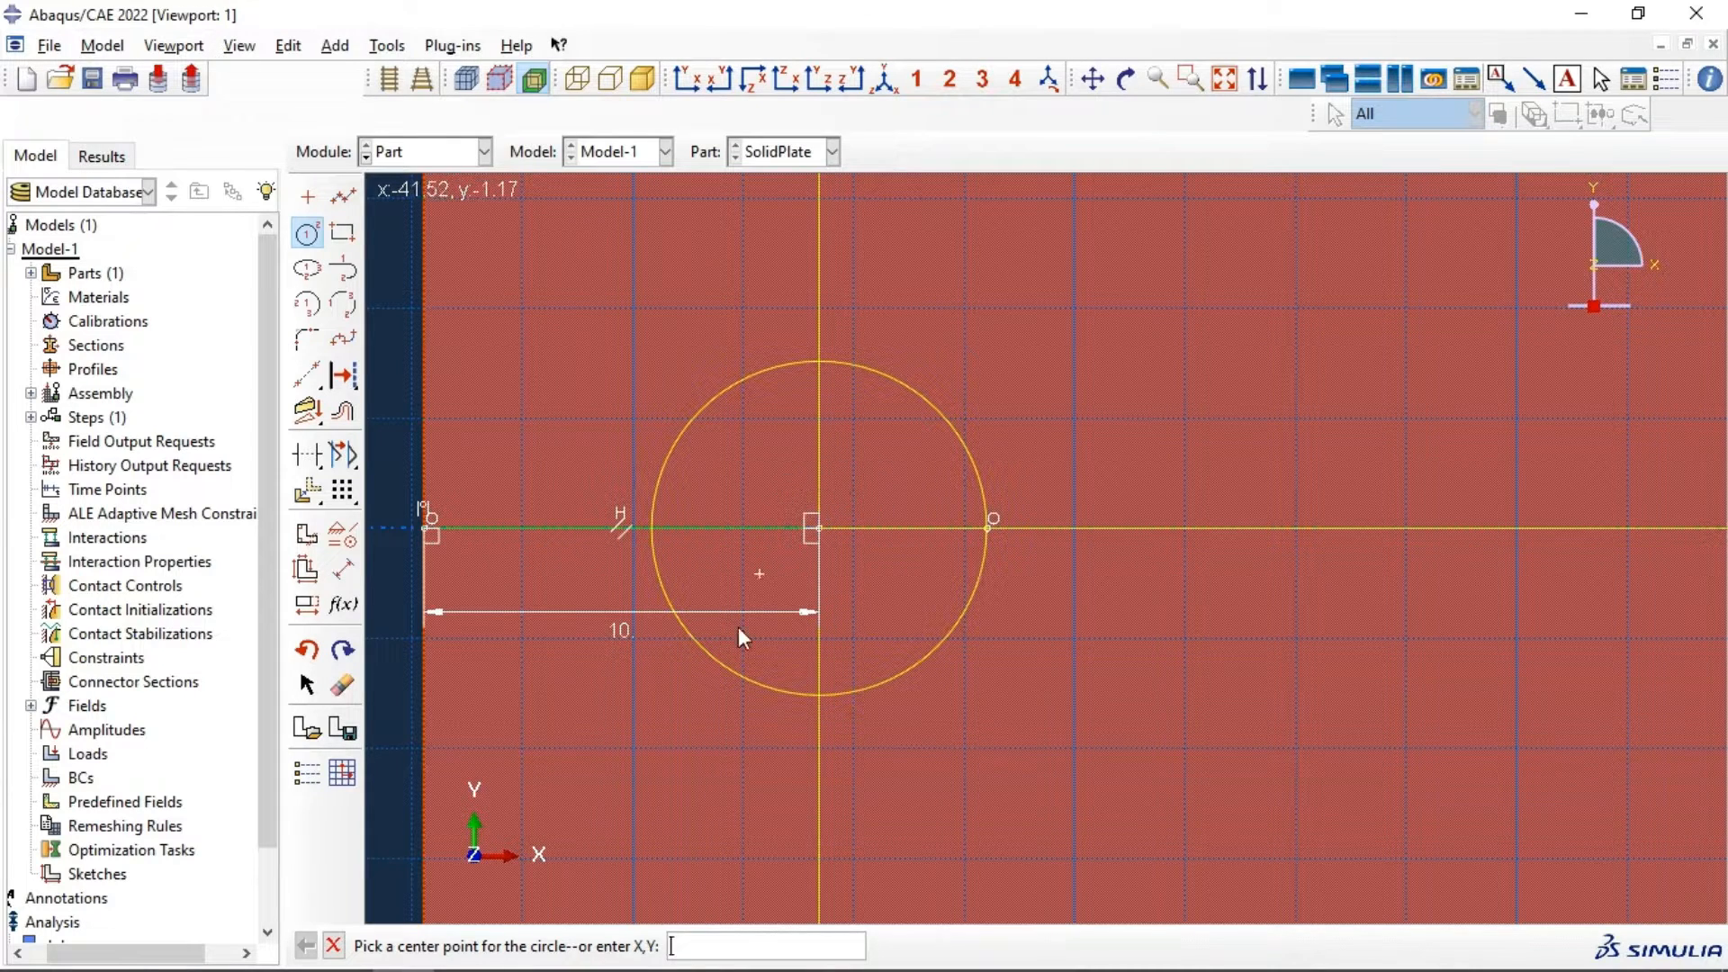
left_click(336, 947)
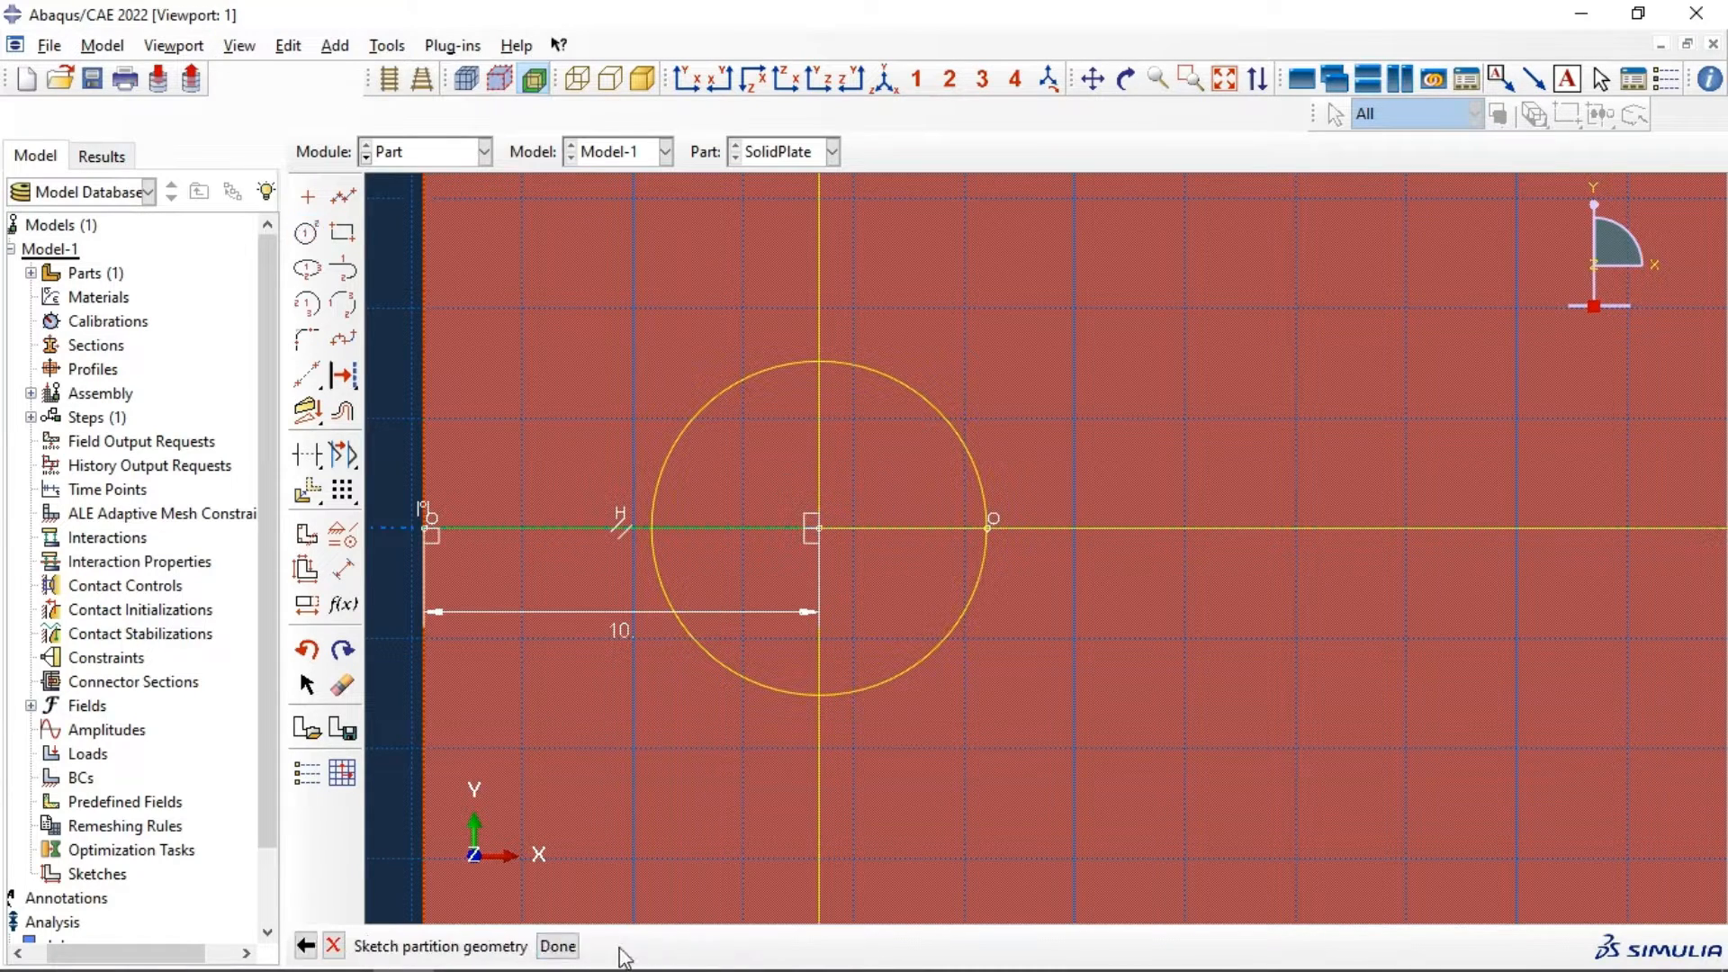
left_click(559, 945)
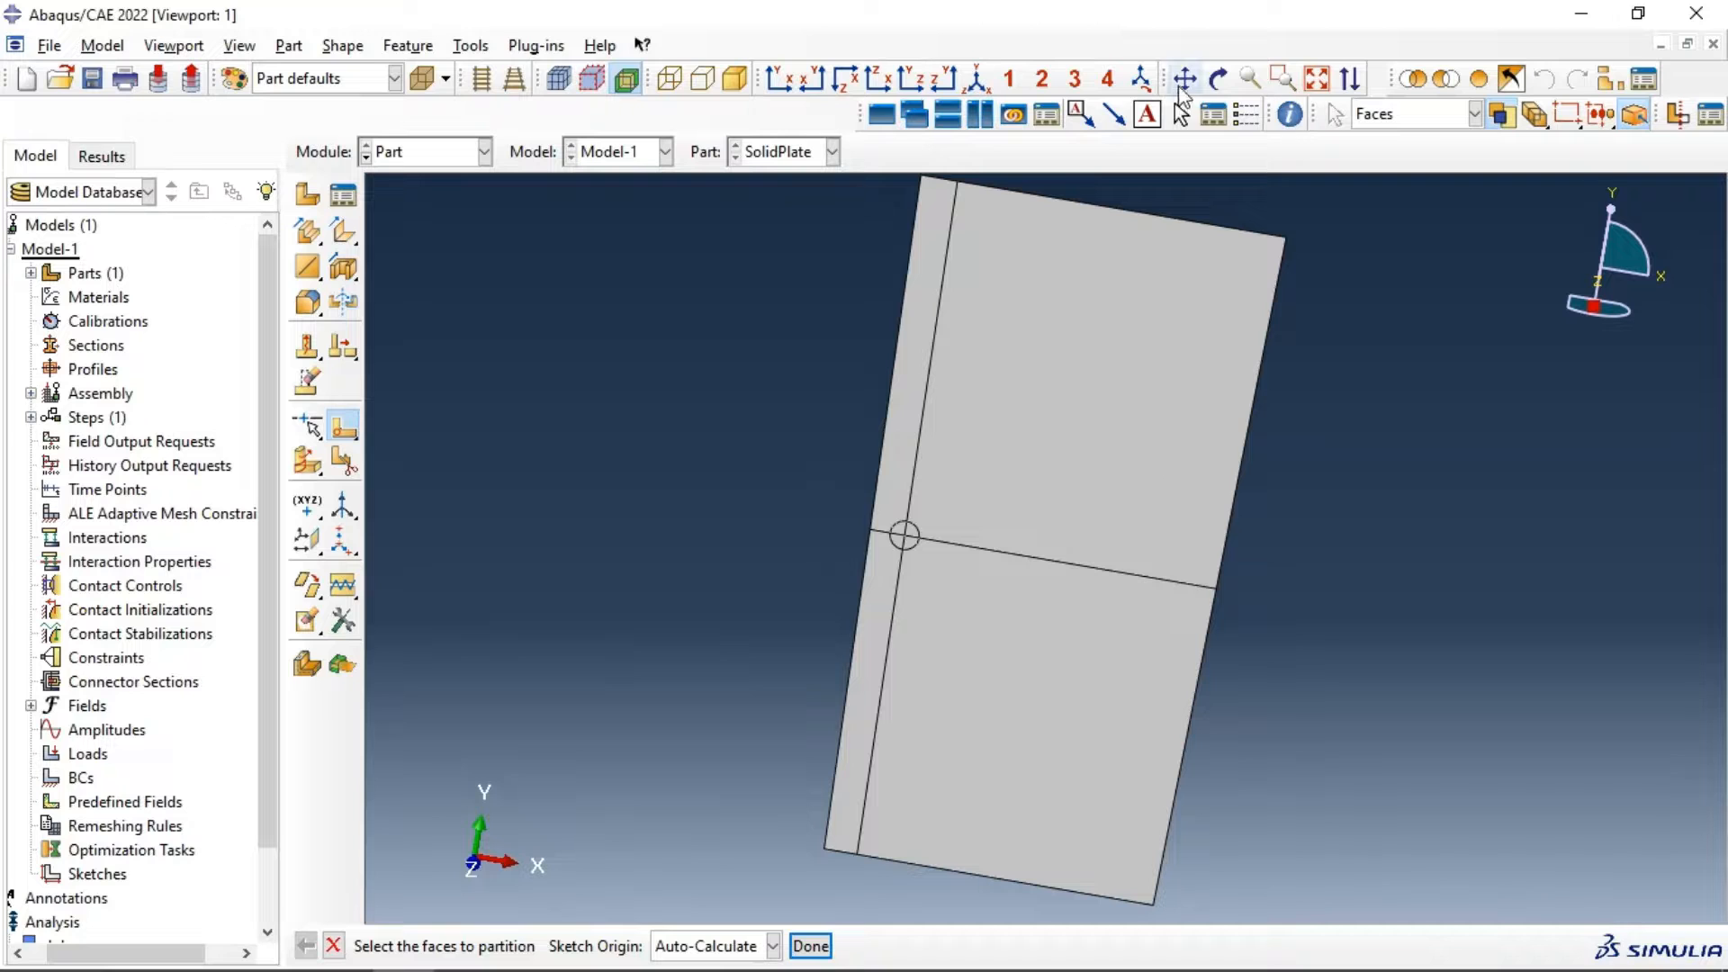
Step: Partition the plate's cell by extruding all segments of the horizontal line along the short thickness edge at the upper corner
left_click(1218, 79)
left_click_drag(1215, 537, 1111, 633)
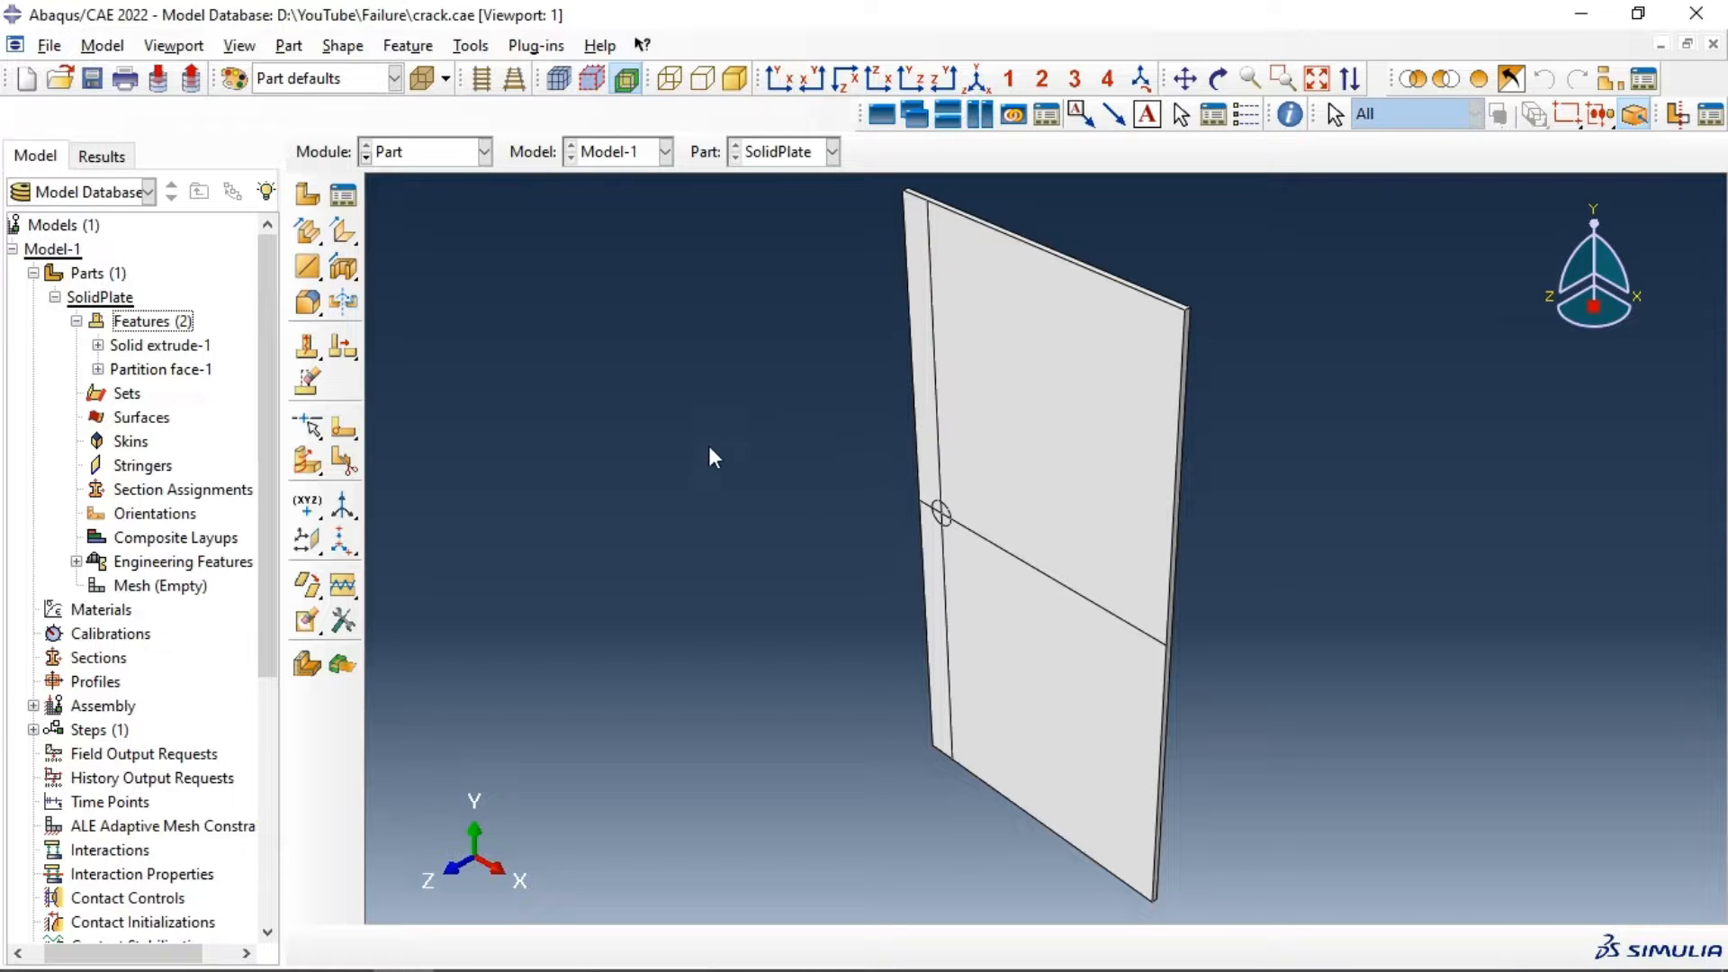
left_click(309, 462)
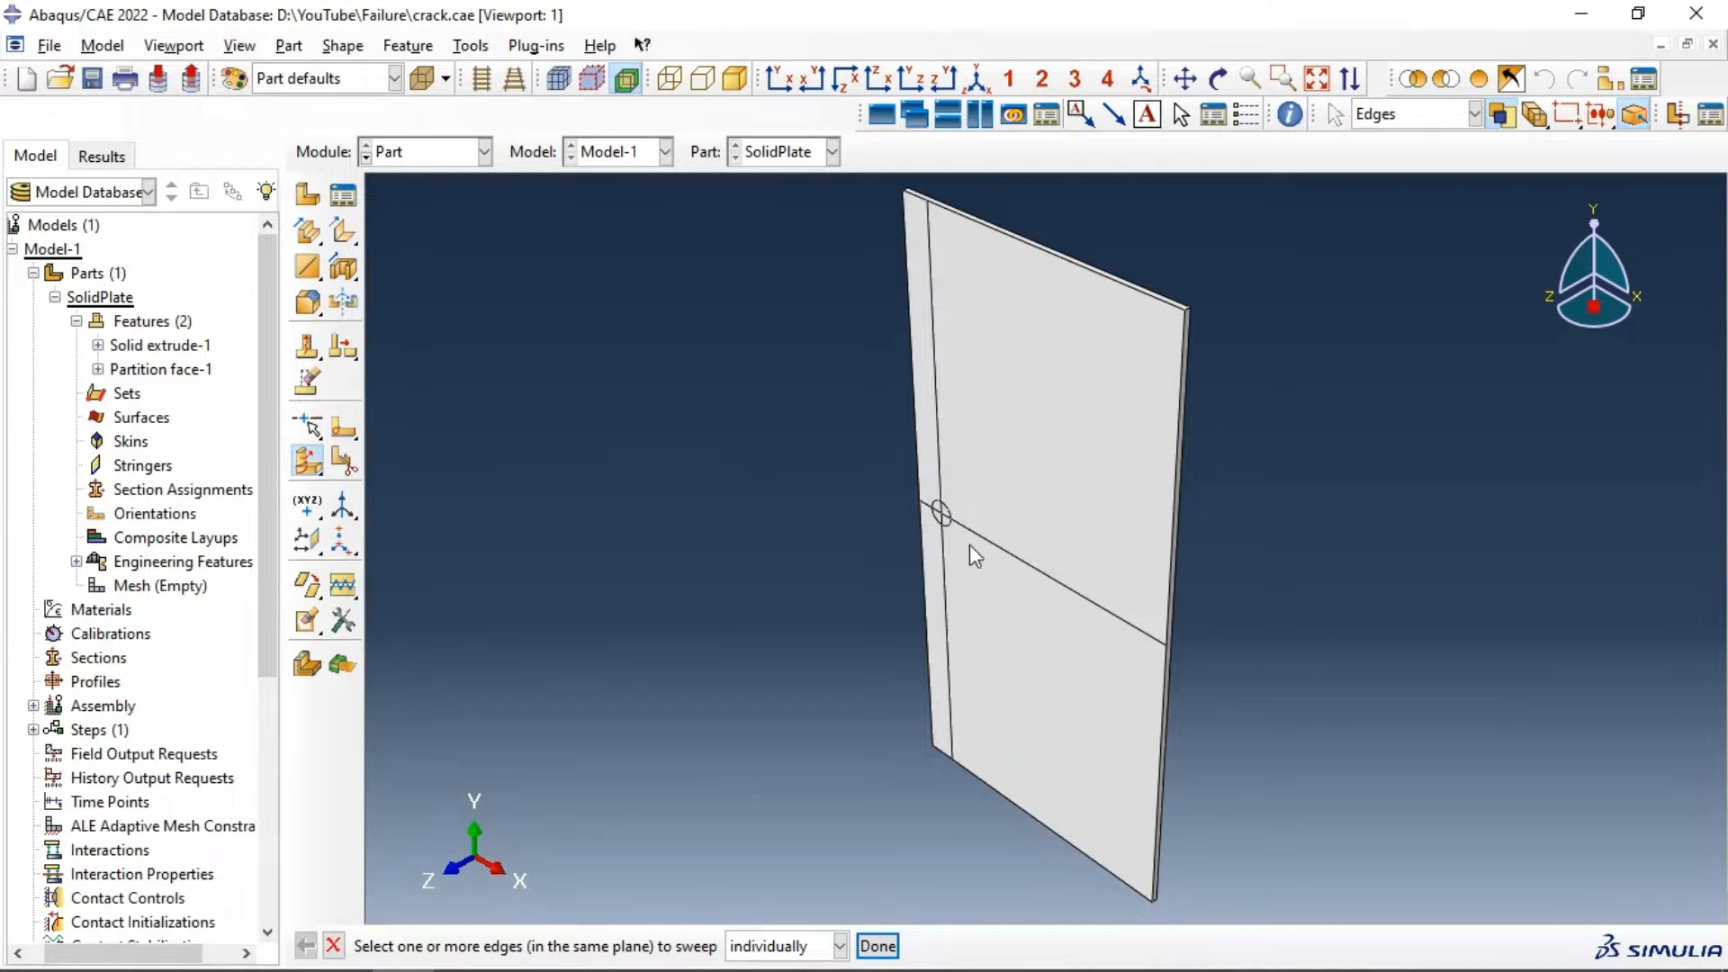
scroll(866, 518, "up", 4)
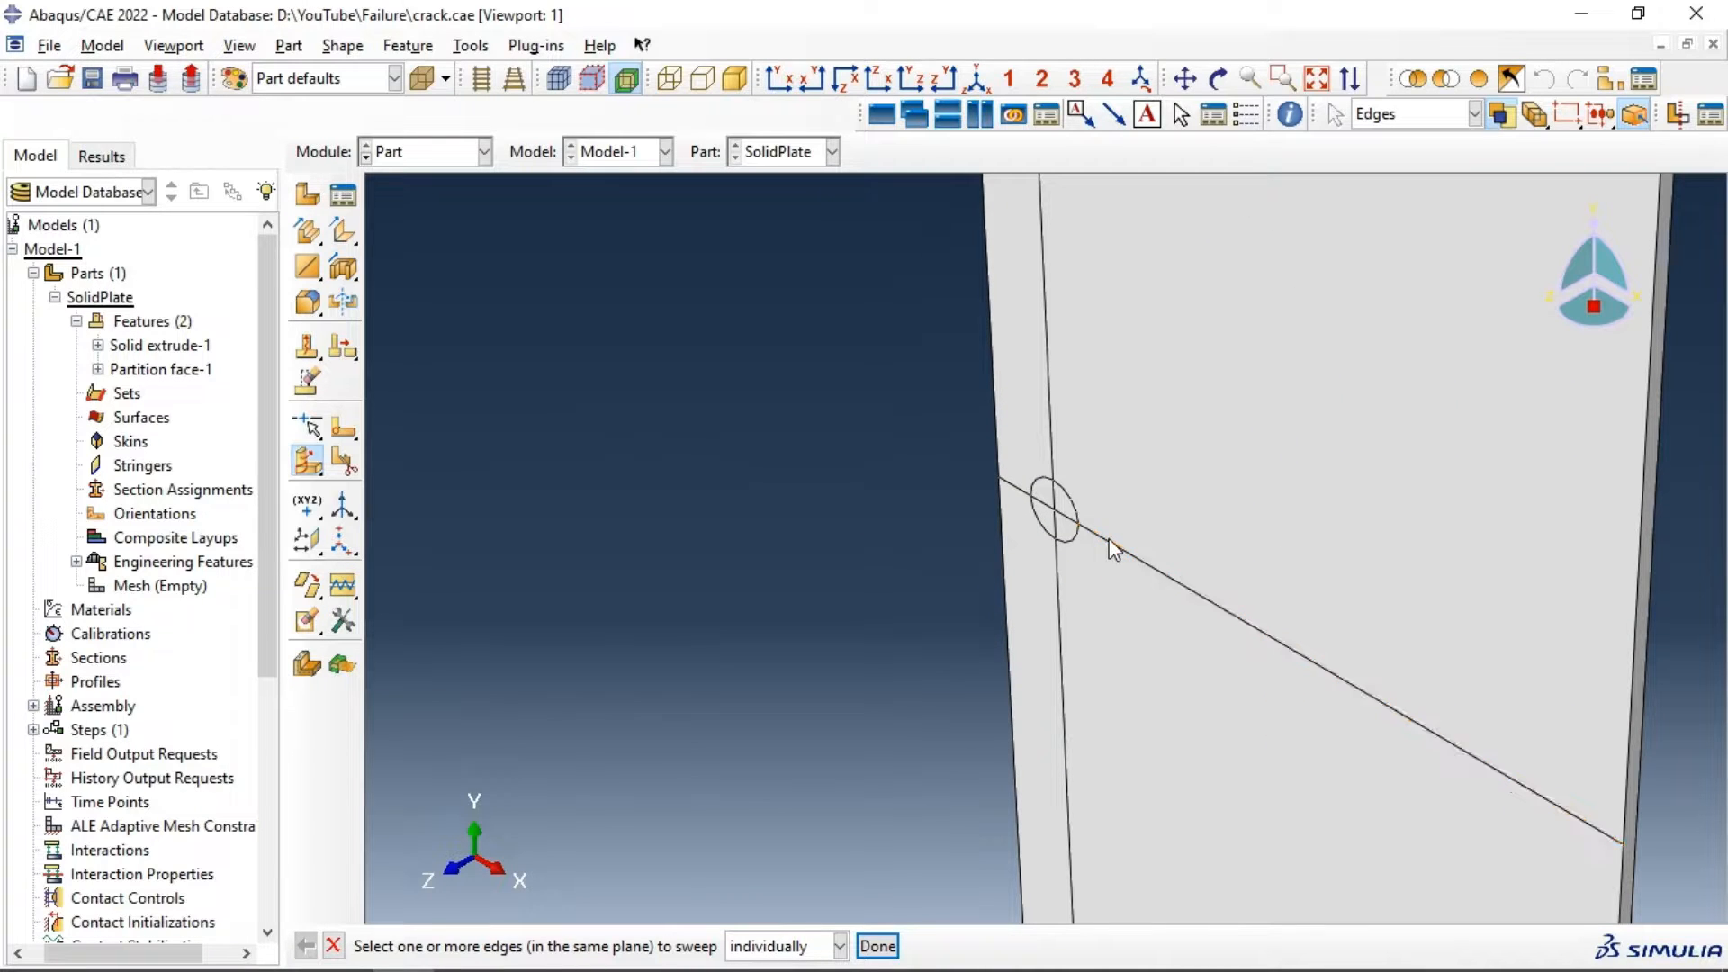
left_click(1079, 531)
left_click(1067, 519)
scroll(1023, 502, "down", 5)
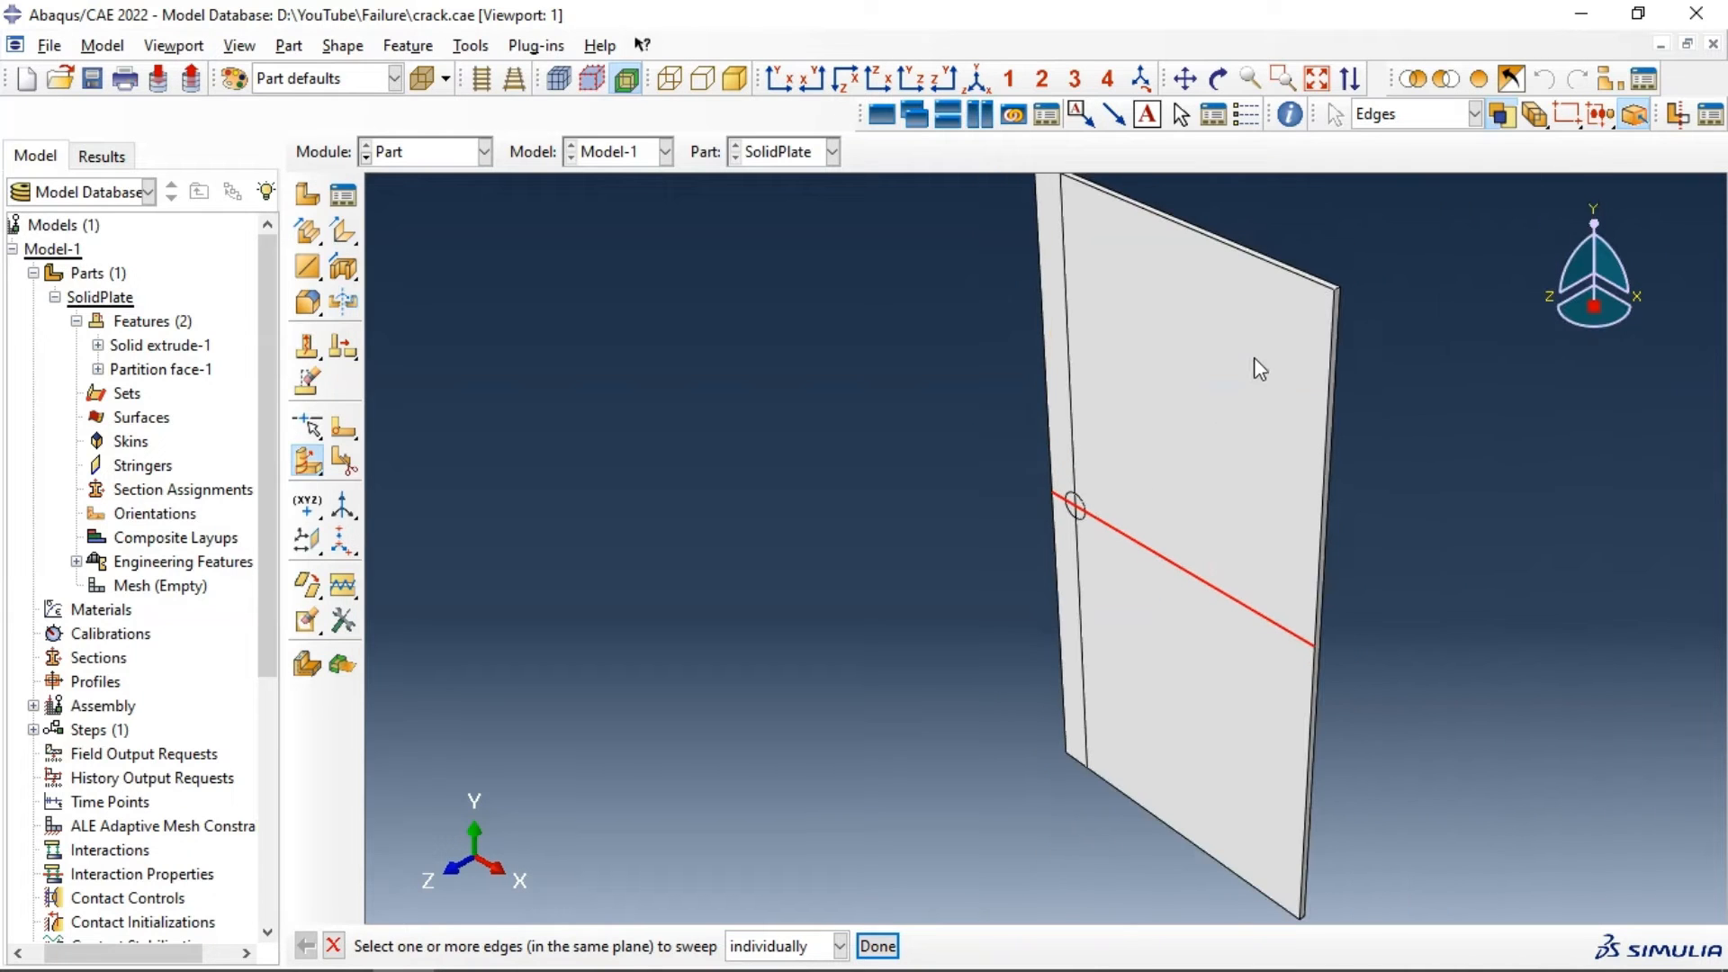
left_click(877, 946)
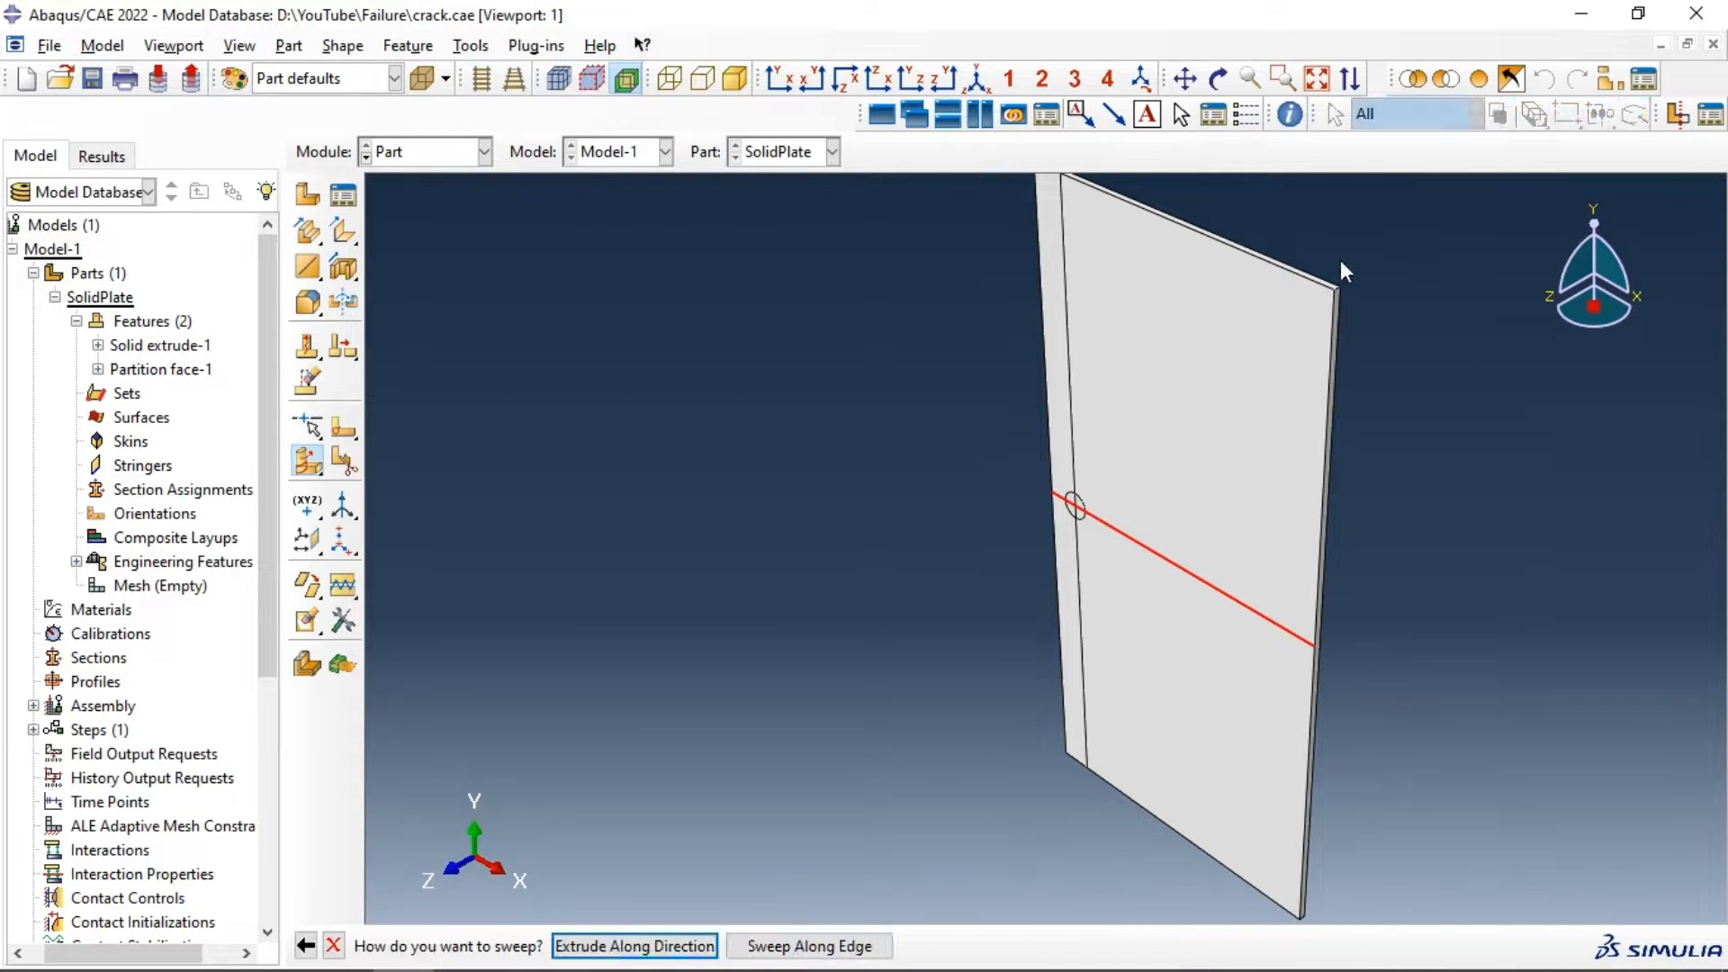
left_click(679, 945)
scroll(1341, 330, "up", 3)
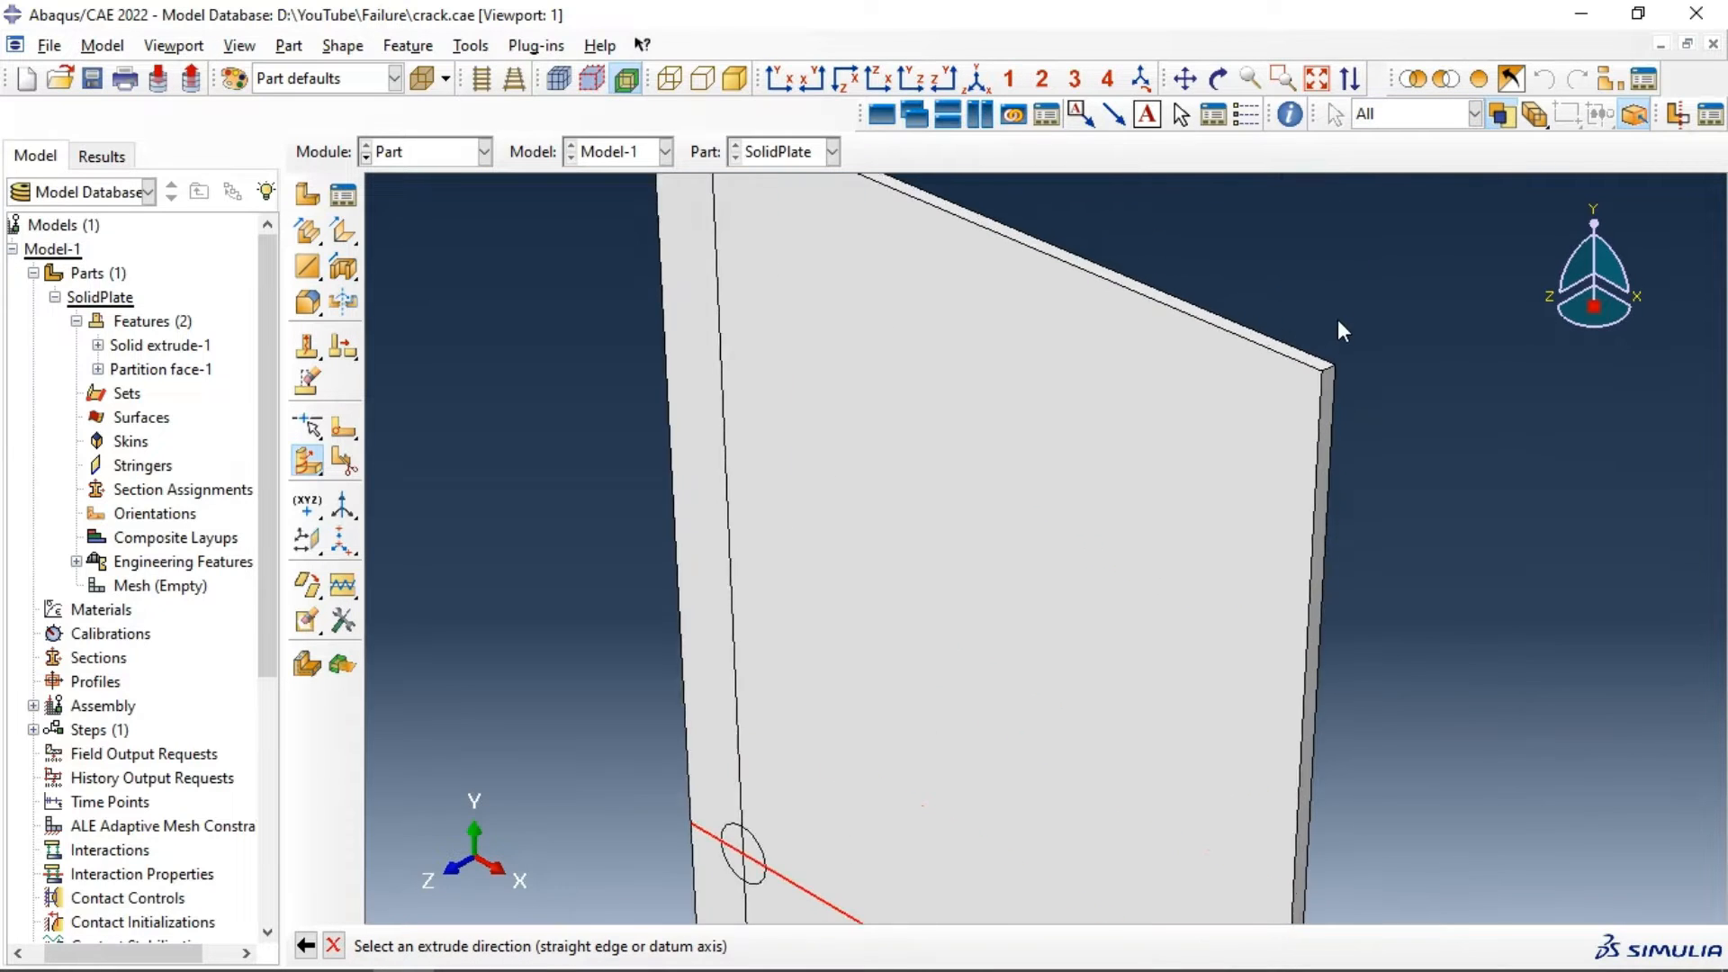
scroll(1337, 324, "up", 2)
left_click(1326, 384)
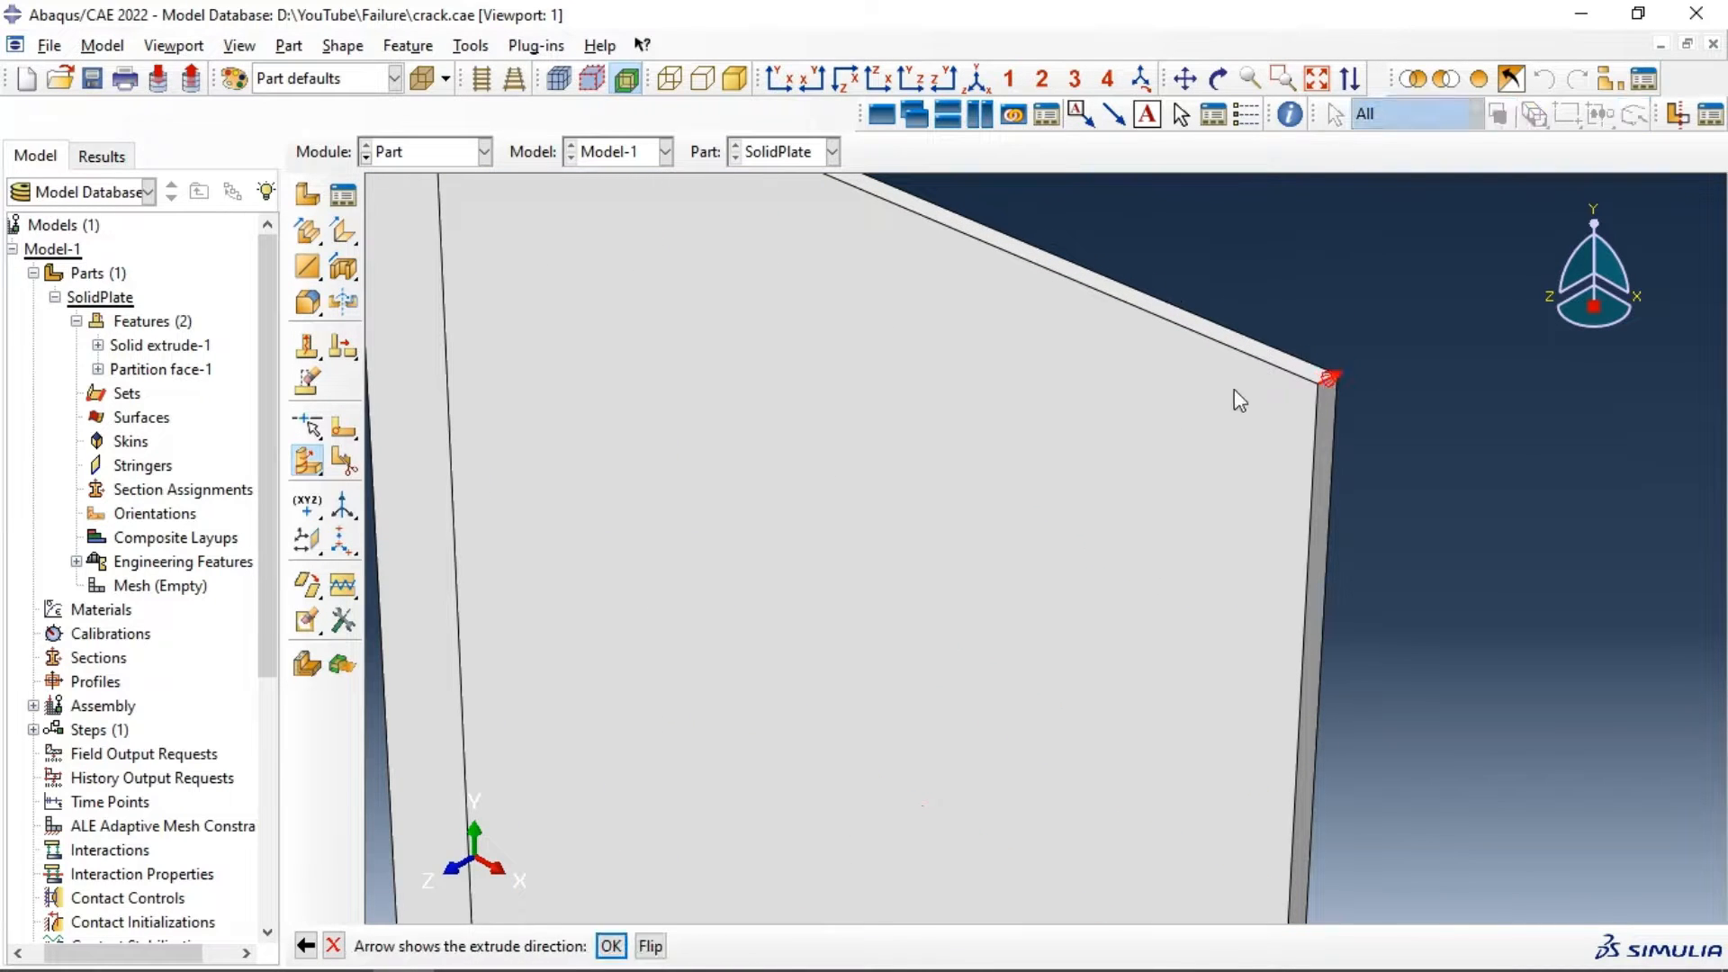
left_click(611, 947)
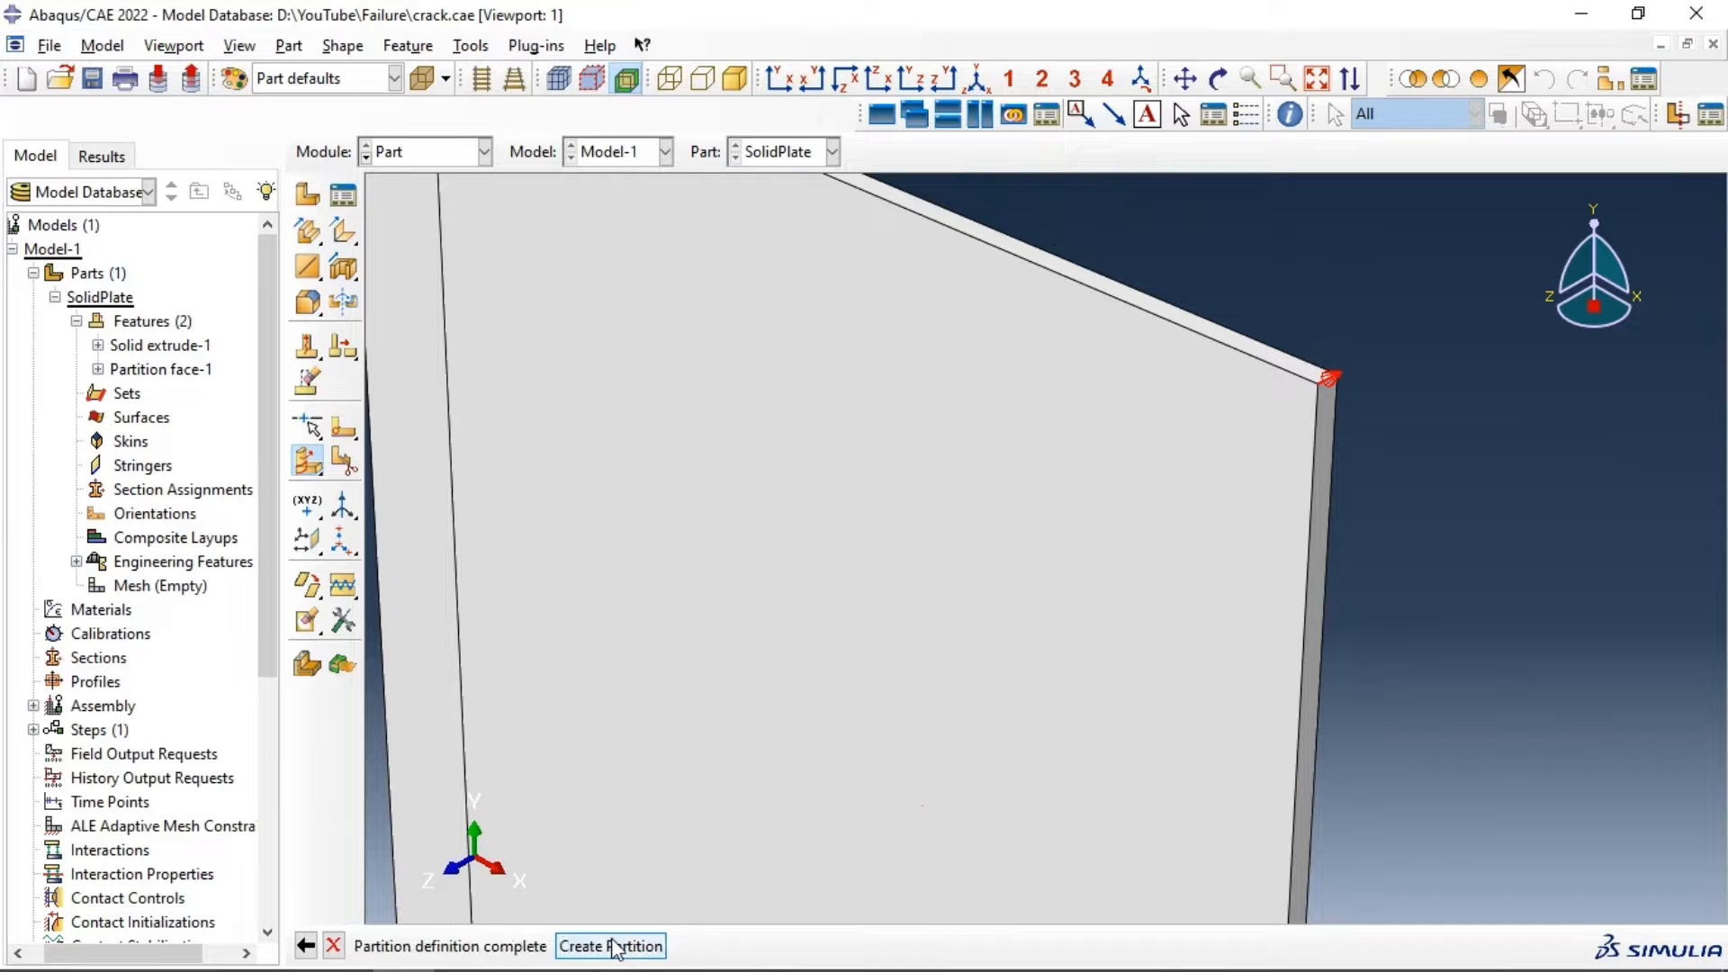
left_click(611, 945)
Step: Partition the upper half cell by extruding the upper vertical line, including its segment inside the circle, along the plate's thickness edge
scroll(959, 374, "down", 2)
scroll(959, 374, "down", 2)
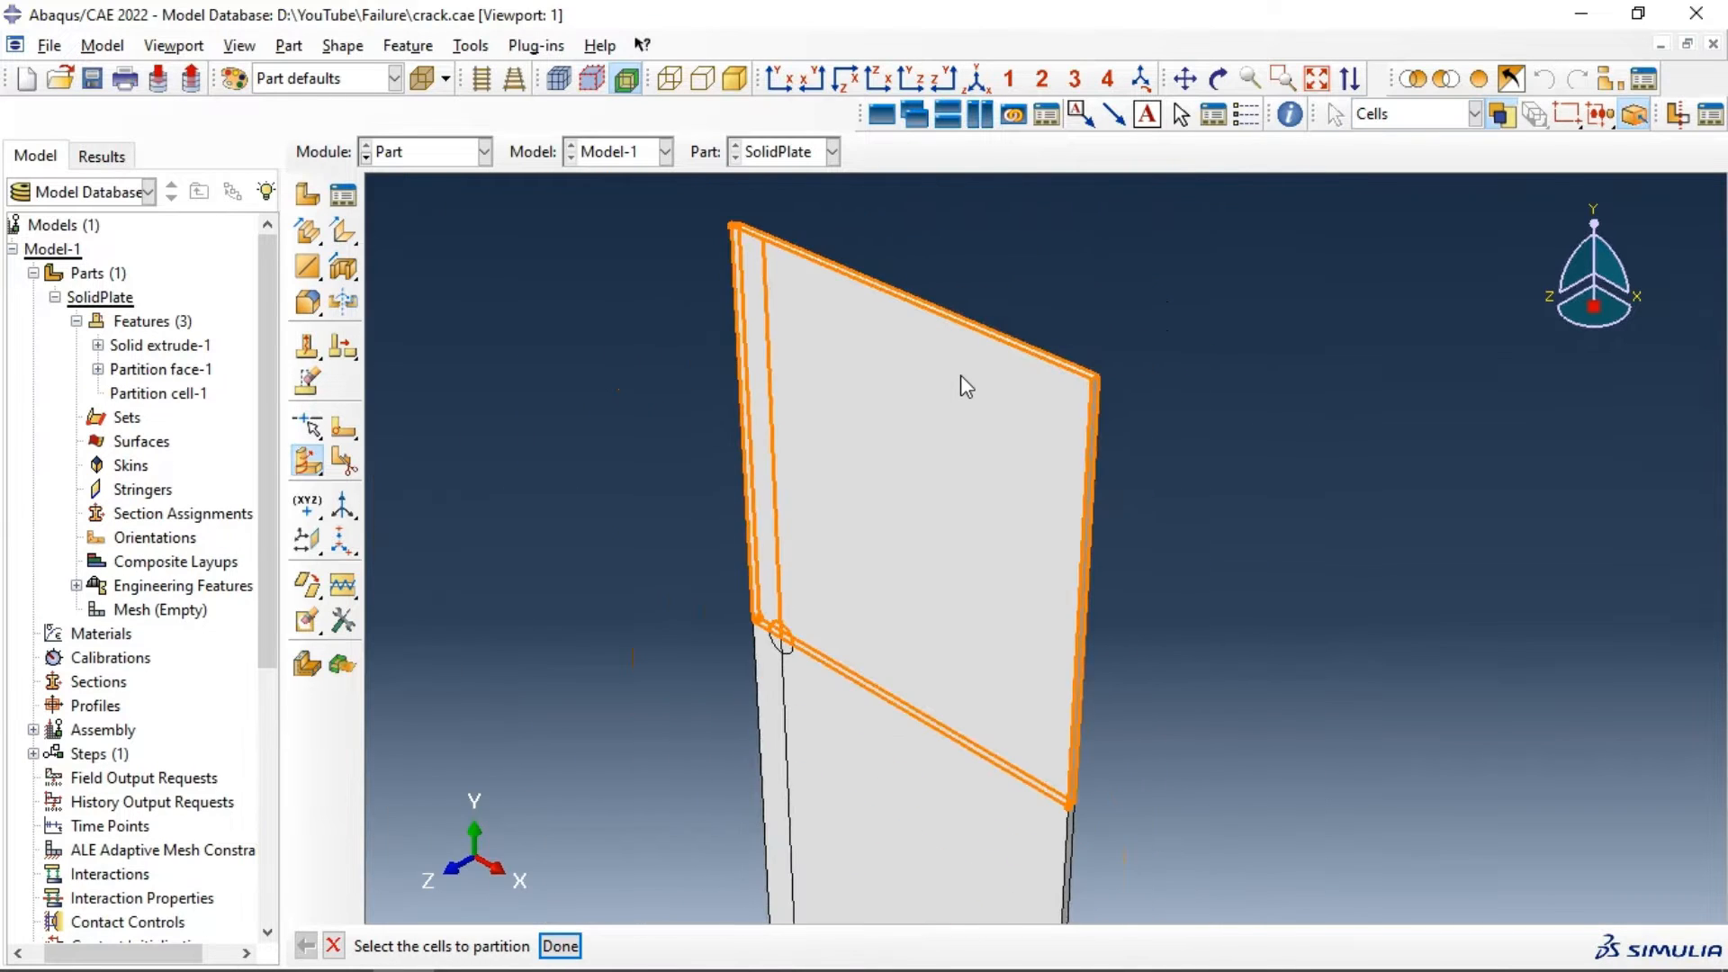
left_click(953, 407)
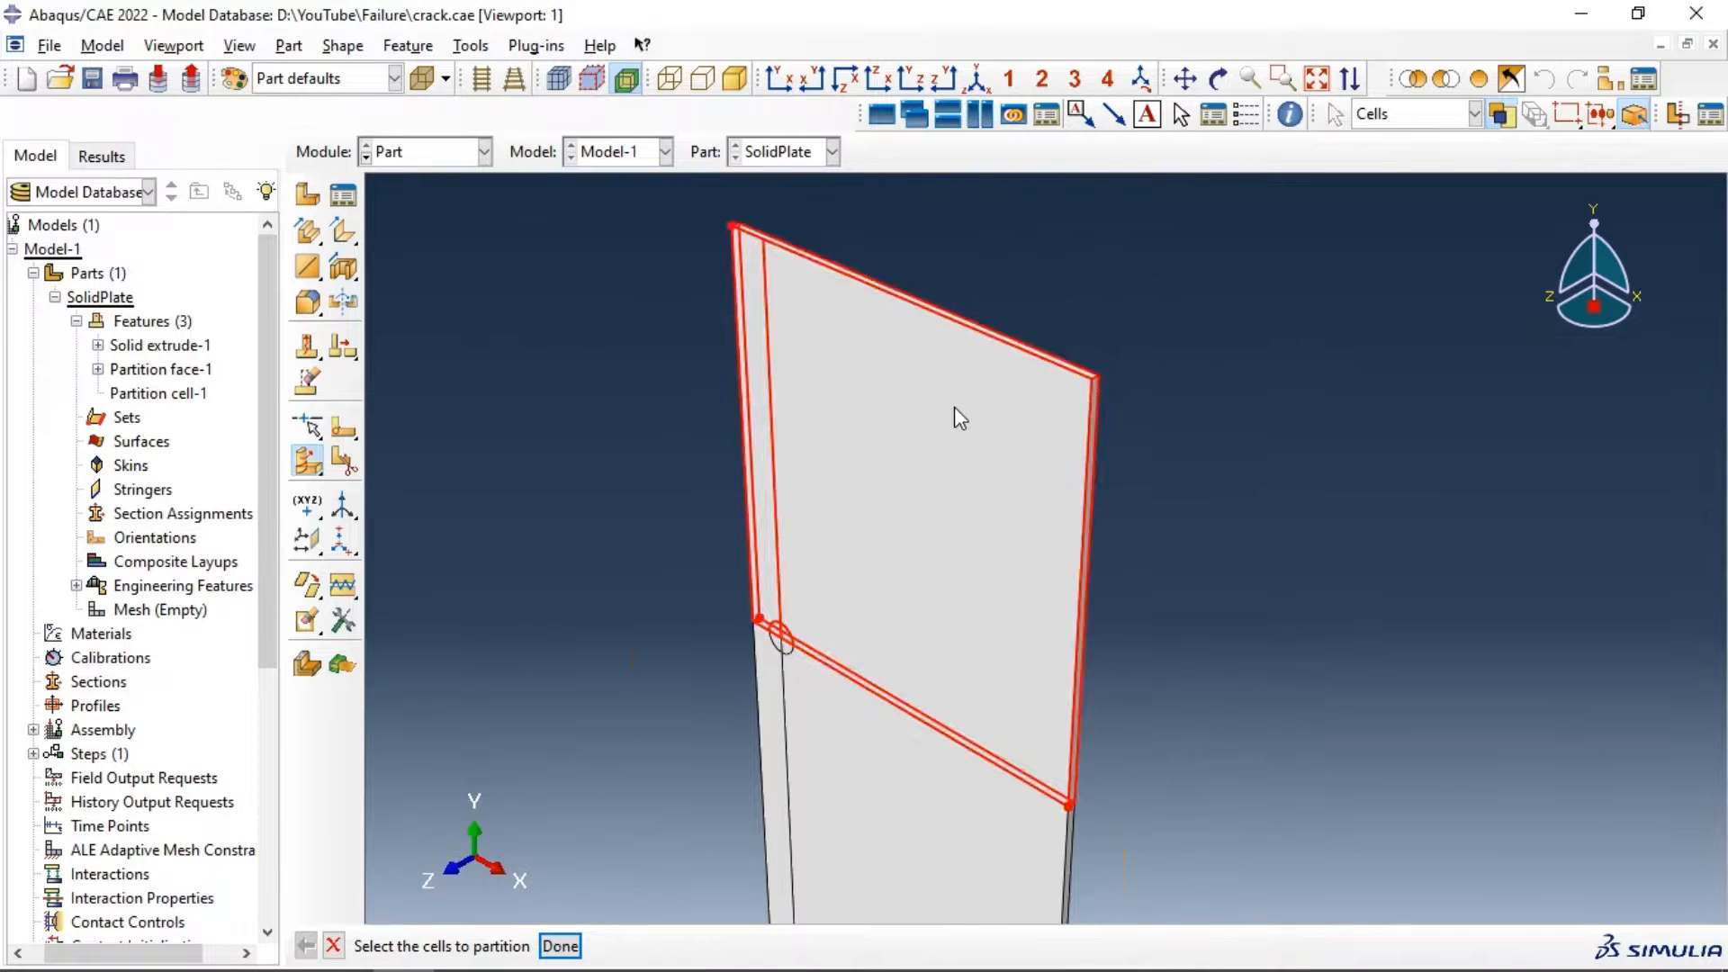
left_click(874, 753)
left_click(867, 569)
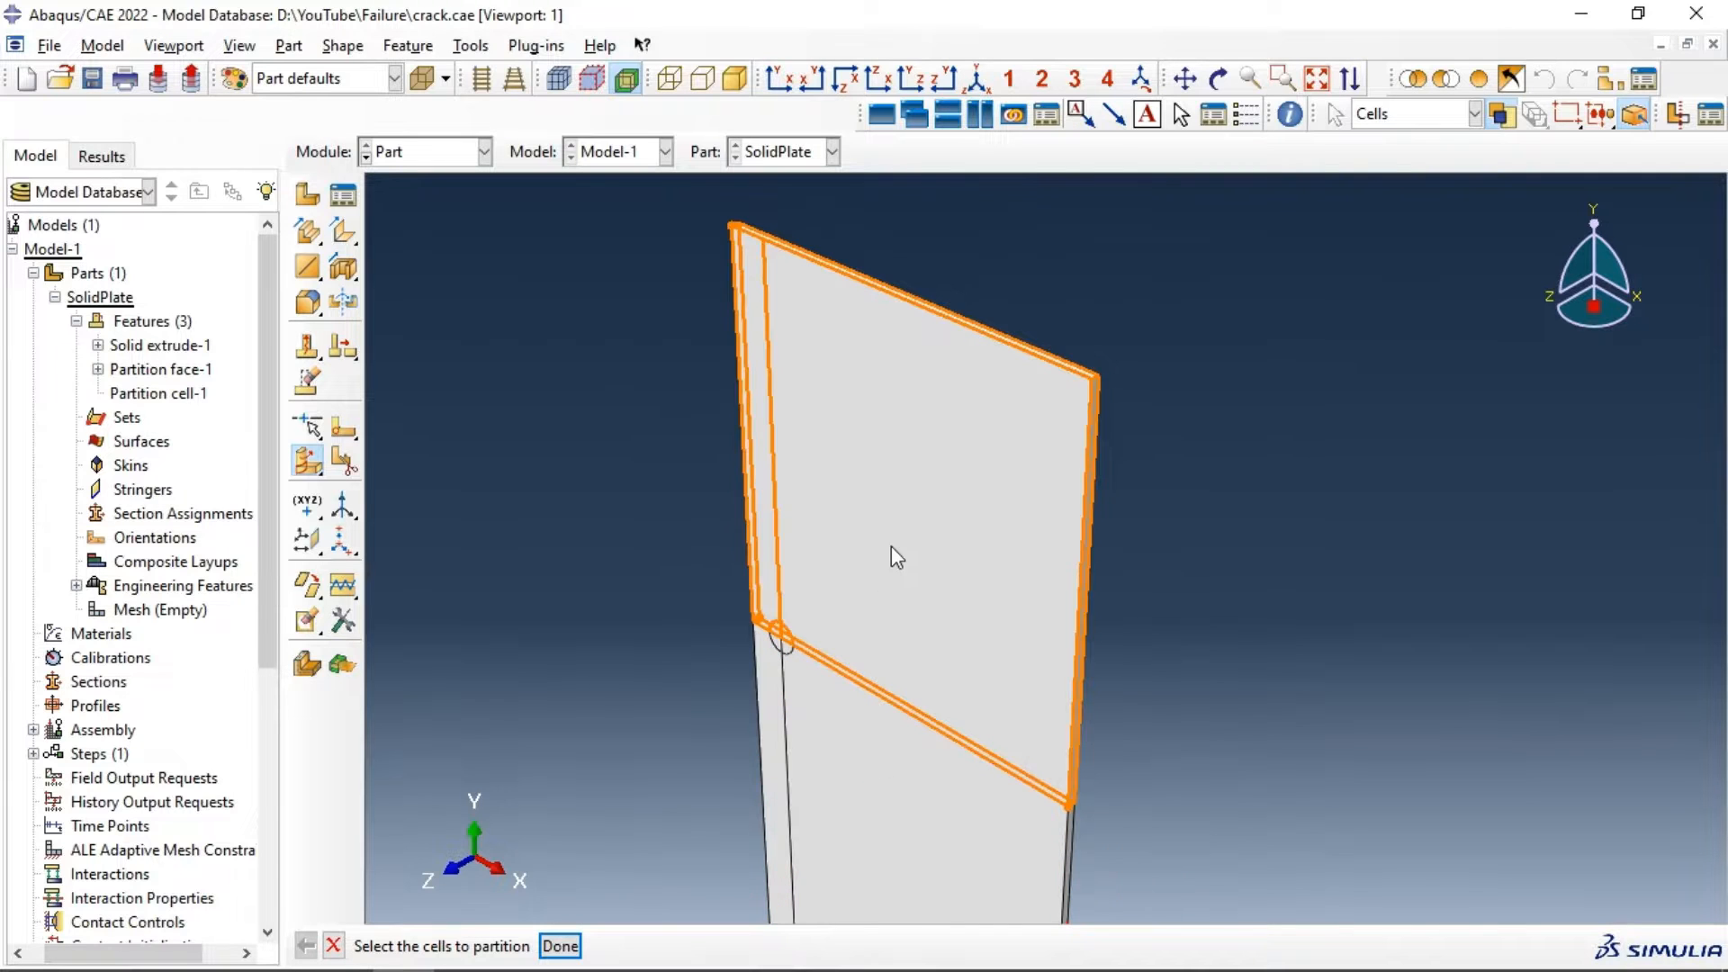
left_click(862, 759)
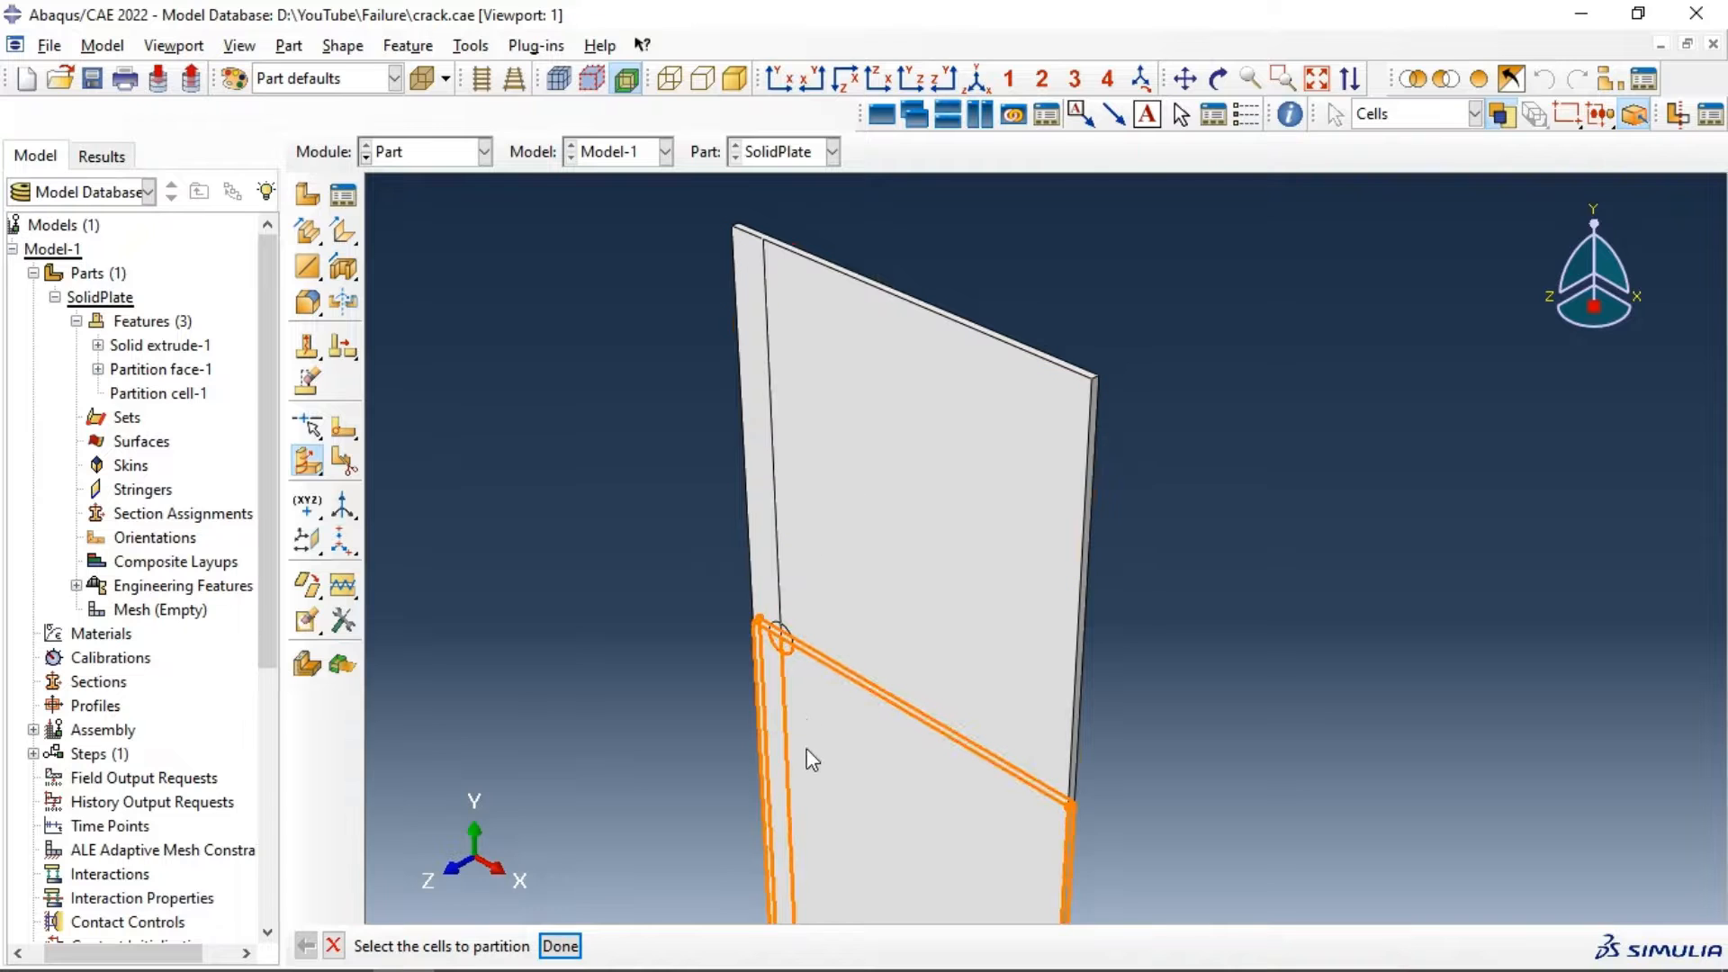
left_click(879, 443)
scroll(774, 428, "down", 8)
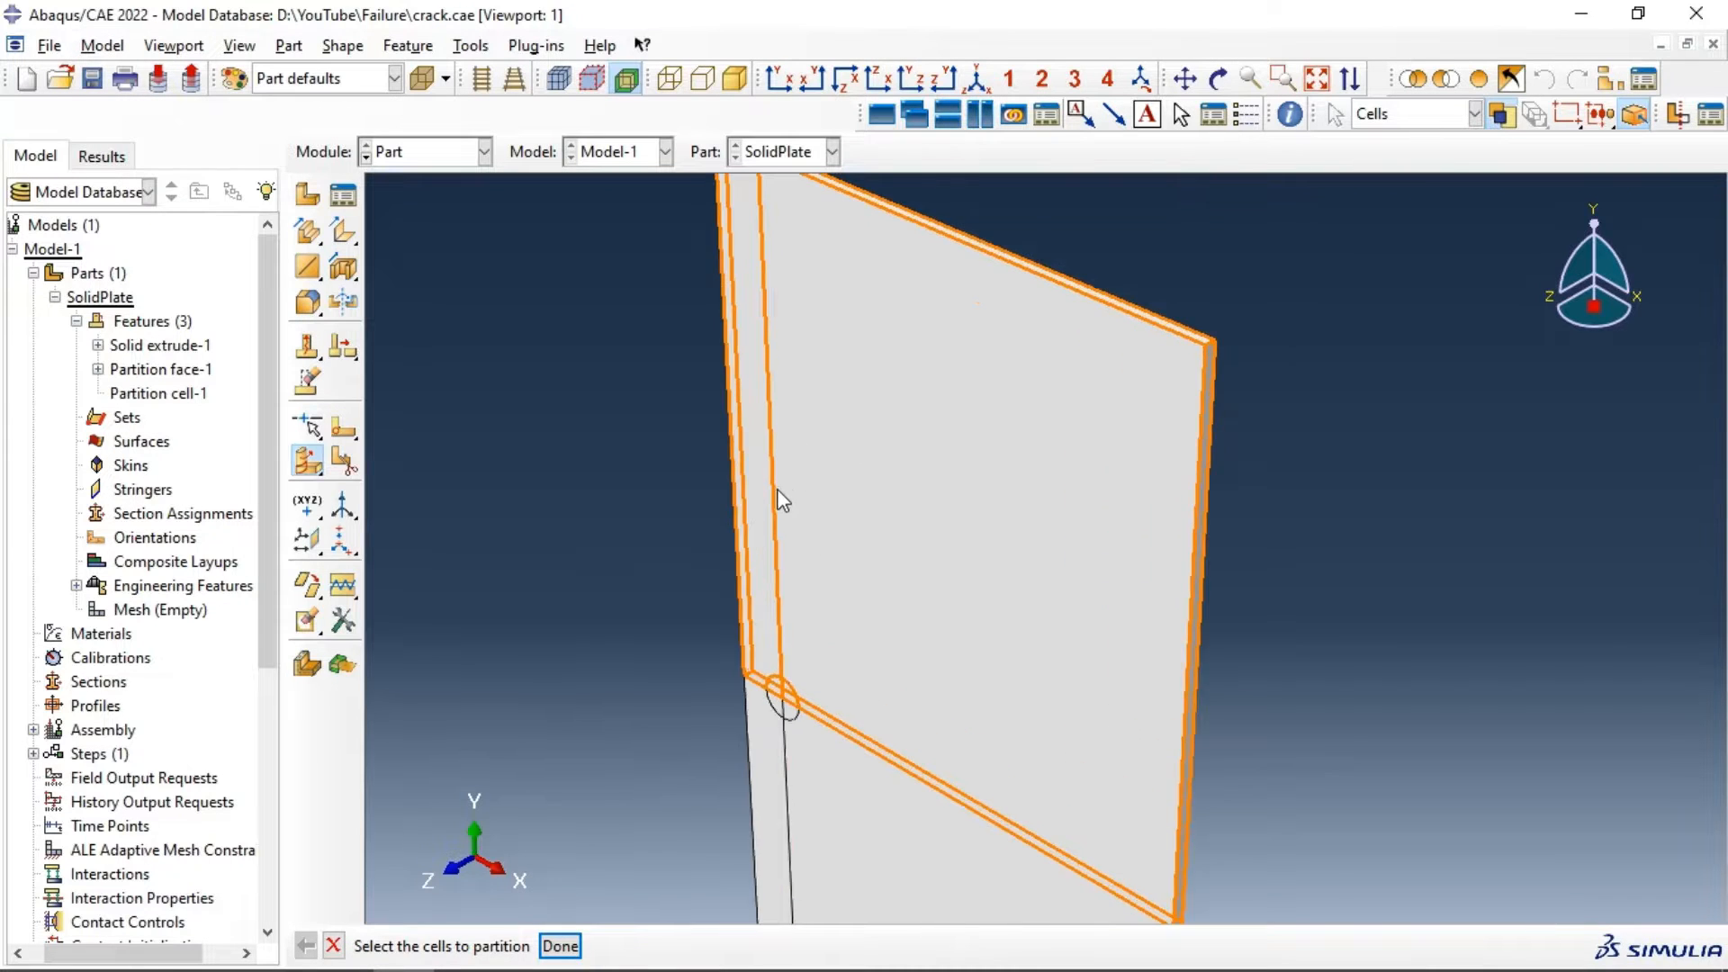
scroll(782, 610, "up", 5)
scroll(801, 558, "down", 5)
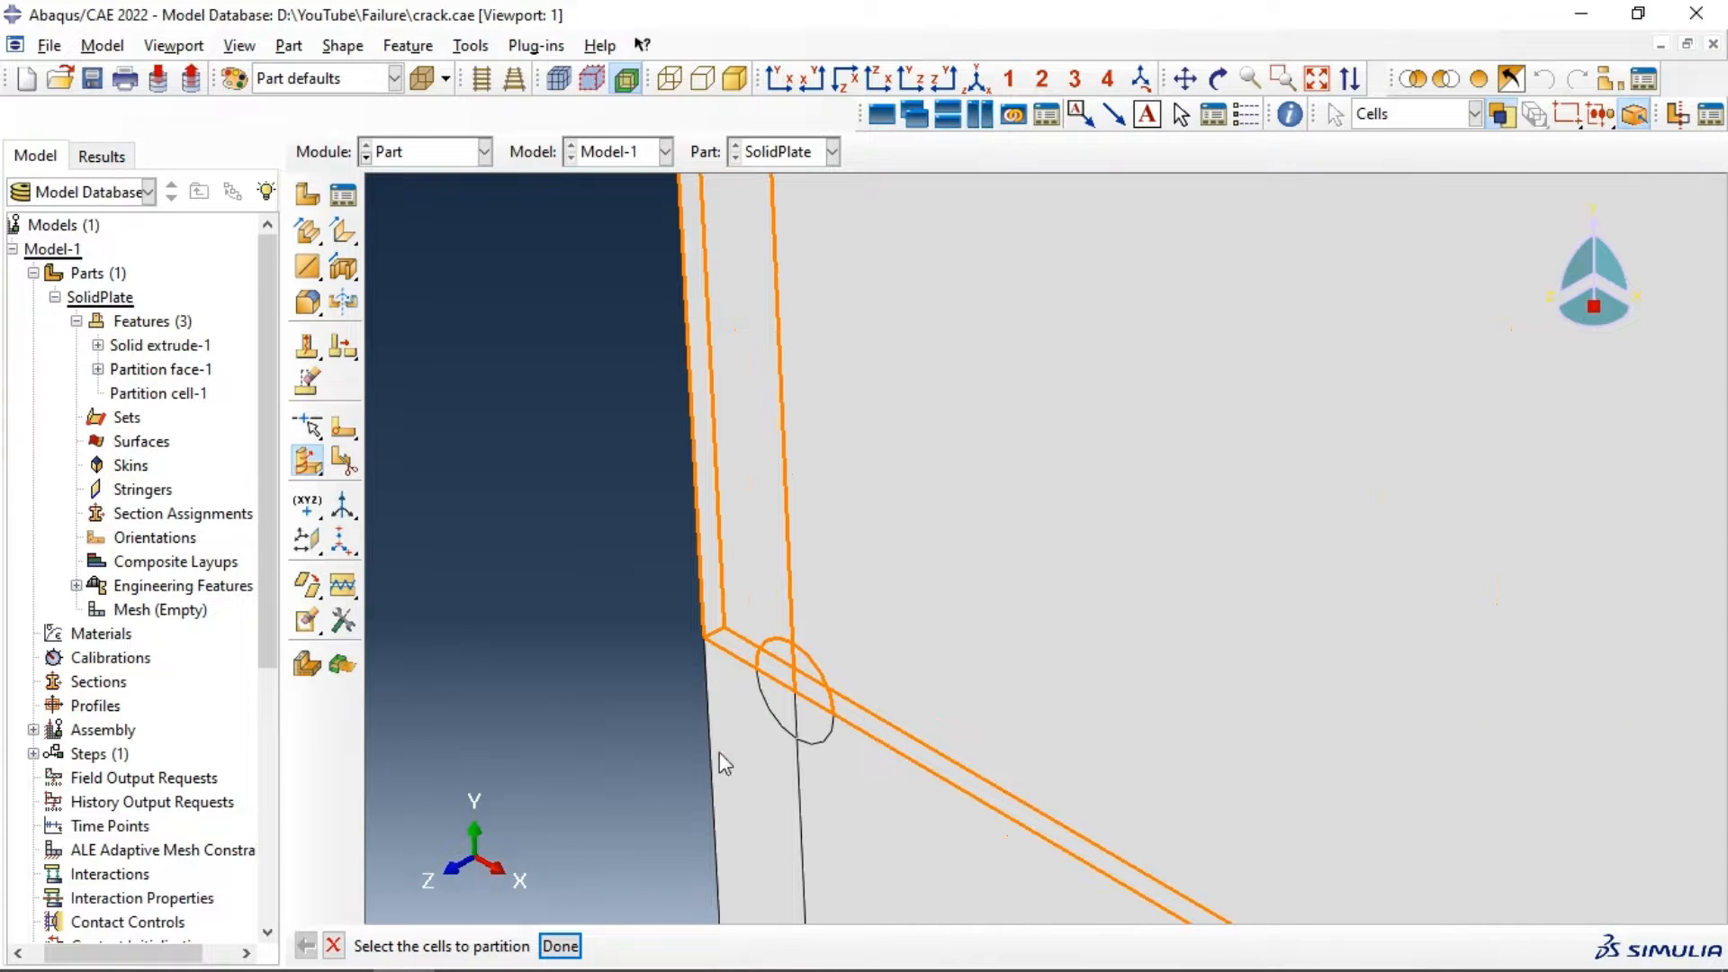
middle_click(793, 549)
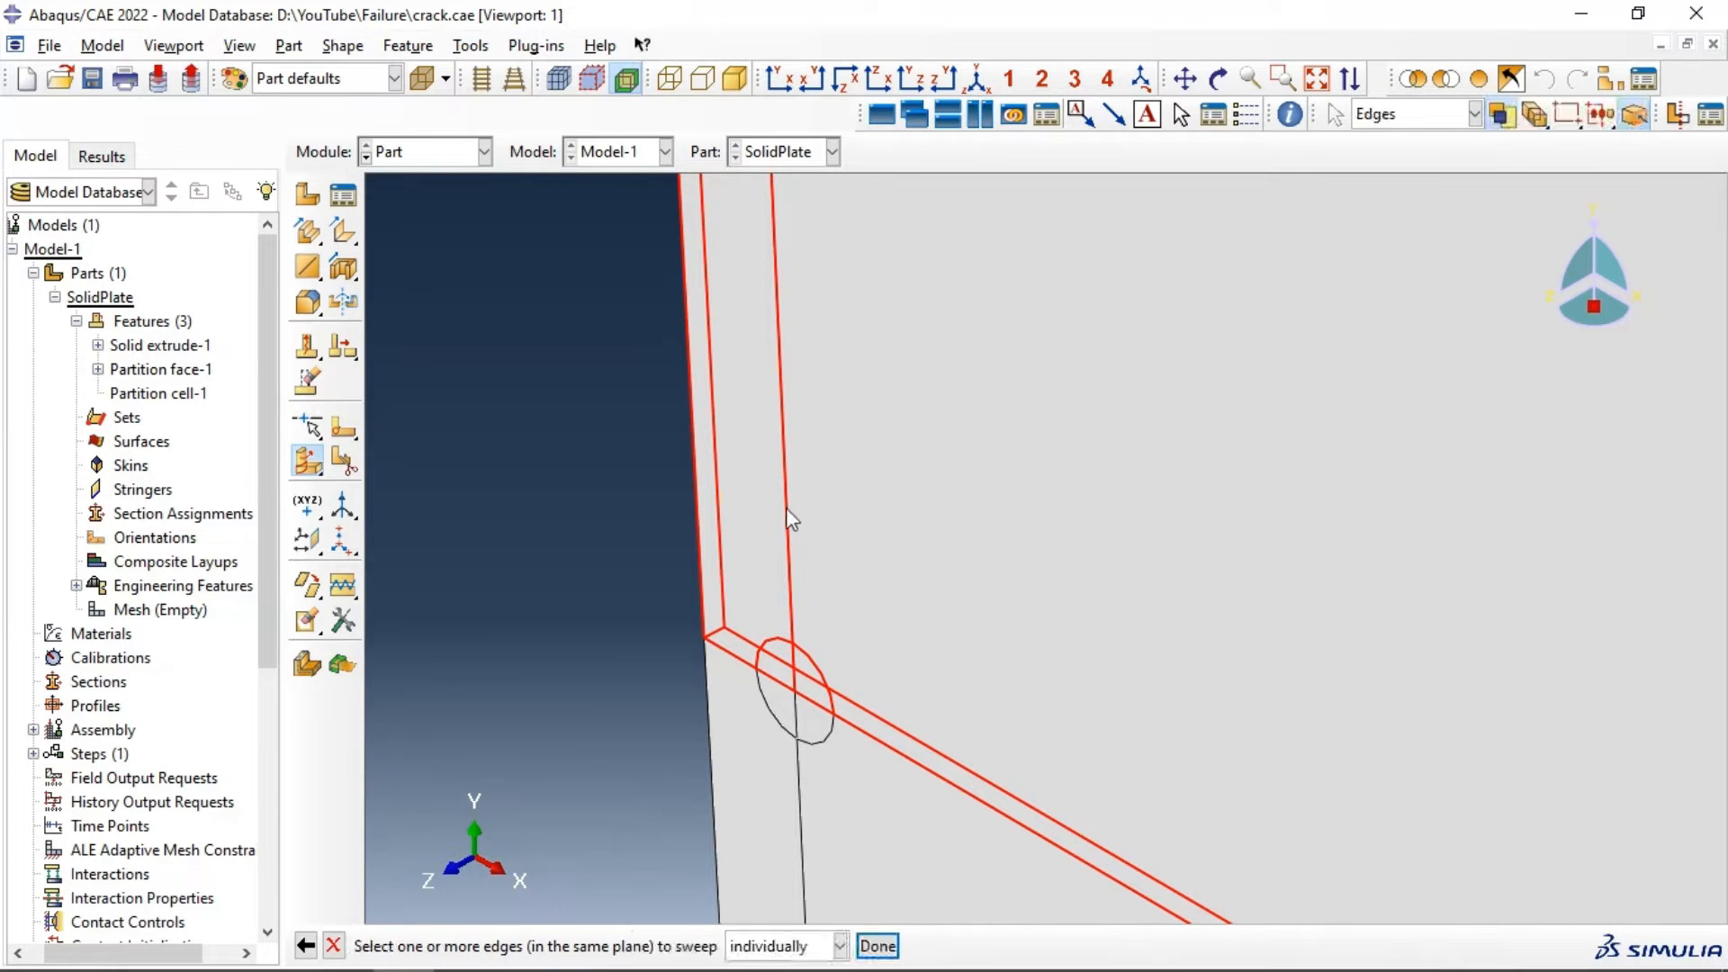
left_click(796, 657)
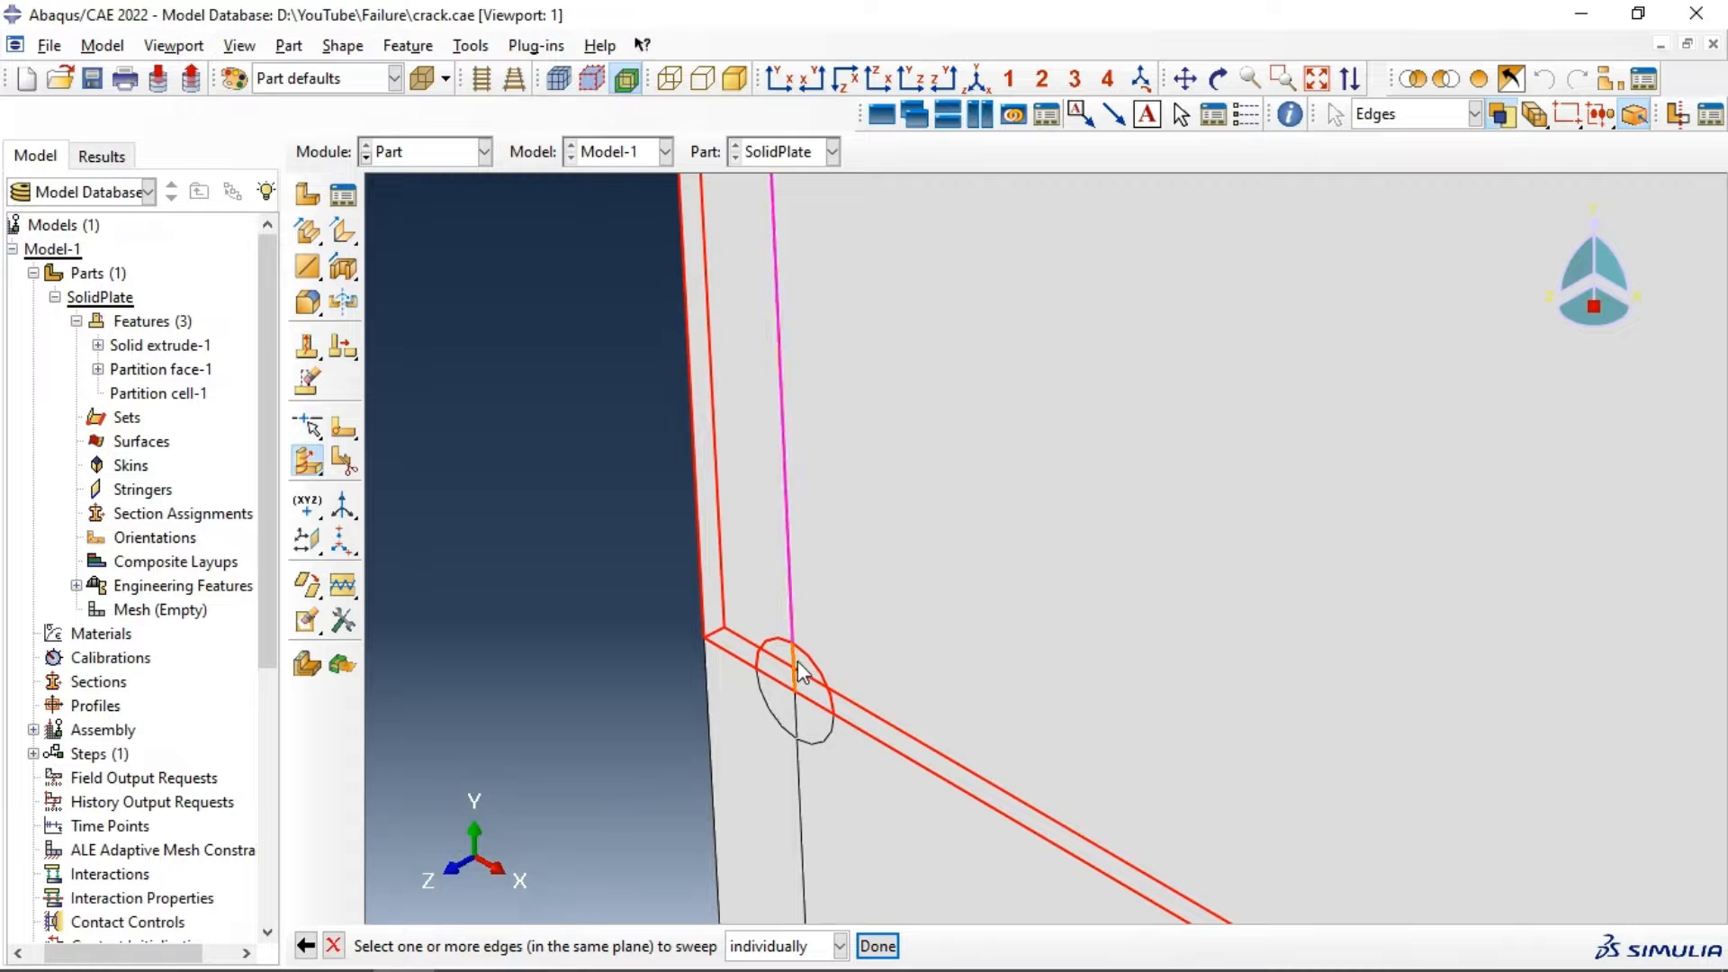
left_click(886, 941)
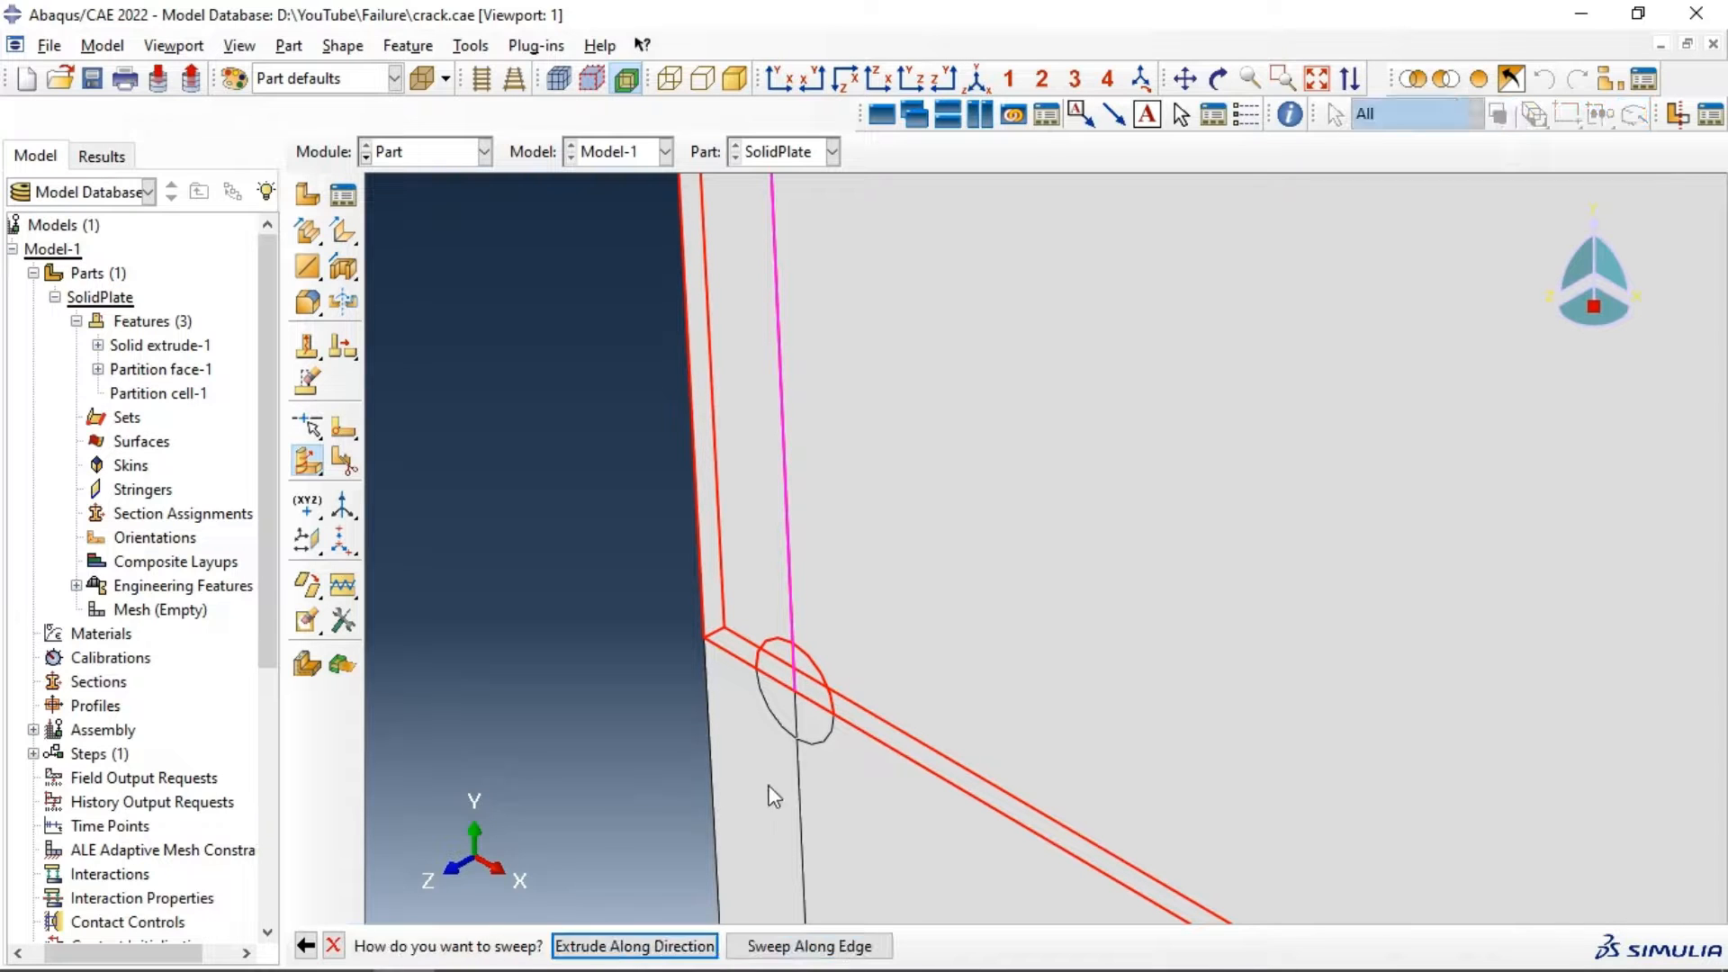
left_click(663, 953)
left_click(720, 629)
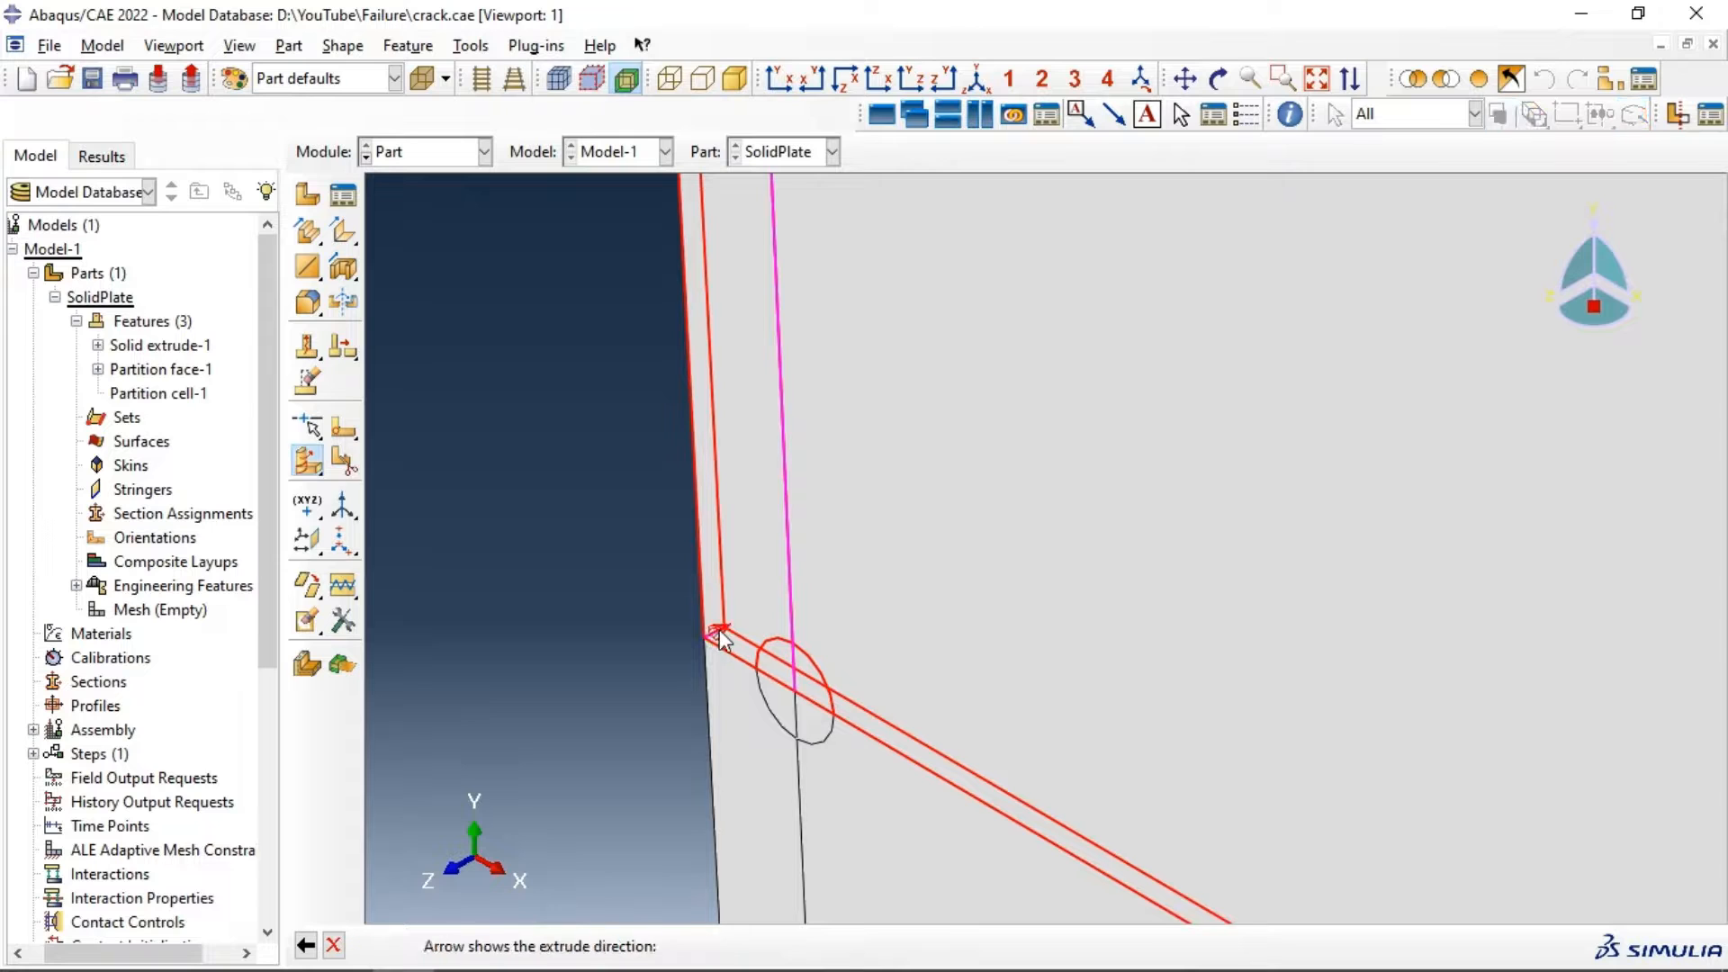
left_click(610, 945)
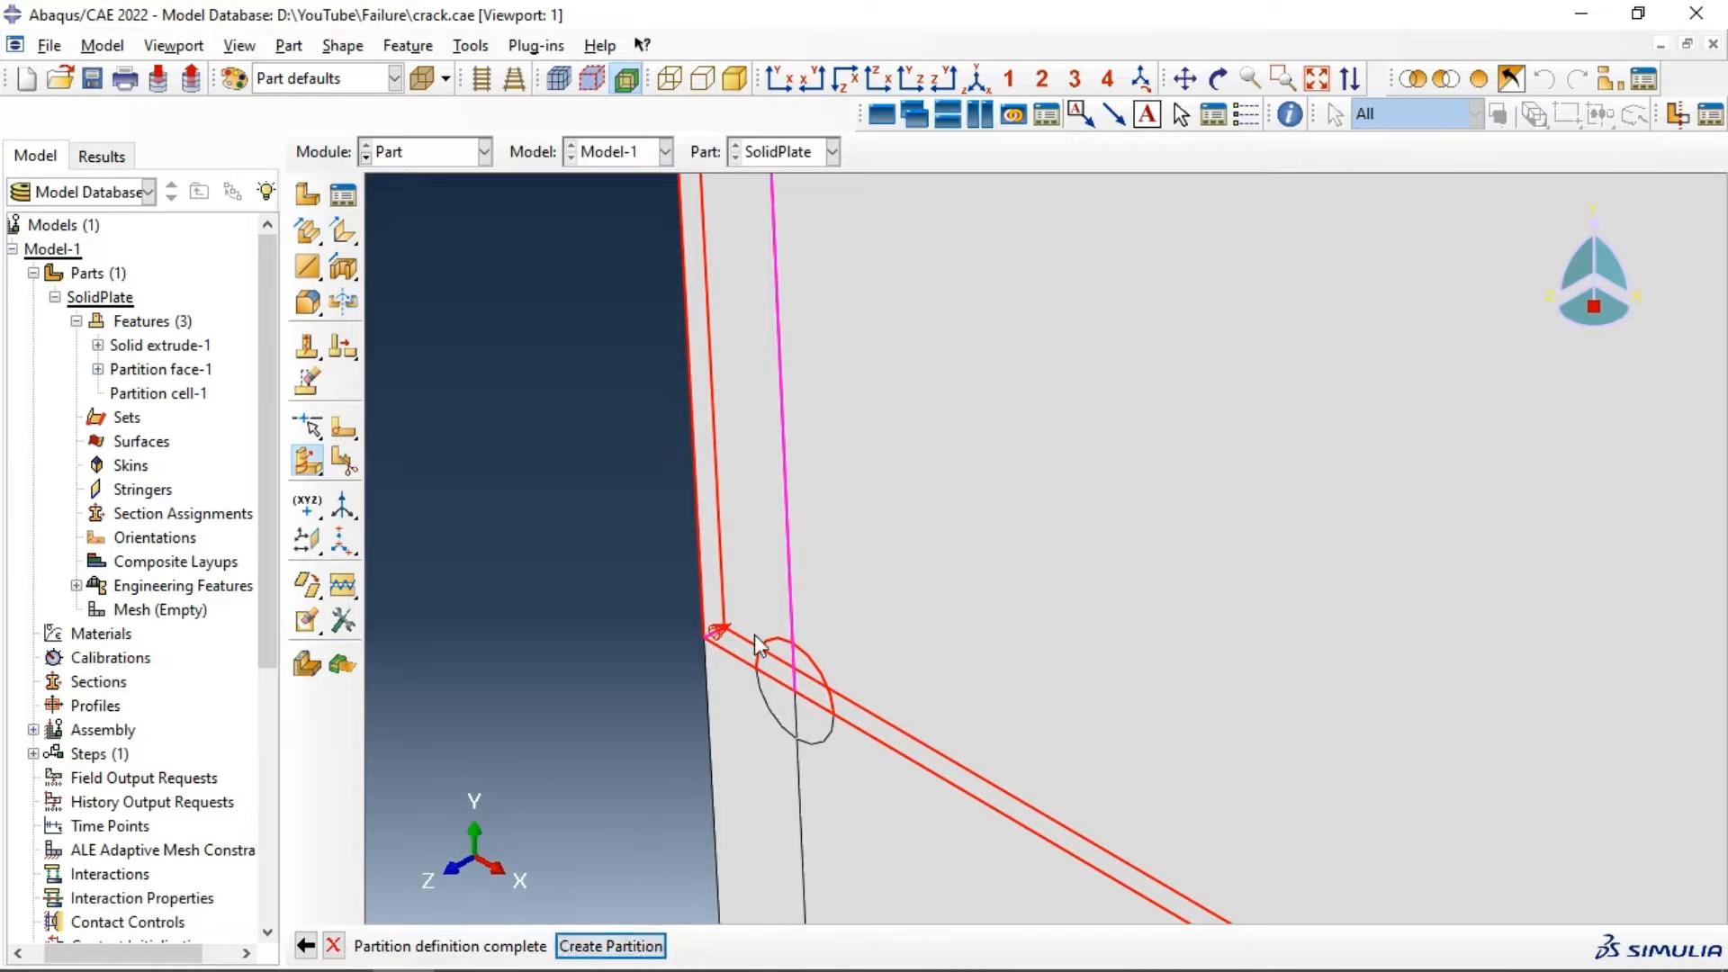
left_click(656, 945)
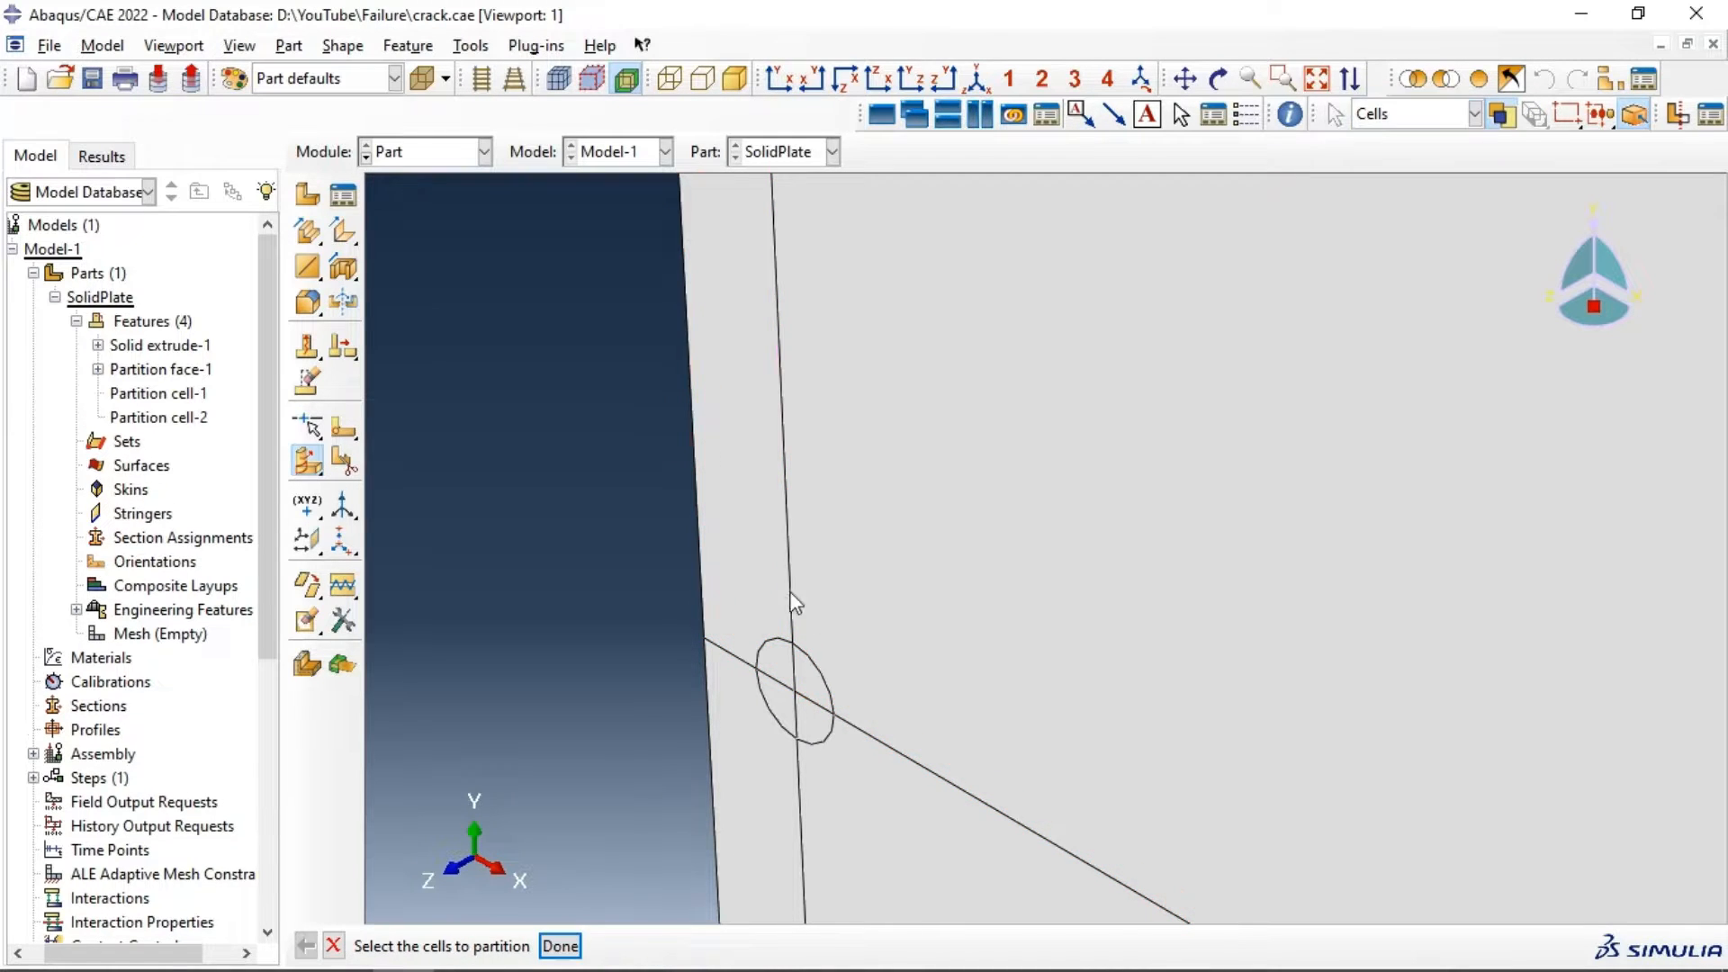
Step: Partition the wide upper cell beyond the crack tip by extruding the circle's upper-right arc along the thickness edge at the circle's centre
left_click(738, 531)
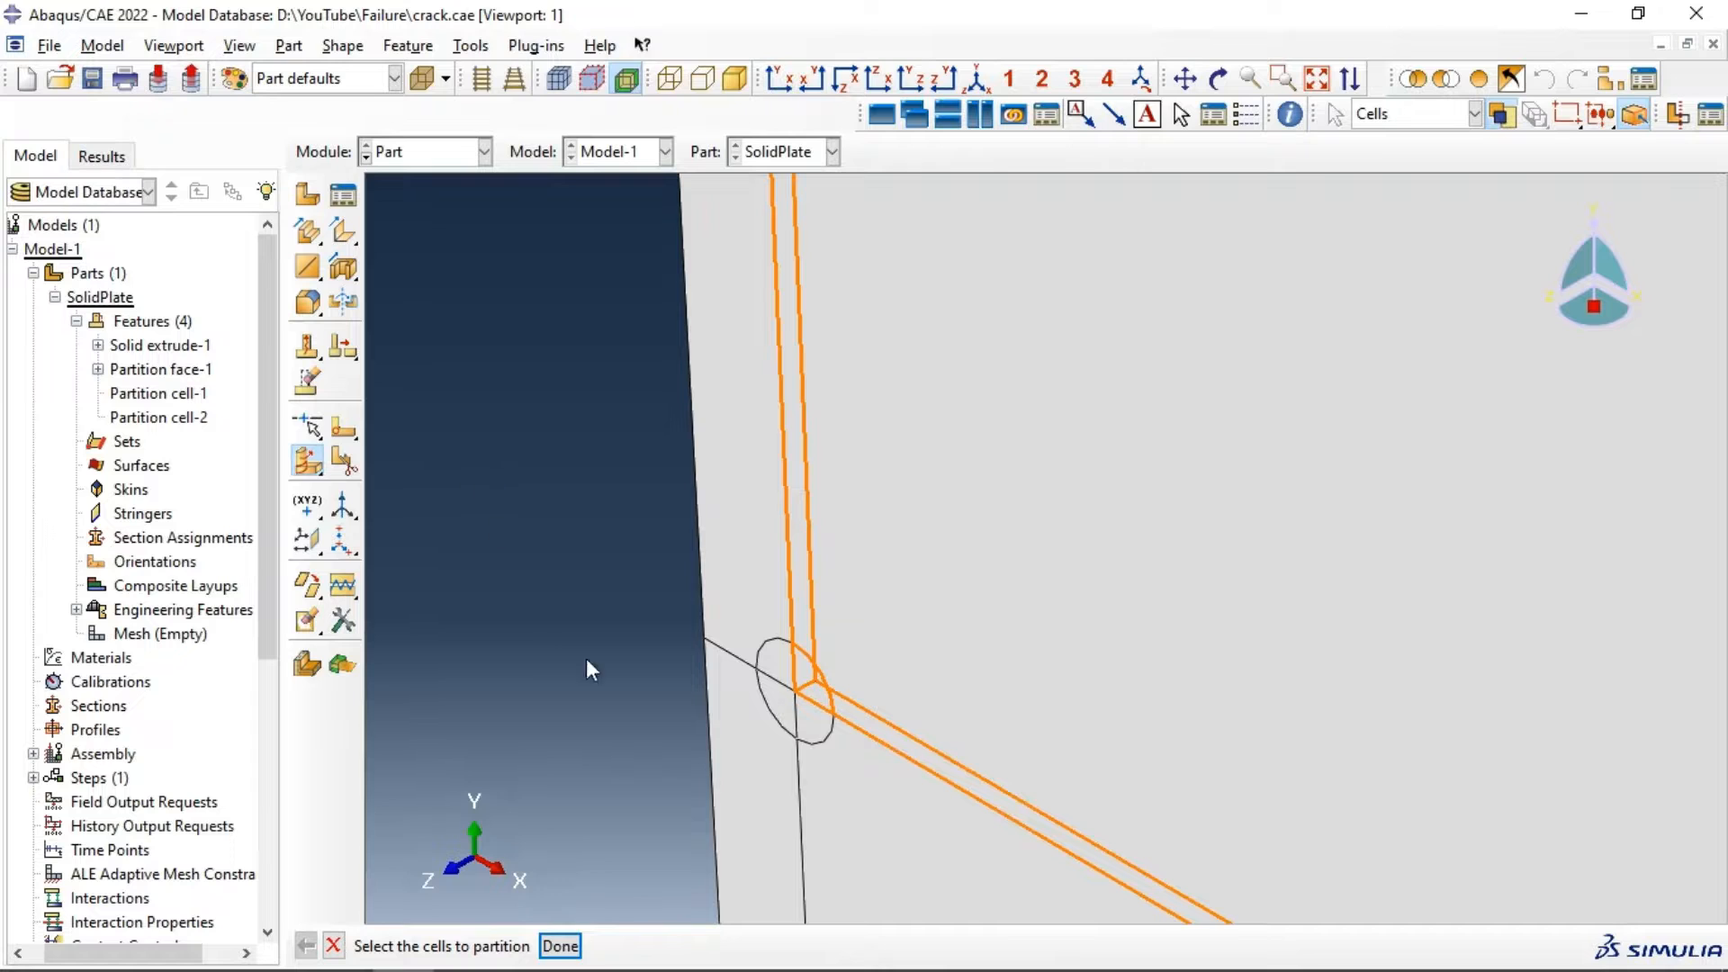
left_click(560, 946)
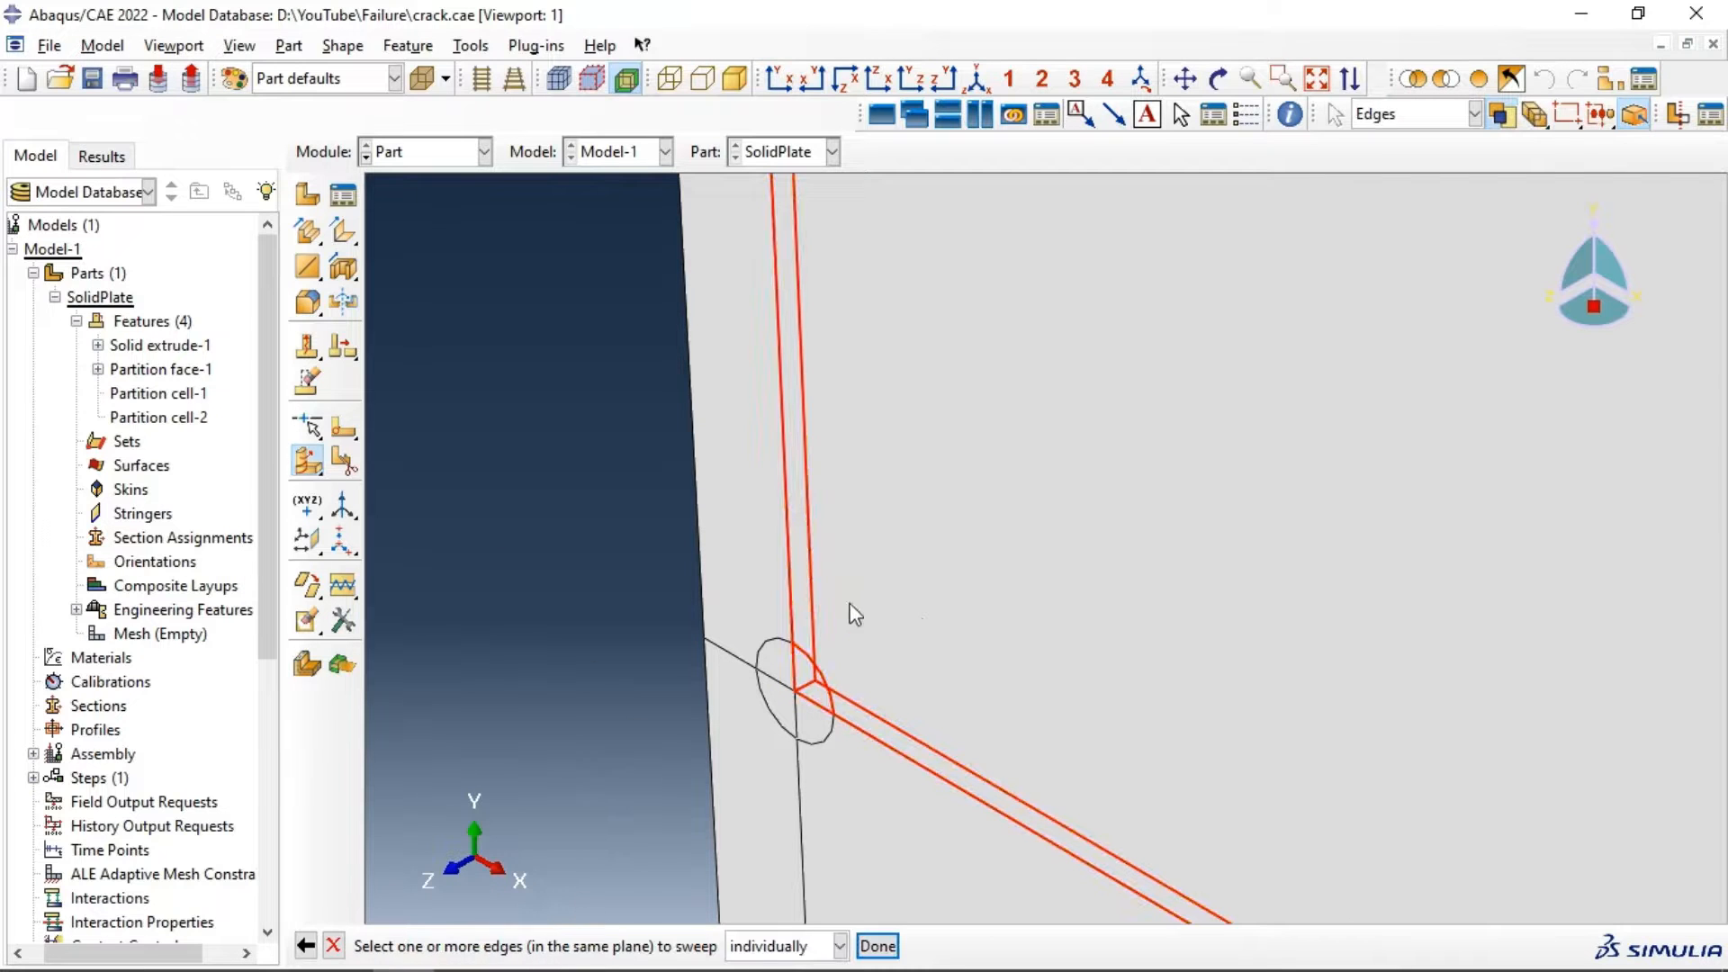
left_click(824, 664)
left_click(877, 946)
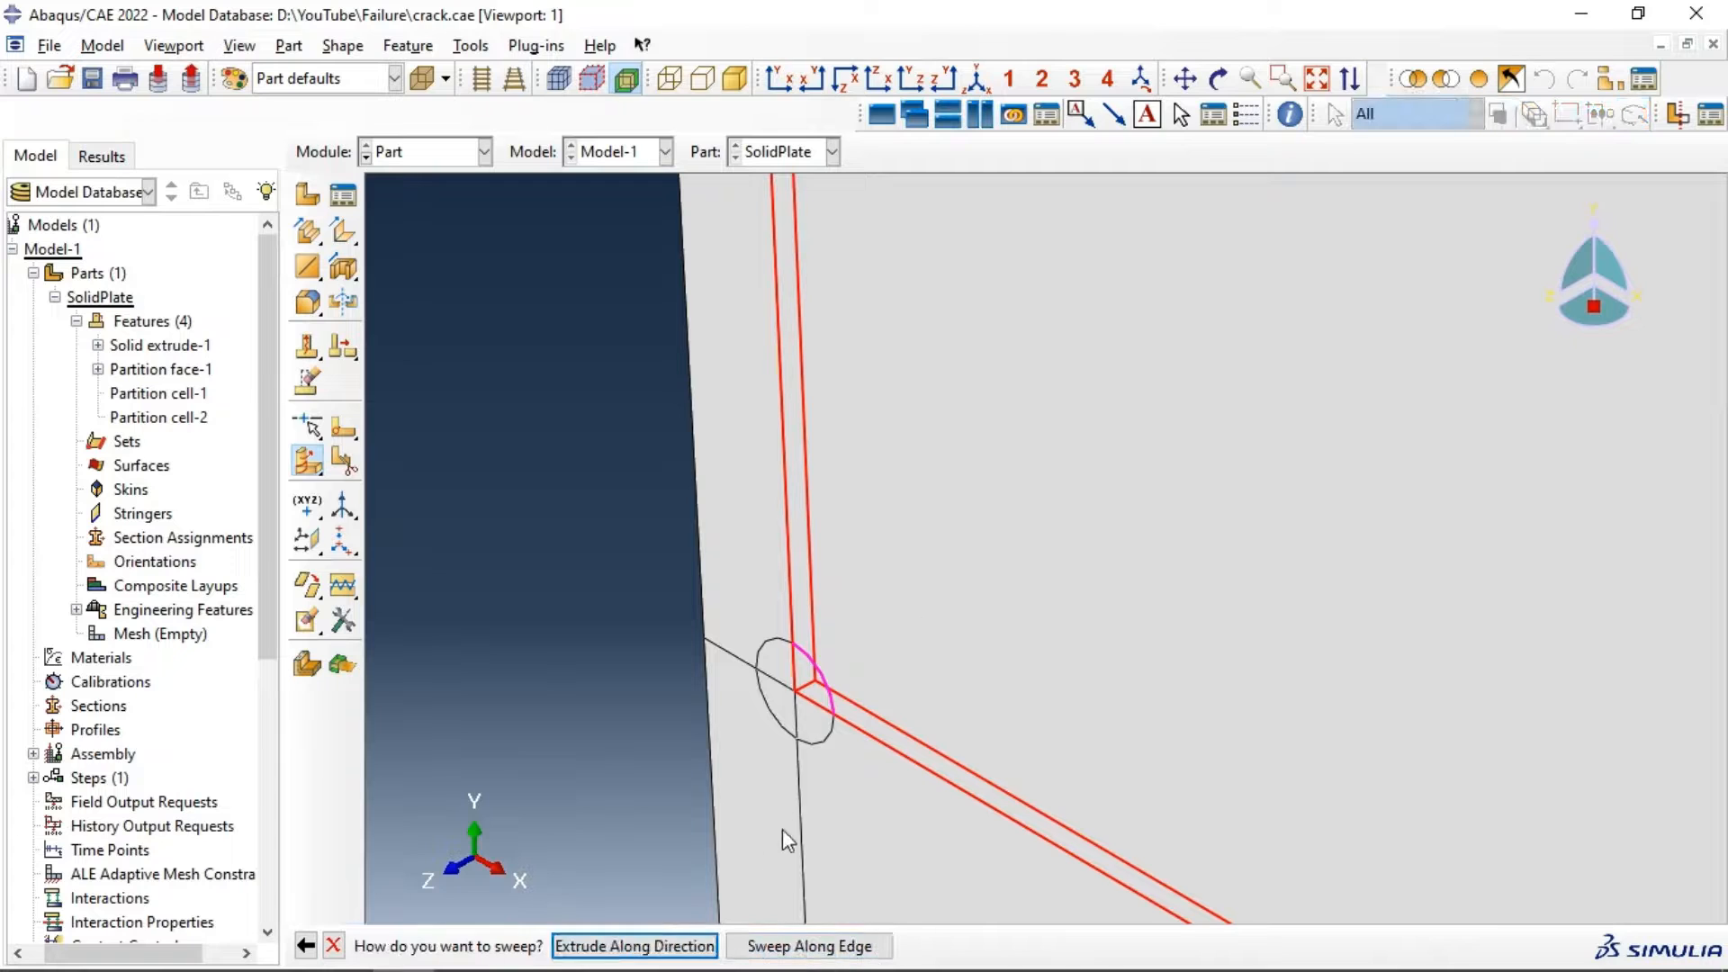
left_click(681, 947)
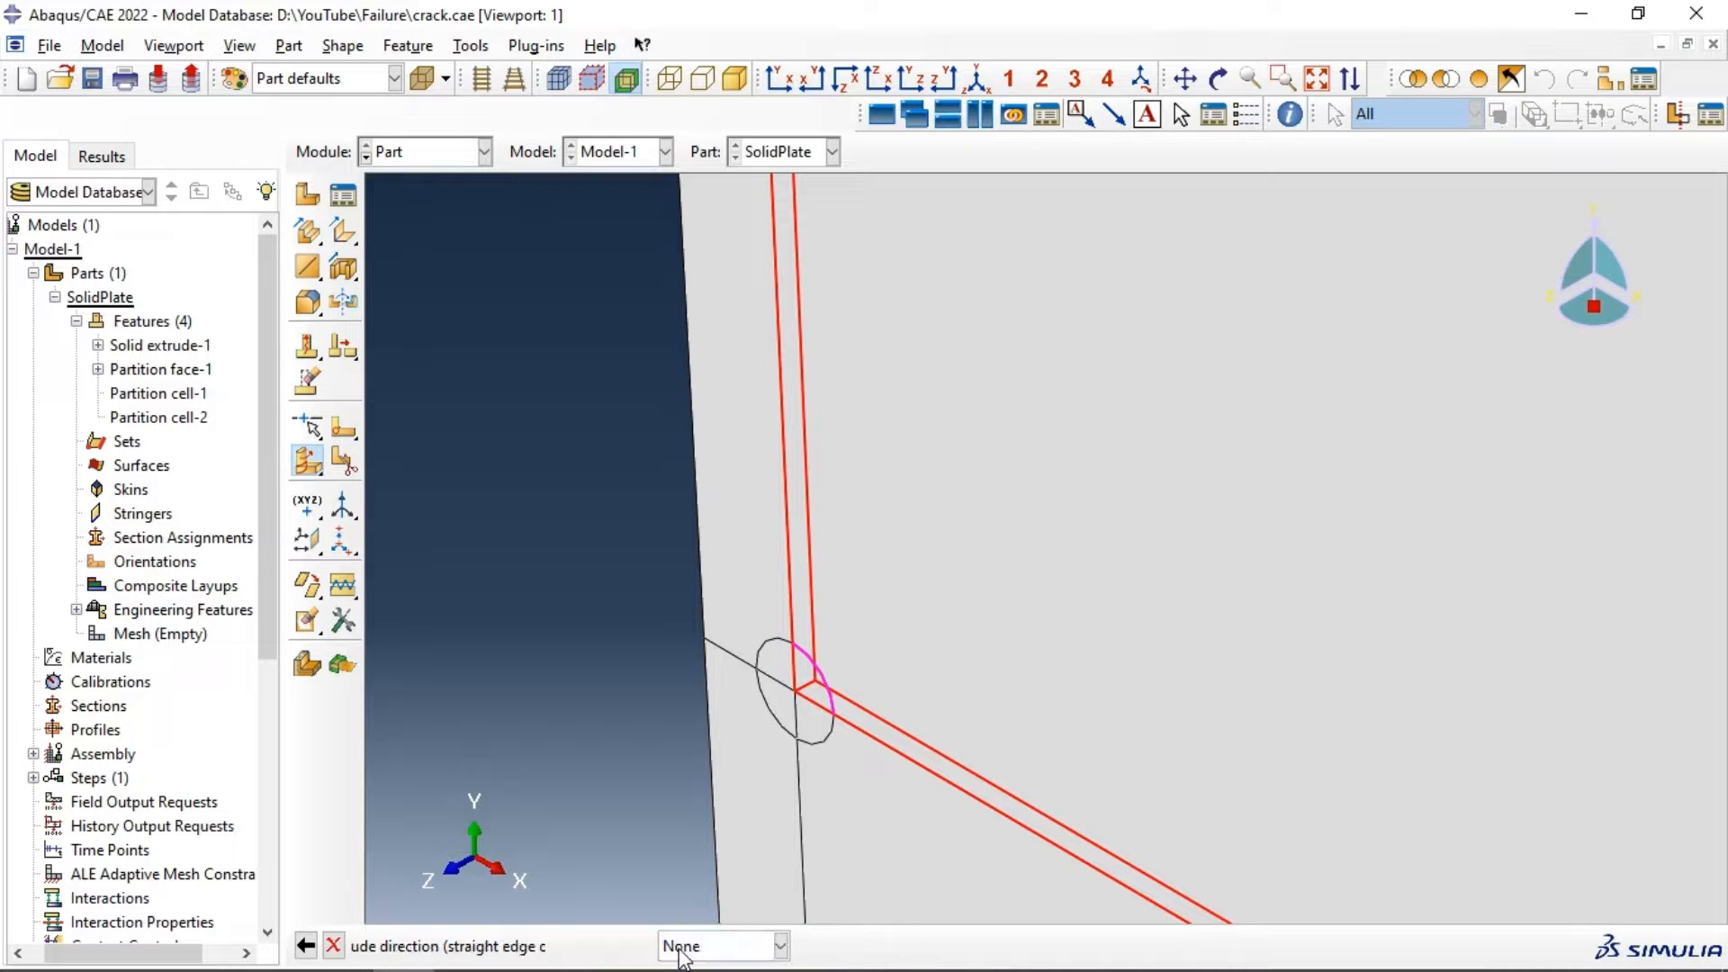
left_click(800, 689)
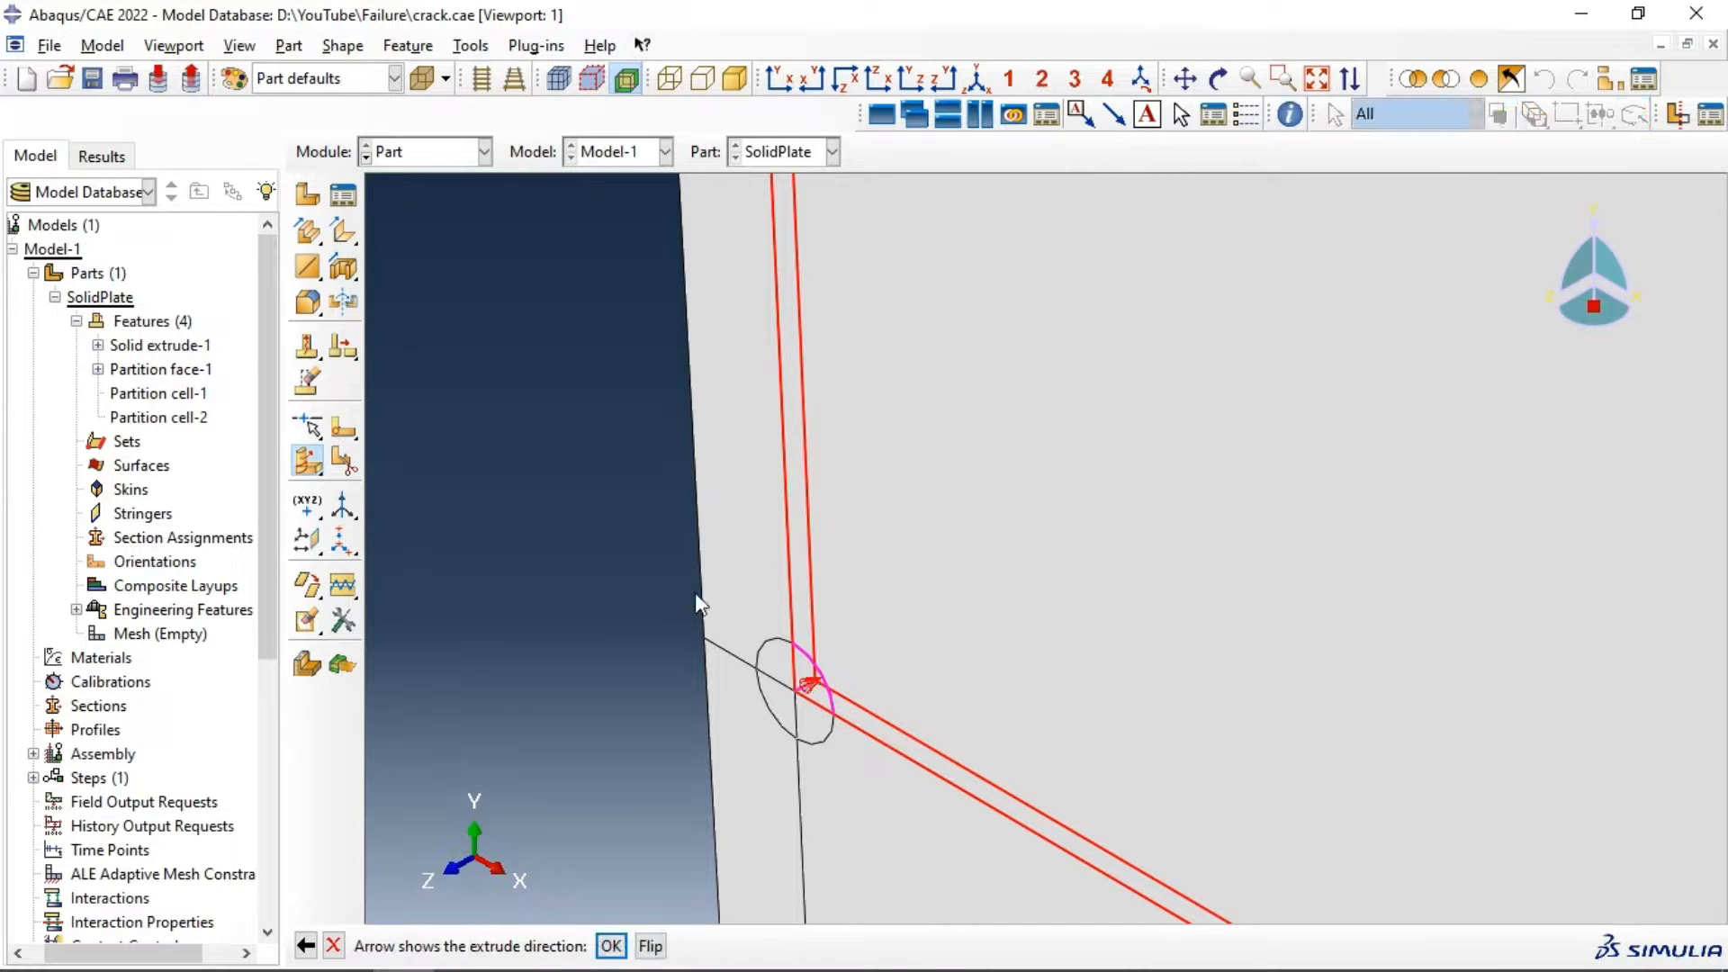
middle_click(637, 868)
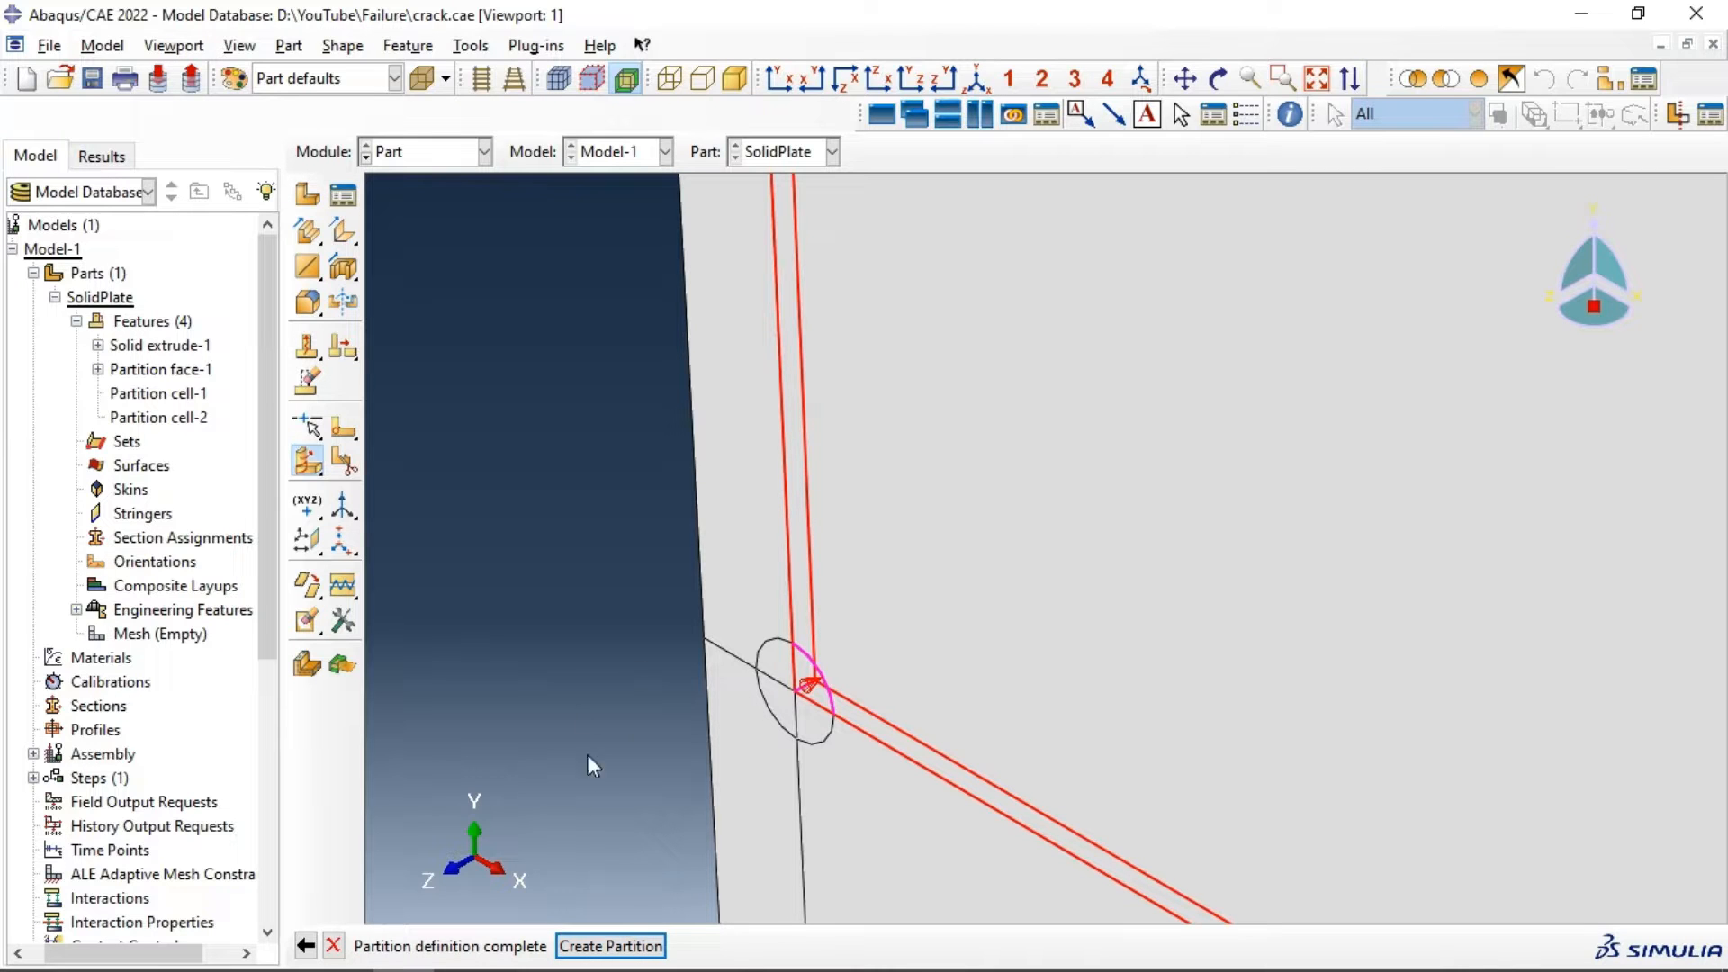
left_click(602, 945)
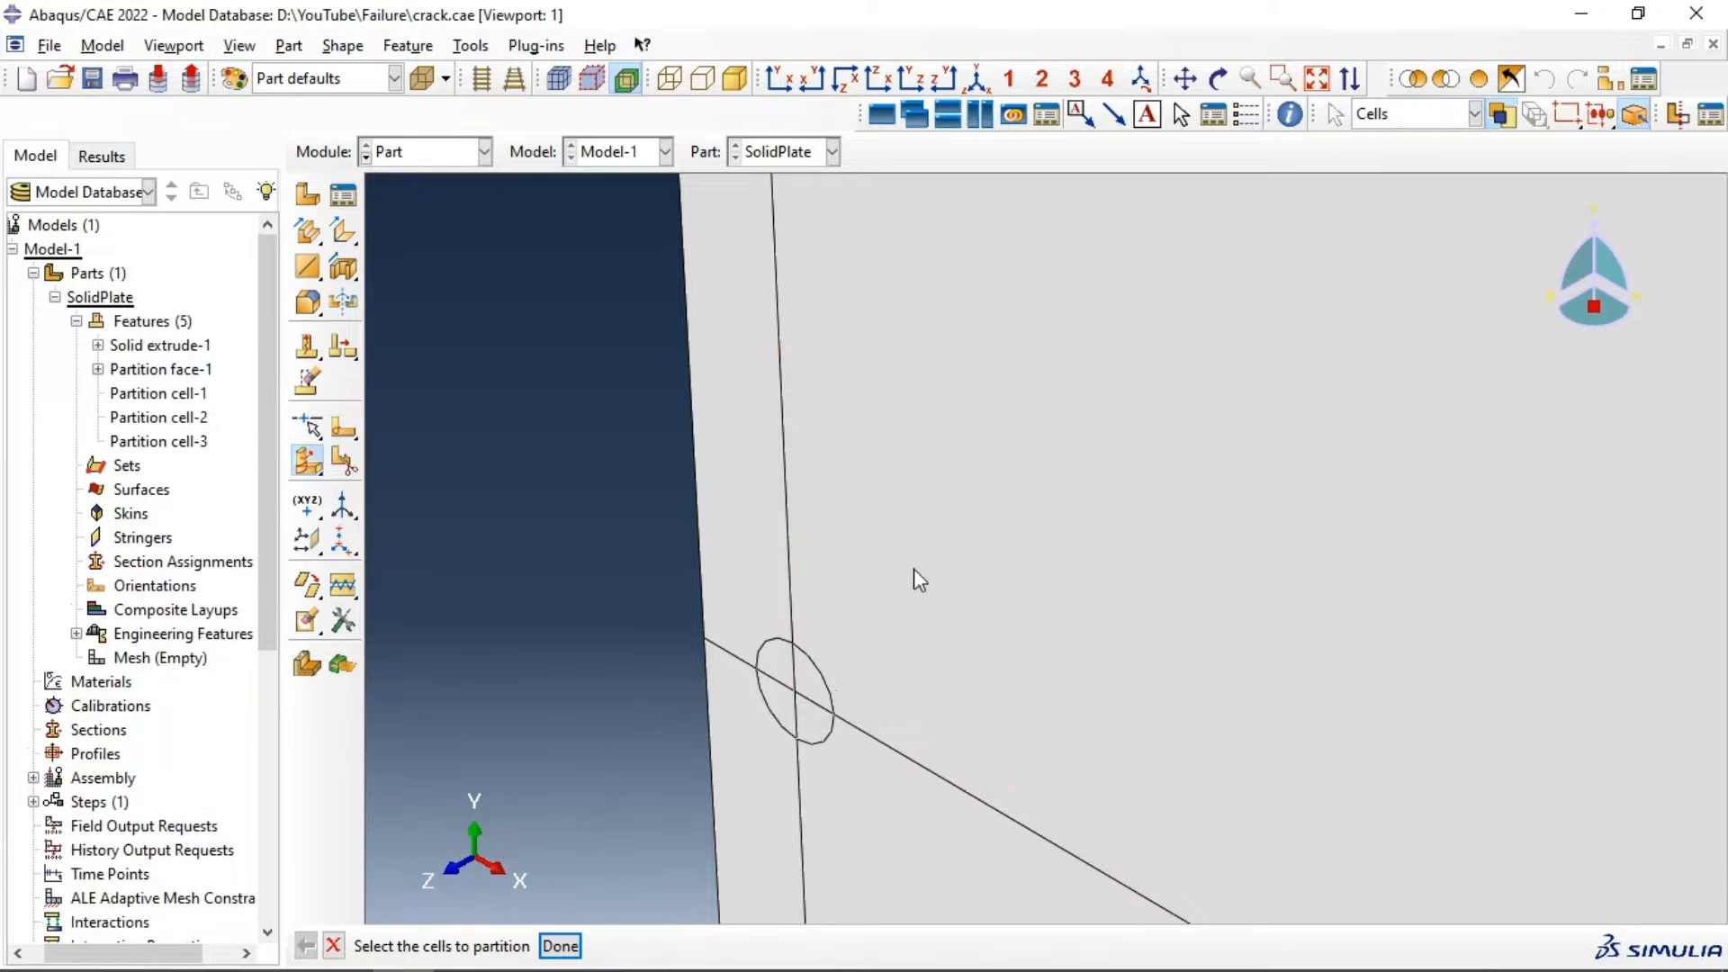
Step: Partition the narrow upper cell on the crack side by extruding the circle's upper-left arc along the short thickness edge at the arc's top
left_click(792, 657)
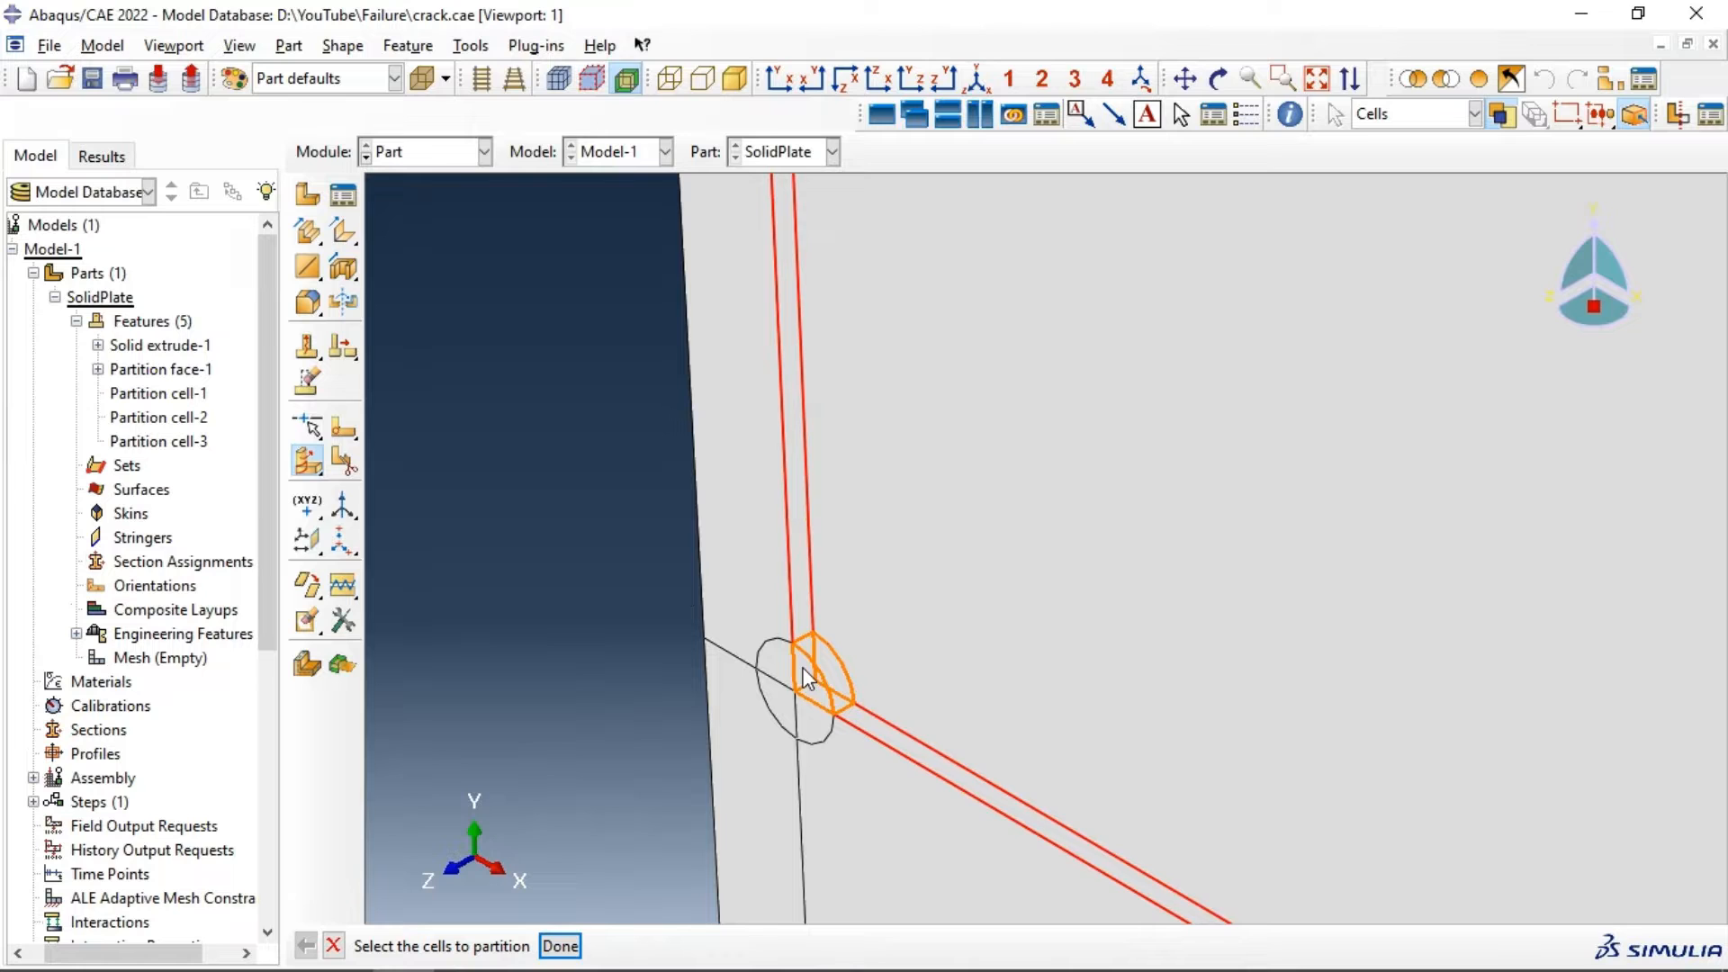
left_click(804, 678)
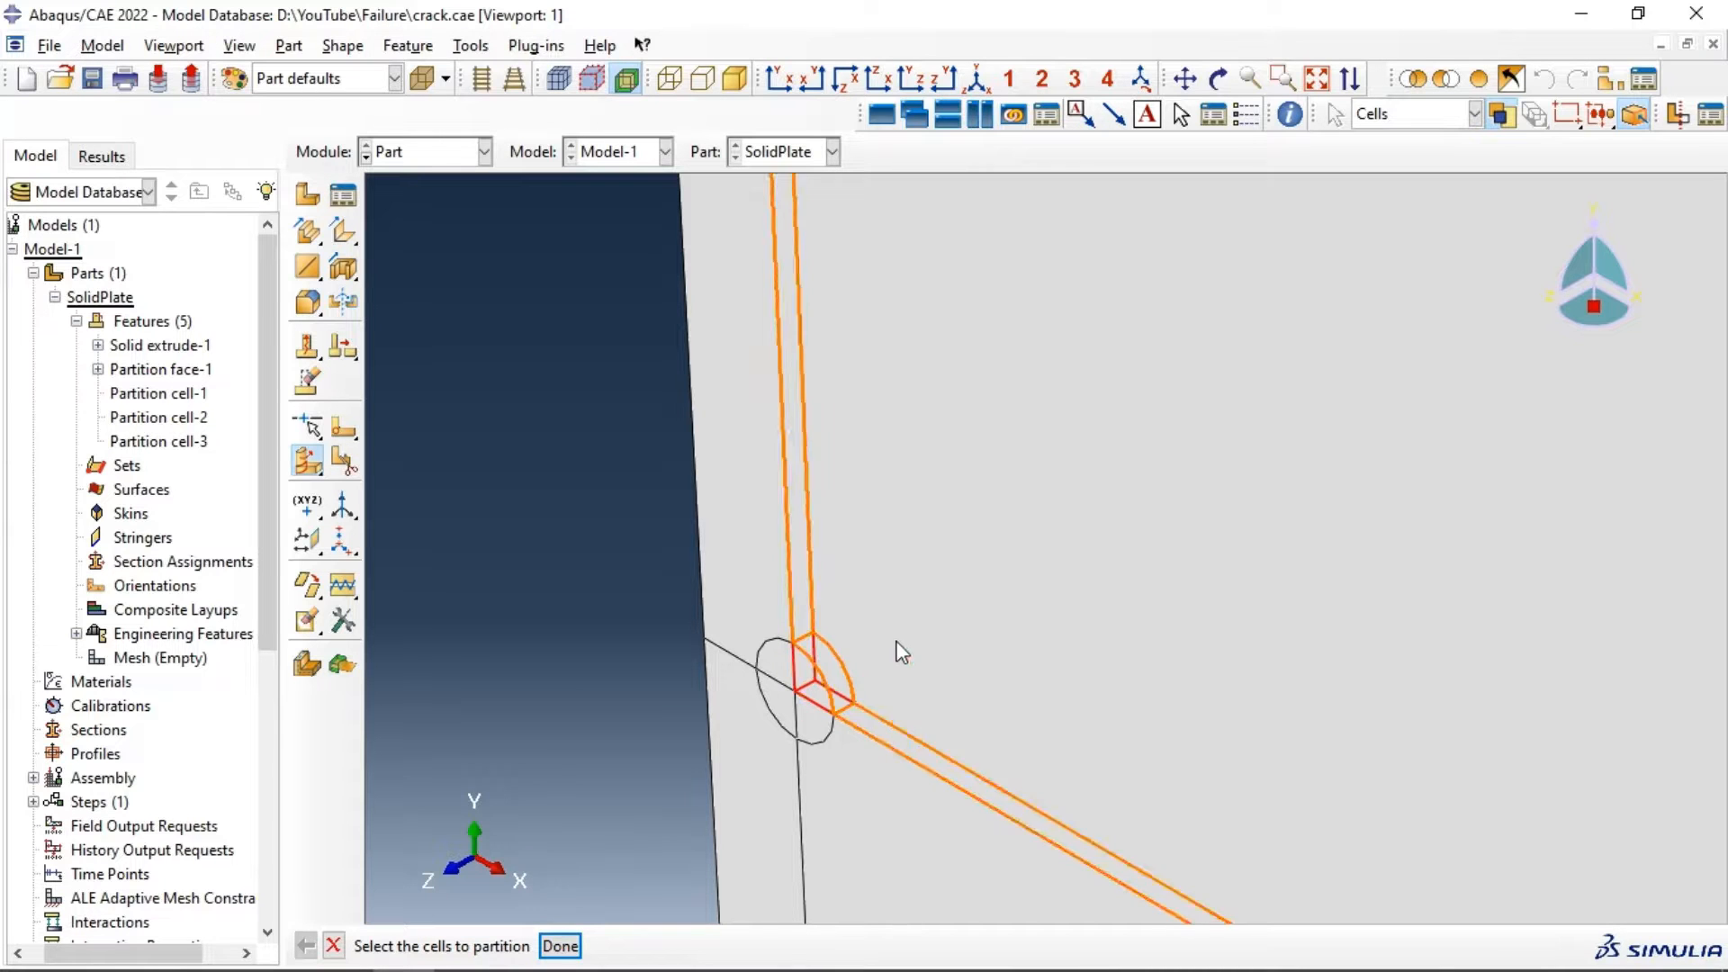
left_click(738, 553)
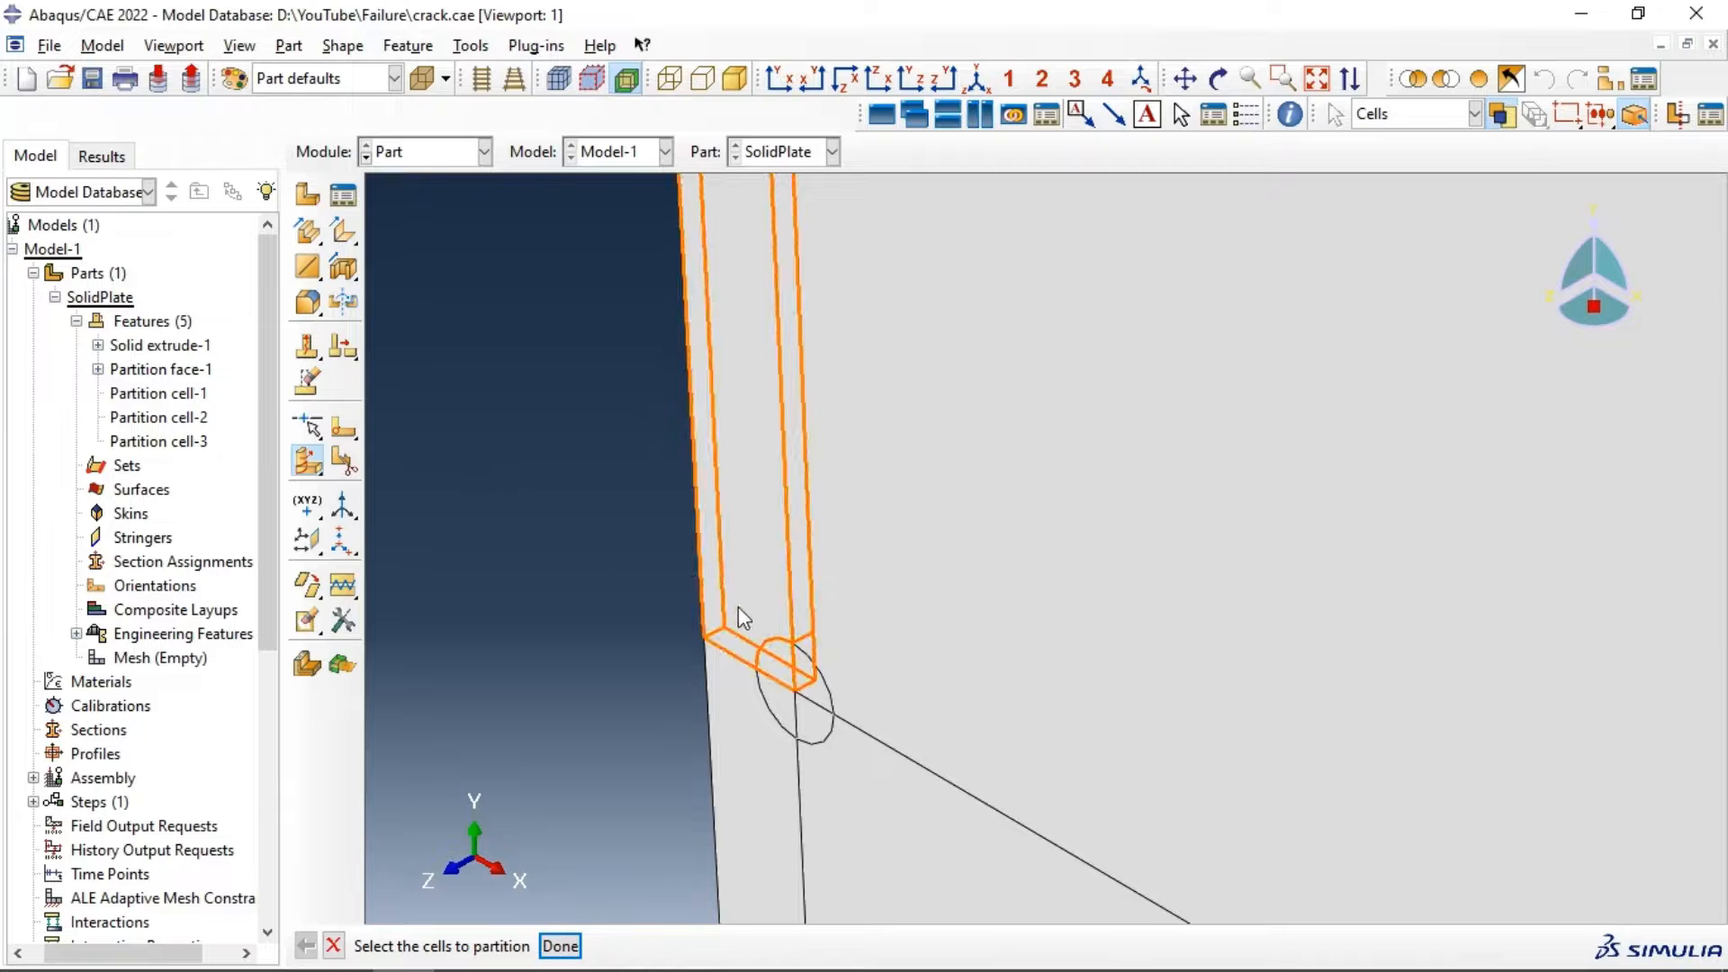
middle_click(767, 624)
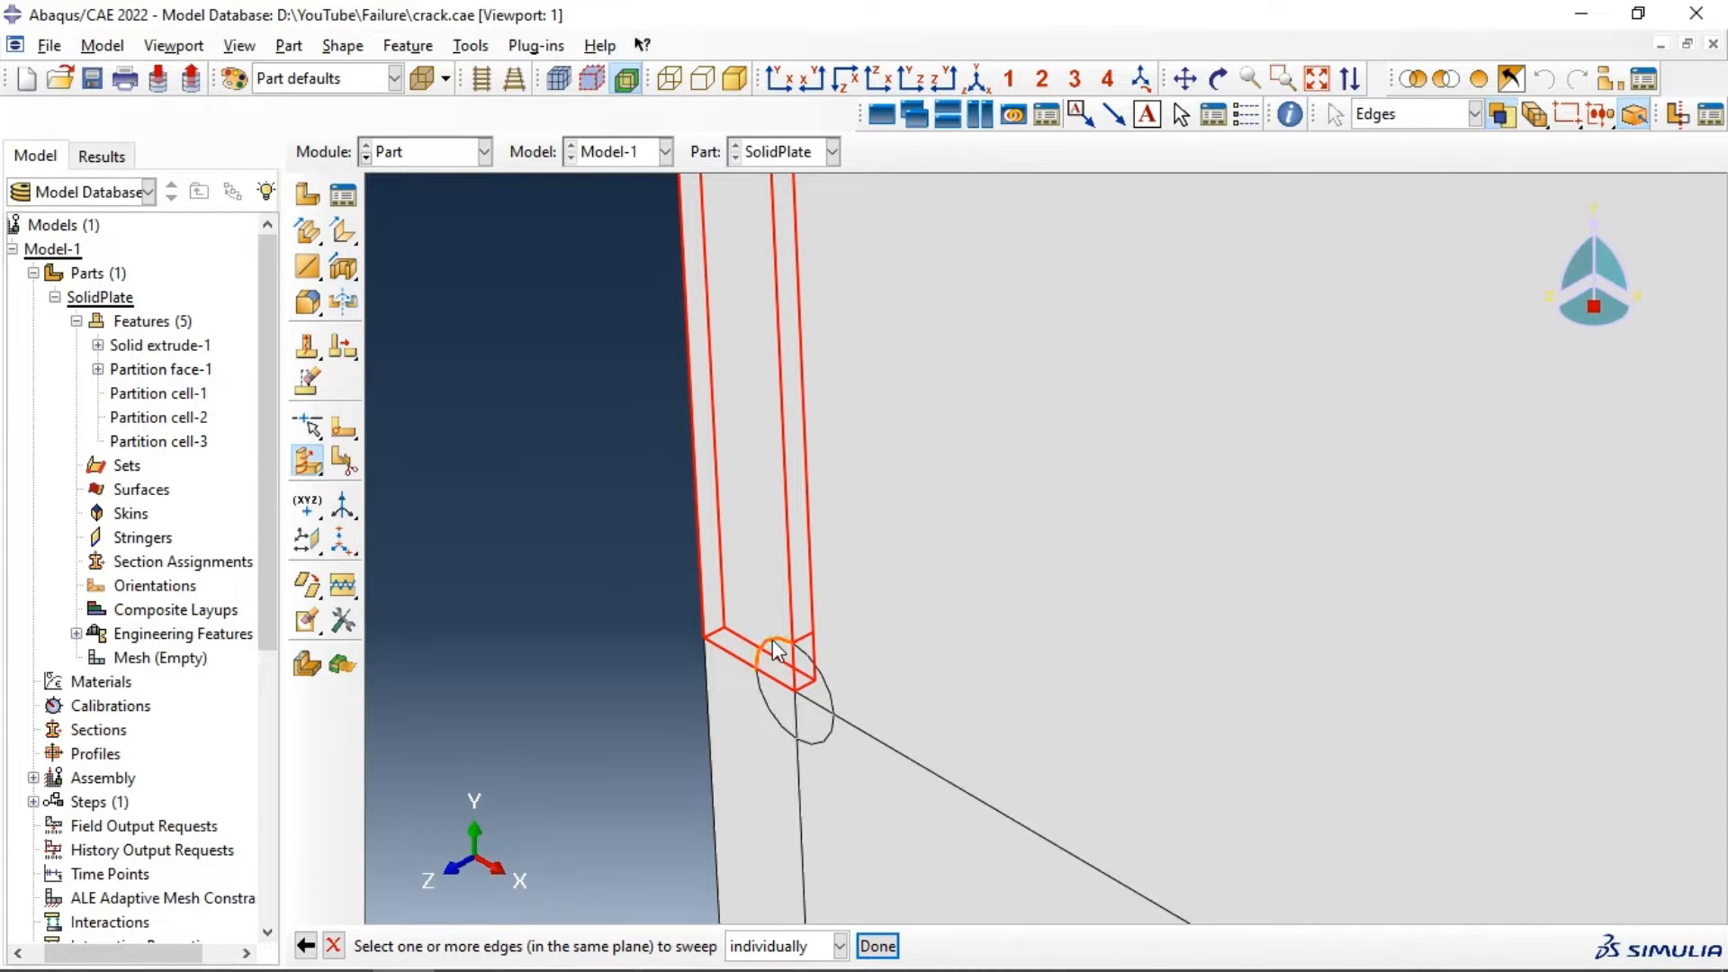
left_click(777, 651)
middle_click(776, 653)
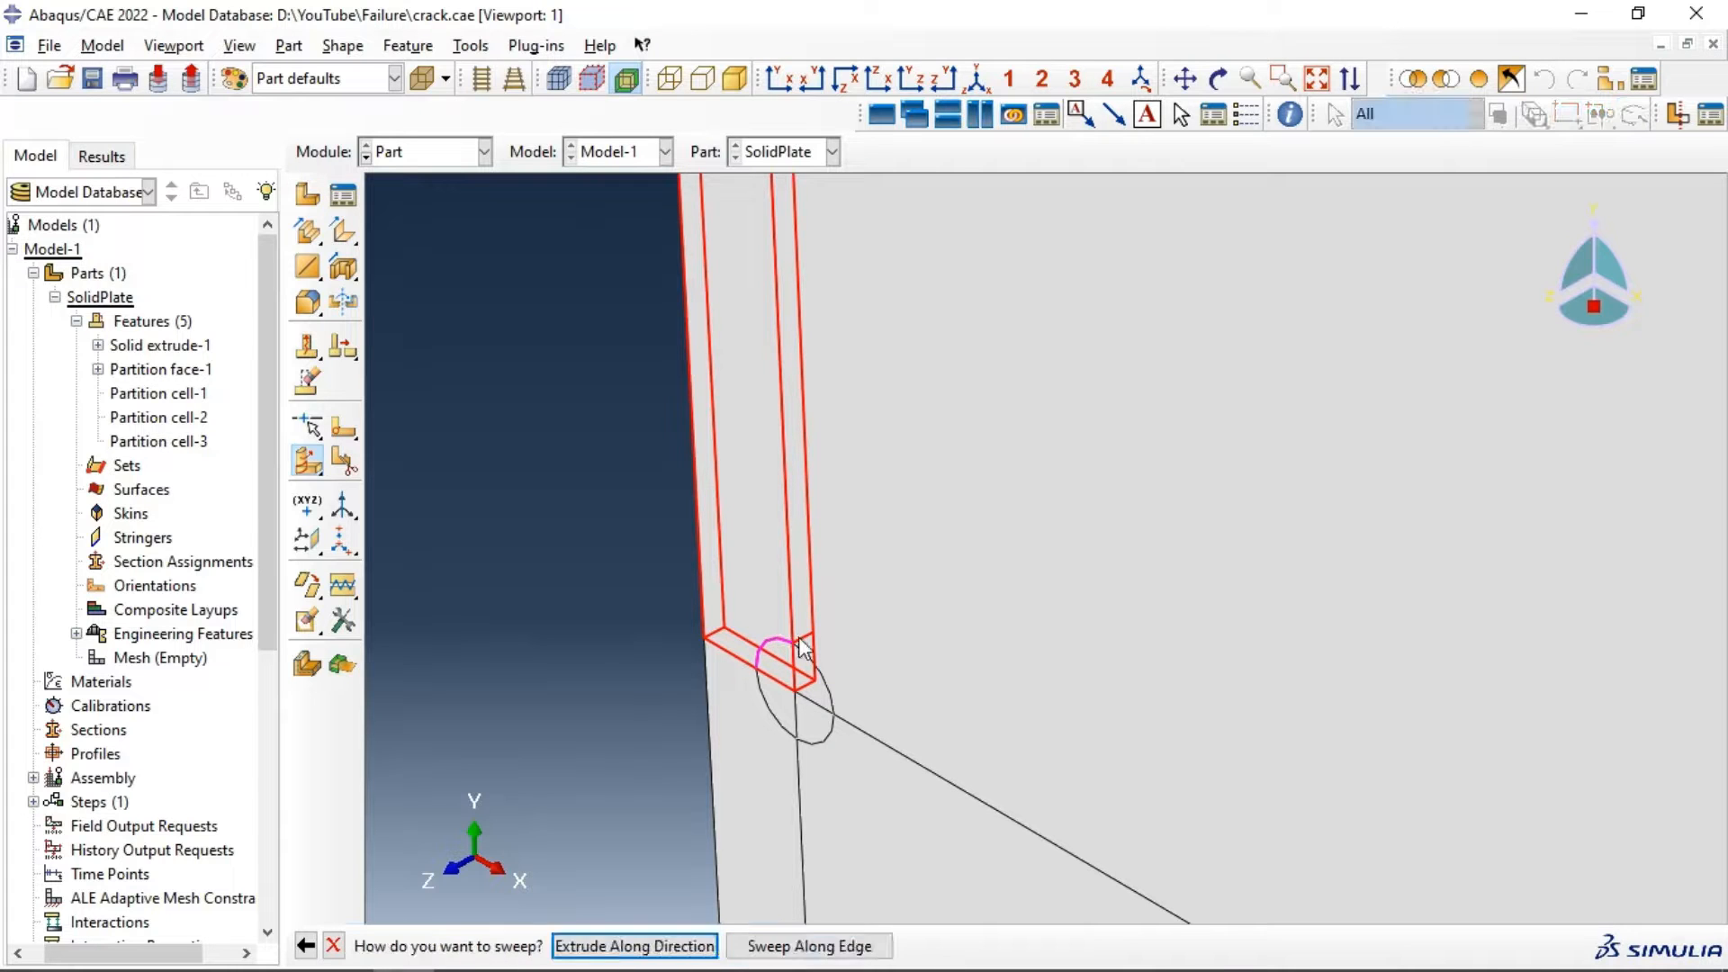
key("Return")
left_click(803, 638)
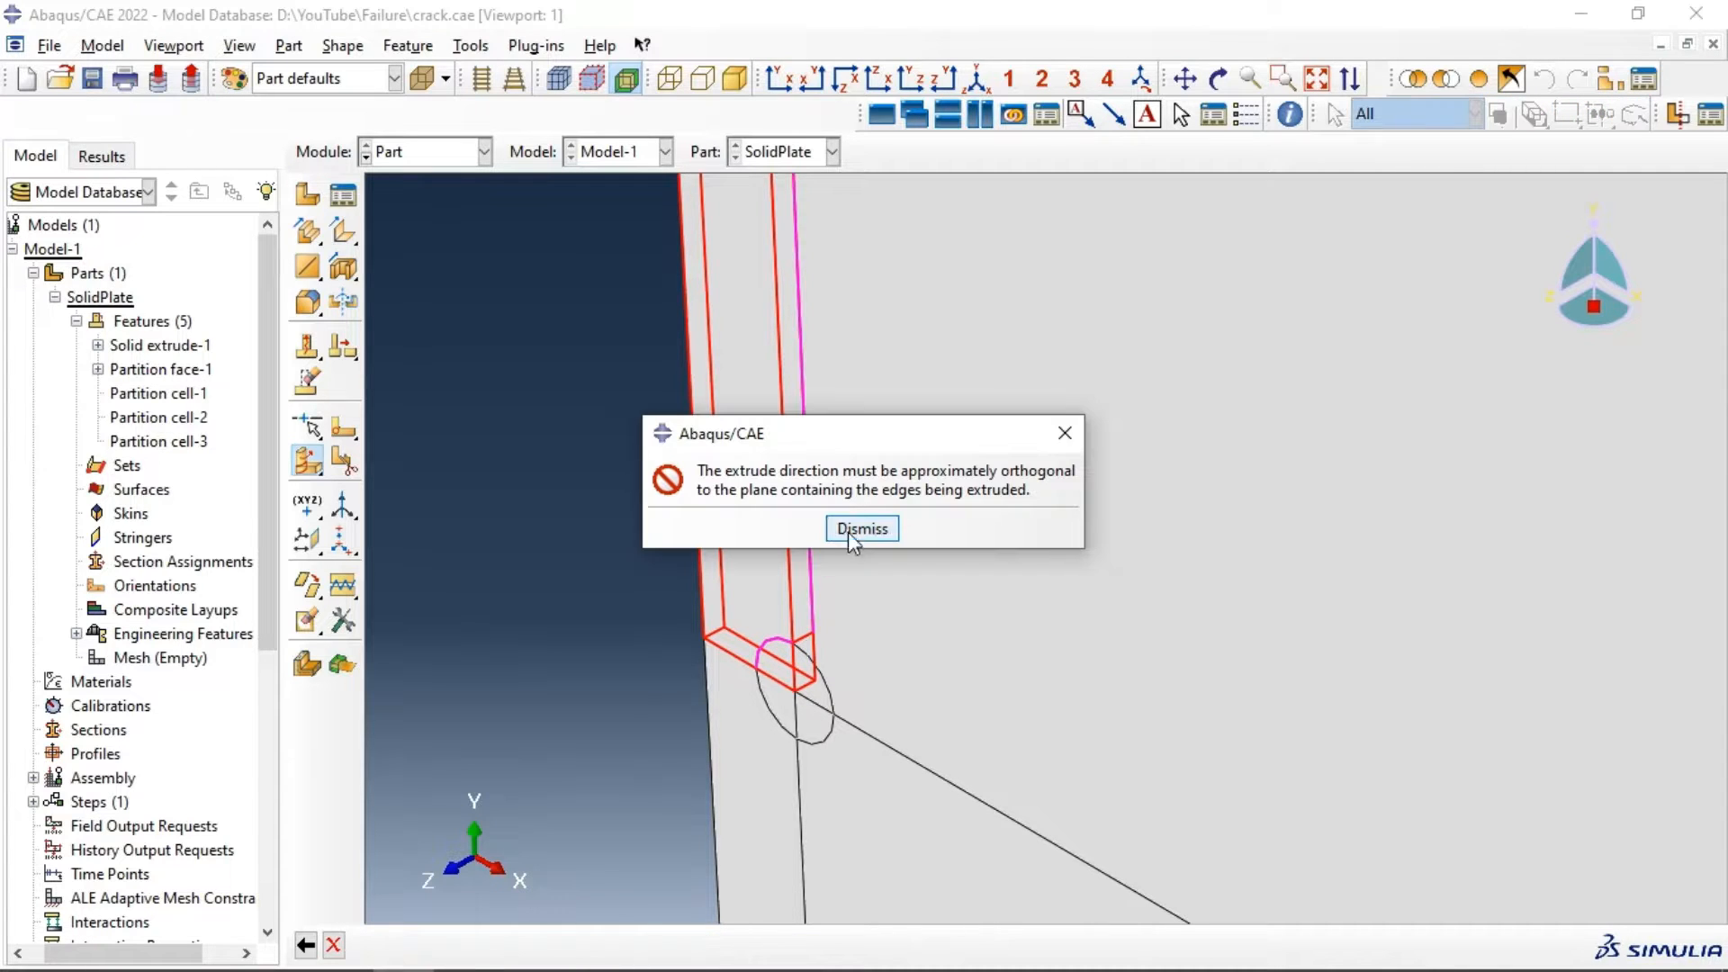
left_click(1064, 433)
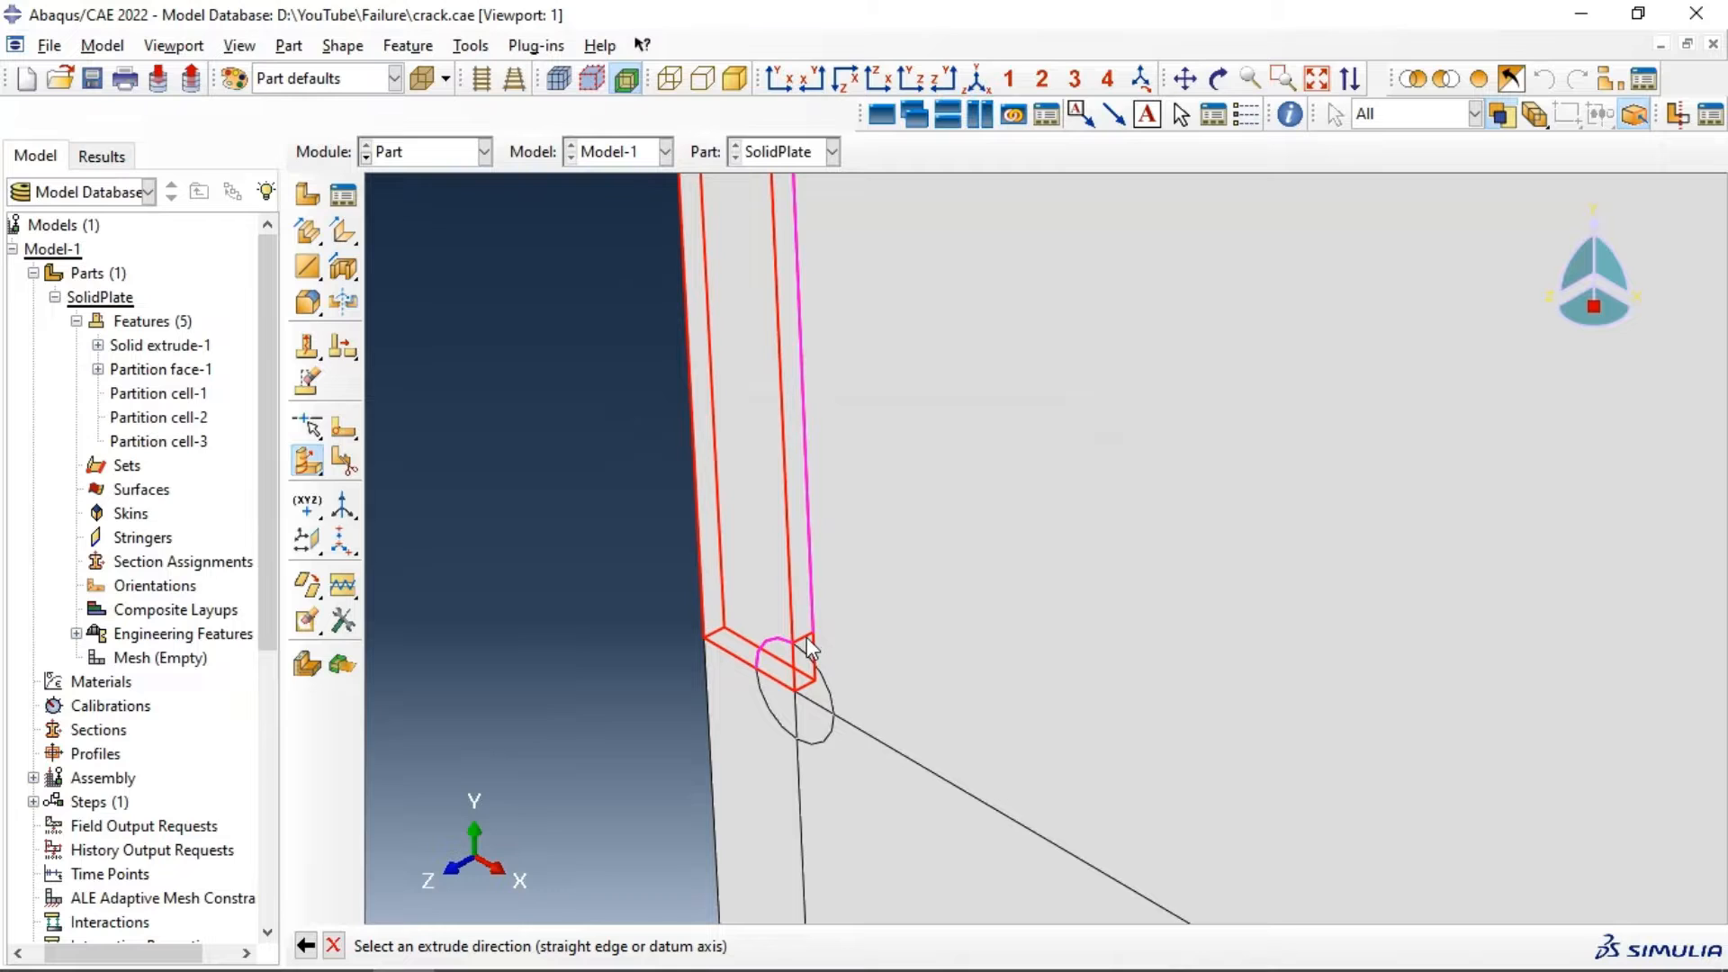
left_click(805, 638)
middle_click(805, 638)
middle_click(805, 638)
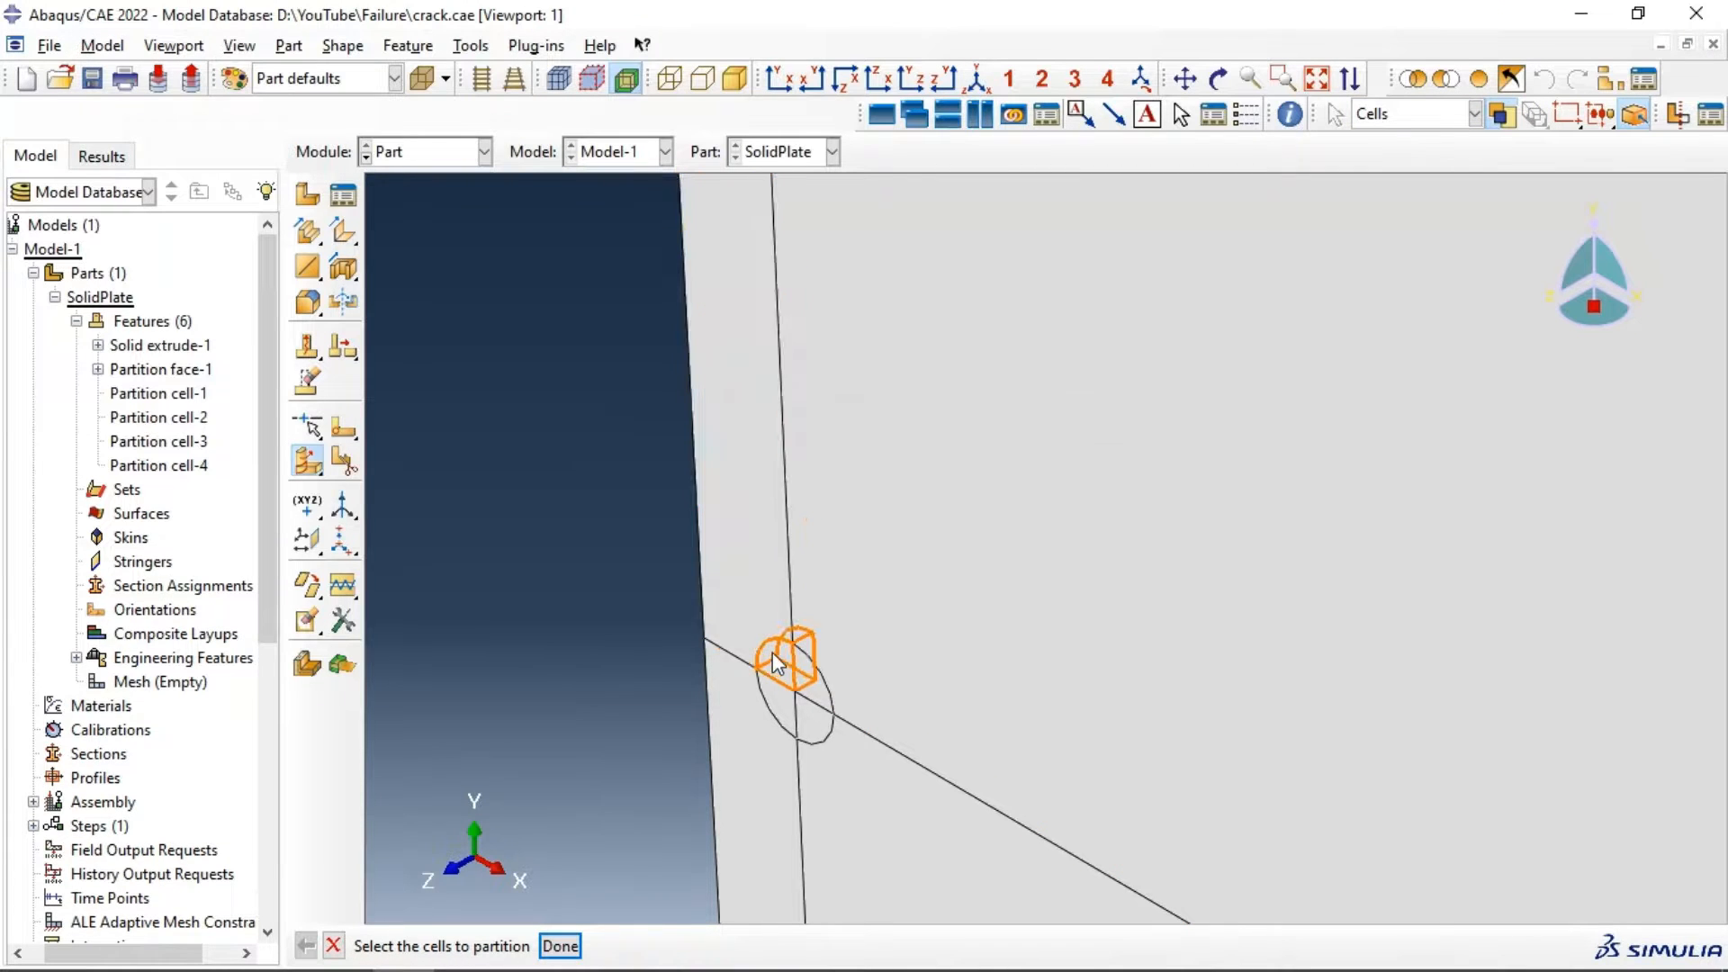
Step: Partition the lower half cell by extruding the circle's lower-right arc along the thickness edge where the circle meets the horizontal line
scroll(678, 464, "up", 2)
scroll(681, 474, "up", 1)
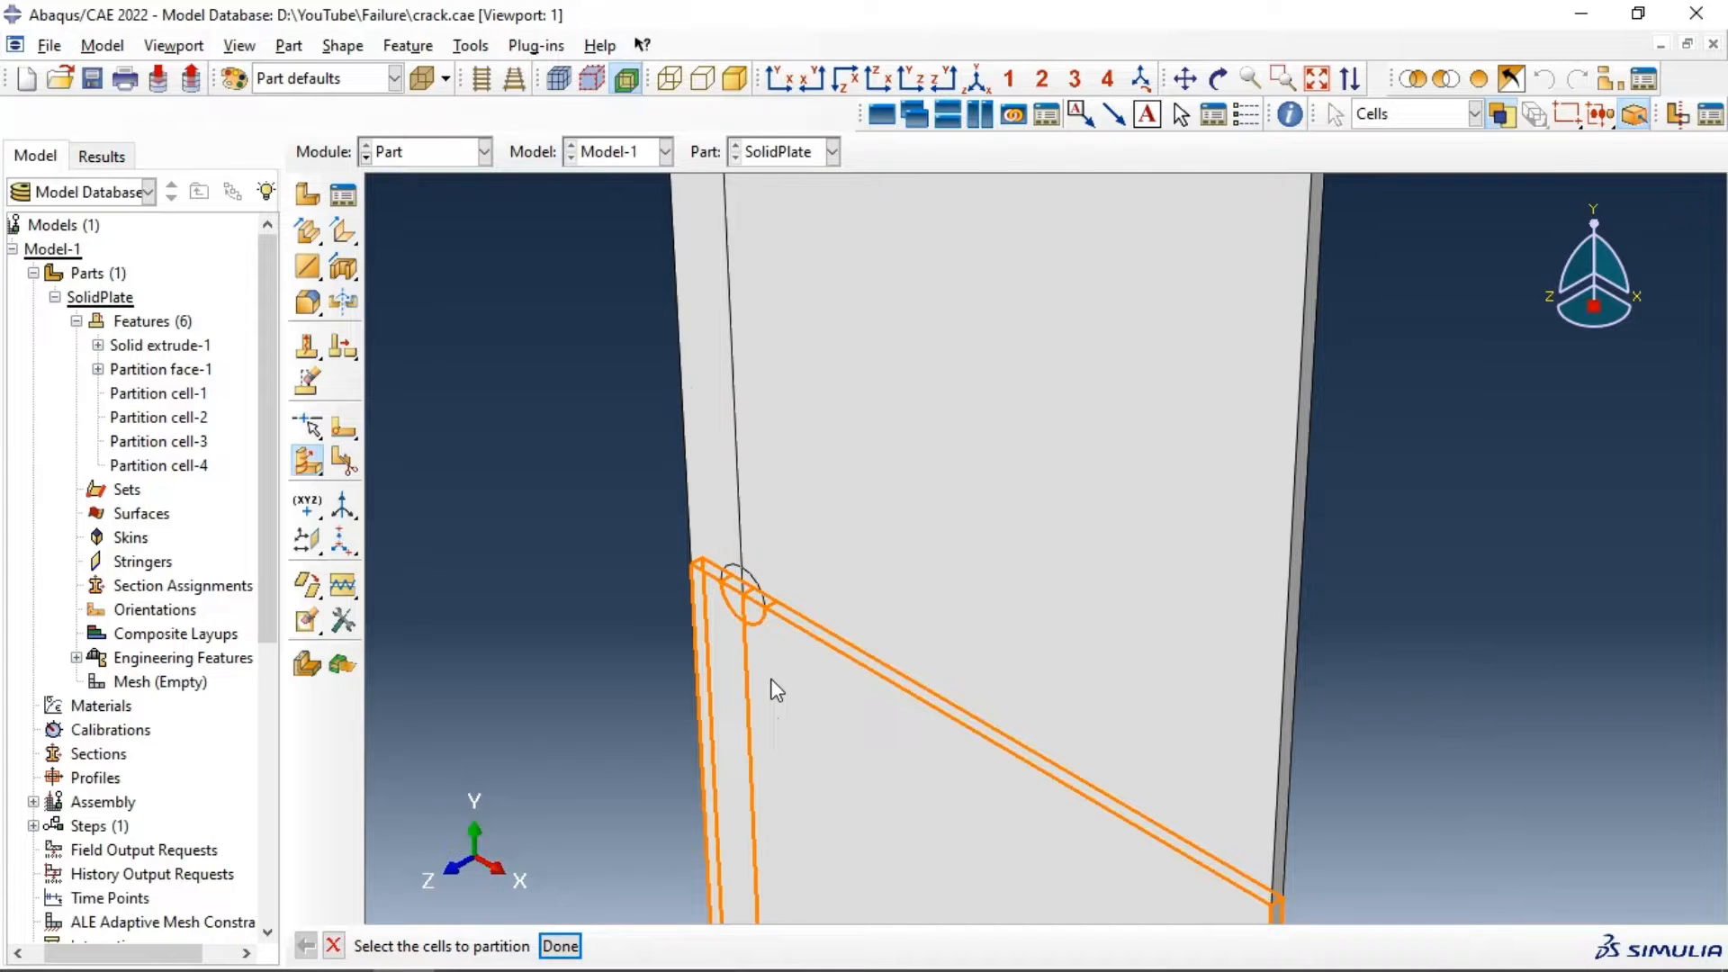
left_click(771, 681)
middle_click(771, 681)
left_click(758, 619)
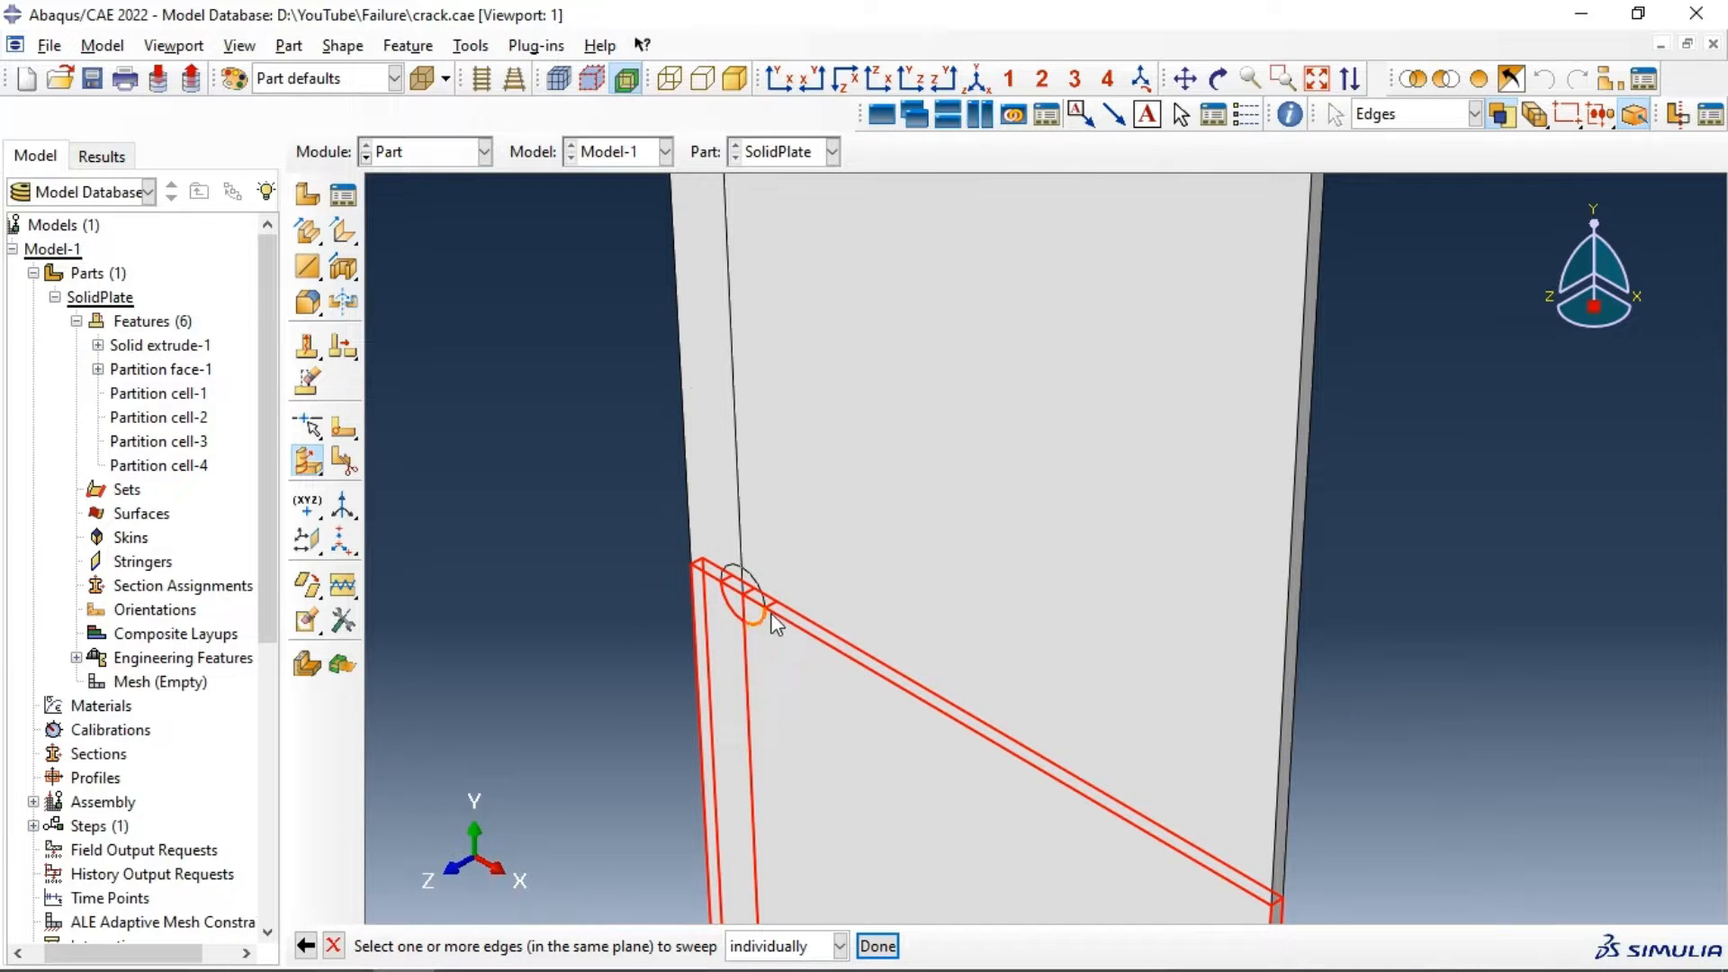
middle_click(774, 618)
middle_click(774, 618)
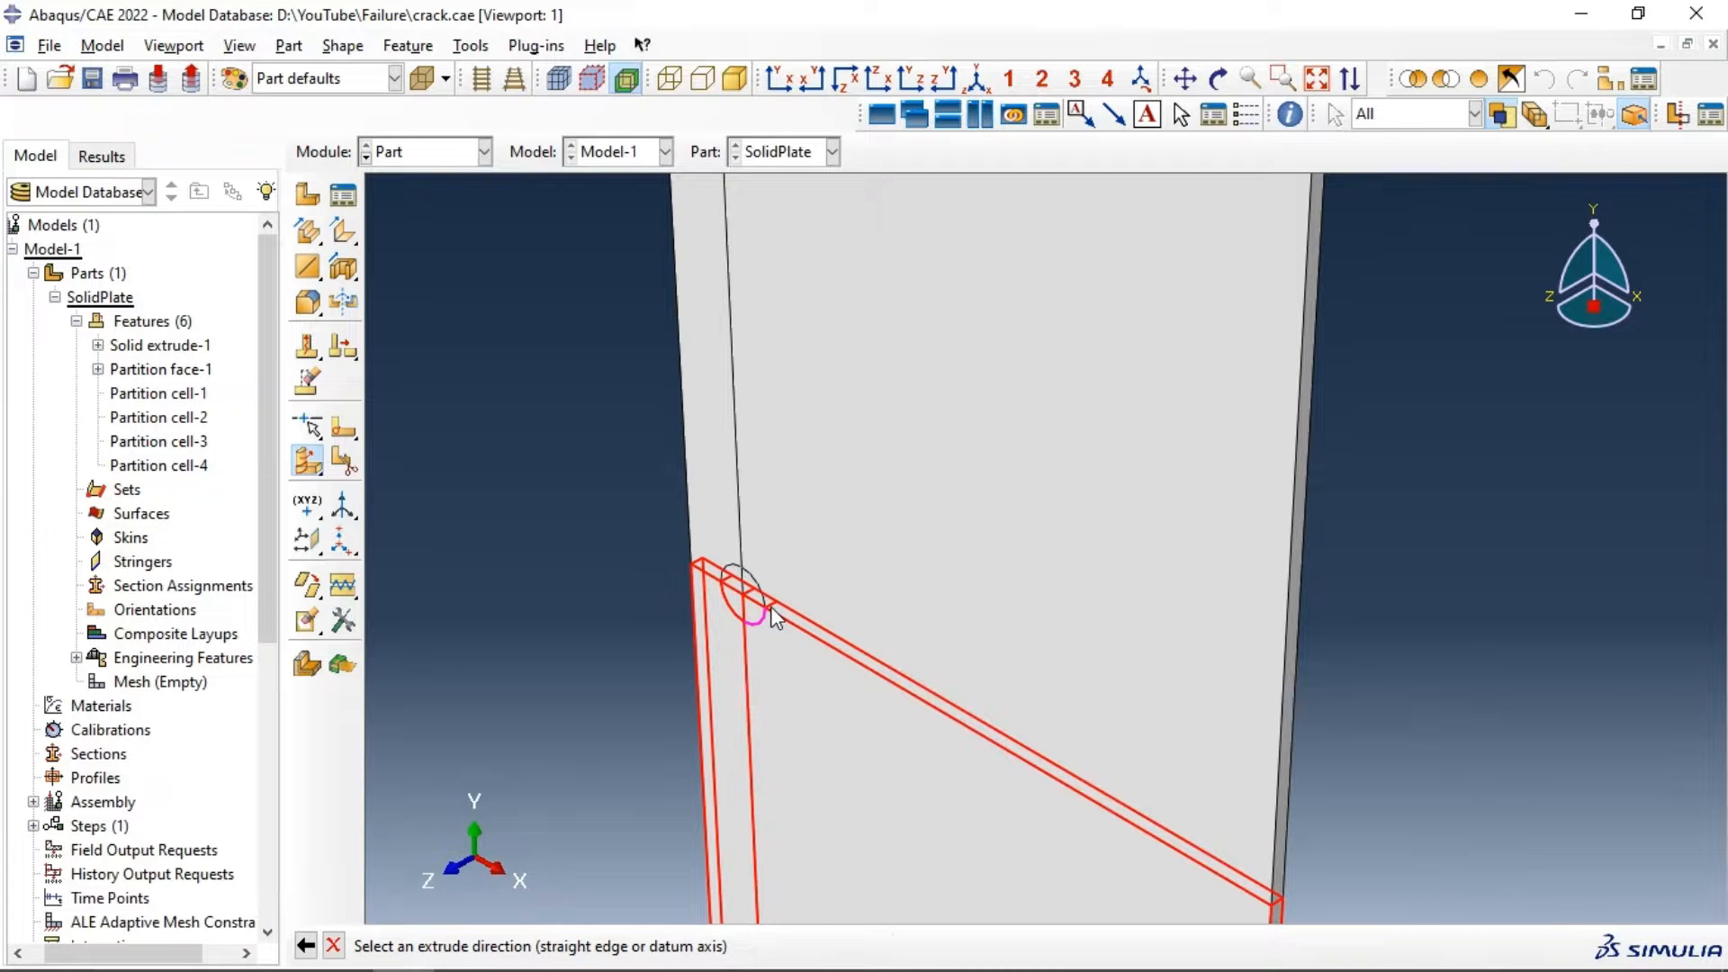
scroll(771, 605, "down", 4)
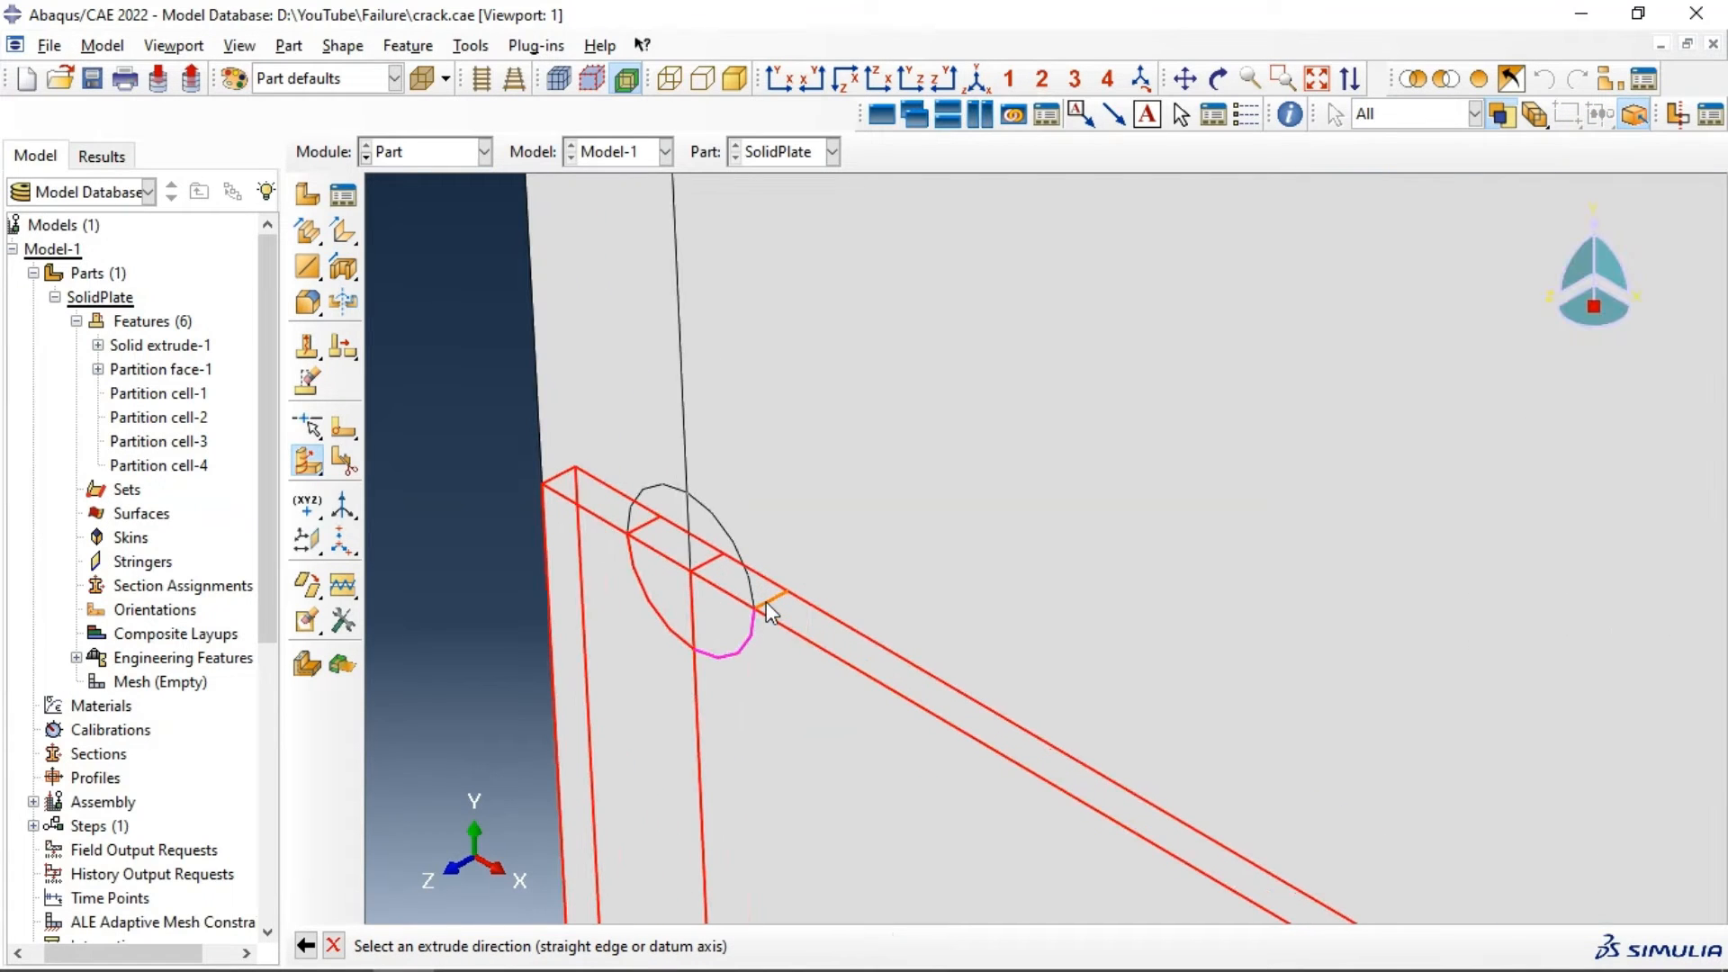
left_click(765, 601)
middle_click(765, 601)
middle_click(737, 632)
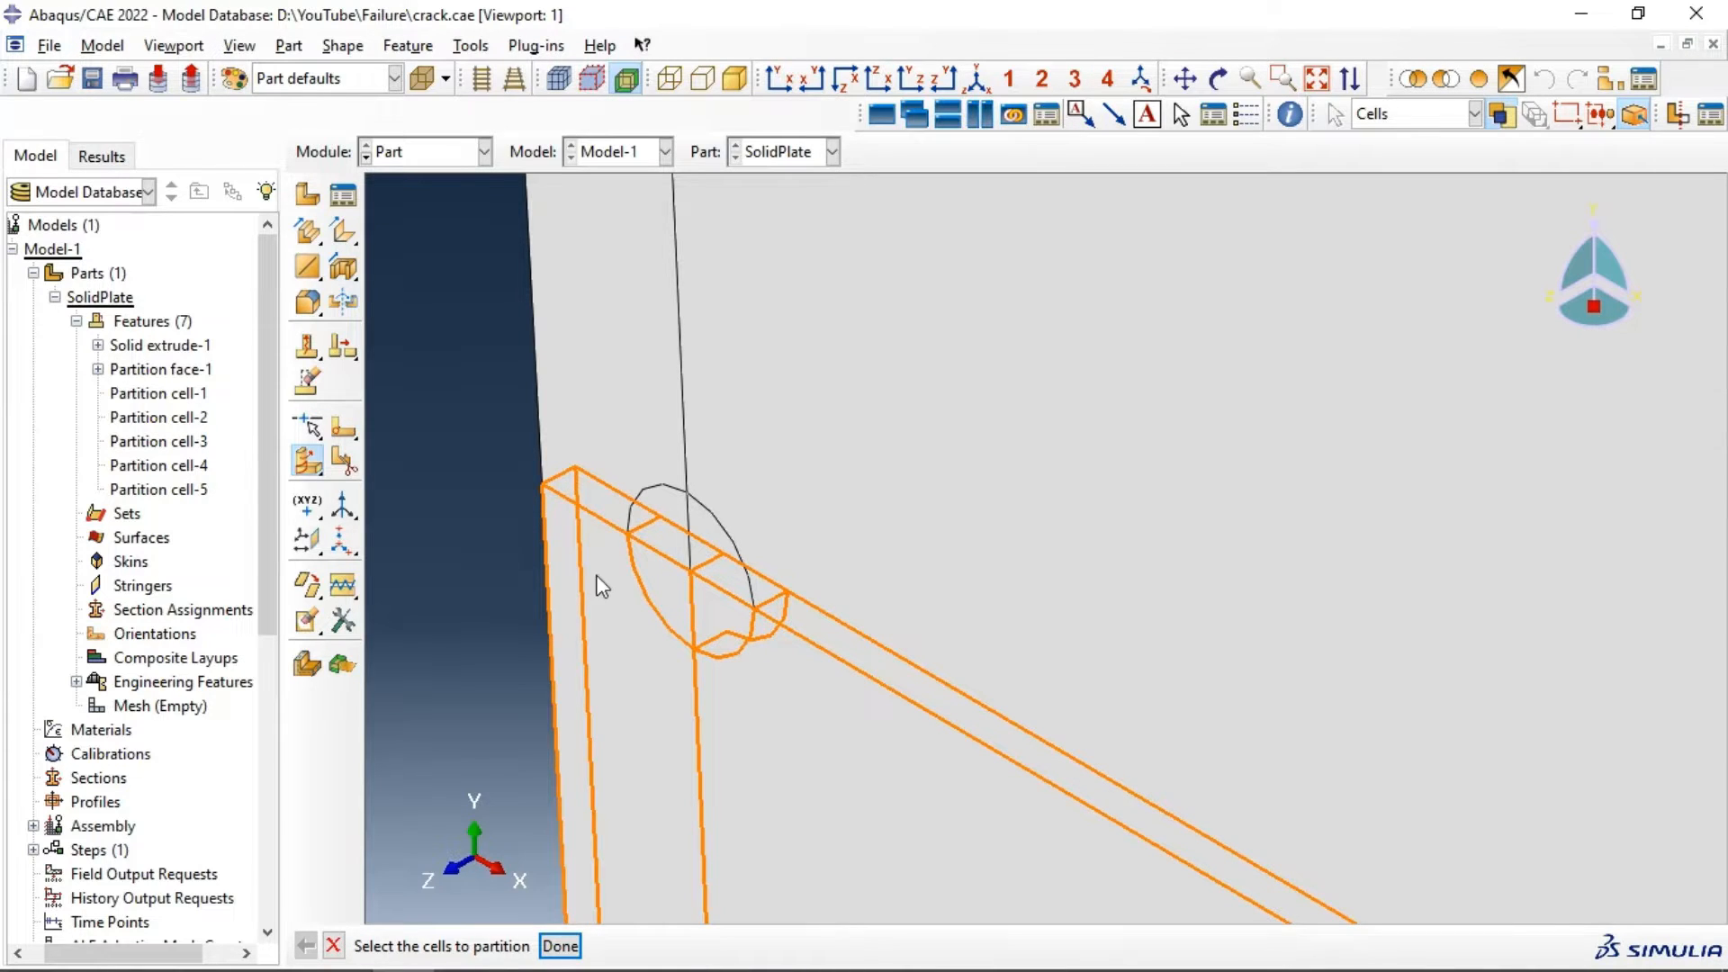
Step: Delete the Partition cell-5 feature made from the circle's lower-right arc
scroll(646, 521, "down", 3)
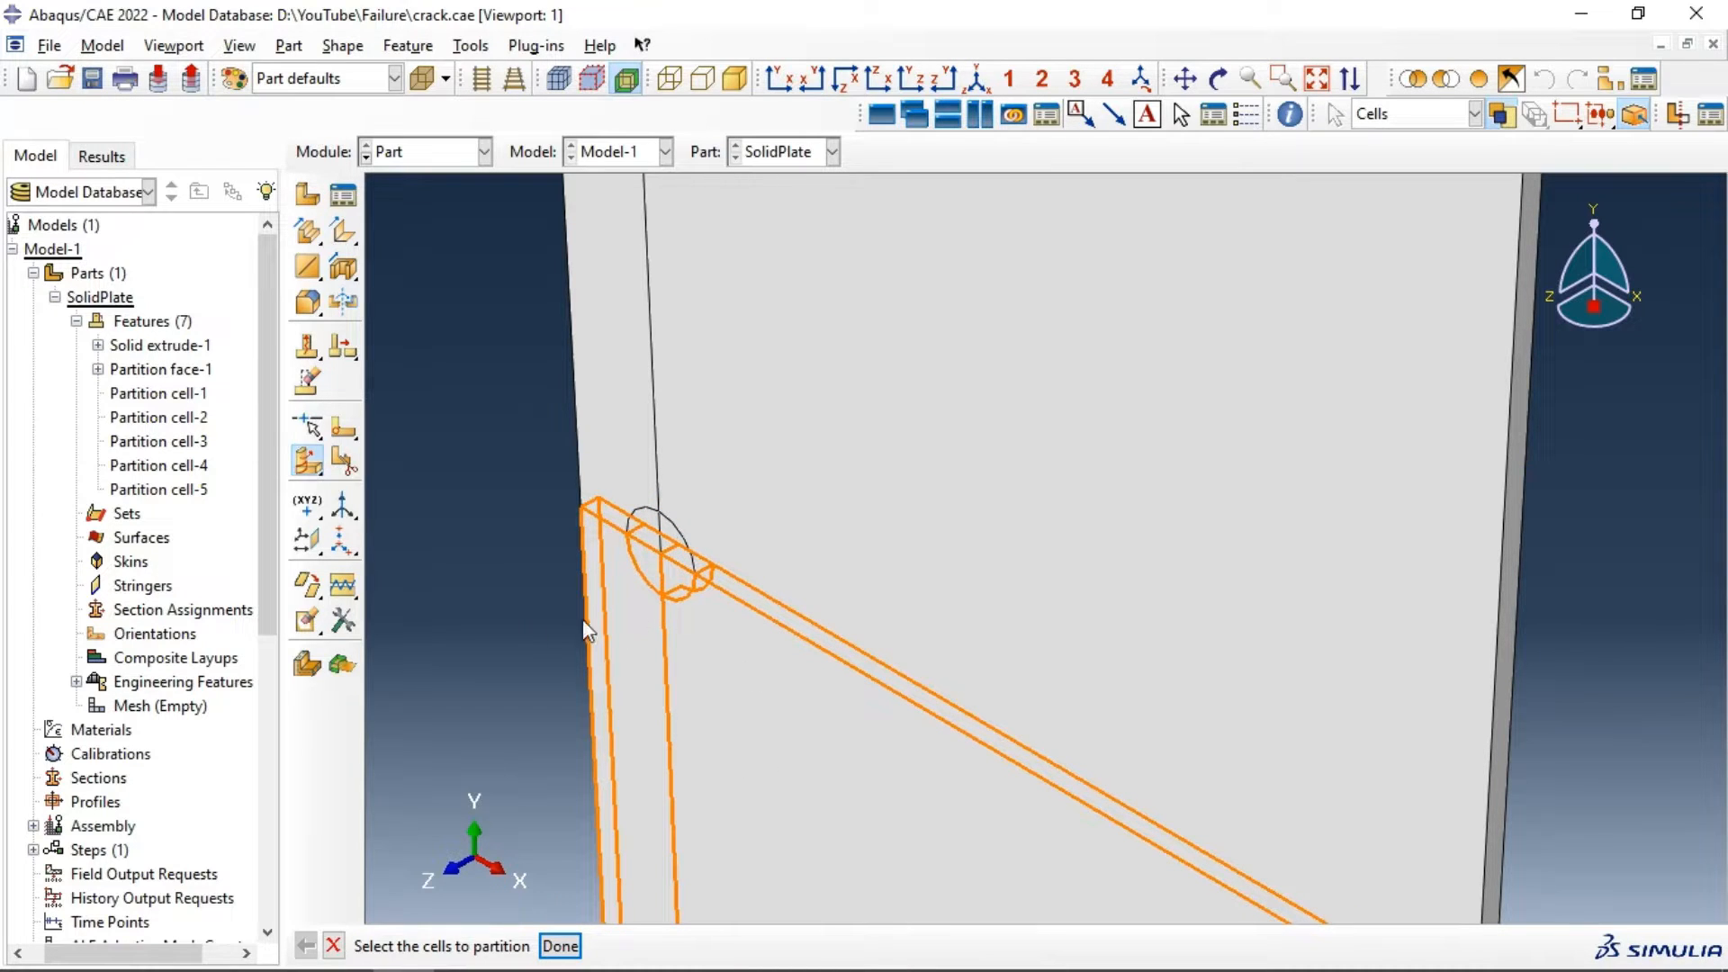
left_click(185, 489)
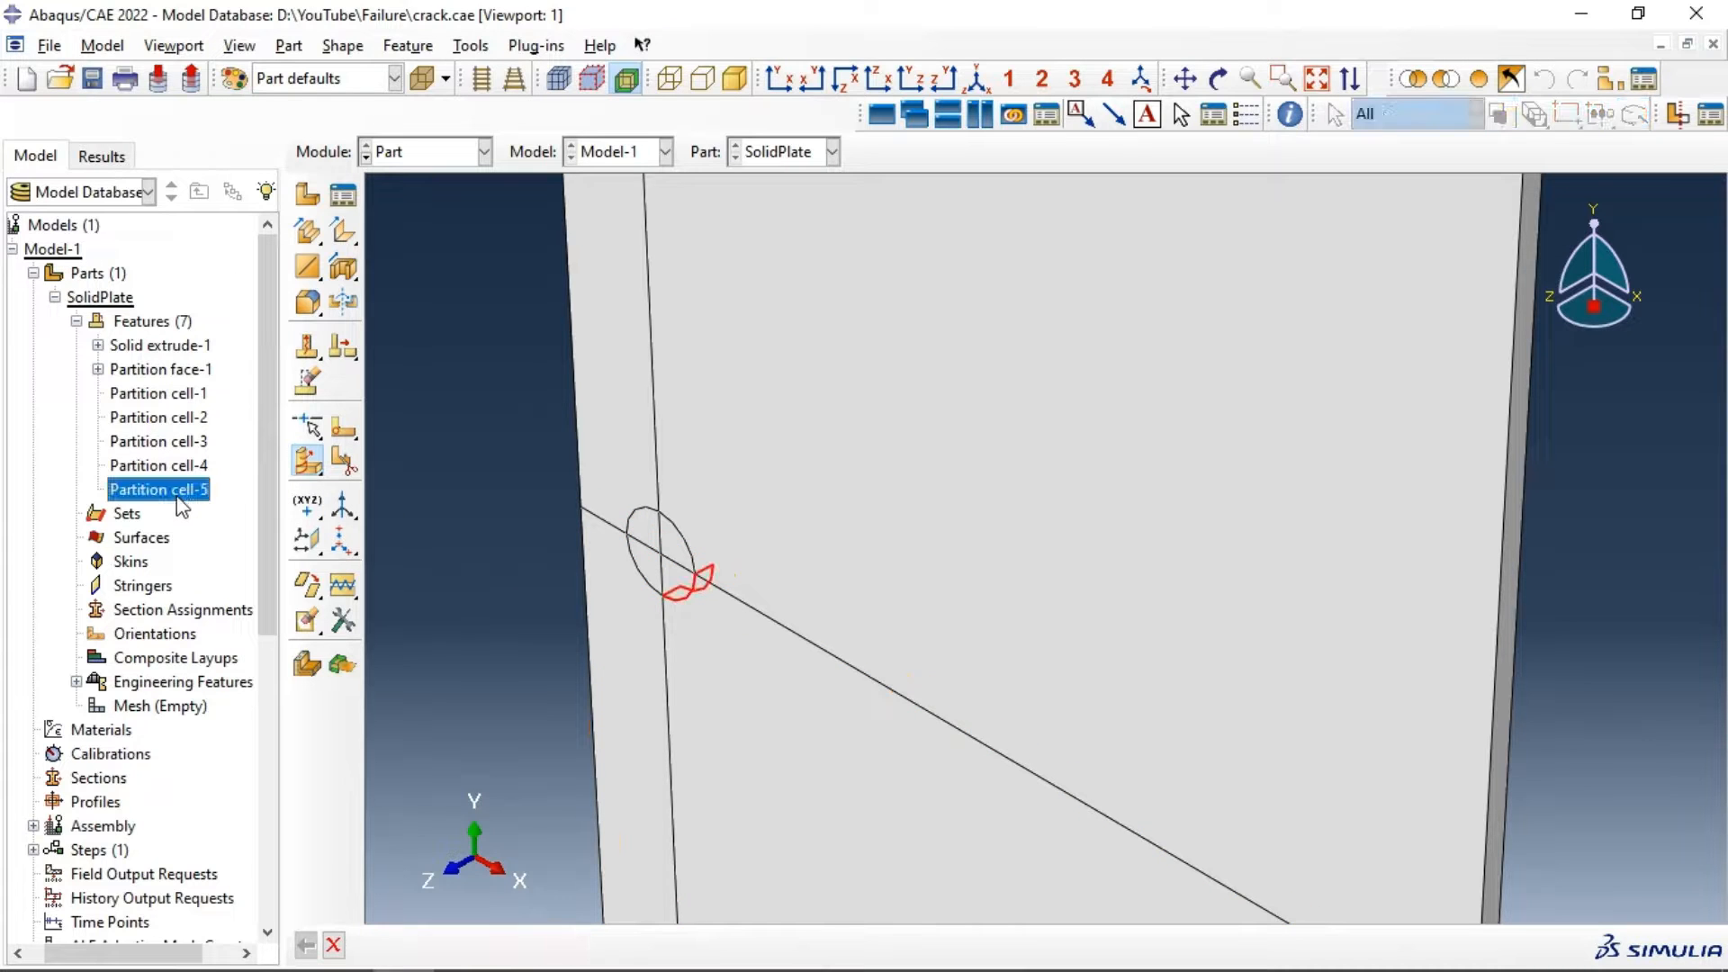
right_click(185, 491)
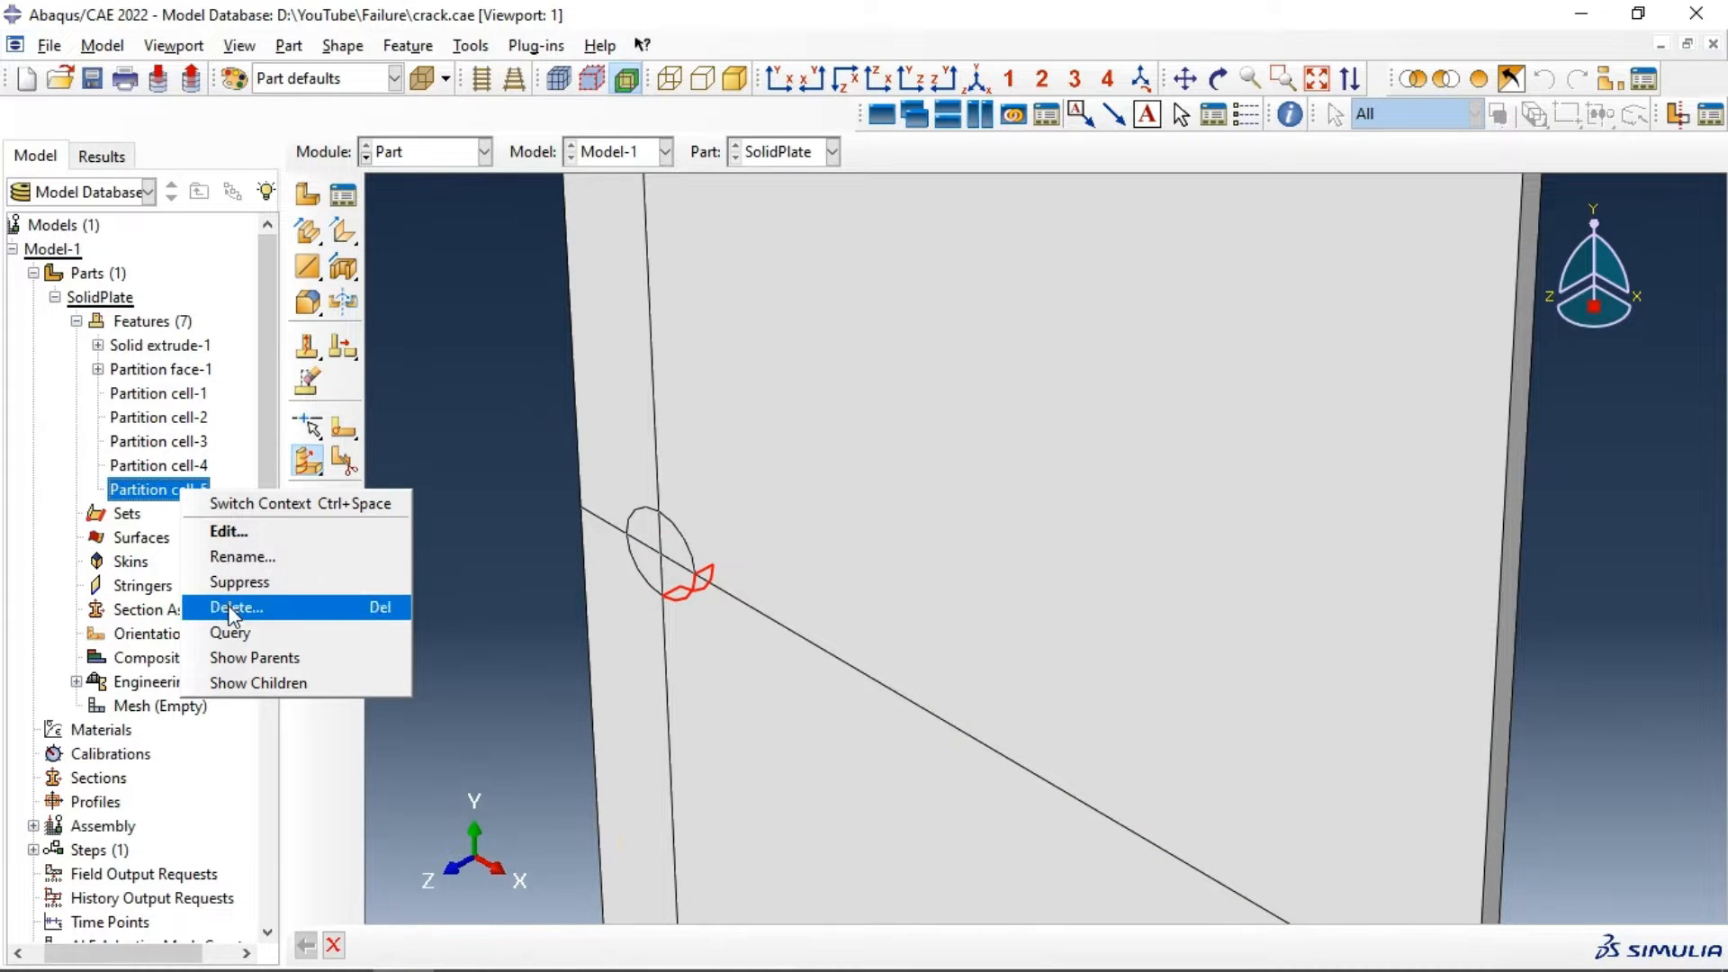
left_click(250, 609)
left_click(789, 527)
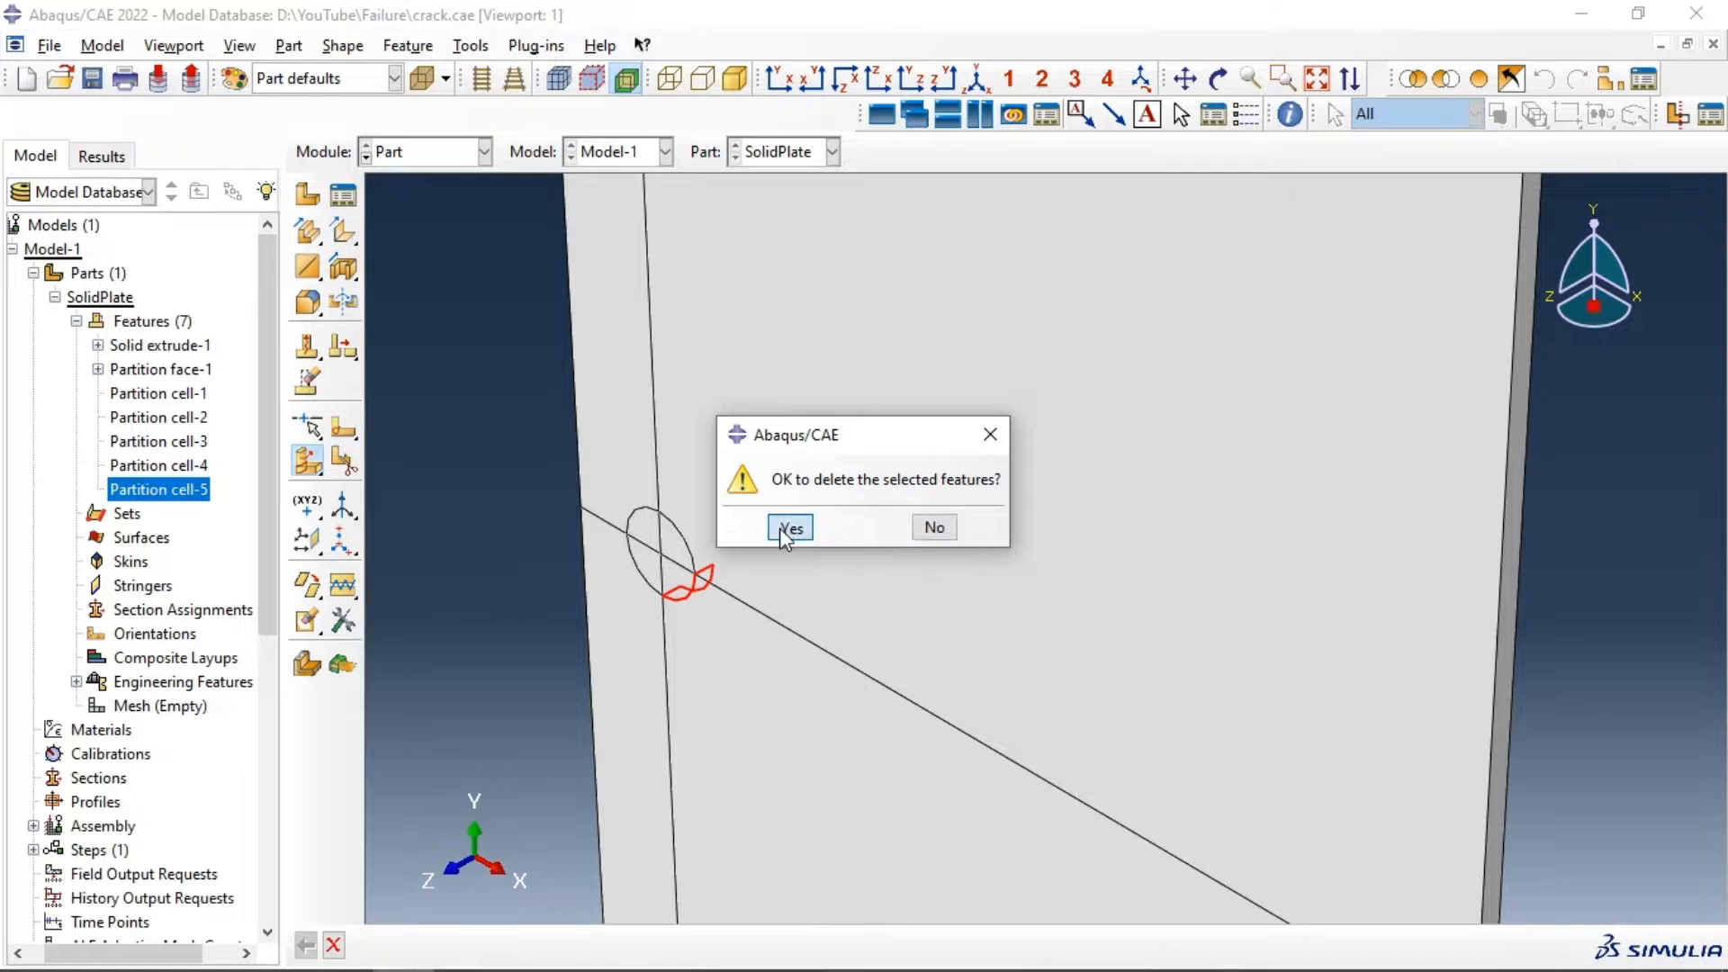
Step: Partition the lower half cell by extruding the lower vertical line, including its segment inside the circle, along the thickness edge at the crack tip
left_click(307, 460)
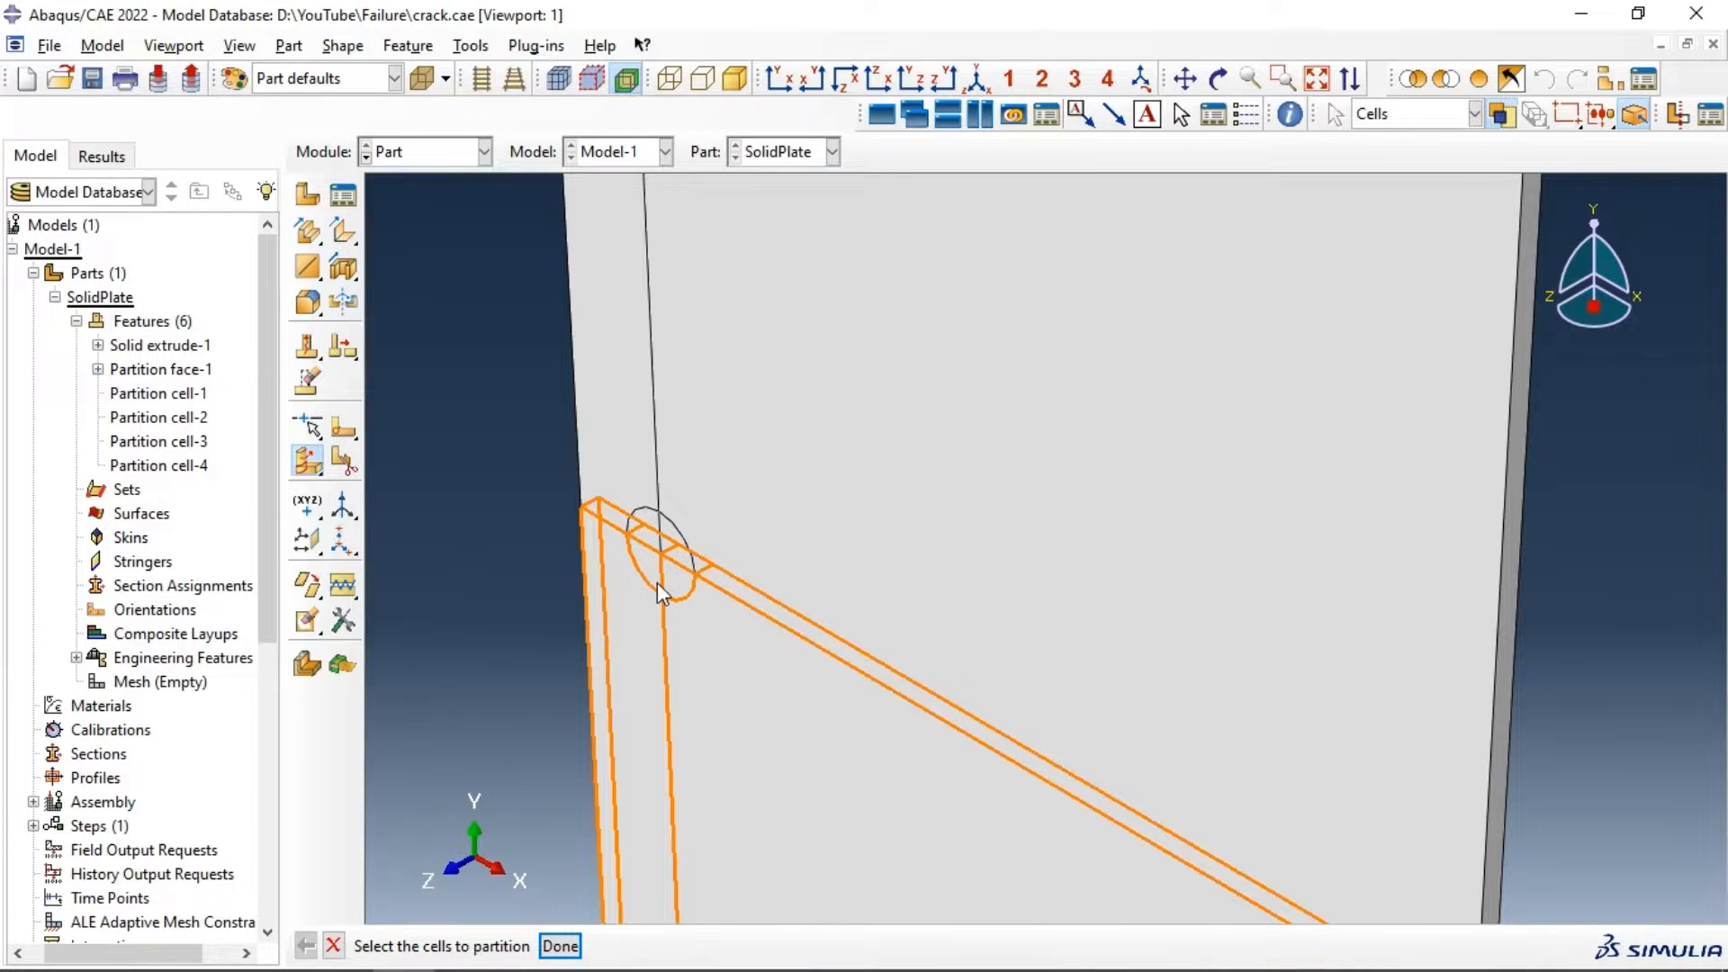
left_click(680, 619)
middle_click(681, 623)
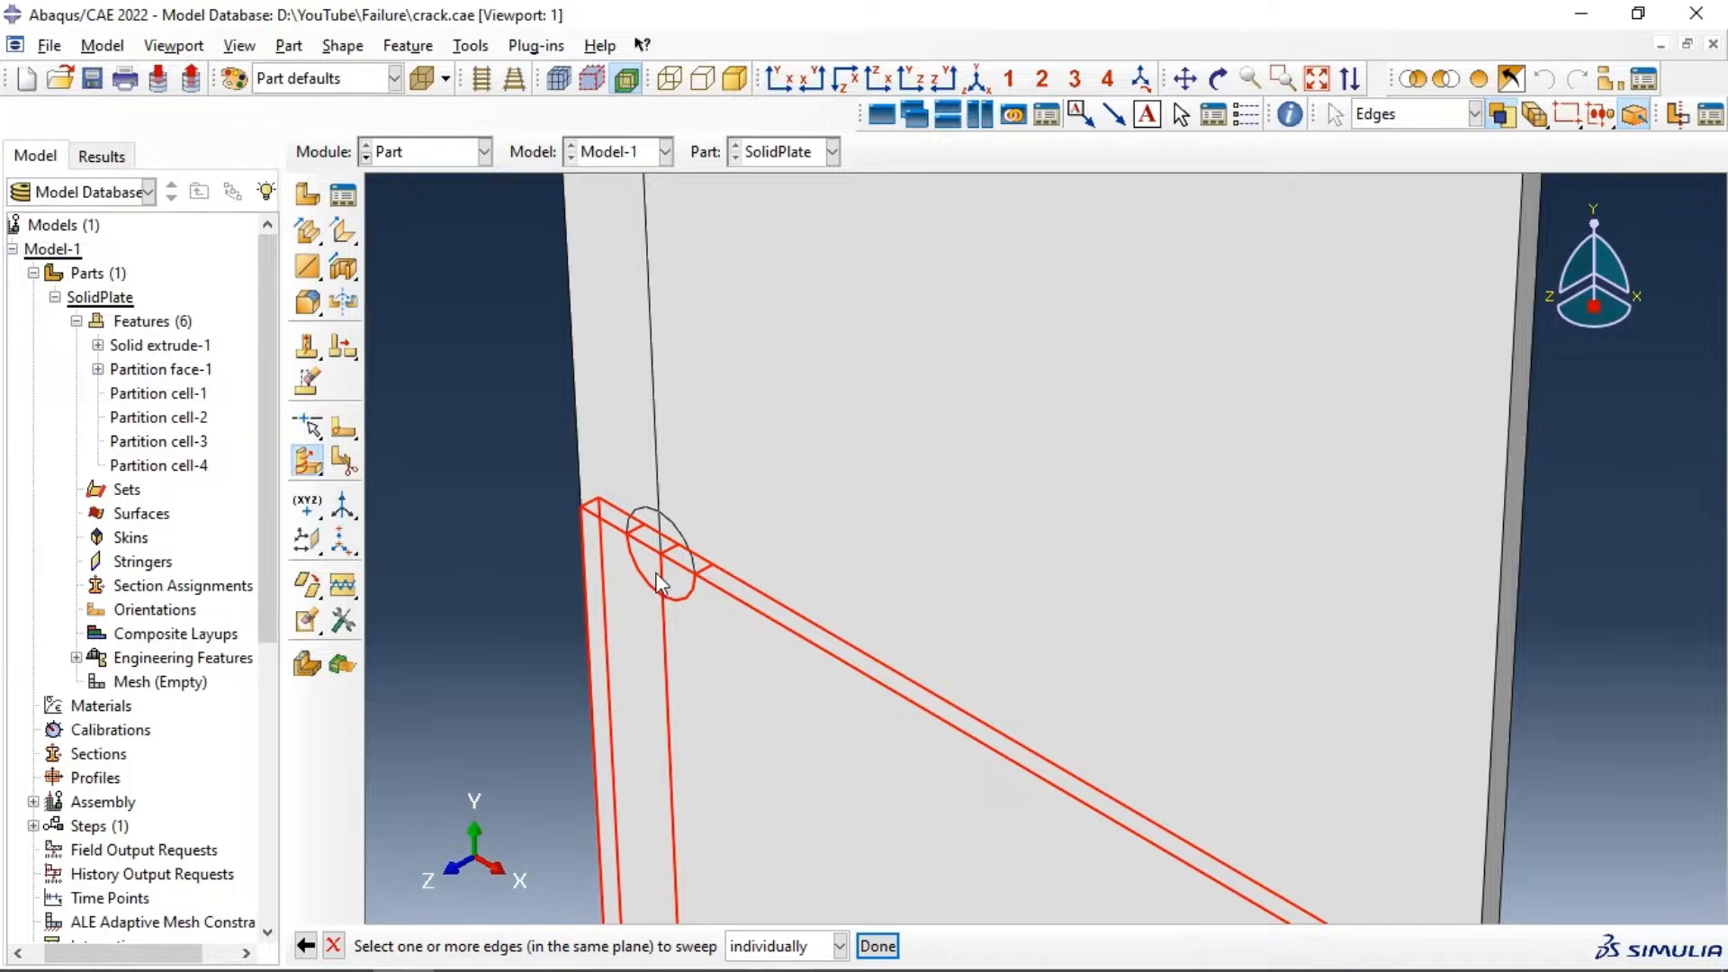
left_click(666, 635)
left_click(879, 945)
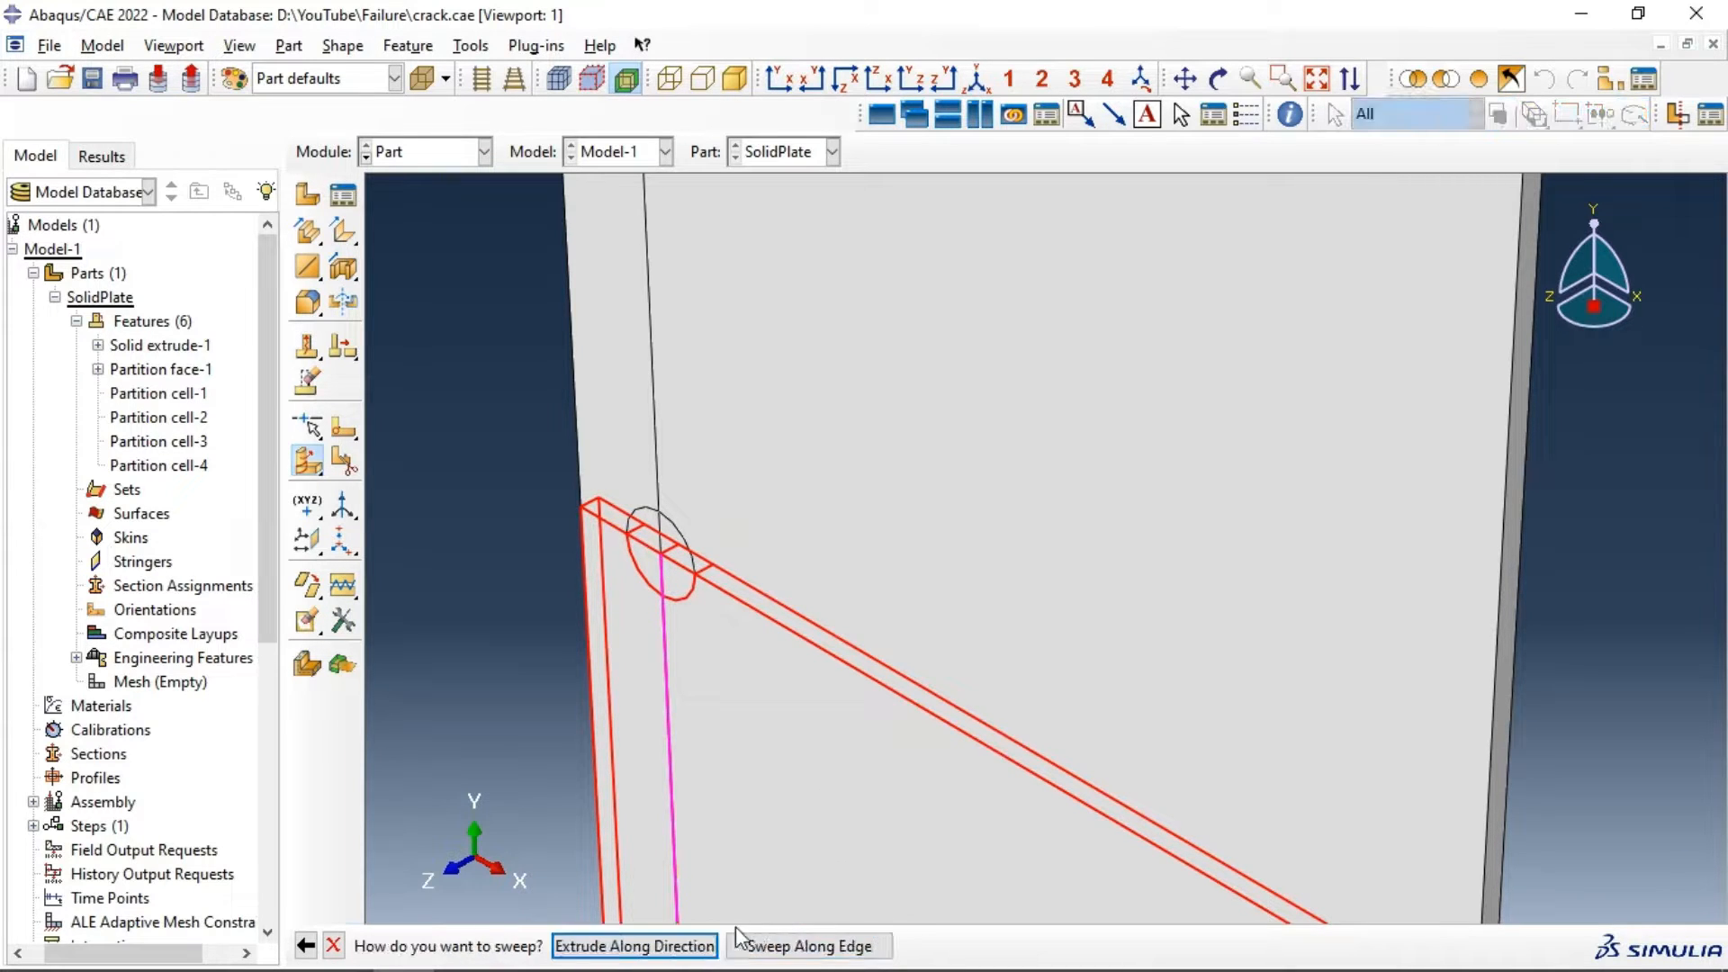
left_click(636, 945)
left_click(668, 550)
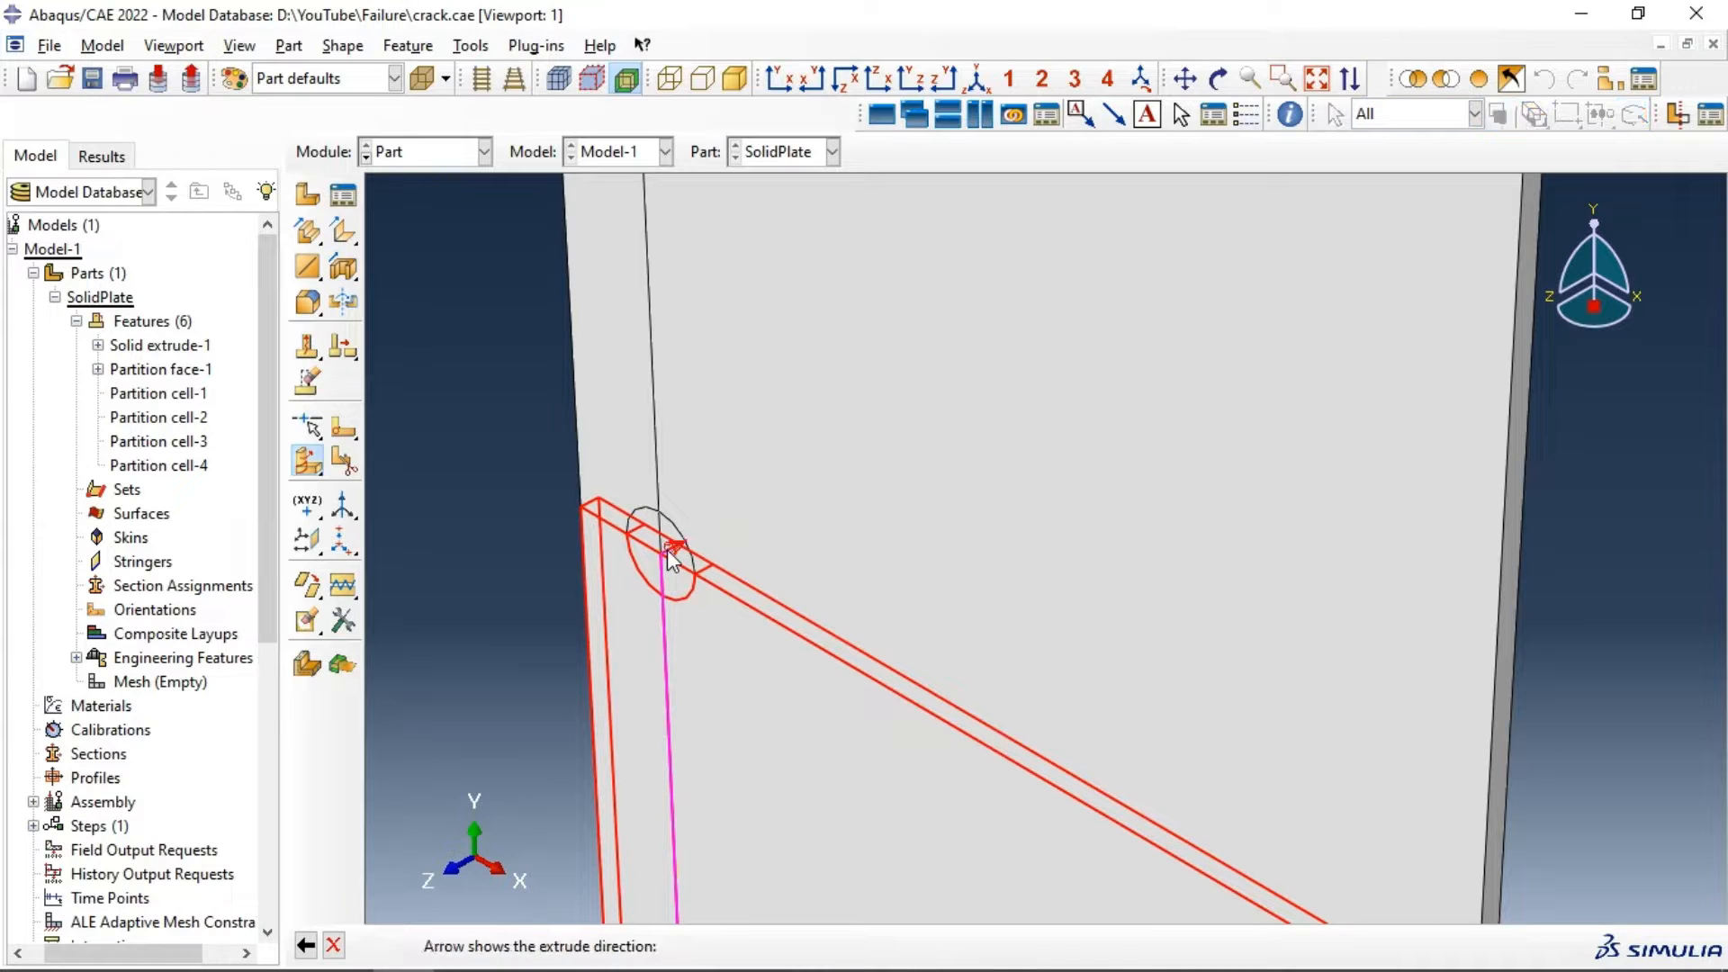
middle_click(668, 551)
middle_click(705, 646)
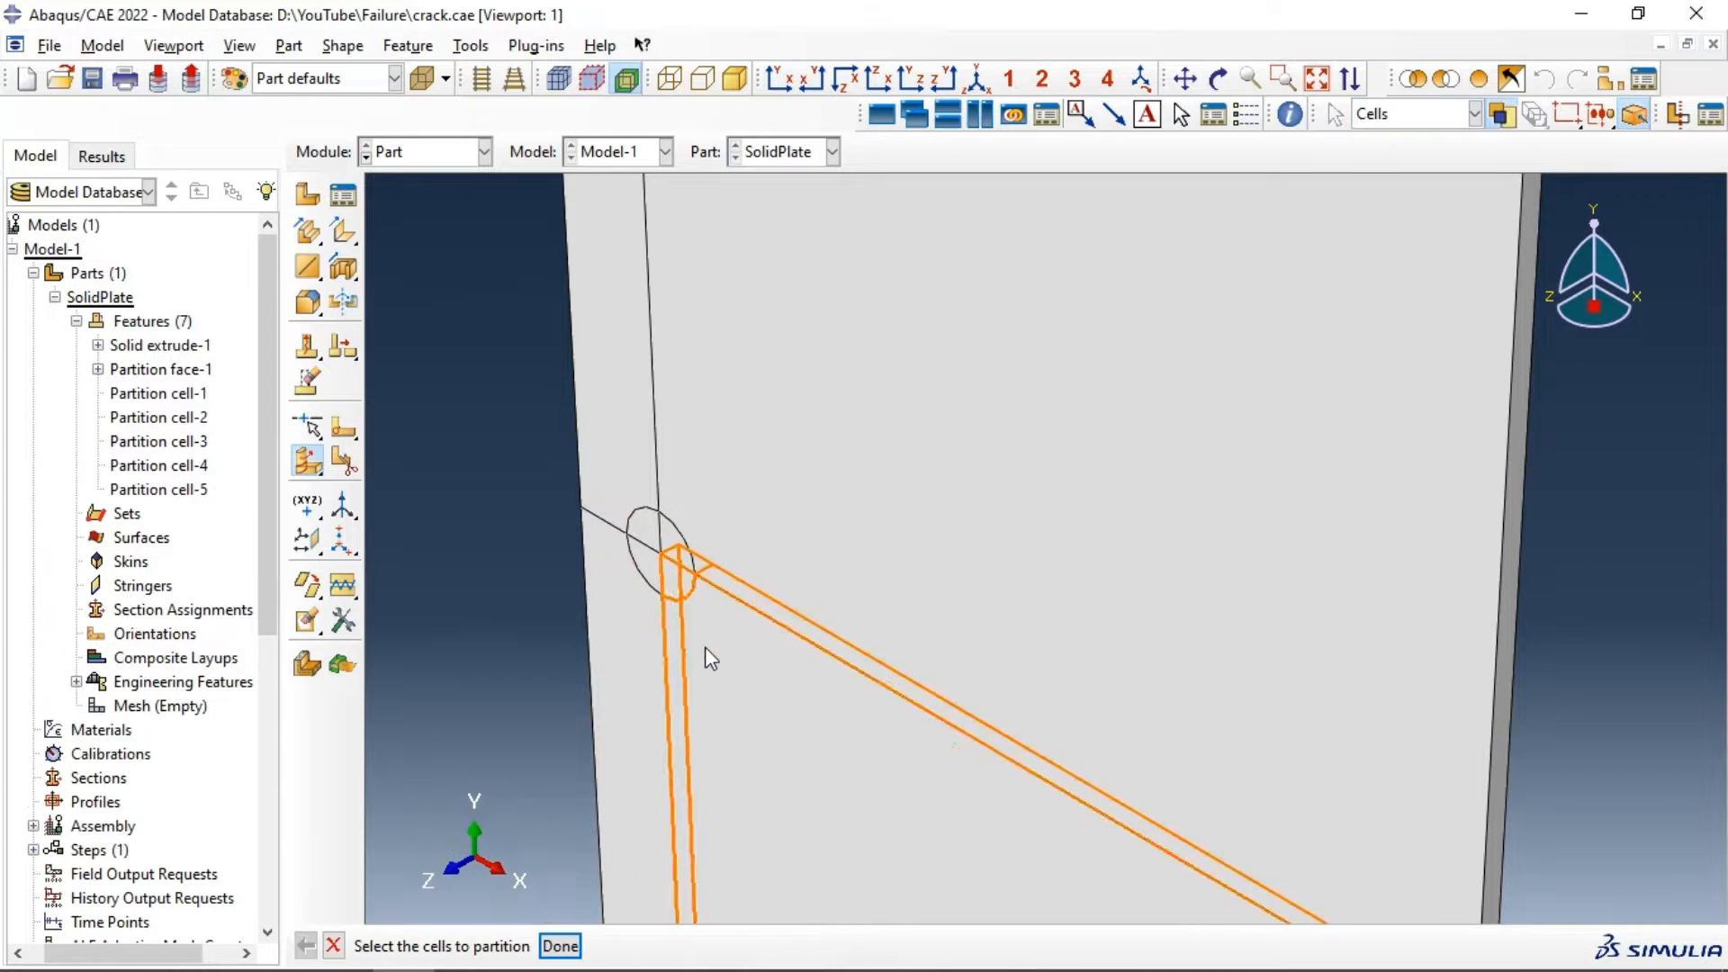
Step: Partition the wide lower cell by extruding the circle's lower-right arc along the thickness edge where the circle crosses the horizontal line
left_click(627, 588)
left_click(688, 602)
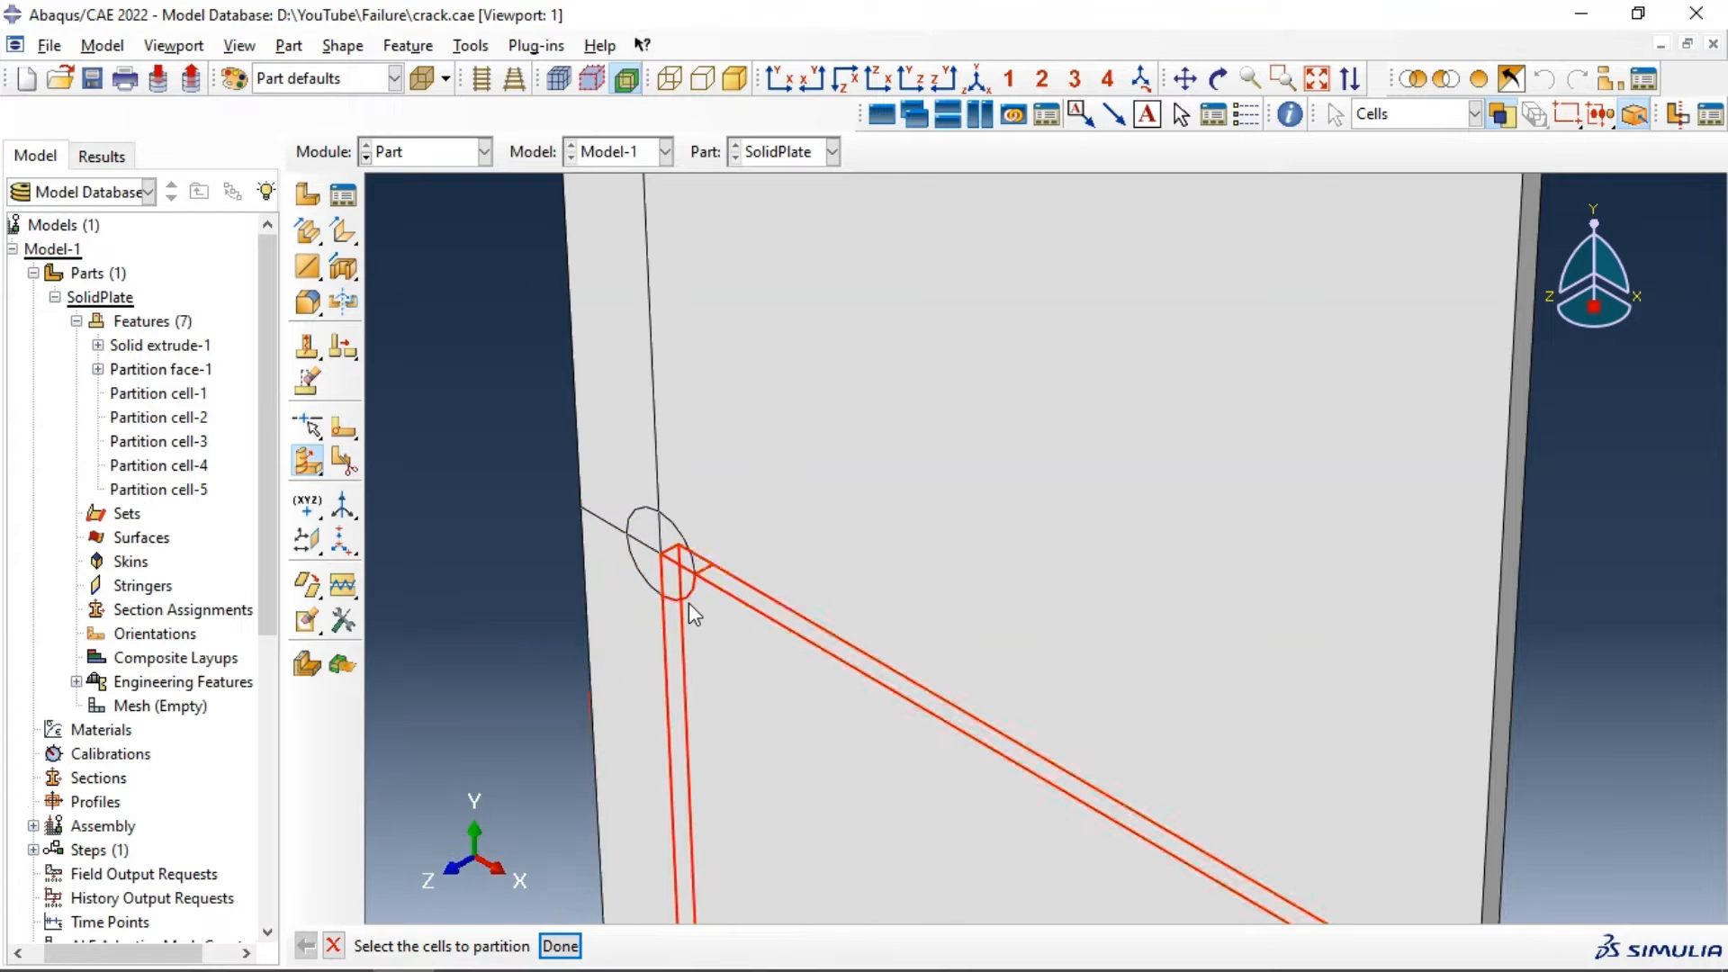
middle_click(693, 623)
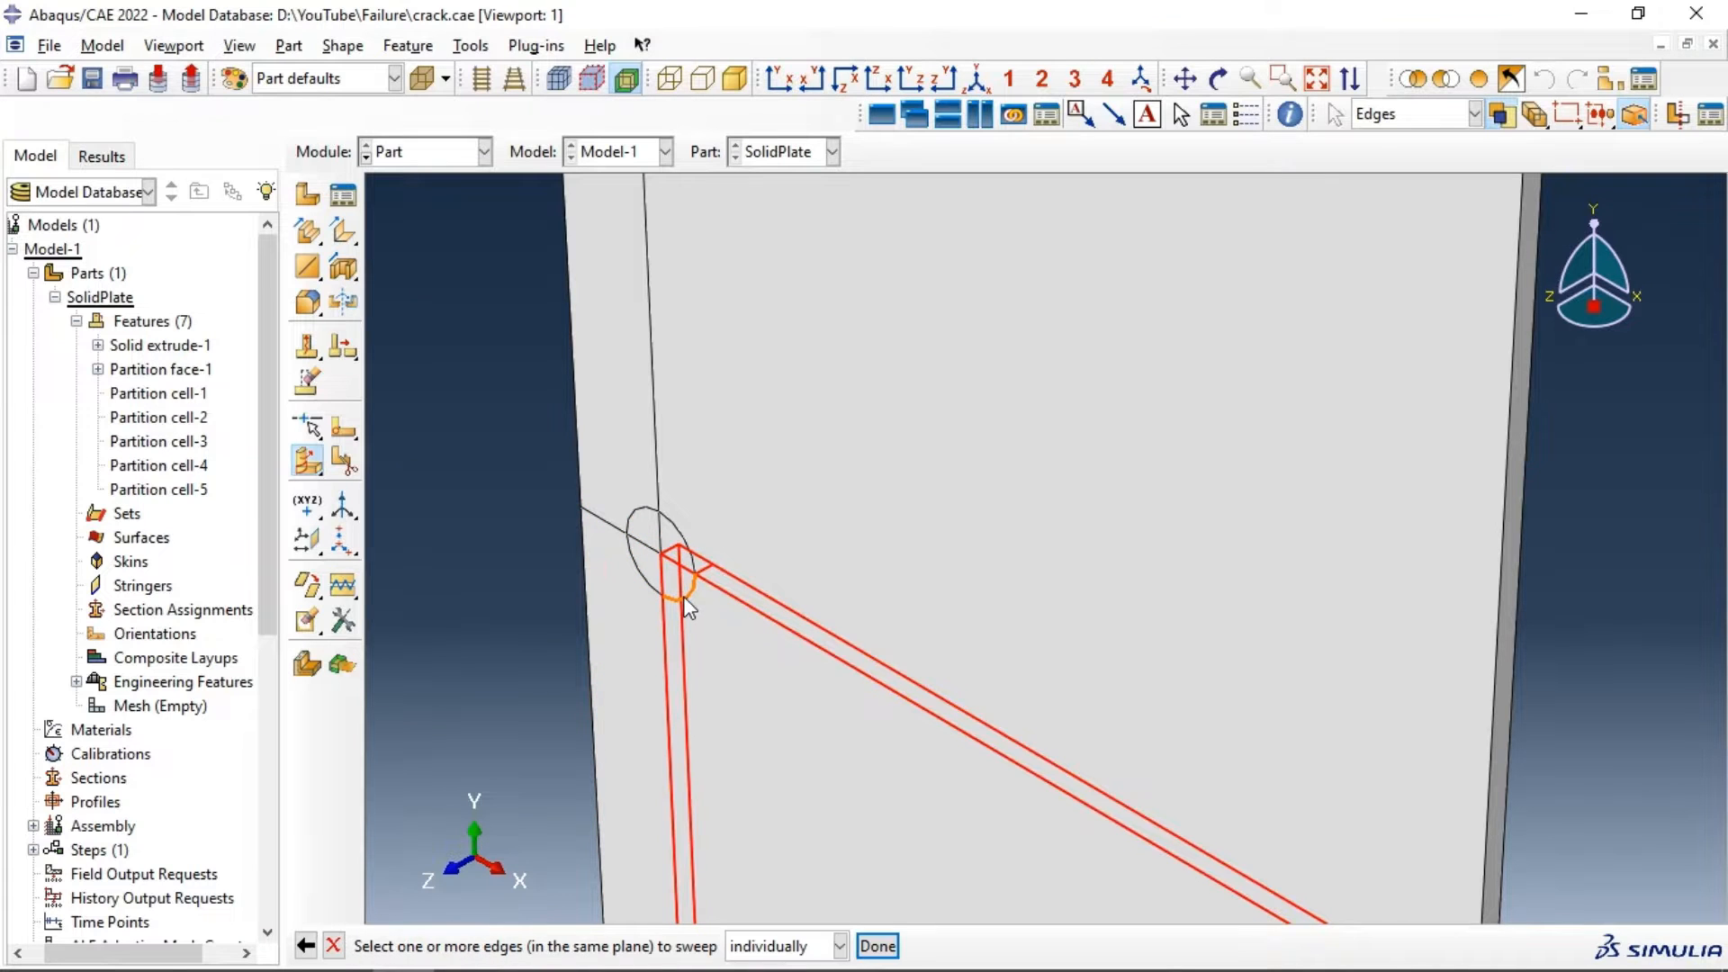
left_click(693, 587)
middle_click(703, 580)
middle_click(705, 572)
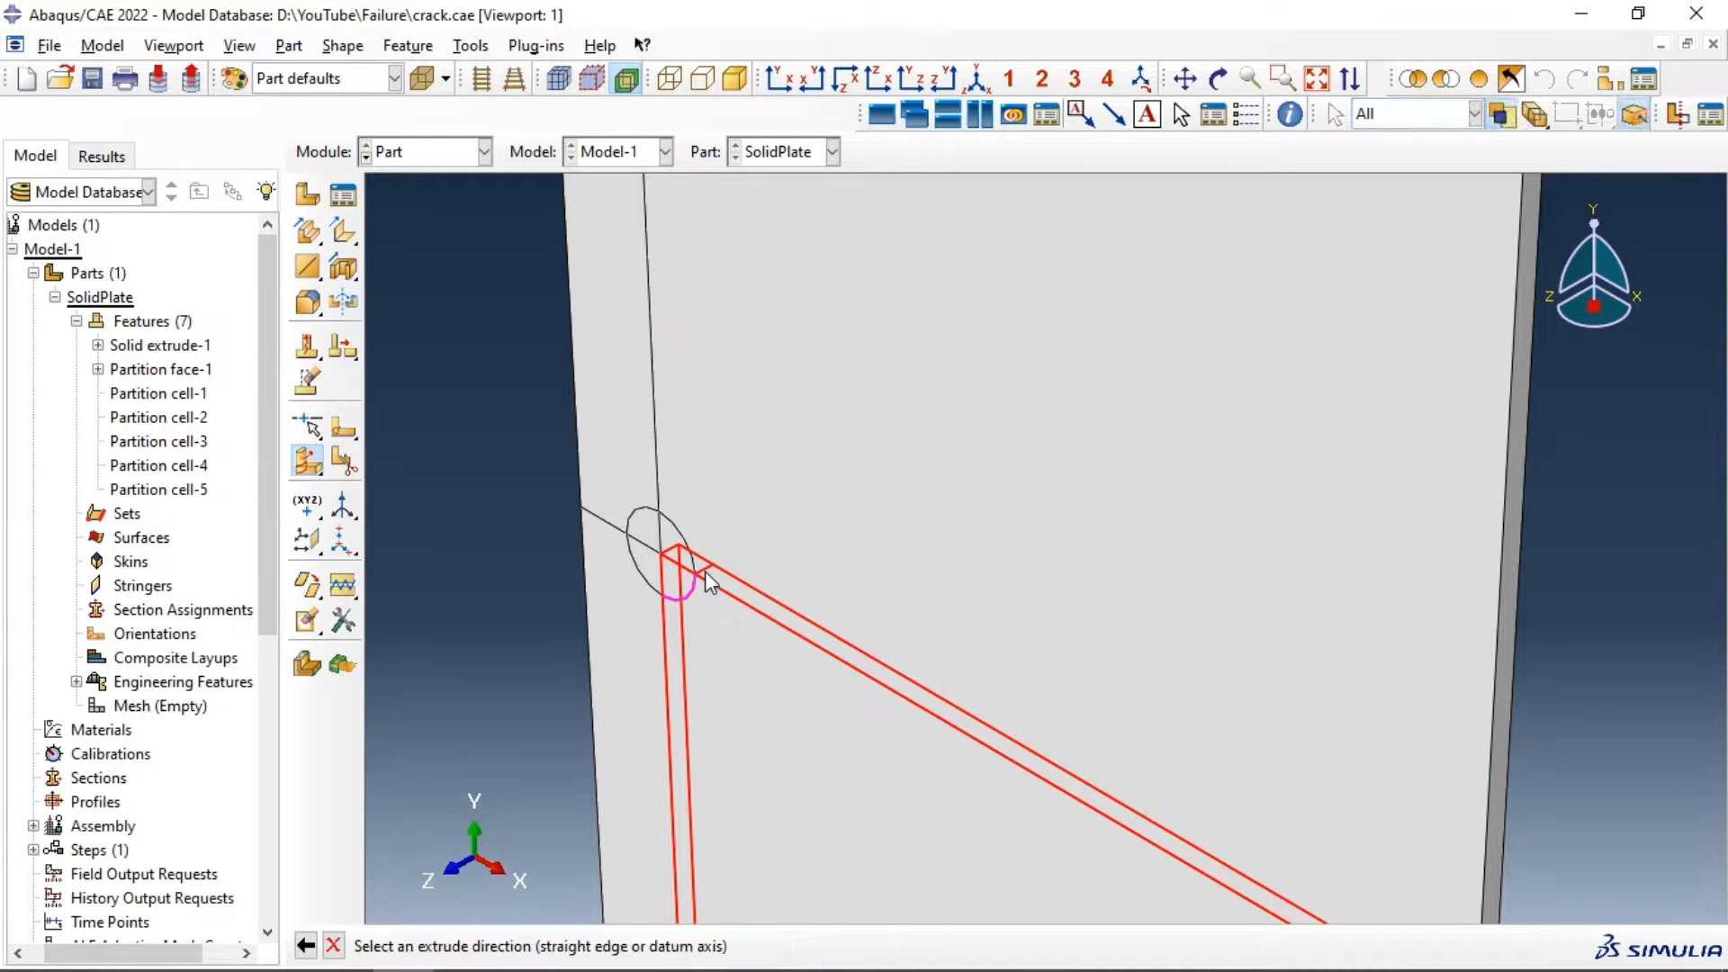
left_click(705, 571)
middle_click(700, 590)
middle_click(710, 622)
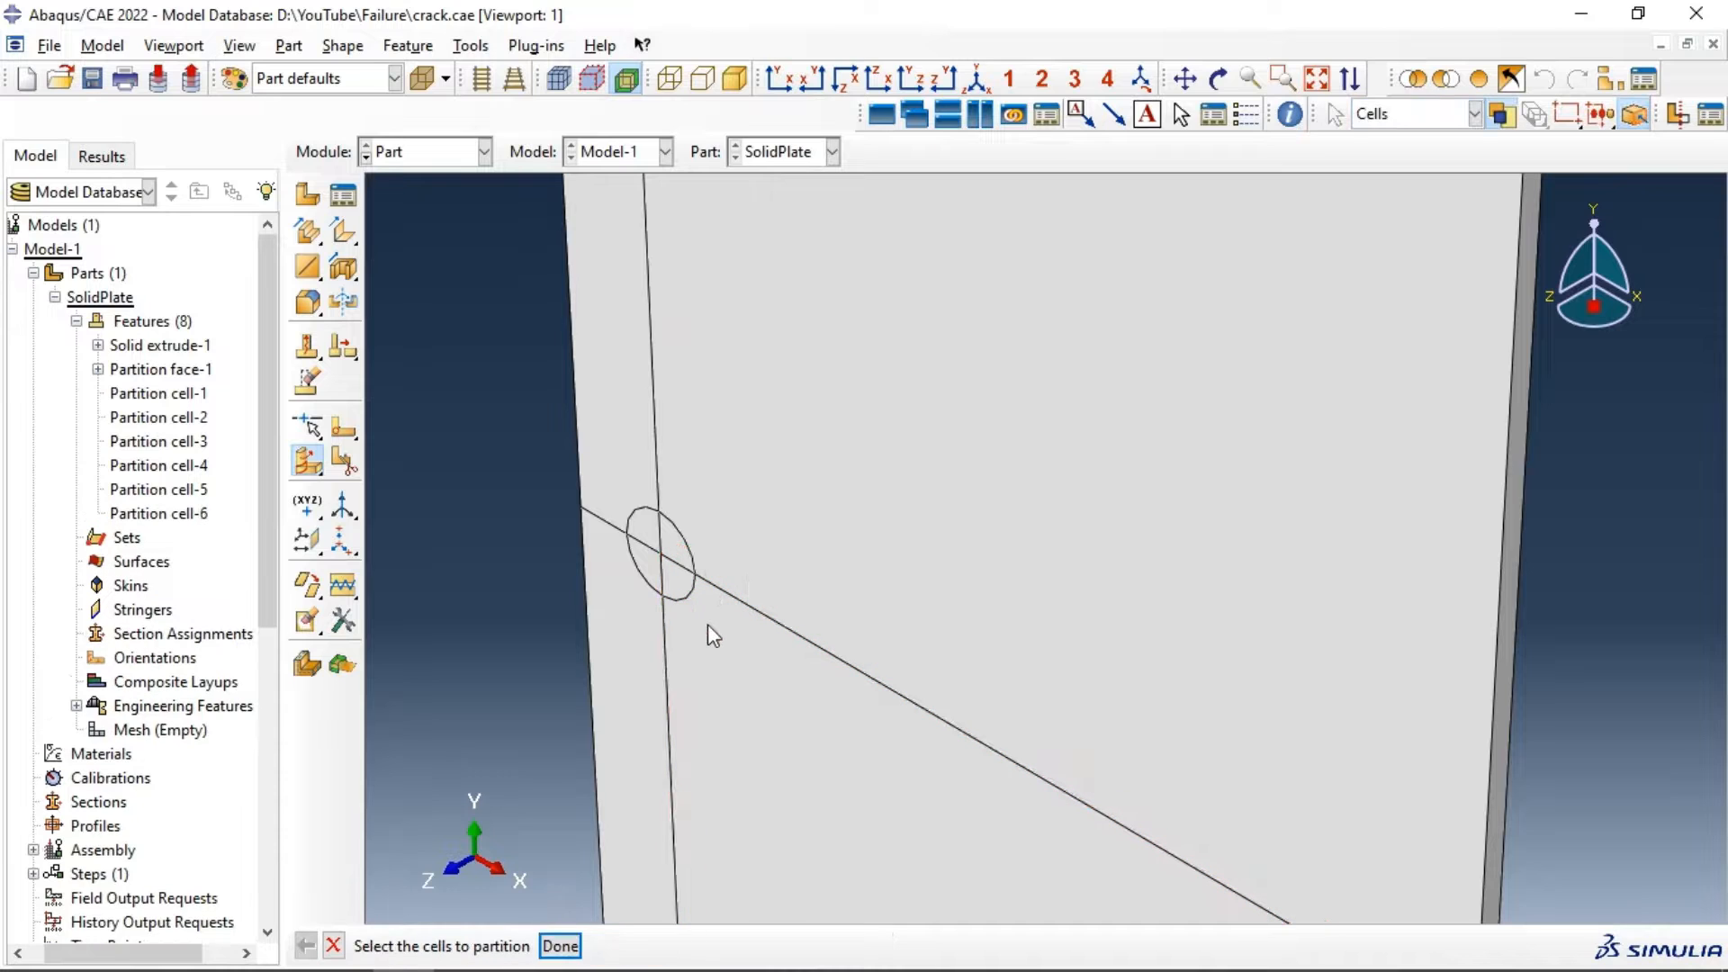
Step: Partition the narrow lower cell by extruding the circle's lower-left arc along the thickness edge at the crack tip, and finish cell partitioning
left_click(705, 617)
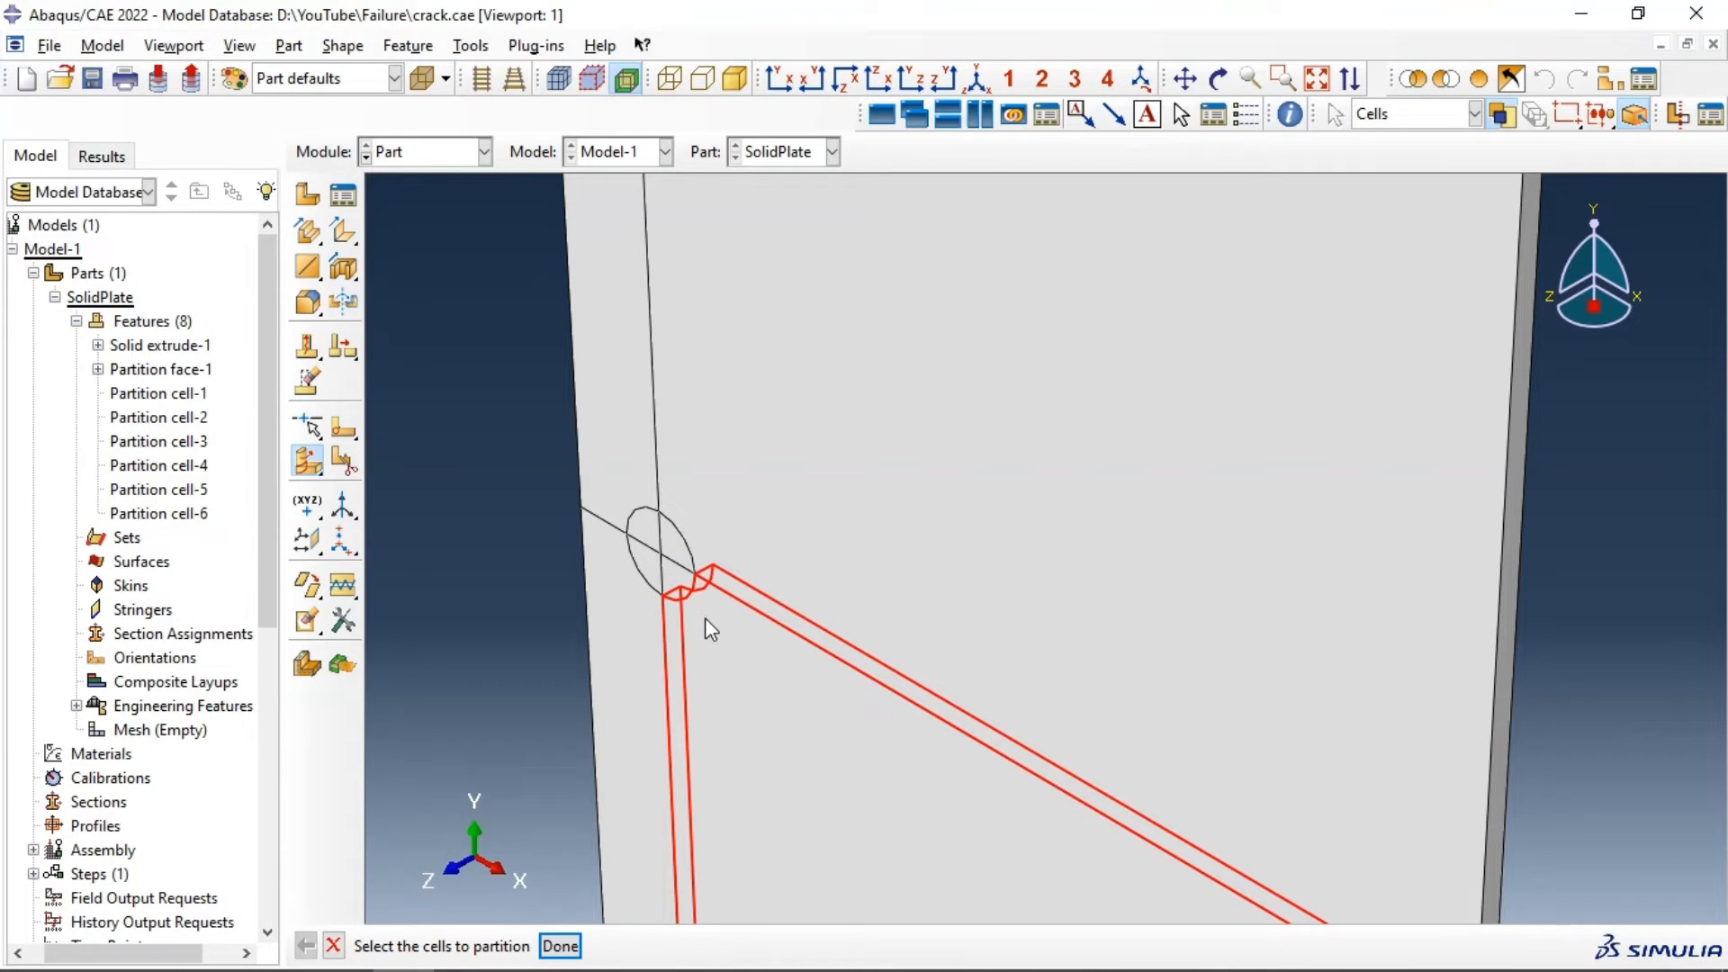
left_click(601, 617)
scroll(614, 548, "down", 4)
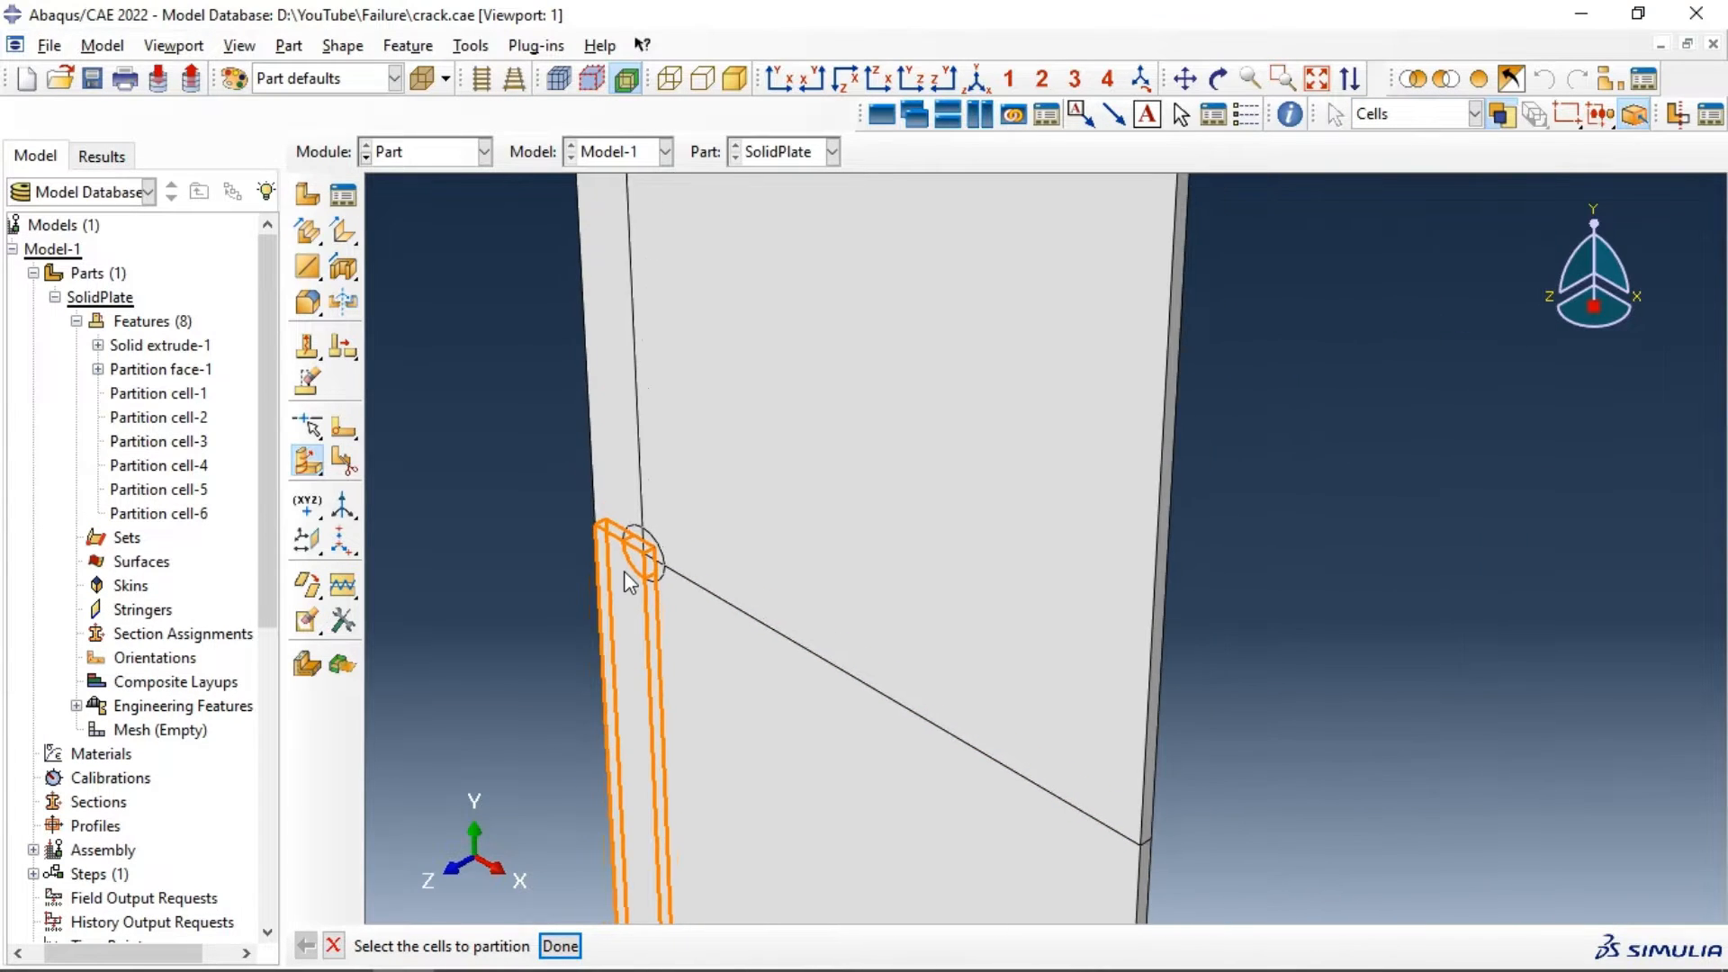
middle_click(628, 576)
left_click(628, 563)
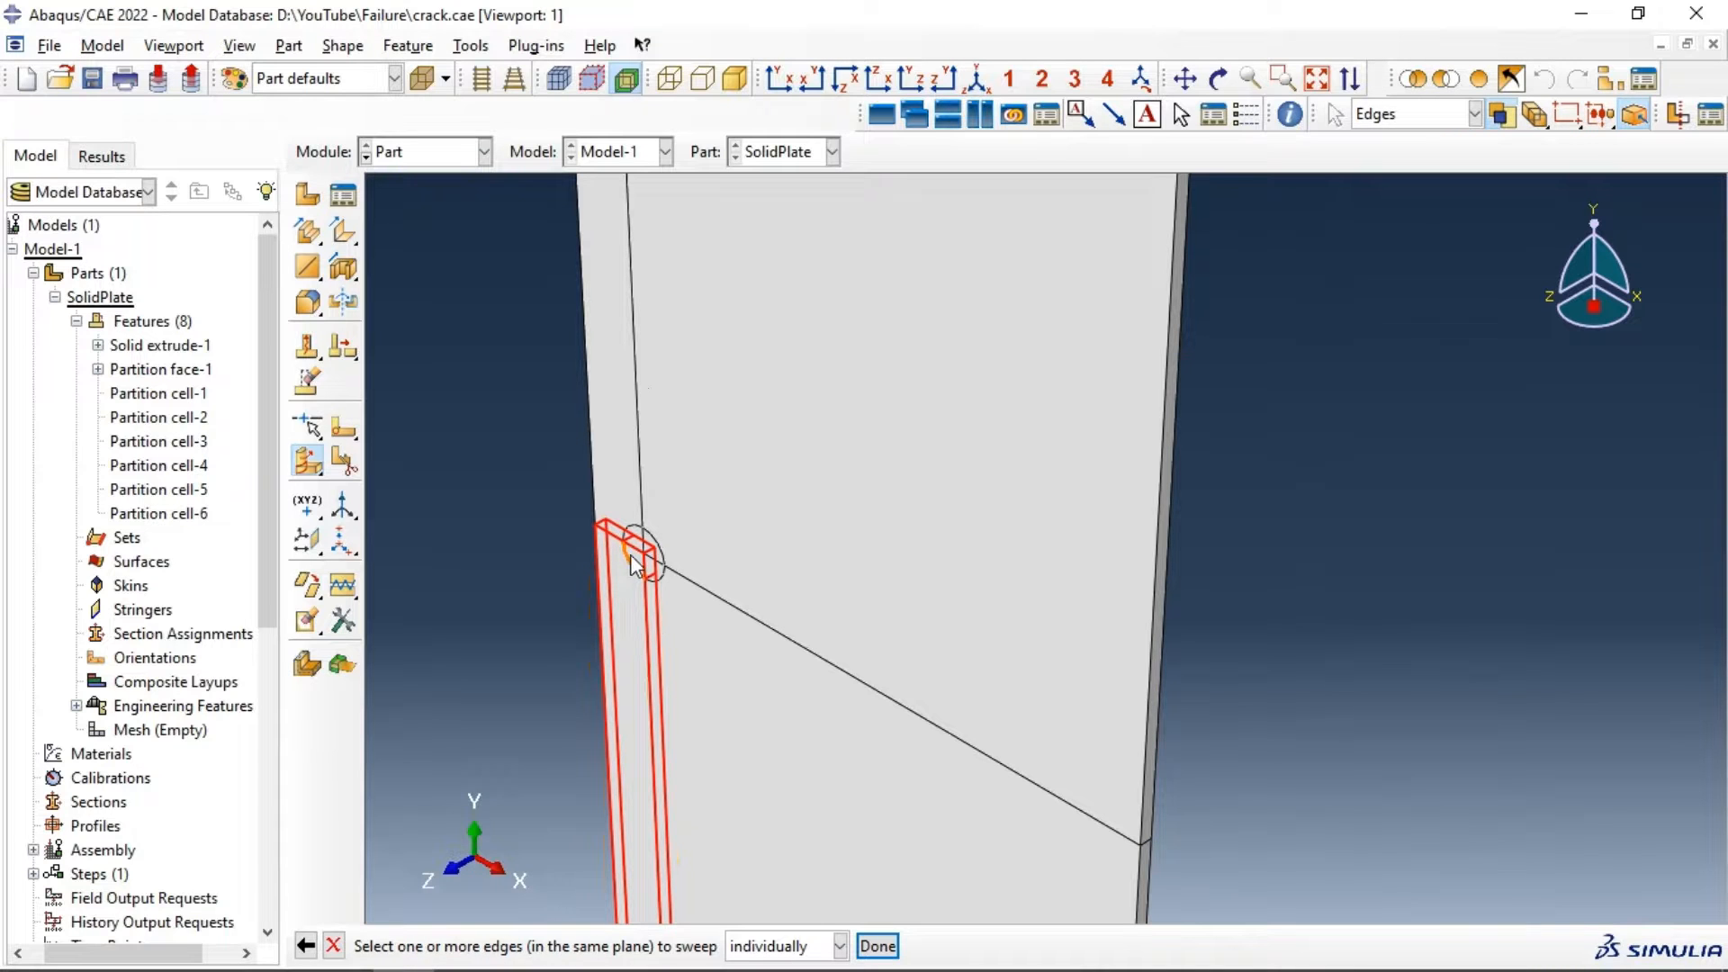
middle_click(643, 563)
scroll(677, 561, "up", 2)
middle_click(648, 554)
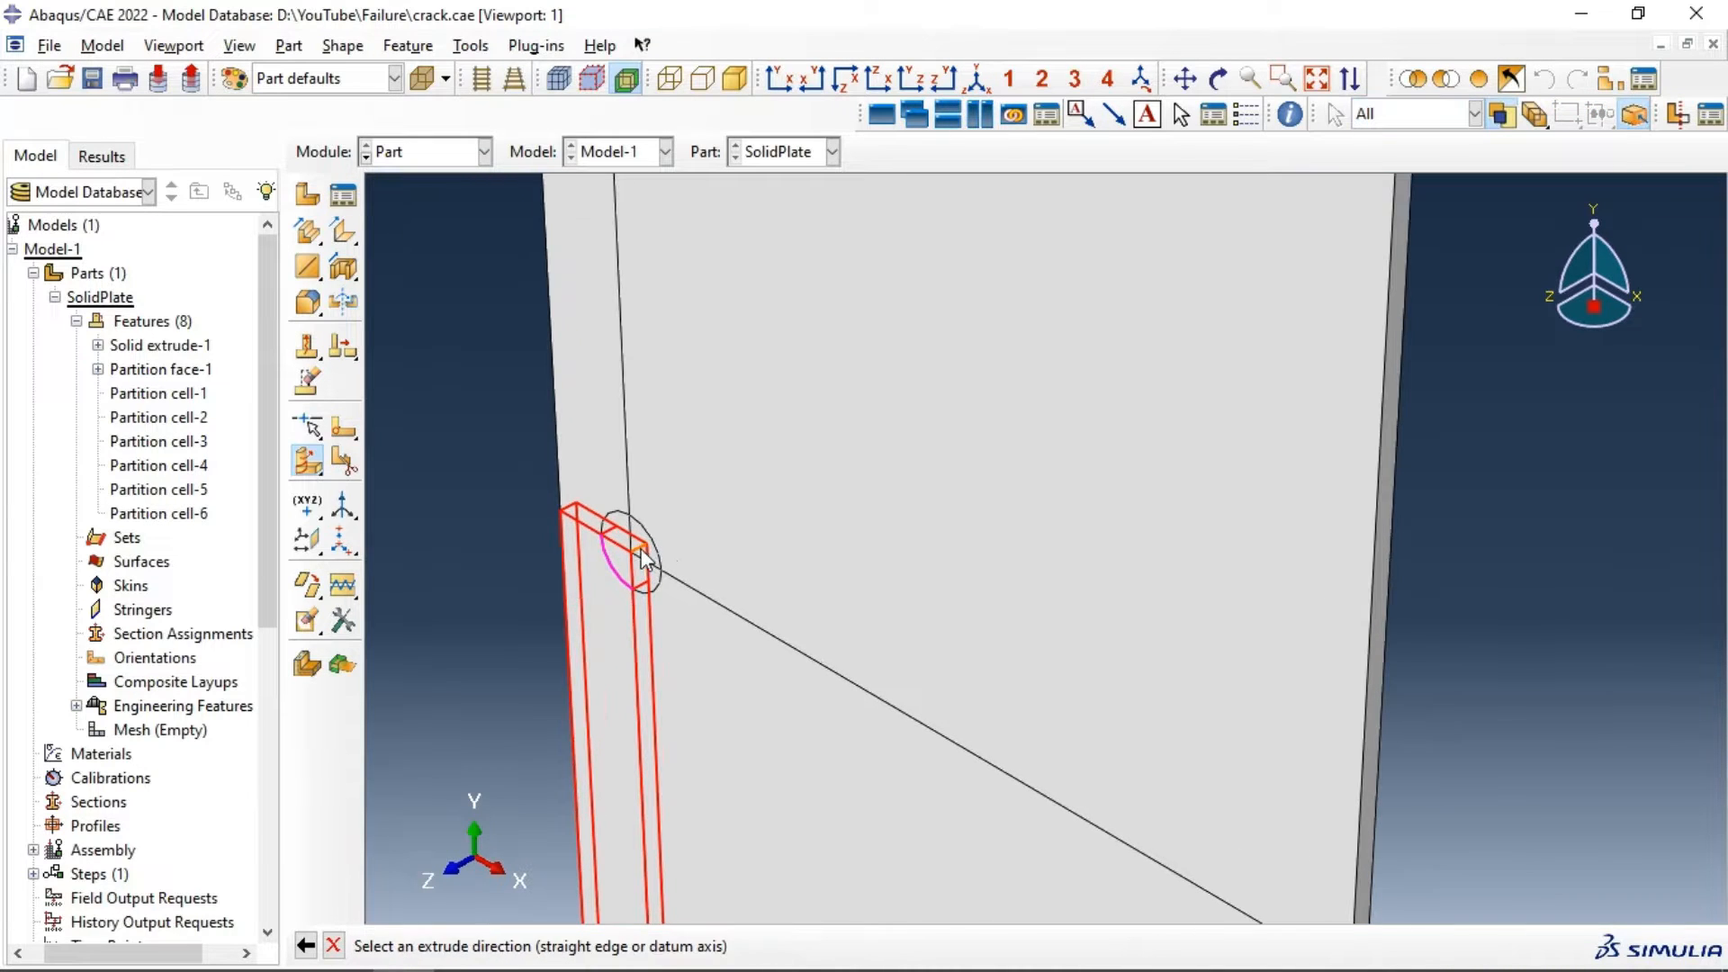
left_click(644, 561)
middle_click(664, 747)
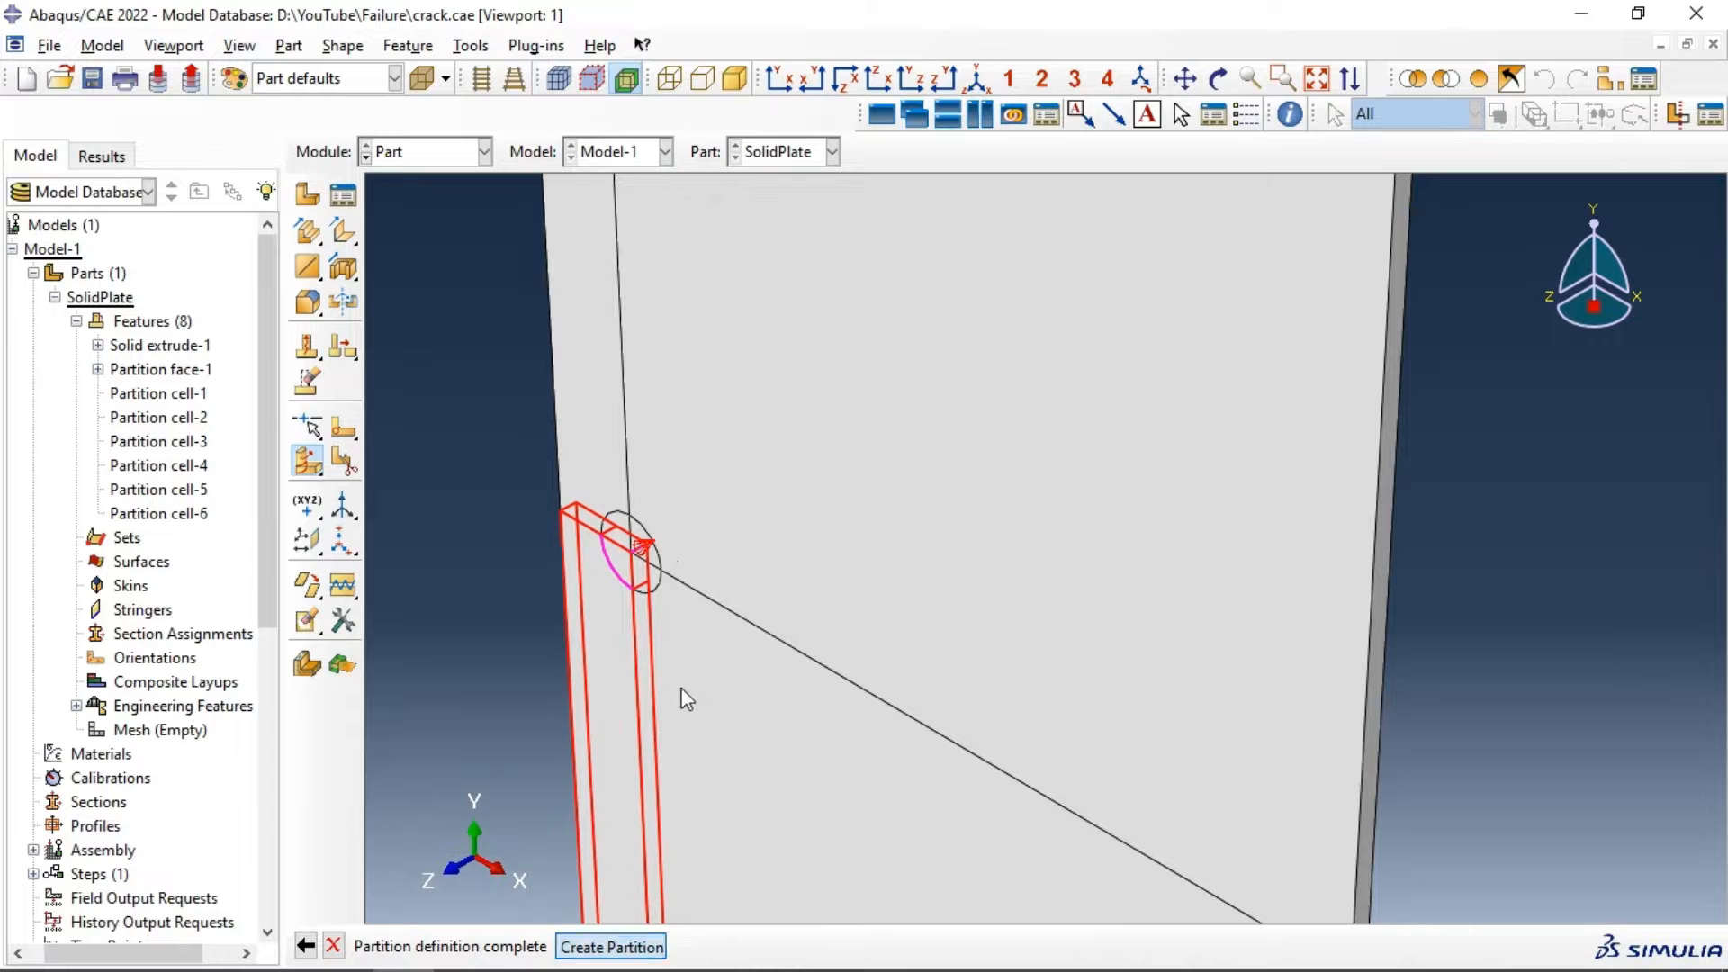
middle_click(679, 694)
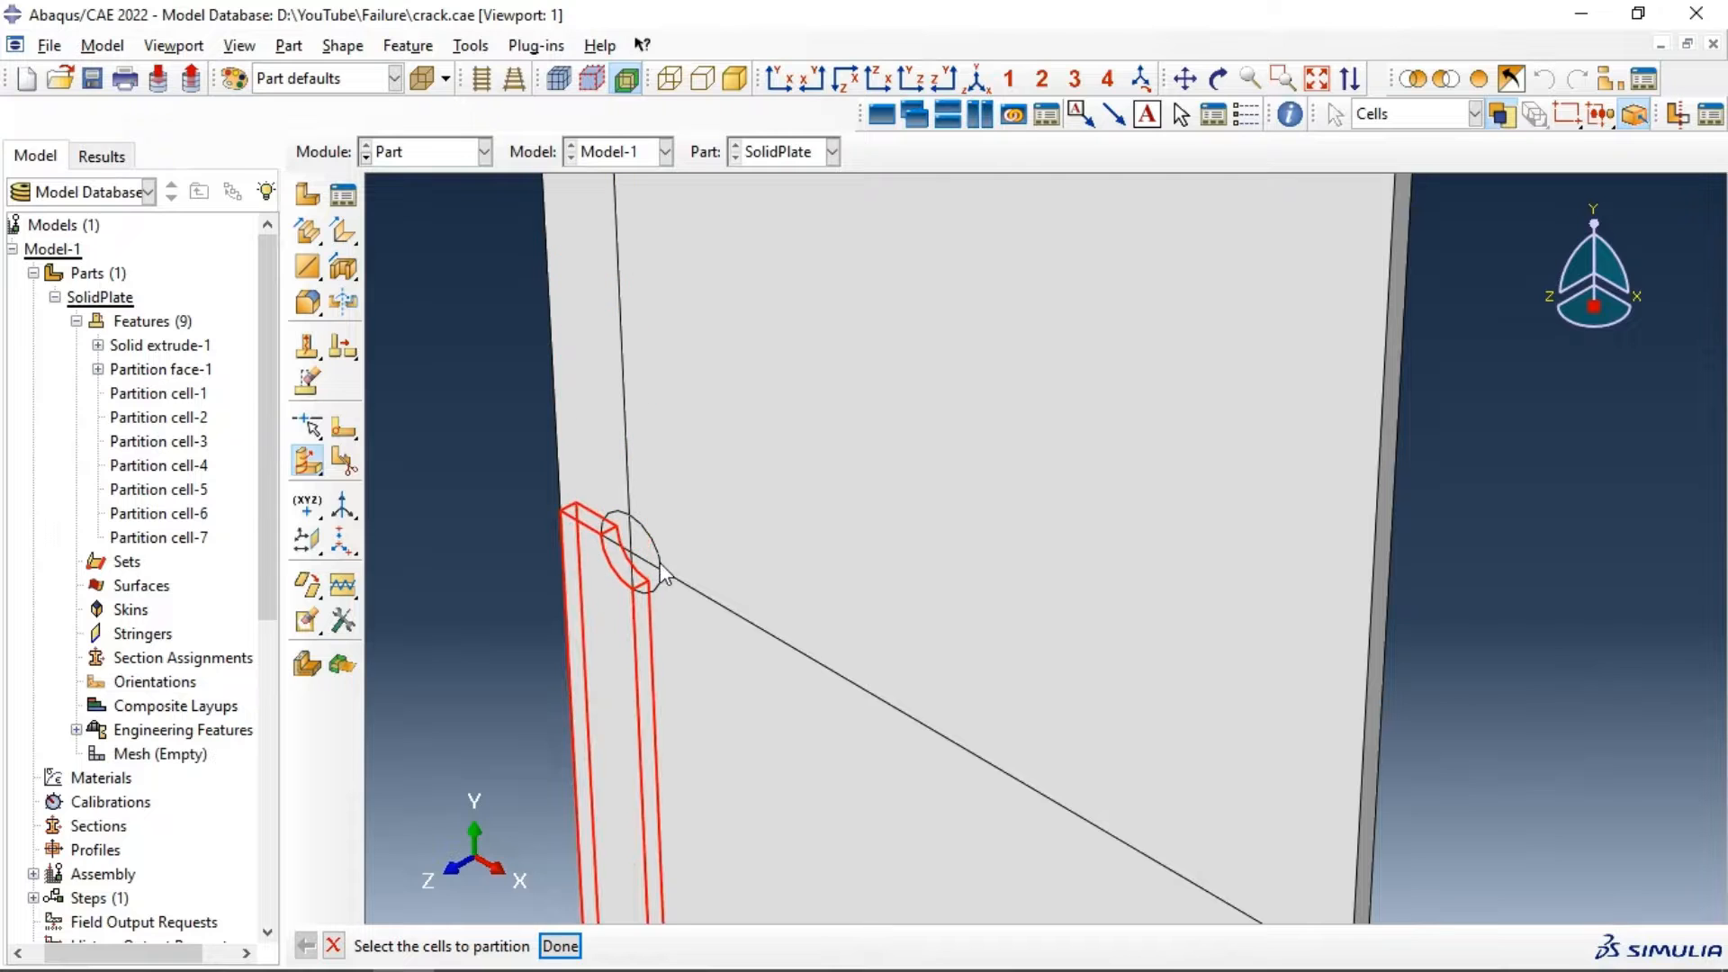
scroll(784, 498, "down", 3)
left_click(1185, 80)
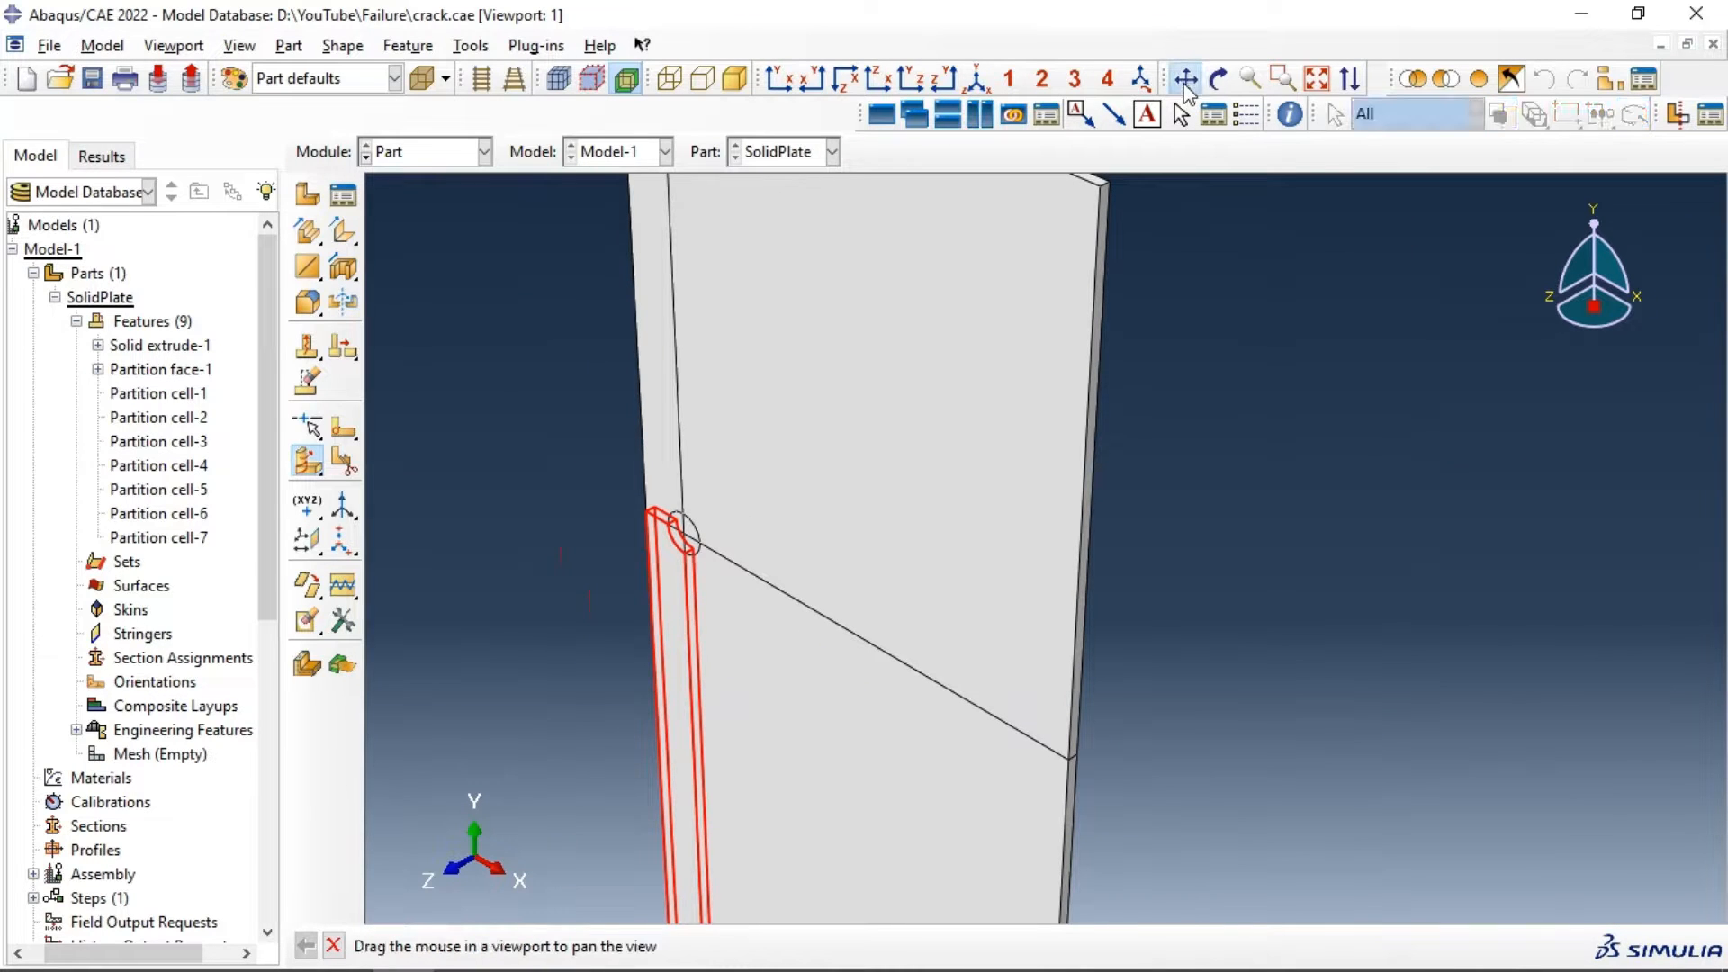
left_click(1316, 78)
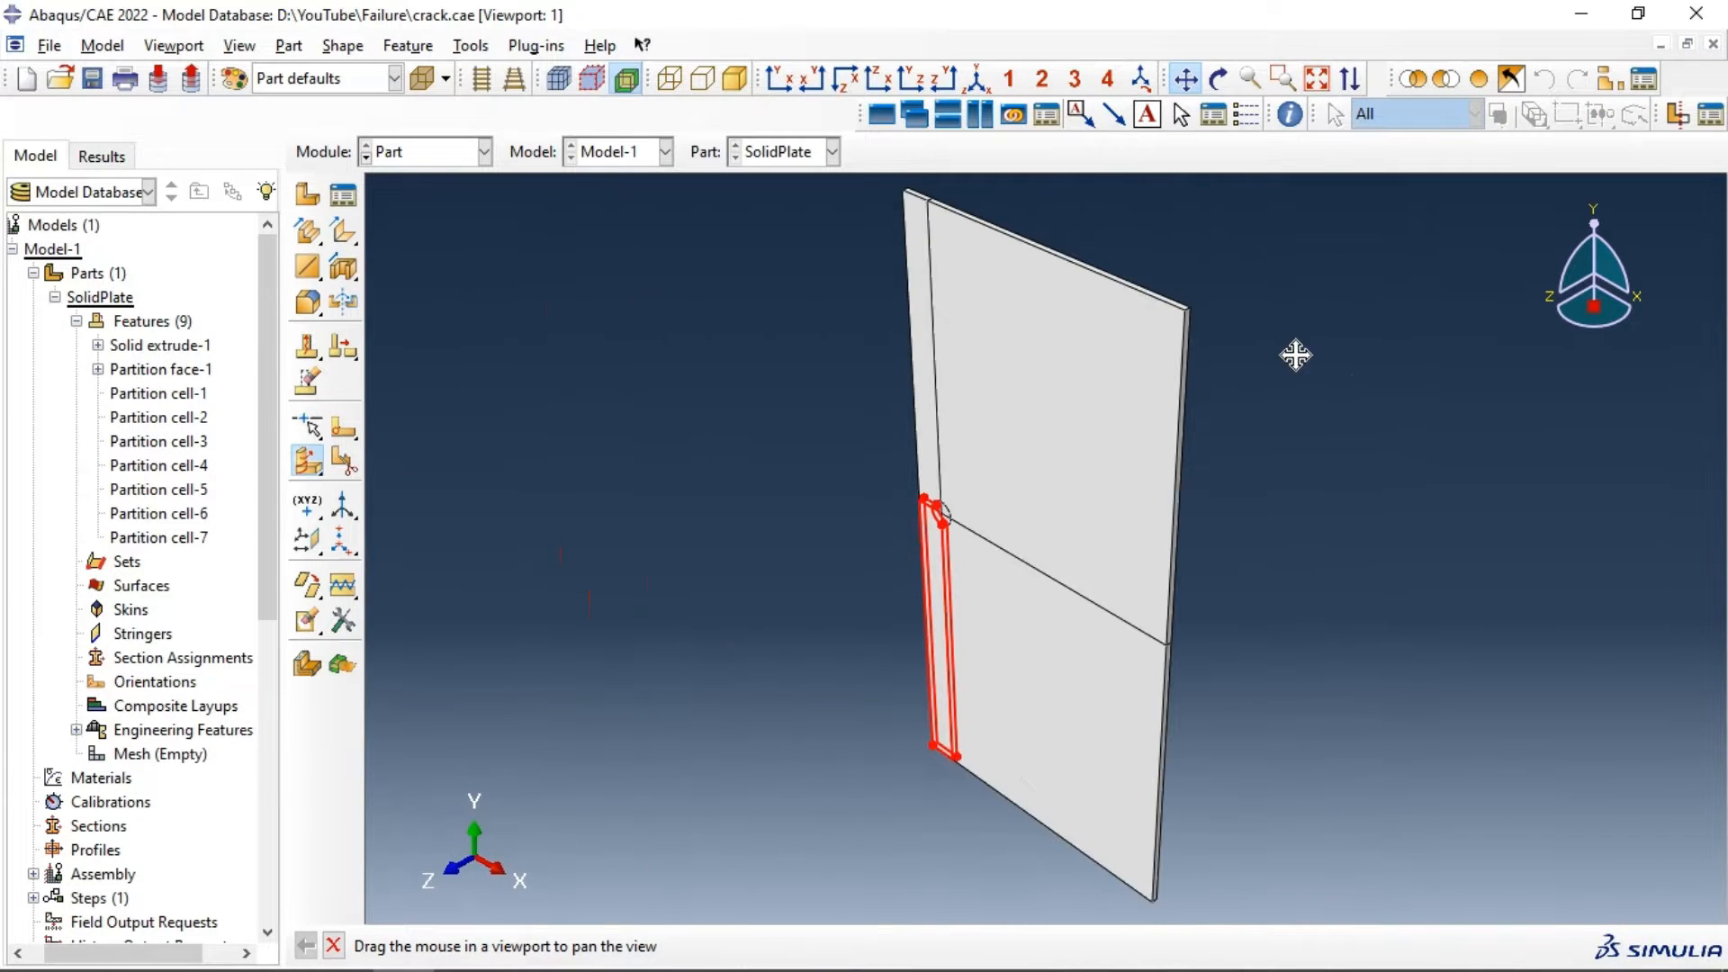
left_click(1186, 81)
left_click(1186, 81)
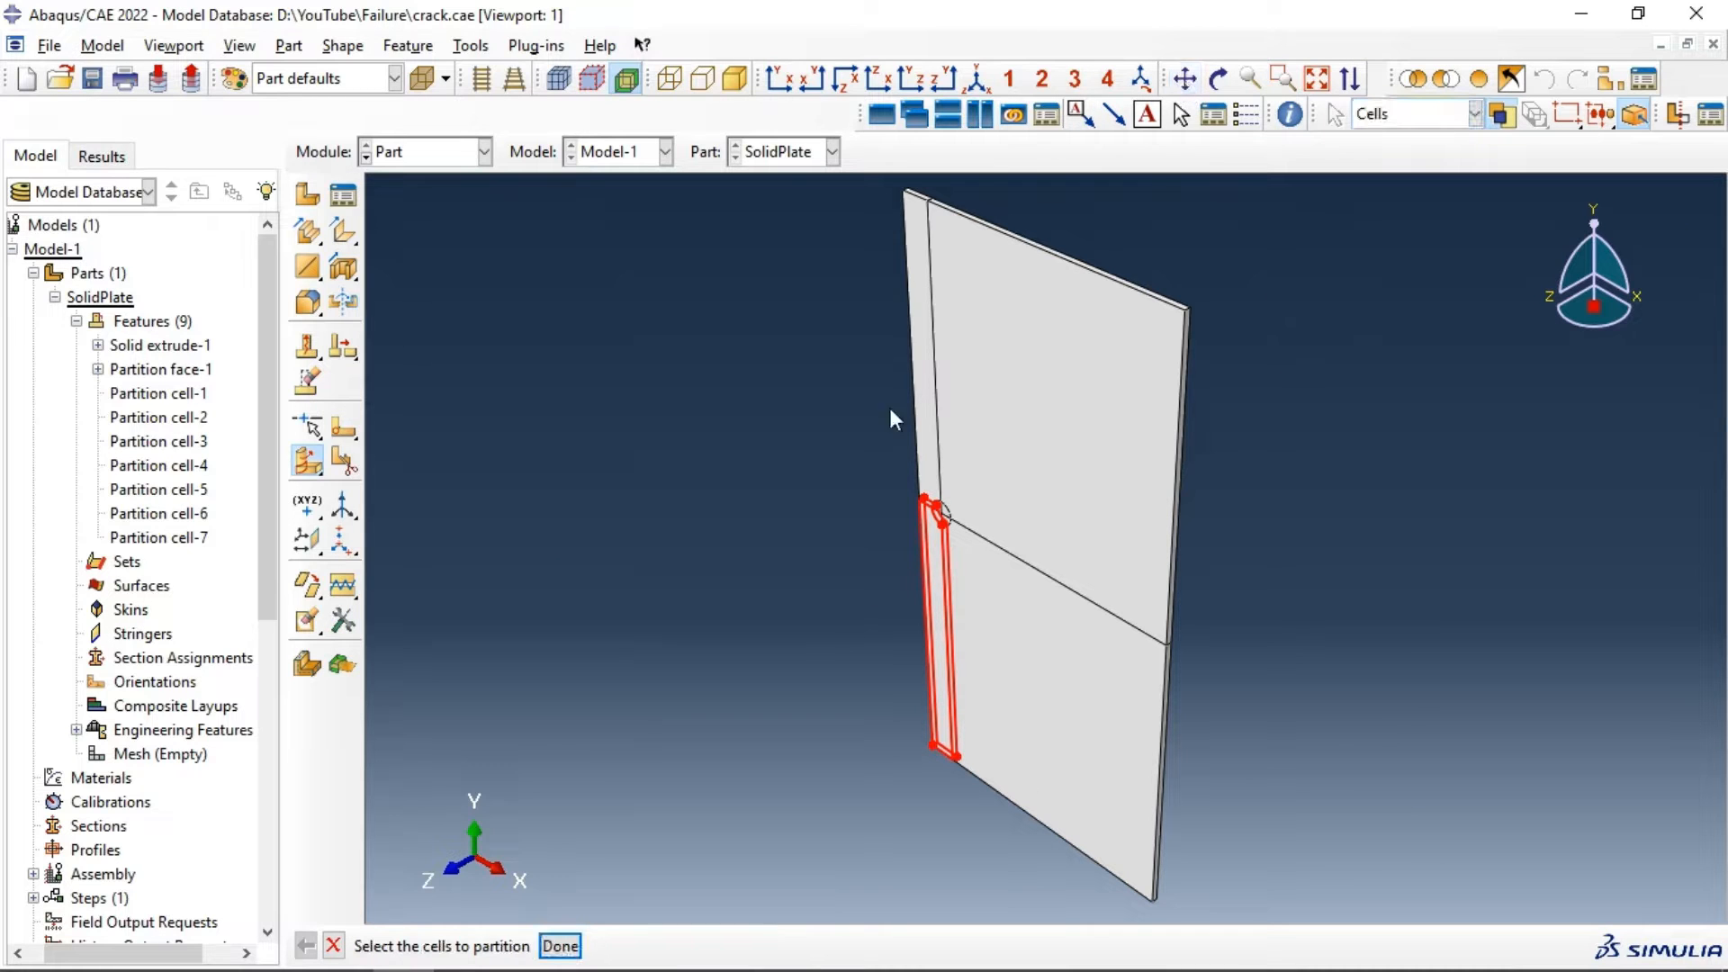
left_click(560, 946)
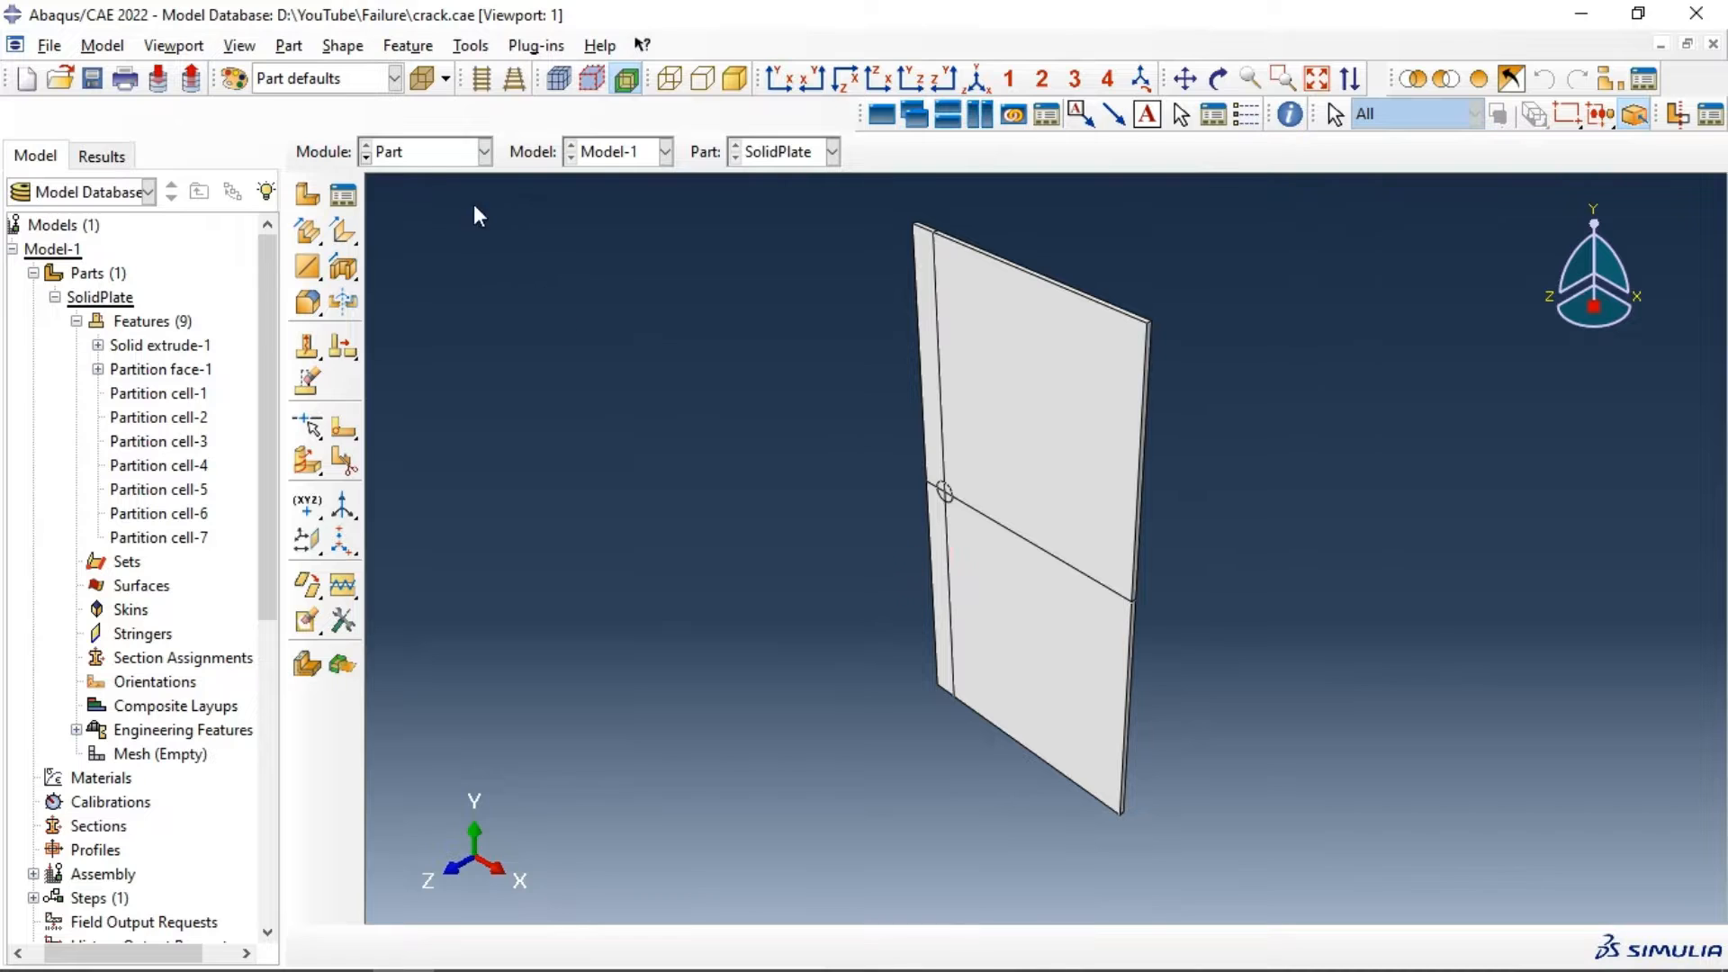
Step: In the Property module, start a new material named Material-Steel
left_click(429, 153)
left_click(441, 201)
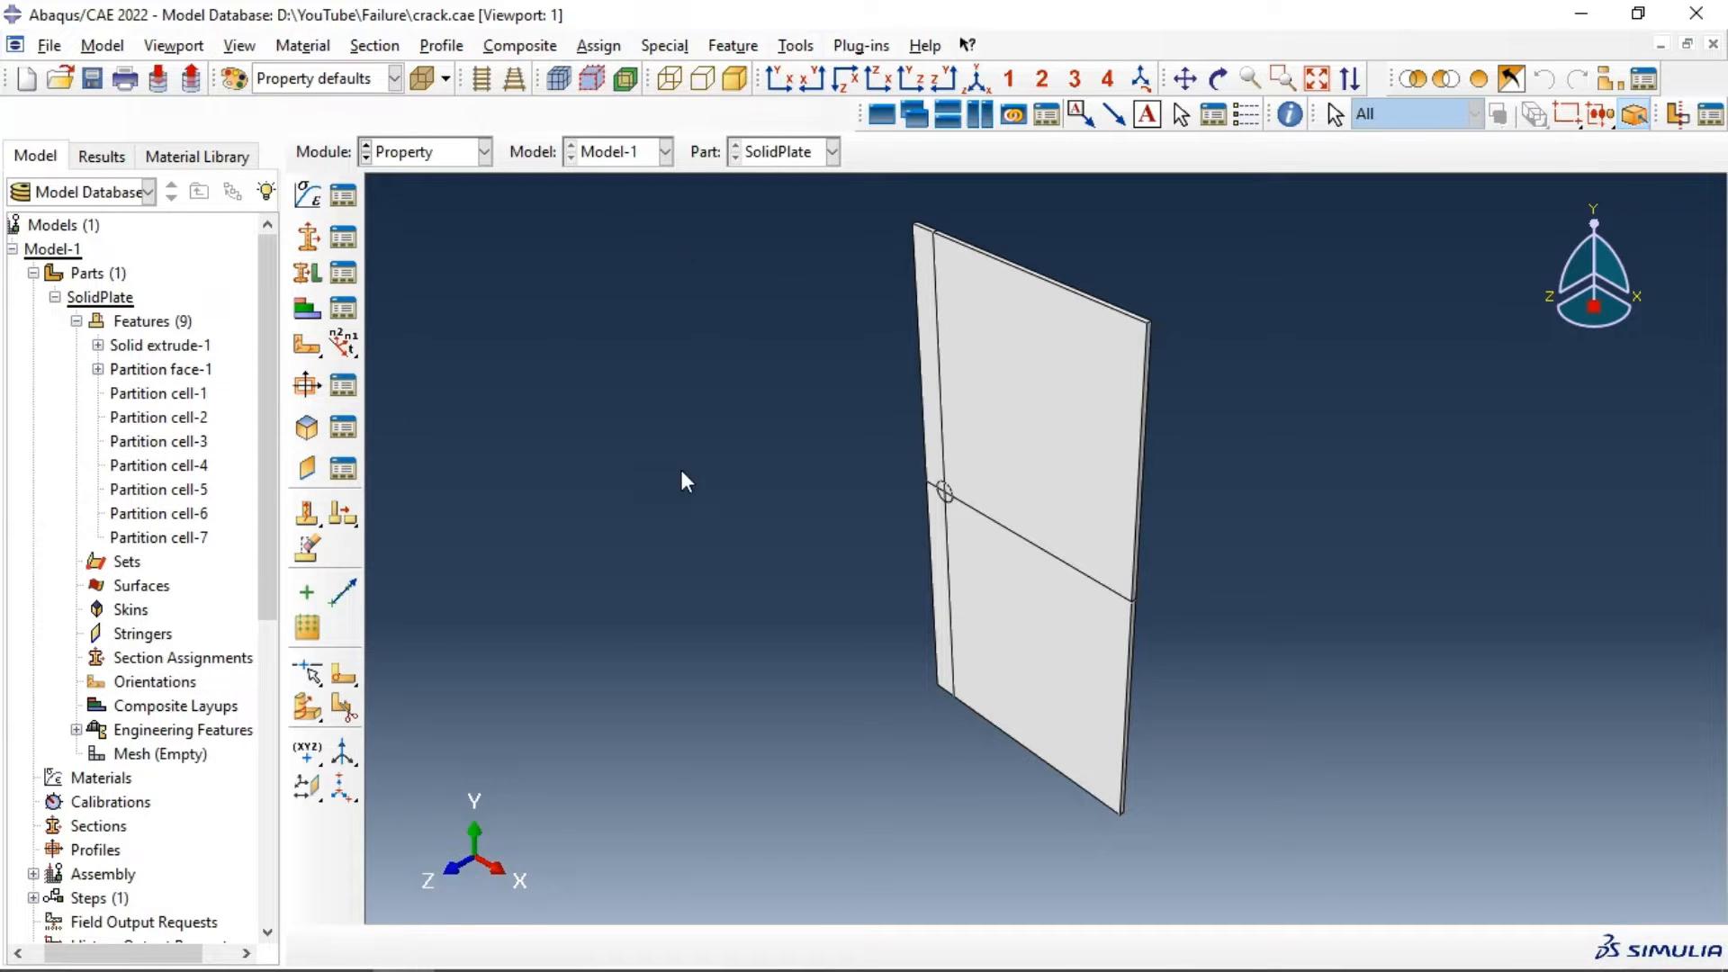
left_click(307, 194)
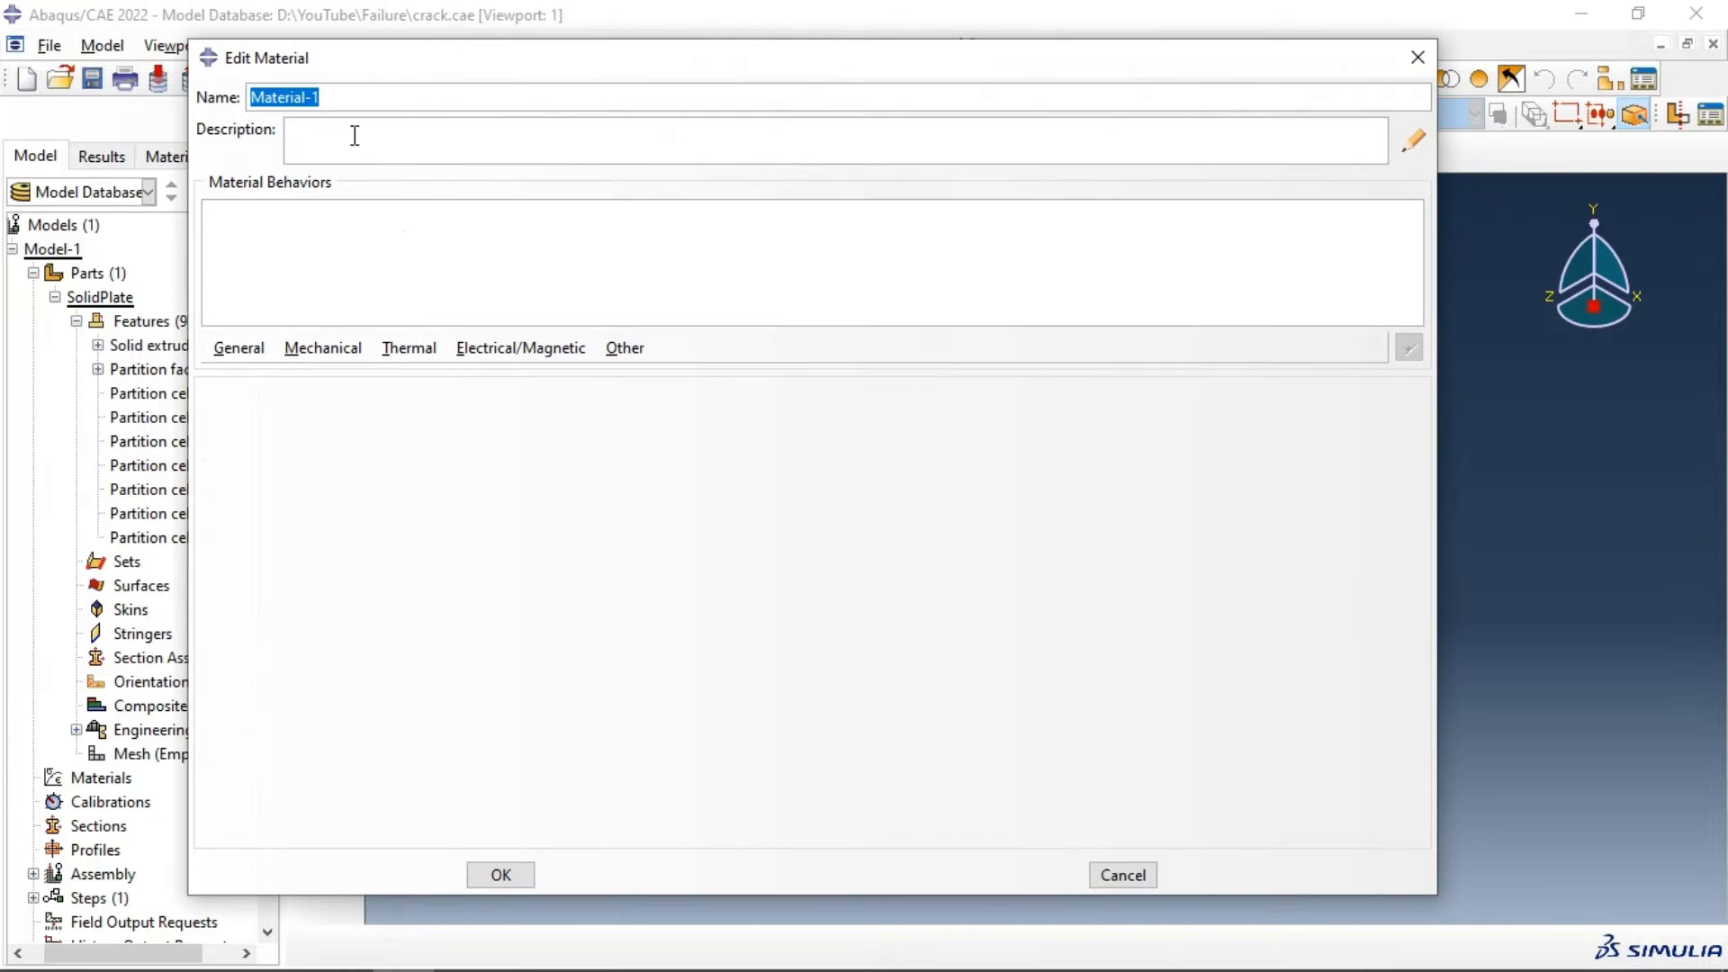
left_click_drag(347, 98, 321, 99)
type("S")
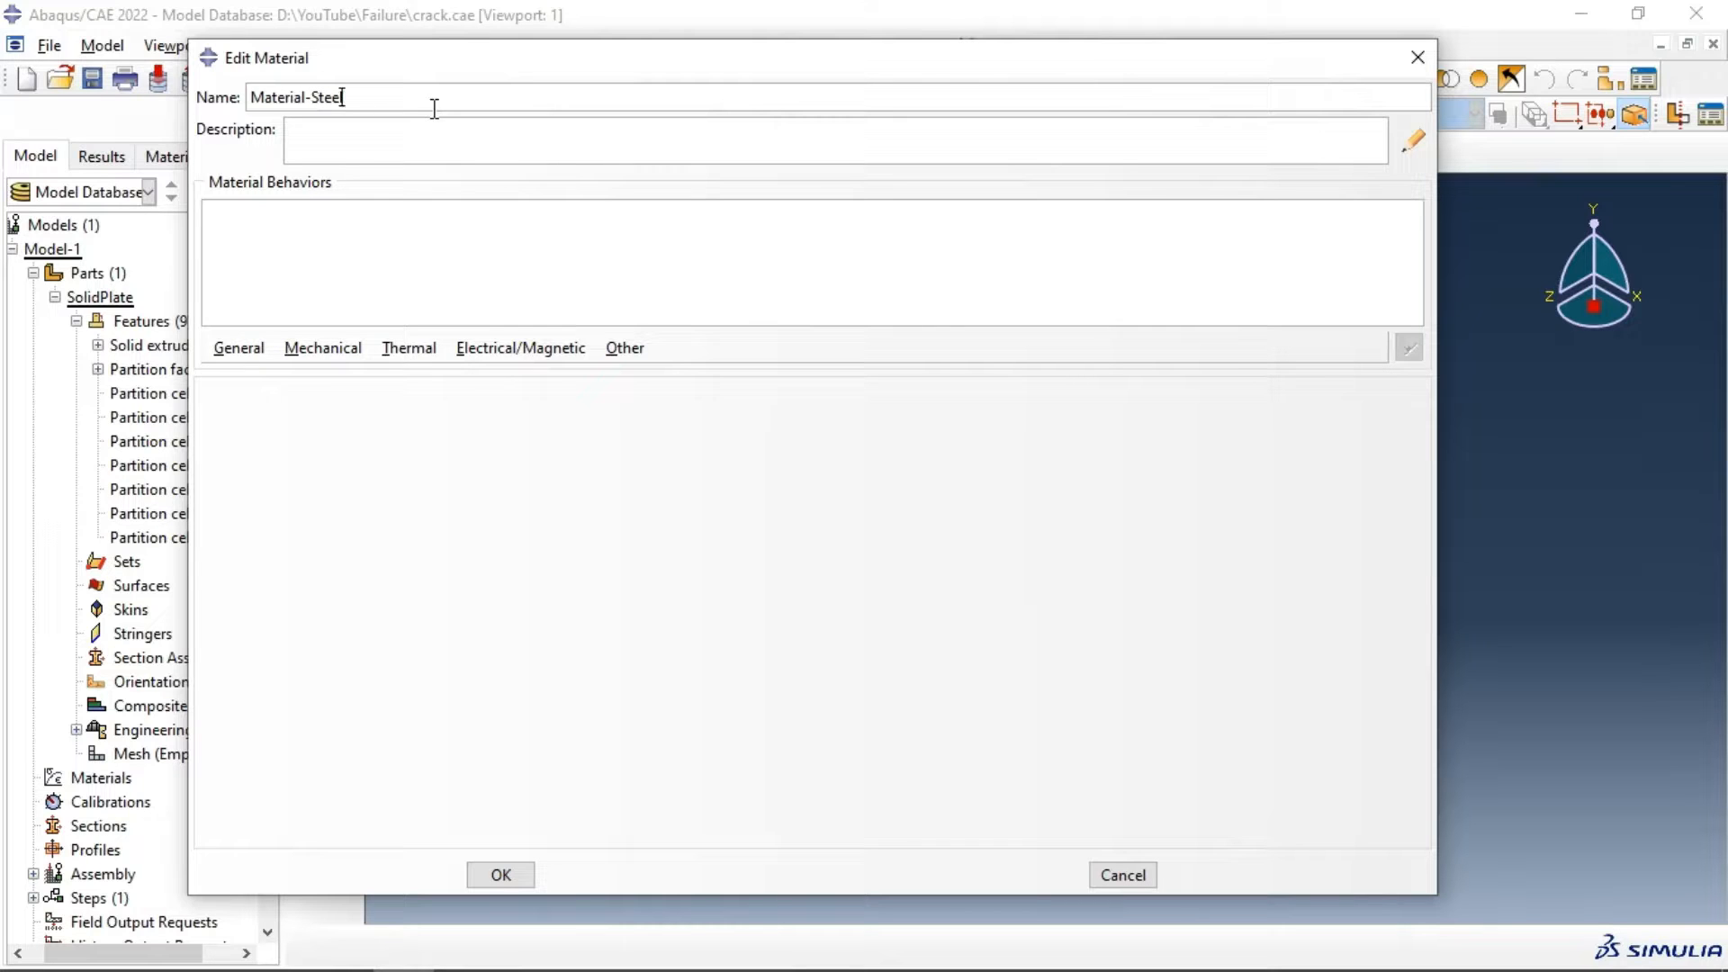
type("teel")
Step: Give Material-Steel isotropic elastic behavior with a Young's modulus of 210000 and a Poisson's ratio of 0.3
left_click(325, 350)
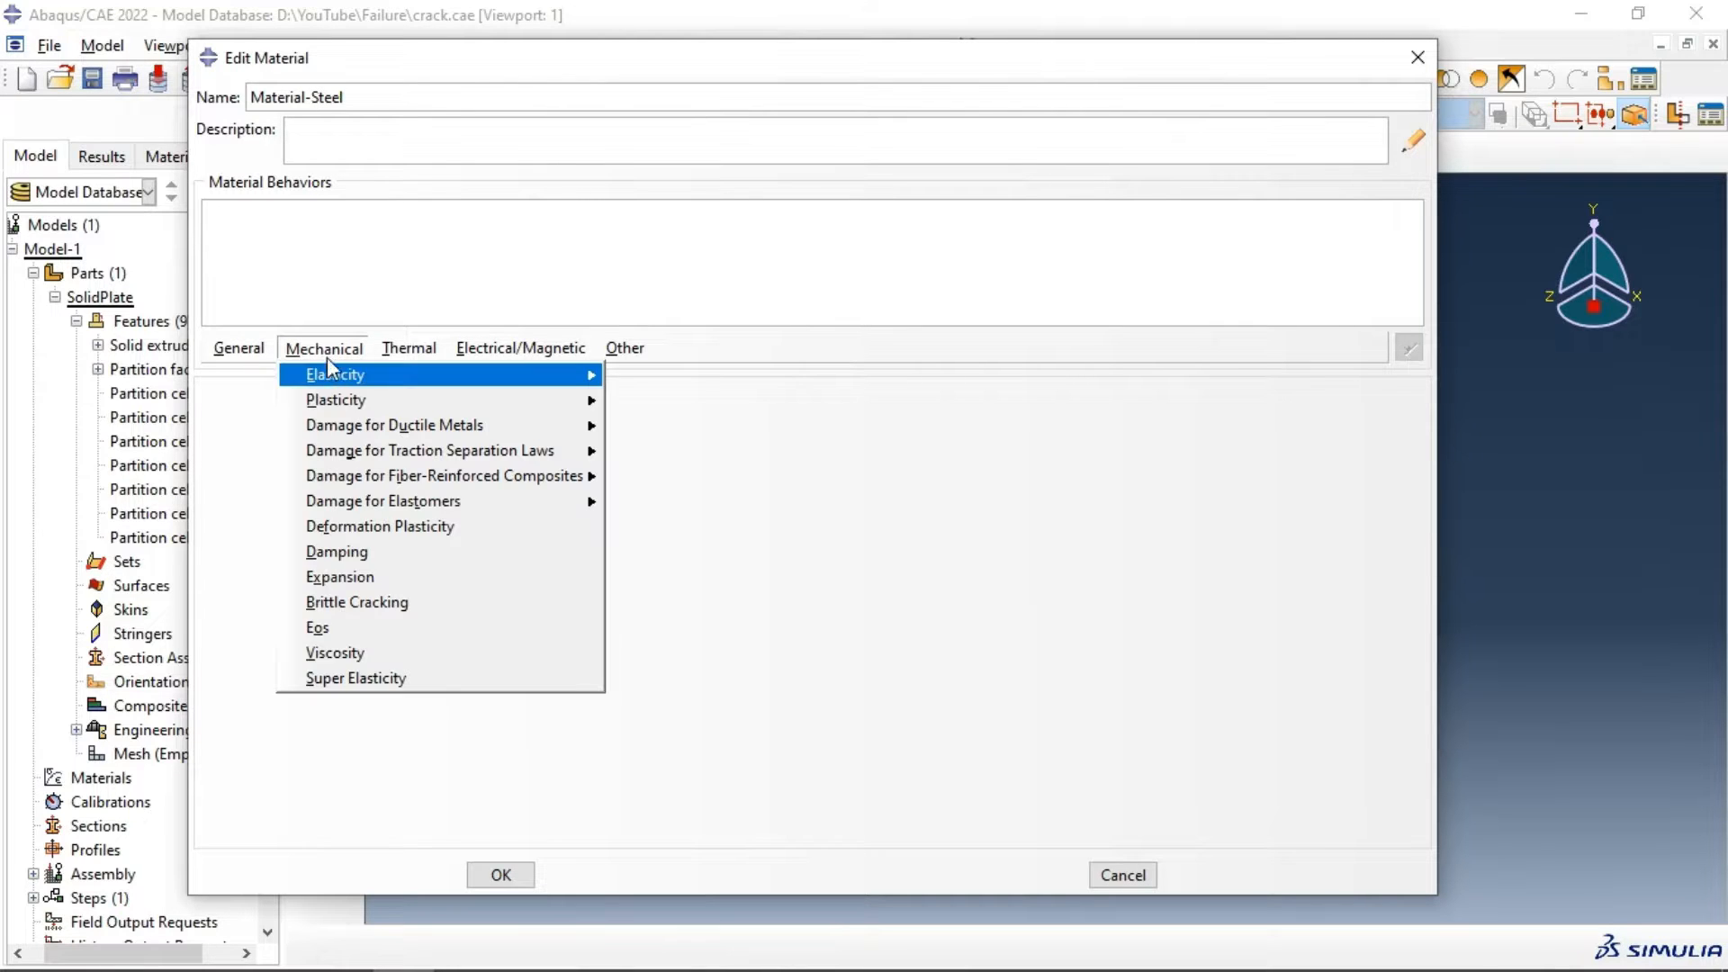
mouse_move(554, 369)
left_click(648, 377)
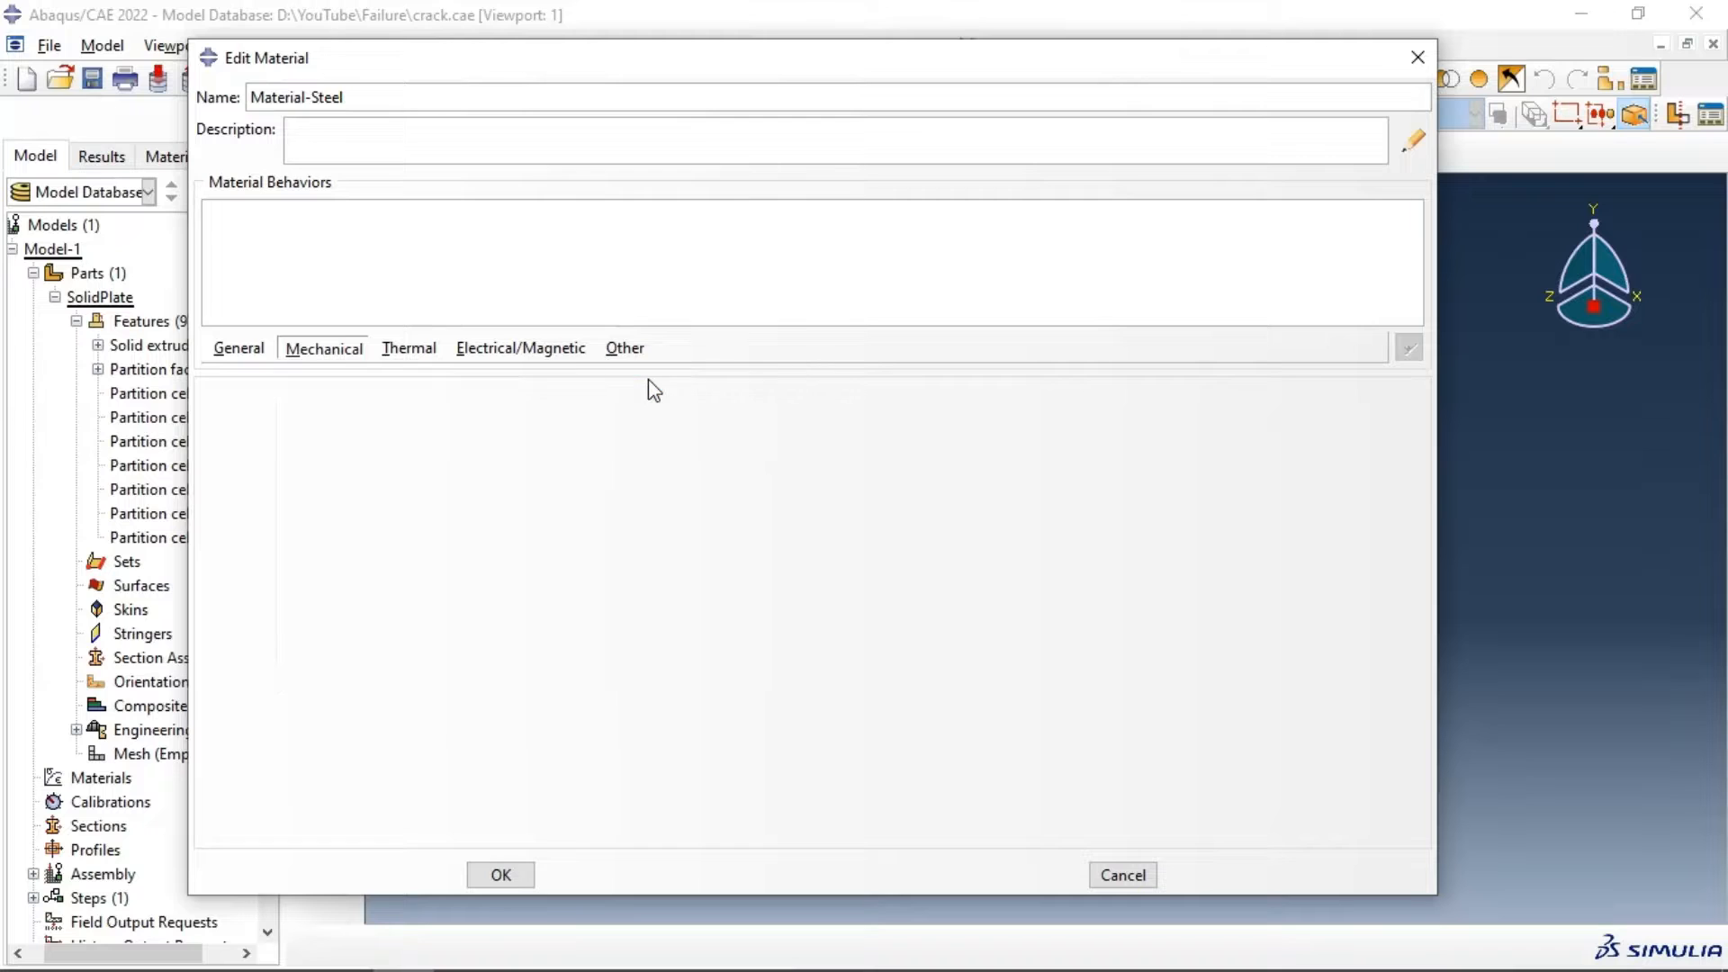
left_click(343, 690)
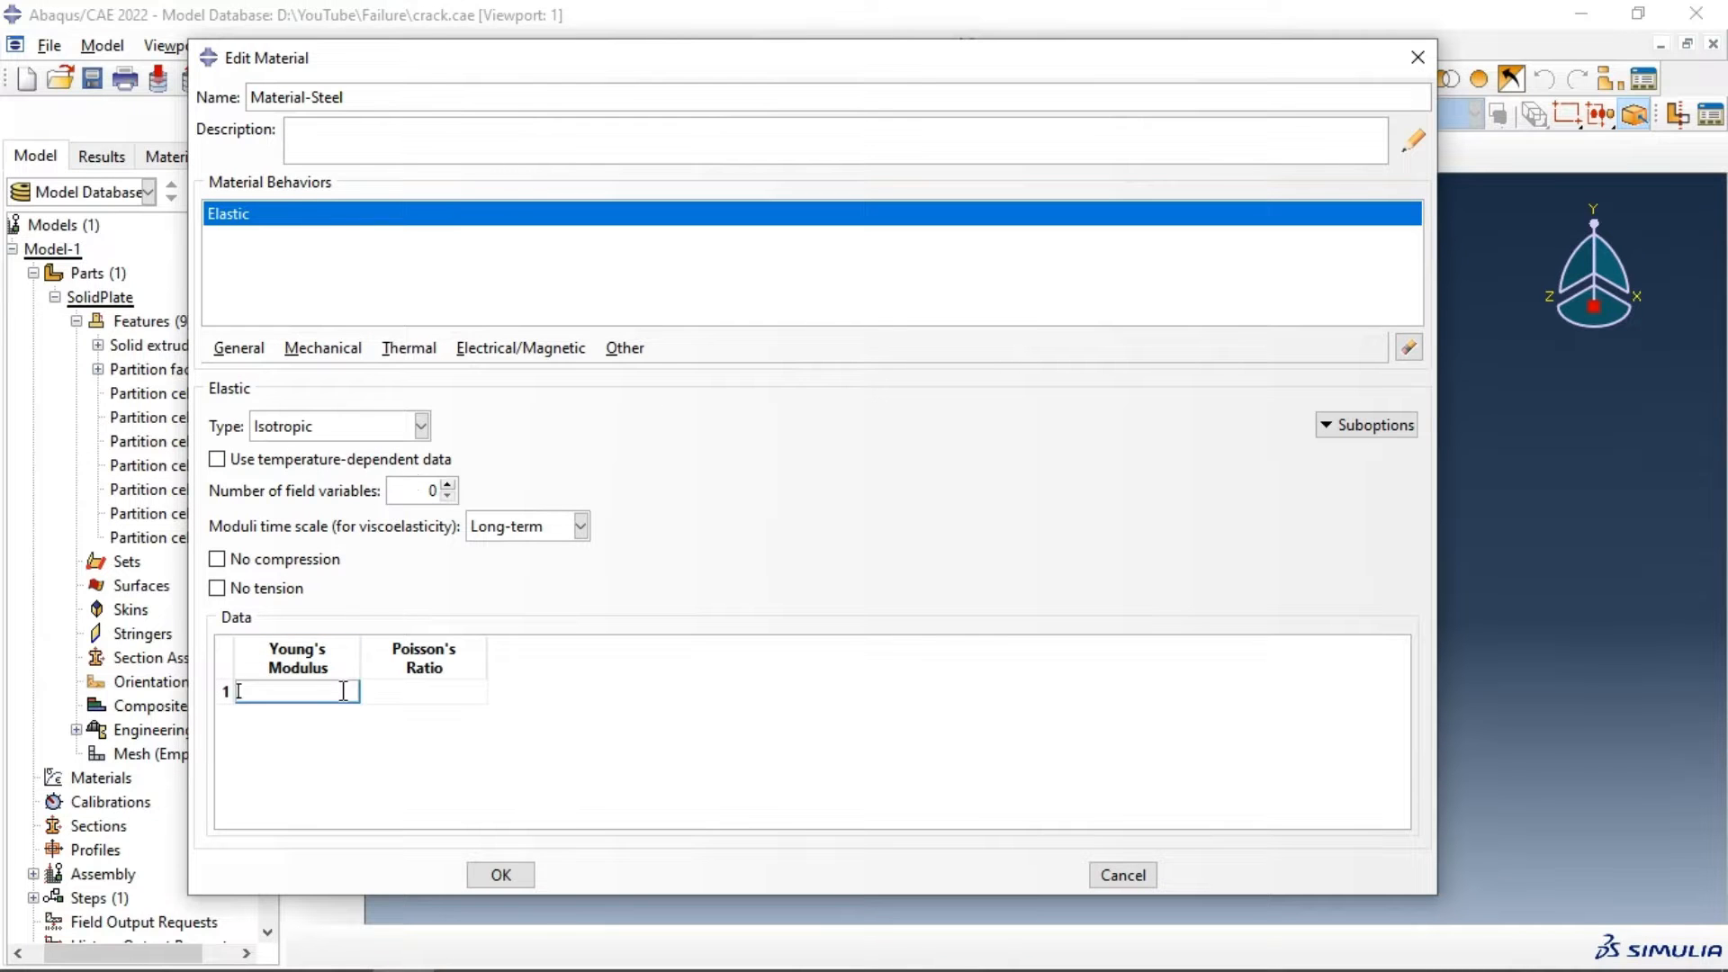
type("210000")
key("Tab")
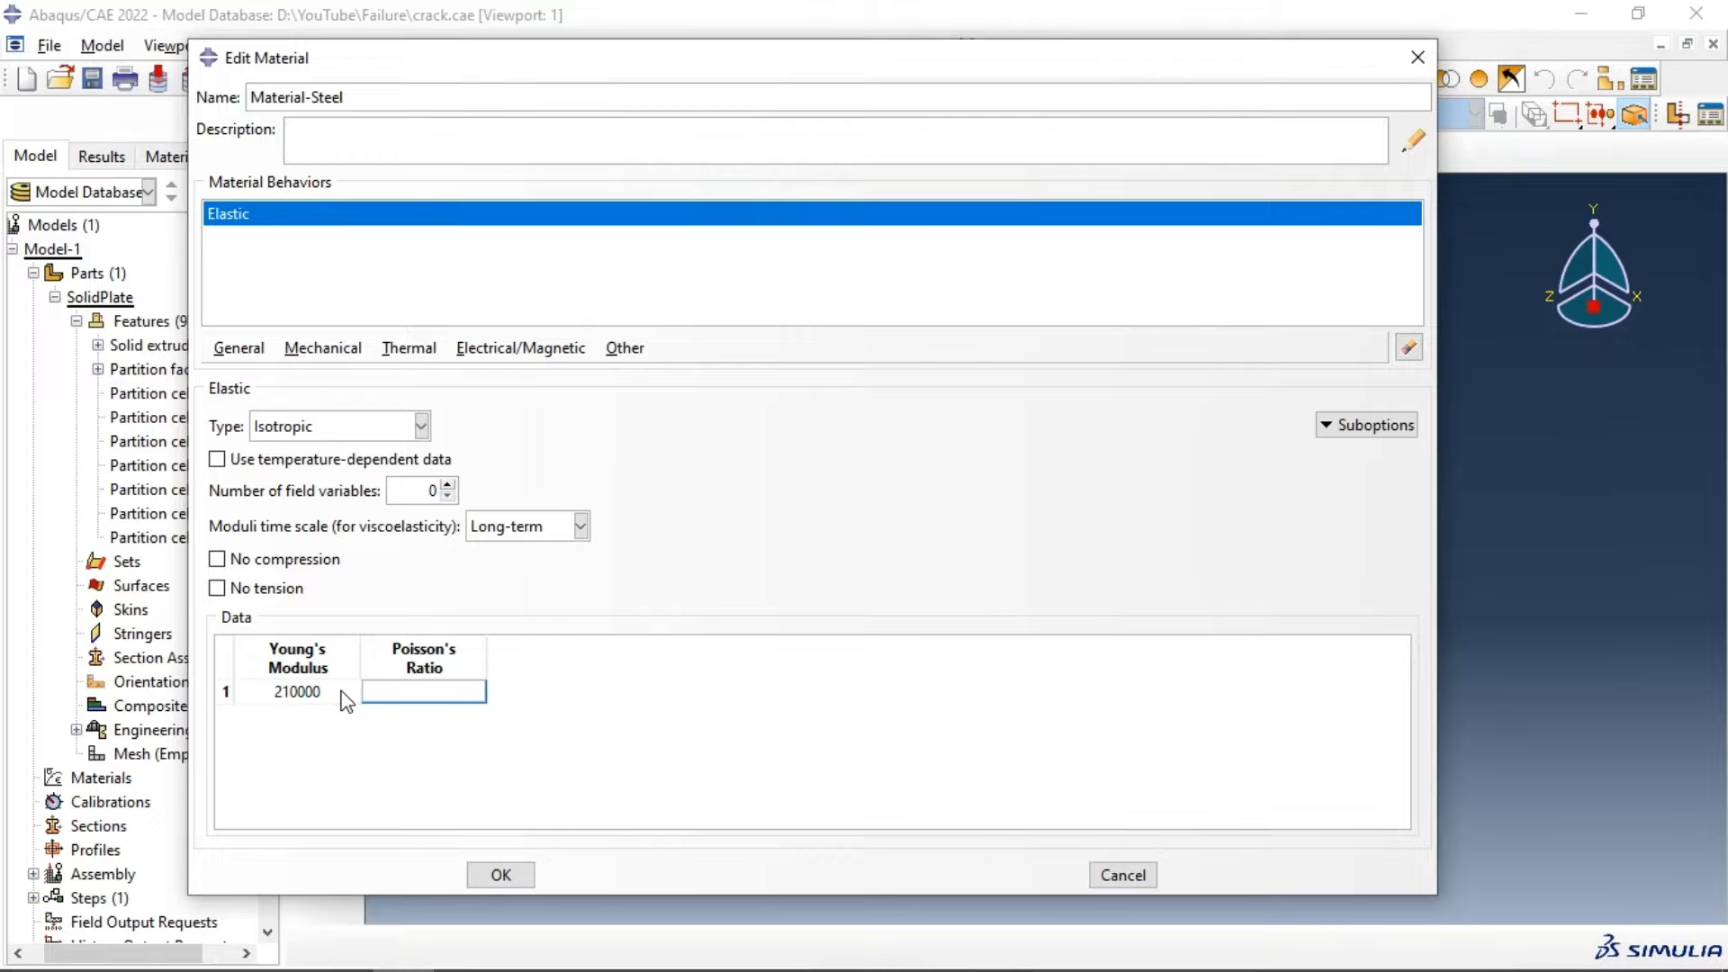
left_click(343, 693)
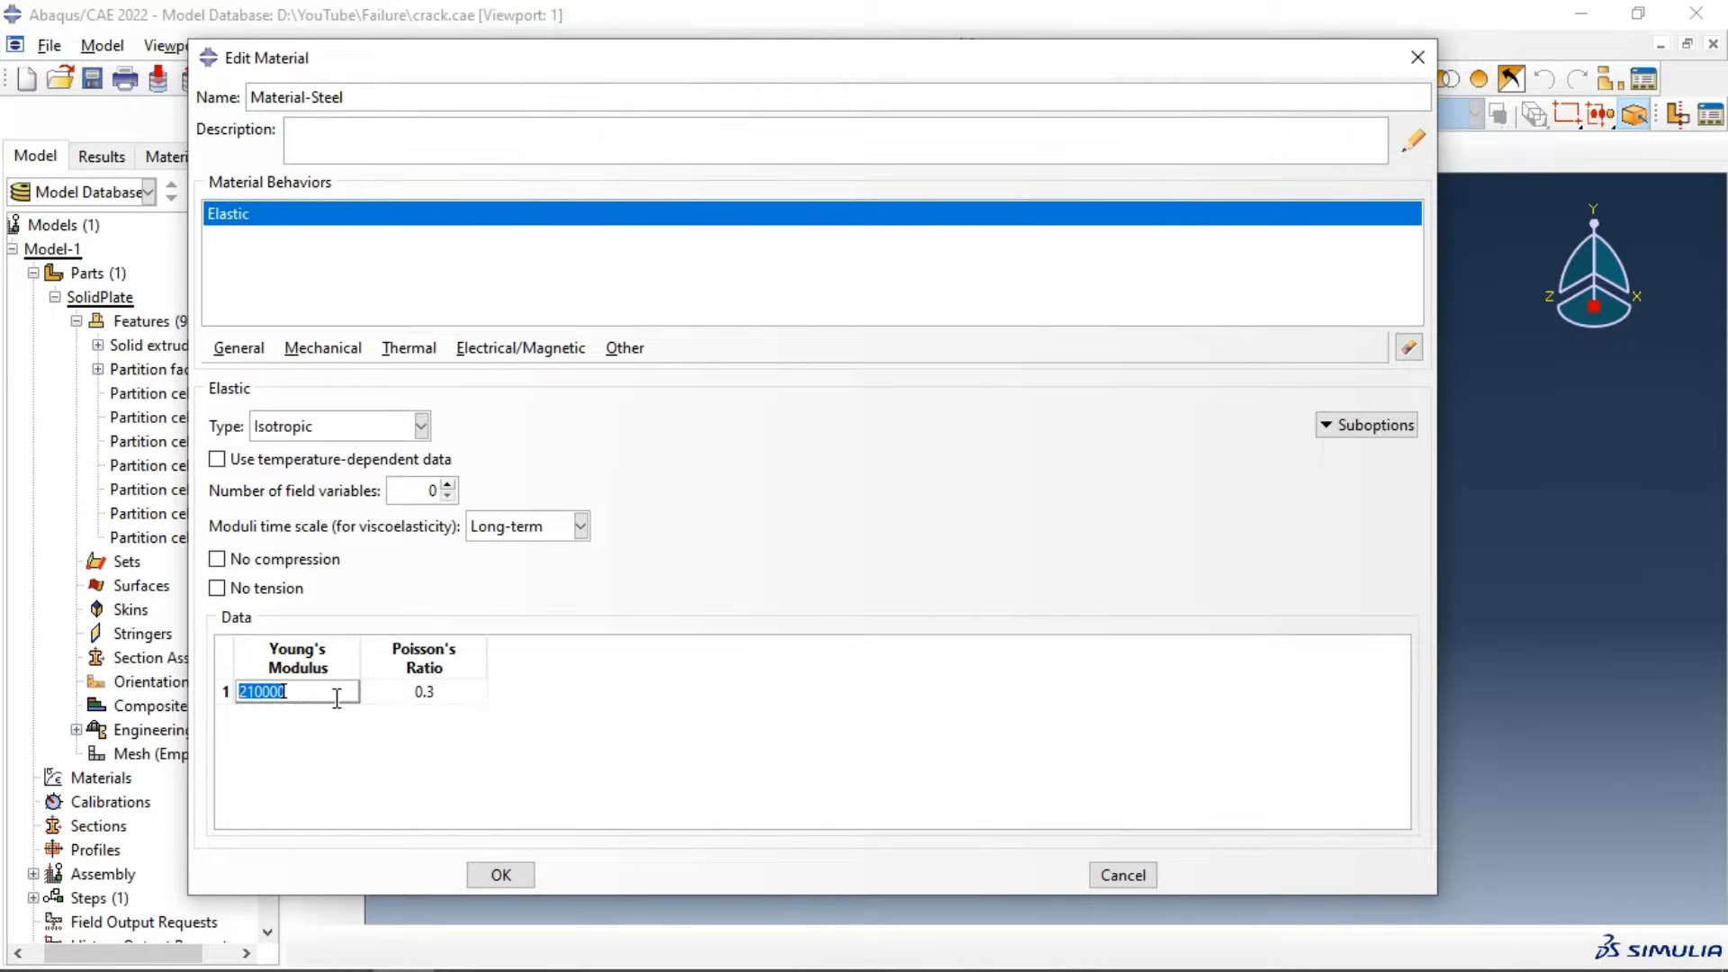
left_click(332, 691)
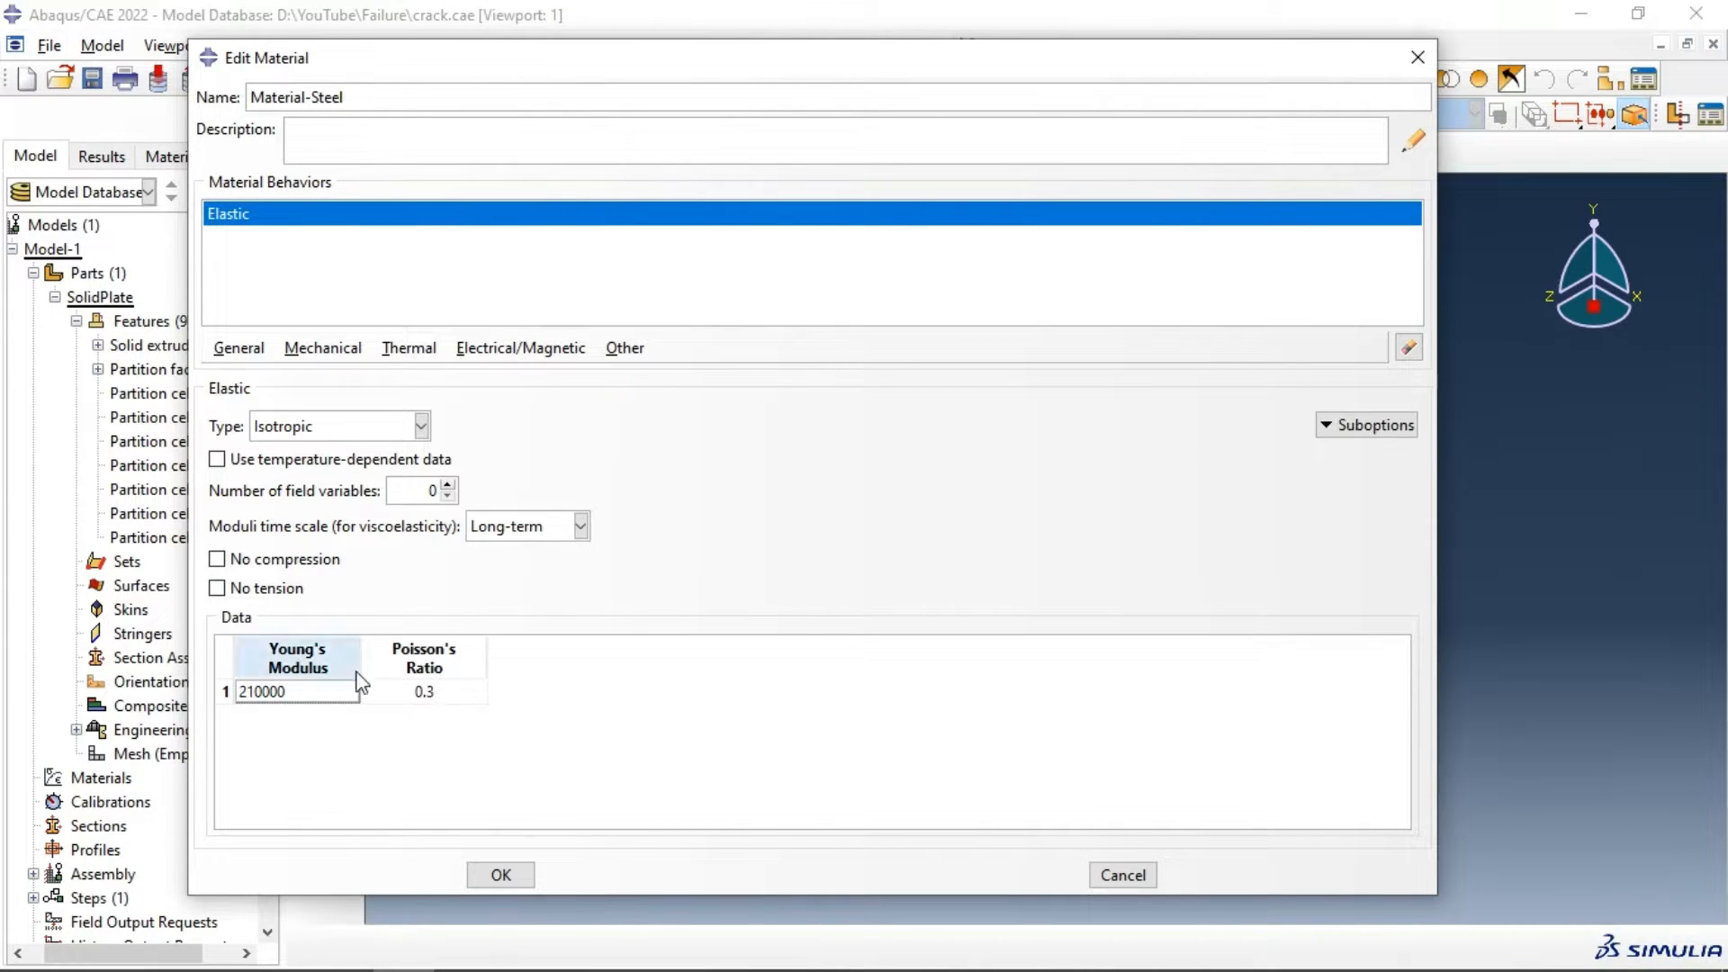
left_click(520, 872)
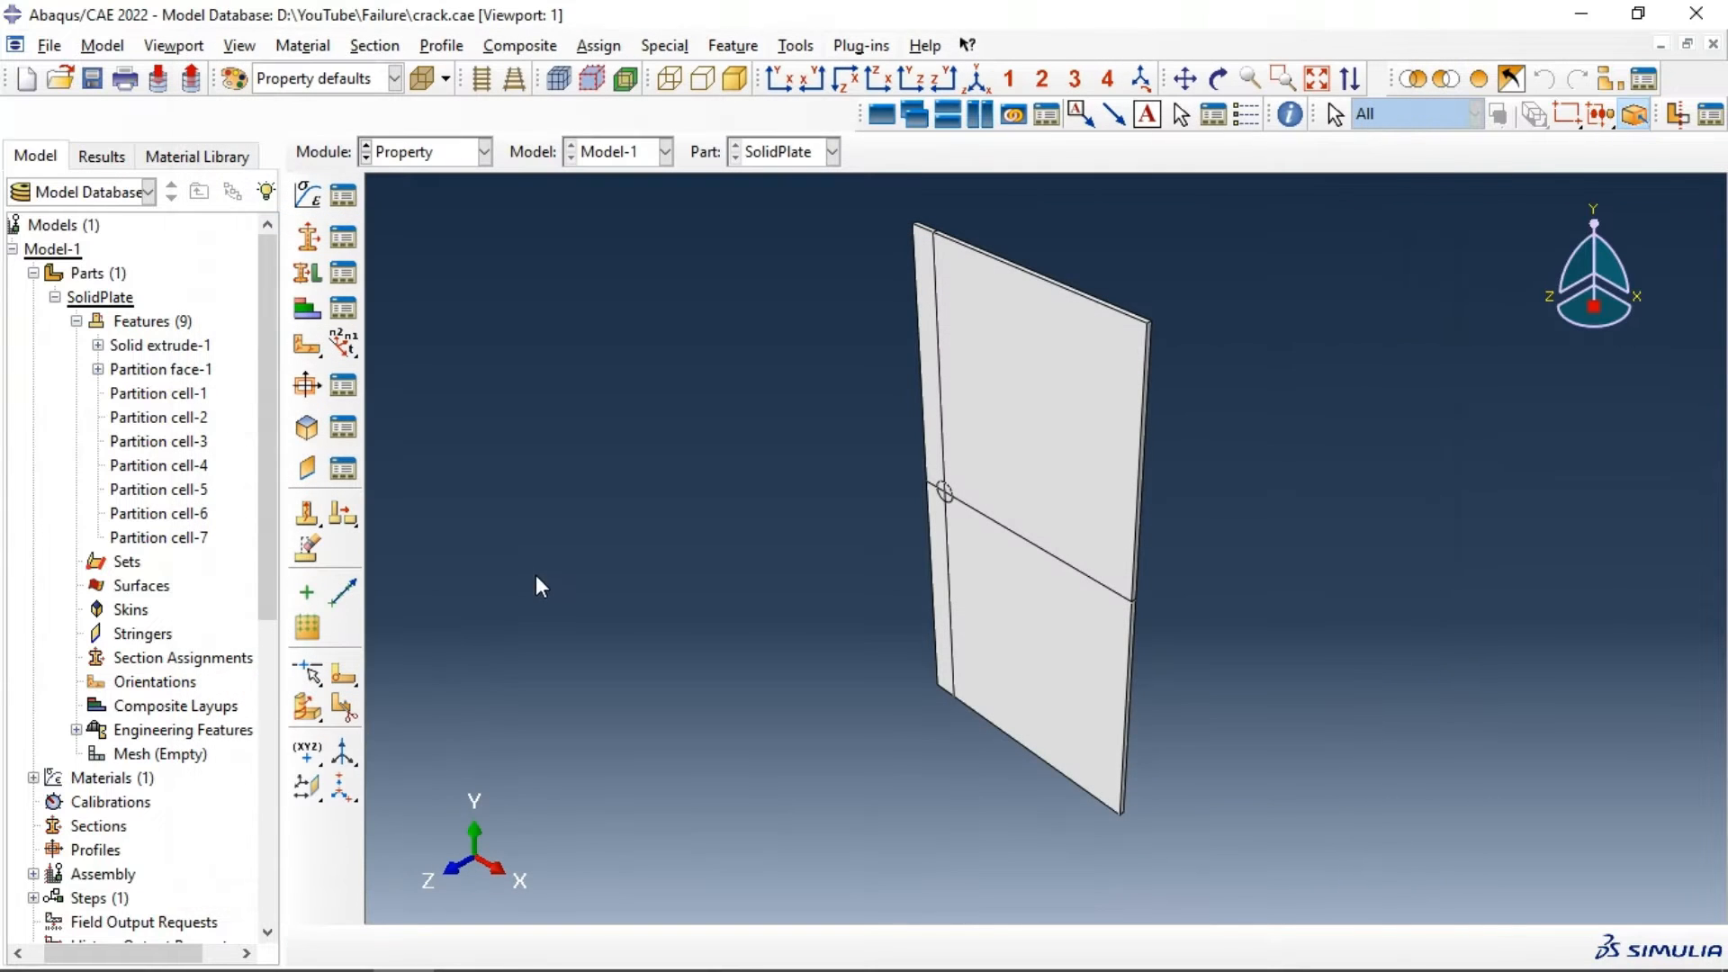
Step: Create a solid homogeneous section named SteelSection that uses Material-Steel
left_click(309, 236)
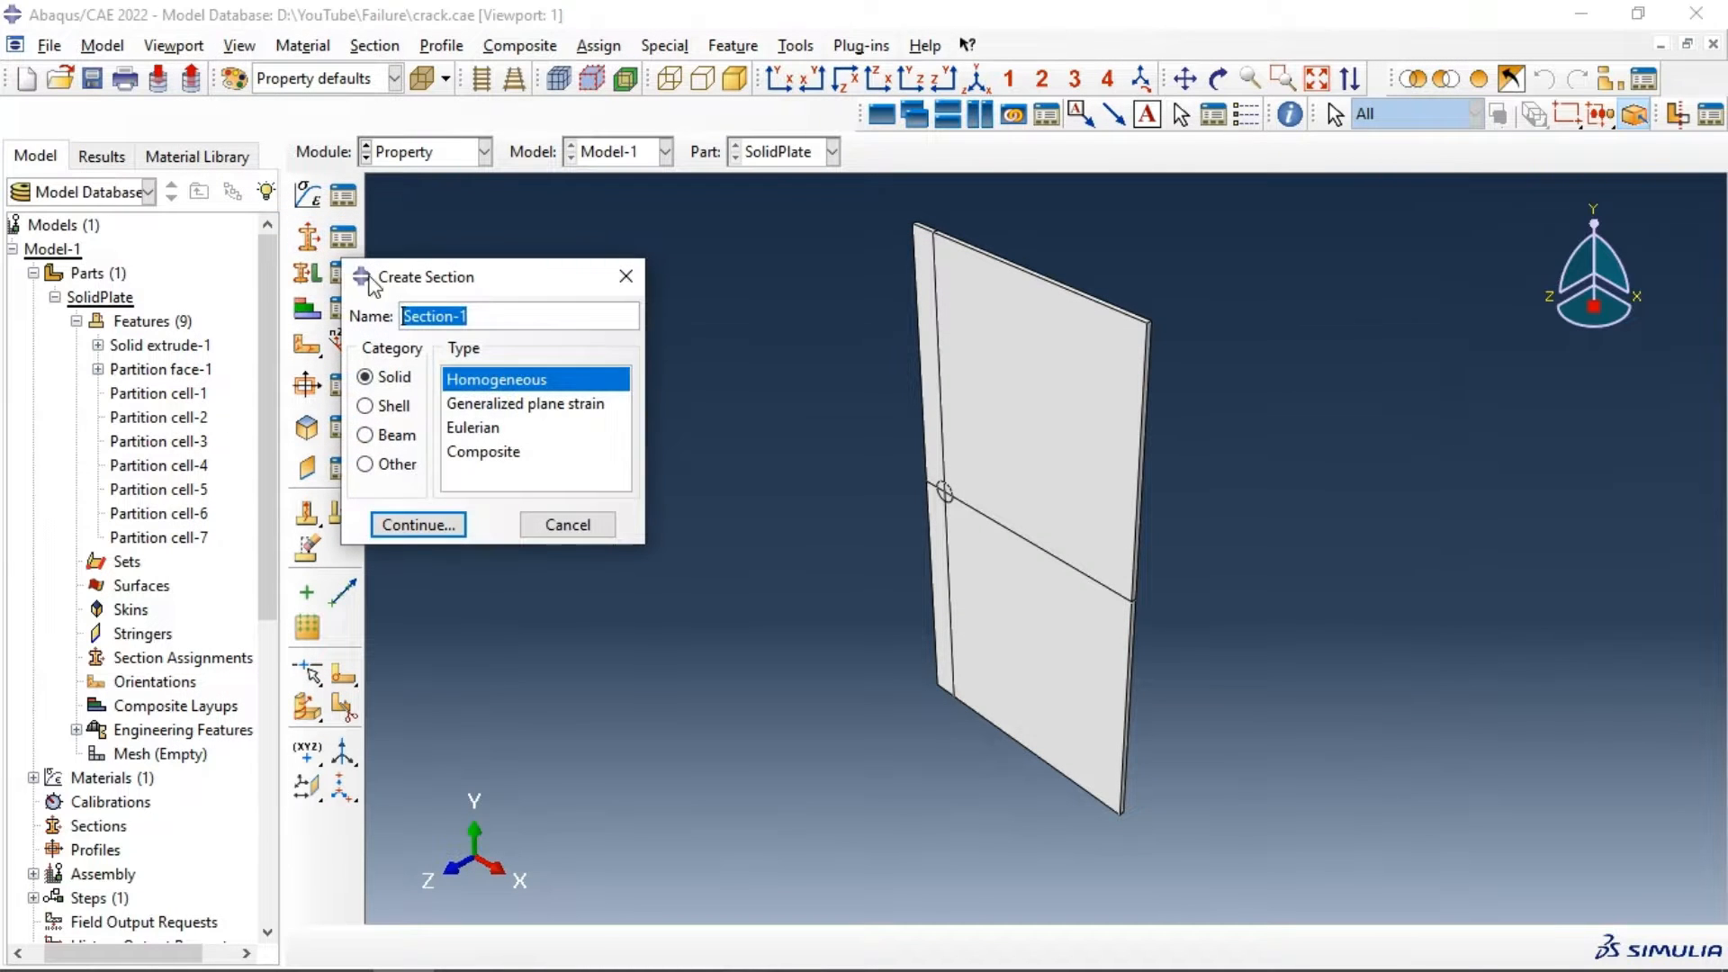
type("SteelSe")
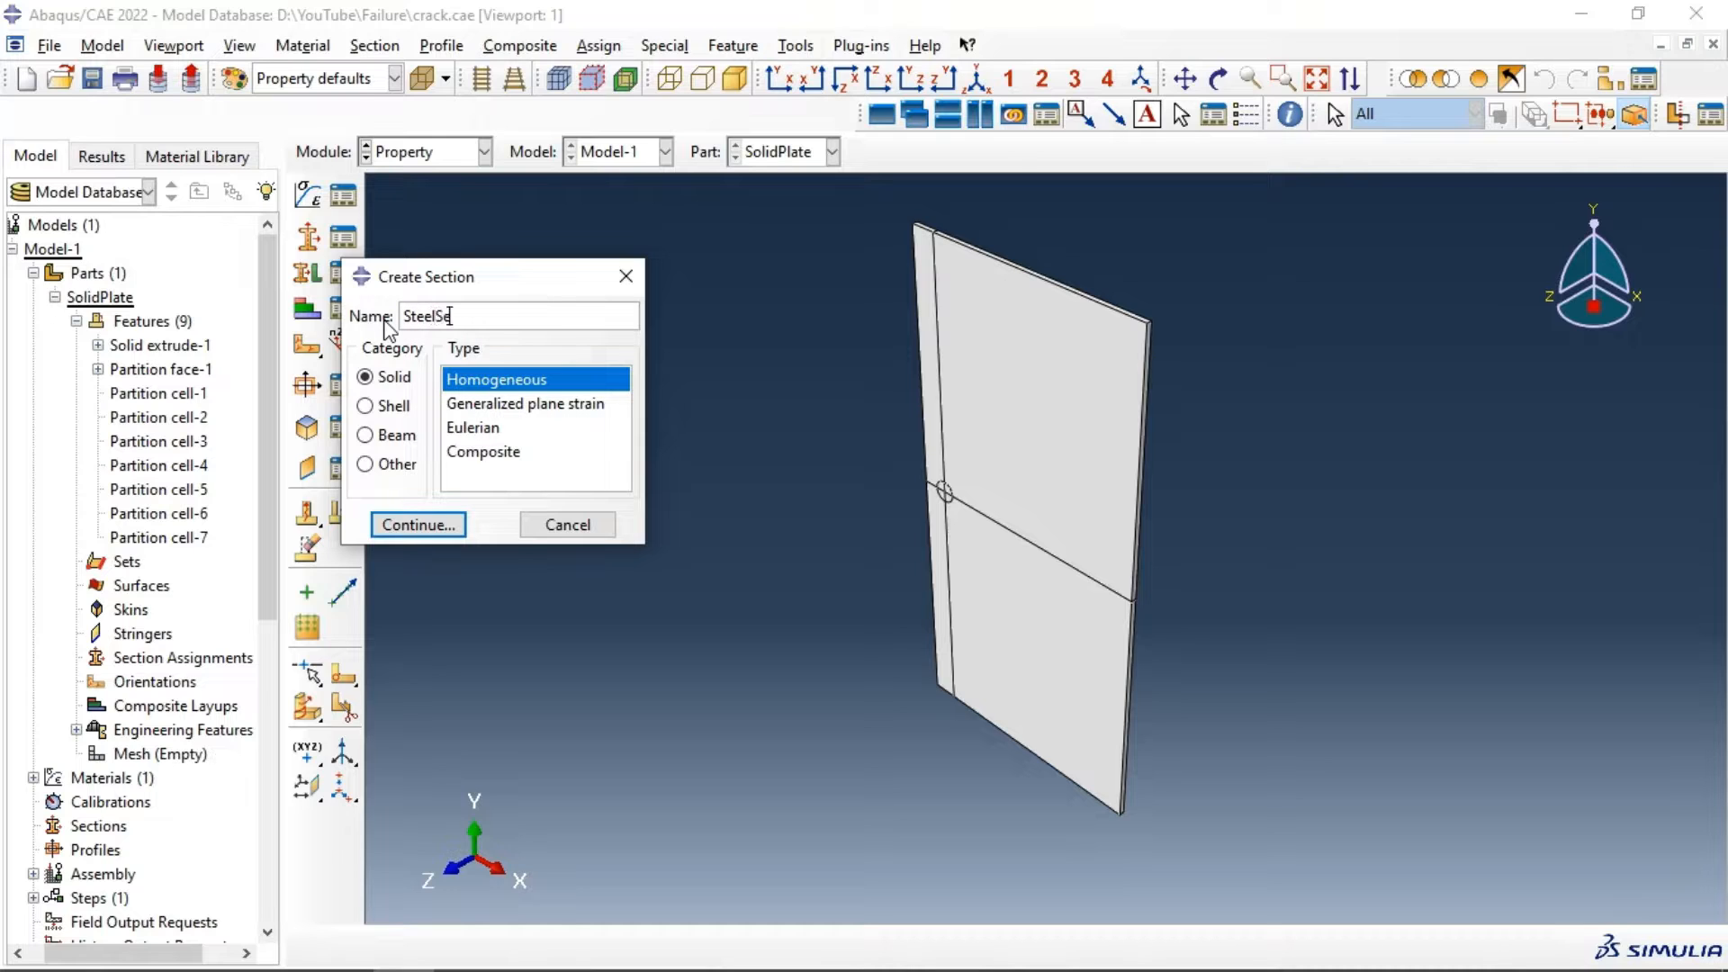
type("ction")
left_click(402, 525)
left_click(346, 393)
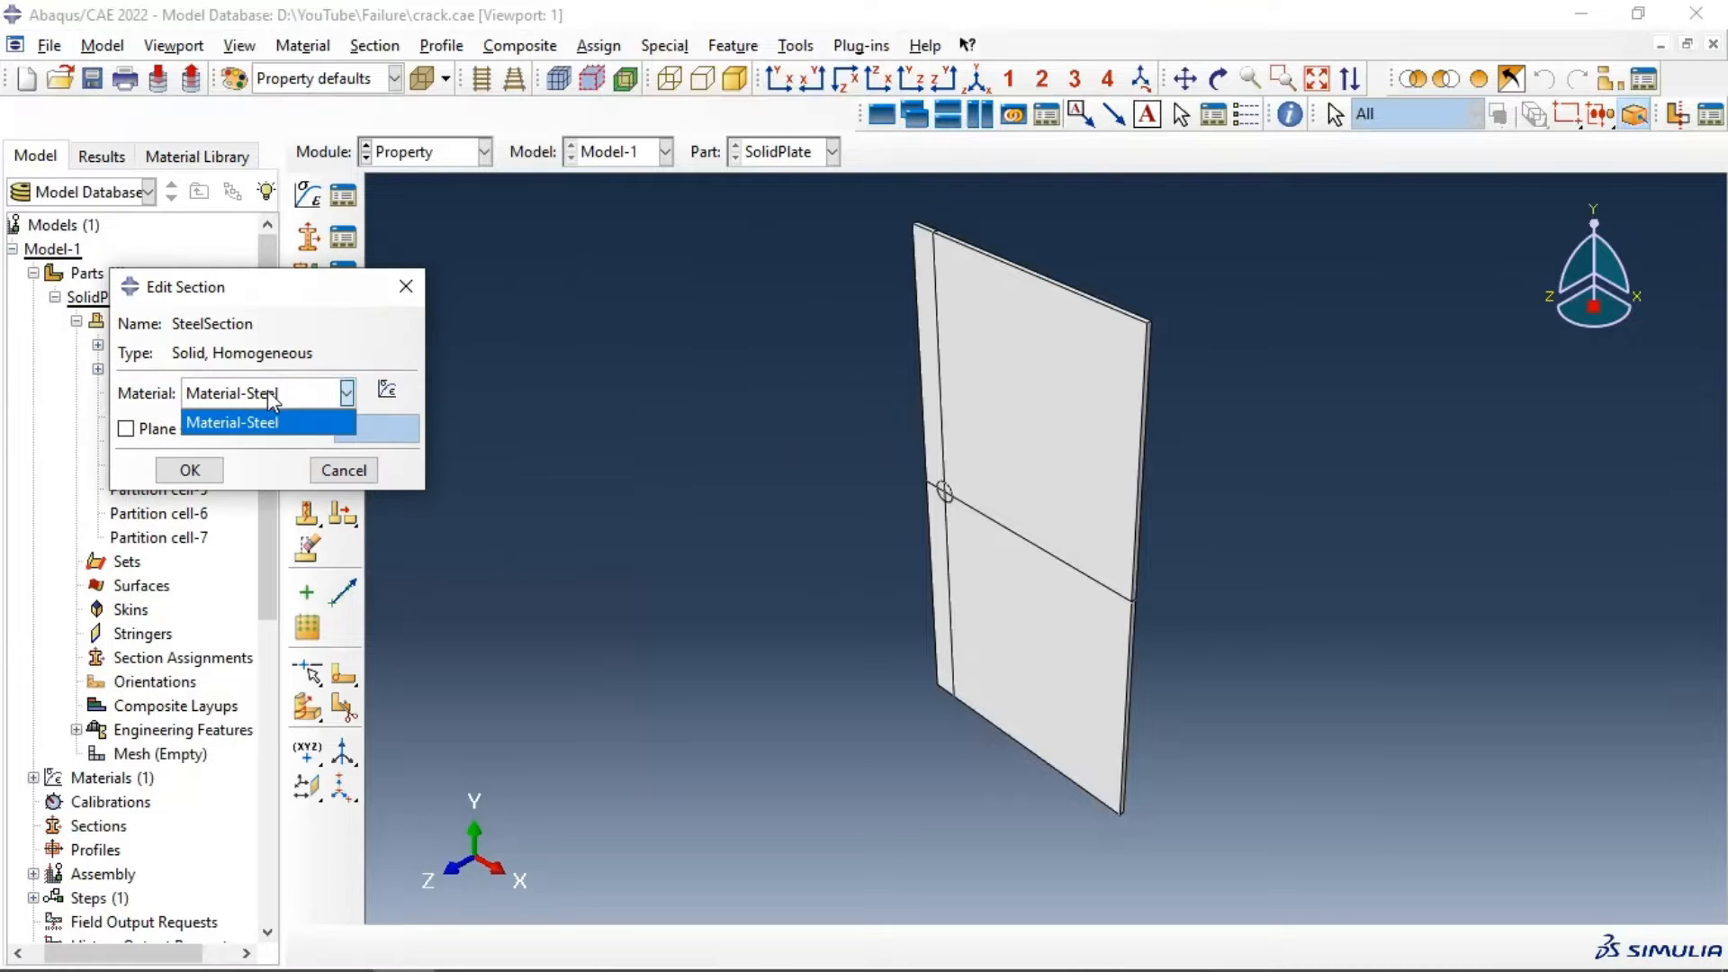
left_click(252, 423)
left_click(190, 470)
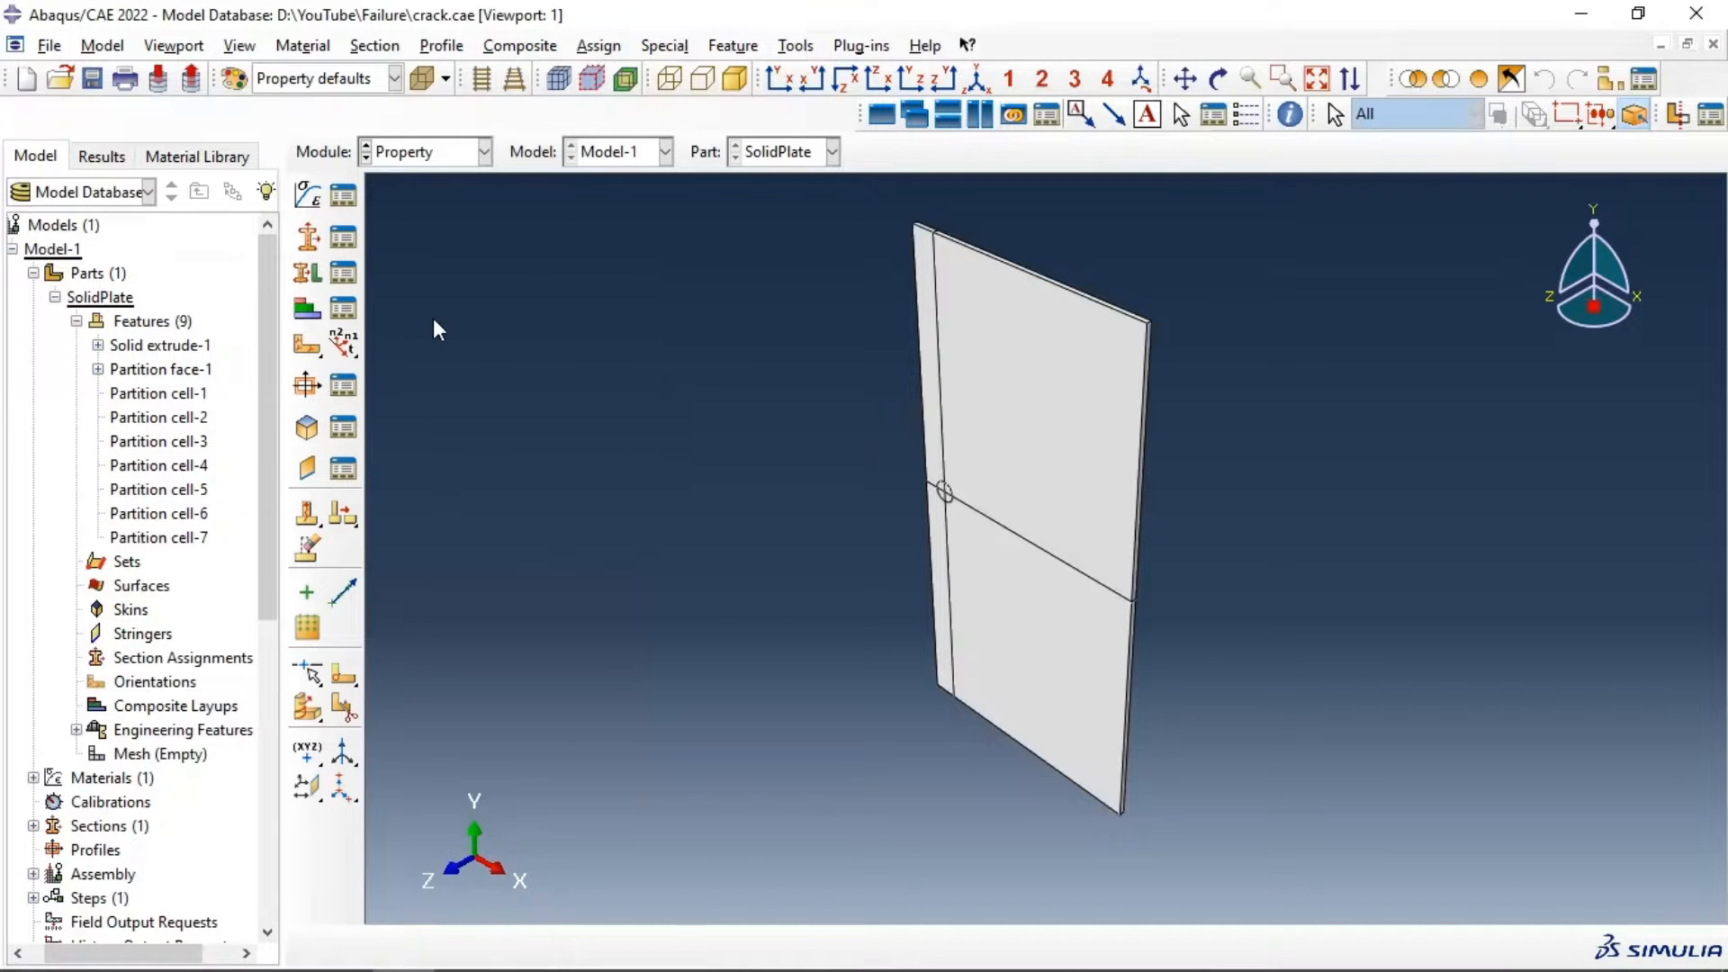
Step: Assign SteelSection to all cells of the plate without creating a set, and collapse the part's feature list
left_click(307, 273)
left_click_drag(662, 258, 1394, 808)
left_click(669, 946)
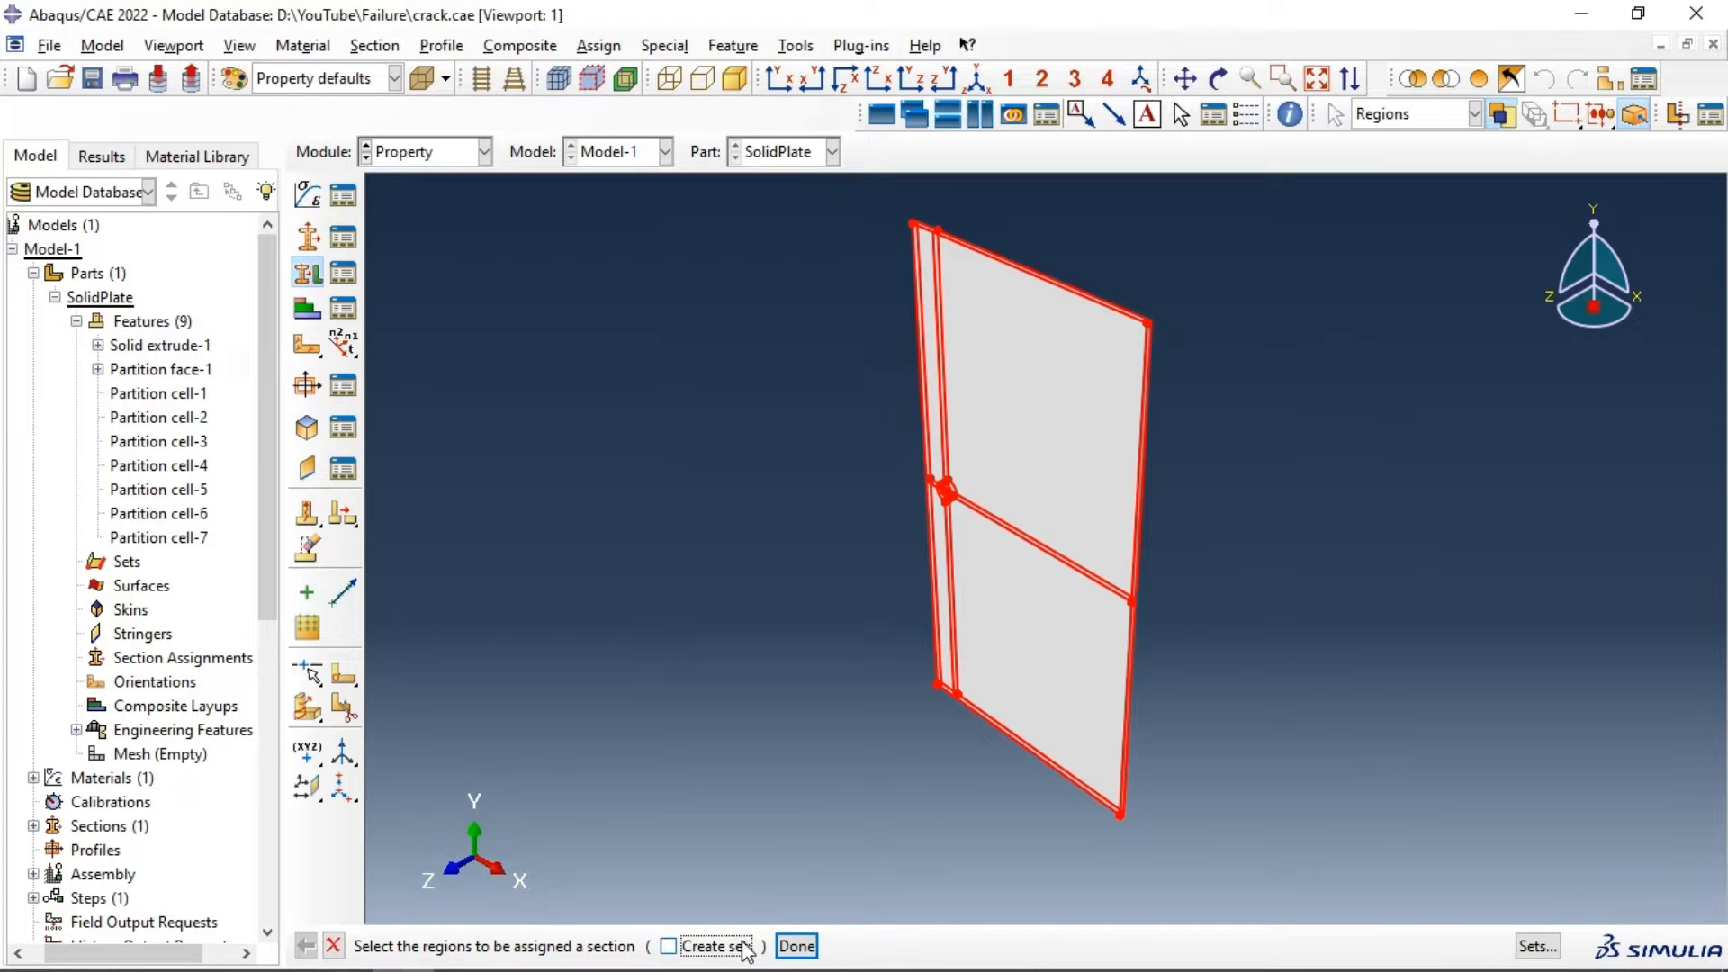
left_click(795, 946)
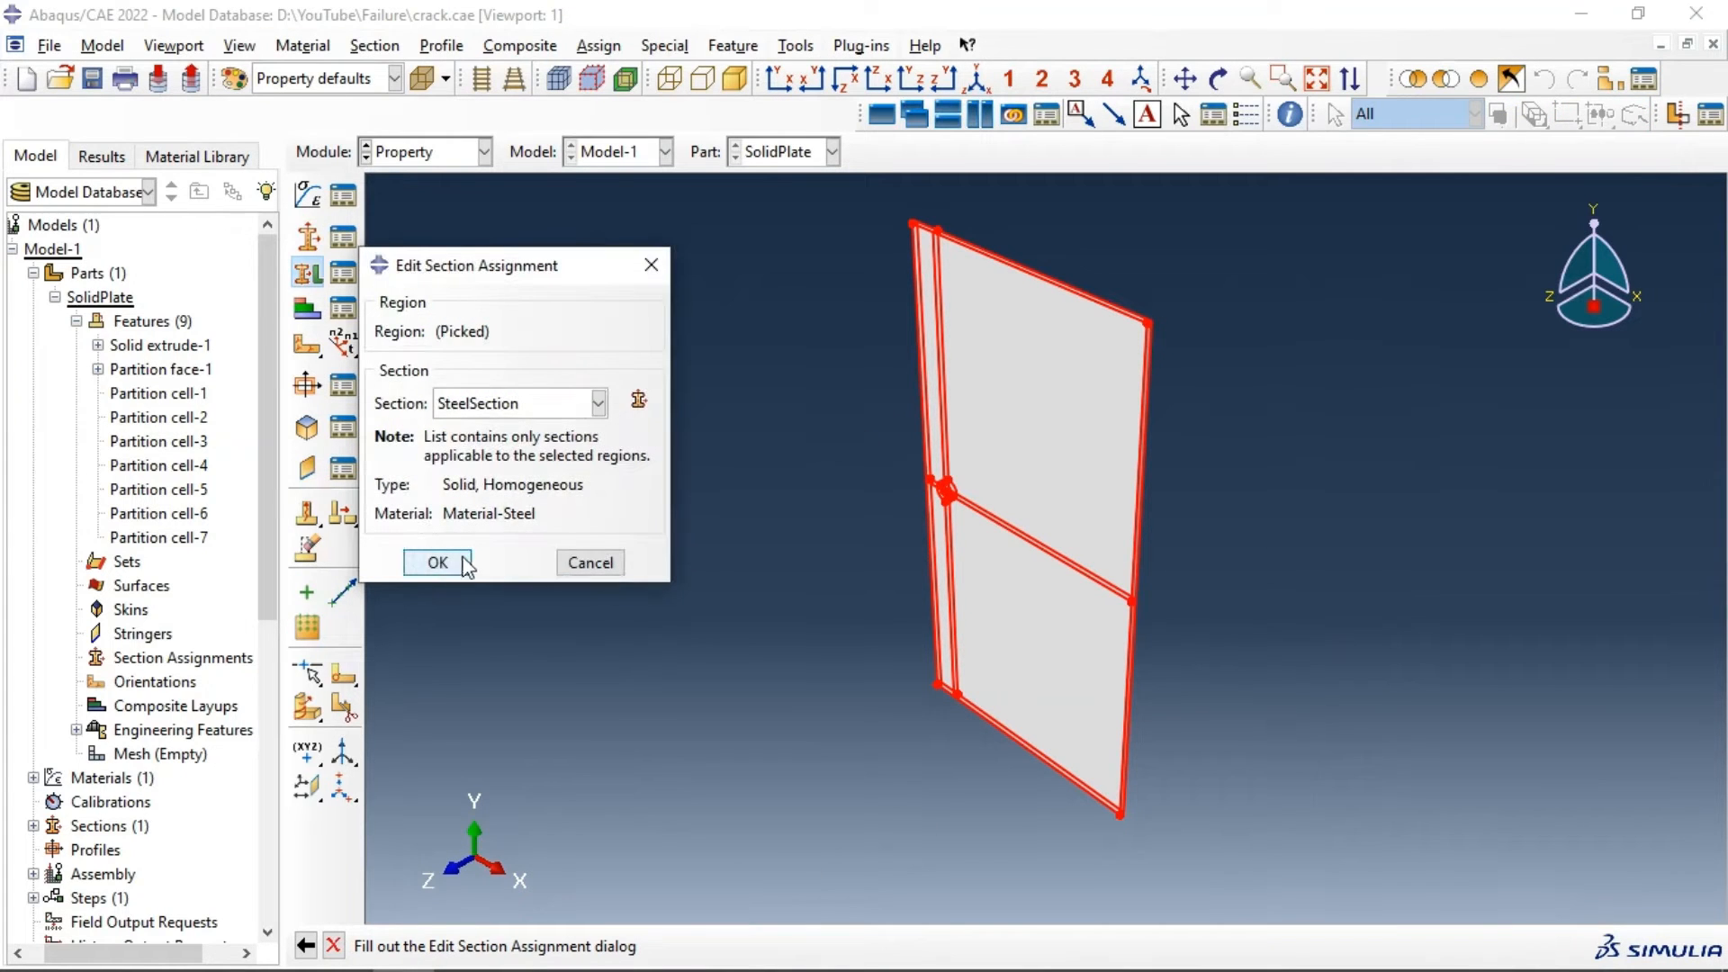
left_click(456, 563)
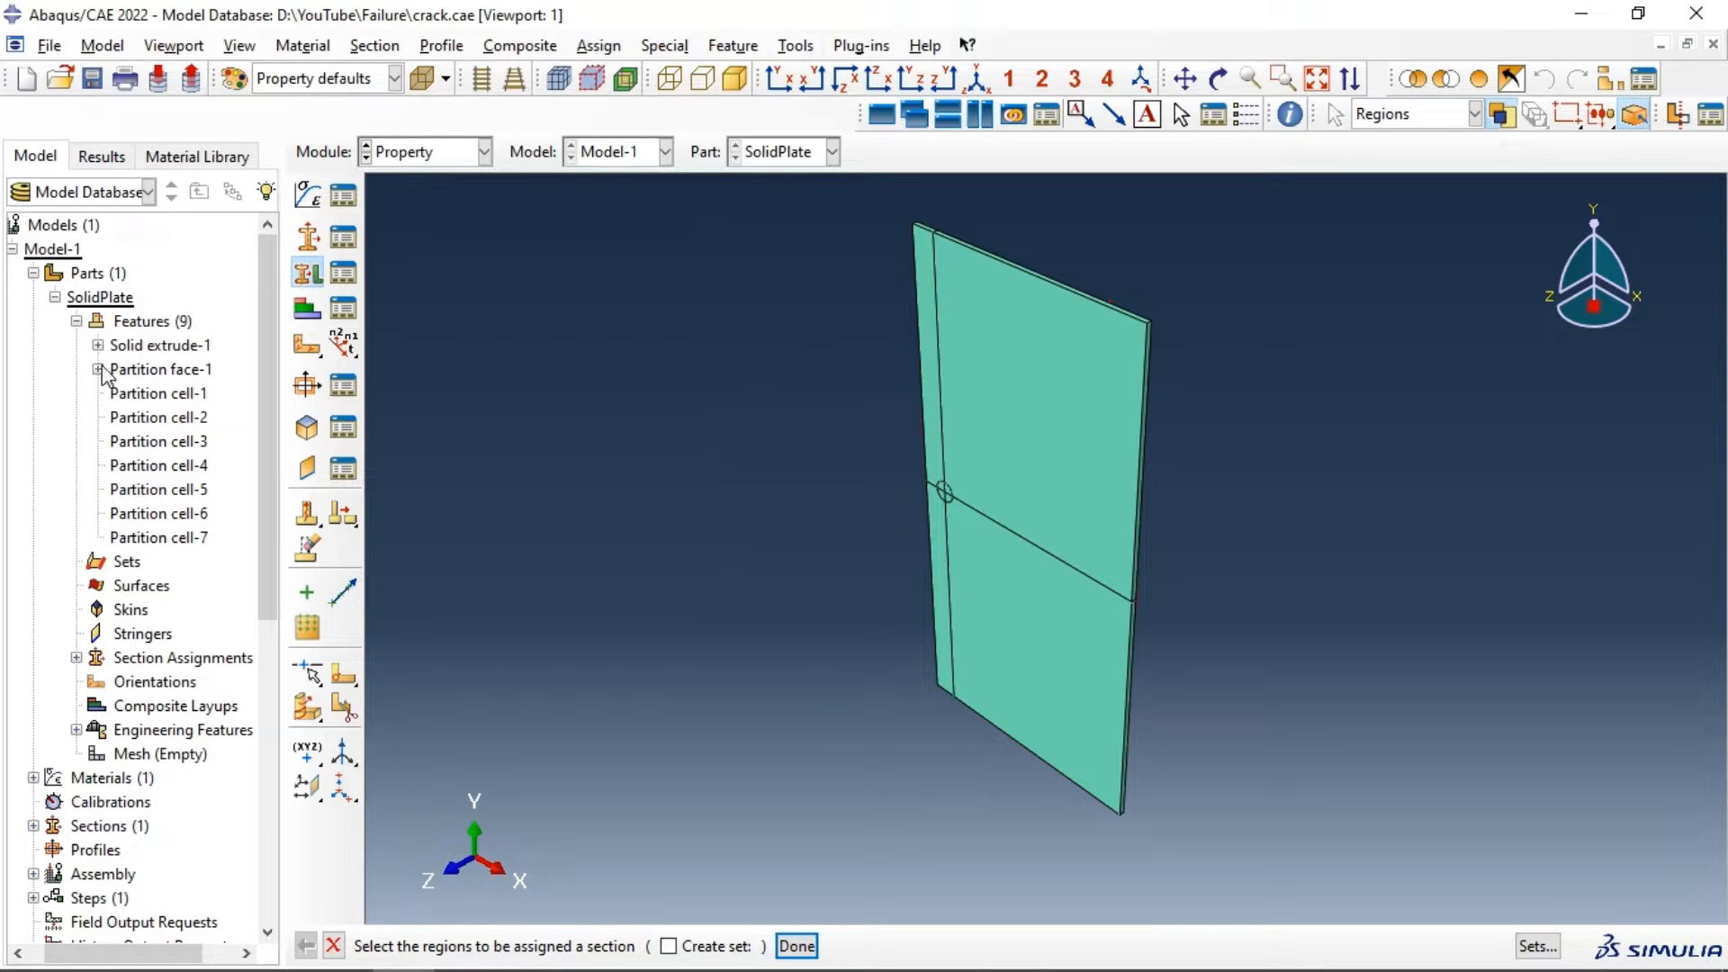
left_click(78, 324)
left_click(77, 322)
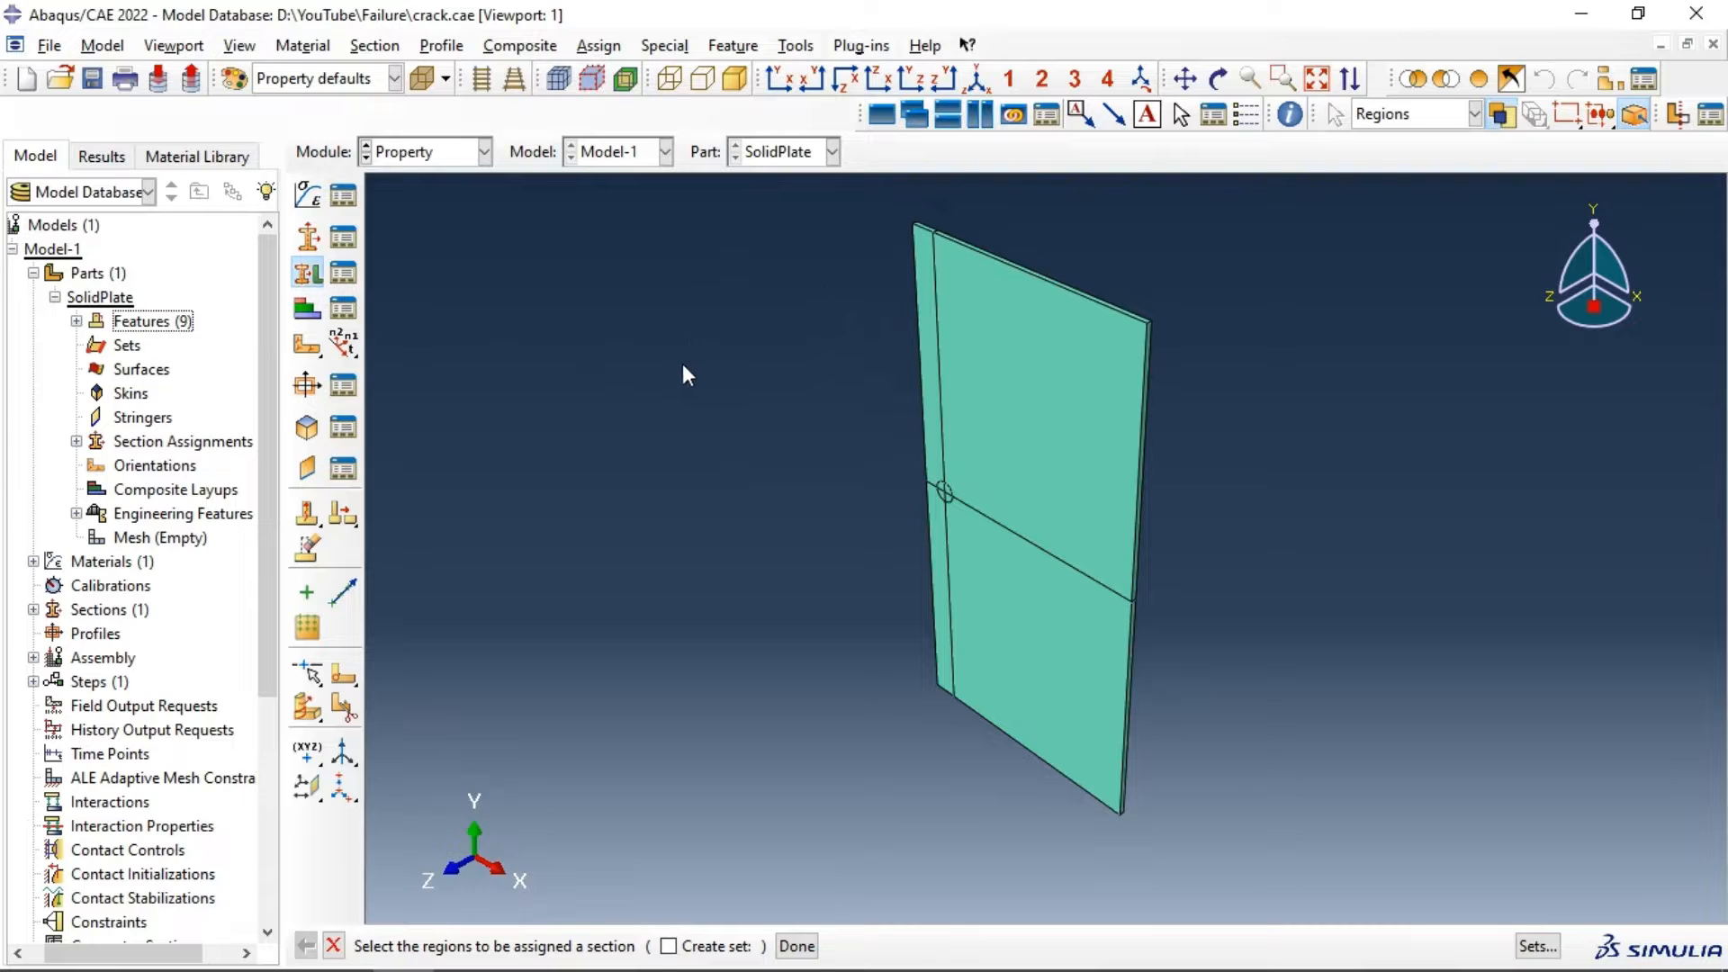
key("Escape")
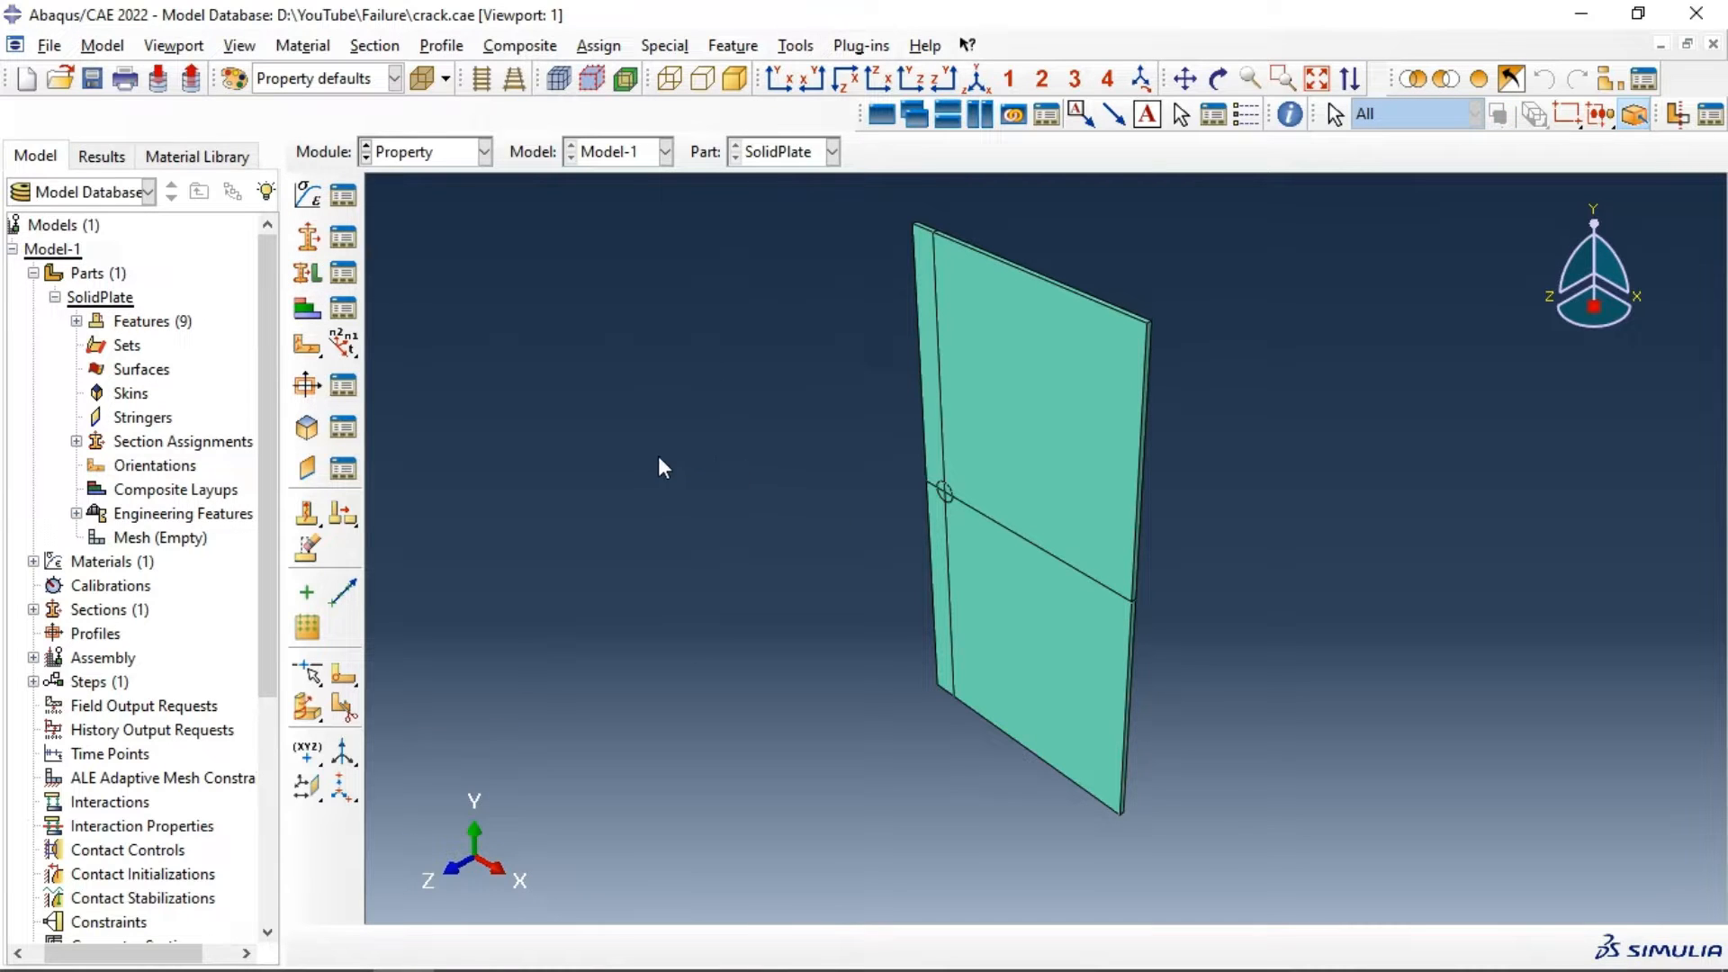
Step: In the Assembly module, create a dependent instance of the SolidPlate part
left_click(406, 160)
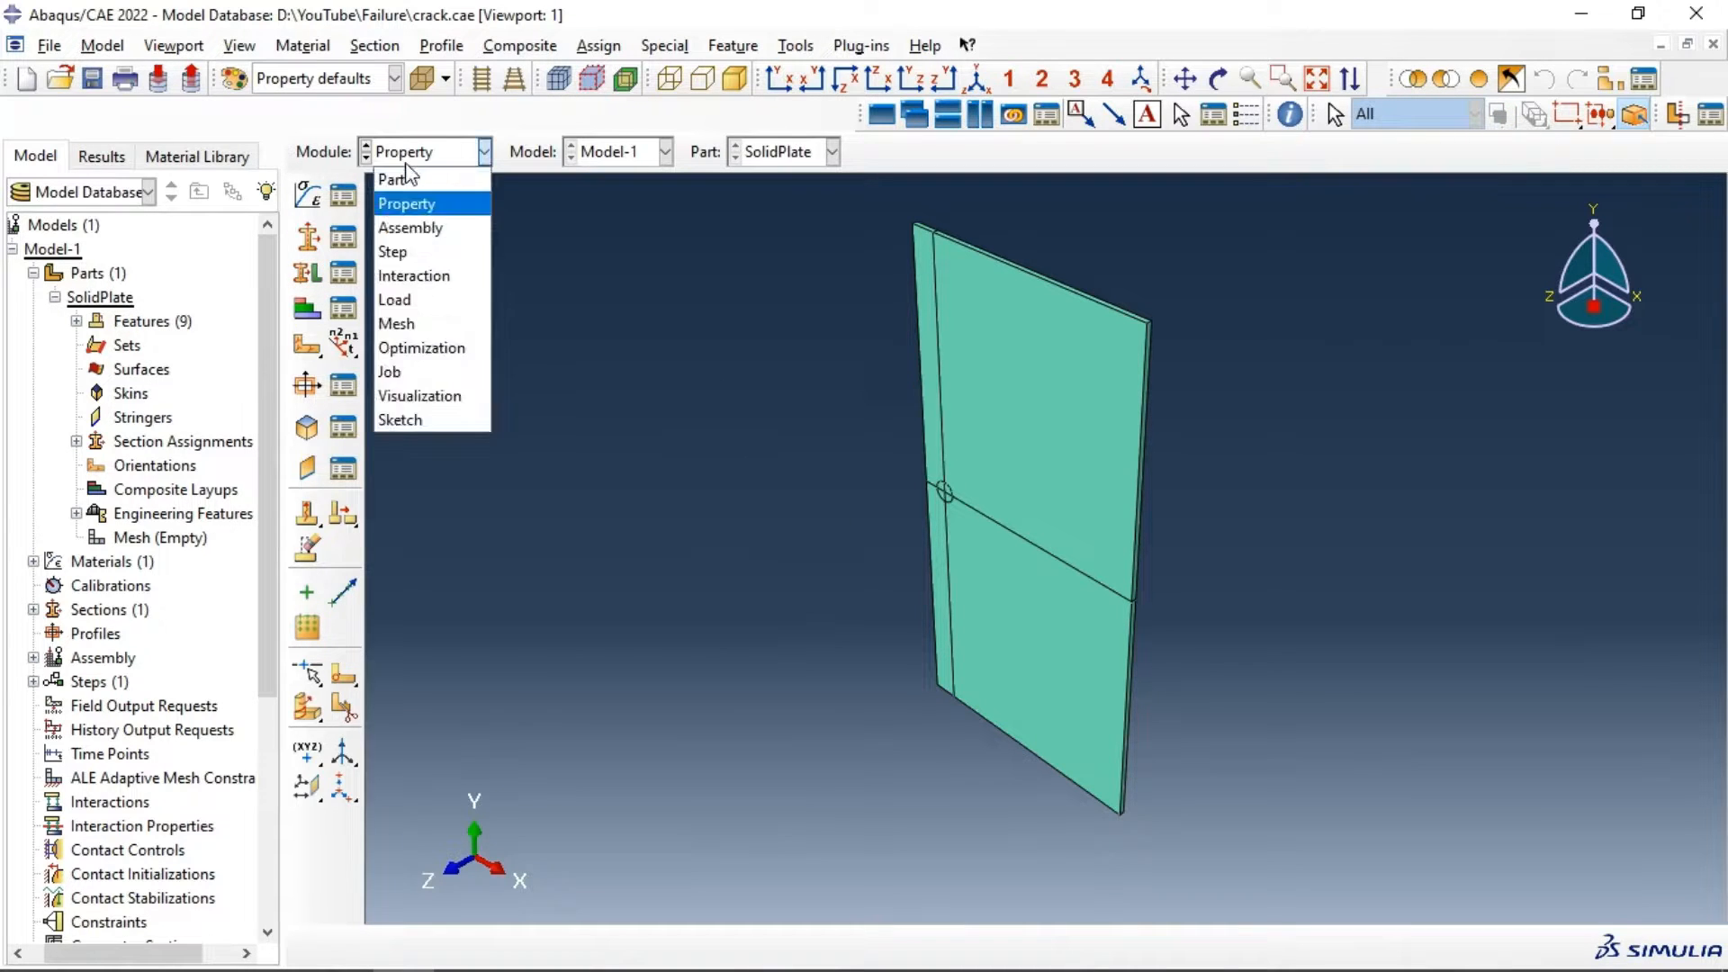
left_click(403, 221)
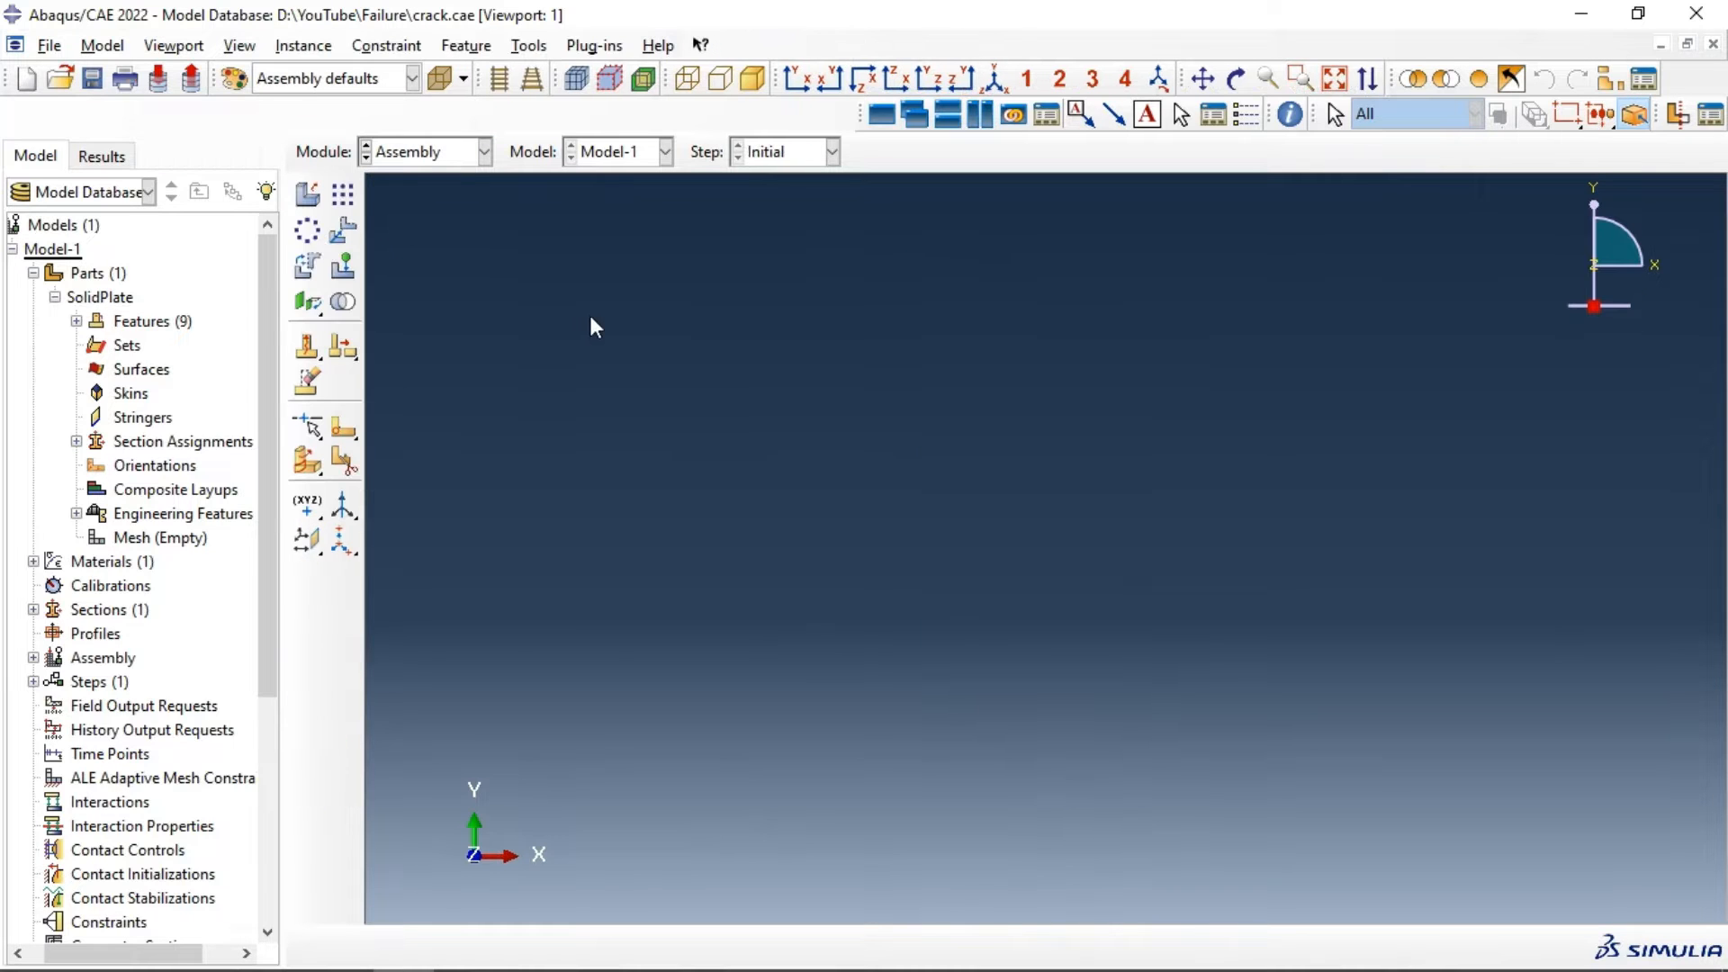
left_click(309, 193)
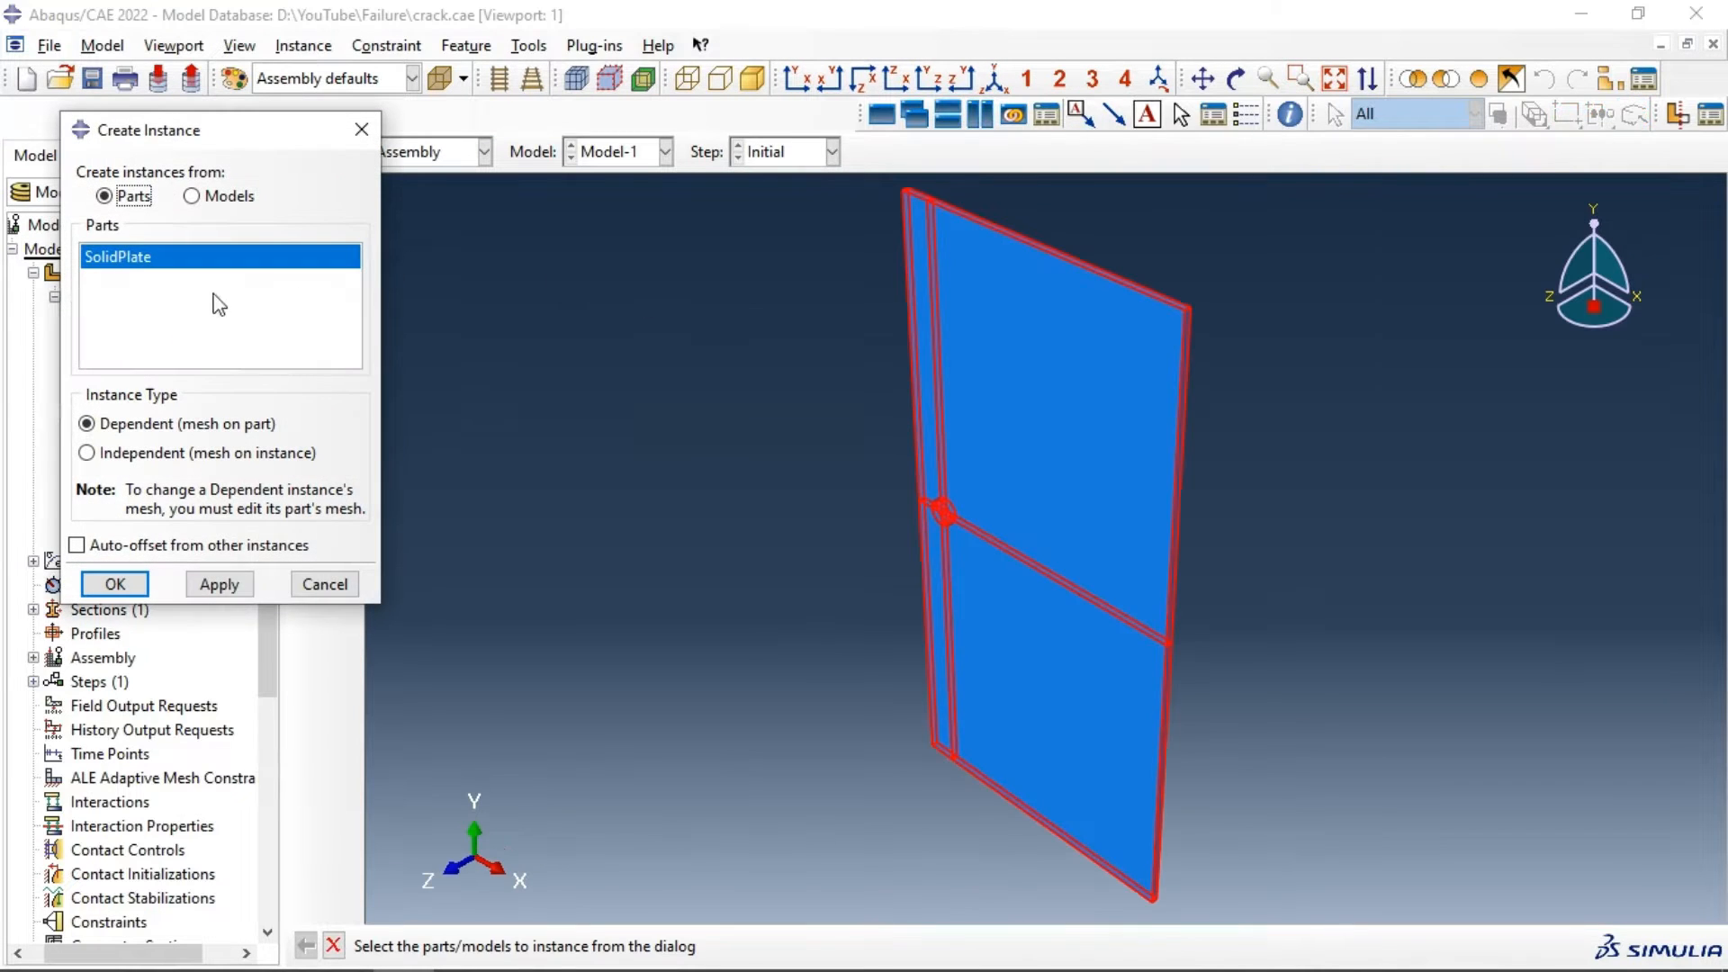
left_click(218, 584)
left_click(325, 585)
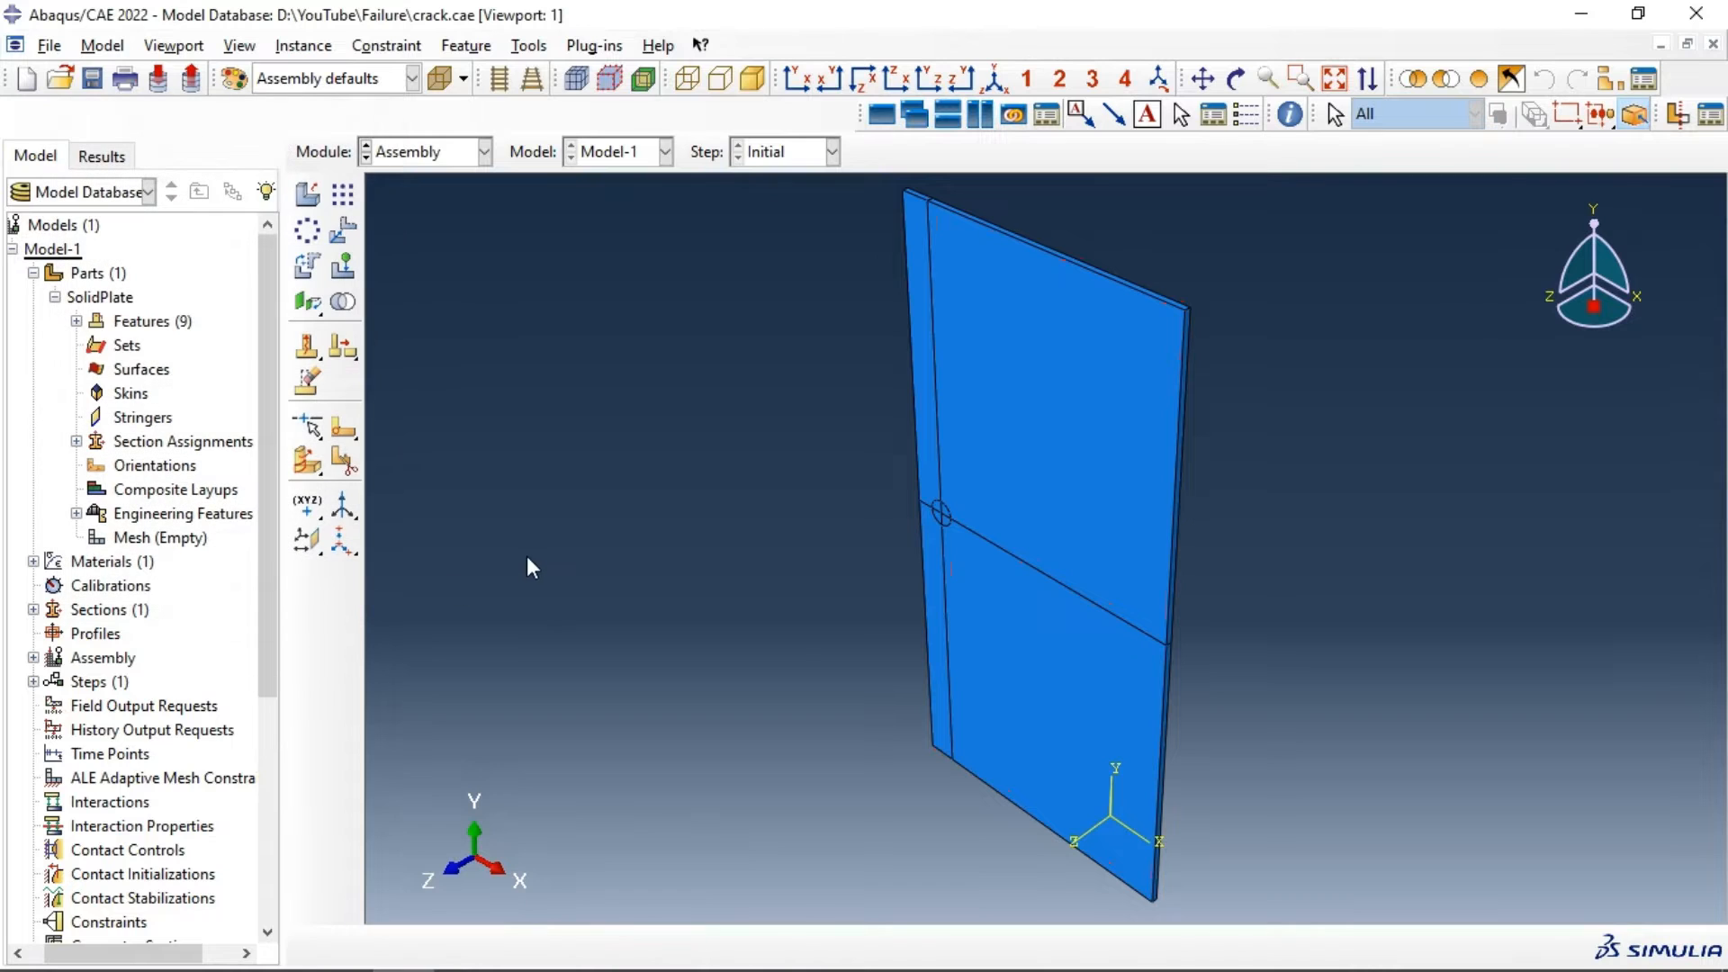
Step: In the Step module, create a Static, General step after Initial with Nlgeom on and the default incrementation
left_click(430, 165)
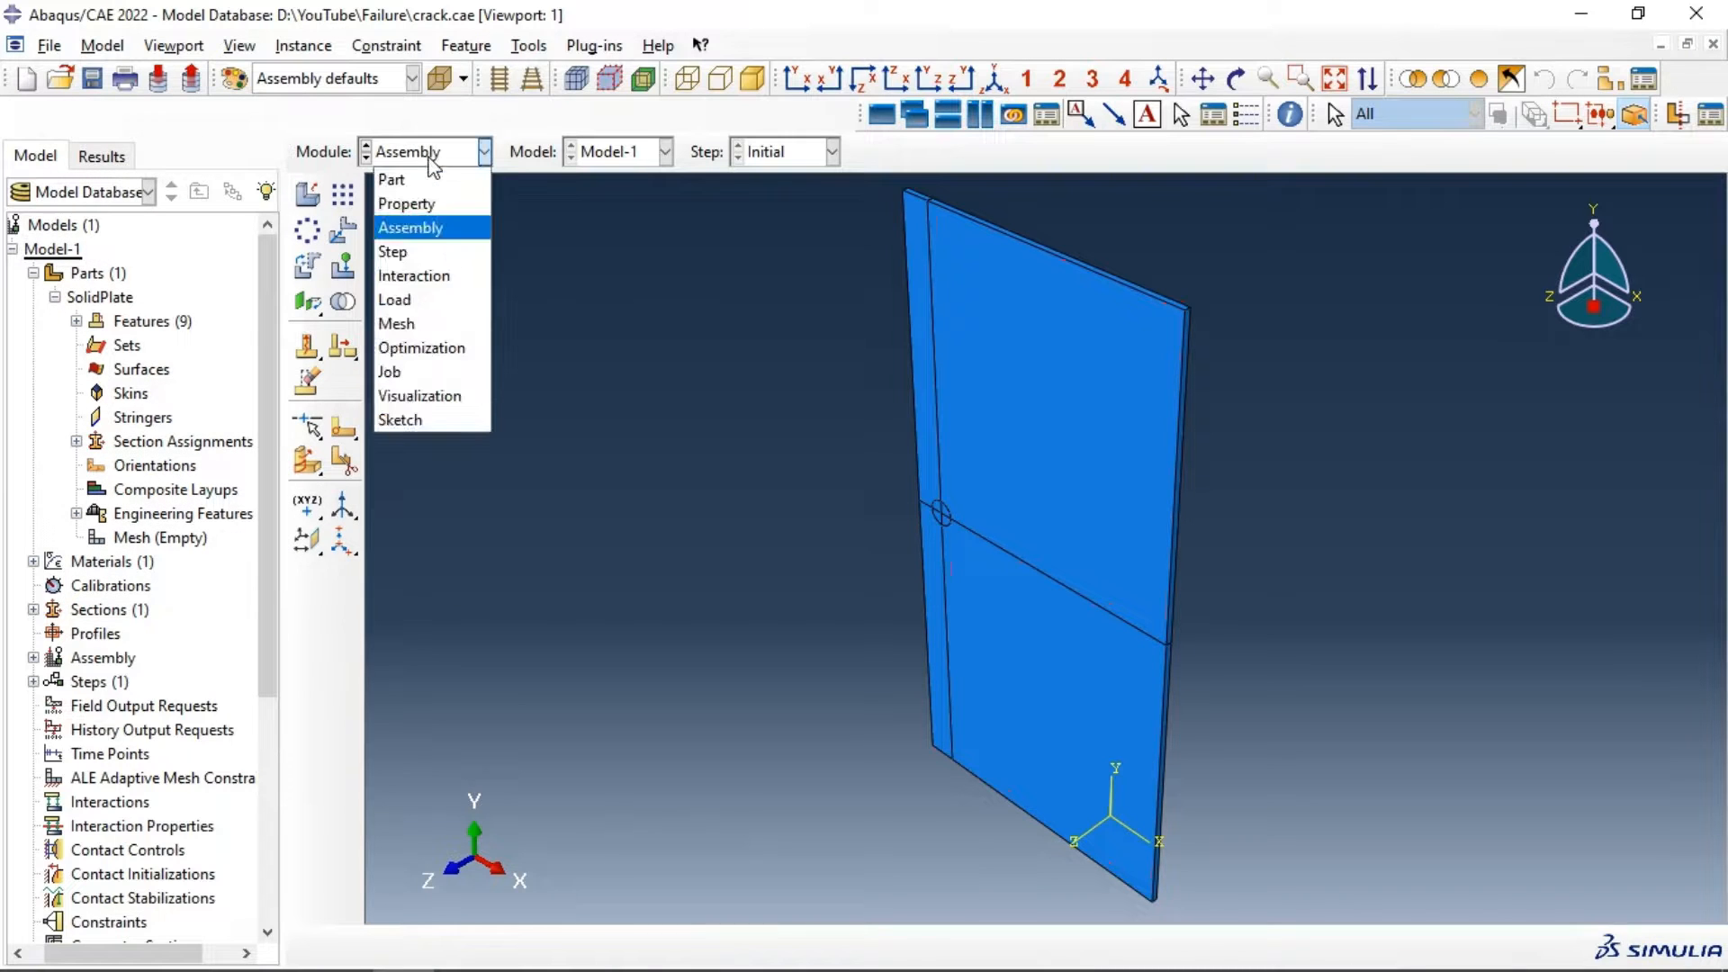
left_click(430, 247)
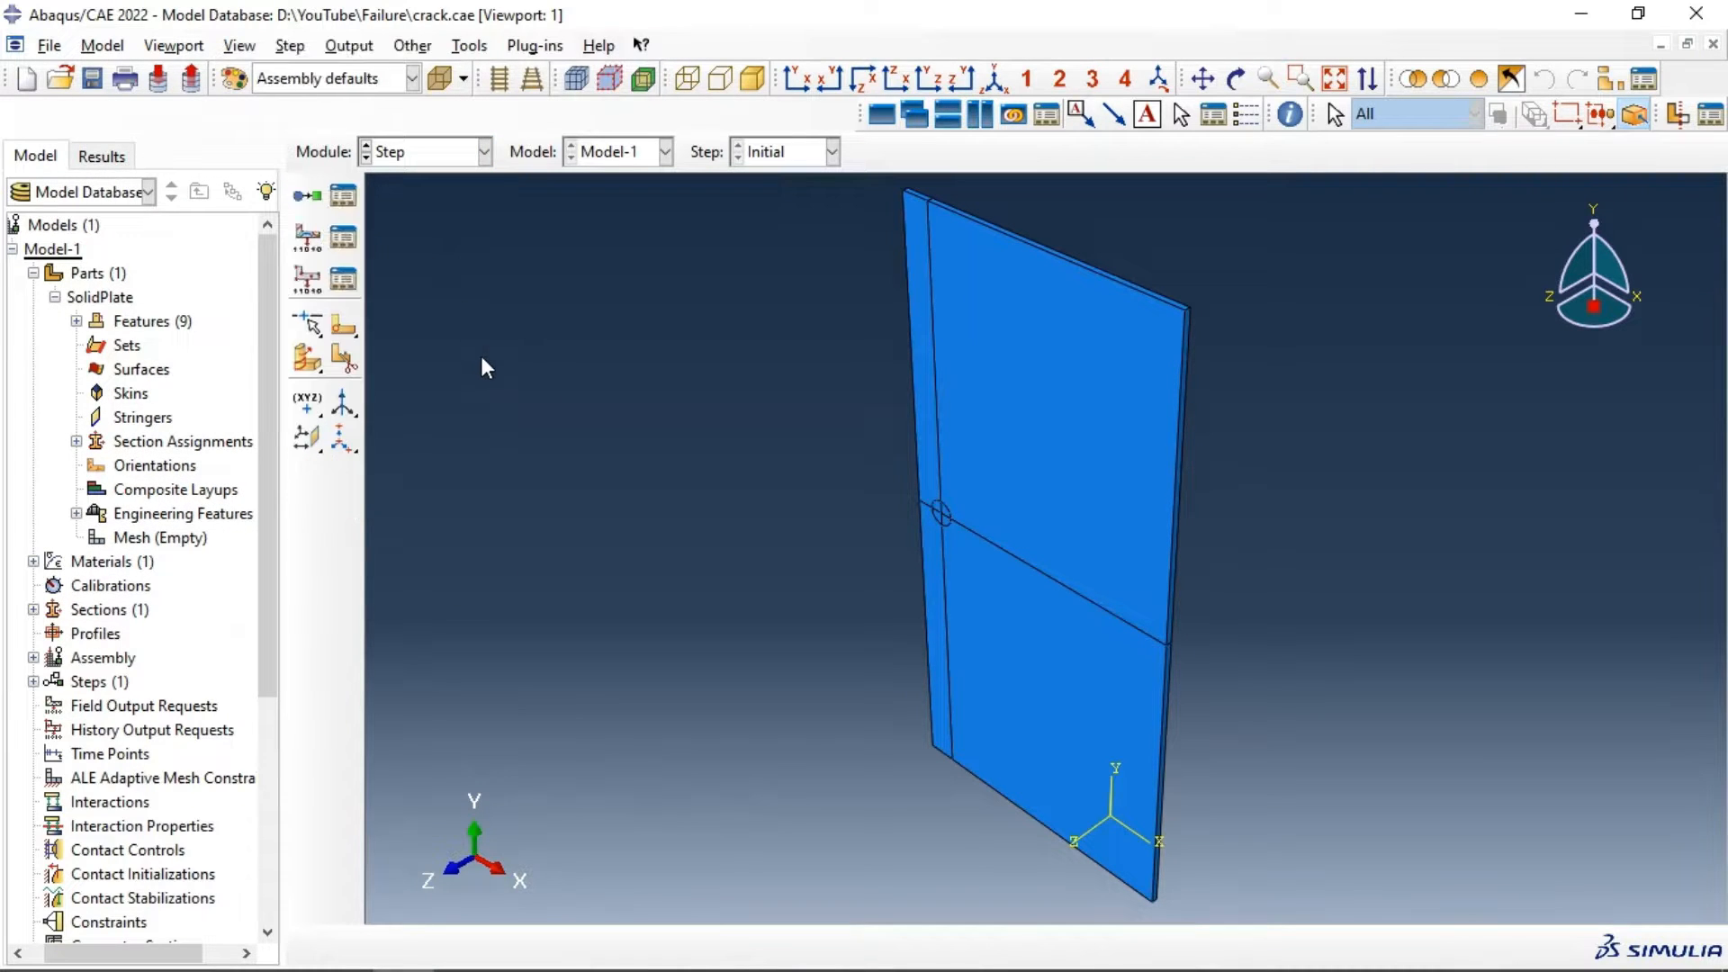
left_click(306, 200)
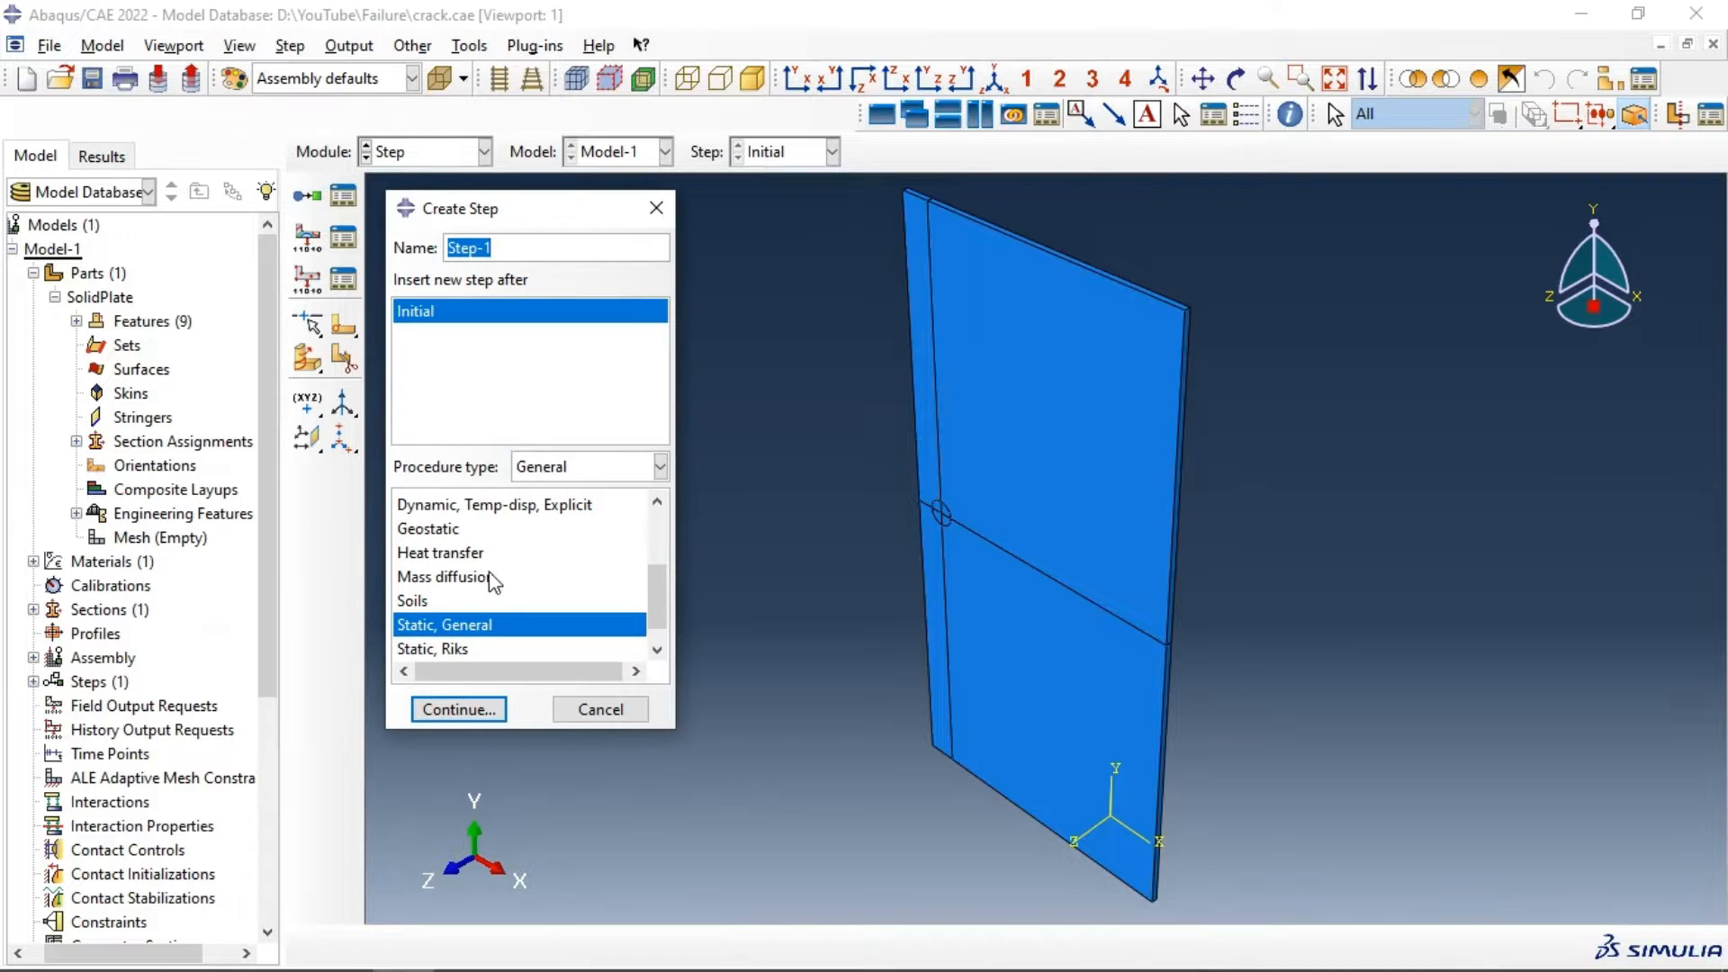
left_click(444, 711)
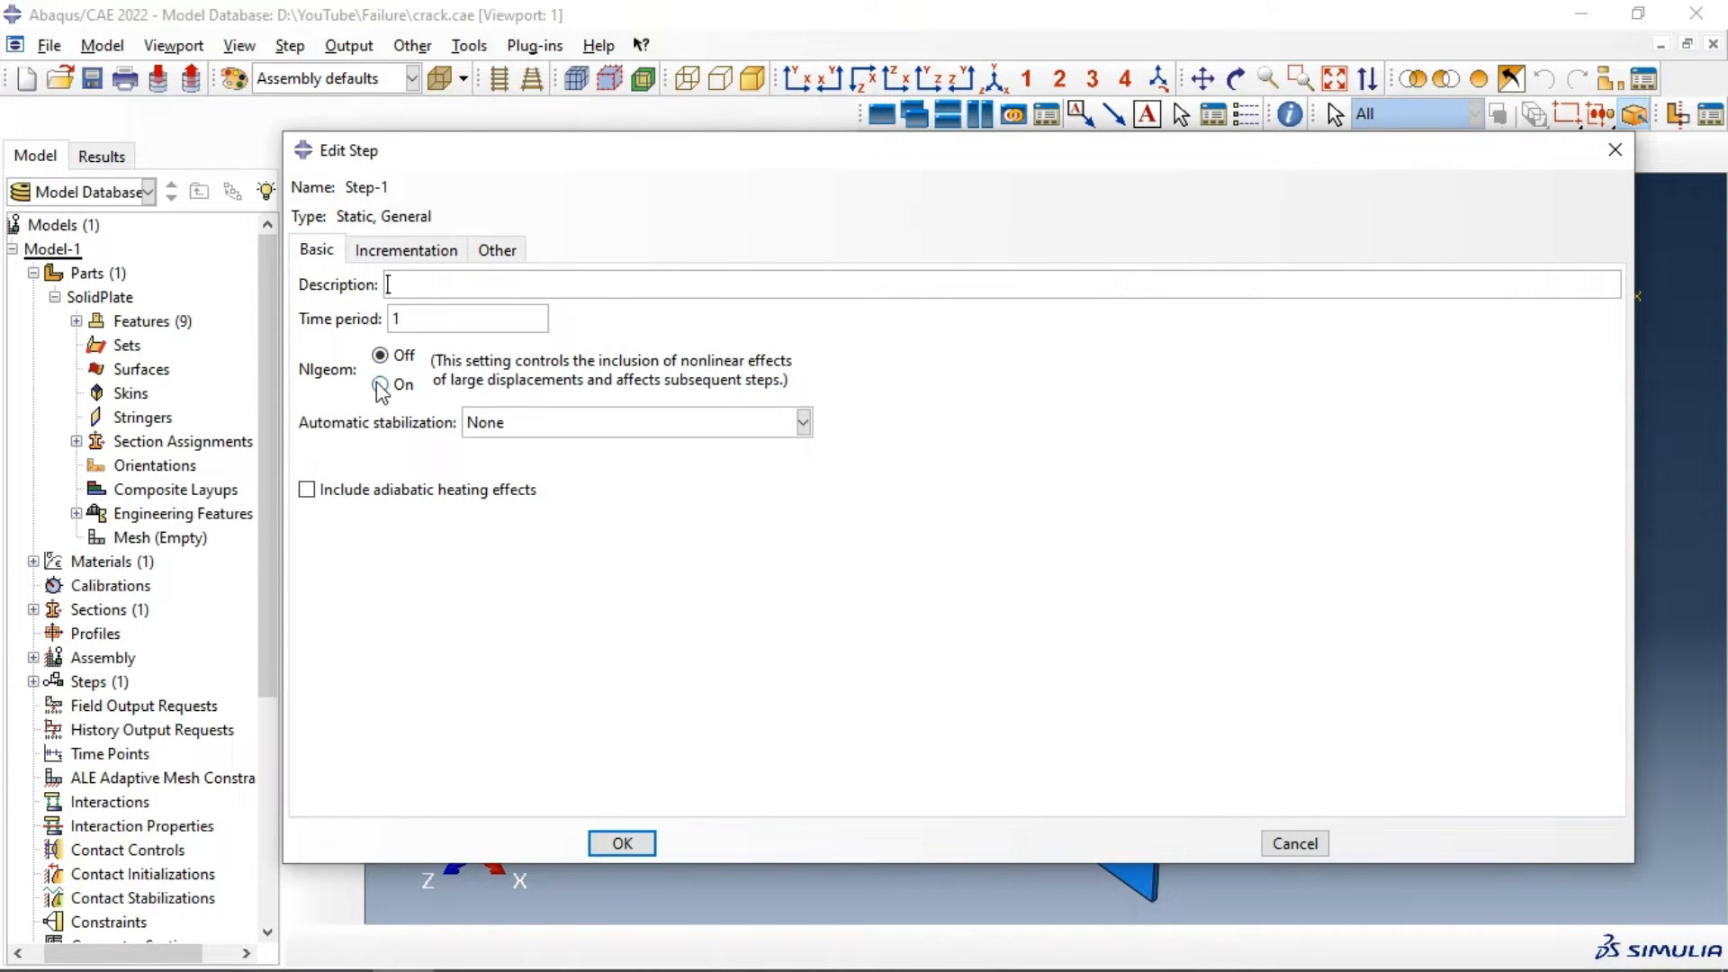
left_click(380, 384)
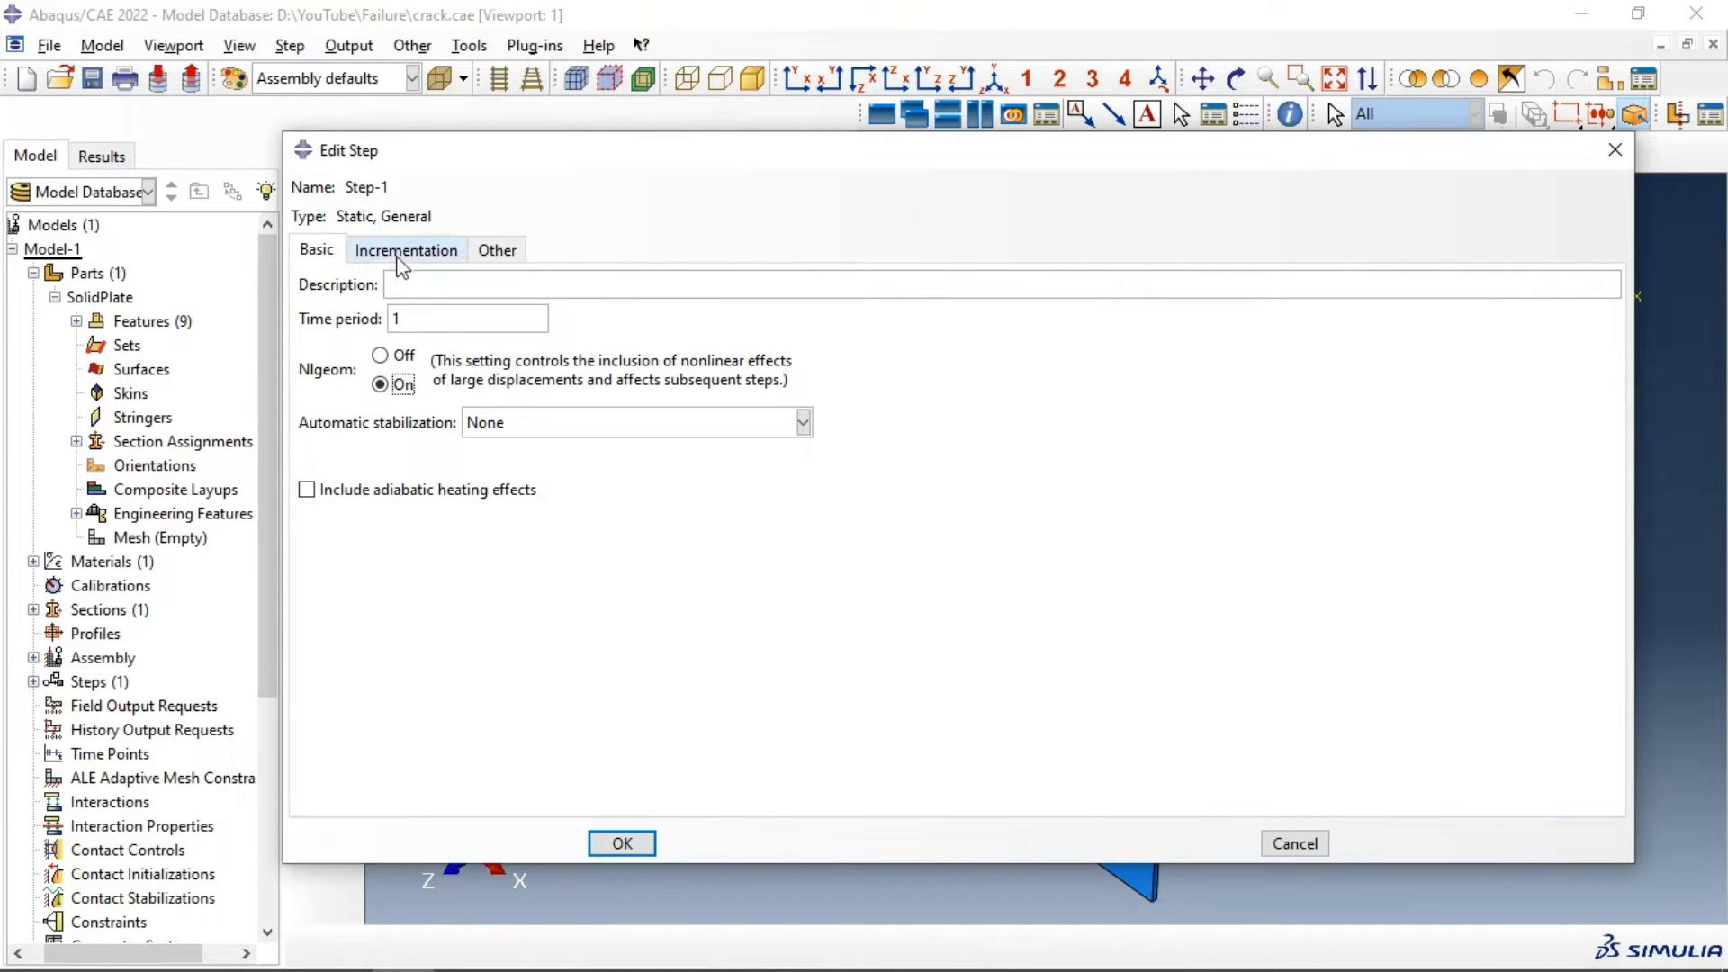
left_click(403, 252)
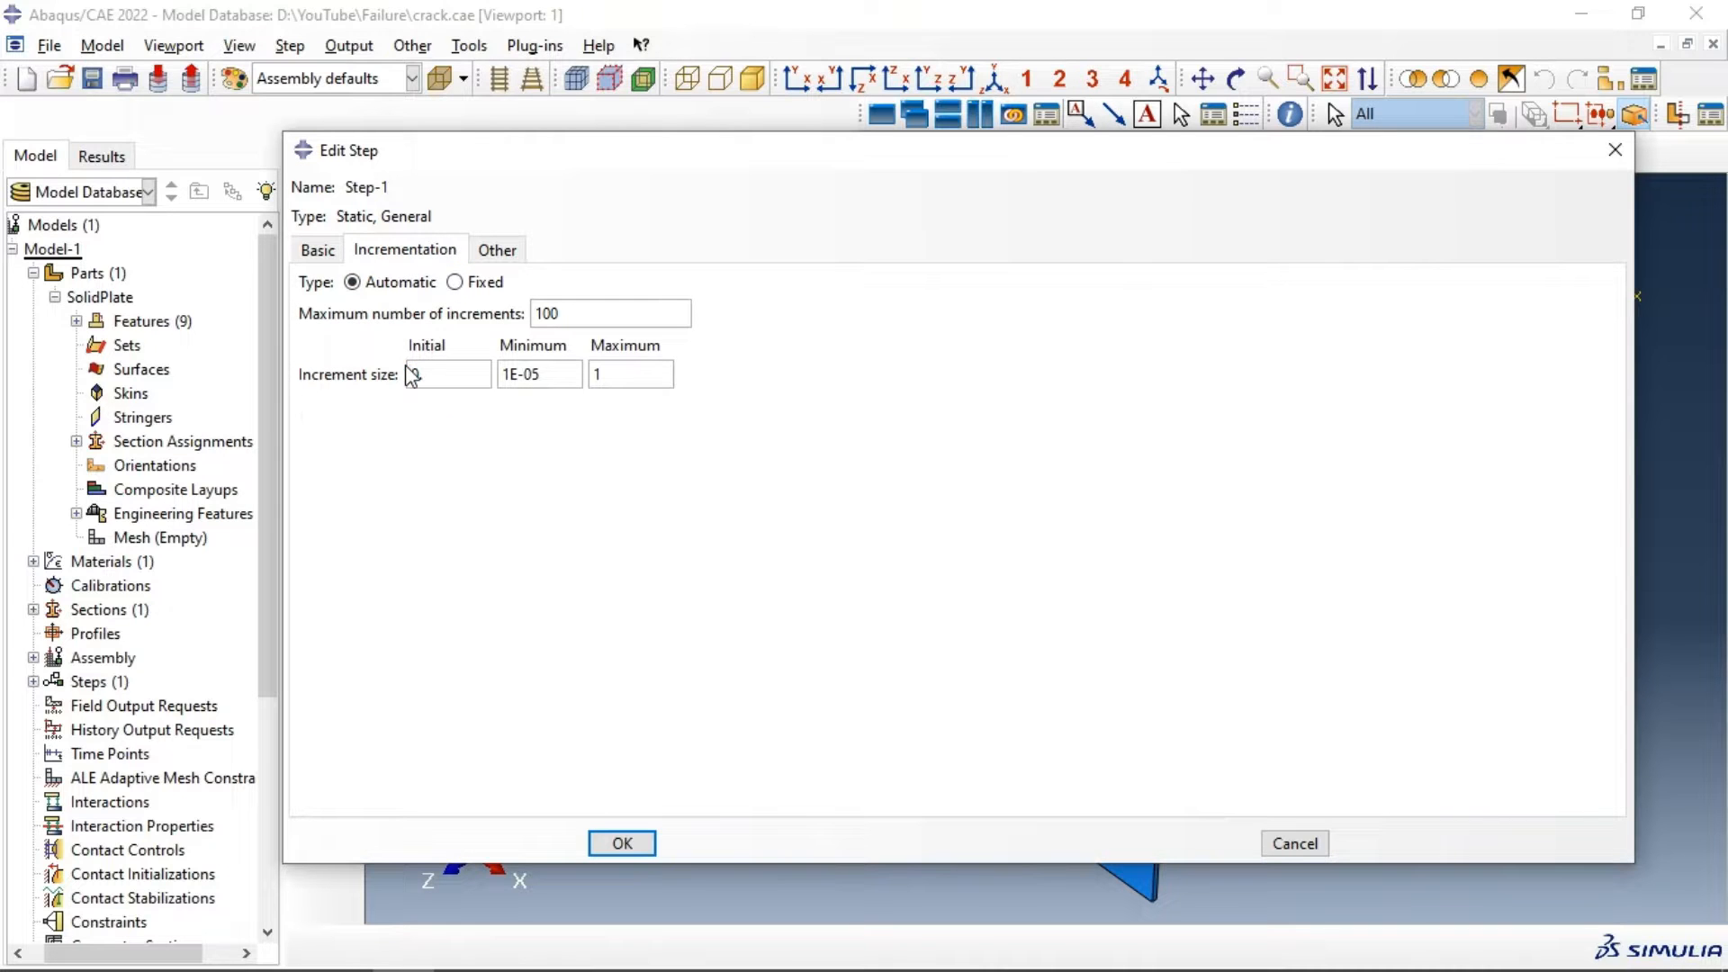
left_click(621, 843)
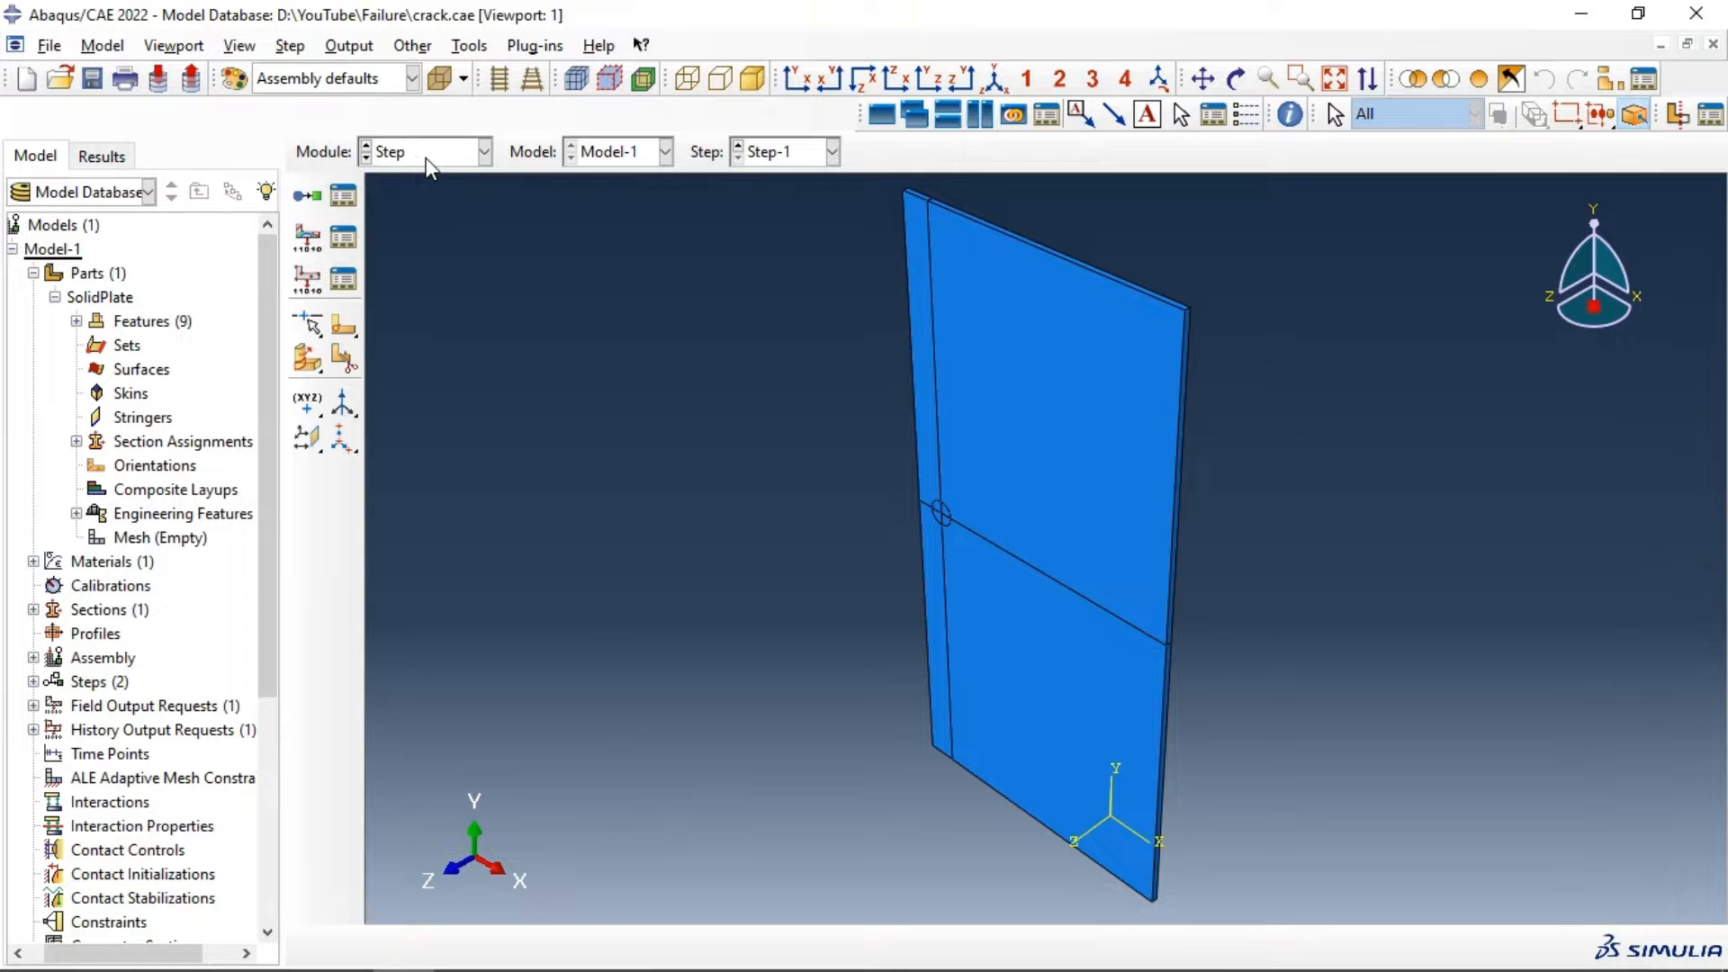
Step: Review the field output and history output requests defined for Step-1
left_click(349, 248)
left_click(749, 193)
left_click(349, 280)
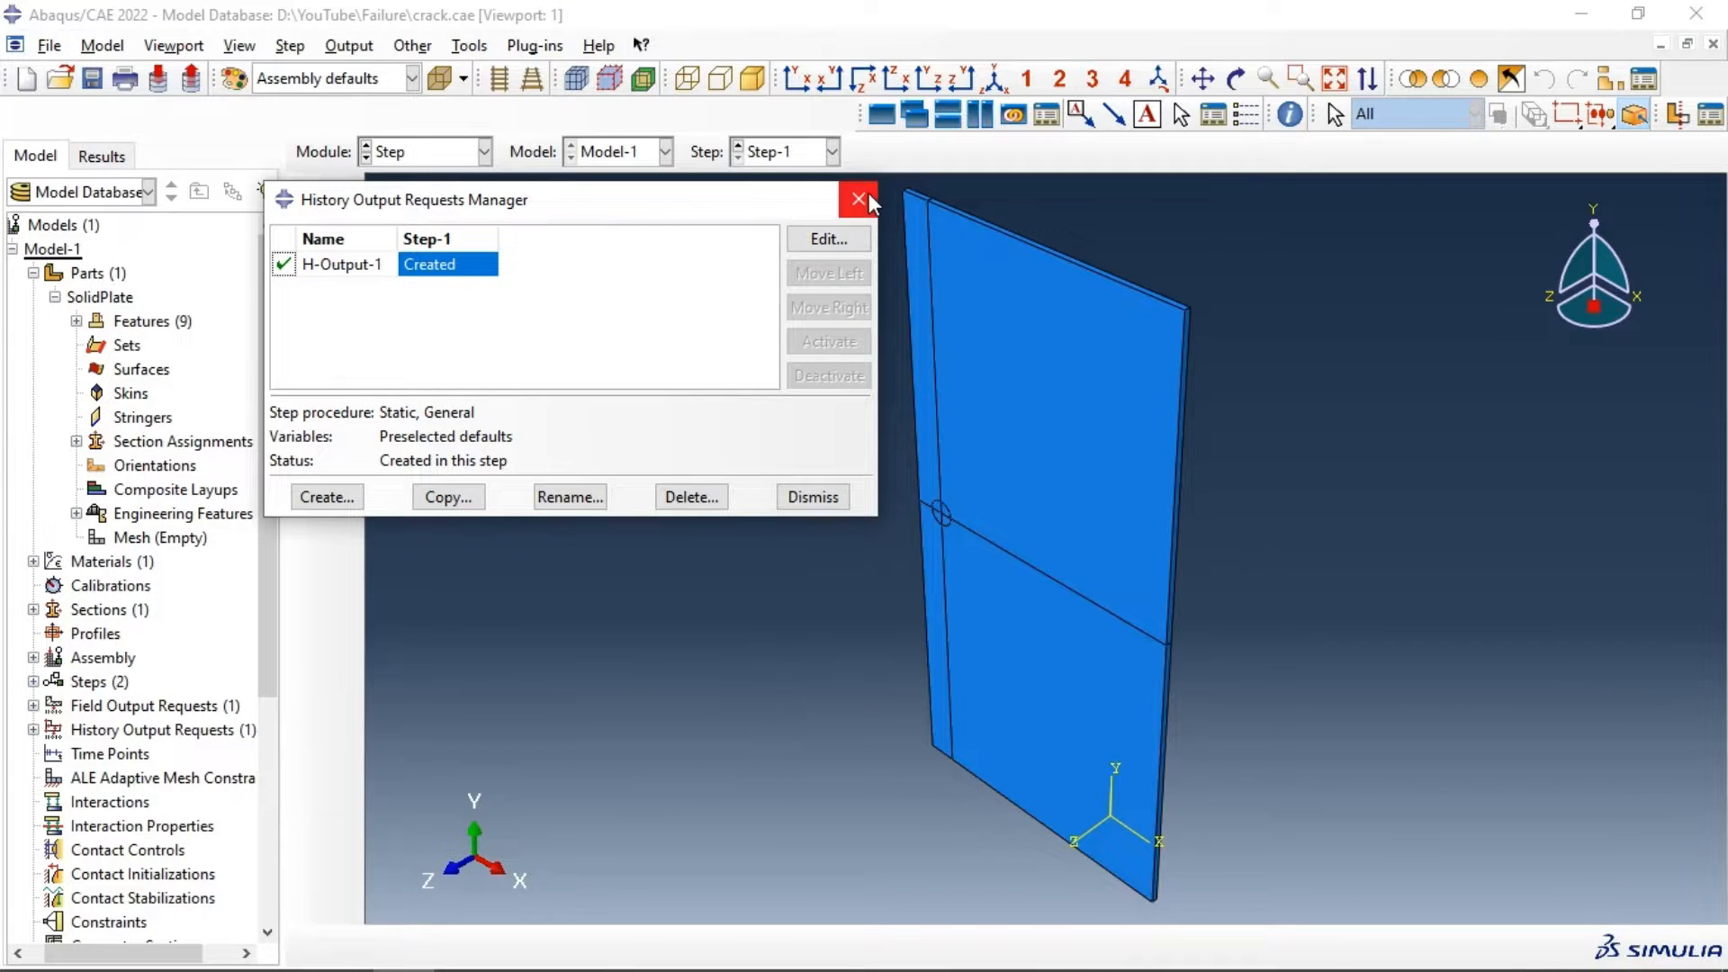
left_click(860, 197)
Step: Switch to the Interaction module
left_click(418, 153)
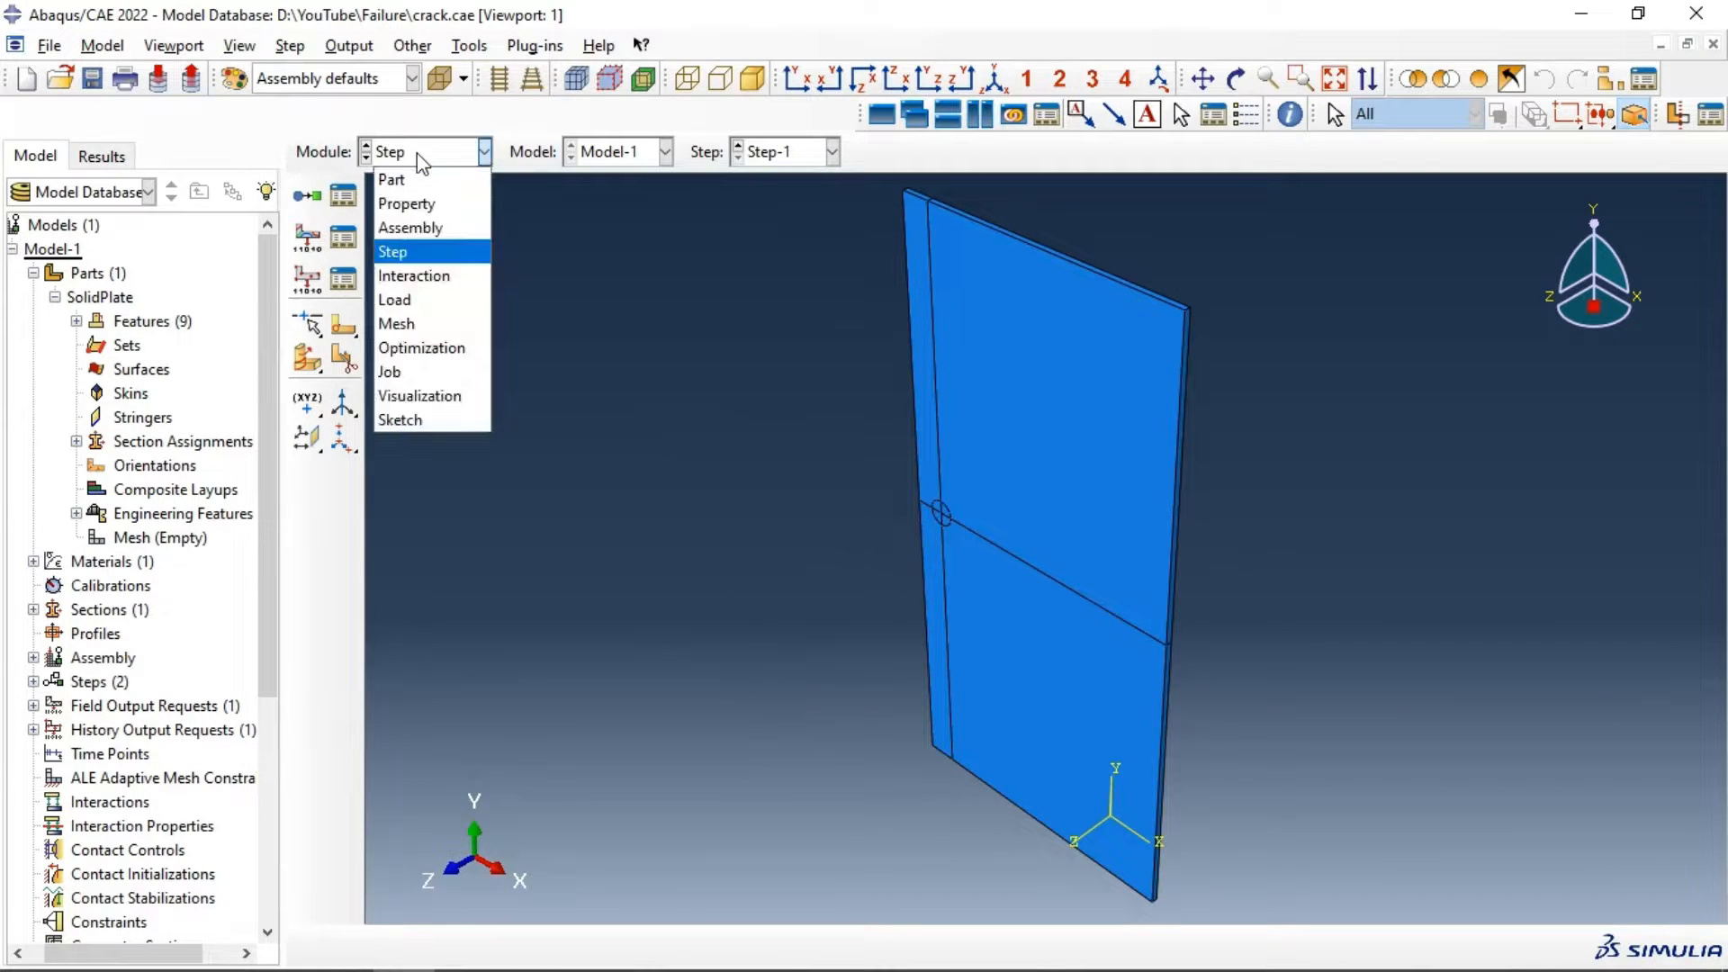
left_click(406, 272)
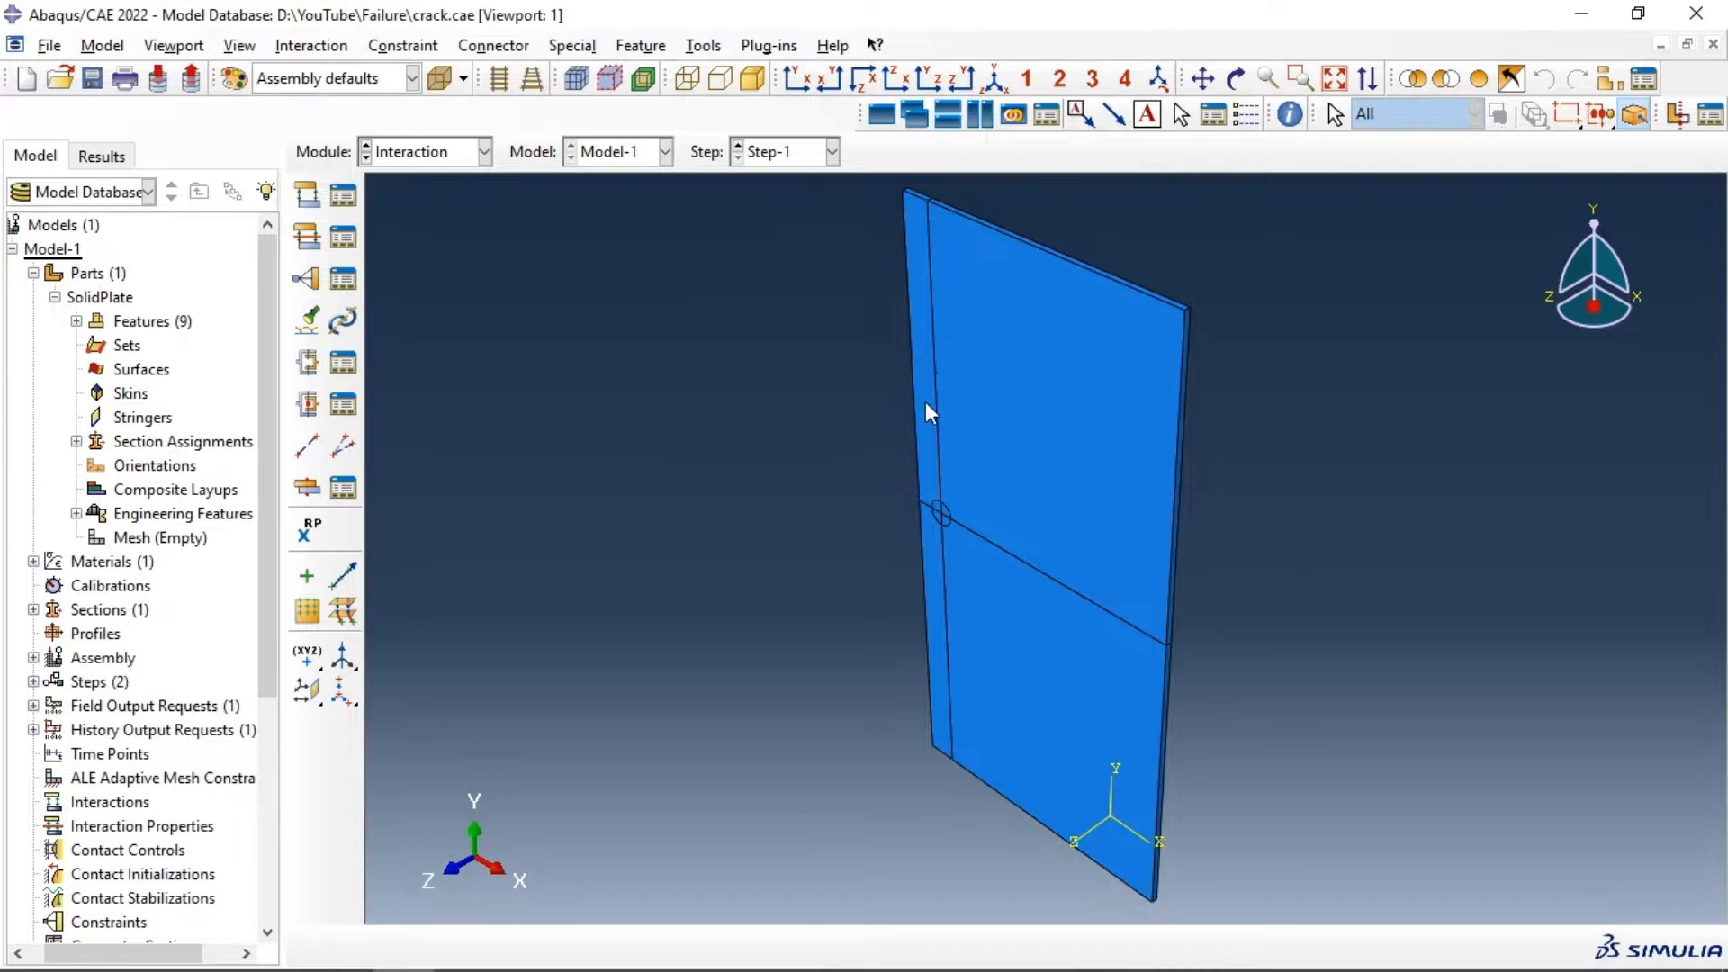
scroll(925, 402, "down", 2)
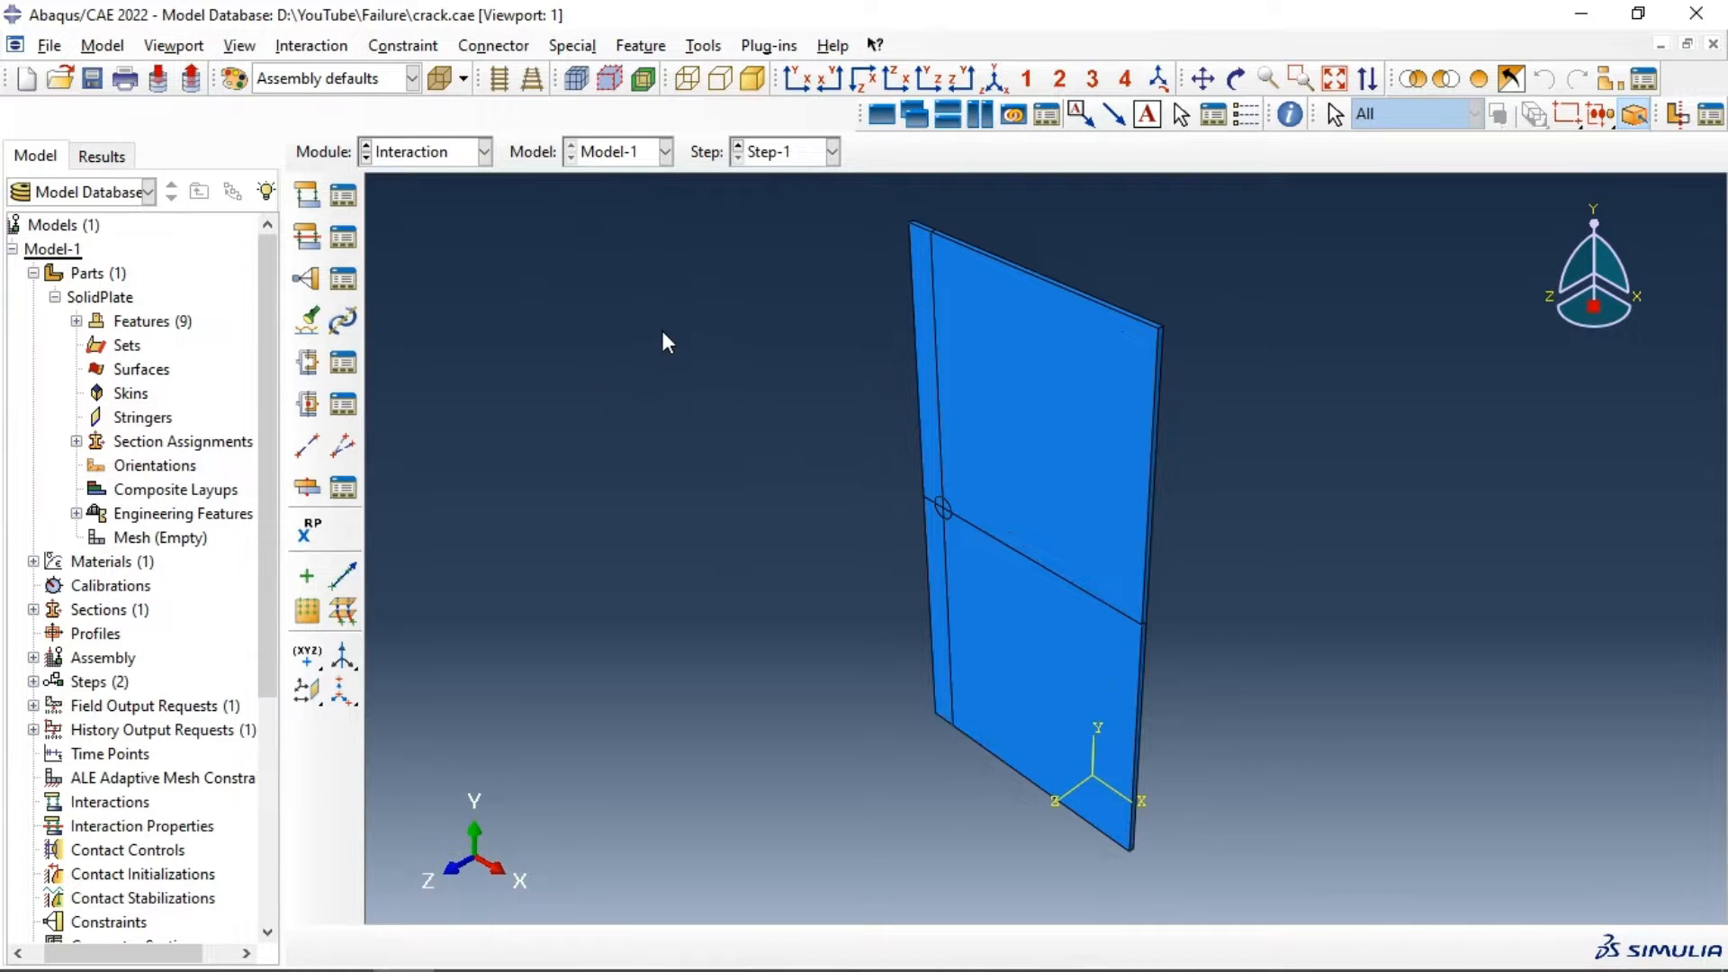
Step: Try to assign a seam to the internal crack faces between the plate's edge and the center of the partition circle
left_click(594, 53)
mouse_move(601, 72)
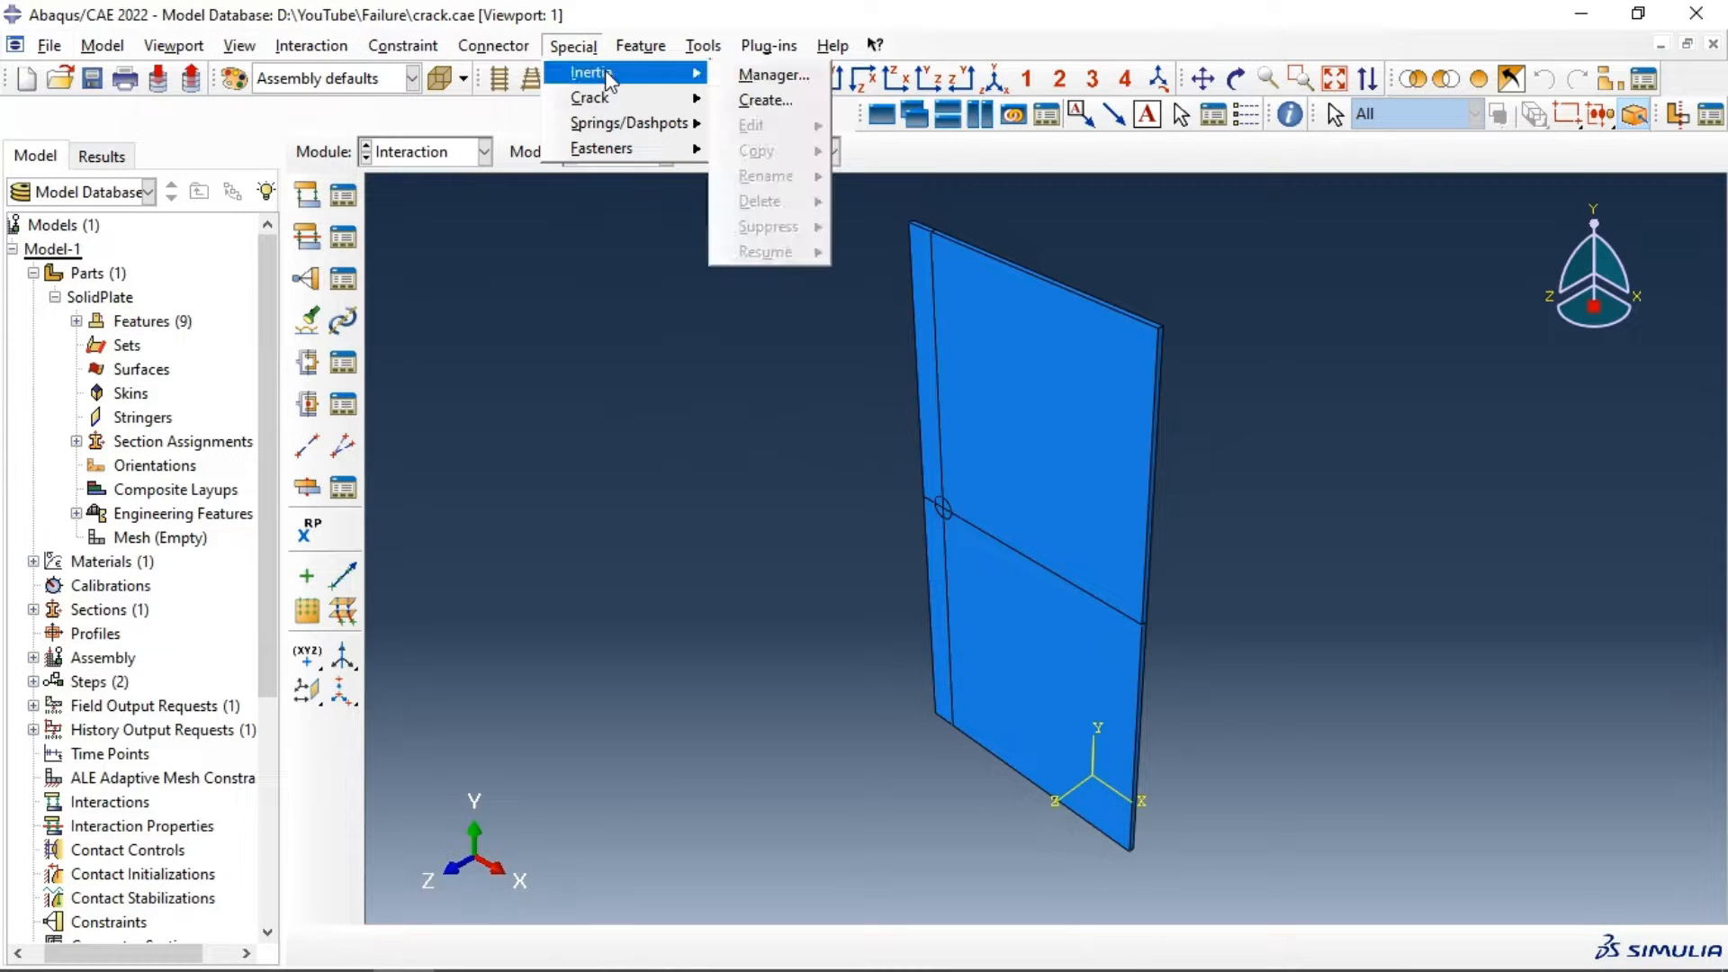
mouse_move(627, 101)
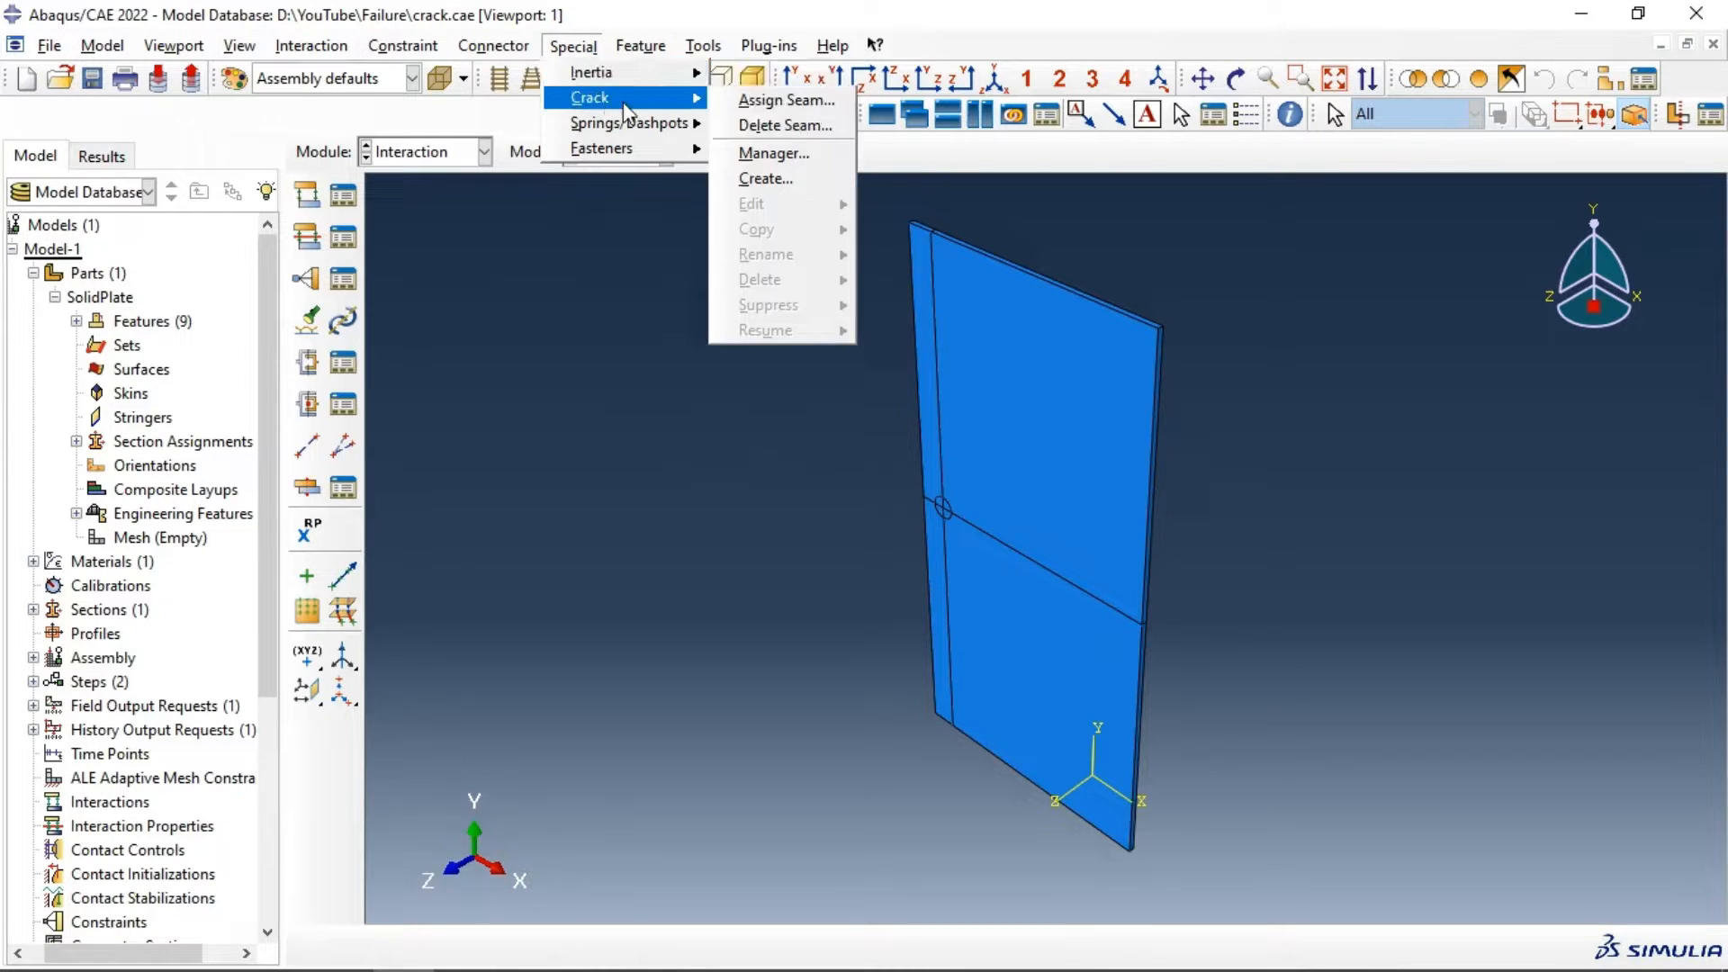
left_click(763, 104)
scroll(810, 443, "up", 3)
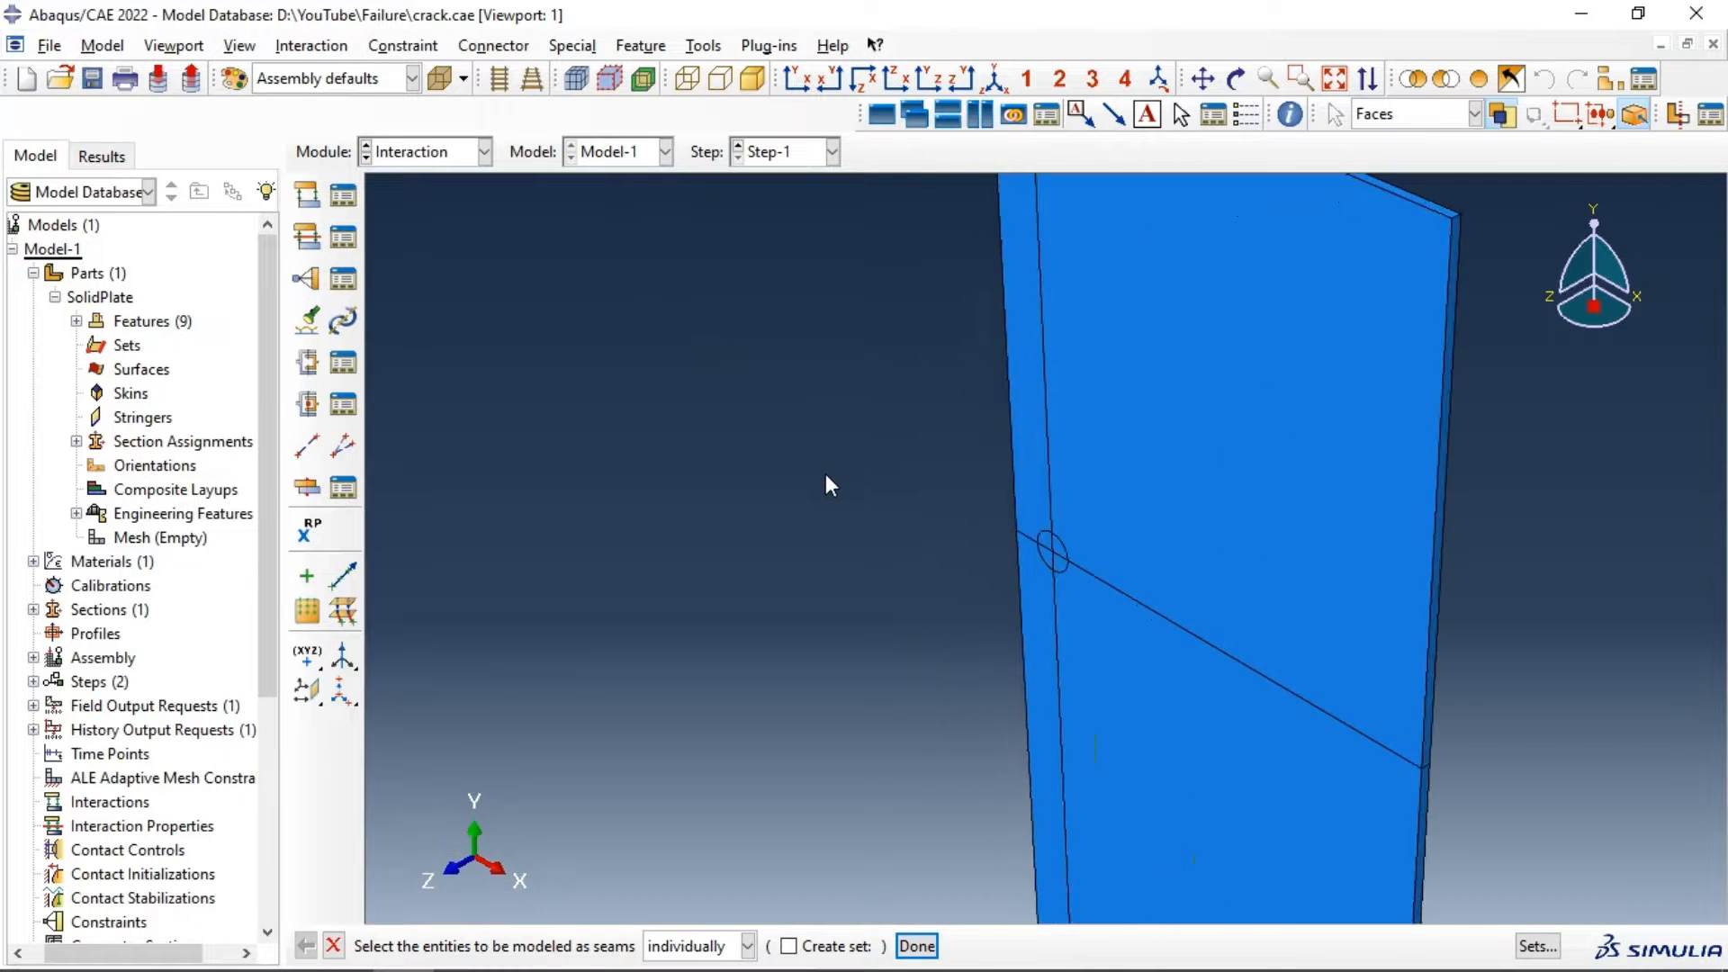
scroll(643, 410, "down", 2)
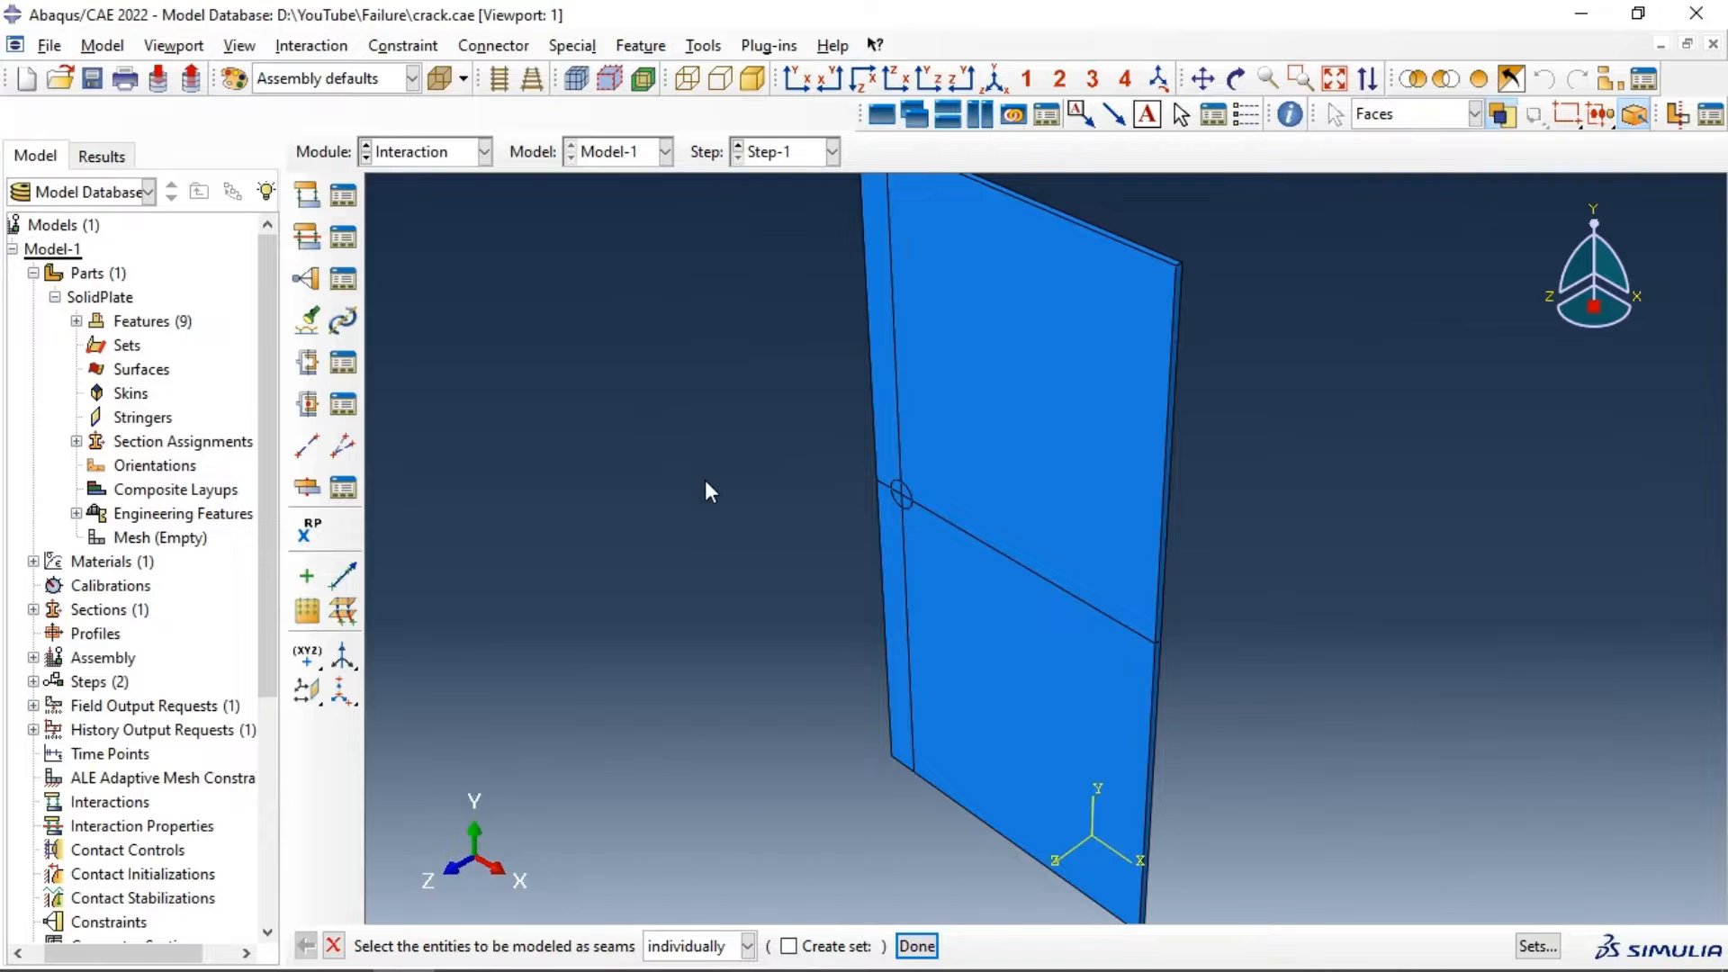
left_click_drag(837, 648, 1116, 592, "ctrl+alt")
scroll(905, 596, "up", 5)
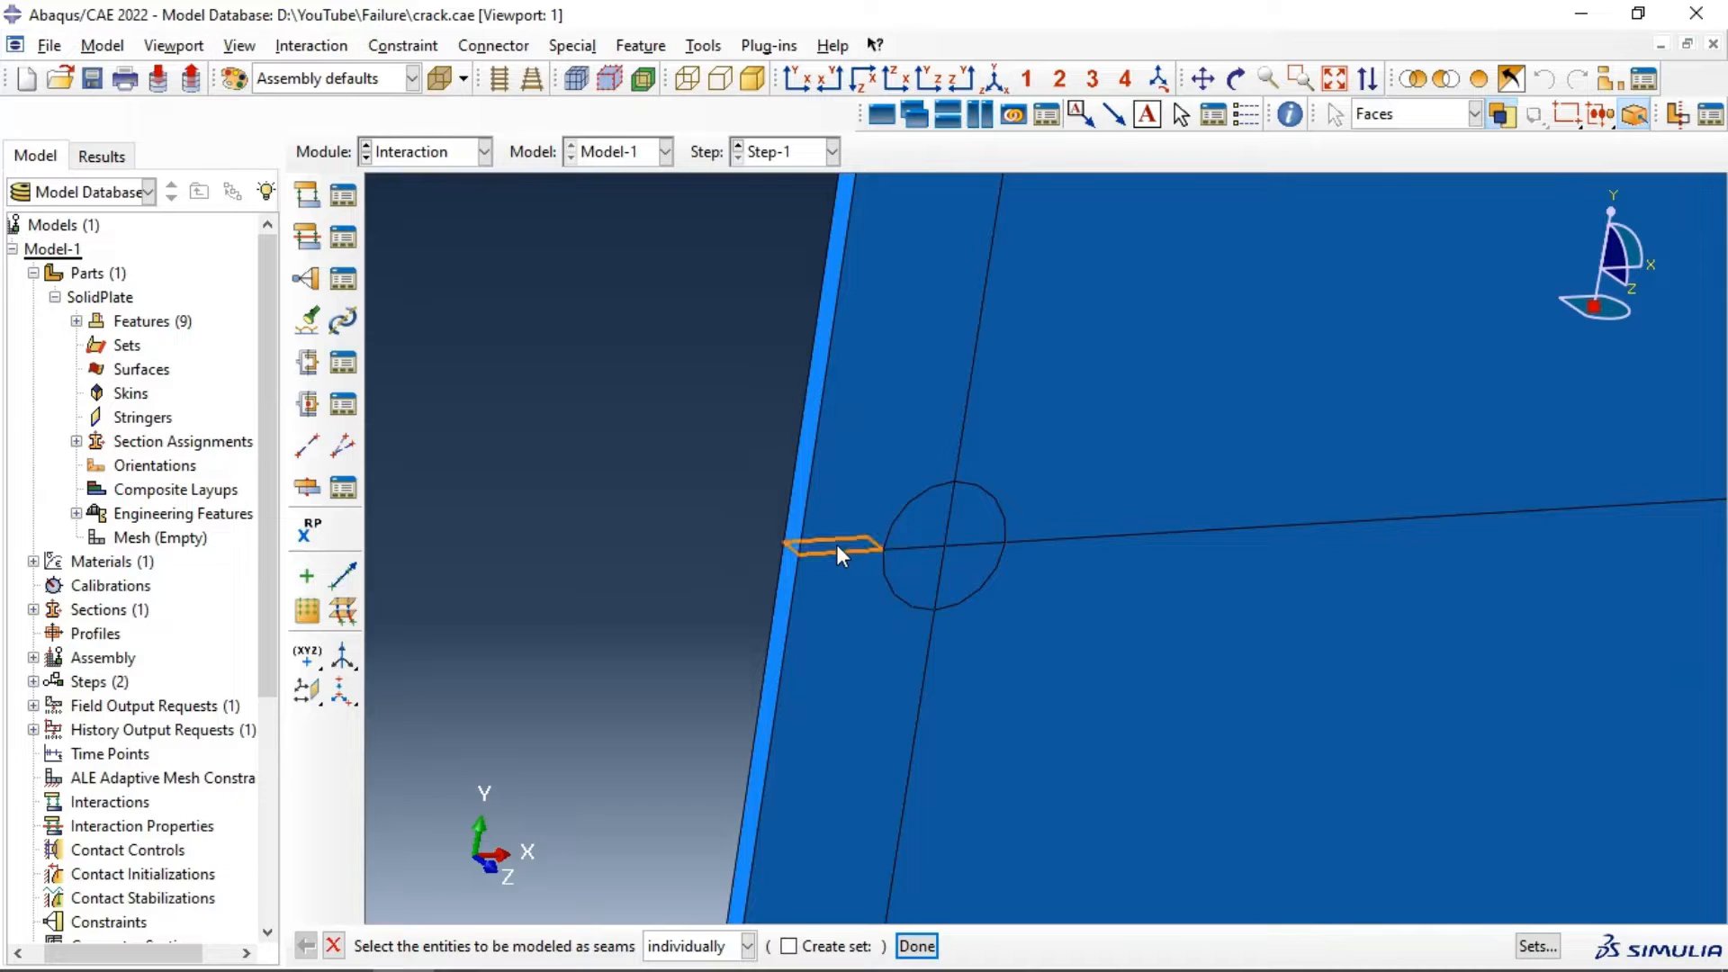
left_click(893, 542)
left_click(916, 945)
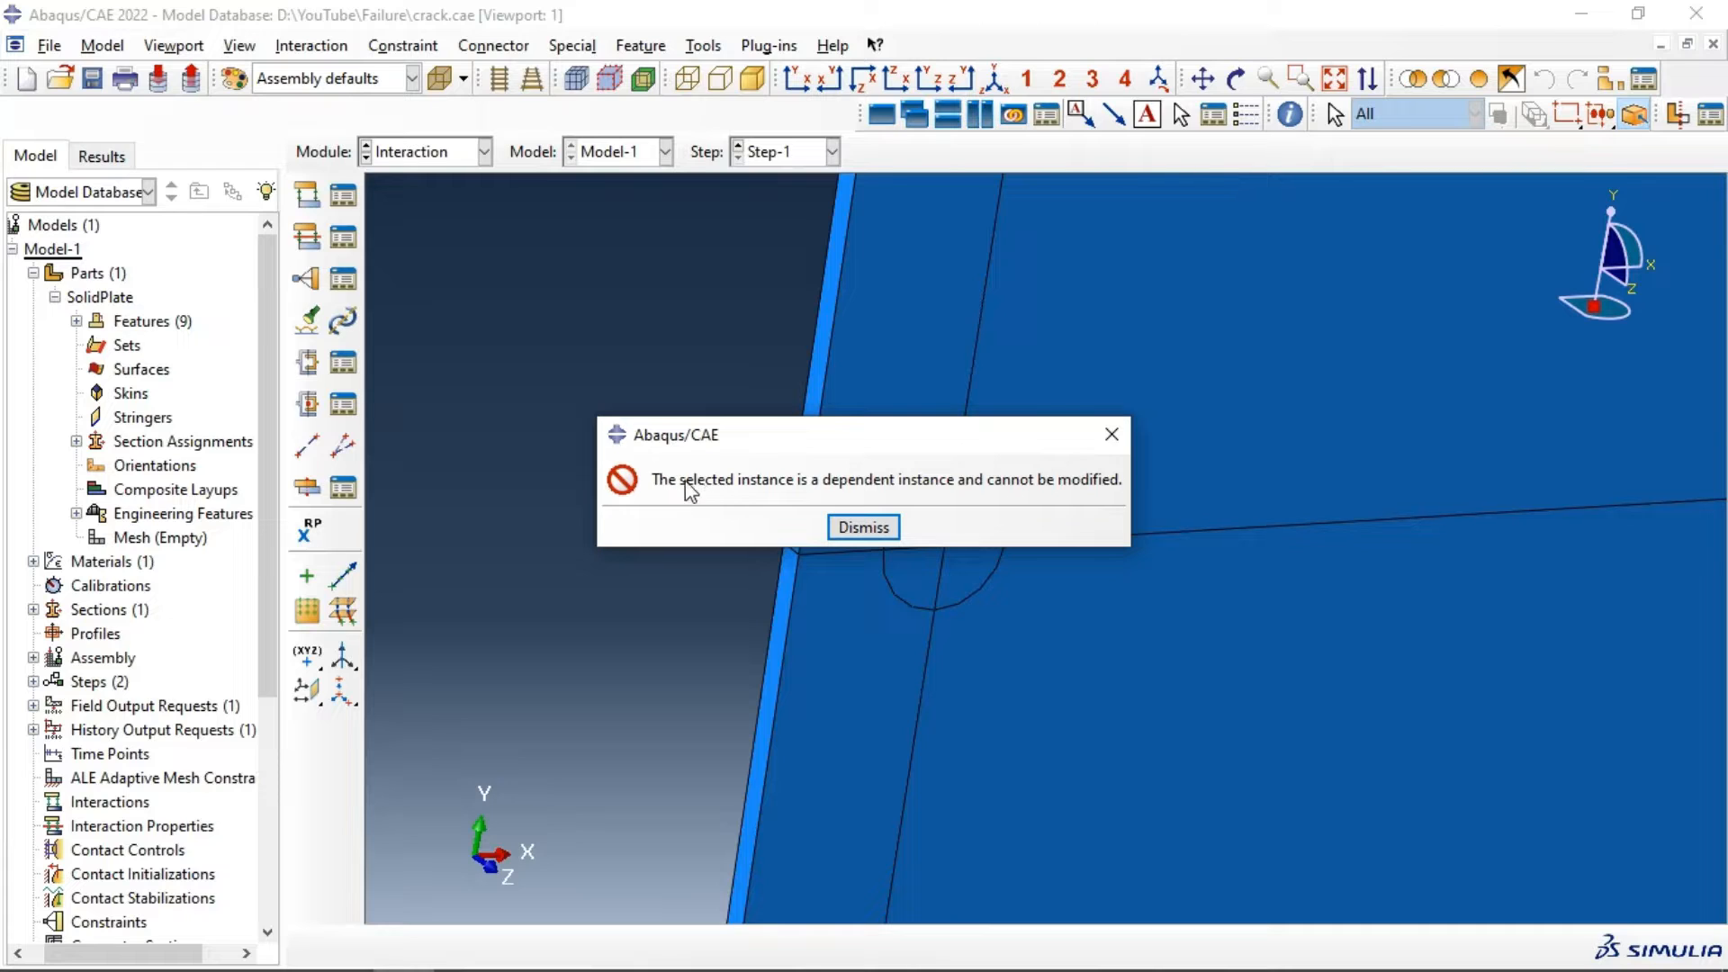
left_click(864, 527)
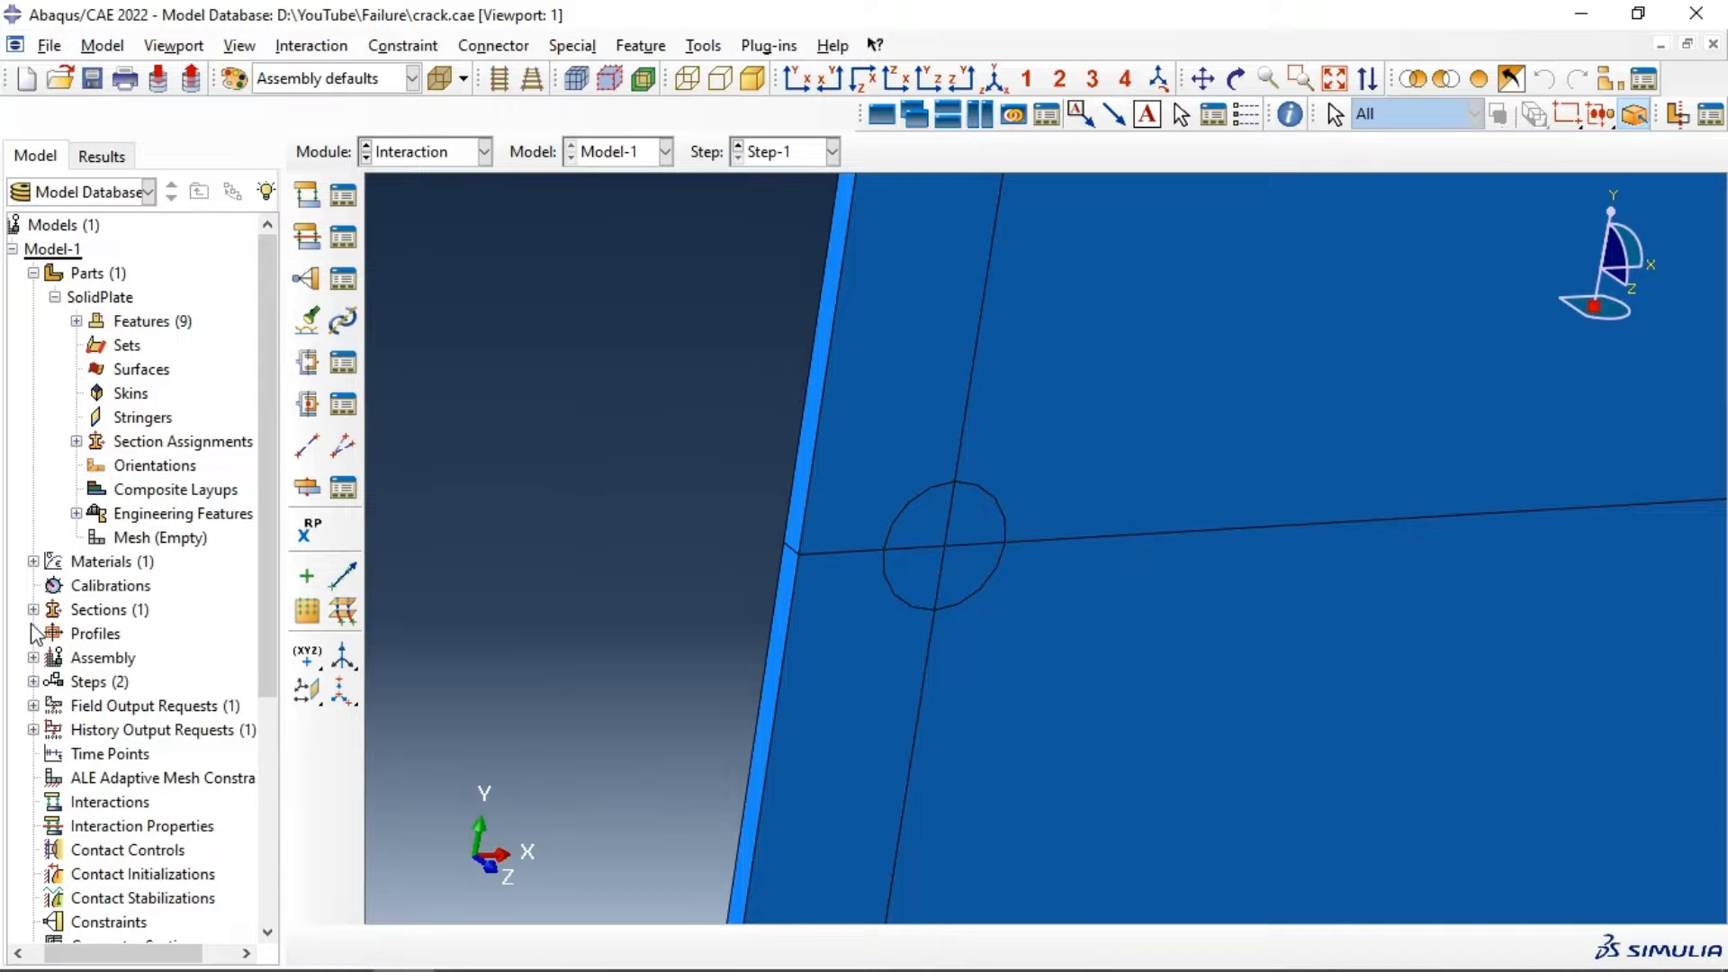
Step: Make the SolidPlate-1 assembly instance independent
left_click(33, 658)
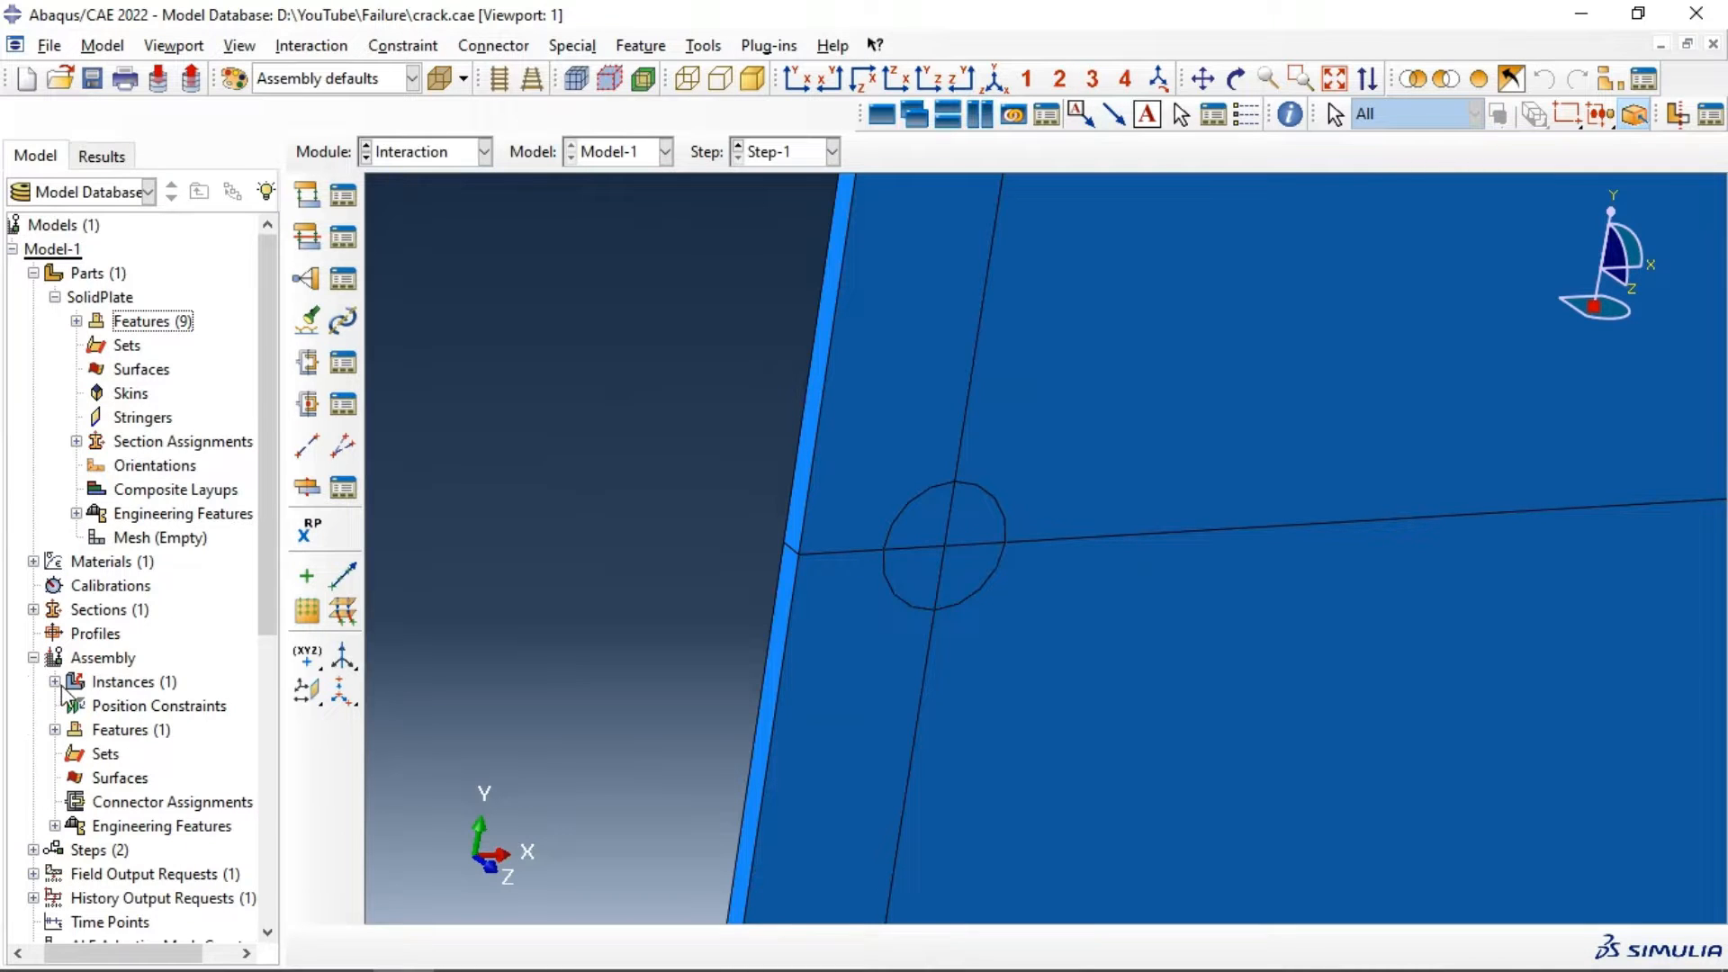
left_click(55, 681)
left_click(114, 707)
right_click(111, 709)
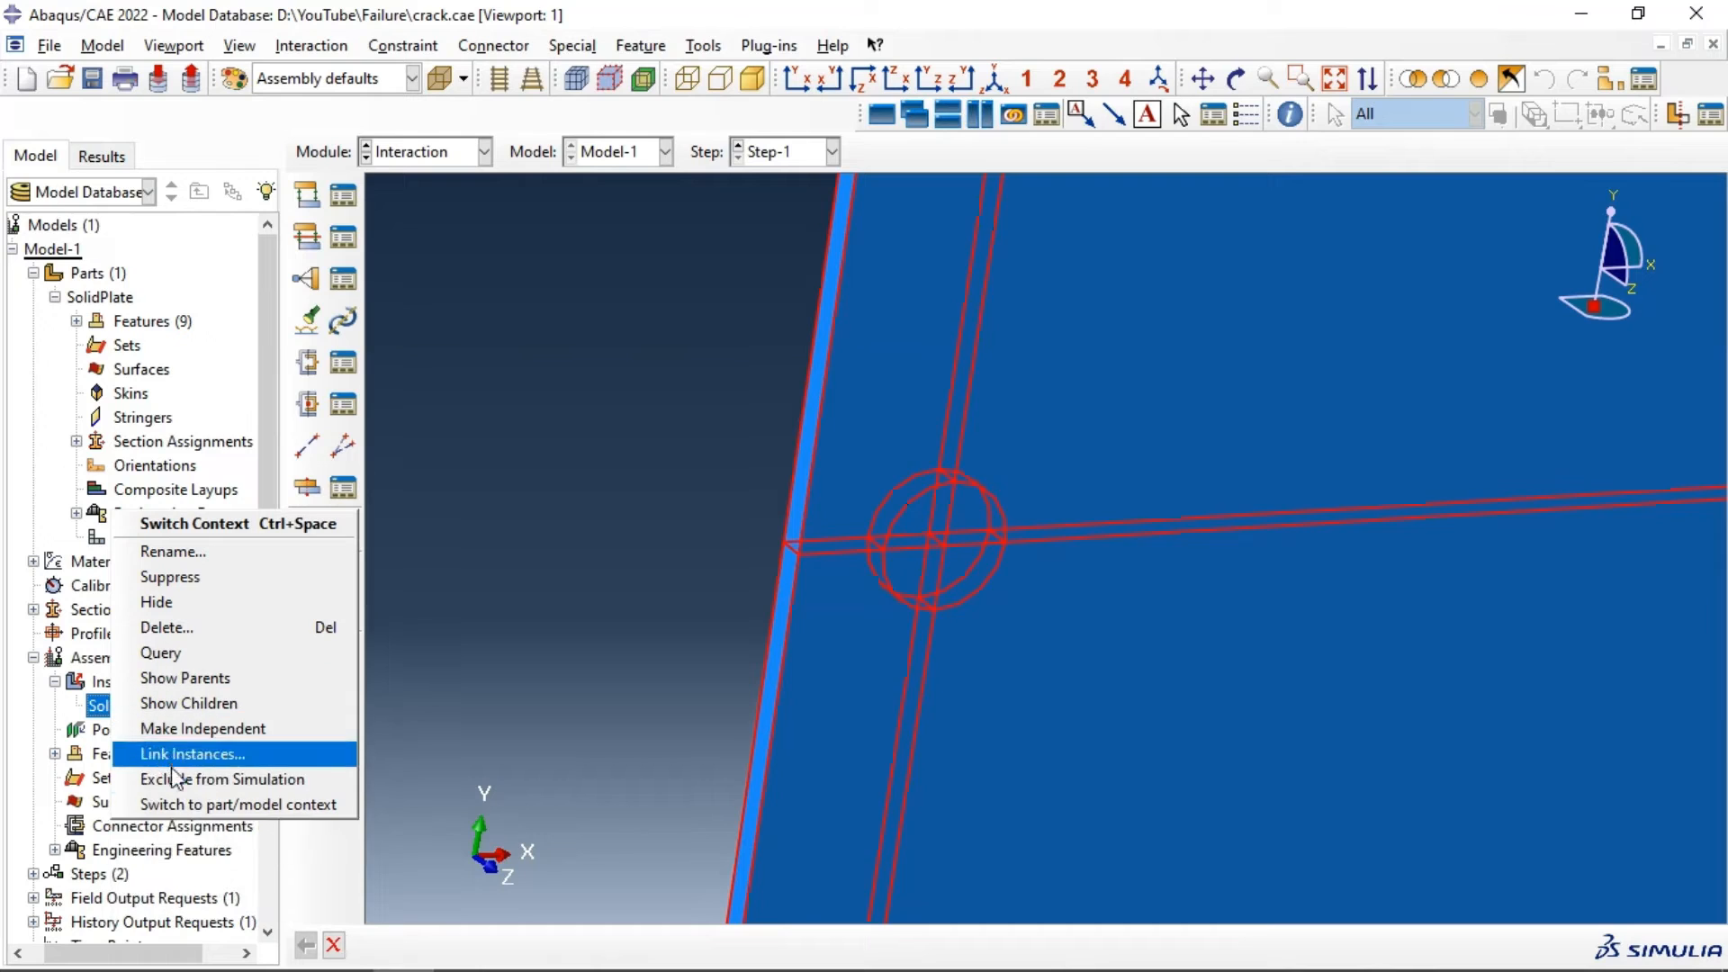
left_click(183, 729)
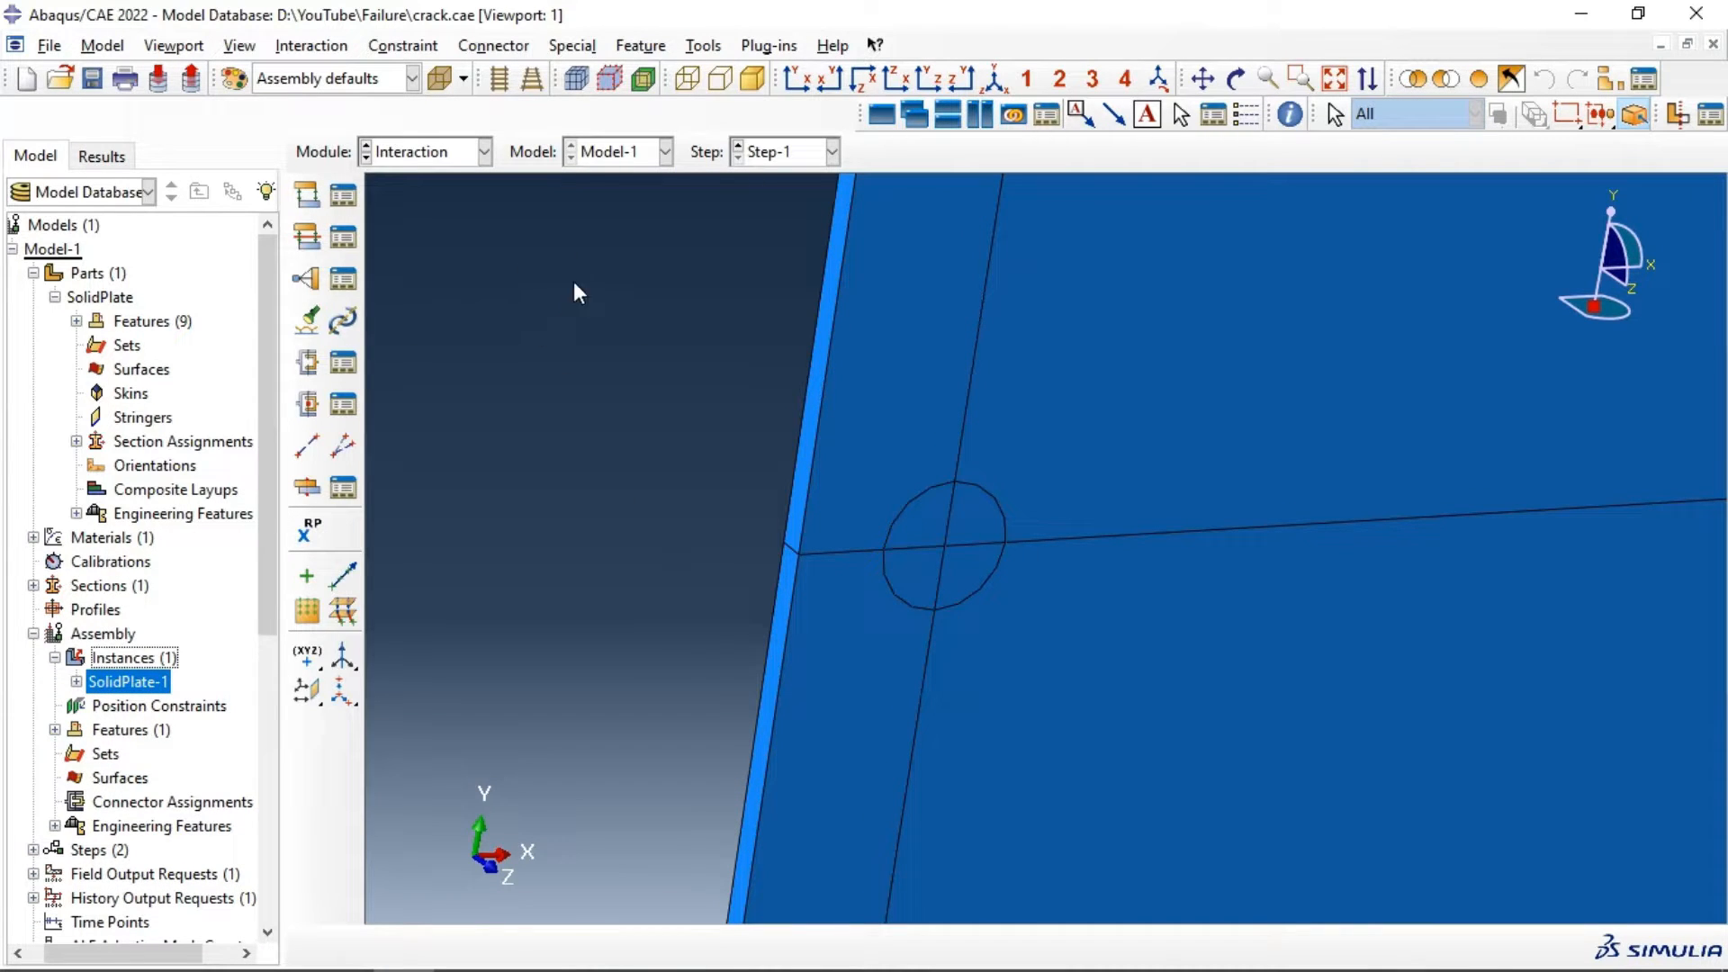
Step: Assign a crack seam to the two internal faces running from the plate's edge to the center of the partition circle
left_click(572, 47)
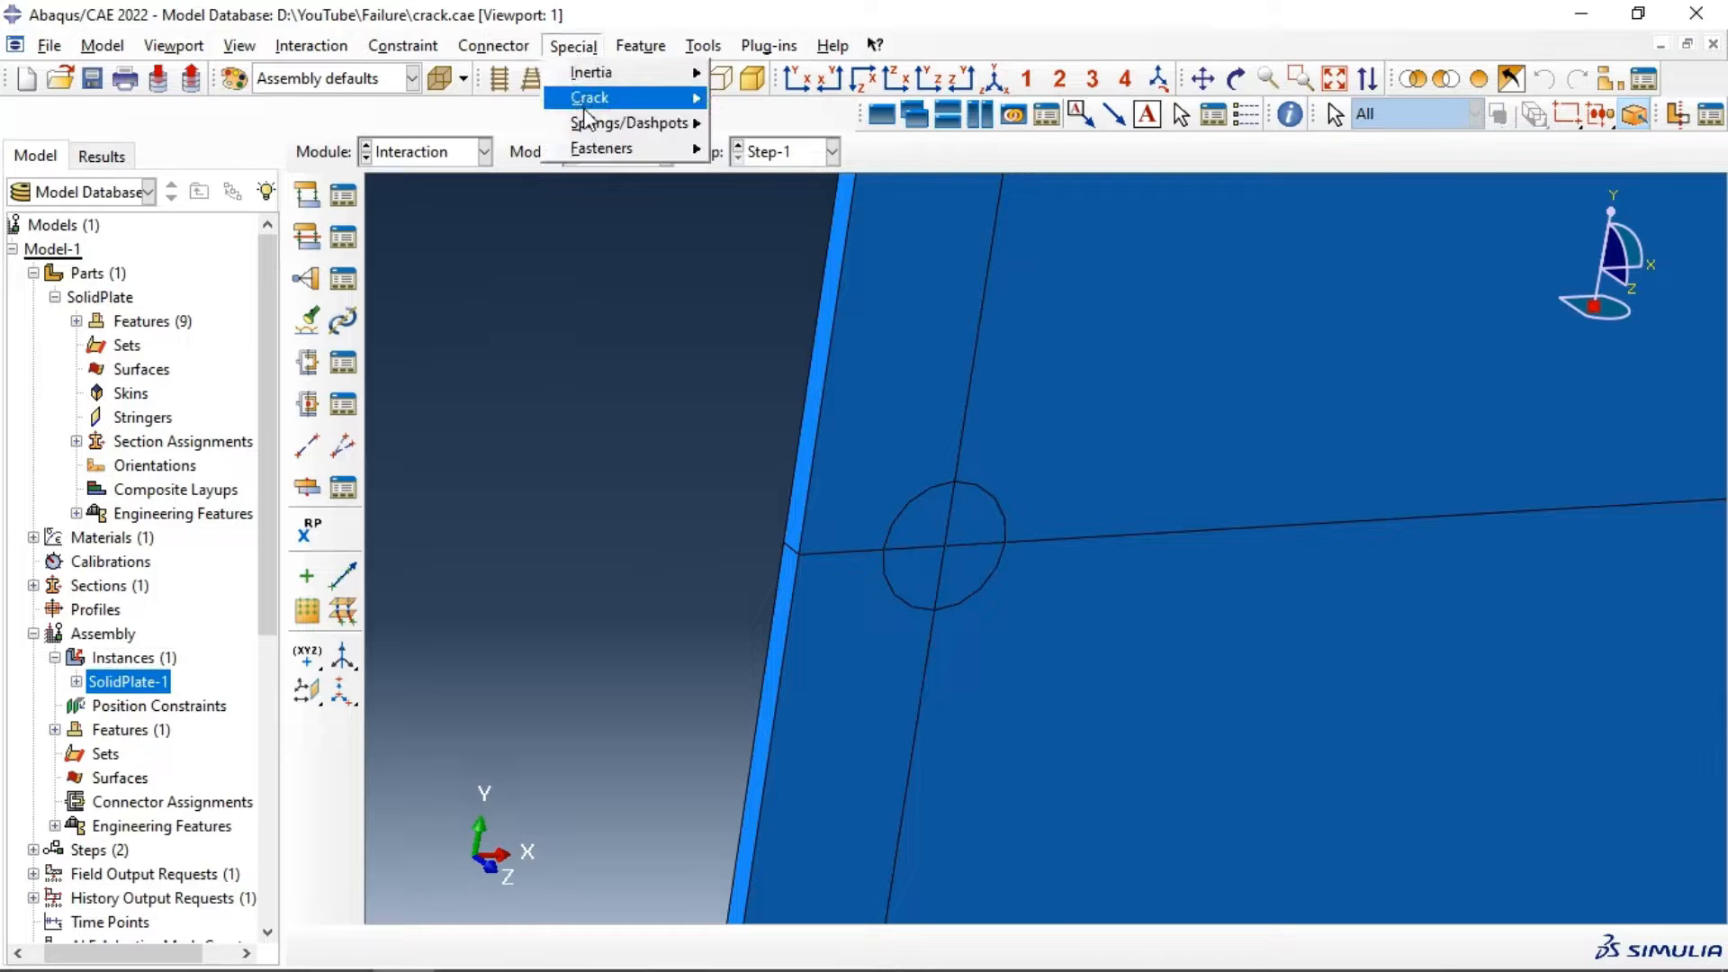
mouse_move(592, 99)
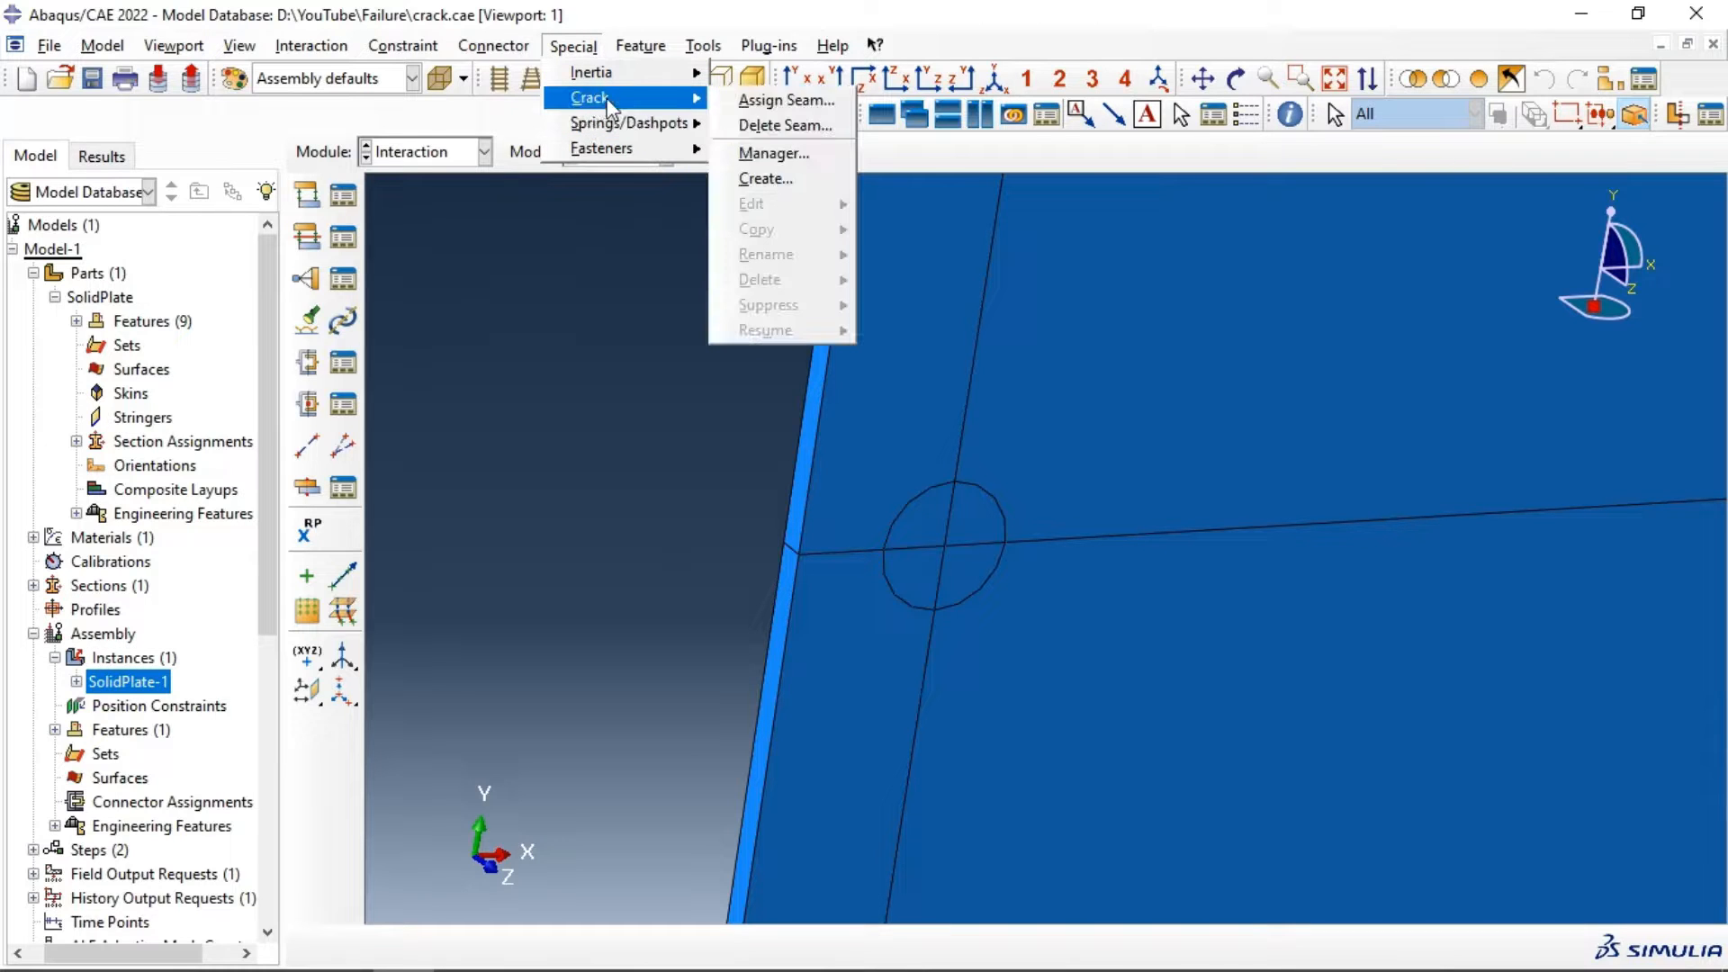
left_click(761, 101)
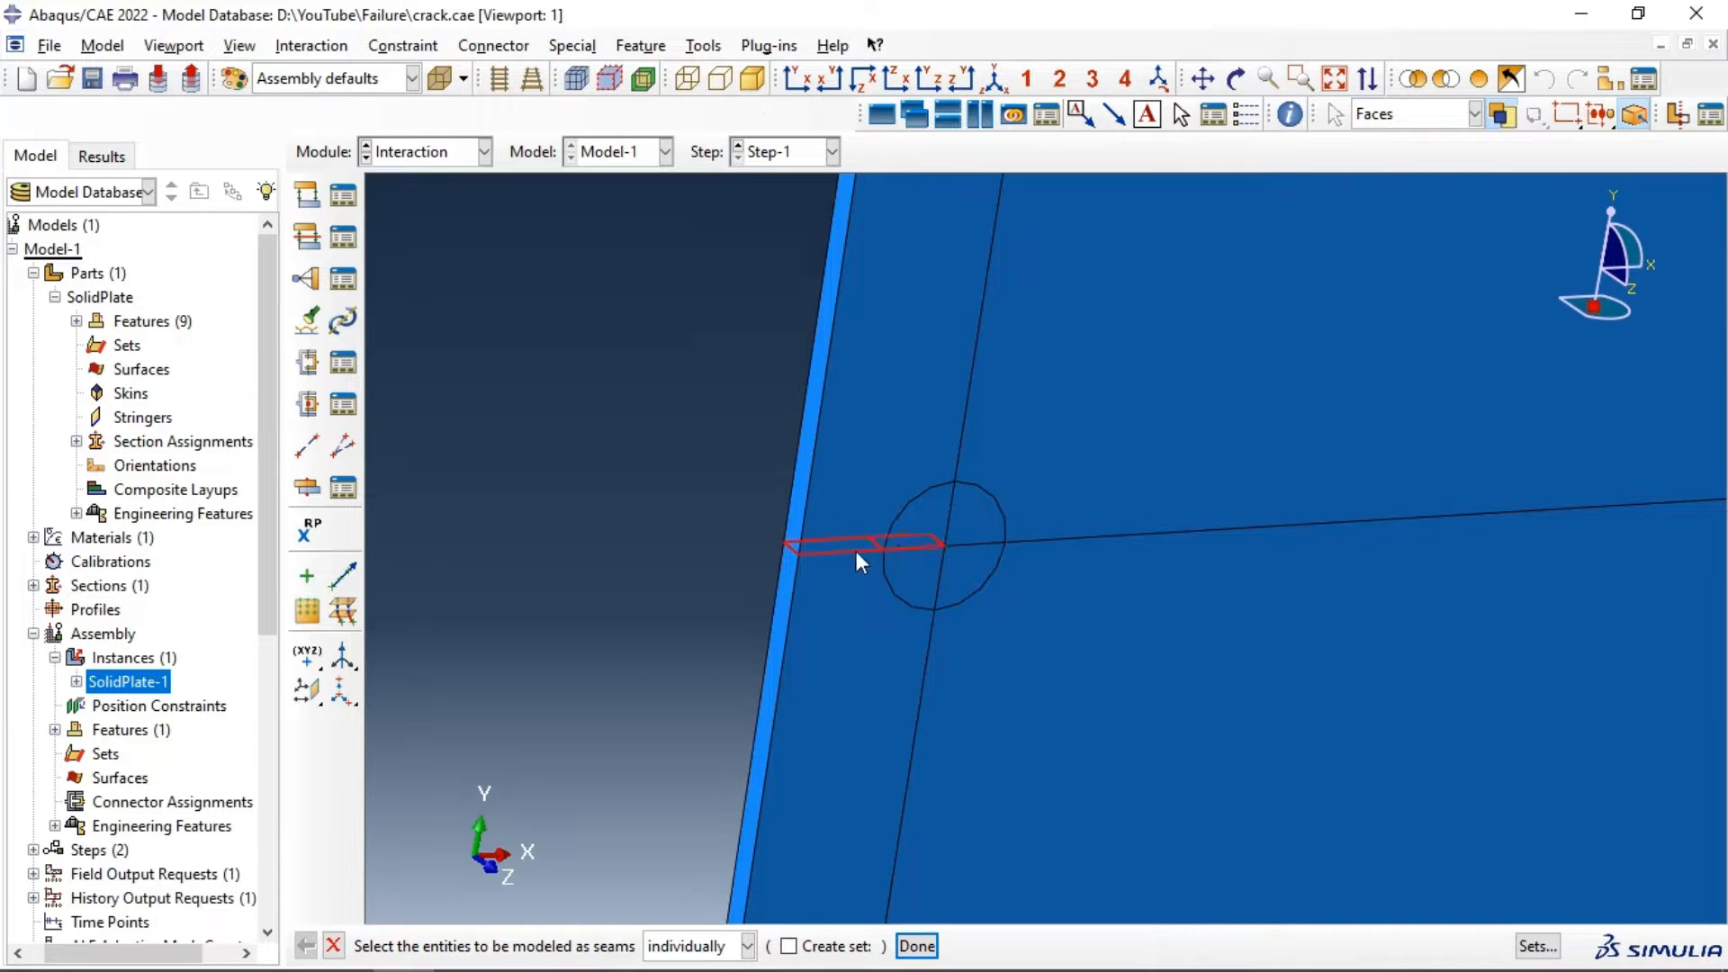
left_click(916, 944)
scroll(814, 565, "up", 2)
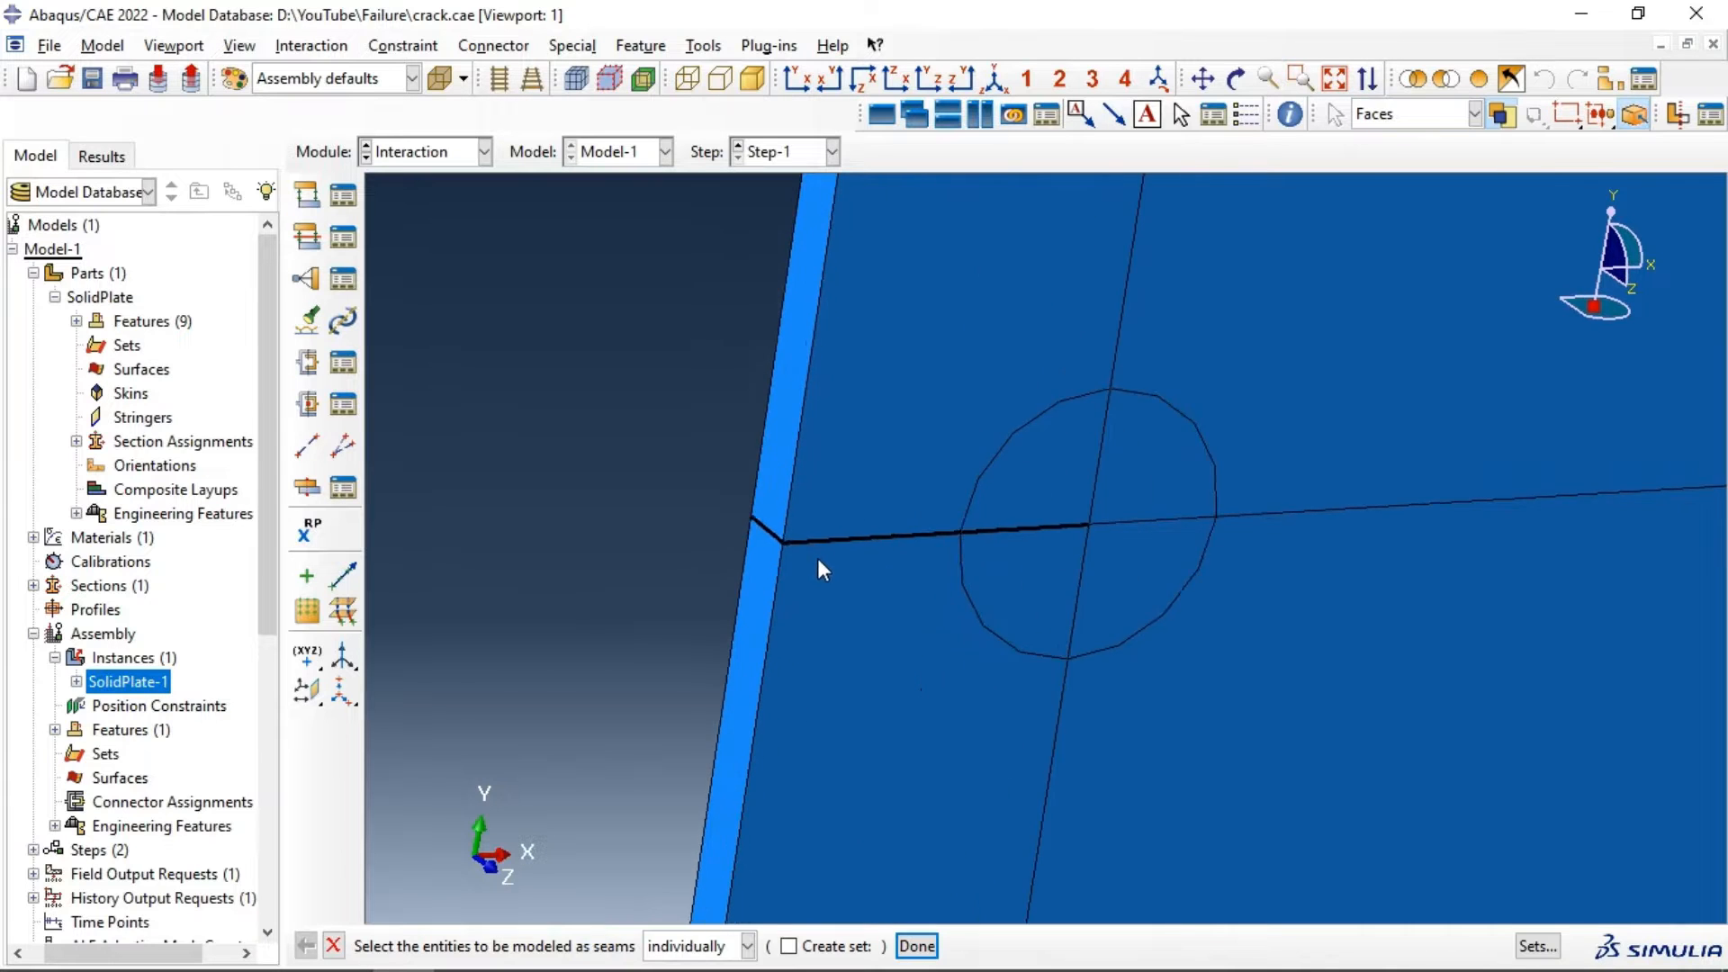
scroll(817, 567, "up", 3)
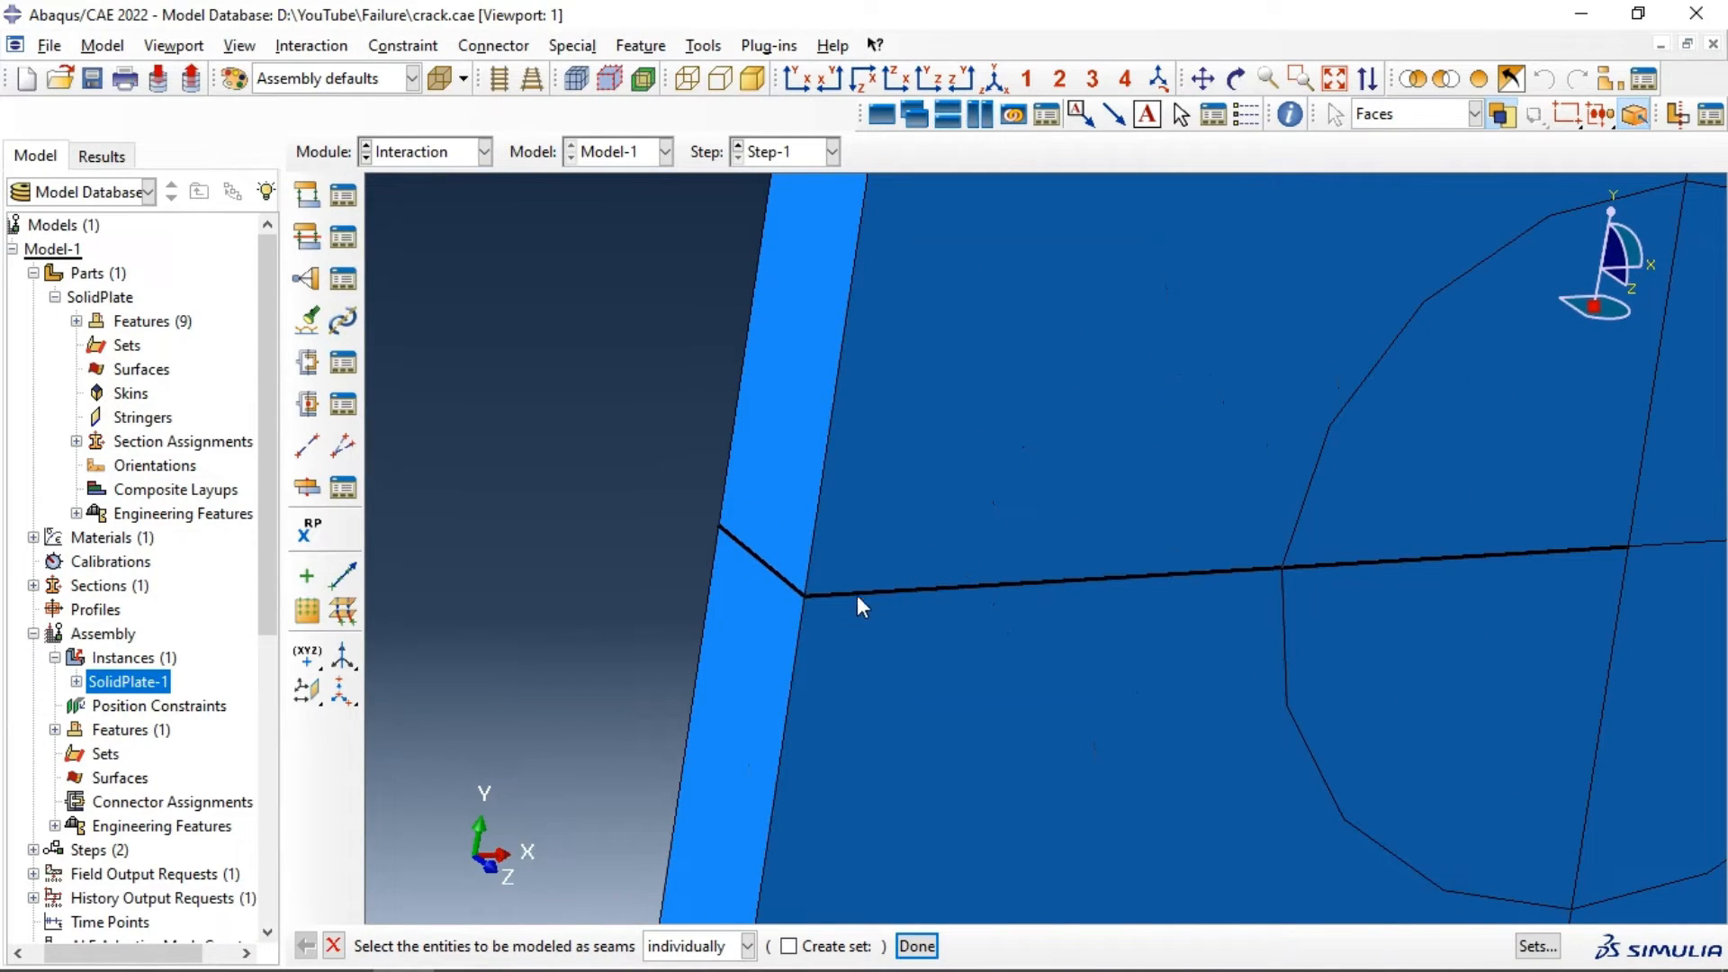
scroll(862, 606, "up", 1)
scroll(765, 524, "down", 3)
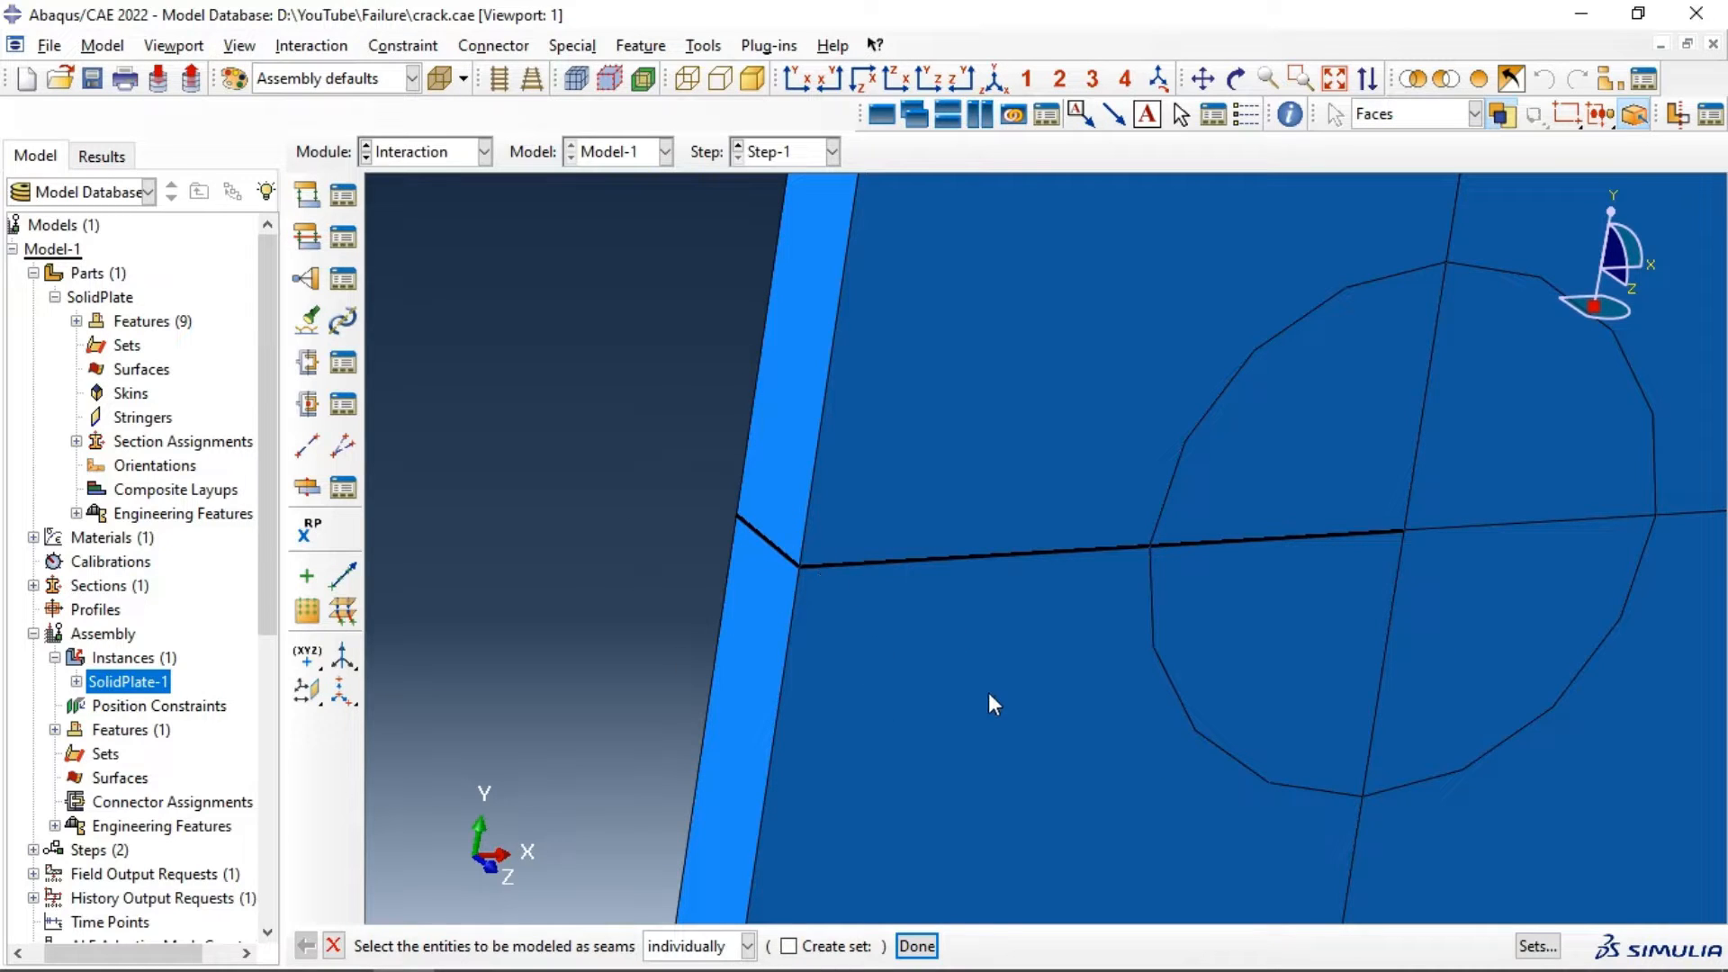
left_click(917, 946)
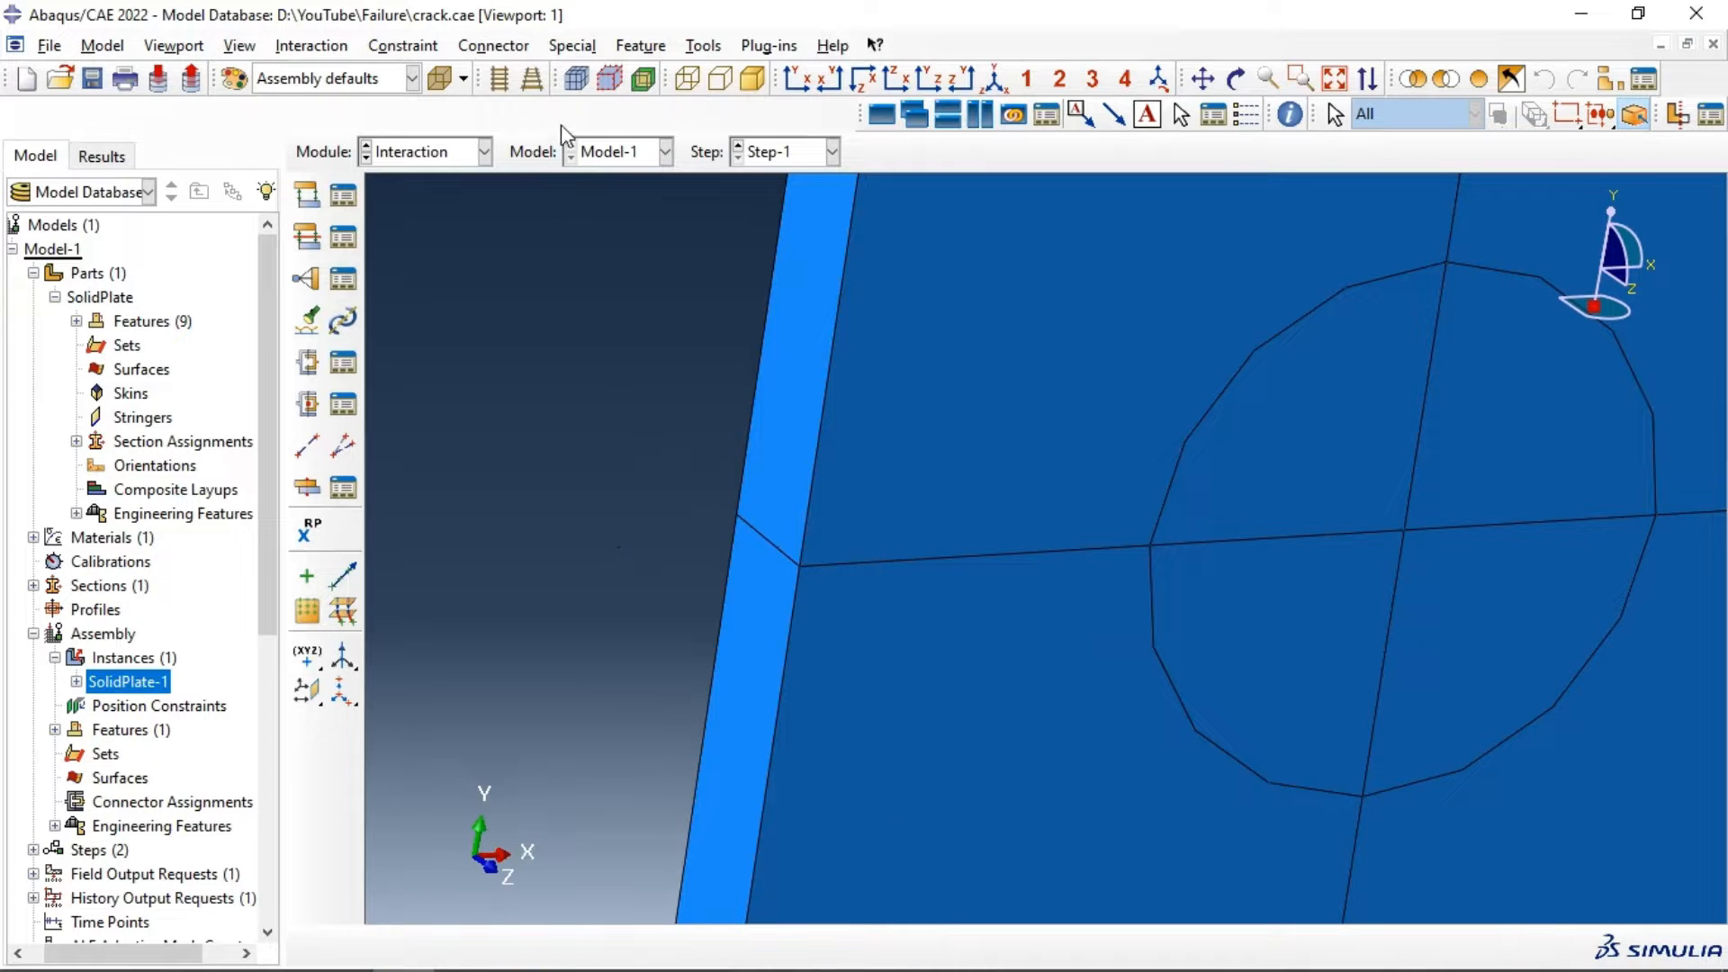
Step: Start contour integral crack Crack-1 and pick the through-thickness edge at the partition circle's center as the crack front, using wireframe display
left_click(570, 47)
mouse_move(630, 97)
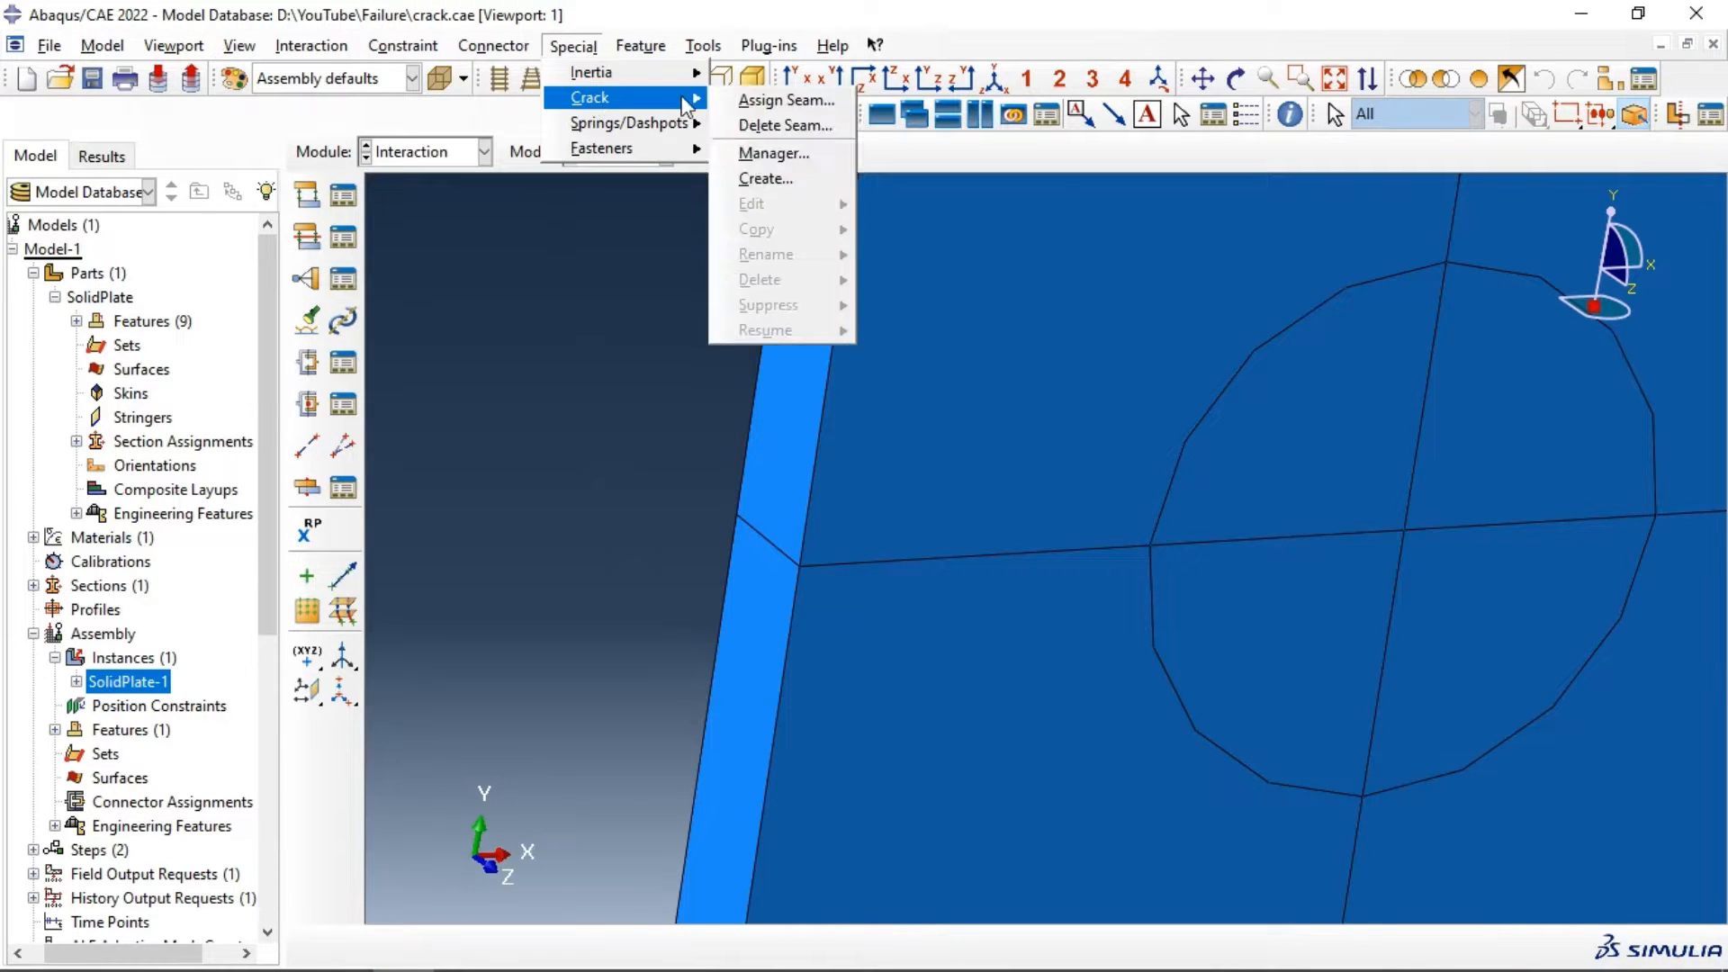
left_click(768, 177)
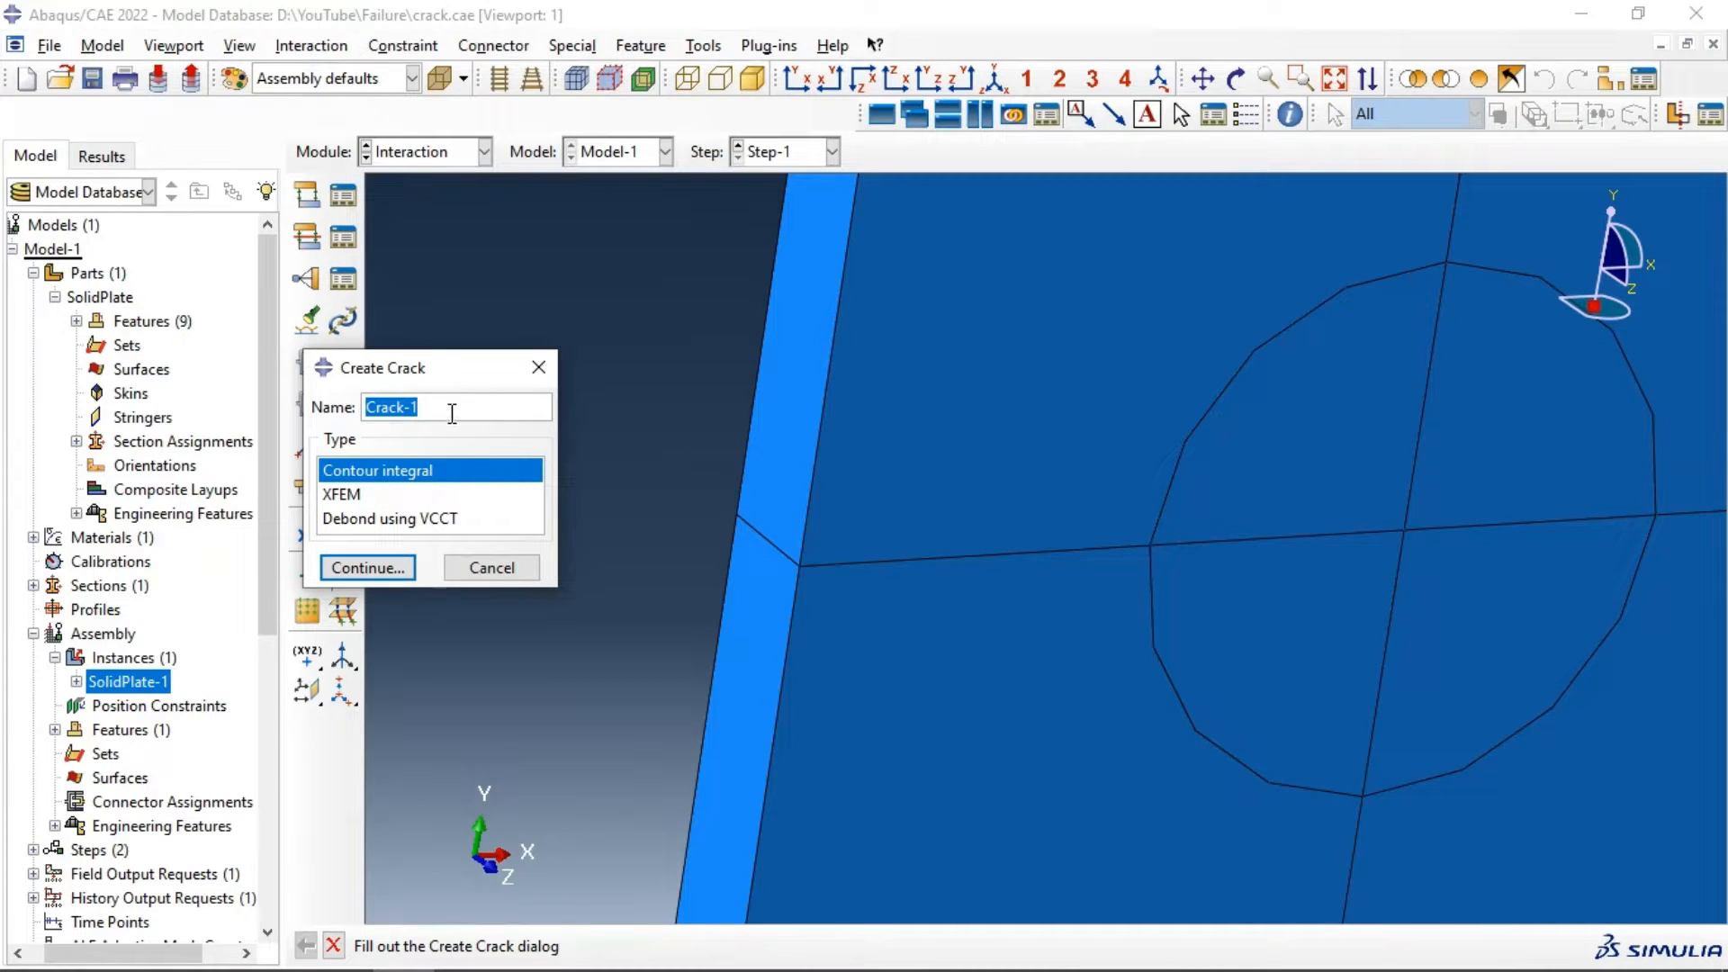
left_click(389, 569)
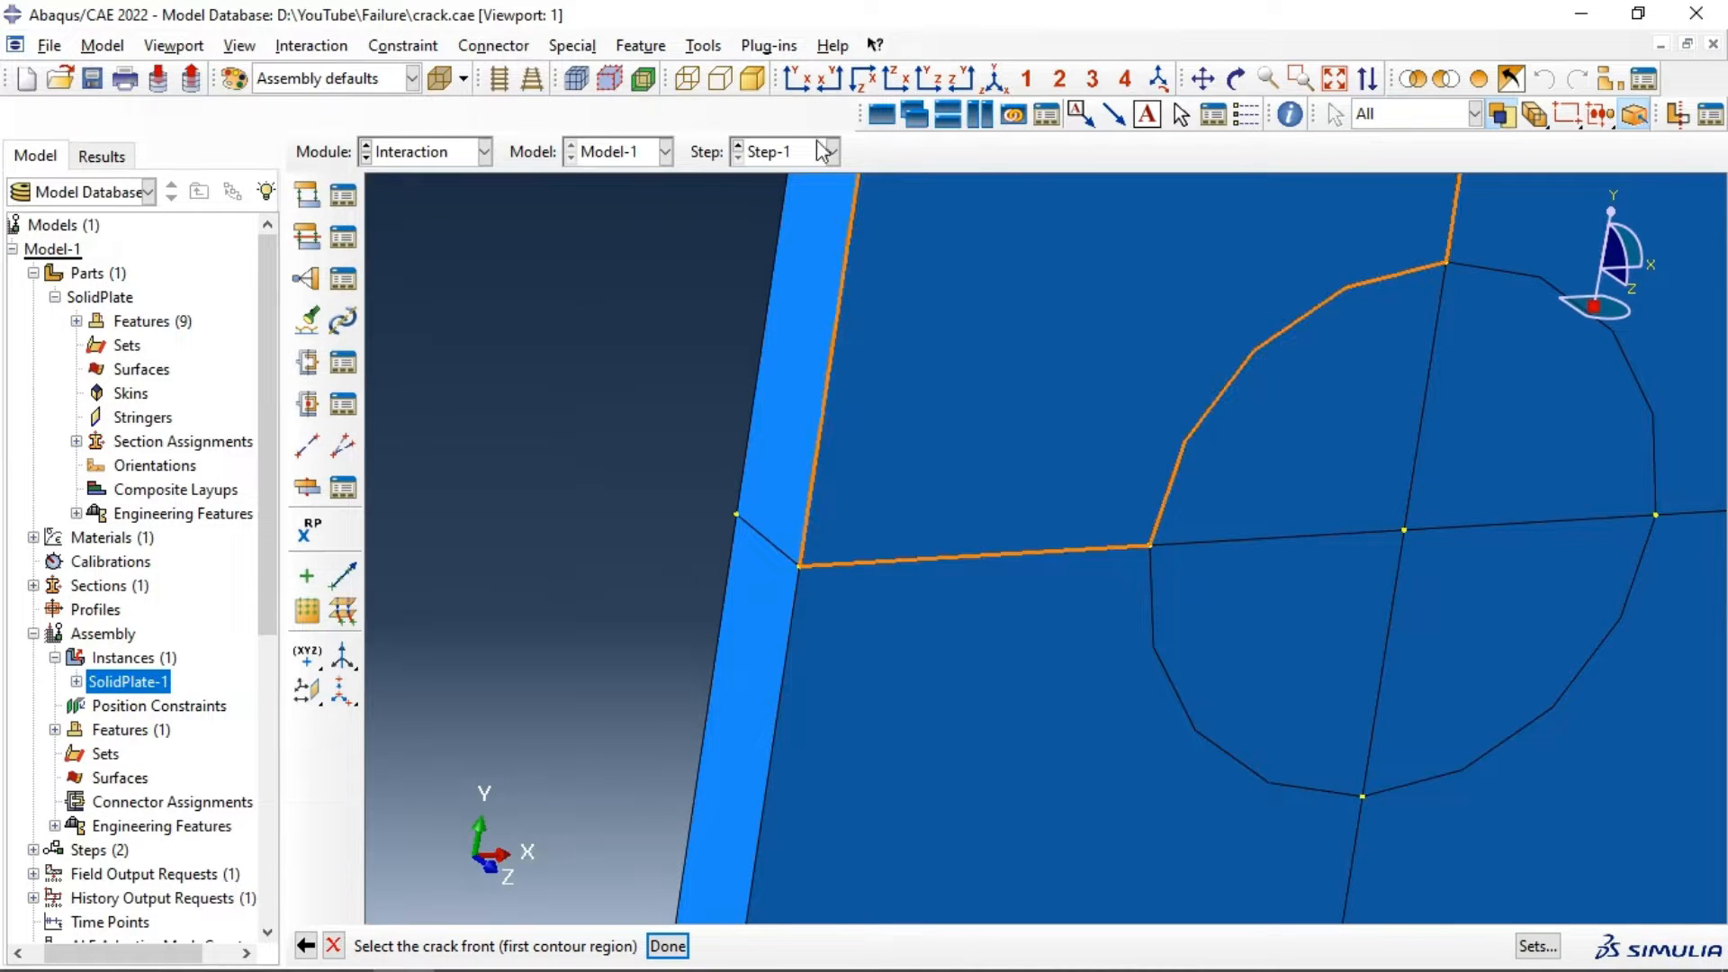
left_click(687, 78)
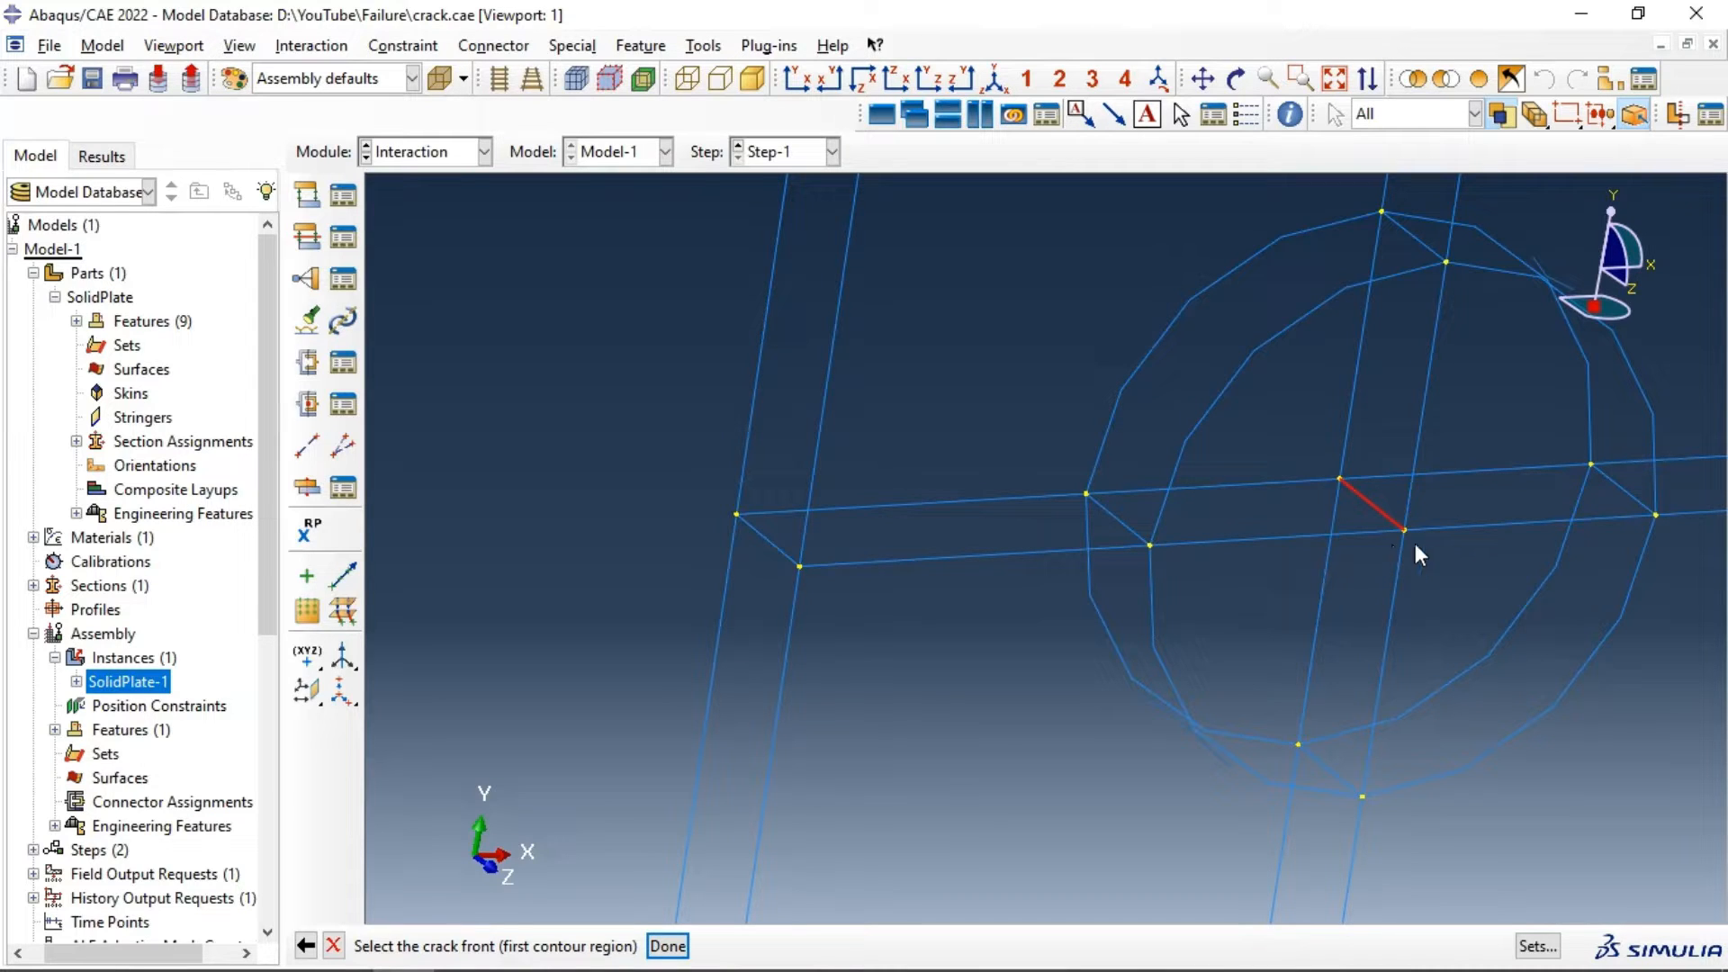
left_click(667, 945)
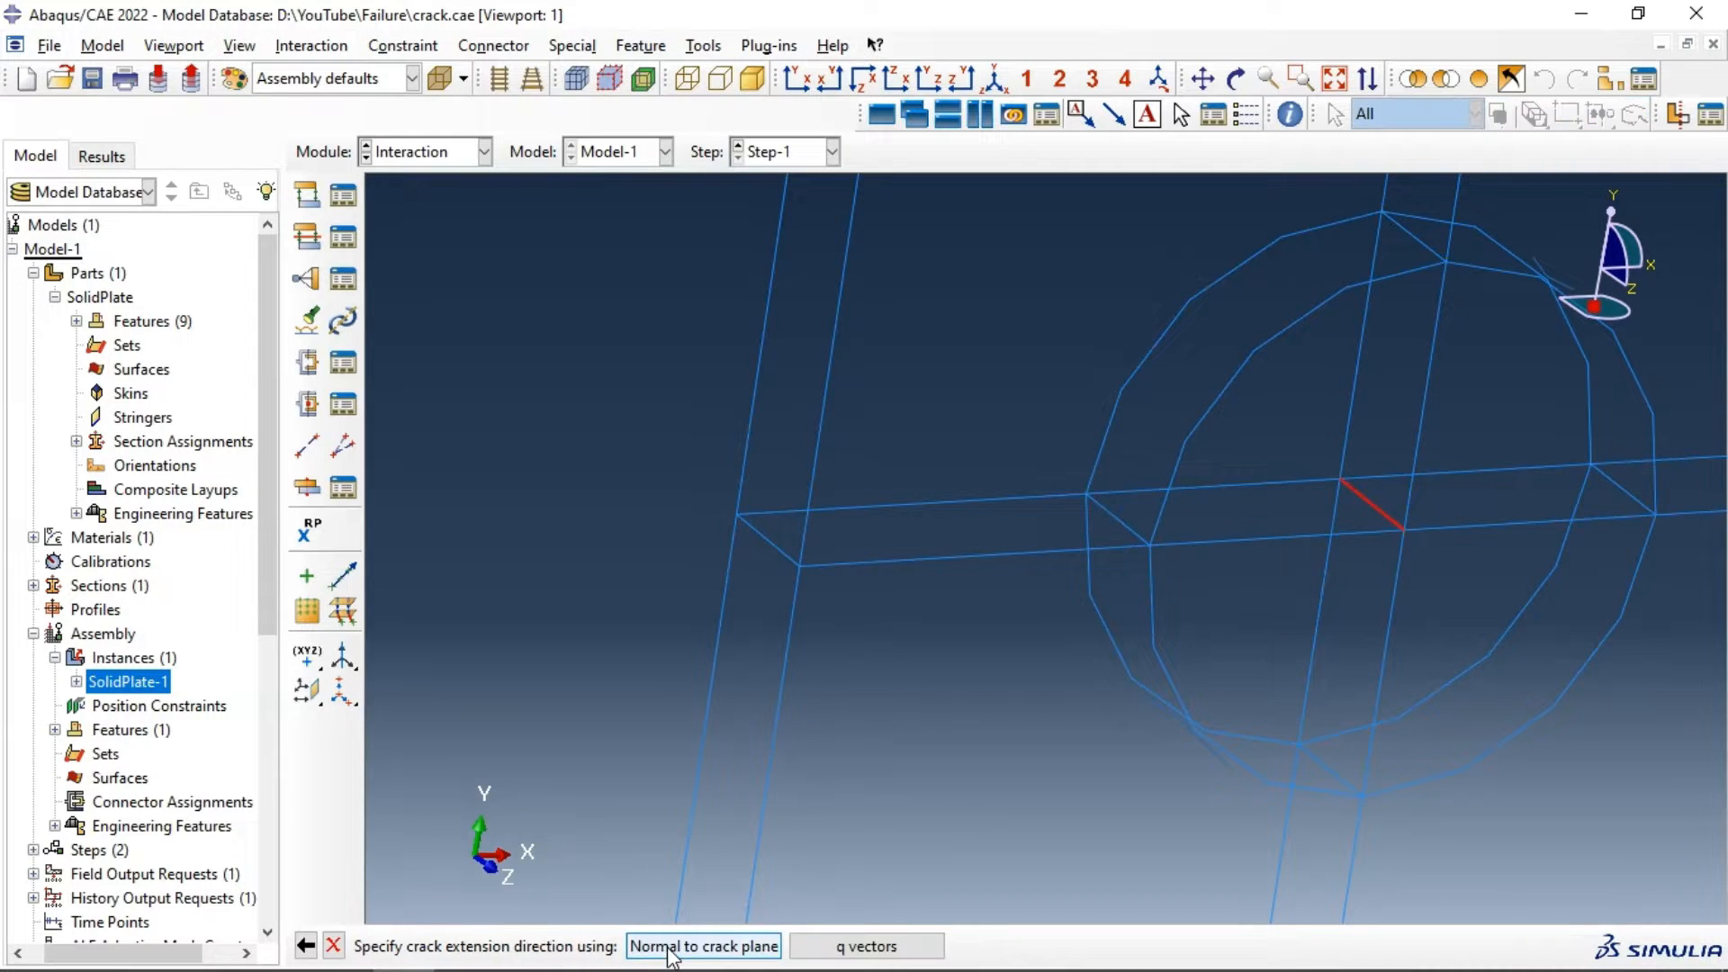
Step: Specify the crack extension with a normal to the crack plane, running from the crack front vertex along positive X
left_click(720, 948)
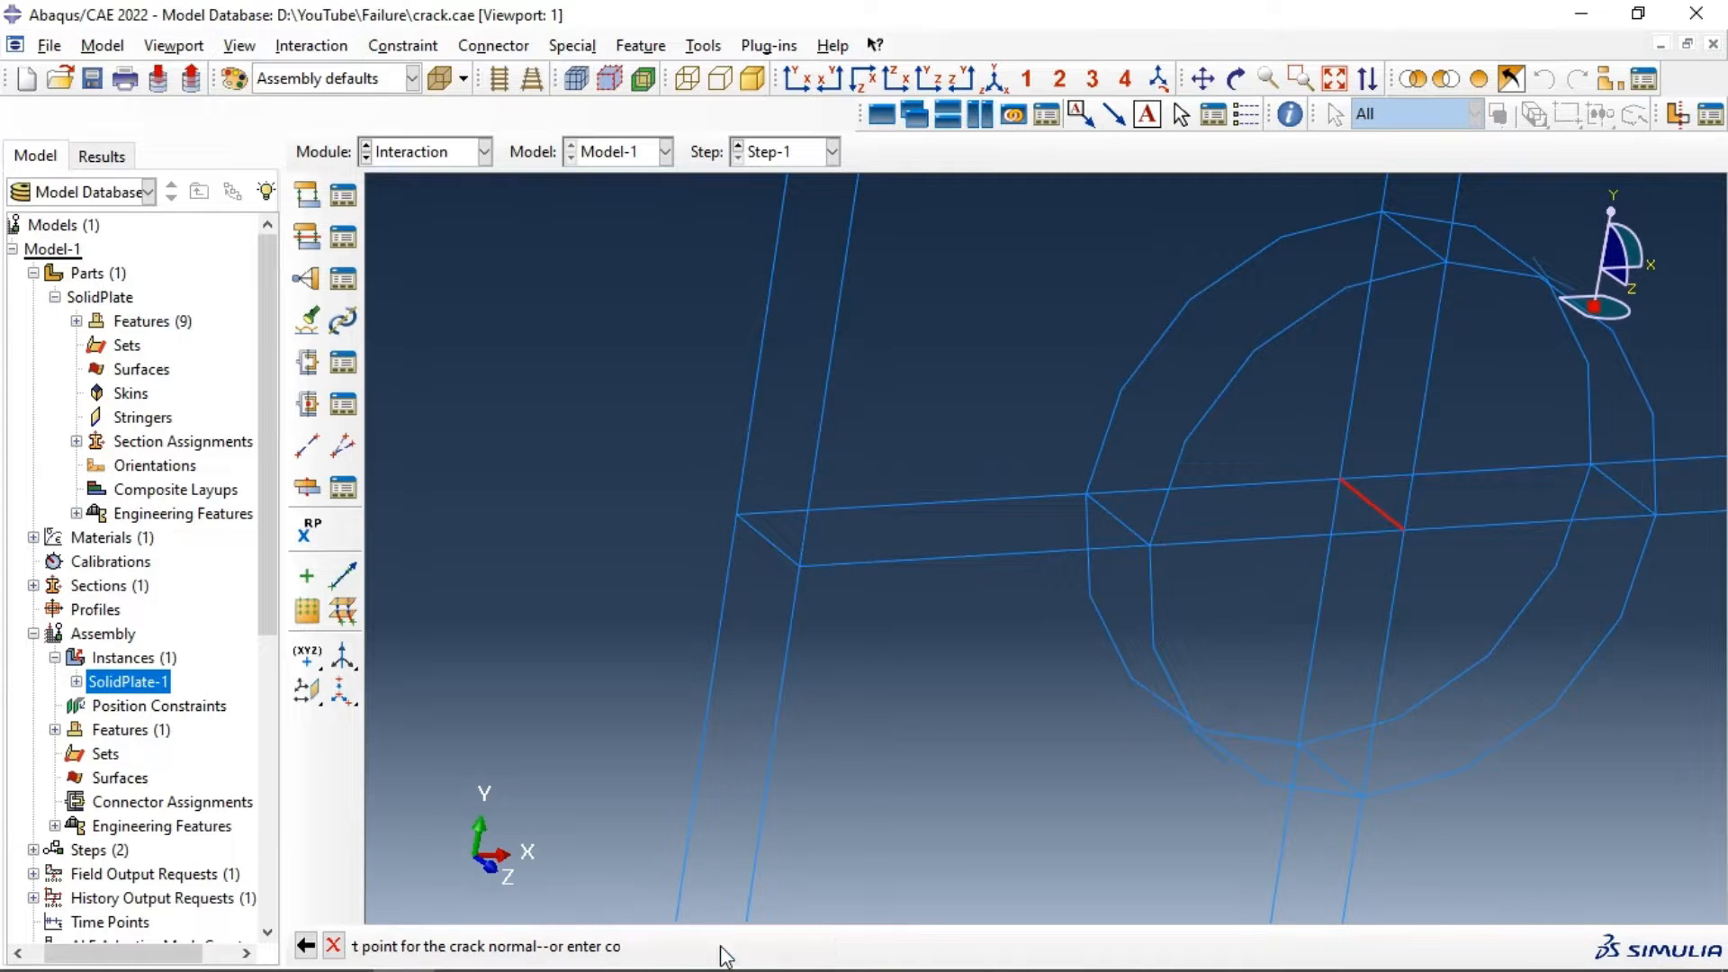
left_click(1405, 531)
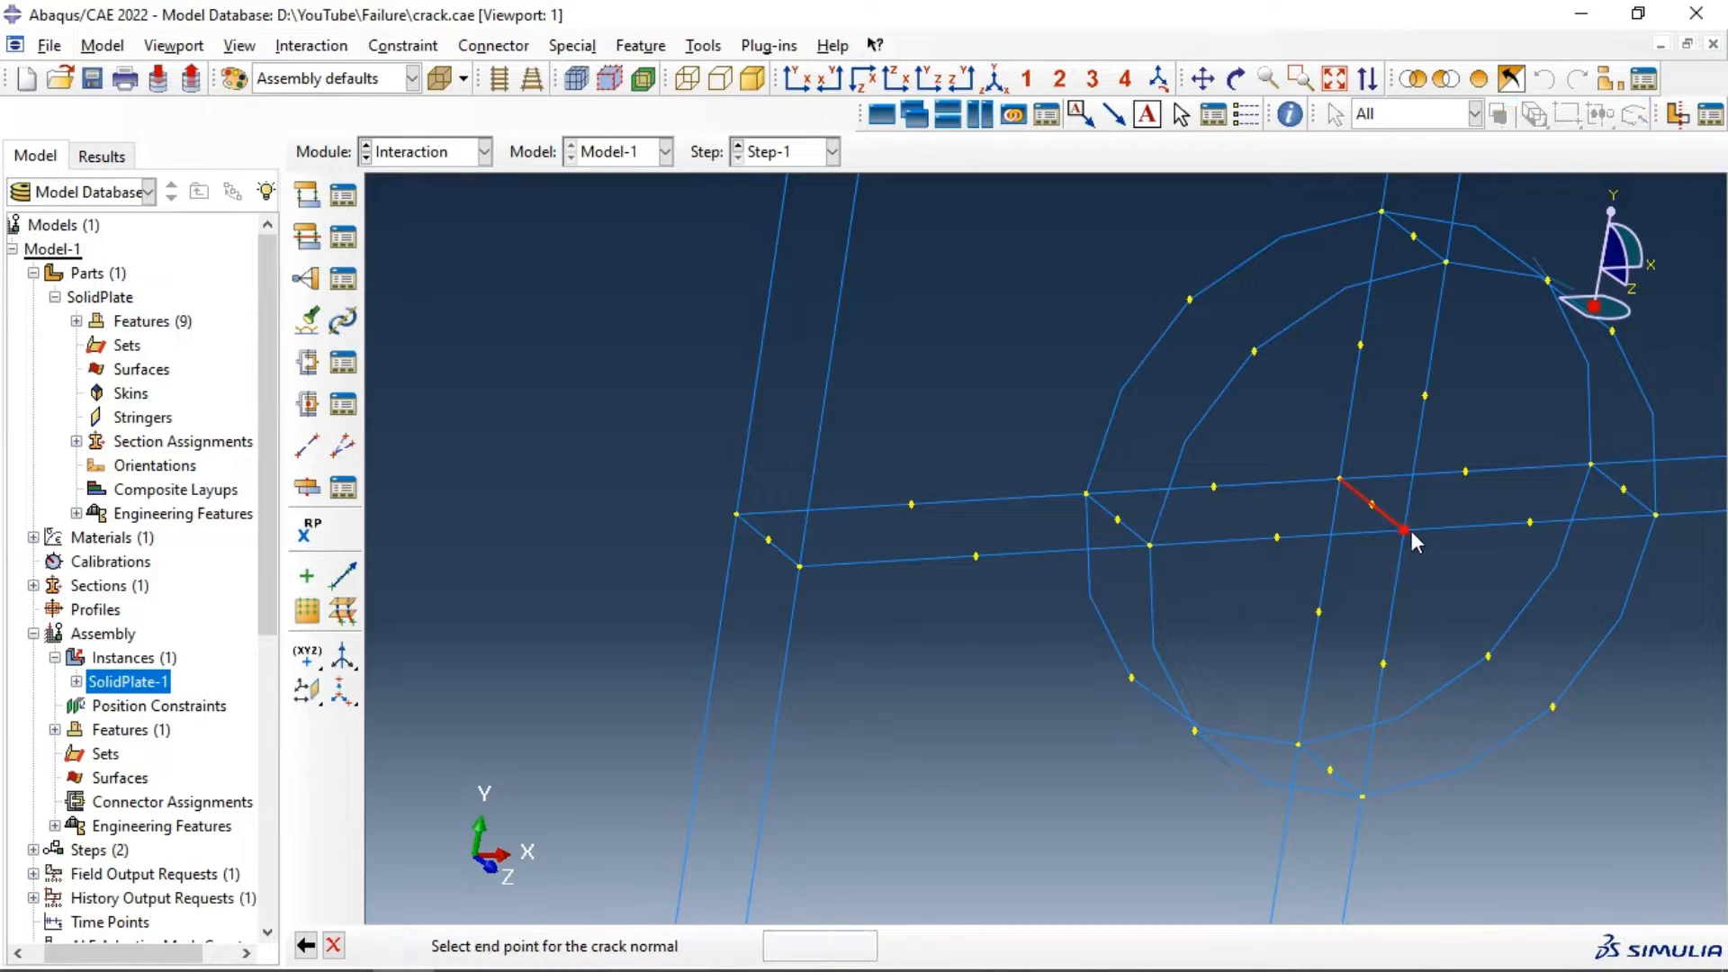
left_click(1531, 522)
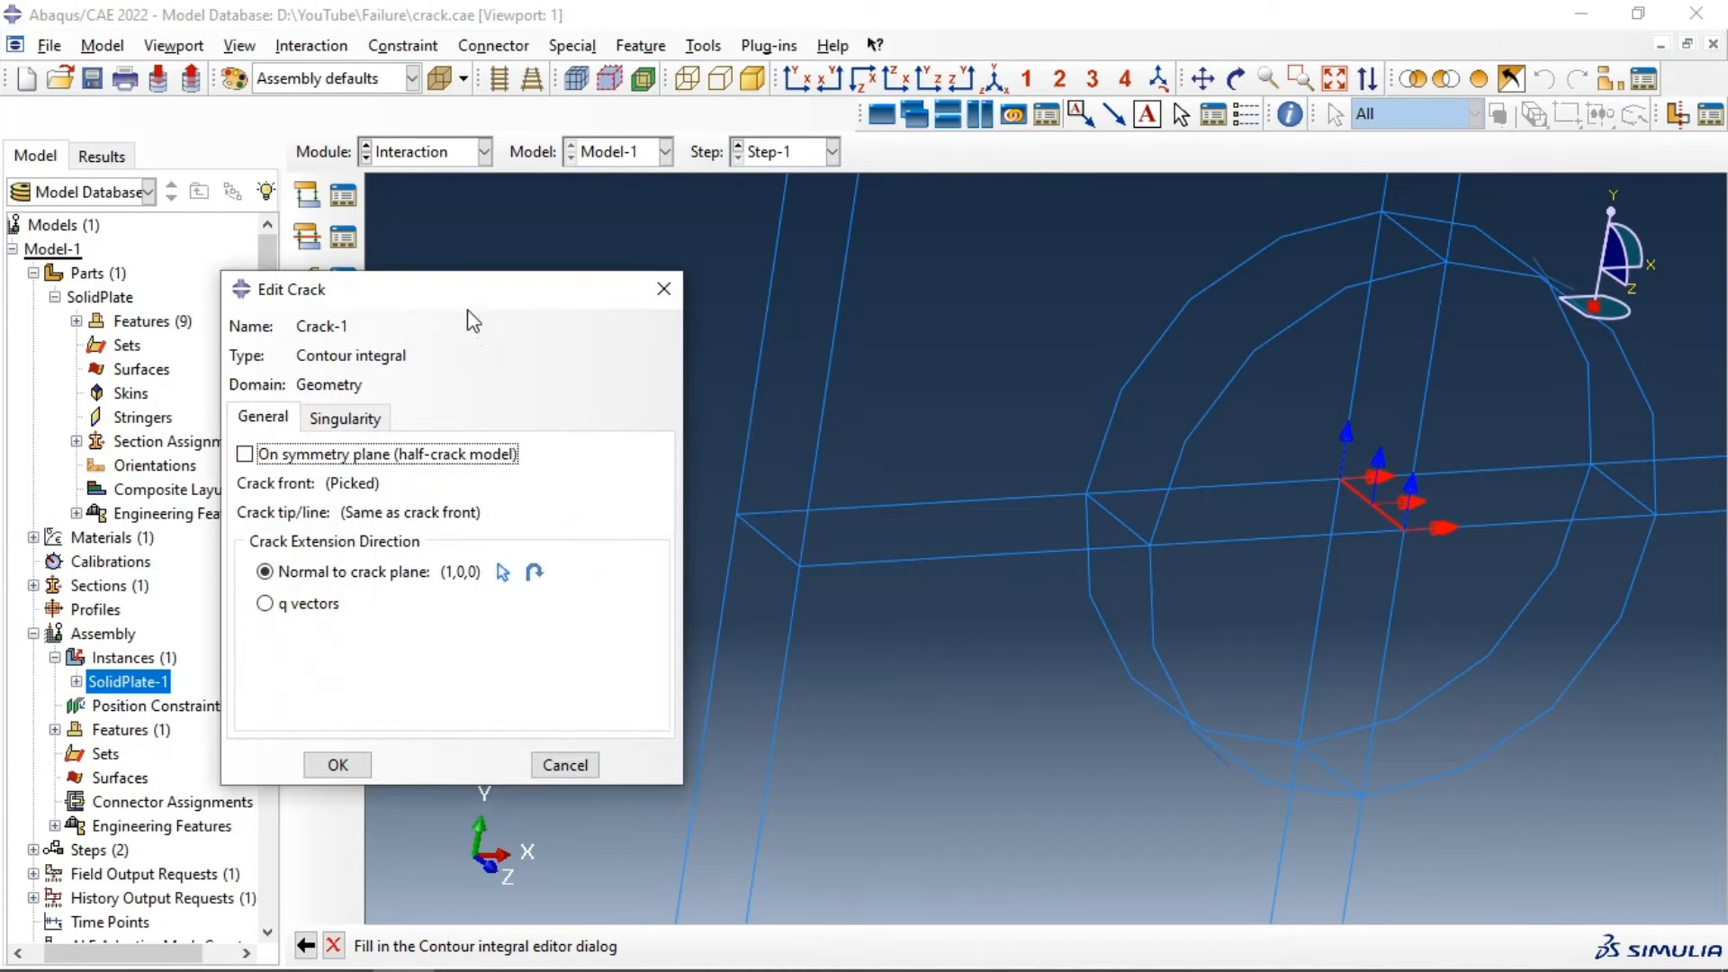
Step: Set the crack singularity to midside node parameter 0.25 with collapsed element side, single node, and save the crack
left_click_drag(469, 297, 1033, 261)
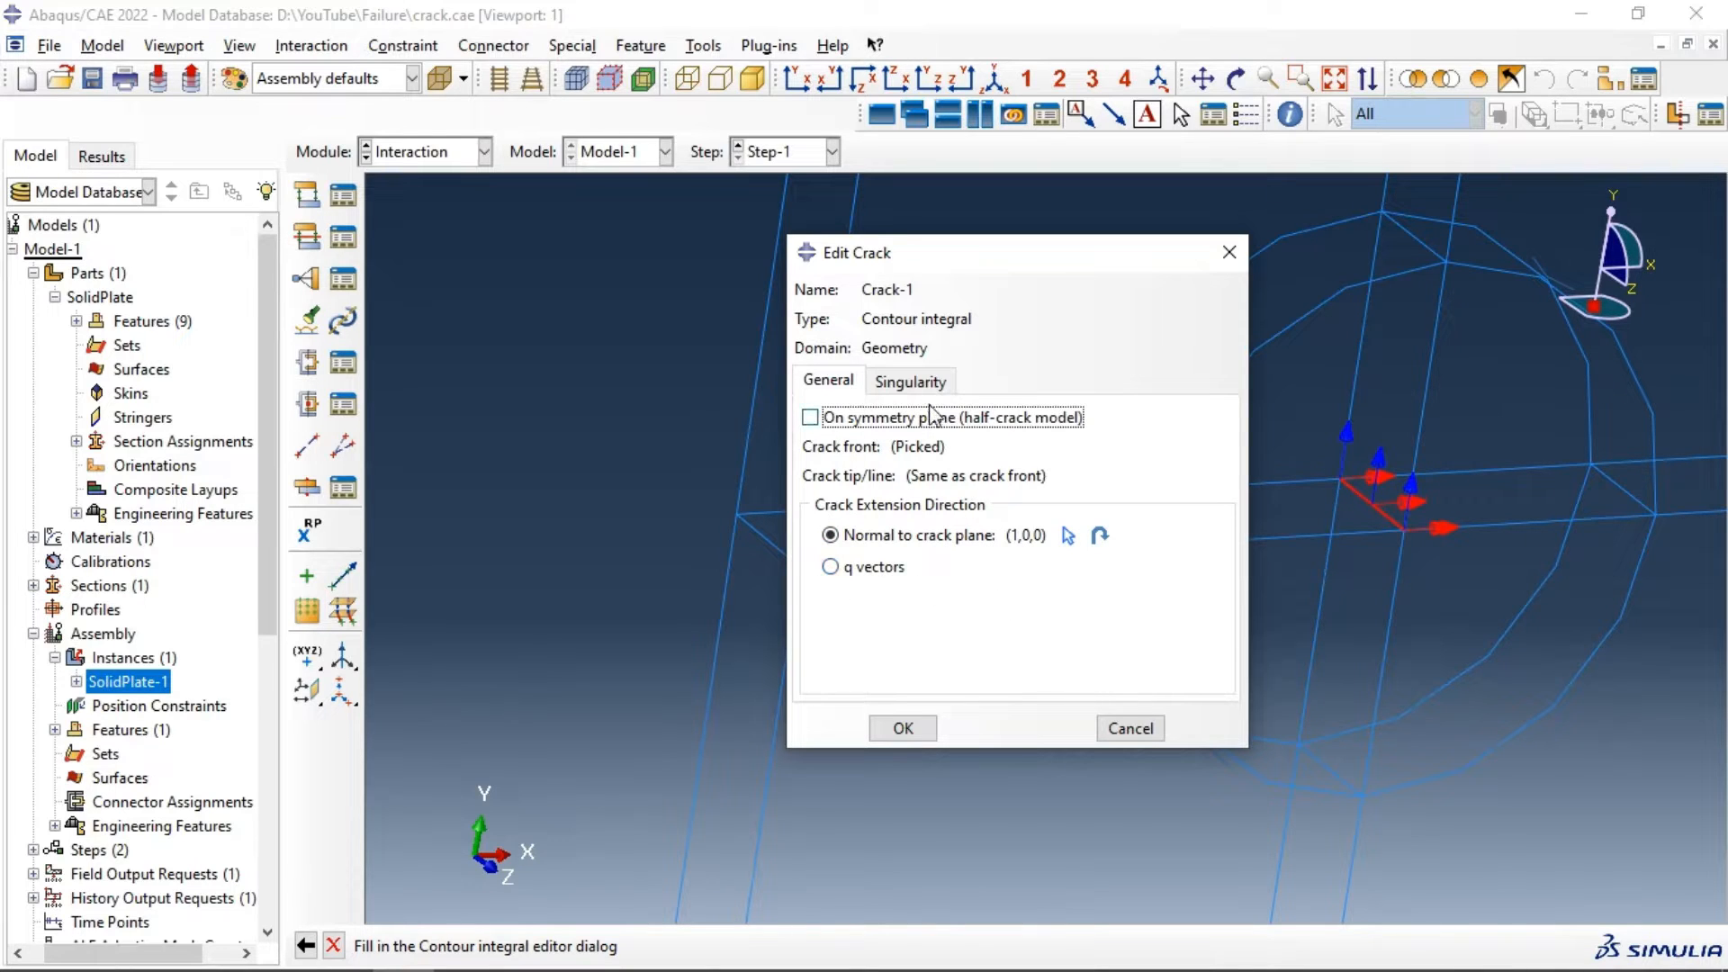
left_click(907, 381)
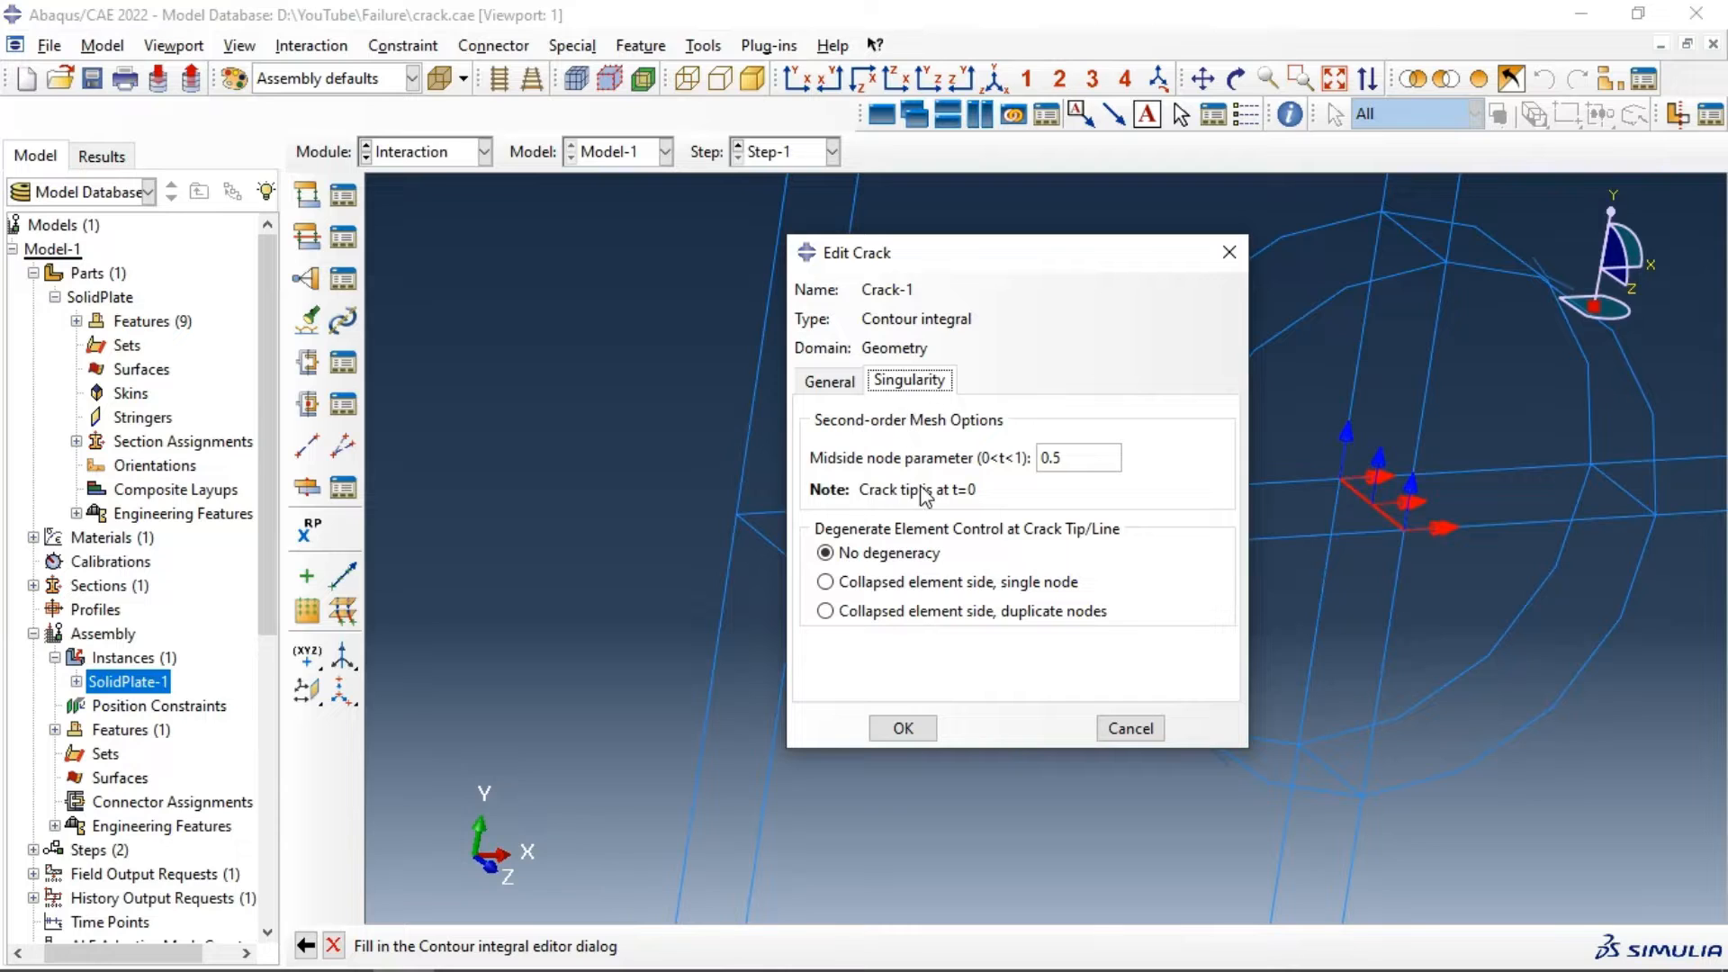
left_click_drag(1069, 464, 1043, 459)
left_click(900, 585)
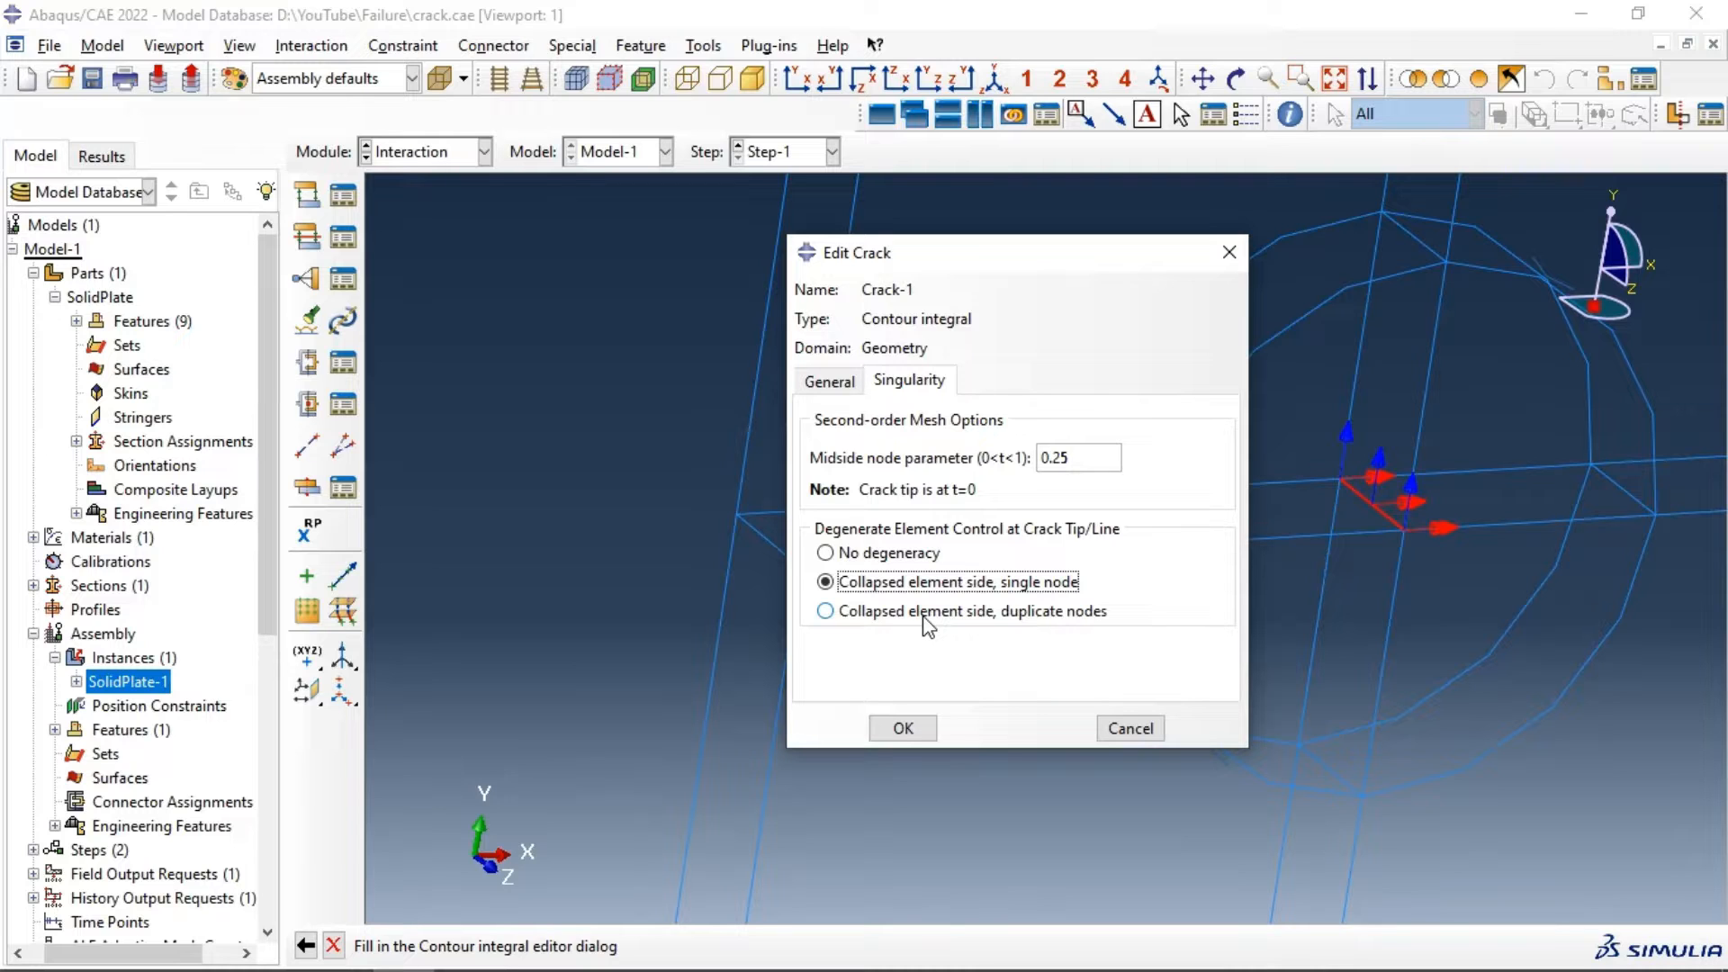
left_click(904, 729)
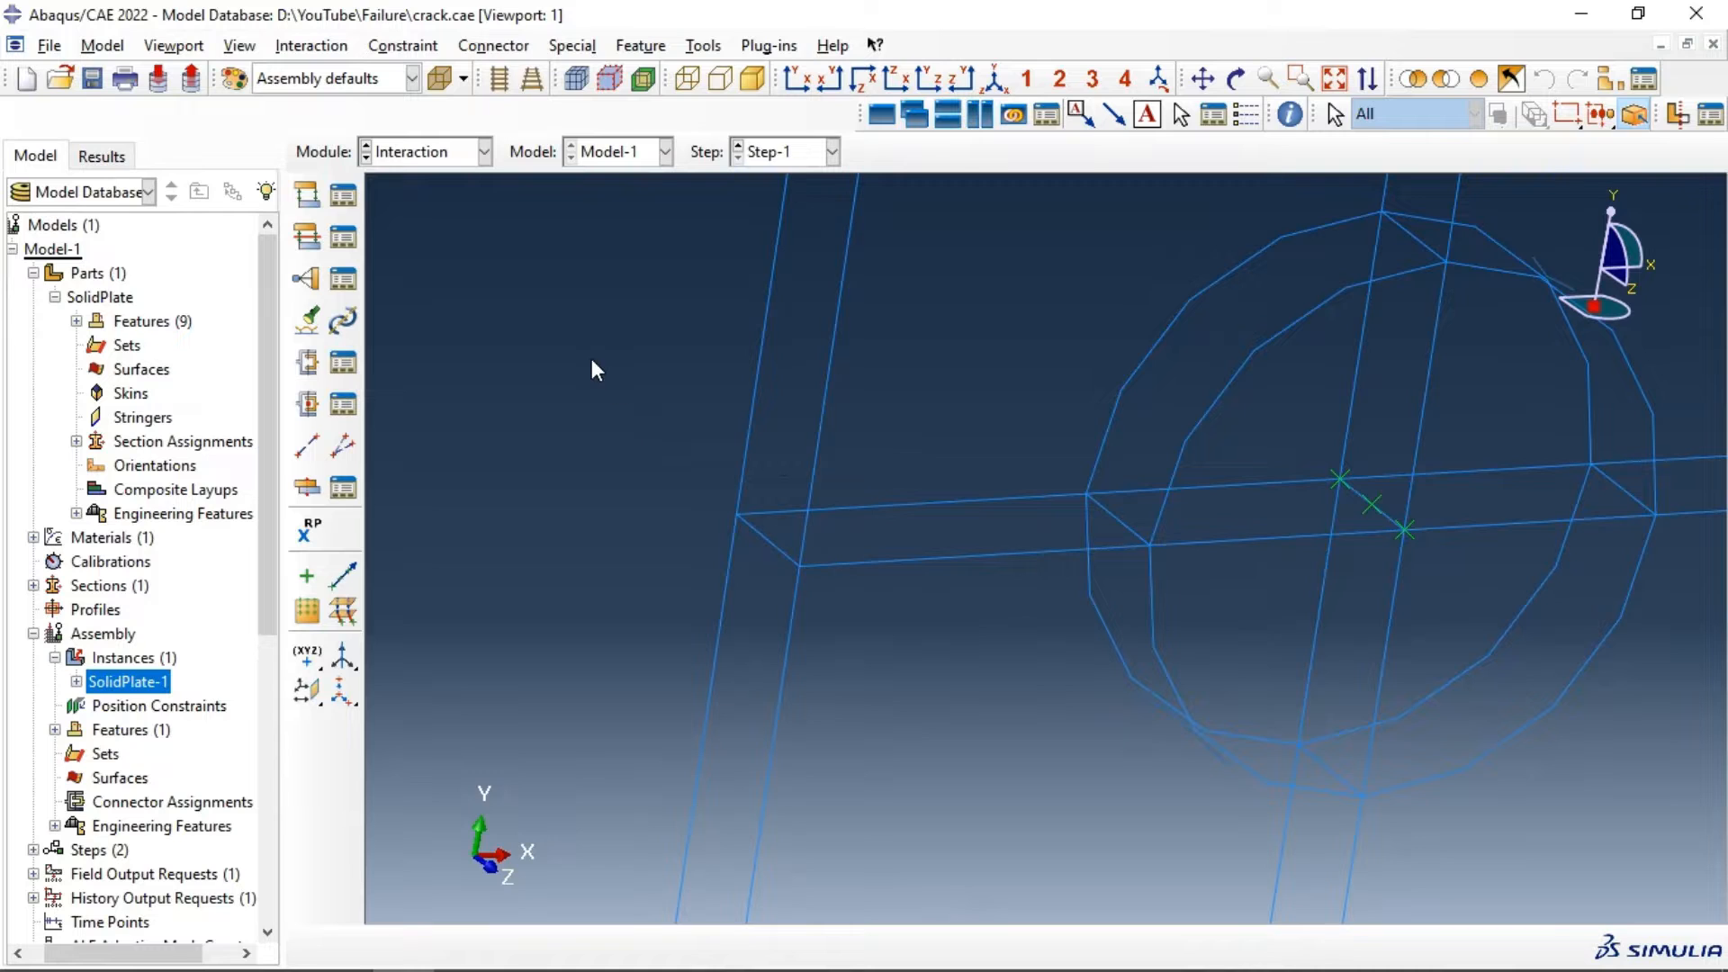
Step: Switch to the Step module and open history output request H-Output-1 for editing
left_click(409, 159)
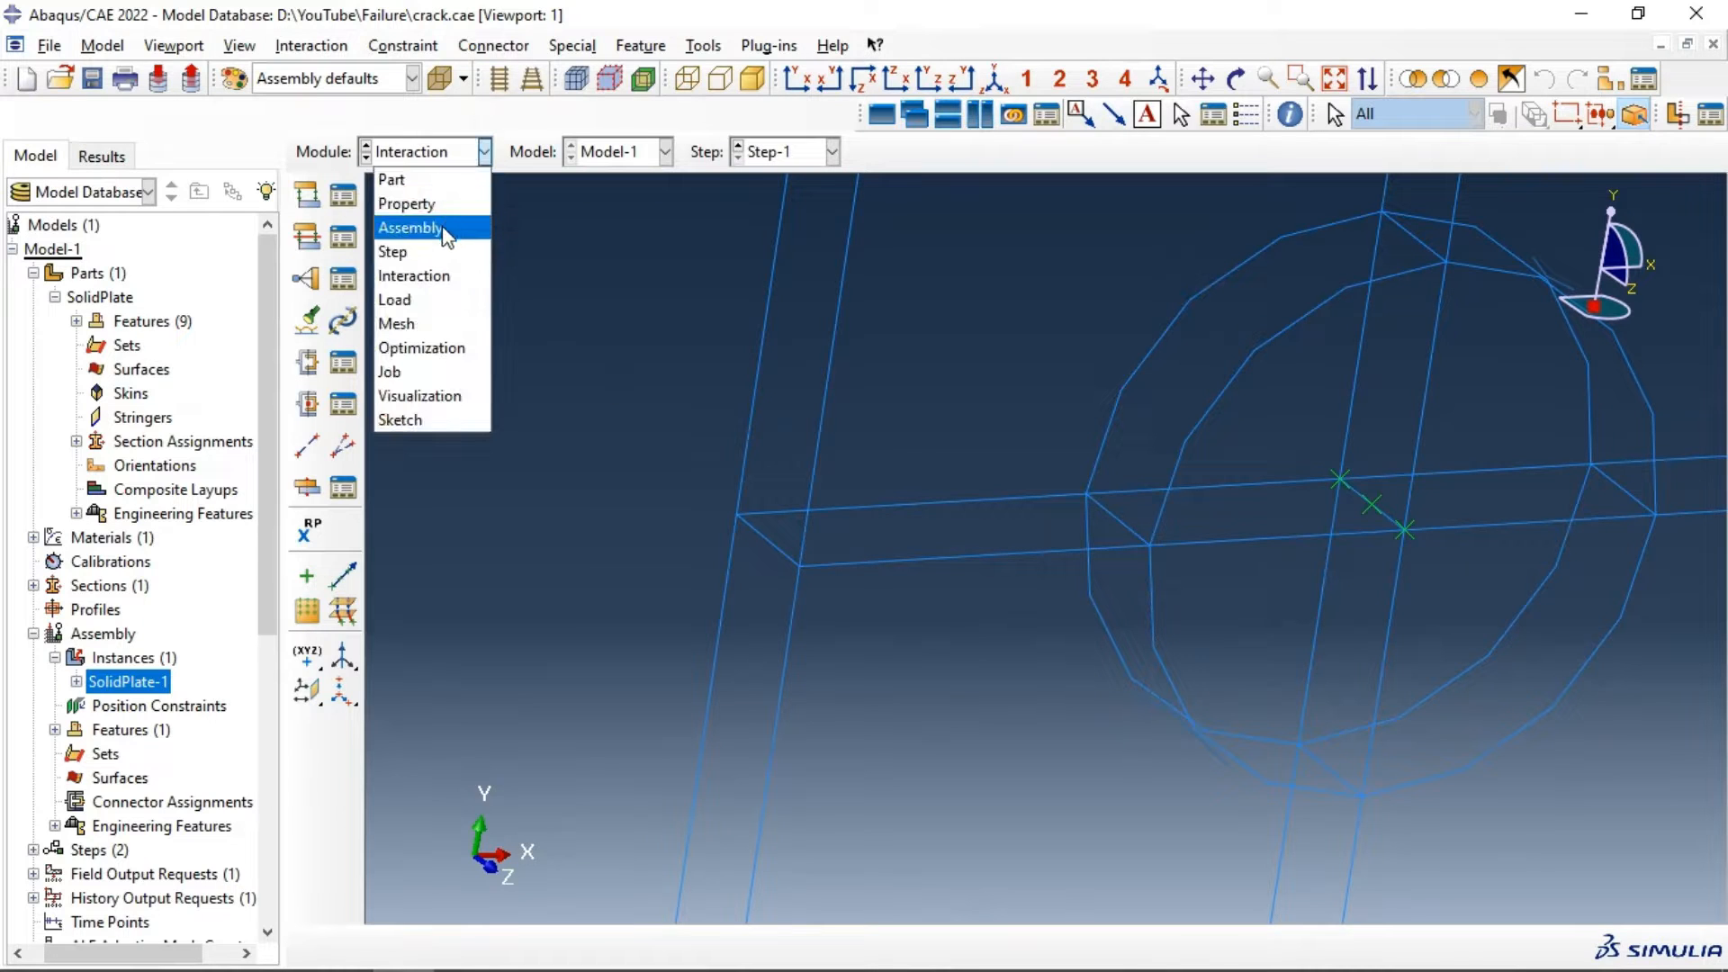
left_click(423, 253)
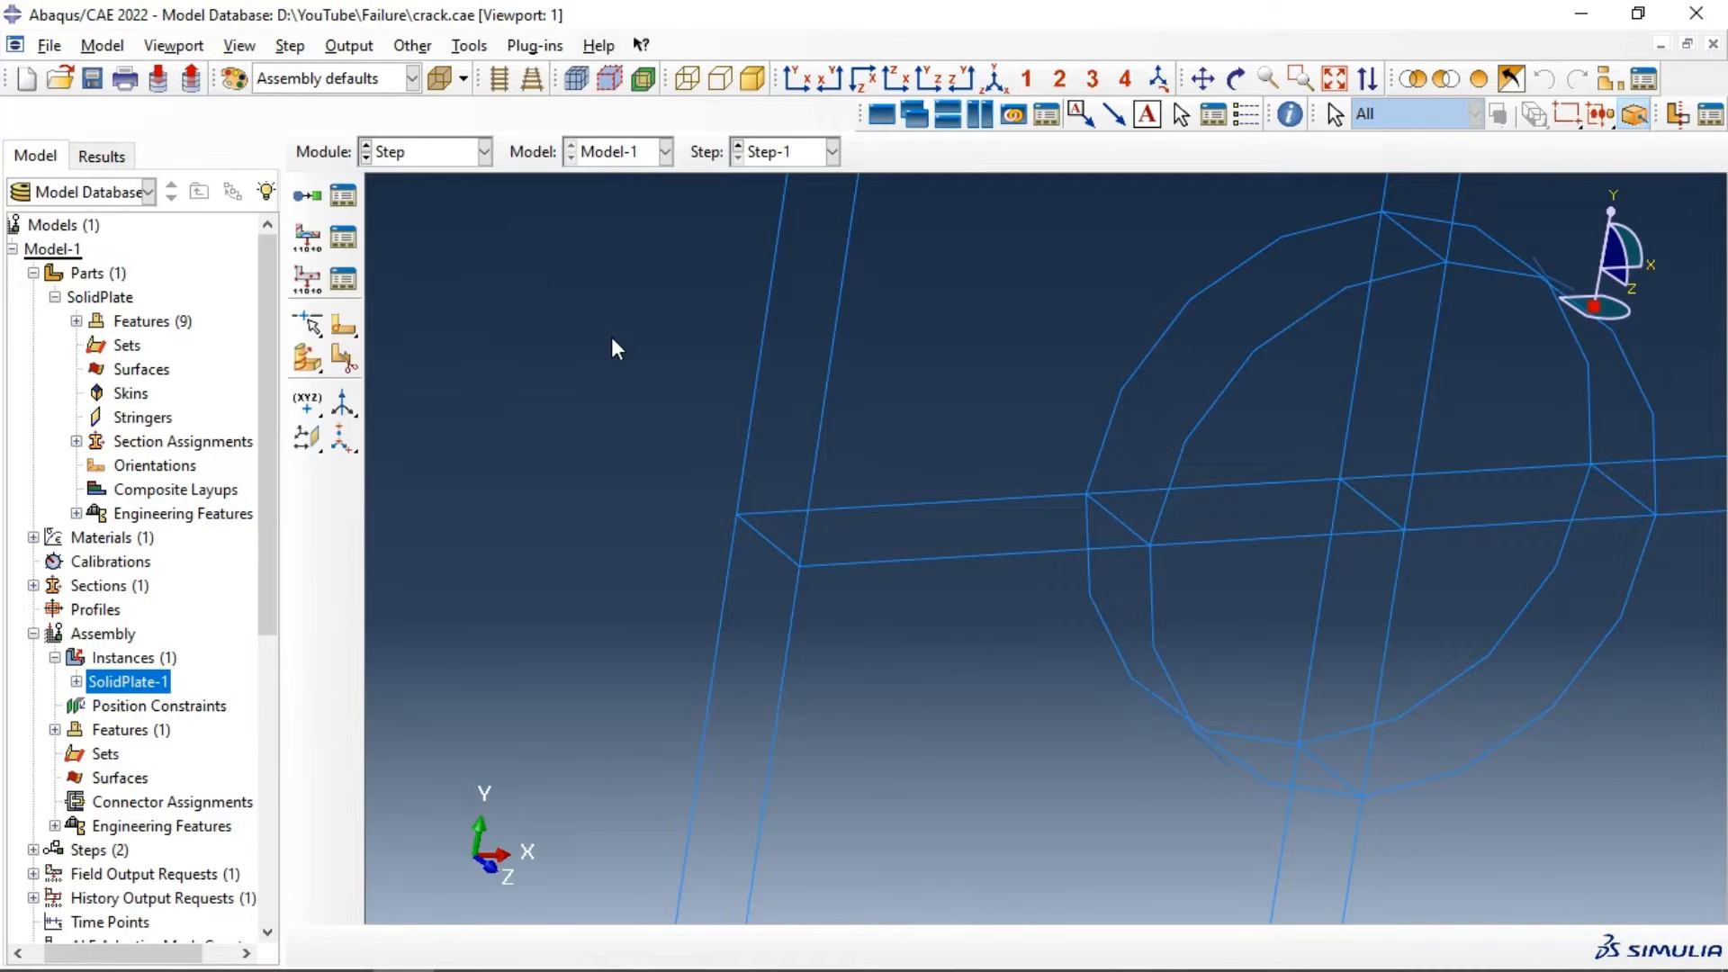
scroll(608, 348, "up", 3)
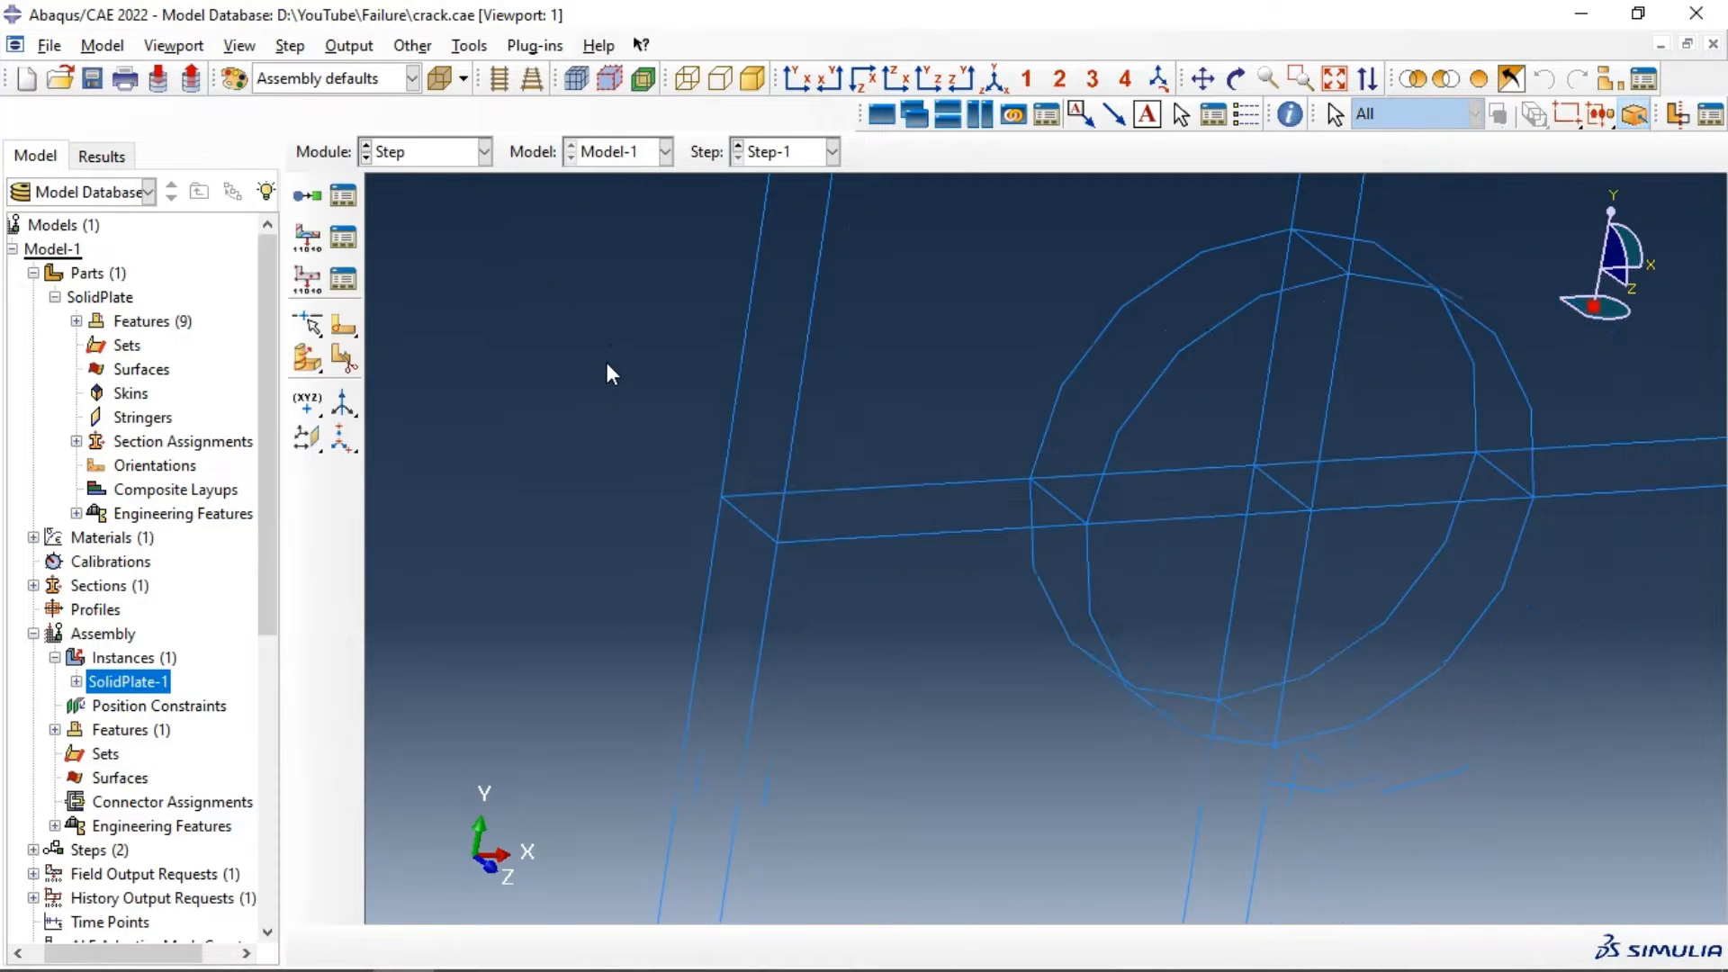
left_click(342, 282)
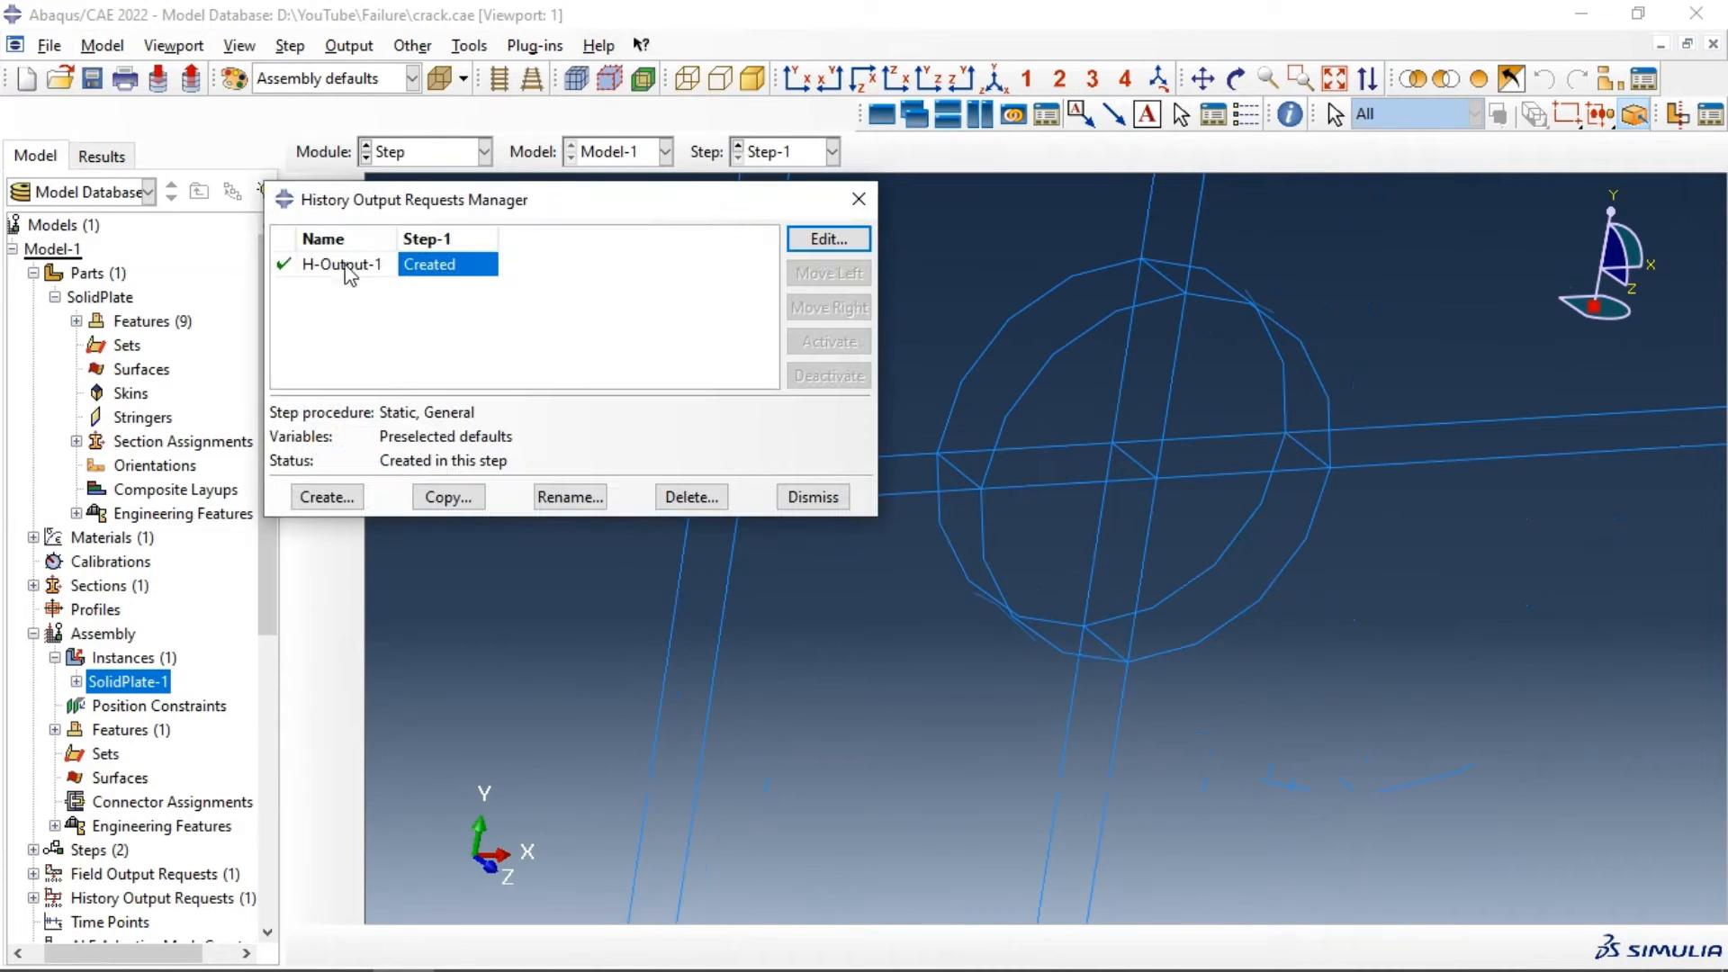
left_click(848, 240)
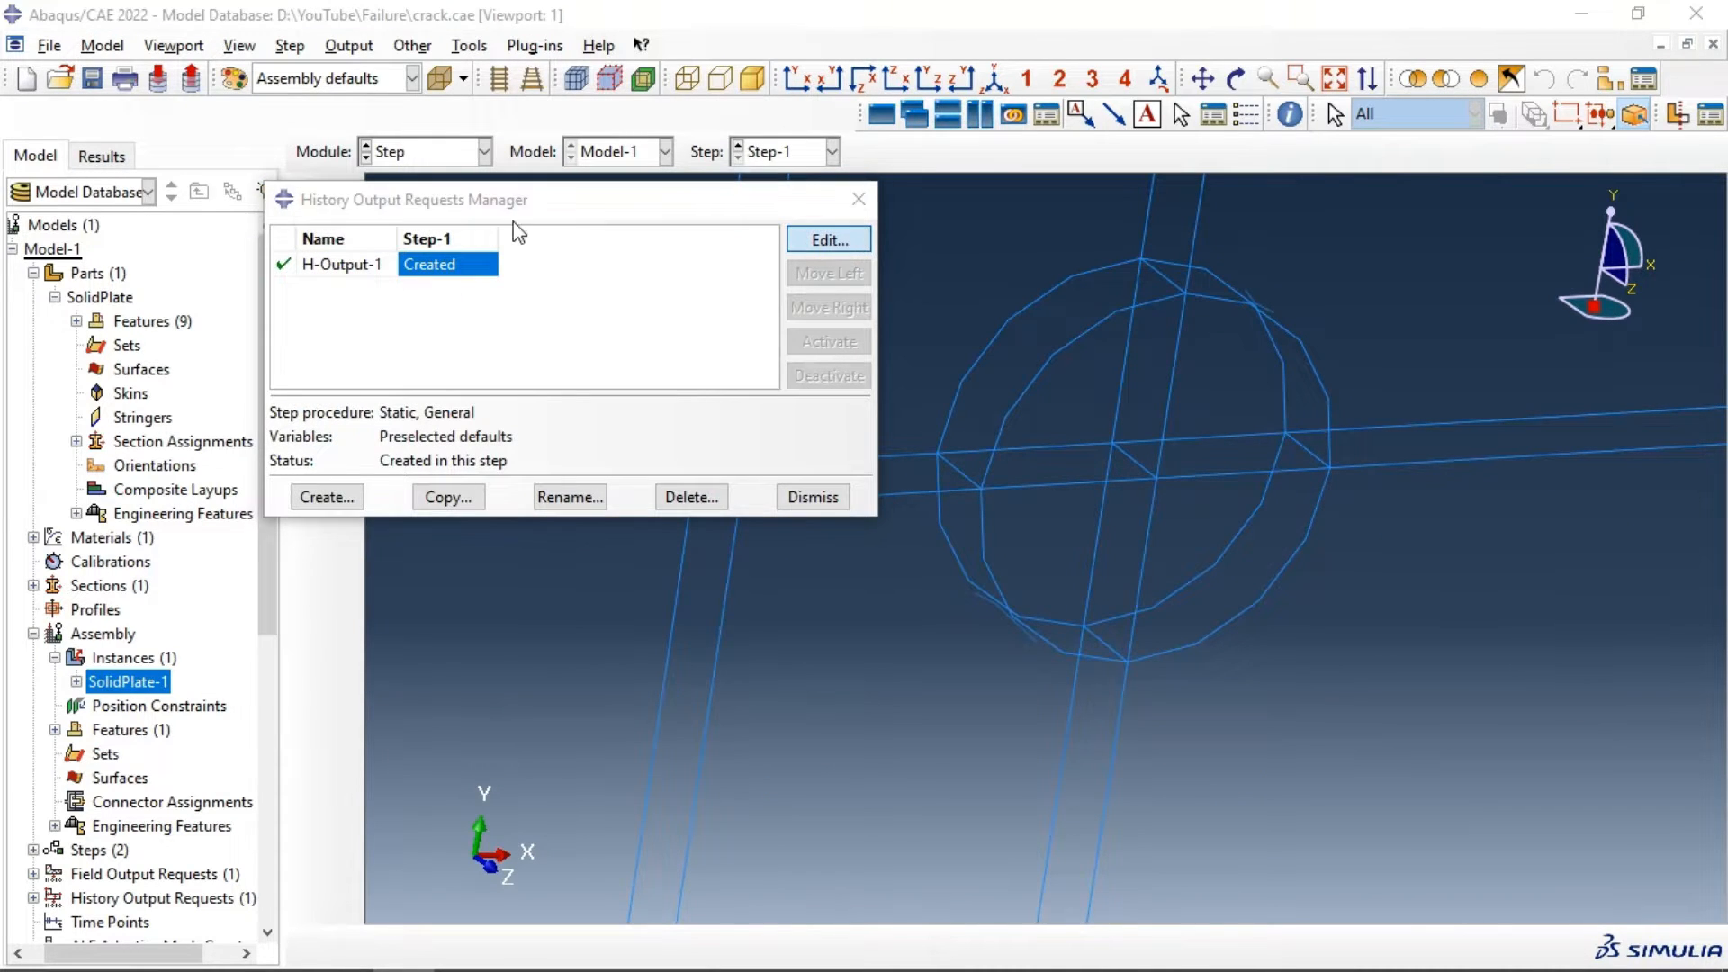
left_click(397, 196)
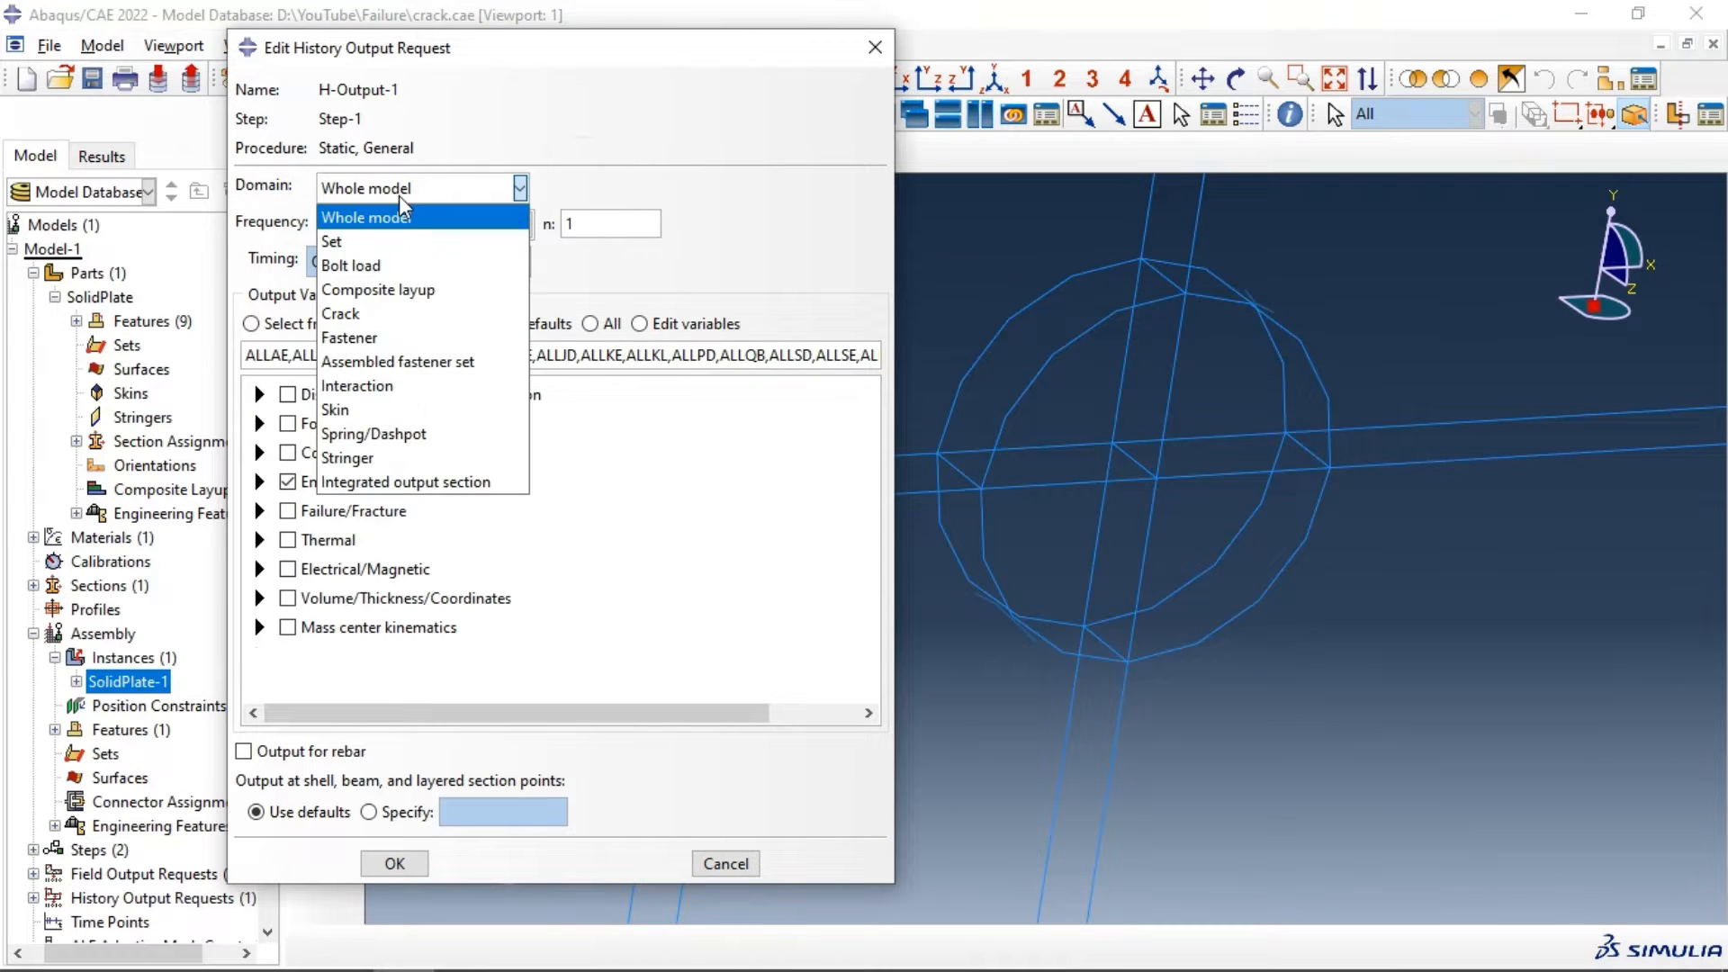
left_click(383, 241)
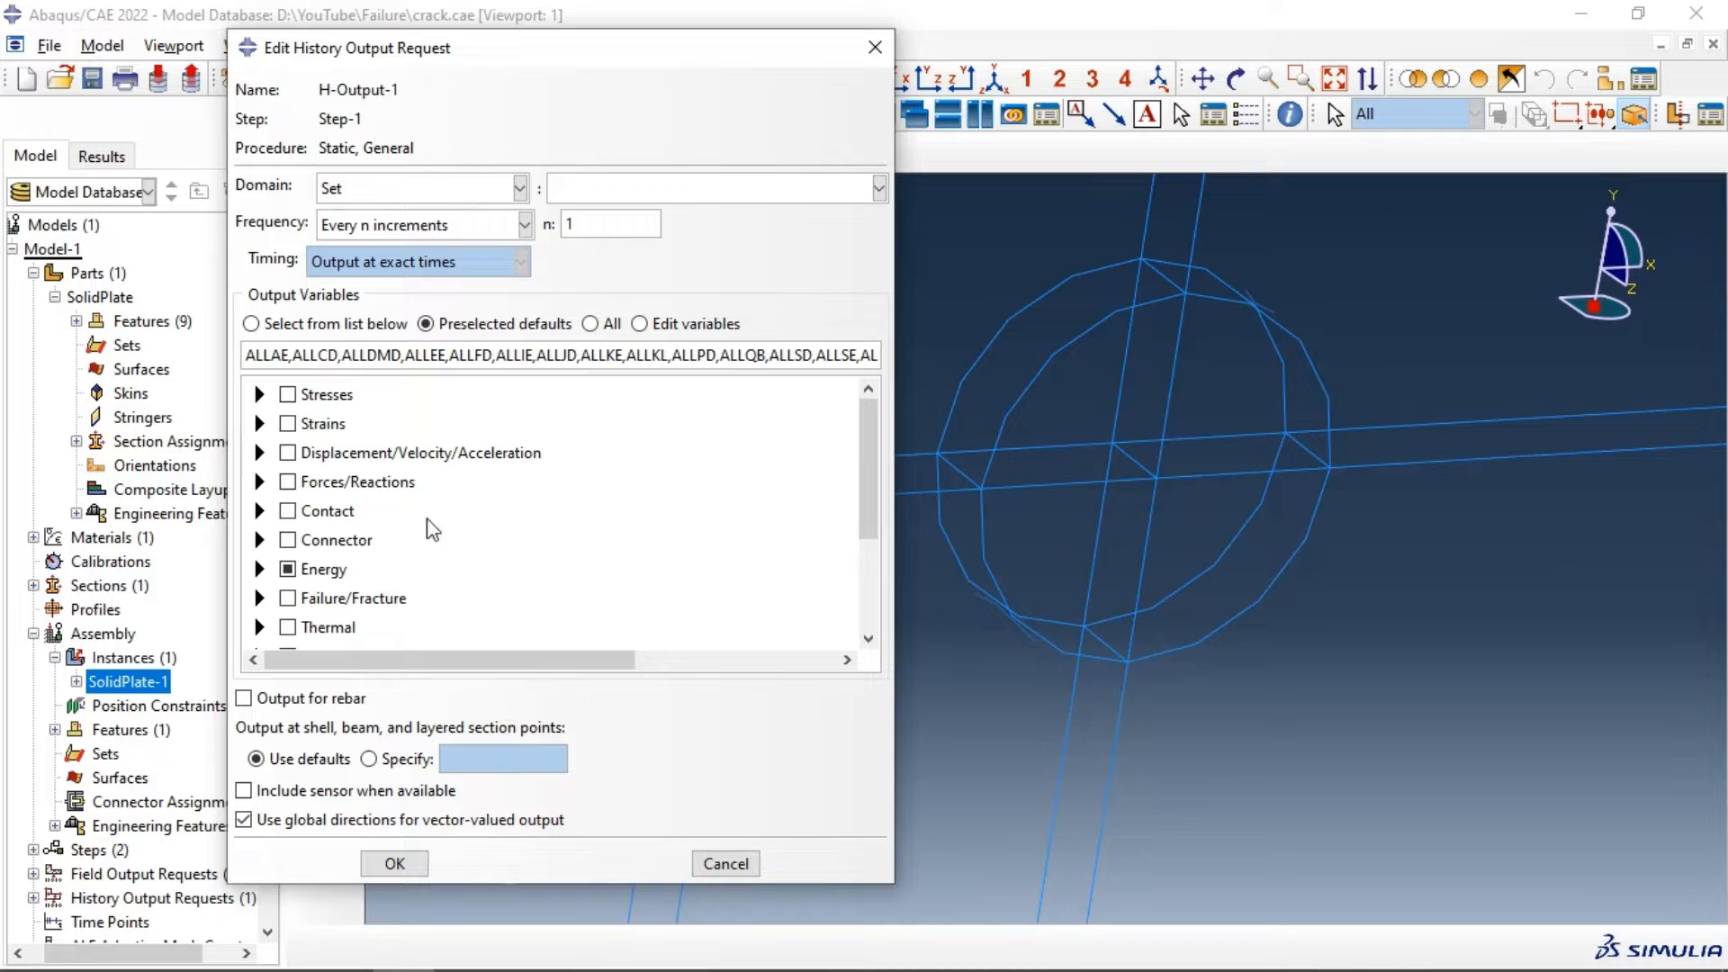
left_click(743, 863)
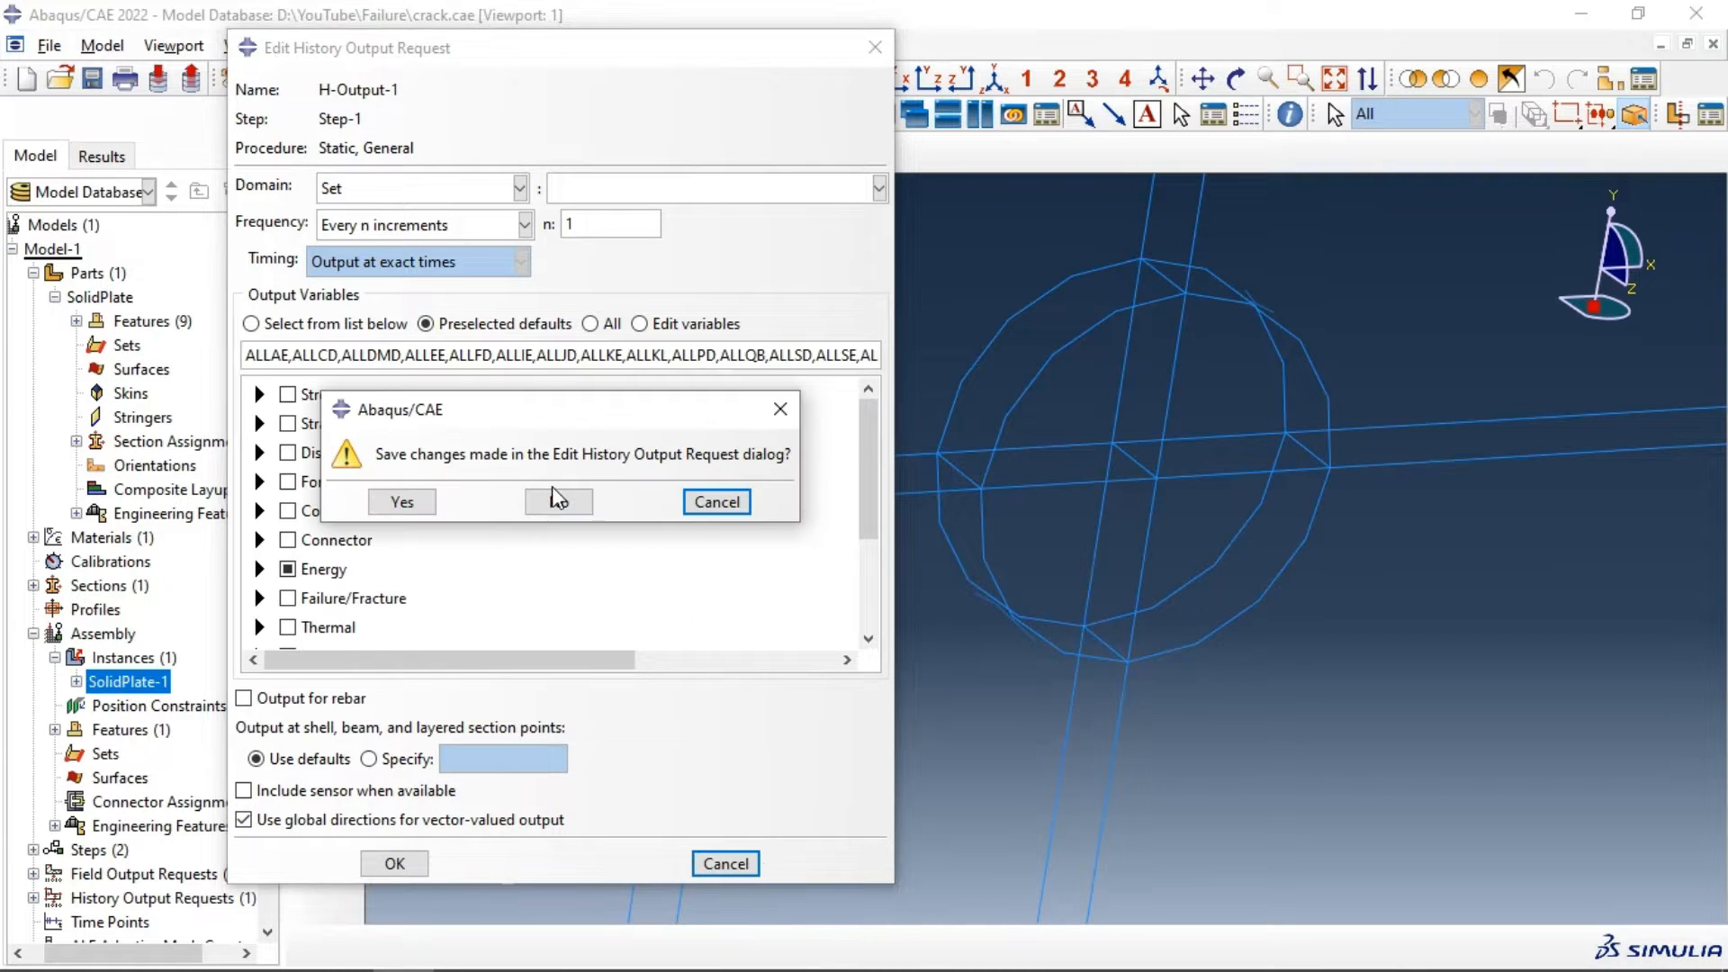
left_click(717, 502)
Step: Set the domain of the history output request H-Output-1 to Crack with Crack-1
left_click(366, 196)
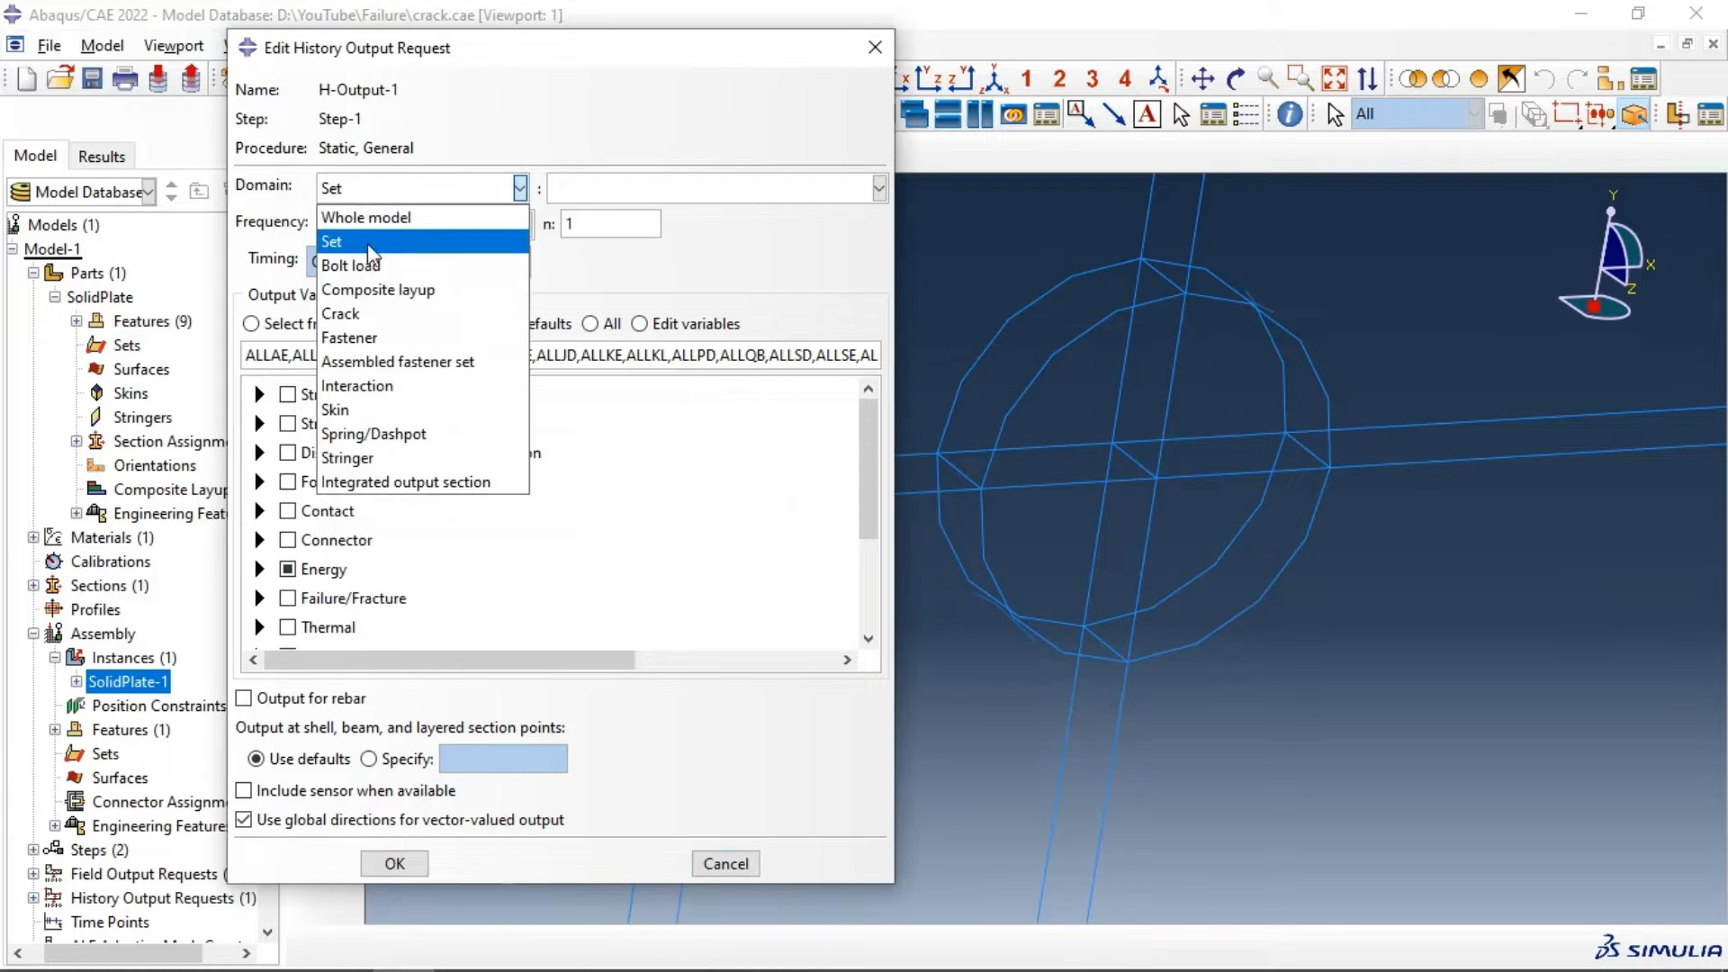
left_click(378, 308)
left_click(594, 192)
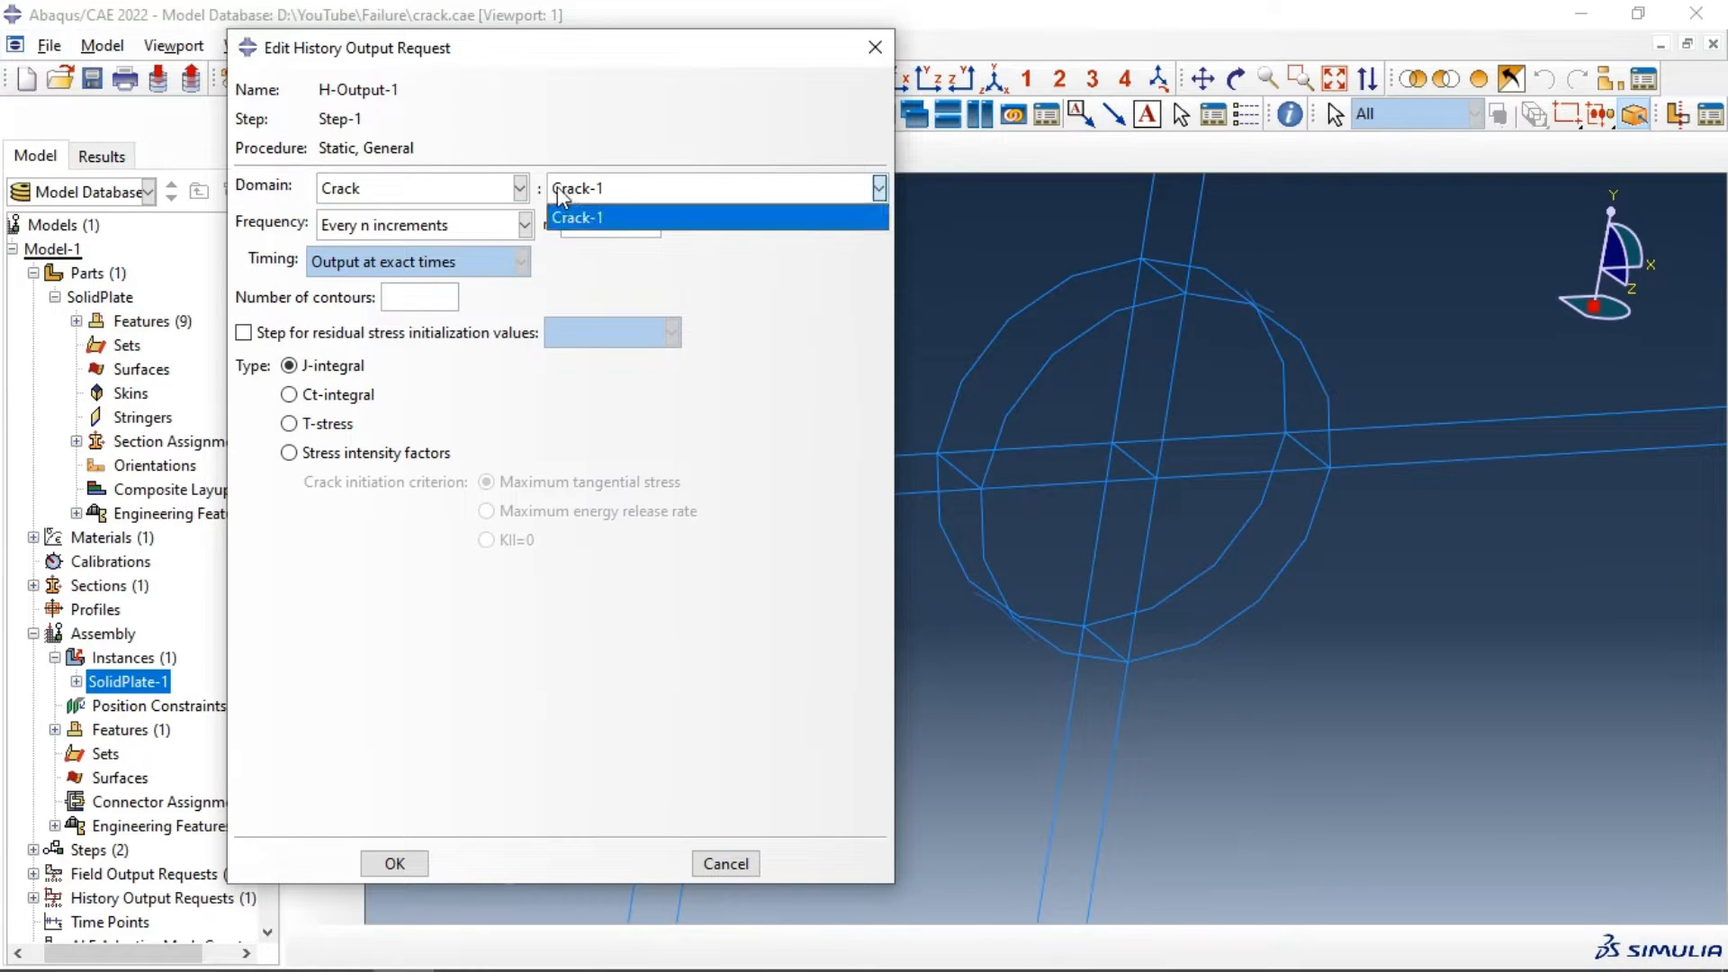
left_click(558, 187)
left_click(628, 190)
Step: Choose J-integral as the crack output type, enter the number of contours and save the history output request
left_click(338, 464)
left_click(290, 452)
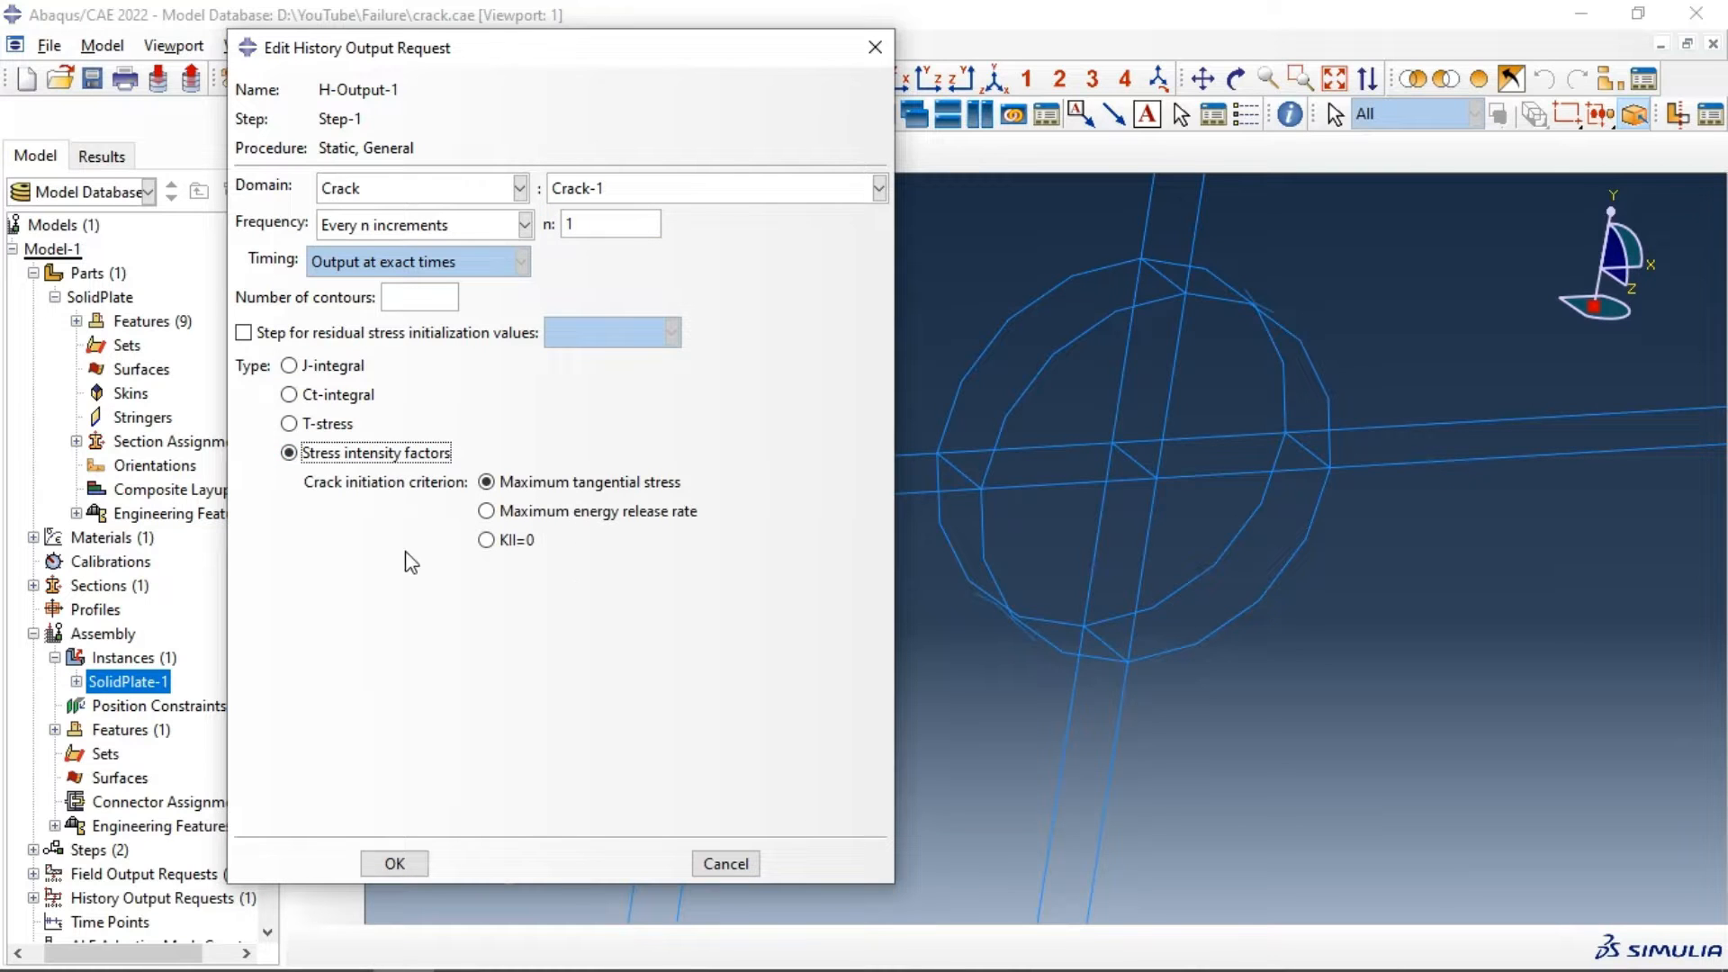
left_click(289, 367)
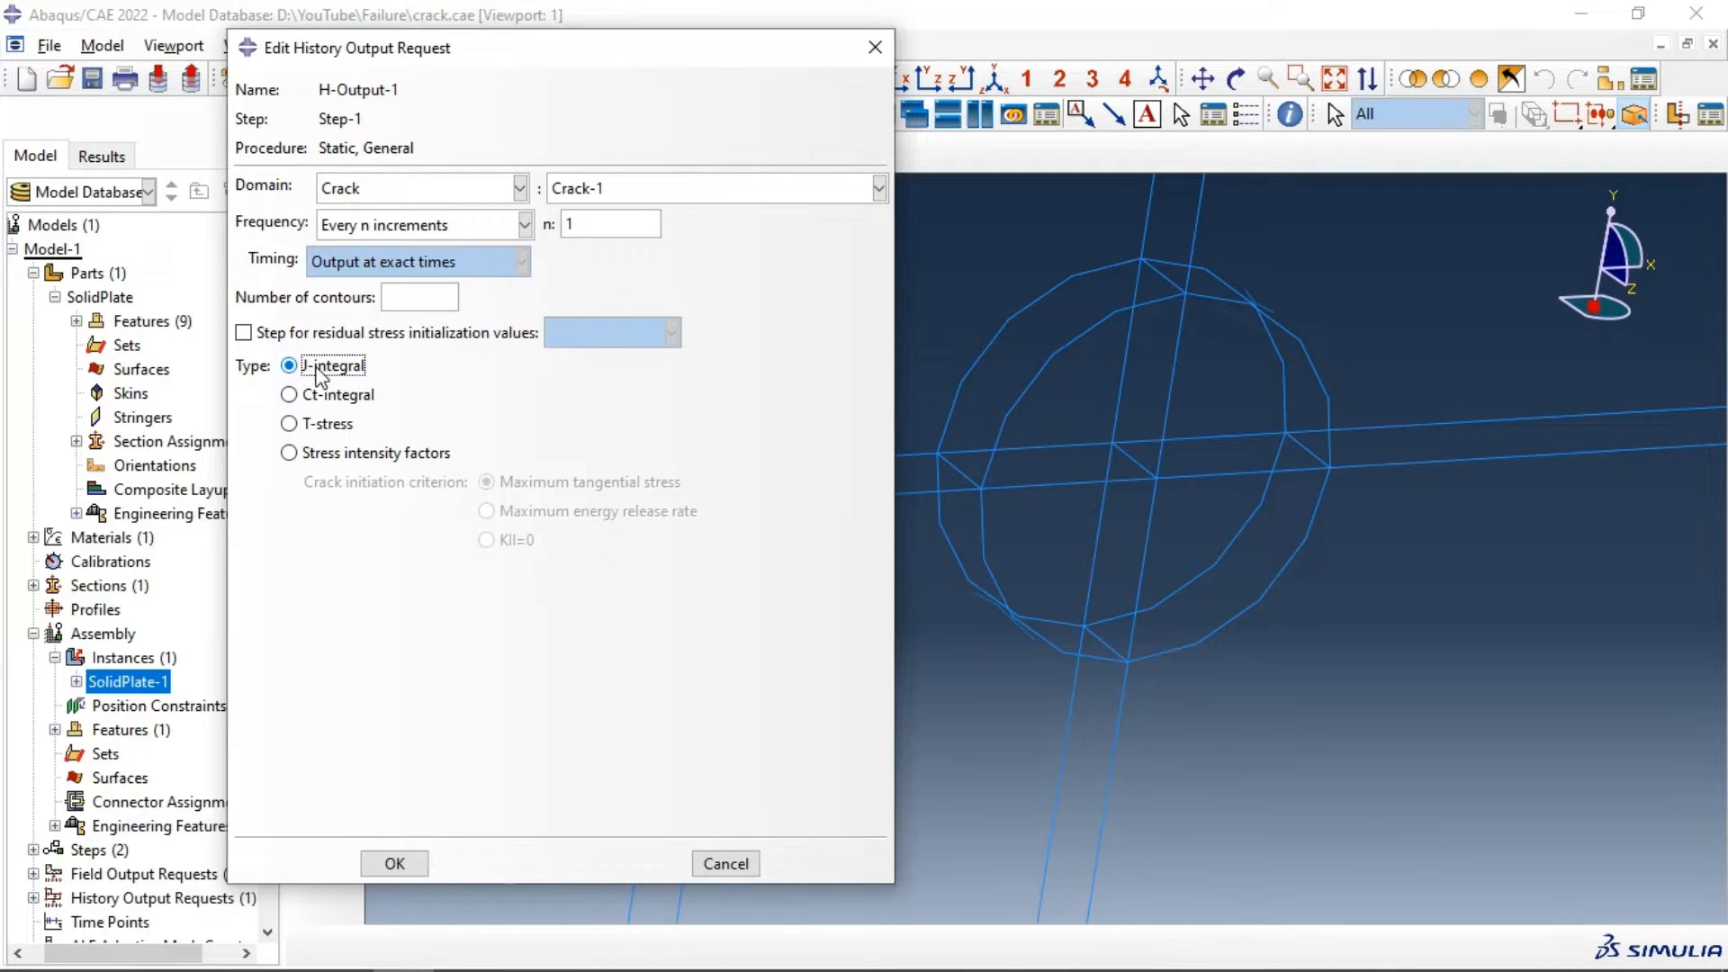
left_click(423, 299)
double_click(388, 299)
left_click(394, 864)
left_click(797, 500)
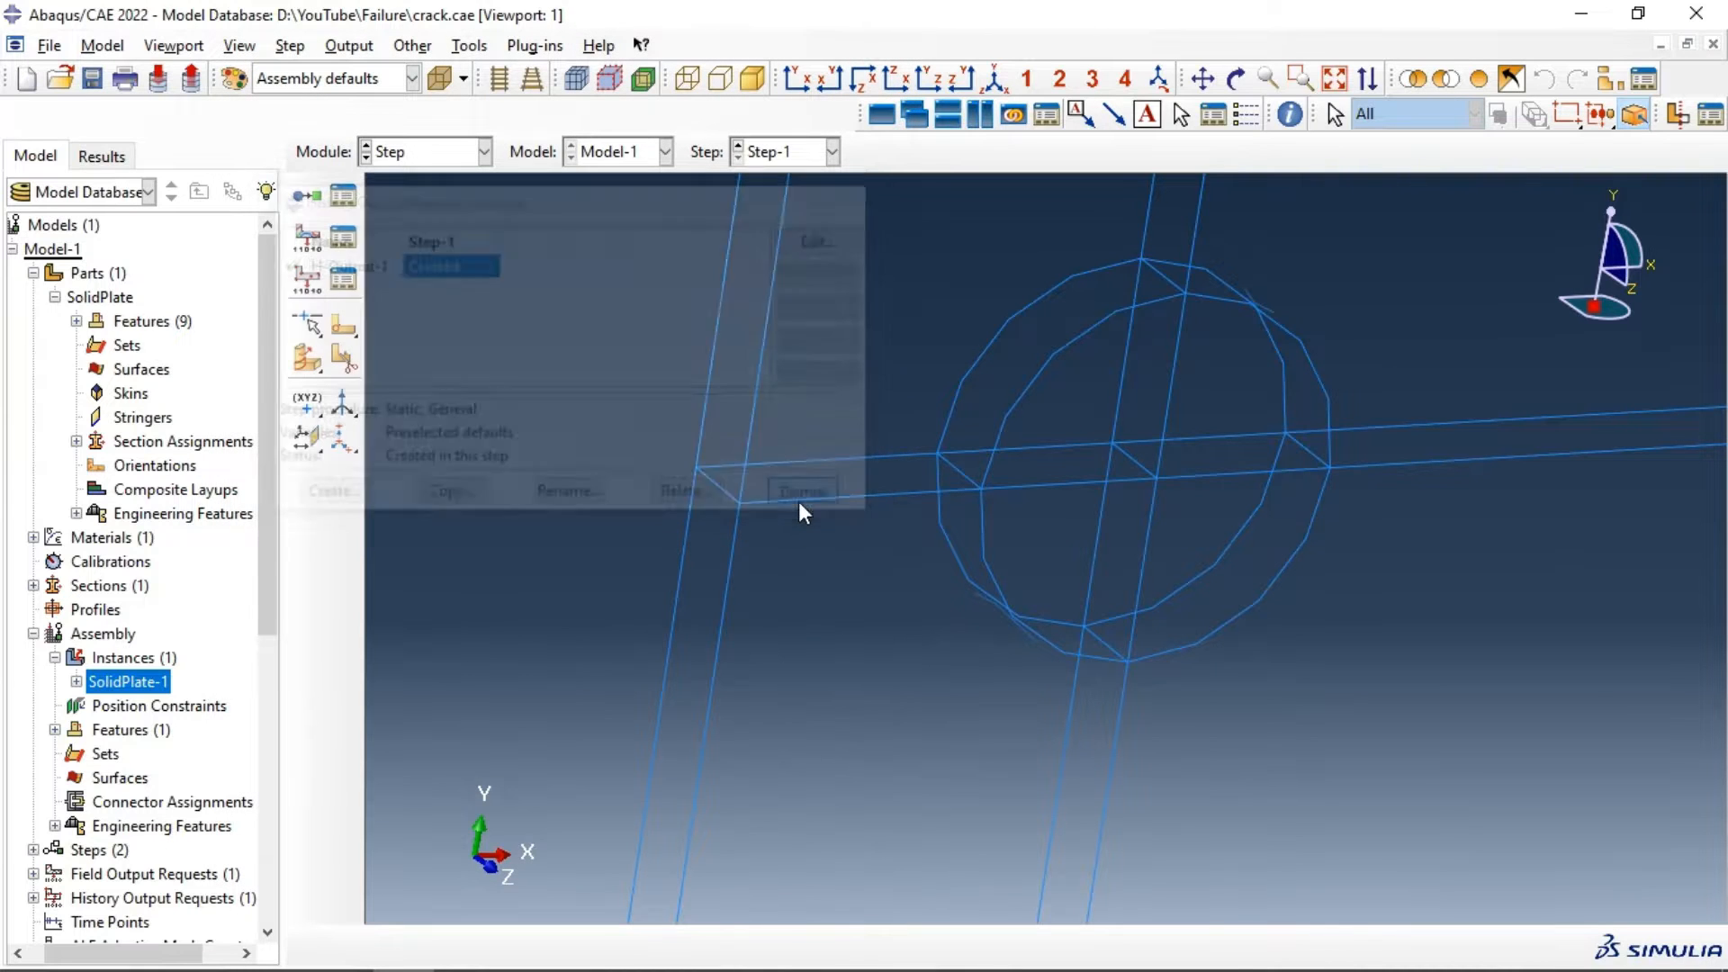
Step: Switch to the Interaction module and display the whole plate shaded, rotated so its upper edge face is visible
scroll(510, 434, "down", 5)
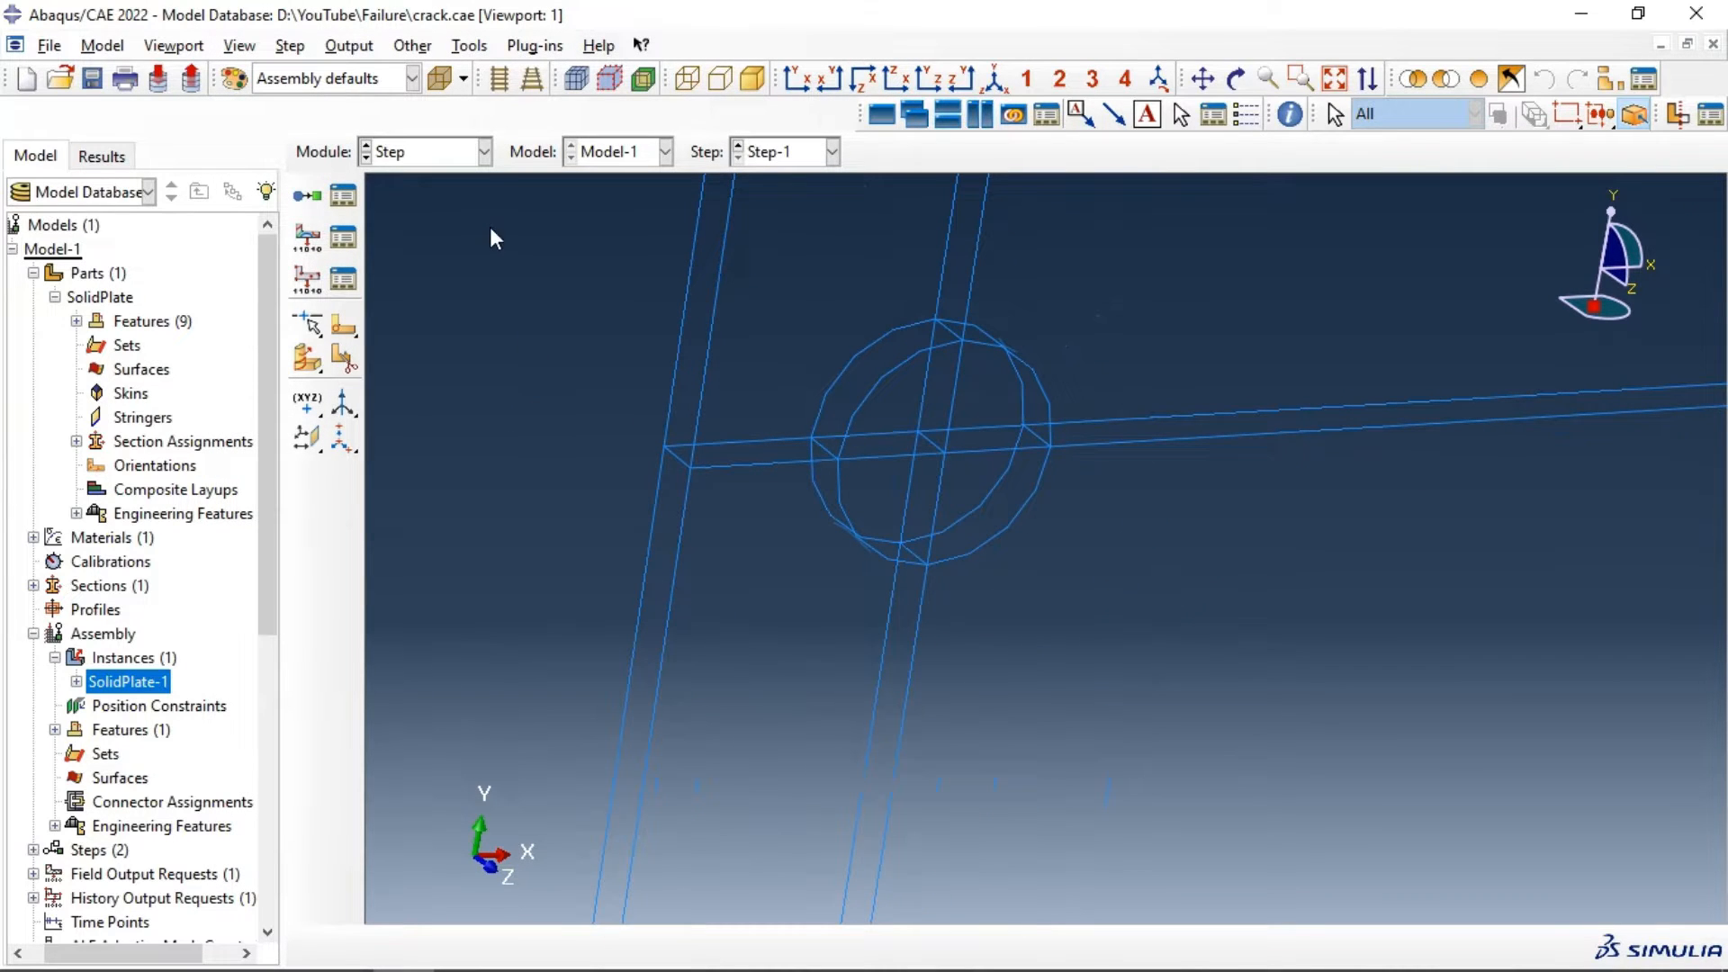
left_click(446, 158)
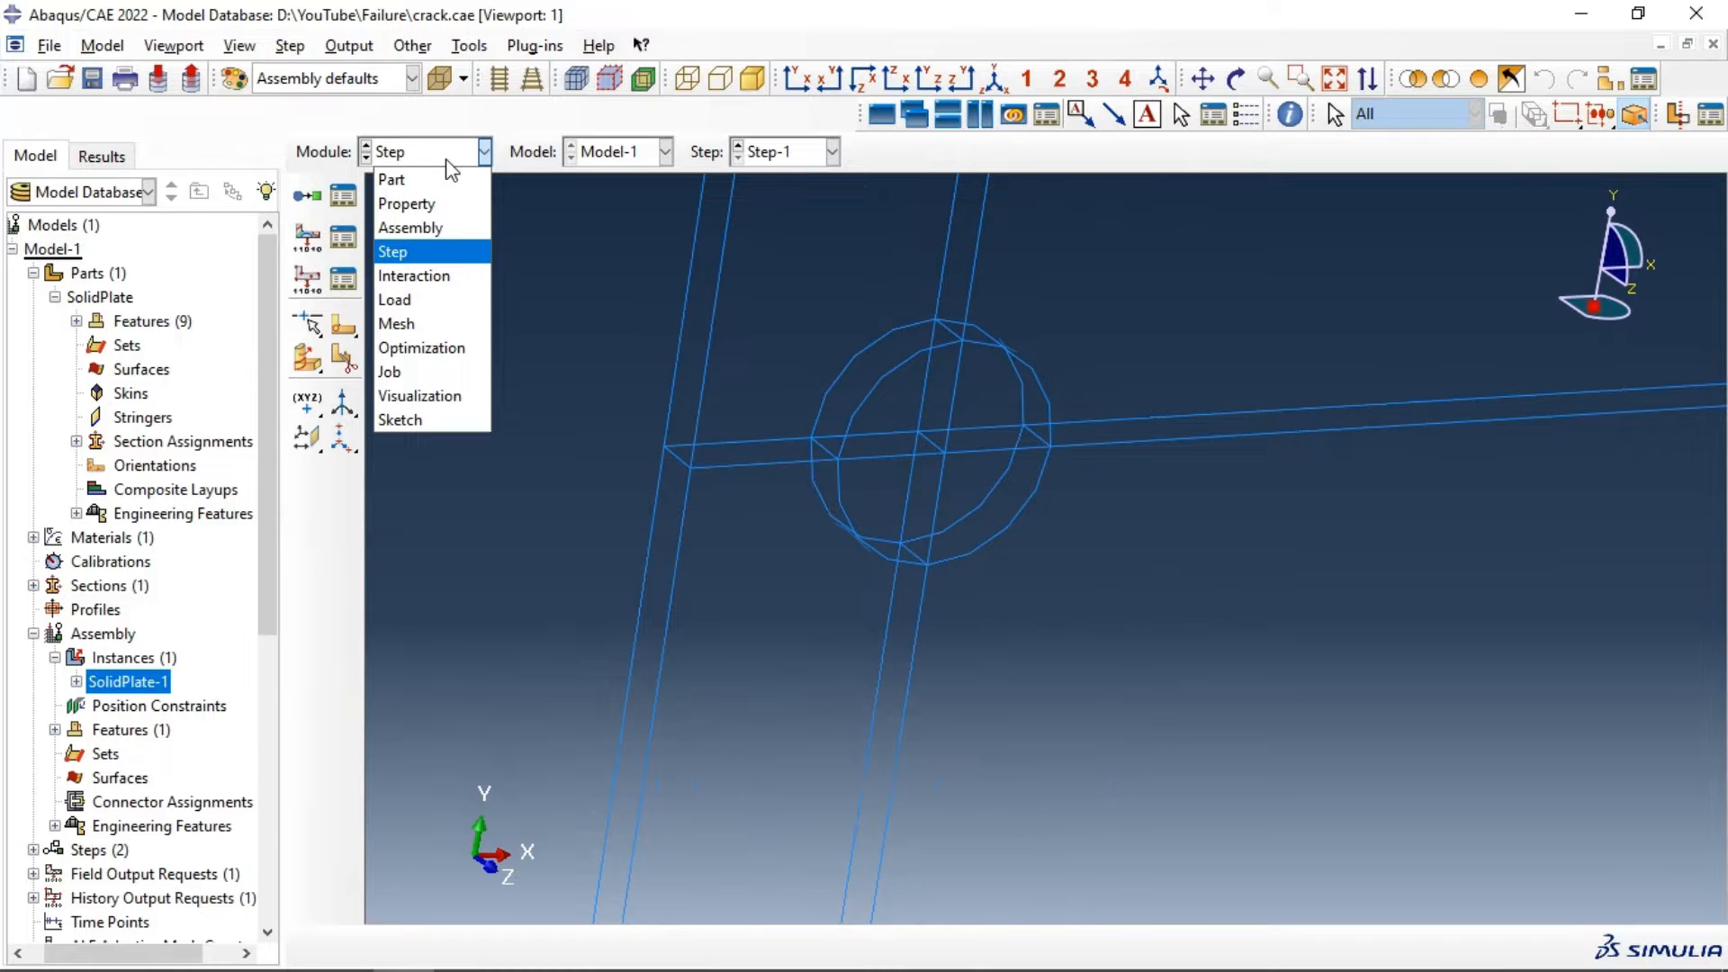
left_click(450, 283)
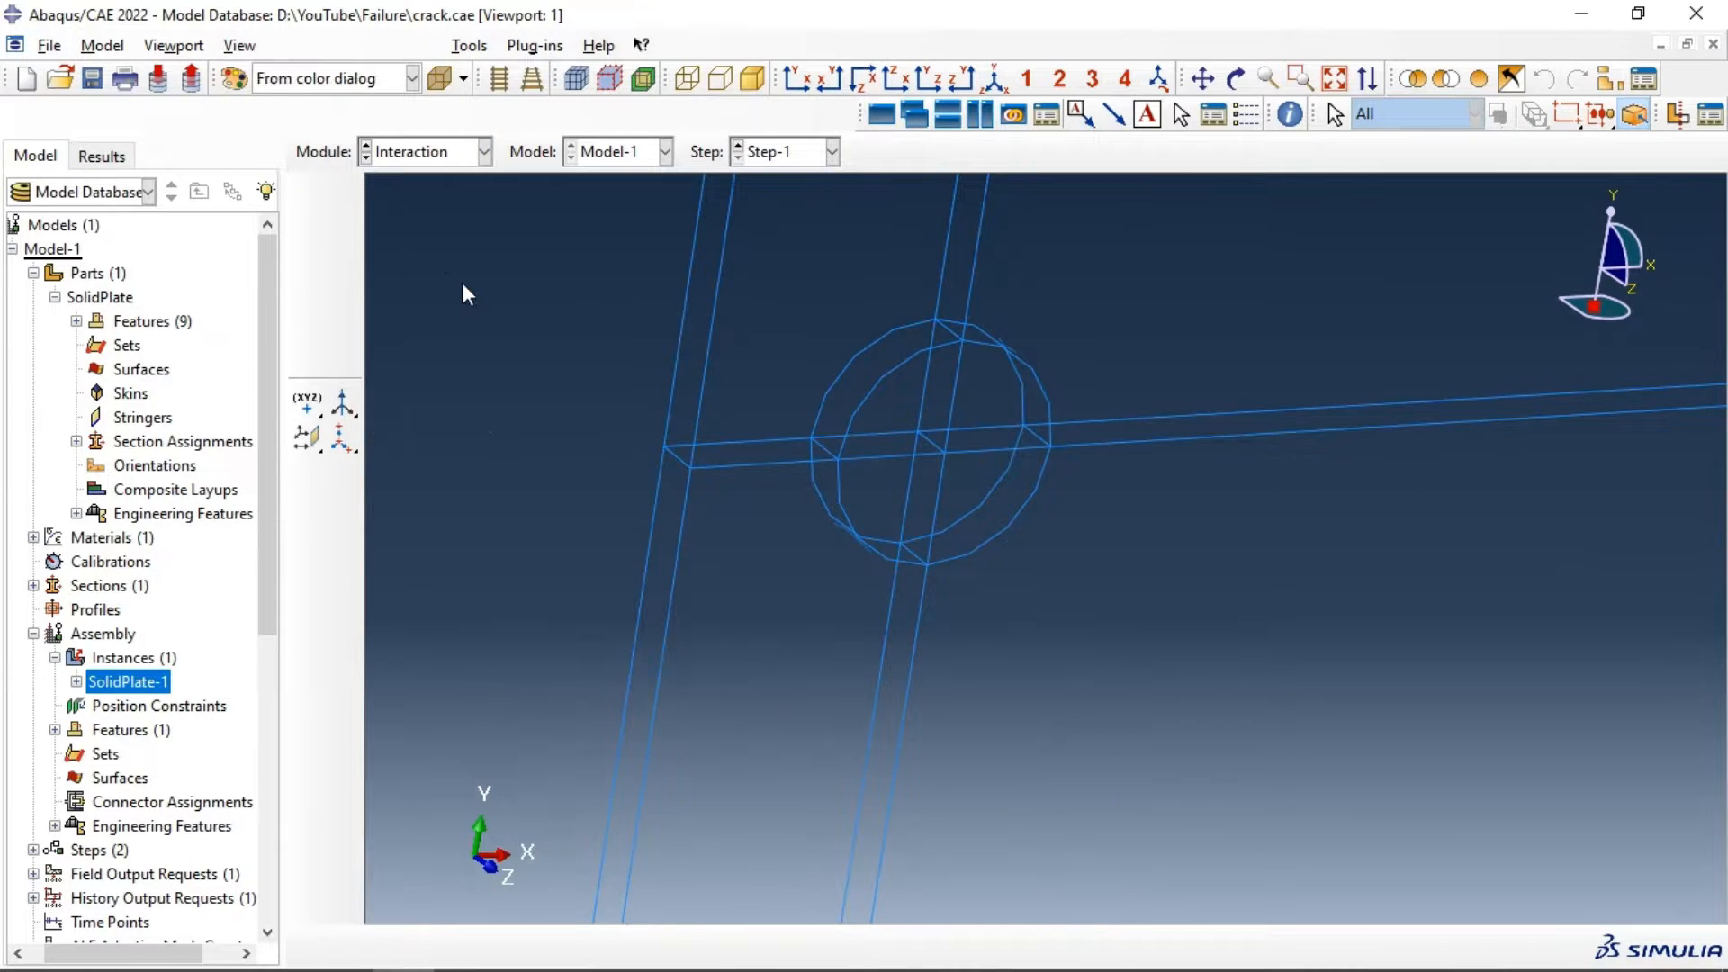
left_click(1234, 81)
left_click(1335, 79)
left_click_drag(1193, 448, 1026, 505)
left_click_drag(1026, 274, 1019, 378)
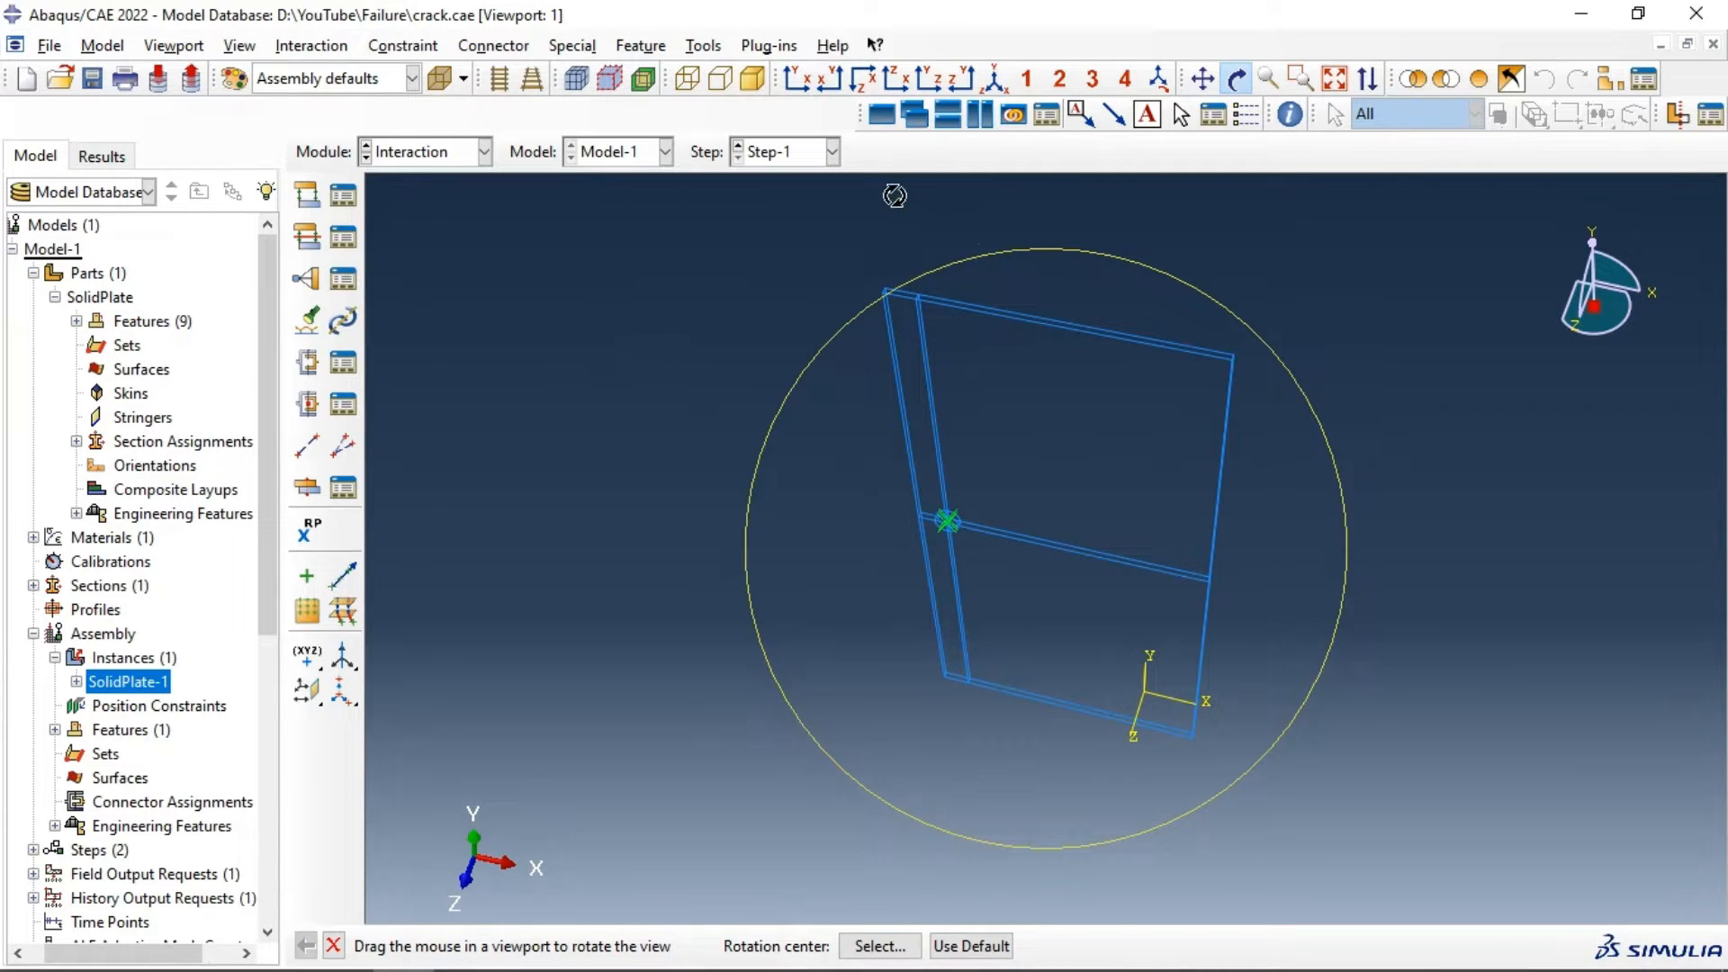
left_click(752, 79)
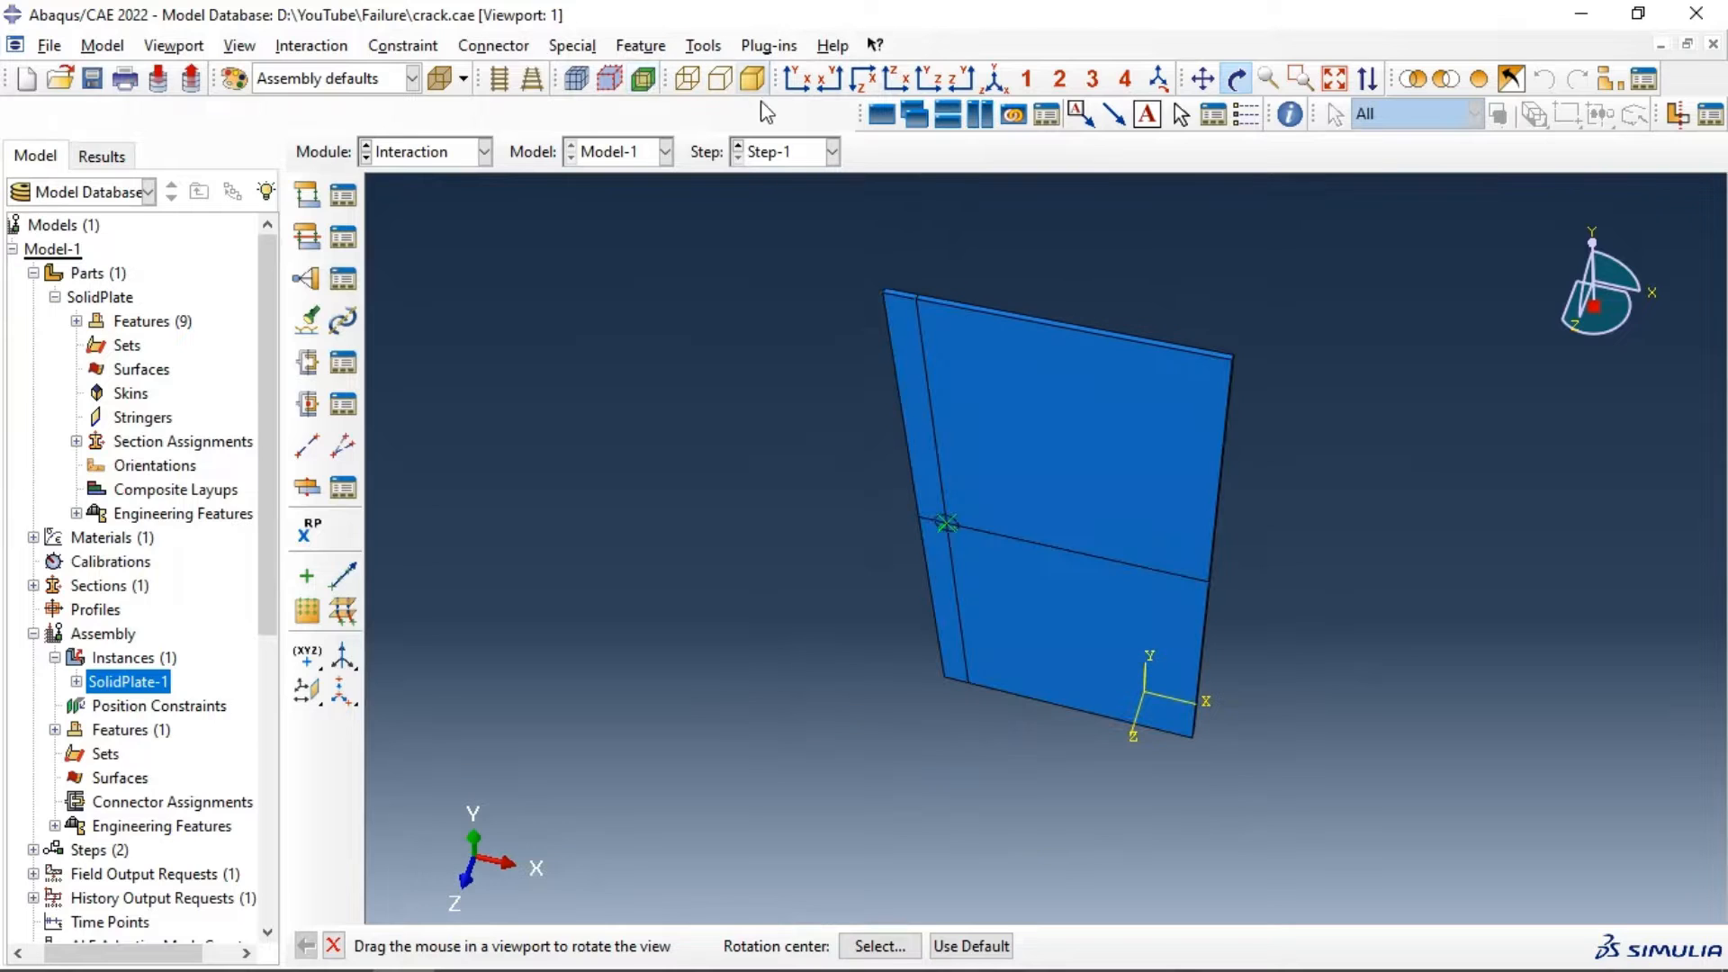
Step: Create a reference point at the midpoint of the longer front edge segment along the plate's top
left_click(704, 50)
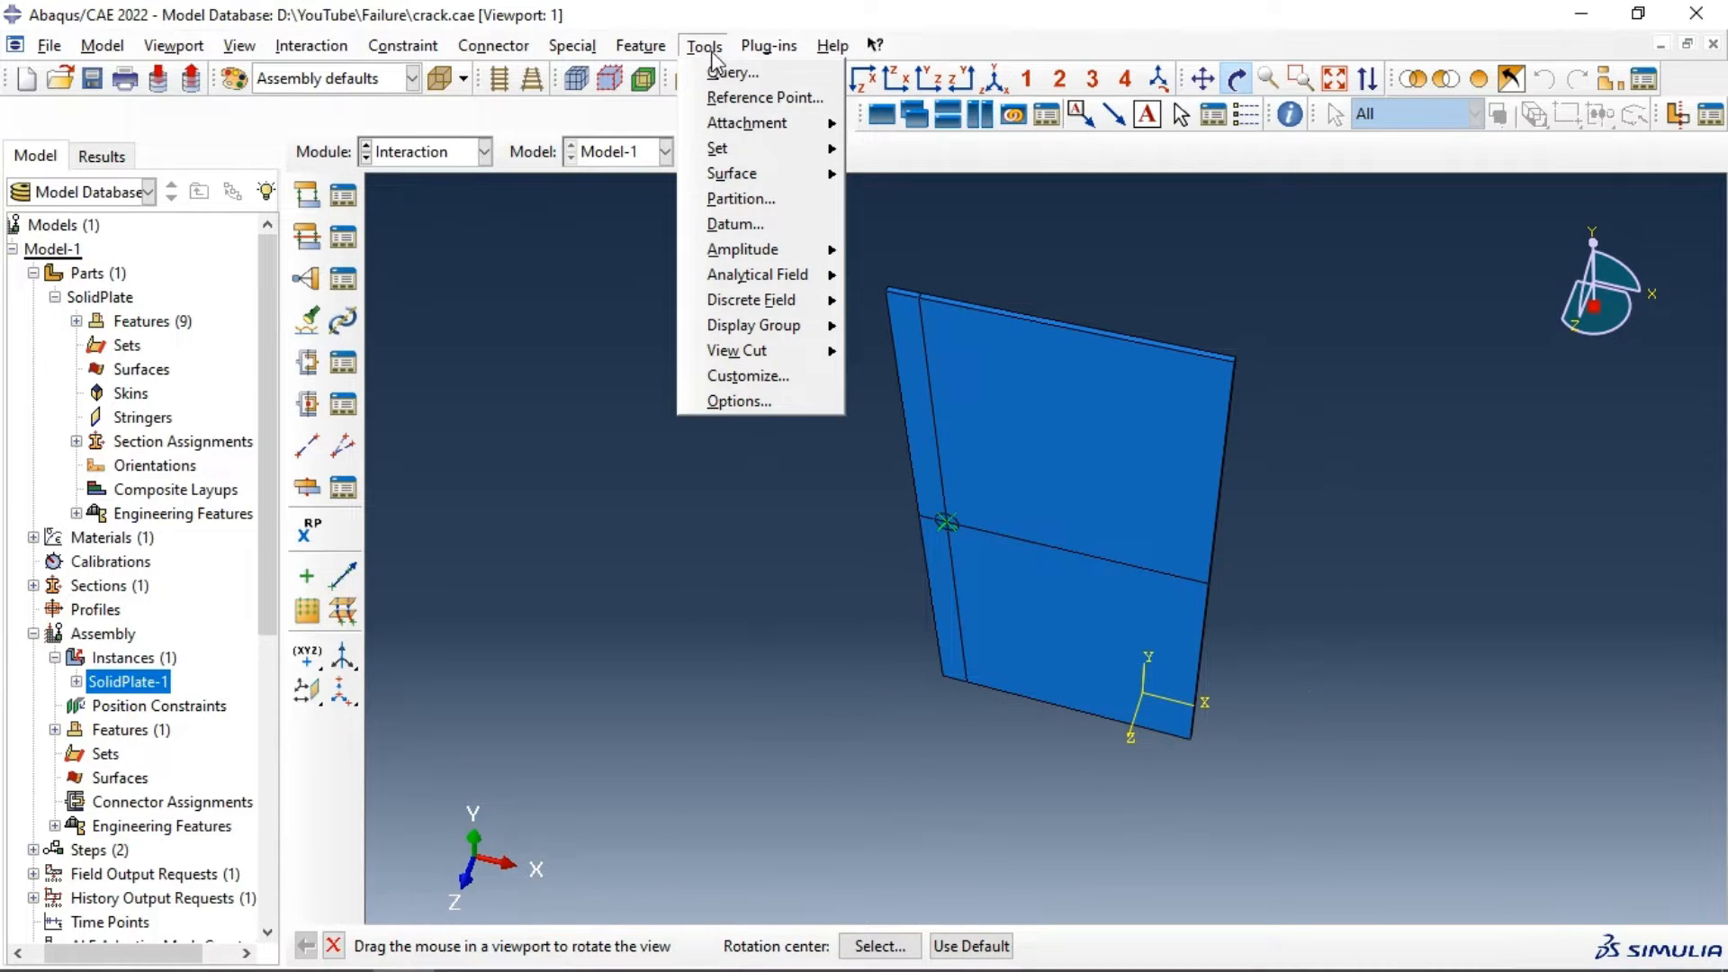
left_click(738, 94)
scroll(1056, 327, "down", 5)
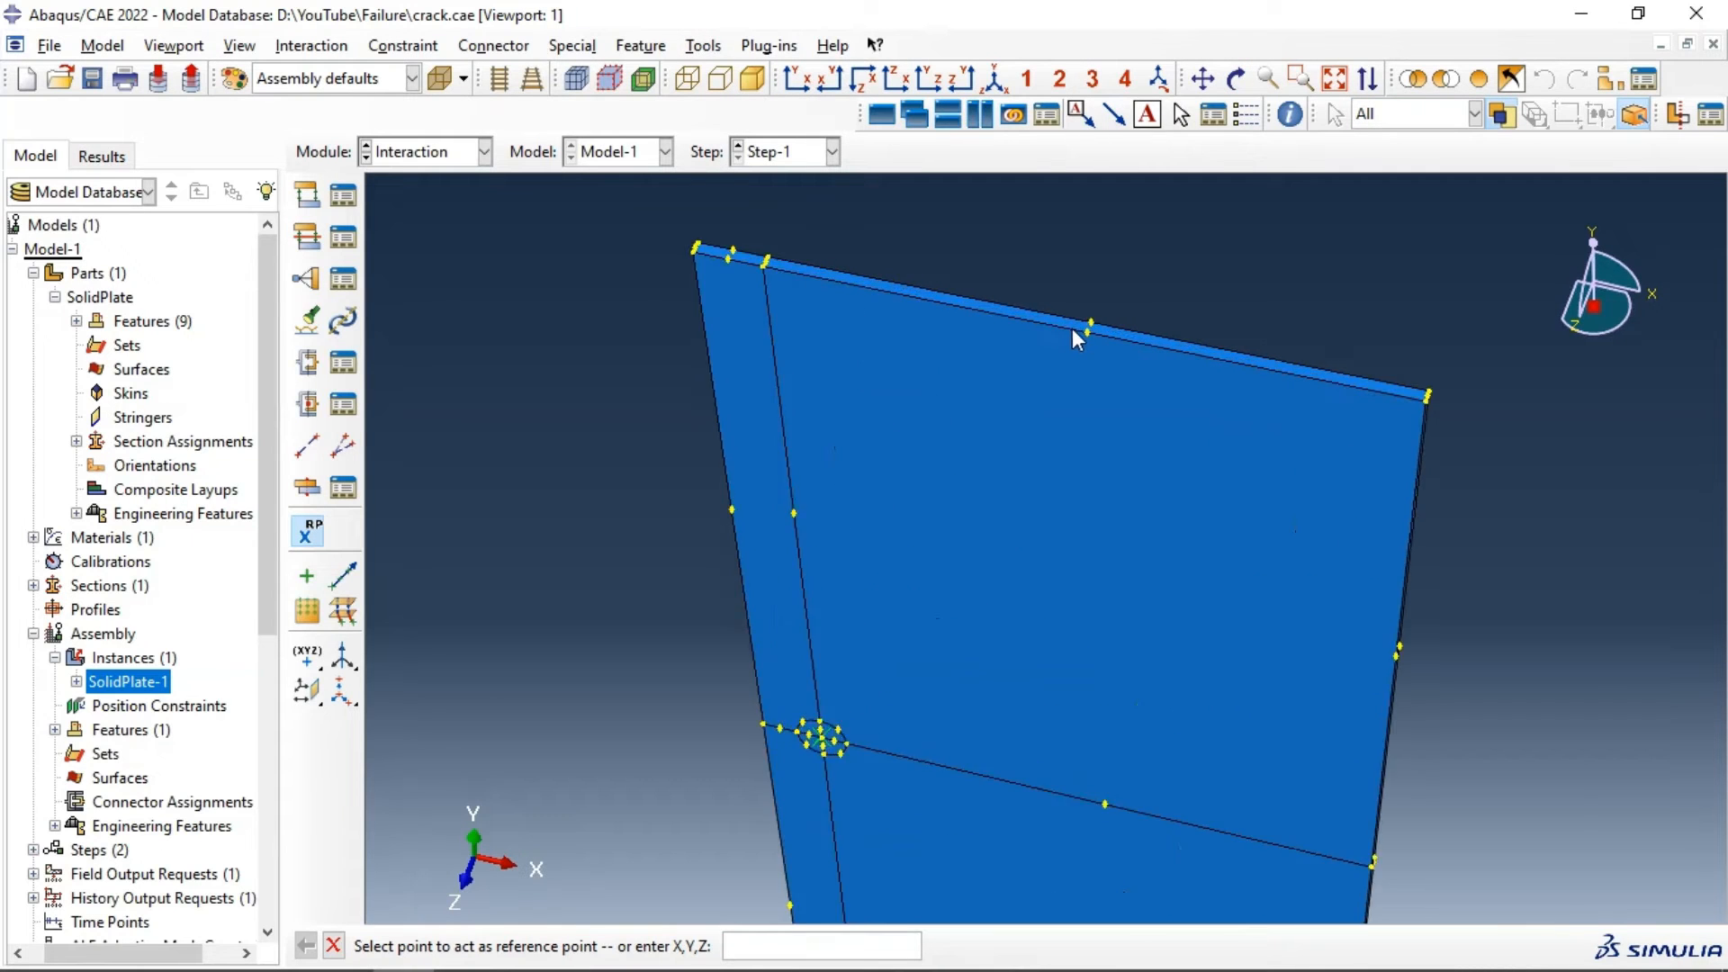
scroll(1080, 331, "down", 2)
left_click(1092, 335)
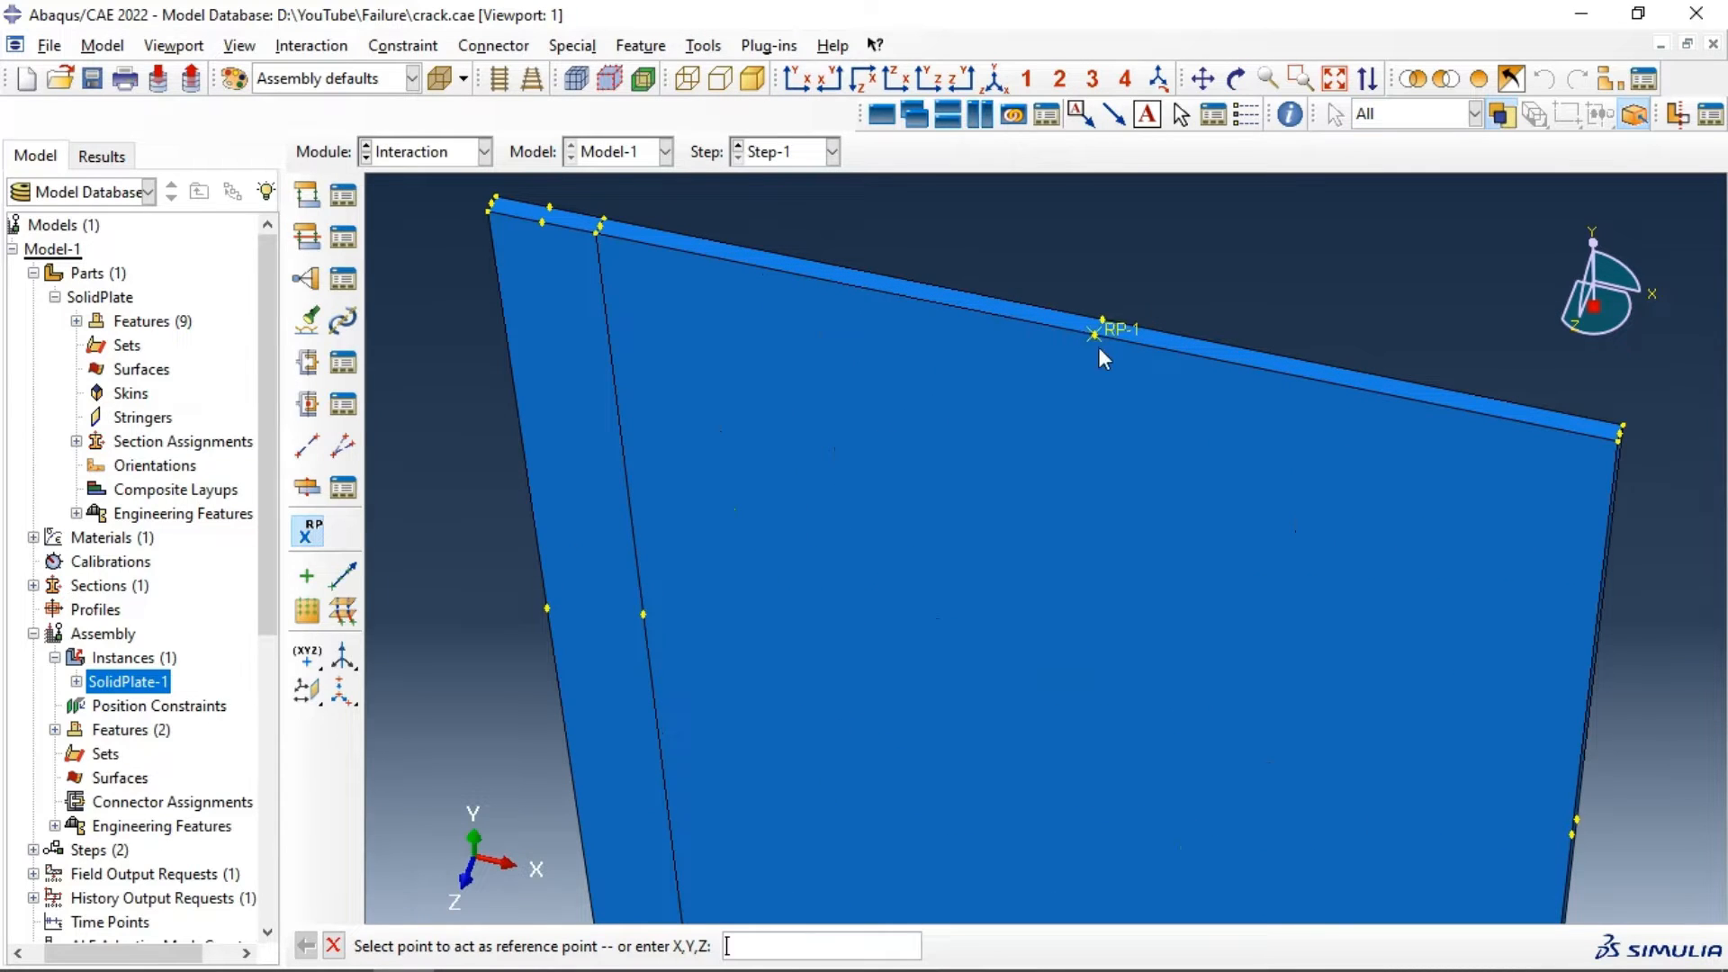
scroll(1098, 338, "up", 3)
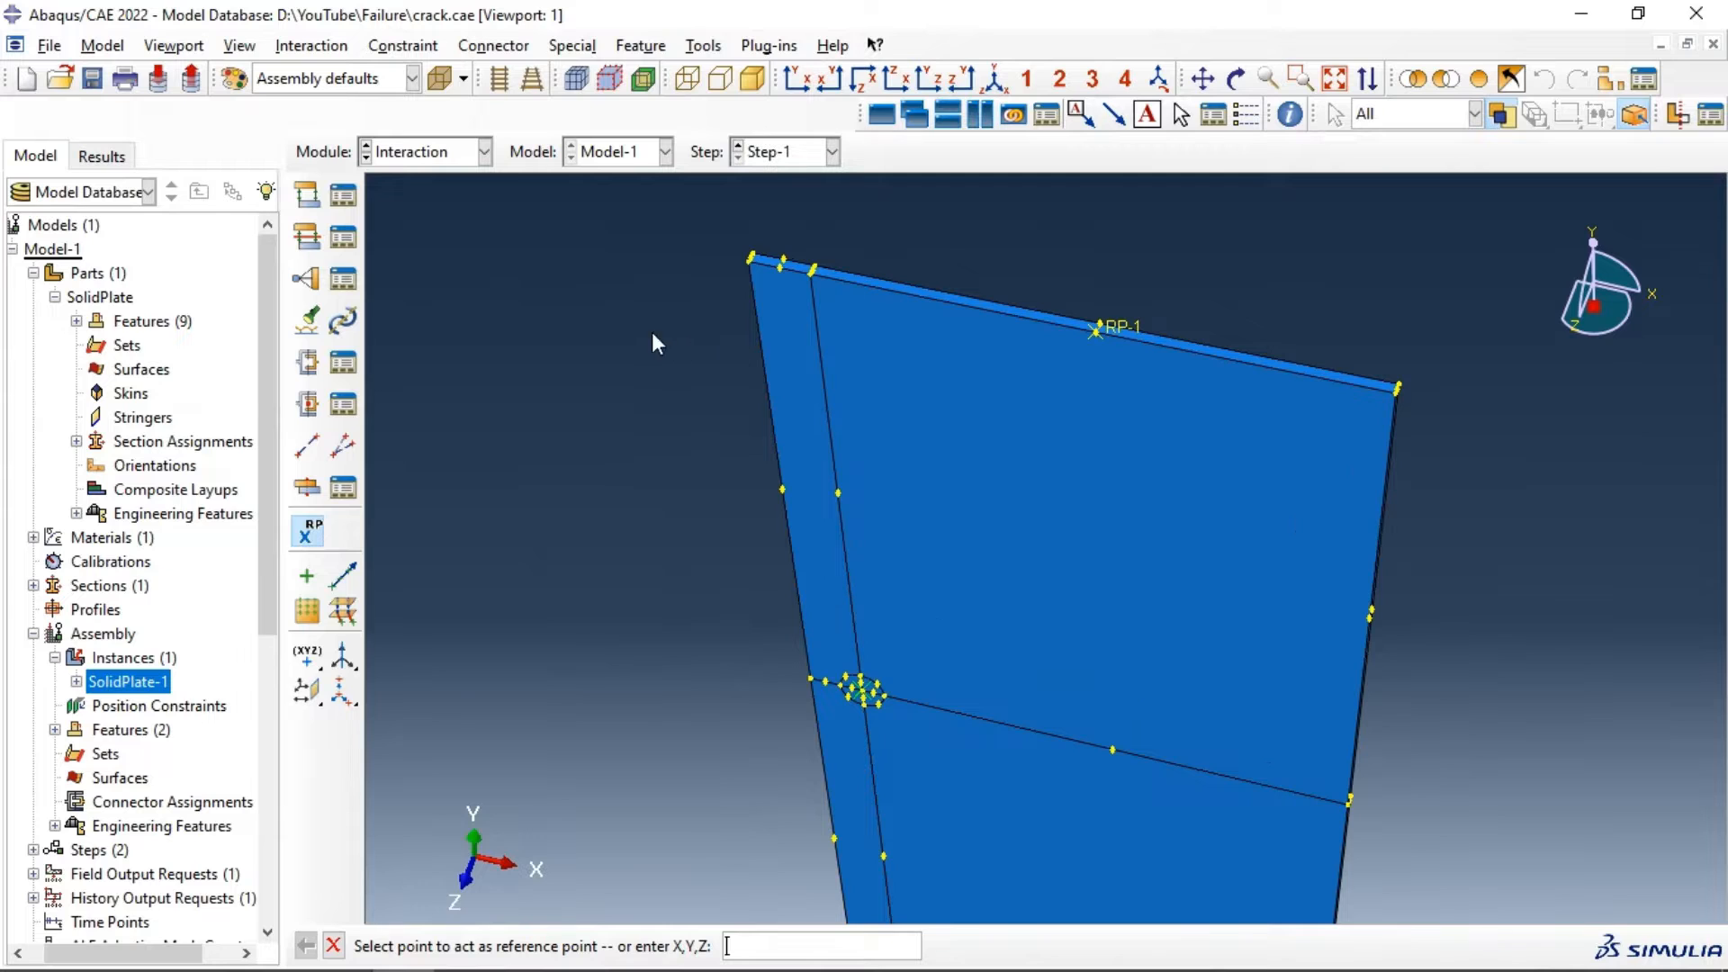
Step: Start a coupling constraint with reference point RP-1 as its control point
left_click(303, 285)
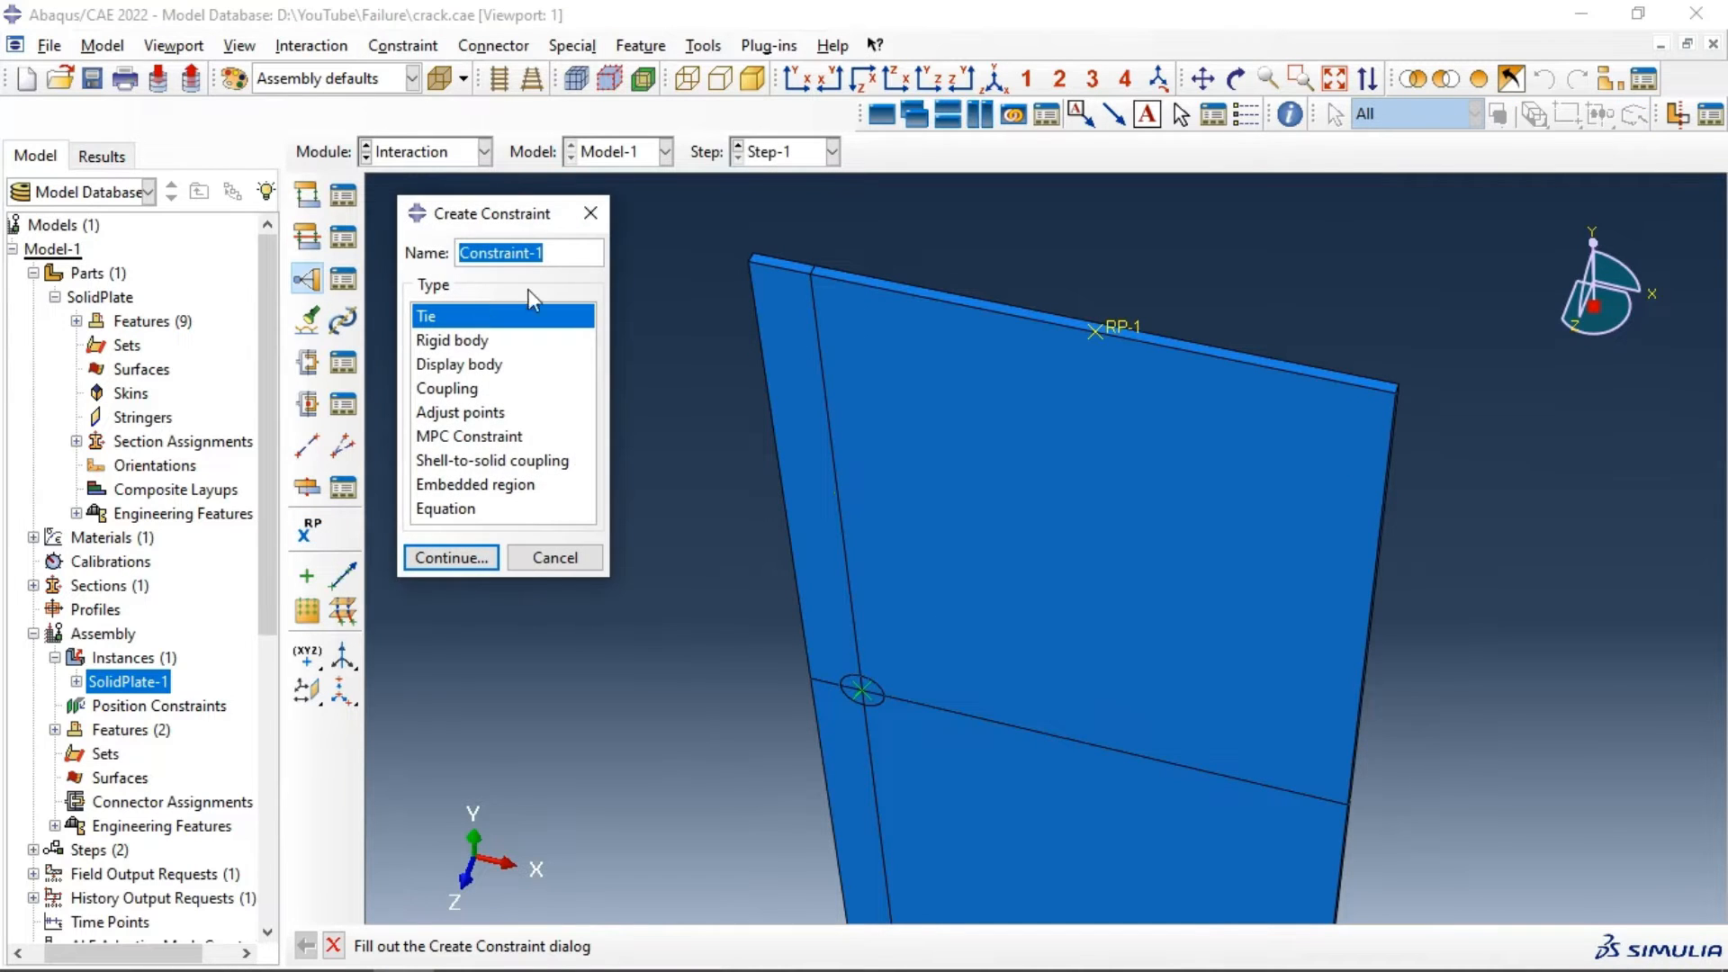
left_click(453, 390)
left_click(465, 559)
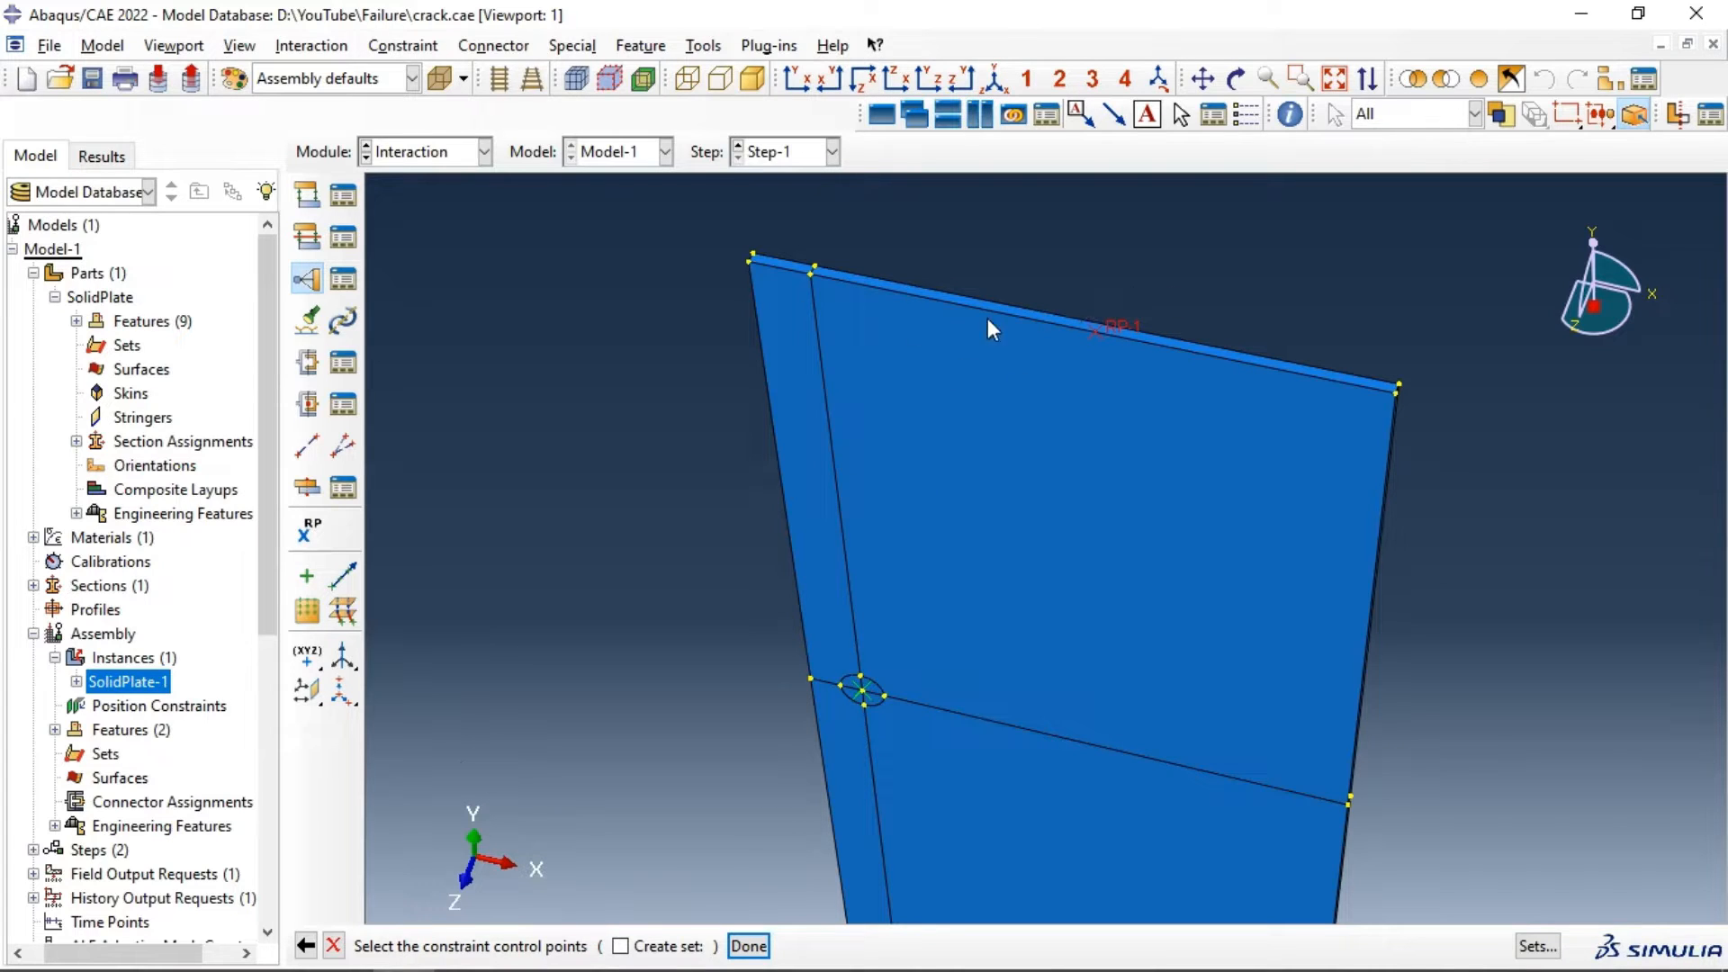
left_click(747, 946)
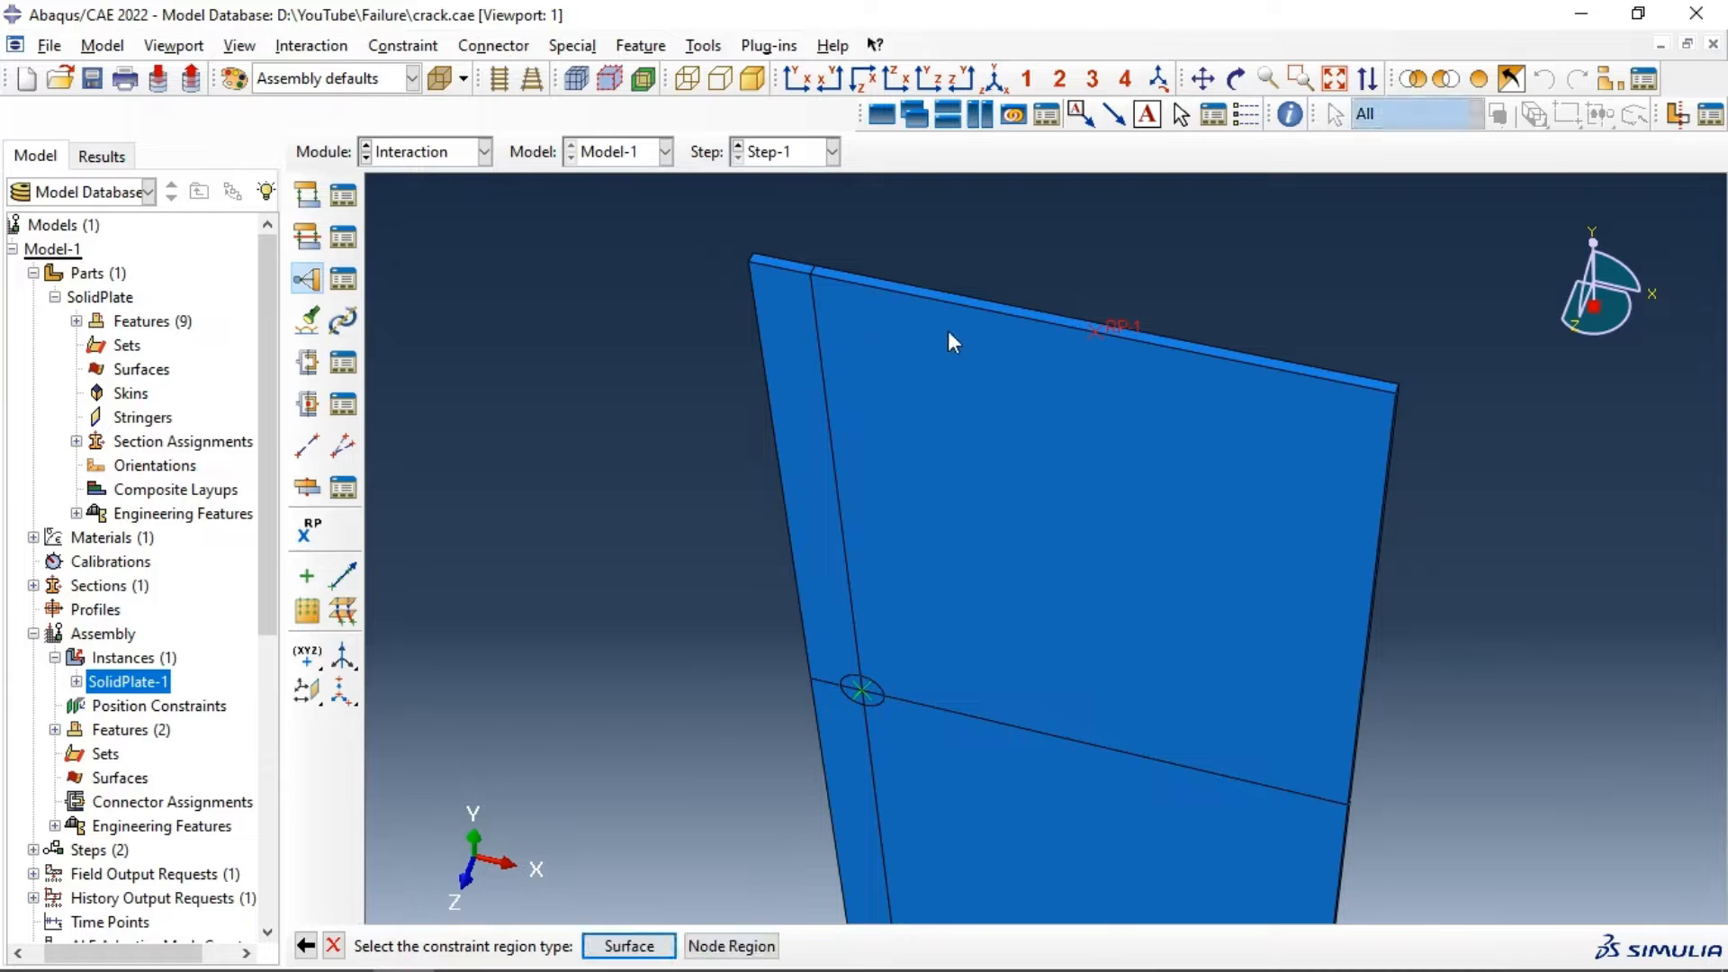
Step: Pick both faces along the plate's upper edge as the coupling surface and save it as kinematic with all six degrees of freedom constrained
left_click(656, 945)
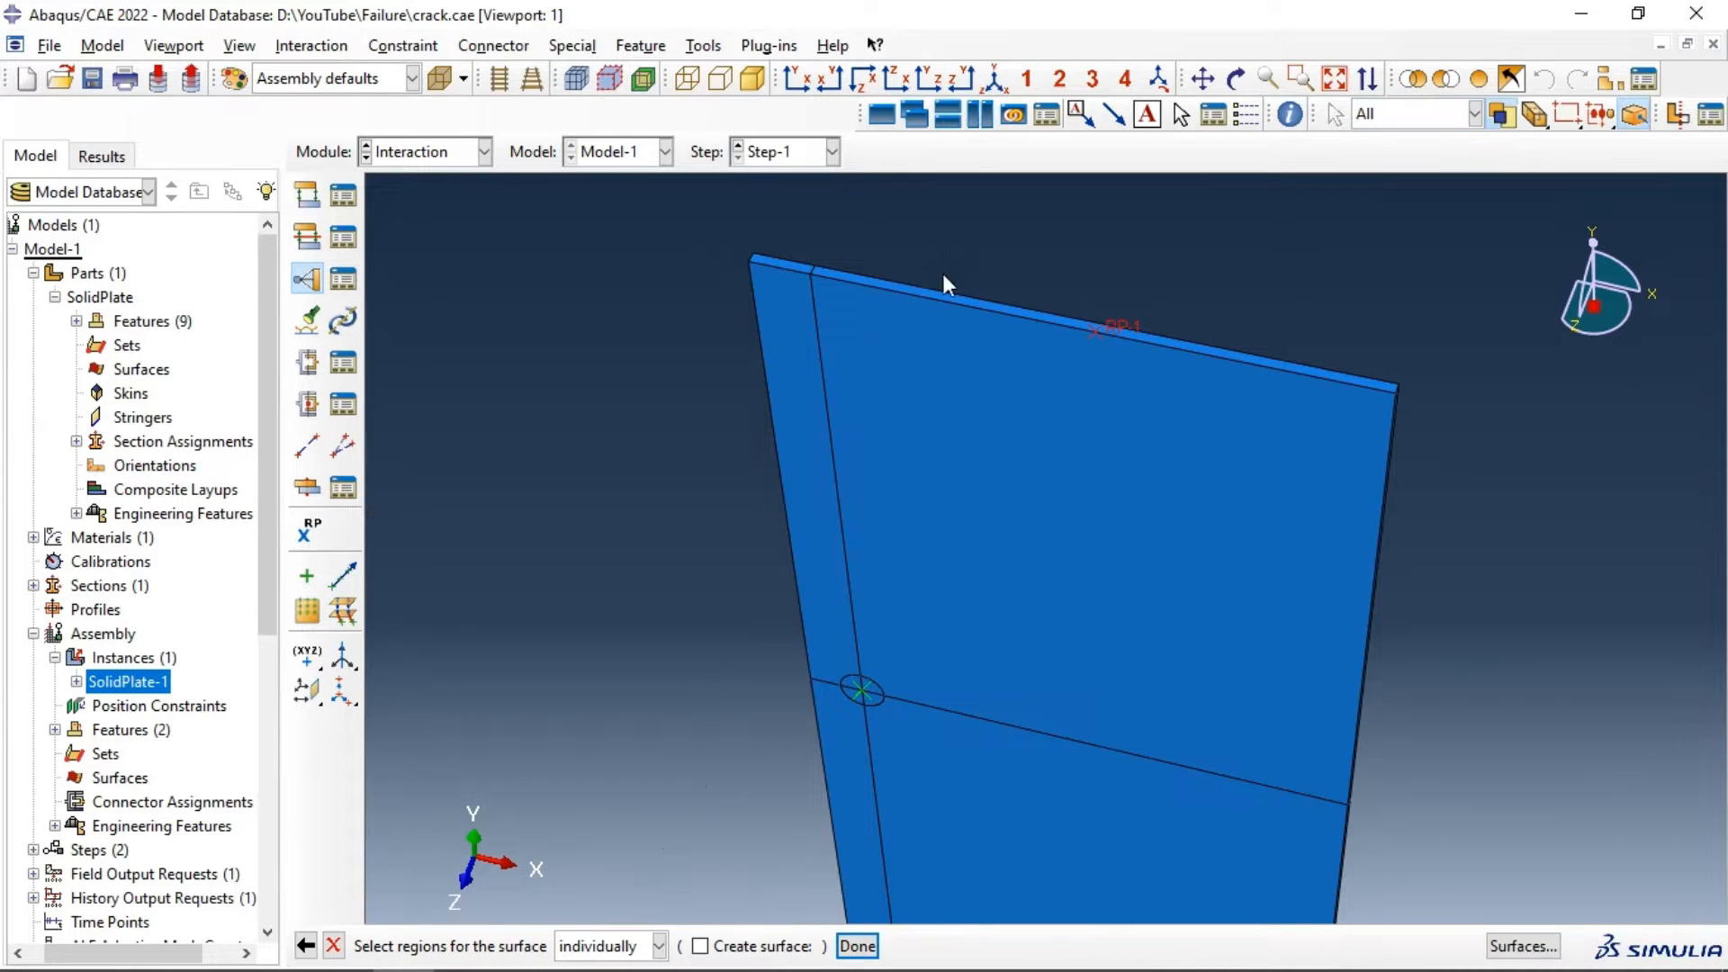
left_click(882, 281)
left_click(772, 260)
left_click(894, 284, "shift")
left_click(857, 946)
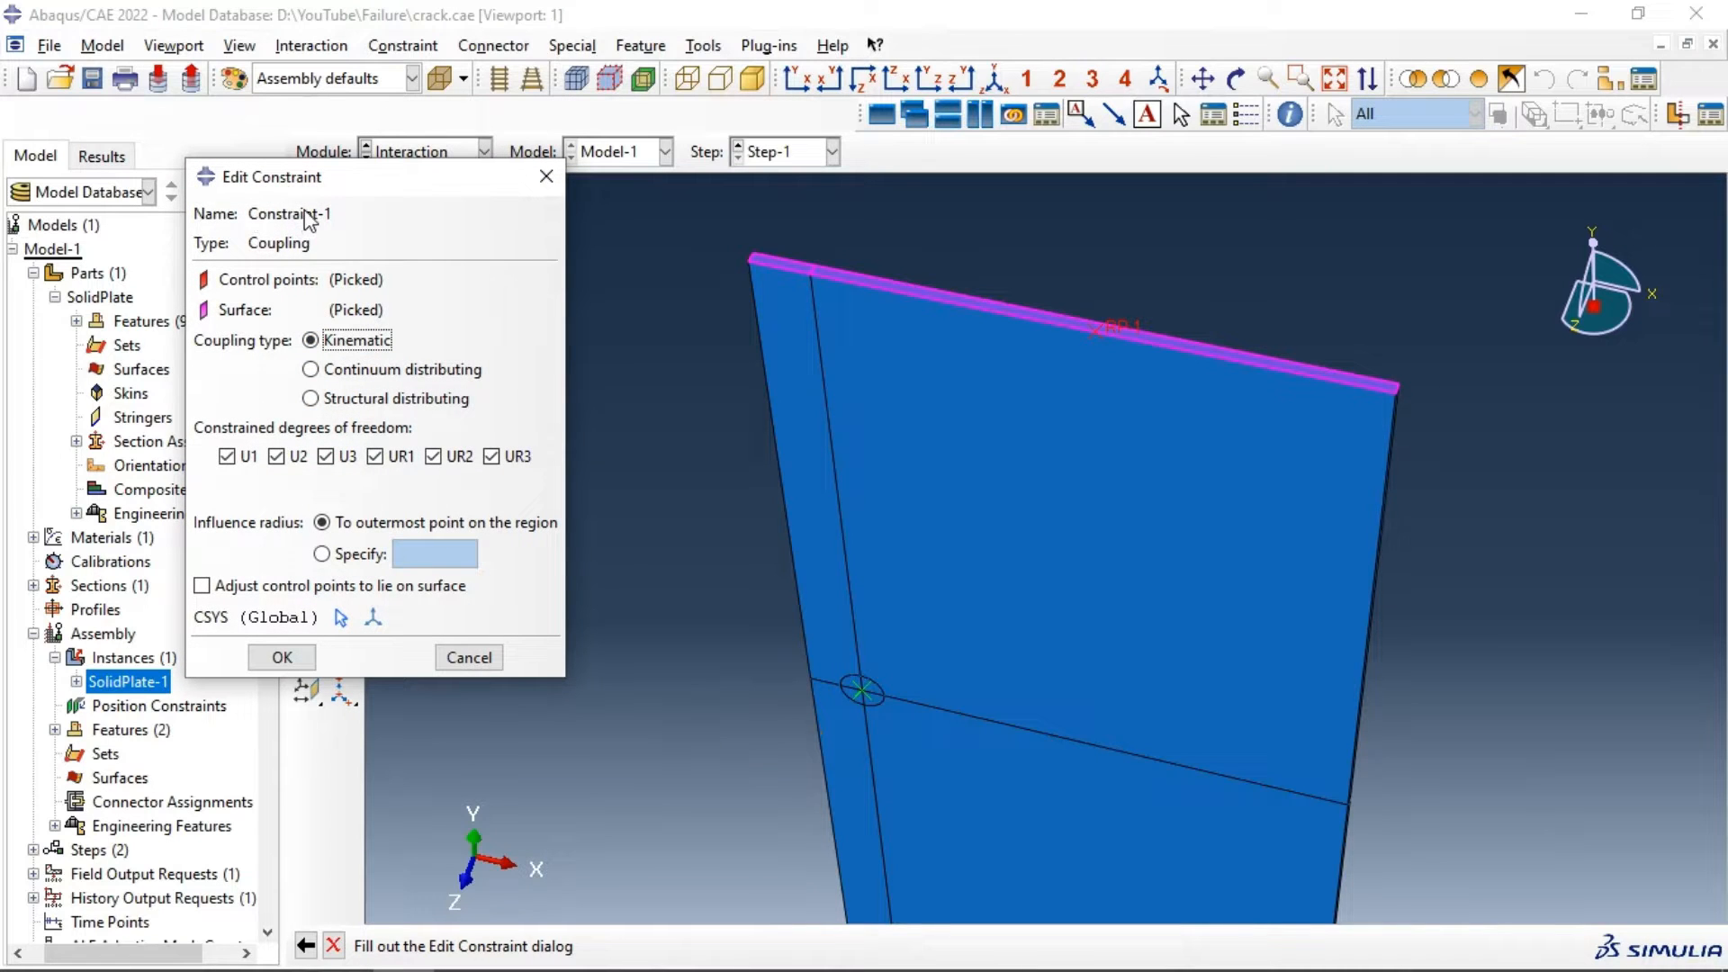
left_click_drag(327, 185, 576, 253)
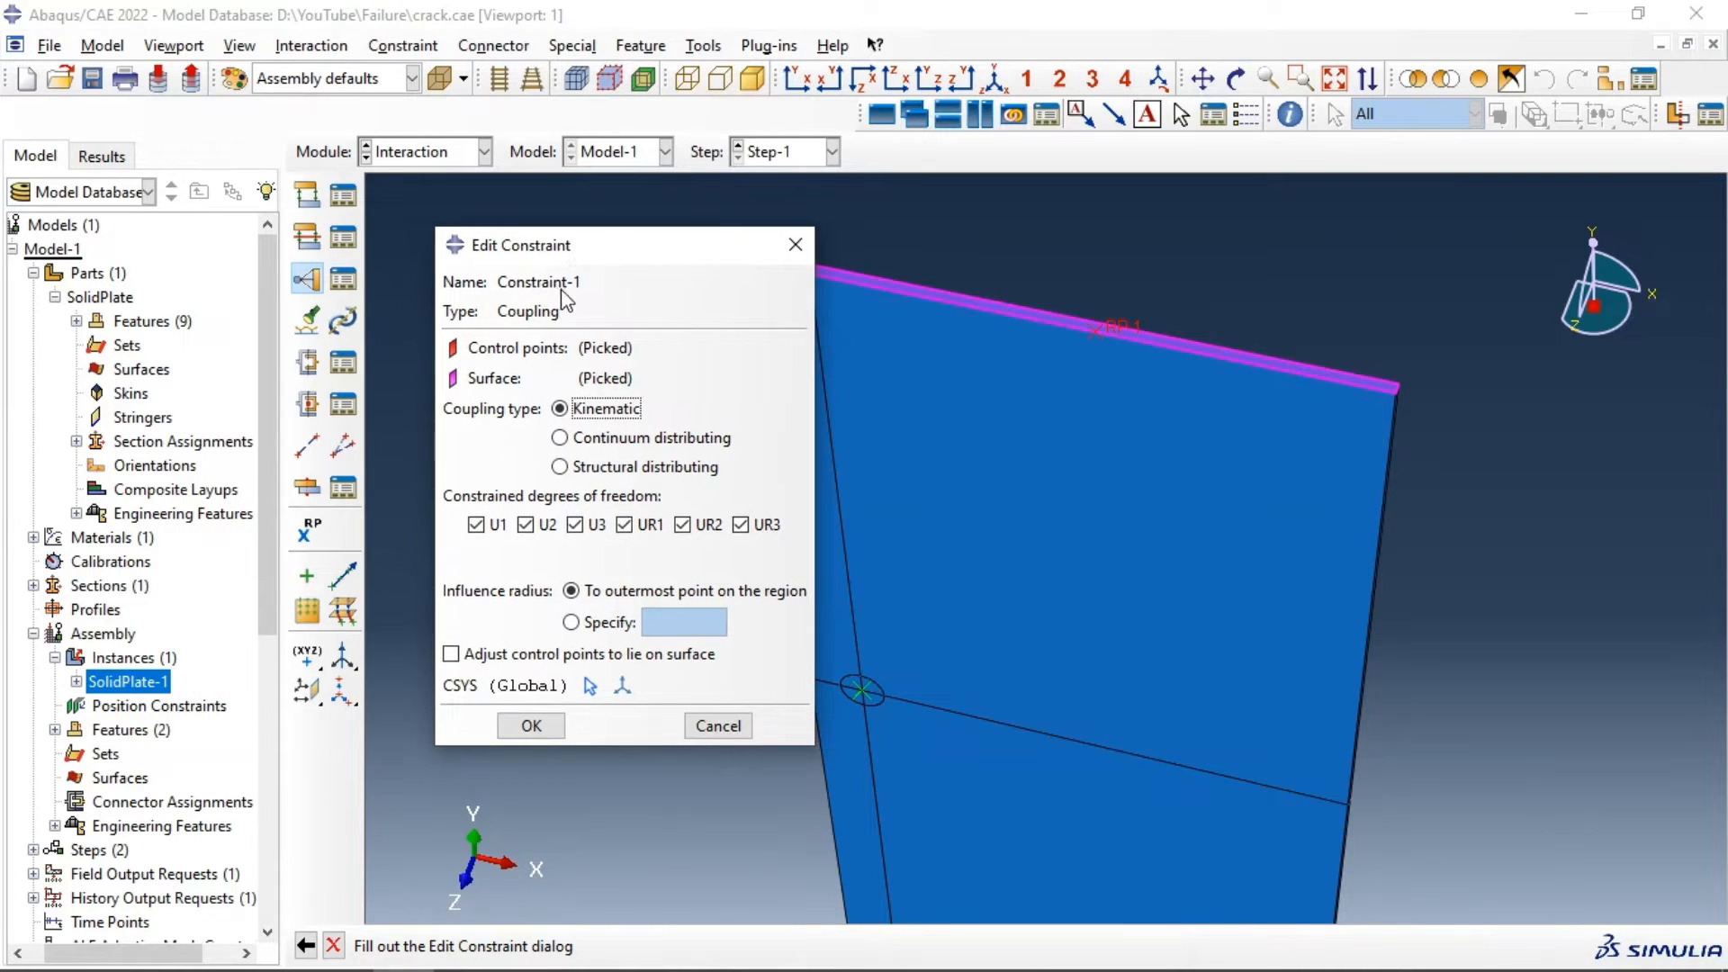
left_click(530, 725)
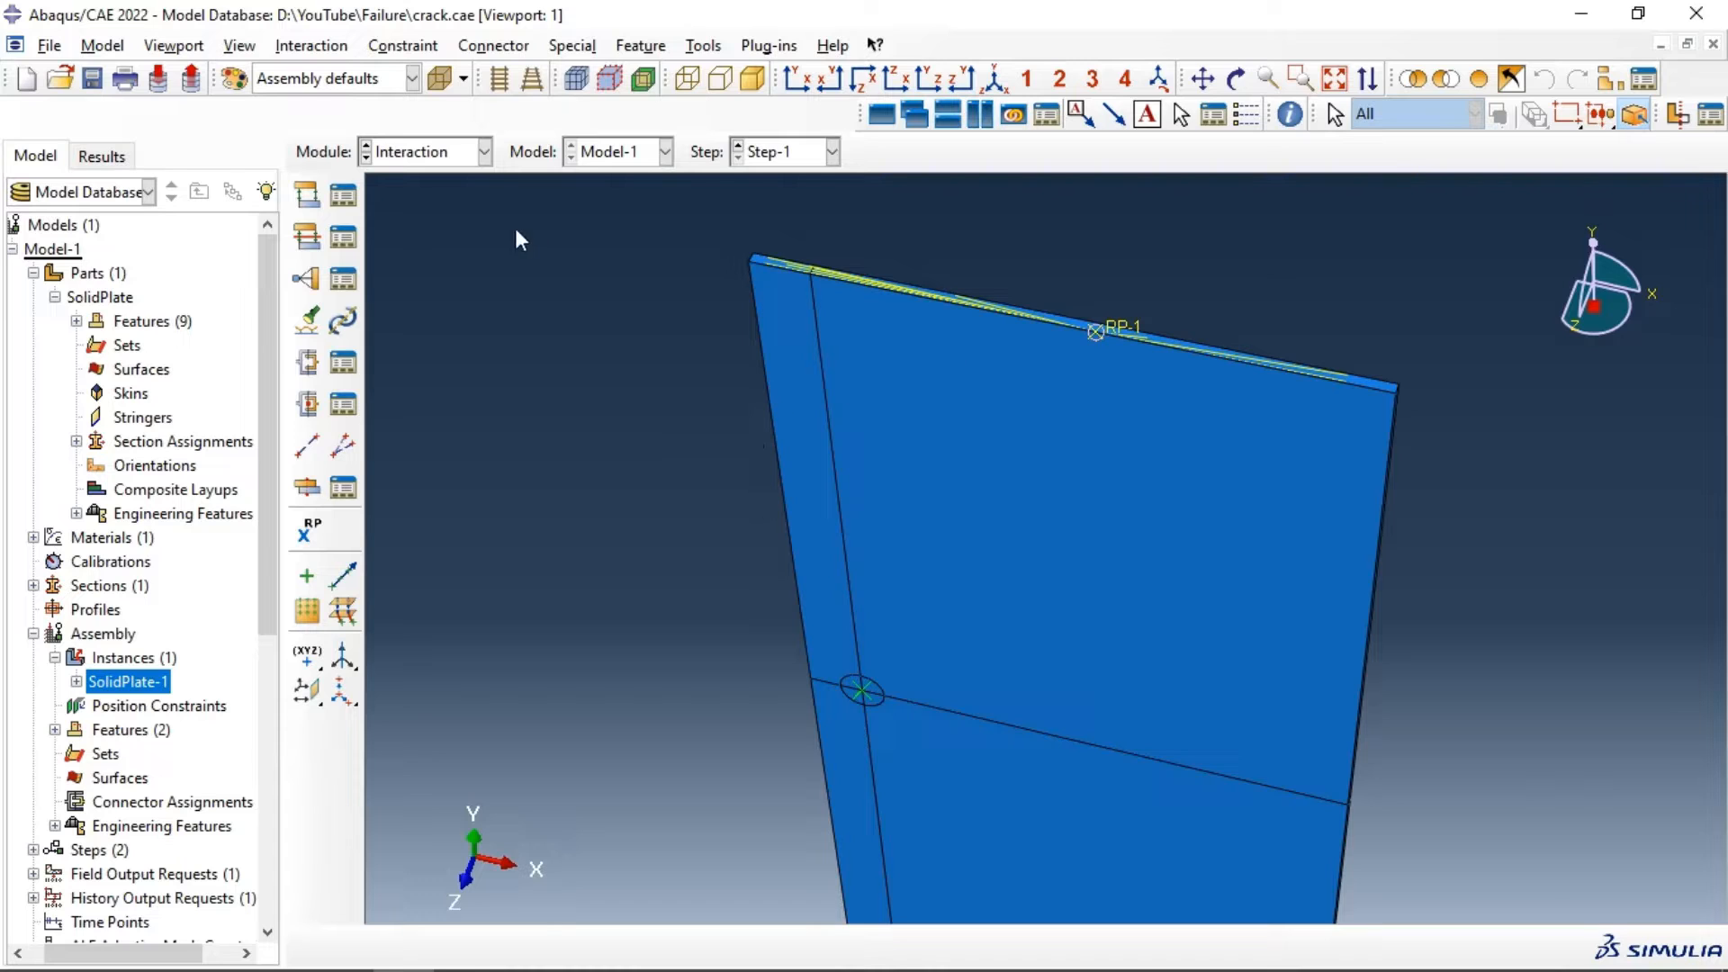
Step: Switch to the Load module and rotate the plate so its lower edge face is visible
left_click(452, 153)
left_click(466, 297)
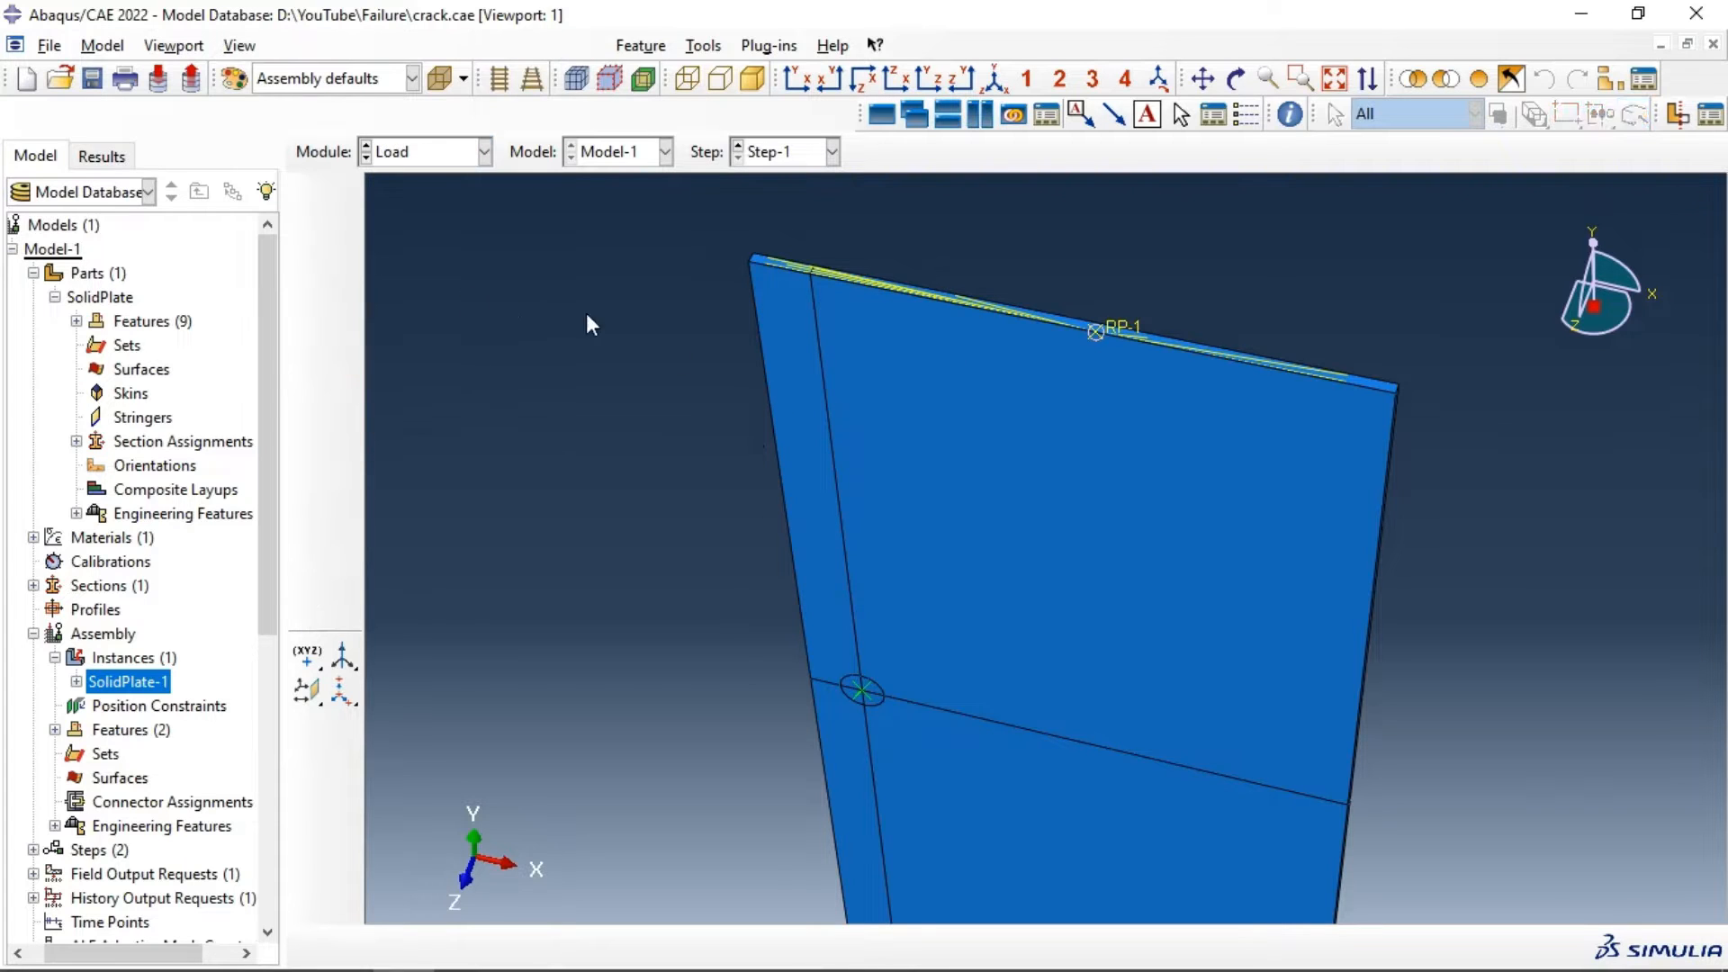
left_click(1236, 78)
left_click_drag(891, 360, 945, 438)
left_click_drag(1010, 575, 972, 494)
key("Escape")
scroll(976, 493, "down", 3)
left_click_drag(1015, 641, 1003, 415, "ctrl+alt")
Step: Fix both faces along the plate's lower edge with an ENCASTRE boundary condition in the Initial step
left_click(307, 235)
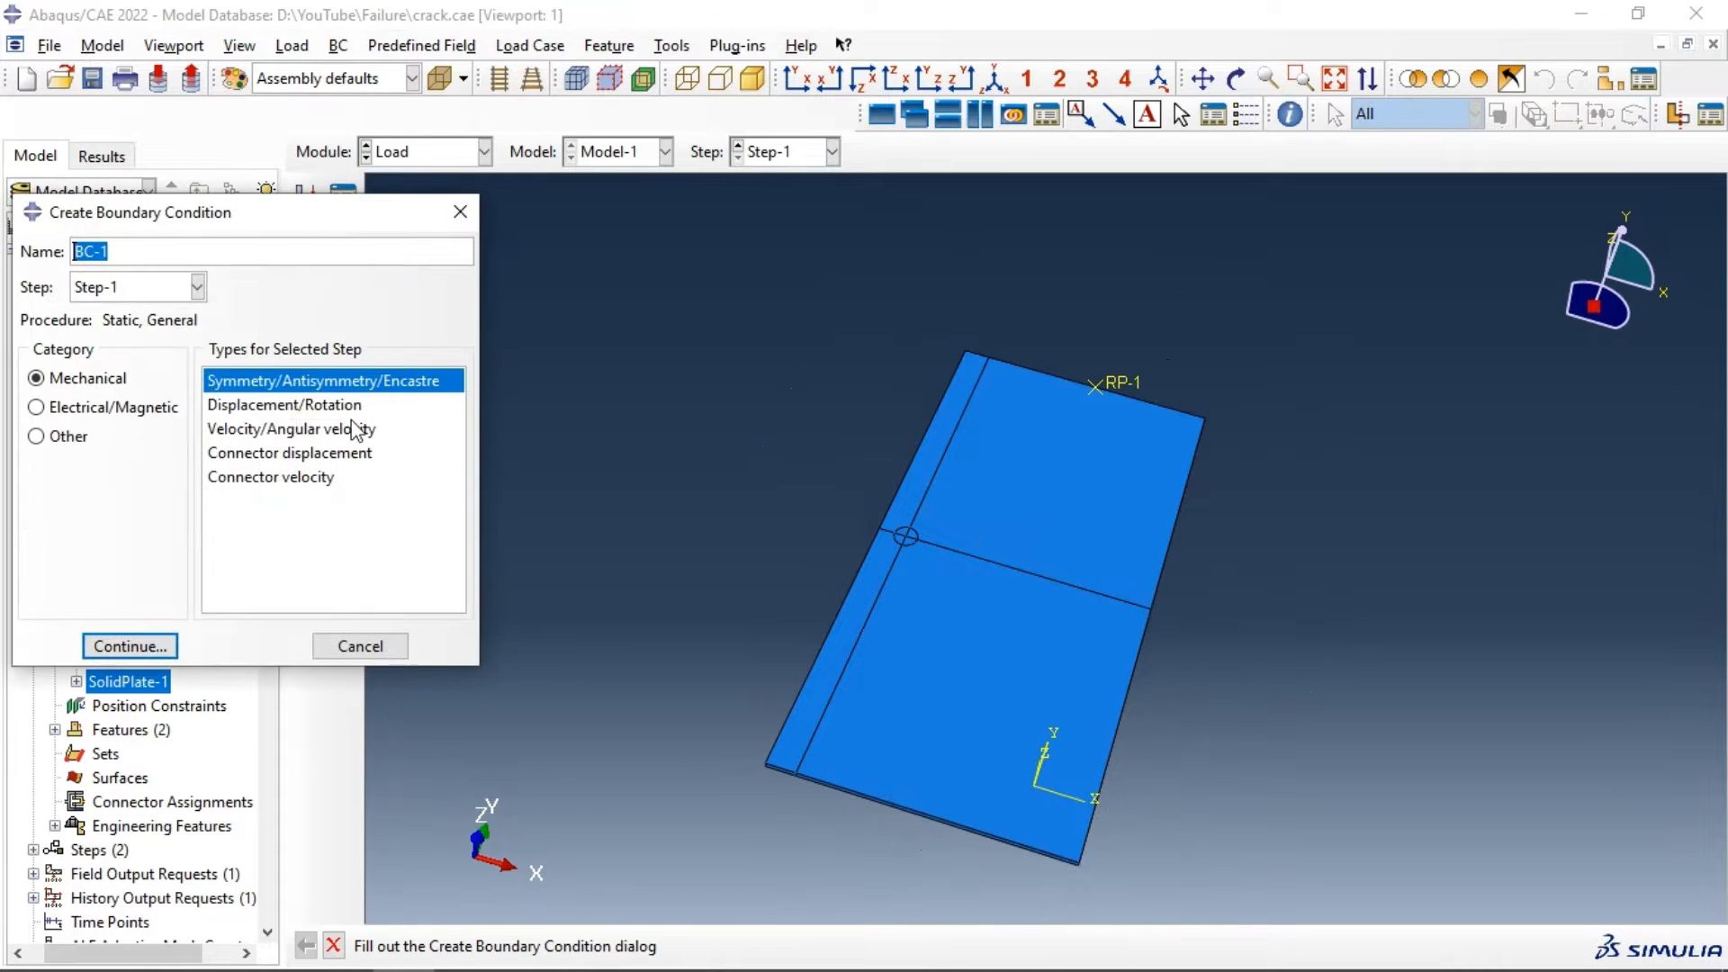
left_click(134, 289)
left_click(99, 311)
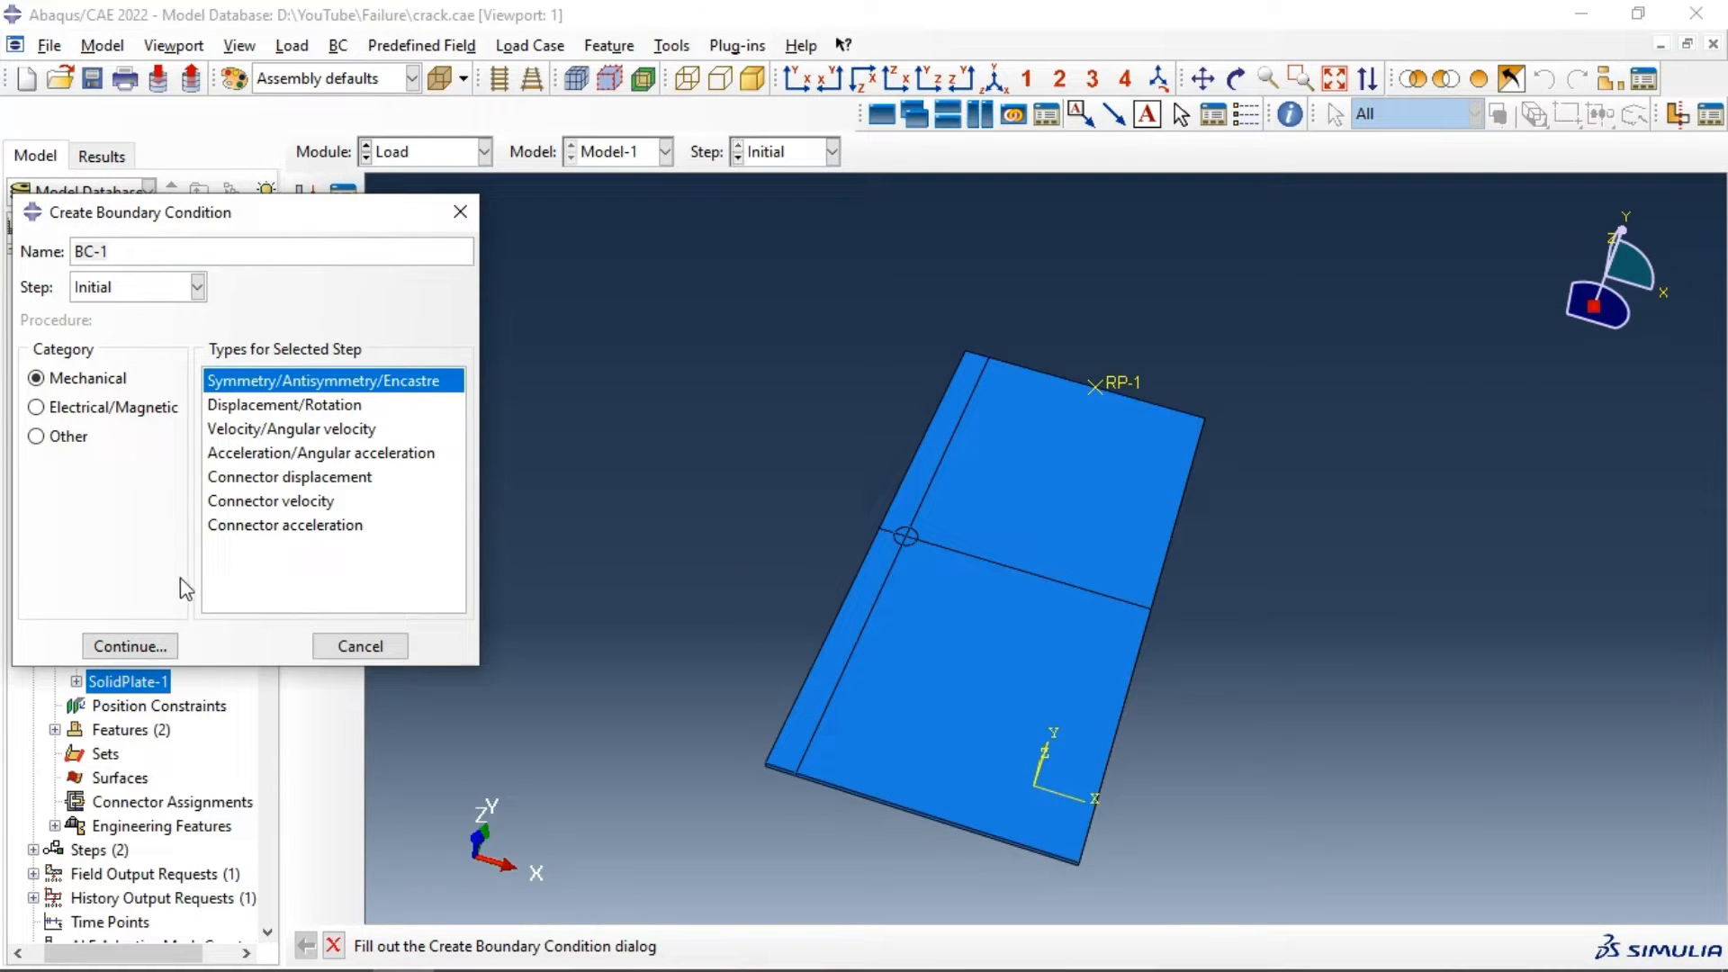
left_click(130, 646)
scroll(857, 799, "up", 2)
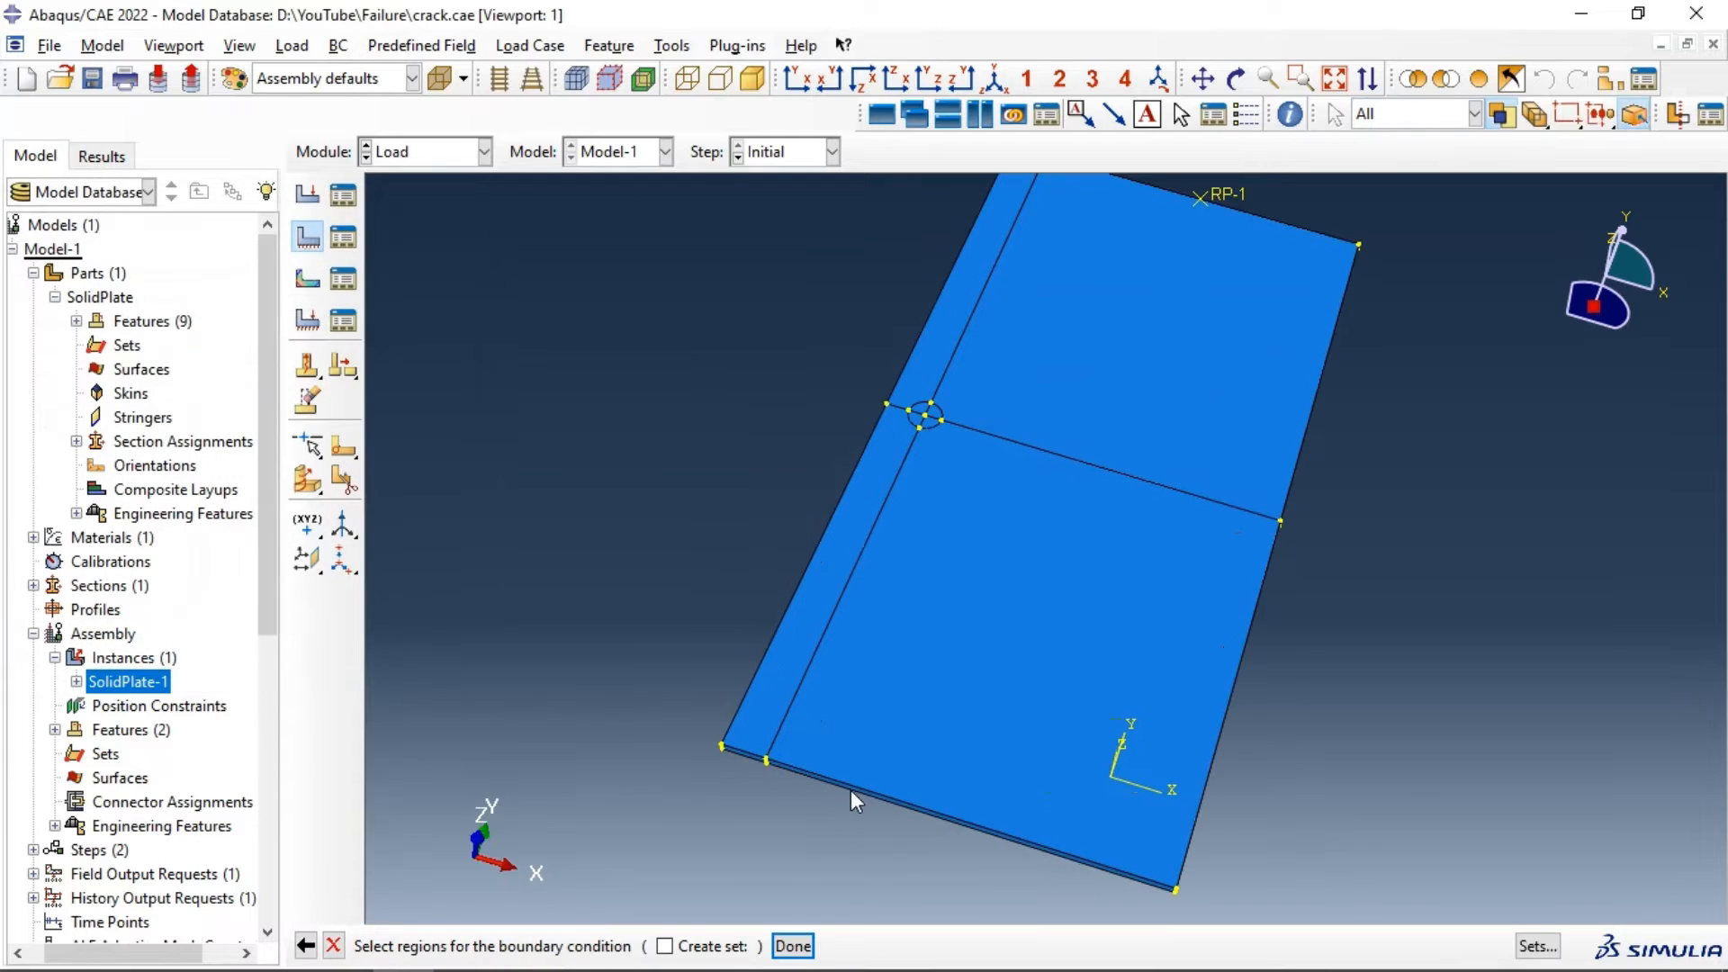
scroll(850, 790, "up", 2)
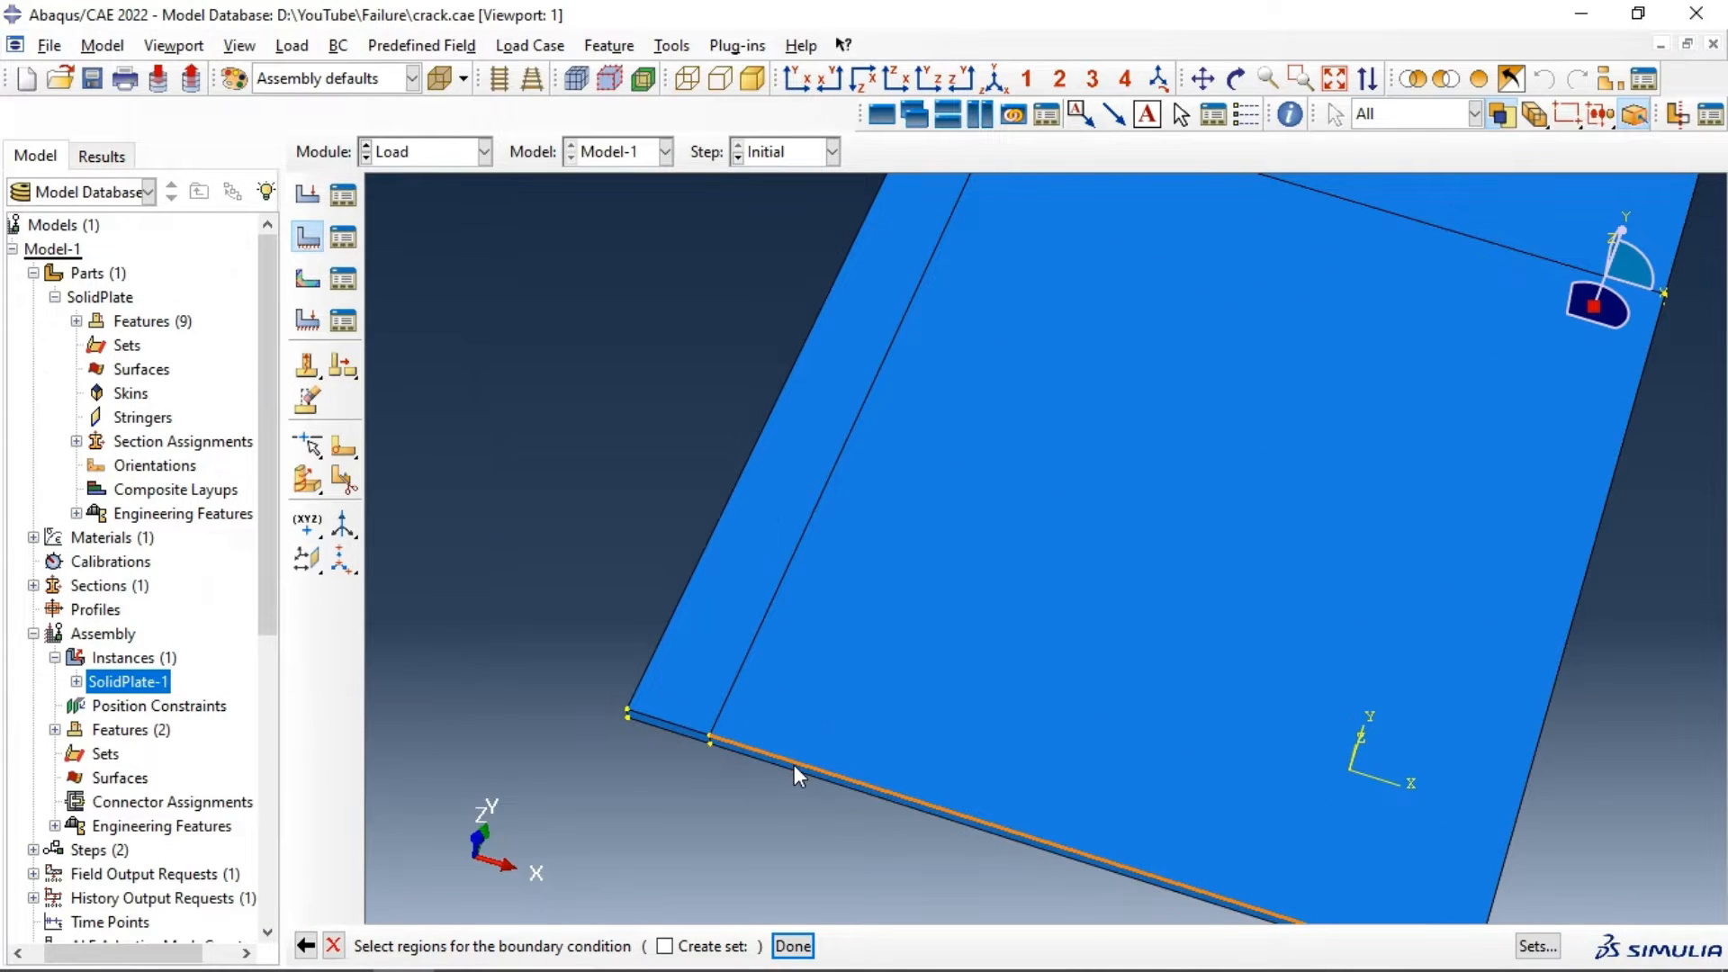
left_click(688, 734)
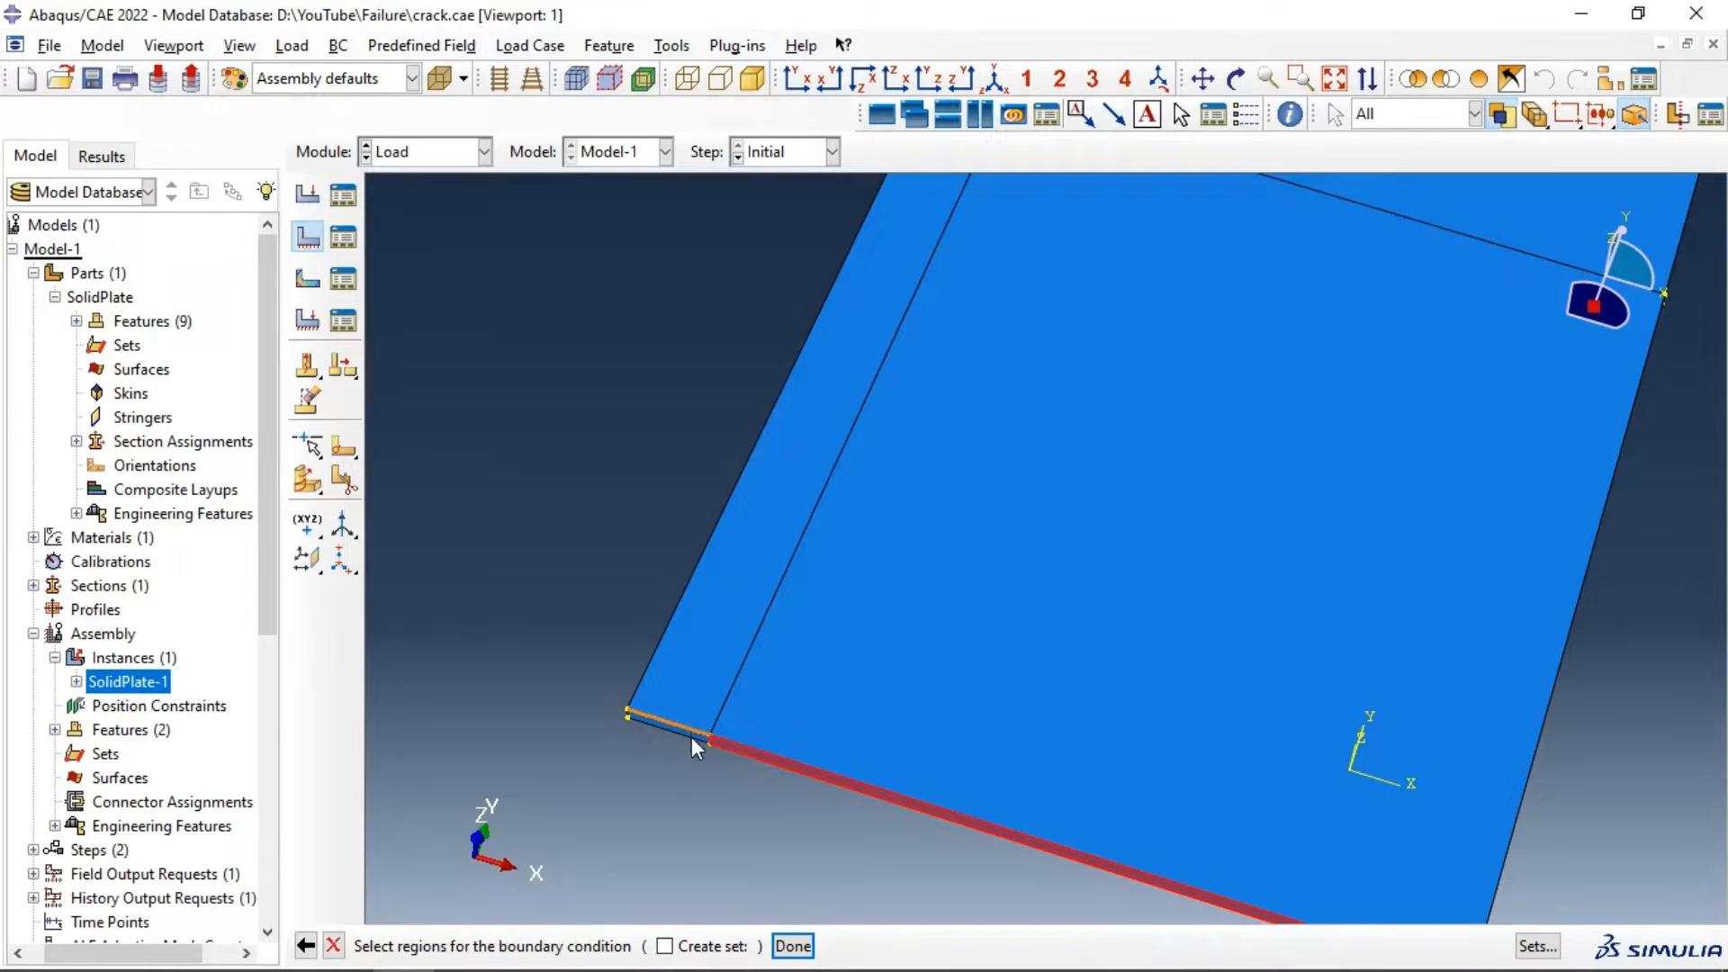
left_click(691, 736, "shift")
left_click(793, 946)
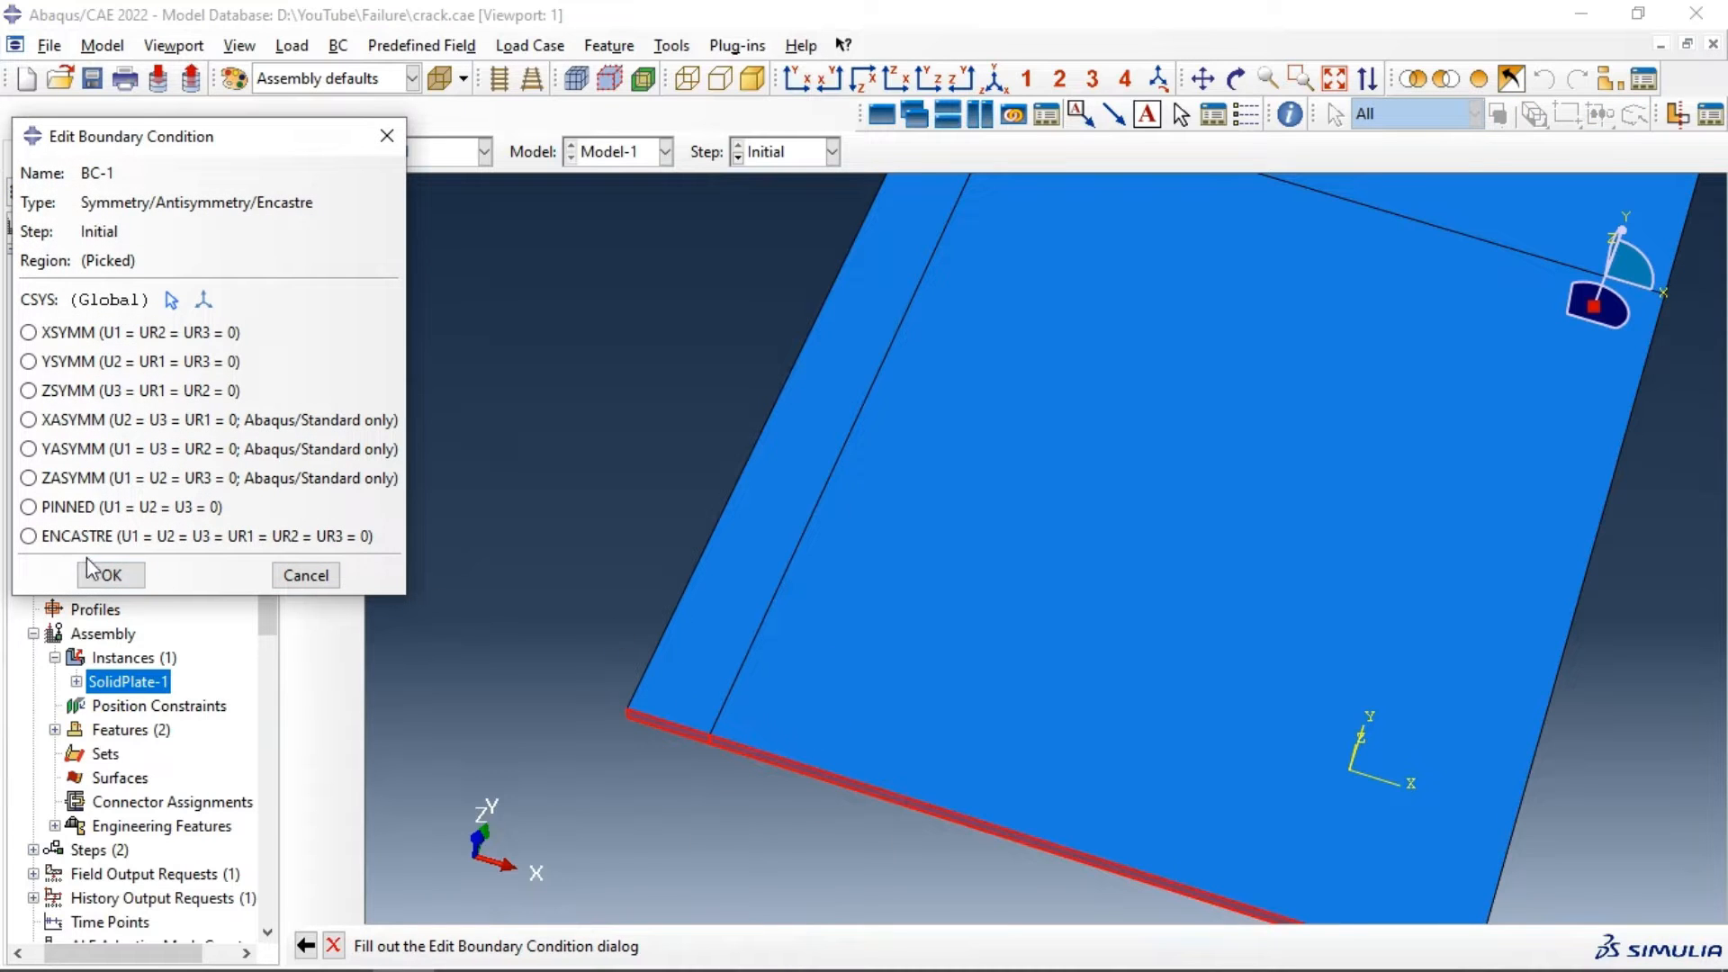
left_click(58, 537)
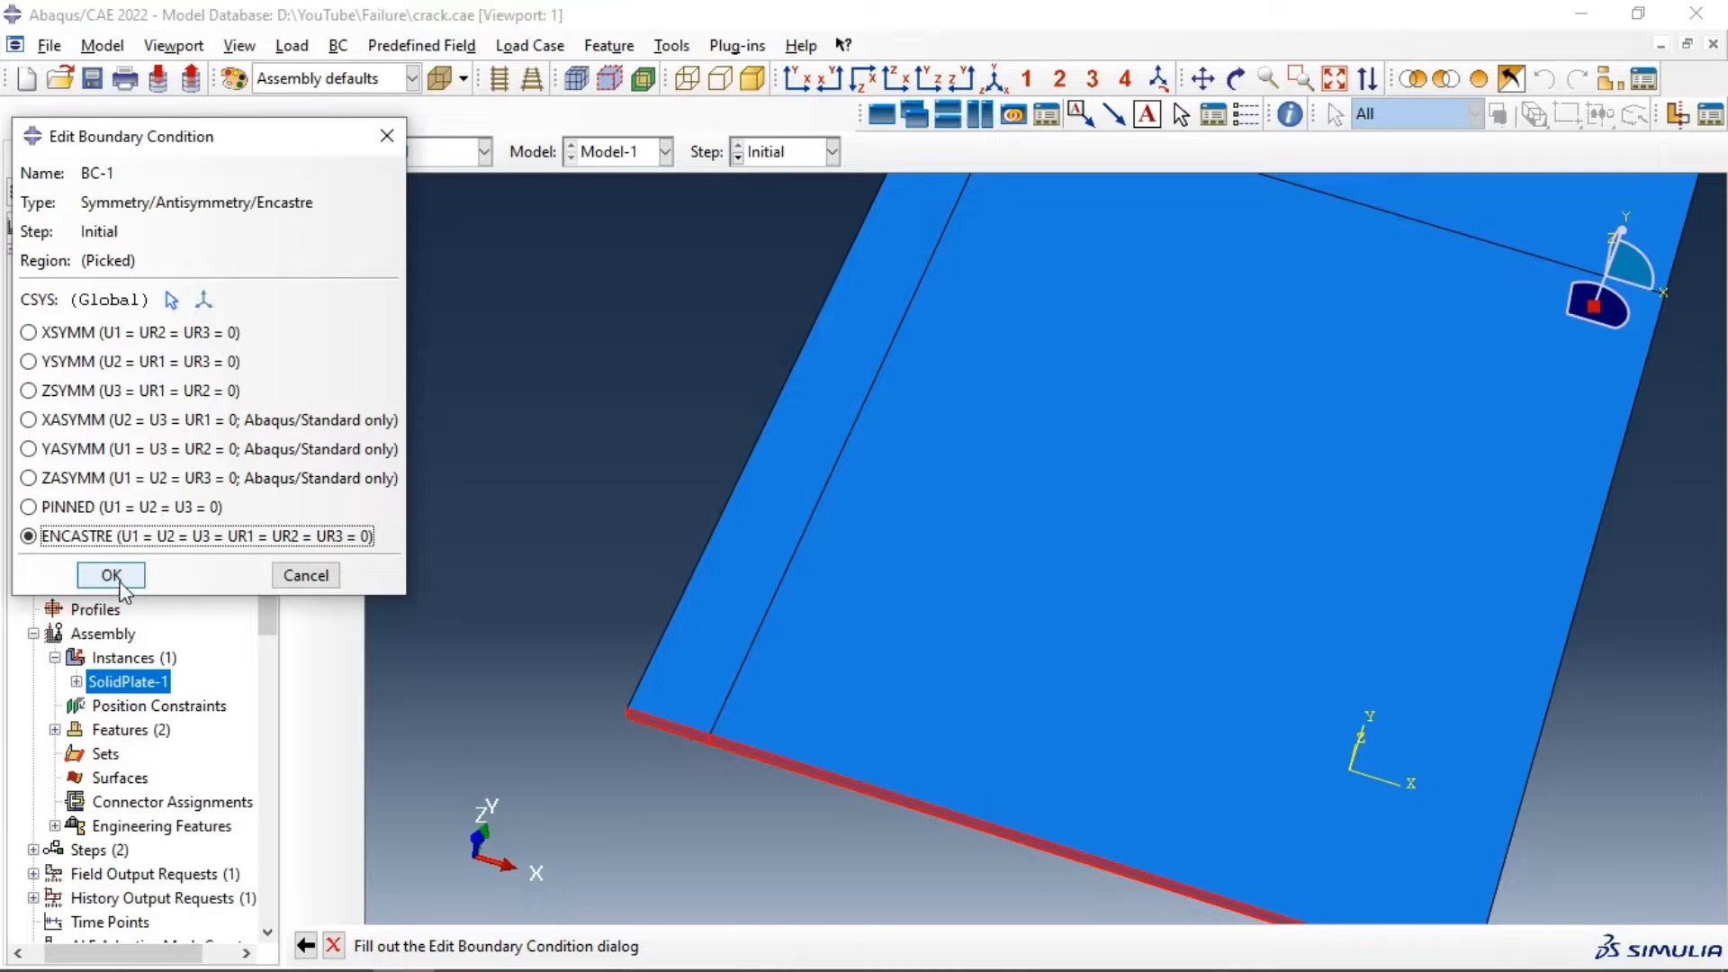
left_click(121, 583)
Step: Start a Displacement/Rotation boundary condition in the Initial step on reference point RP-1
scroll(976, 548, "up", 5)
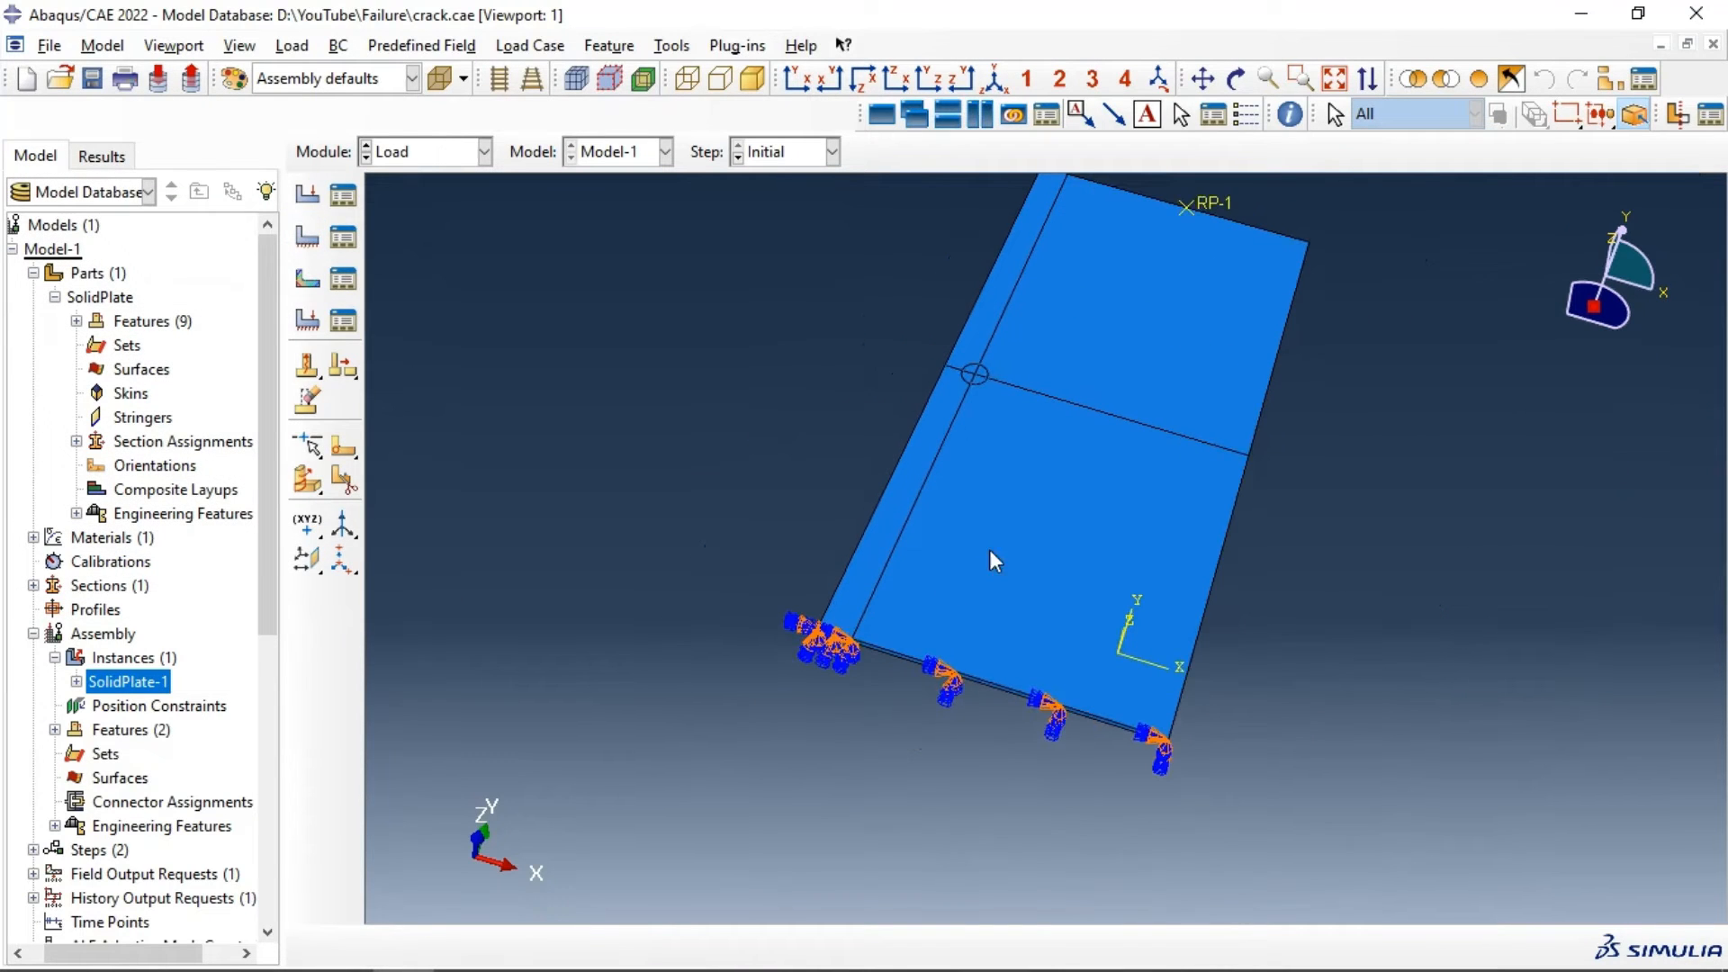
key("F2")
left_click_drag(1034, 424, 1090, 436)
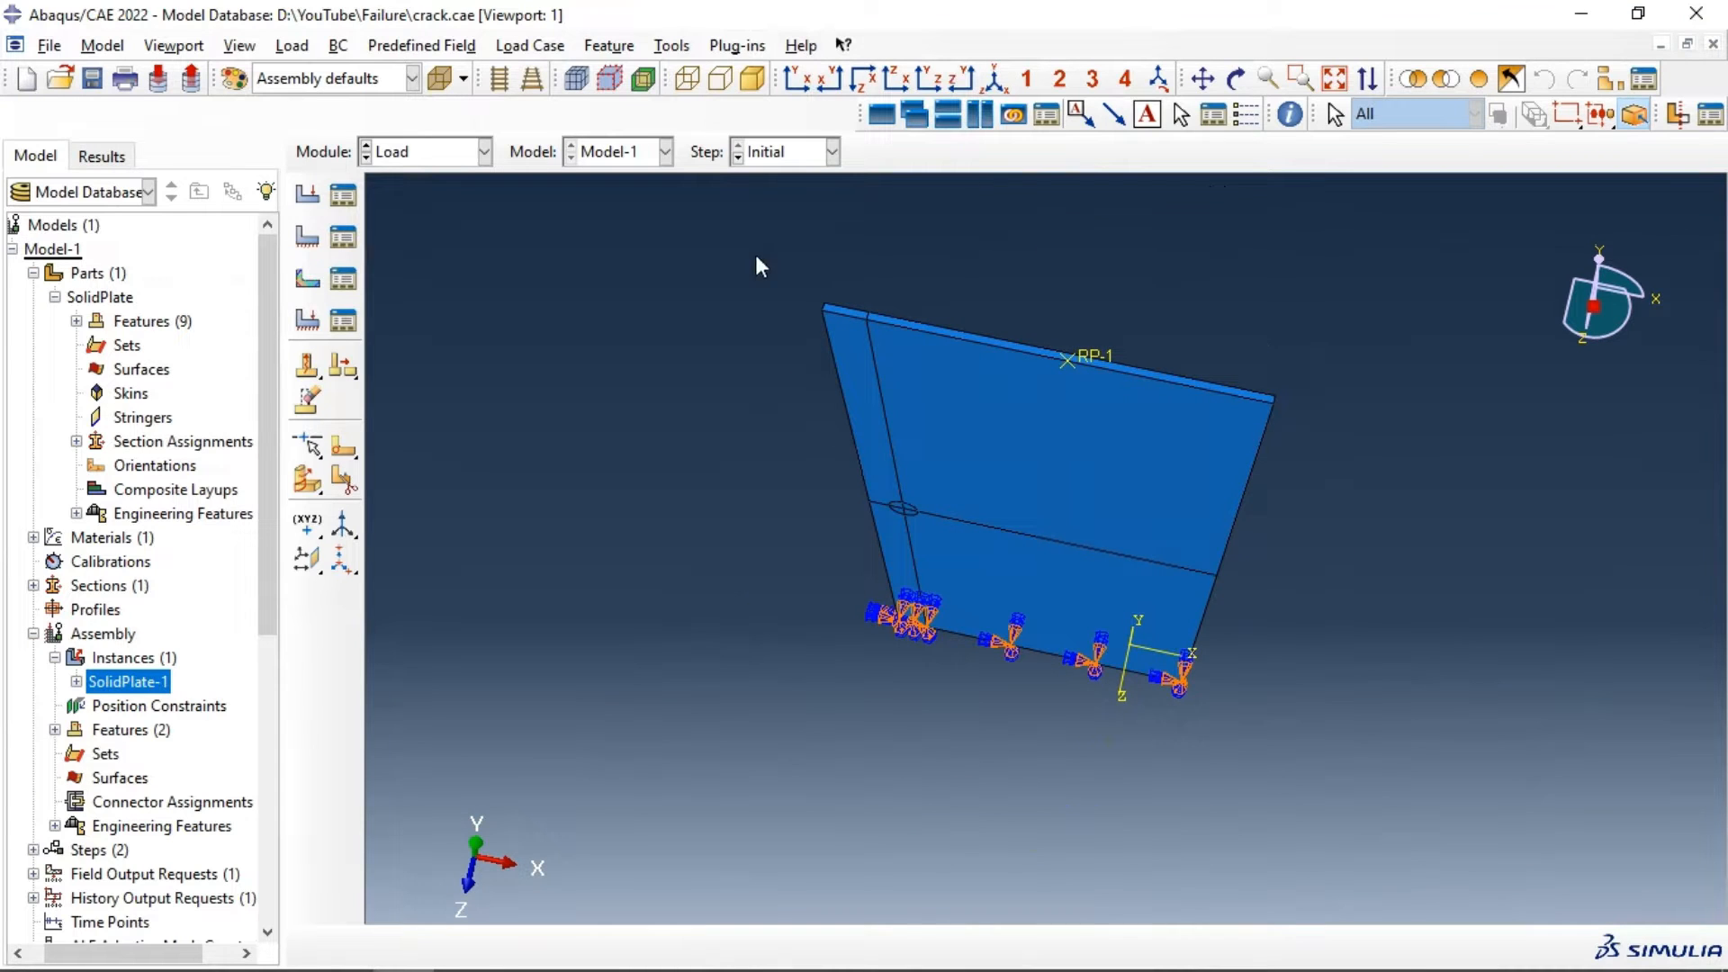
left_click(307, 236)
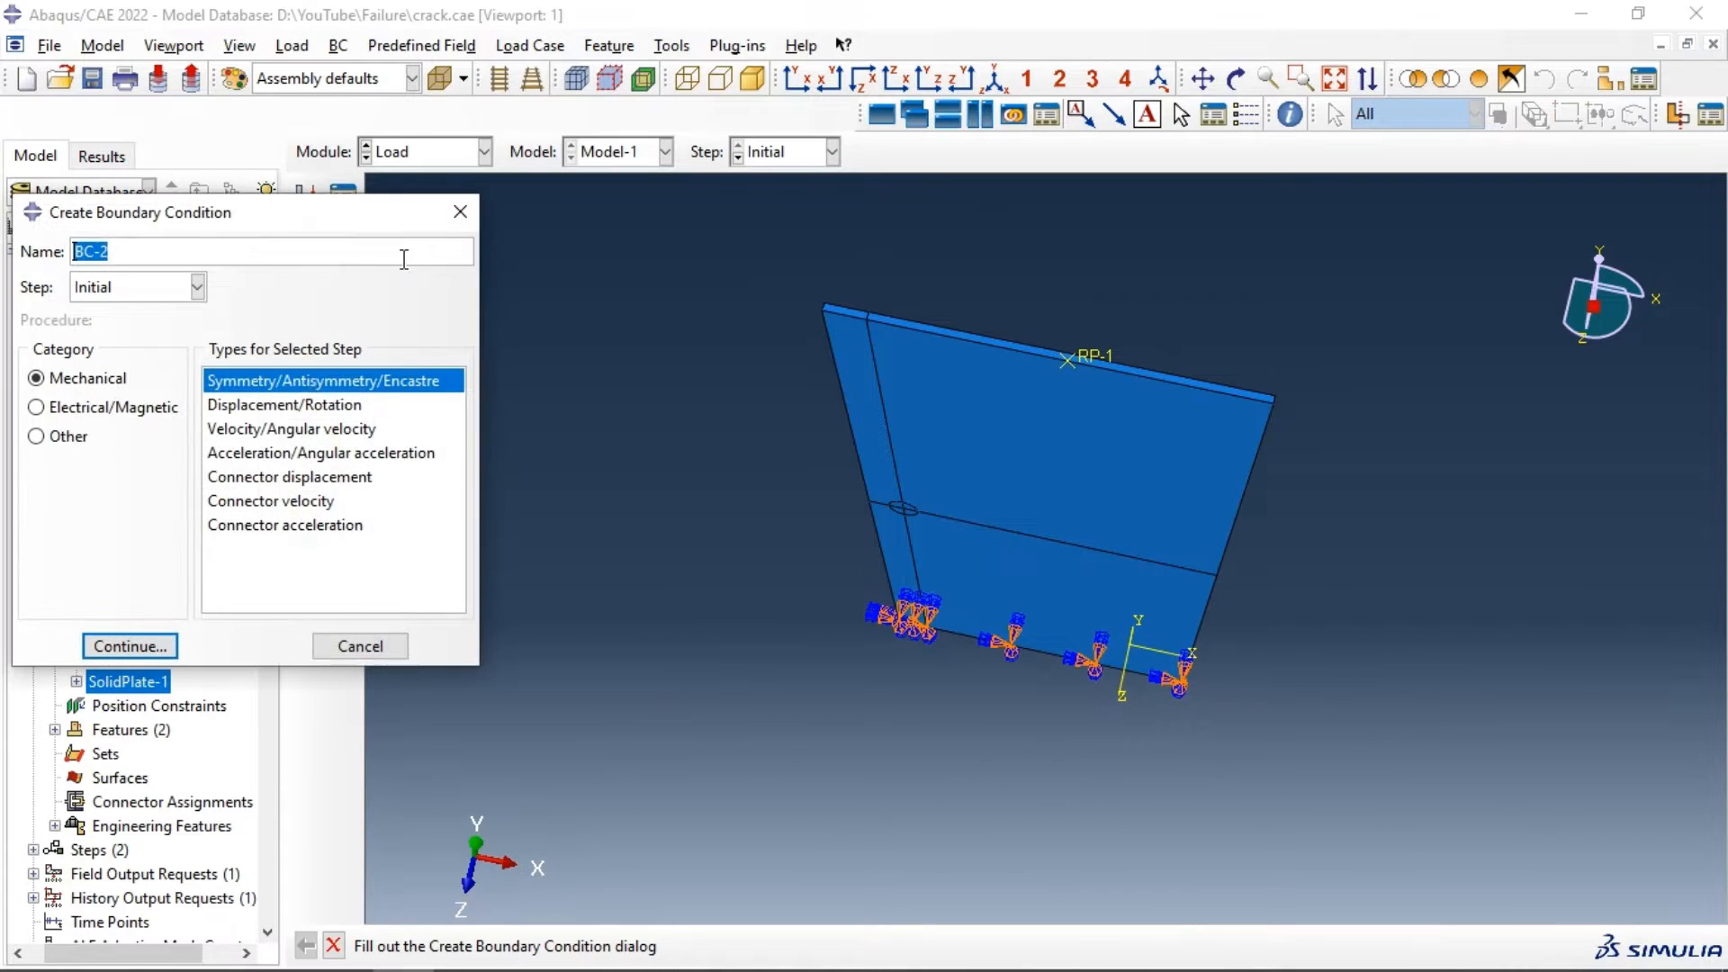
left_click(253, 412)
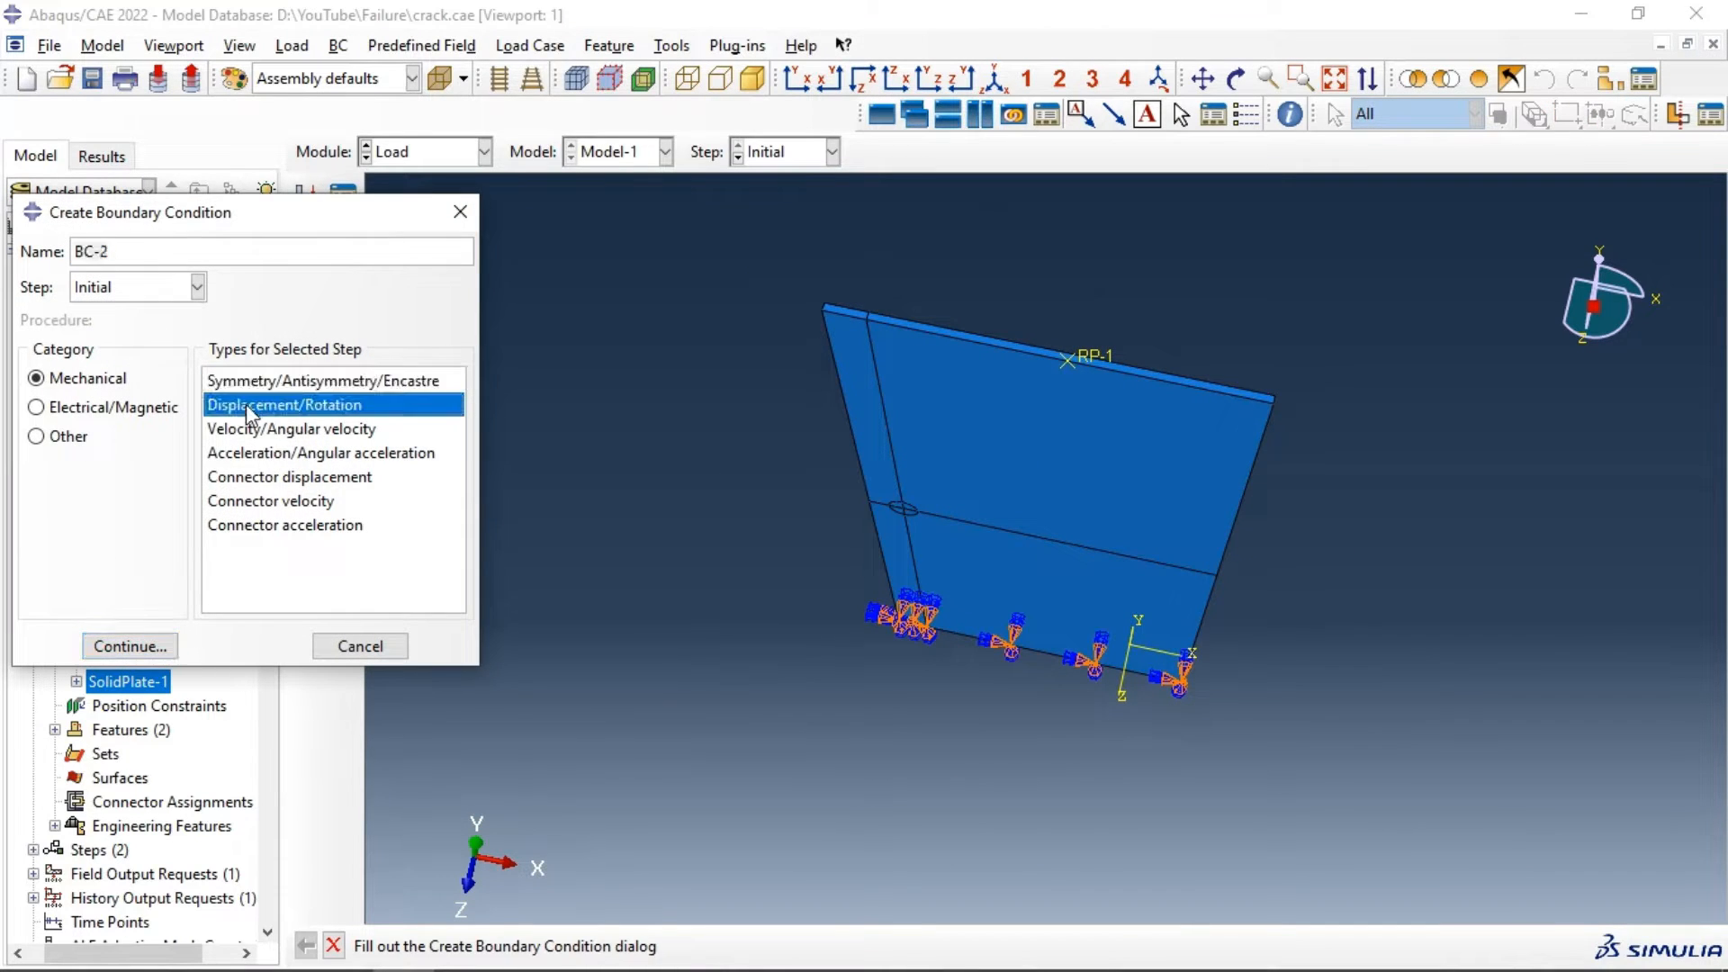
left_click(139, 647)
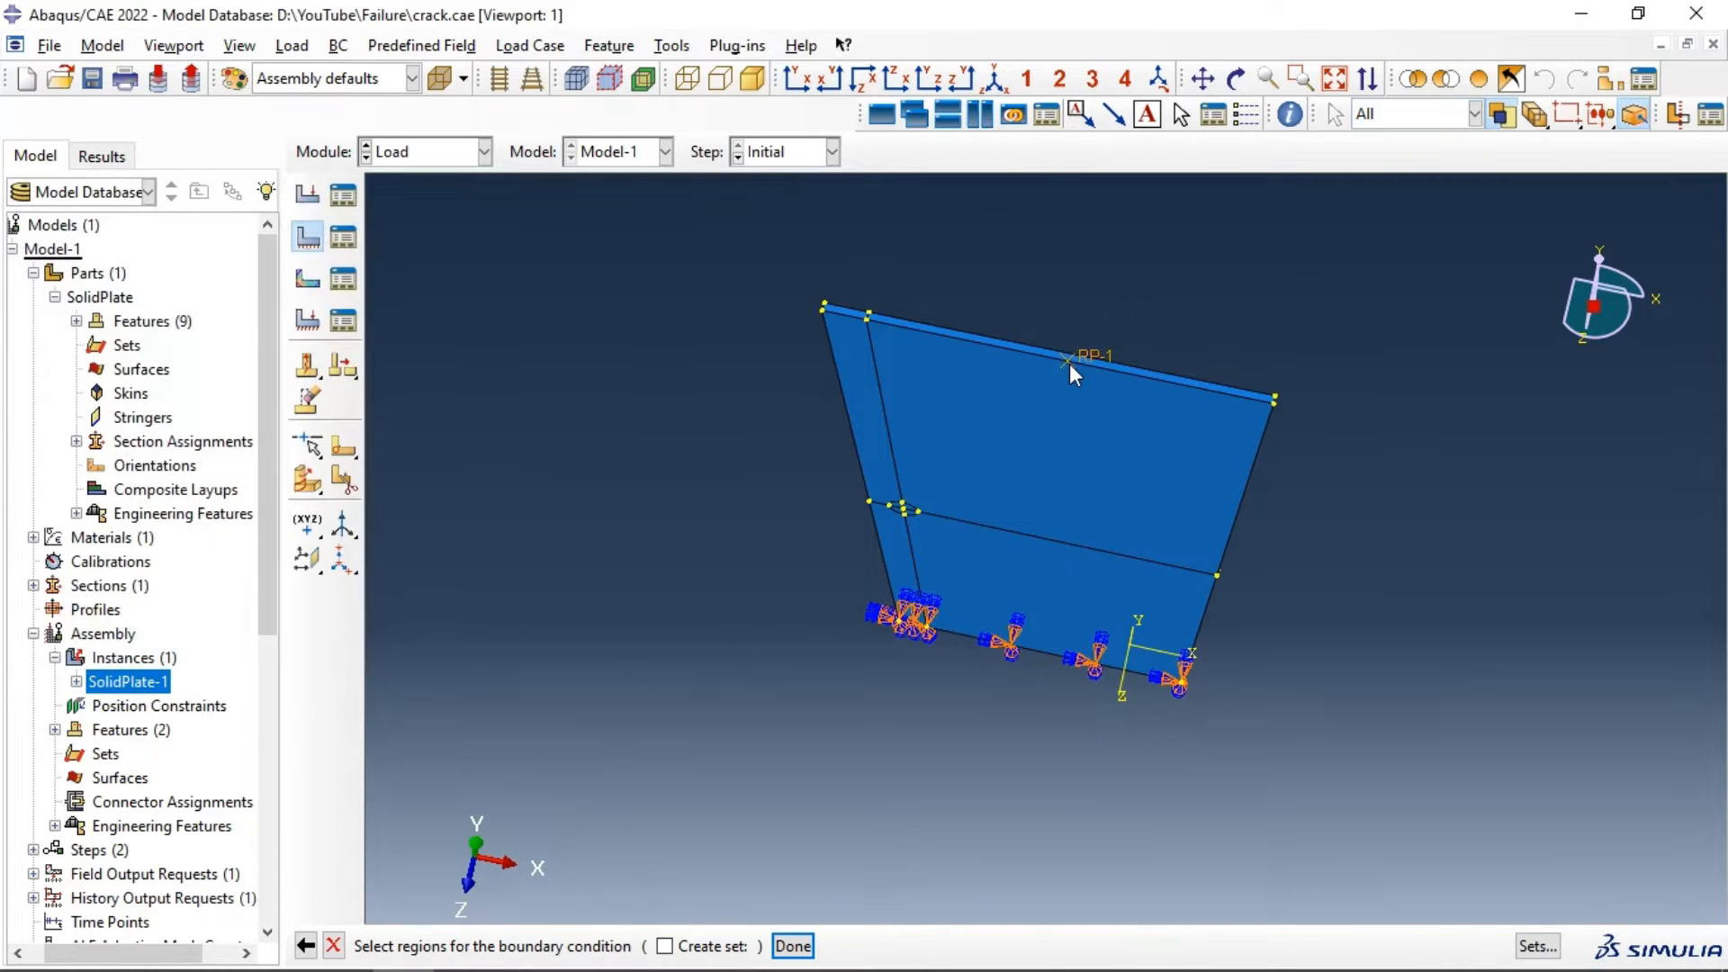
left_click(792, 945)
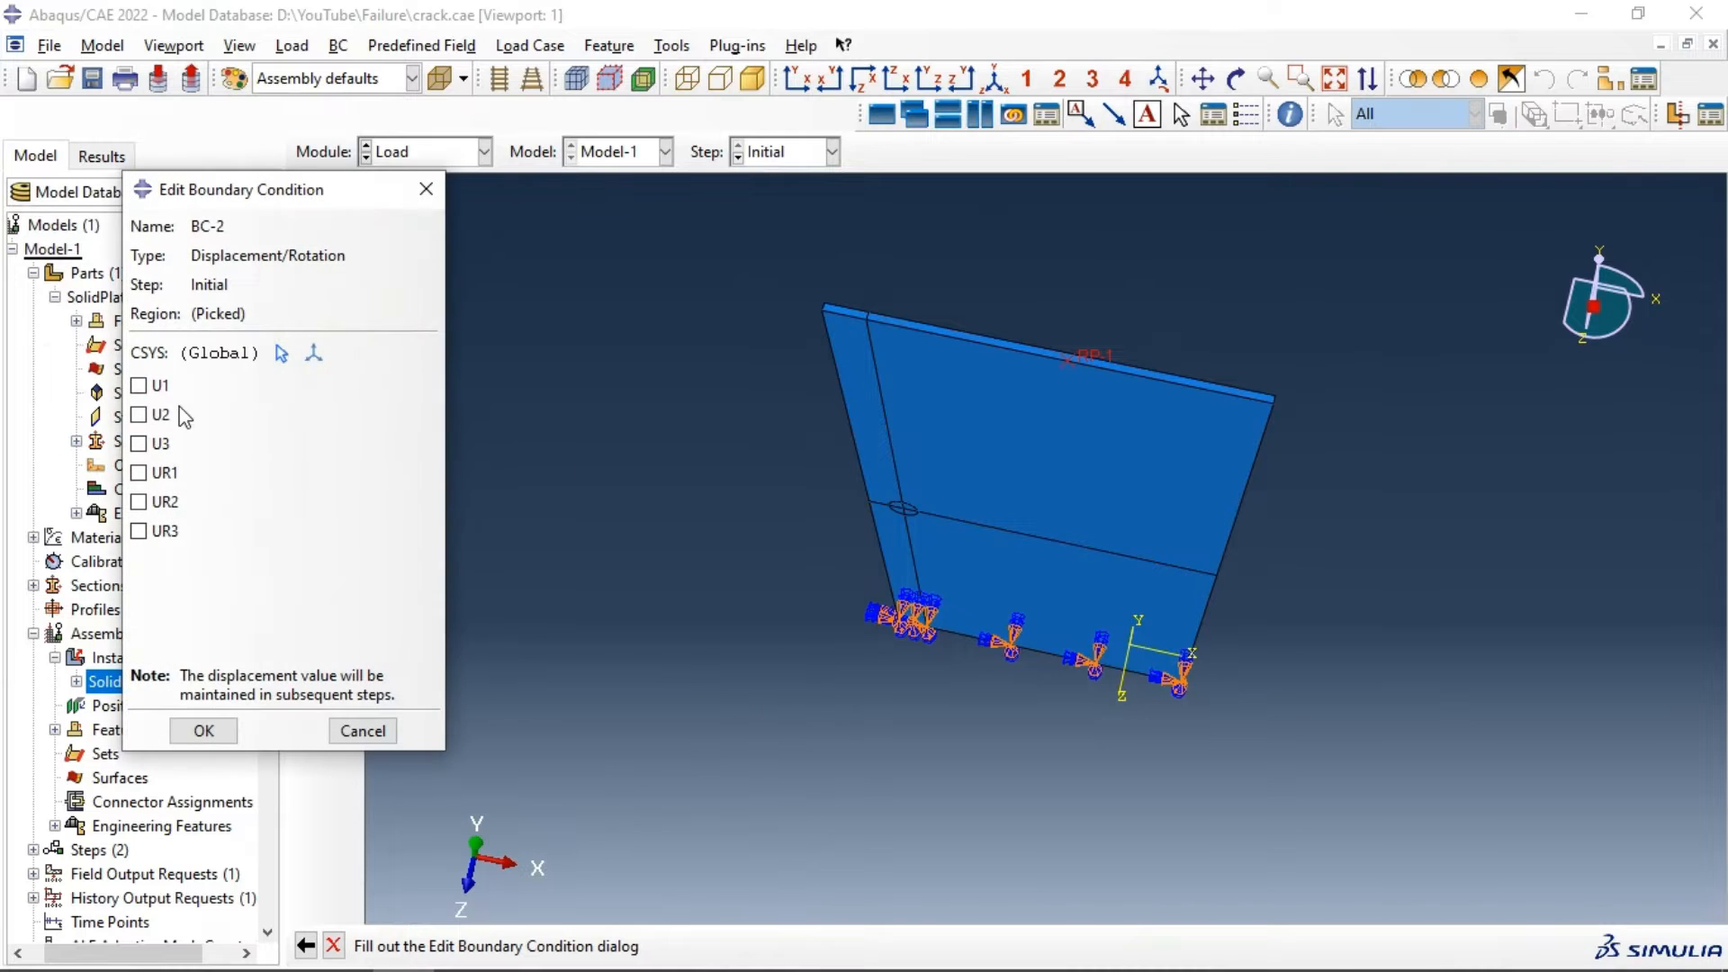
Step: Constrain U1, U3, UR1, UR2 and UR3 at the reference point, leaving U2 free, and save the boundary condition
left_click_drag(1090, 581, 1007, 450, "ctrl+alt")
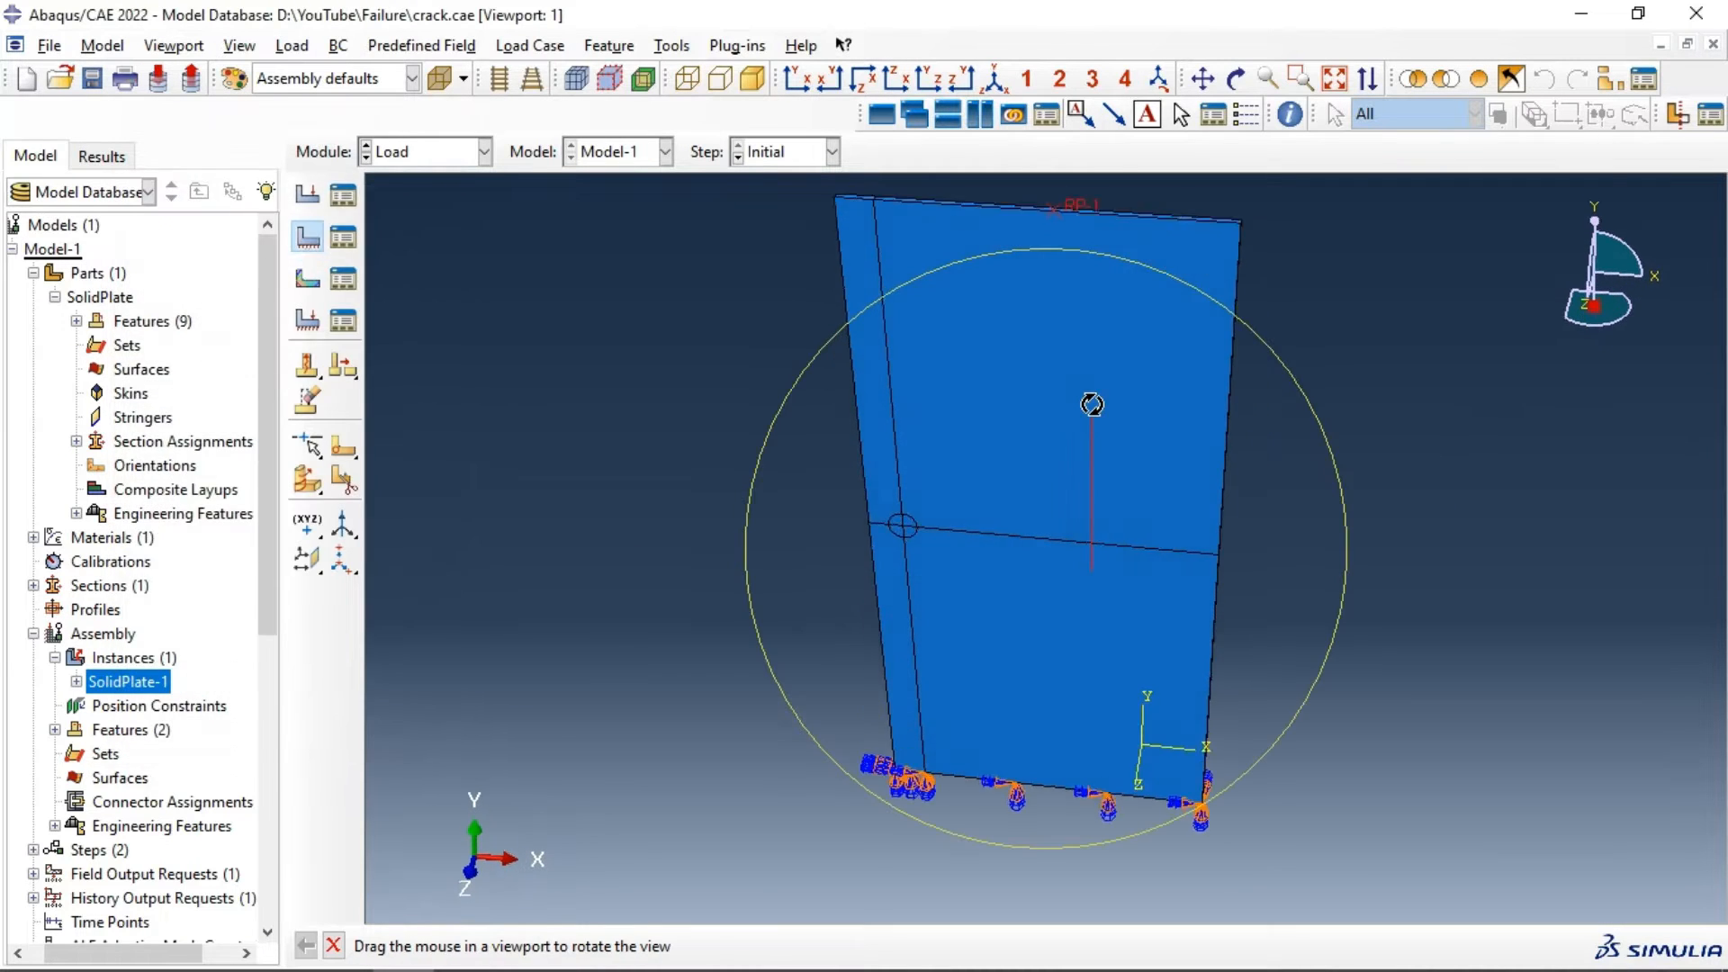
left_click_drag(1088, 520, 979, 478, "ctrl+alt")
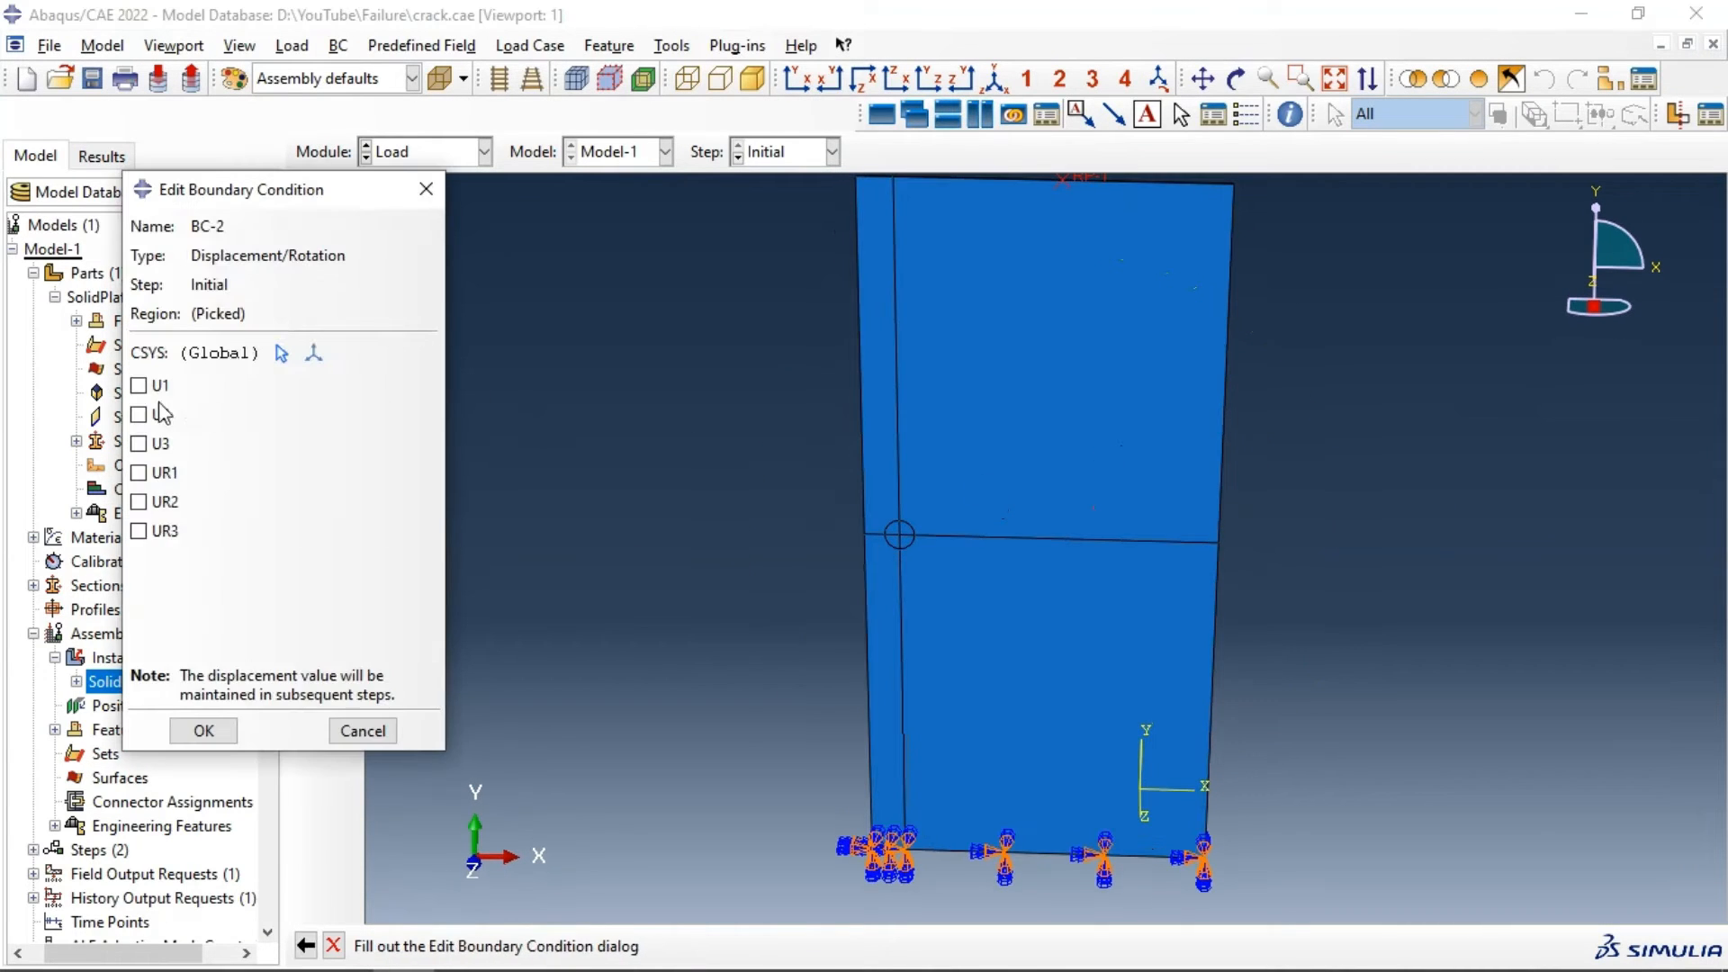
left_click(140, 386)
left_click(142, 443)
left_click(142, 471)
left_click(142, 501)
left_click(142, 531)
left_click(216, 732)
scroll(1109, 490, "down", 3)
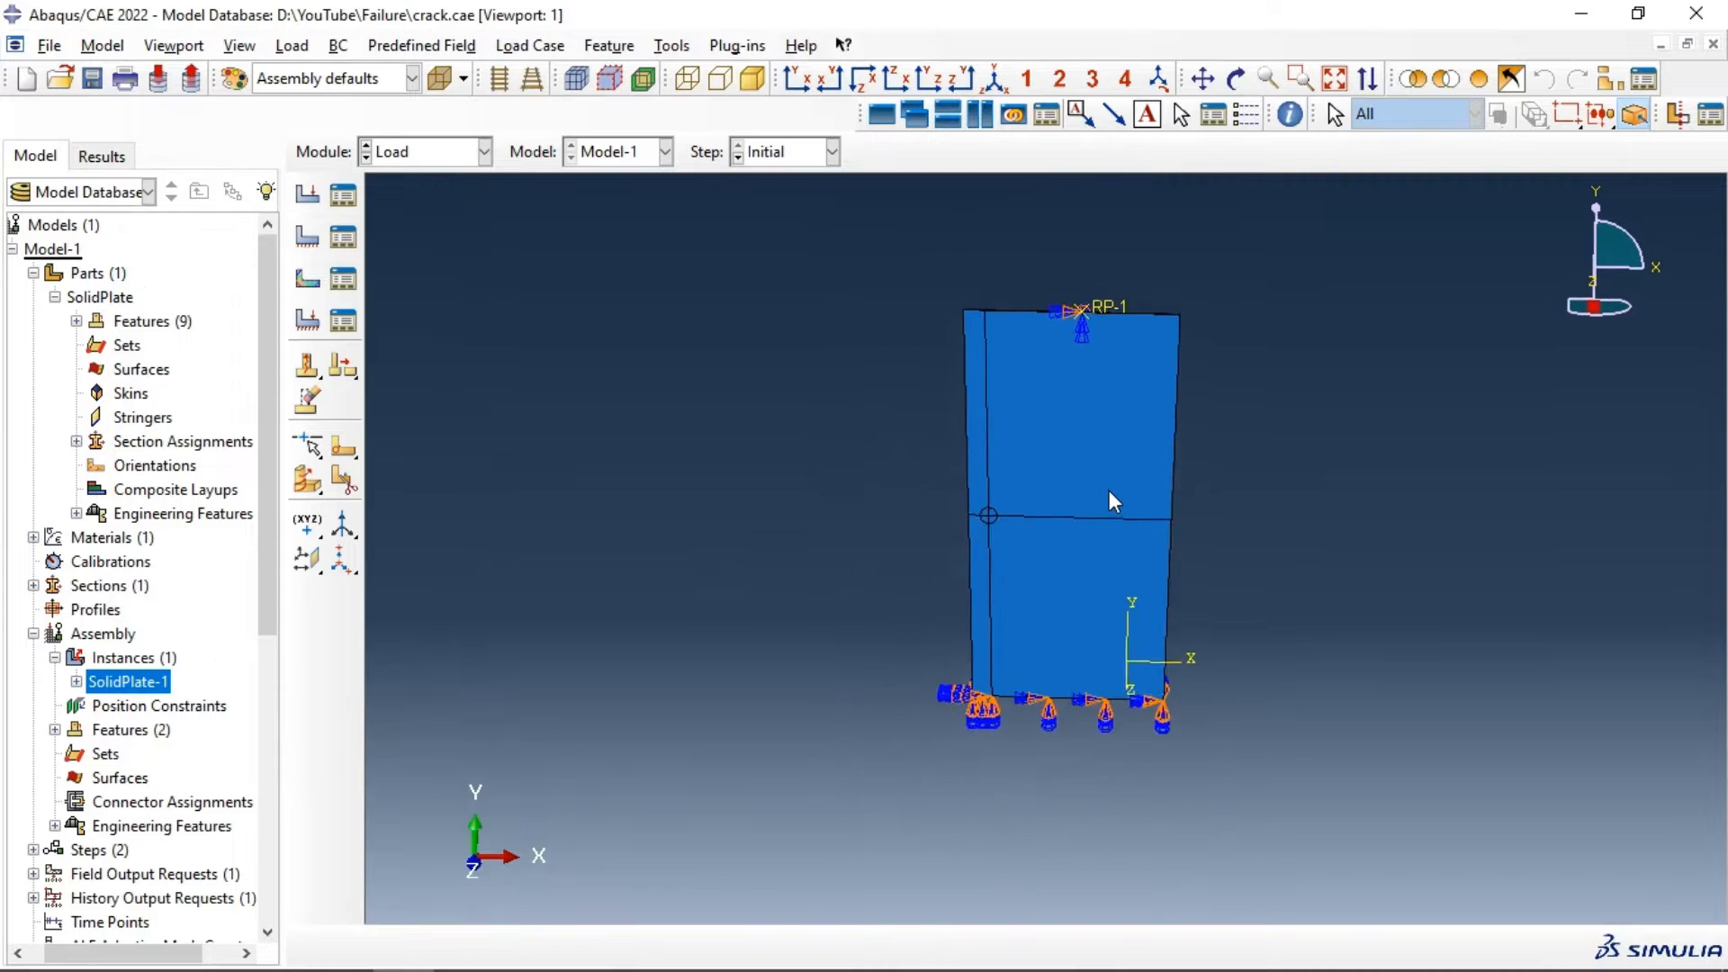
Step: Edit boundary condition BC-2 in Step-1 to prescribe a U2 displacement of 15
scroll(1089, 278, "up", 4)
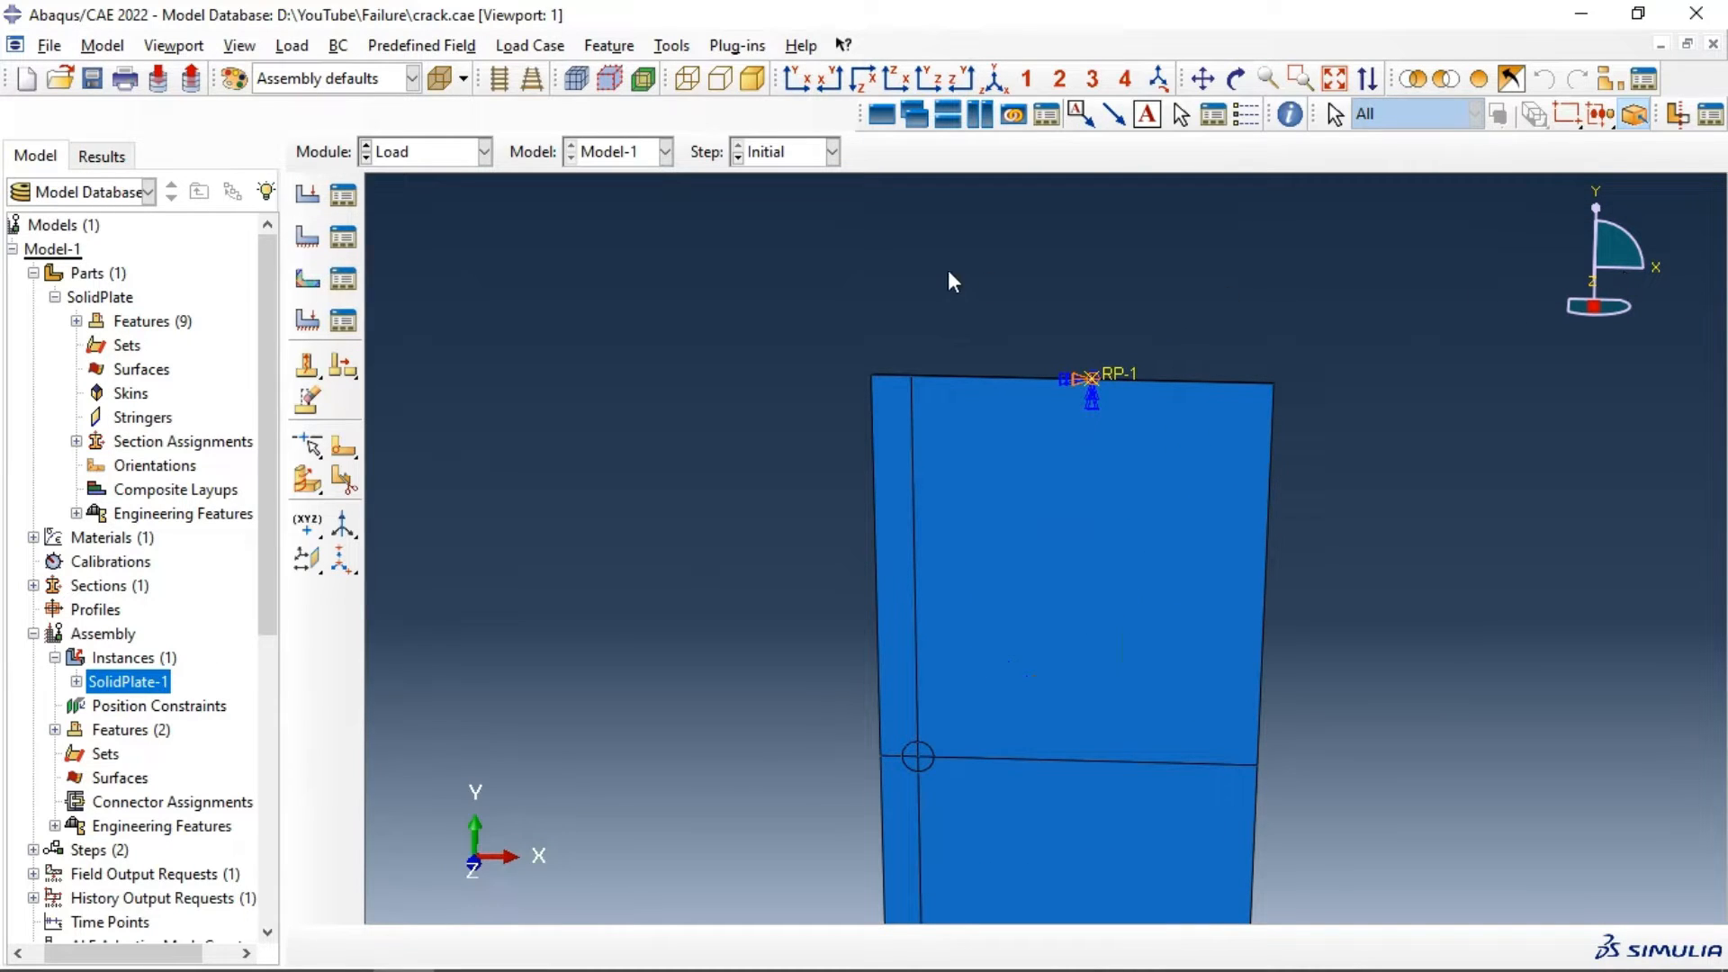
left_click(307, 235)
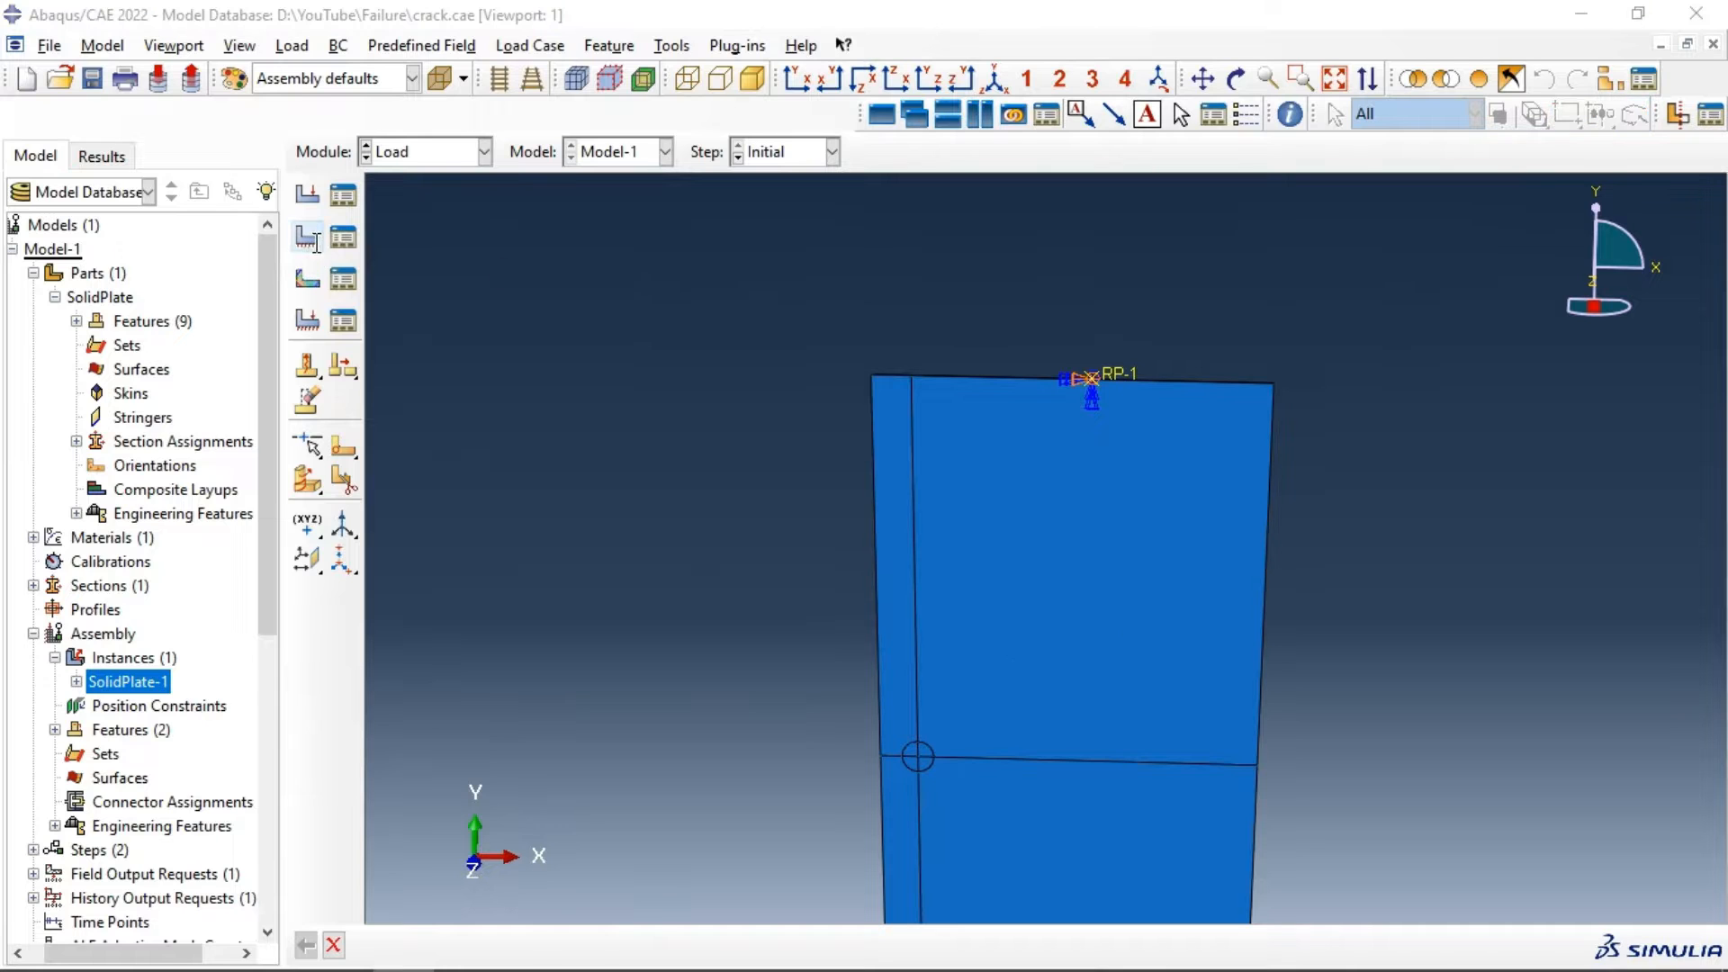
left_click(459, 220)
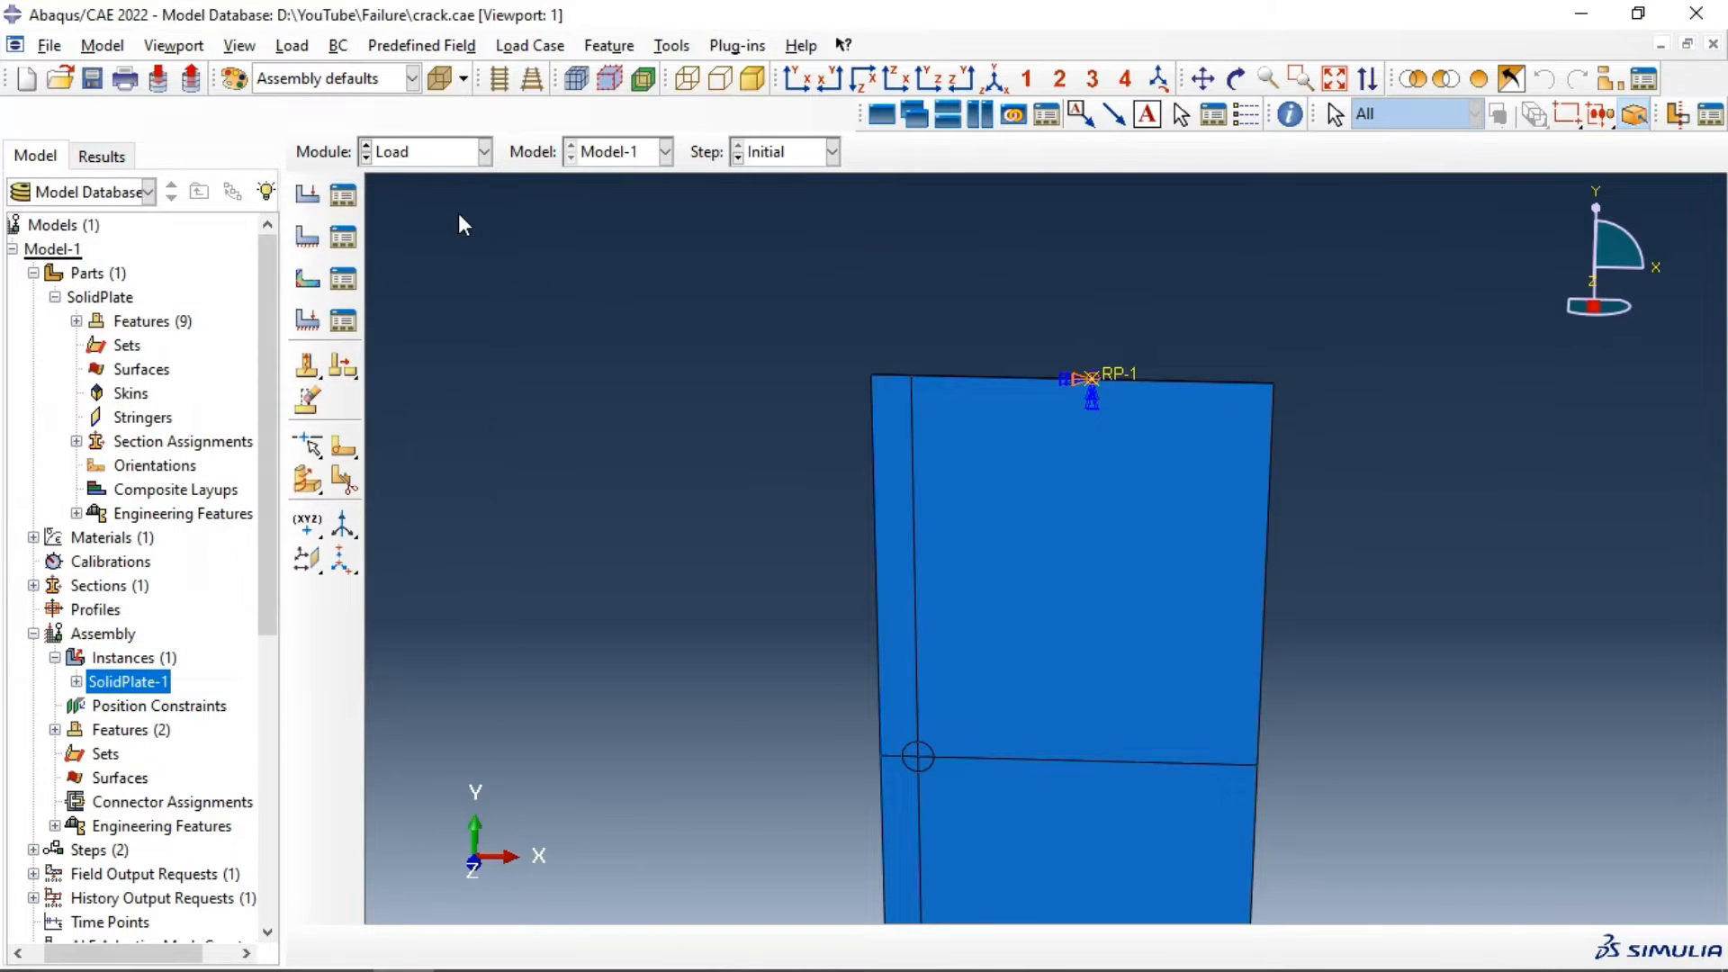
left_click(343, 238)
left_click(365, 247)
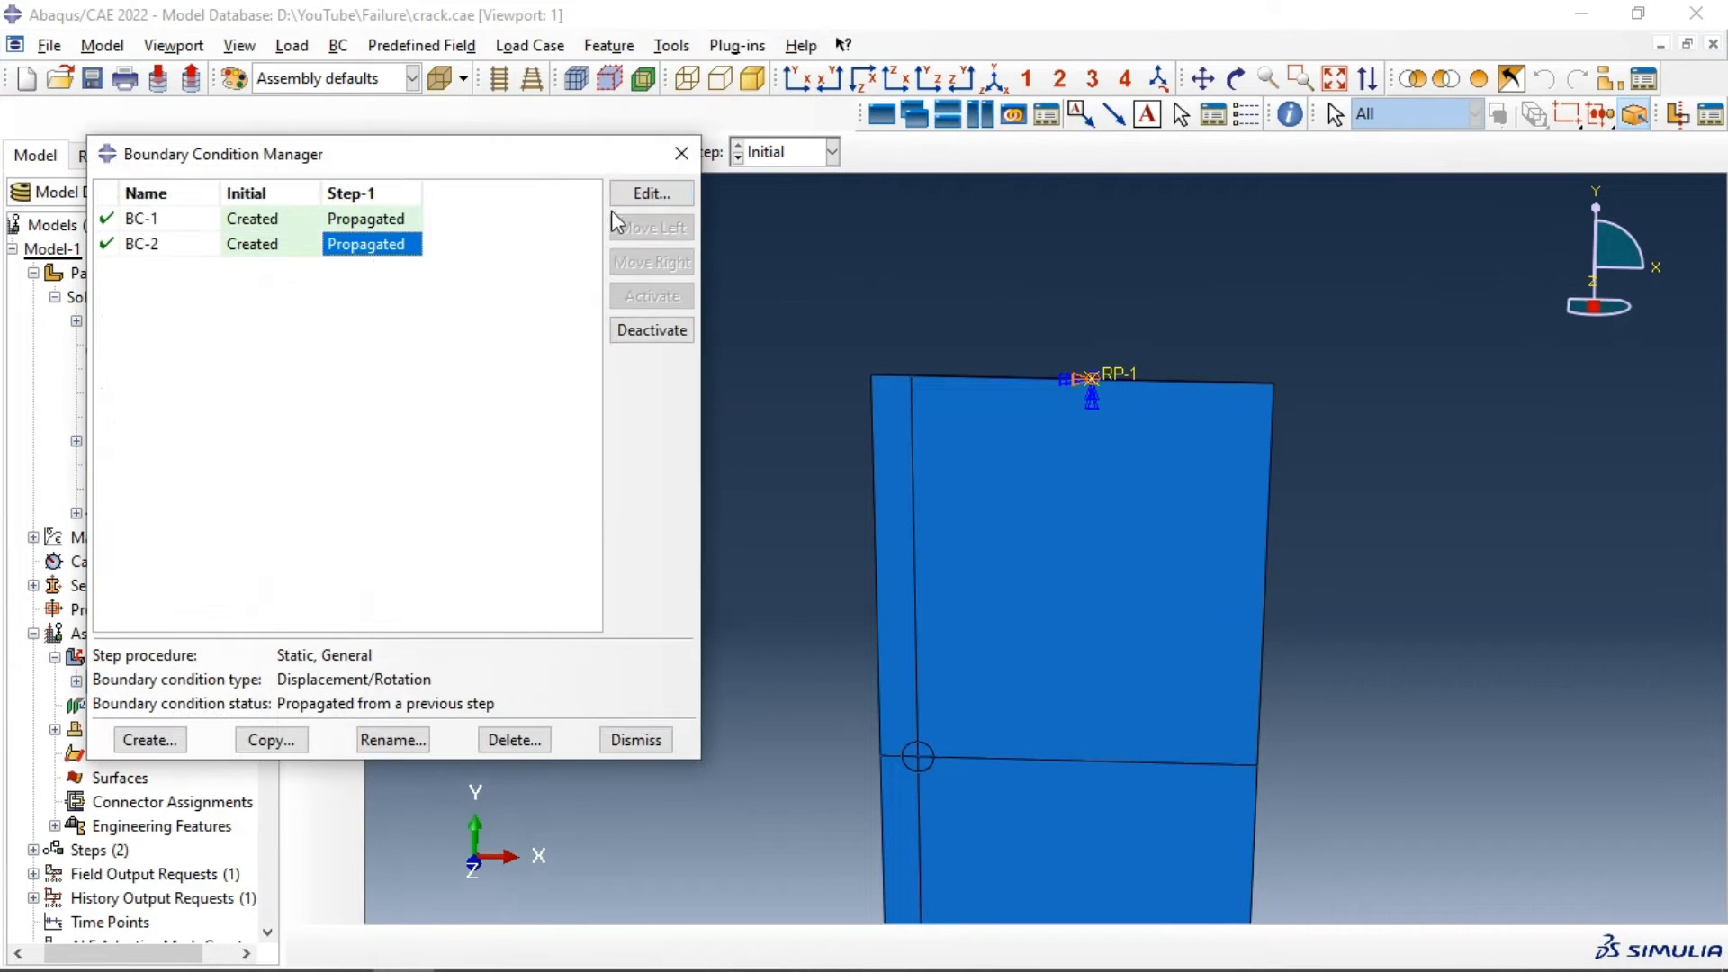
left_click(620, 196)
double_click(275, 450)
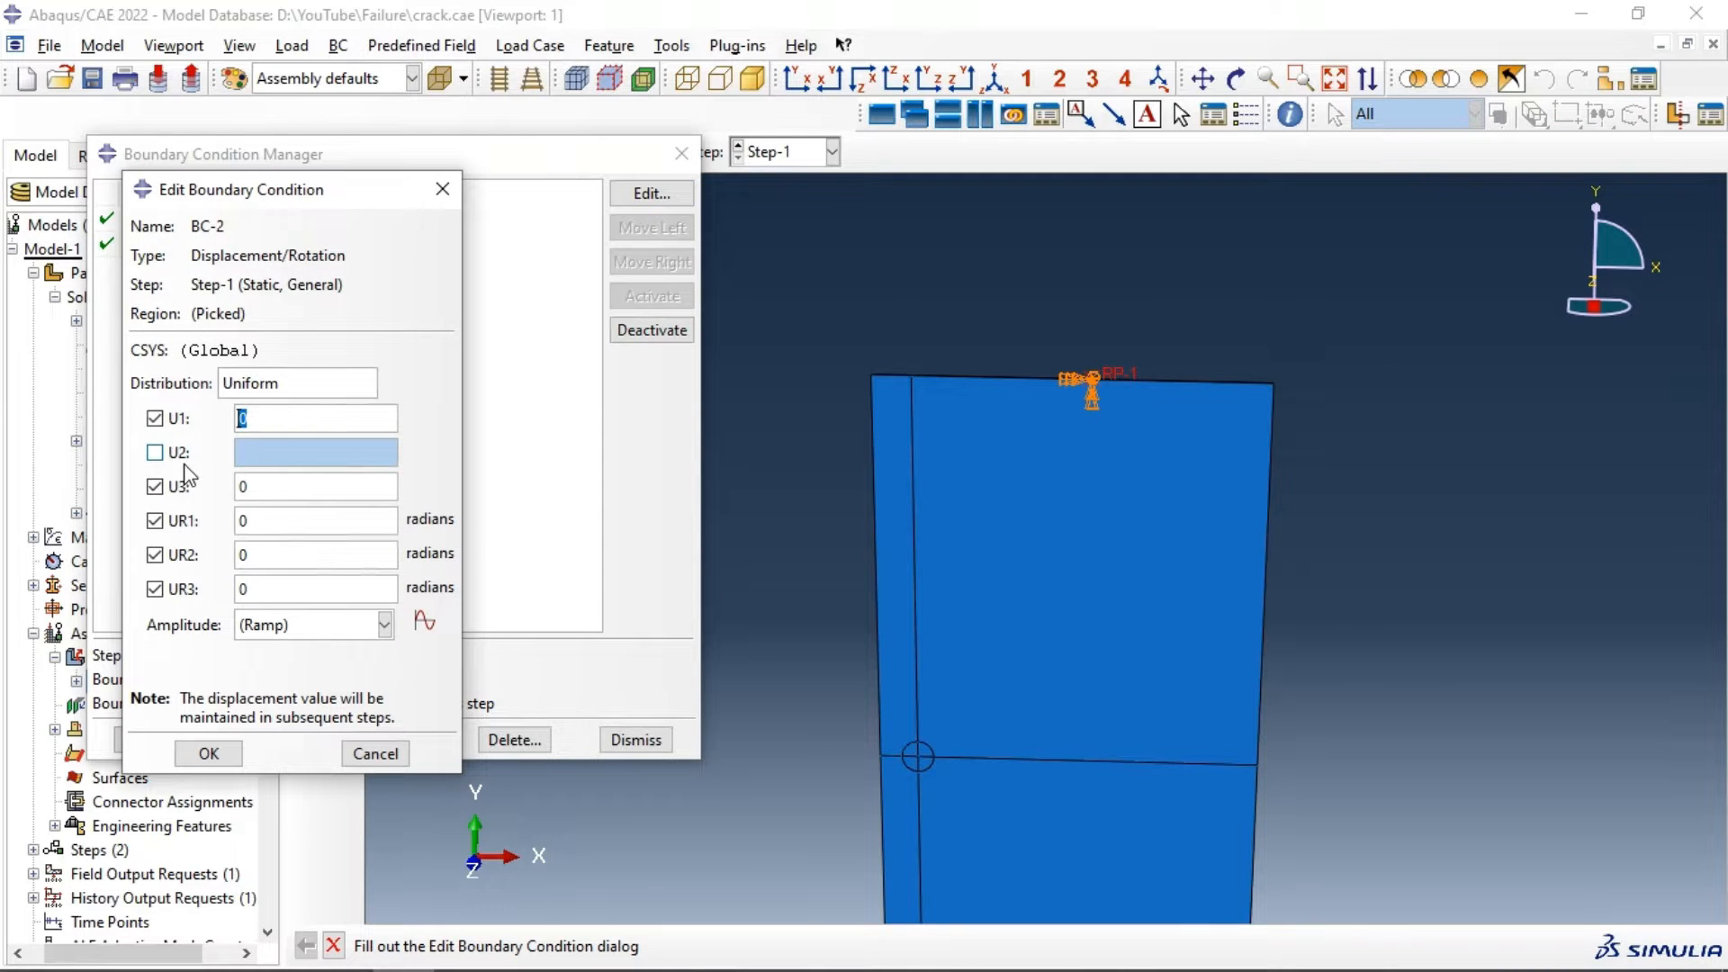
key("BackSpace")
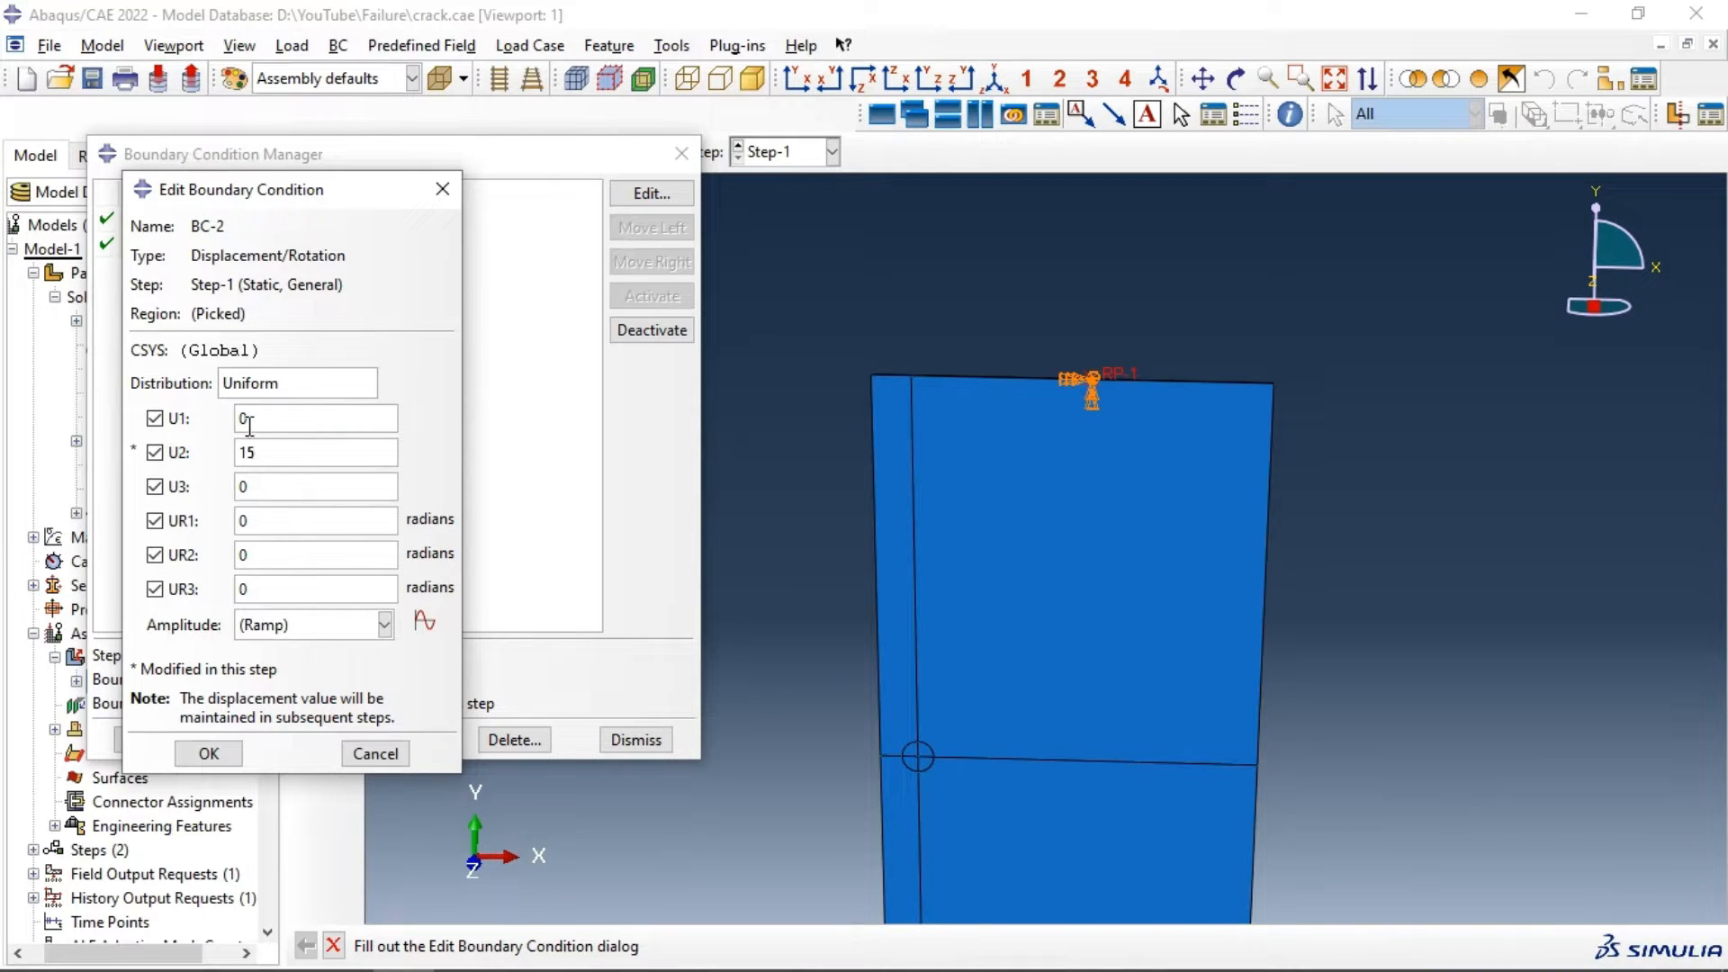
left_click(212, 752)
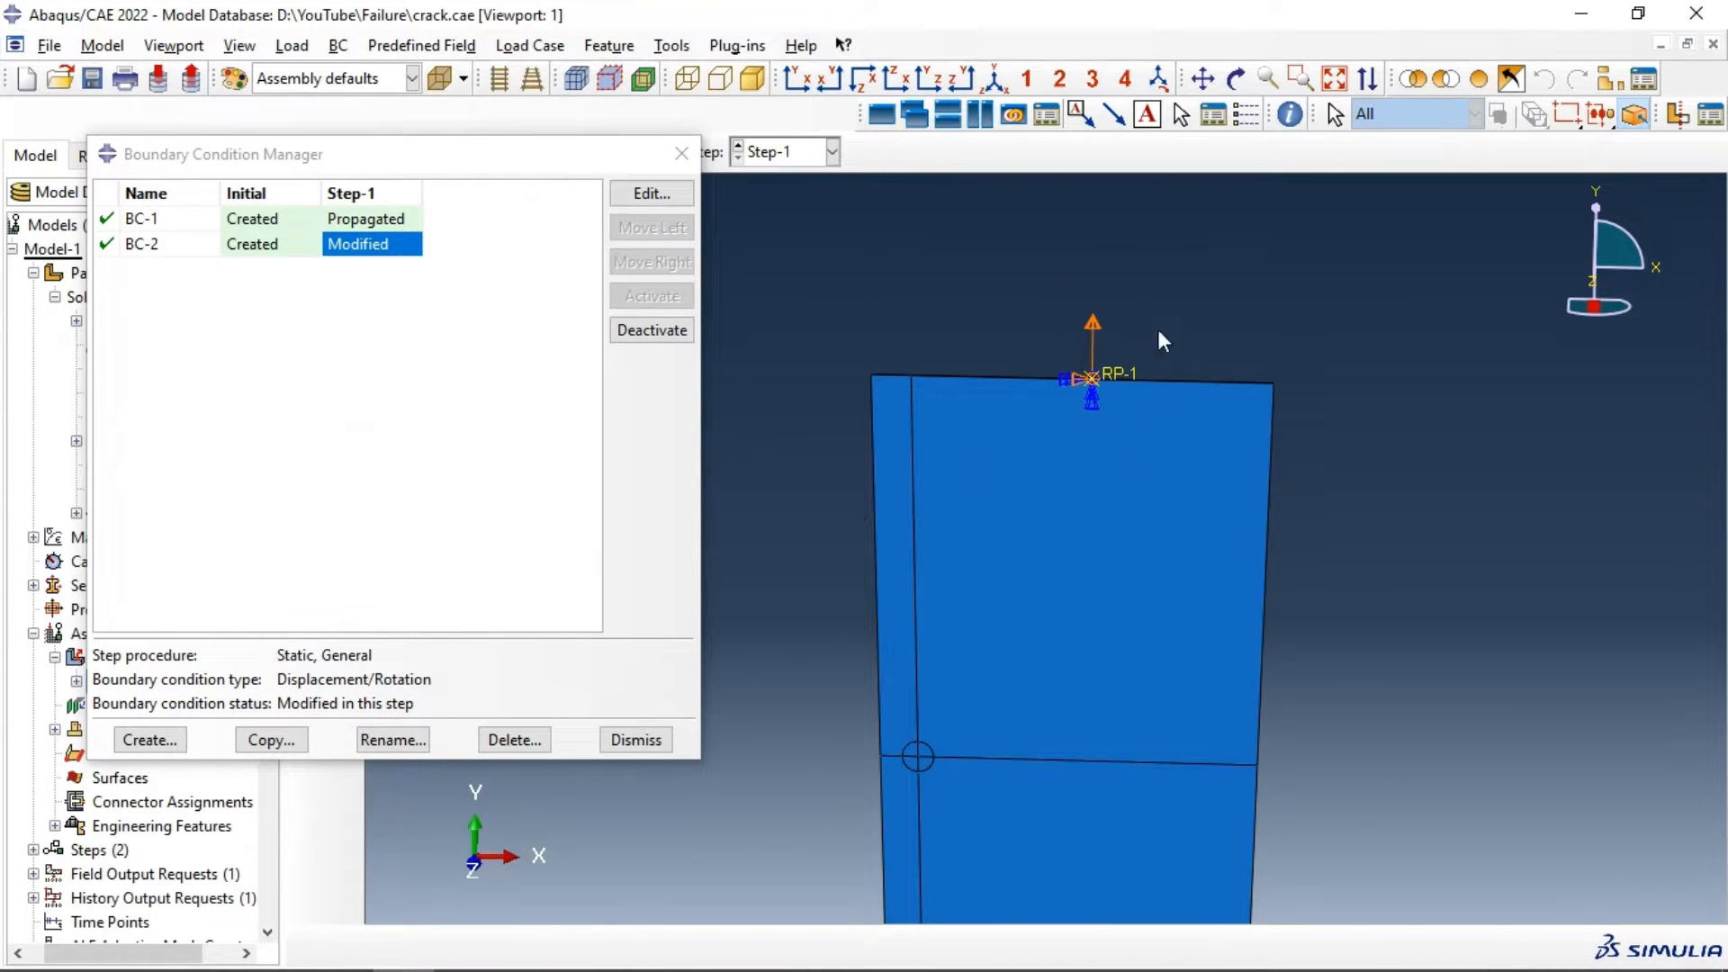
left_click(662, 741)
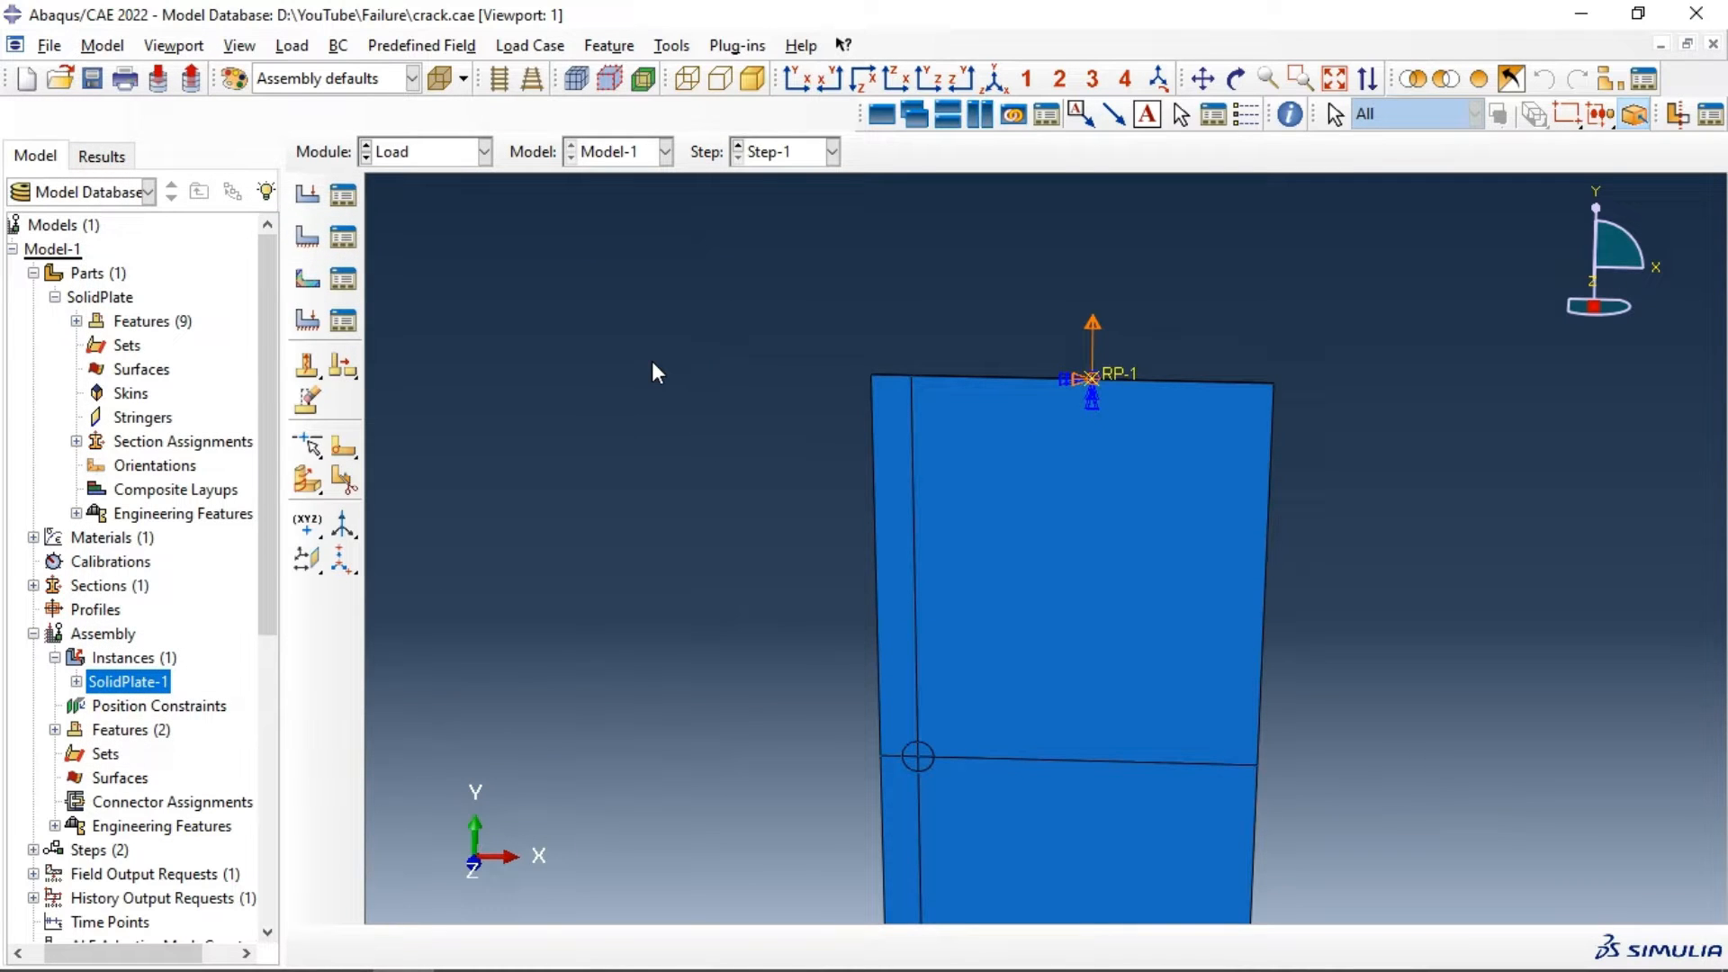
Step: Switch to the Mesh module with the whole plate assembly in view
left_click(429, 155)
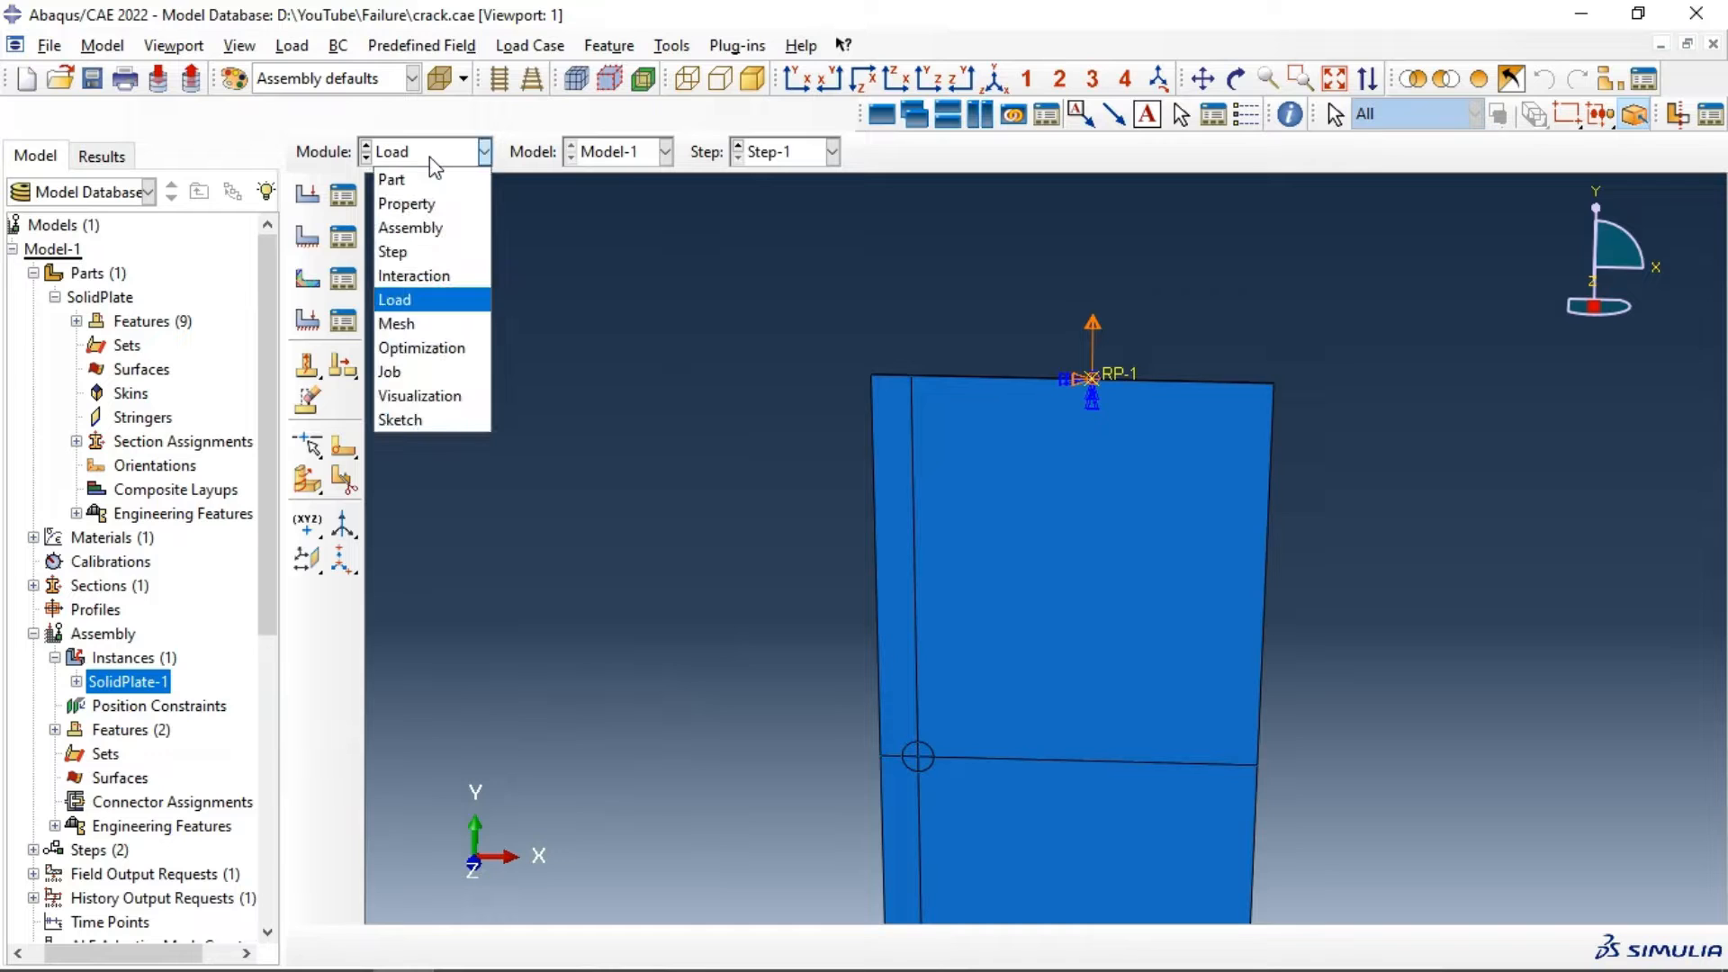
left_click(435, 327)
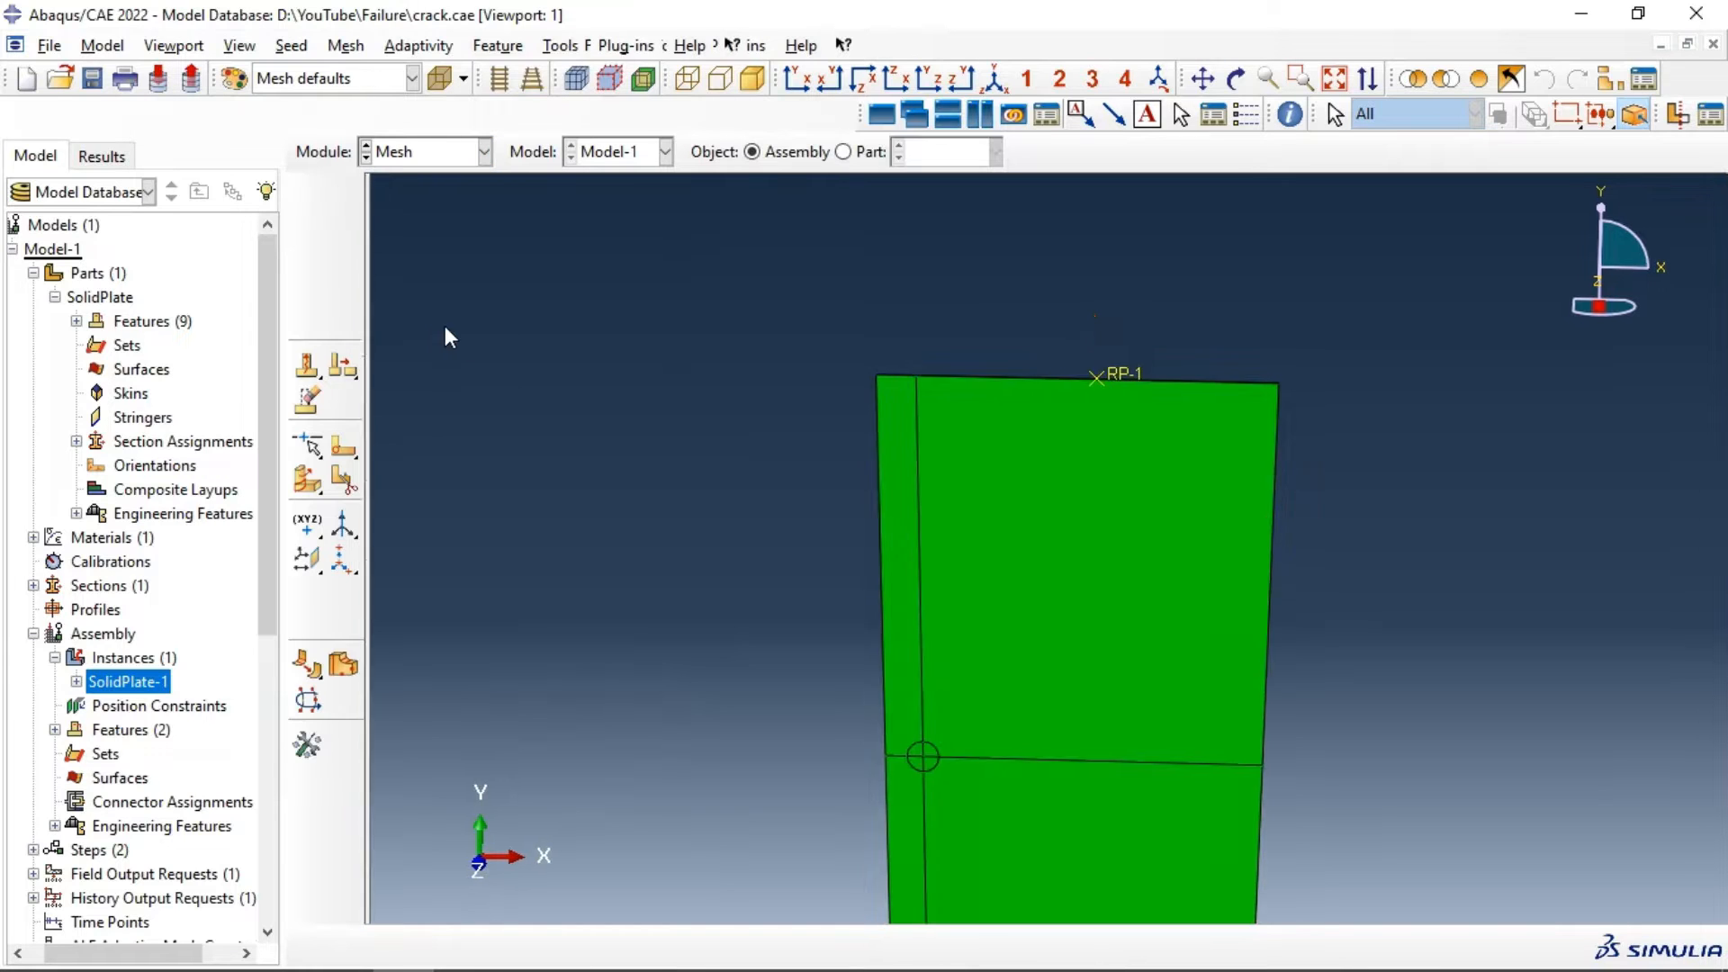
scroll(618, 268, "down", 3)
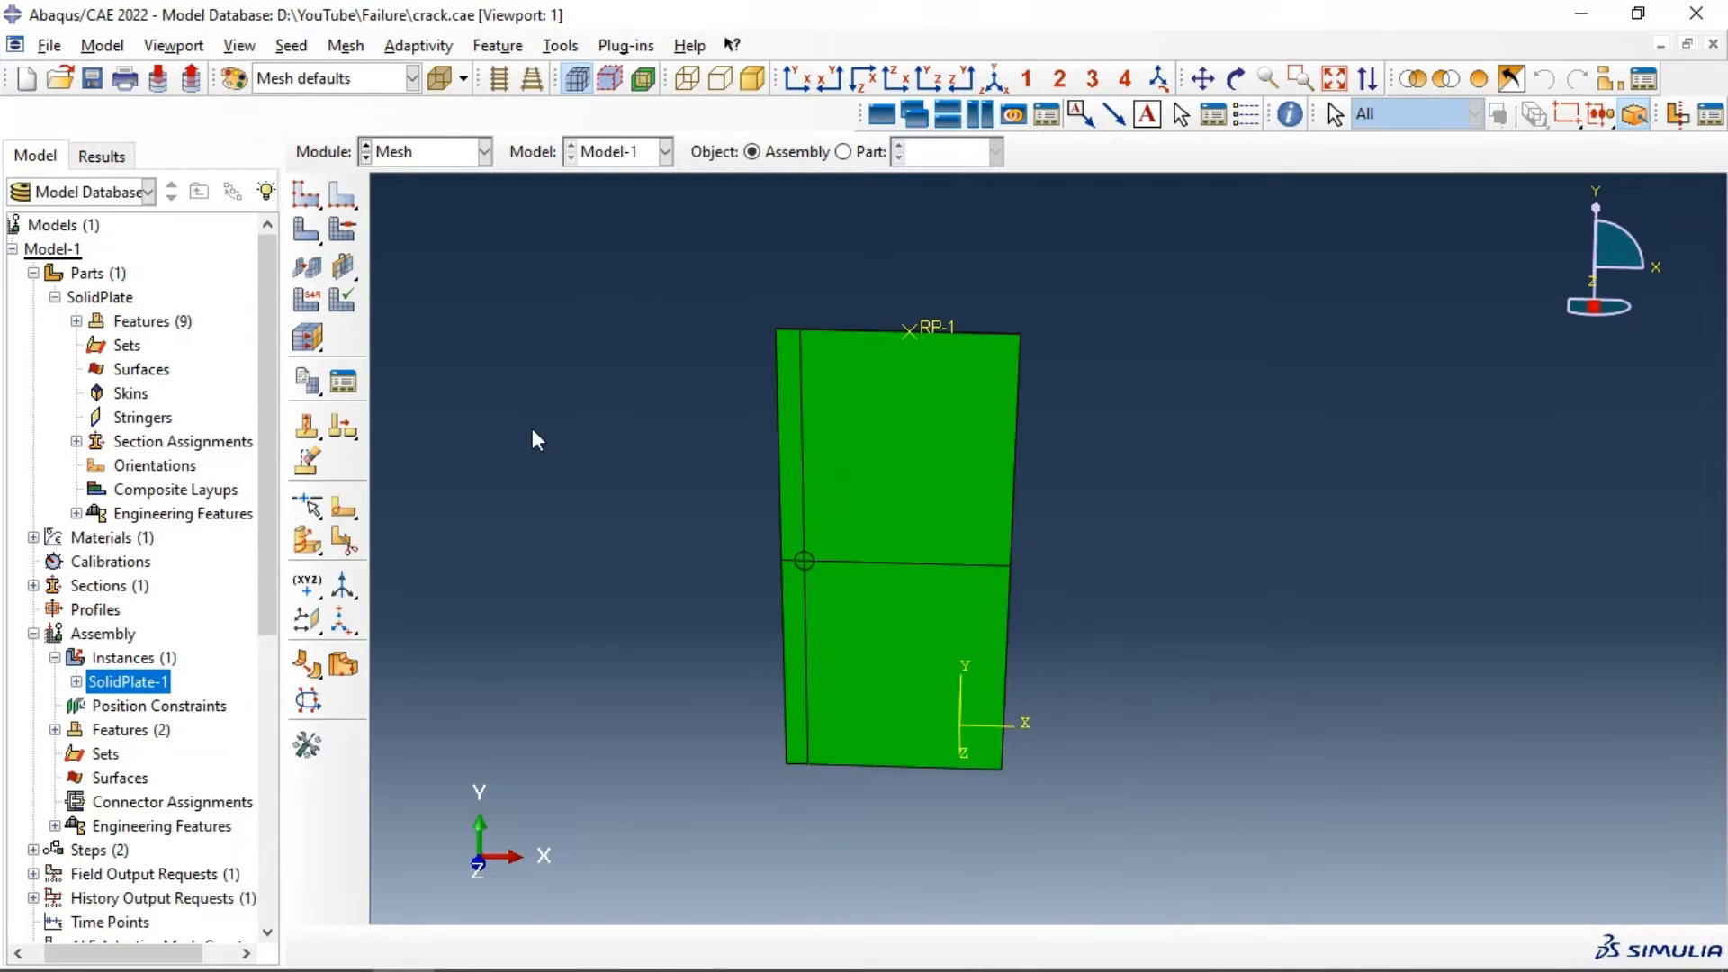
Step: Assign Hex-dominated mesh controls with the Sweep technique and Medial axis algorithm to the circular cells around the crack tip
scroll(537, 439, "up", 2)
left_click(340, 230)
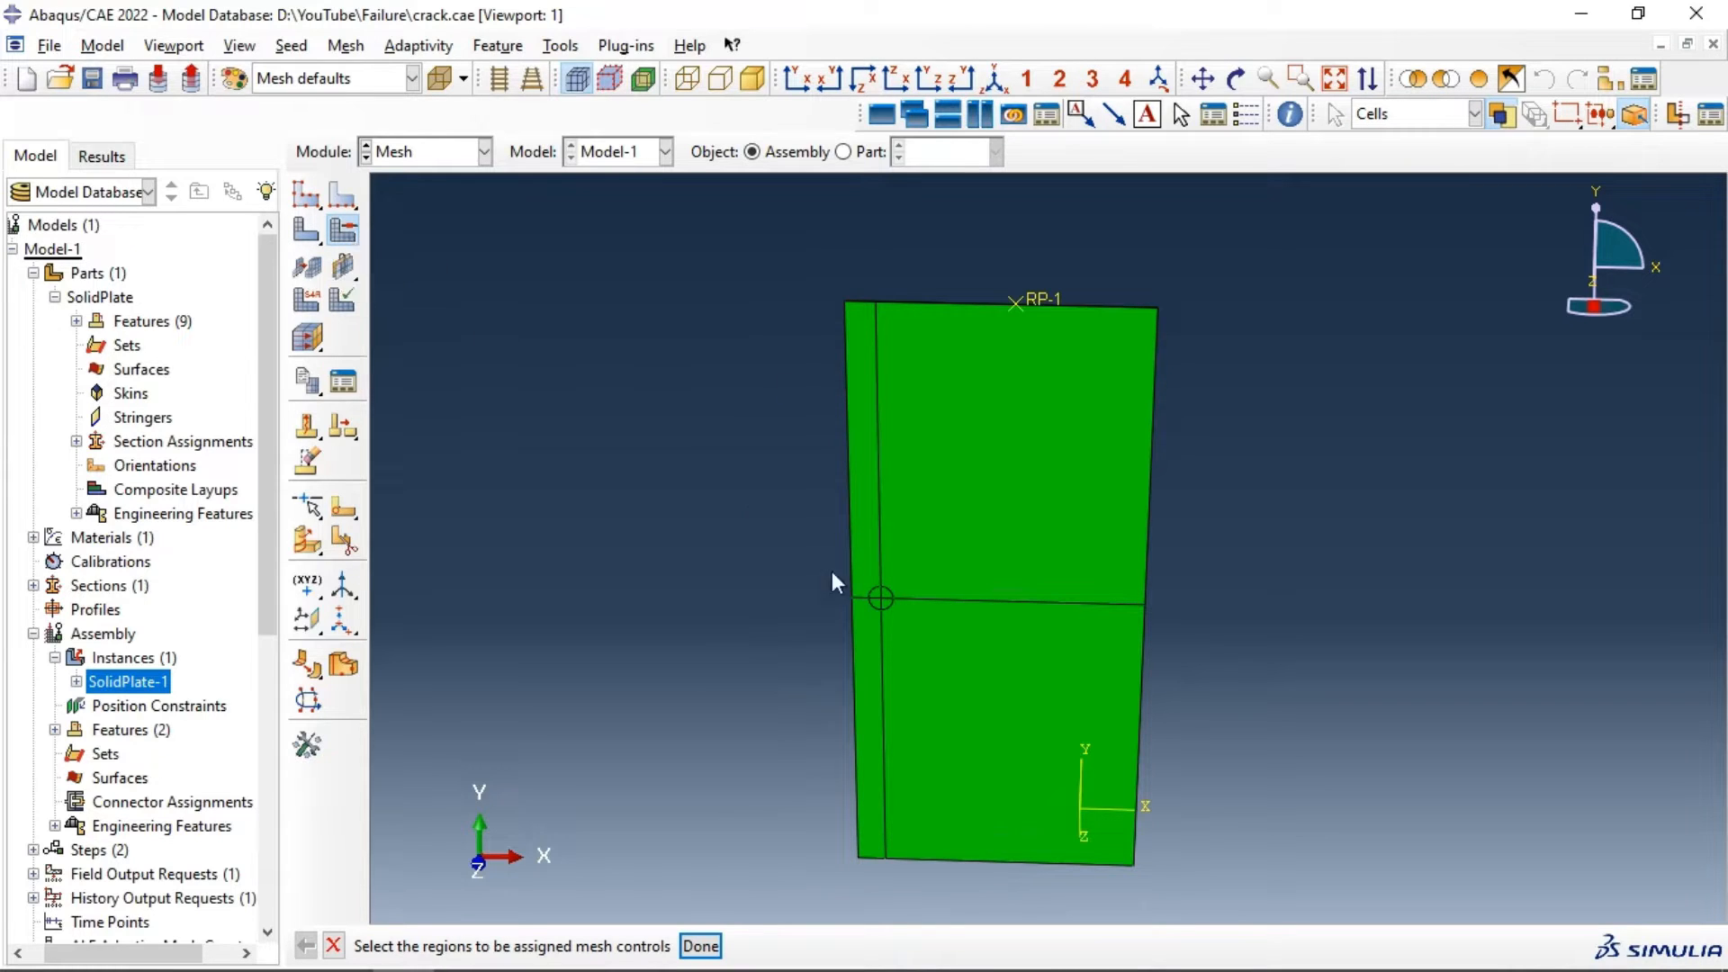
scroll(880, 596, "up", 5)
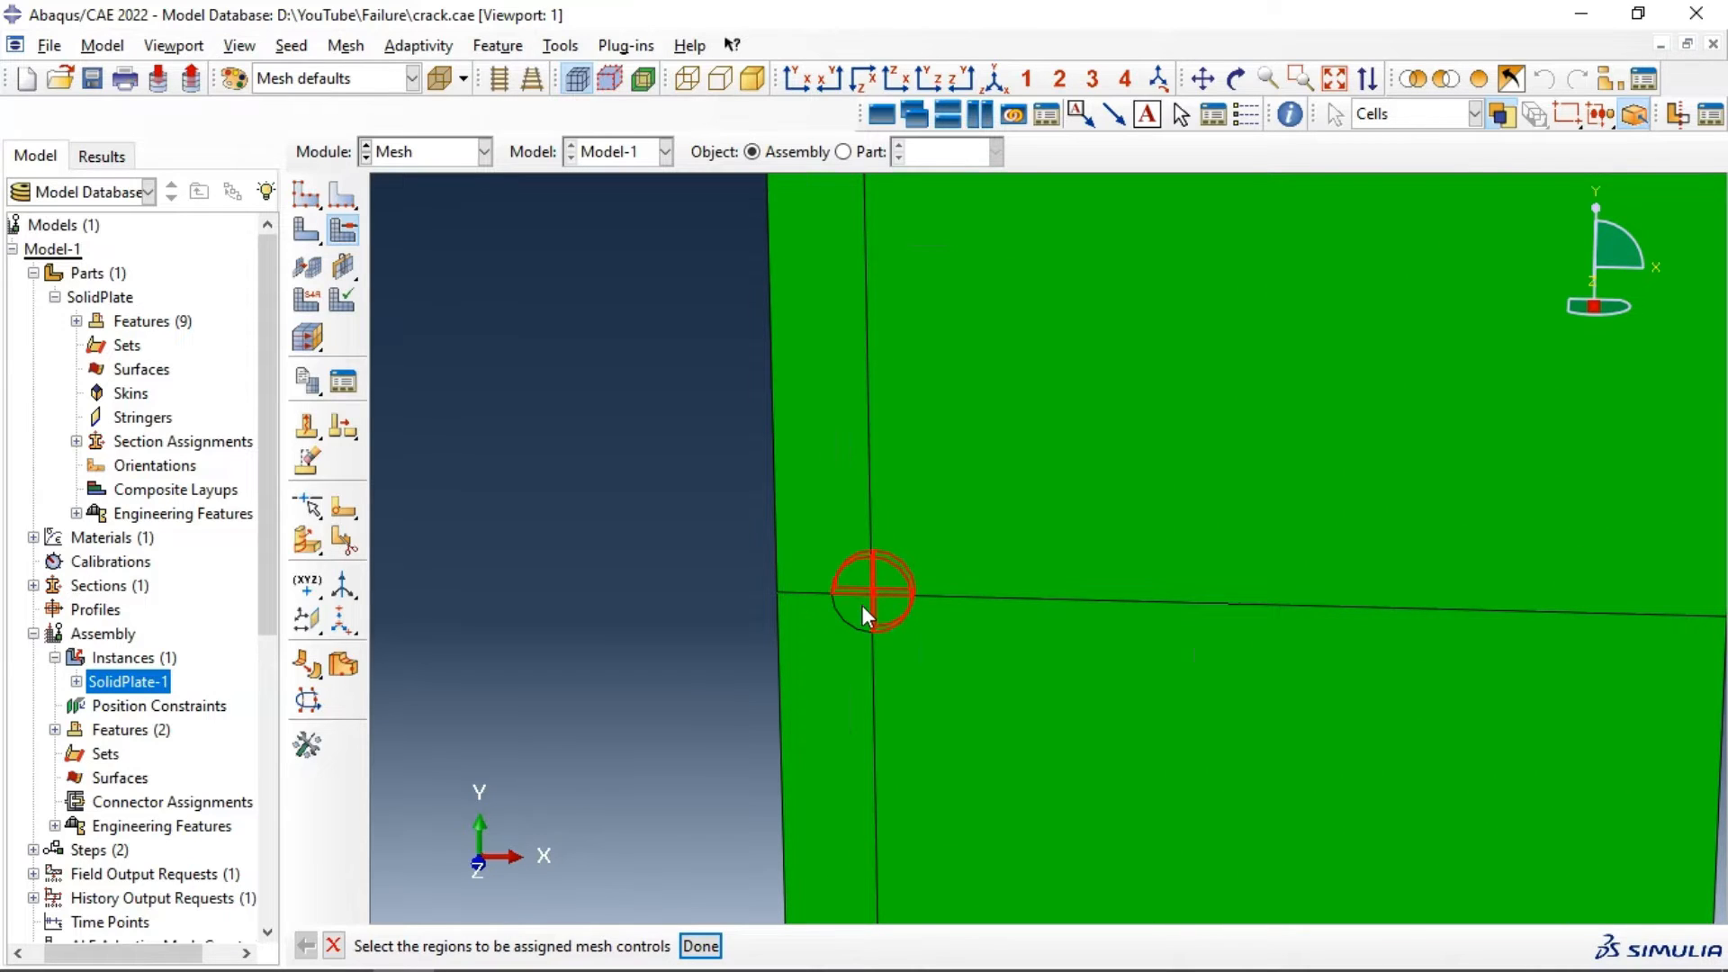
left_click(880, 661)
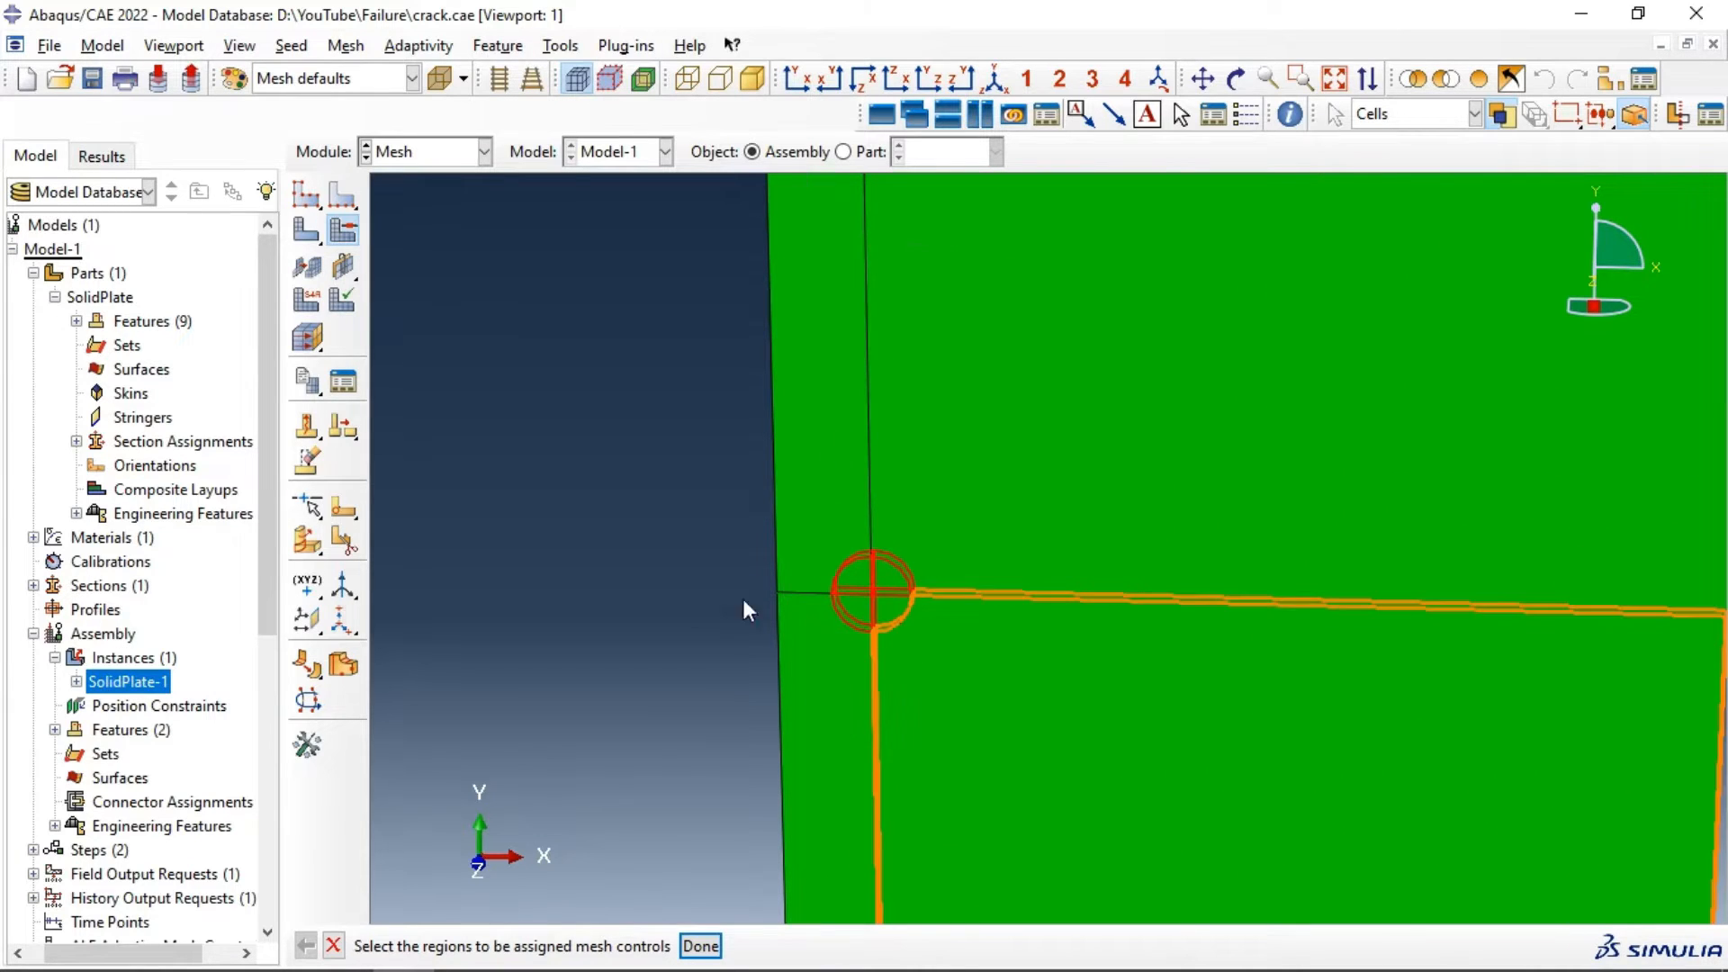
left_click(700, 945)
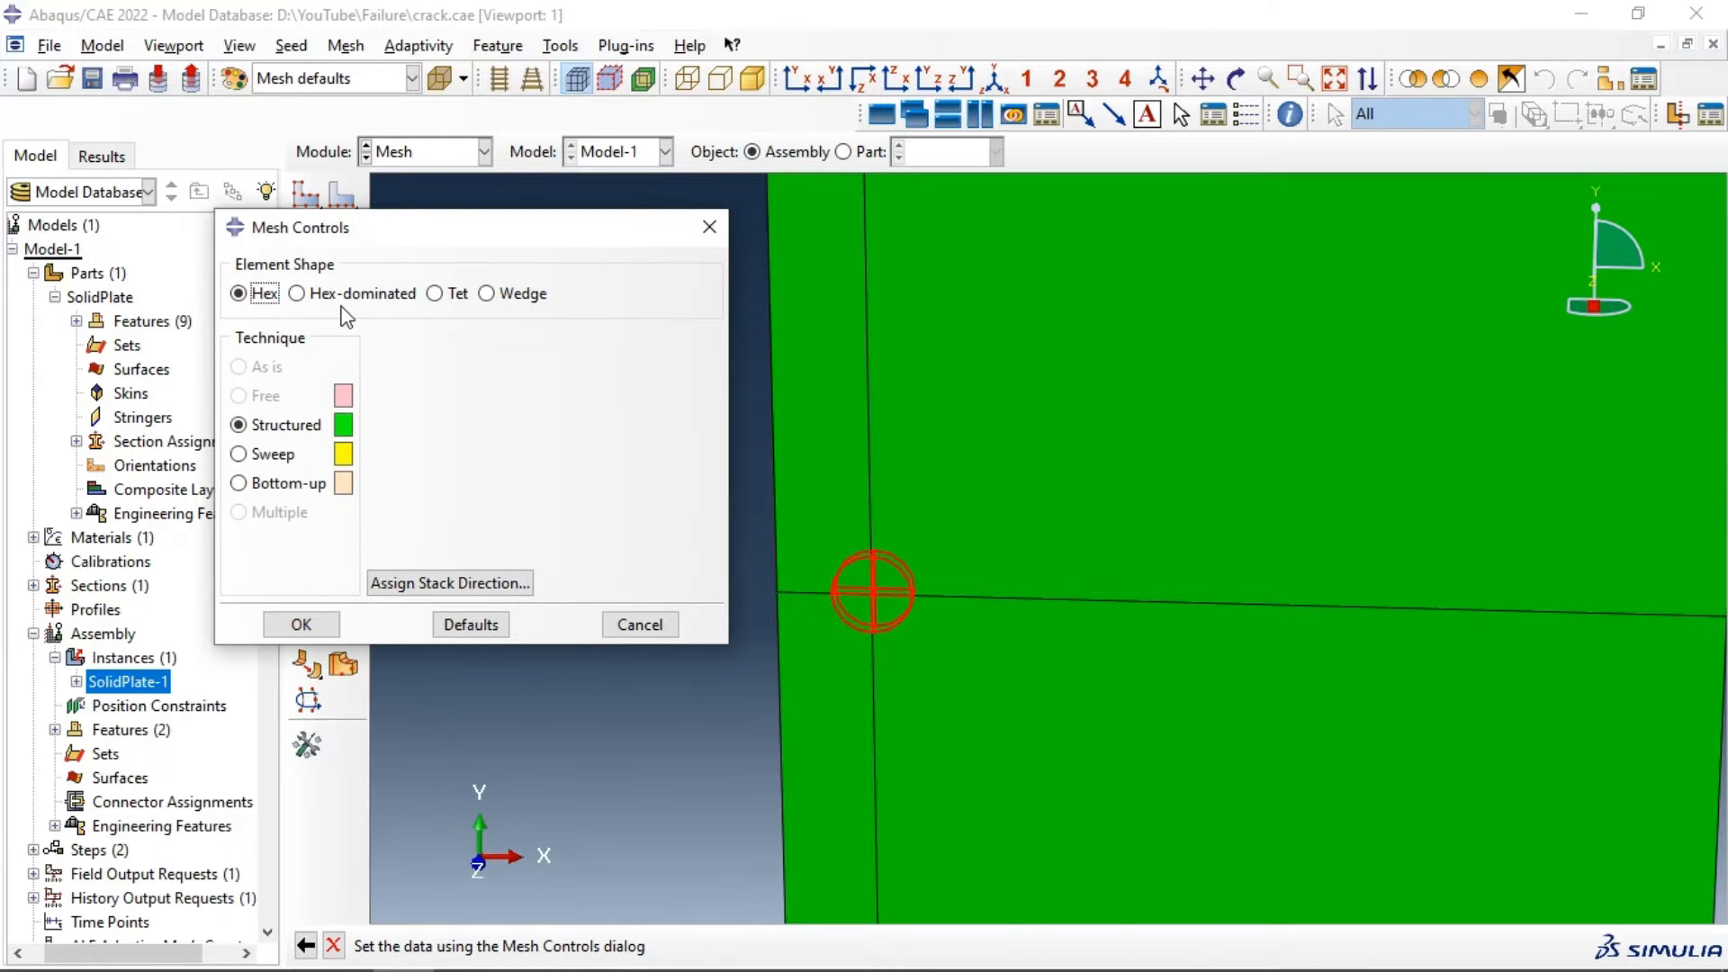
left_click(338, 295)
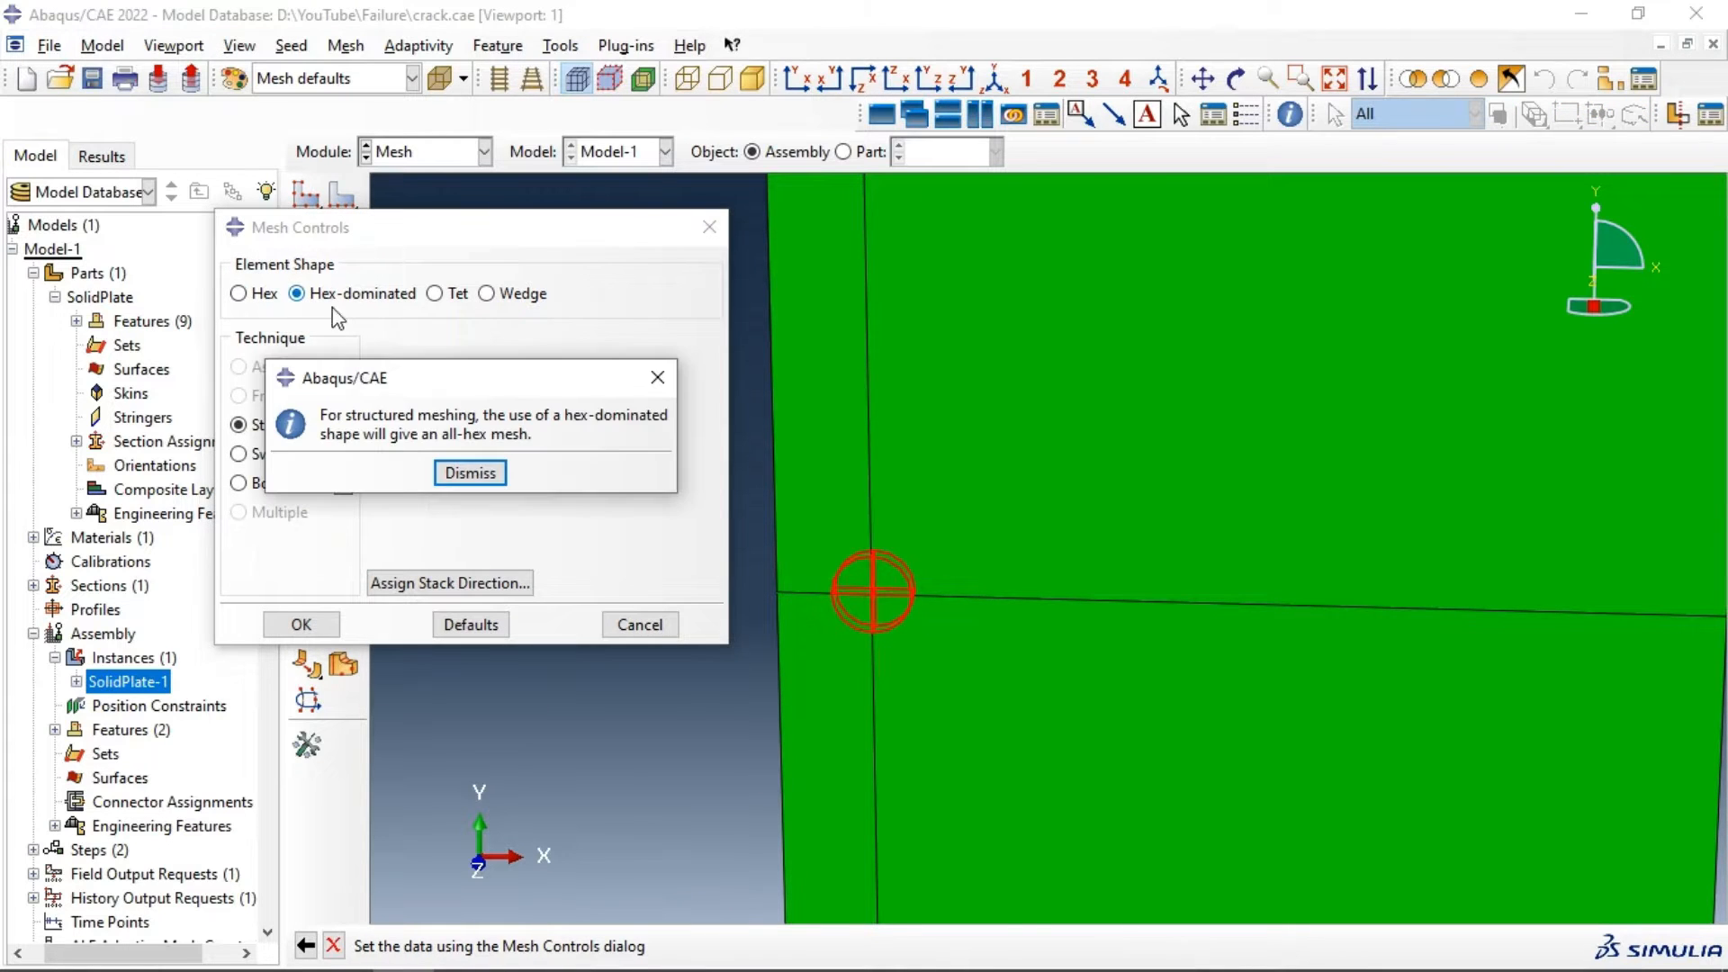
left_click(464, 474)
left_click(270, 455)
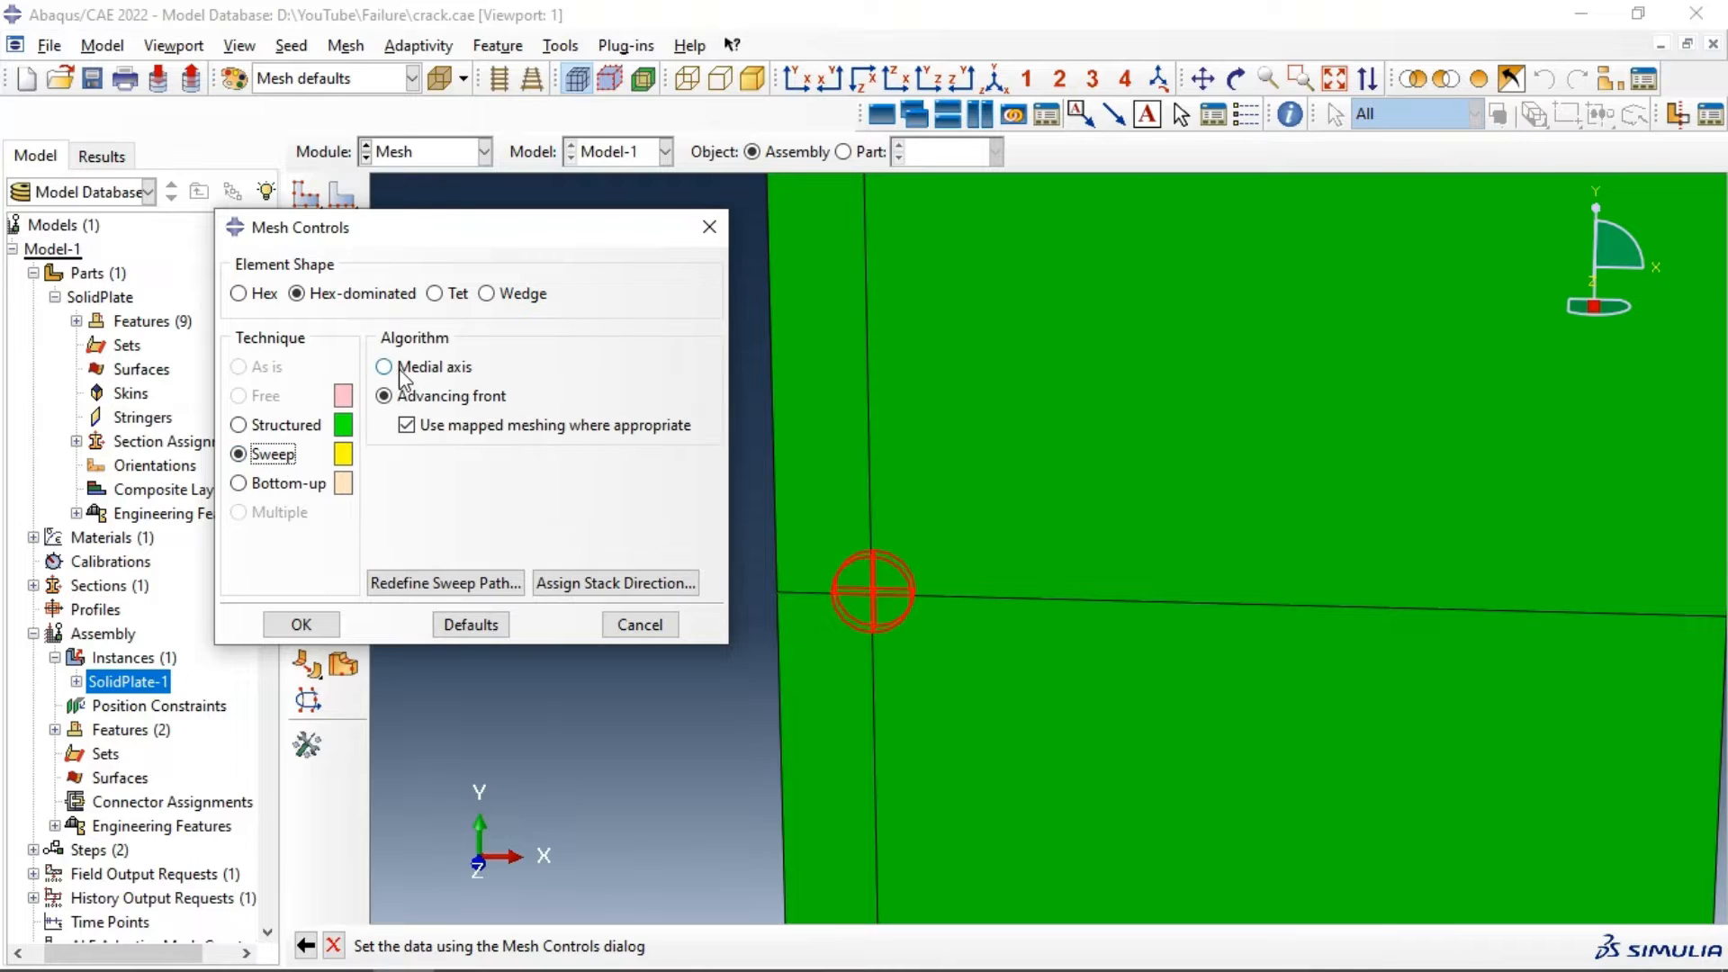
left_click(402, 368)
left_click(297, 623)
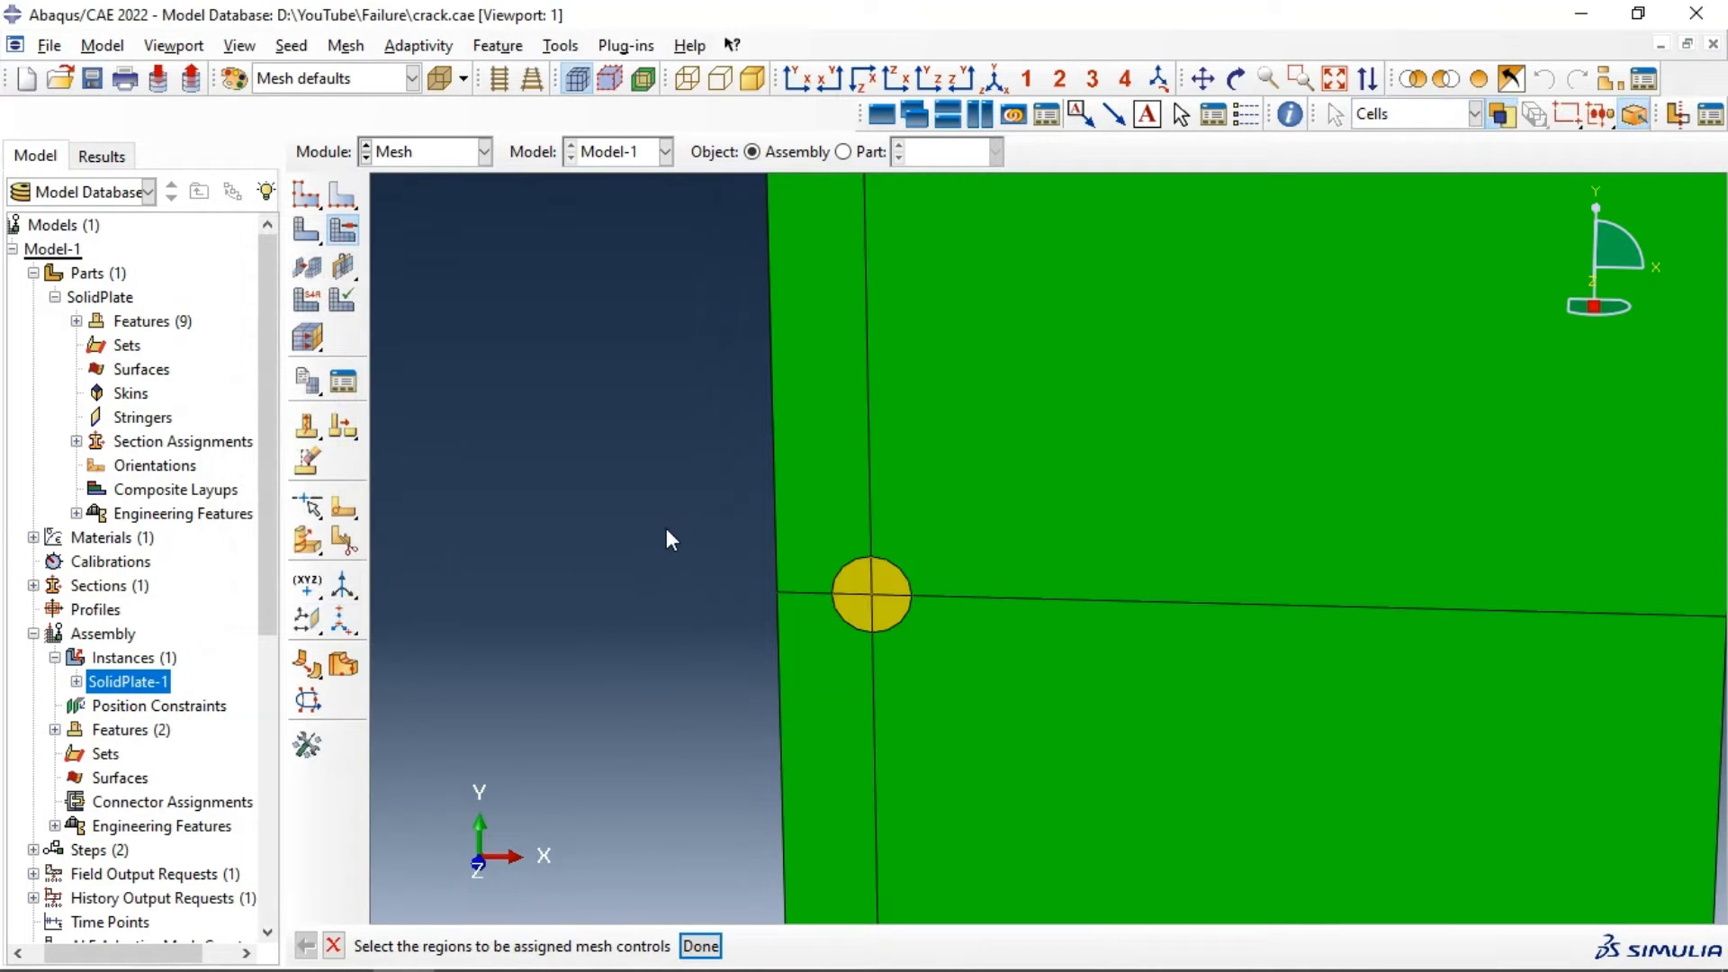
Step: Seed the radial edges inside the crack-tip circle by number with 6 elements and no bias
scroll(670, 522, "up", 3)
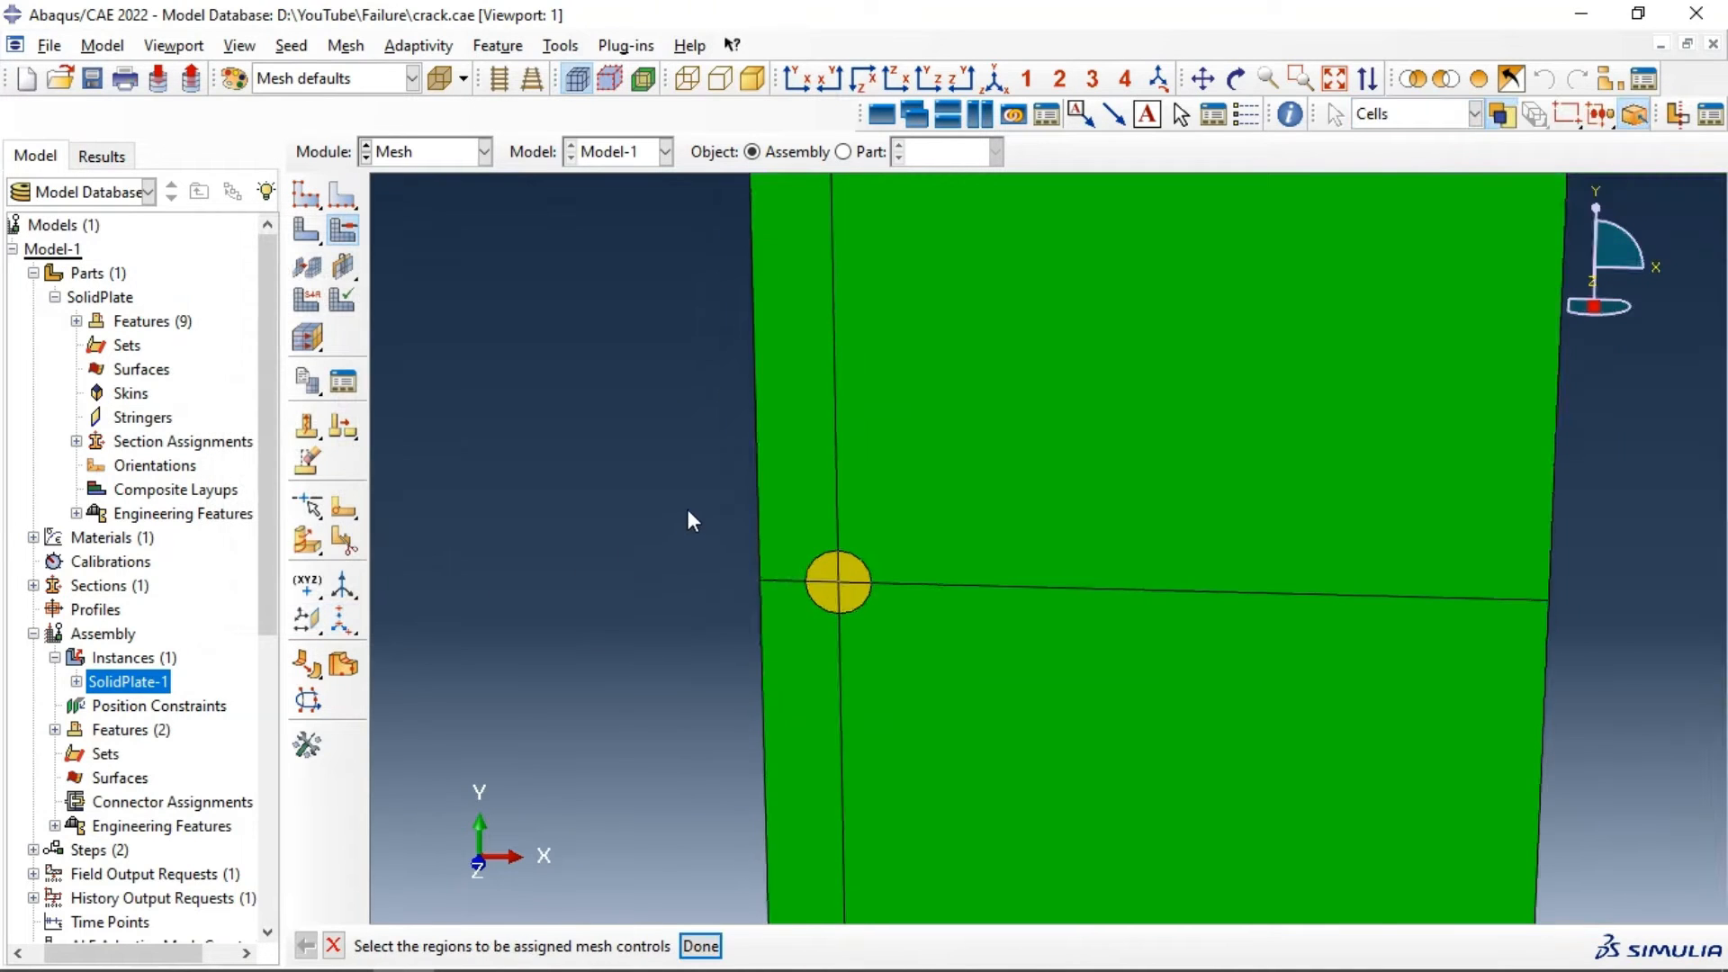
left_click(344, 202)
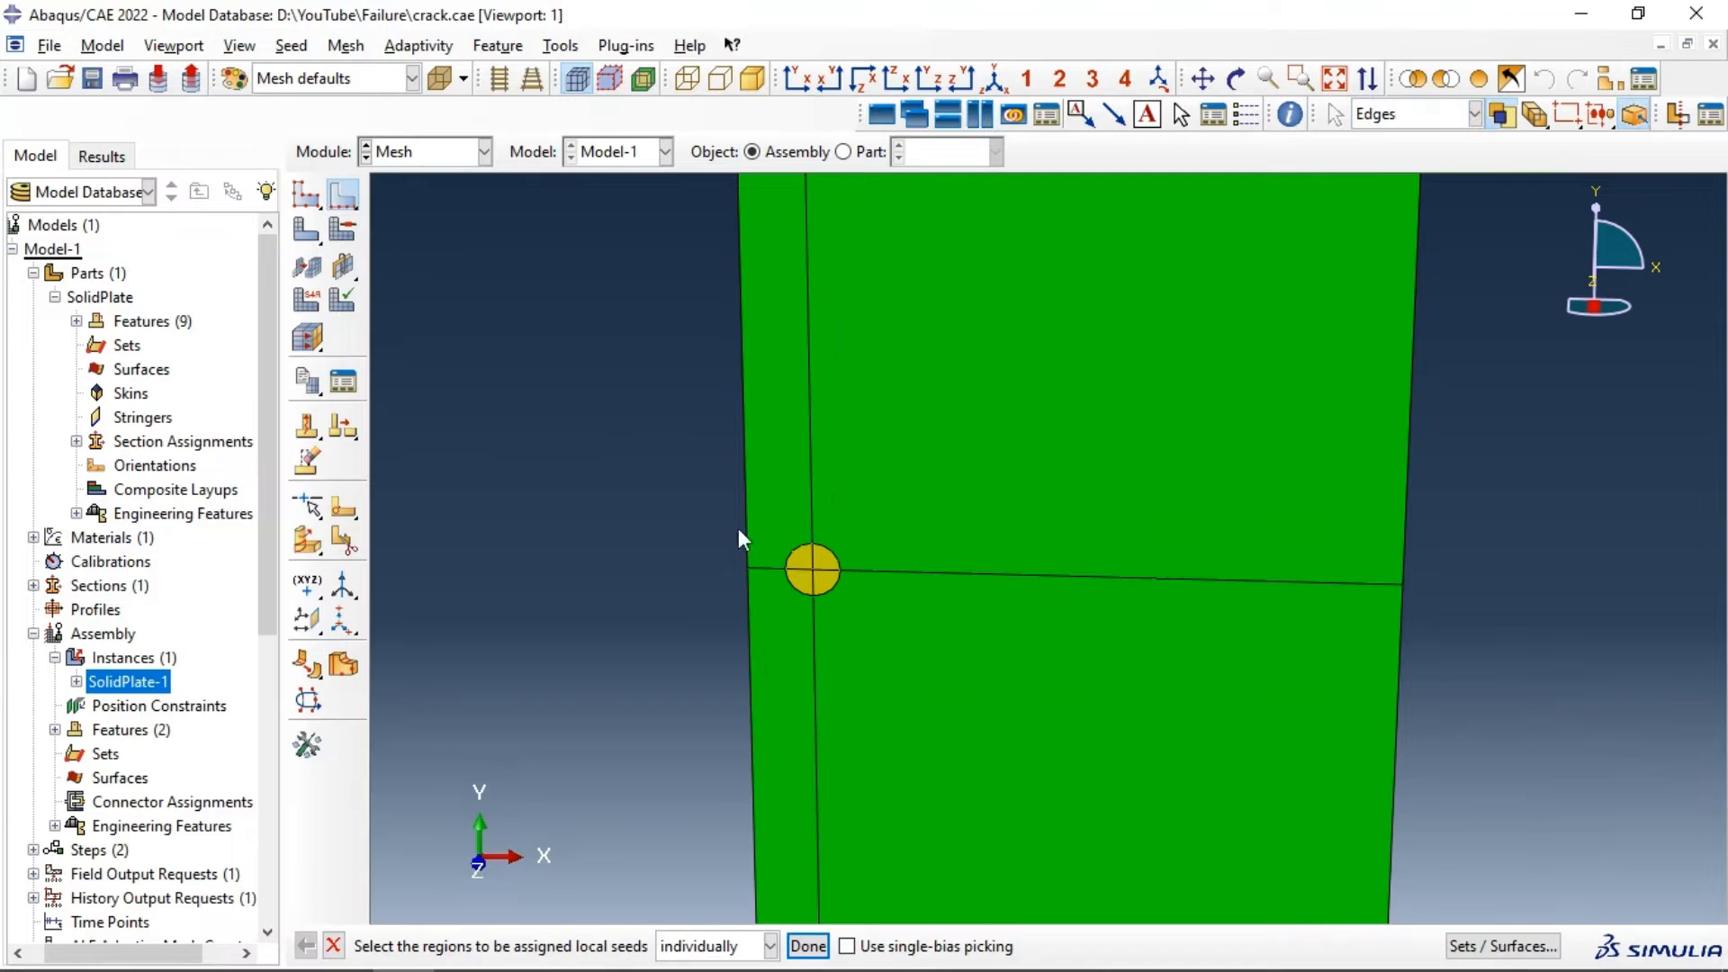
left_click(822, 572)
left_click(808, 945)
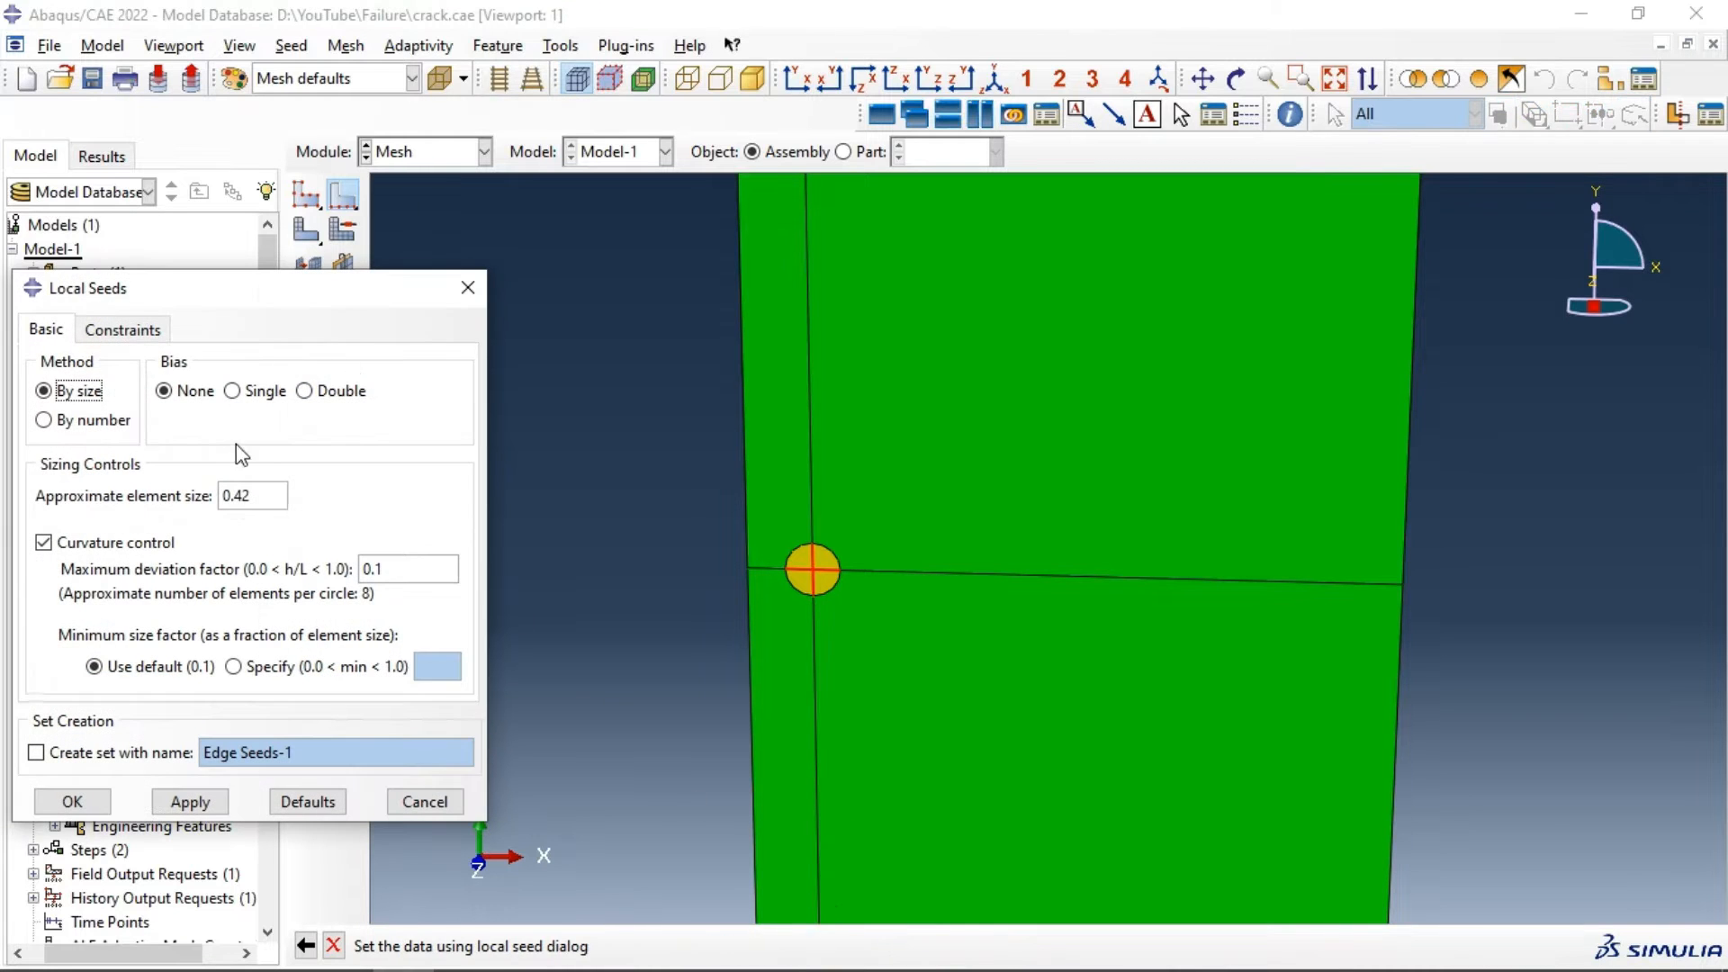
left_click(59, 421)
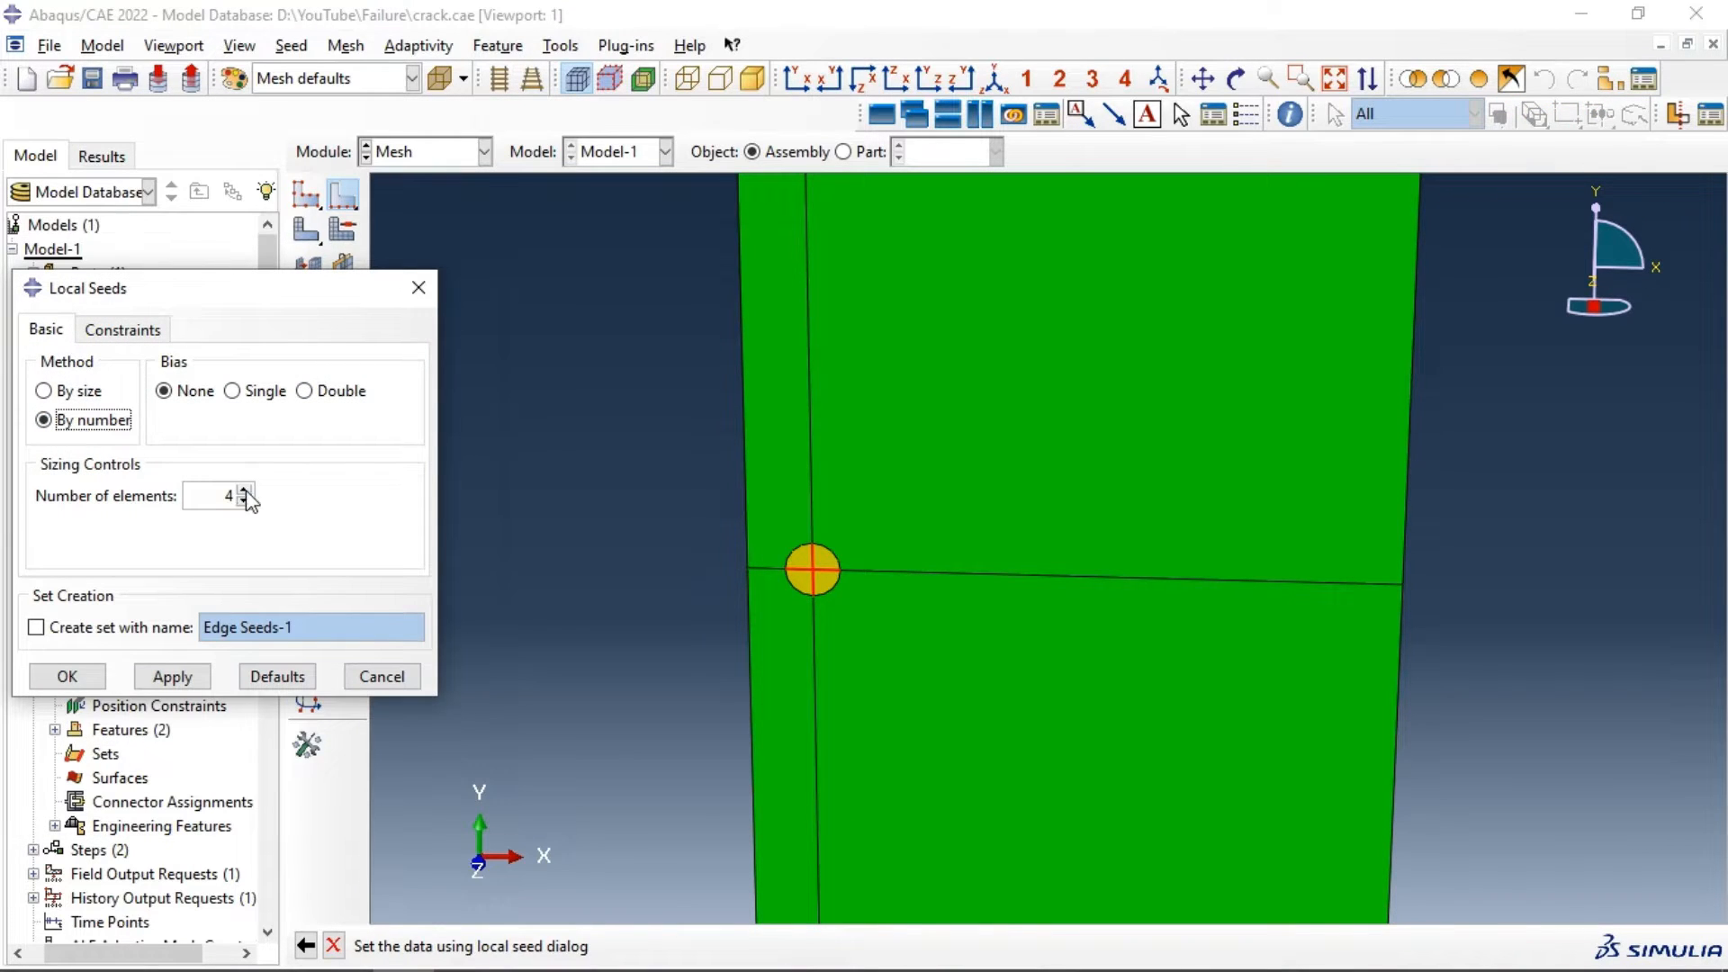
left_click(244, 490)
left_click(244, 490)
left_click(171, 677)
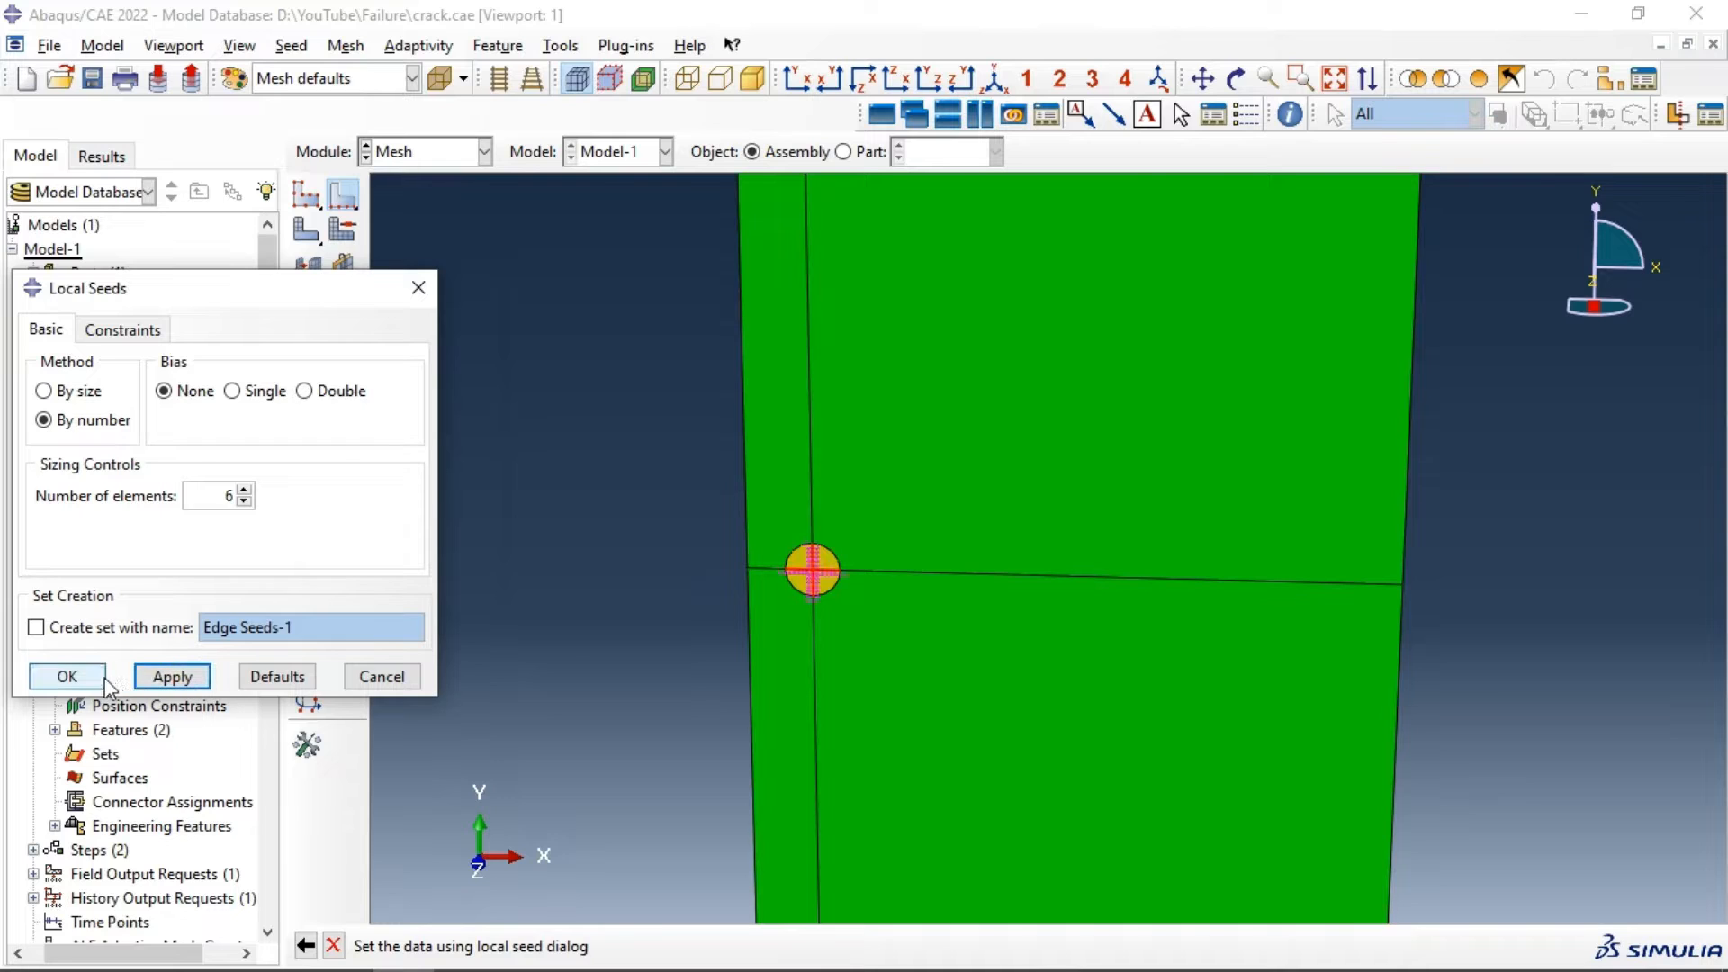
left_click(64, 677)
Step: Try to mesh only the circular cells around the crack tip
left_click(307, 231)
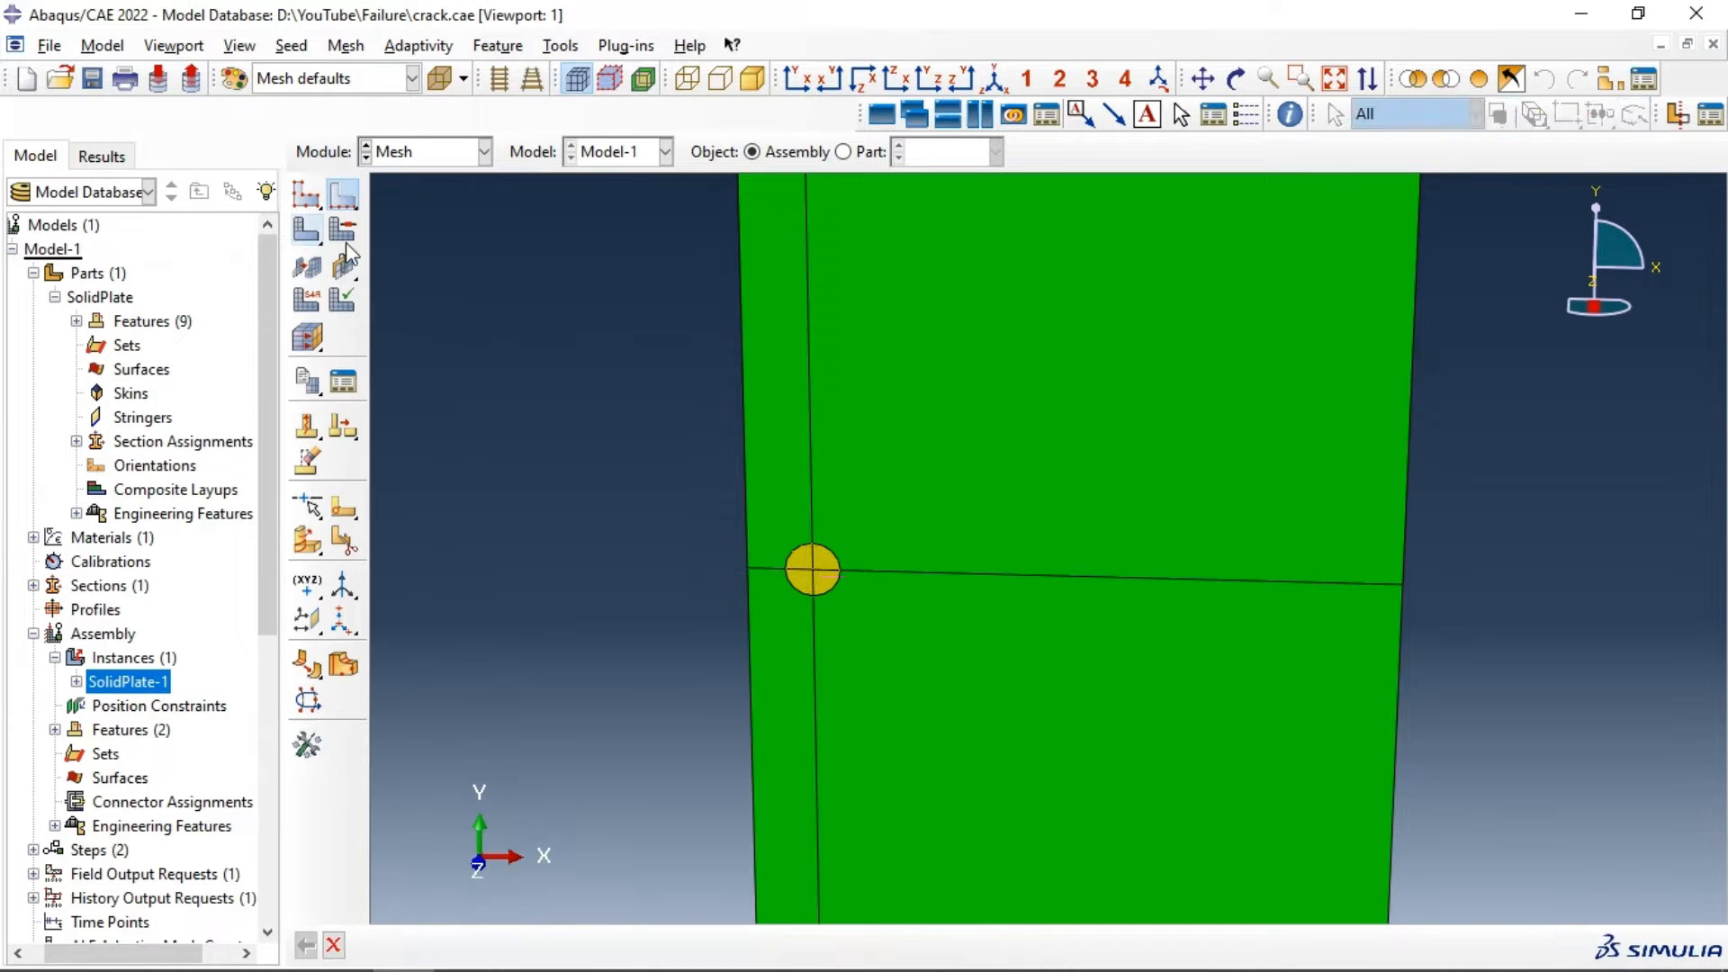
left_click(823, 576)
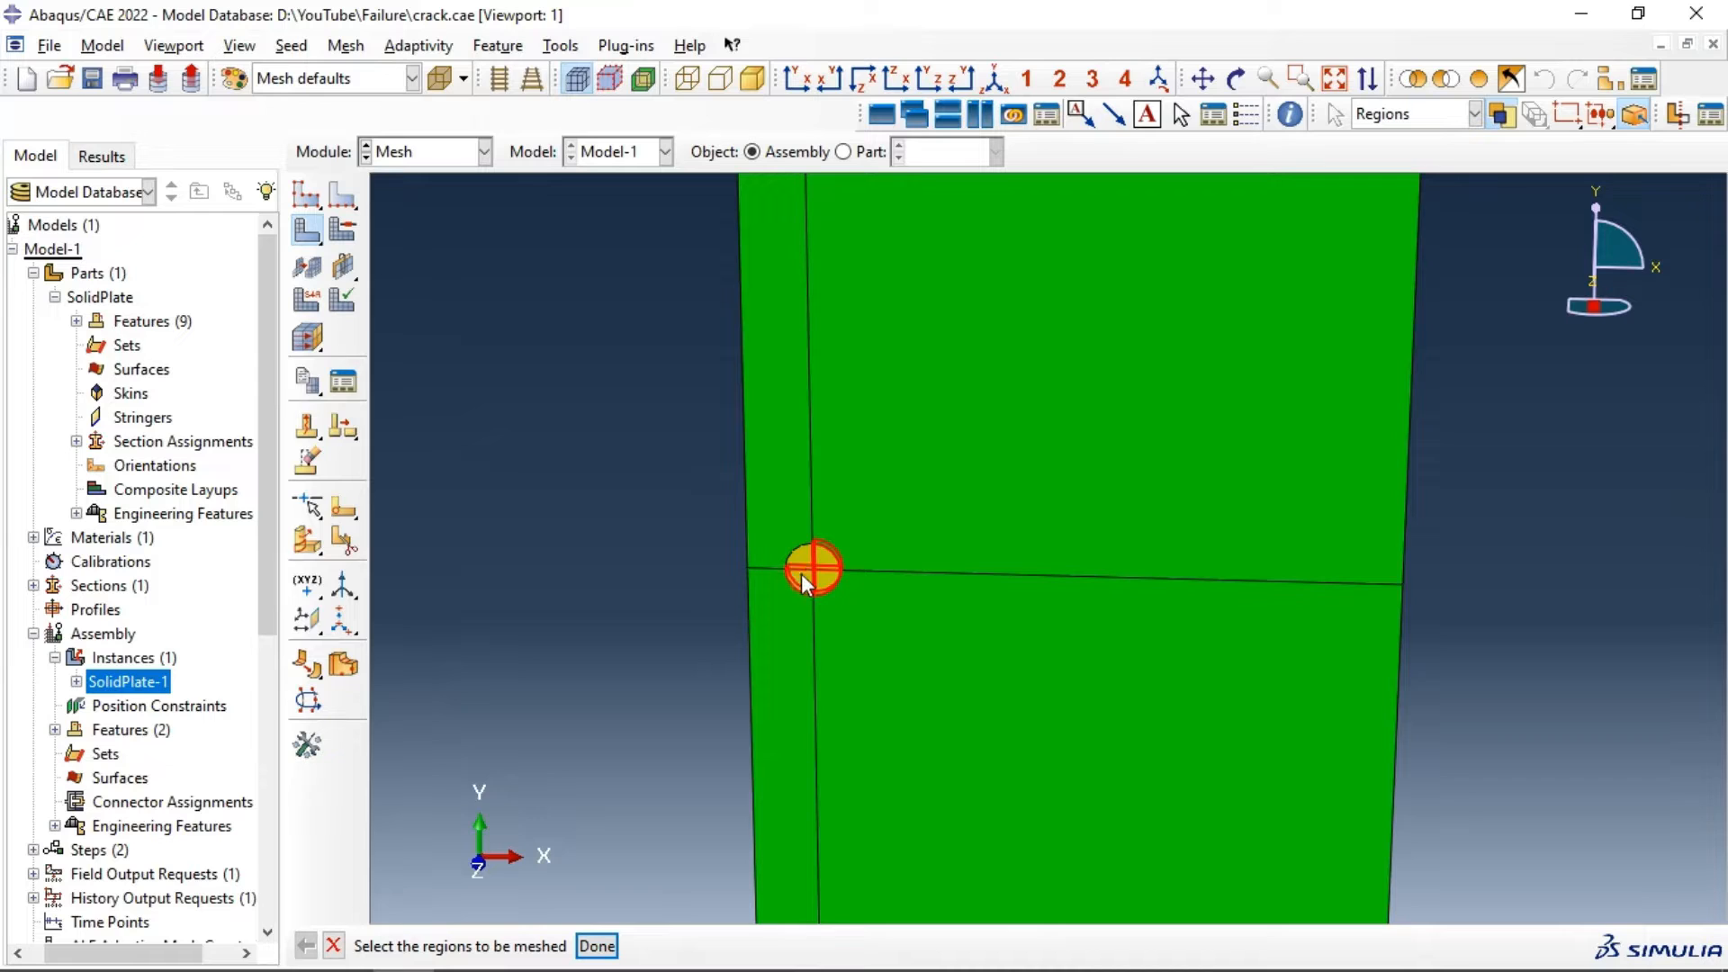
left_click(598, 945)
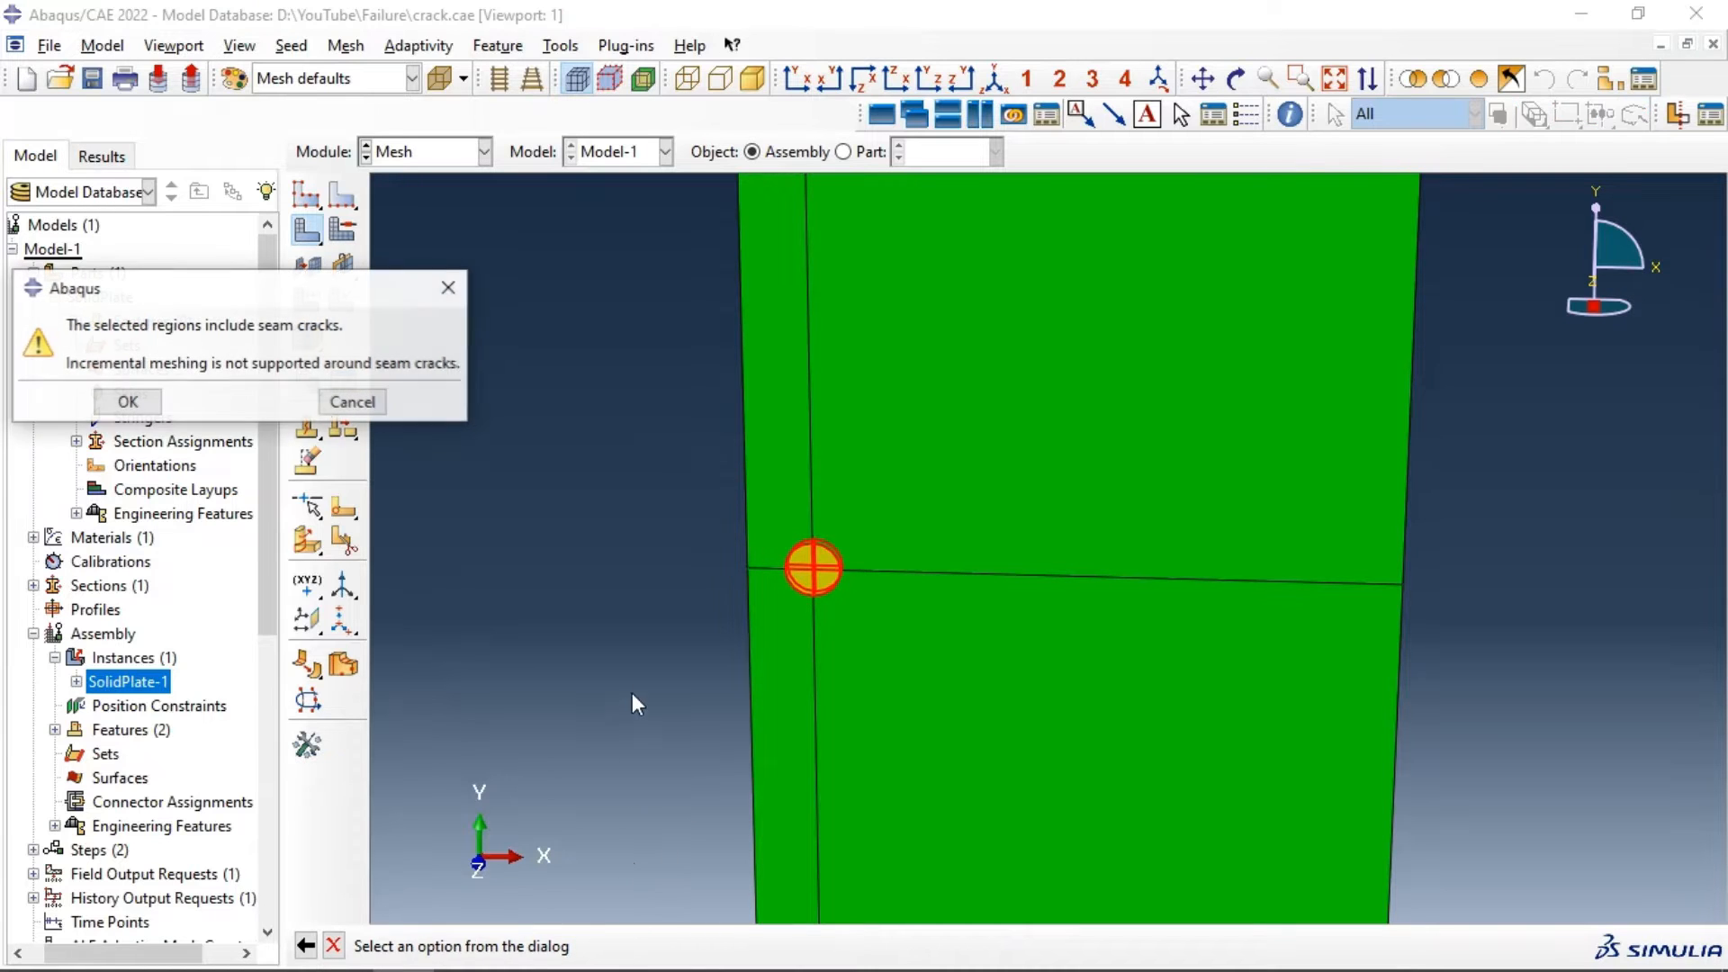
left_click(127, 402)
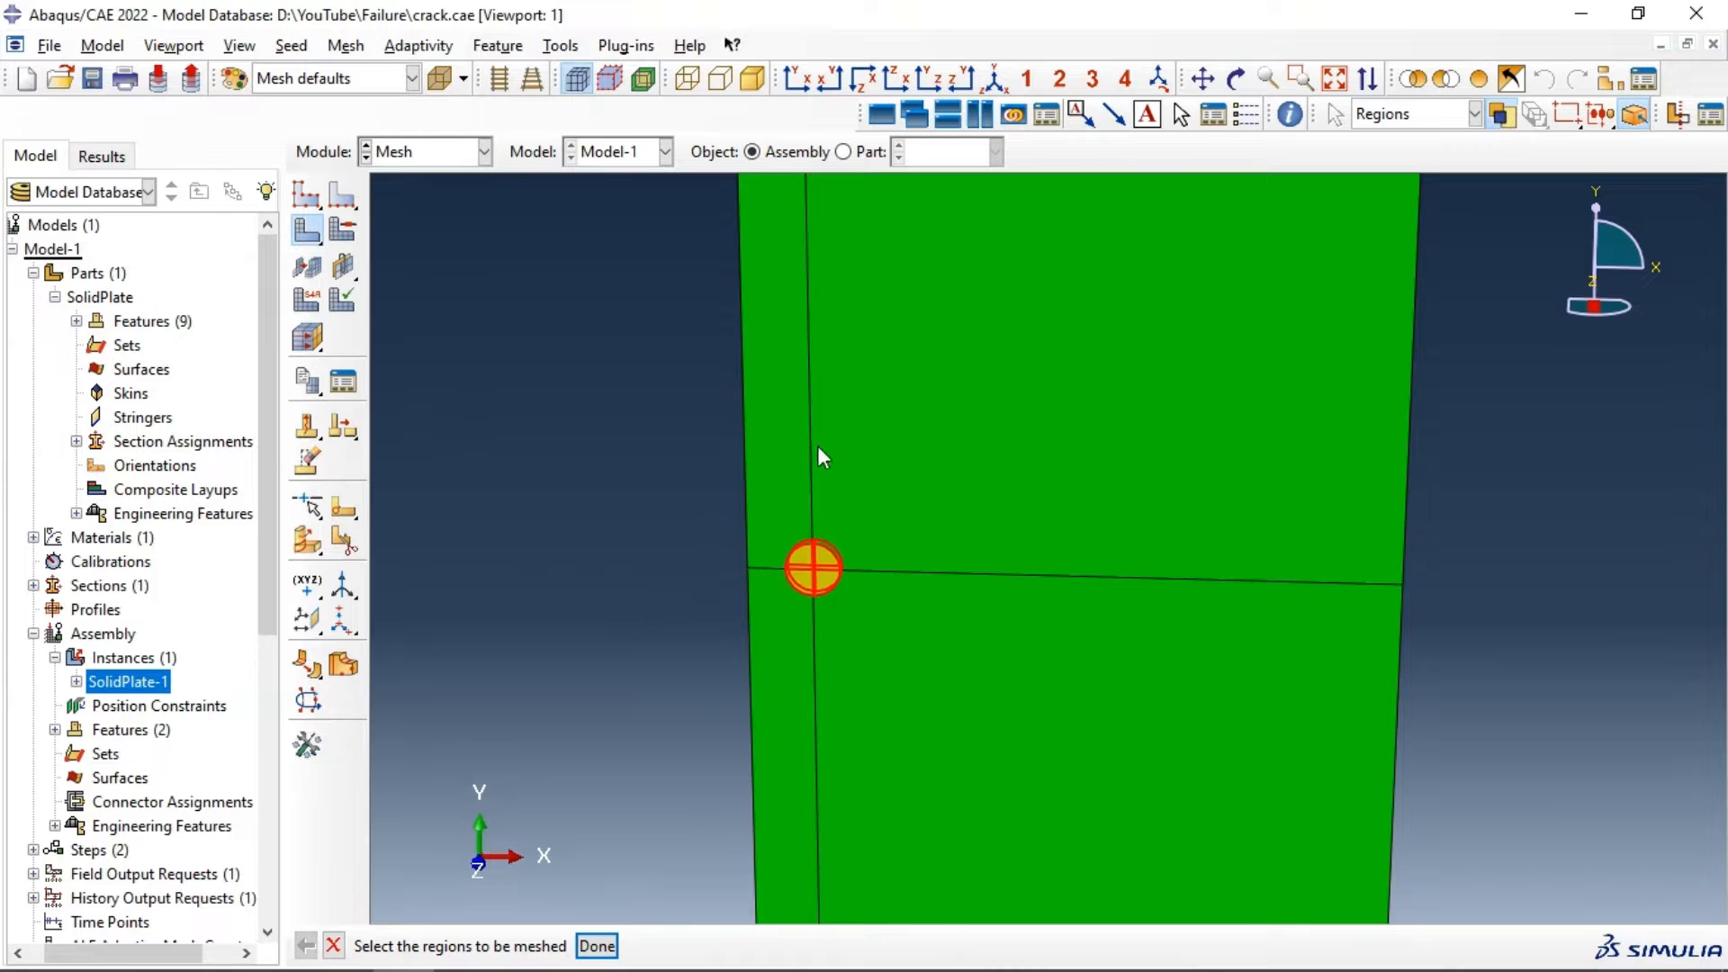
left_click(605, 946)
Step: Check the local seeds on the crack-tip circle's radial edges and mesh the whole plate part instance
left_click(349, 205)
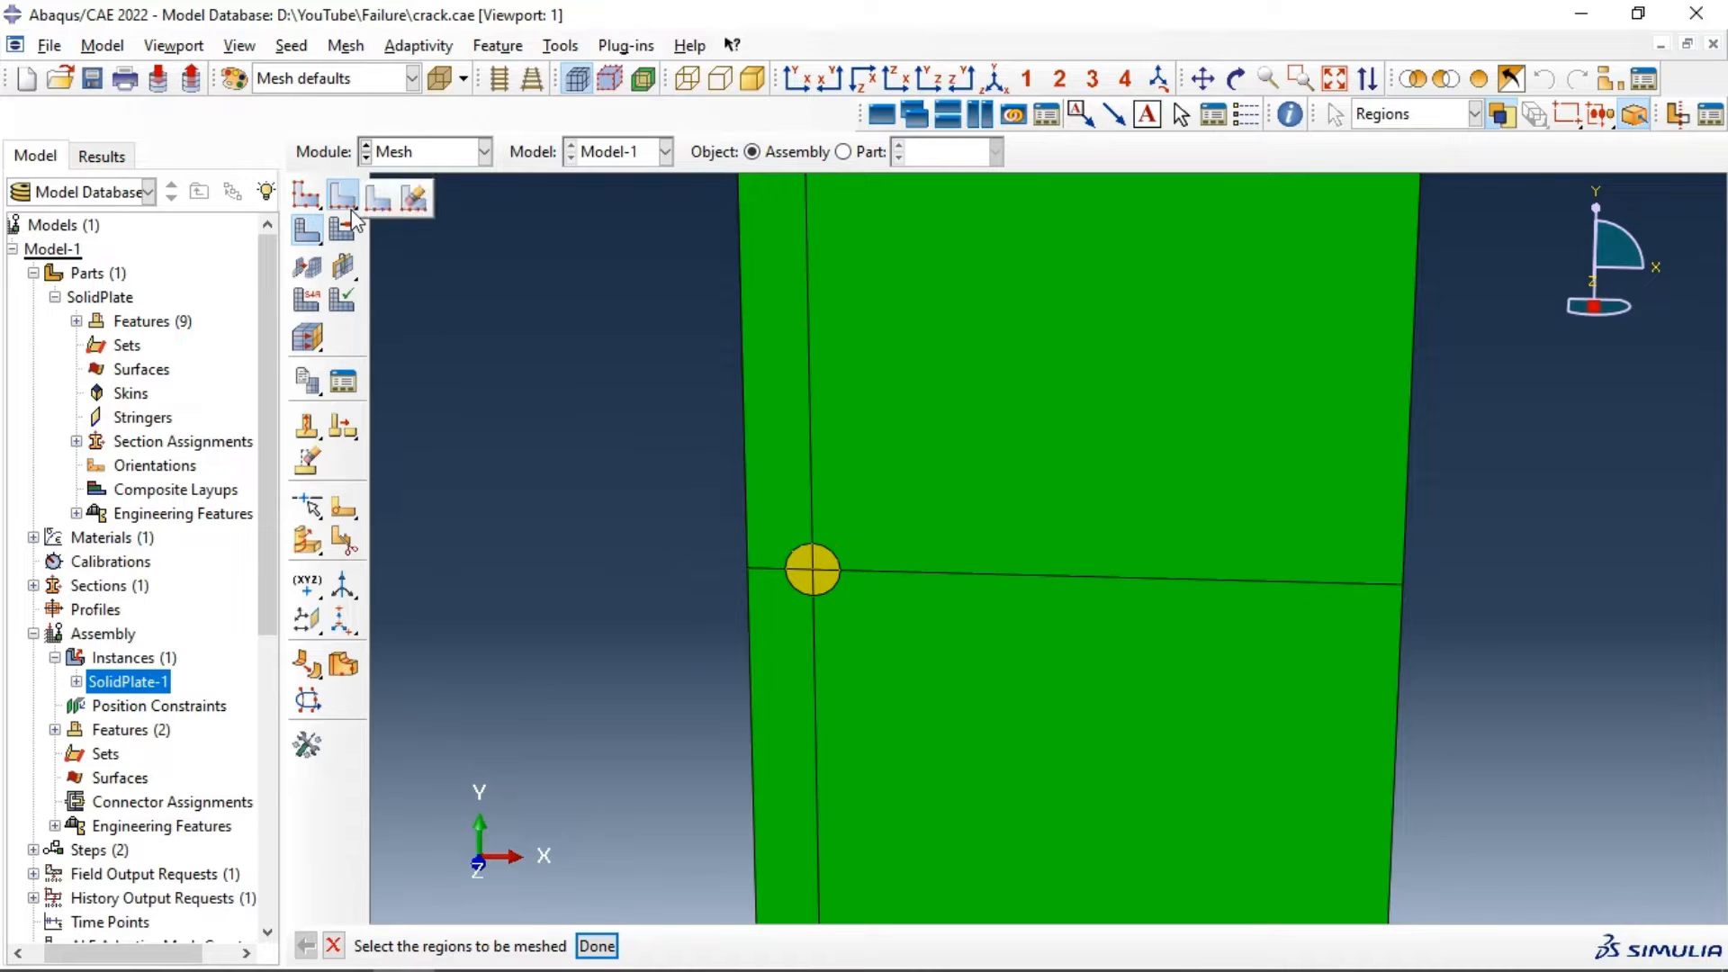
left_click(372, 204)
scroll(824, 573, "down", 10)
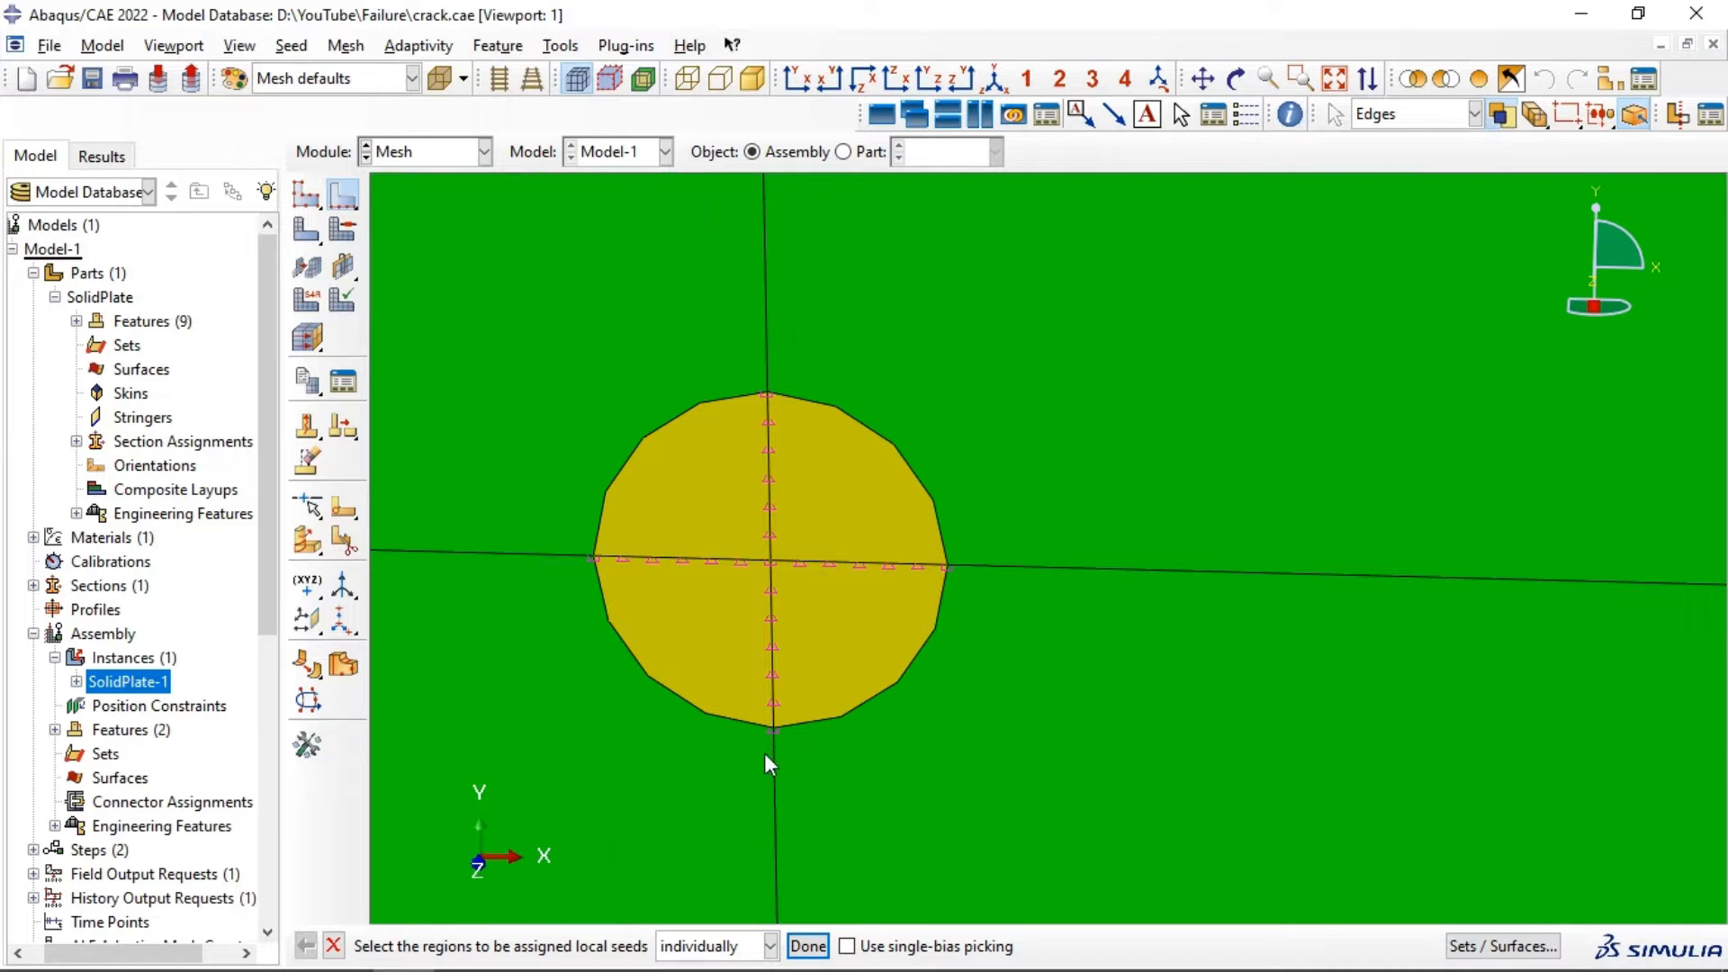
left_click(807, 945)
left_click_drag(315, 230, 361, 237)
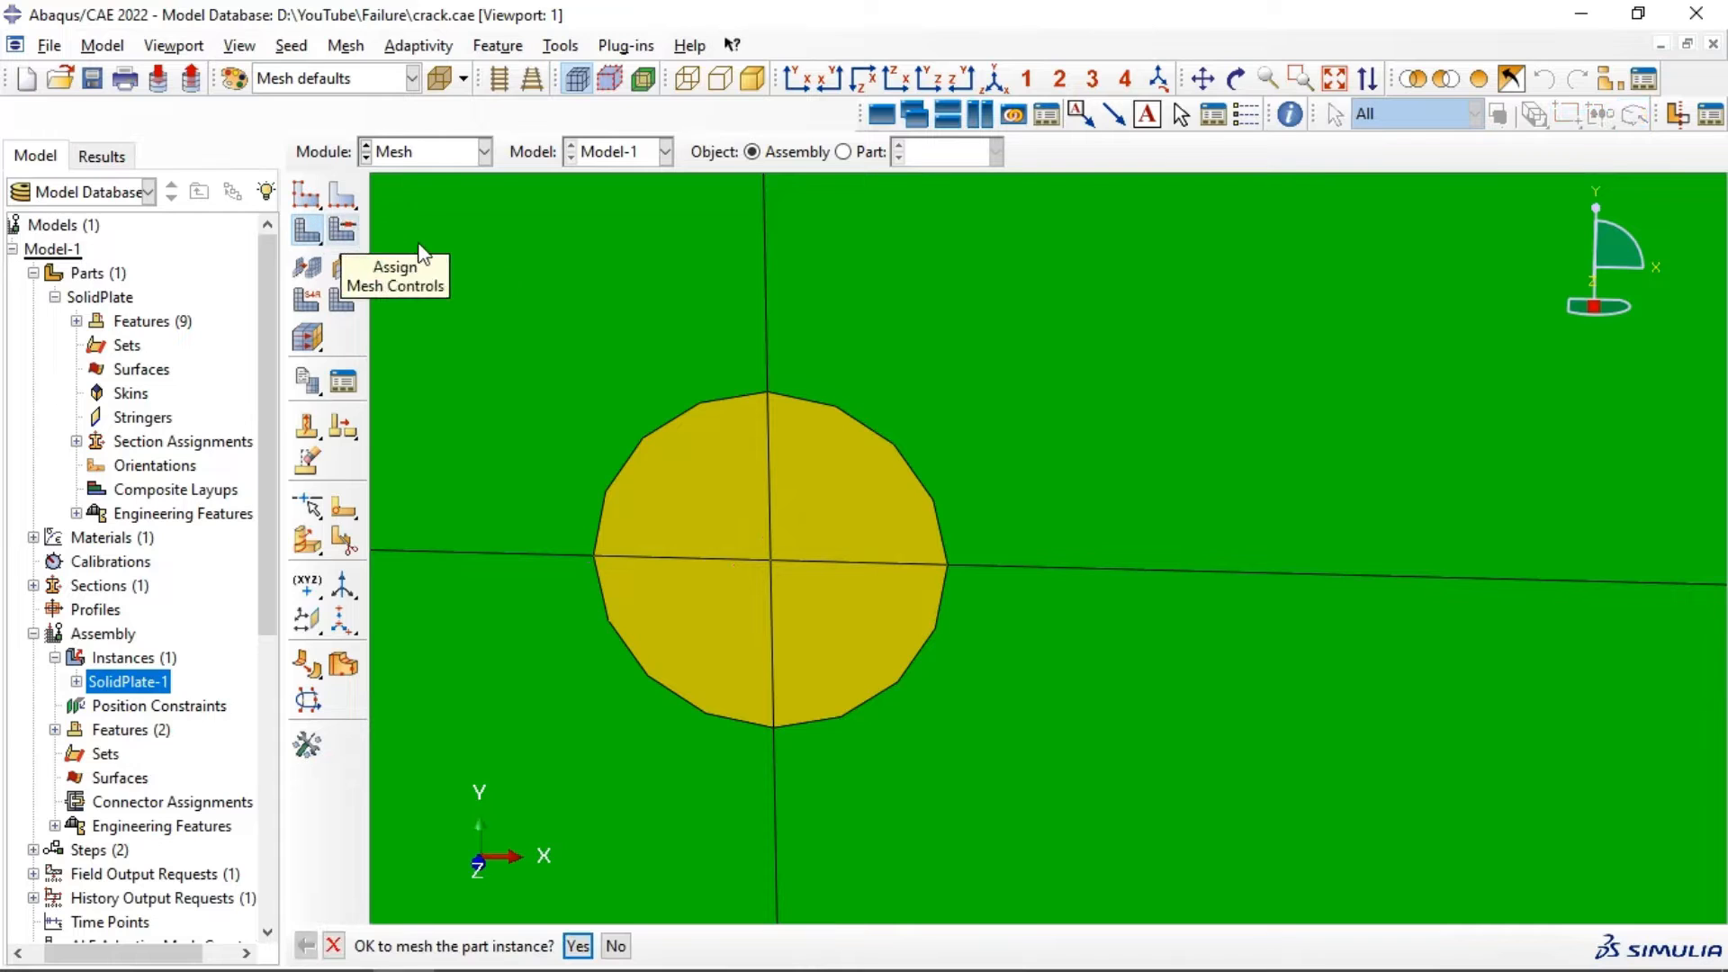
scroll(844, 373, "up", 8)
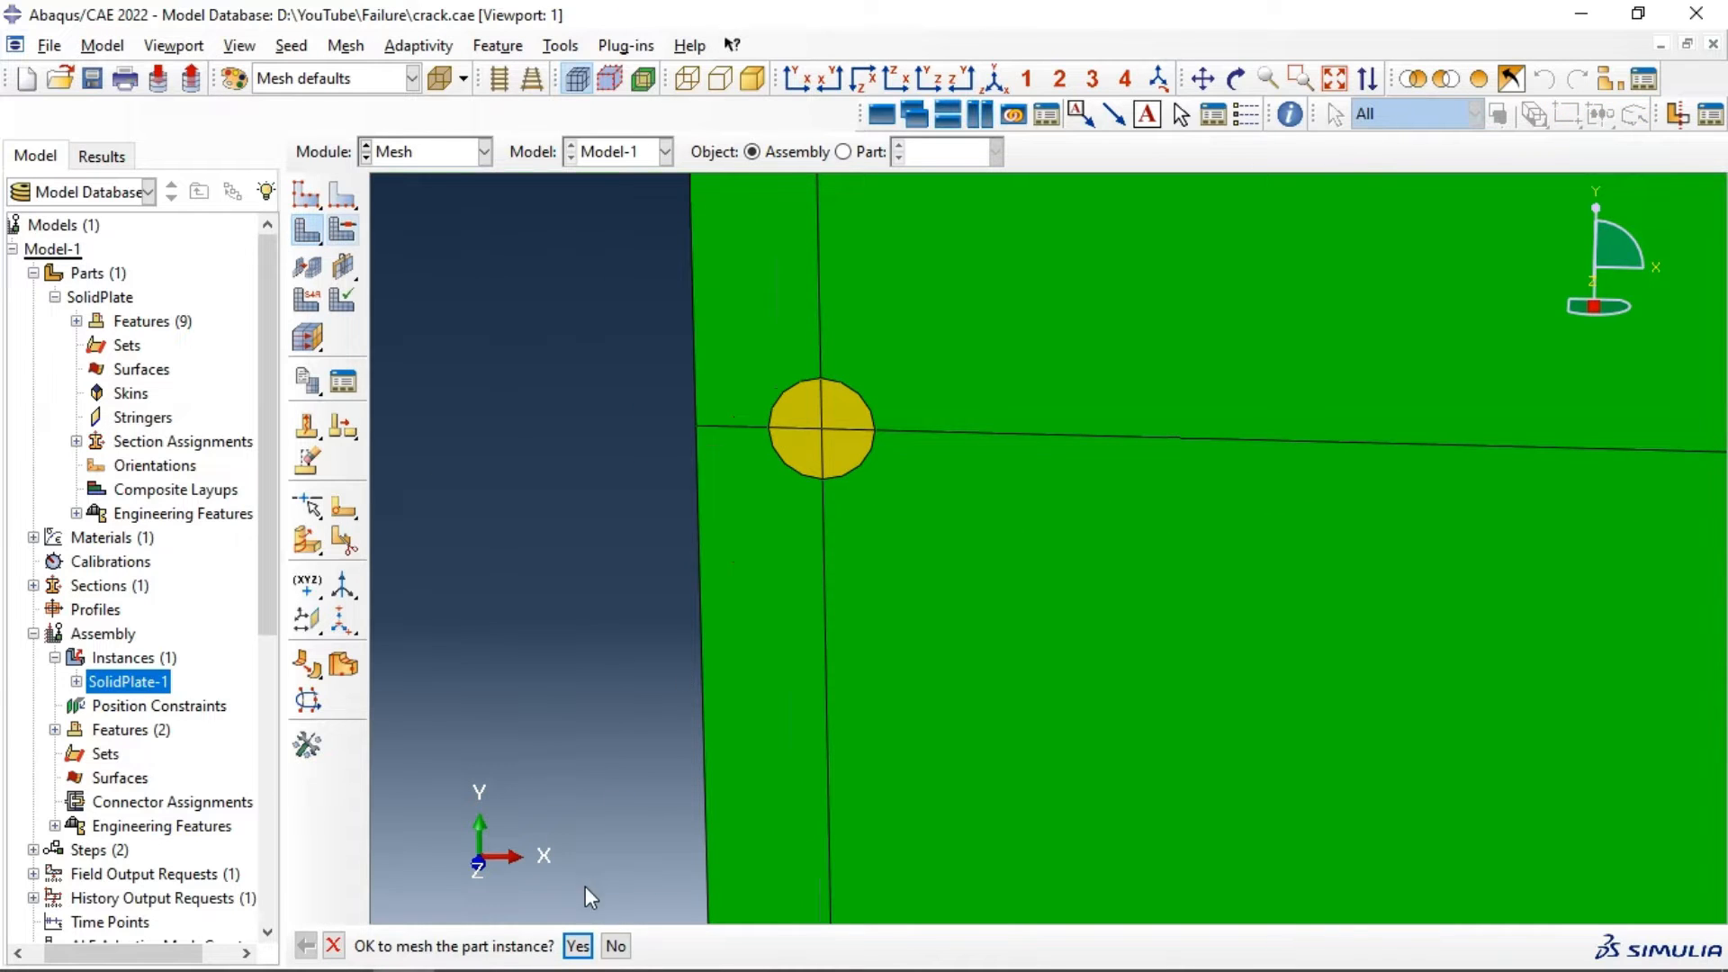
left_click(577, 945)
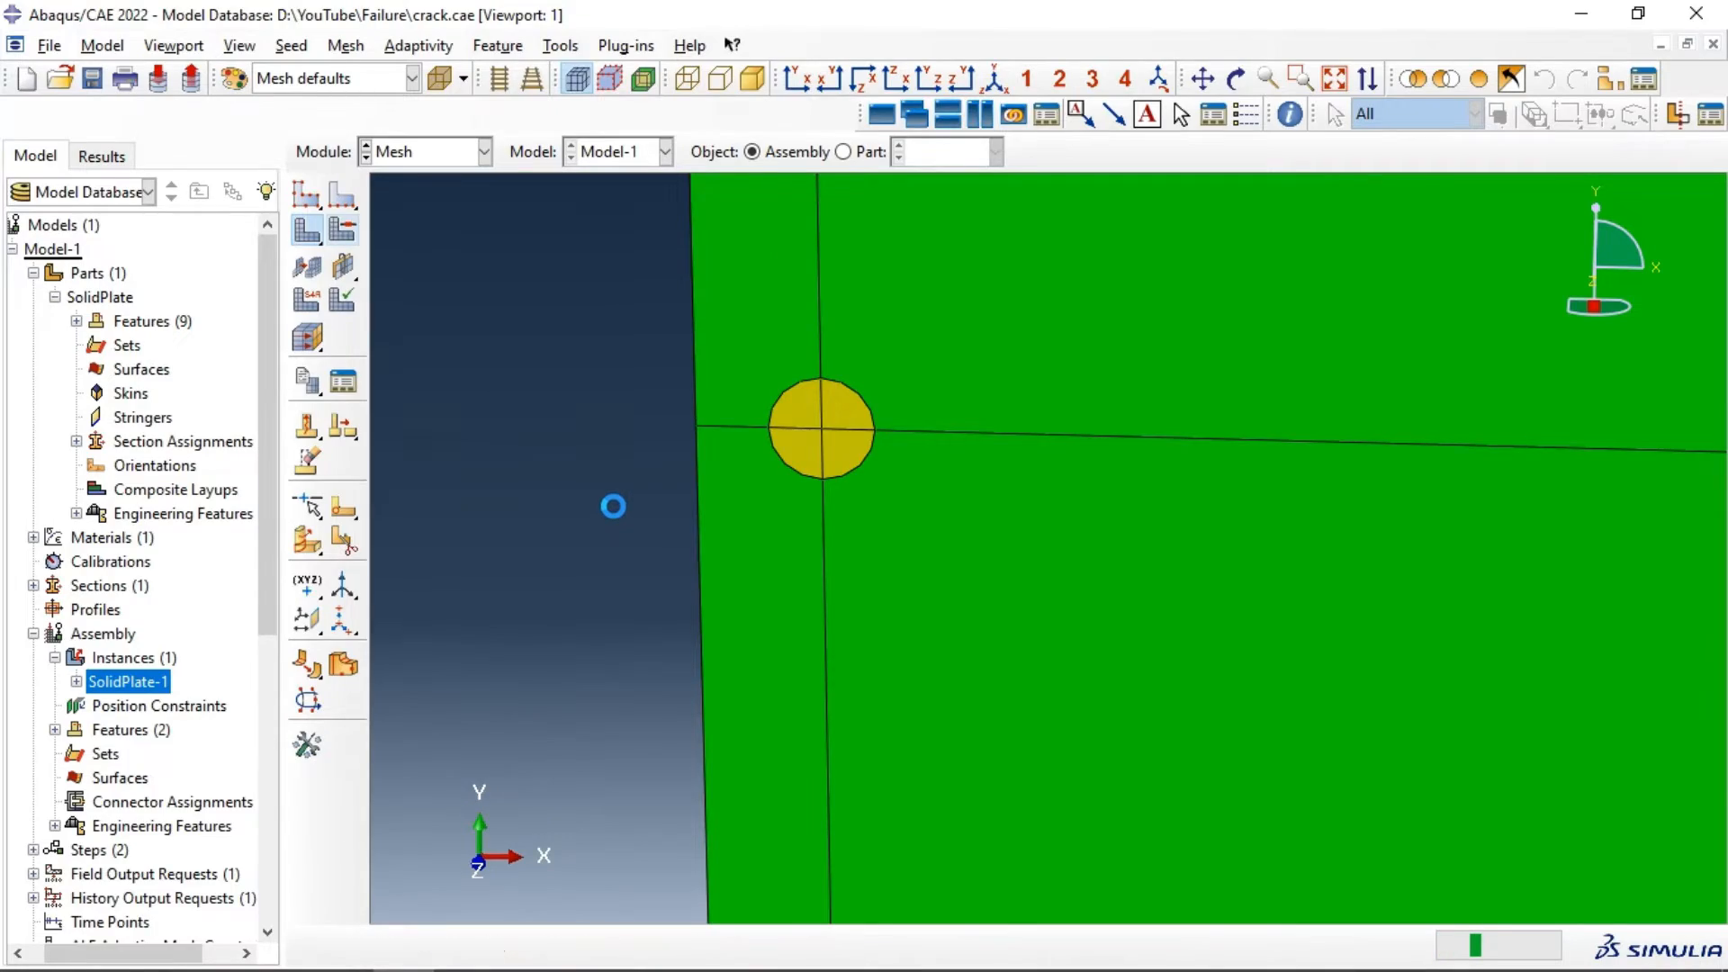
Step: Examine the generated mesh around the crack tip and across the rest of the plate
scroll(830, 413, "up", 6)
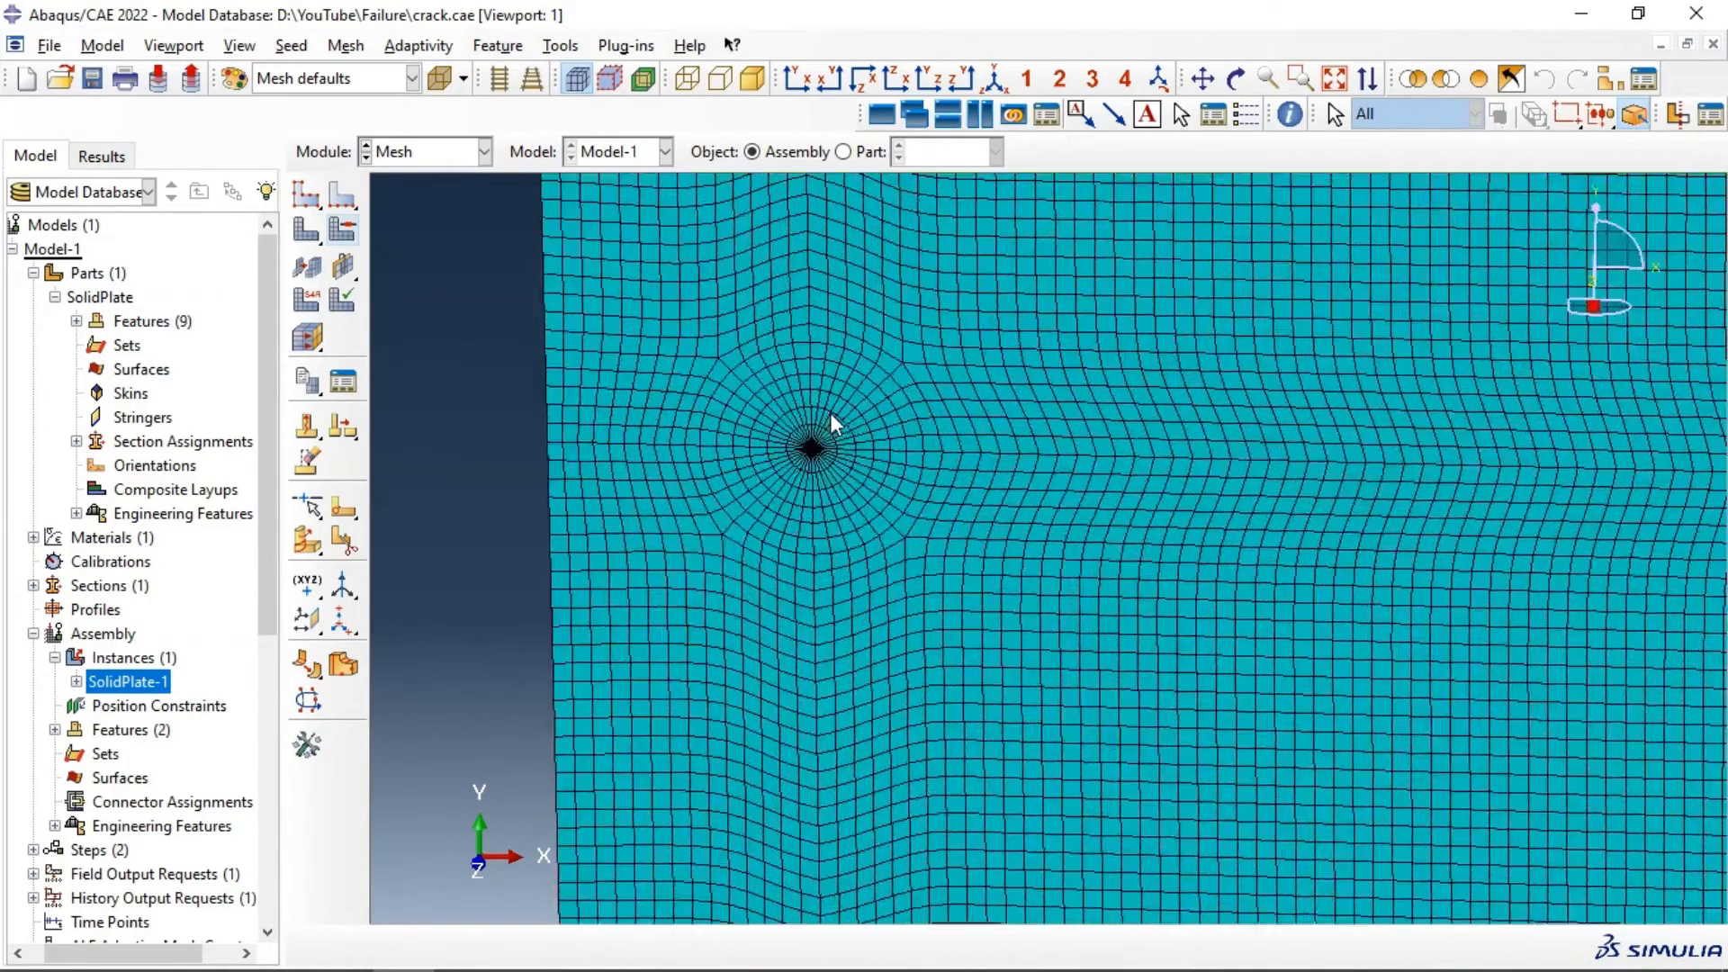
scroll(909, 450, "down", 4)
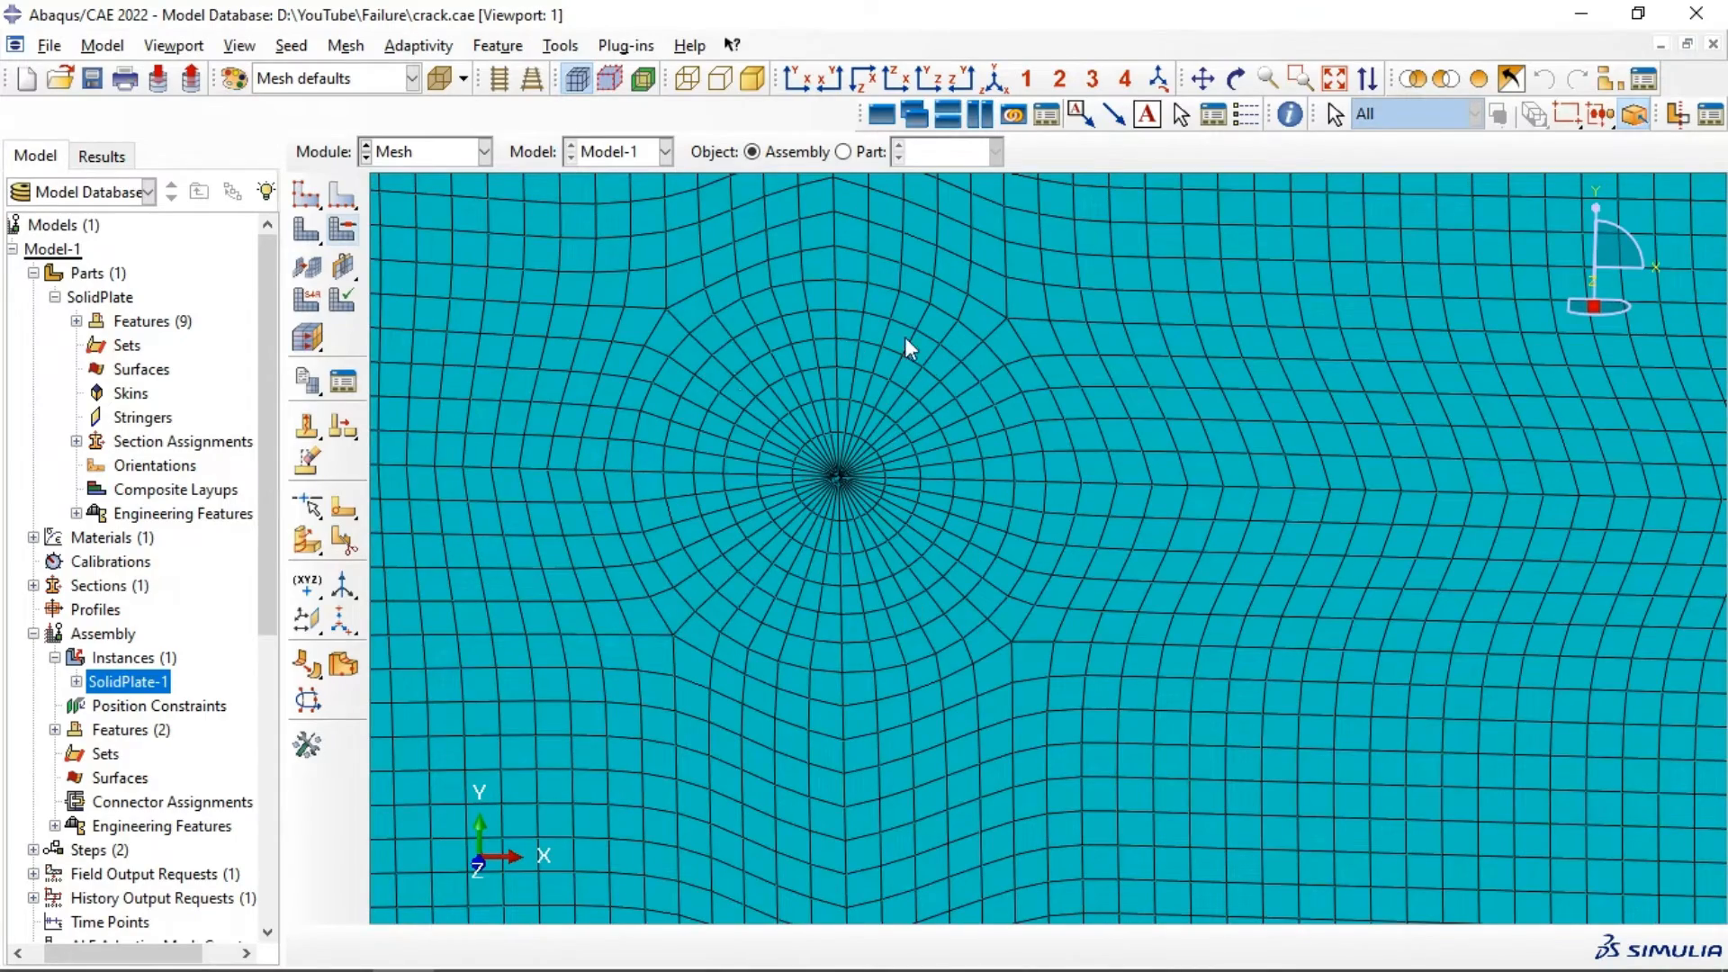
scroll(900, 463, "down", 8)
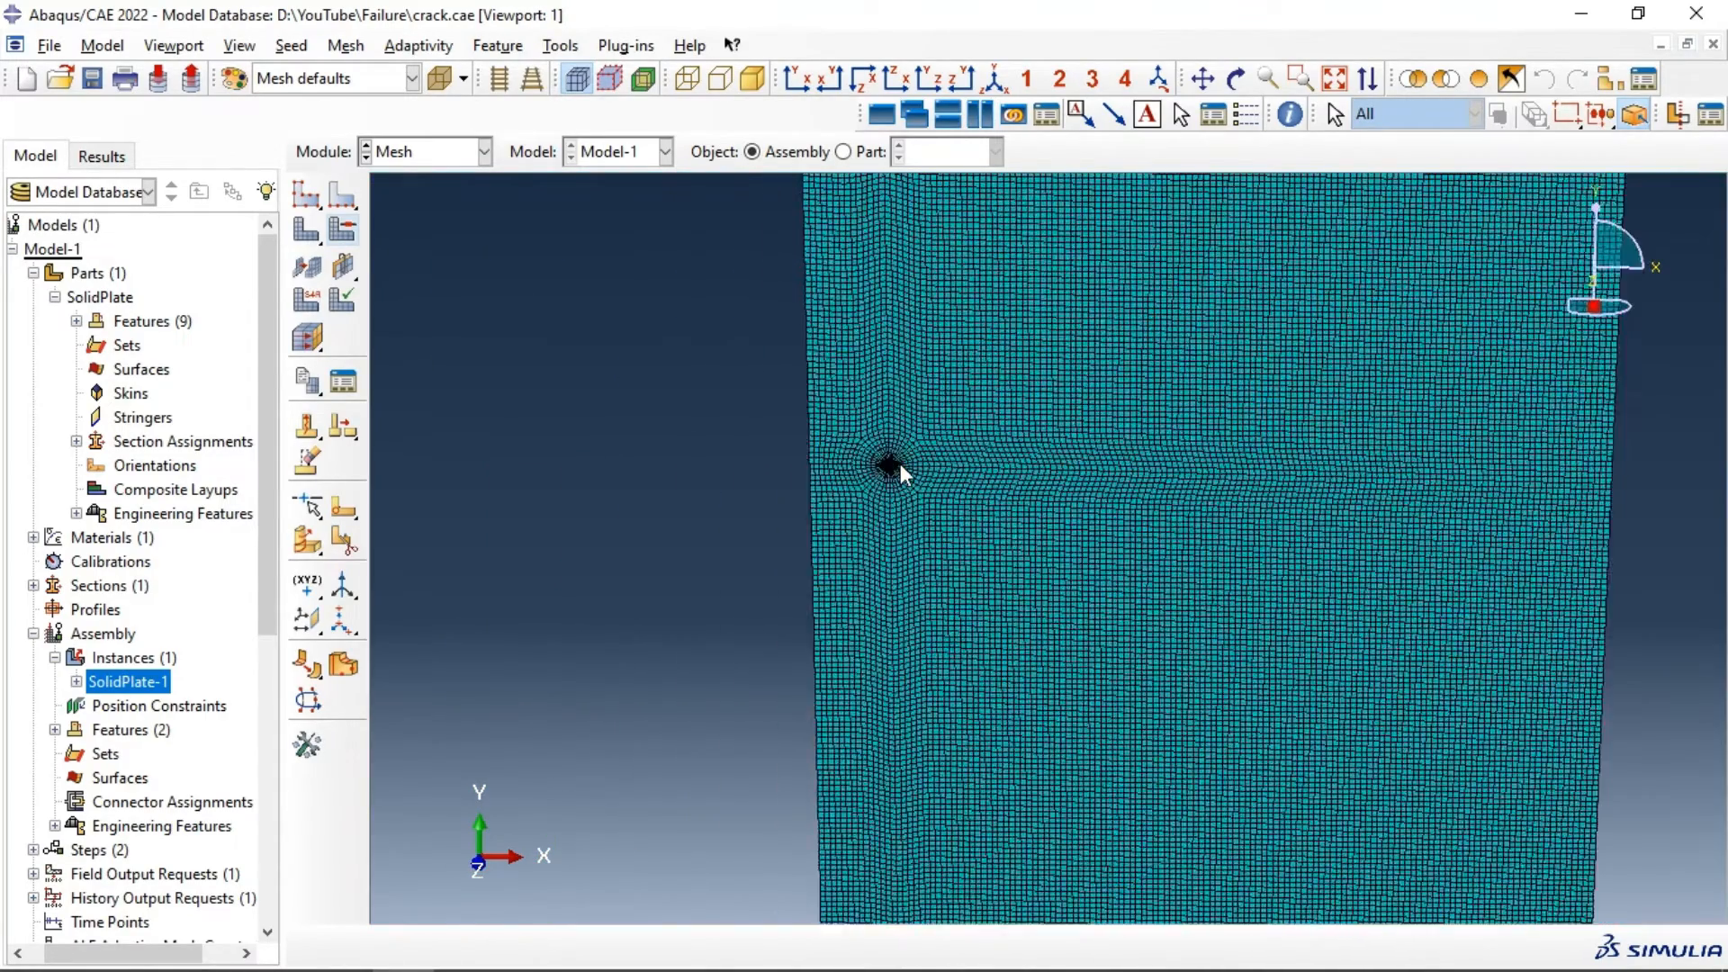
scroll(927, 482, "down", 2)
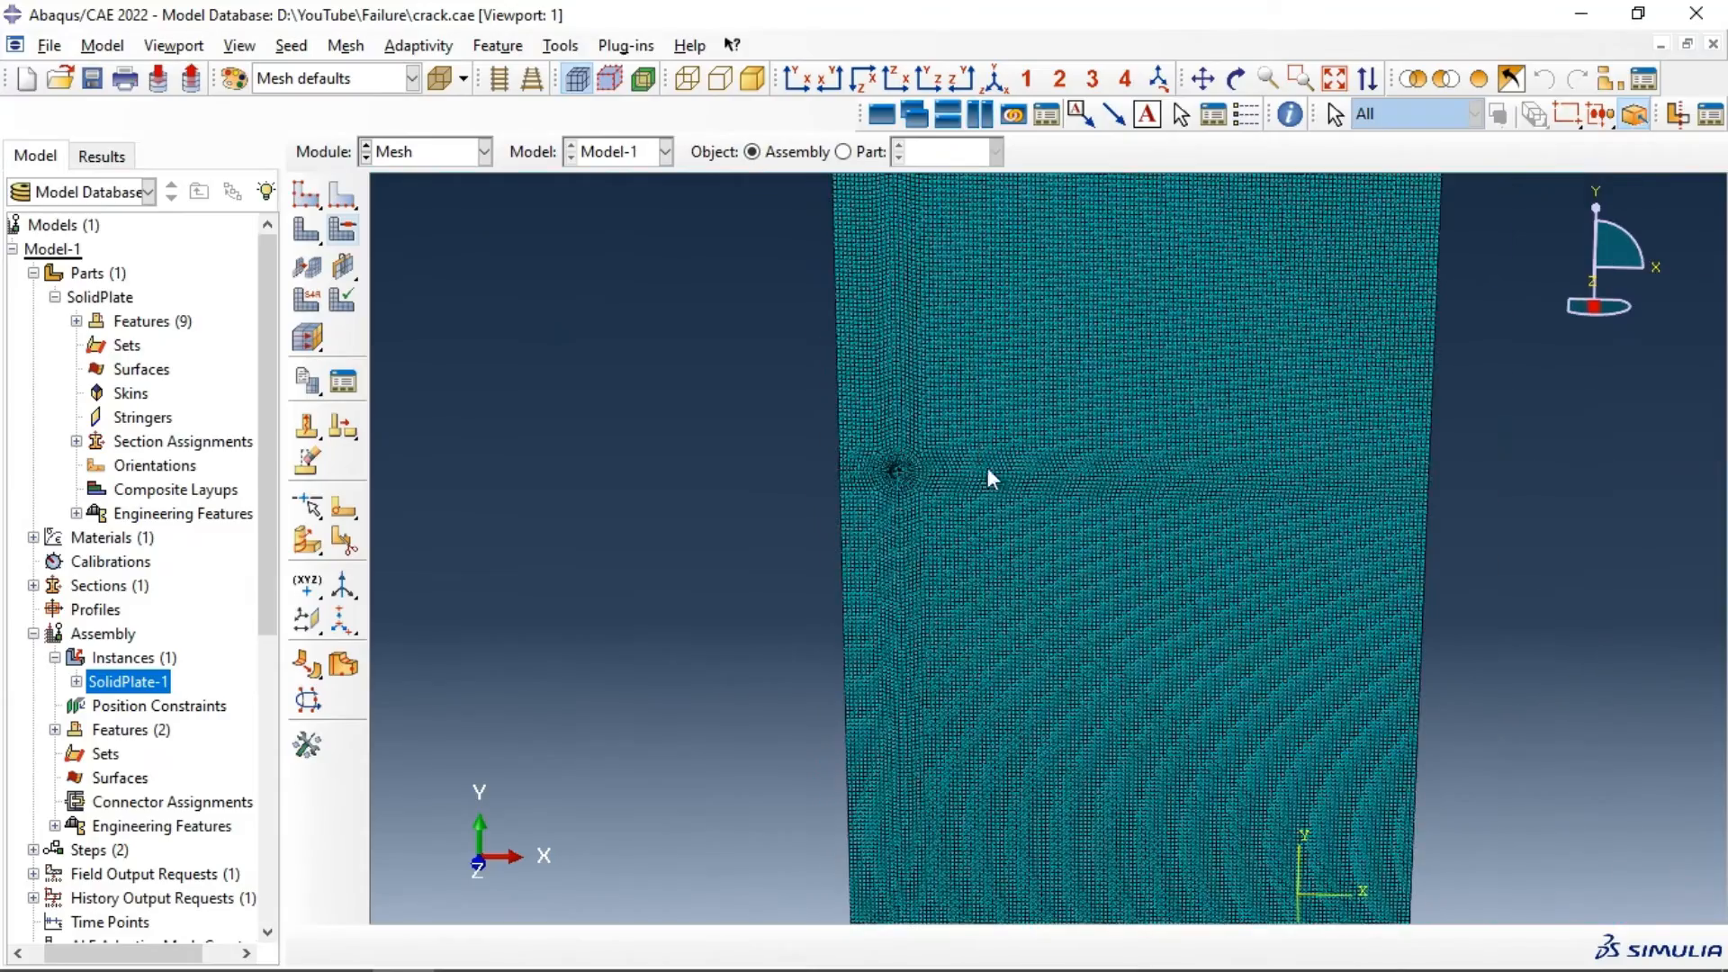
left_click_drag(1012, 521, 970, 499, "ctrl+alt")
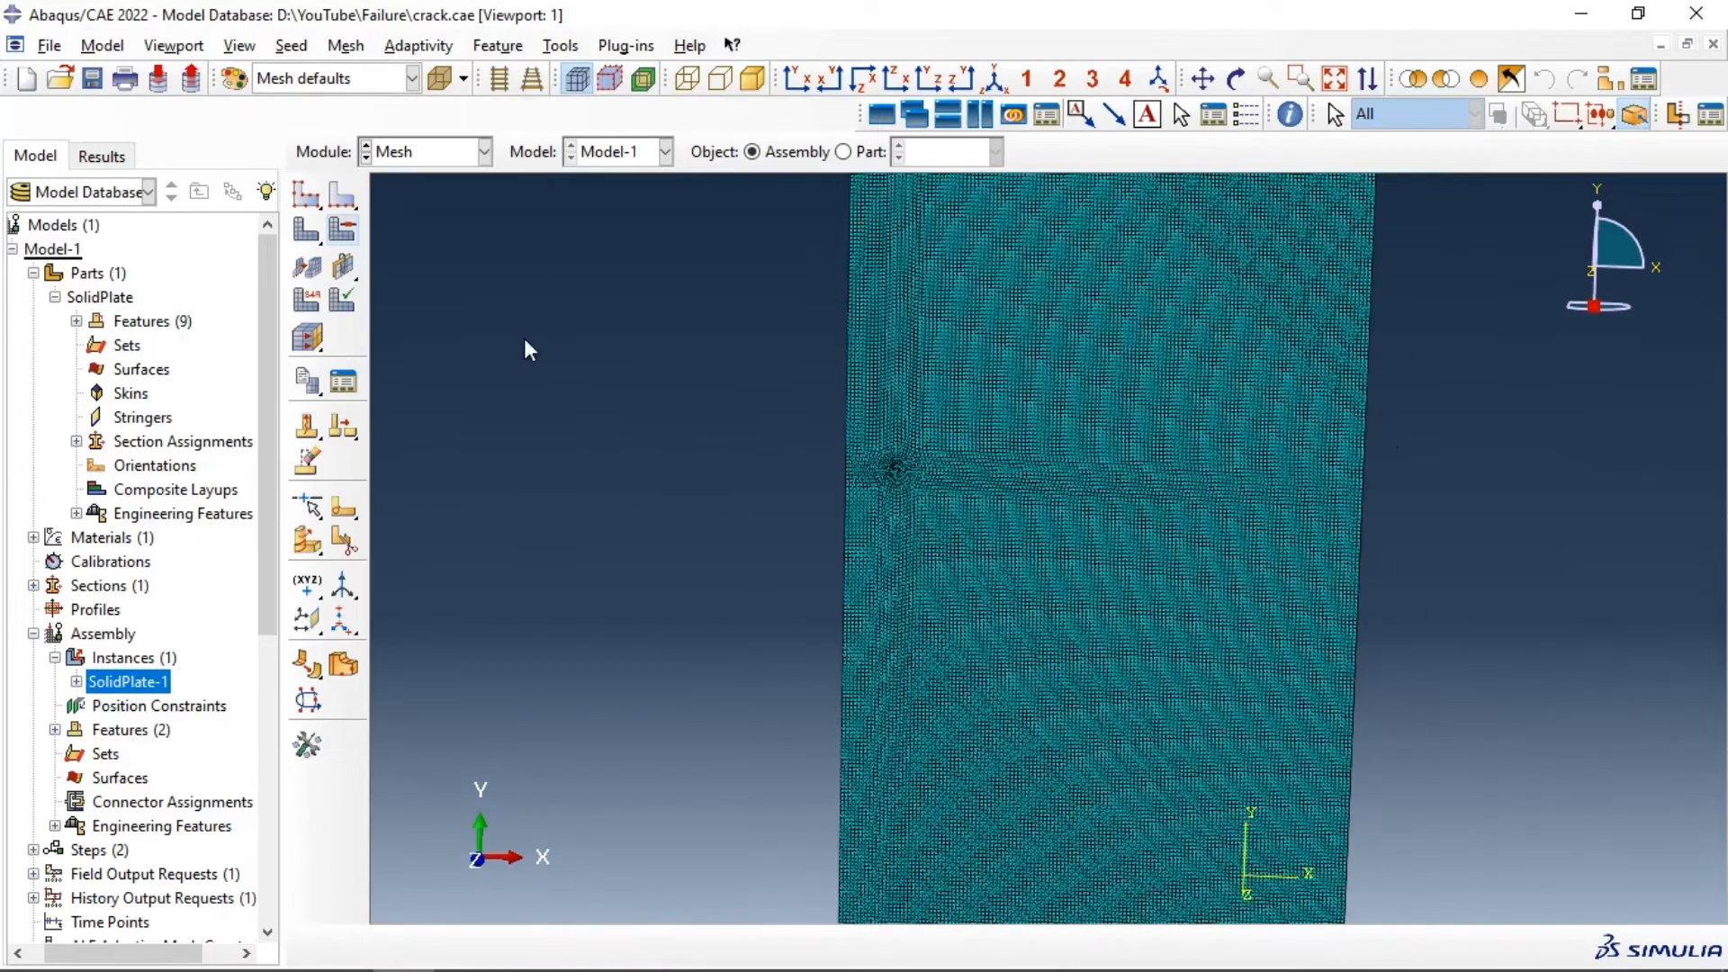
Step: Assign the Standard linear 3D Stress element type C3D8R with reduced integration to all cells of the plate
left_click(309, 301)
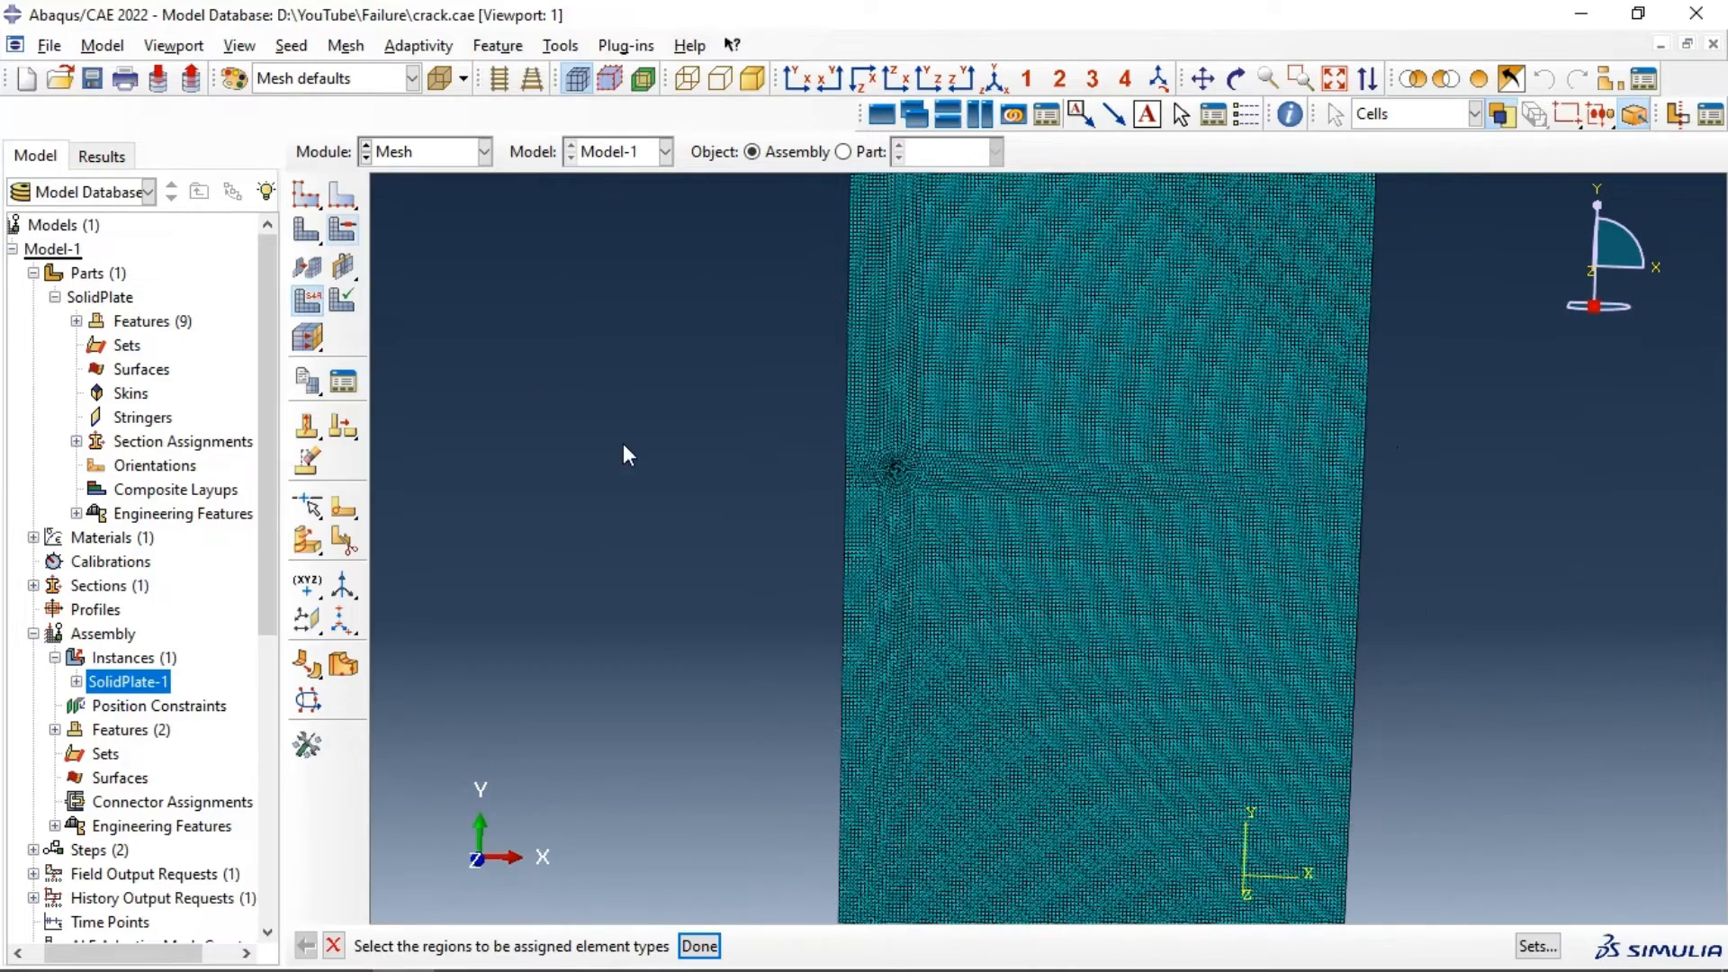
left_click_drag(623, 443, 443, 401, "ctrl+alt")
scroll(711, 416, "down", 4)
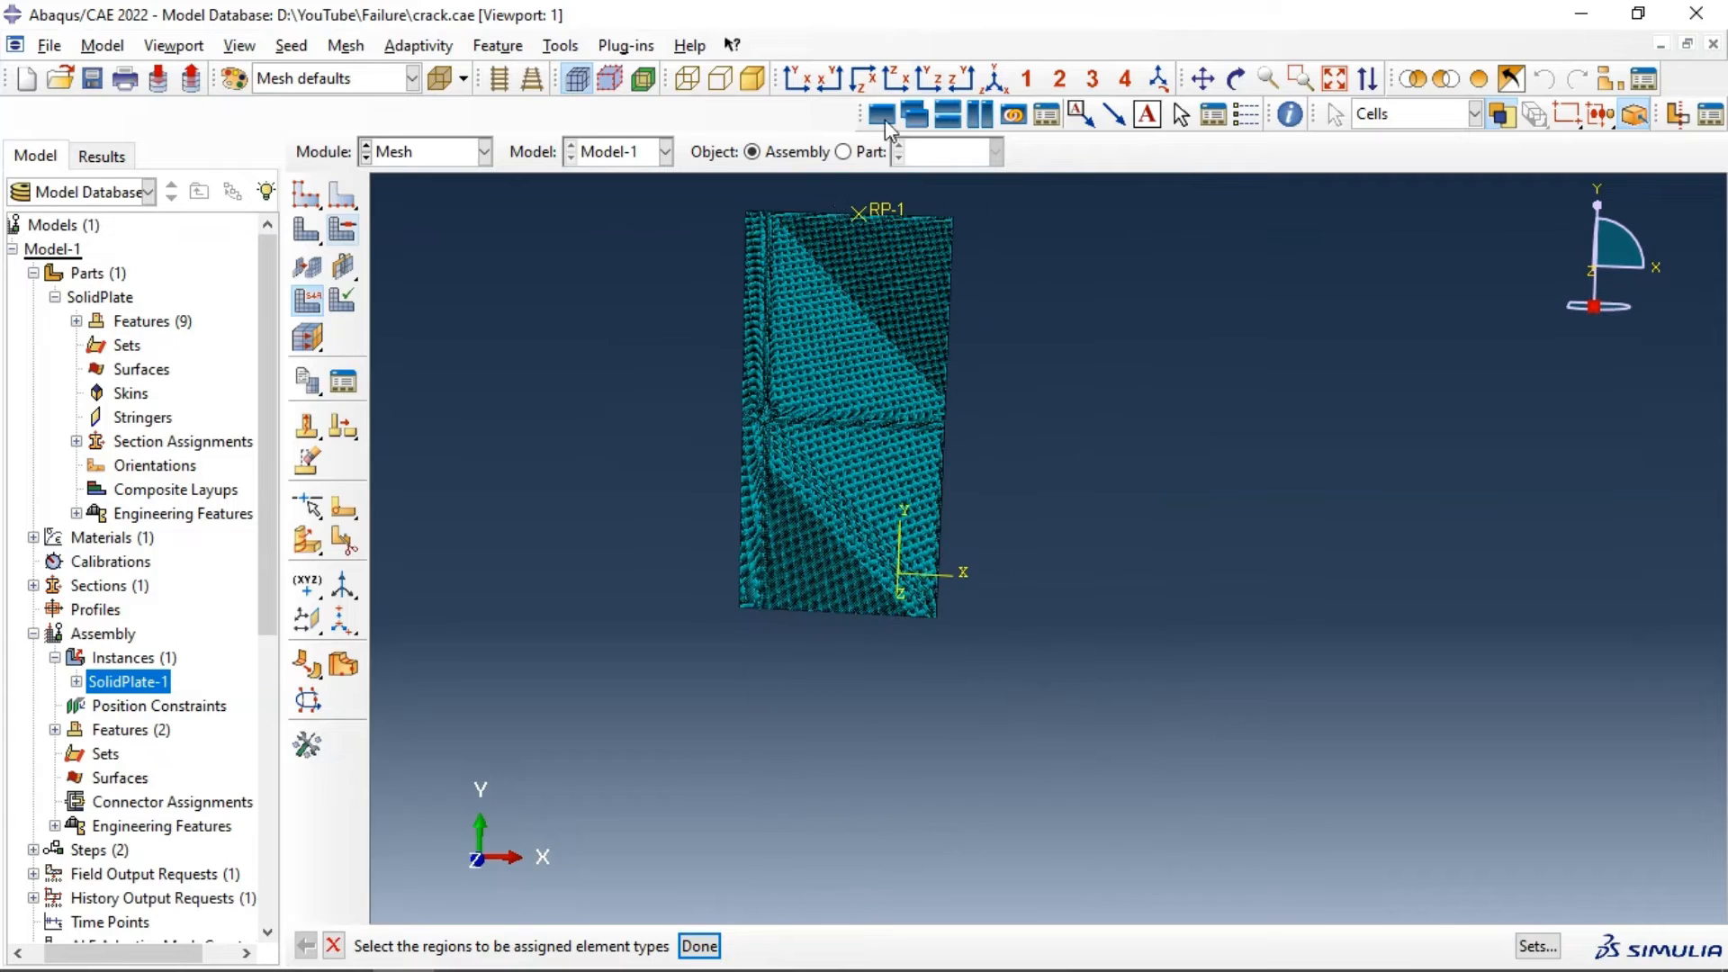
left_click(1334, 79)
left_click_drag(823, 177, 1344, 943)
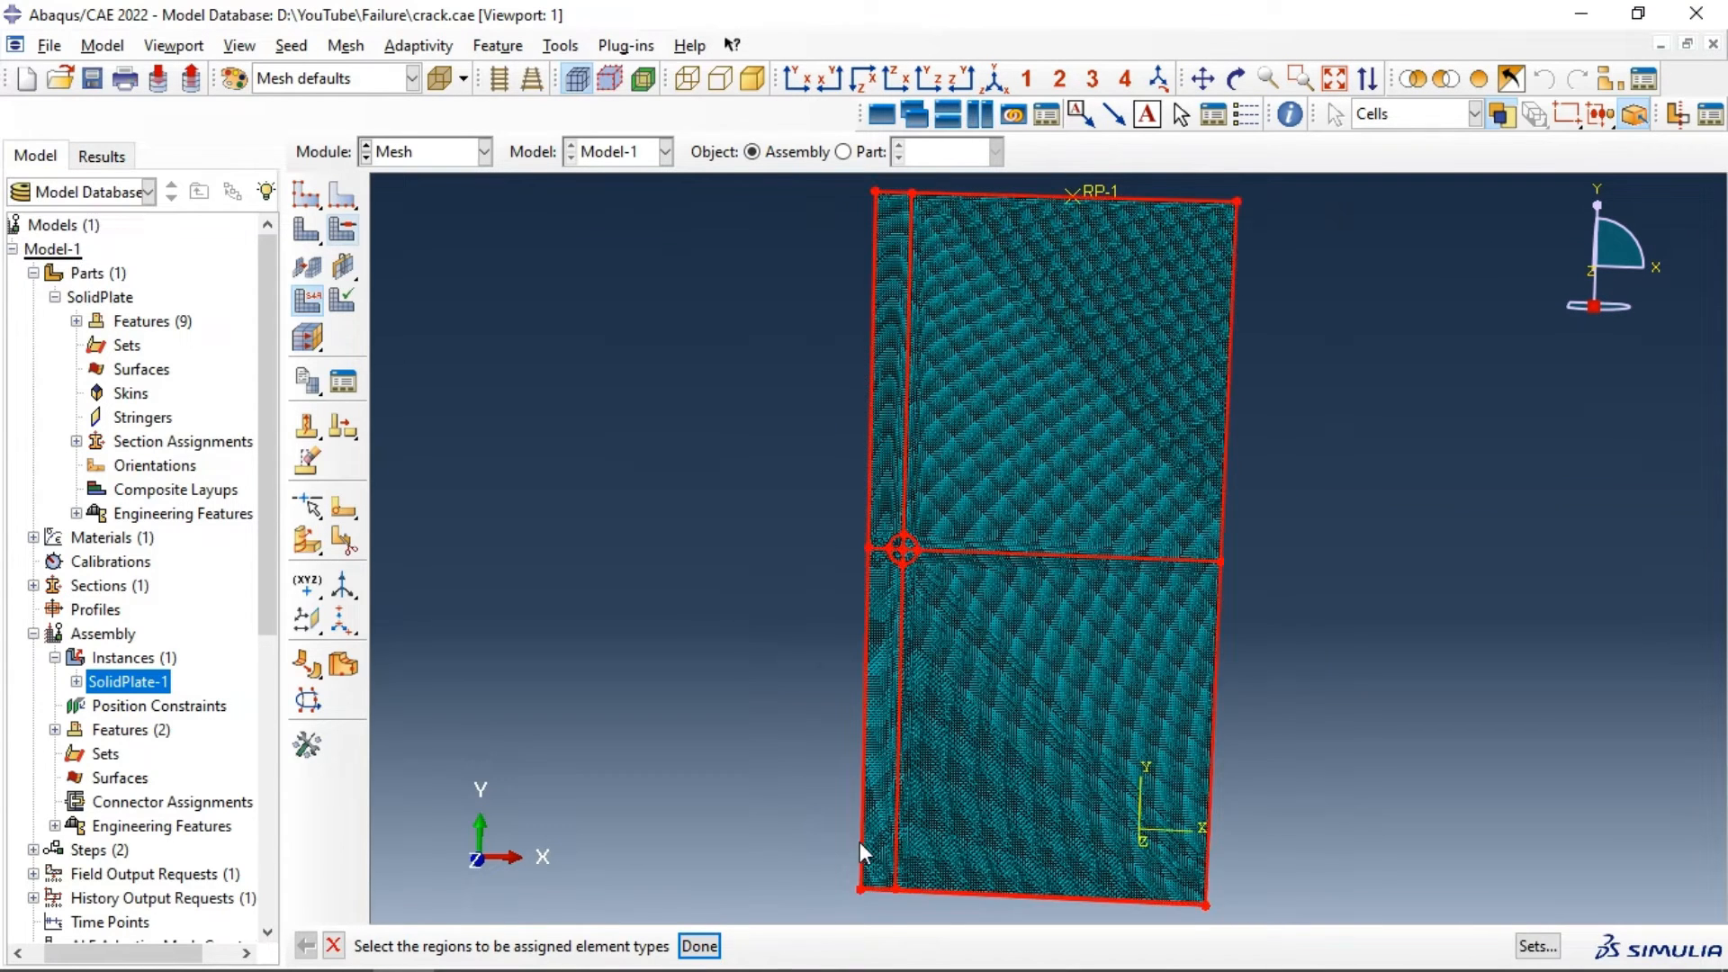
left_click(699, 945)
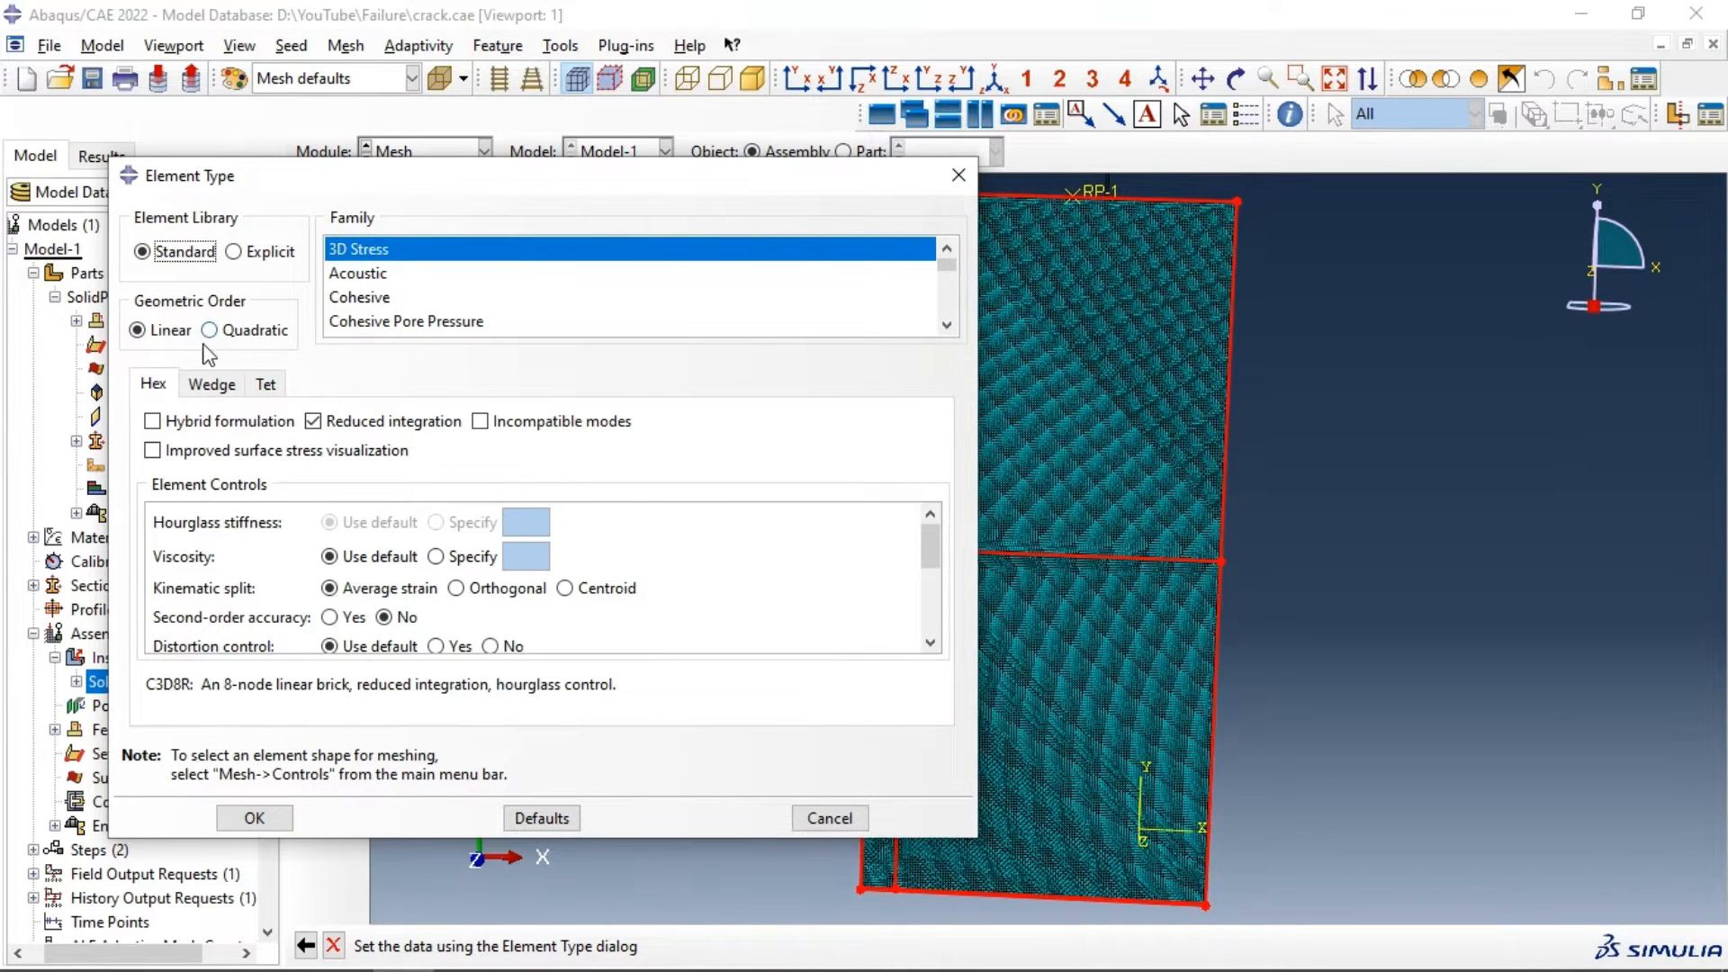
scroll(308, 619, "down", 1)
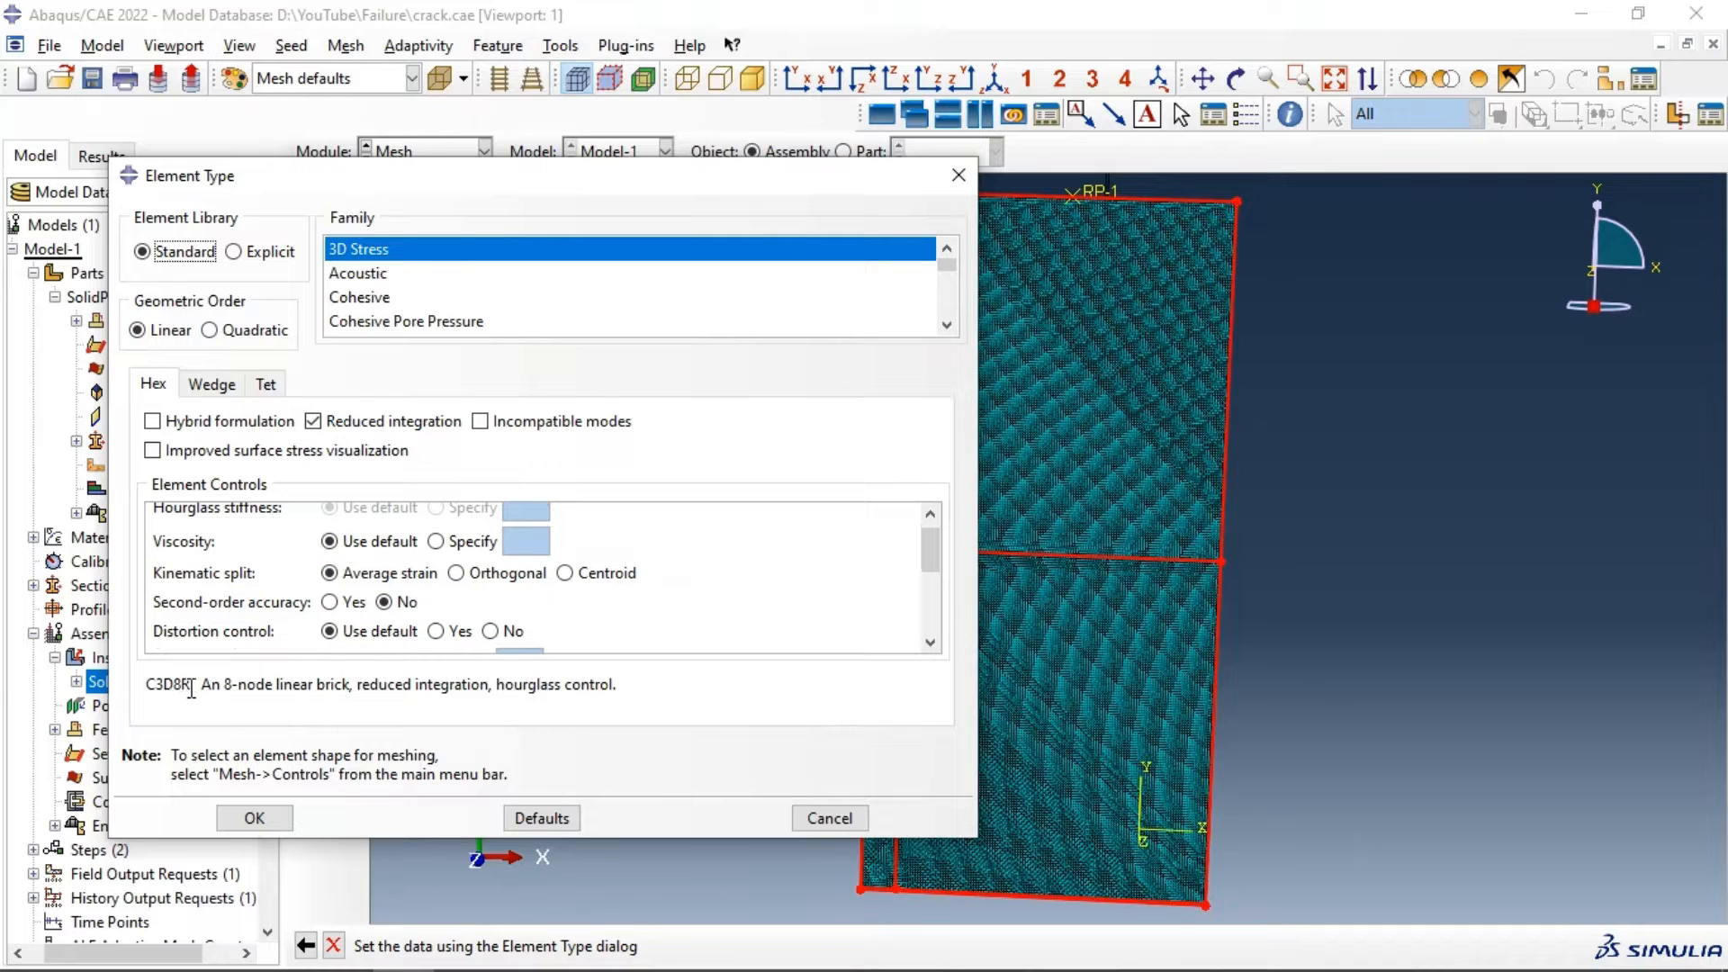
left_click_drag(192, 685, 147, 689)
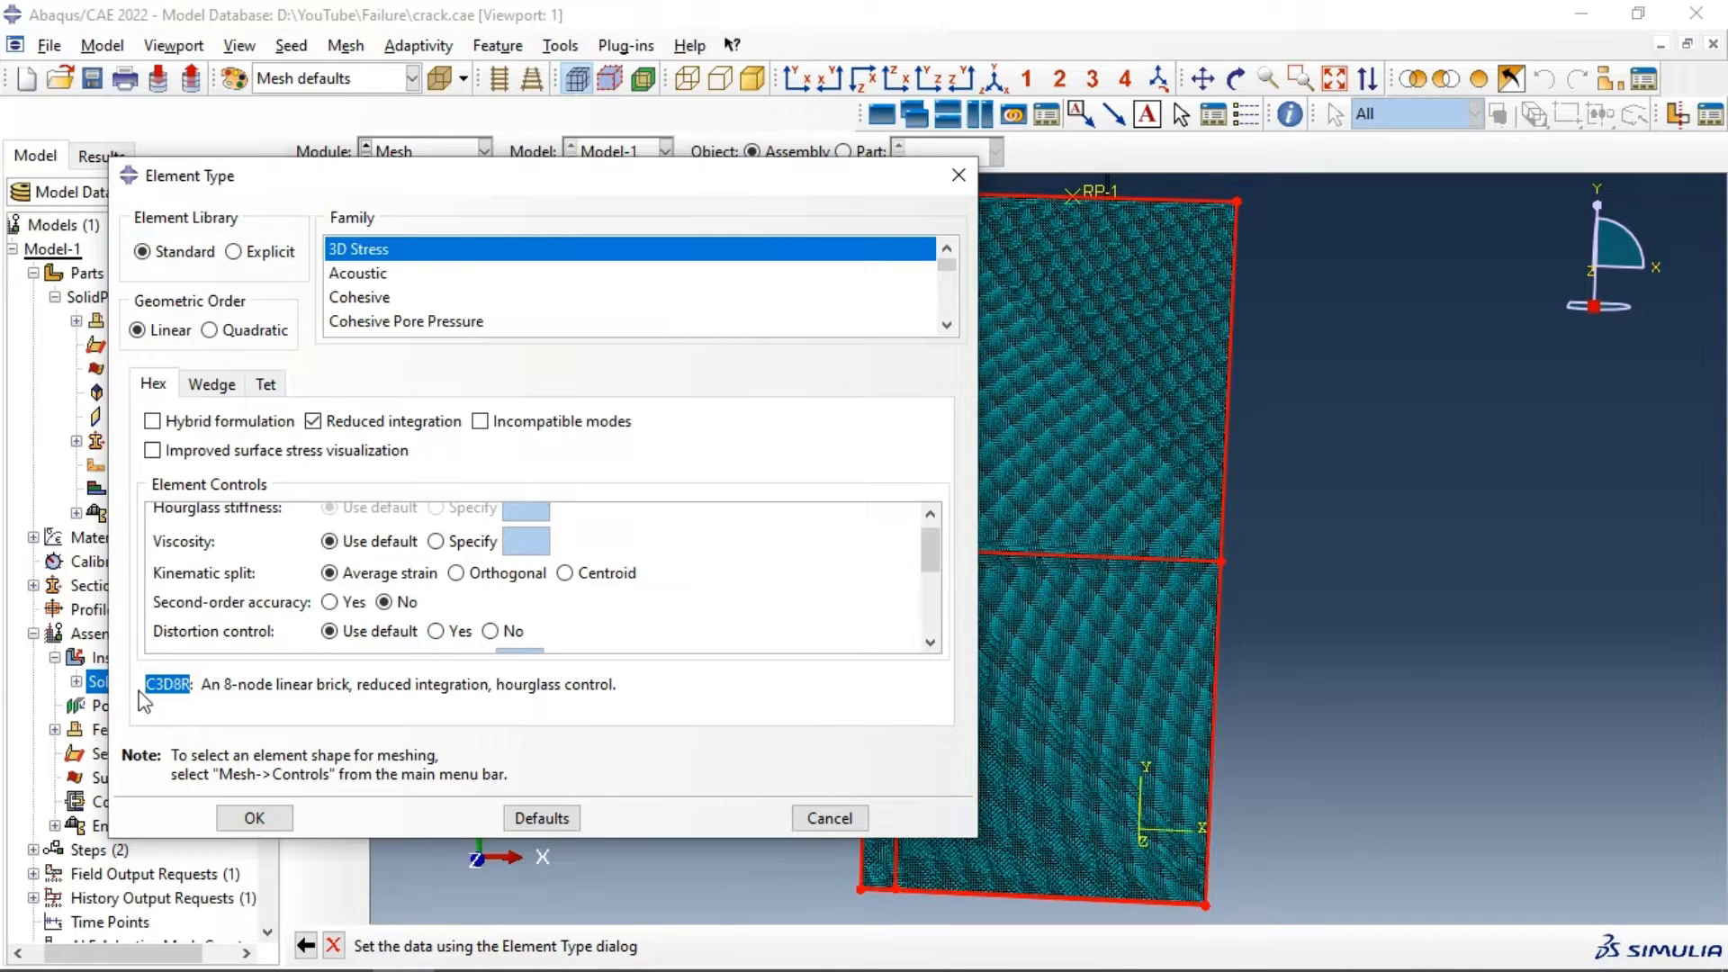
left_click(255, 818)
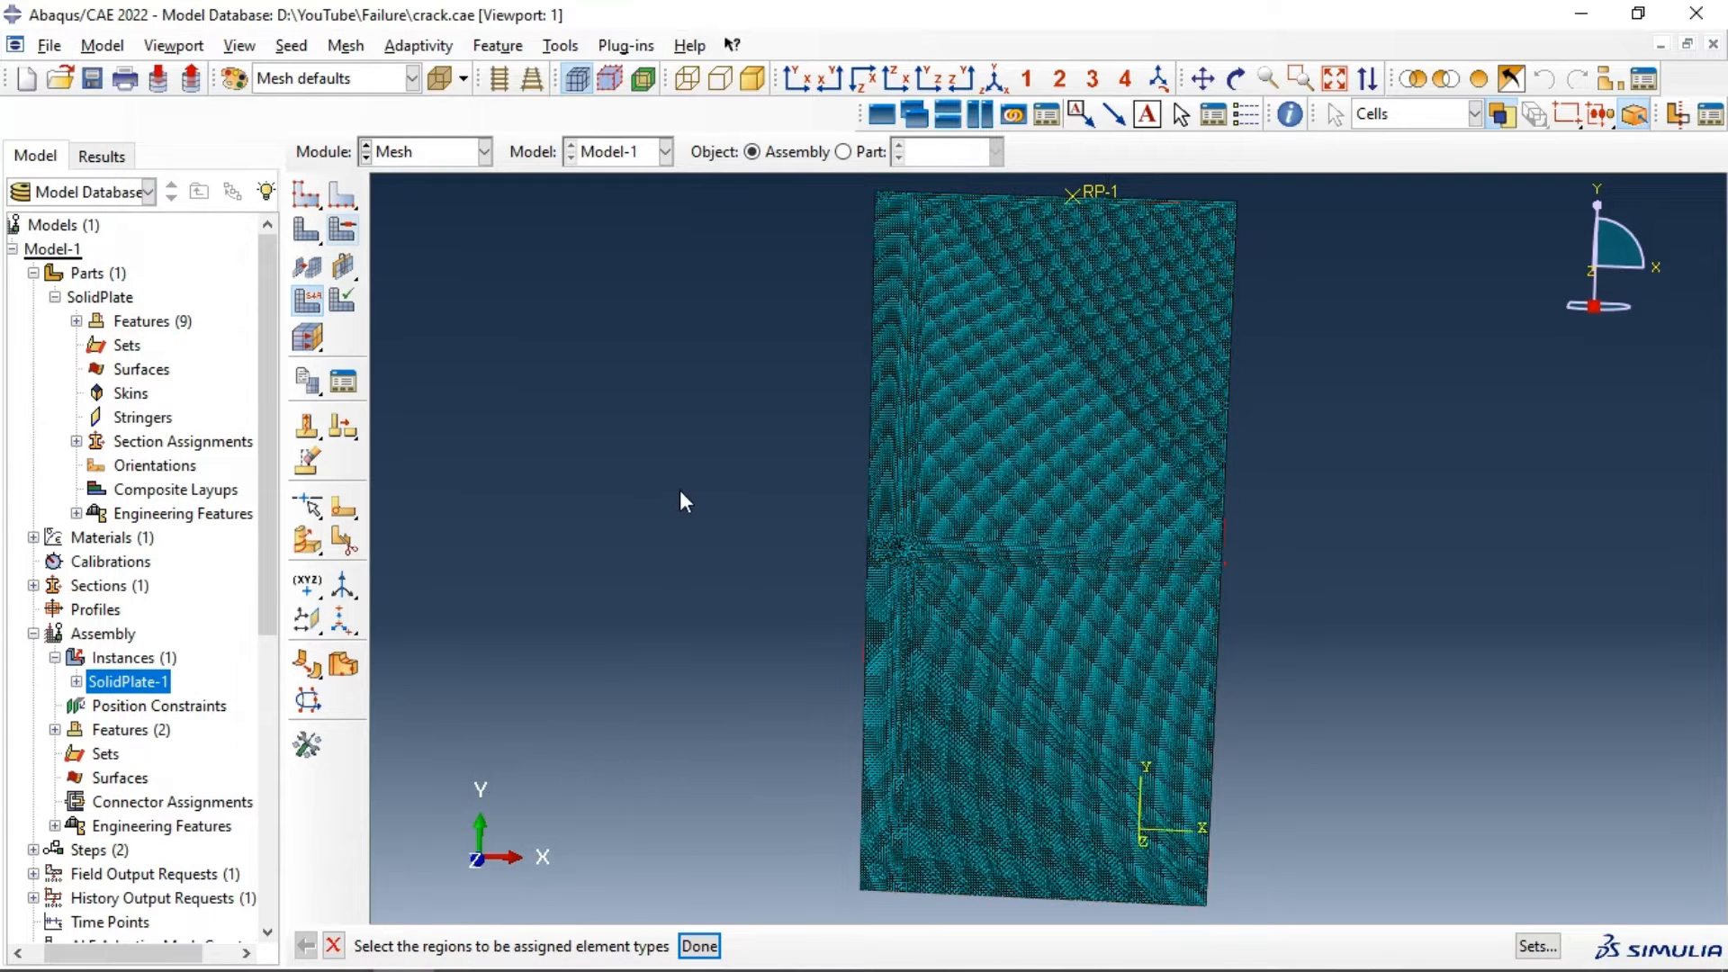
left_click(700, 945)
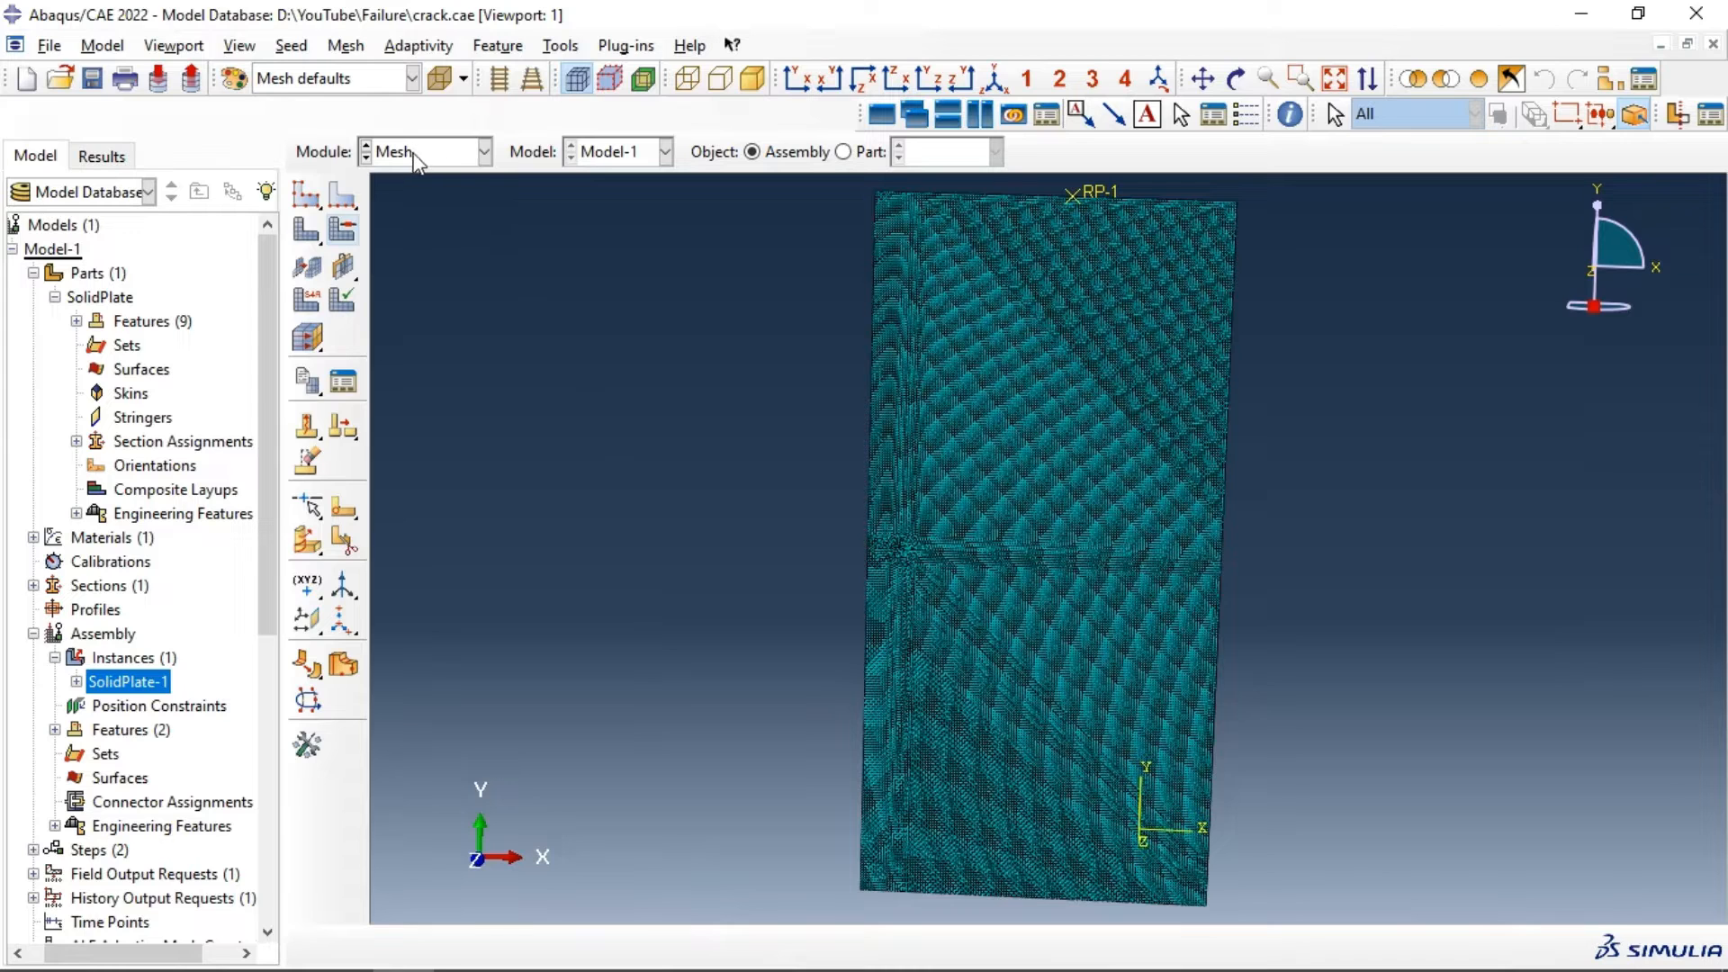
Step: Inspect the meshed plate from several viewing angles
scroll(630, 234, "down", 1)
scroll(844, 403, "up", 2)
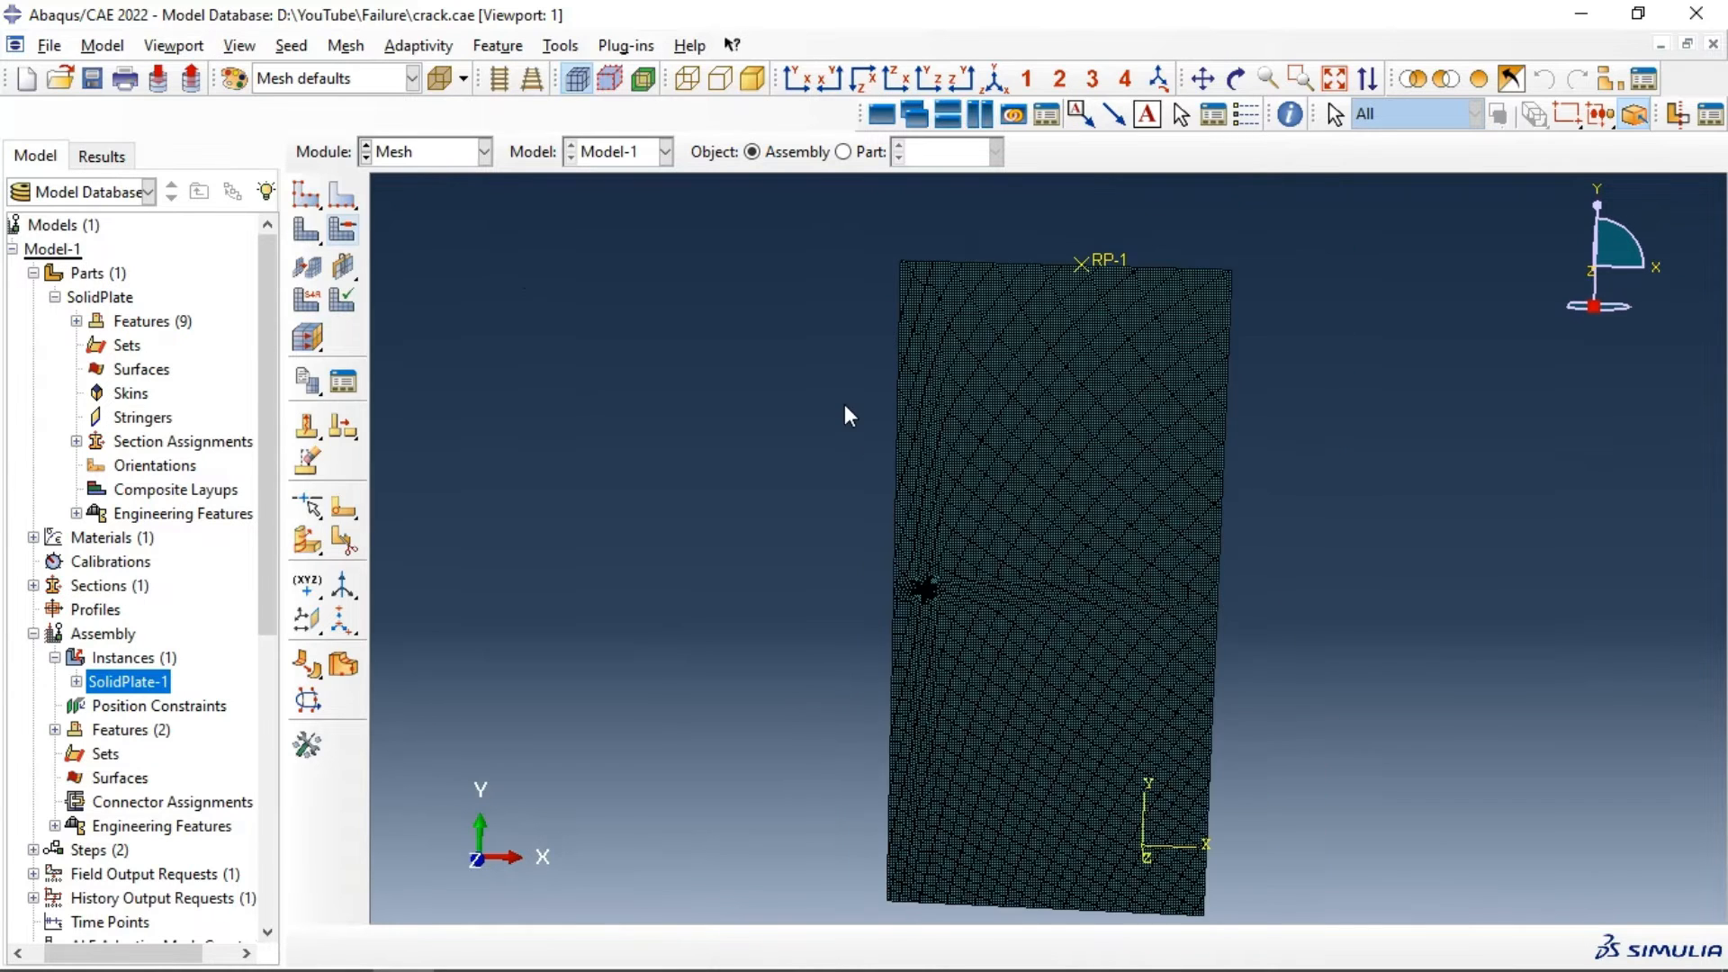
left_click(1238, 81)
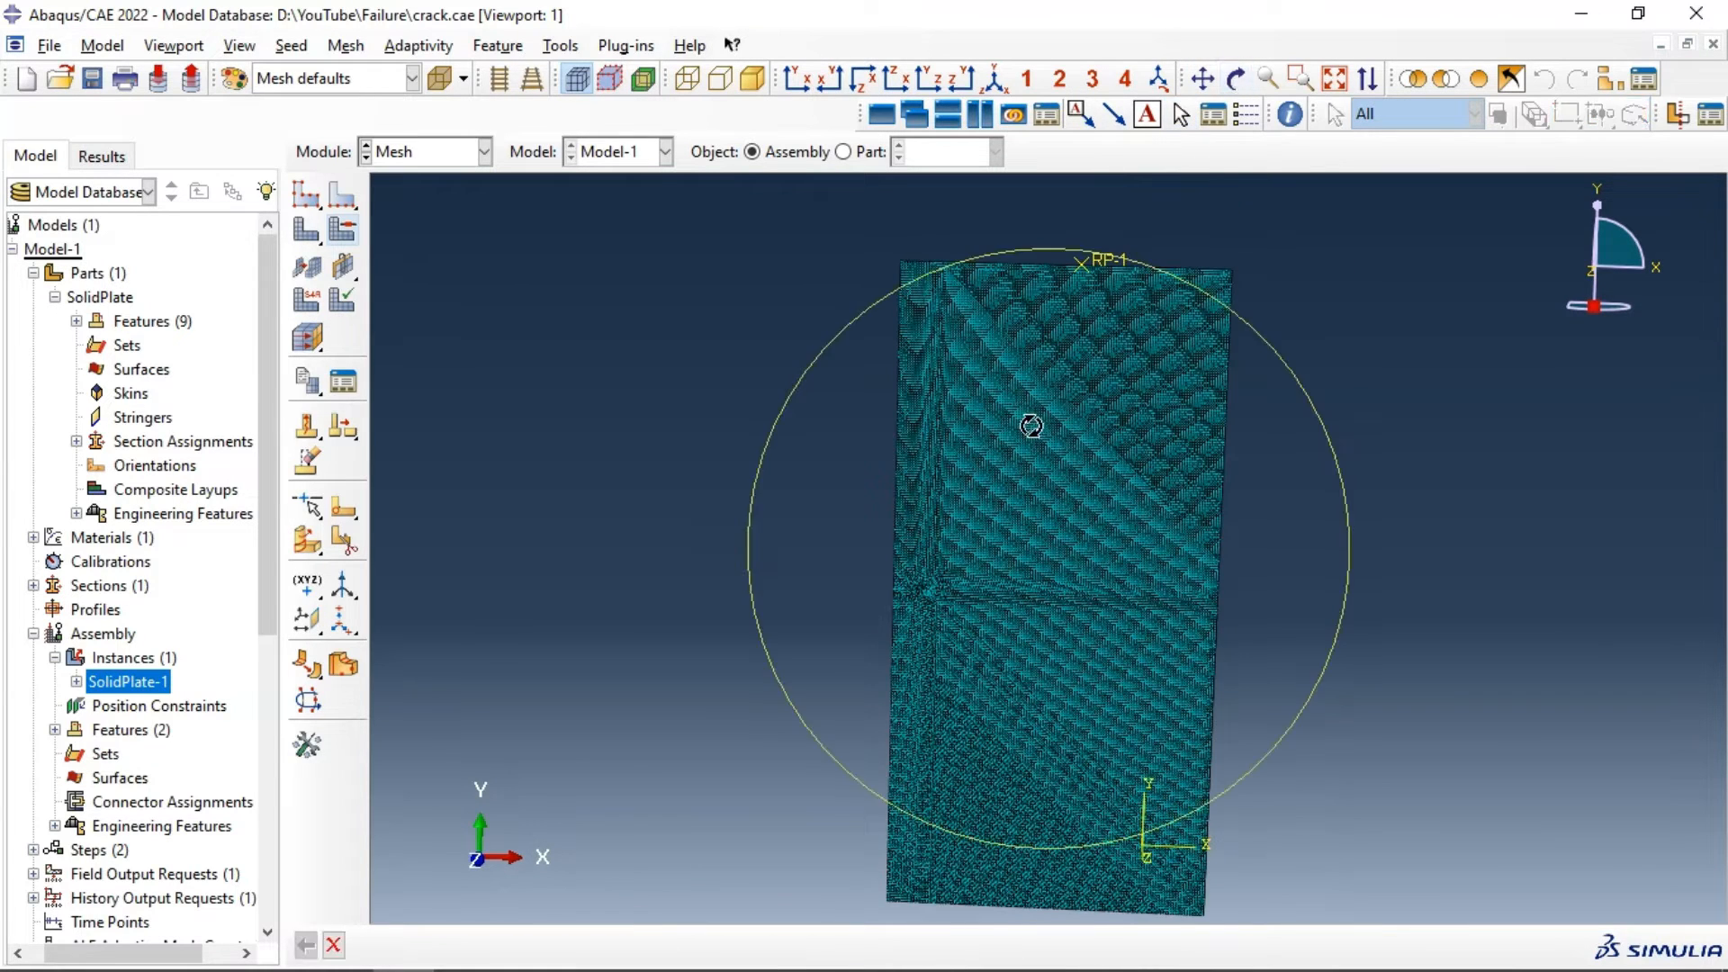
left_click_drag(1029, 429, 887, 521)
left_click_drag(930, 586, 1291, 416)
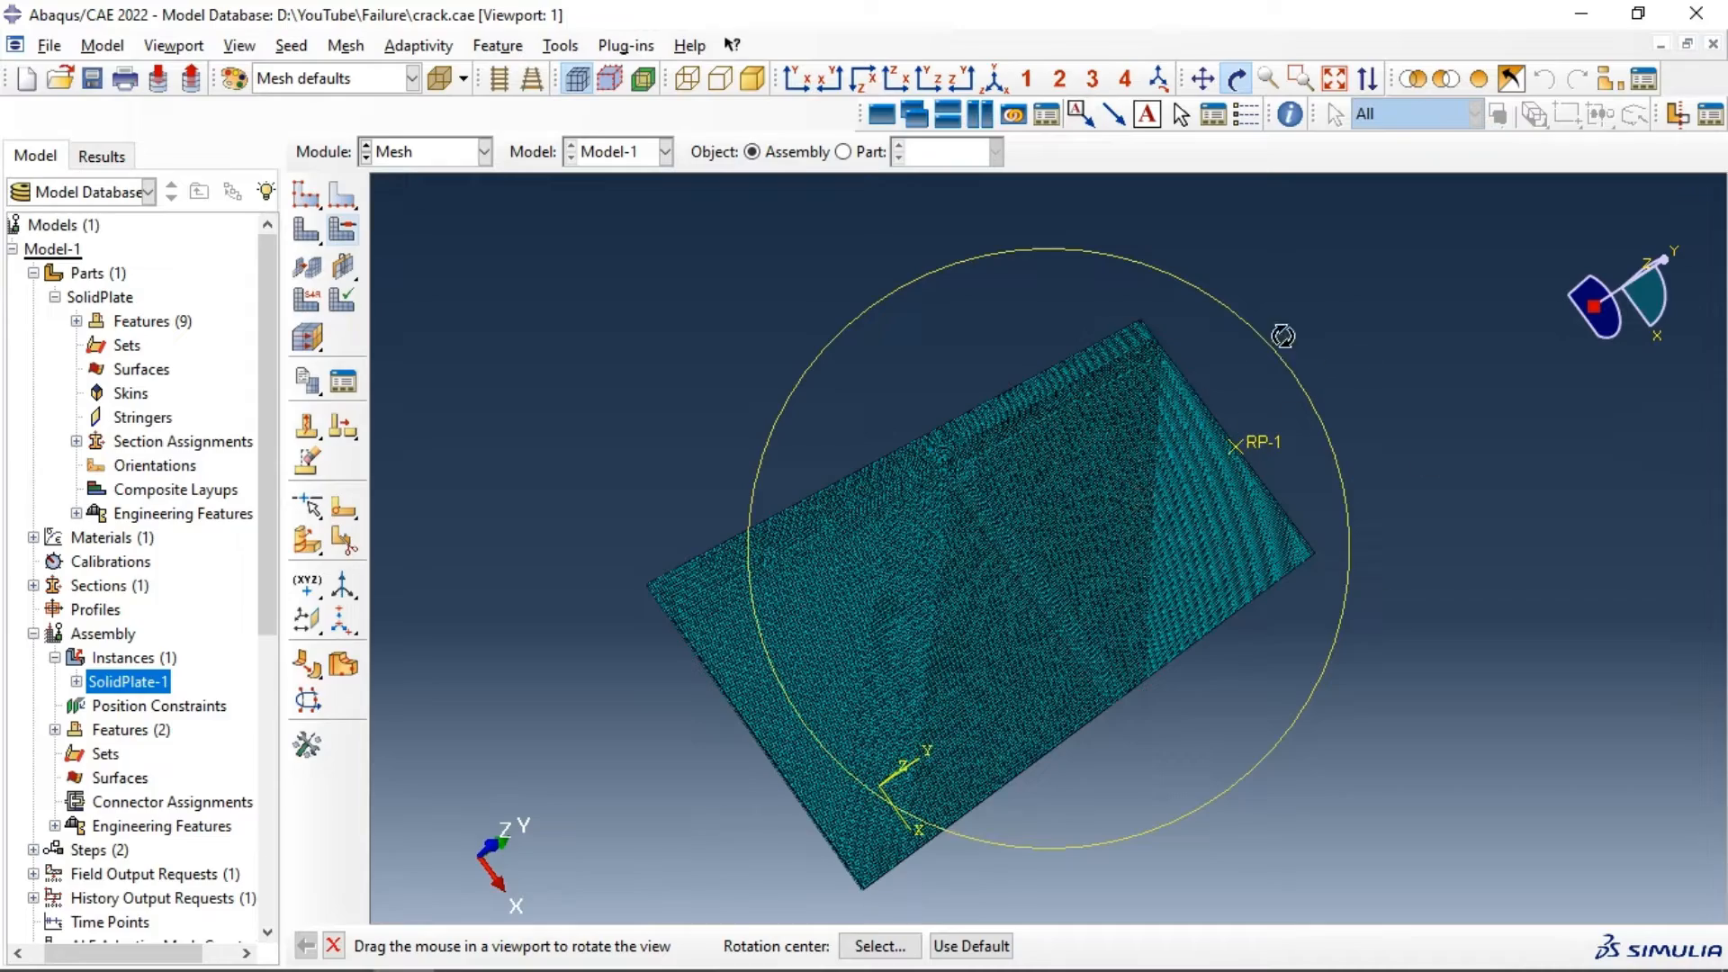
left_click_drag(1024, 549, 768, 532)
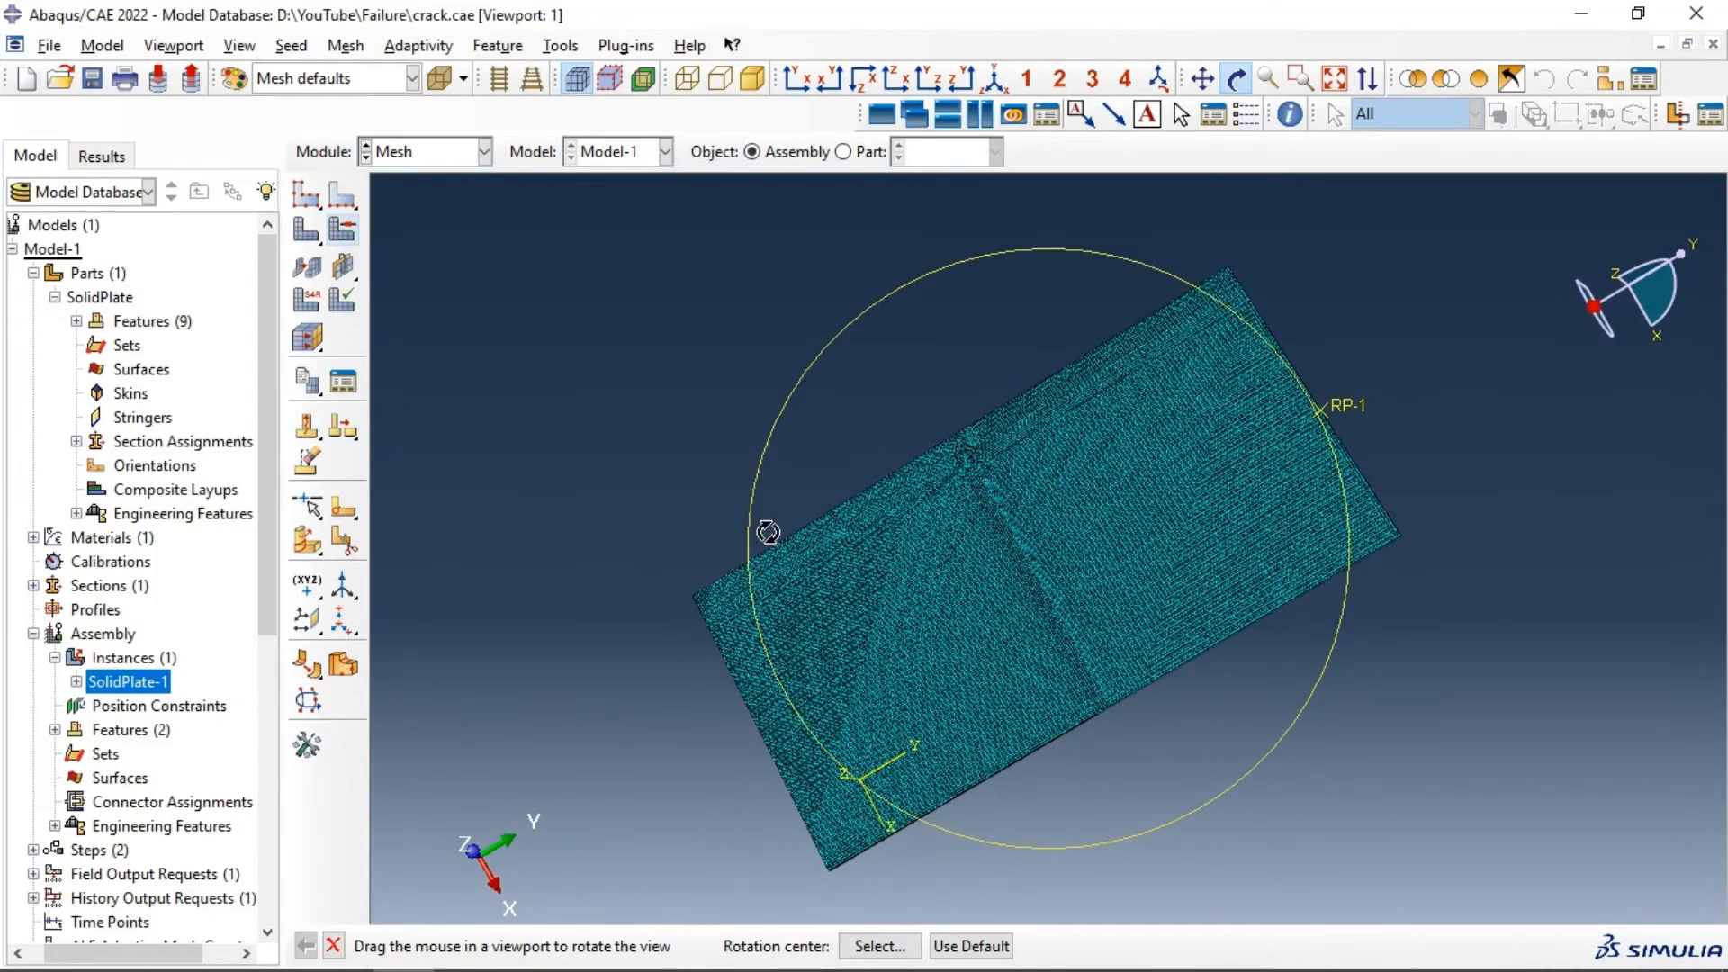
Step: Begin switching from the Mesh module to another module
left_click(430, 151)
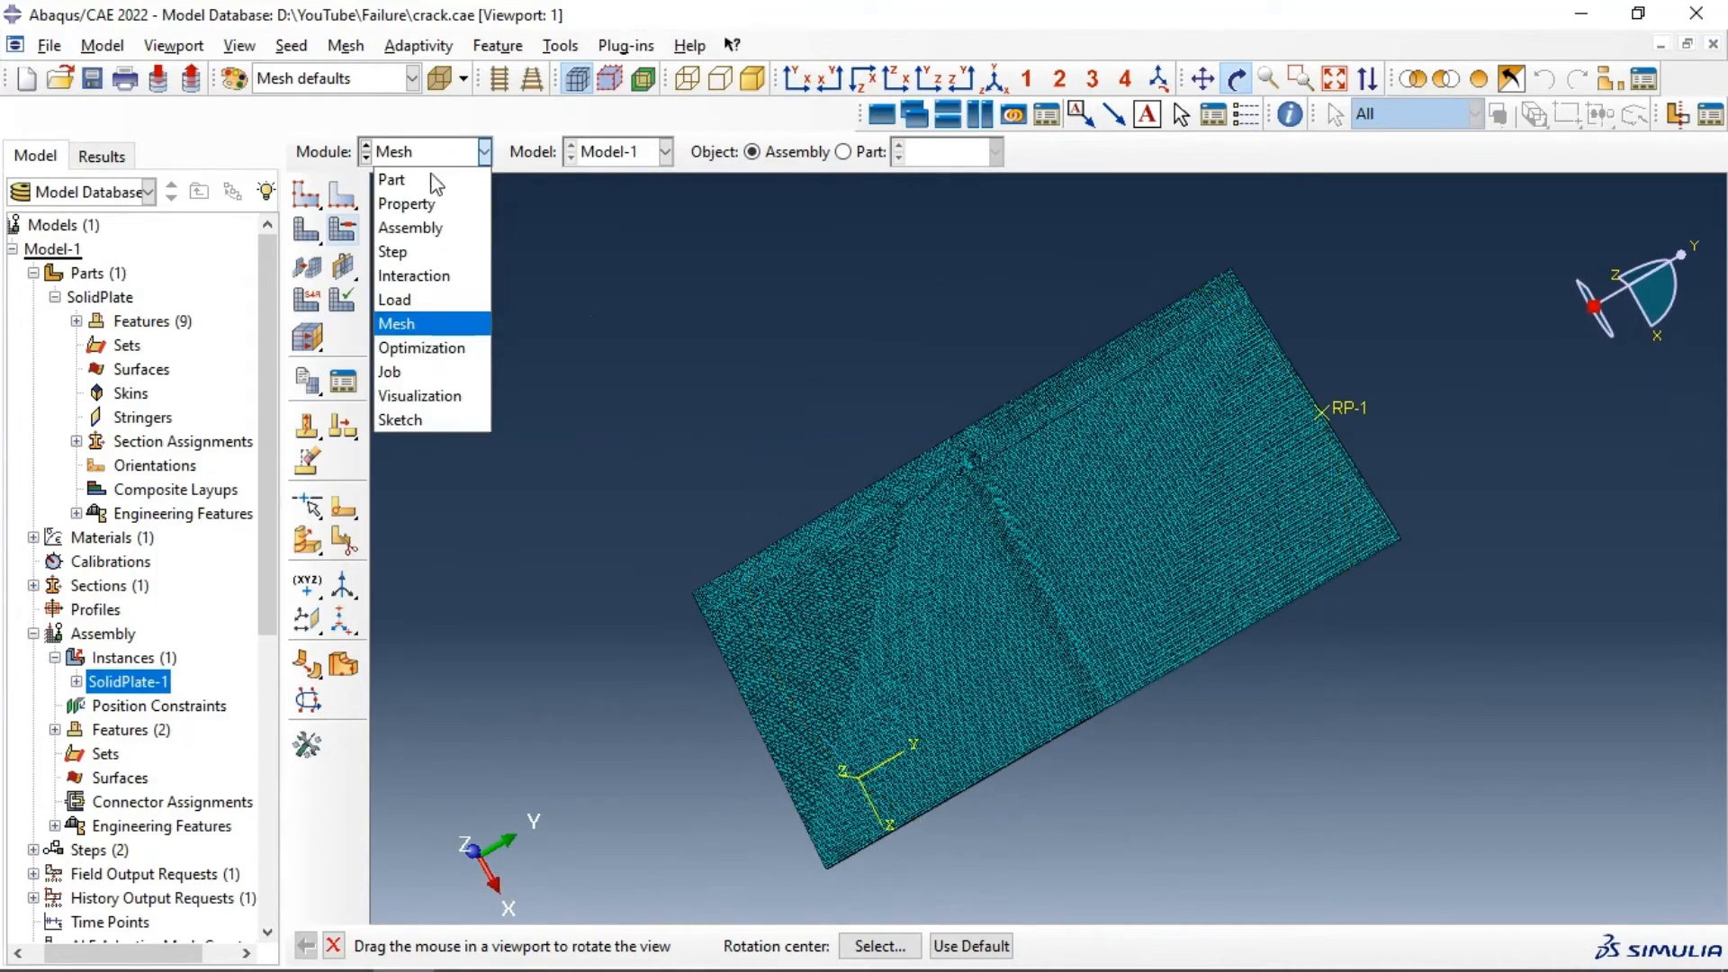
Step: Switch to the Step module
left_click(430, 250)
left_click(343, 286)
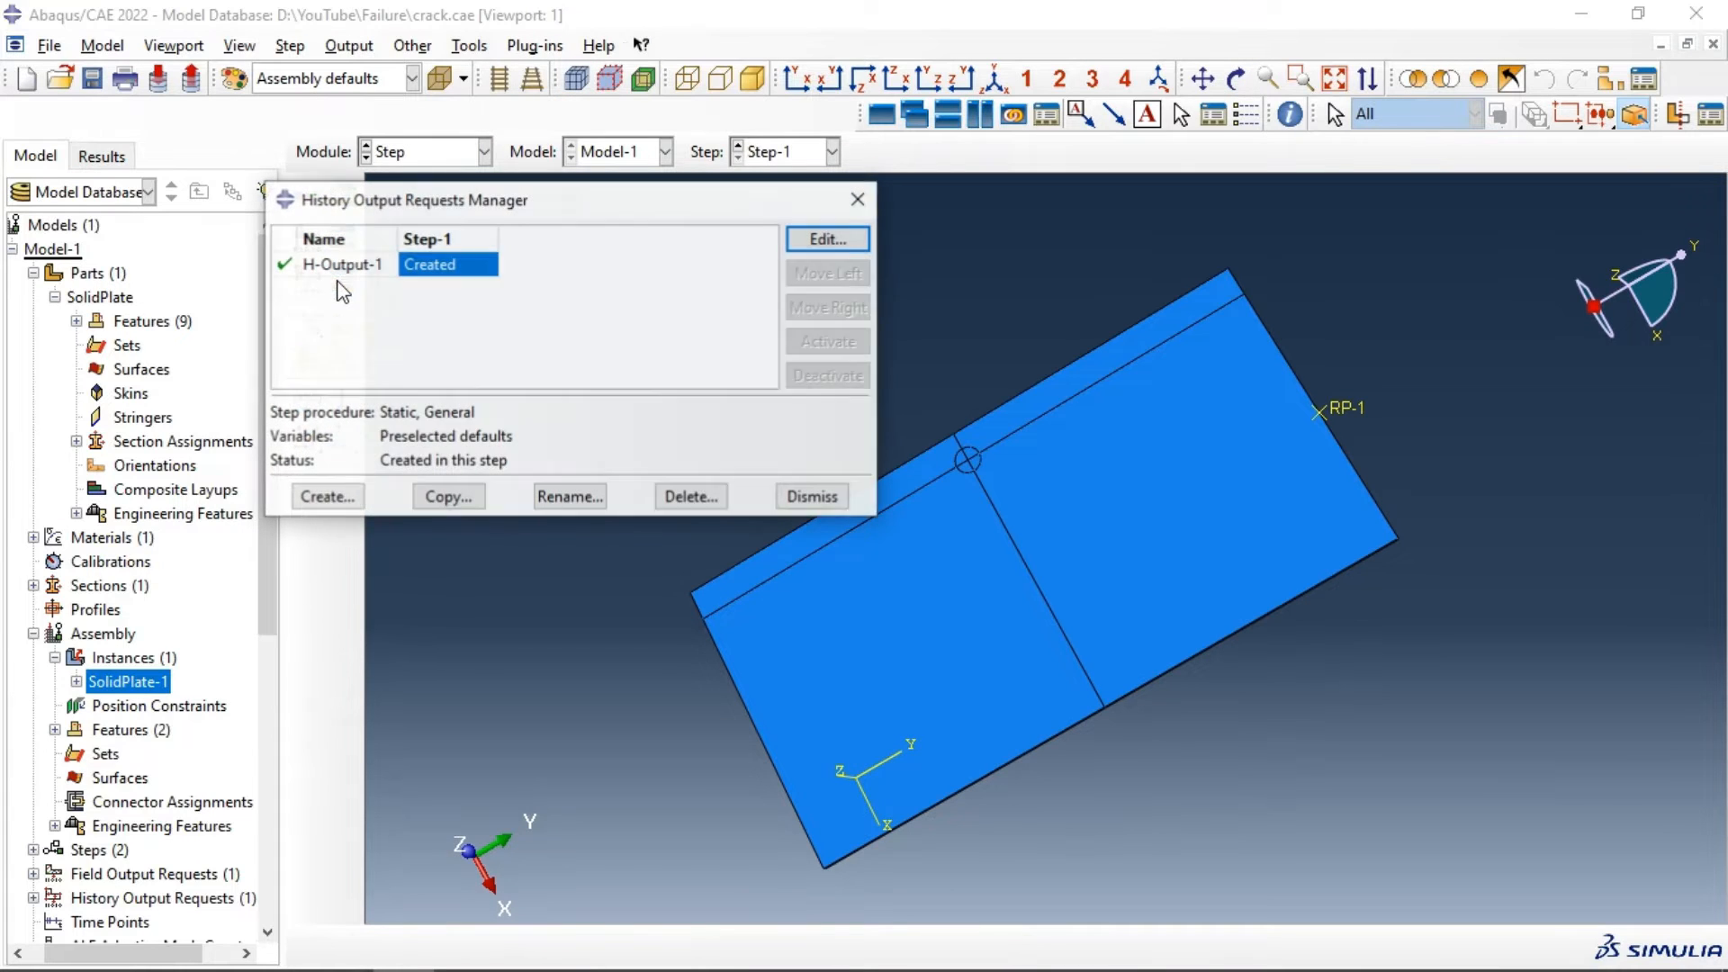
left_click(360, 497)
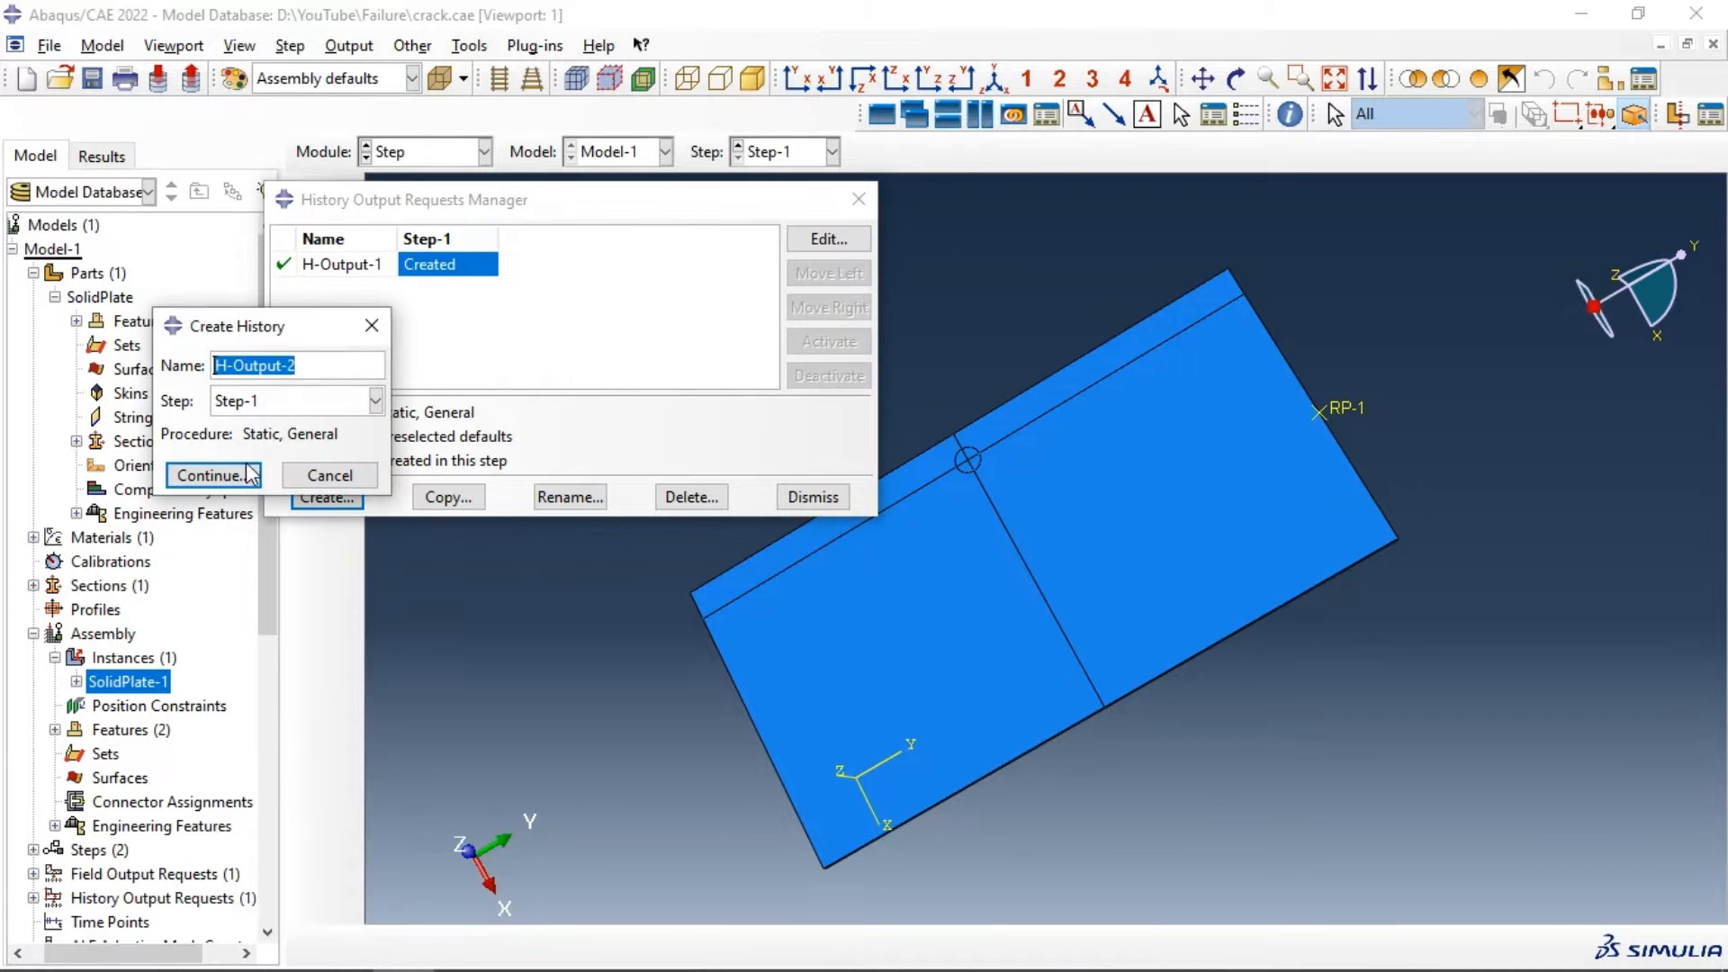
left_click(213, 476)
left_click(434, 190)
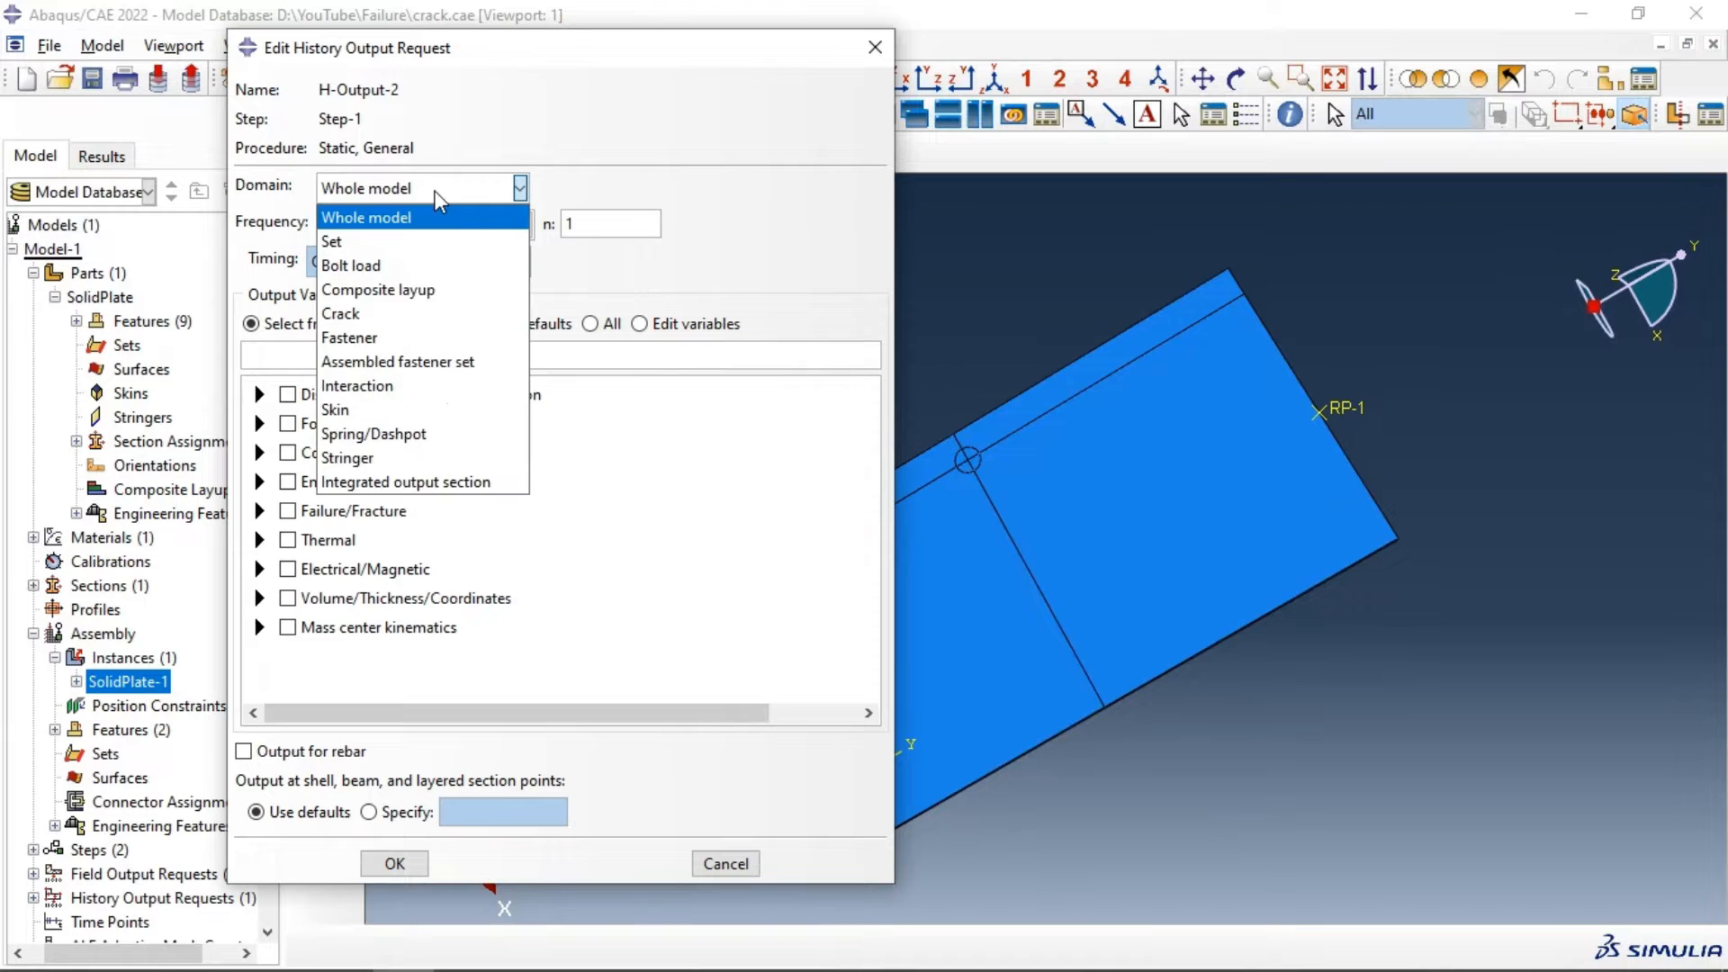
left_click(423, 241)
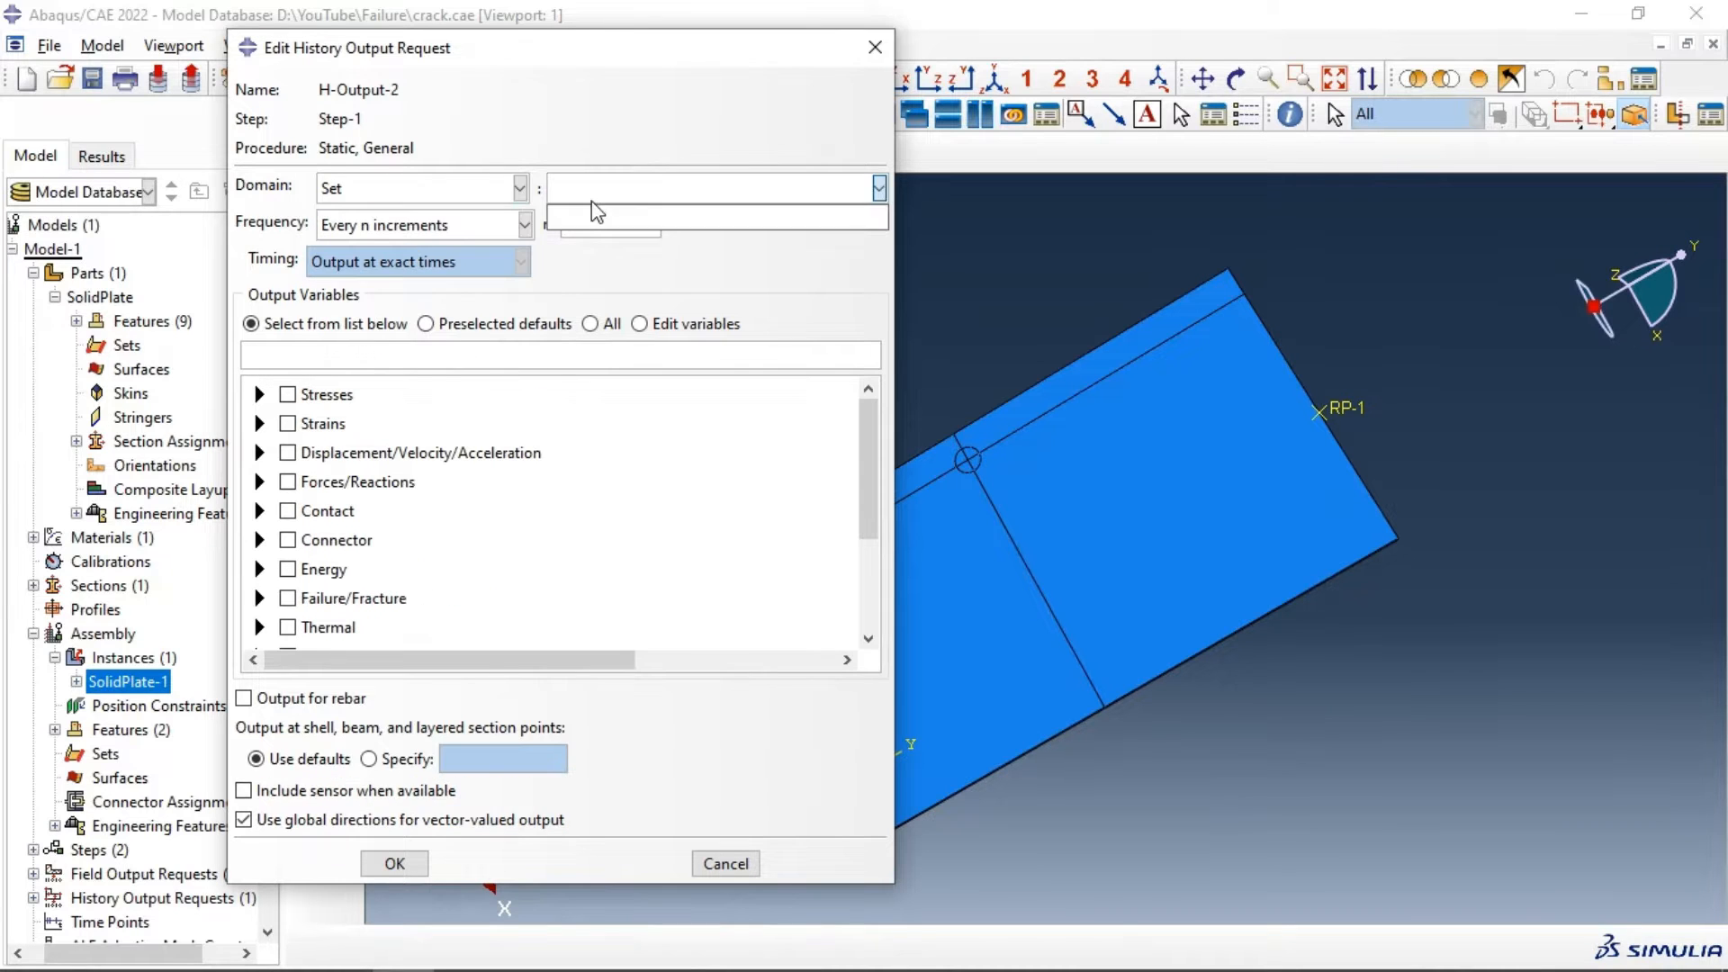
left_click(875, 47)
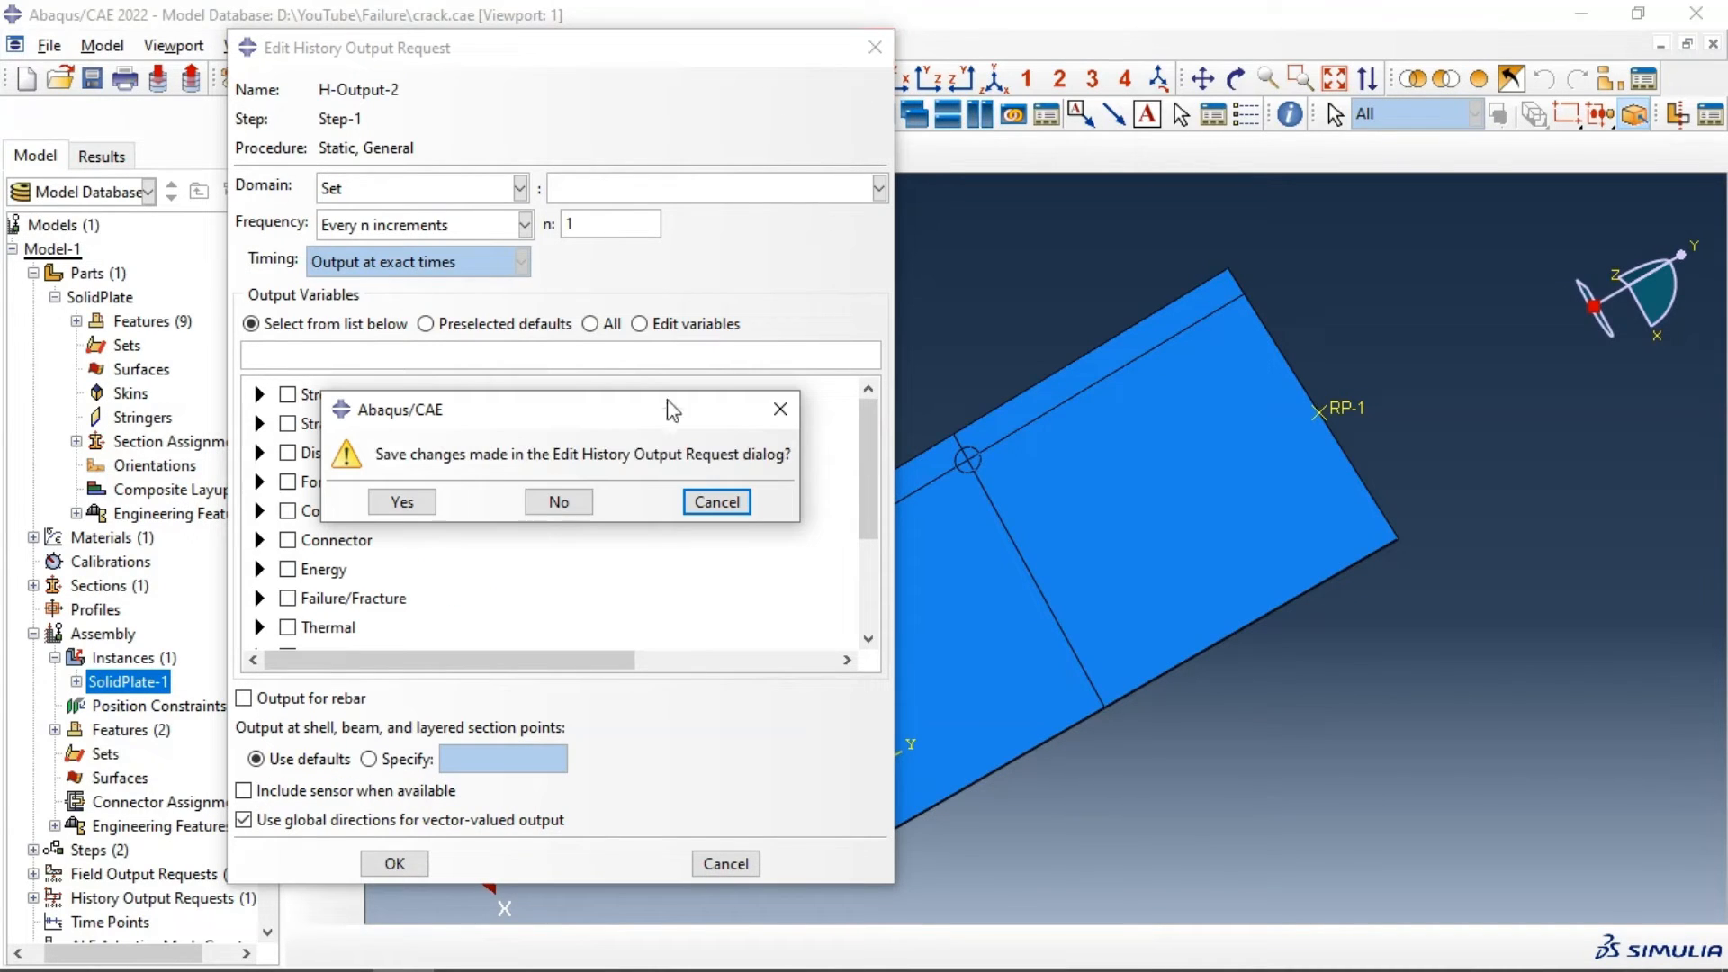
left_click(560, 501)
left_click(786, 495)
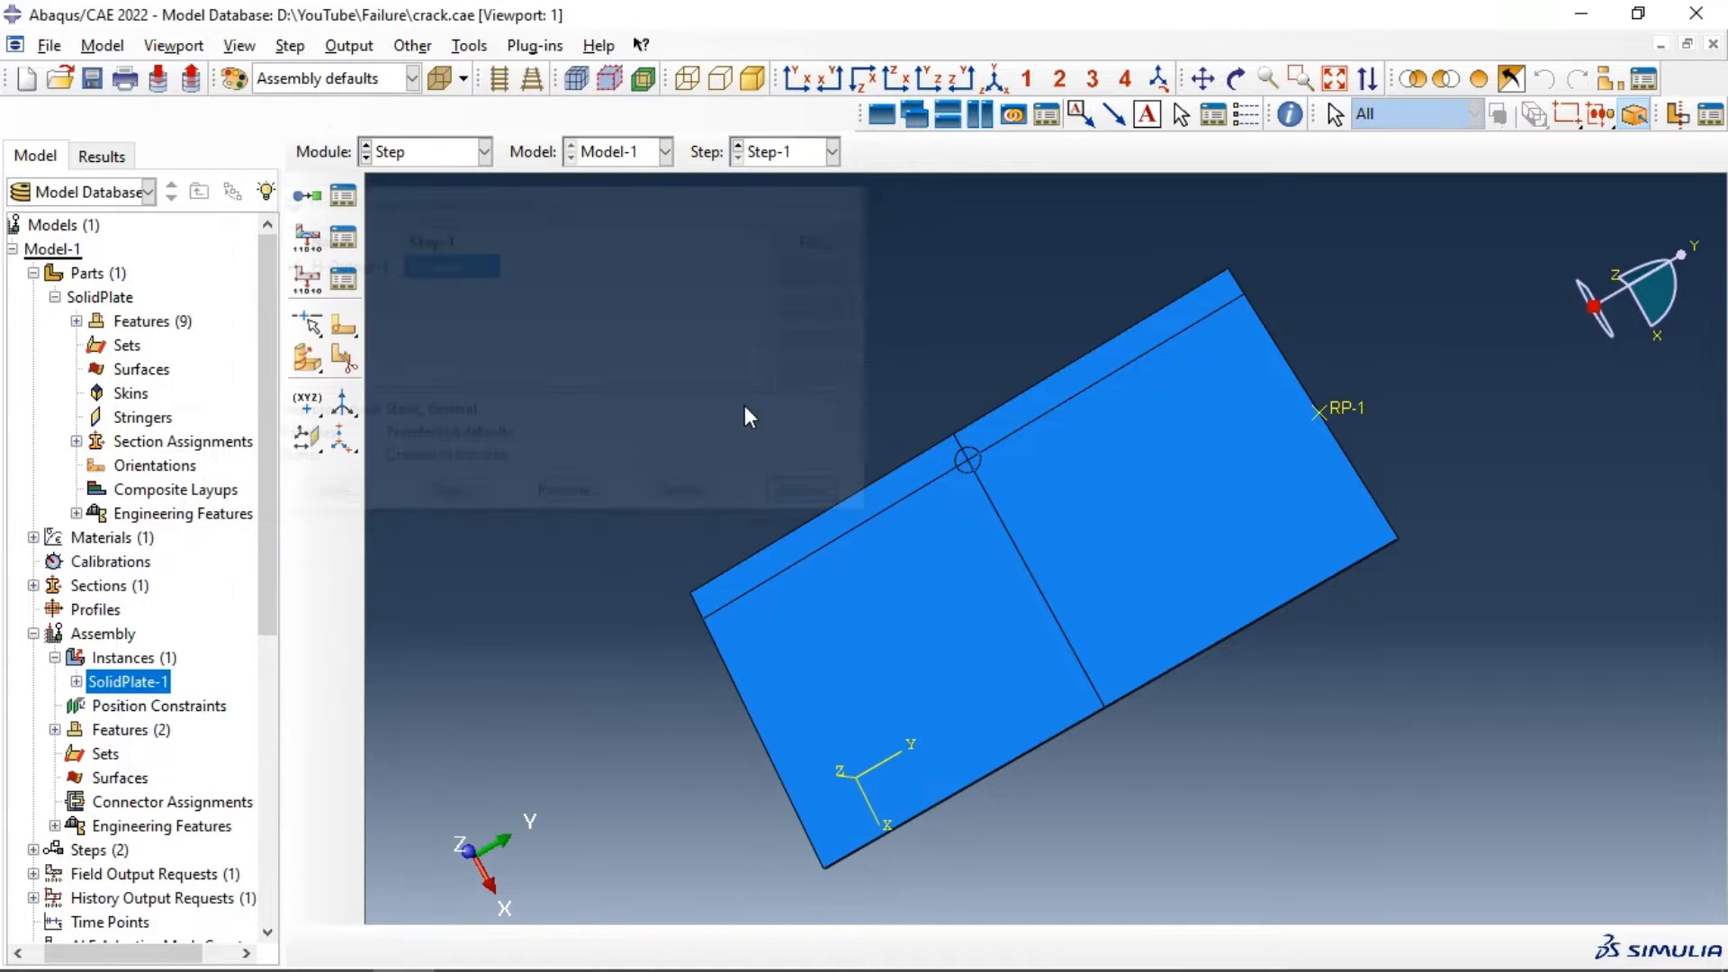
Step: Create a geometry set named ForceDisplacement containing the reference point RP-1
mouse_move(504, 123)
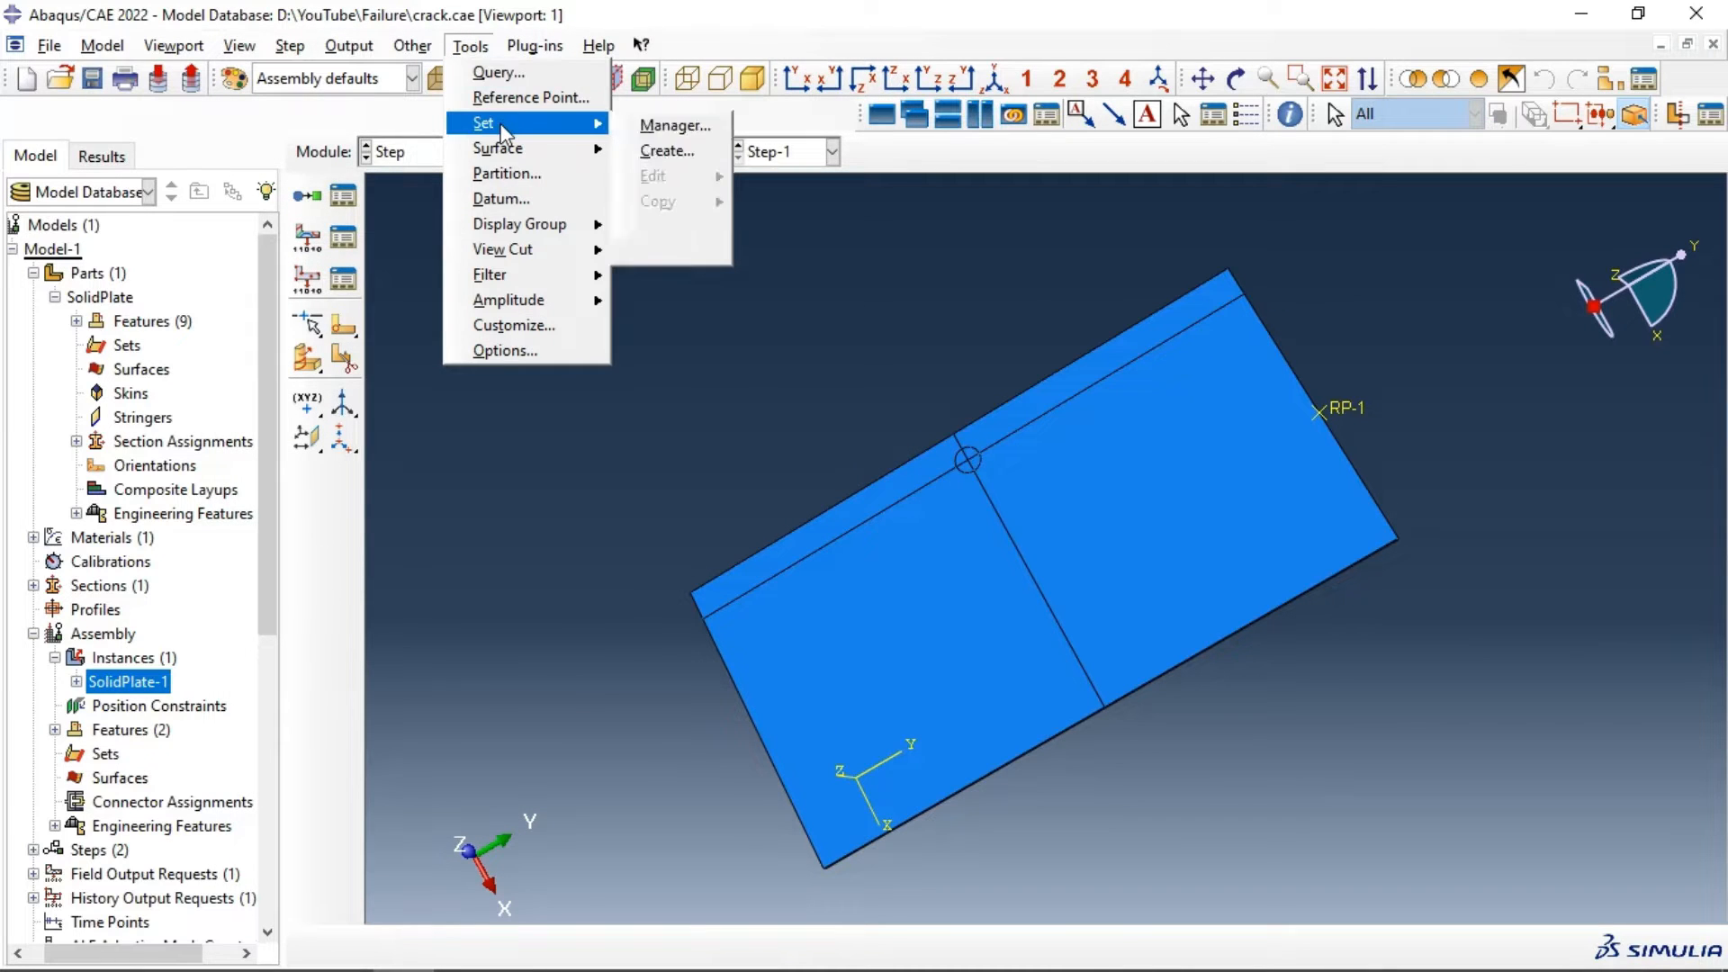
left_click(641, 147)
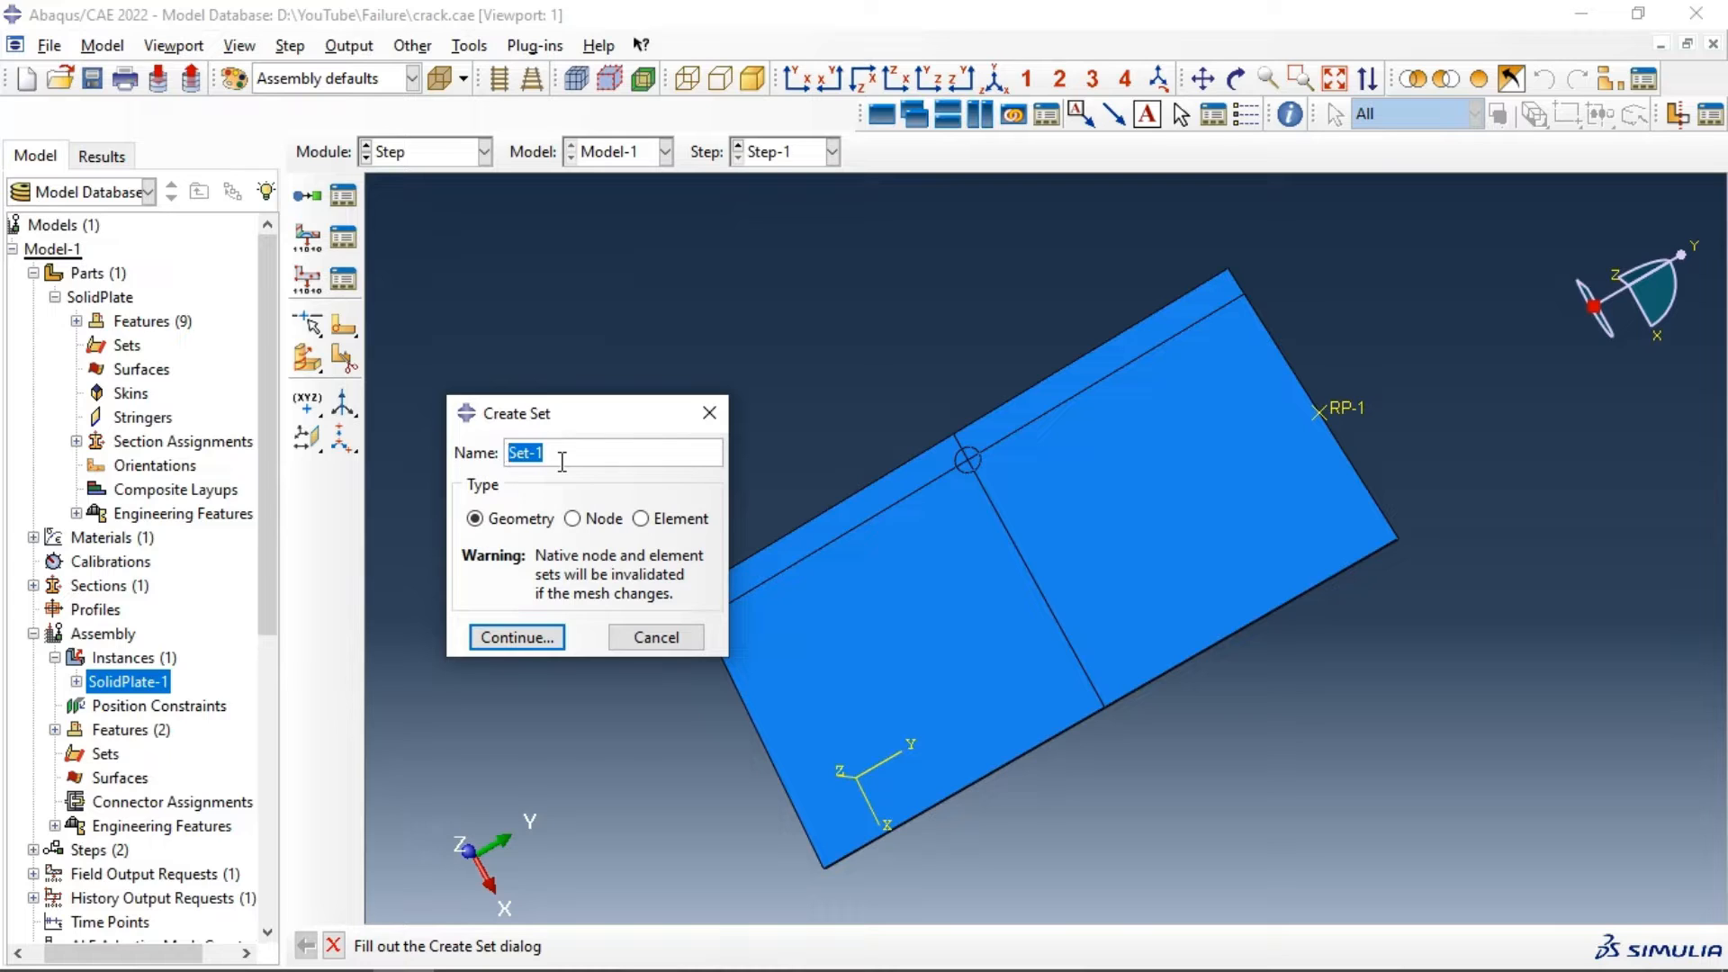
type("ForceDisplacement")
left_click(523, 637)
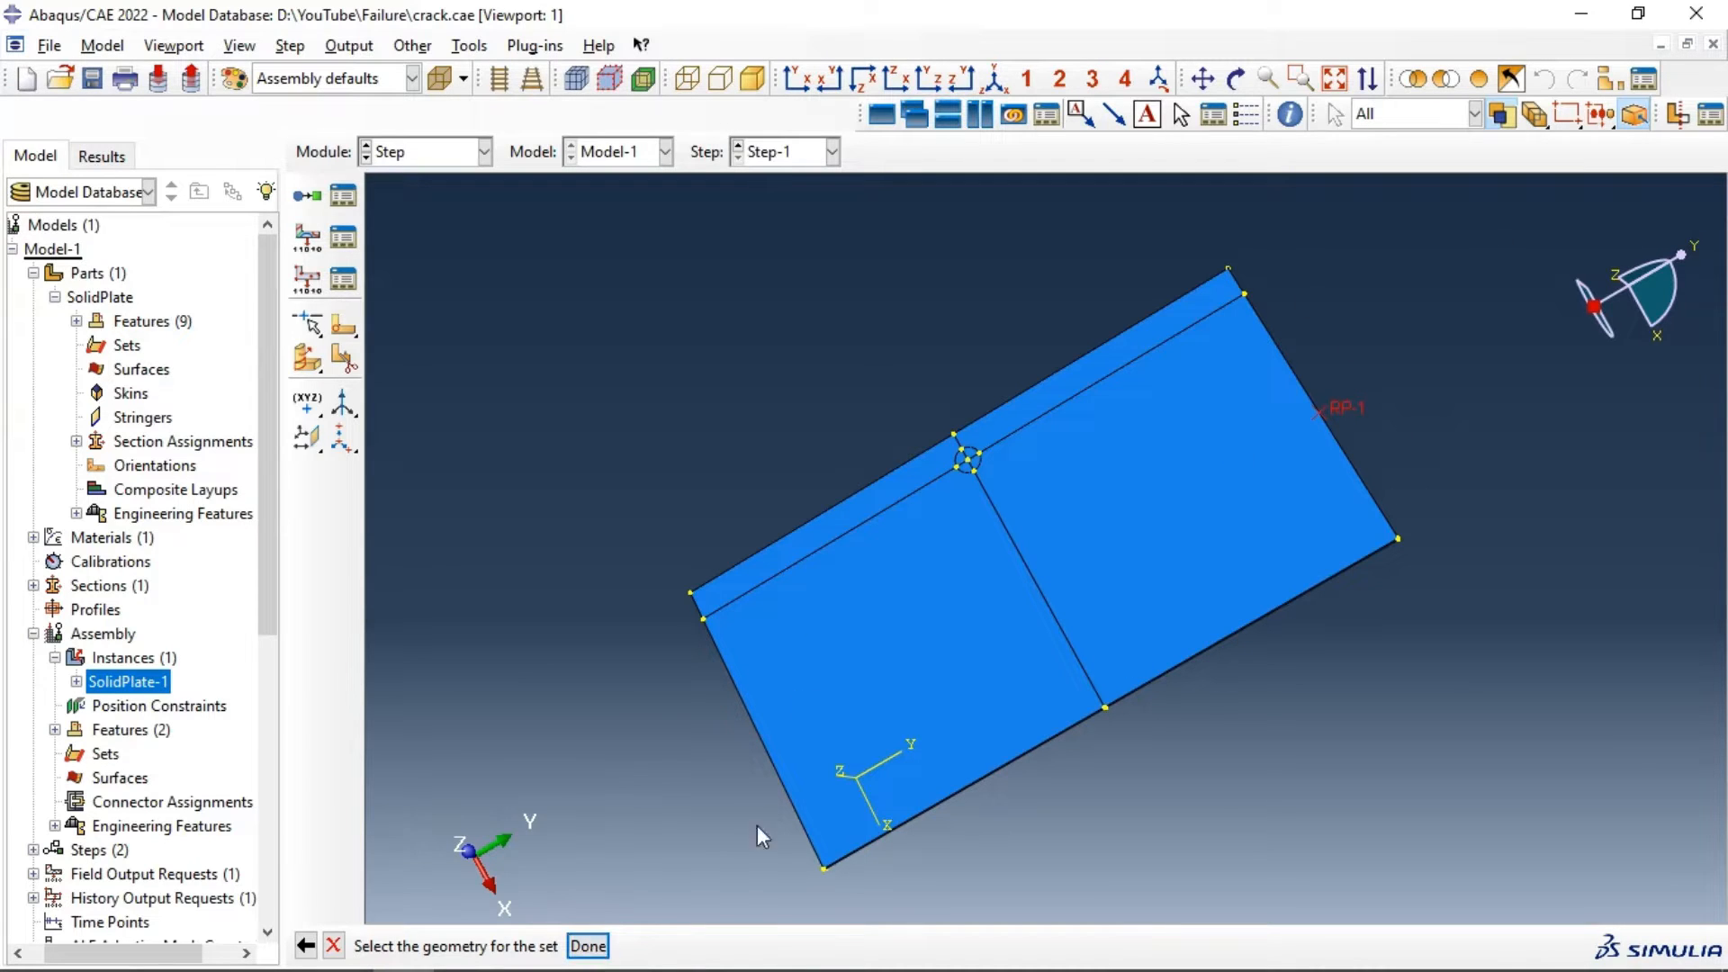
left_click(587, 945)
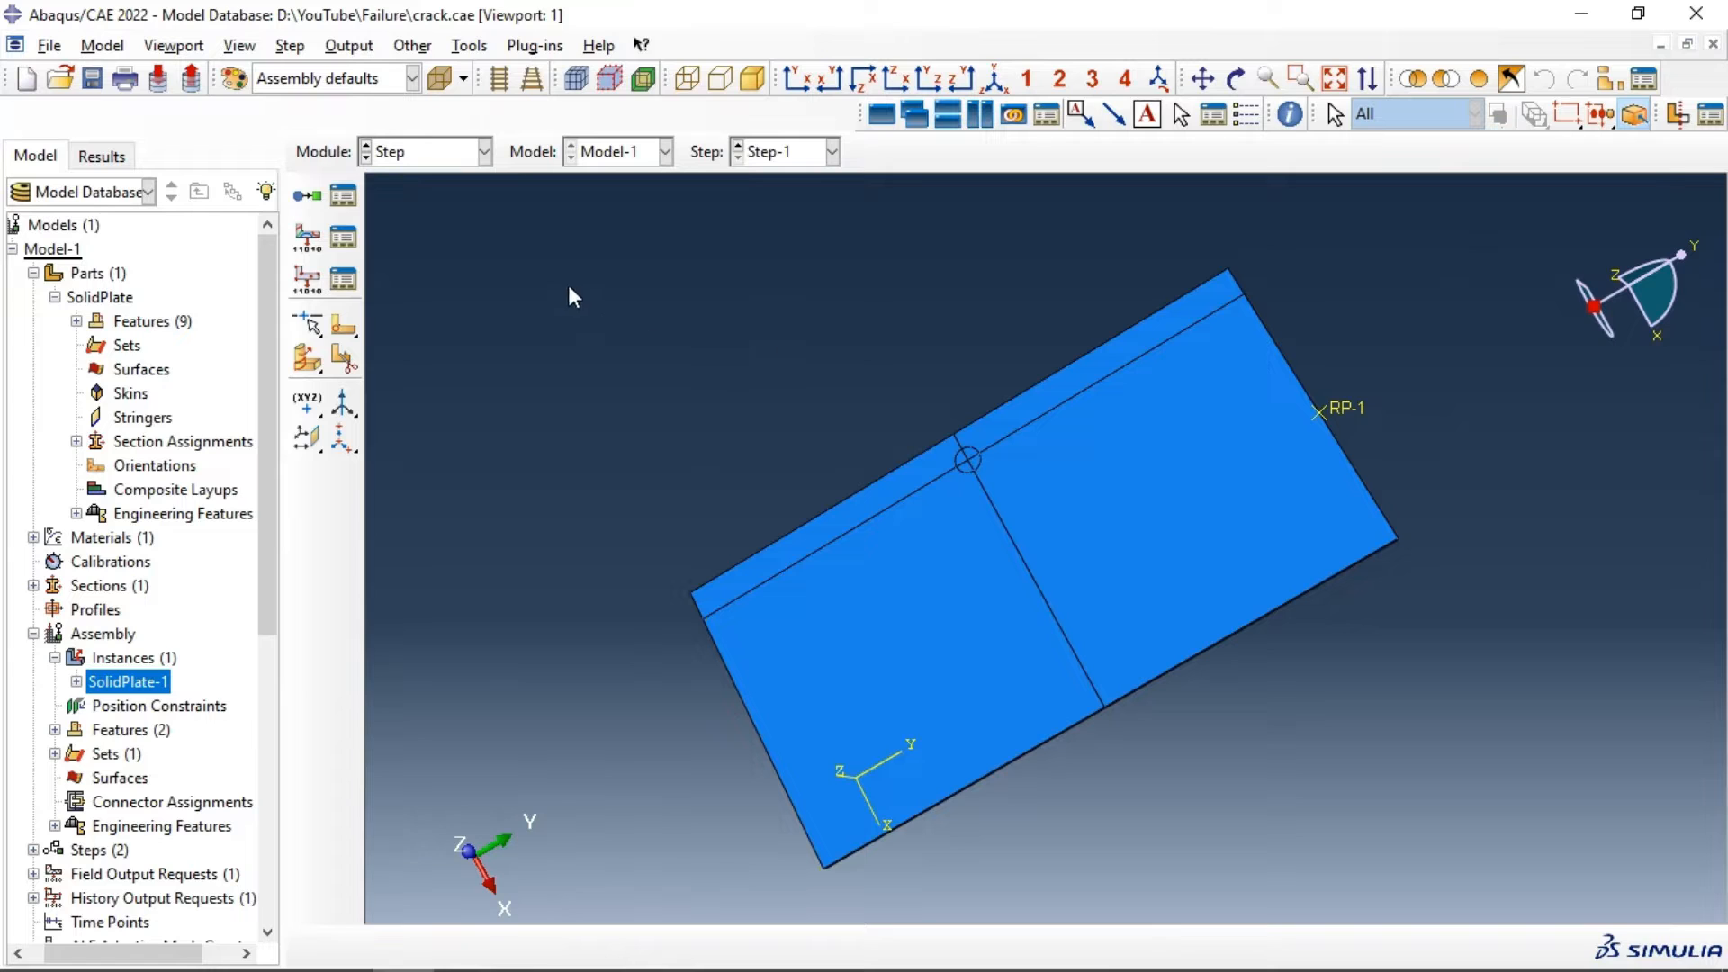
Step: Create a second history output request in Step-1 with its domain set to the ForceDisplacement set
left_click(342, 279)
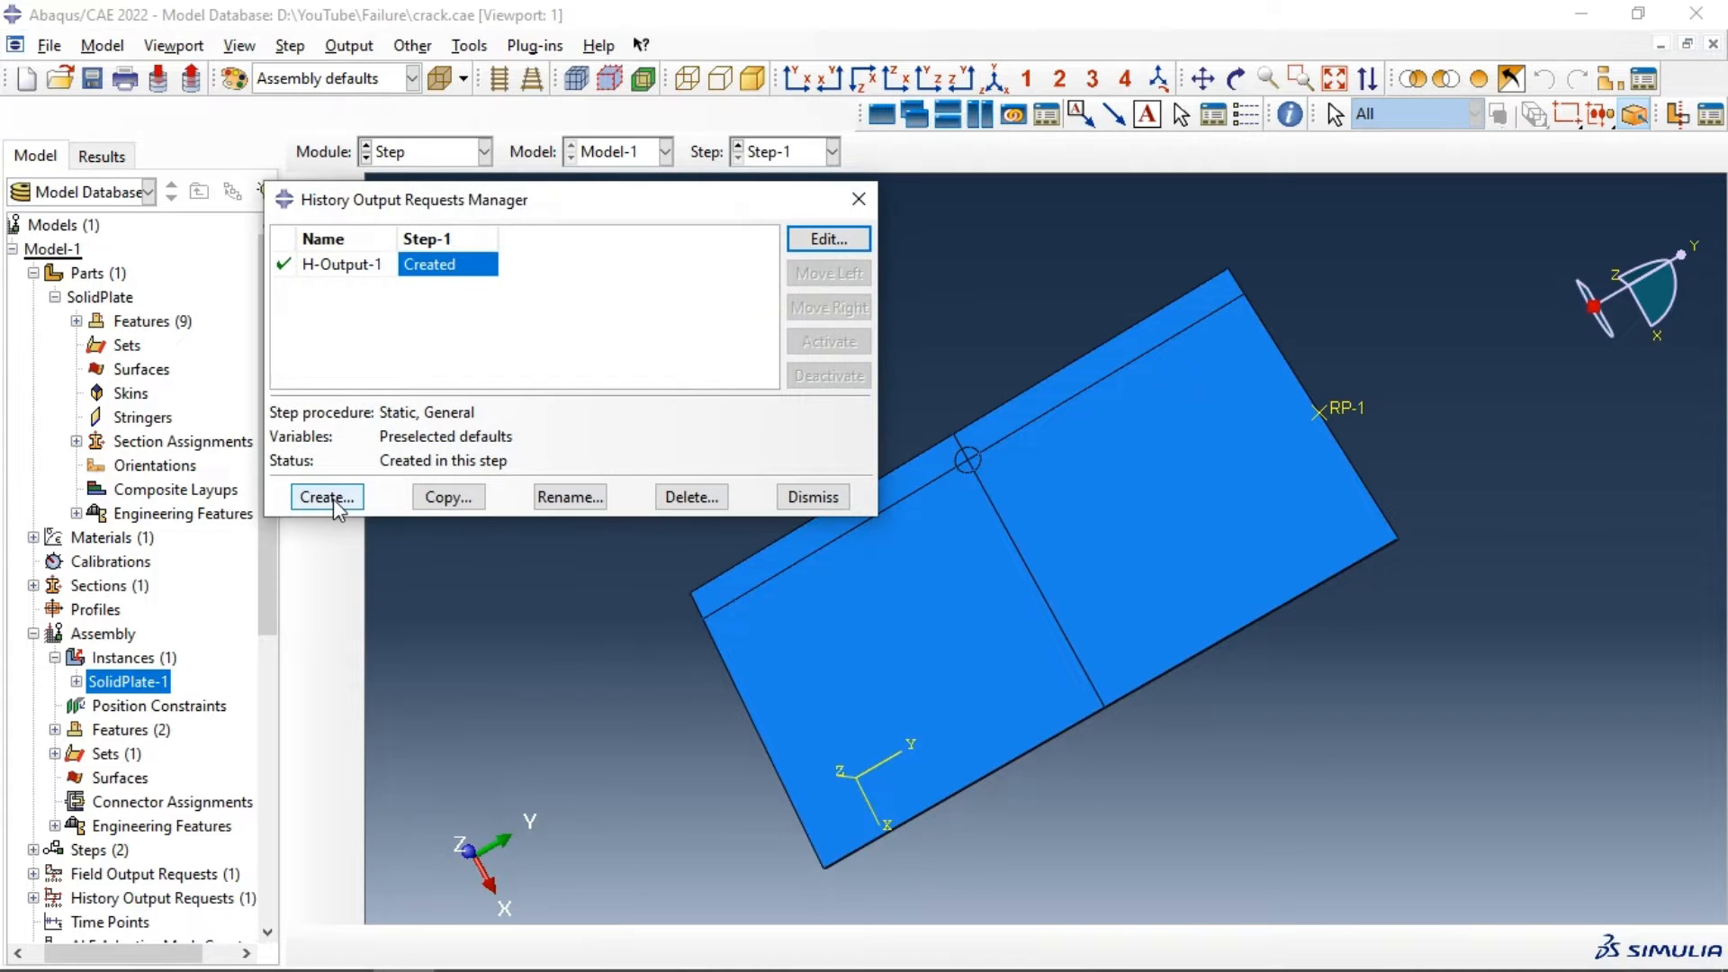
left_click(326, 496)
left_click(213, 474)
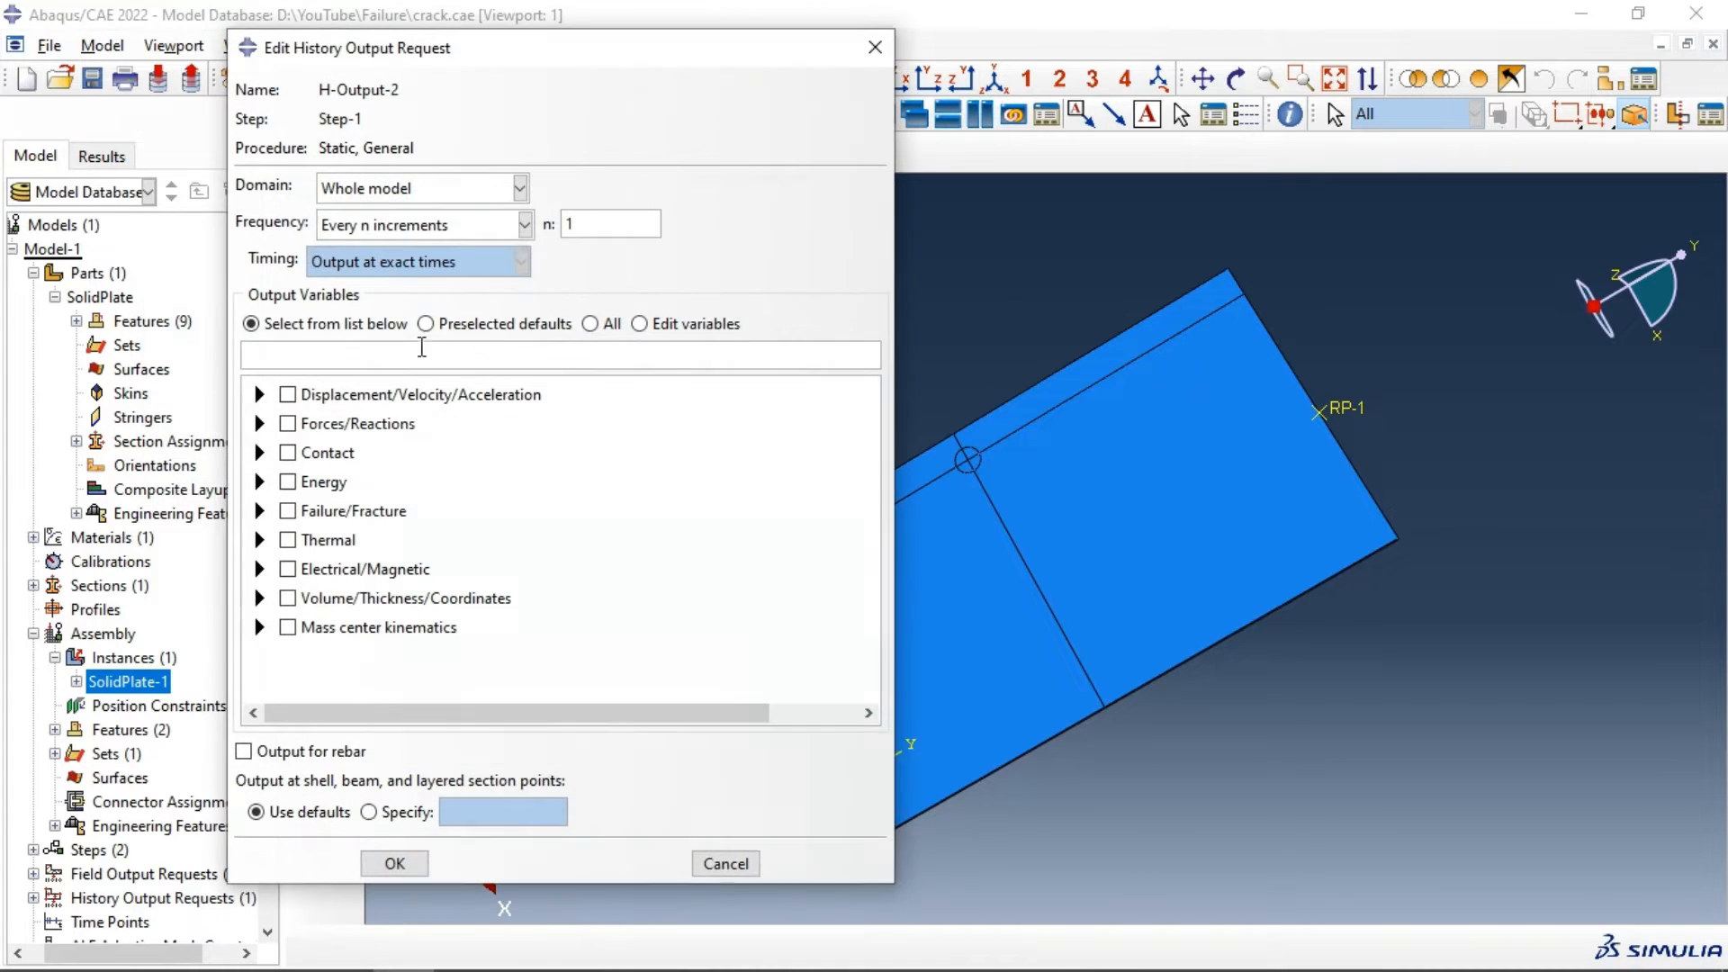
left_click(400, 193)
left_click(396, 237)
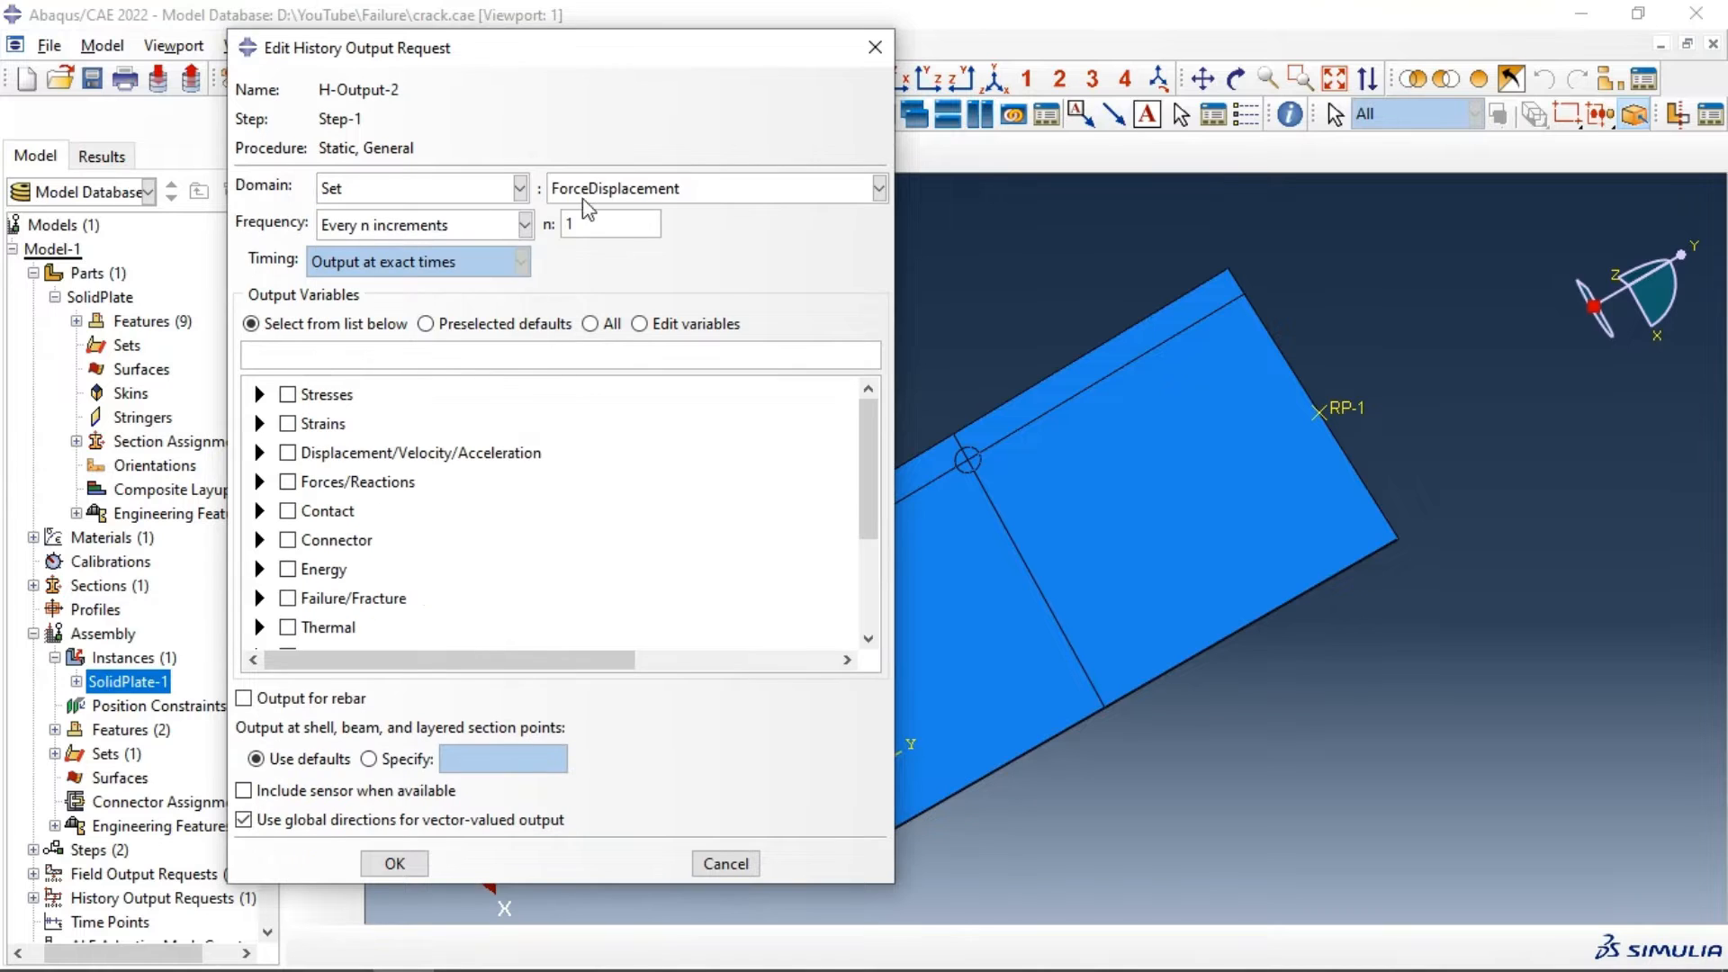
Step: Request the displacement U2 and reaction force RF2 as output variables and save the history output request
left_click(259, 453)
left_click(289, 477)
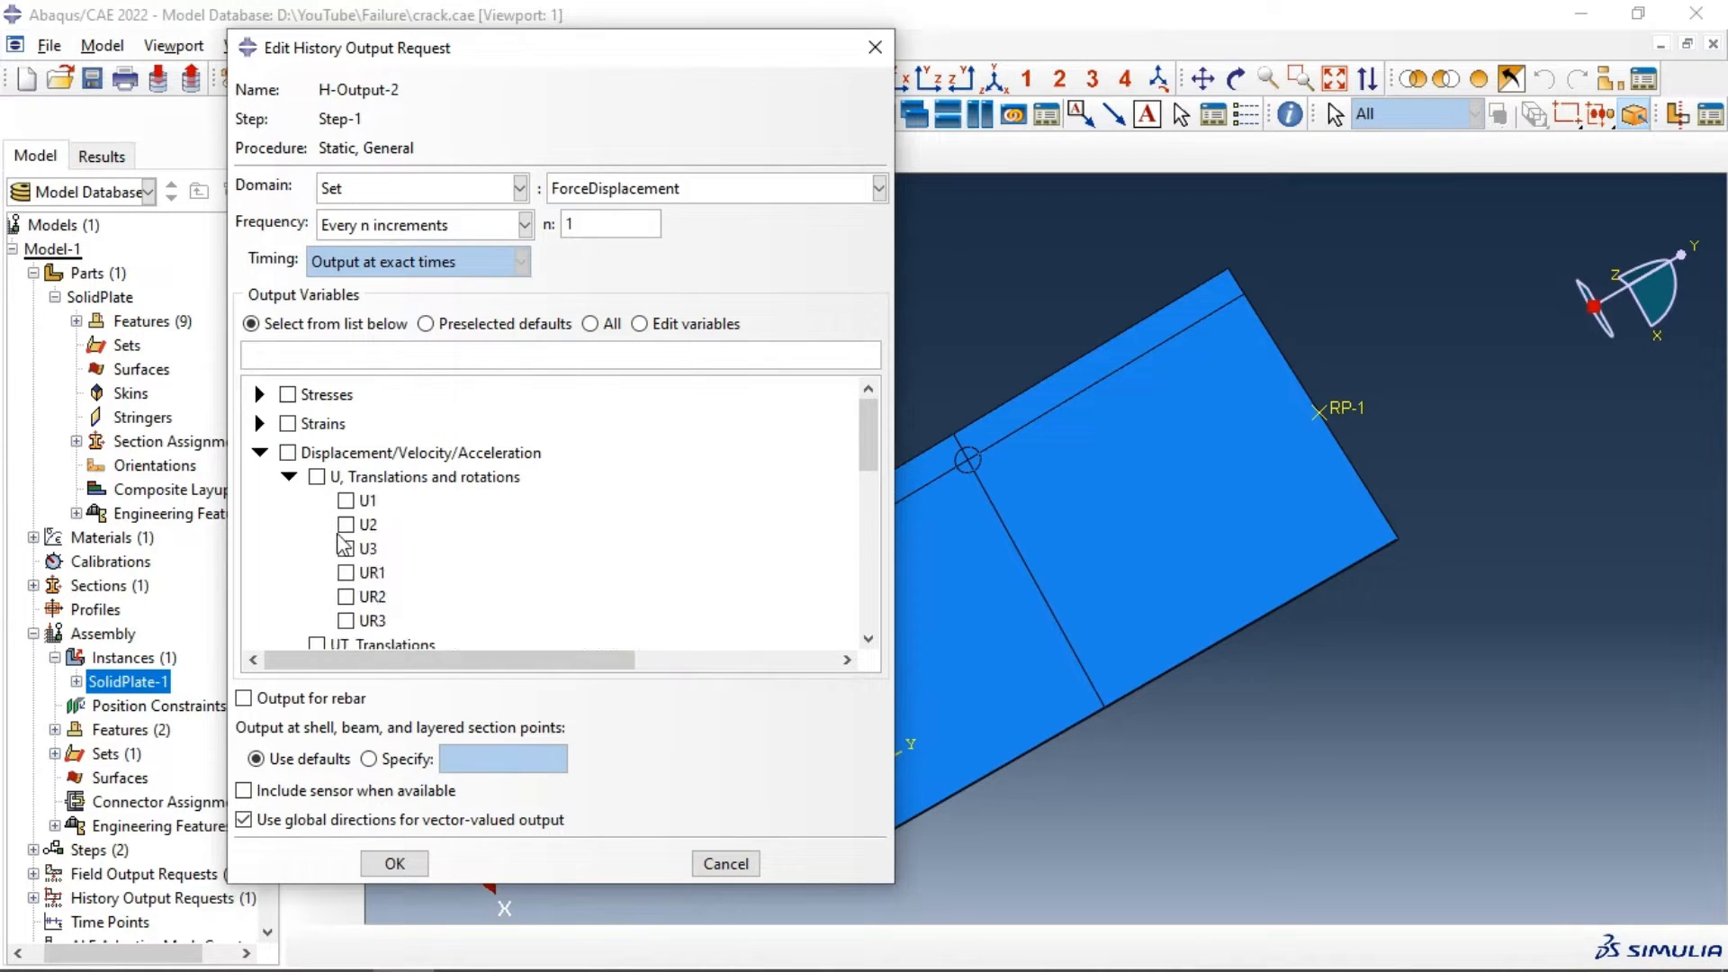
left_click(345, 525)
left_click(259, 453)
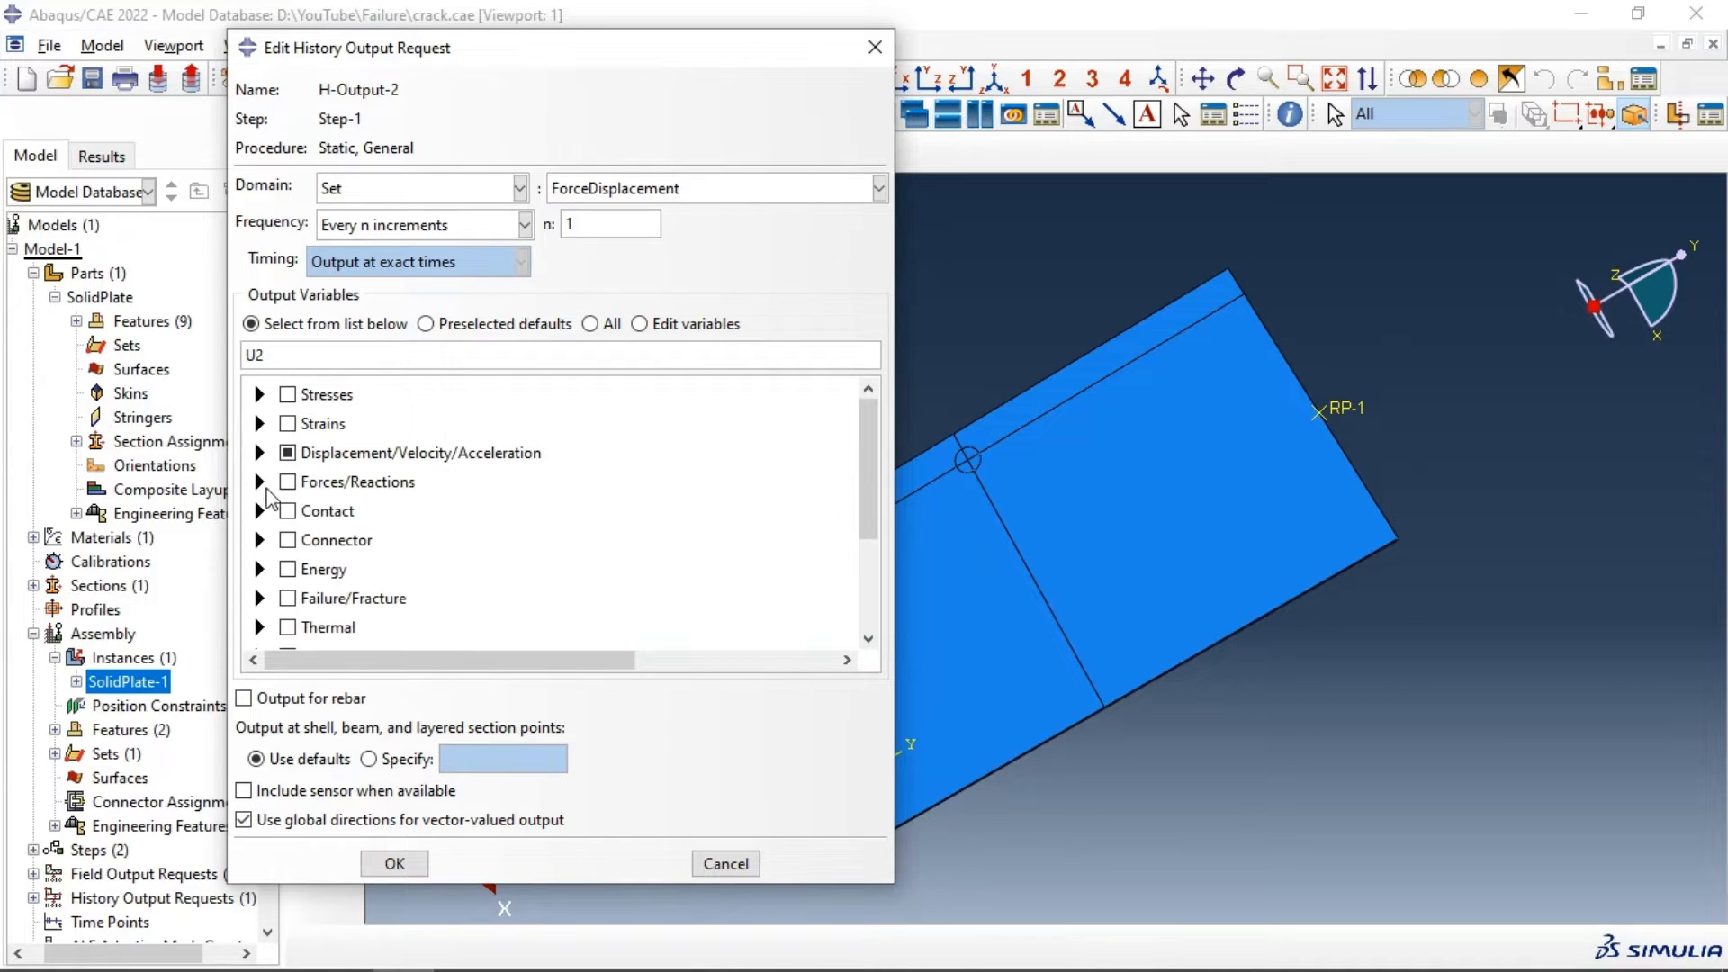
left_click(260, 483)
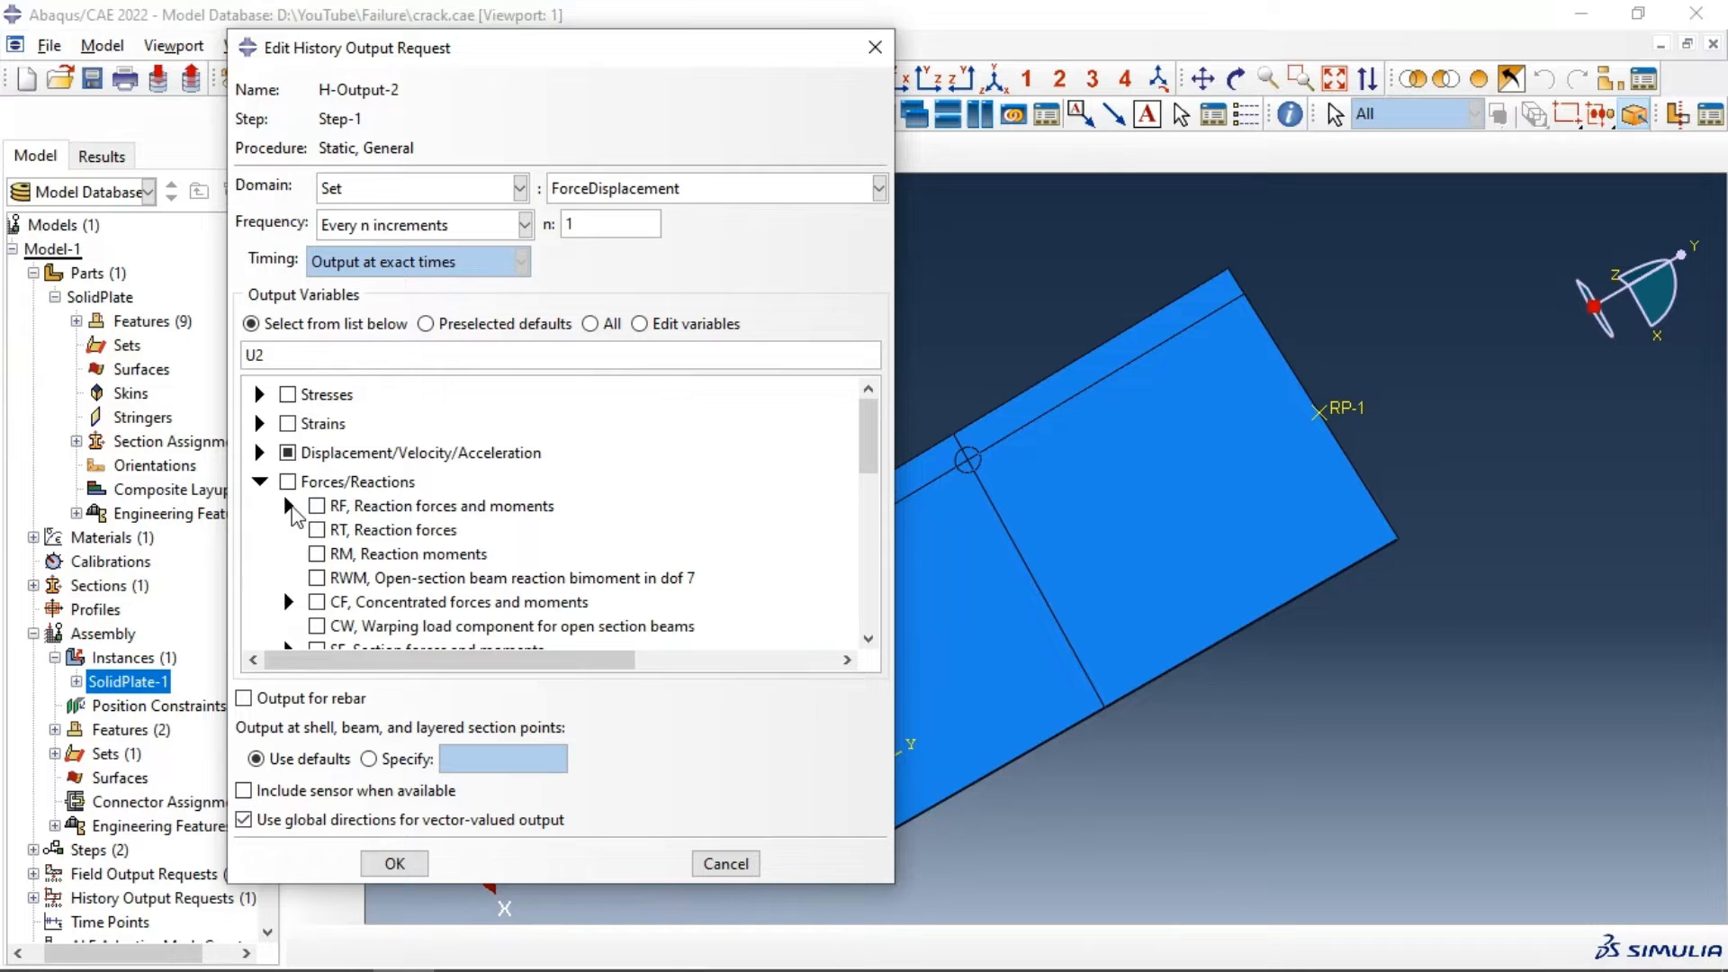
left_click(289, 506)
left_click(345, 554)
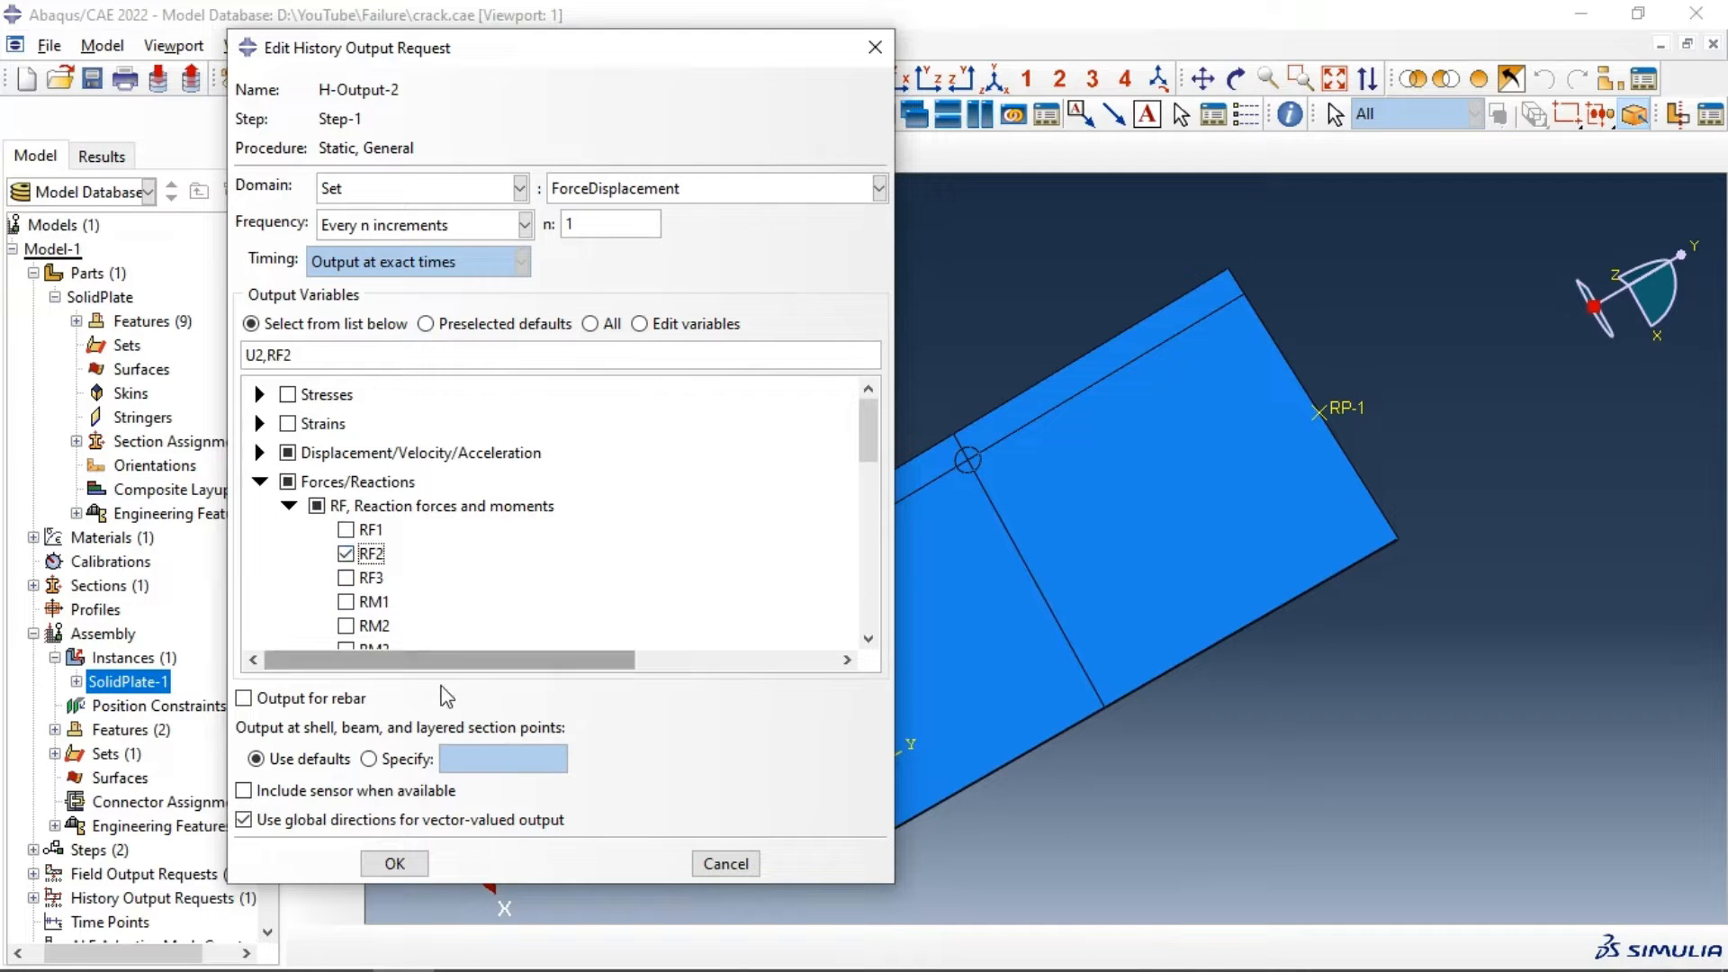
left_click(395, 864)
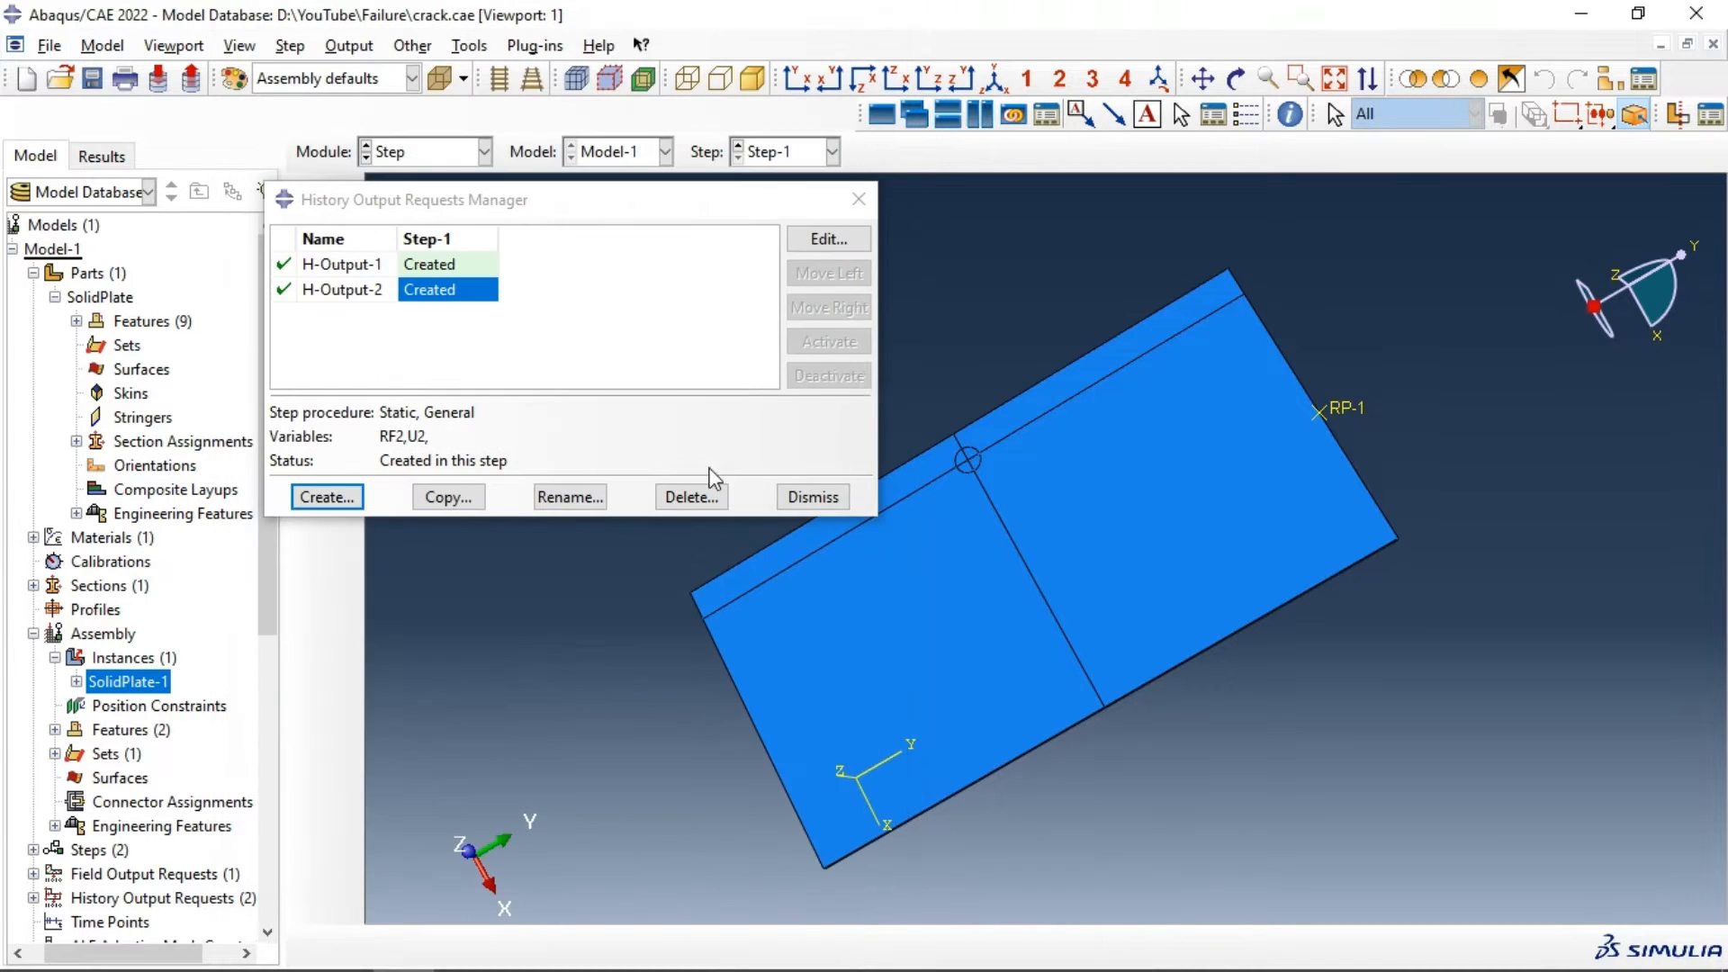
left_click(861, 199)
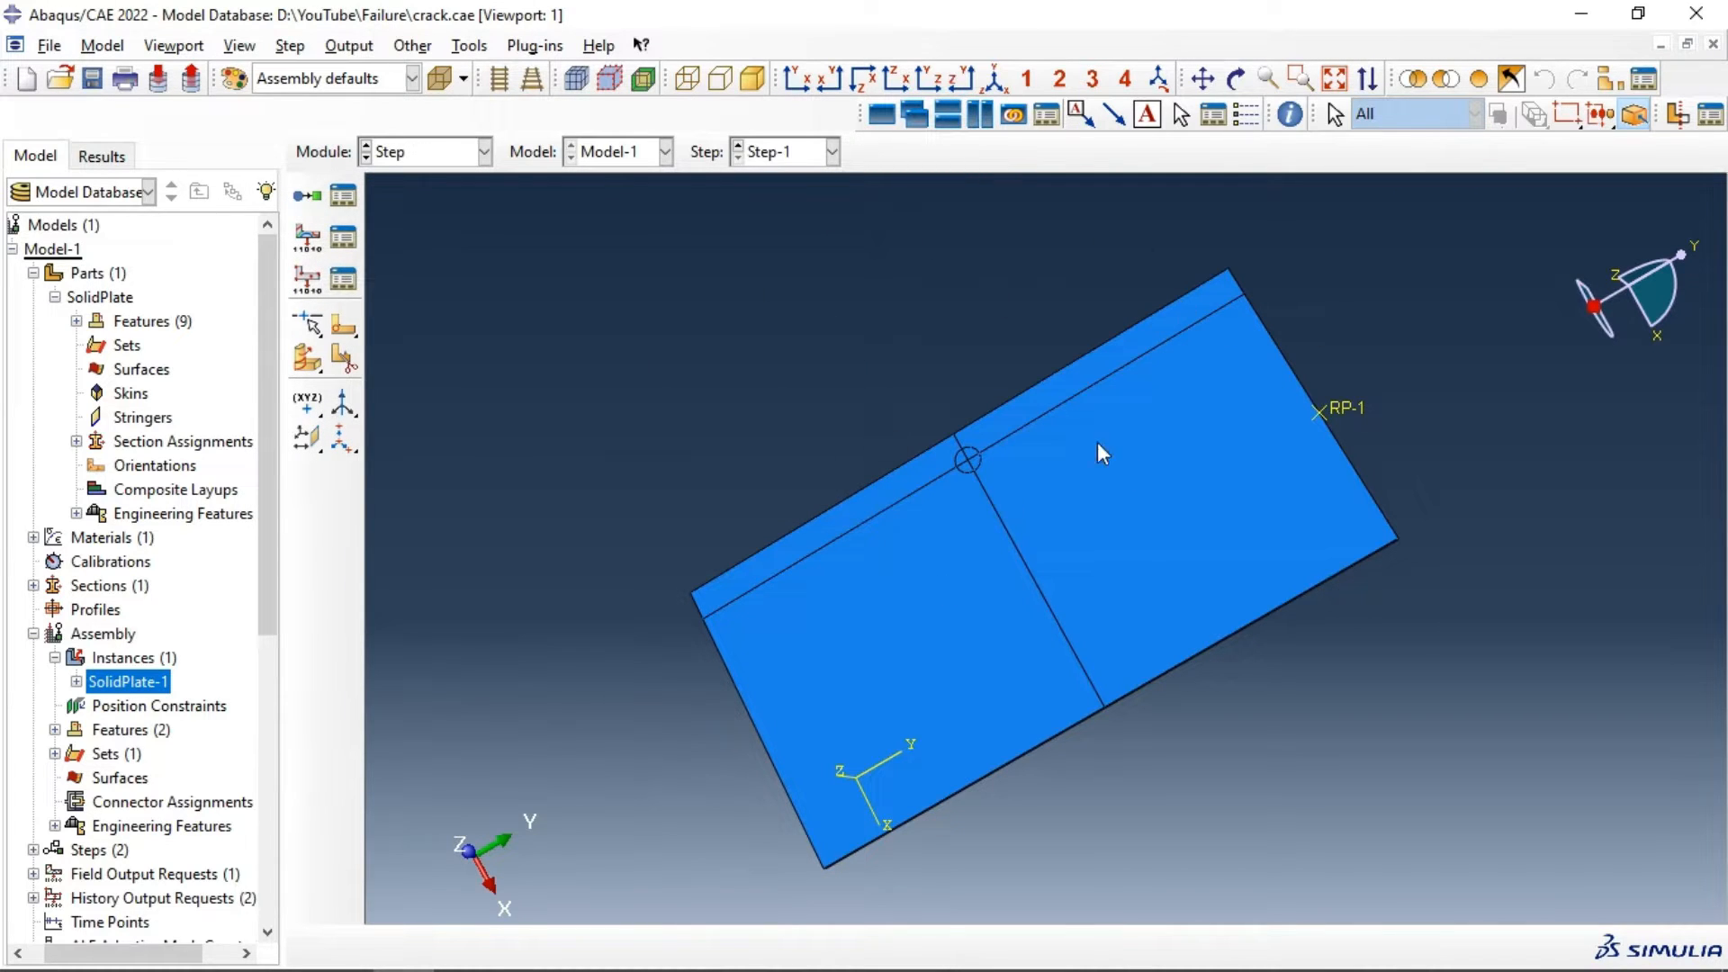
Step: Switch to the Mesh module
left_click(439, 158)
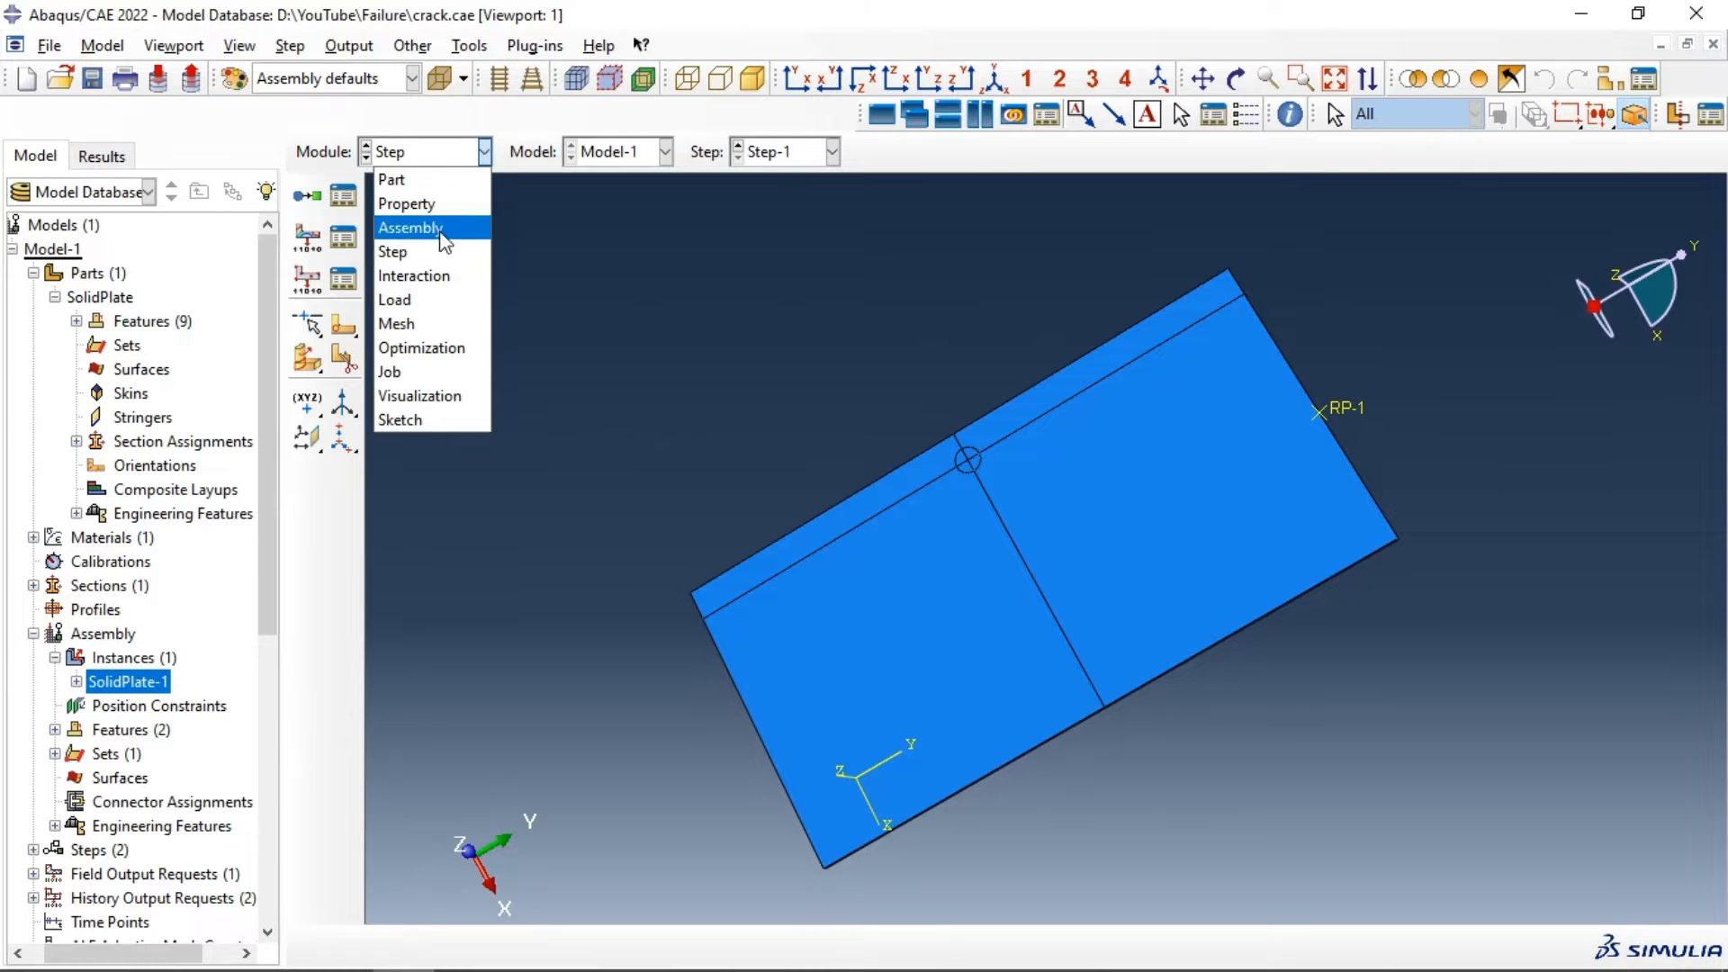
left_click(432, 327)
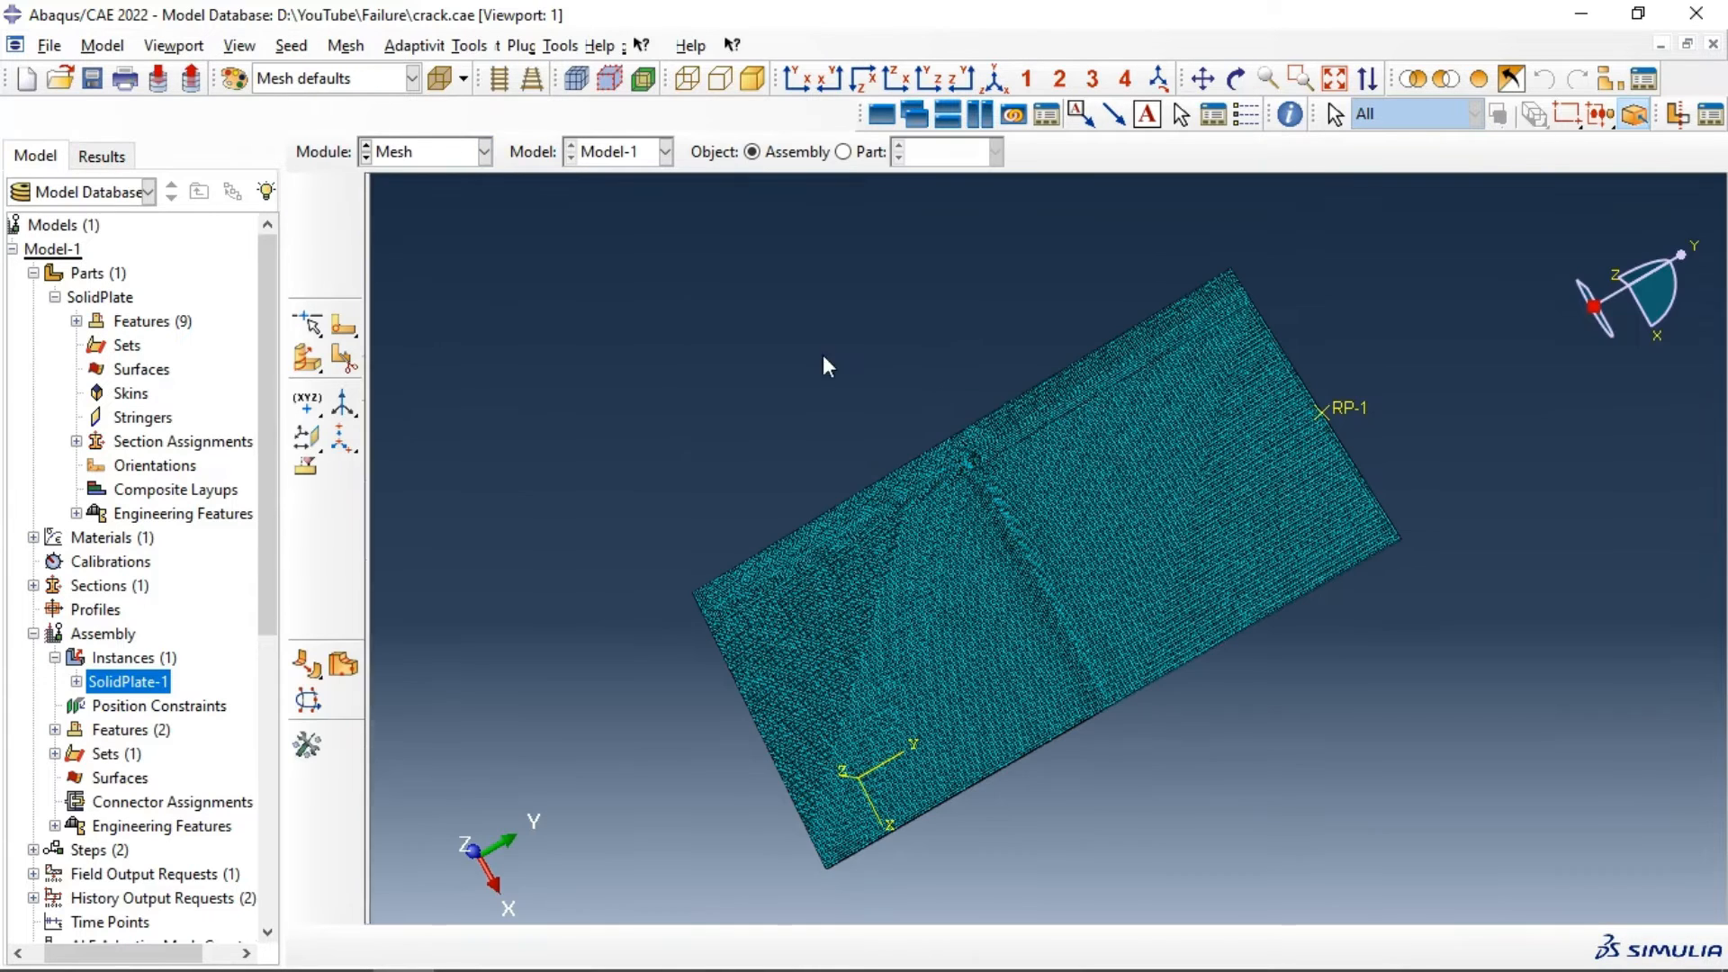
Step: Seed the plate instance with an approximate global size of 10, deleting the invalidated mesh
left_click(306, 232)
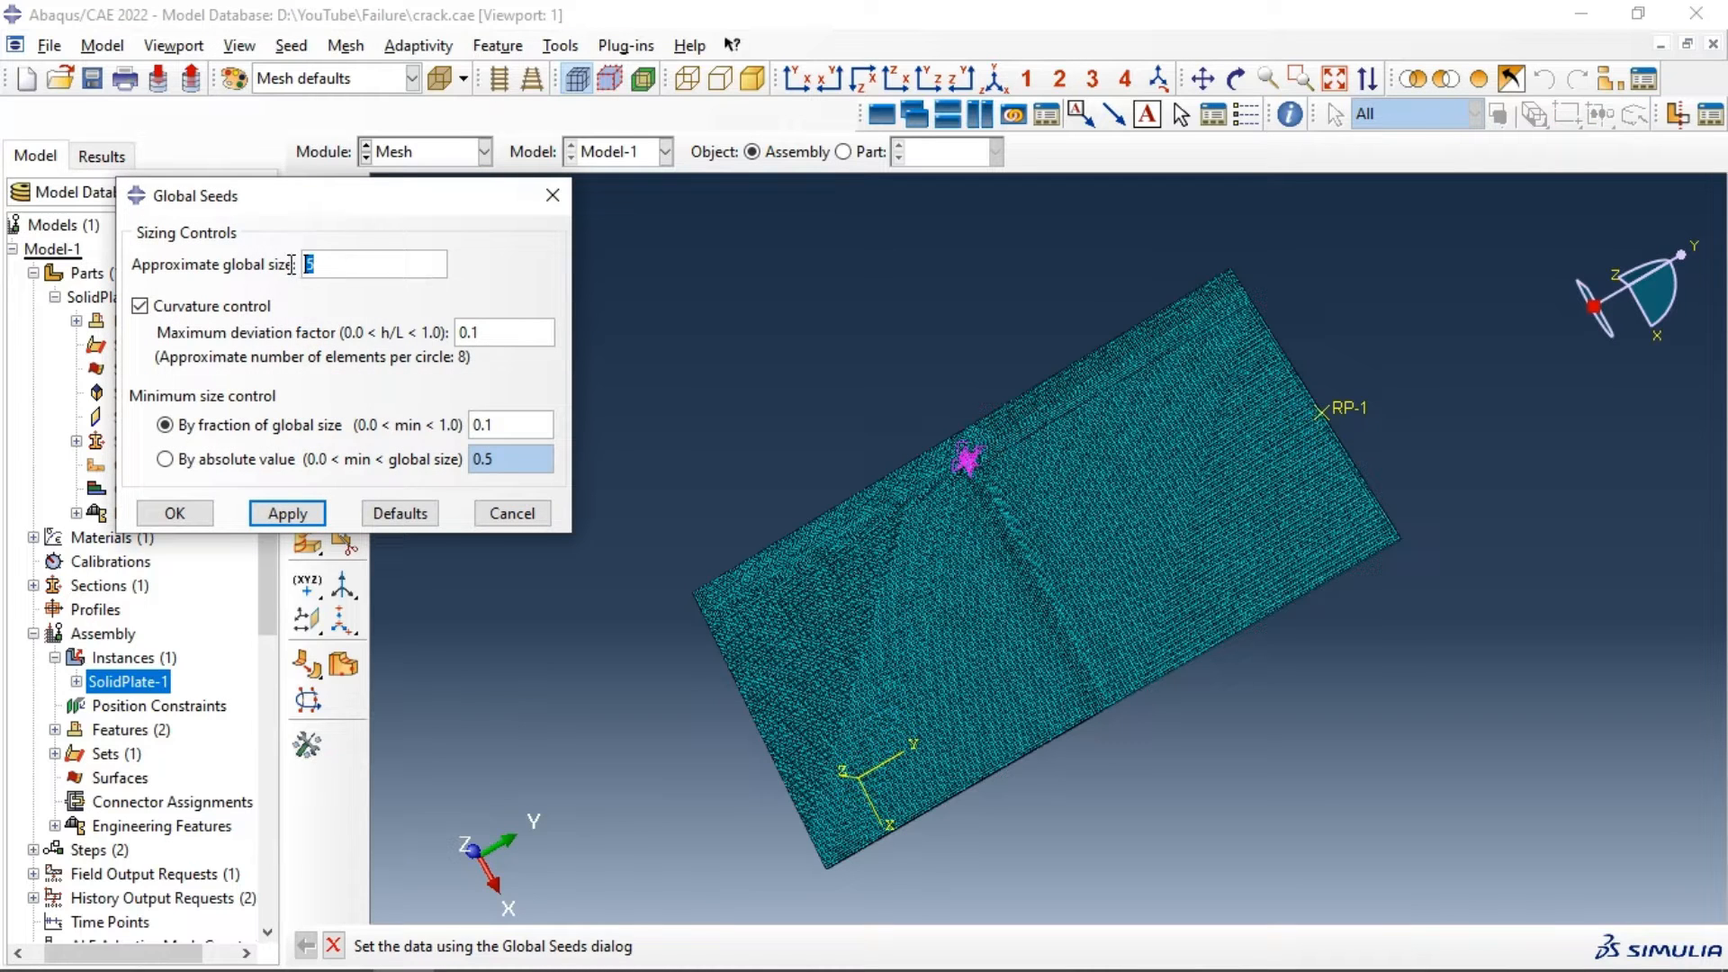
type("10")
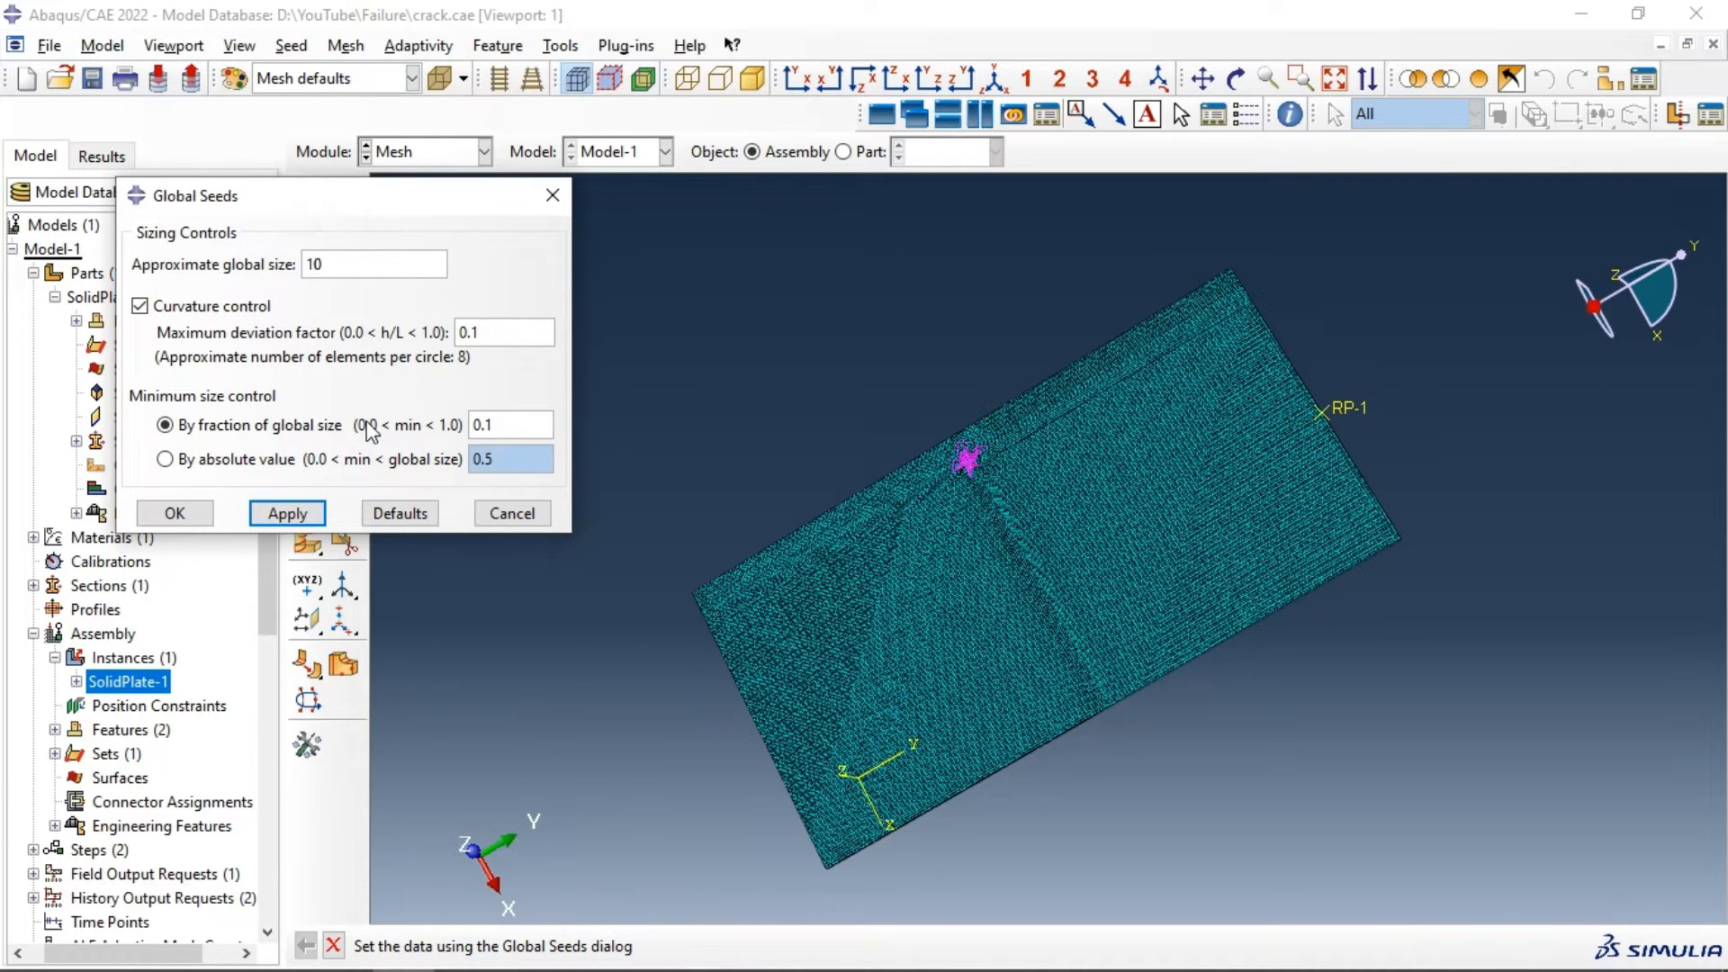
left_click(286, 513)
left_click(232, 374)
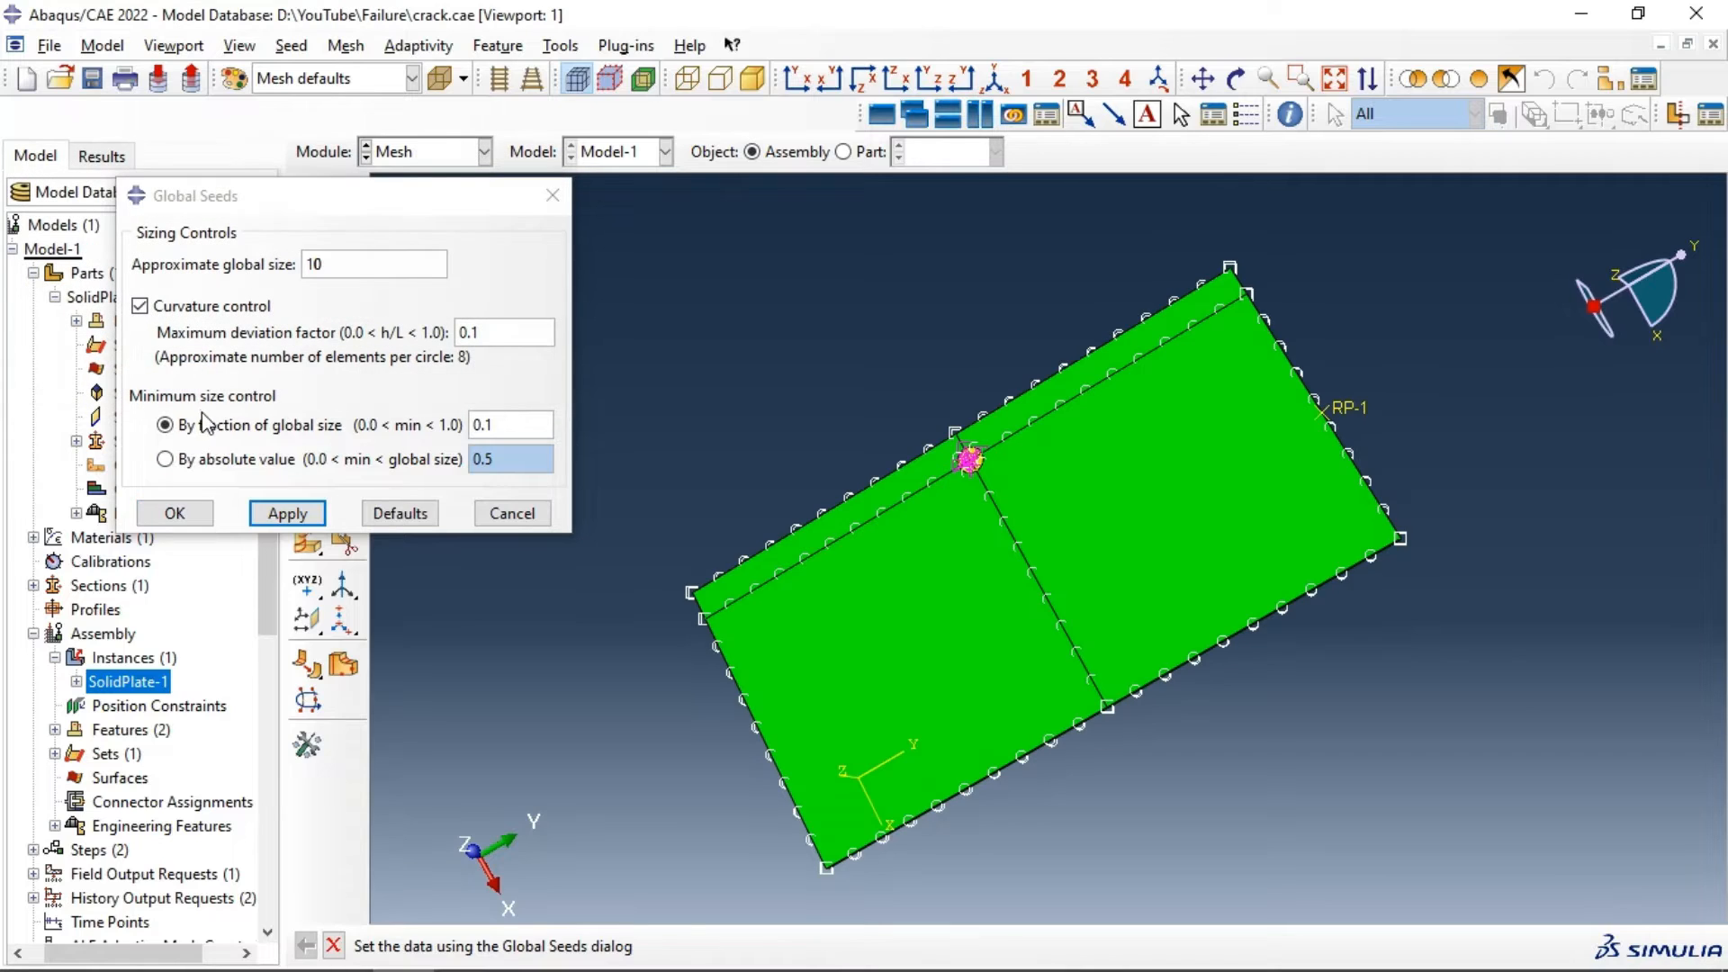
Step: Set the approximate global seed size to 5 and mesh the plate instance
double_click(306, 262)
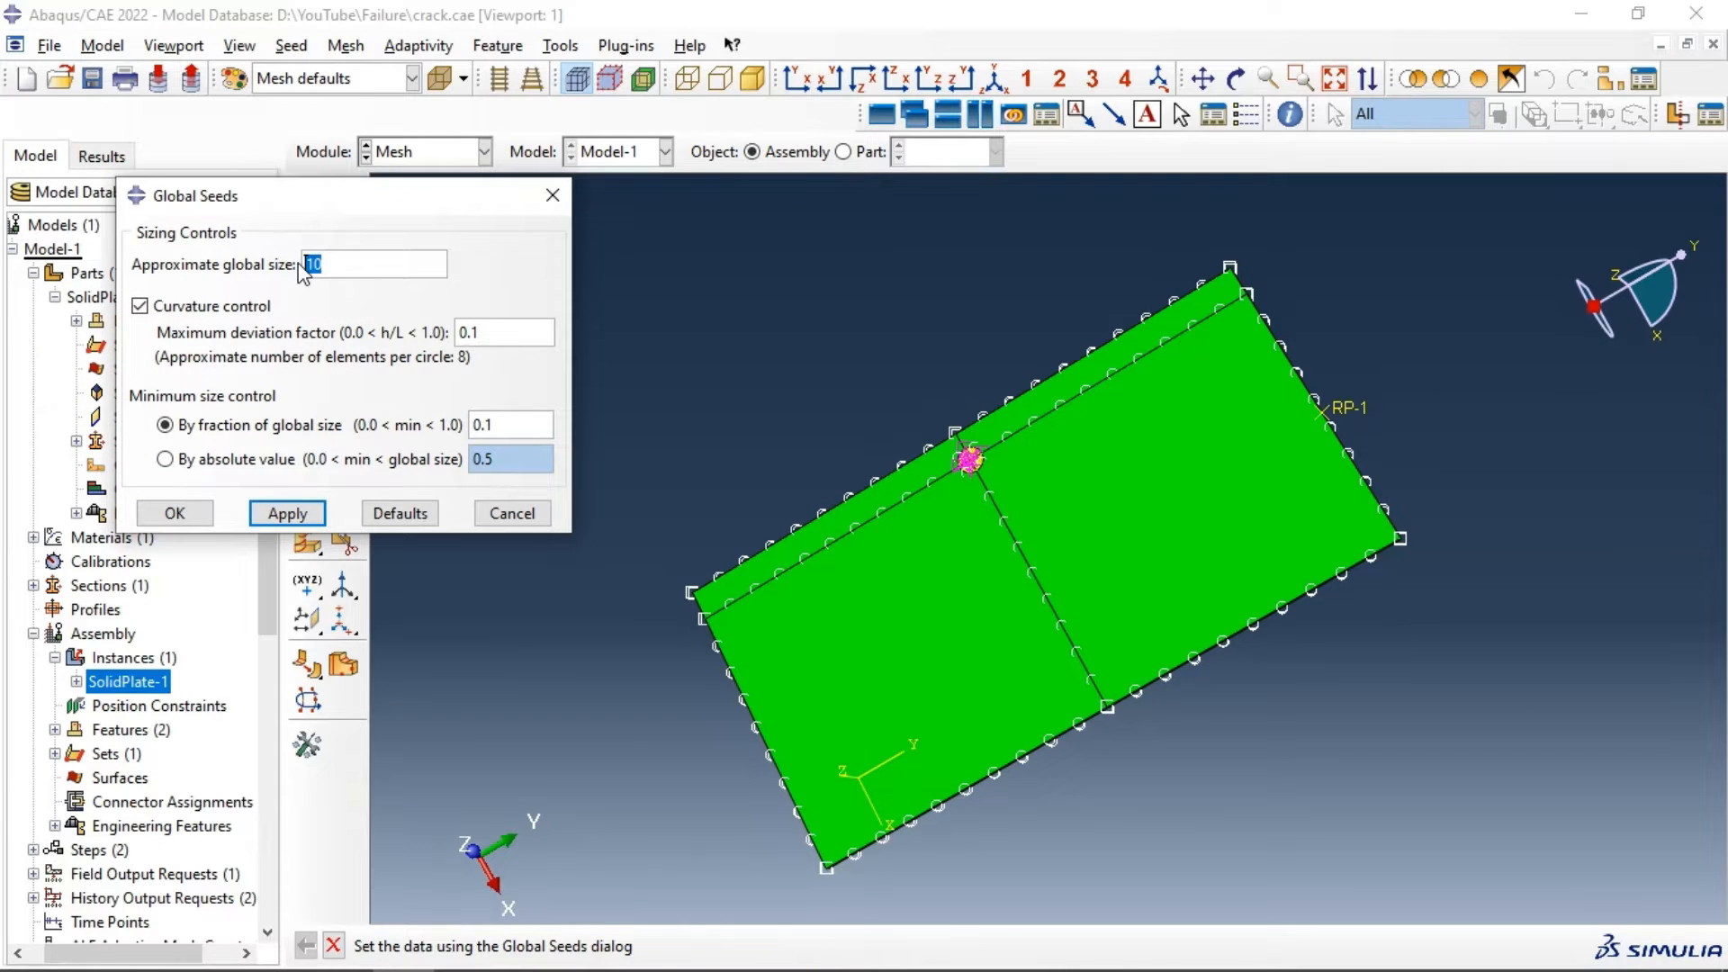
type("5")
left_click(282, 511)
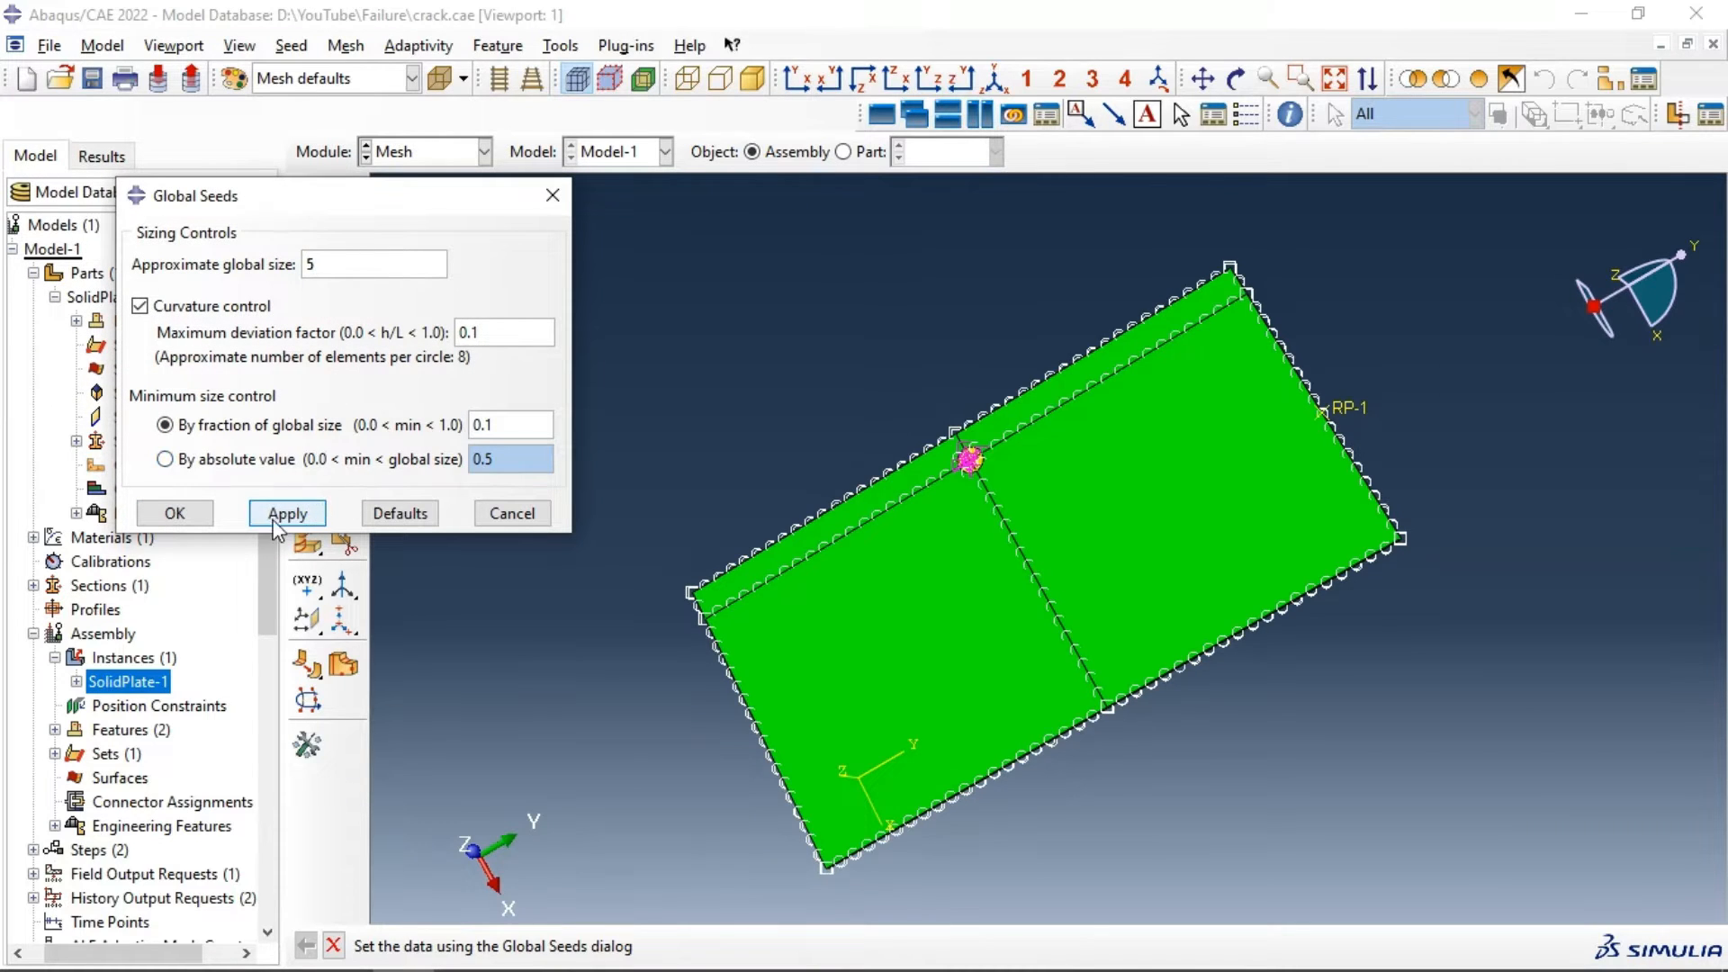
left_click(175, 513)
left_click(307, 230)
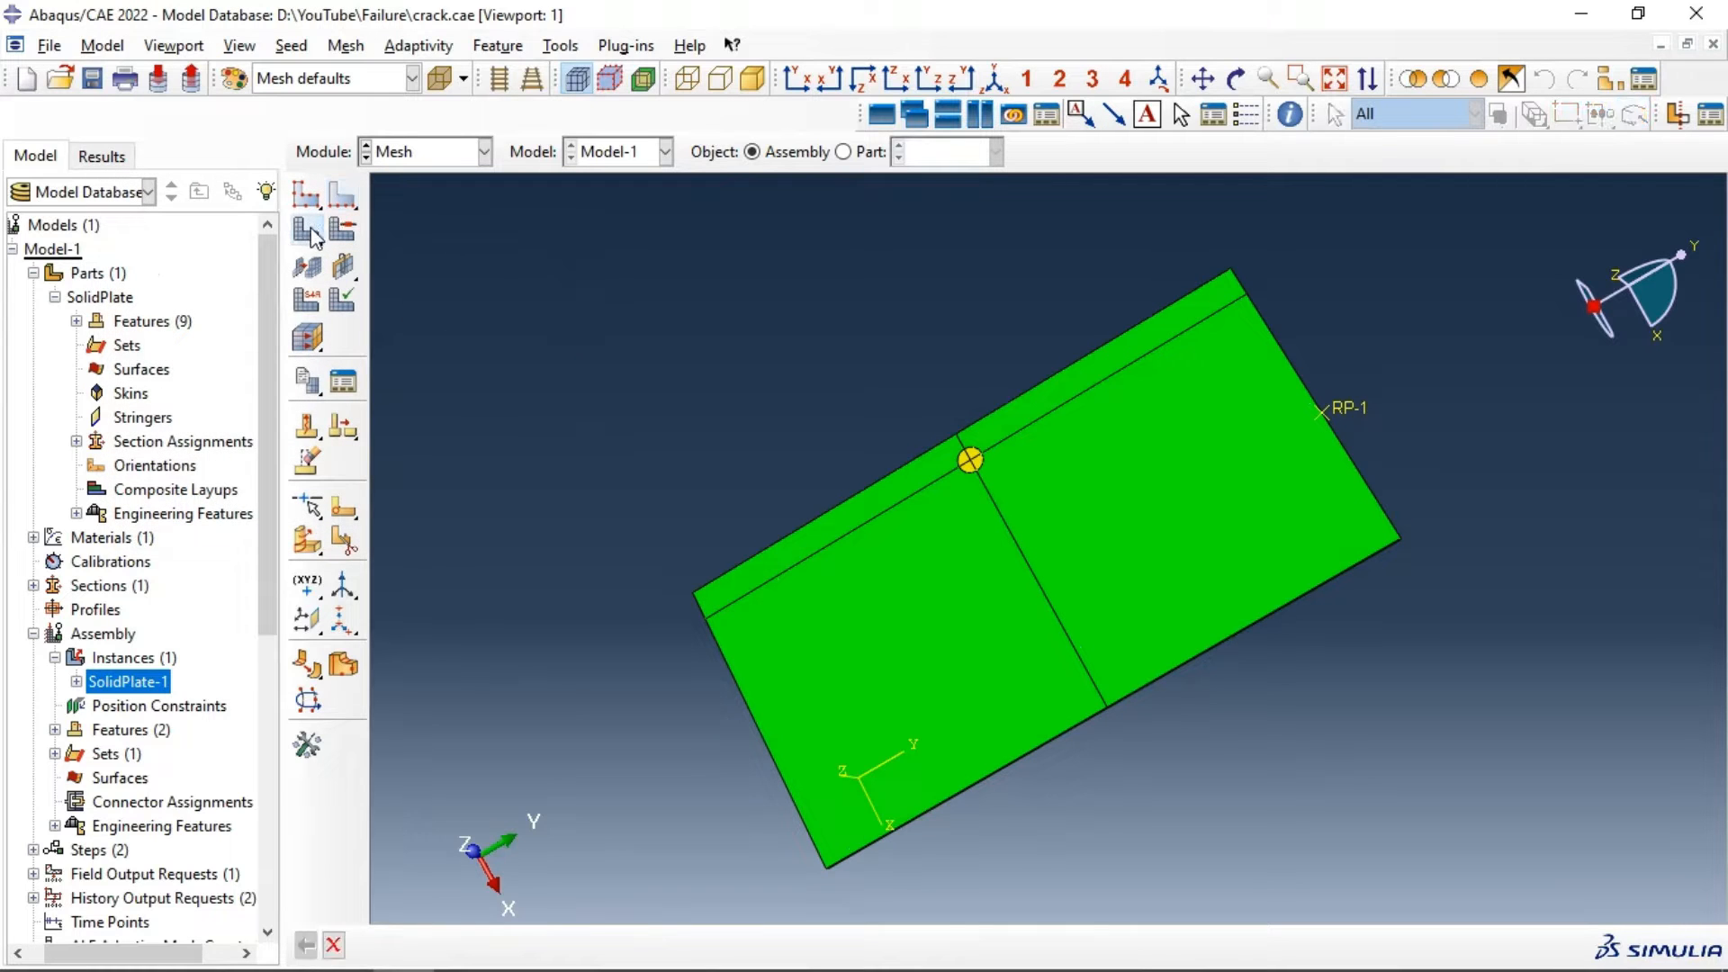
left_click(578, 945)
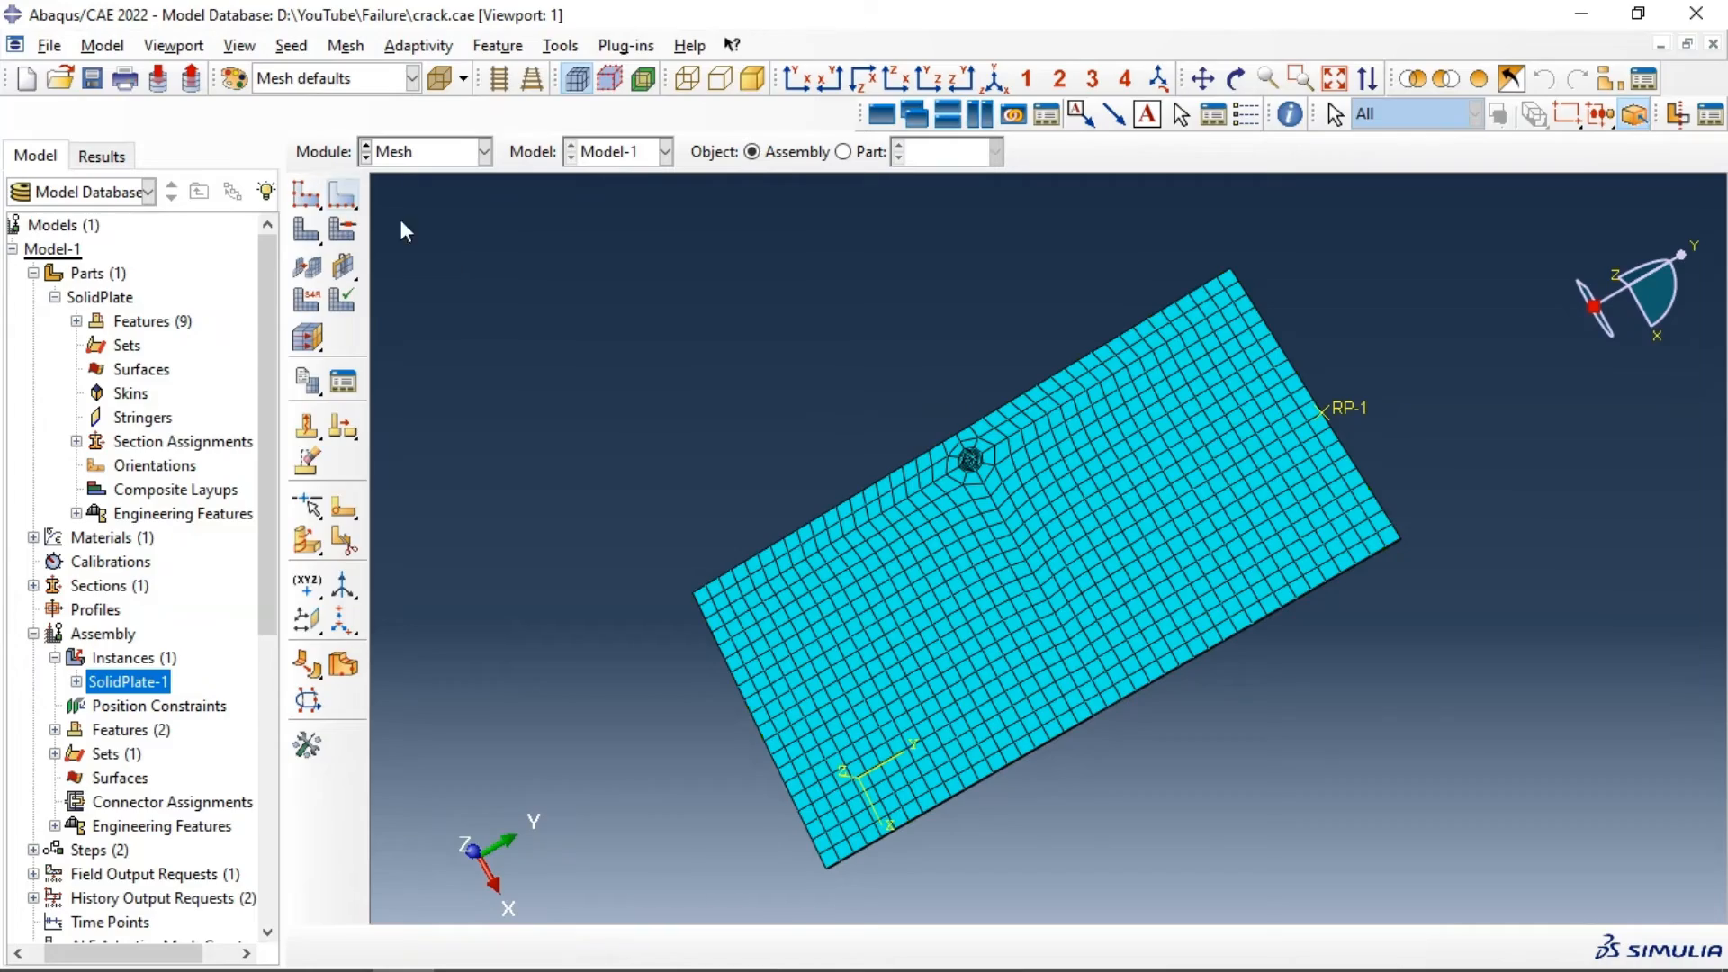
scroll(1105, 434, "up", 6)
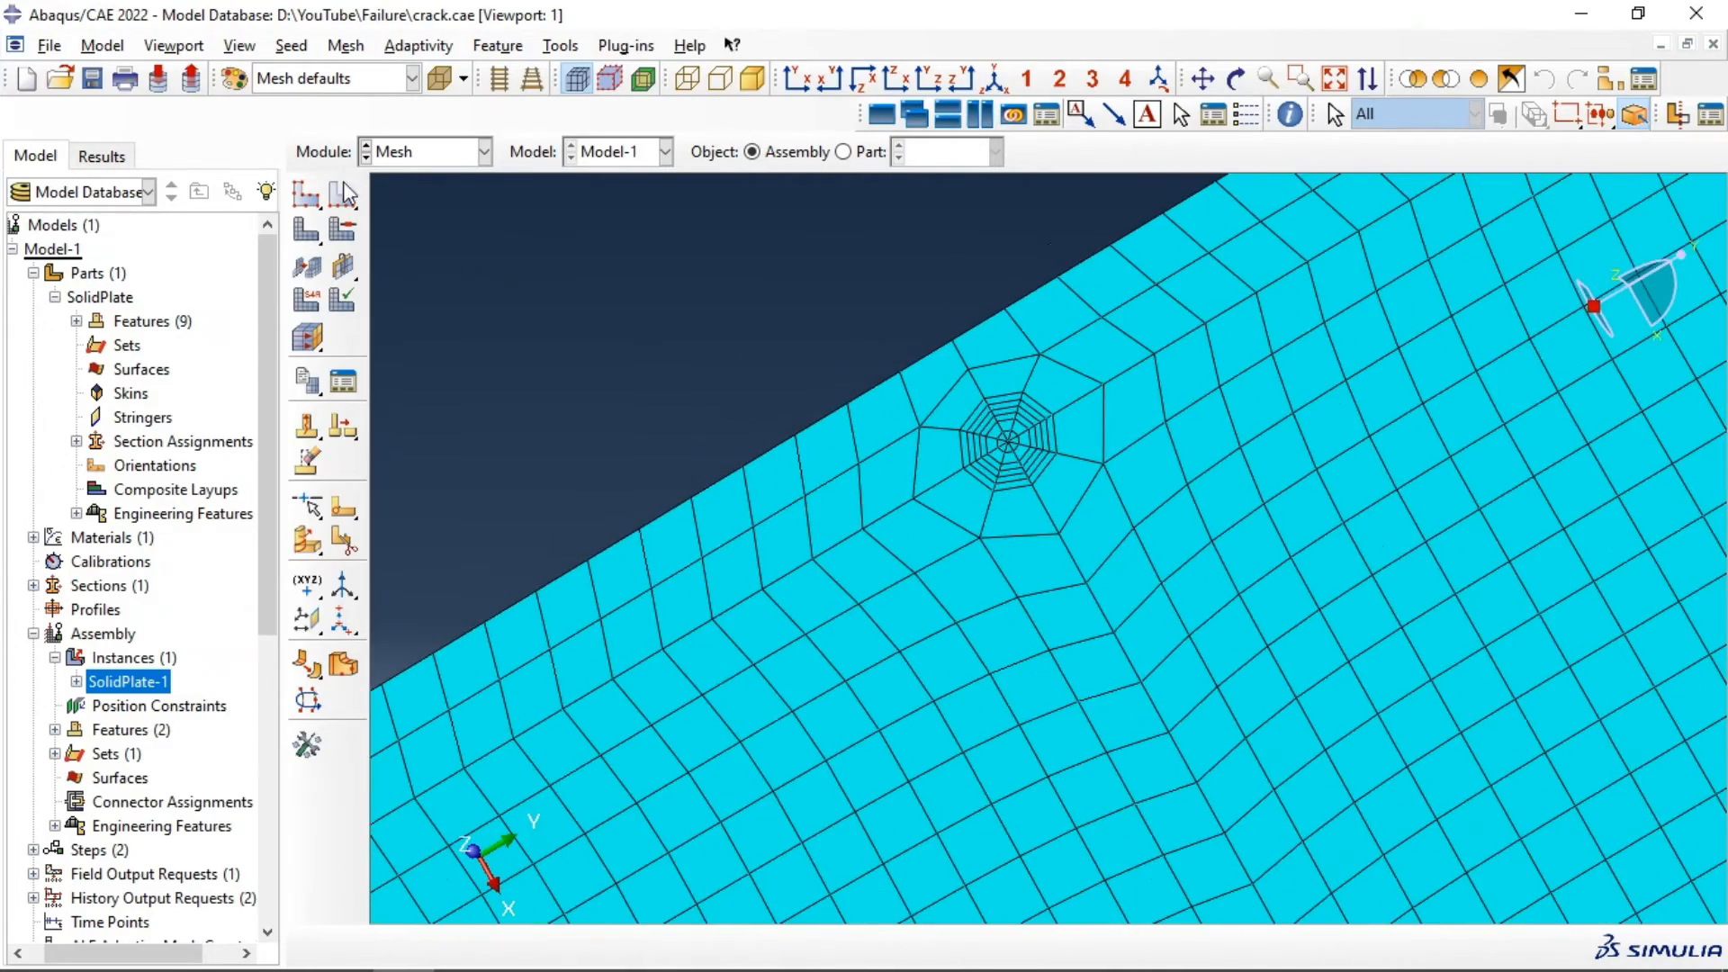
Step: Reseed the plate instance with an approximate global size of 1, discarding the old mesh, and mesh it again
left_click(306, 194)
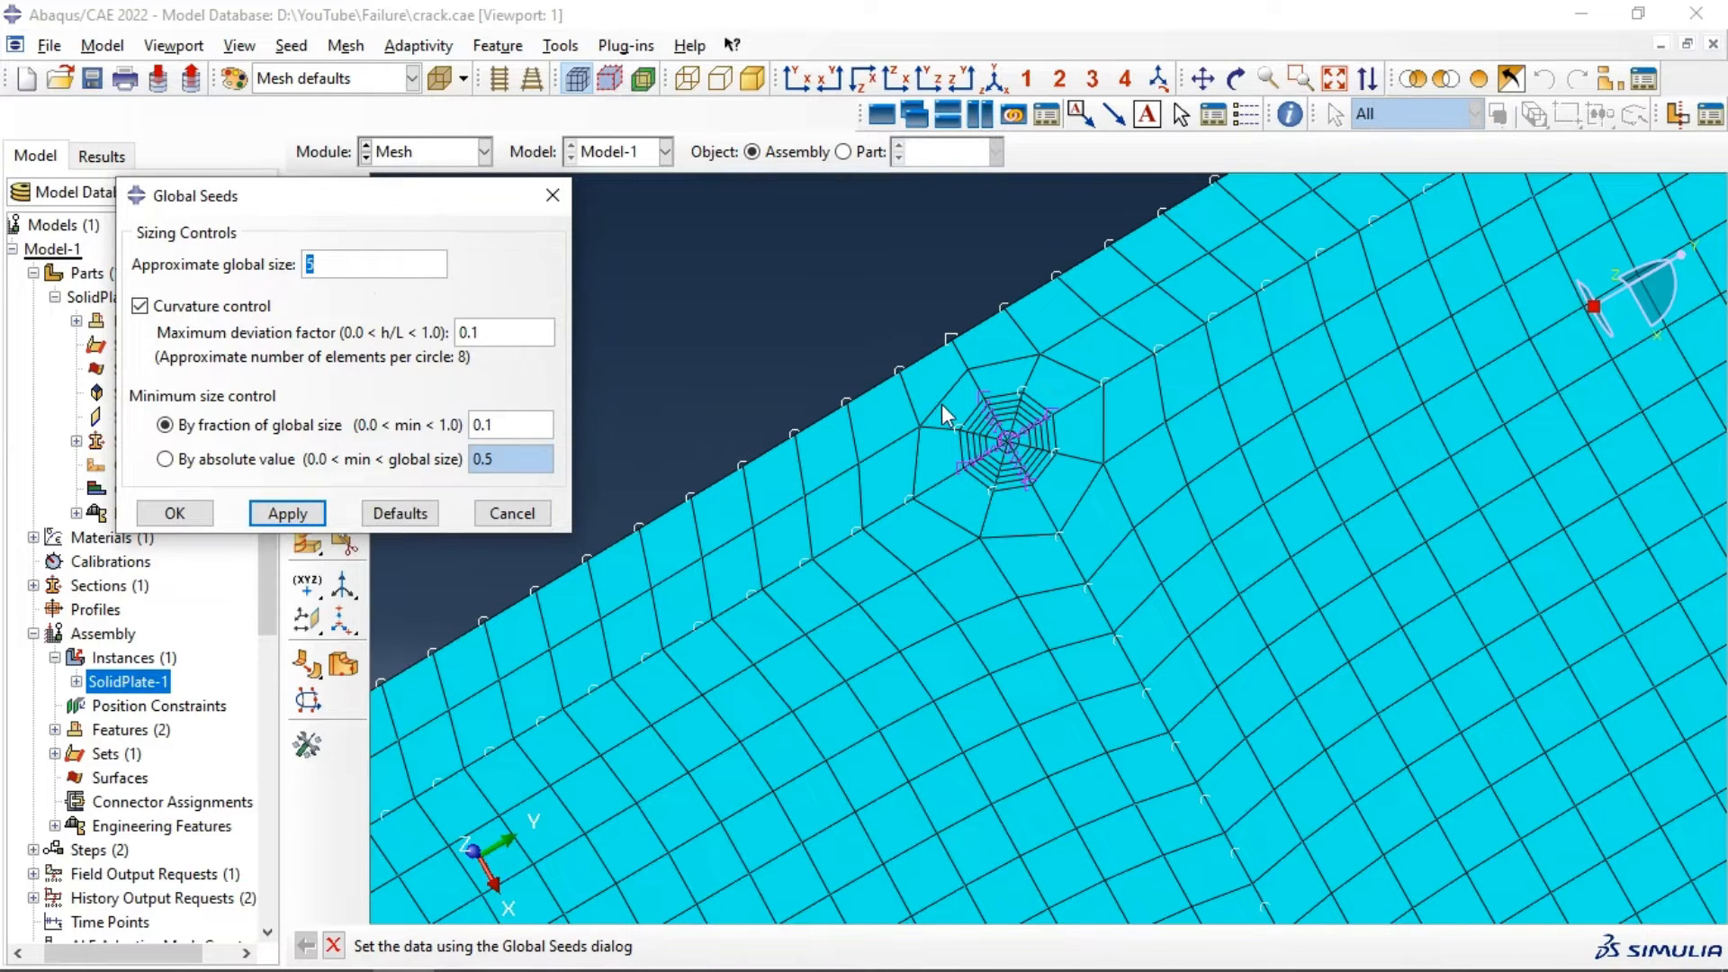
left_click(310, 514)
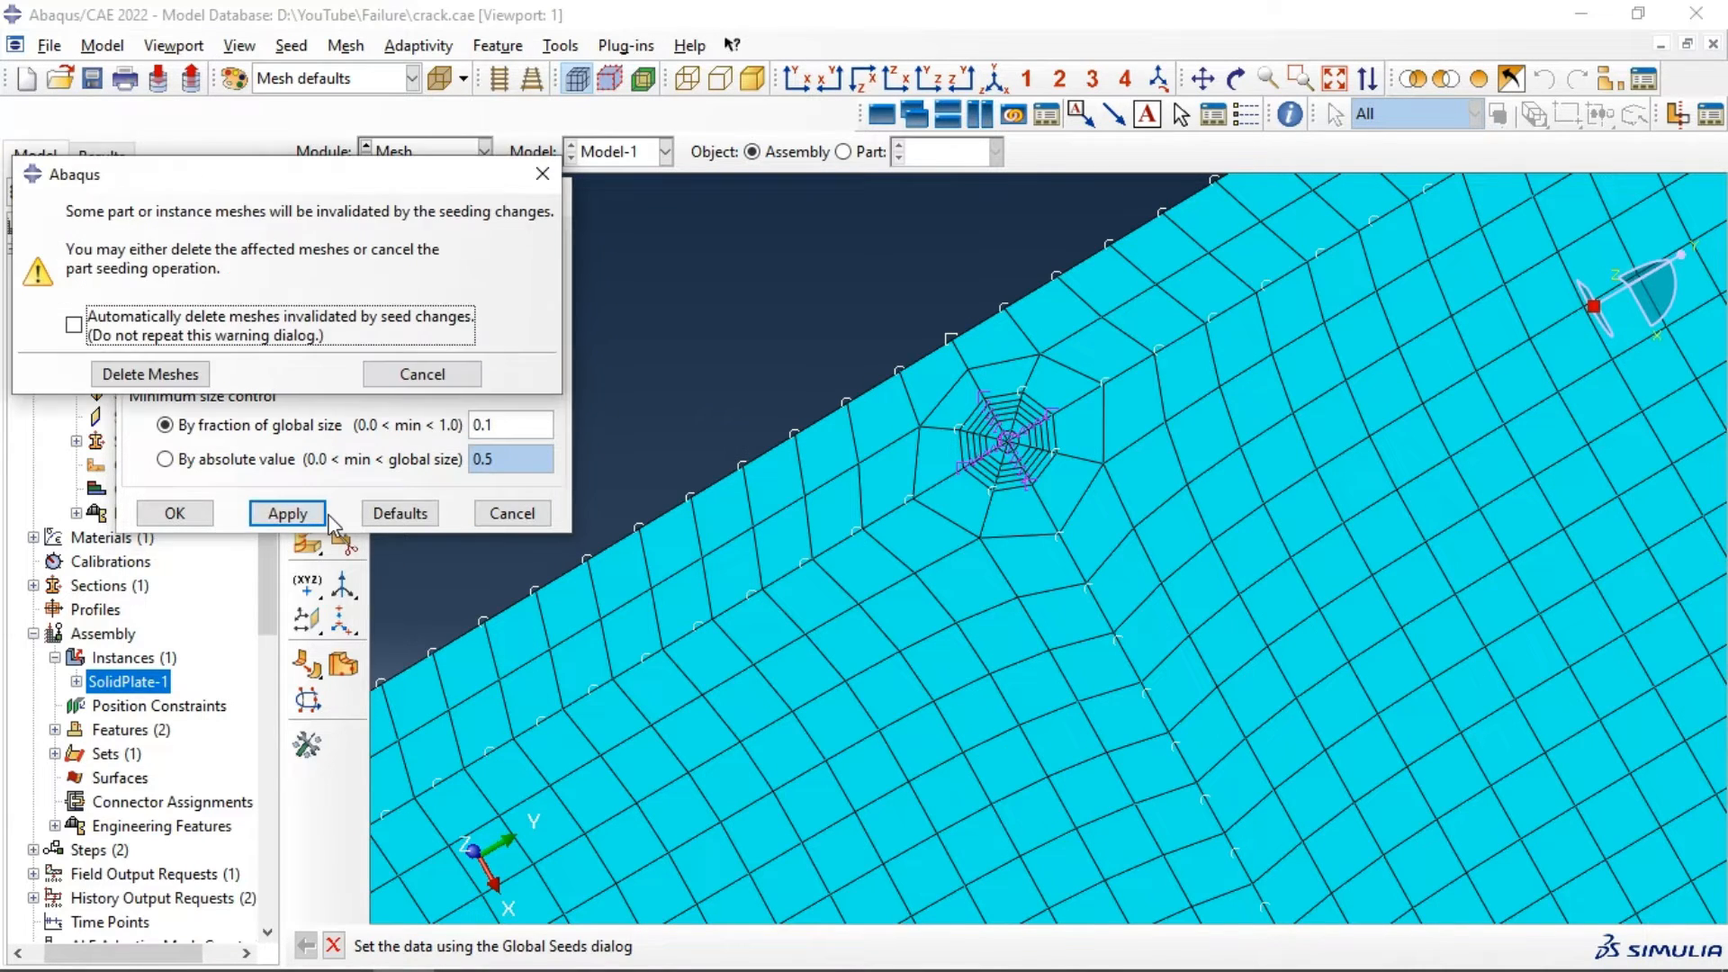
left_click(150, 374)
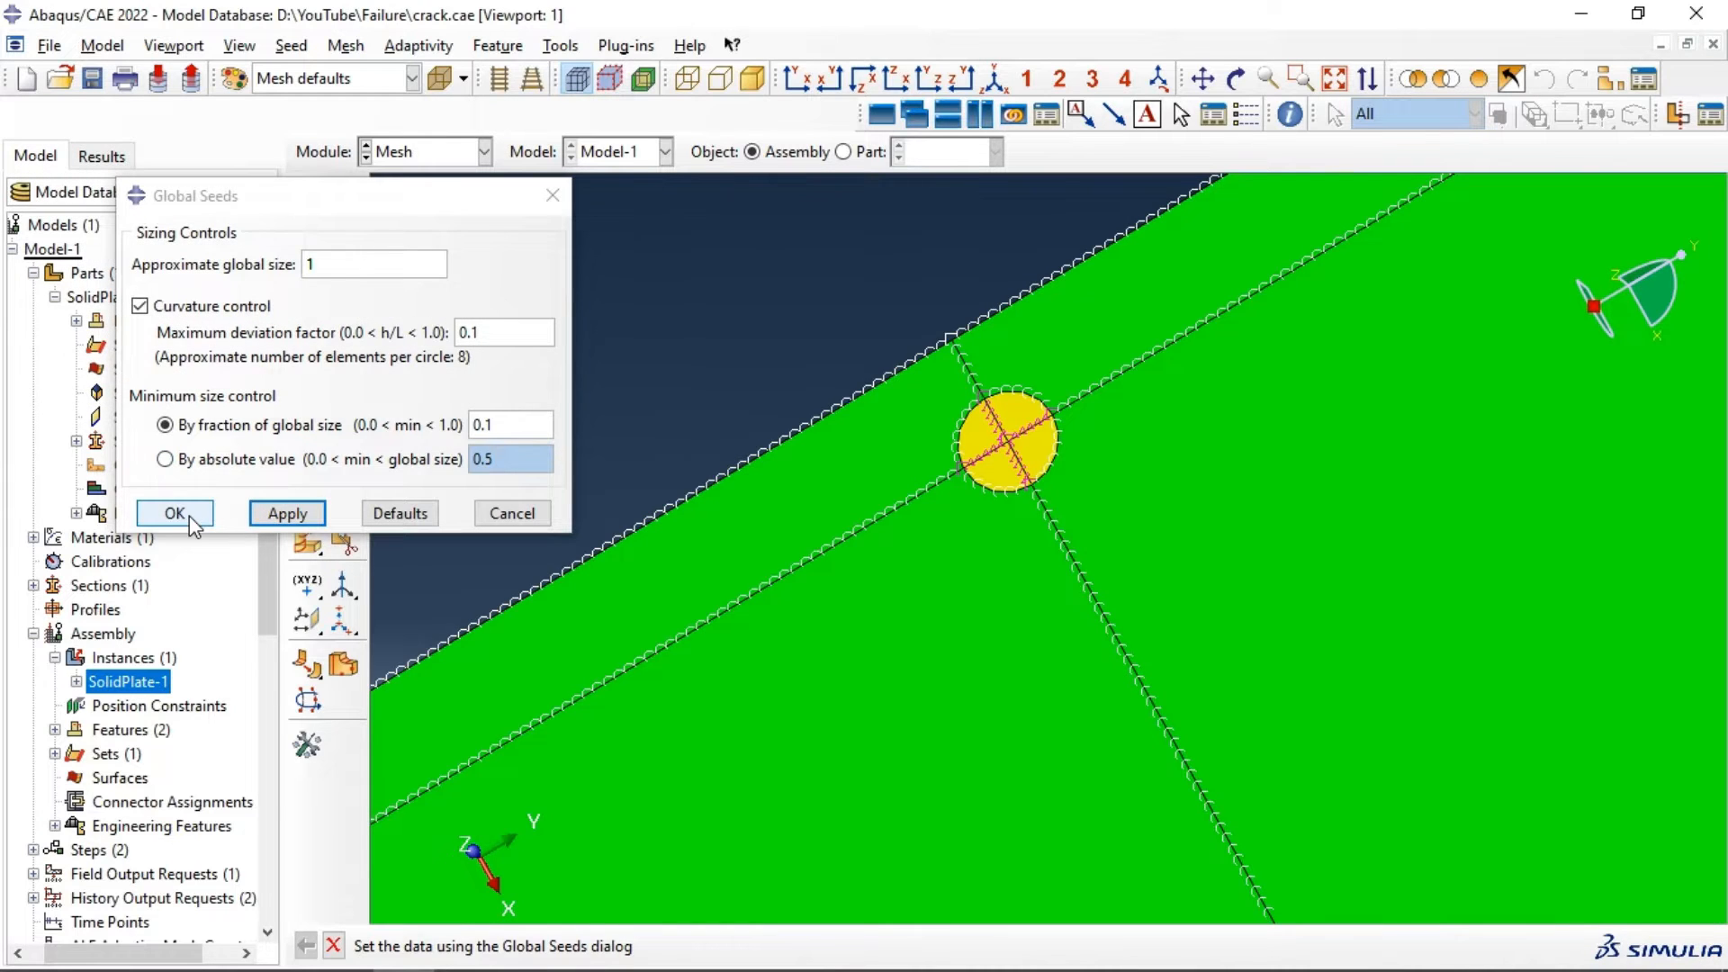
left_click(185, 514)
left_click(307, 230)
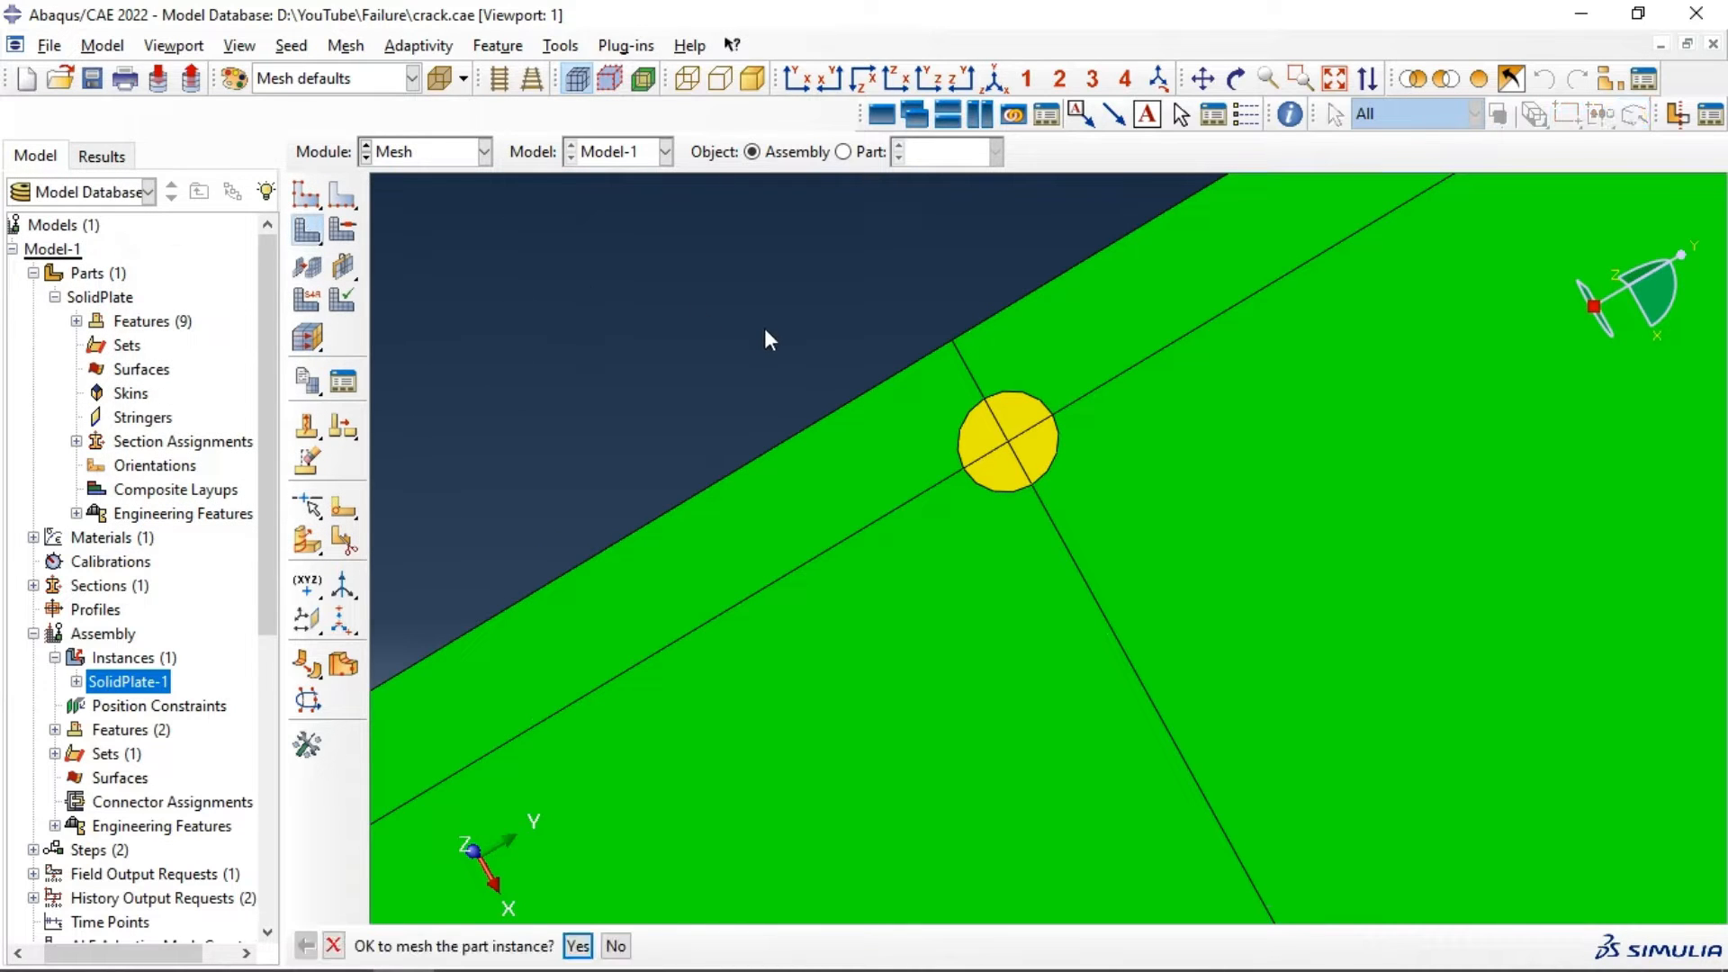
left_click(578, 944)
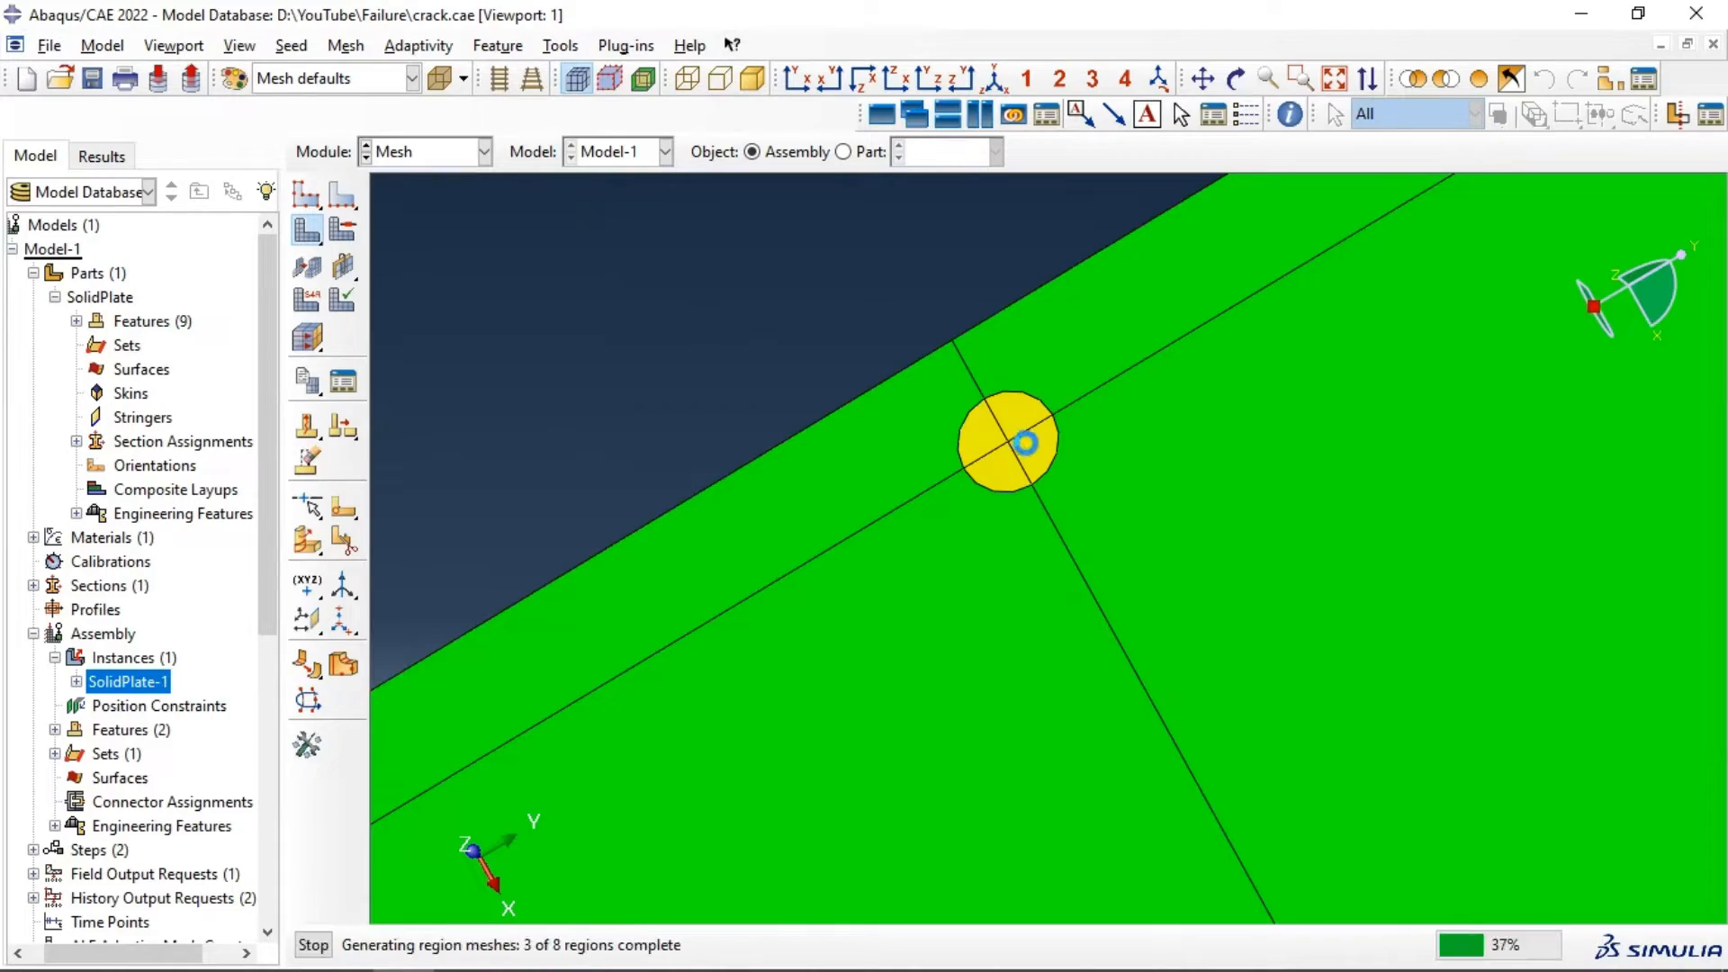
scroll(1027, 445, "down", 6)
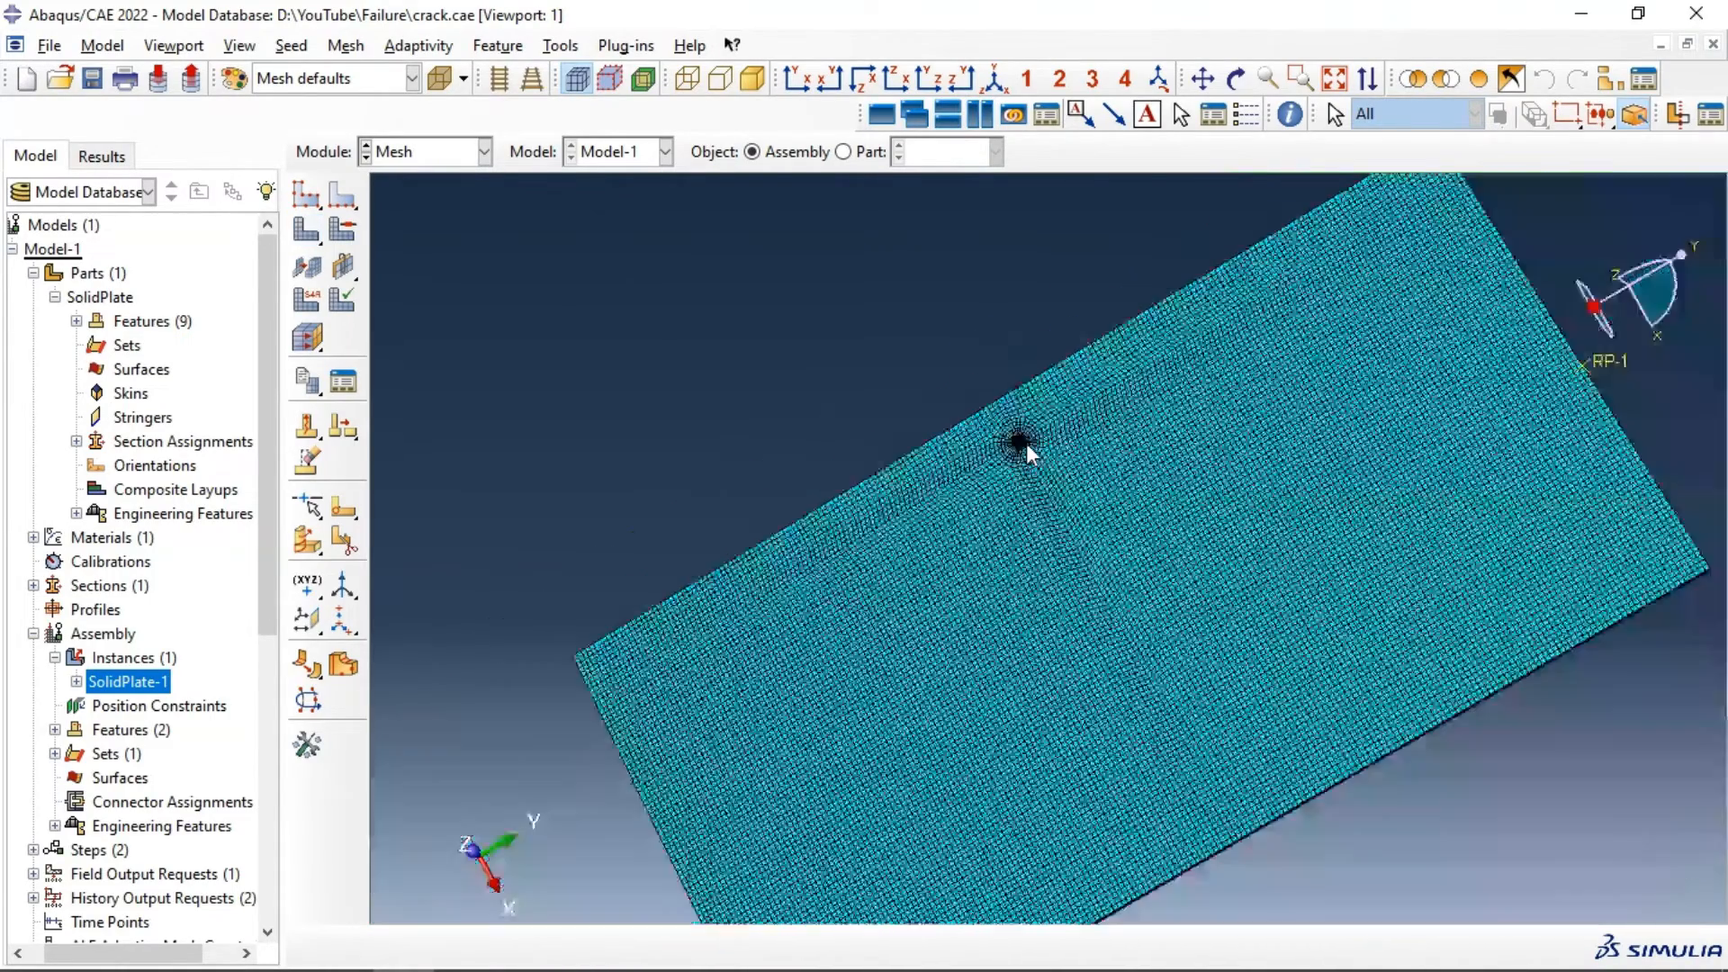
Step: Reseed the plate instance with an approximate global size of 2, deleting the old mesh, and mesh it again
scroll(997, 420, "up", 2)
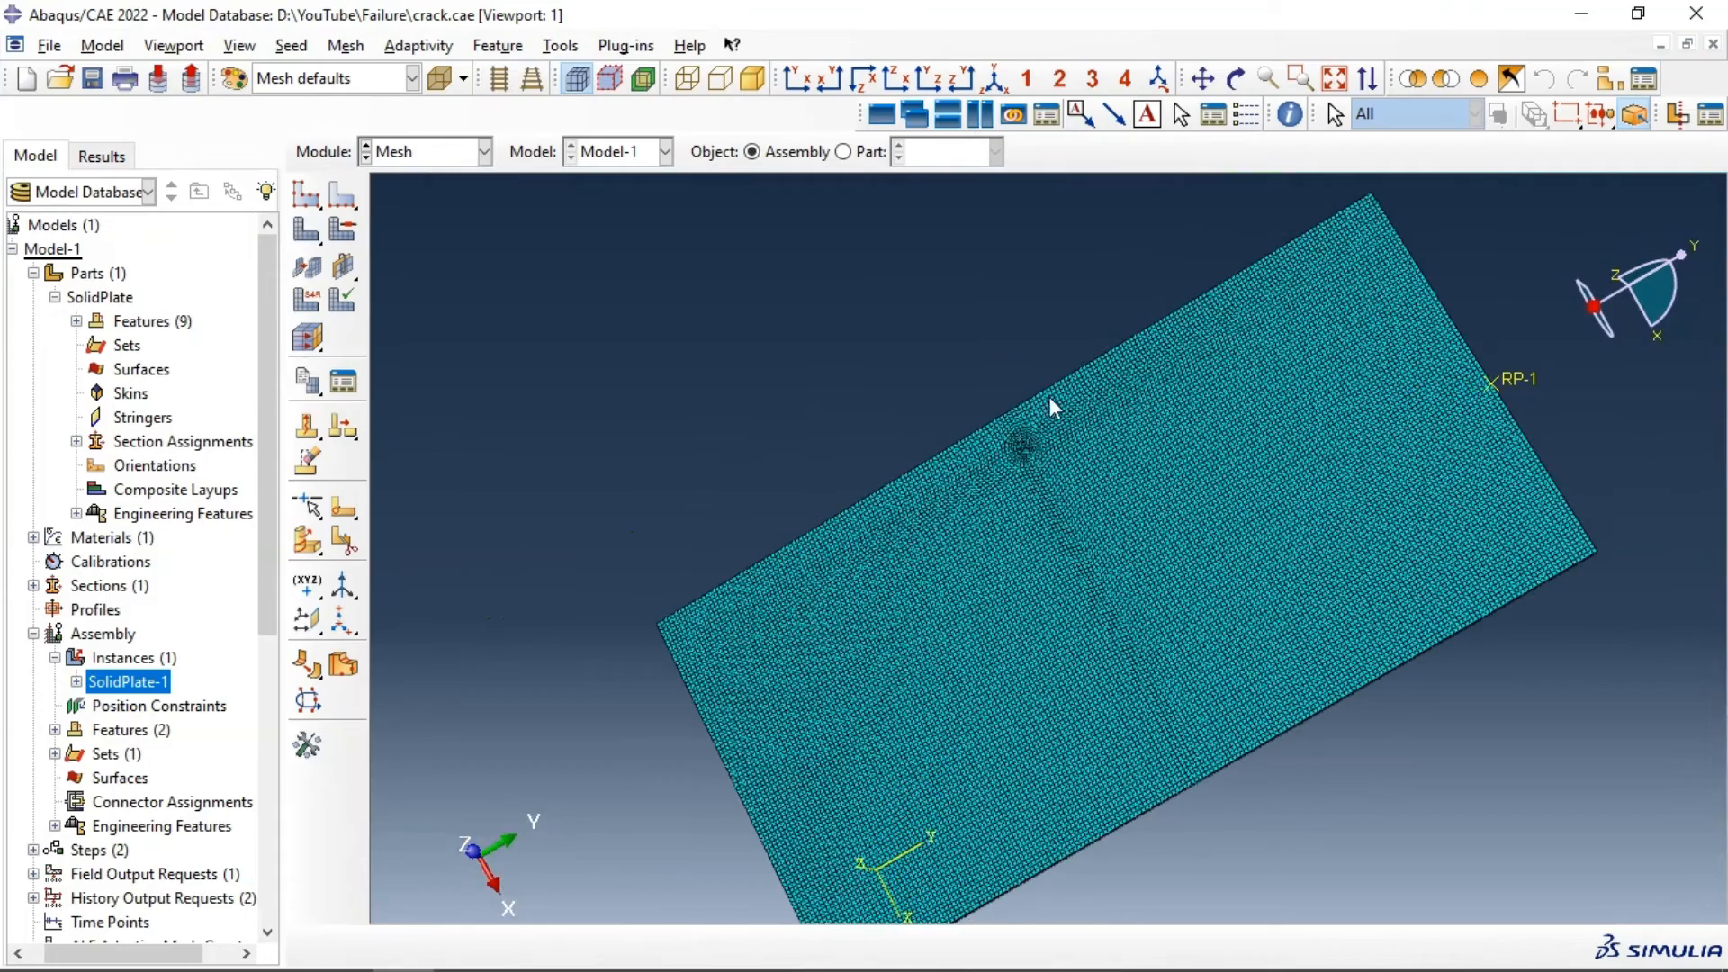
left_click_drag(1024, 423, 965, 279, "ctrl+alt")
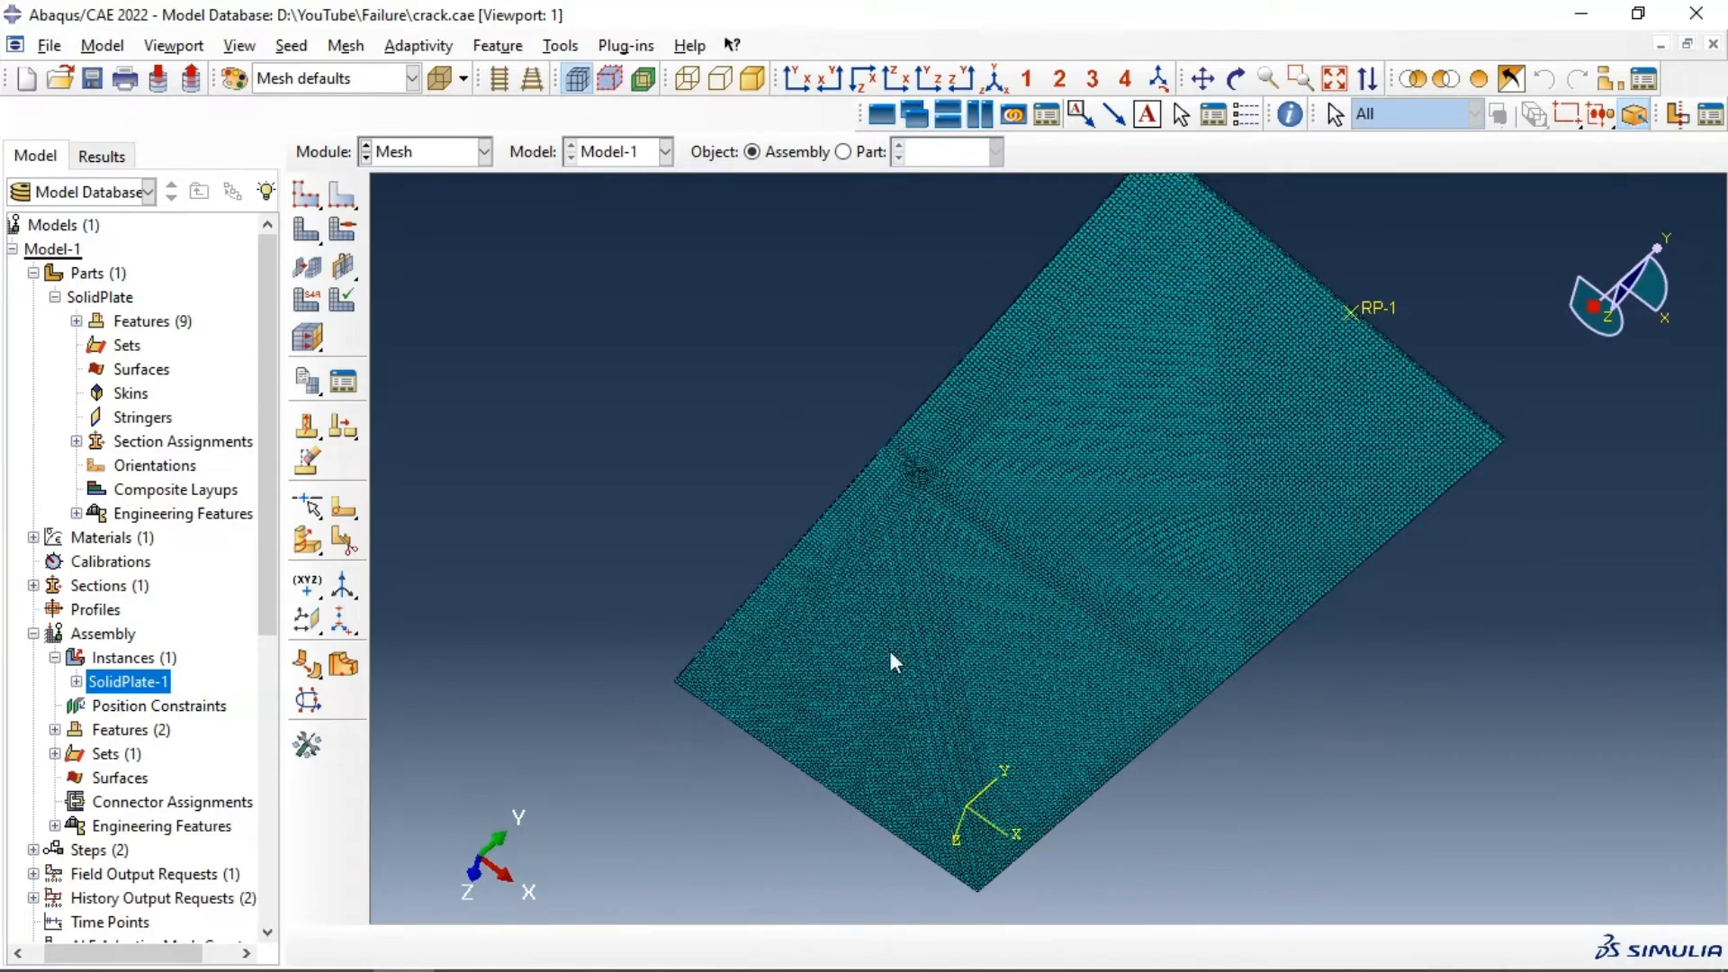
left_click(329, 203)
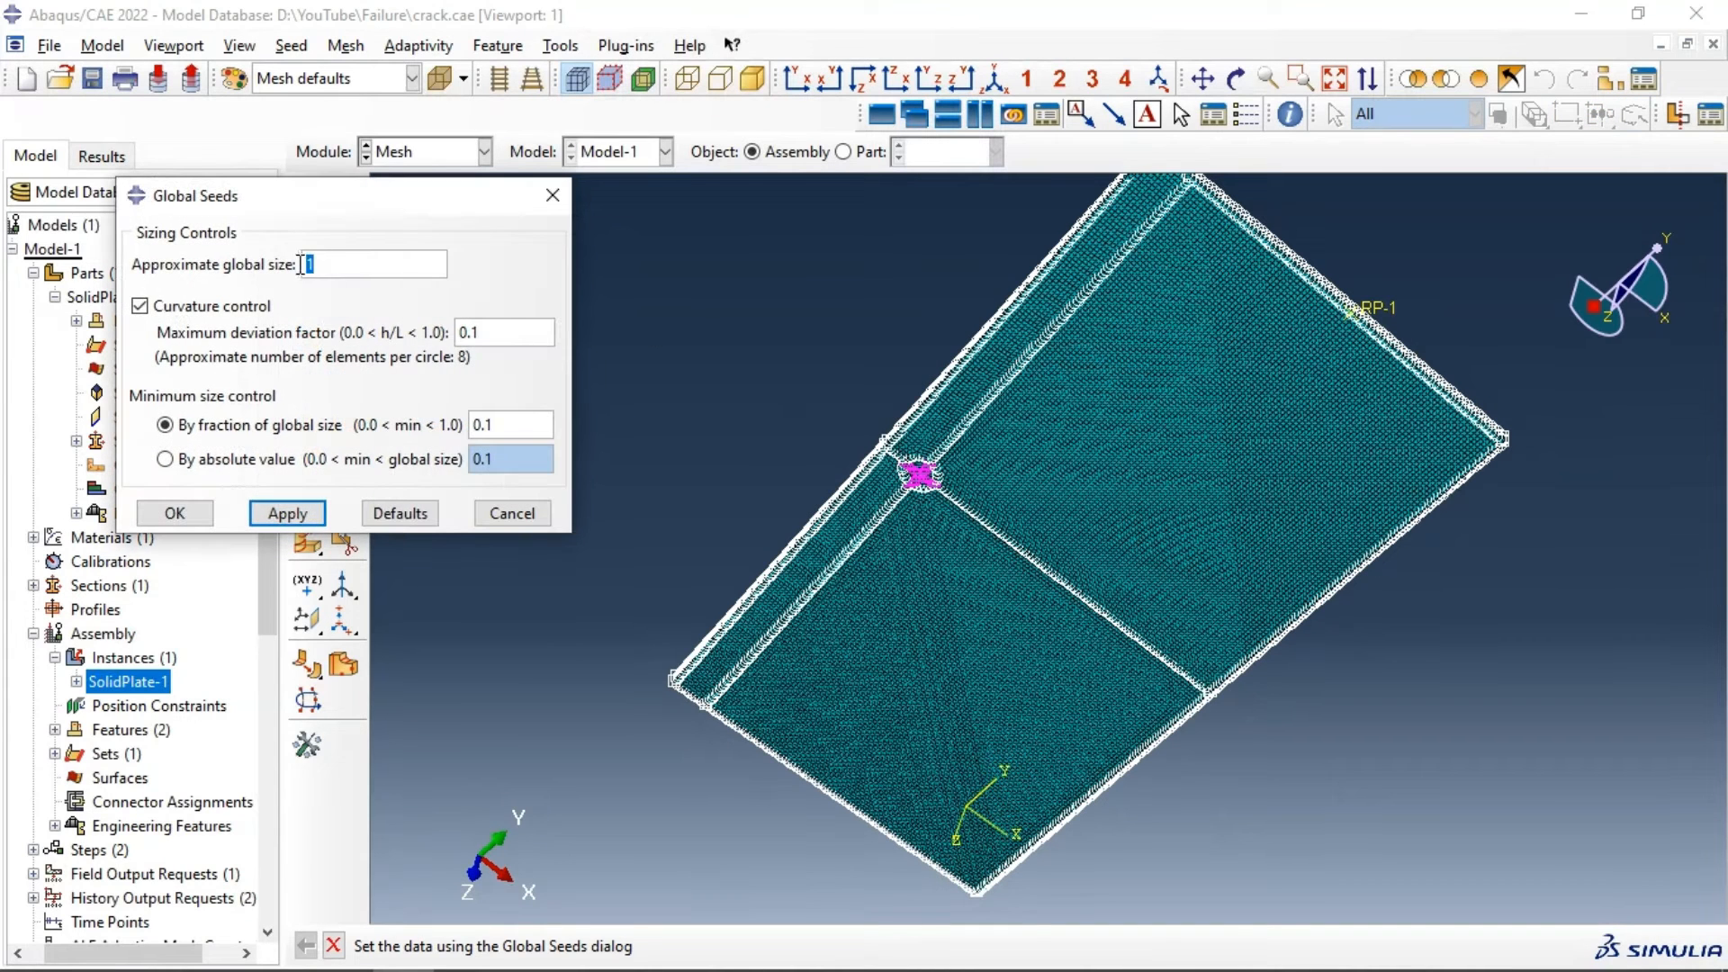
left_click(260, 510)
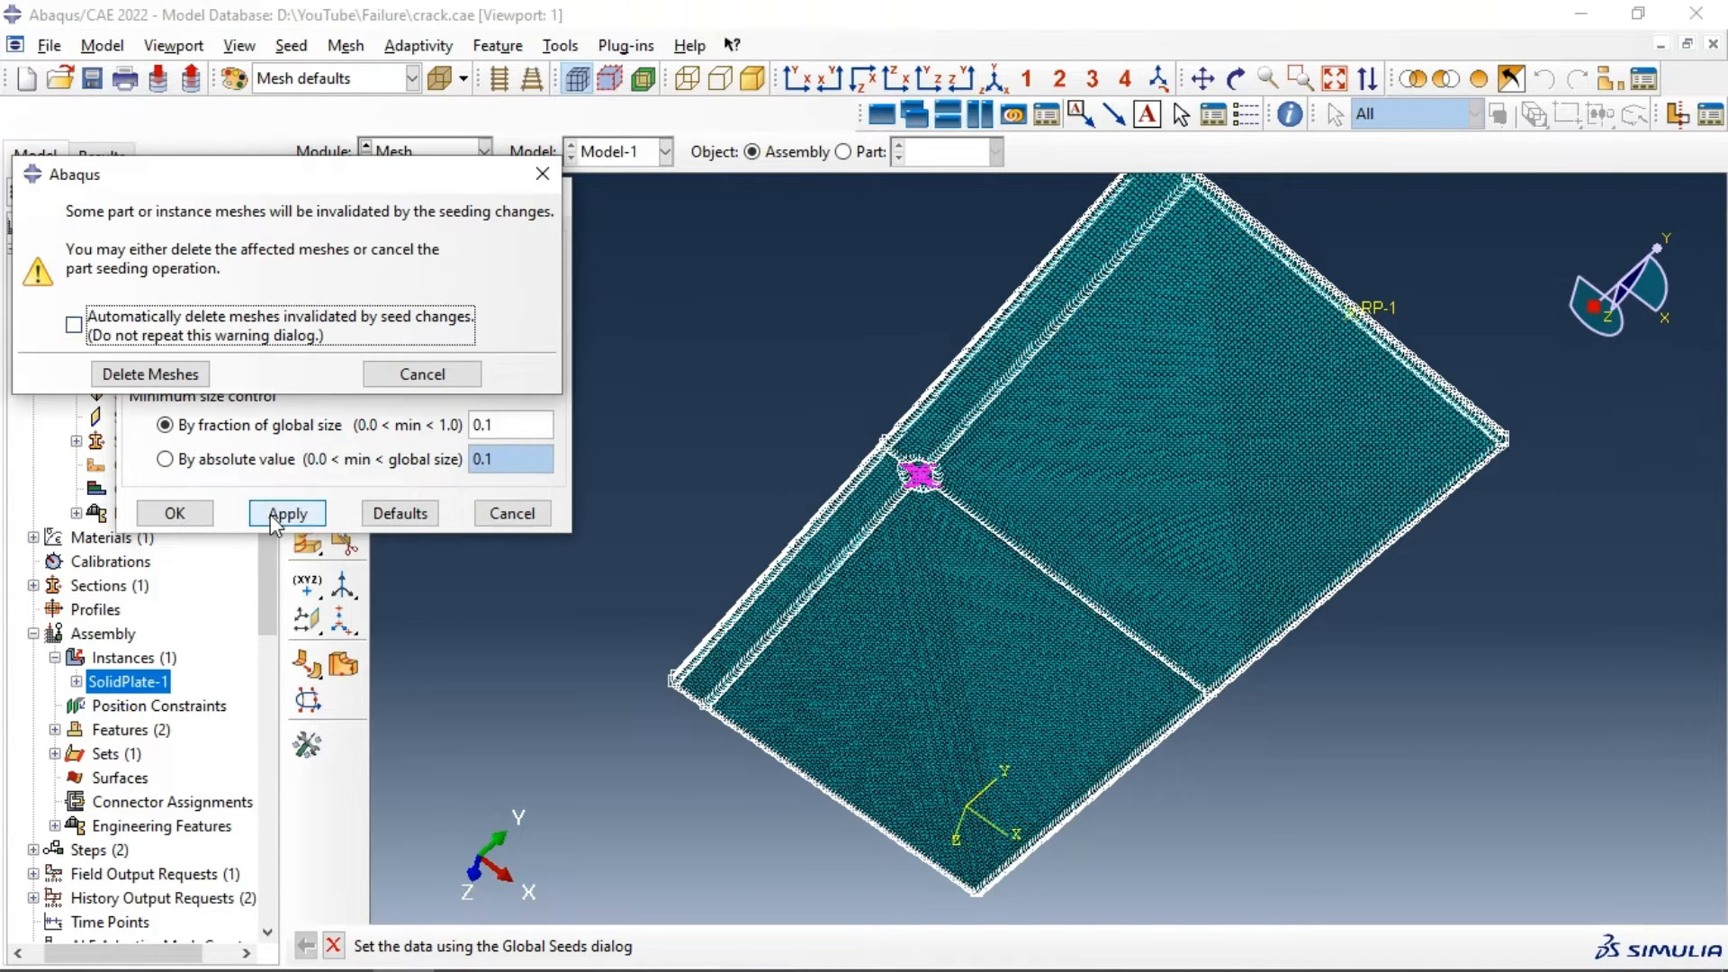
left_click(196, 372)
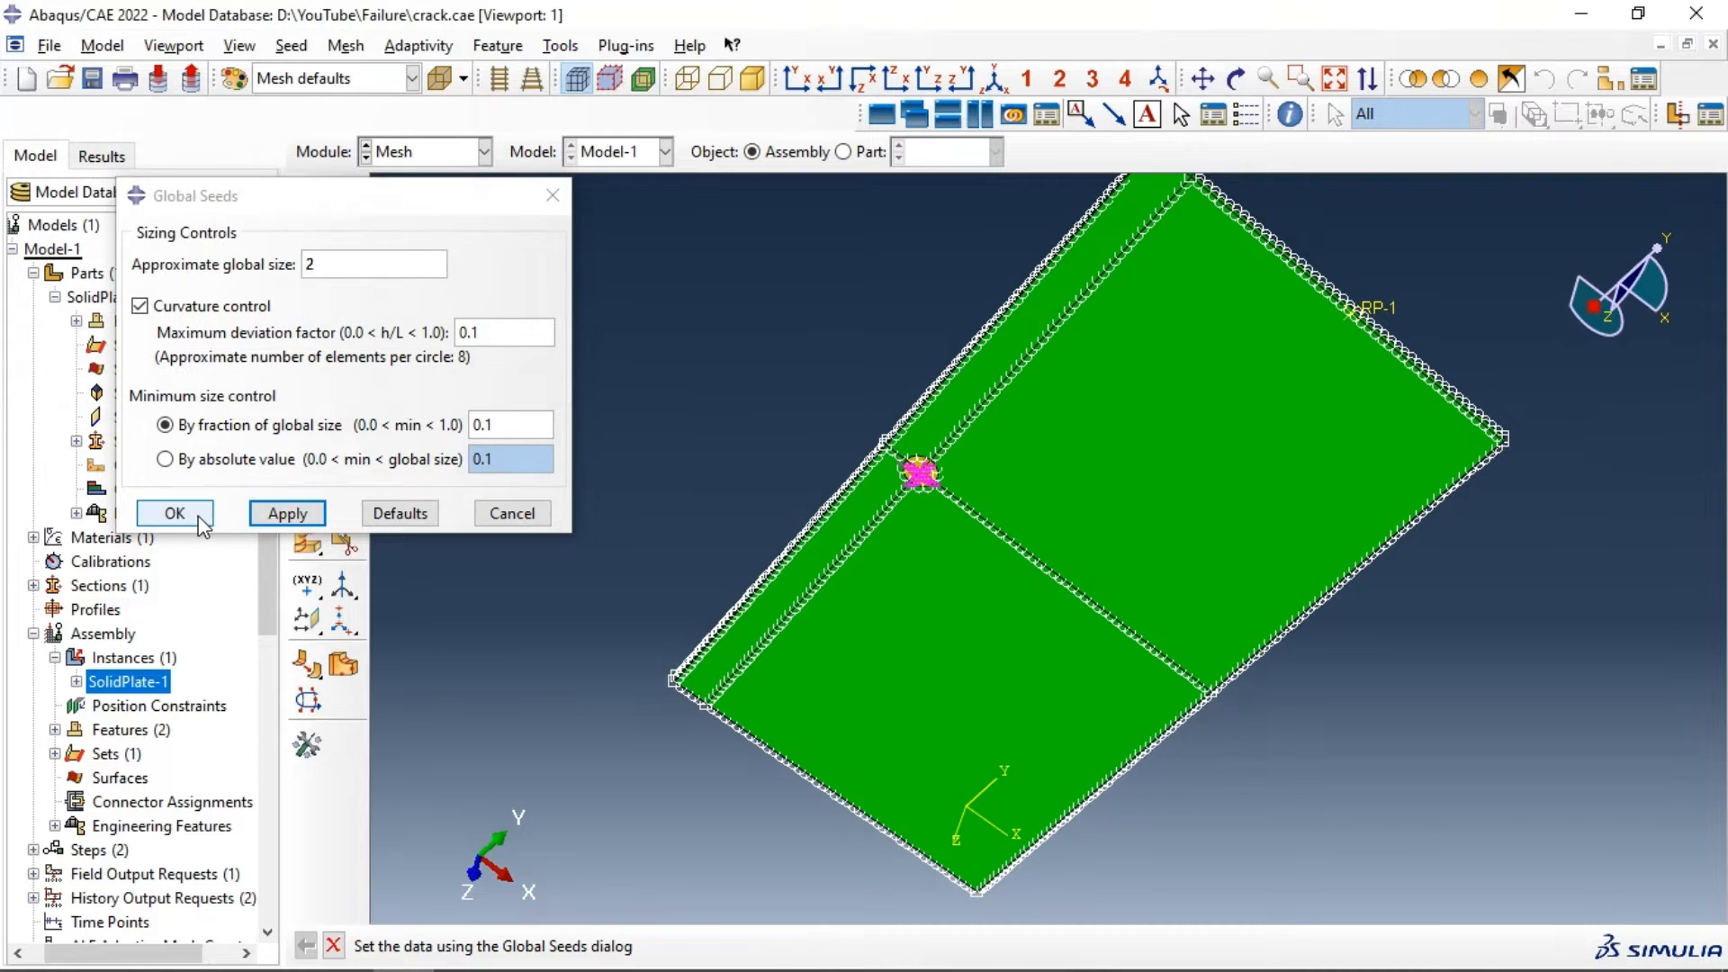
left_click(175, 513)
left_click(308, 232)
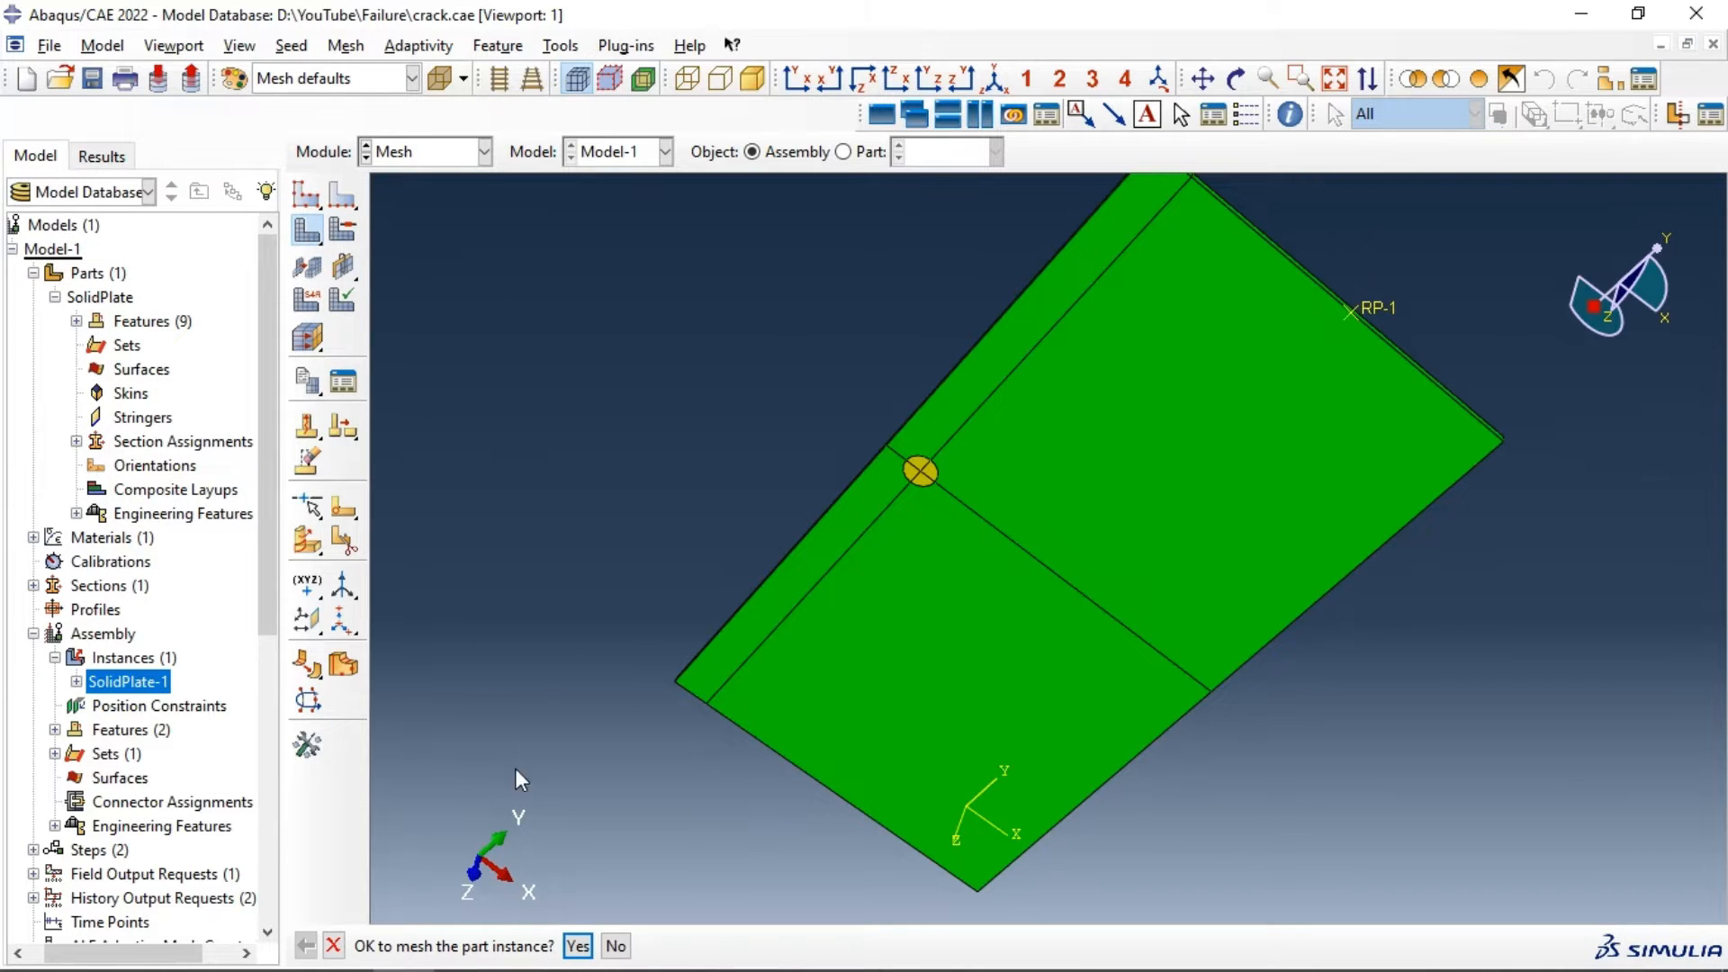
left_click(578, 946)
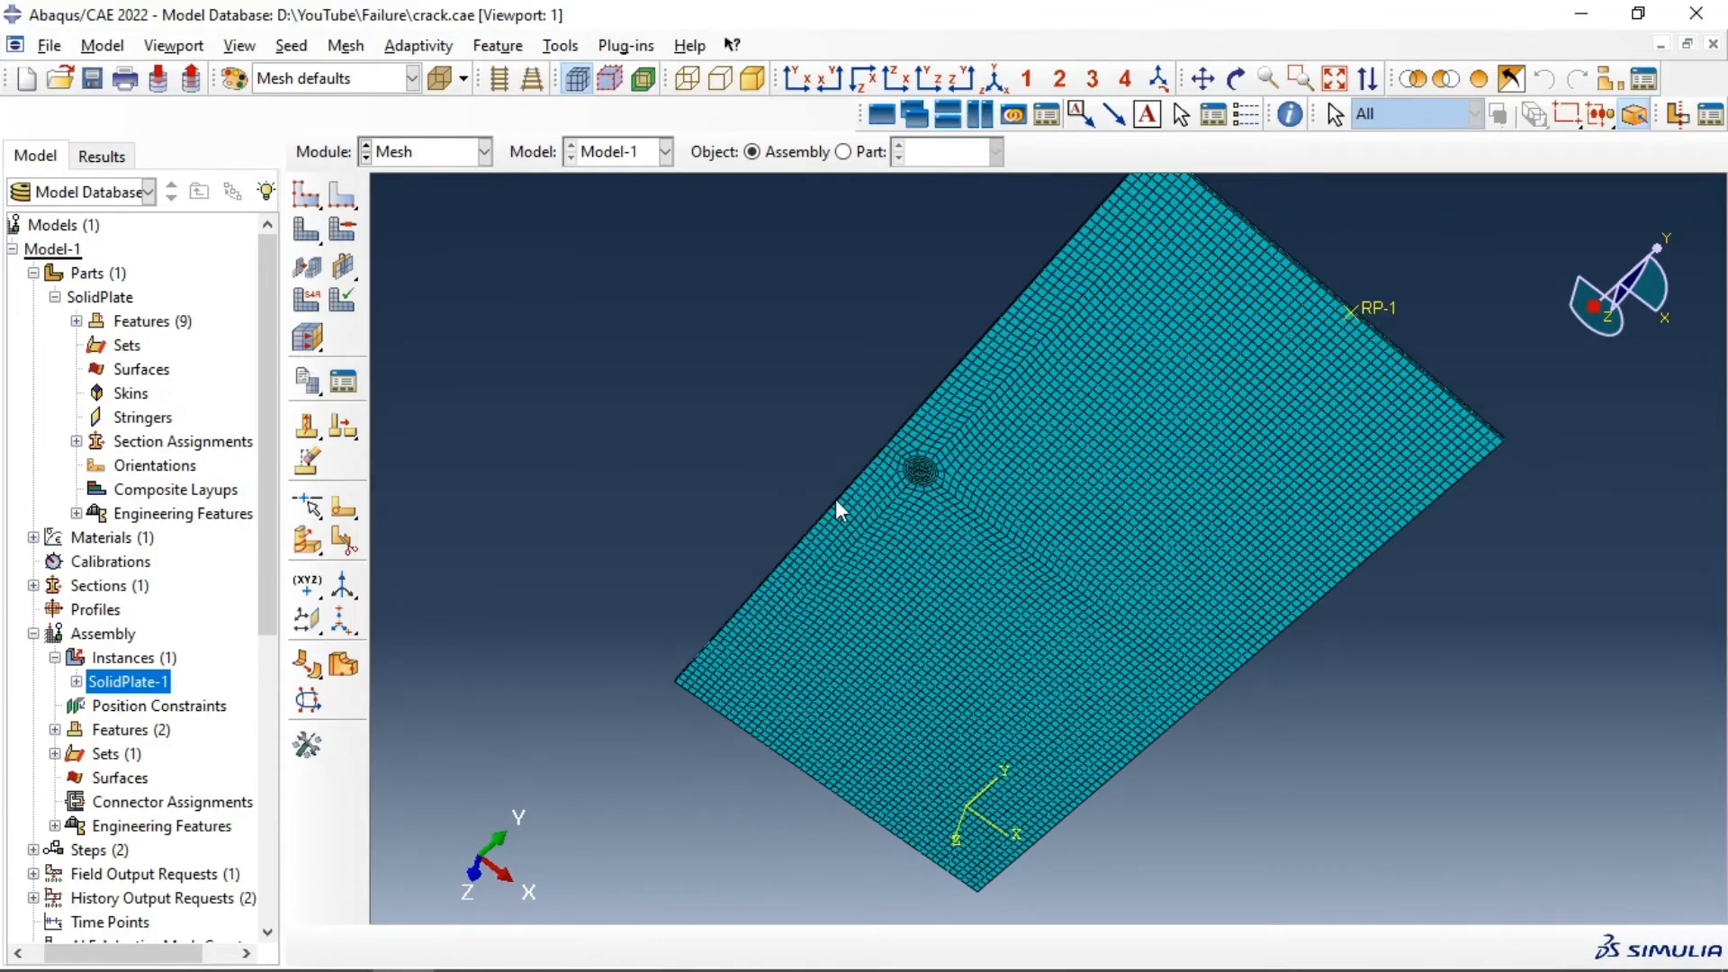
left_click_drag(835, 504, 1017, 518, "ctrl+alt")
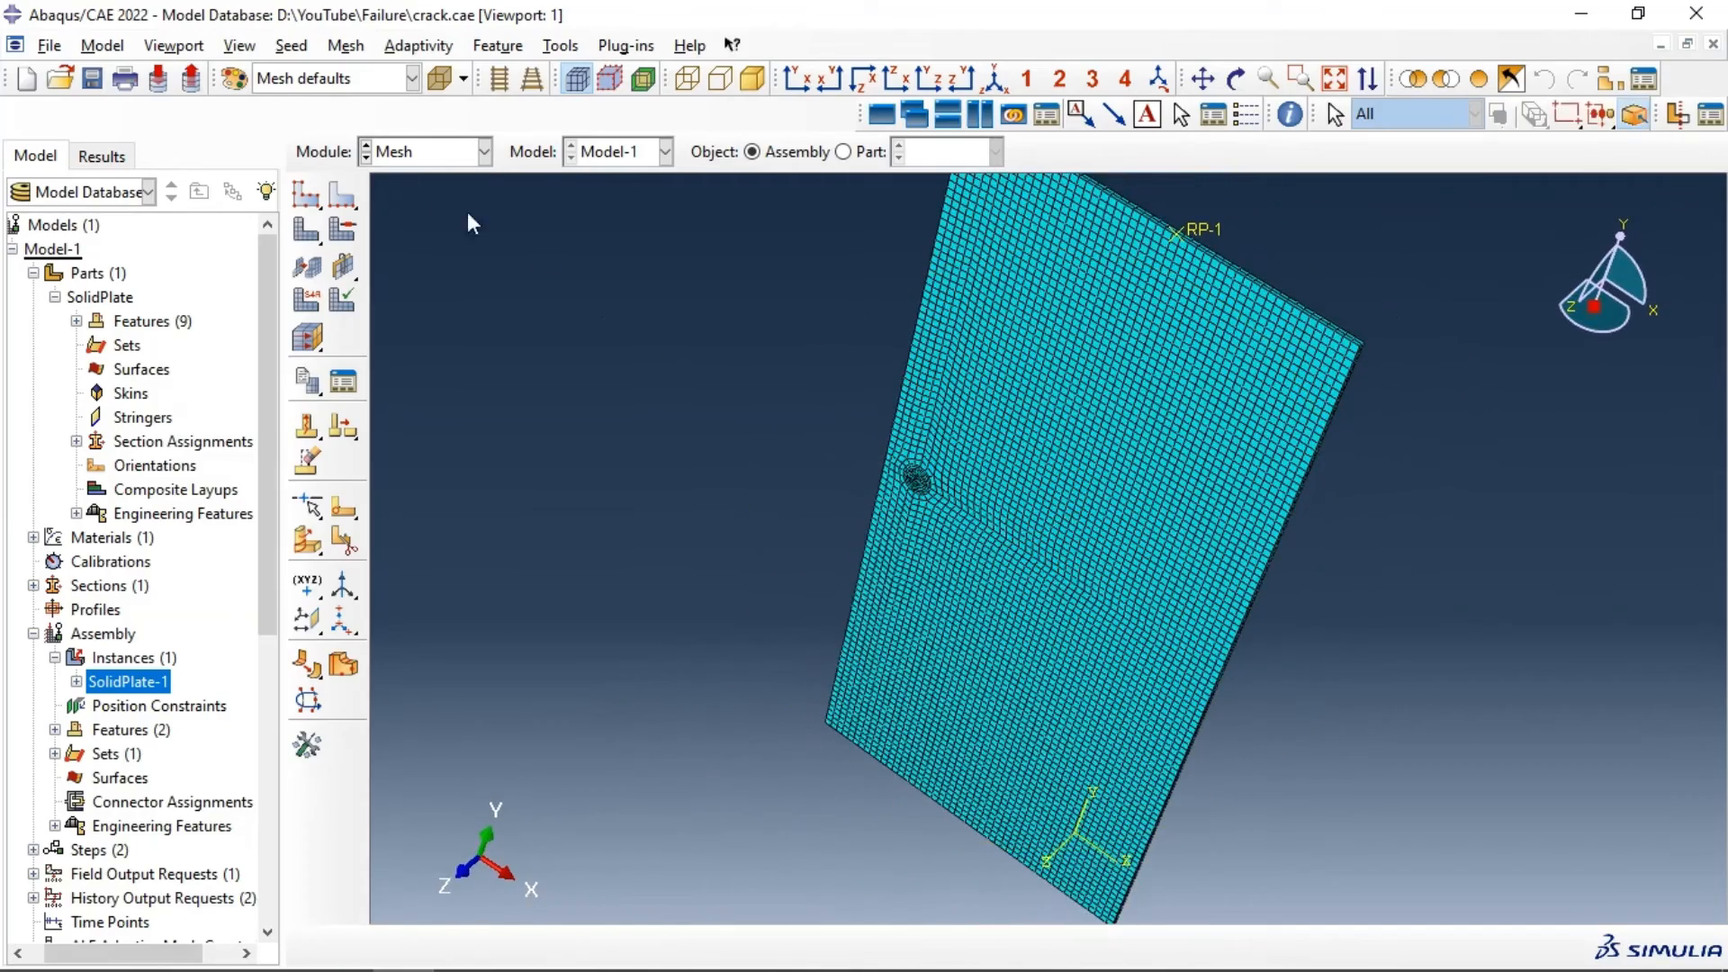
Step: Switch to the Job module and create a job named Crack from Model-1
left_click(399, 150)
left_click(424, 370)
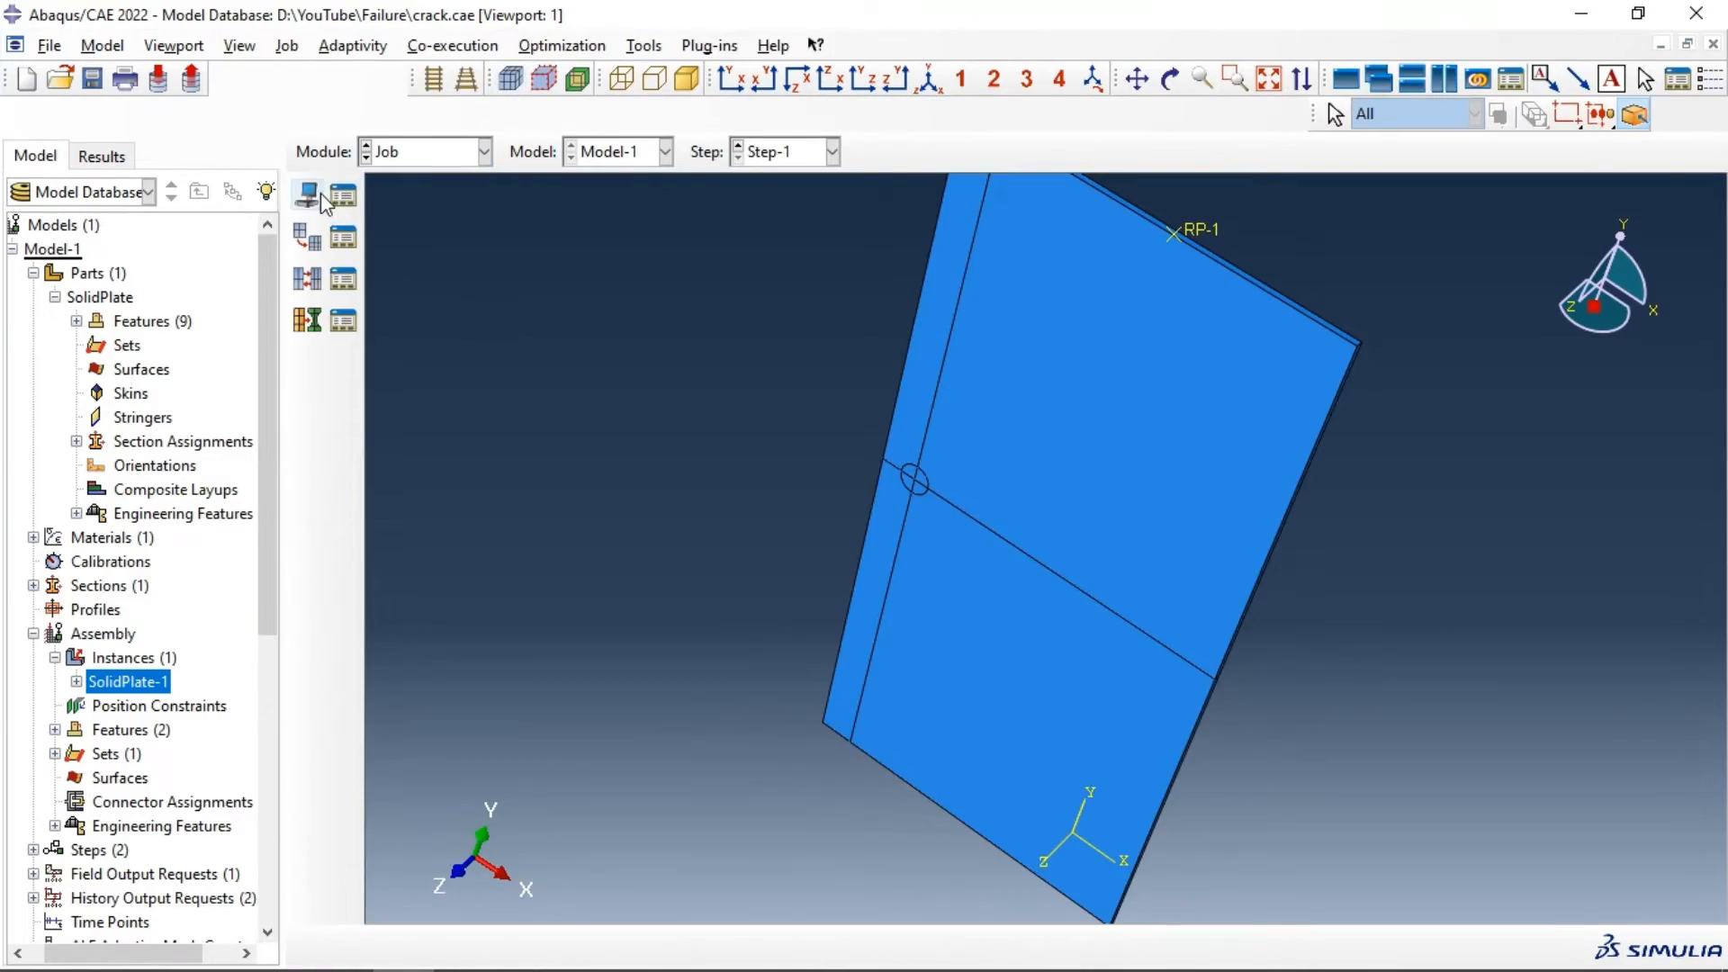
left_click(310, 194)
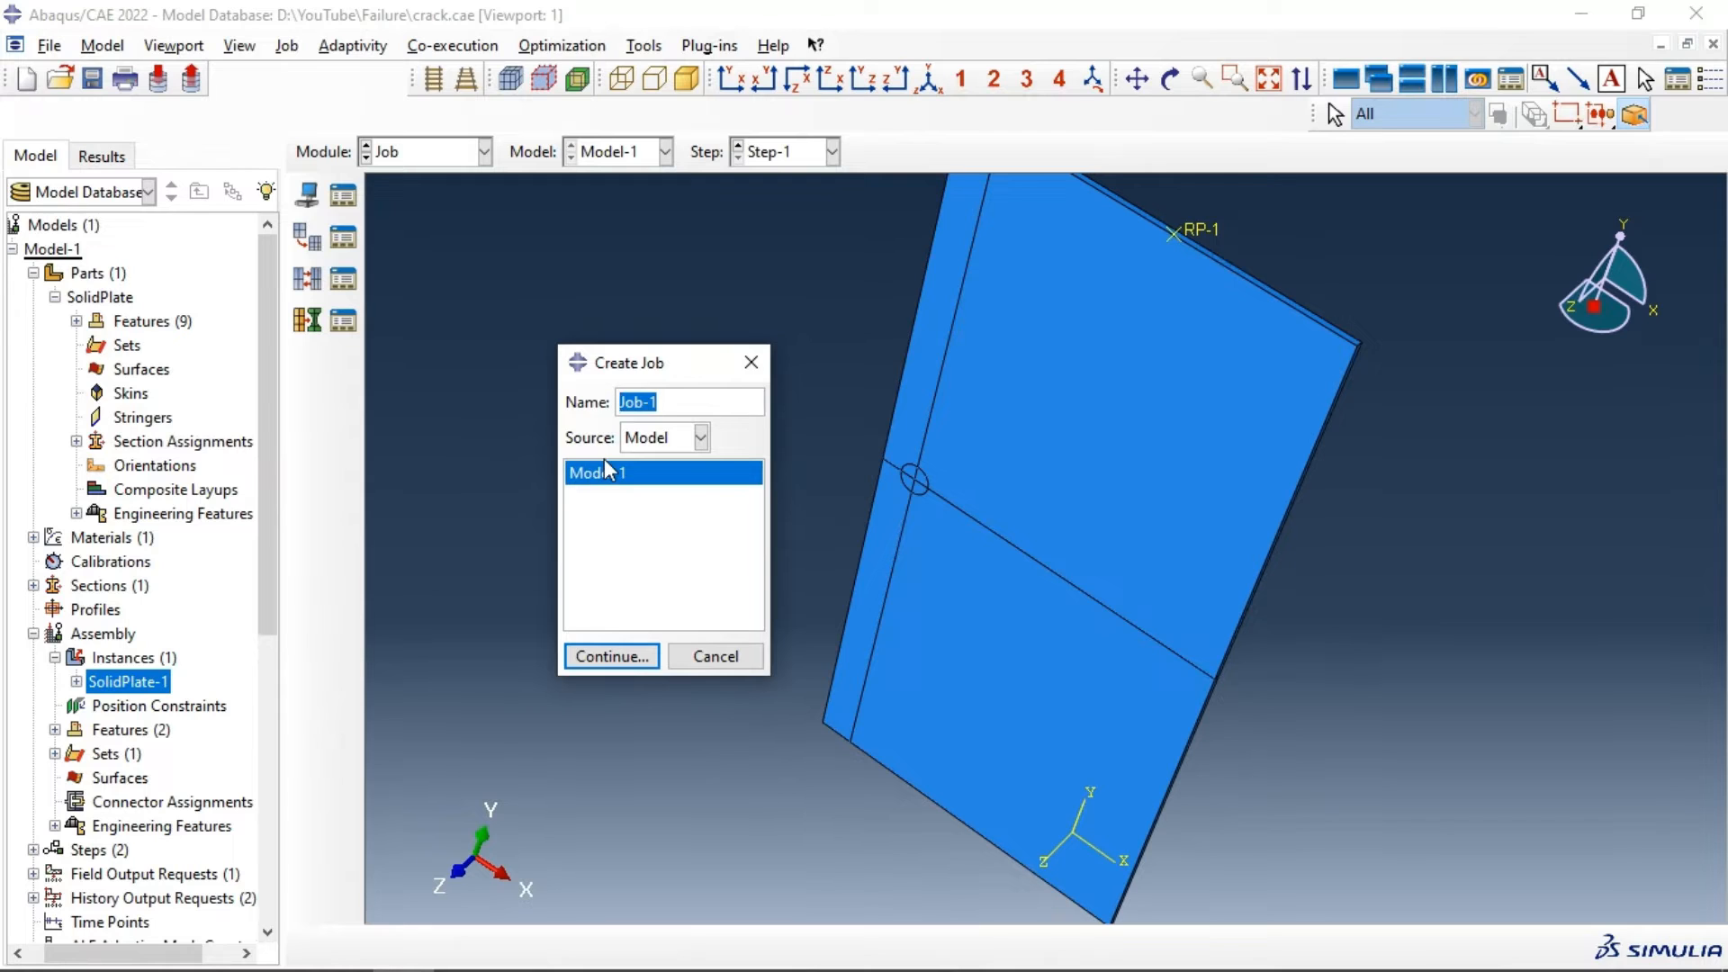
type("Craa")
key("BackSpace")
key("BackSpace")
type("ack")
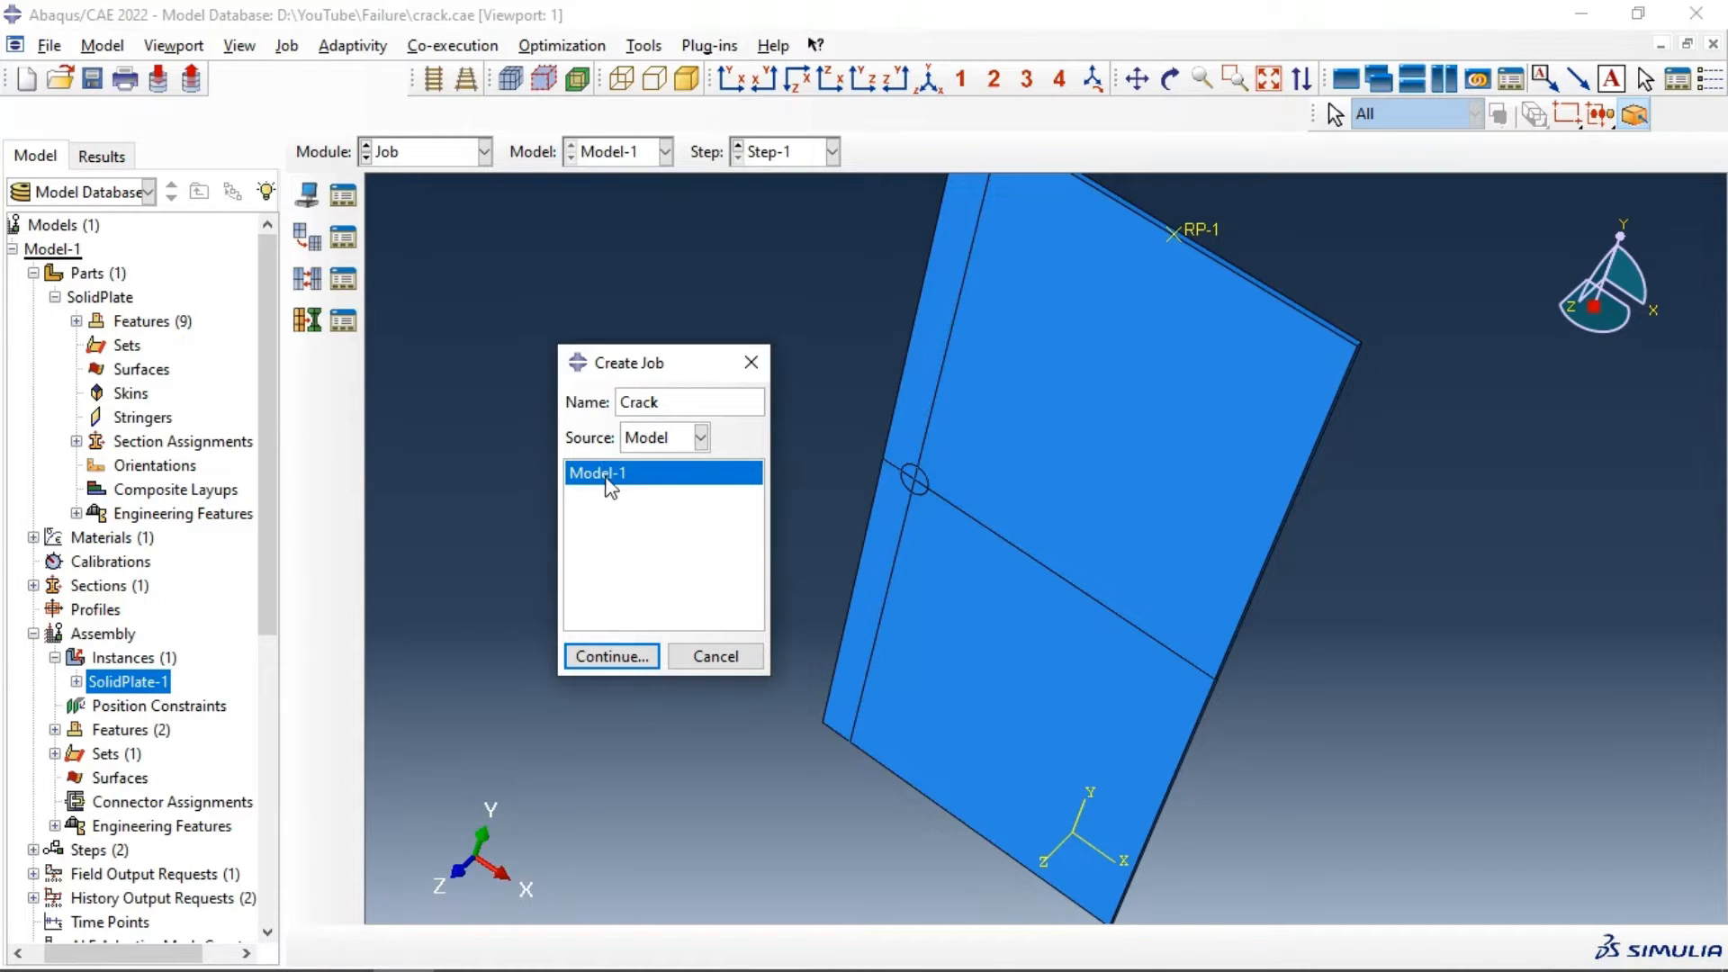
left_click(612, 656)
Step: Enable multiple processors for the Crack job, using 2 processors, and accept the job settings
left_click(552, 376)
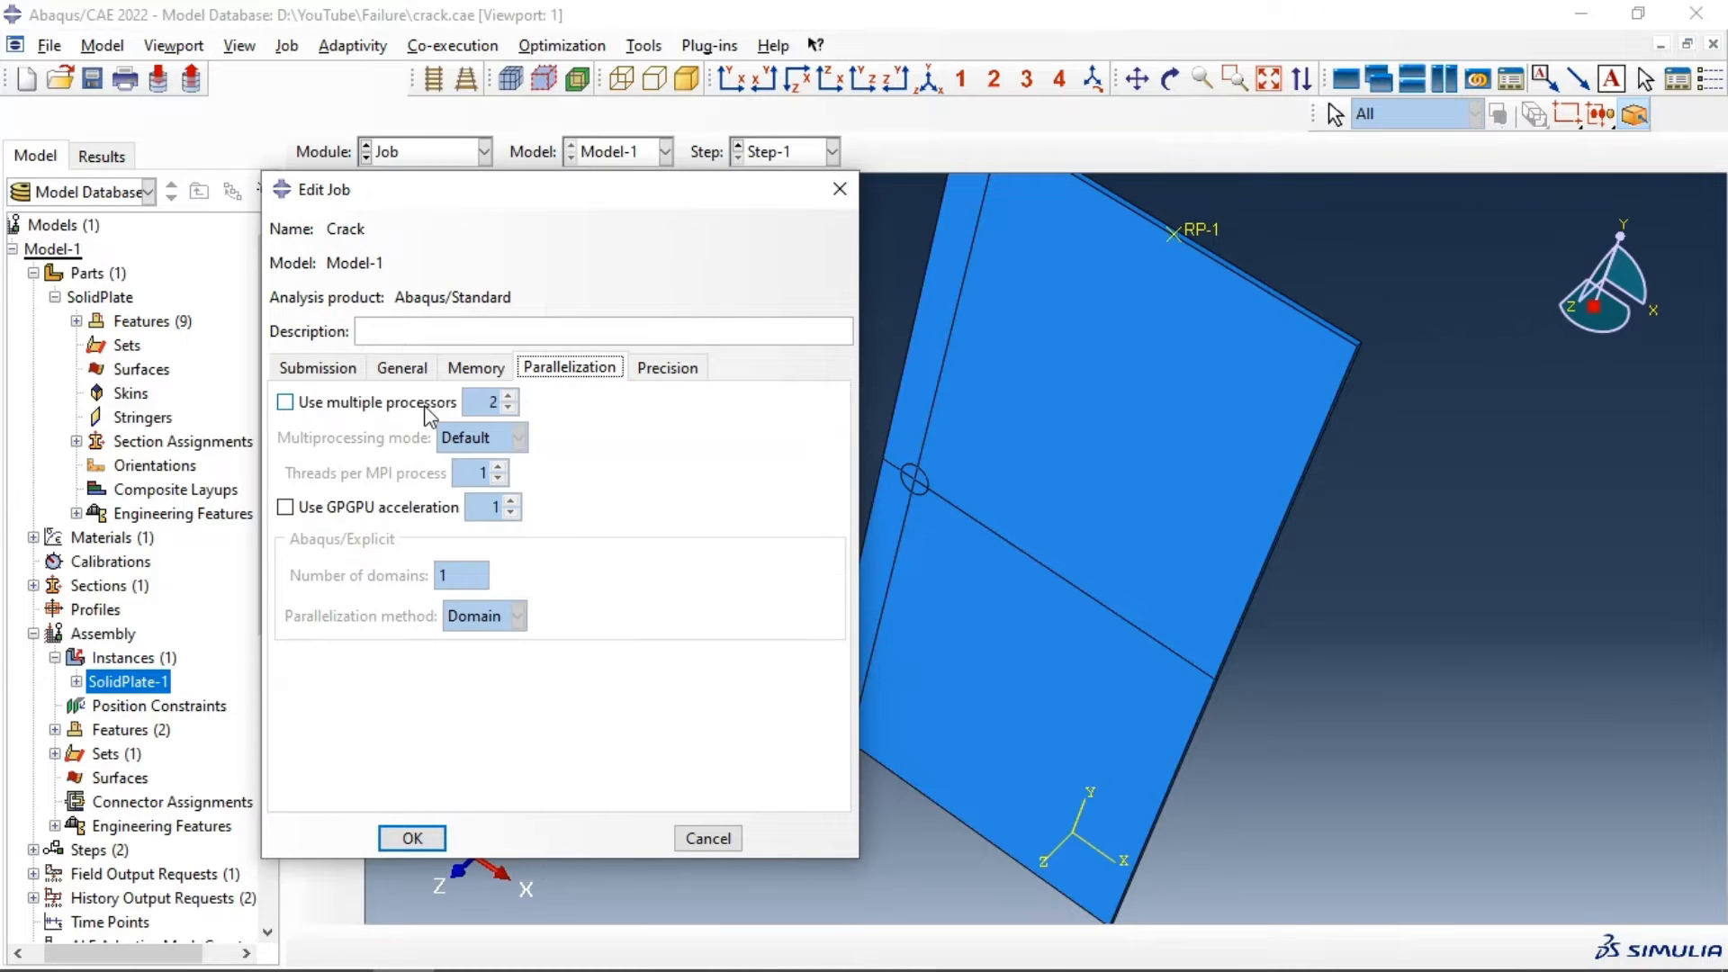
left_click(428, 405)
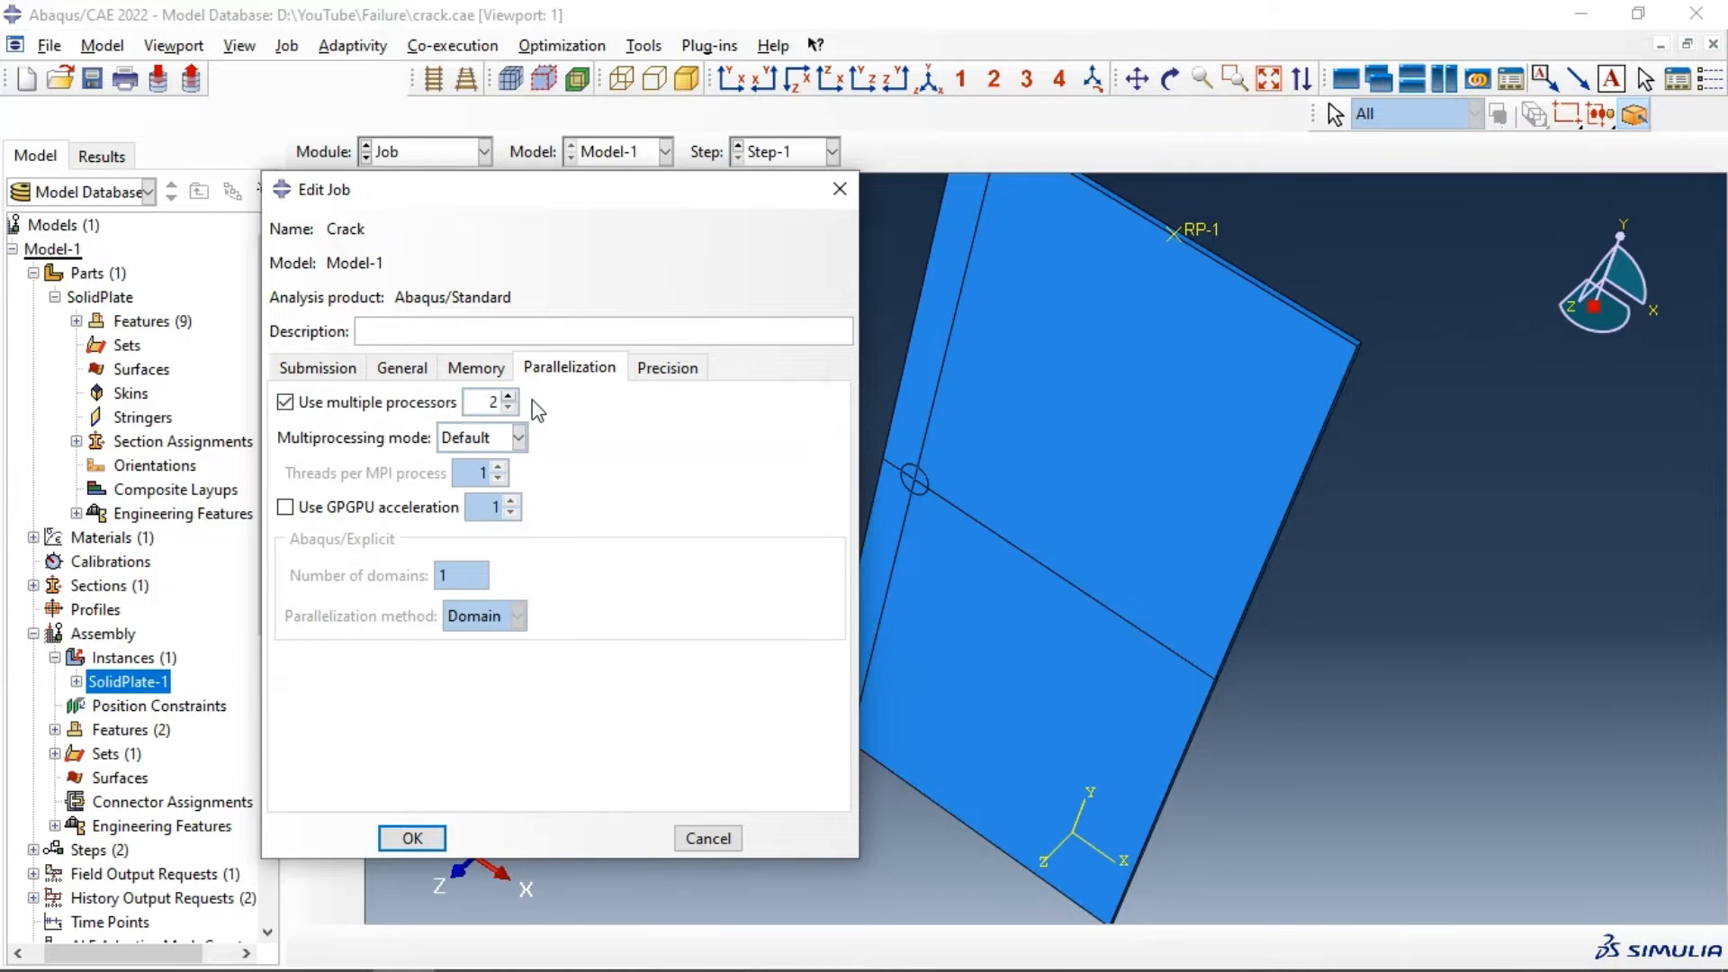
left_click(435, 834)
Step: Submit the Crack job for analysis and open its results for visualization
left_click(351, 202)
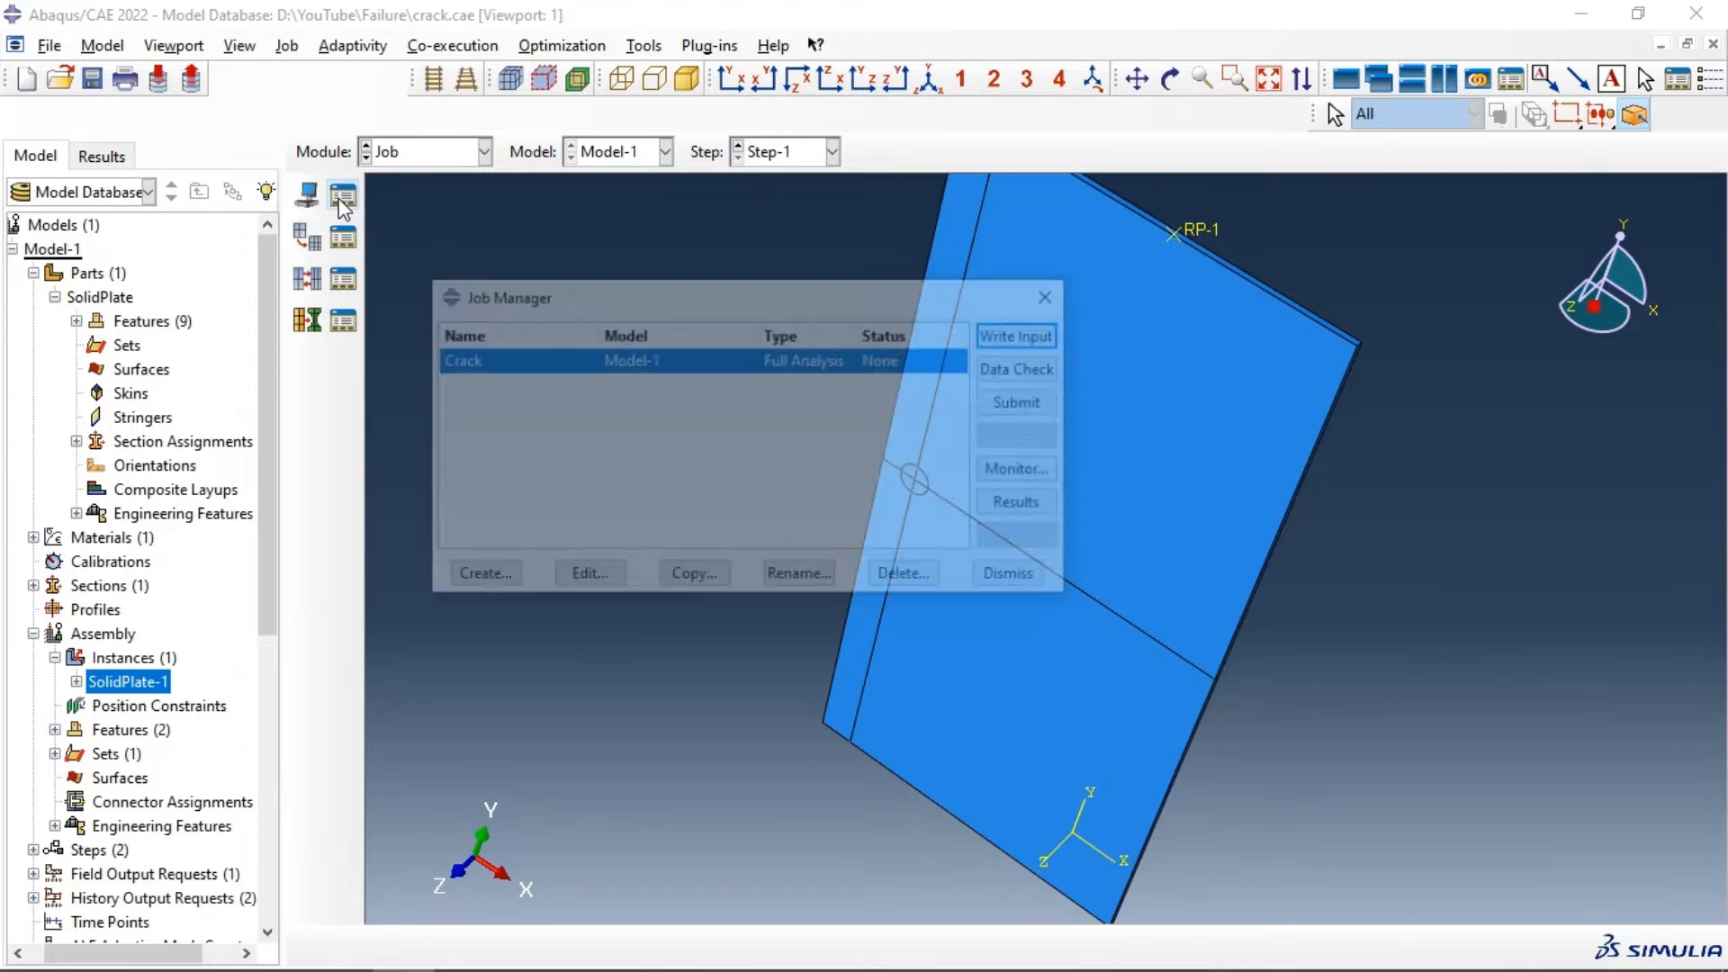
left_click(1026, 404)
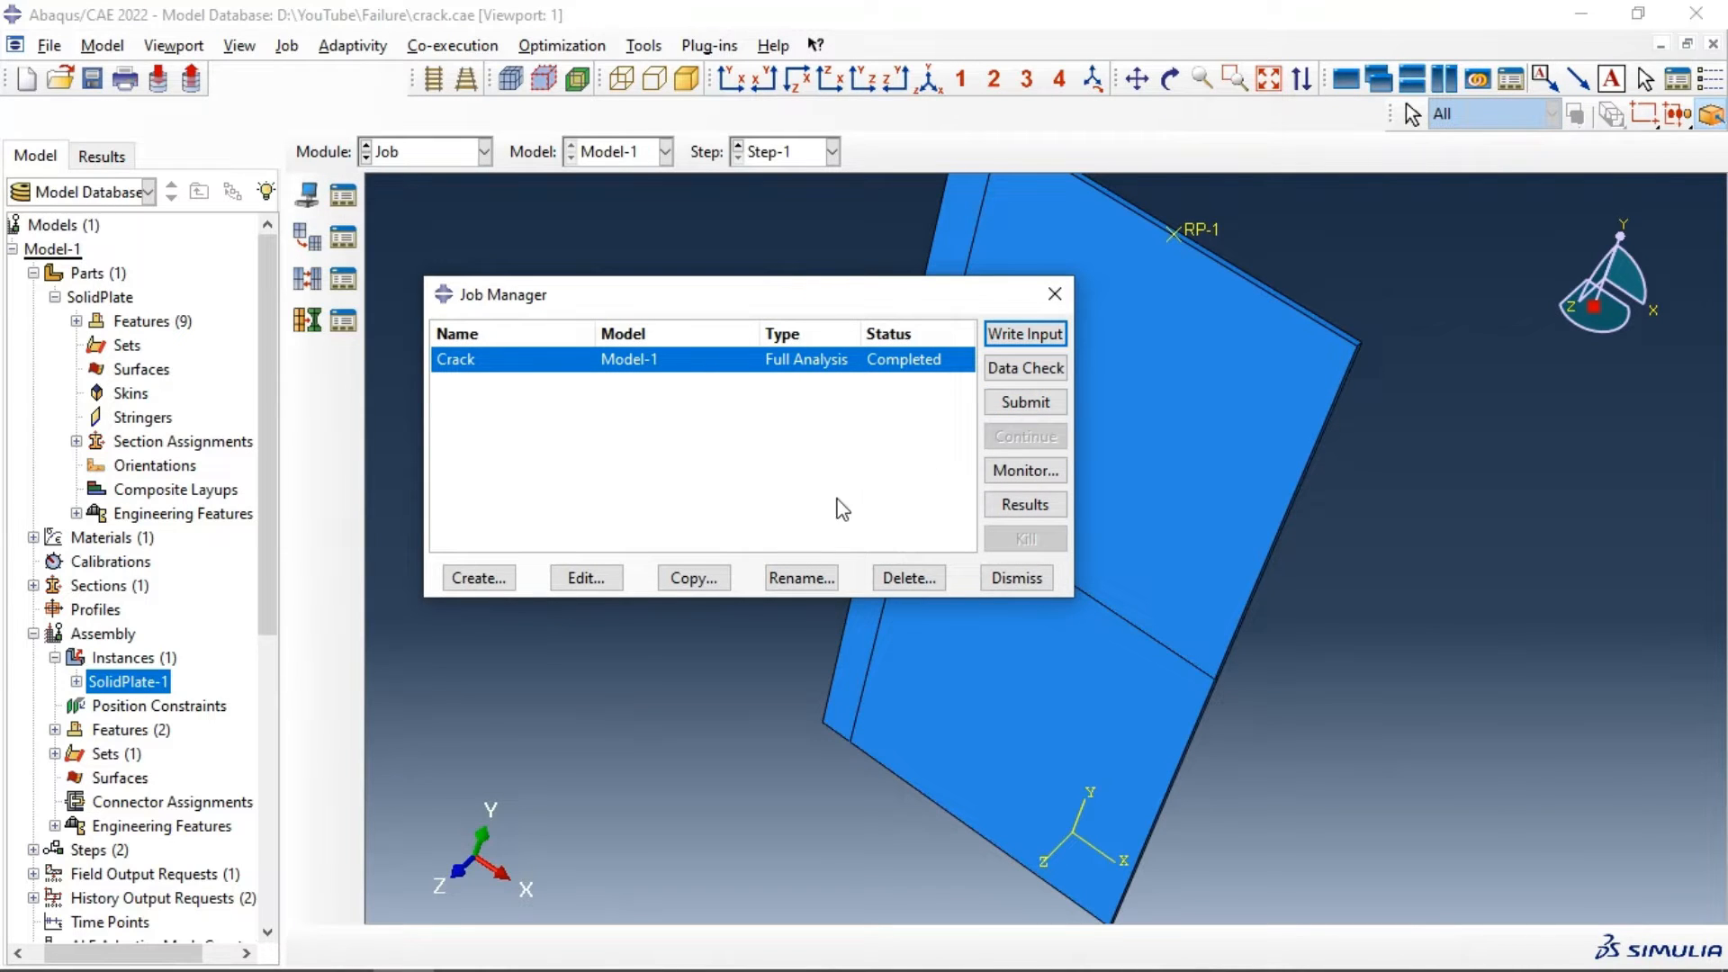
left_click(1030, 507)
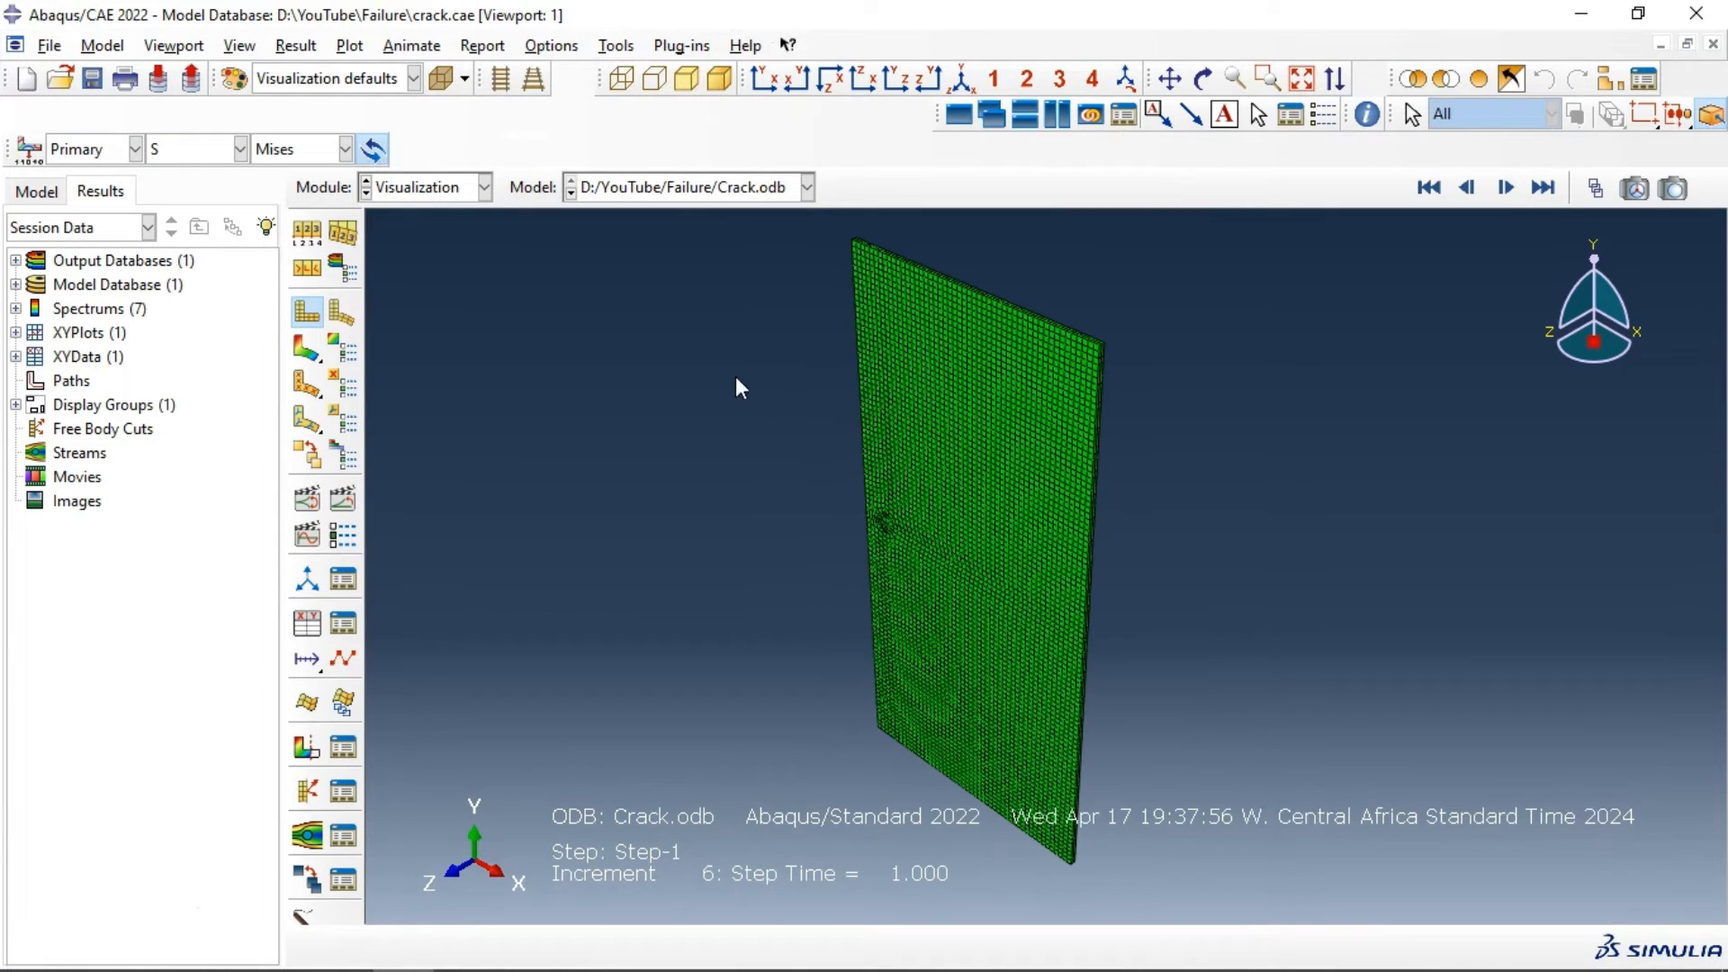
Step: Plot the deformed shape of the plate and examine the crack opening and the mesh around its tip
left_click(341, 314)
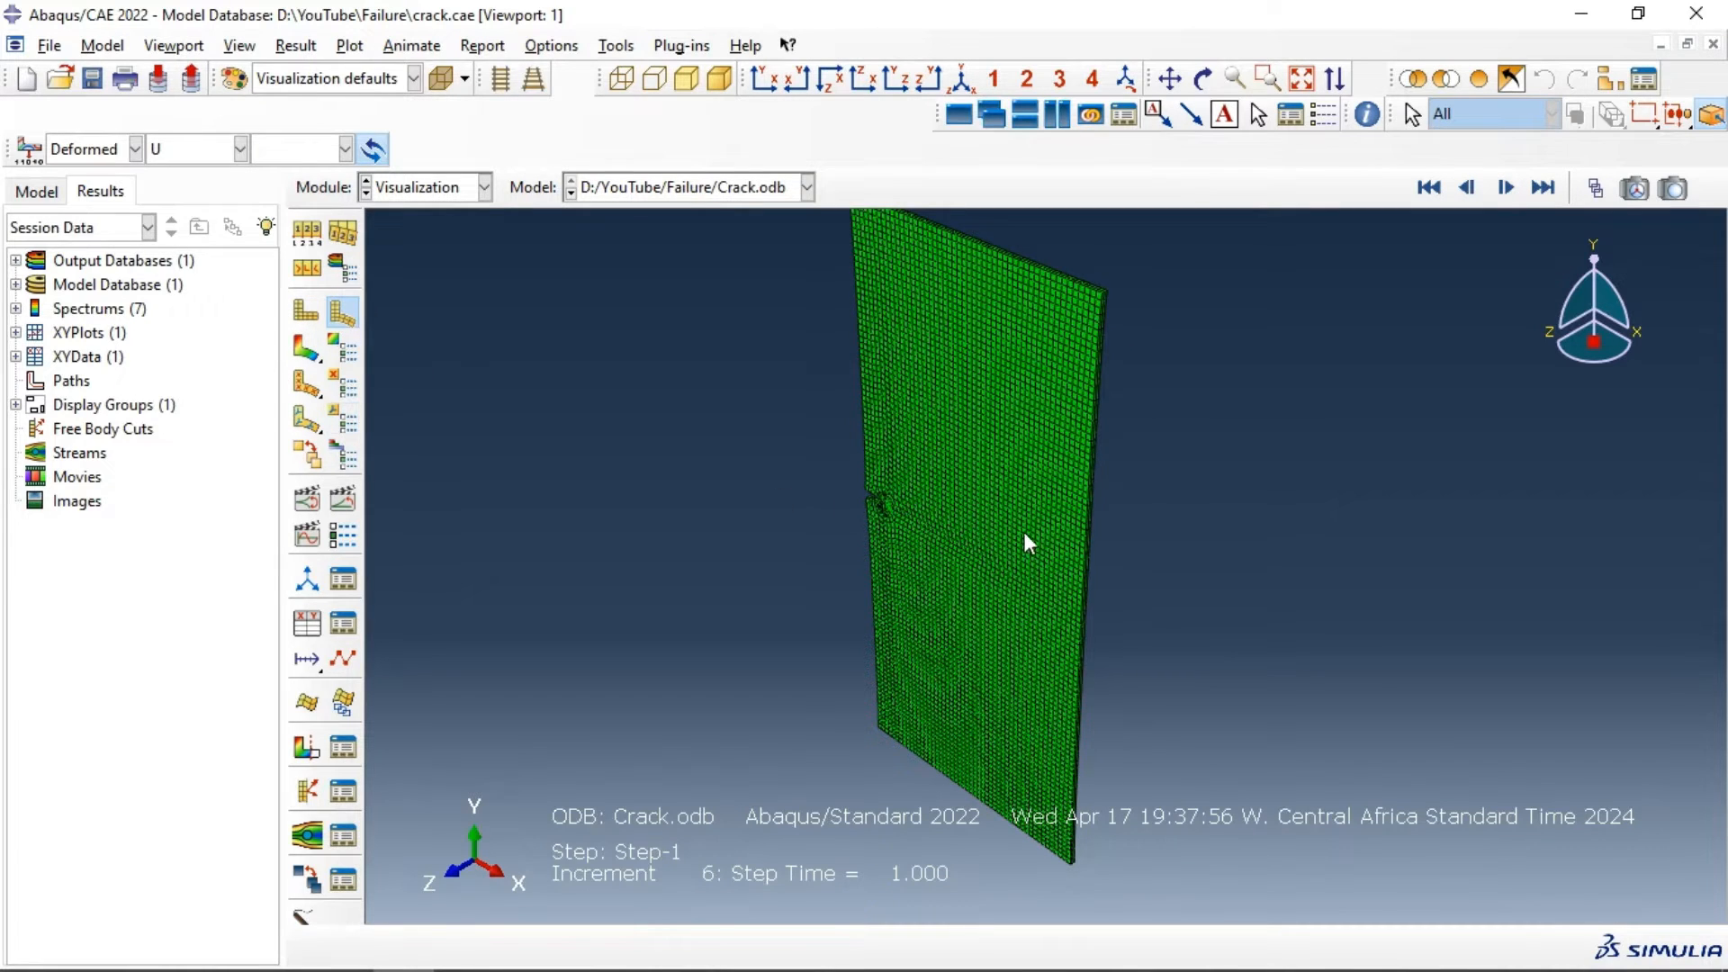
left_click_drag(1046, 613, 883, 581, "ctrl+alt")
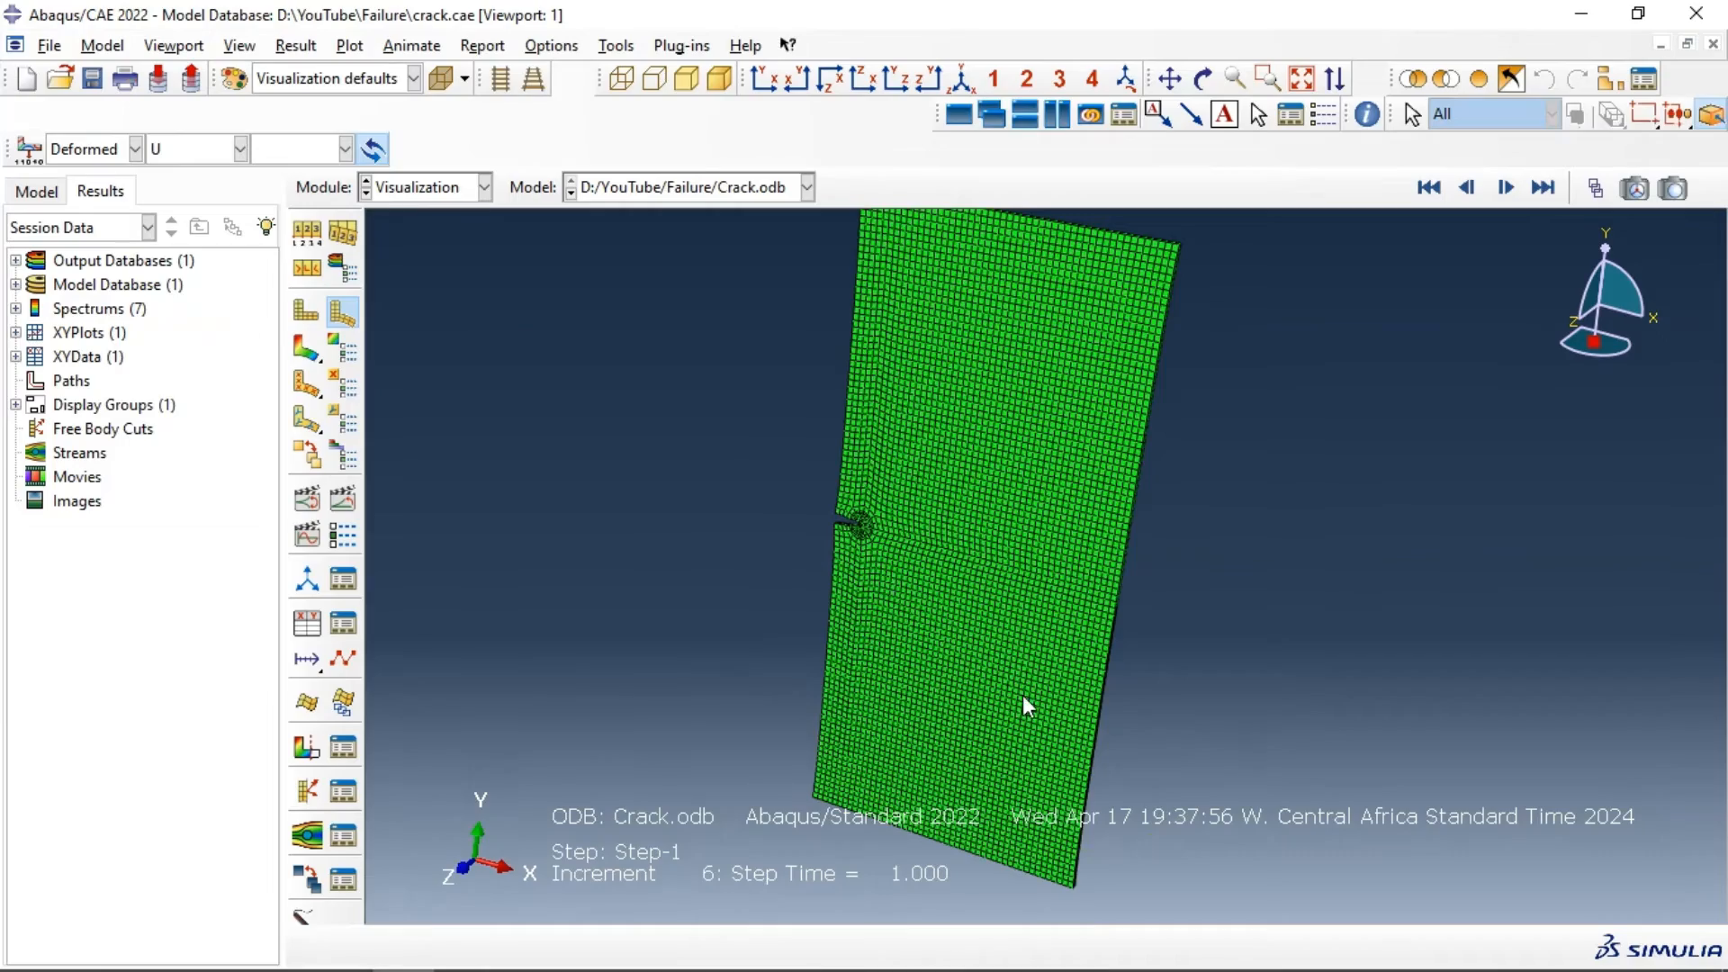
left_click_drag(1019, 690, 1049, 648, "ctrl+alt")
scroll(868, 529, "down", 5)
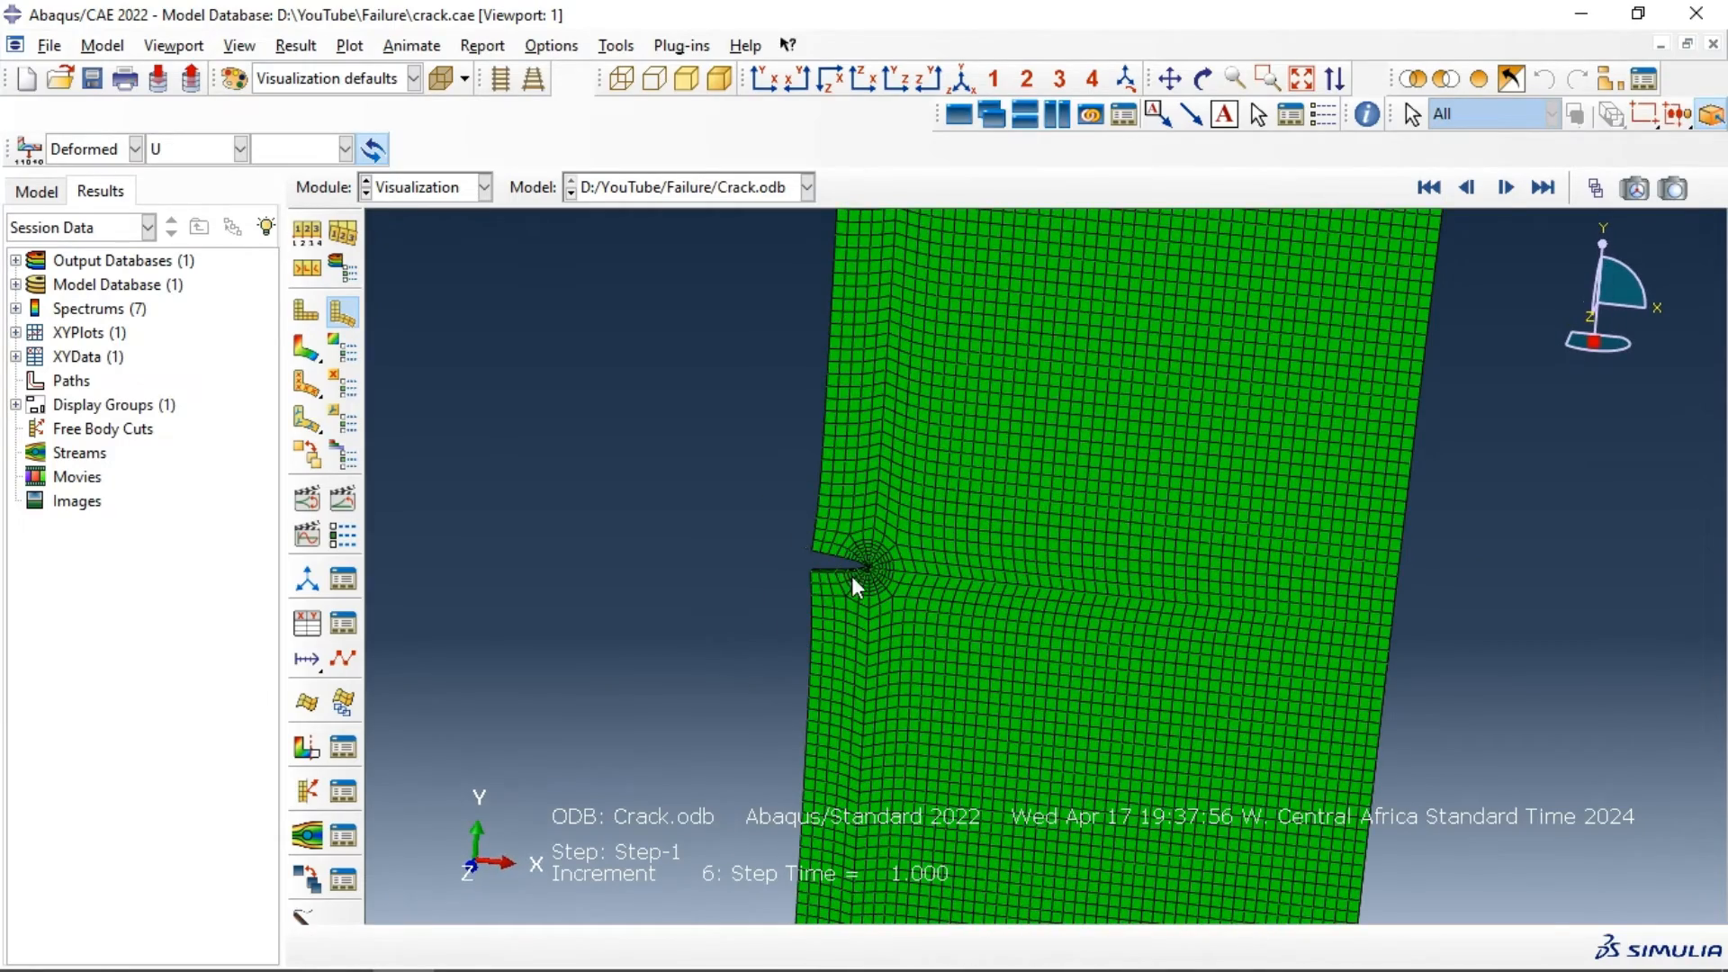
scroll(851, 576, "down", 10)
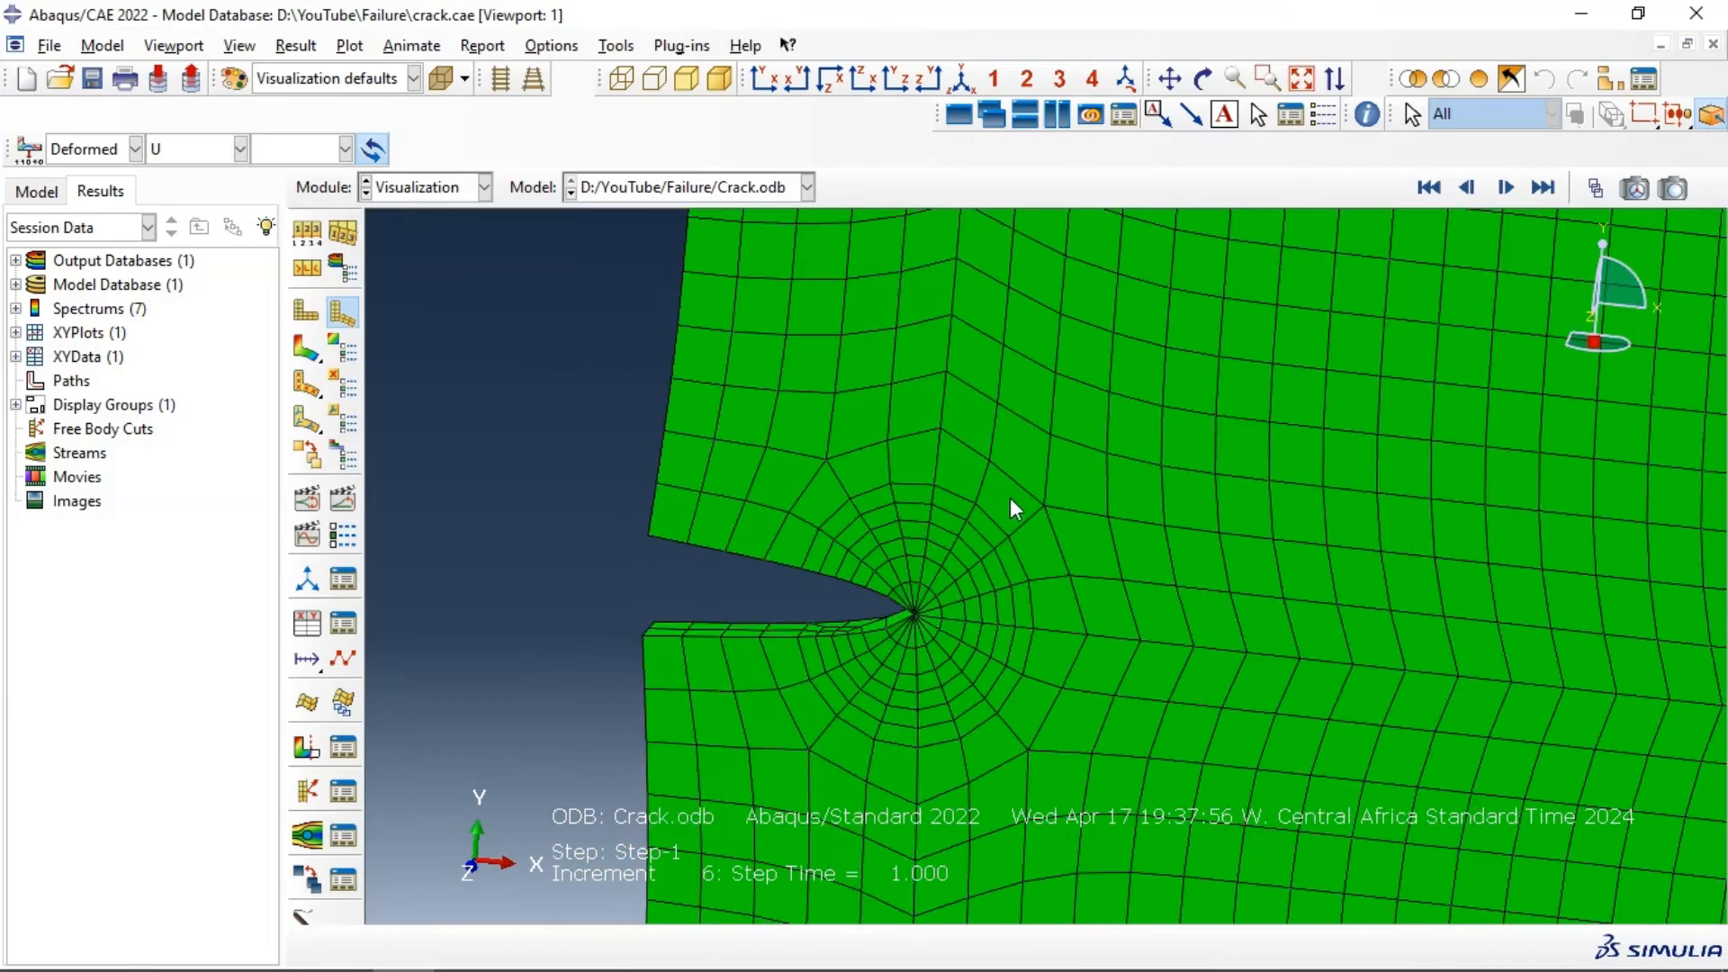
scroll(1009, 499, "up", 2)
Step: Plot the Mises stress contours on the deformed plate and examine the stress around the crack tip
left_click(303, 346)
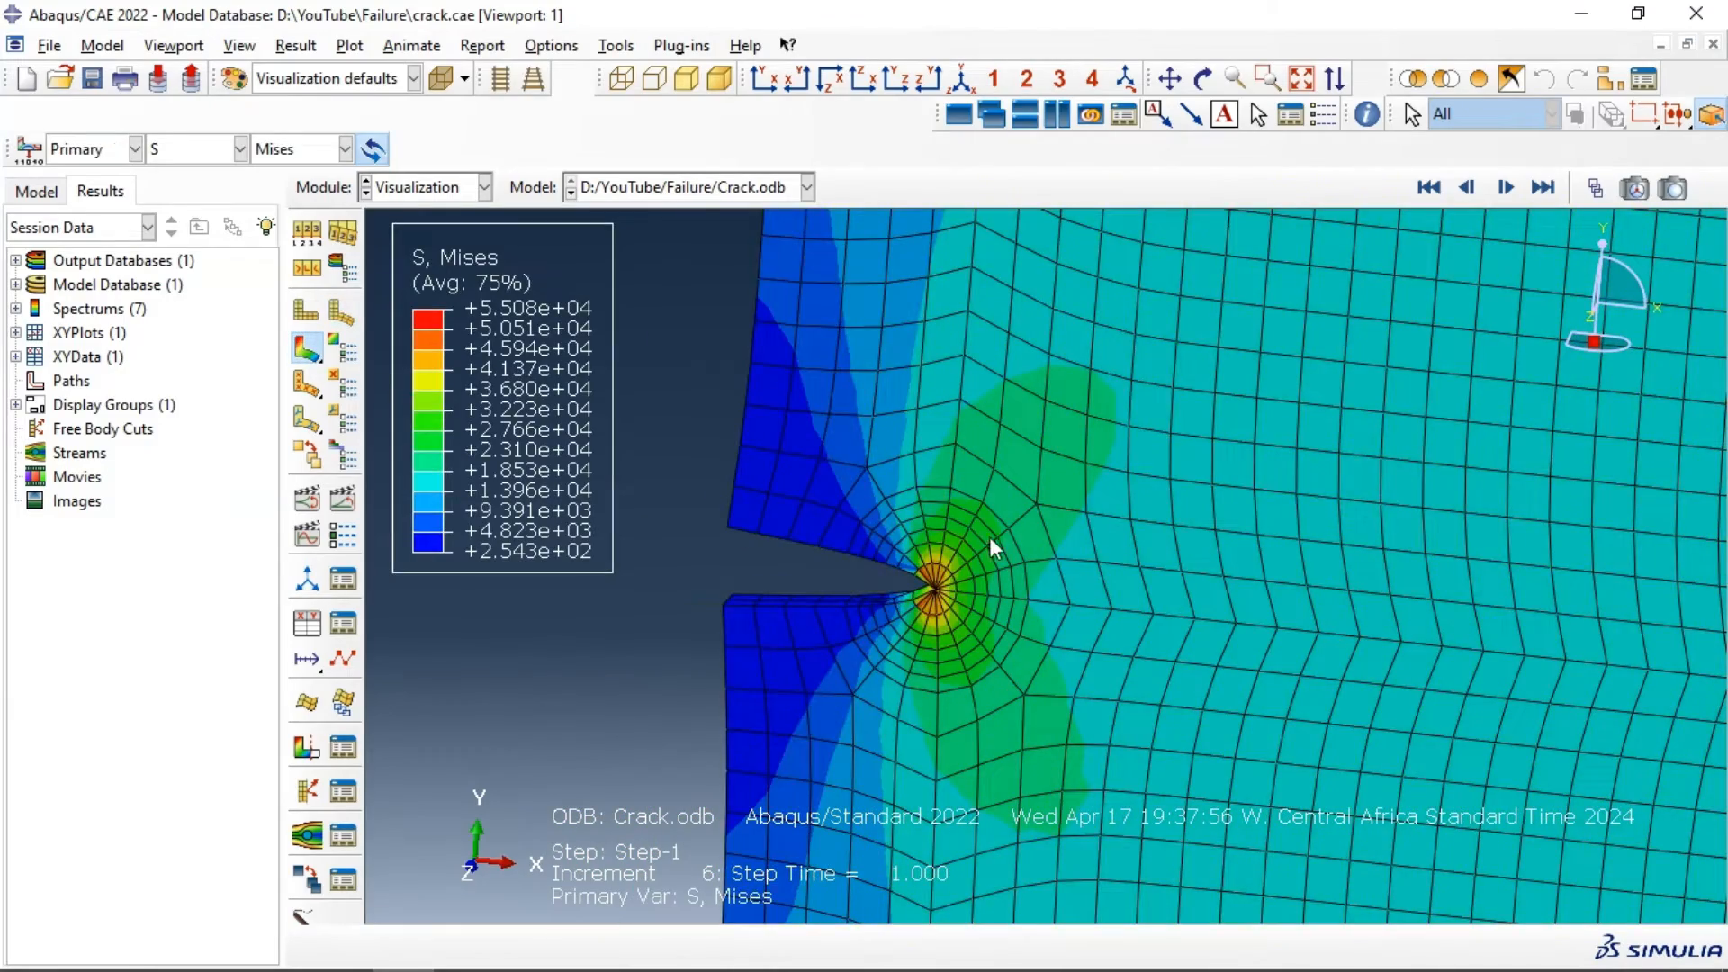
scroll(1104, 551, "up", 5)
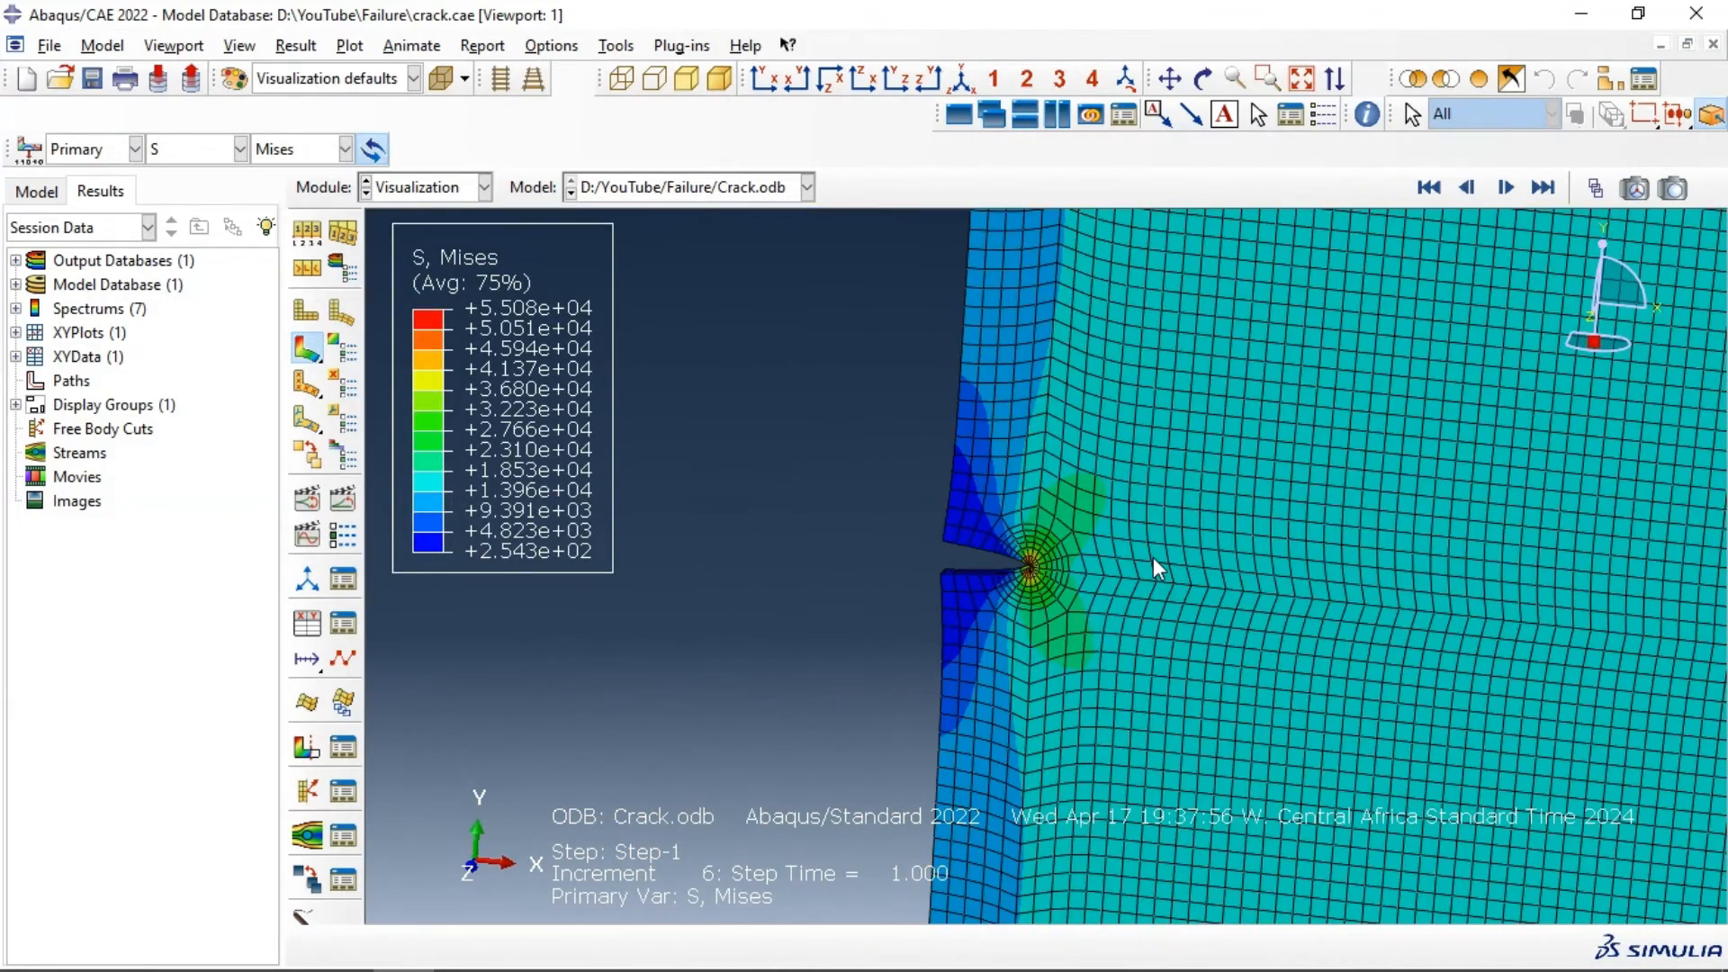
scroll(1025, 556, "down", 3)
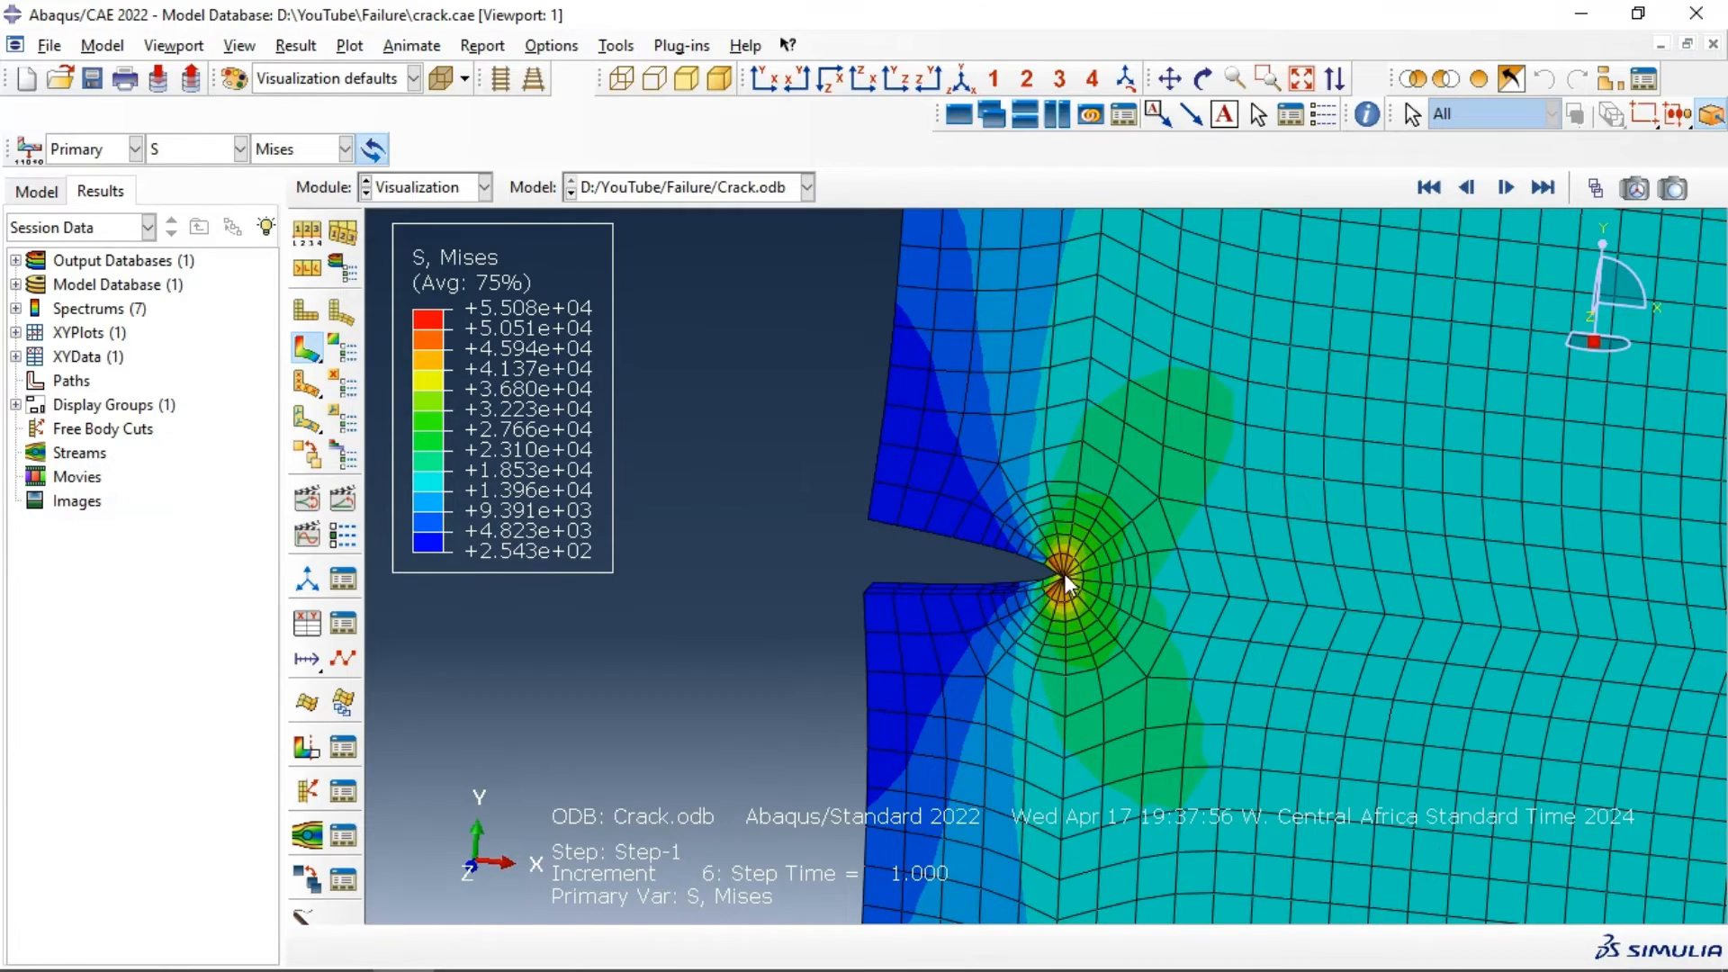
scroll(1064, 575, "up", 1)
Step: Set the visible edges in the superimpose plot options to free edges
left_click(342, 237)
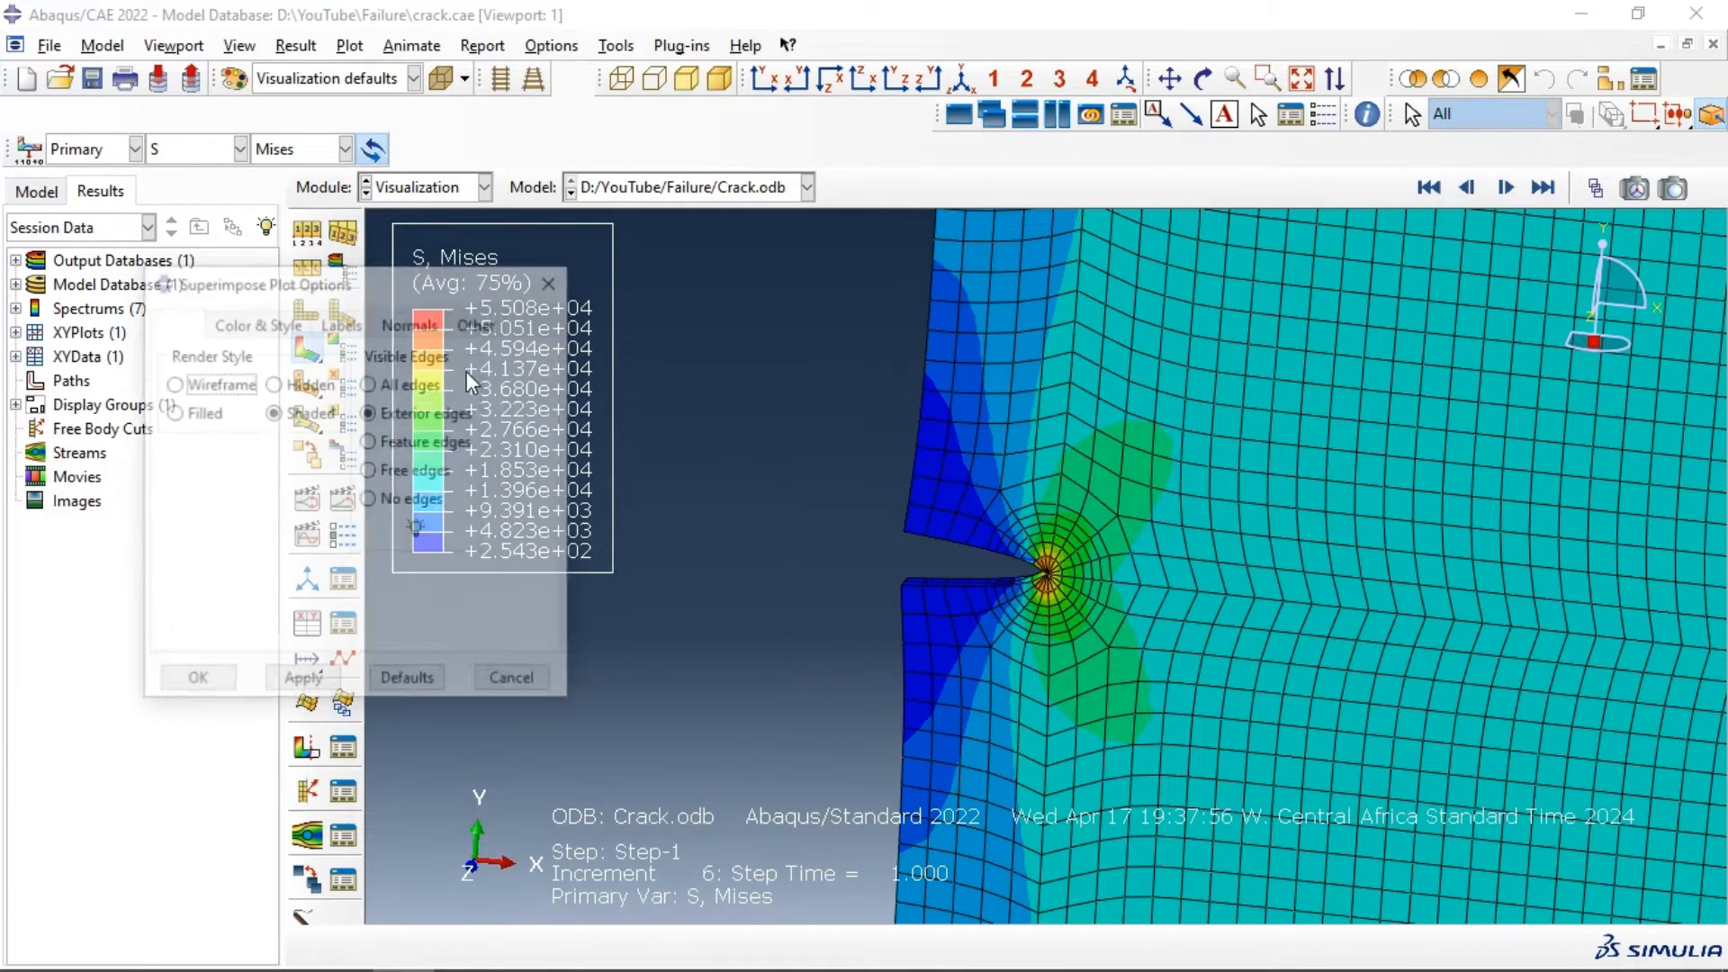
left_click(383, 474)
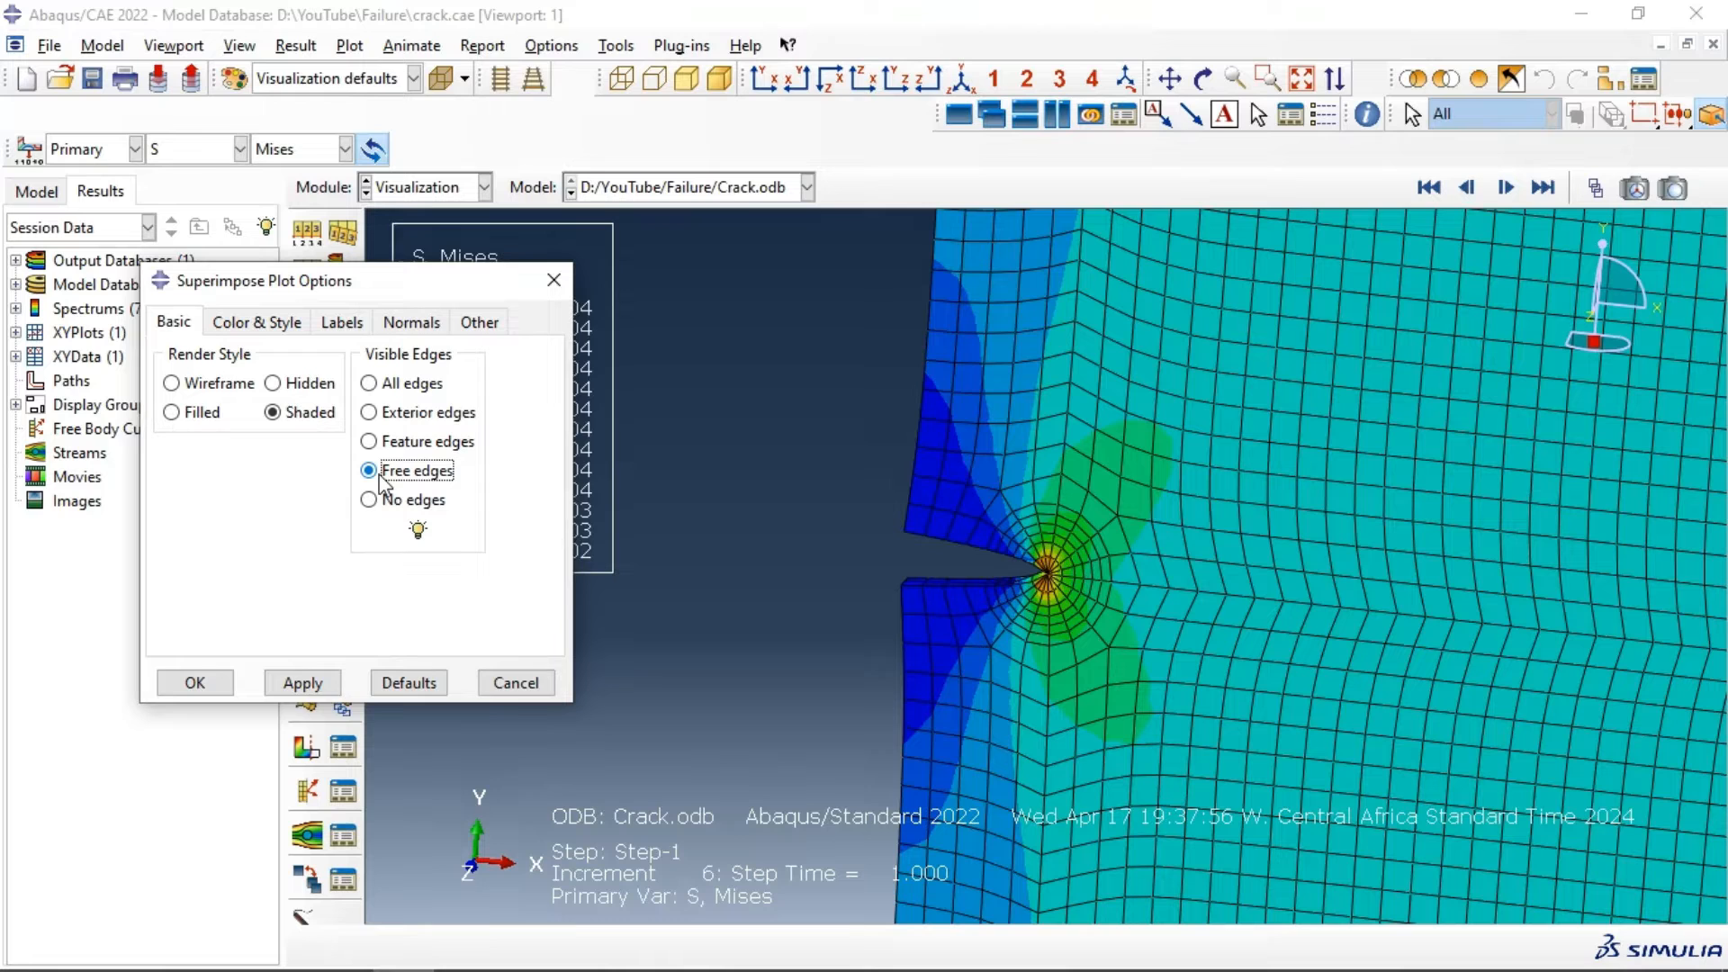
left_click(306, 684)
left_click(193, 684)
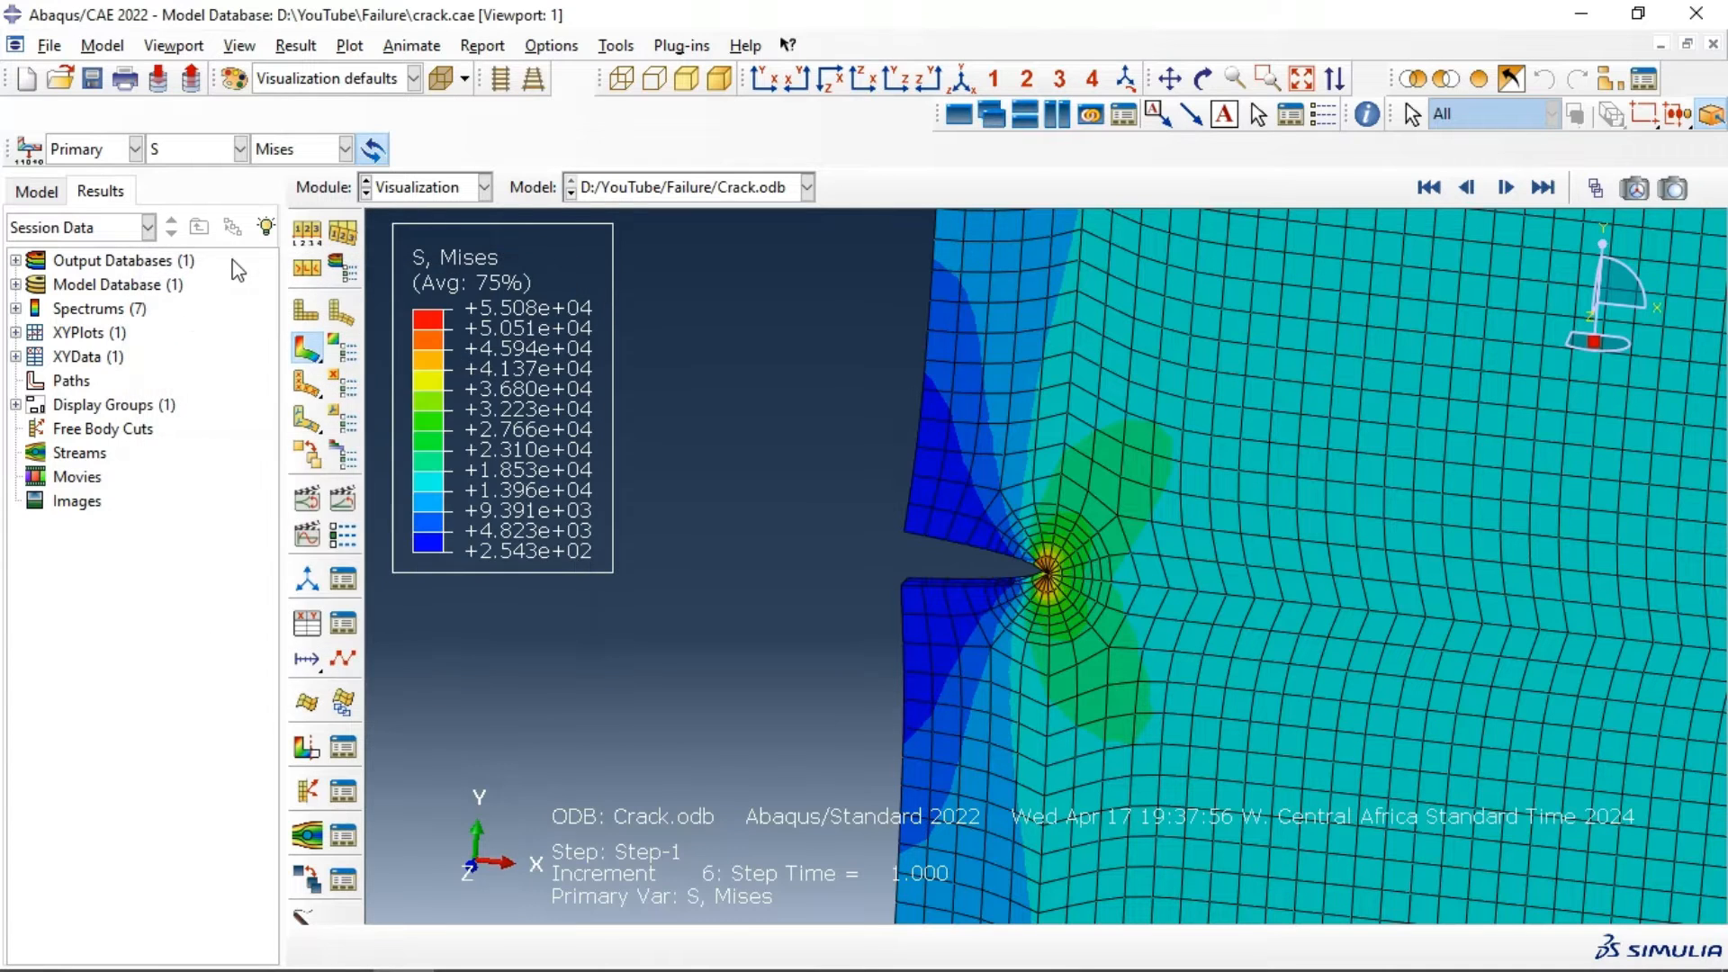
Step: Set the visible edges in the common plot options to feature edges
left_click(307, 234)
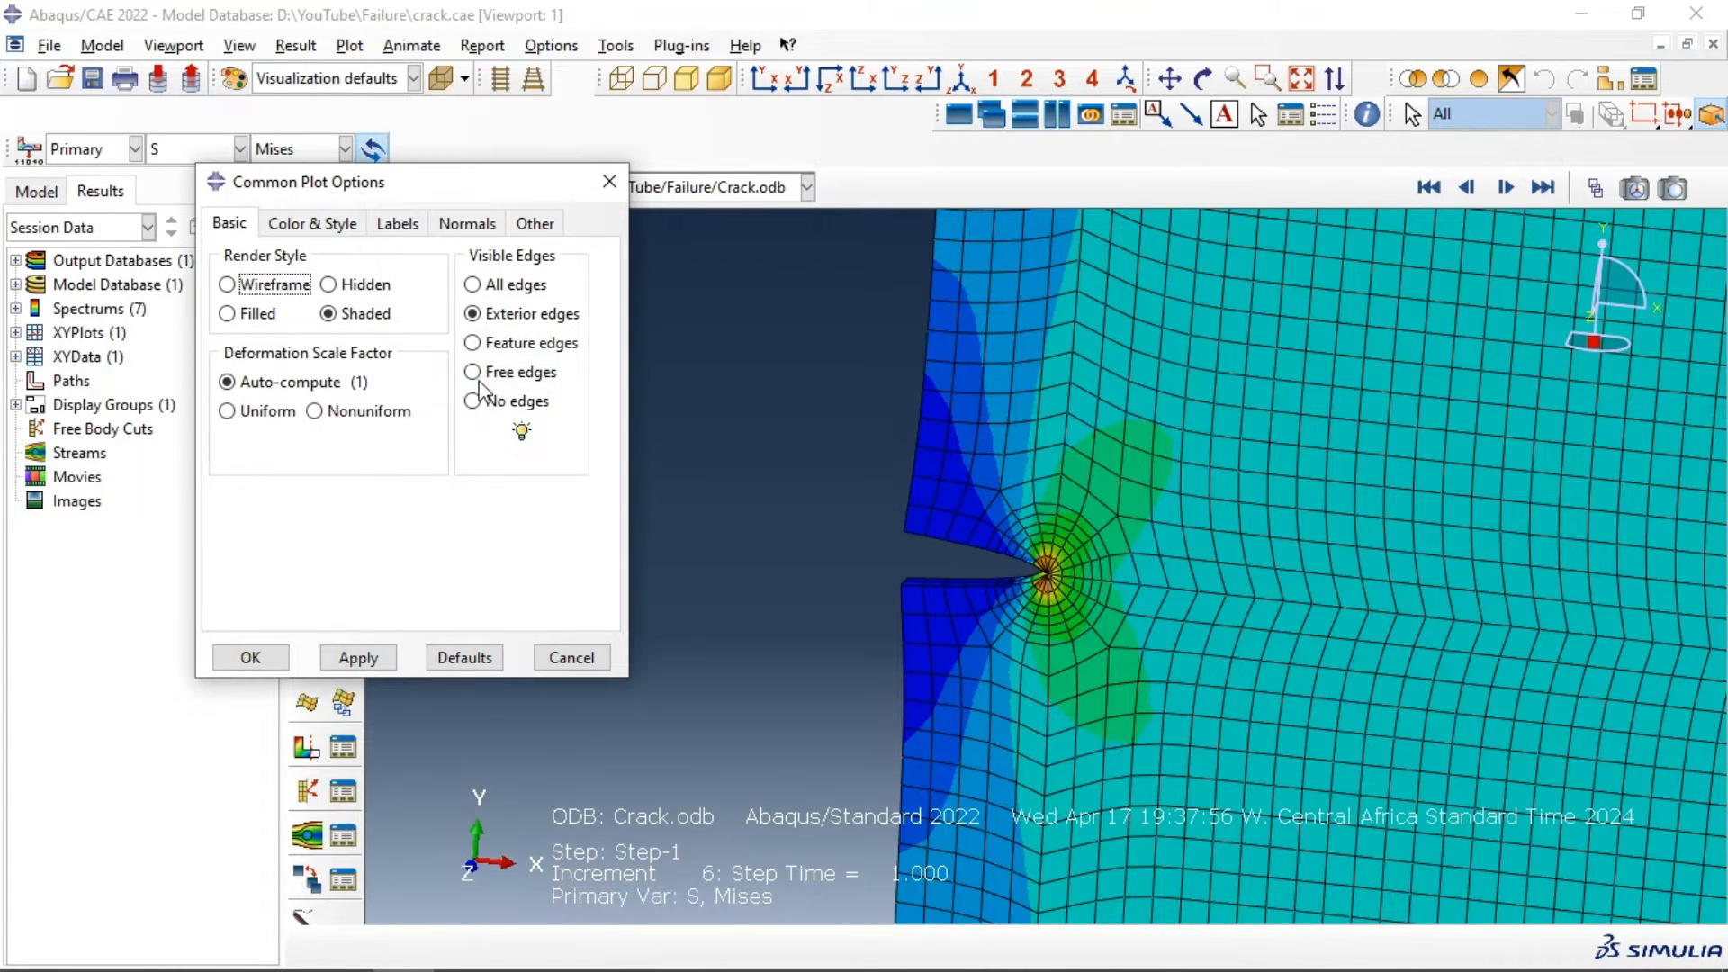
left_click(473, 371)
left_click(473, 343)
left_click(356, 657)
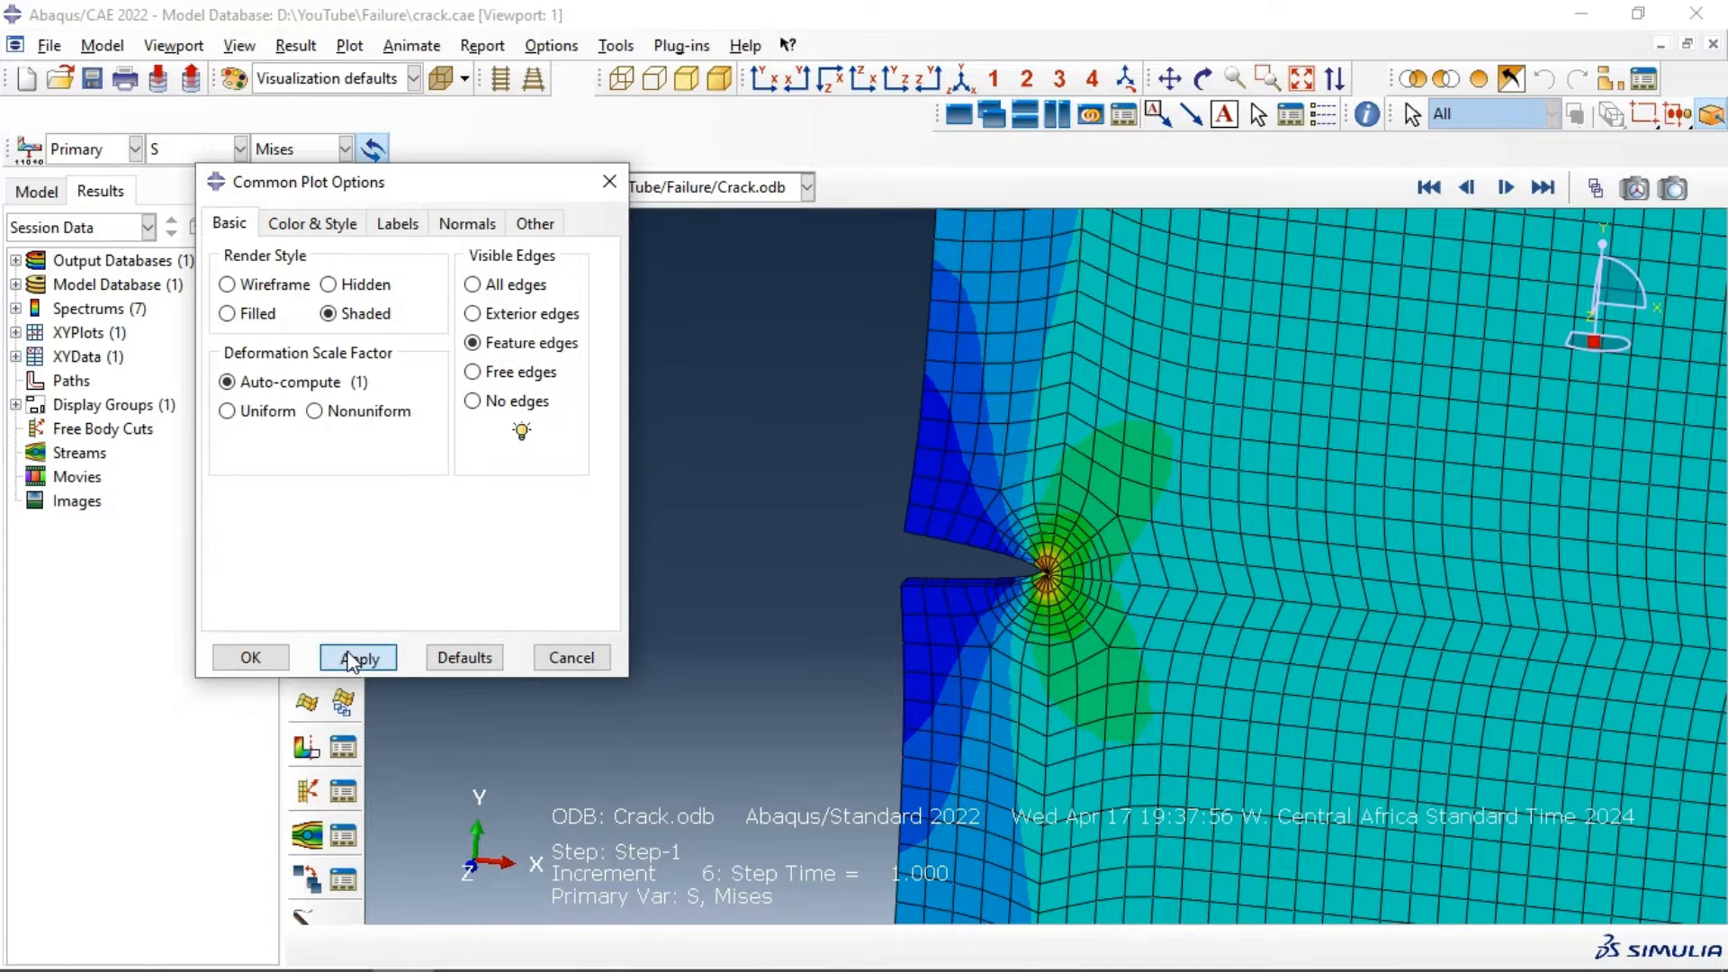
left_click(251, 657)
Step: Animate the Mises contour plot over the time history and examine how stress develops across the cracked plate
scroll(904, 590, "down", 5)
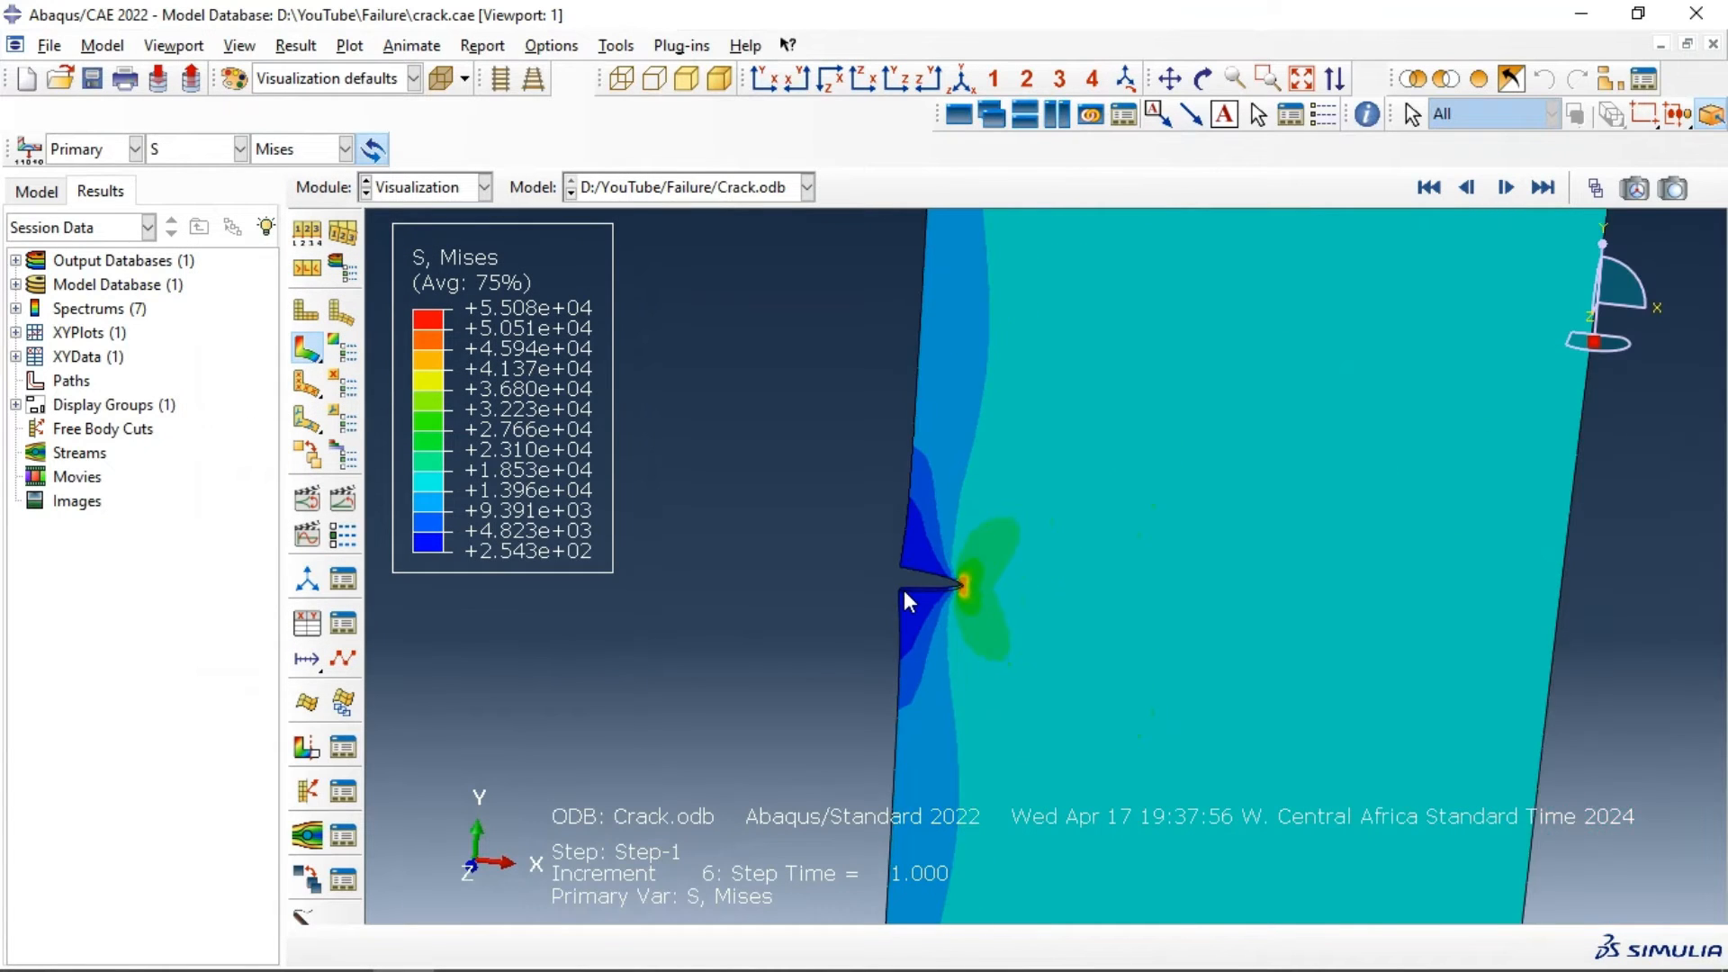
scroll(904, 590, "down", 2)
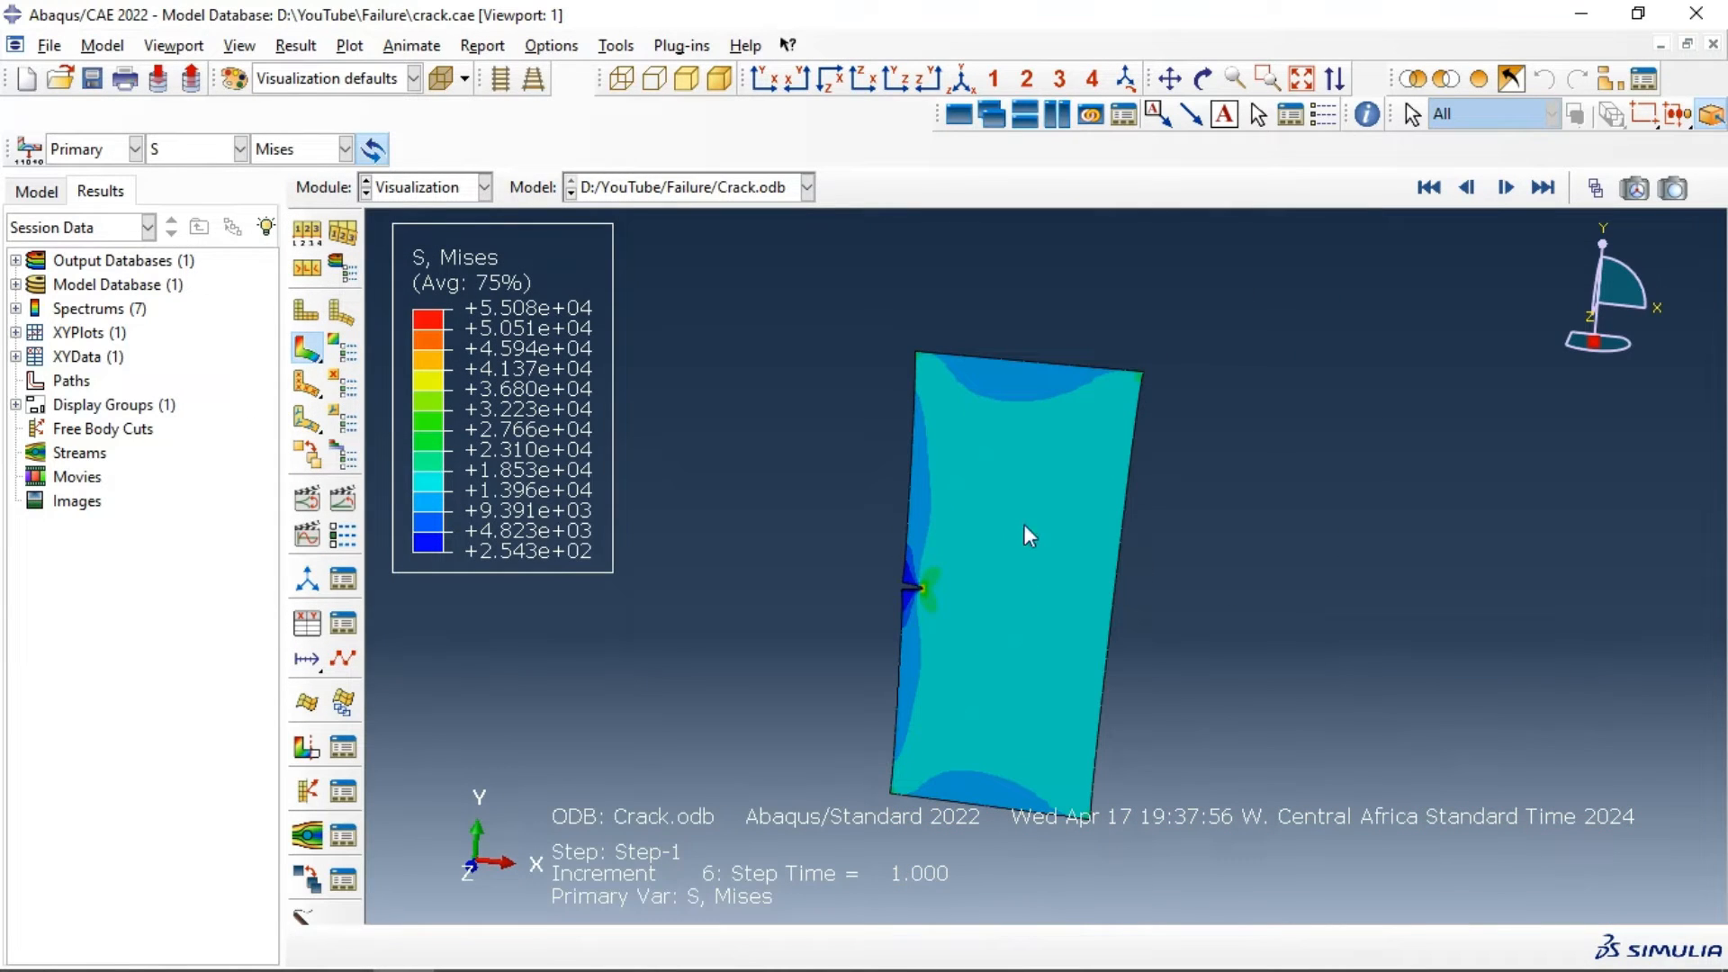
mouse_move(1015, 573)
left_mouse_down("ctrl+alt")
mouse_move(1176, 505)
mouse_move(1188, 567)
mouse_move(1044, 583)
mouse_move(1188, 586)
mouse_move(1145, 606)
mouse_move(822, 590)
mouse_move(990, 581)
left_mouse_up("ctrl+alt")
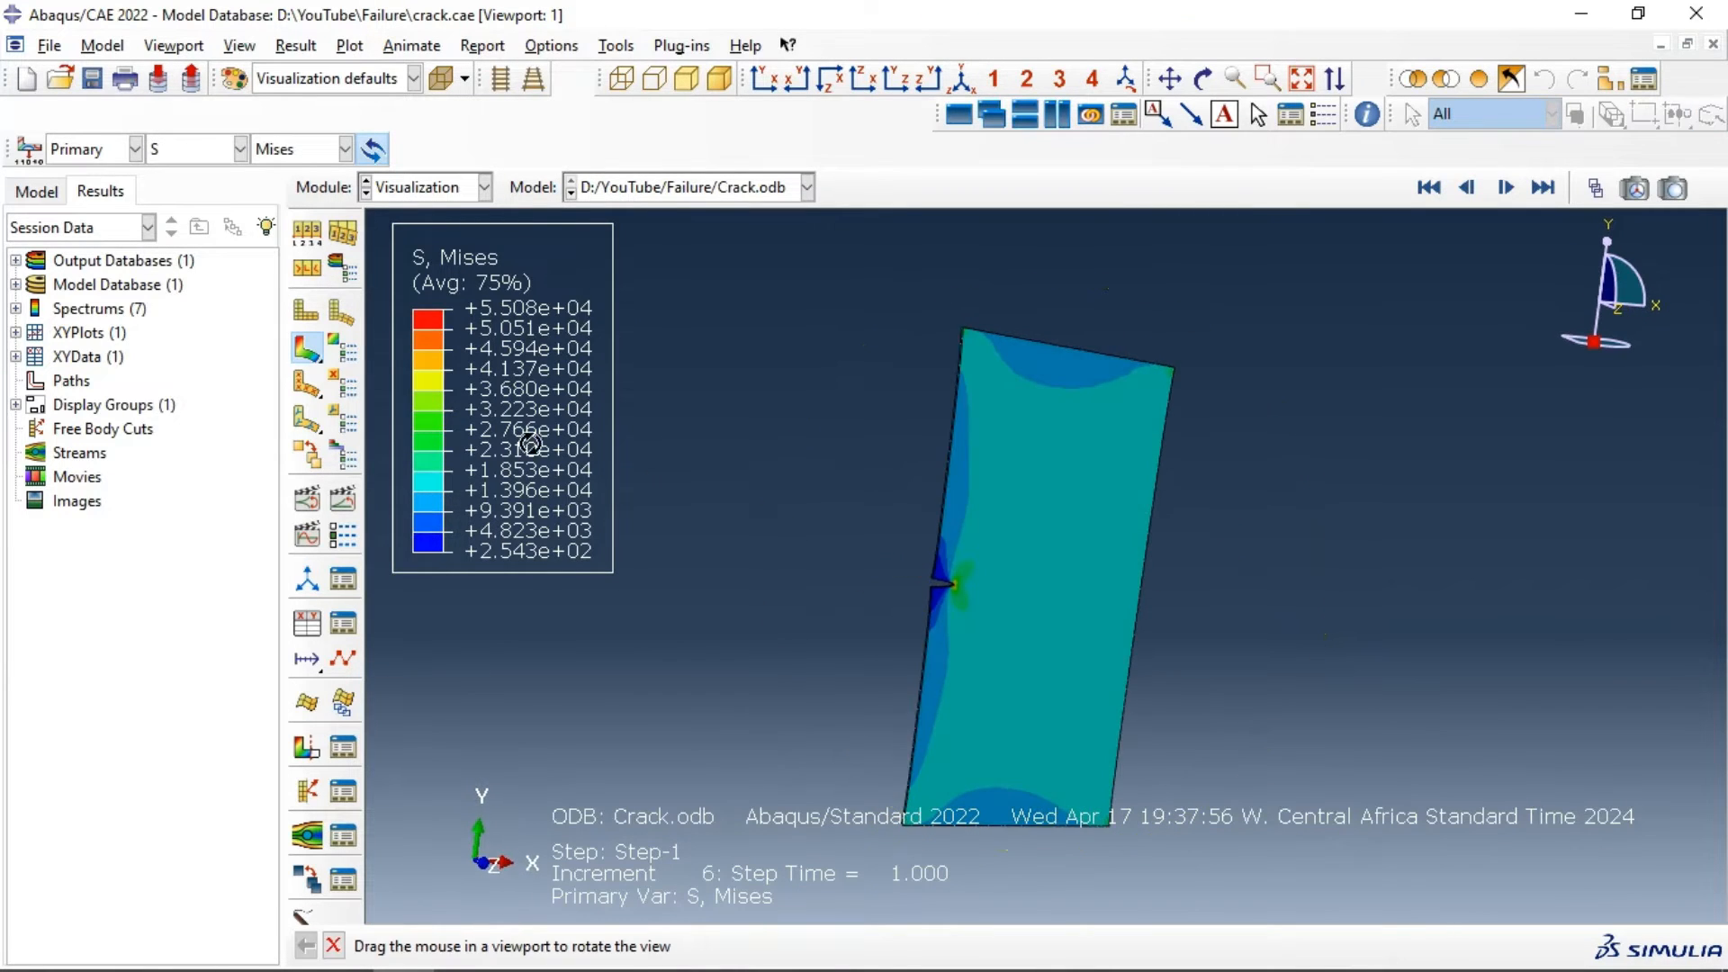
left_click(351, 503)
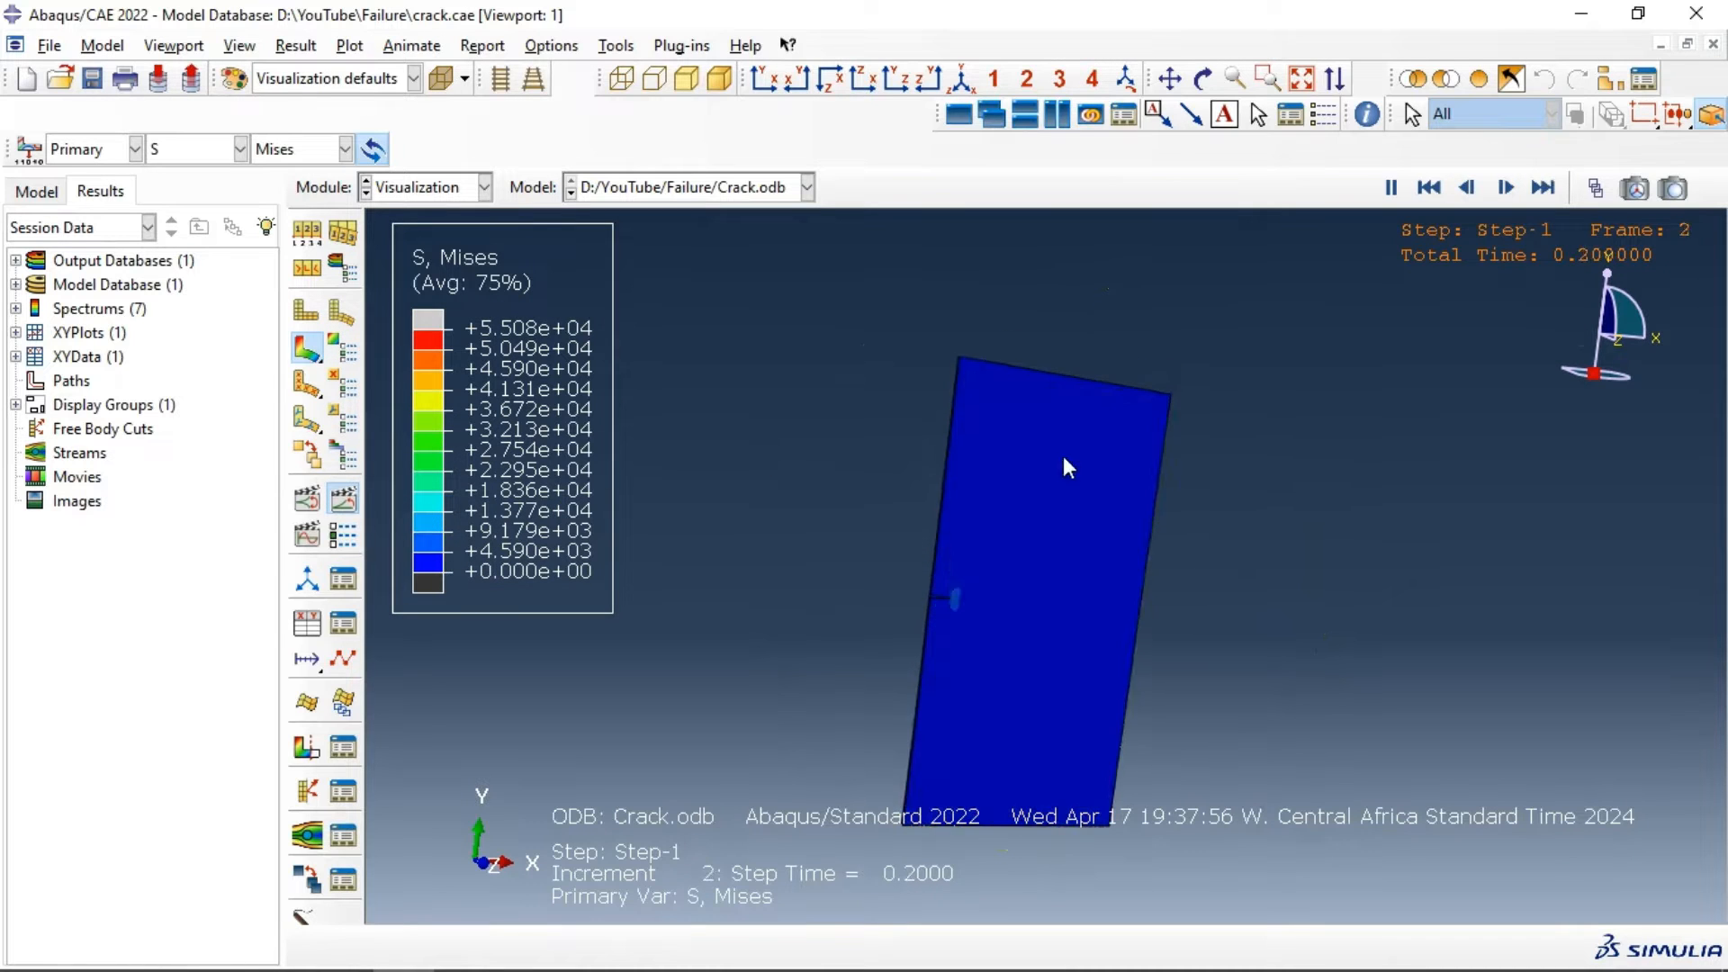
left_click_drag(1157, 596, 1116, 528, "ctrl+alt")
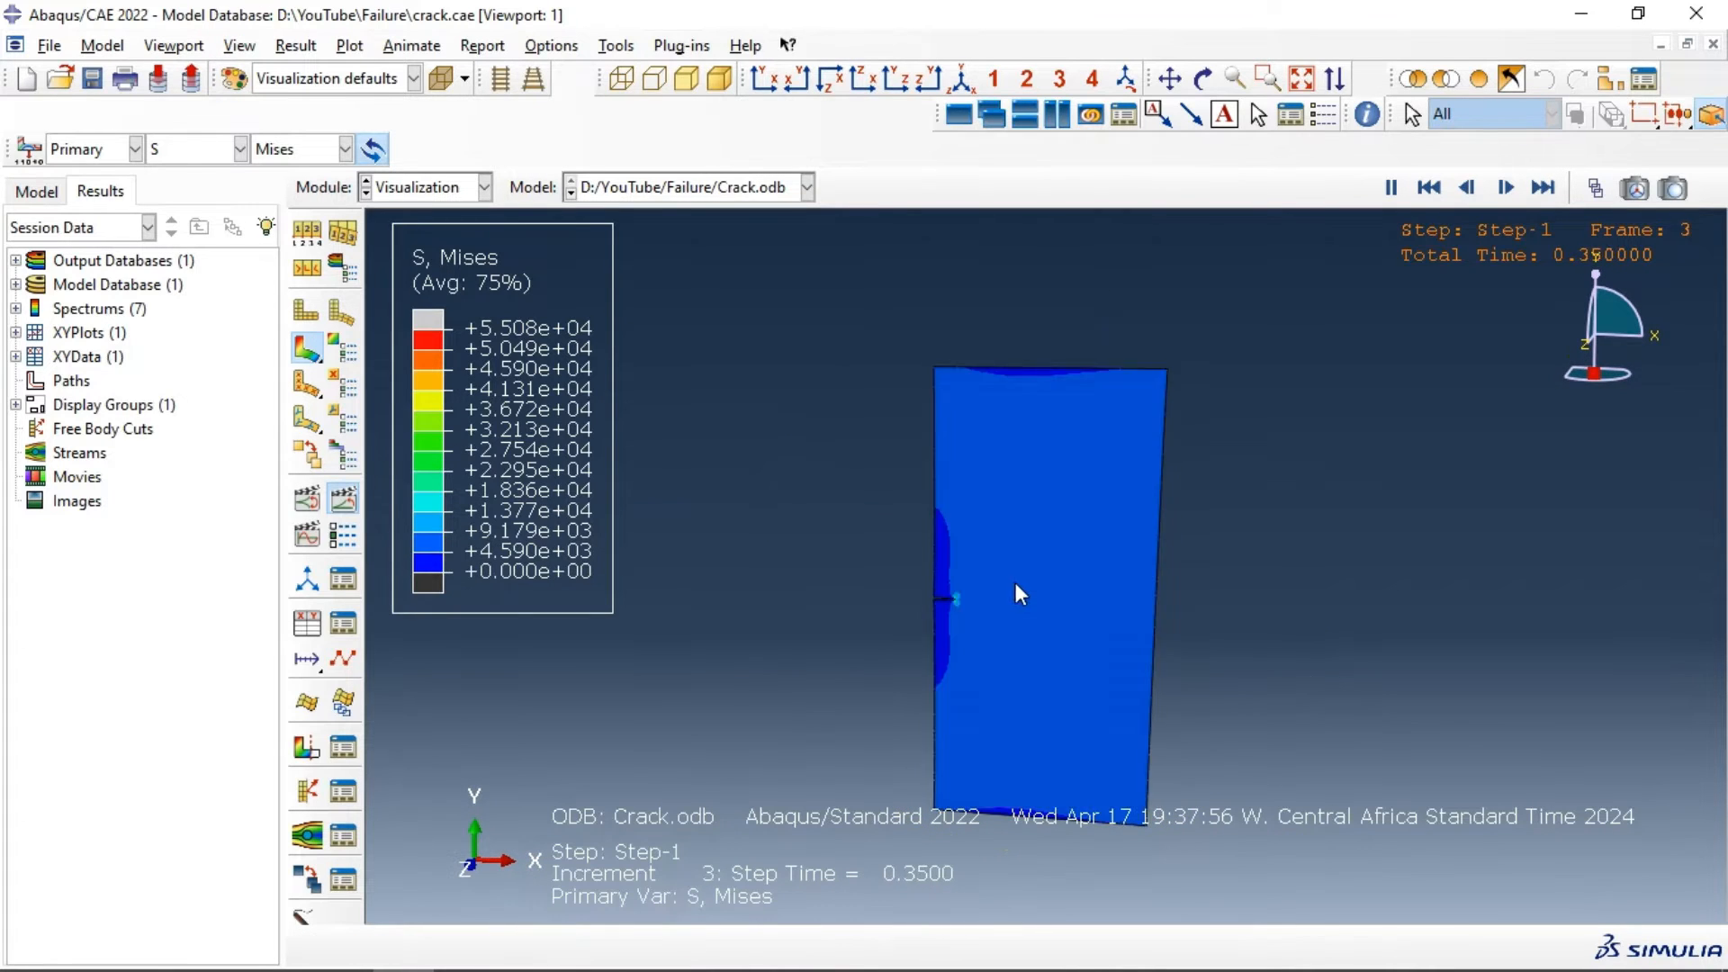
scroll(1002, 581, "down", 3)
scroll(1005, 585, "up", 3)
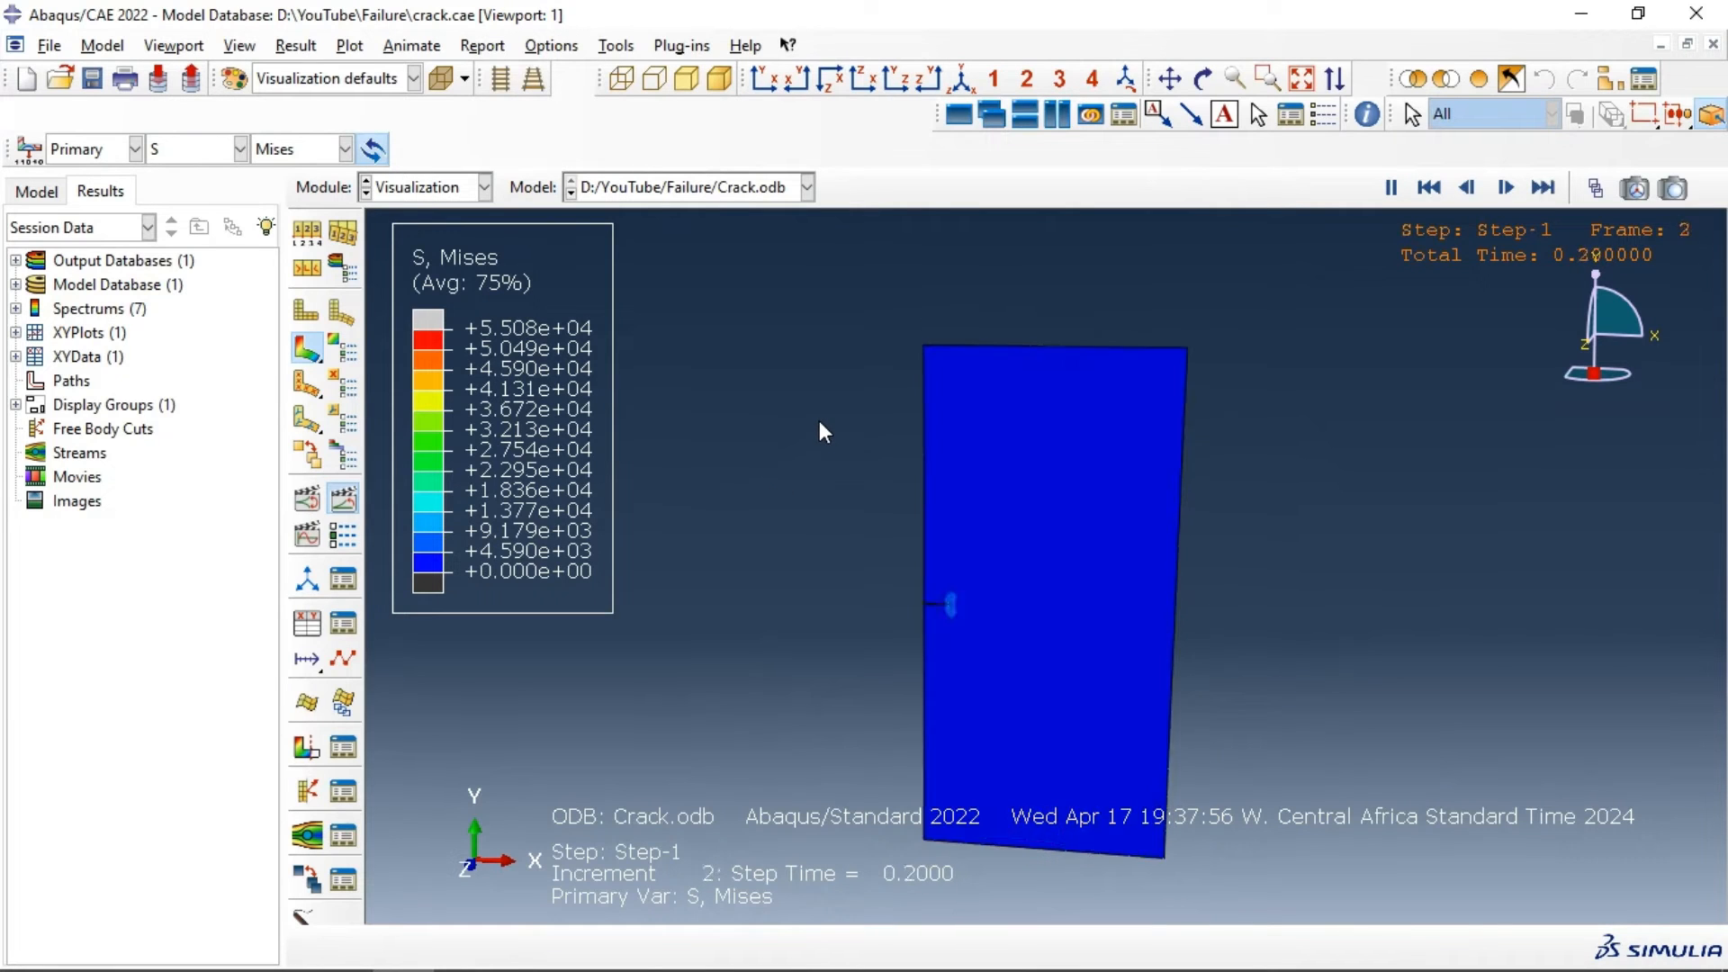
Step: Plot the reaction force RF2 and spatial displacement U2 of the FORCEDISPLACEMENT set against time from the ODB history output
left_click(311, 623)
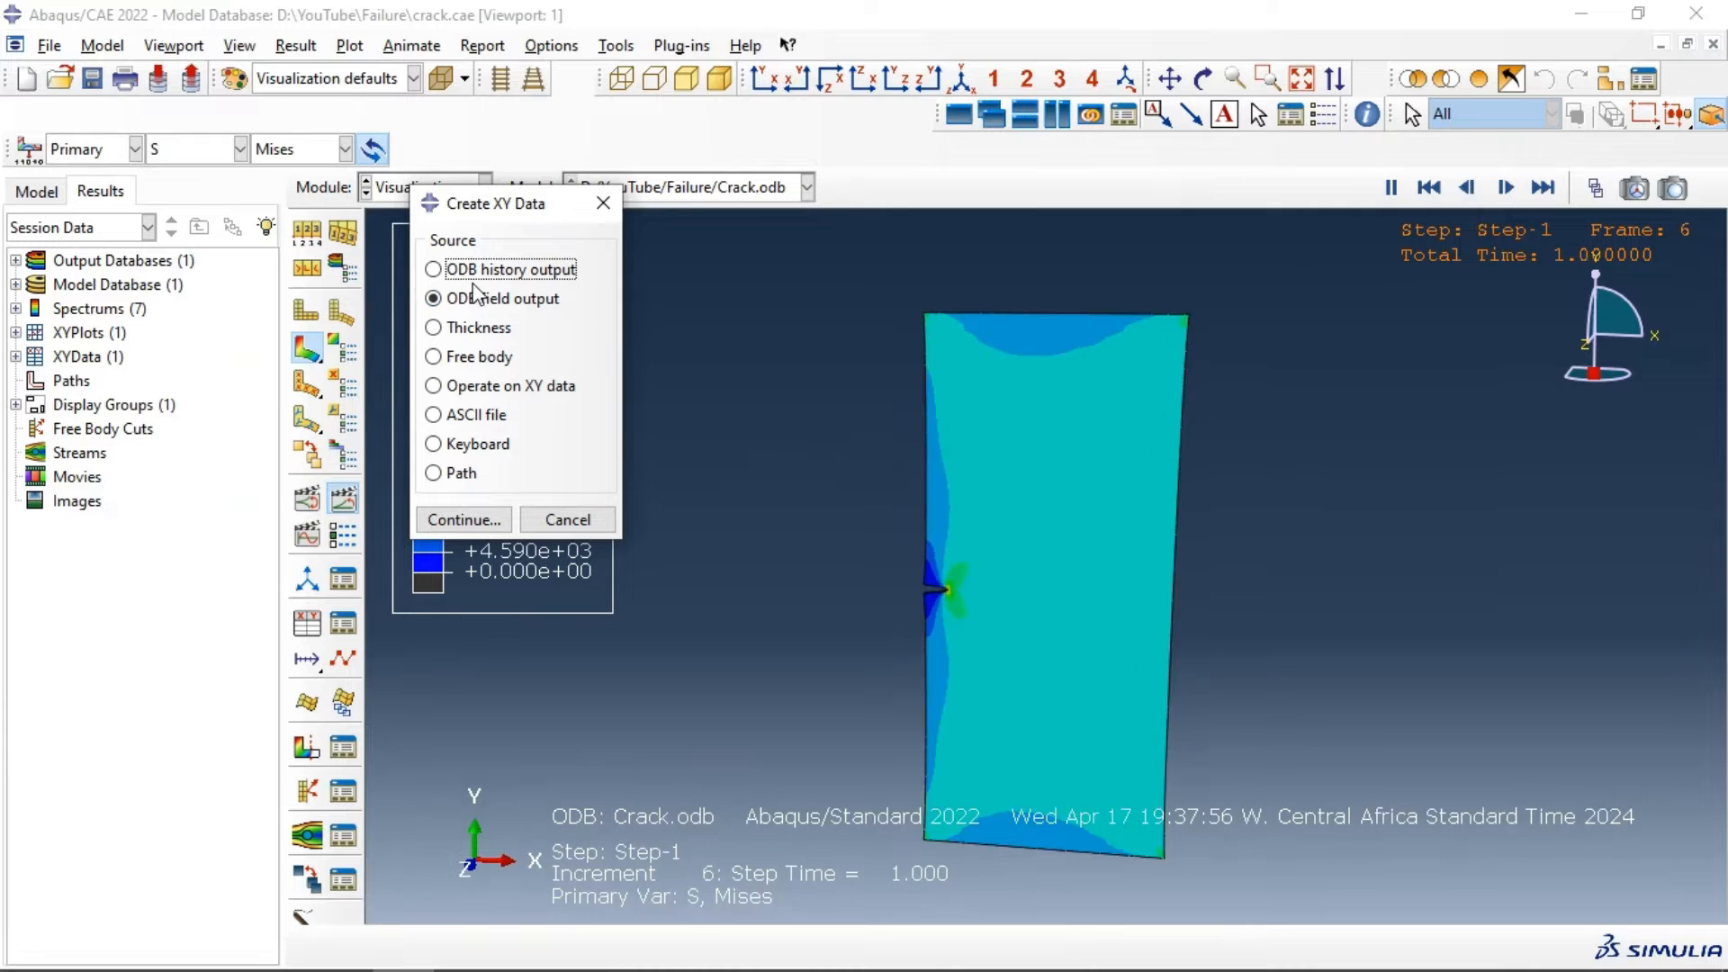
left_click(486, 271)
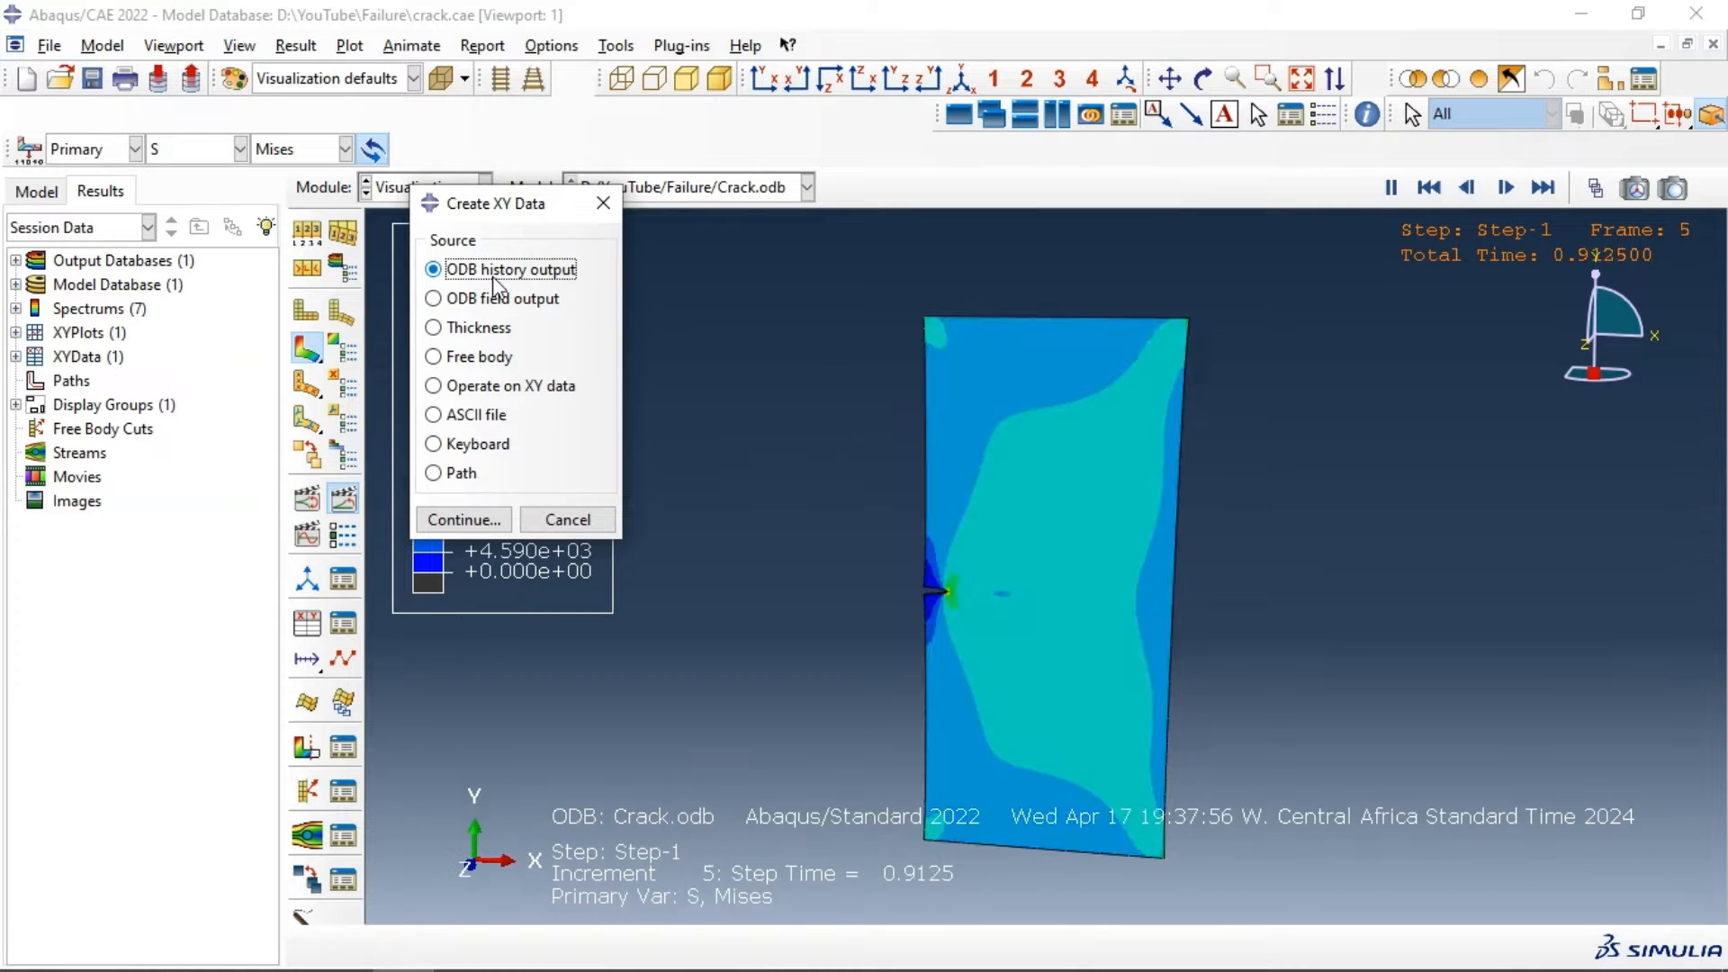
left_click(483, 519)
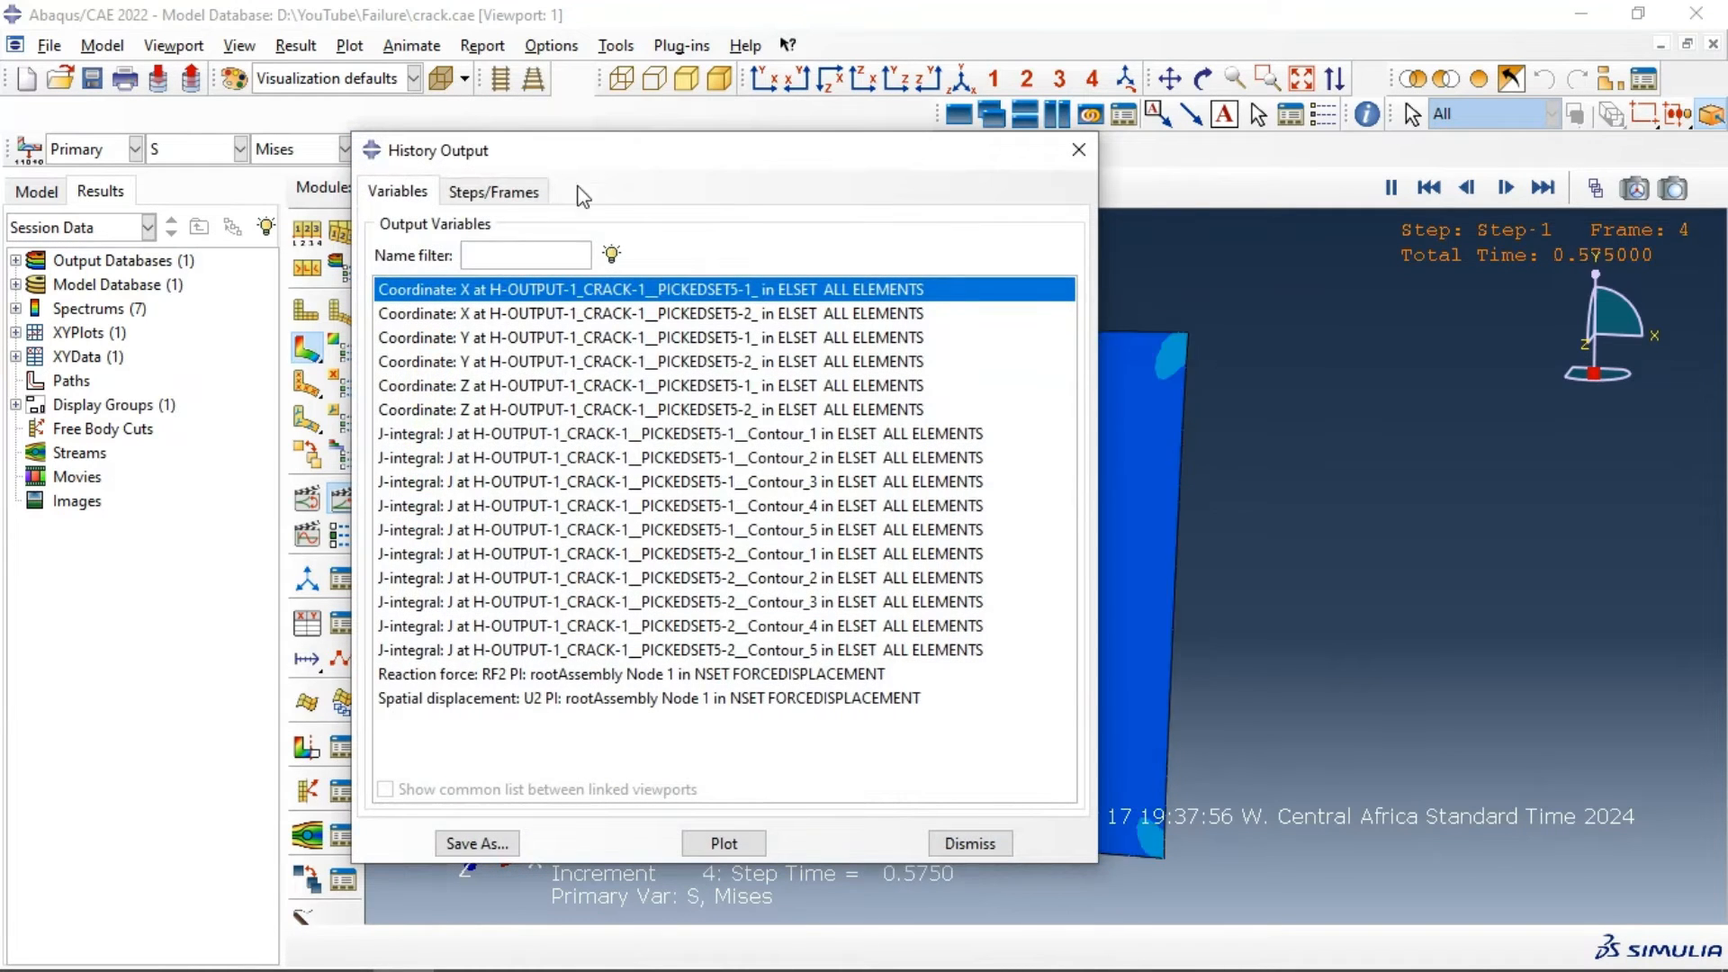
left_click_drag(574, 155, 472, 138)
left_click_drag(527, 272, 556, 396)
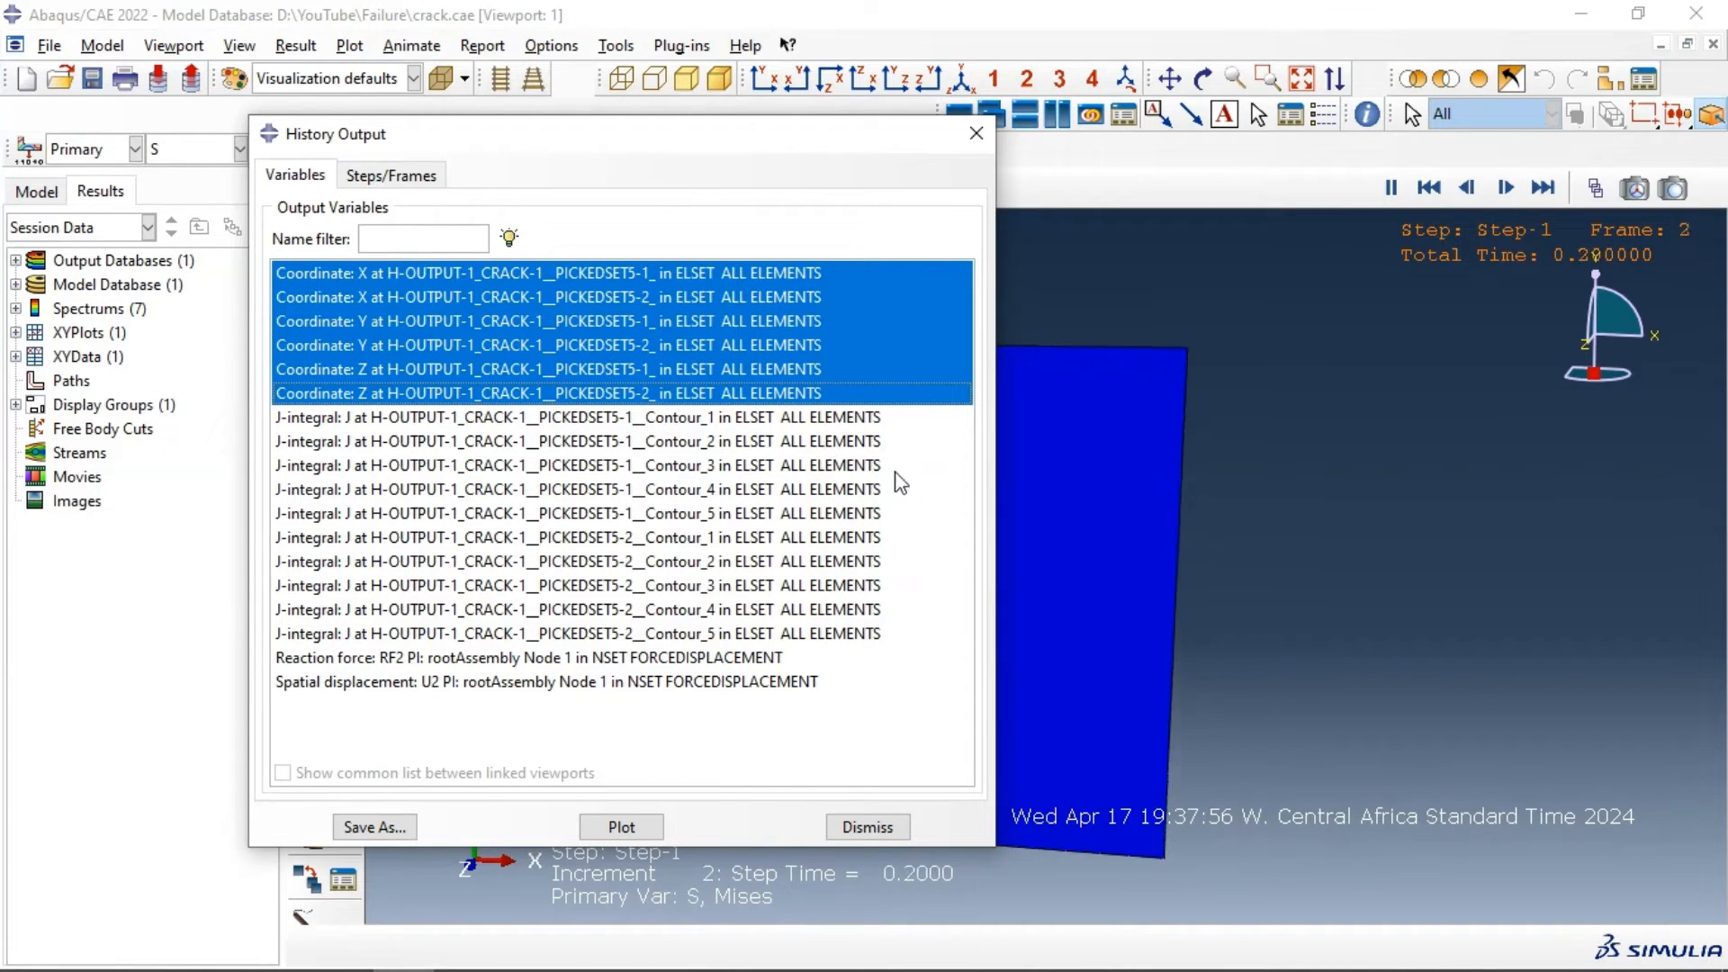
left_click(855, 464)
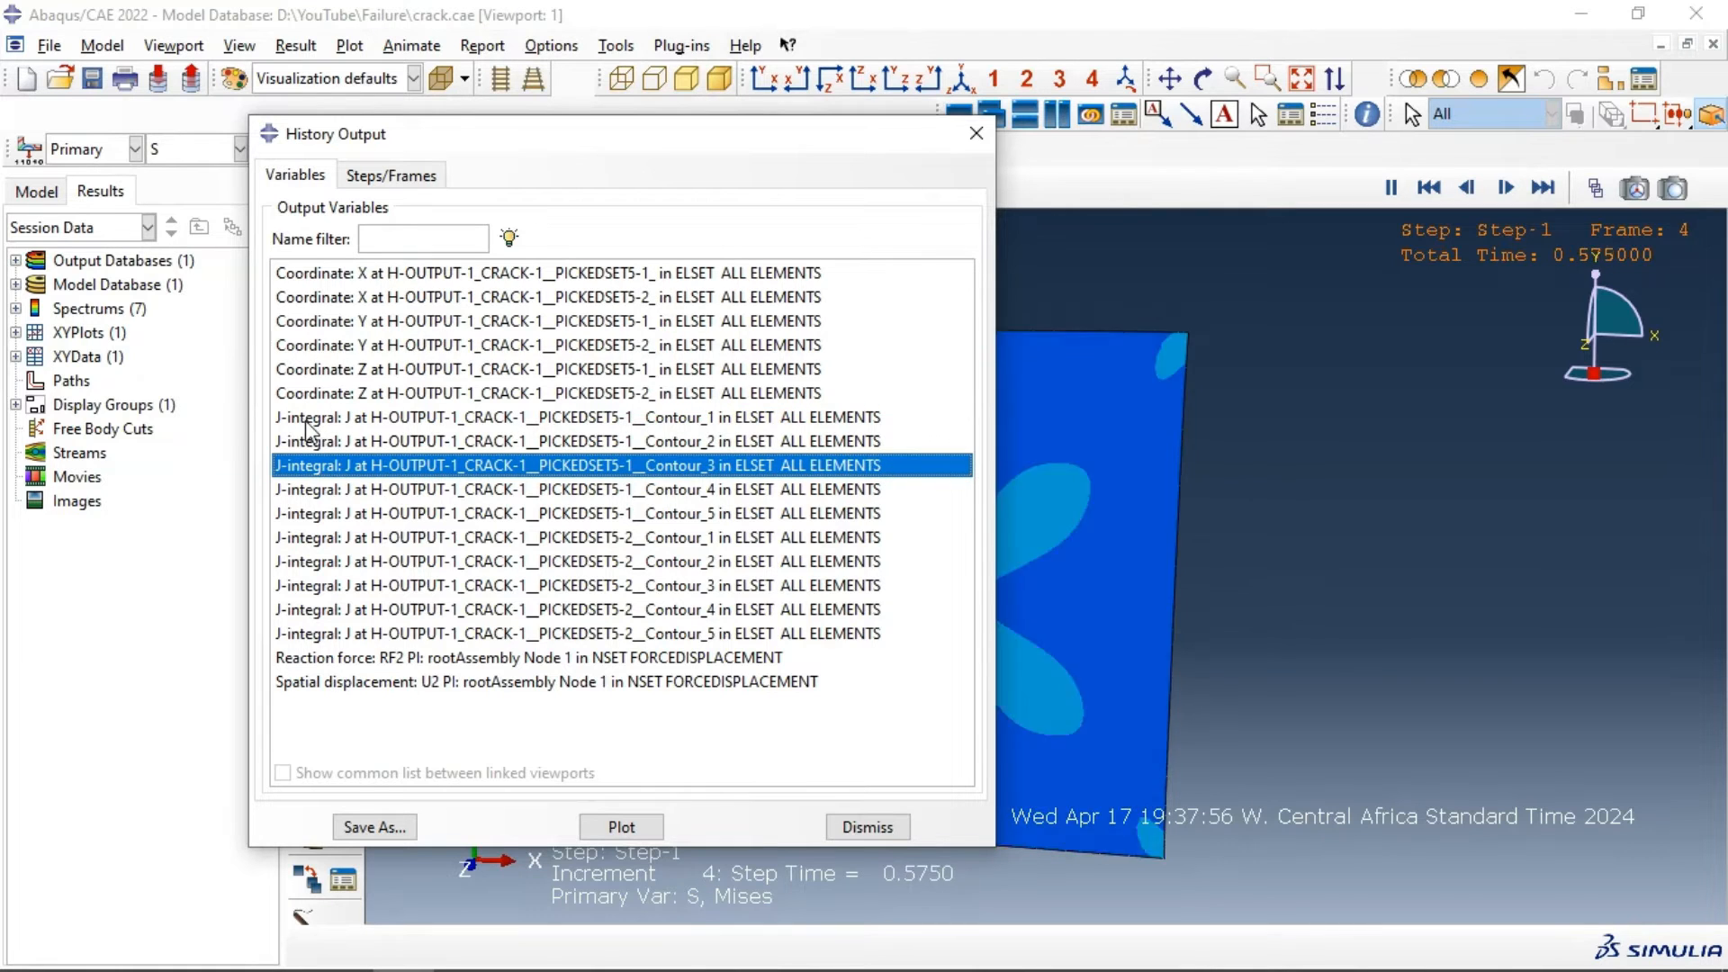
left_click_drag(307, 423, 333, 527)
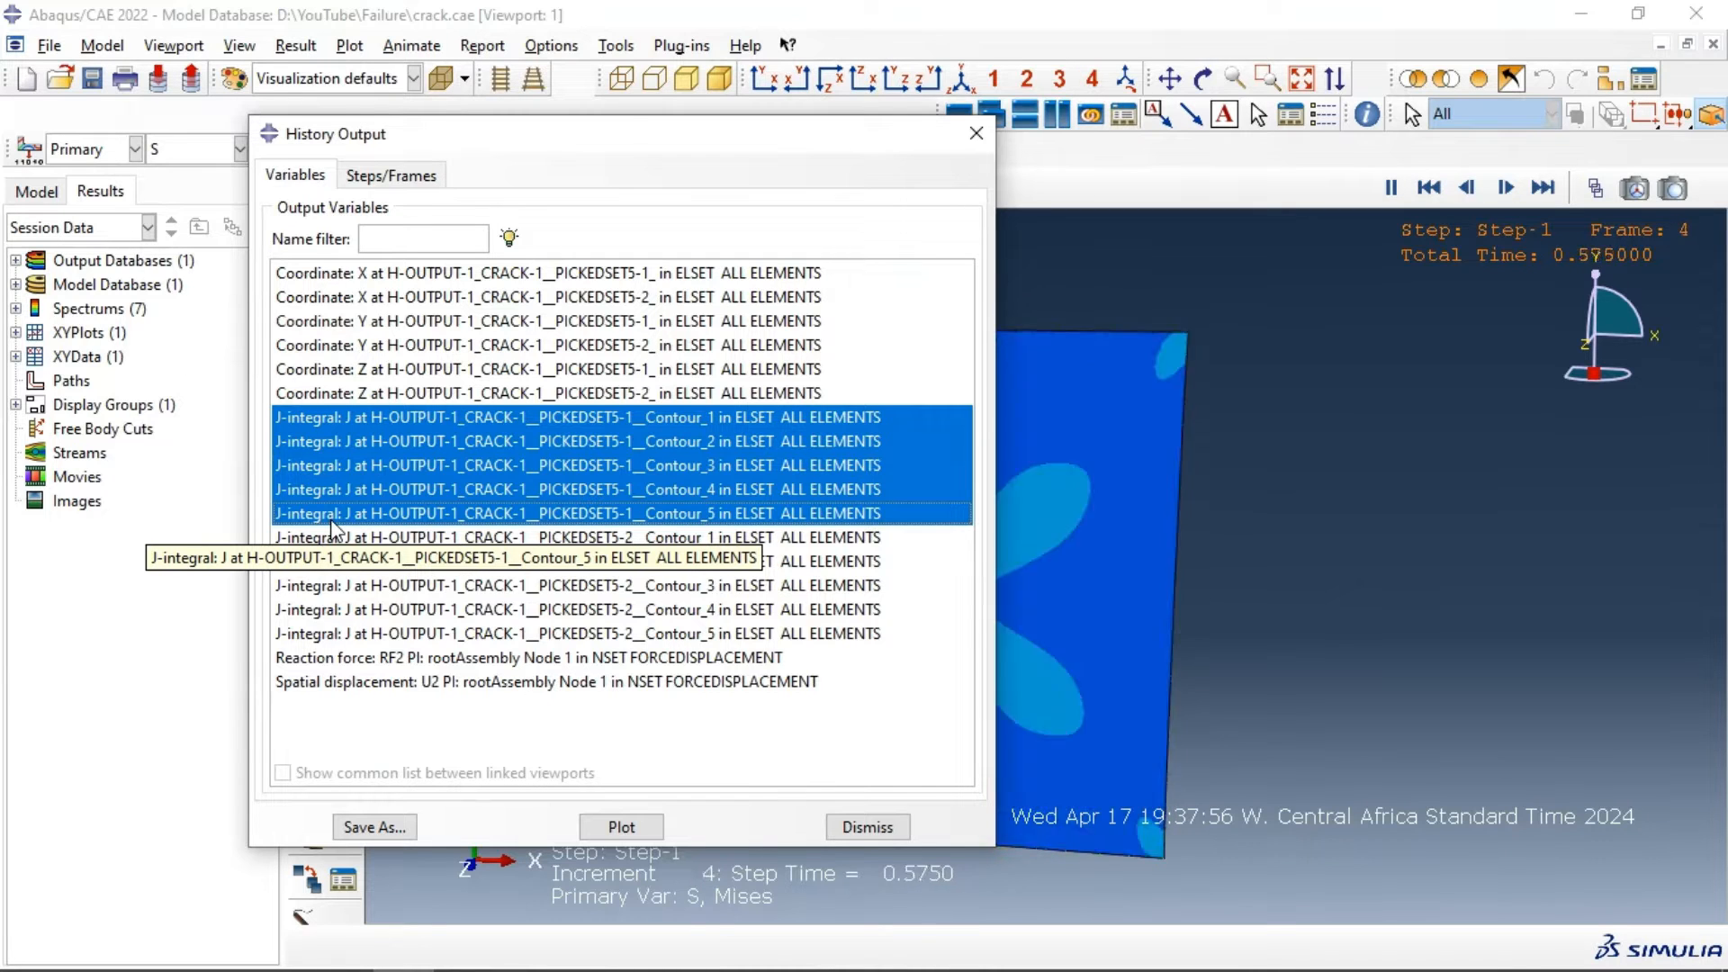
left_click_drag(457, 659, 463, 689)
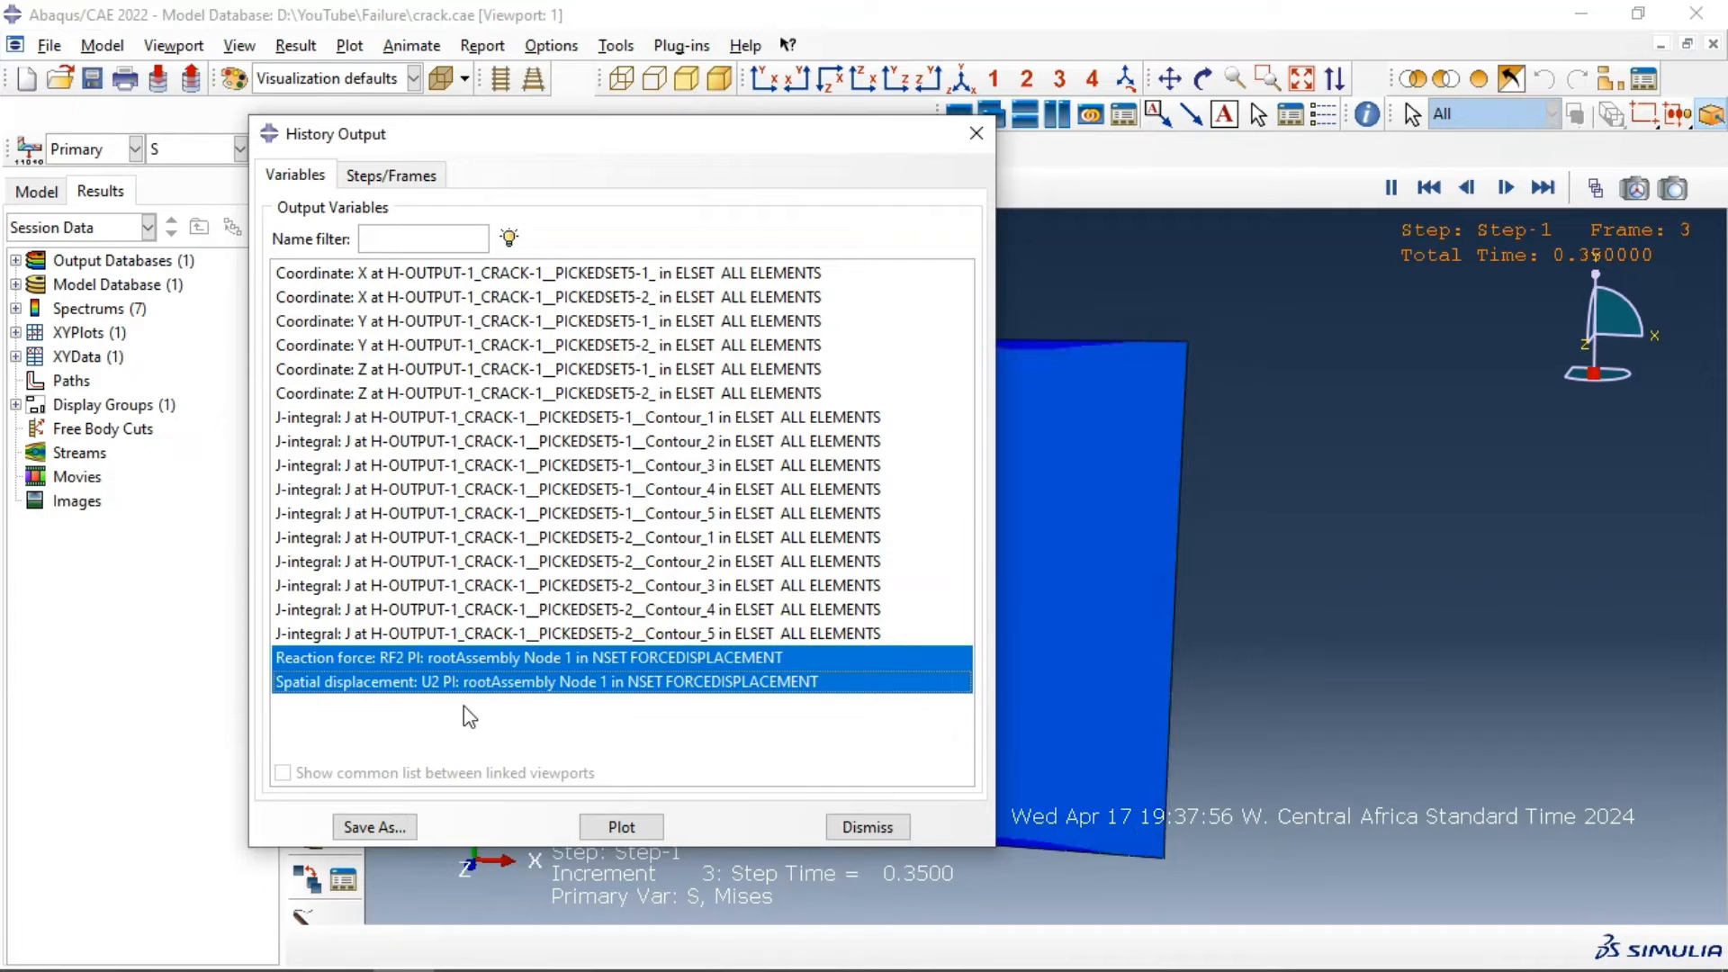
left_click(605, 824)
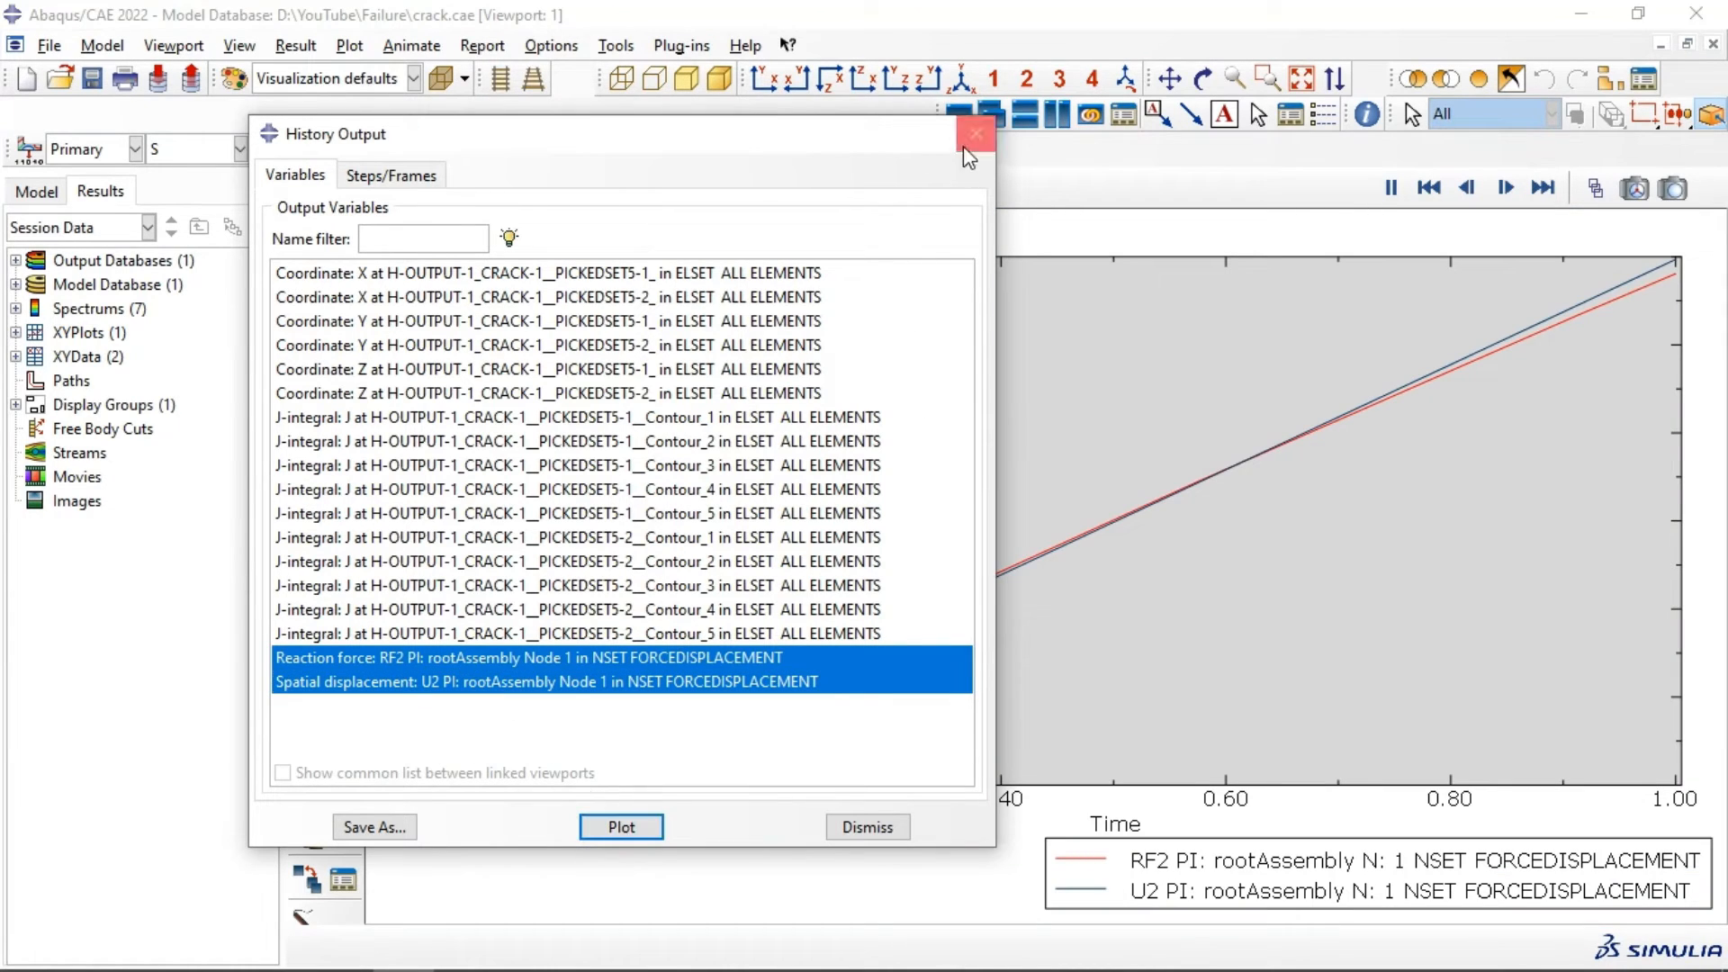
left_click(964, 148)
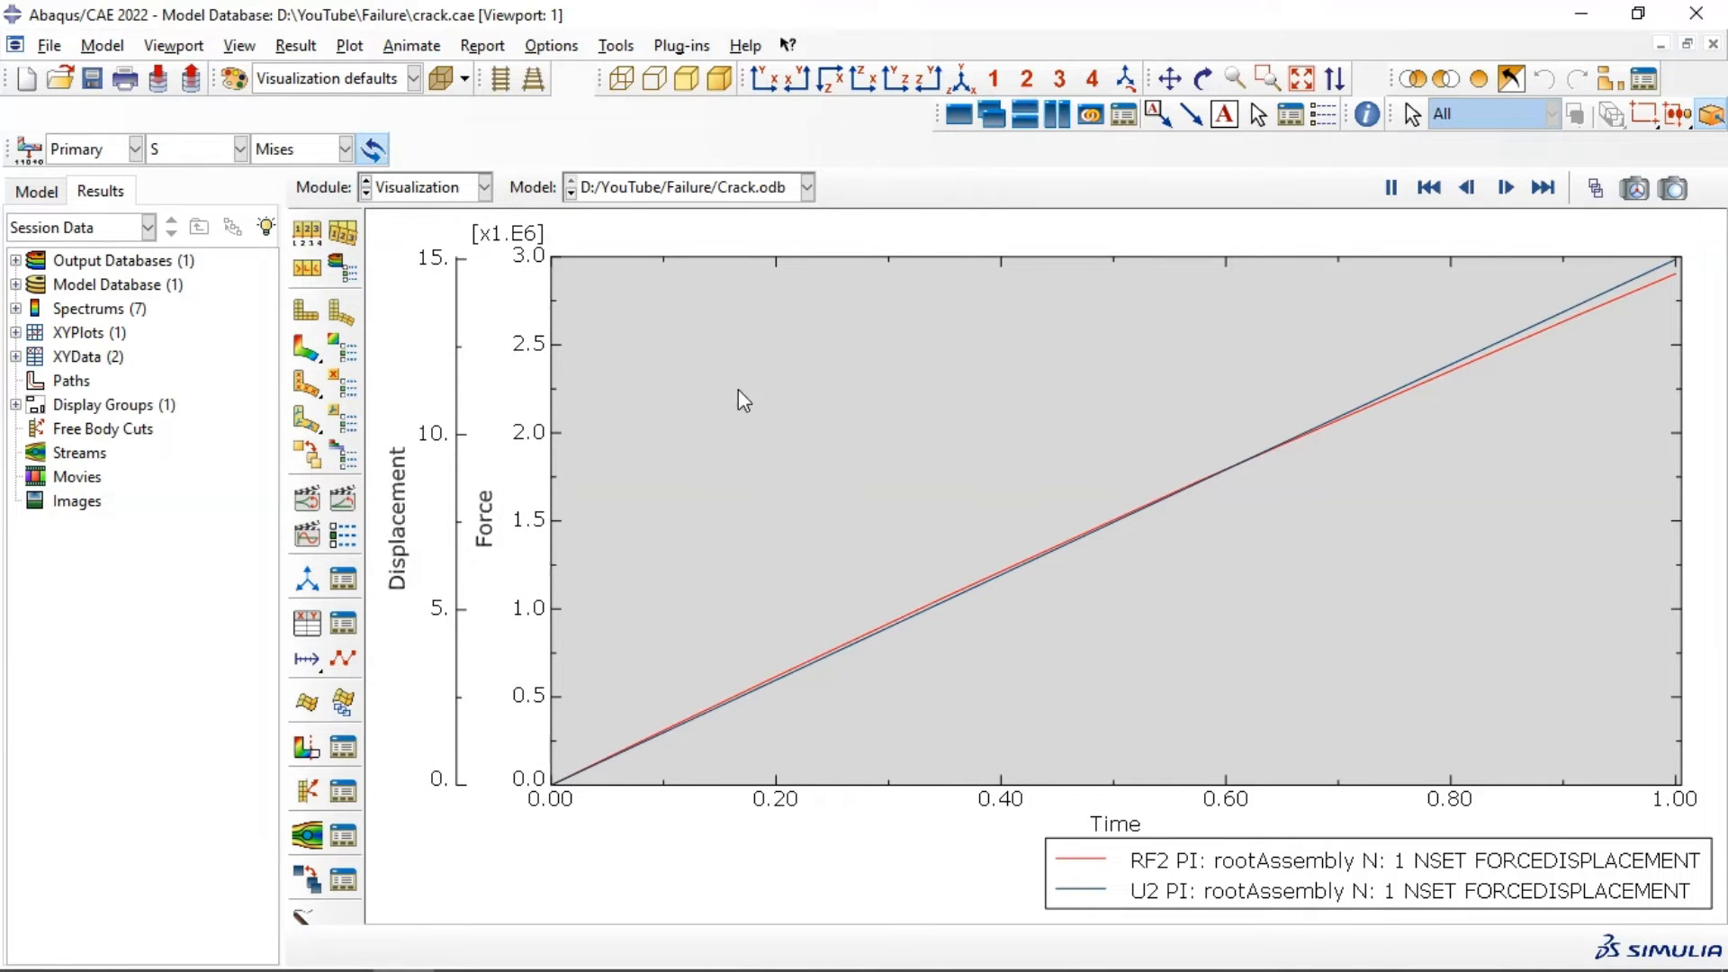
Step: Combine the U2 displacement data with the RF2 reaction force data as XY data and plot the force–displacement curve
left_click(307, 623)
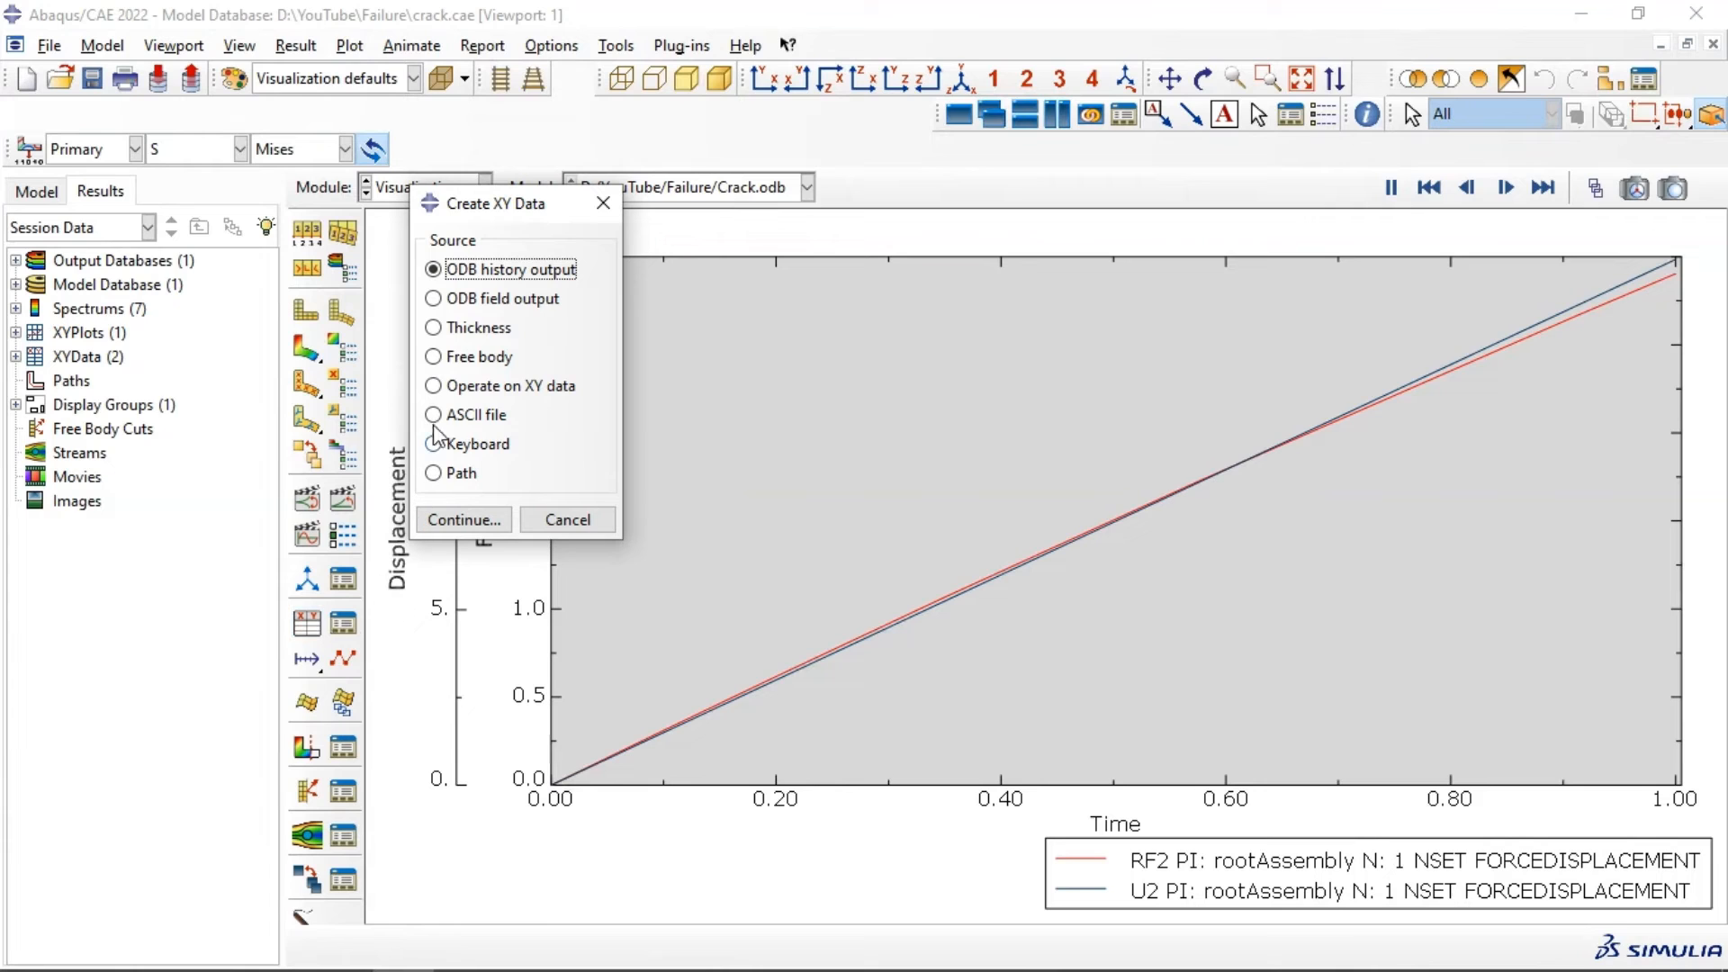
left_click(444, 387)
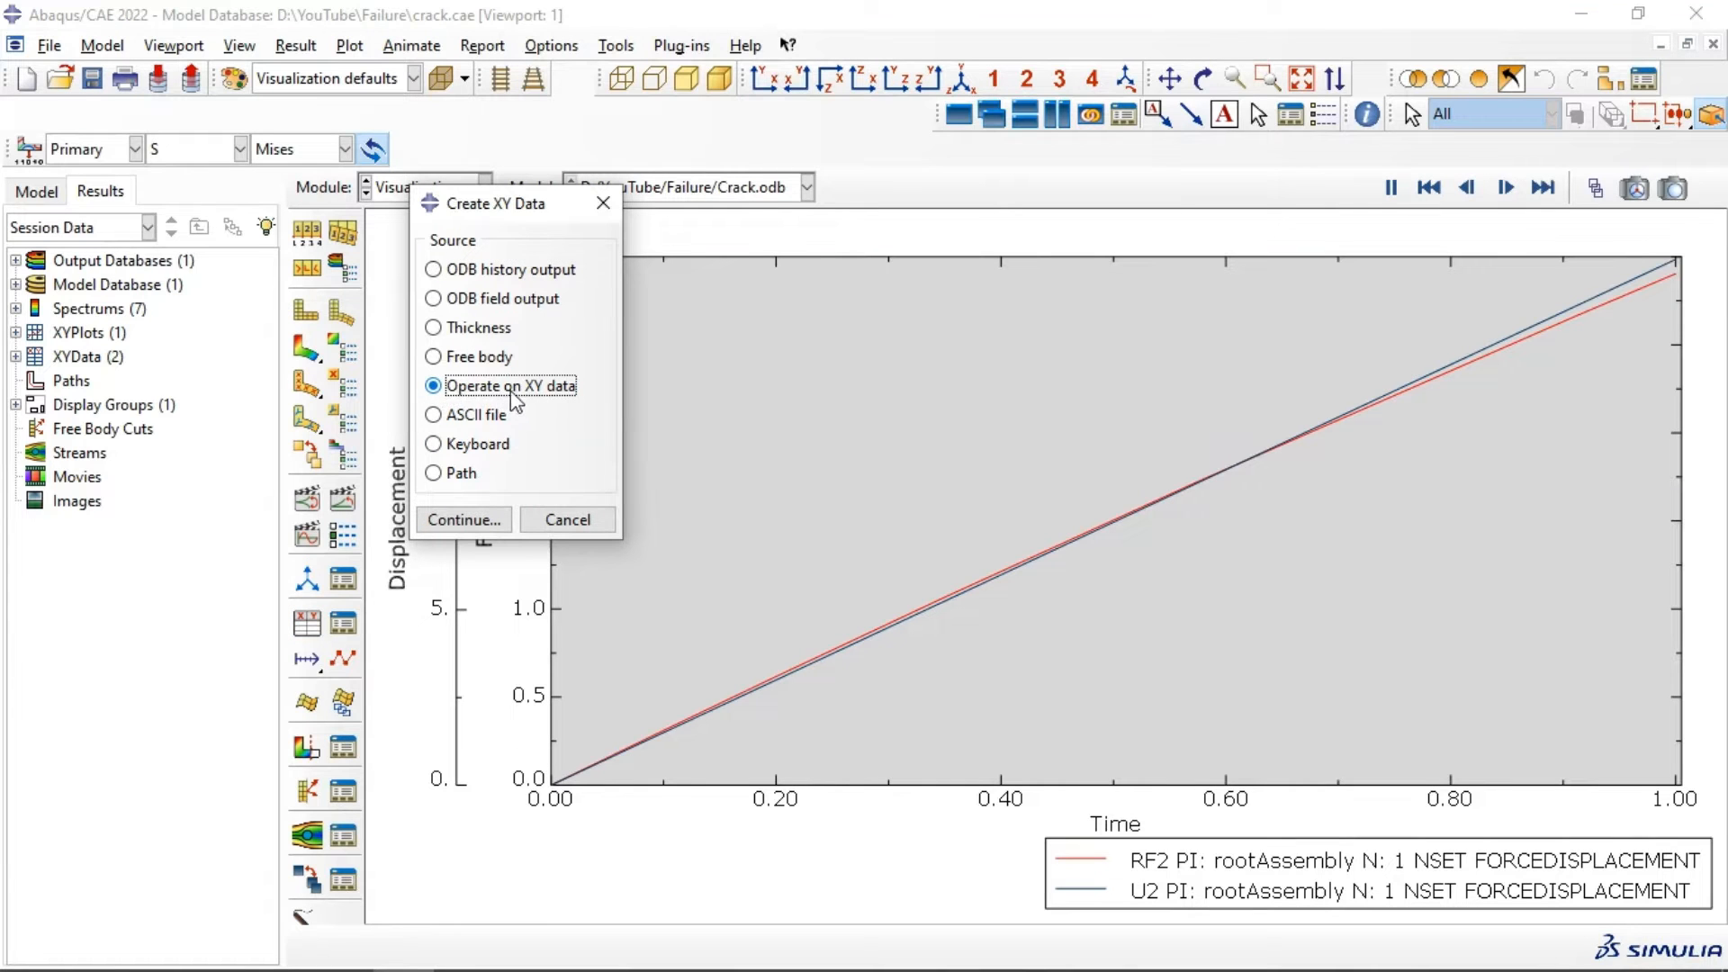
left_click(486, 520)
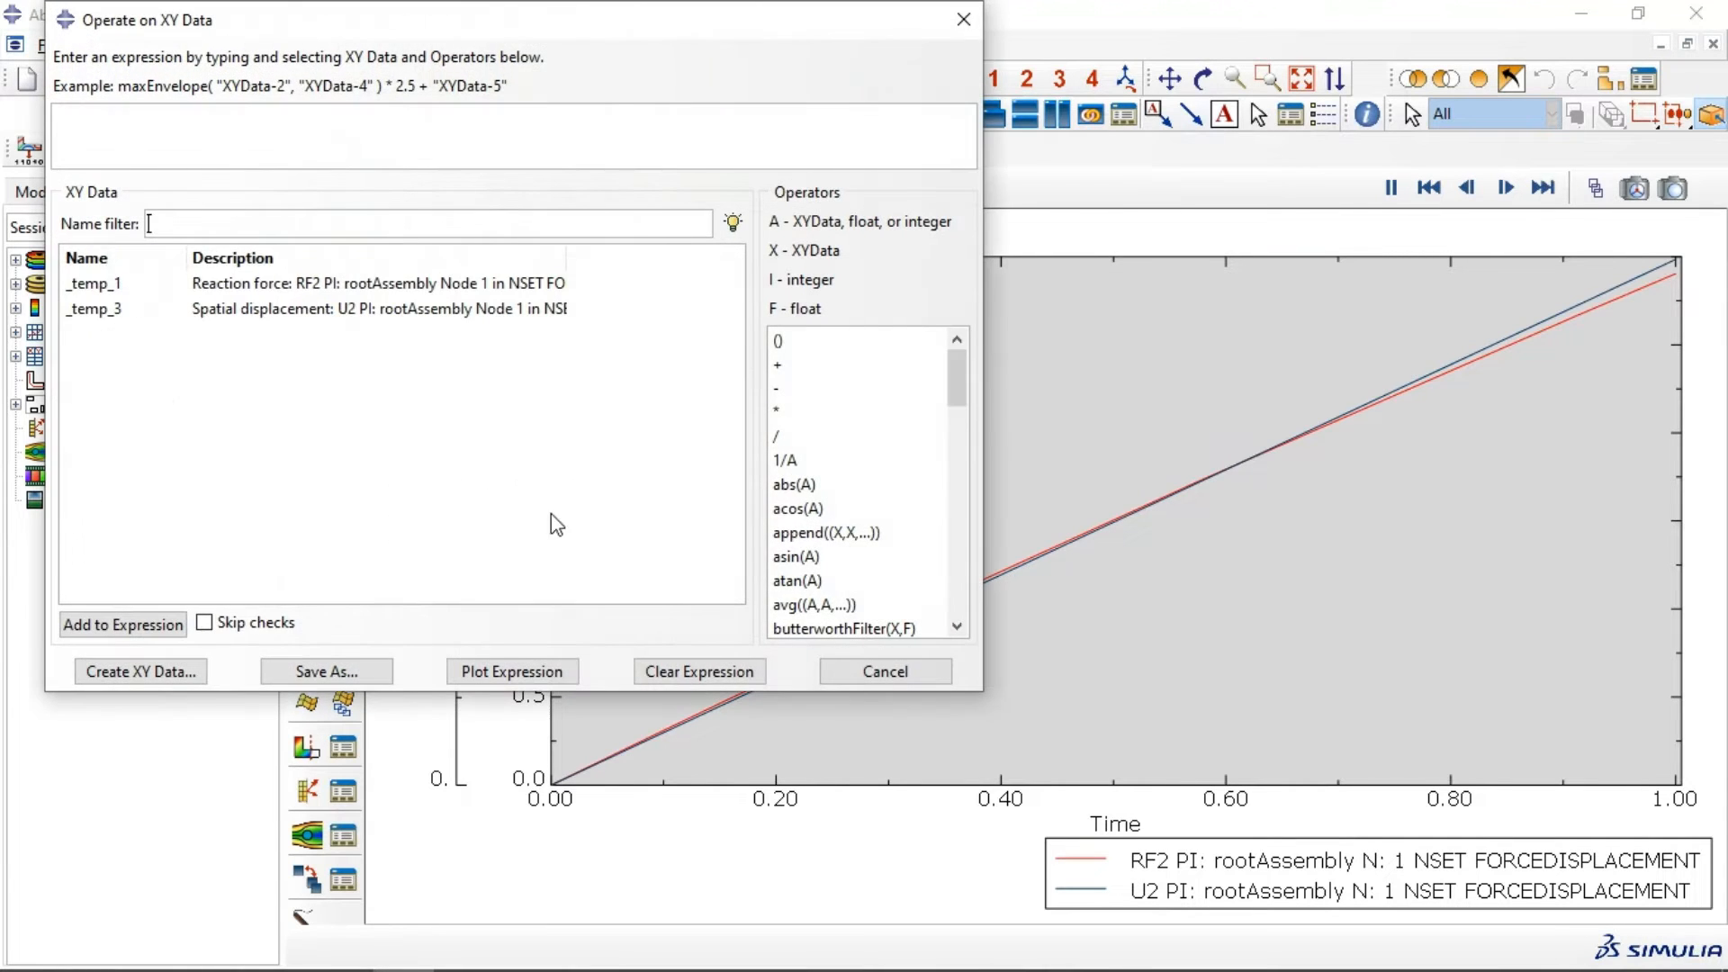
scroll(837, 463, "down", 2)
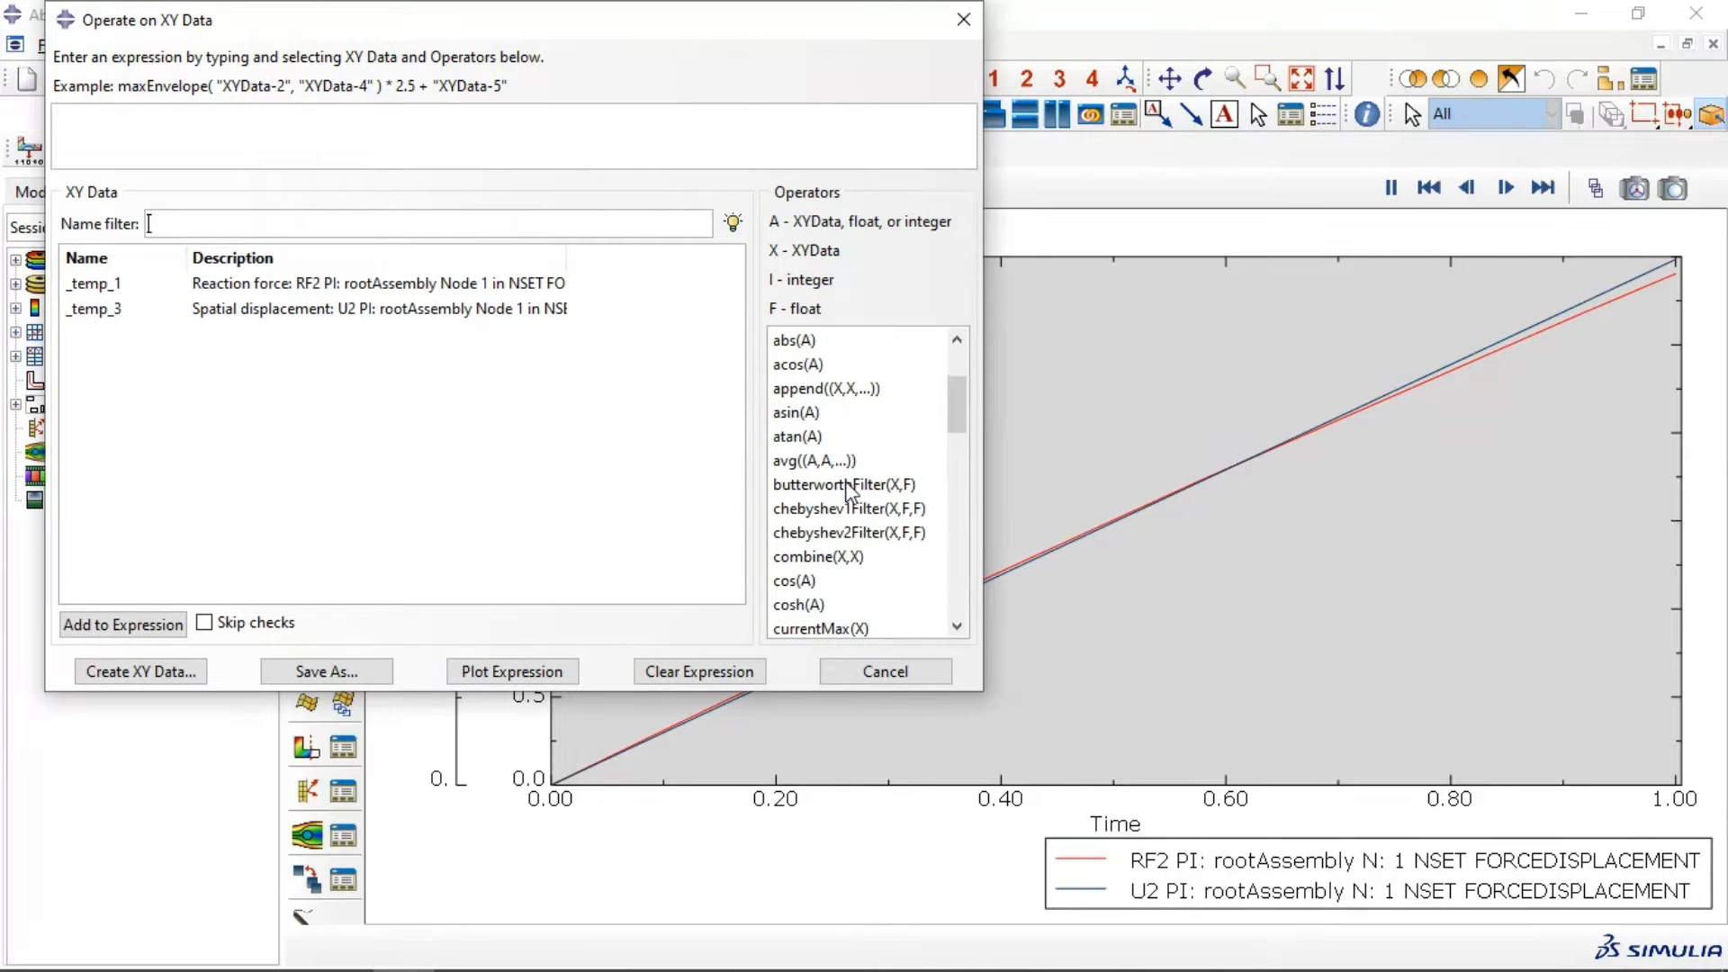
scroll(846, 491, "down", 1)
left_click(803, 486)
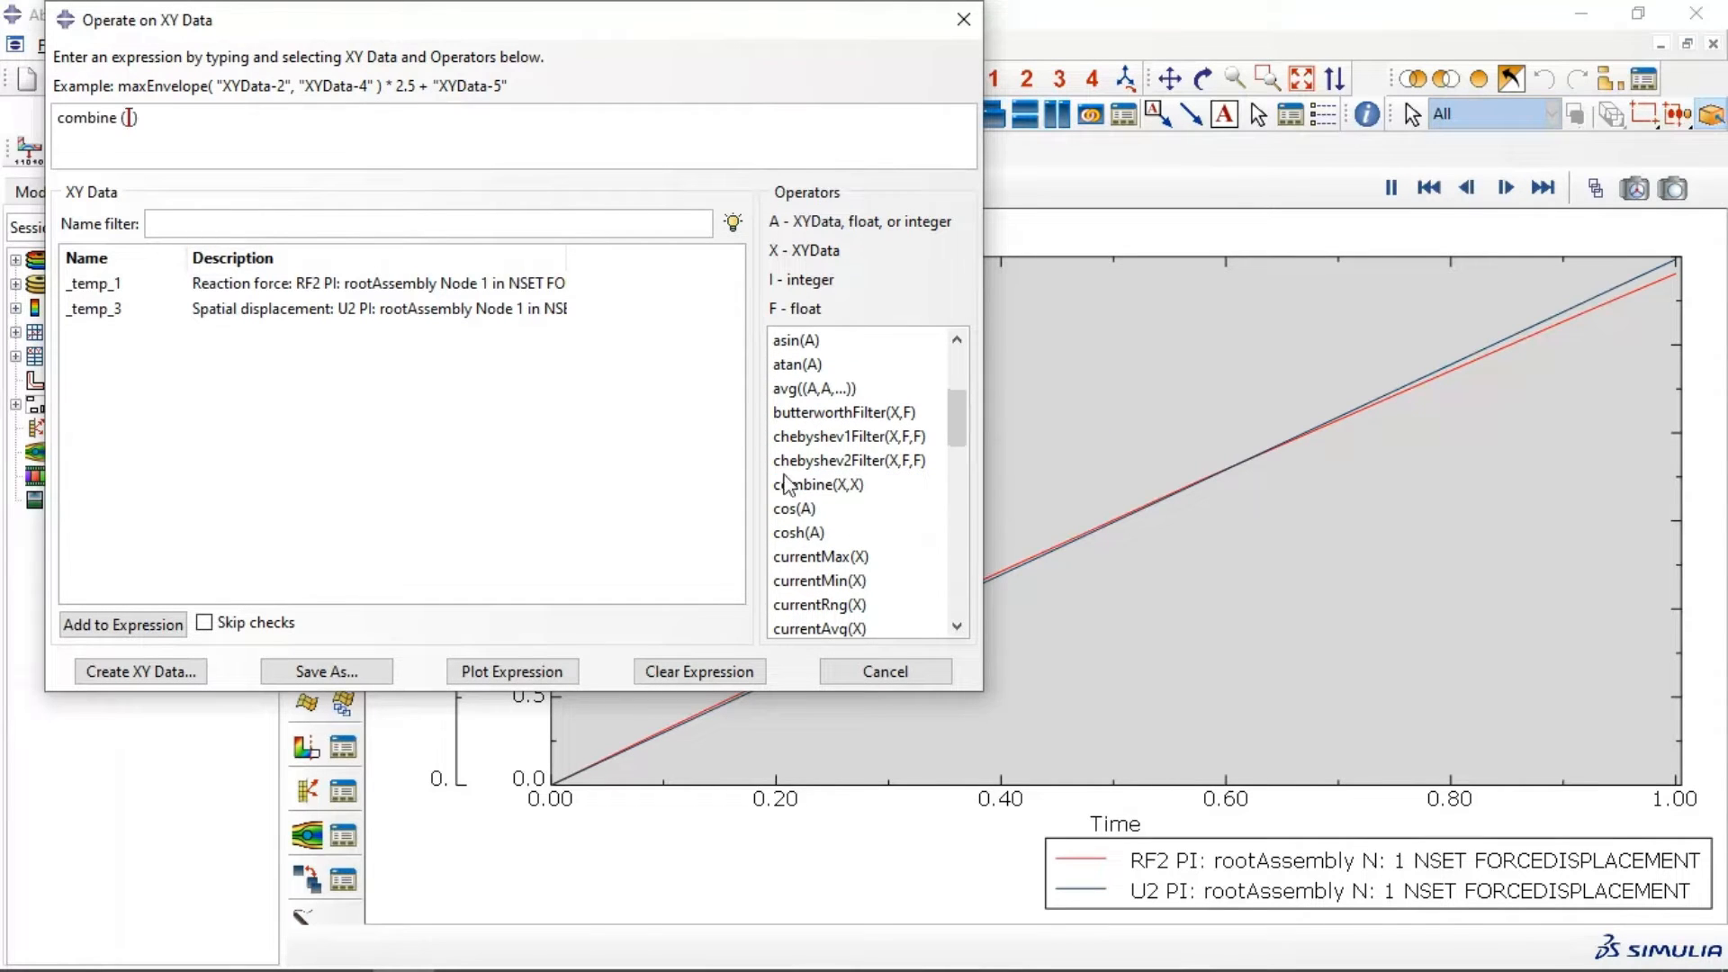
left_click(209, 315)
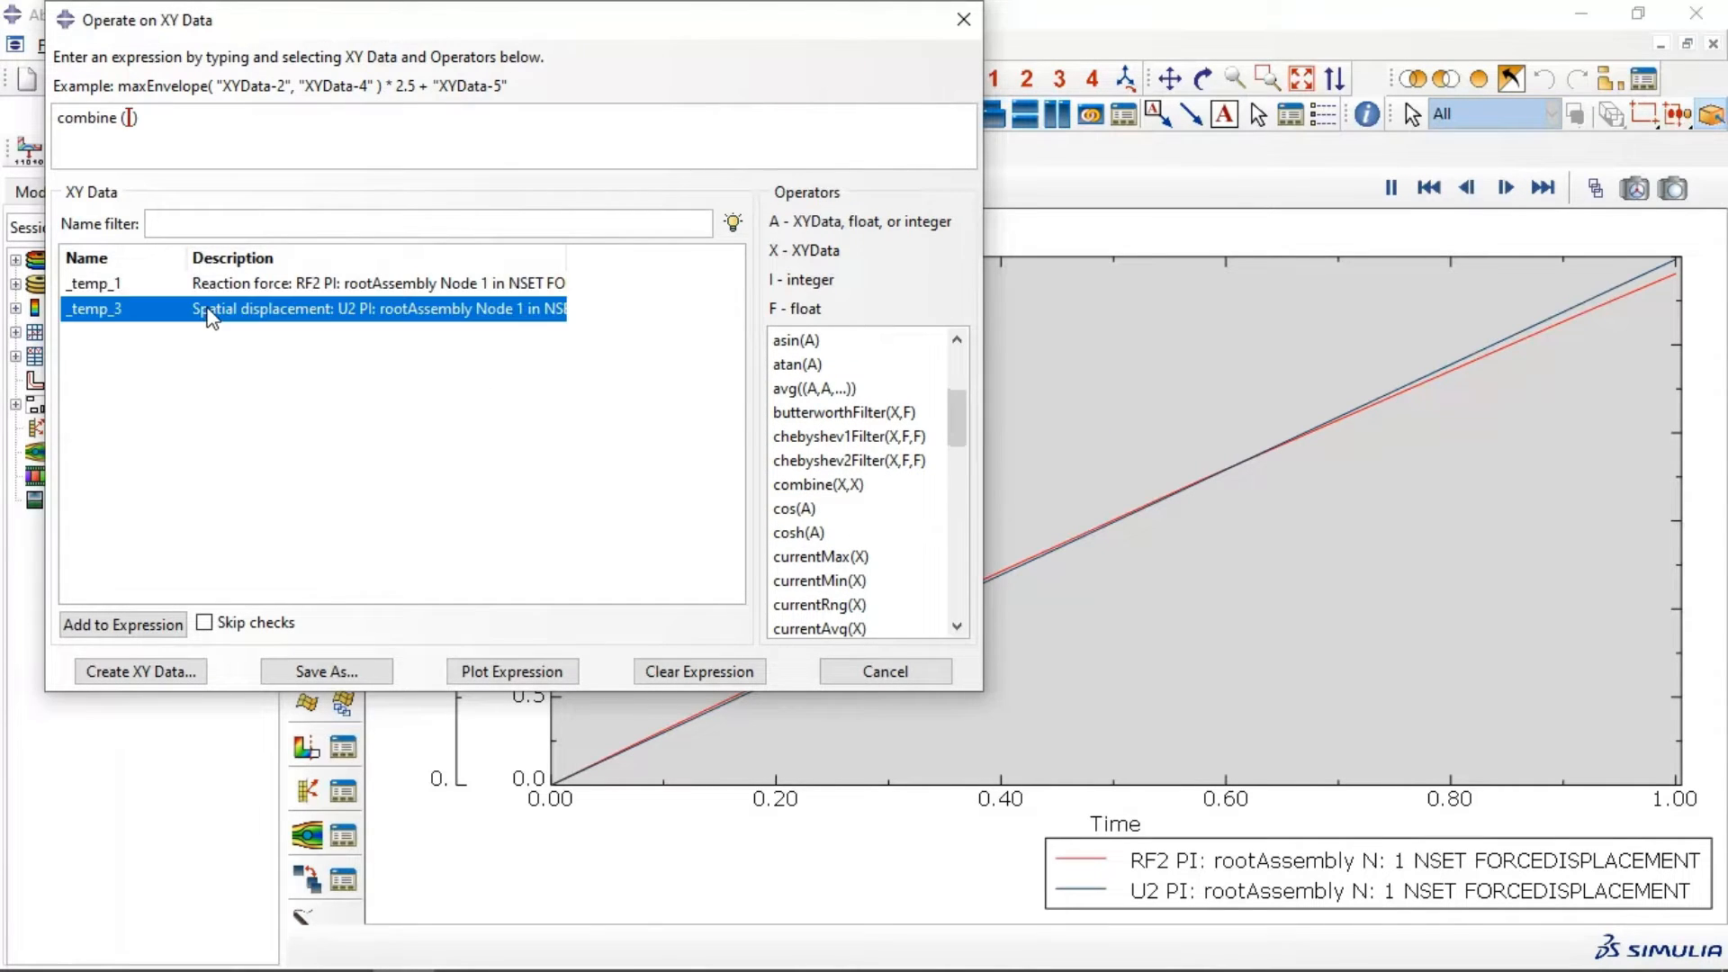
left_click(208, 286)
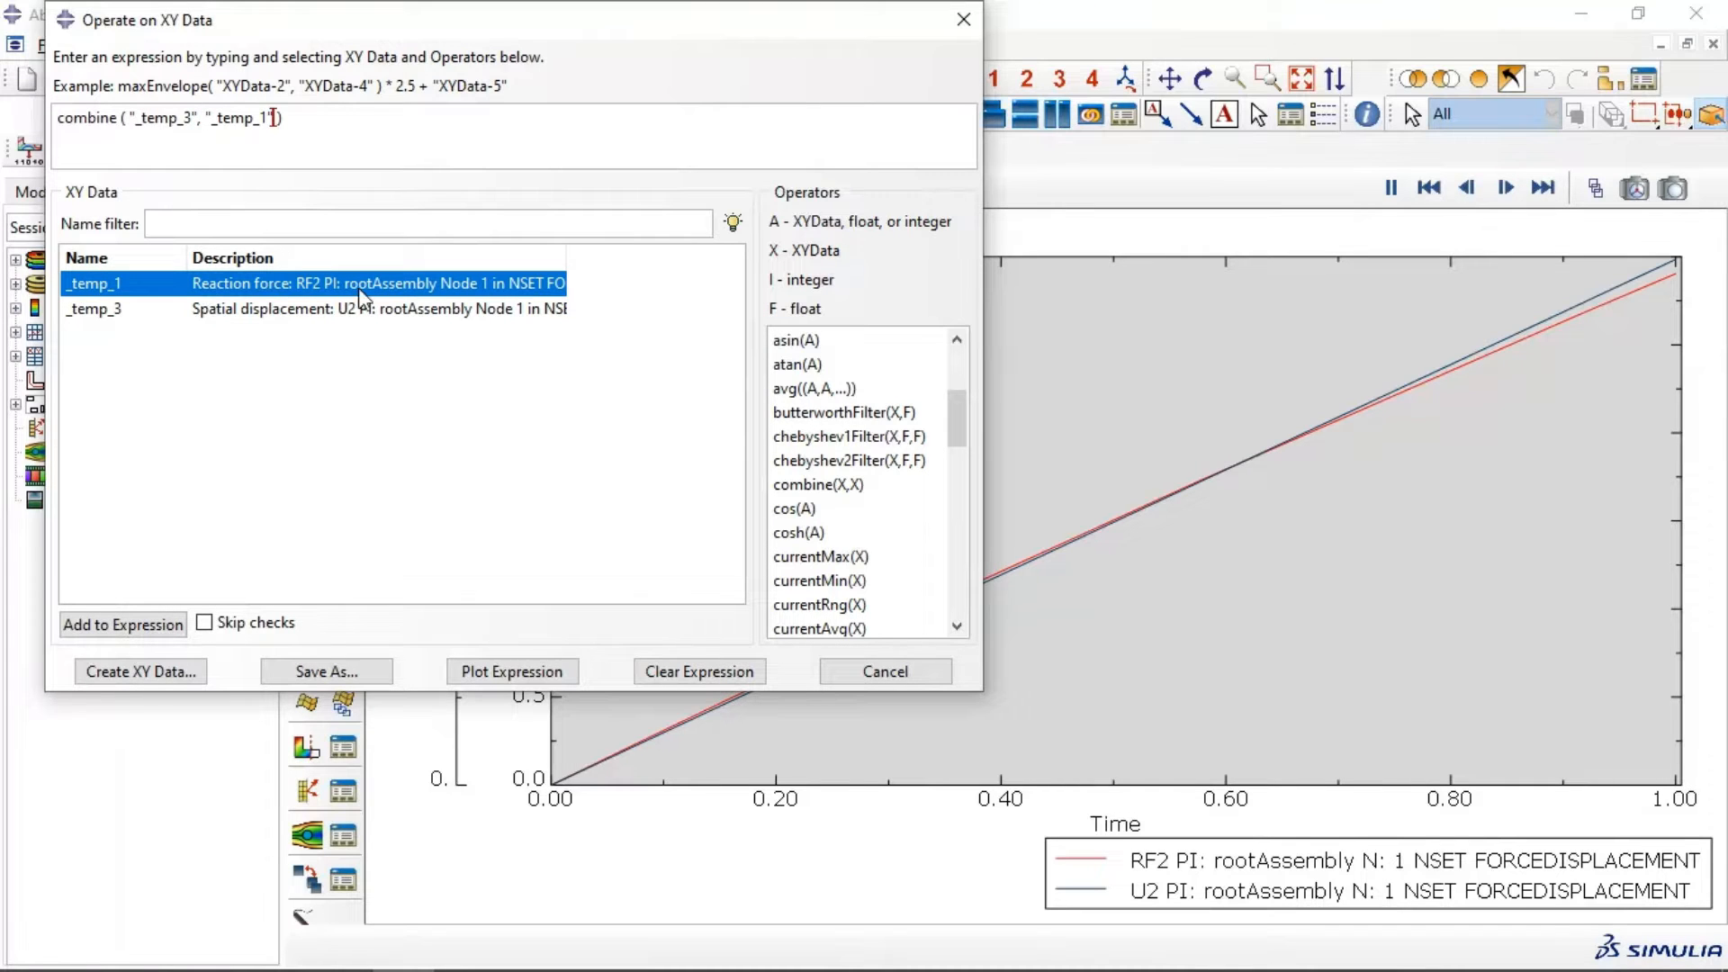
left_click(526, 673)
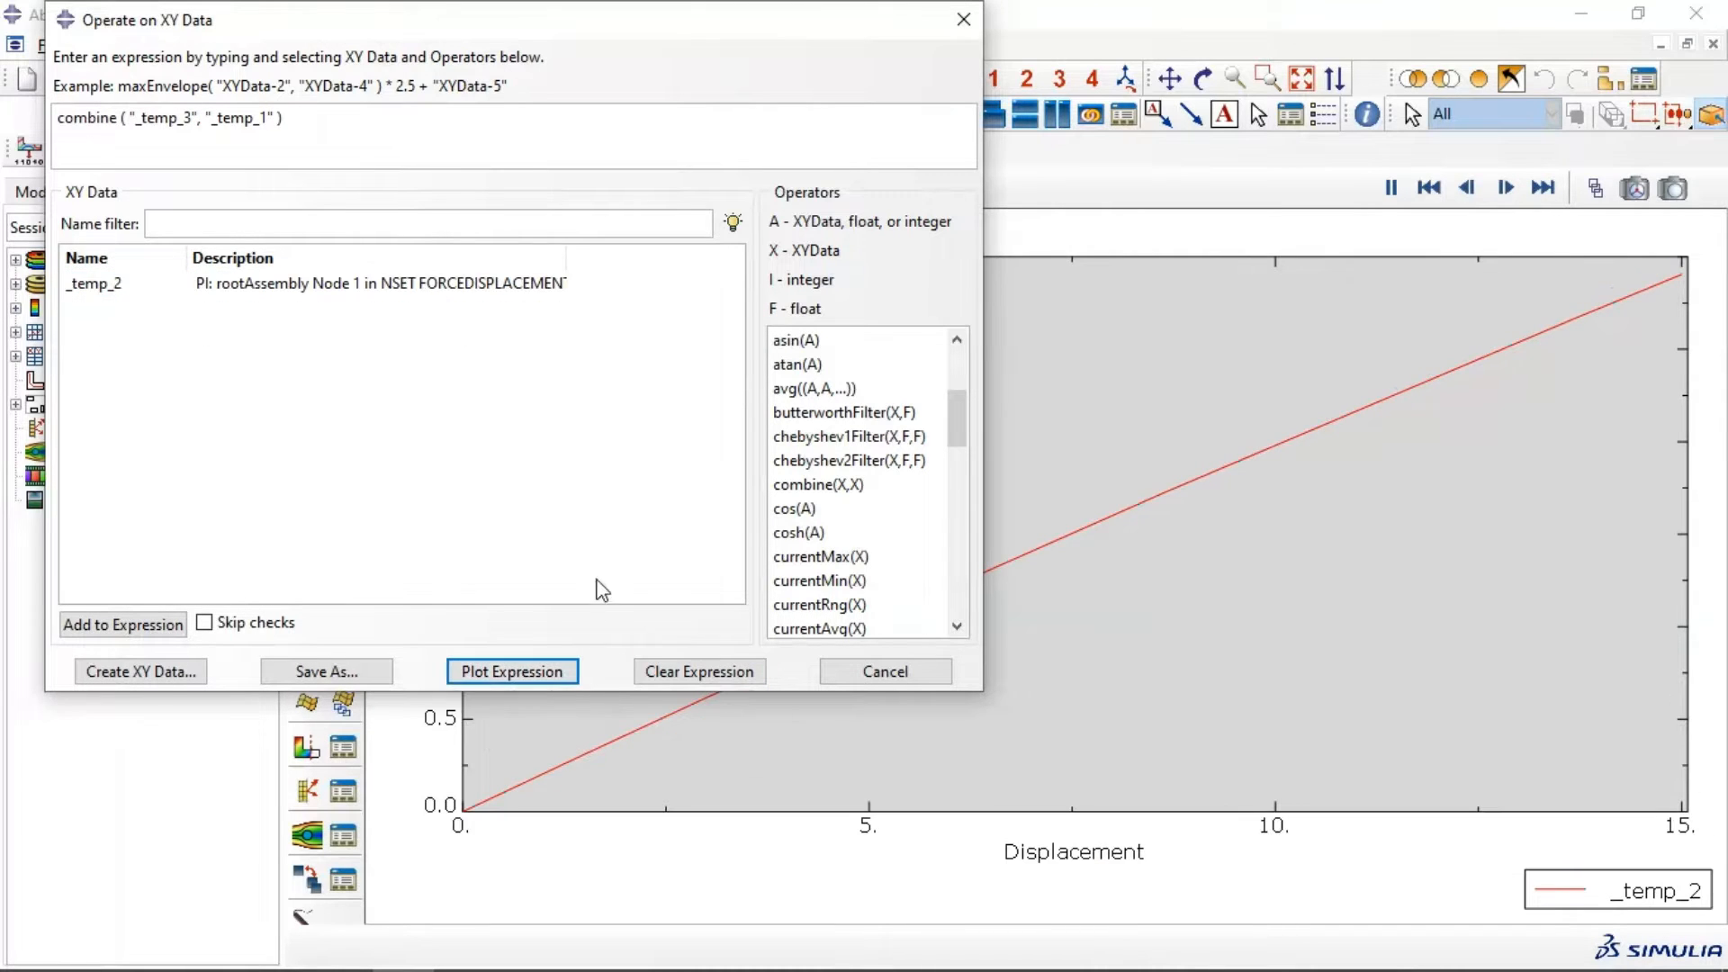
left_click(961, 20)
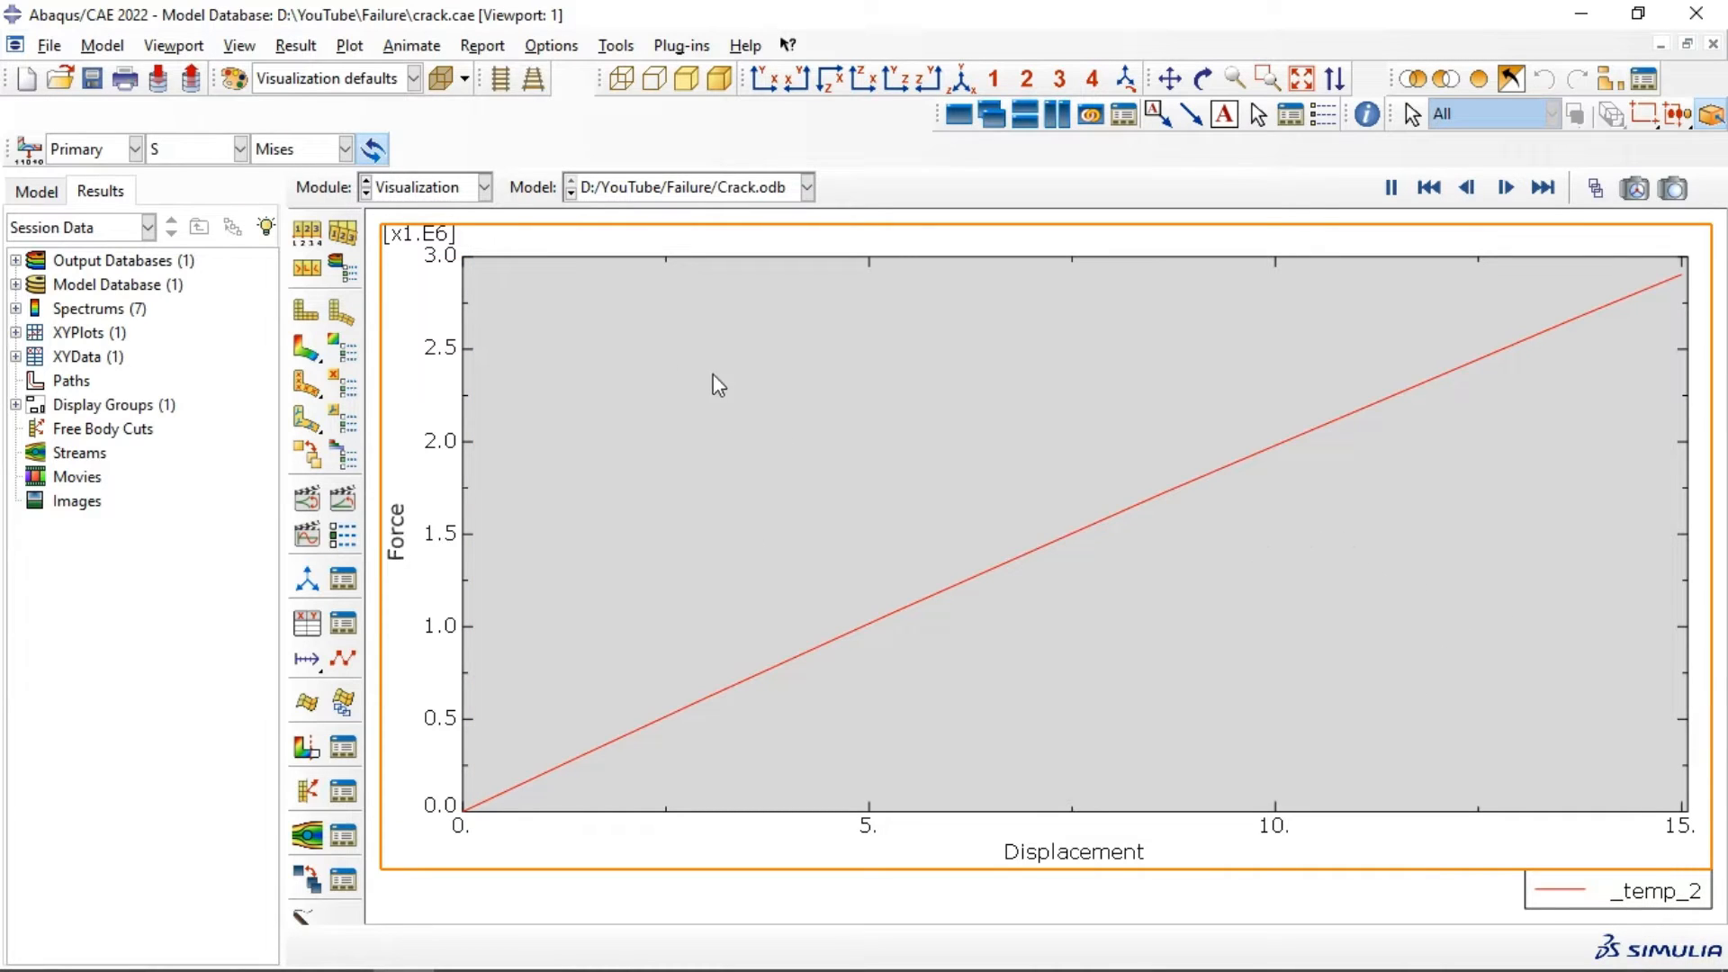
Step: Add a second viewport tiled beside the force–displacement plot and animate the Mises contours in it over the time history
left_click(959, 115)
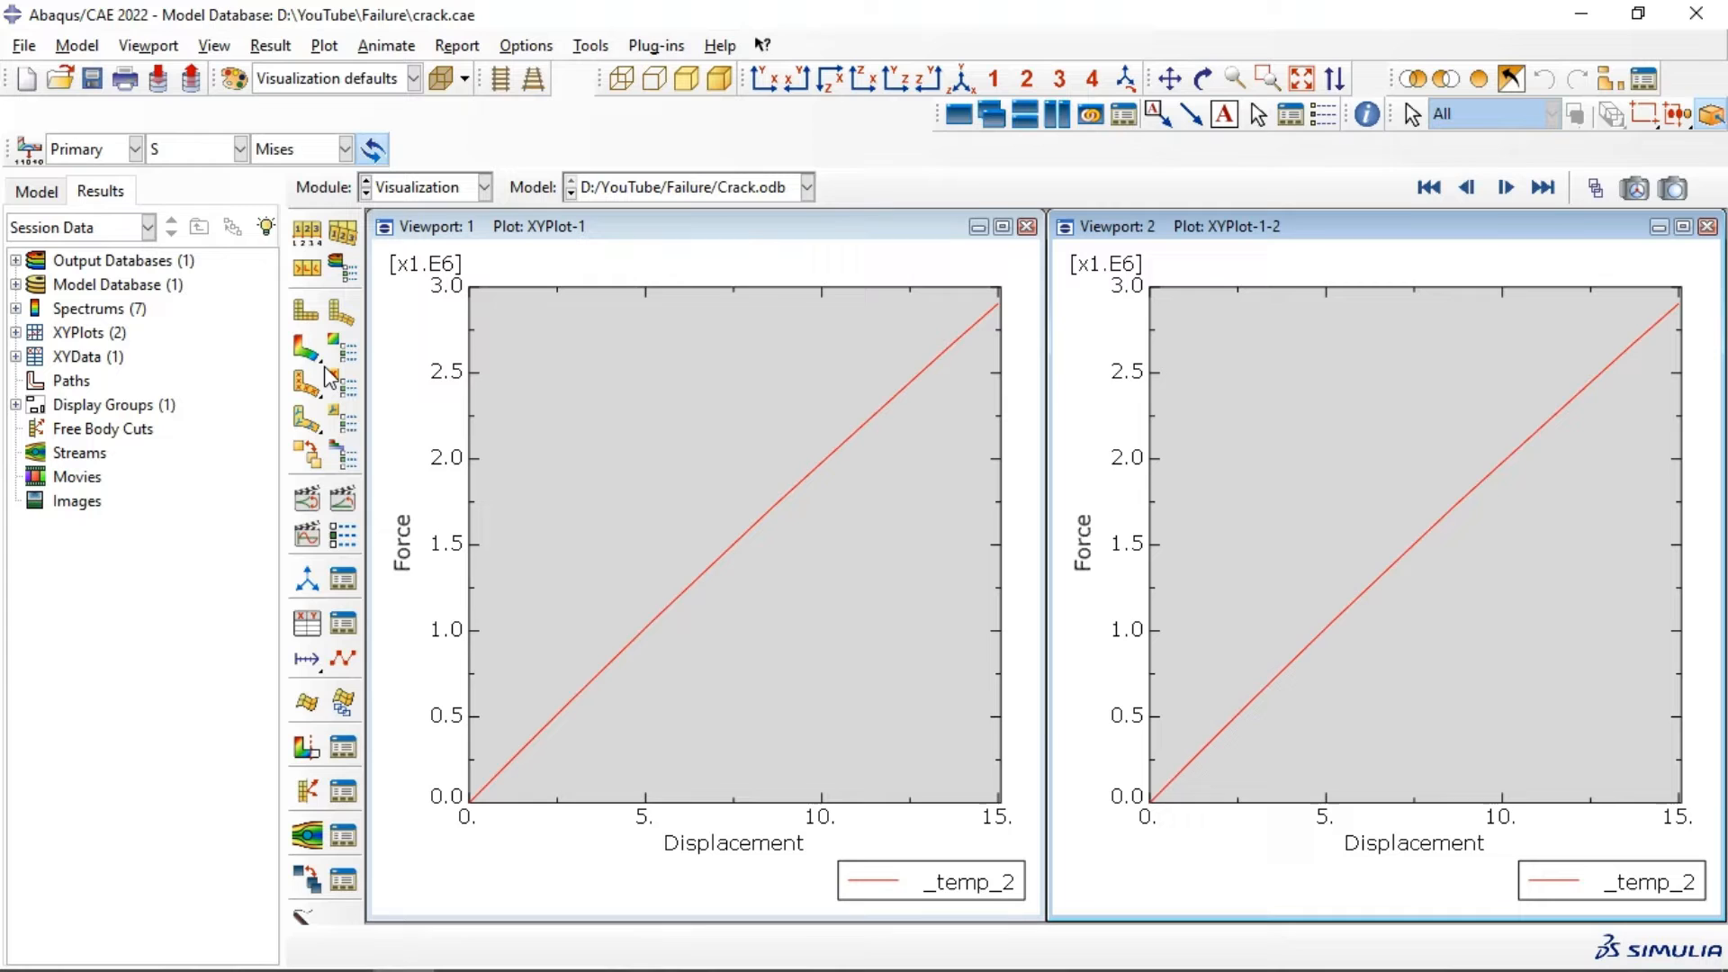
left_click(306, 348)
scroll(1326, 501, "down", 5)
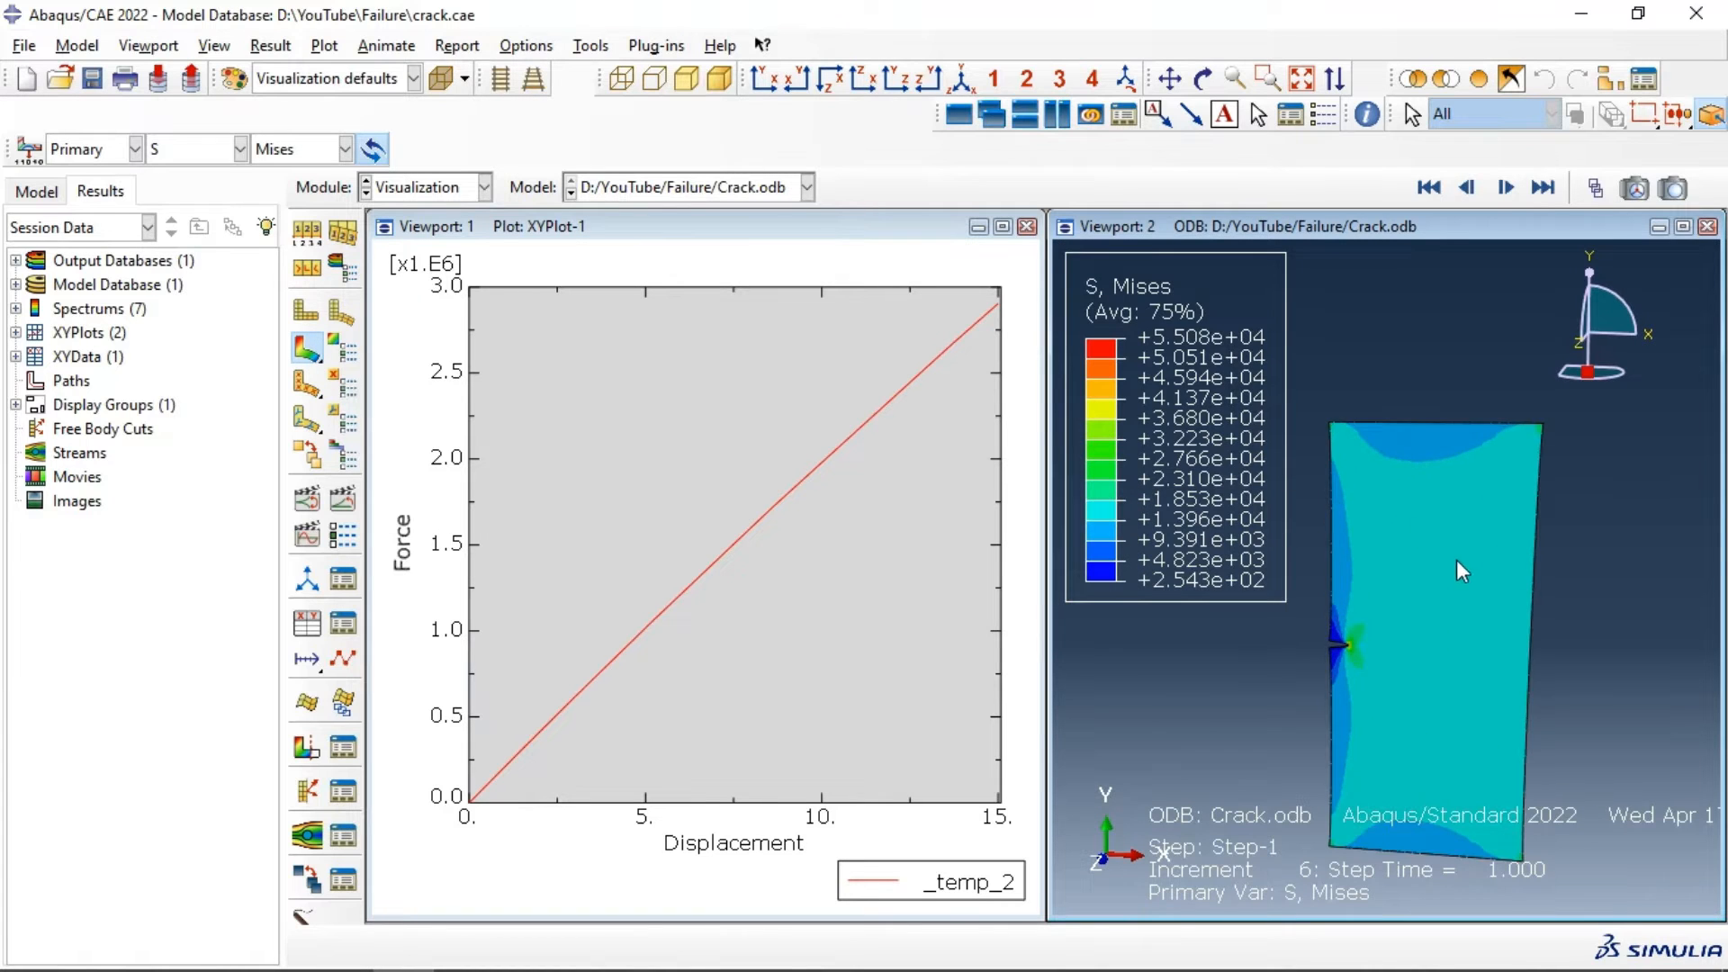
scroll(1456, 560, "up", 2)
scroll(1535, 724, "down", 2)
scroll(1434, 592, "down", 2)
scroll(1402, 587, "up", 1)
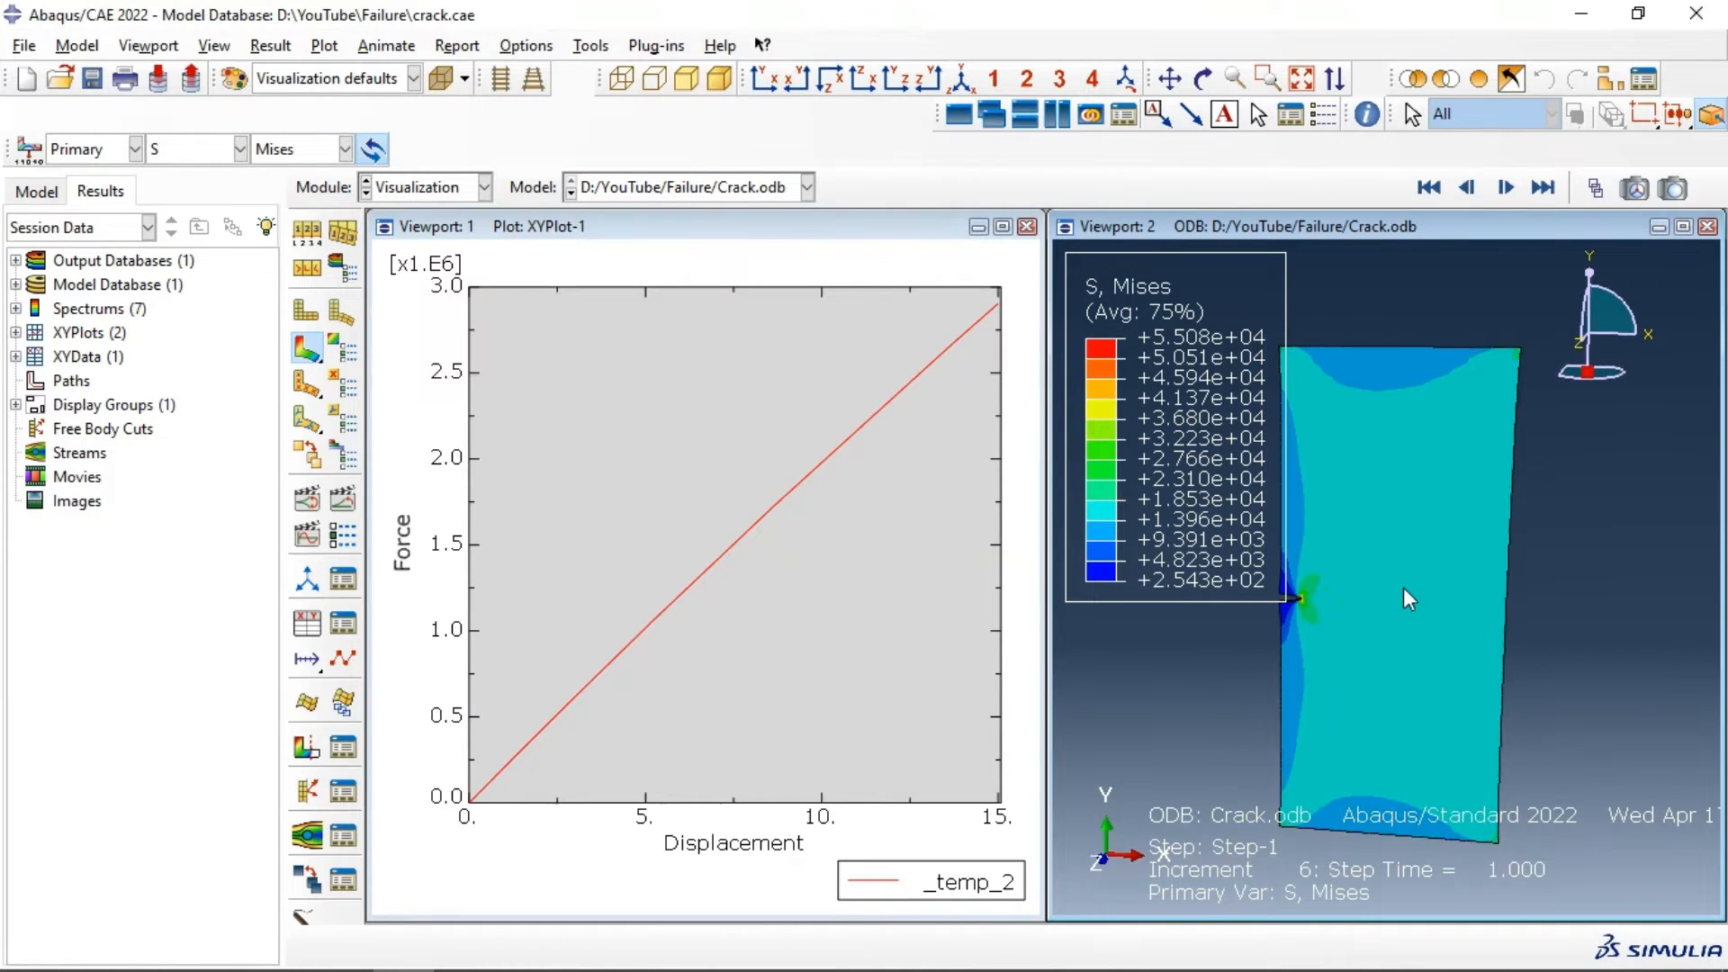
left_click(343, 498)
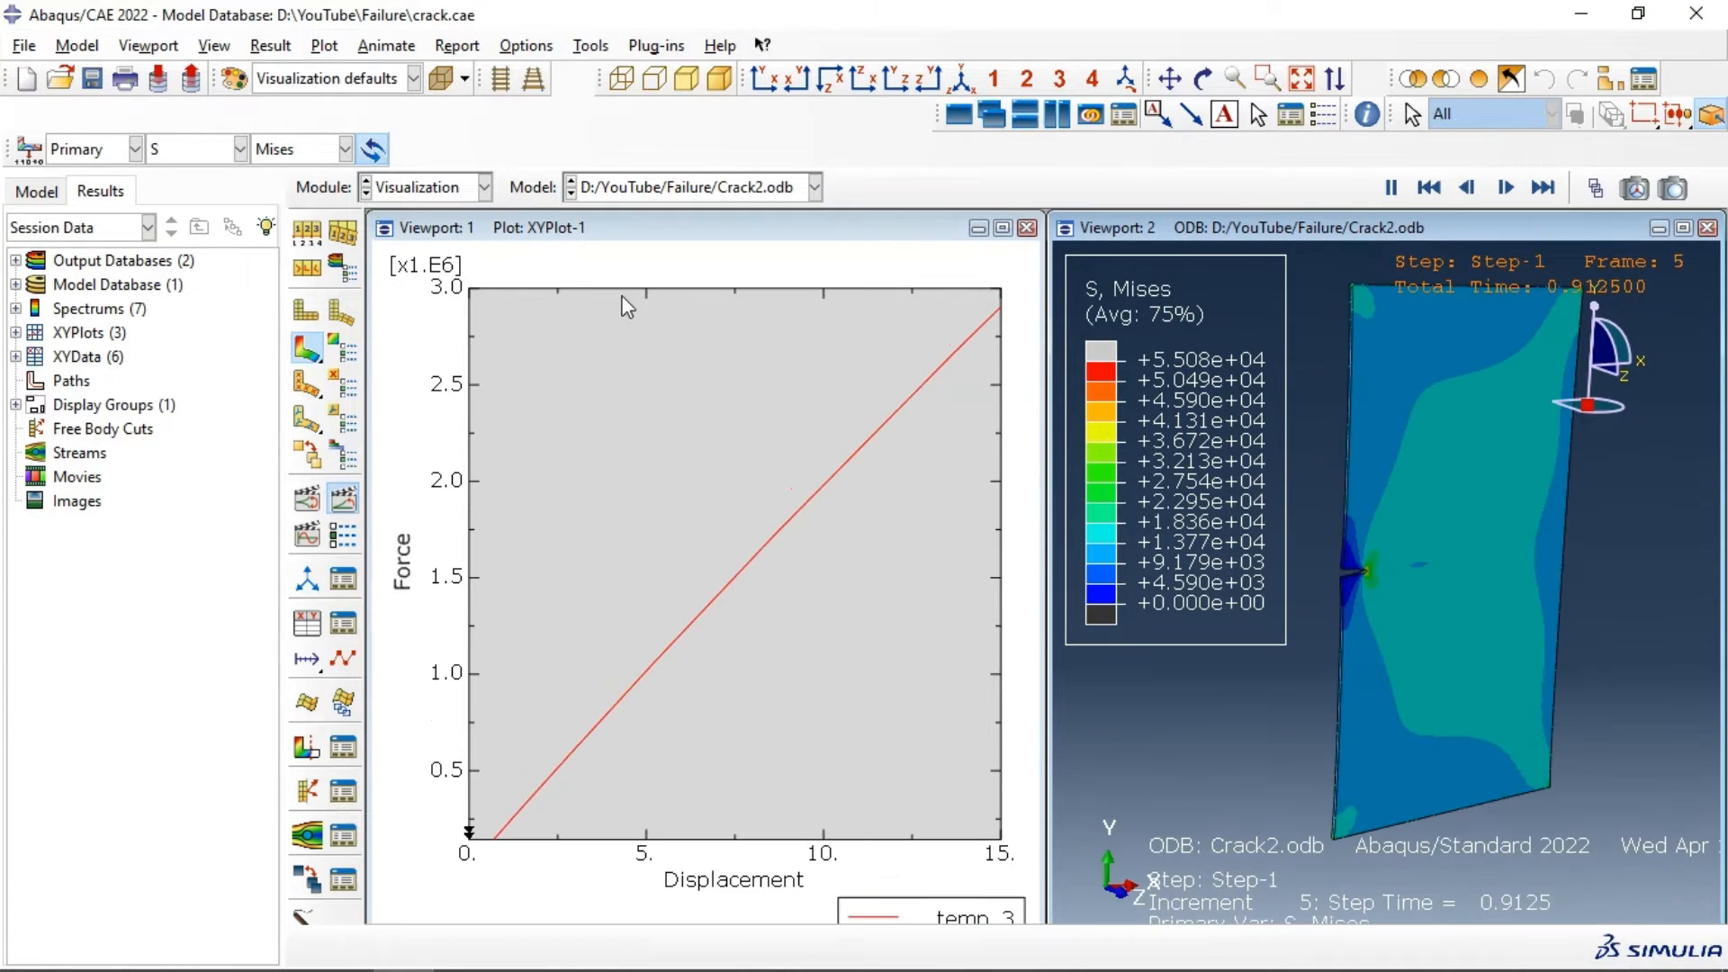
Step: Examine the J-integral estimates for the five contours in the data file of the Crack job's monitor
left_click(430, 196)
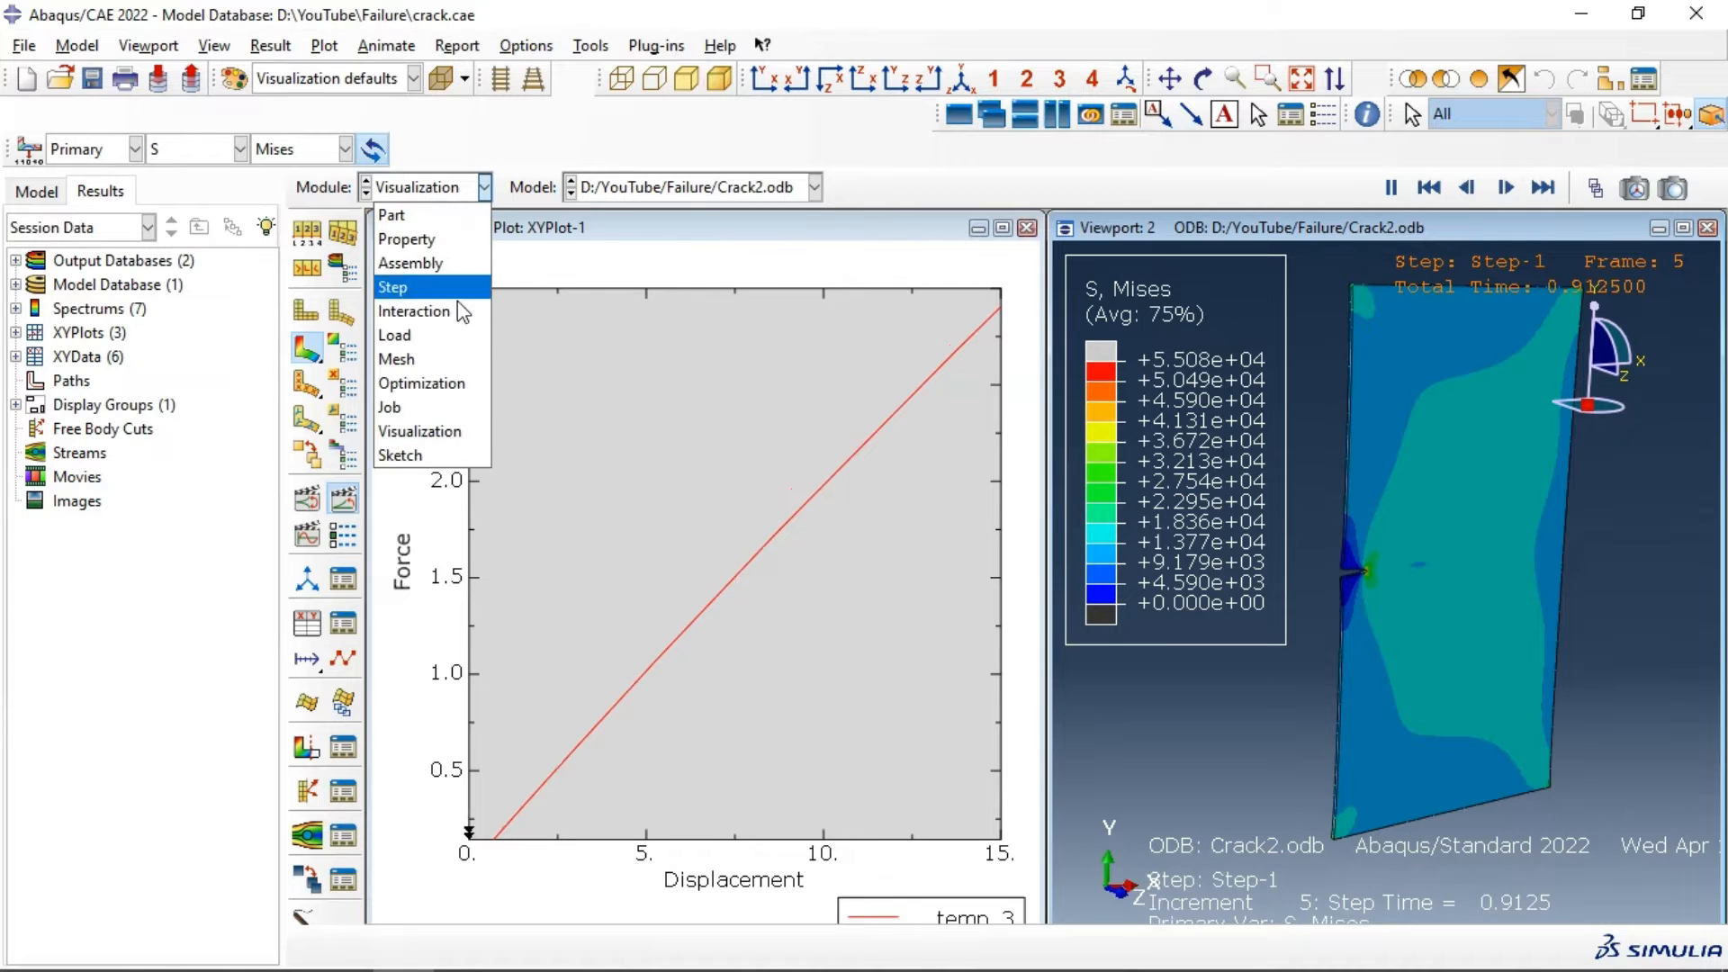
left_click(444, 409)
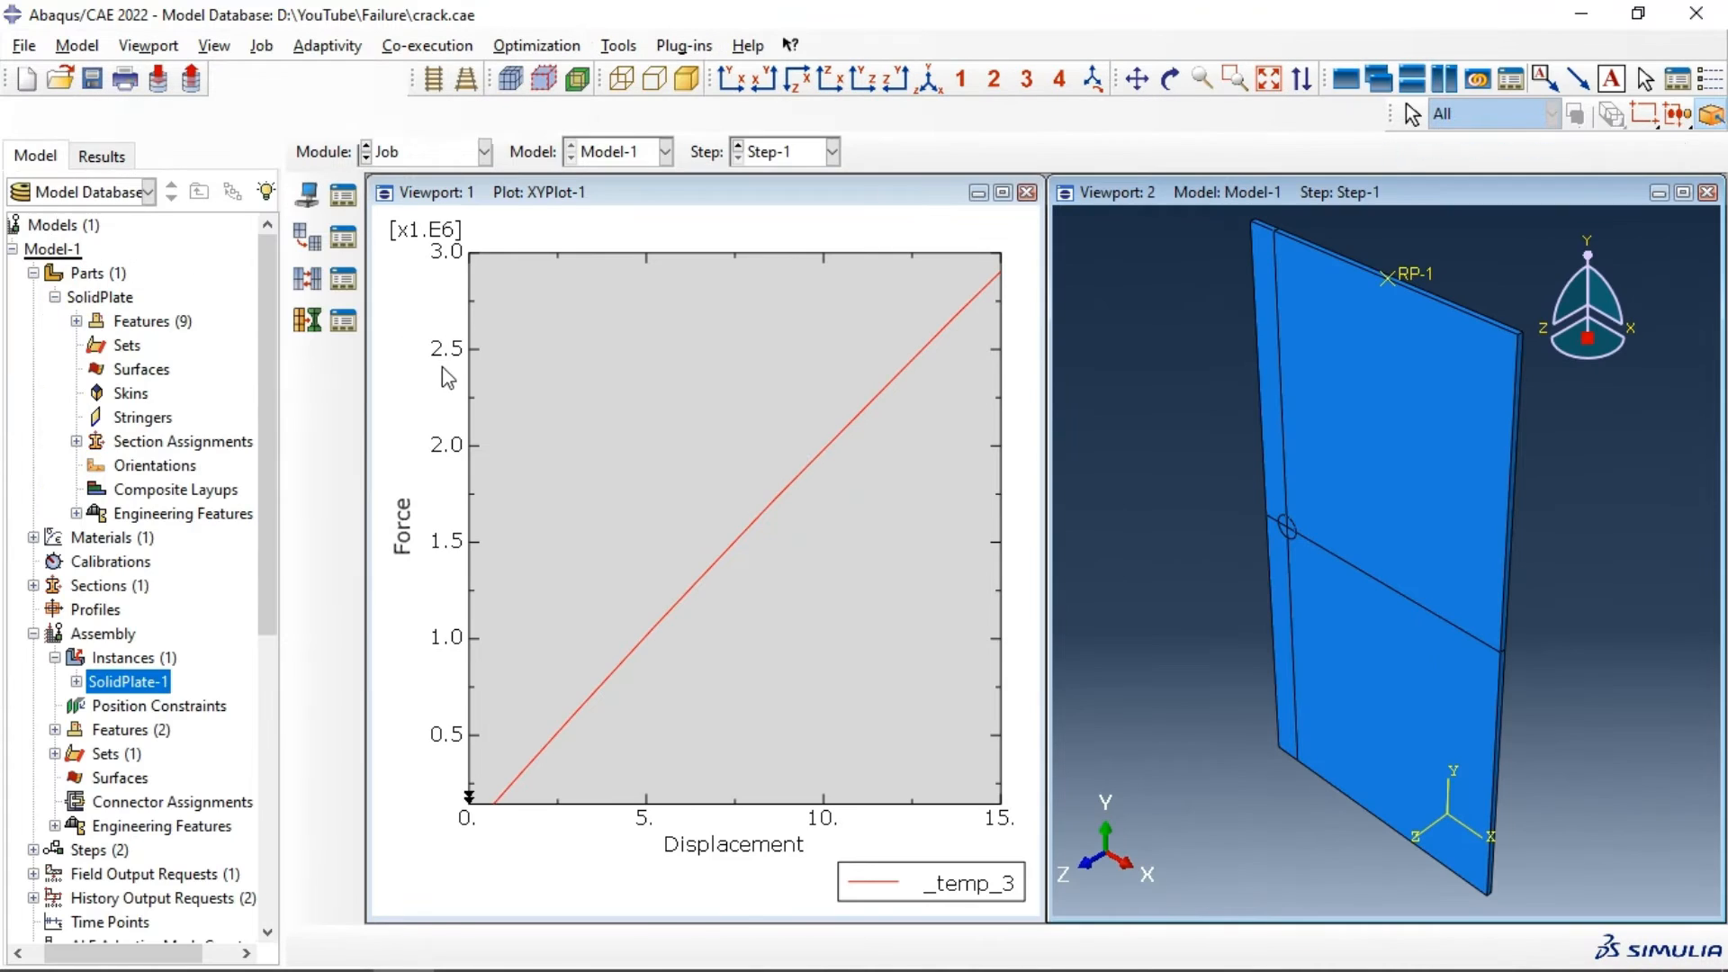
left_click(343, 192)
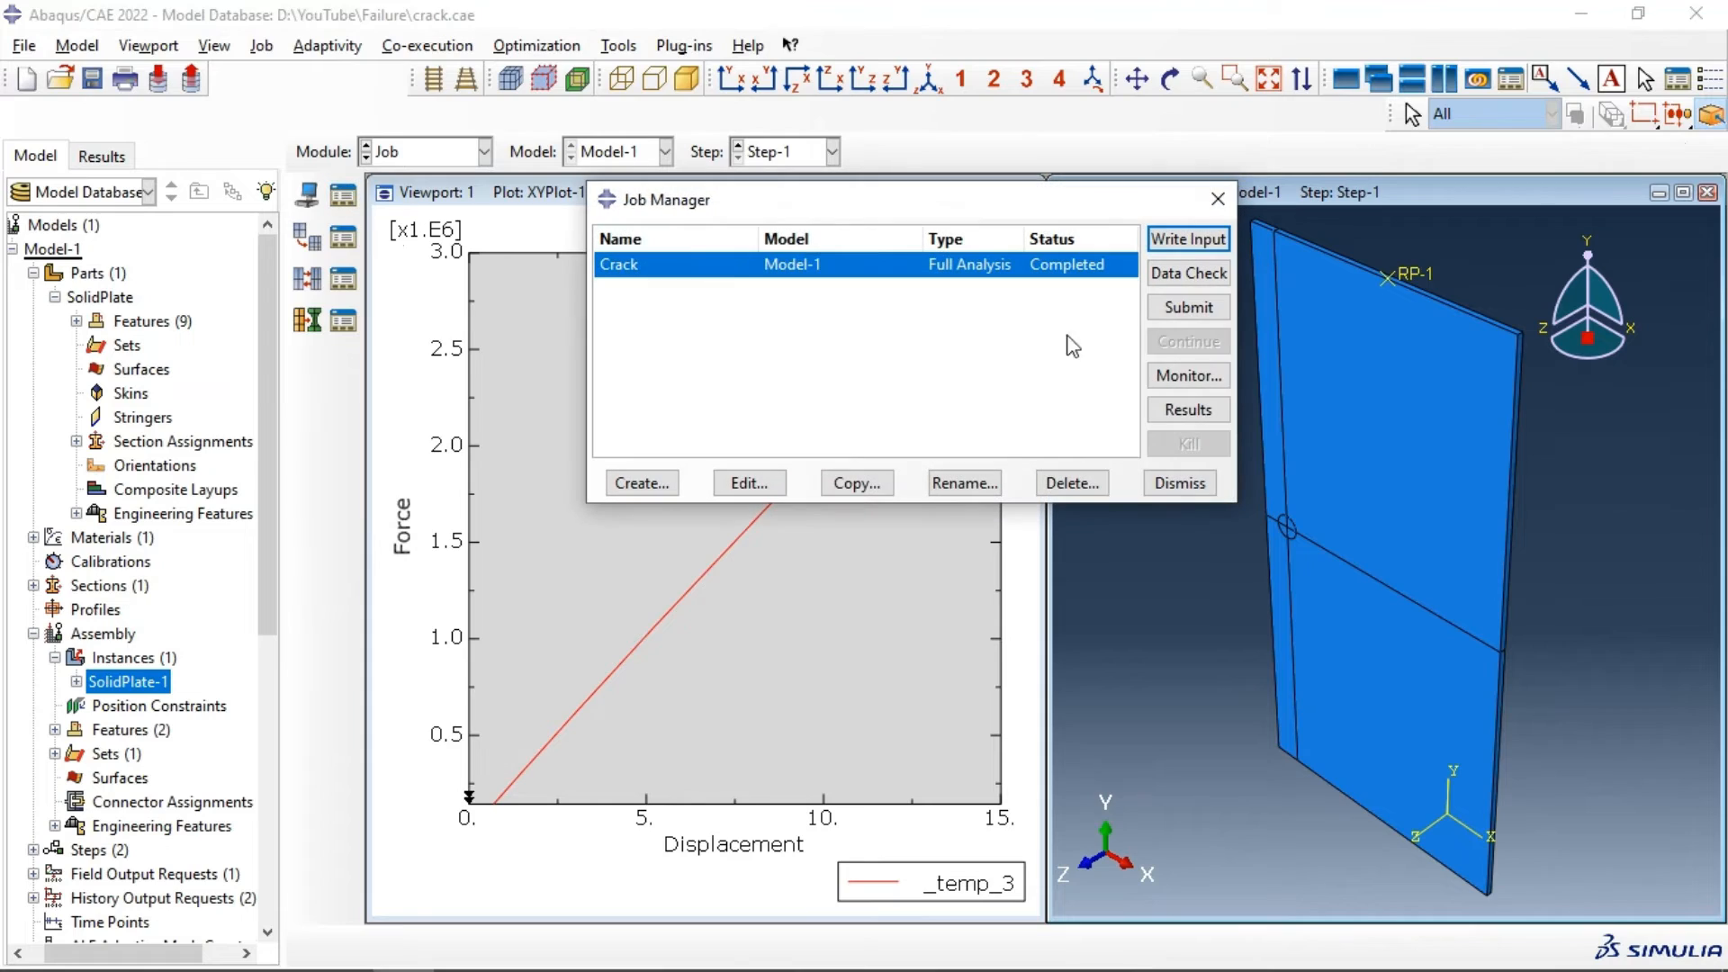
left_click(1186, 374)
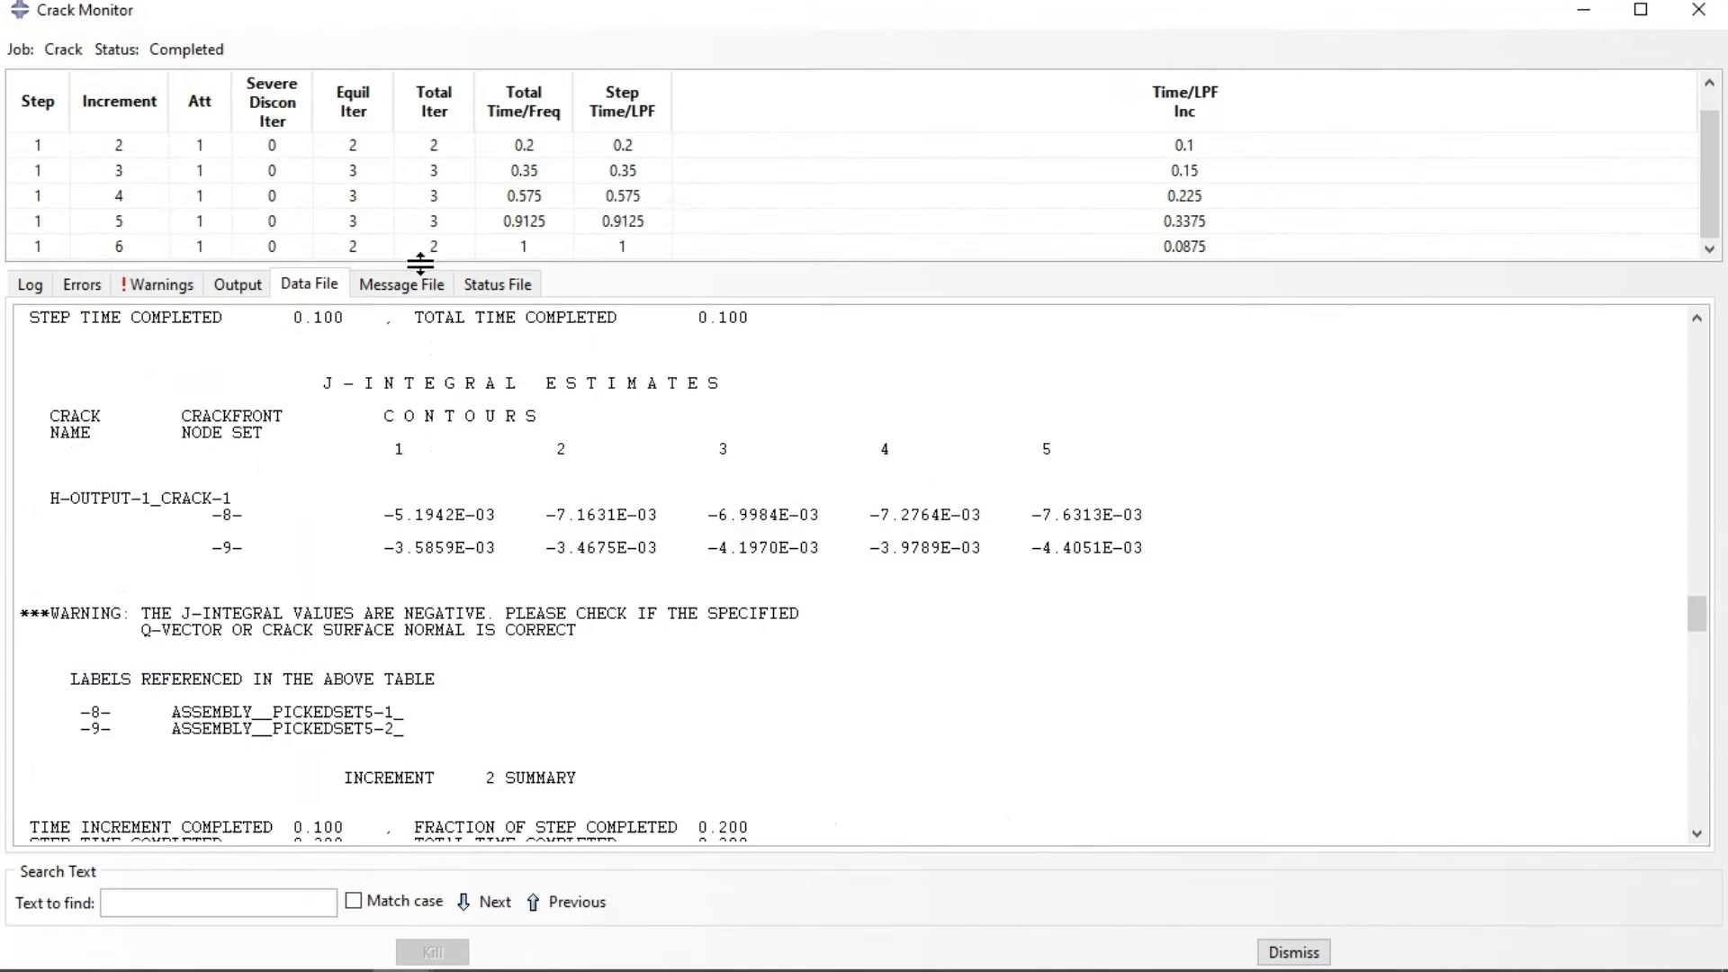
left_click(314, 292)
scroll(531, 428, "up", 9)
left_click_drag(1696, 585, 1689, 654)
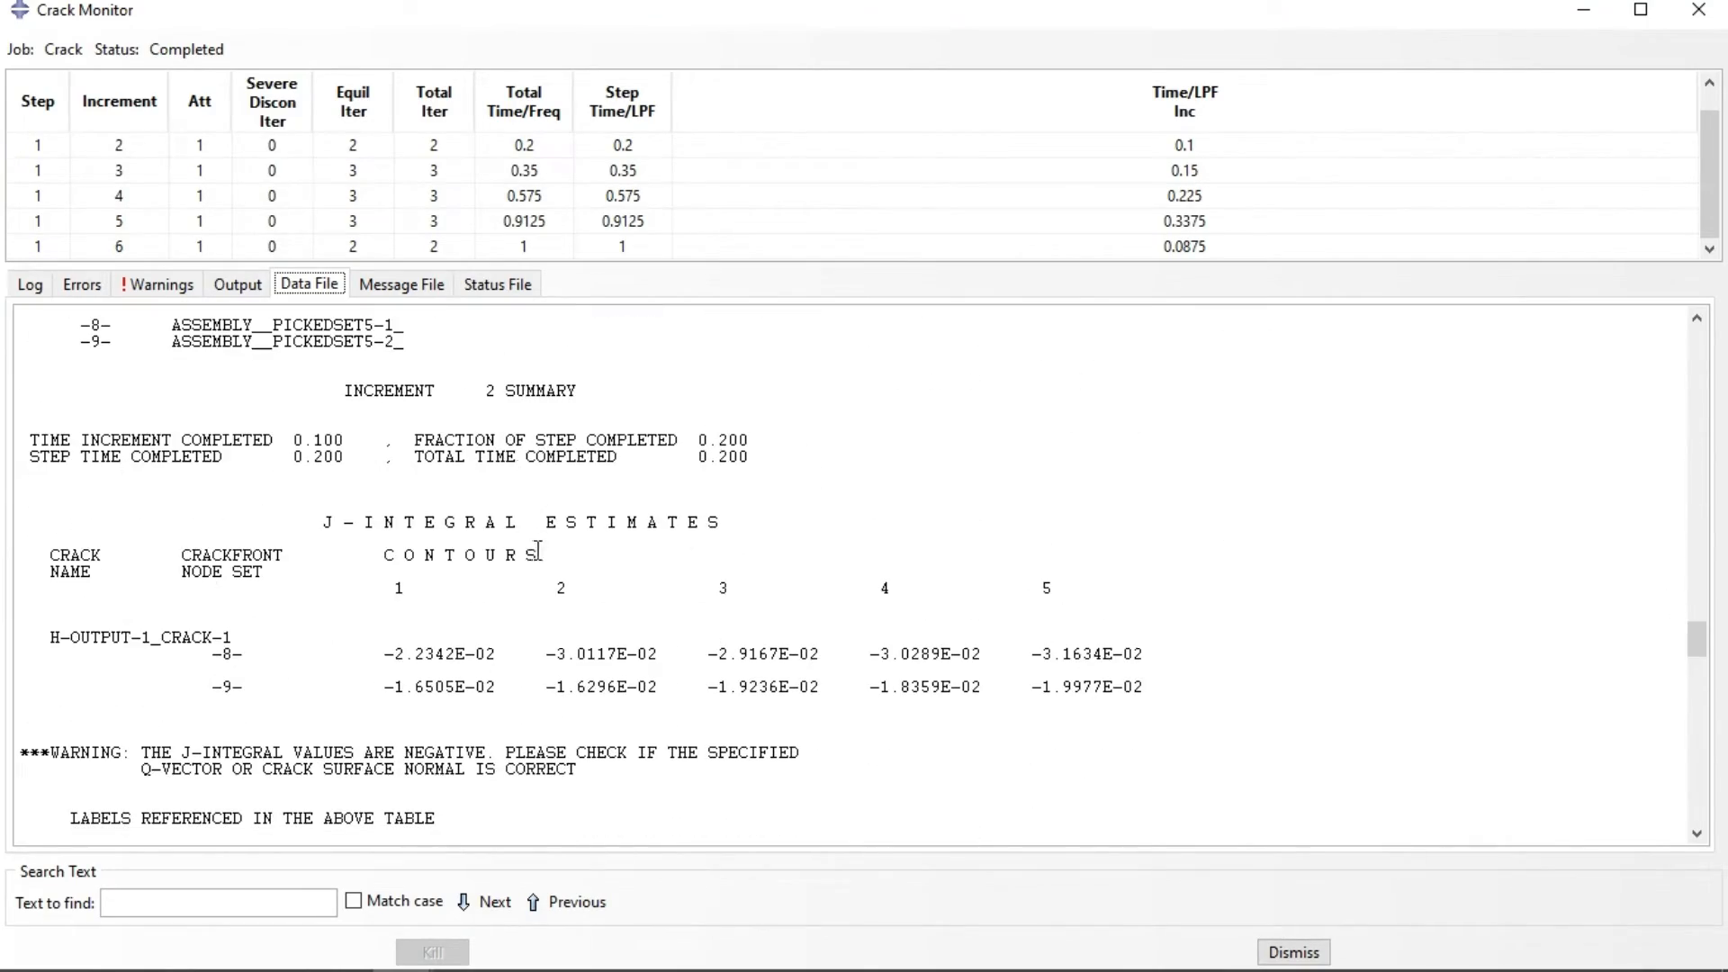
left_click_drag(550, 548, 250, 513)
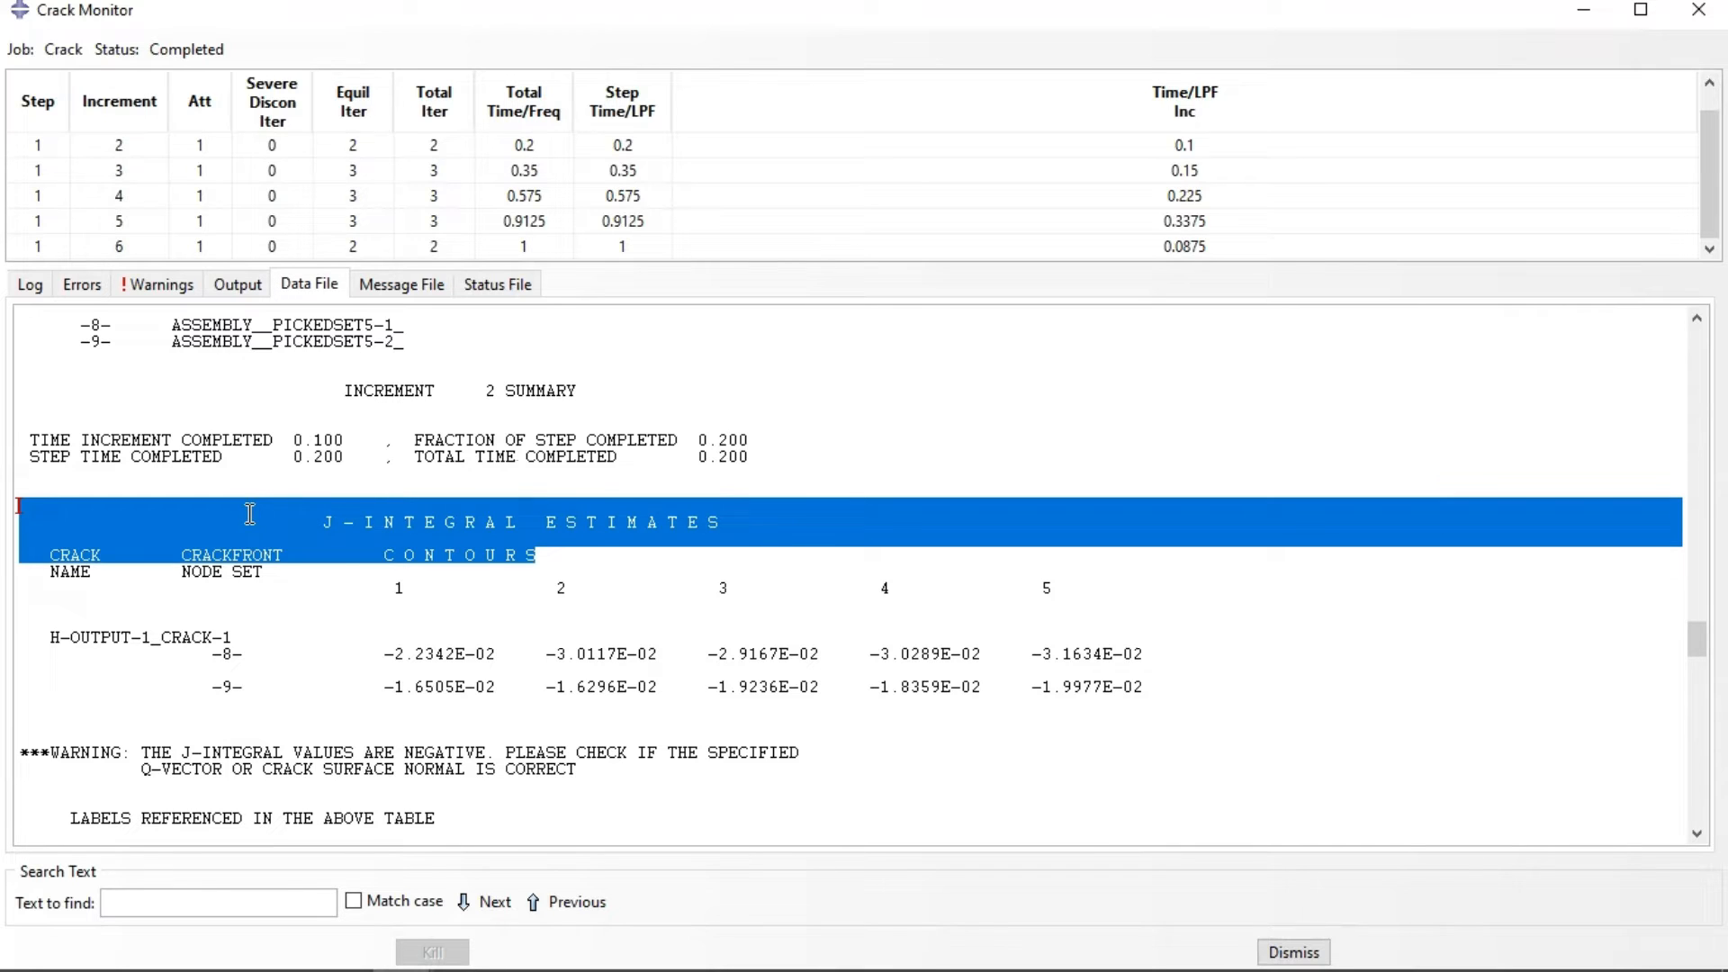
left_click(253, 572)
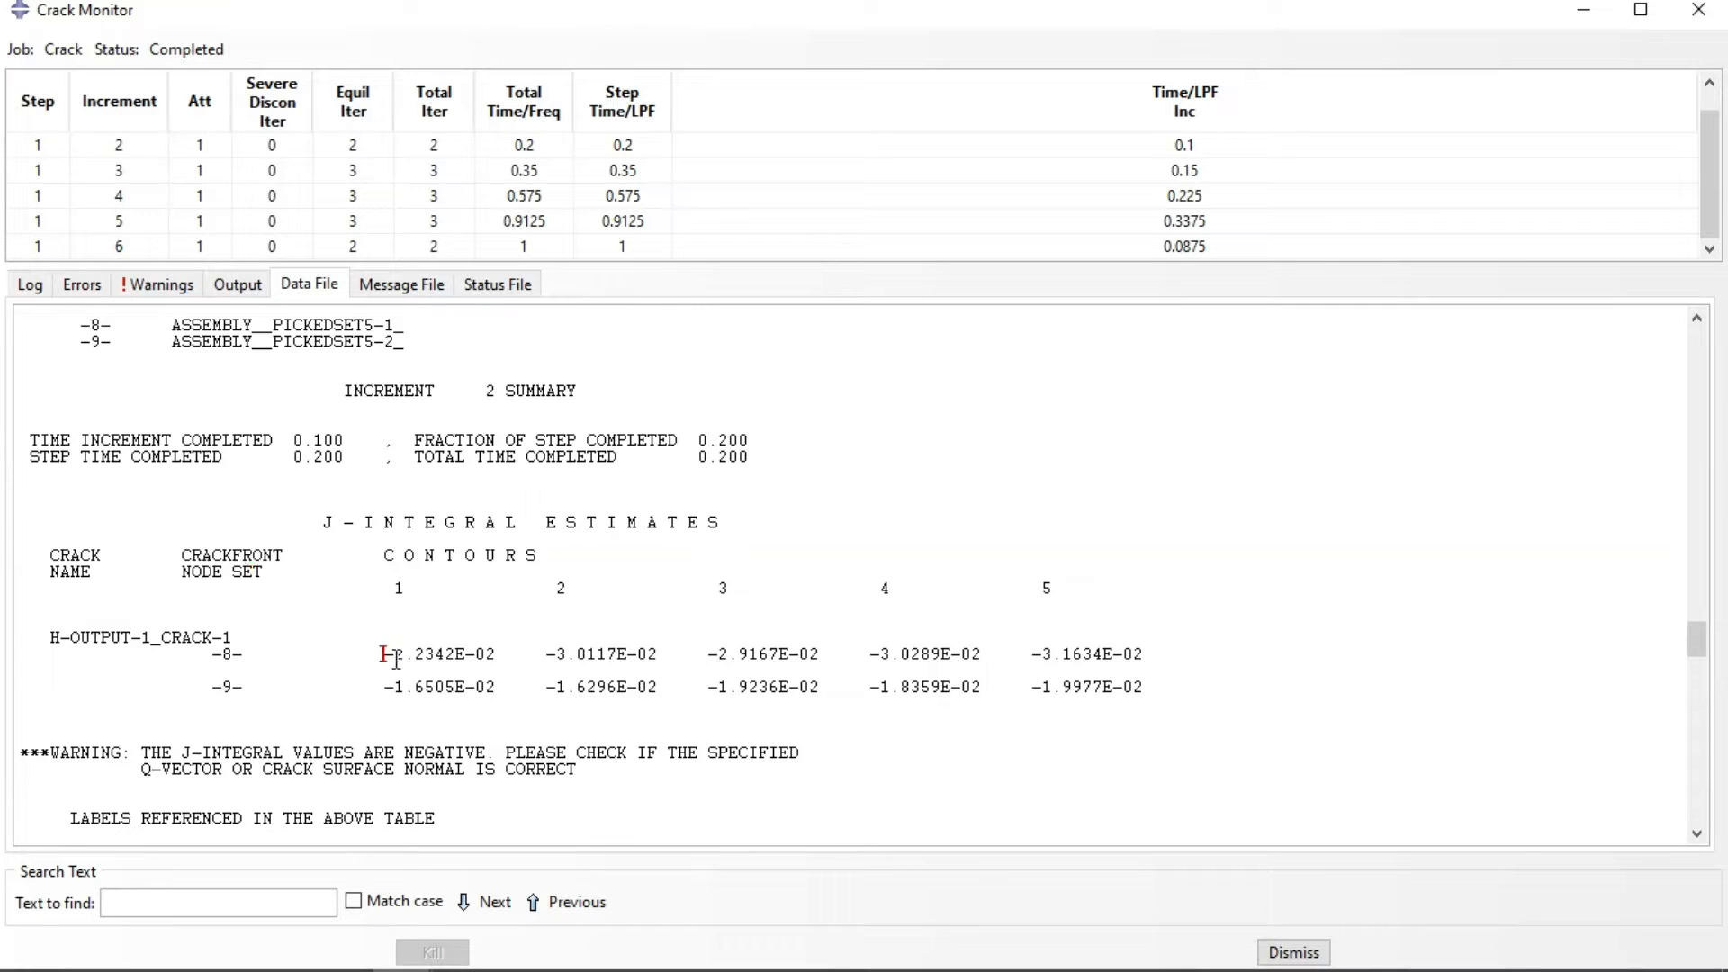
left_click_drag(383, 653, 1003, 660)
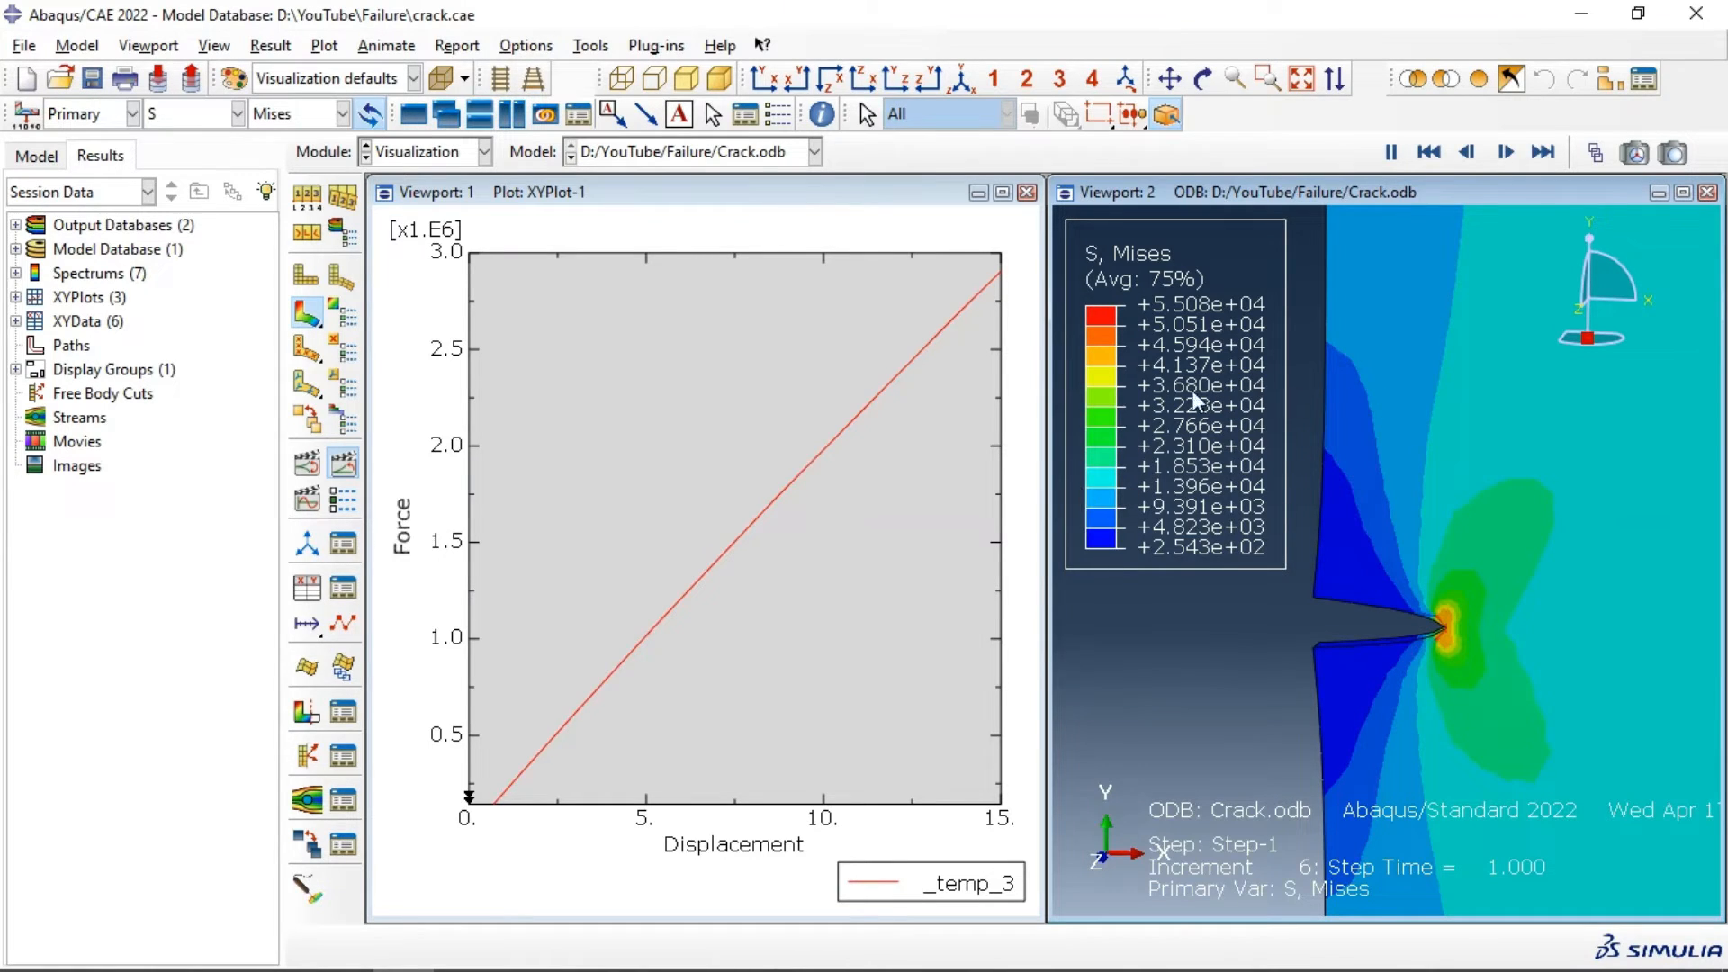
Step: Switch to the Part module, close the viewport with the force–displacement plot, and maximize the one with the SolidPlate part
left_click(436, 160)
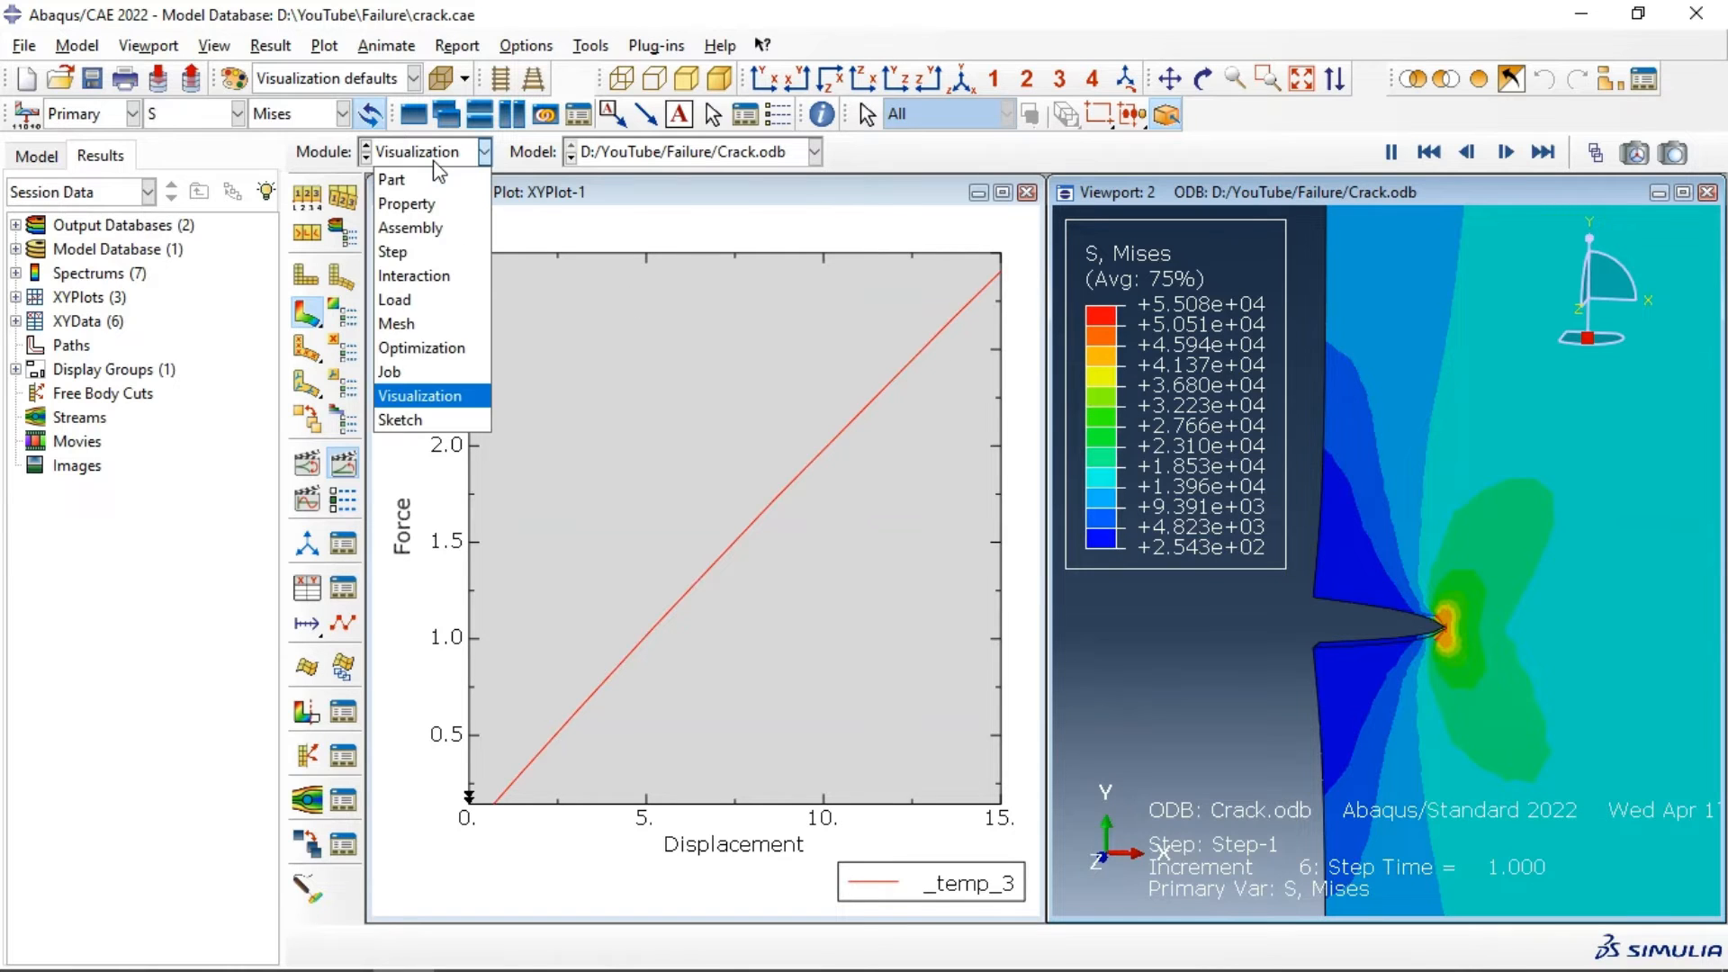
left_click(428, 186)
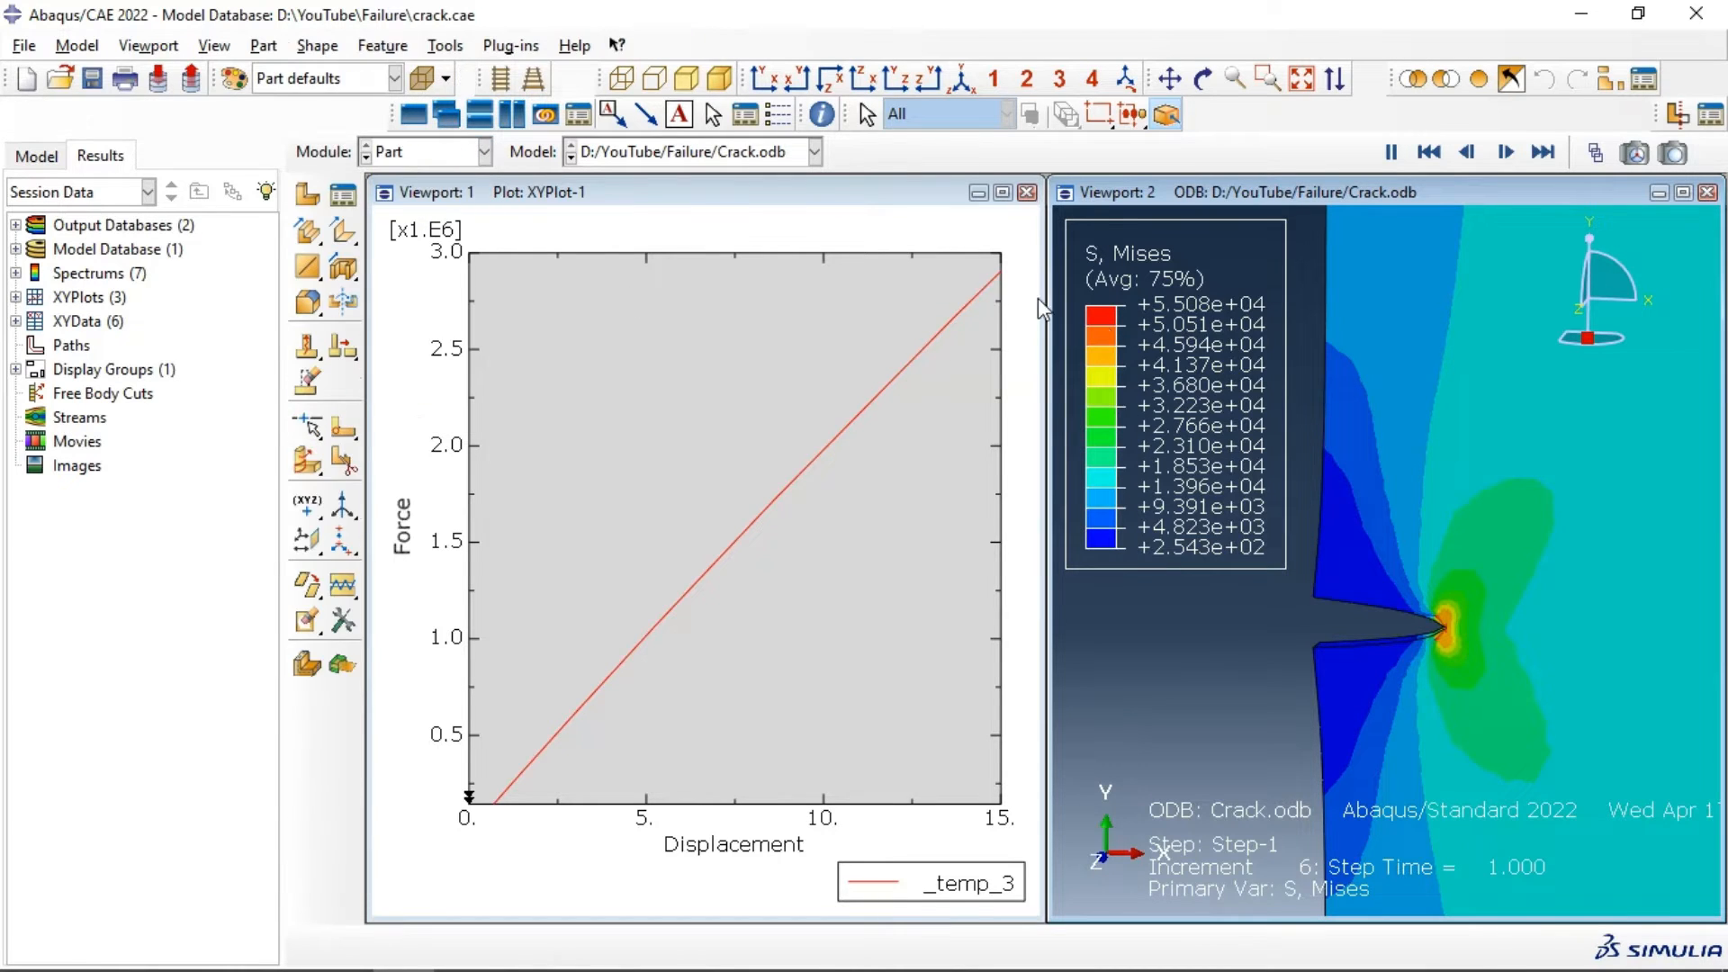
left_click(1027, 192)
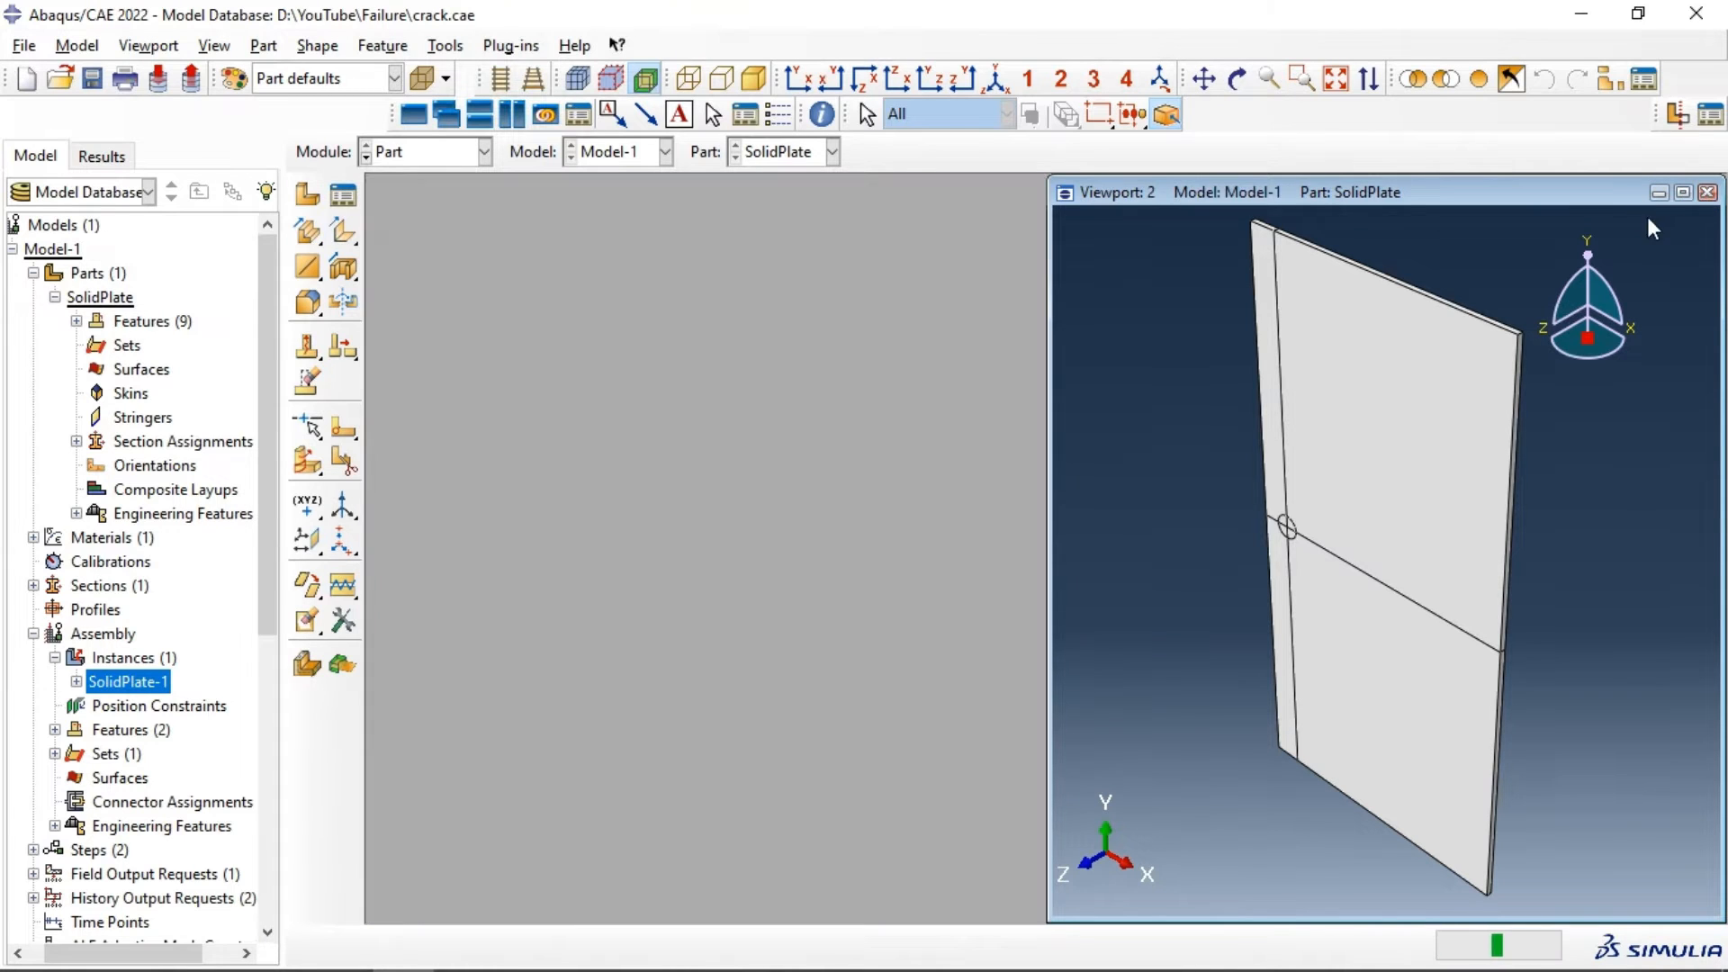
left_click(1682, 194)
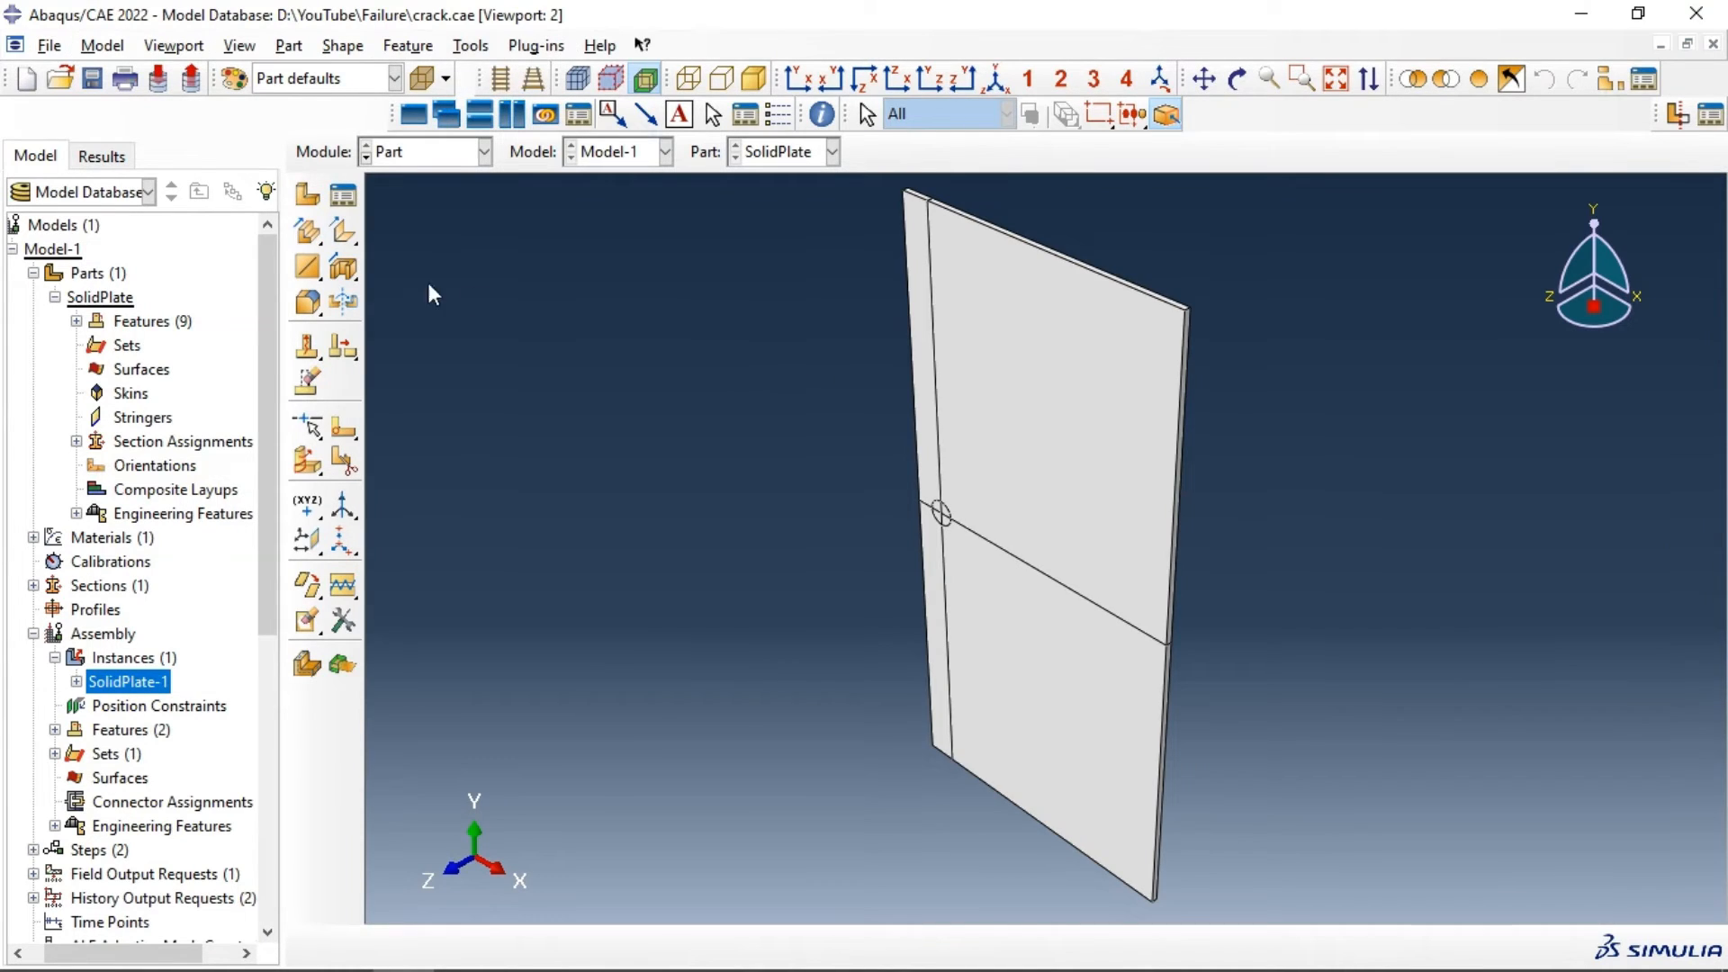
Step: Create a 3D deformable solid extrusion part named Patch and sketch a rectangle about 23.75 by 28.75 starting at the origin
left_click(307, 194)
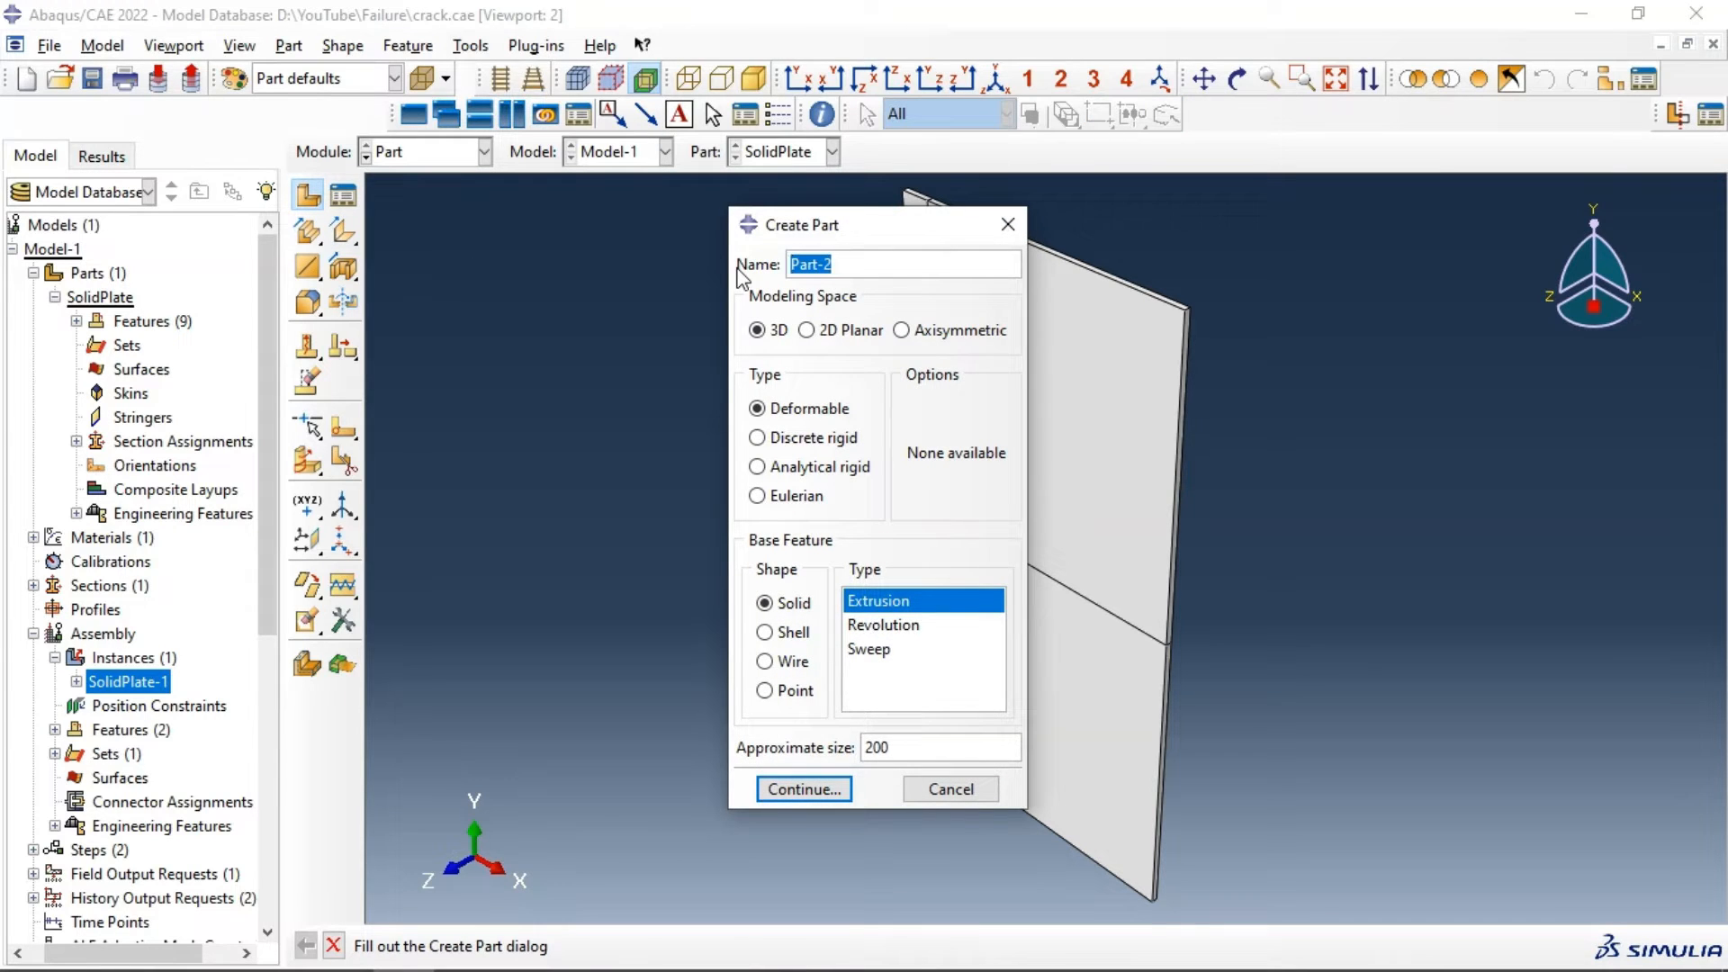
type("P")
left_click(804, 789)
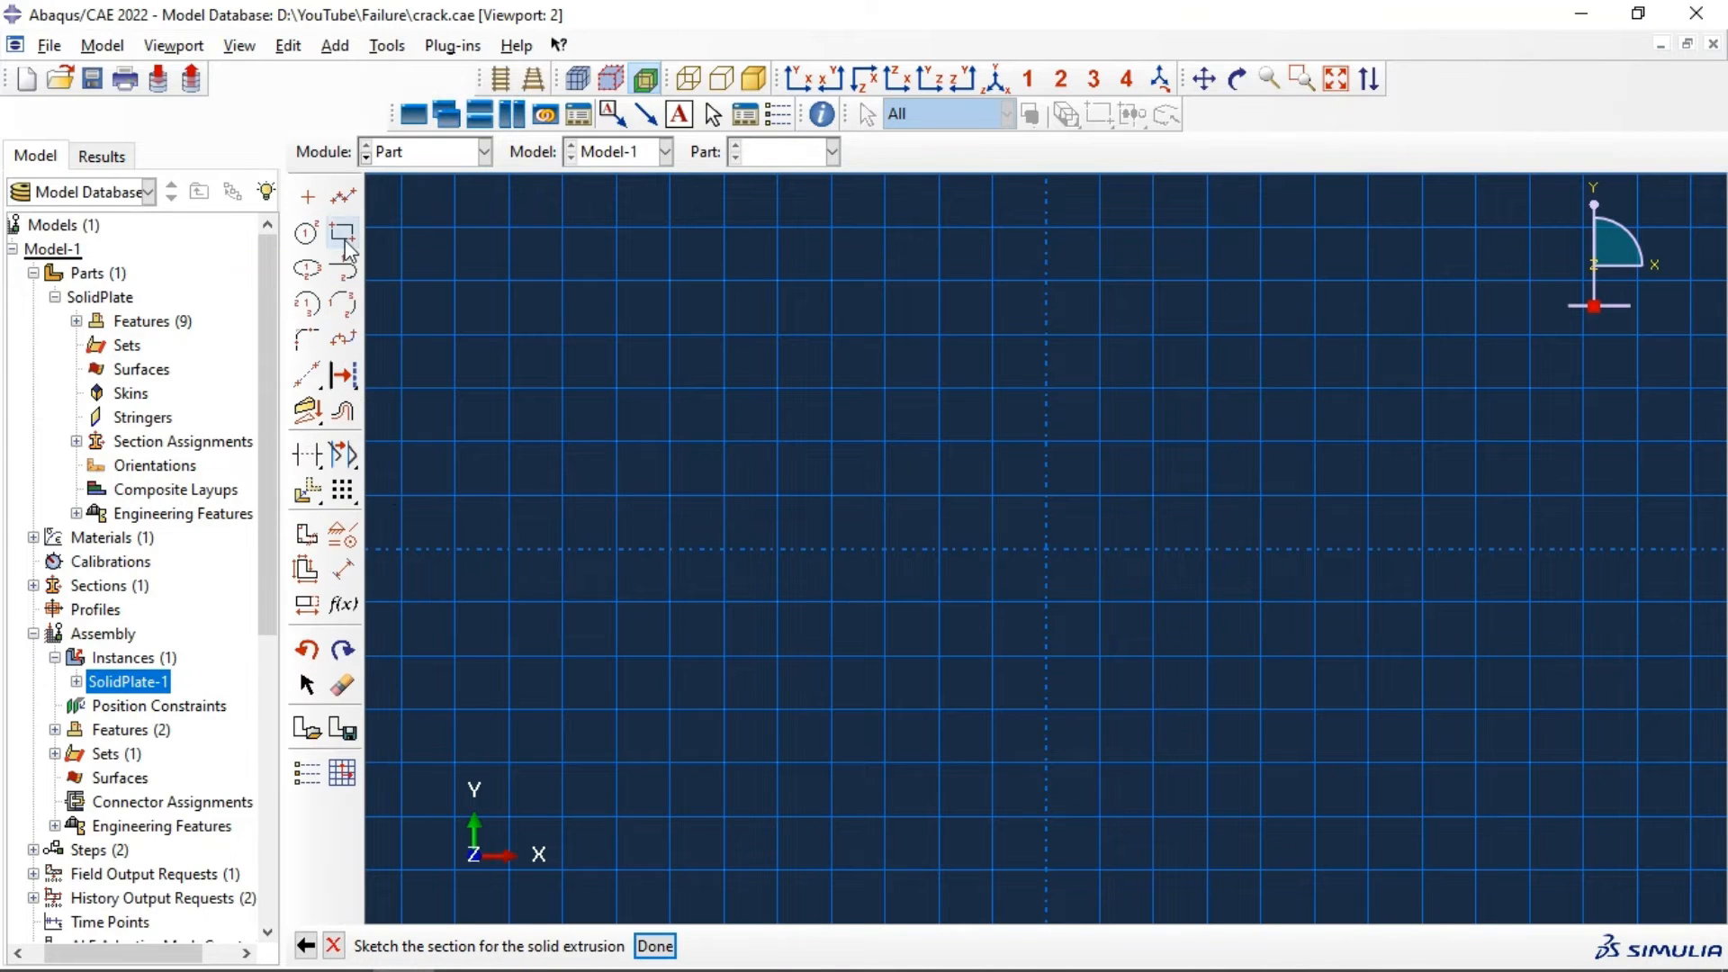
left_click(343, 234)
left_click(1047, 551)
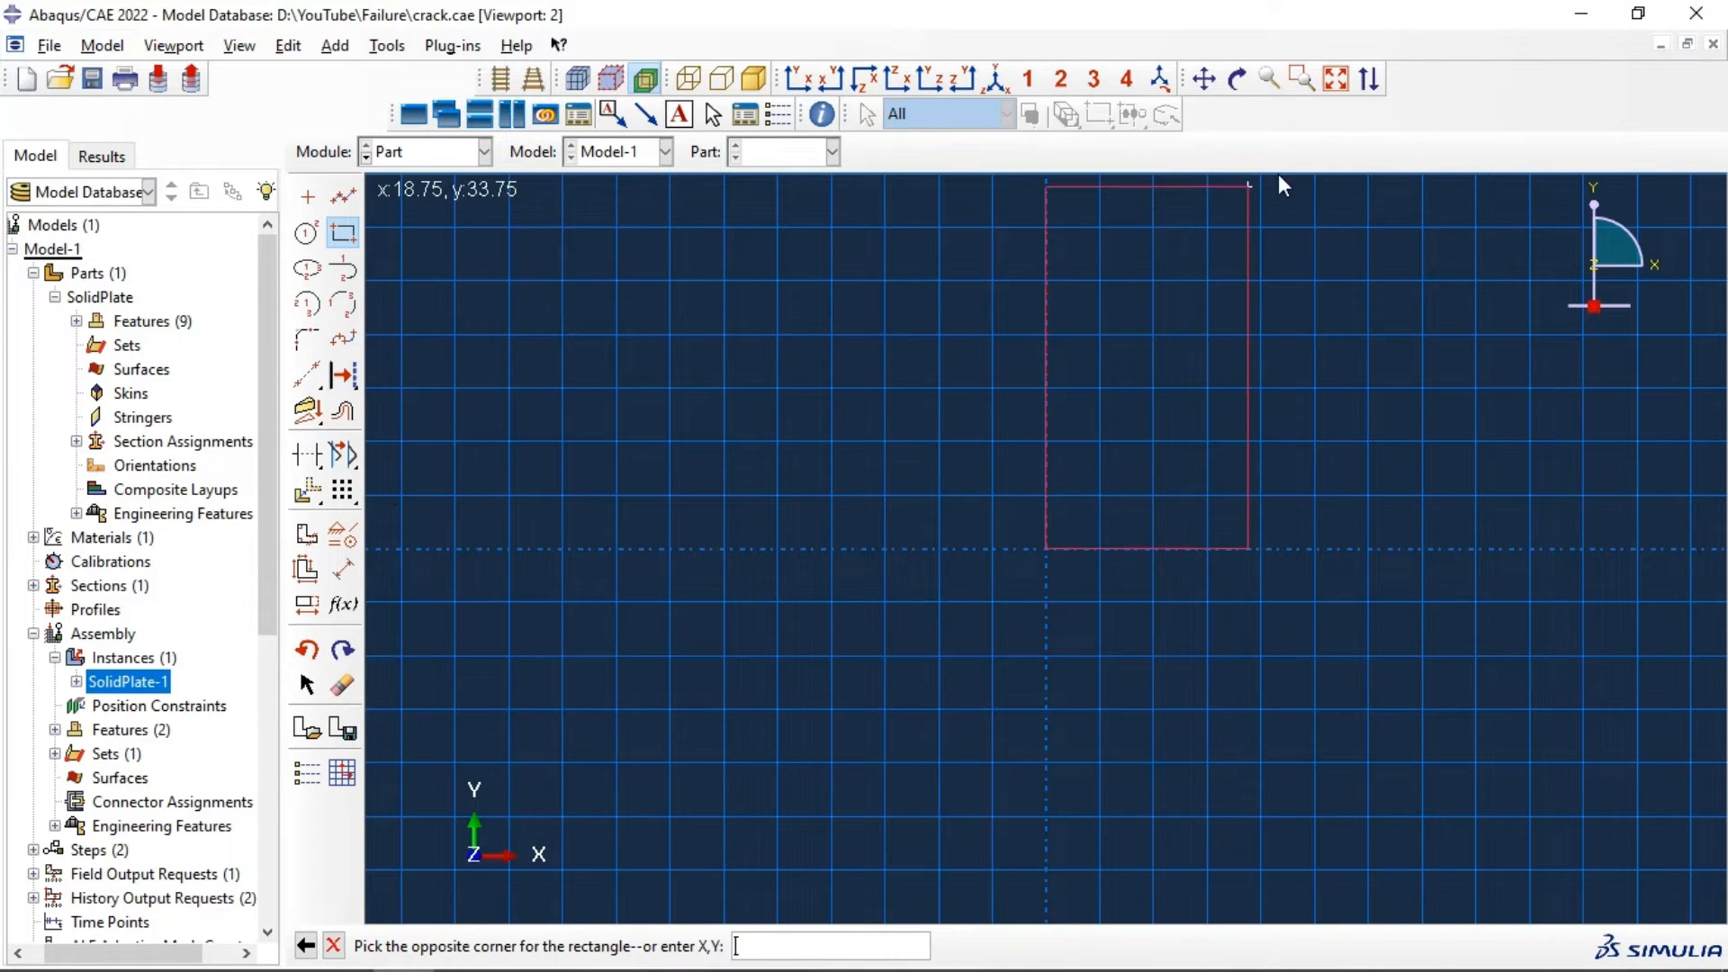
left_click(1301, 240)
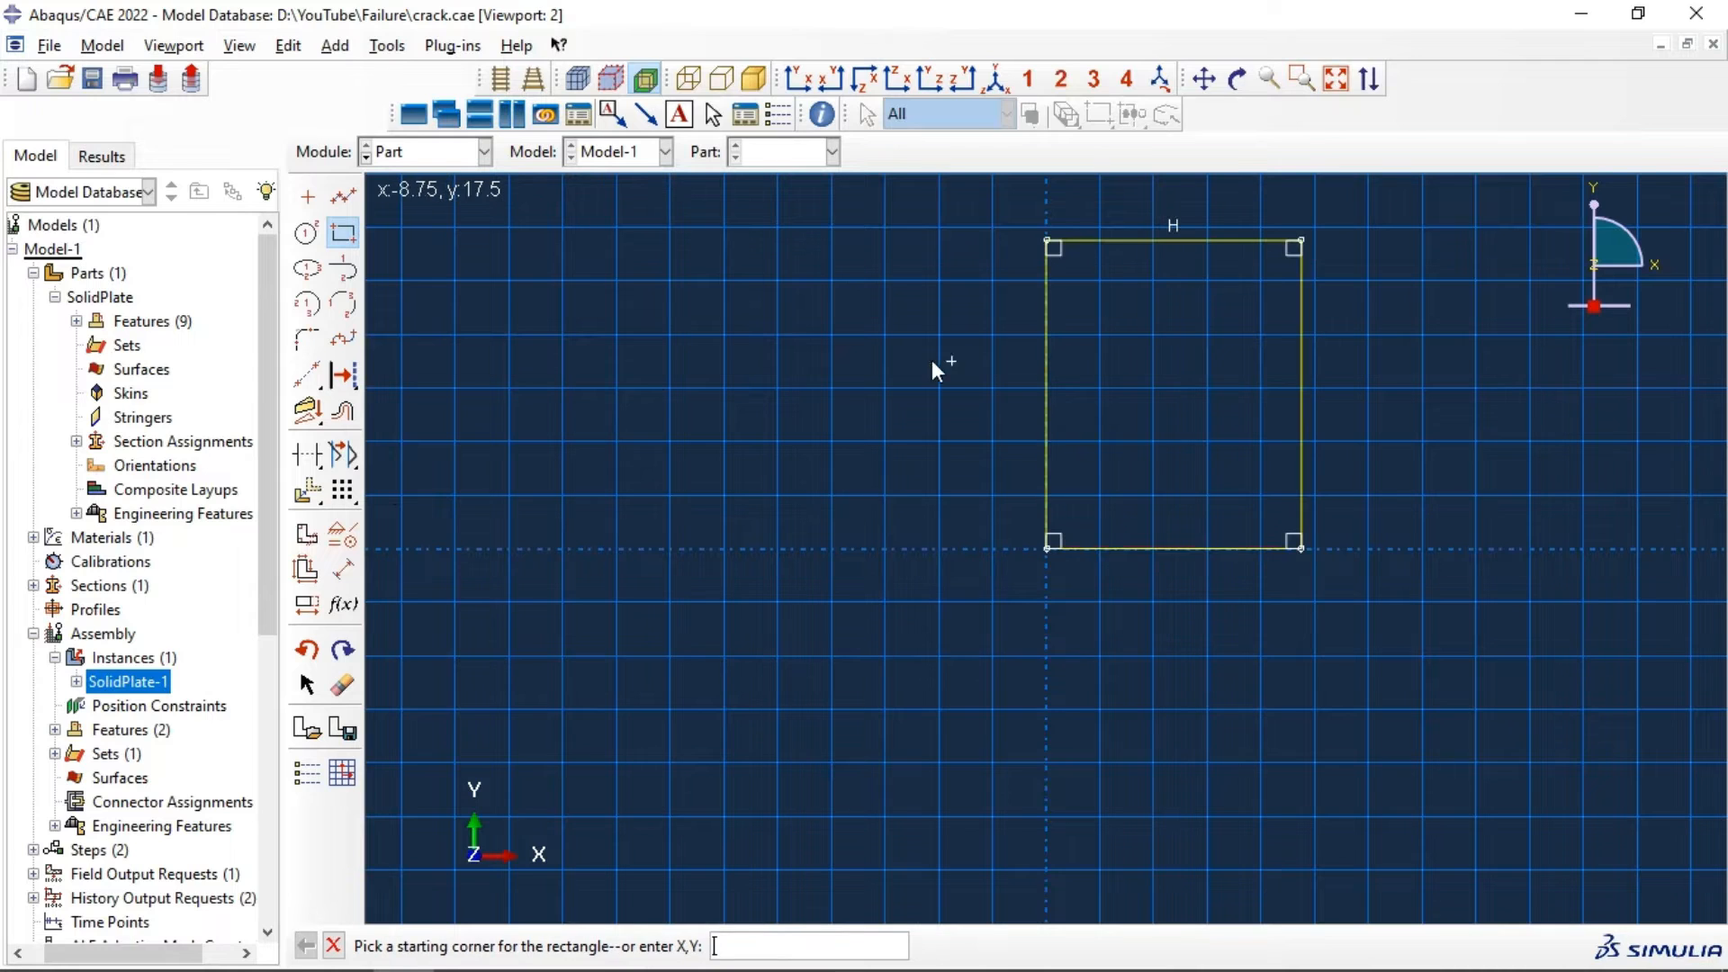
Step: Dimension the rectangle's left and bottom edges, setting both its height and width to 50
left_click(343, 568)
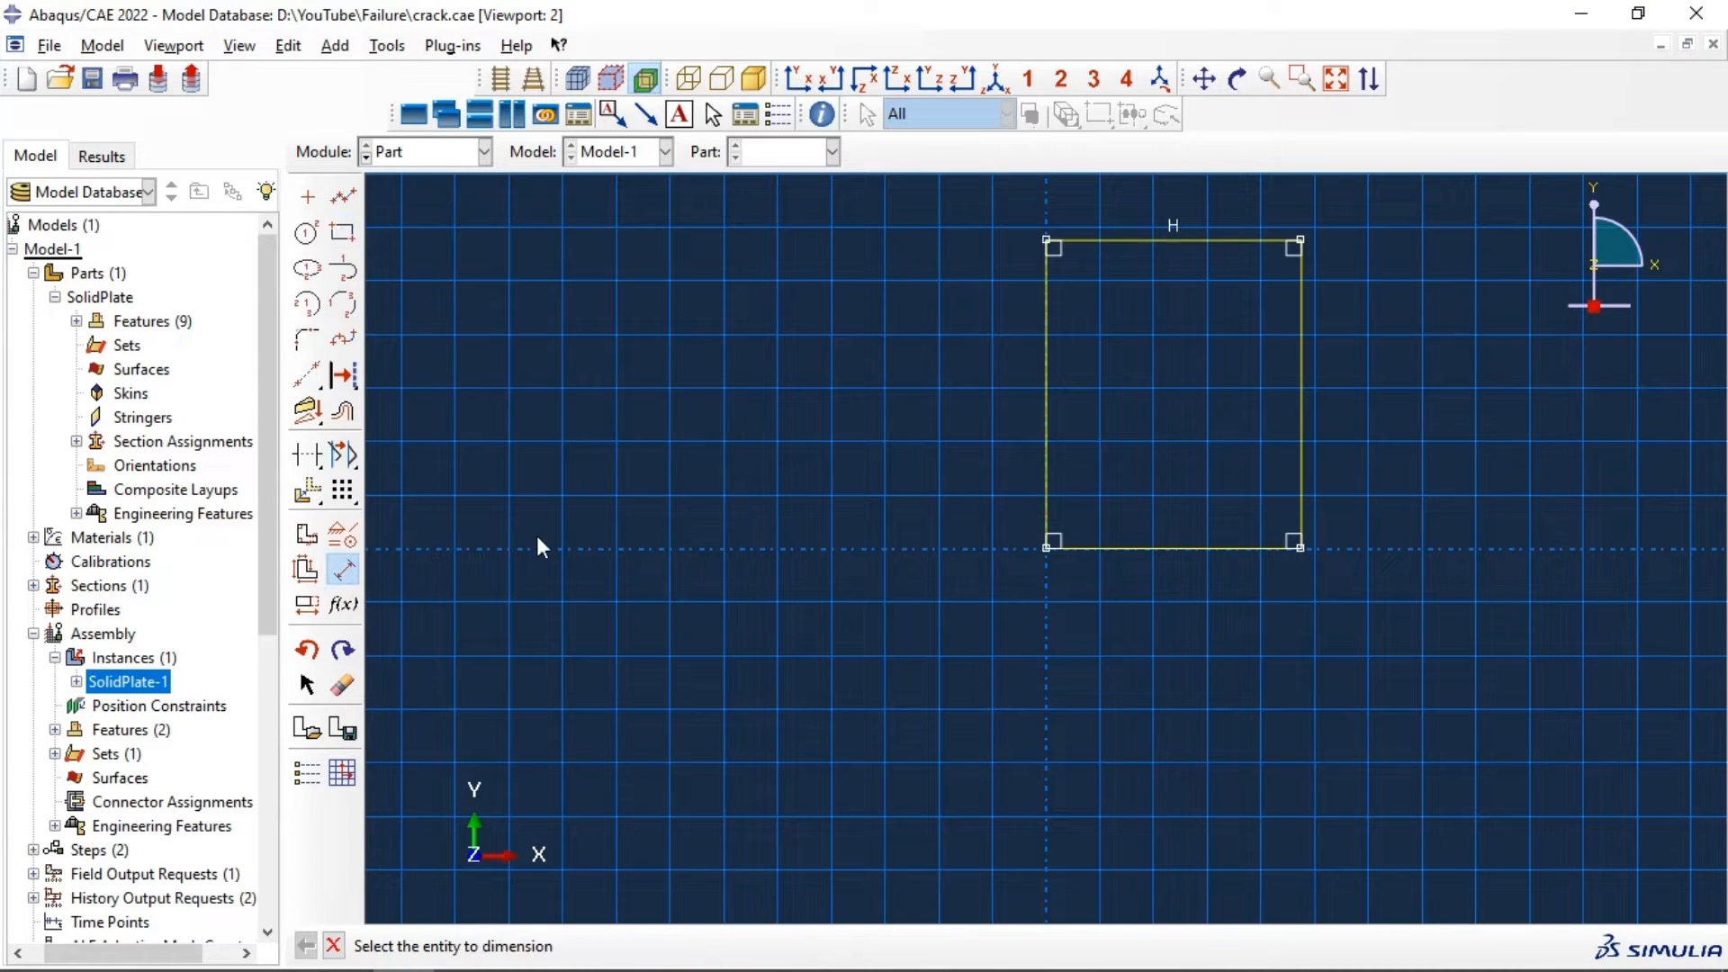
left_click(1045, 387)
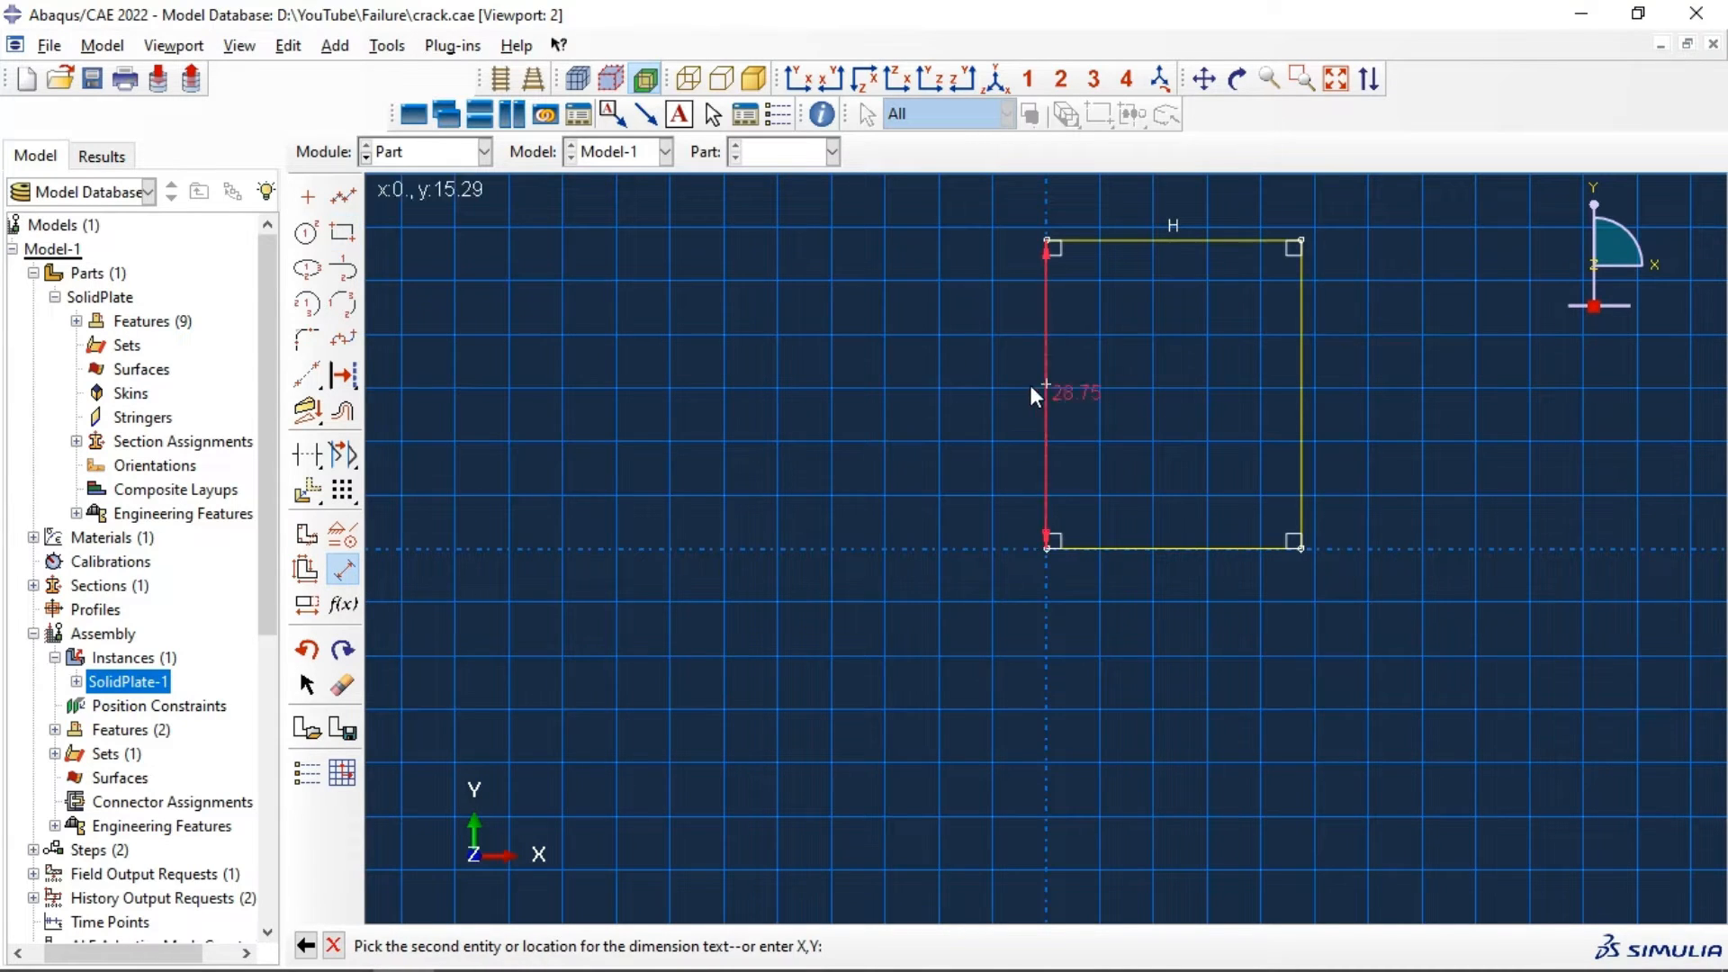
left_click(953, 387)
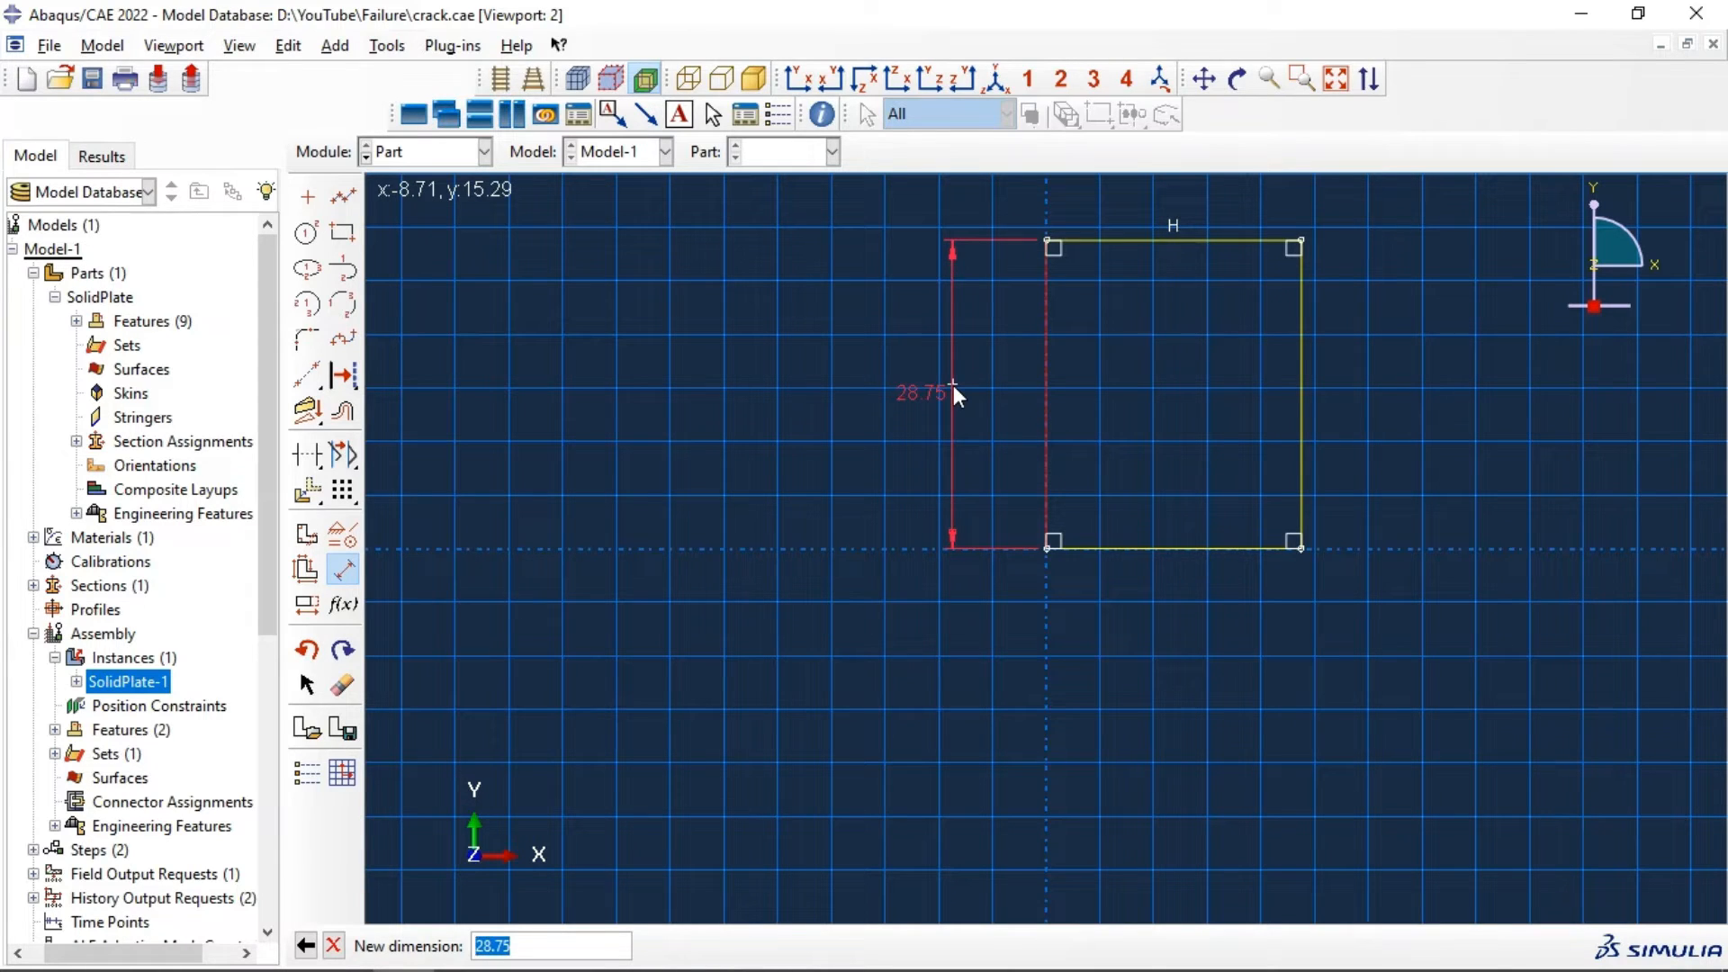
type("50")
key("Return")
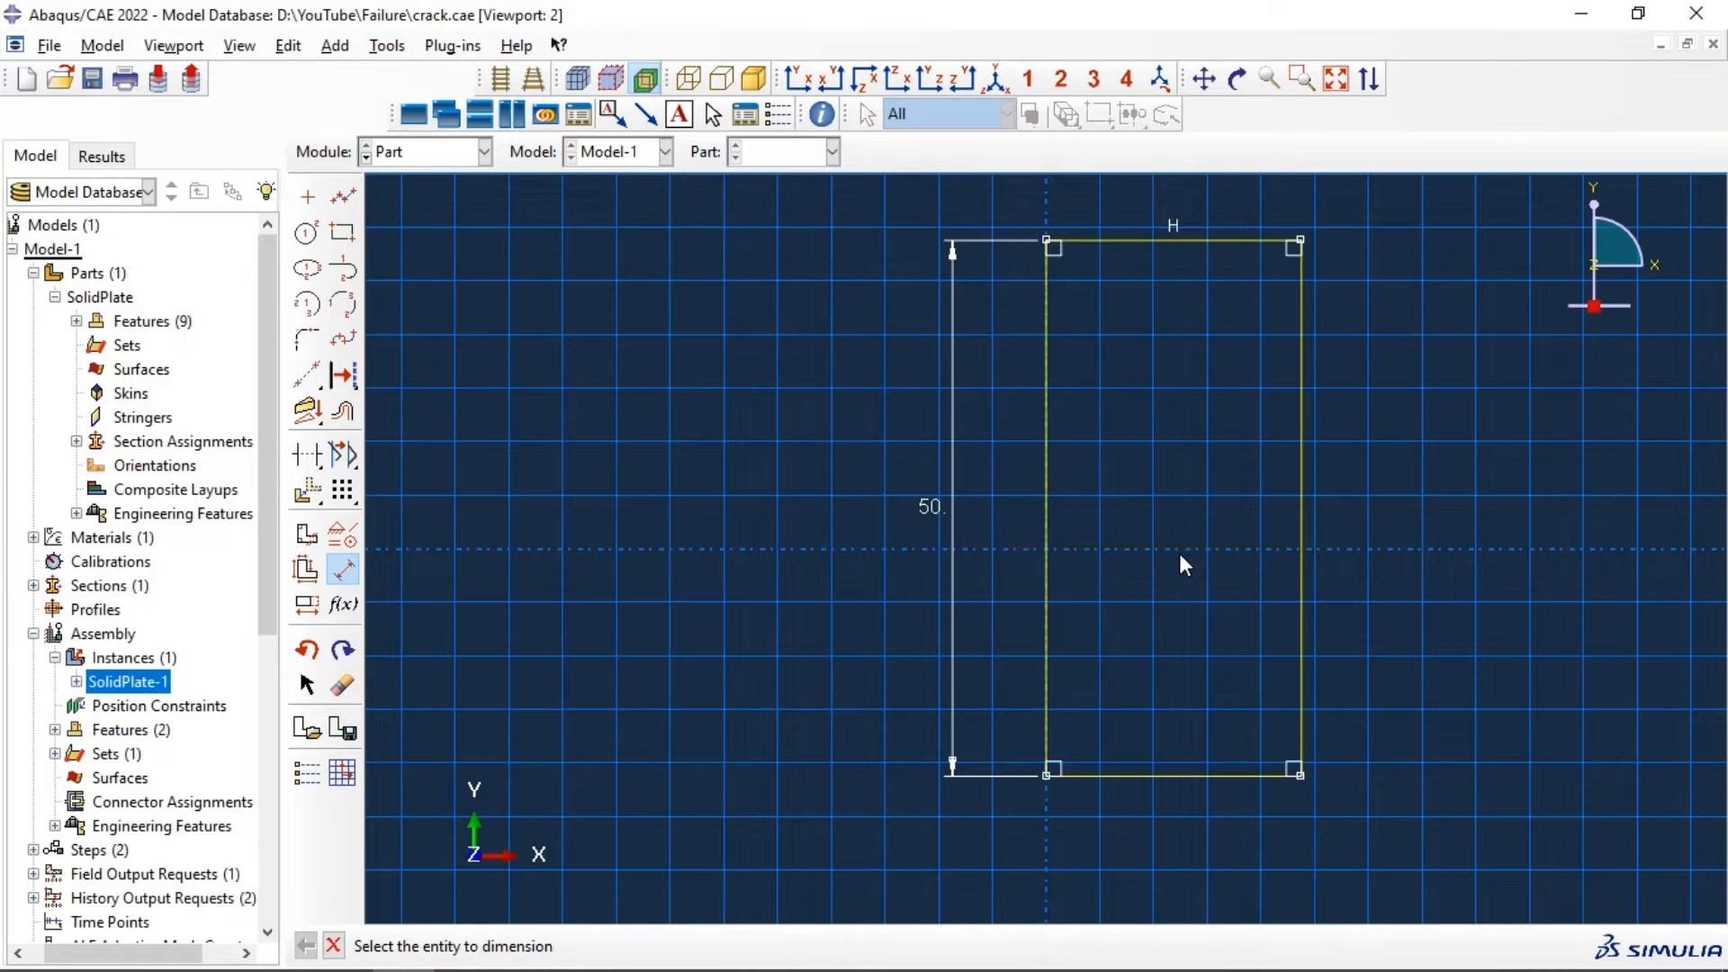
left_click(1164, 780)
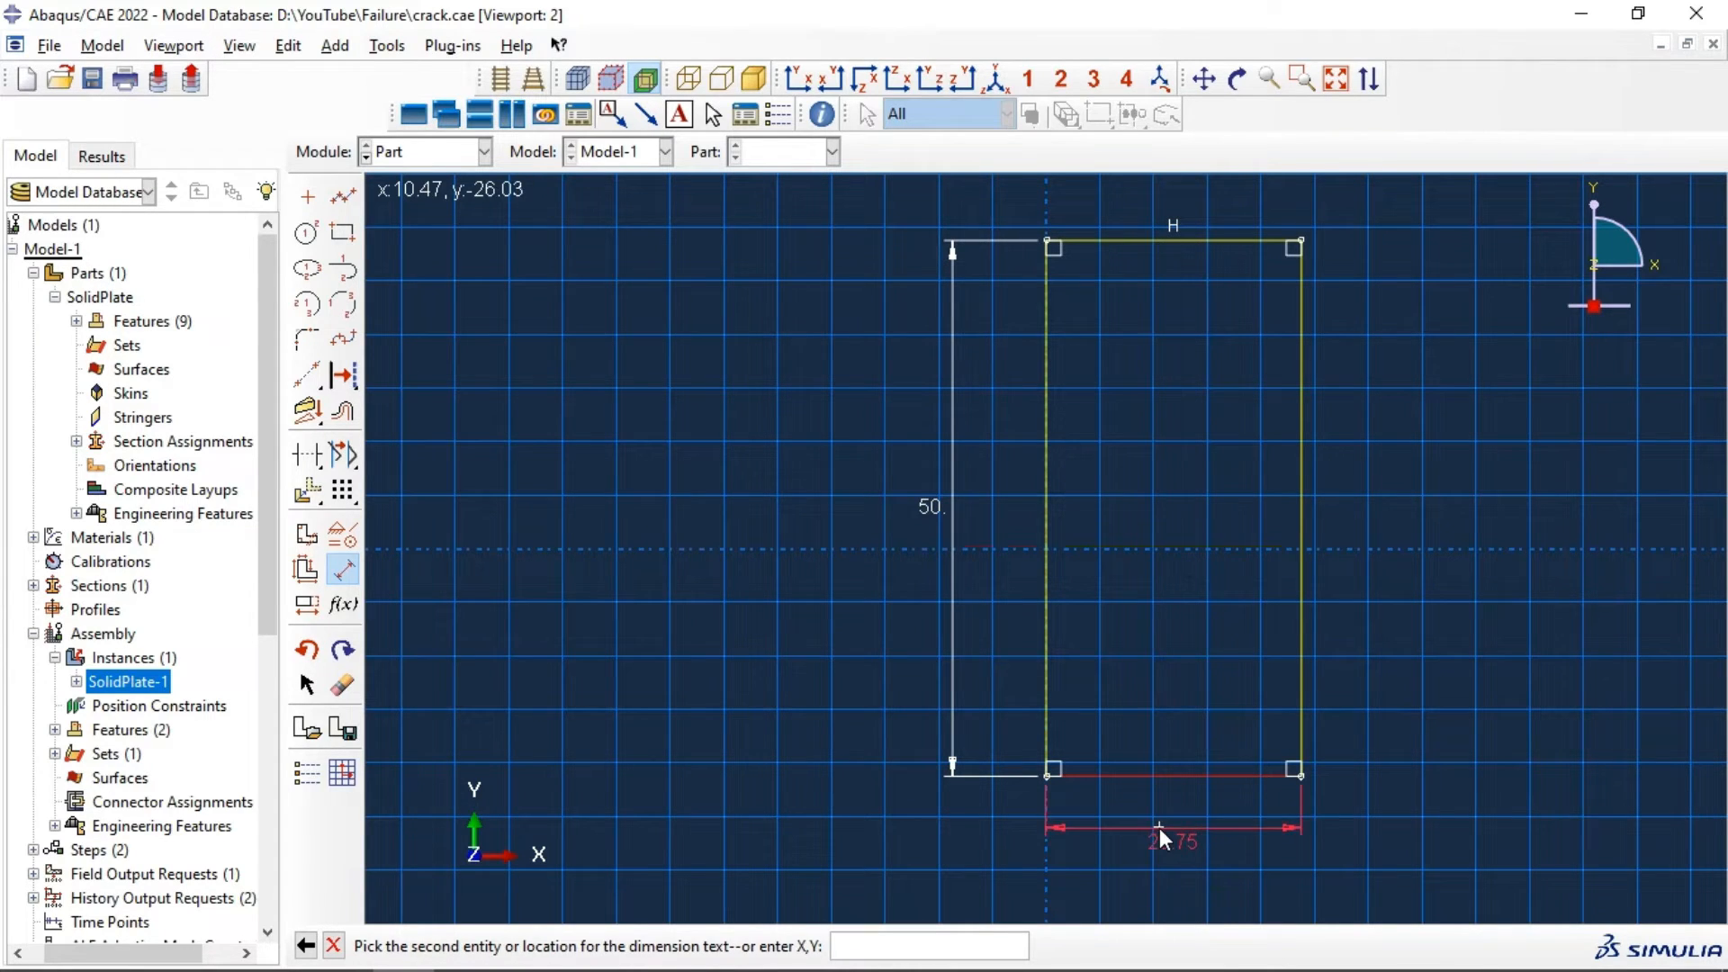
left_click(1159, 828)
type("2")
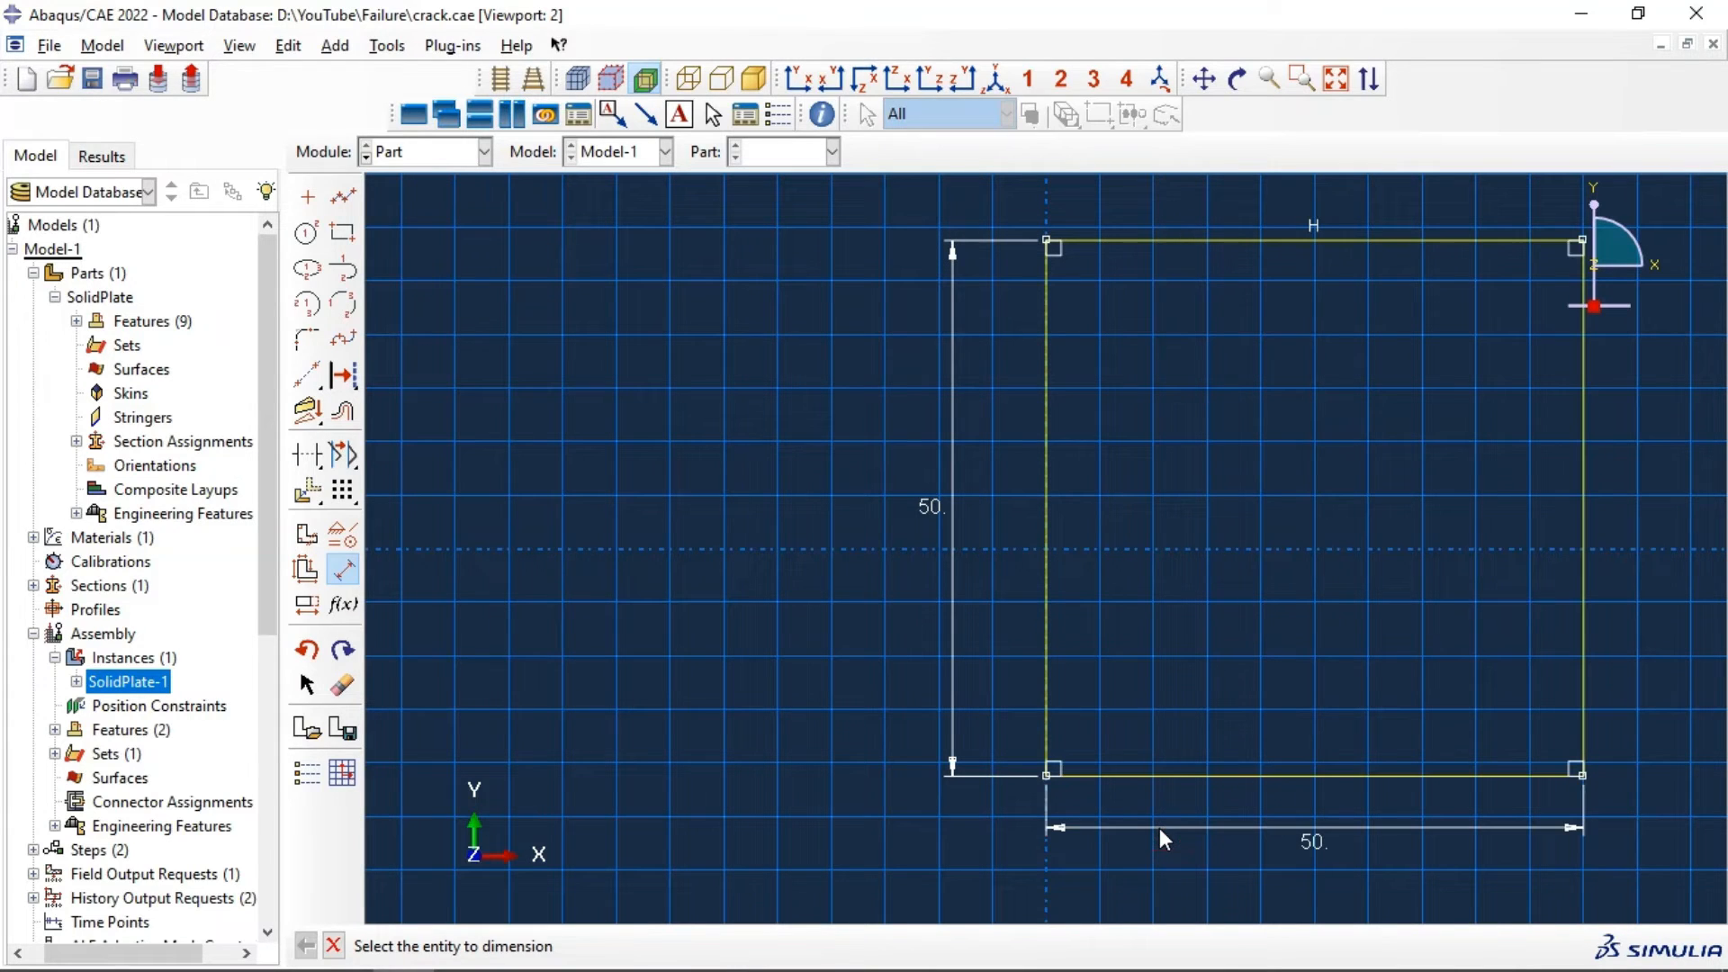
left_click(334, 946)
Step: Finish the square section sketch and extrude it to a depth of 1
left_click(655, 946)
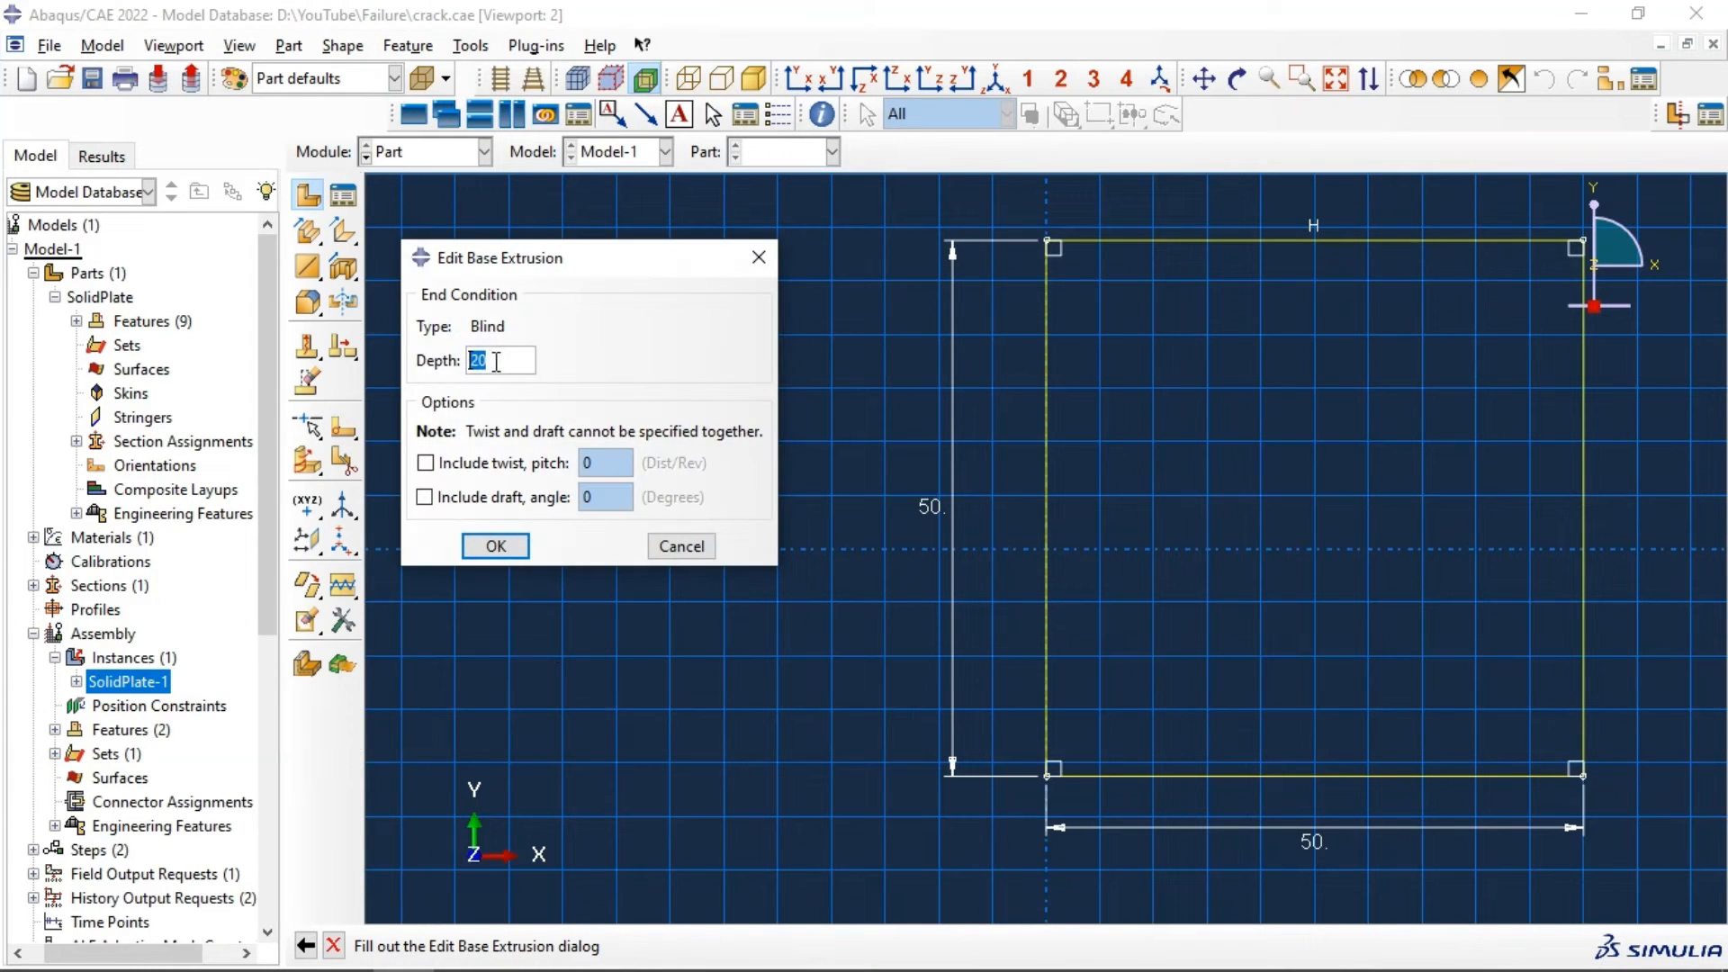
left_click_drag(493, 360, 463, 362)
type("1")
left_click(511, 543)
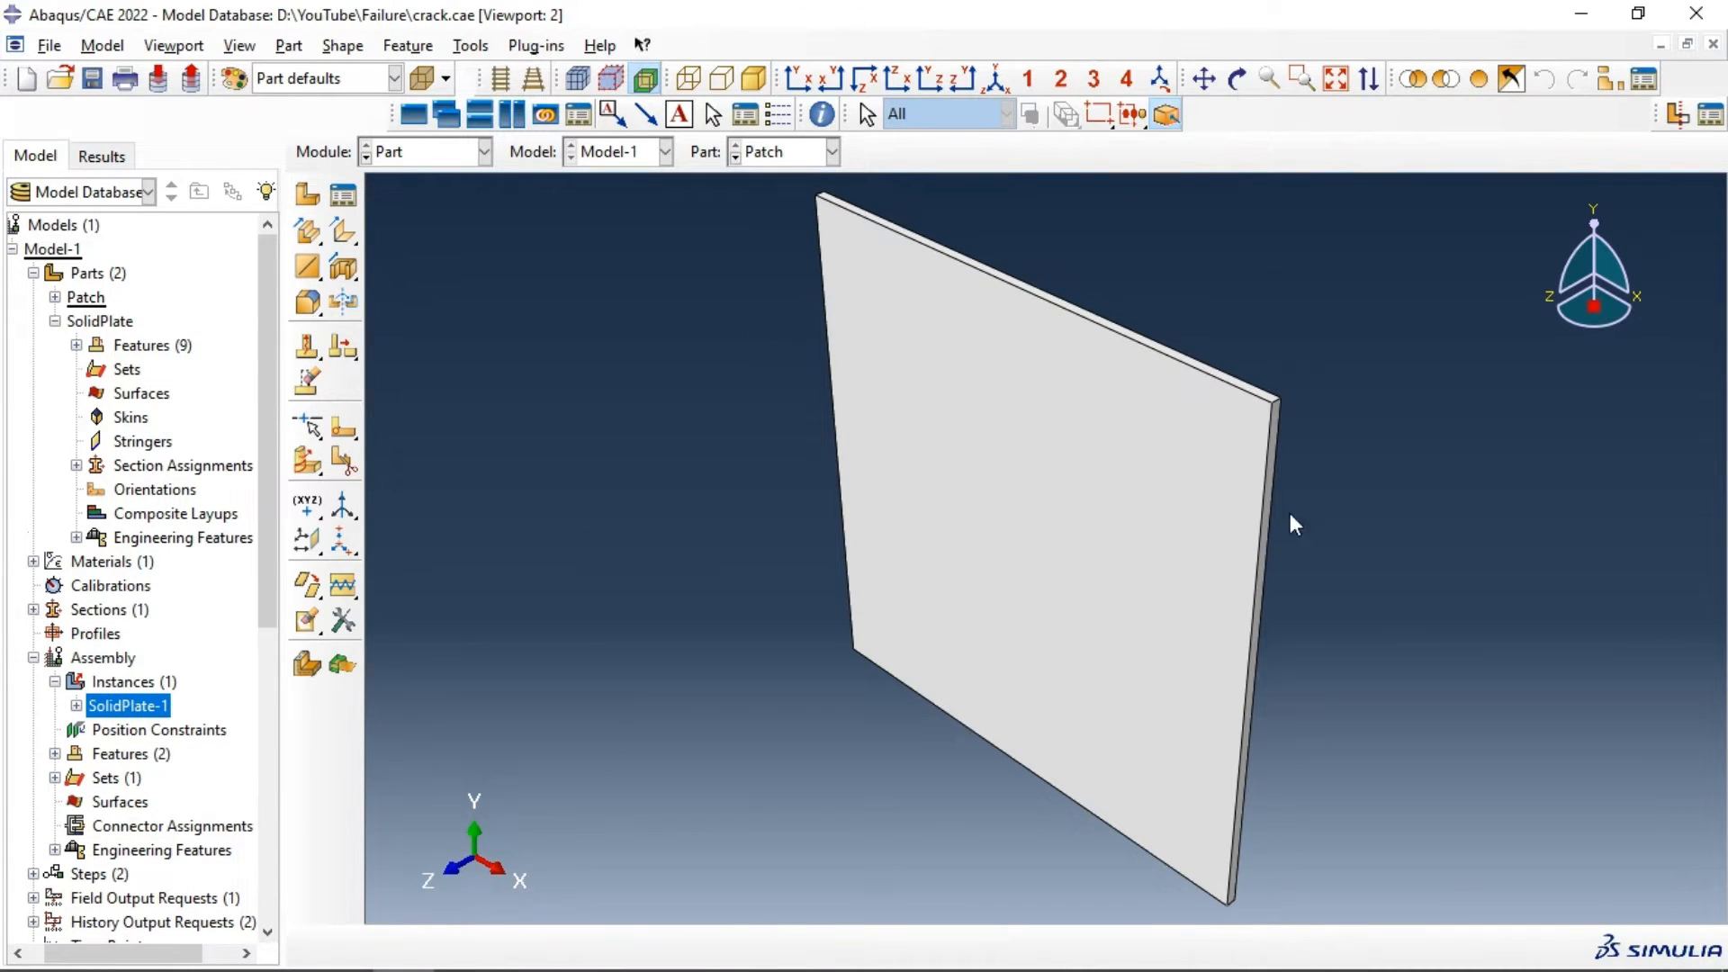
left_click(1239, 83)
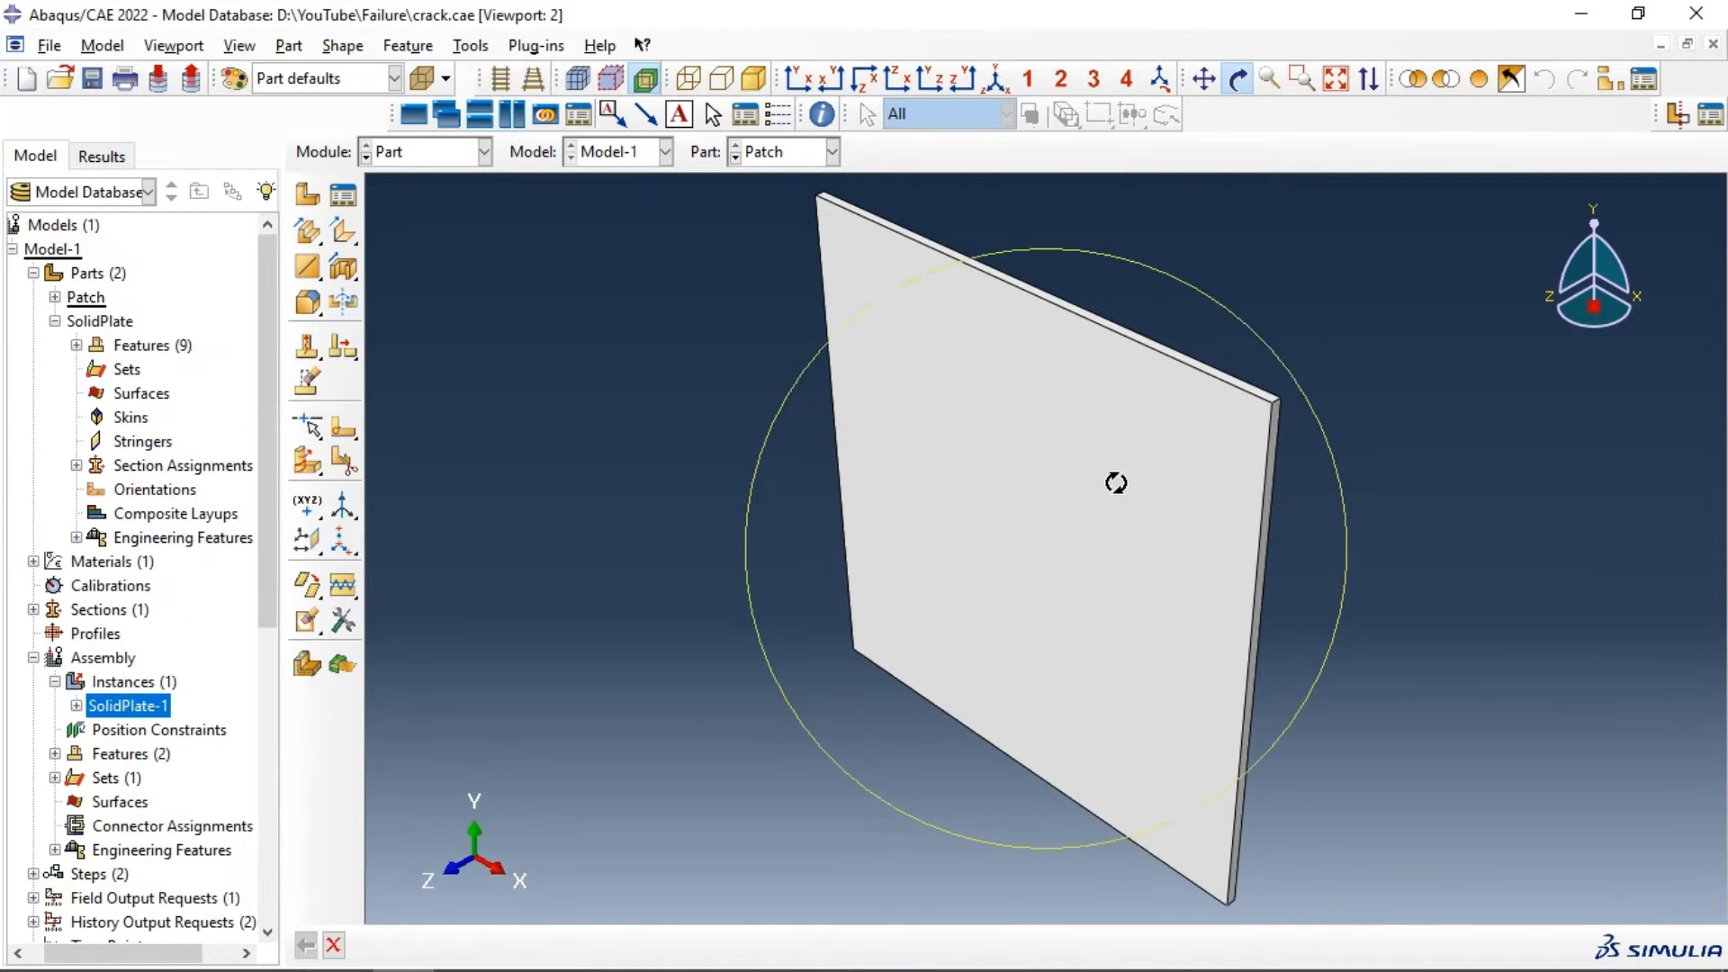
mouse_move(997, 547)
left_mouse_down()
mouse_move(1197, 448)
mouse_move(941, 504)
mouse_move(903, 552)
mouse_move(1179, 494)
mouse_move(1051, 525)
mouse_move(985, 518)
left_mouse_up()
key("Escape")
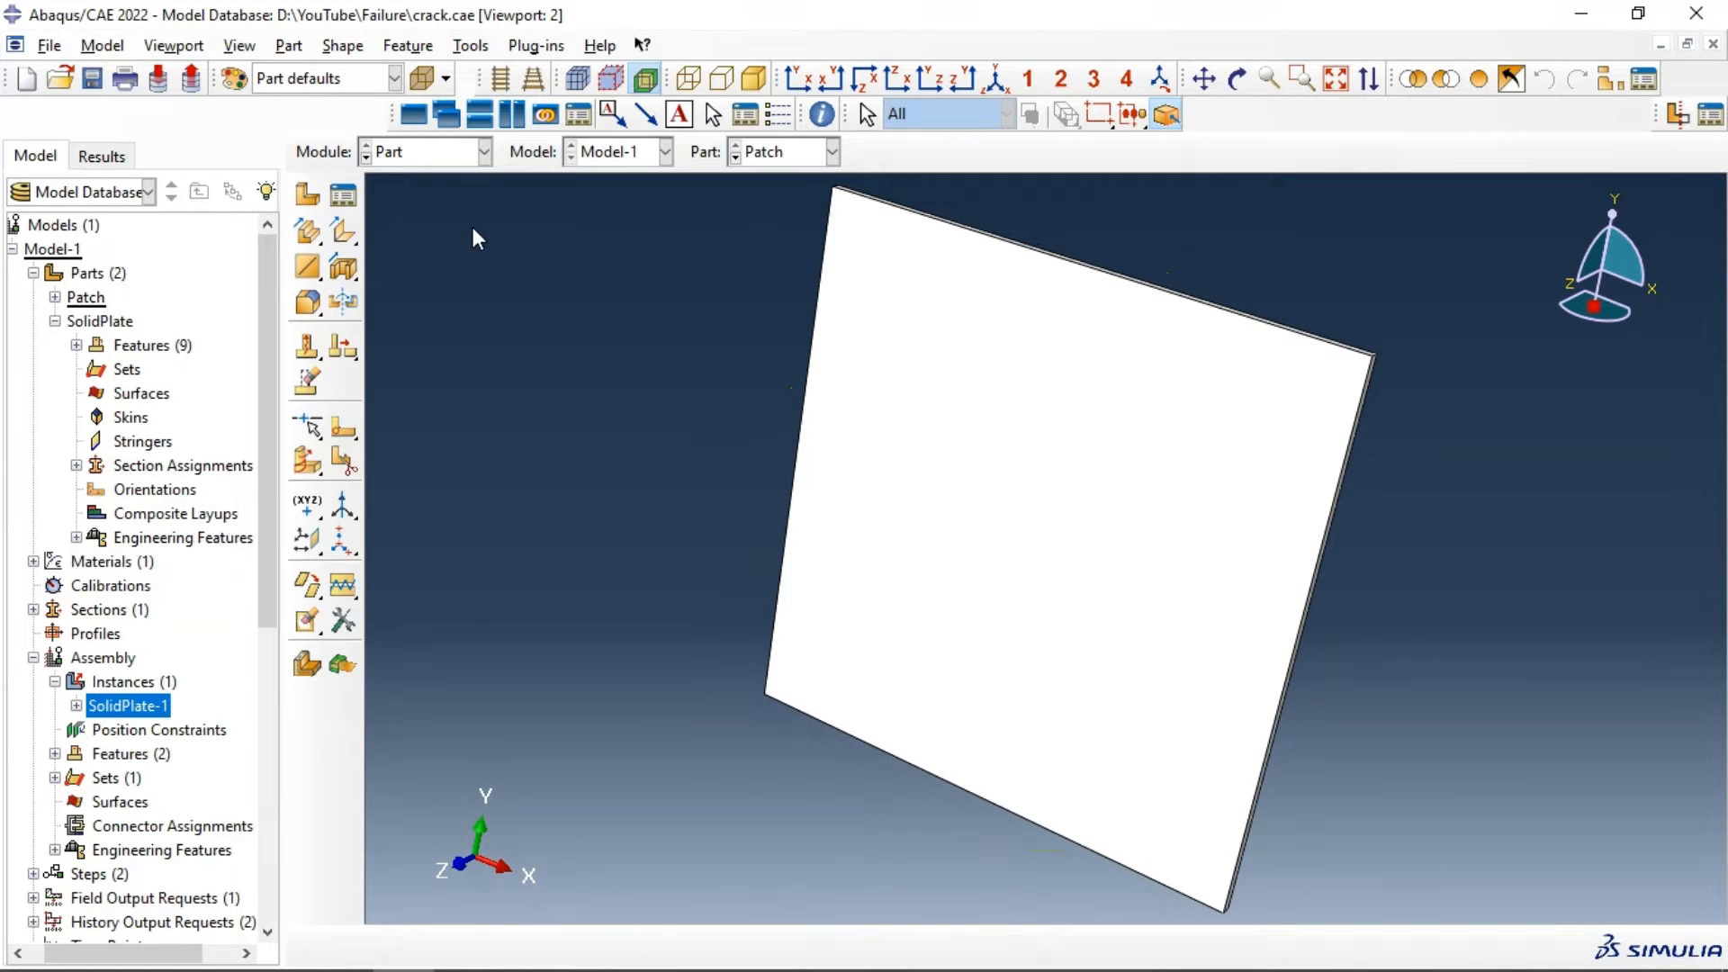
Step: Switch to the Assembly module and add a dependent instance of the Patch part
left_click(412, 155)
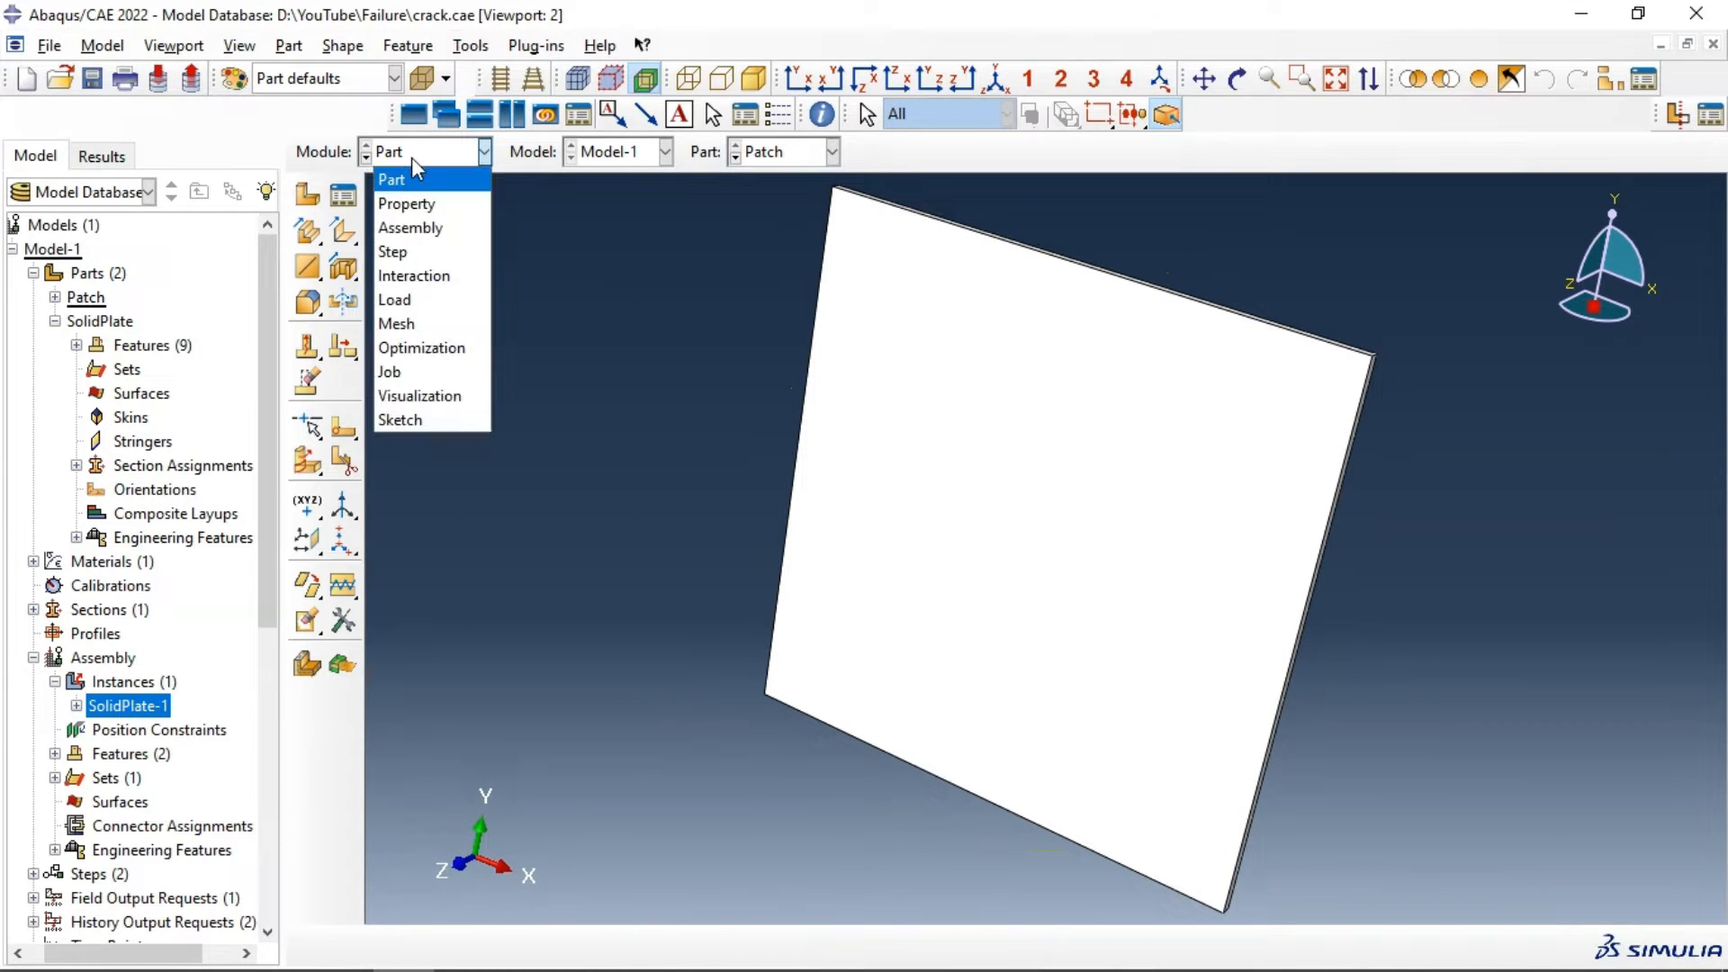
left_click(423, 229)
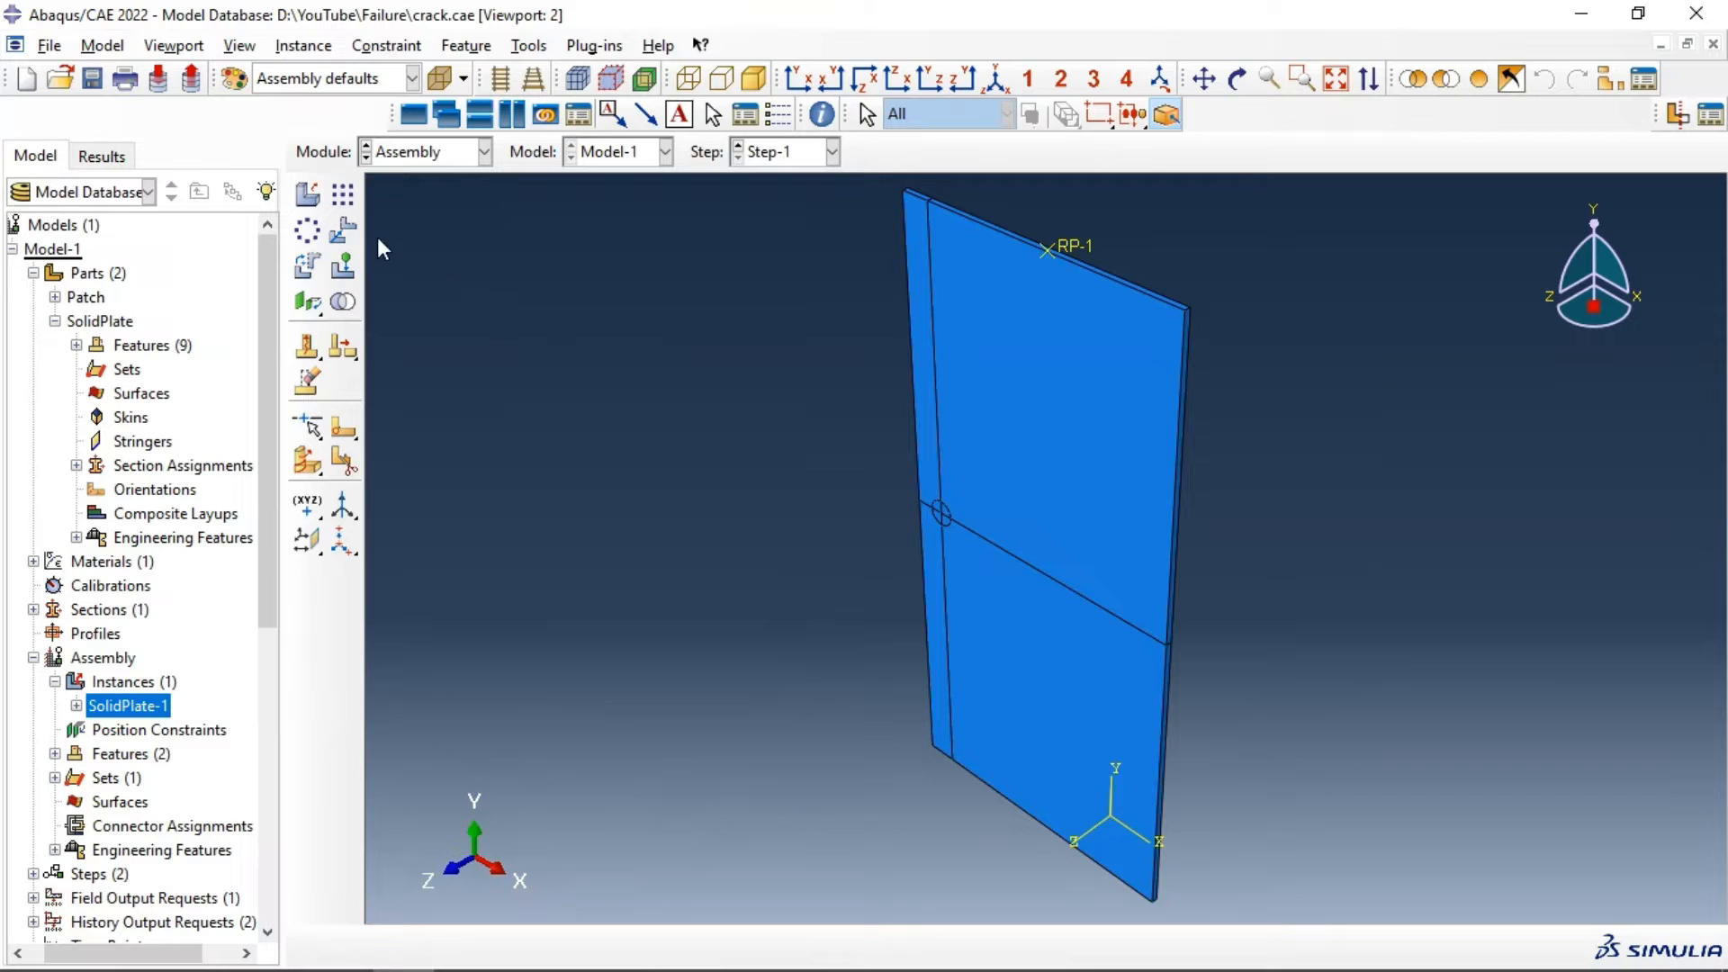
left_click(307, 192)
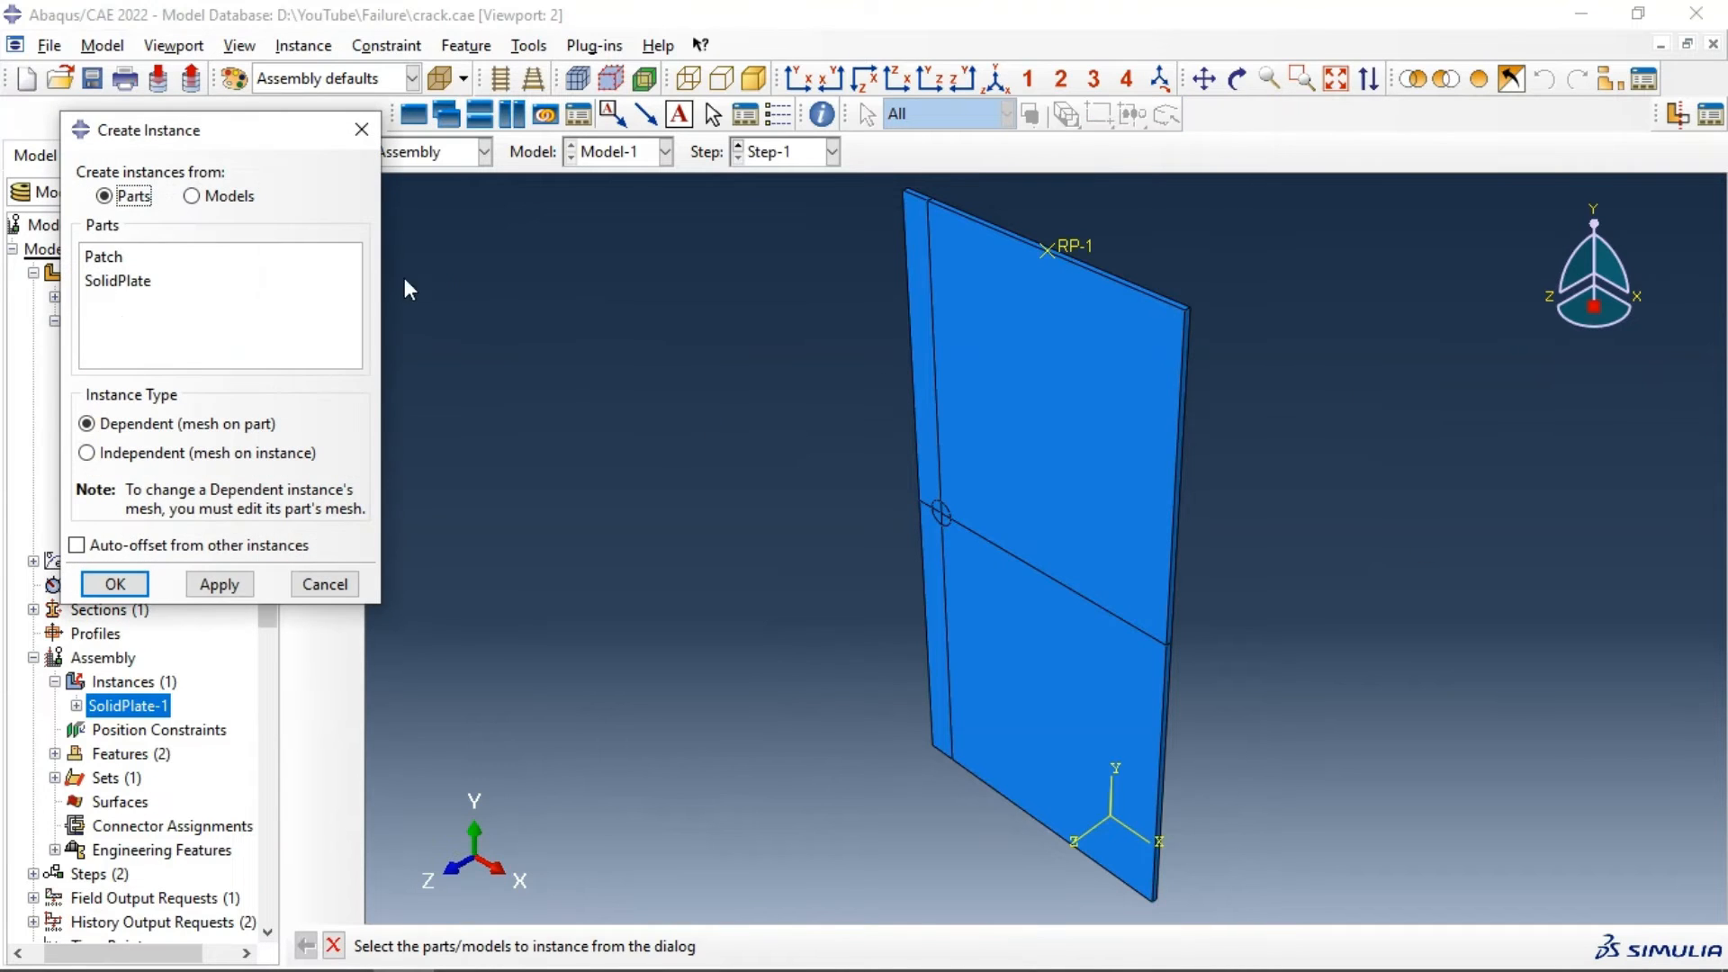
left_click(117, 259)
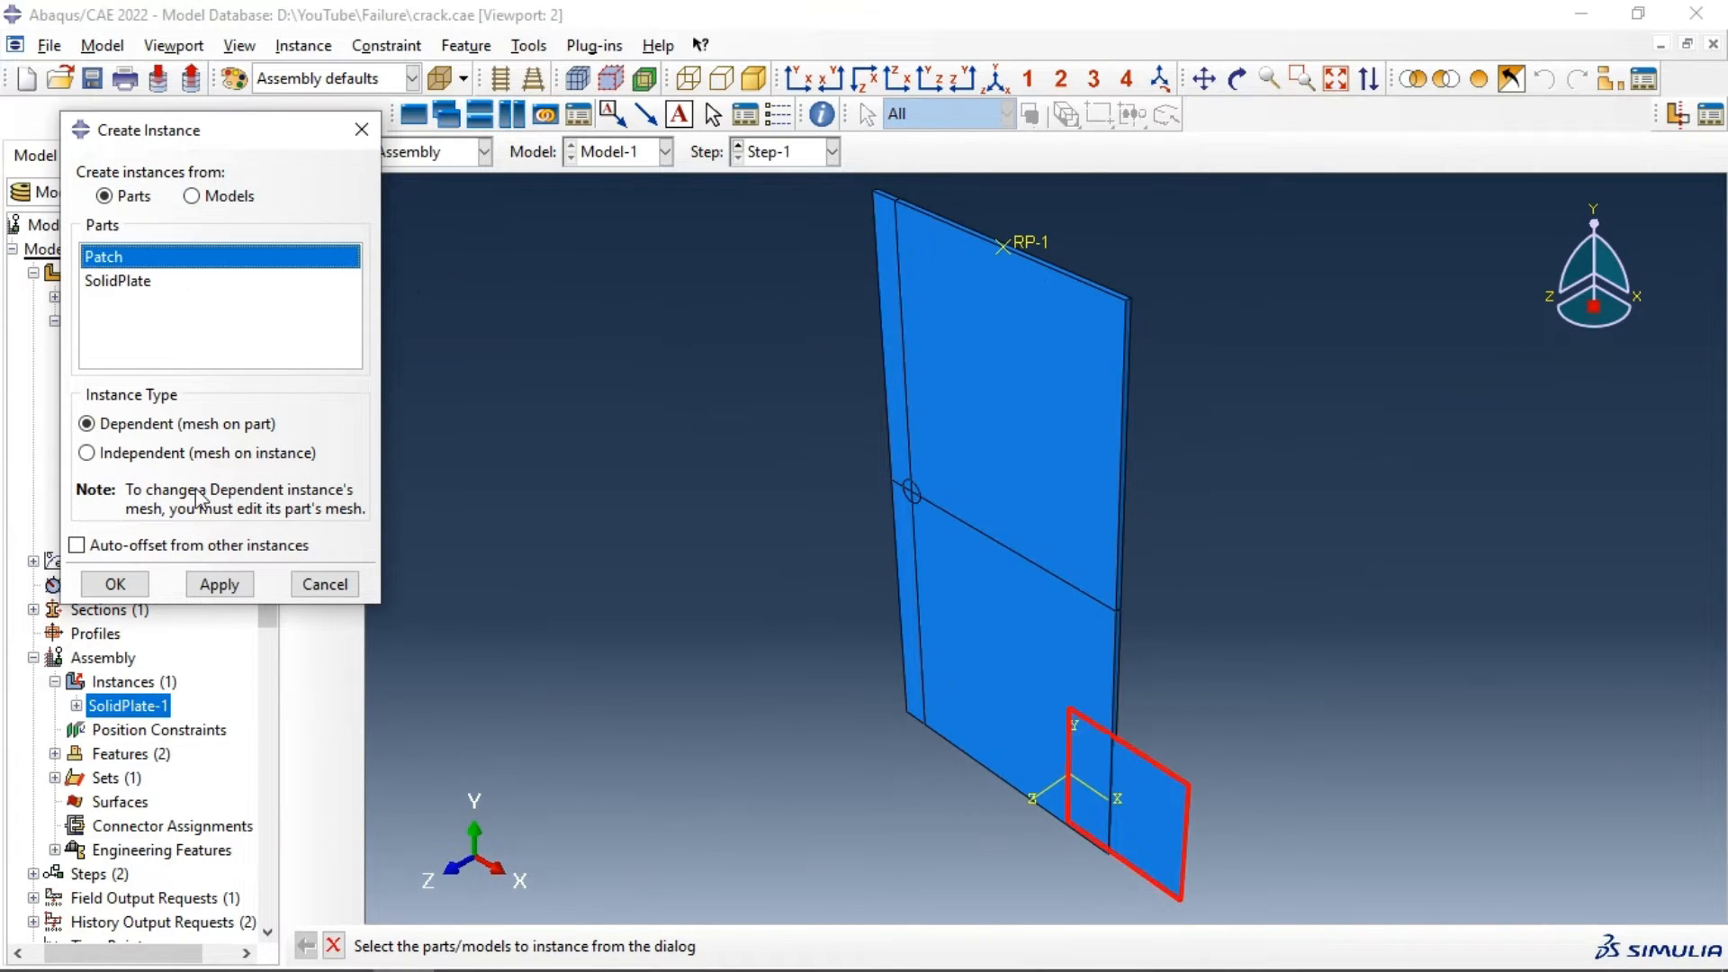
left_click(218, 584)
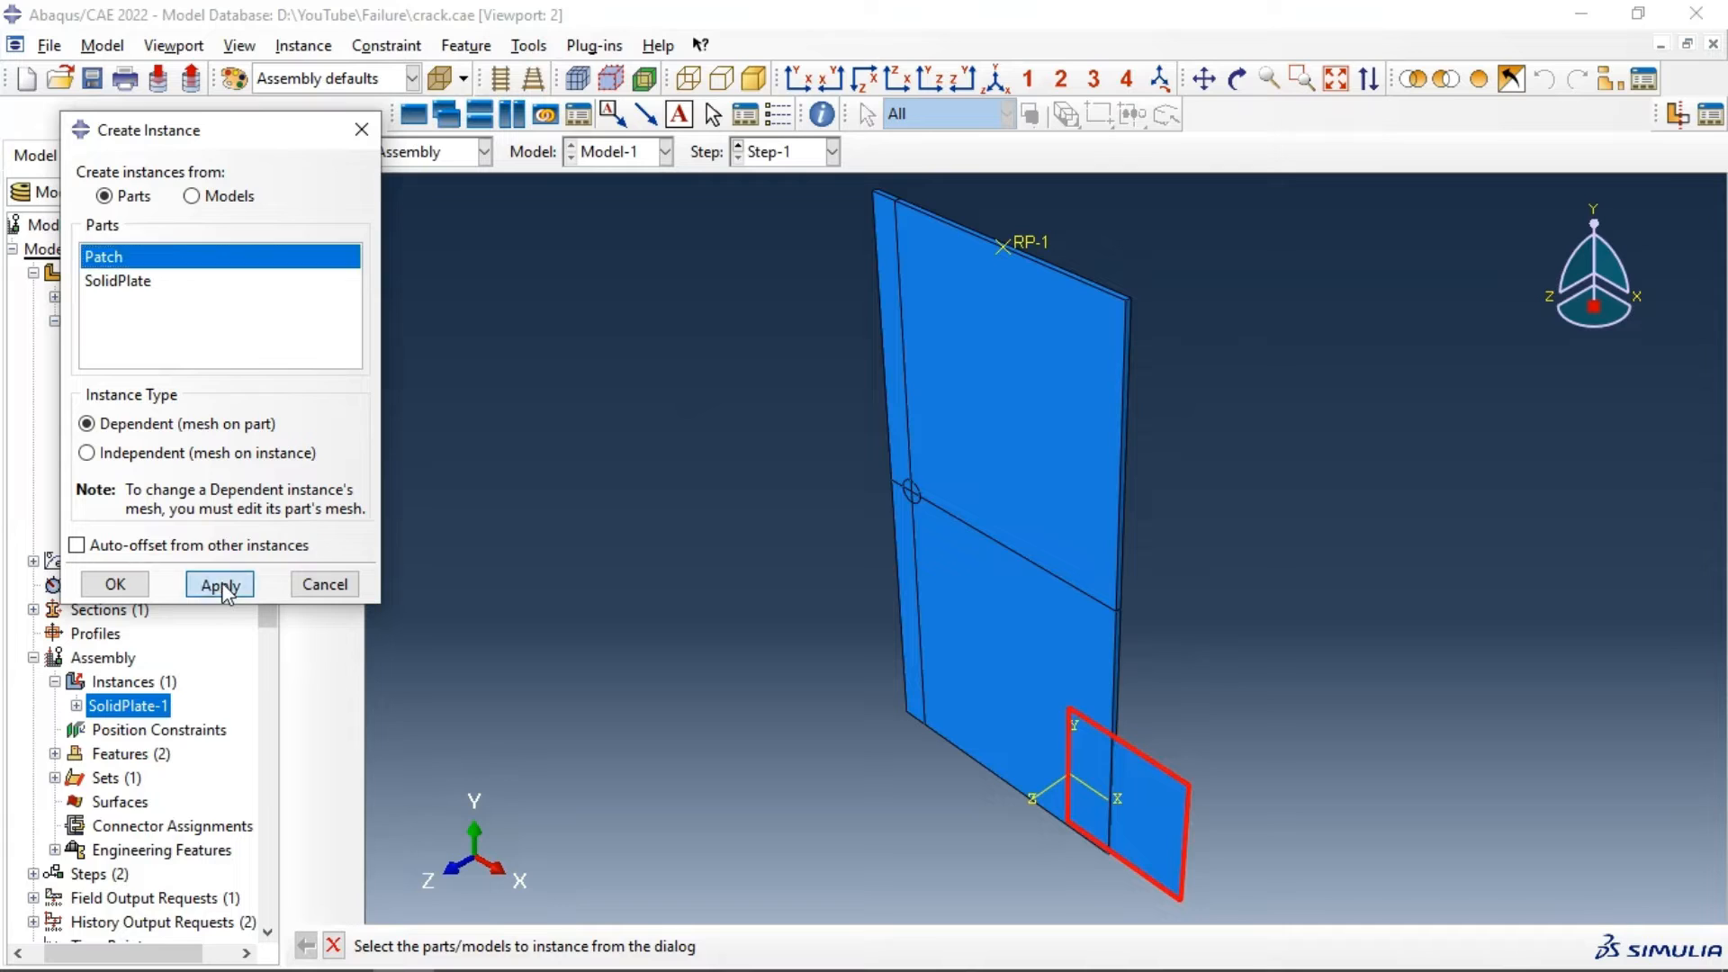
left_click(347, 587)
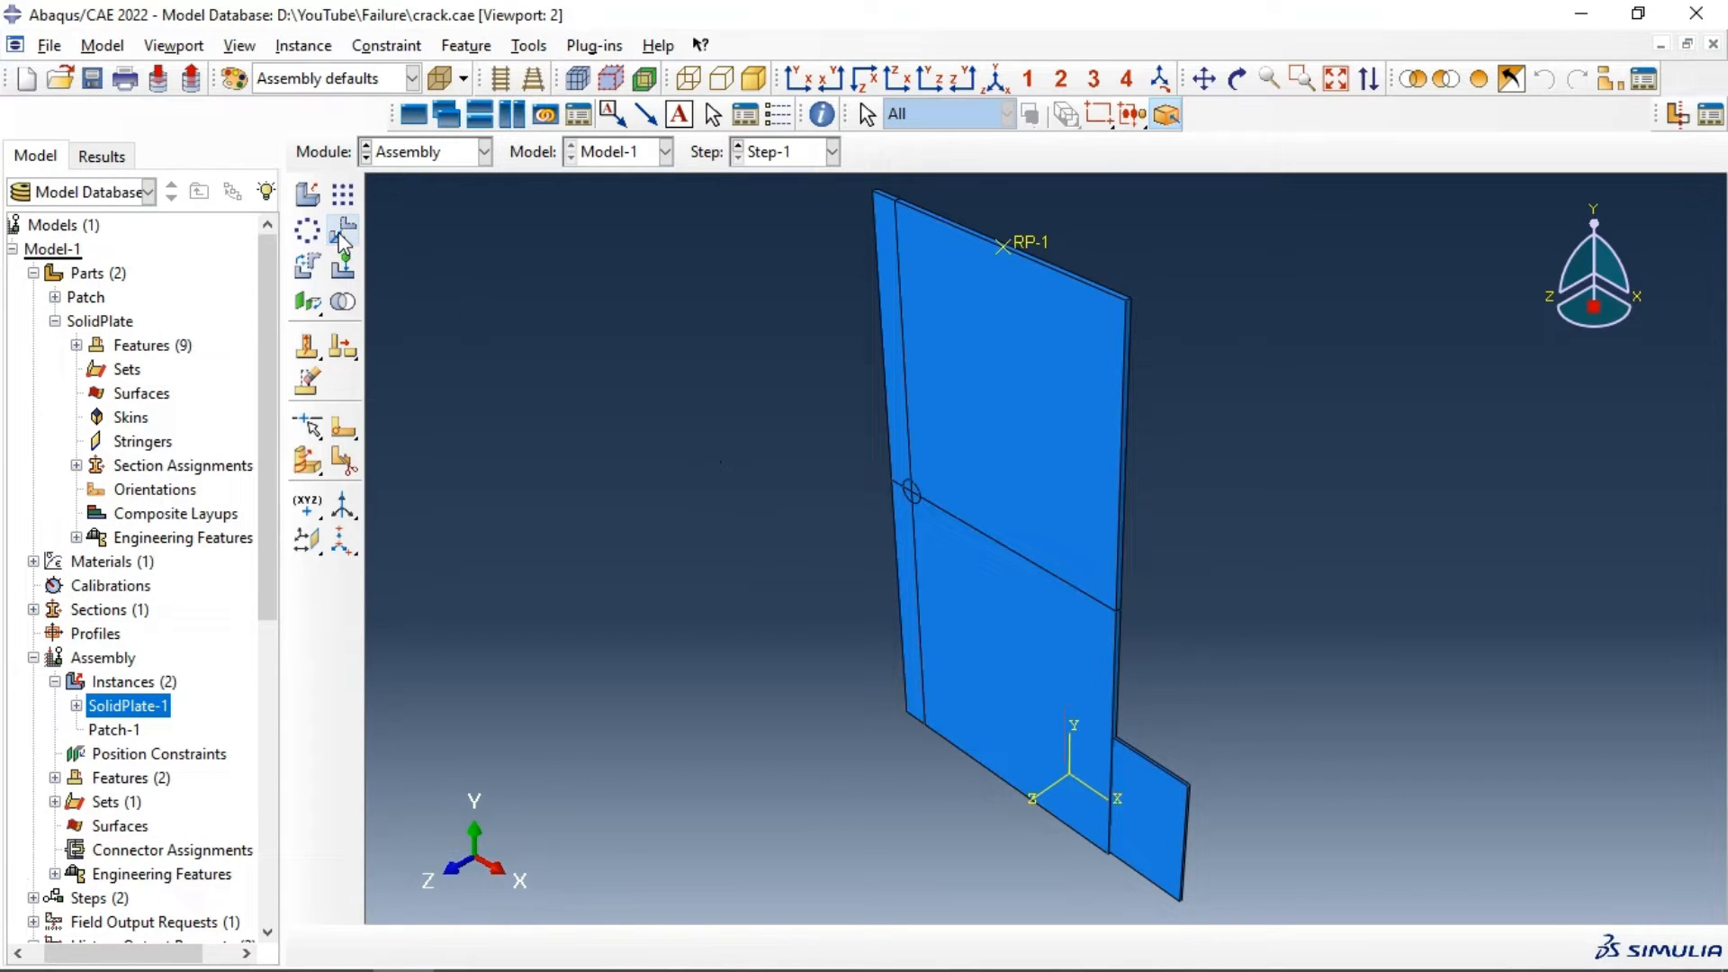
Step: Translate the Patch instance from the midpoint of its rear left edge to the crack mouth point on the plate's front left edge
left_click(341, 234)
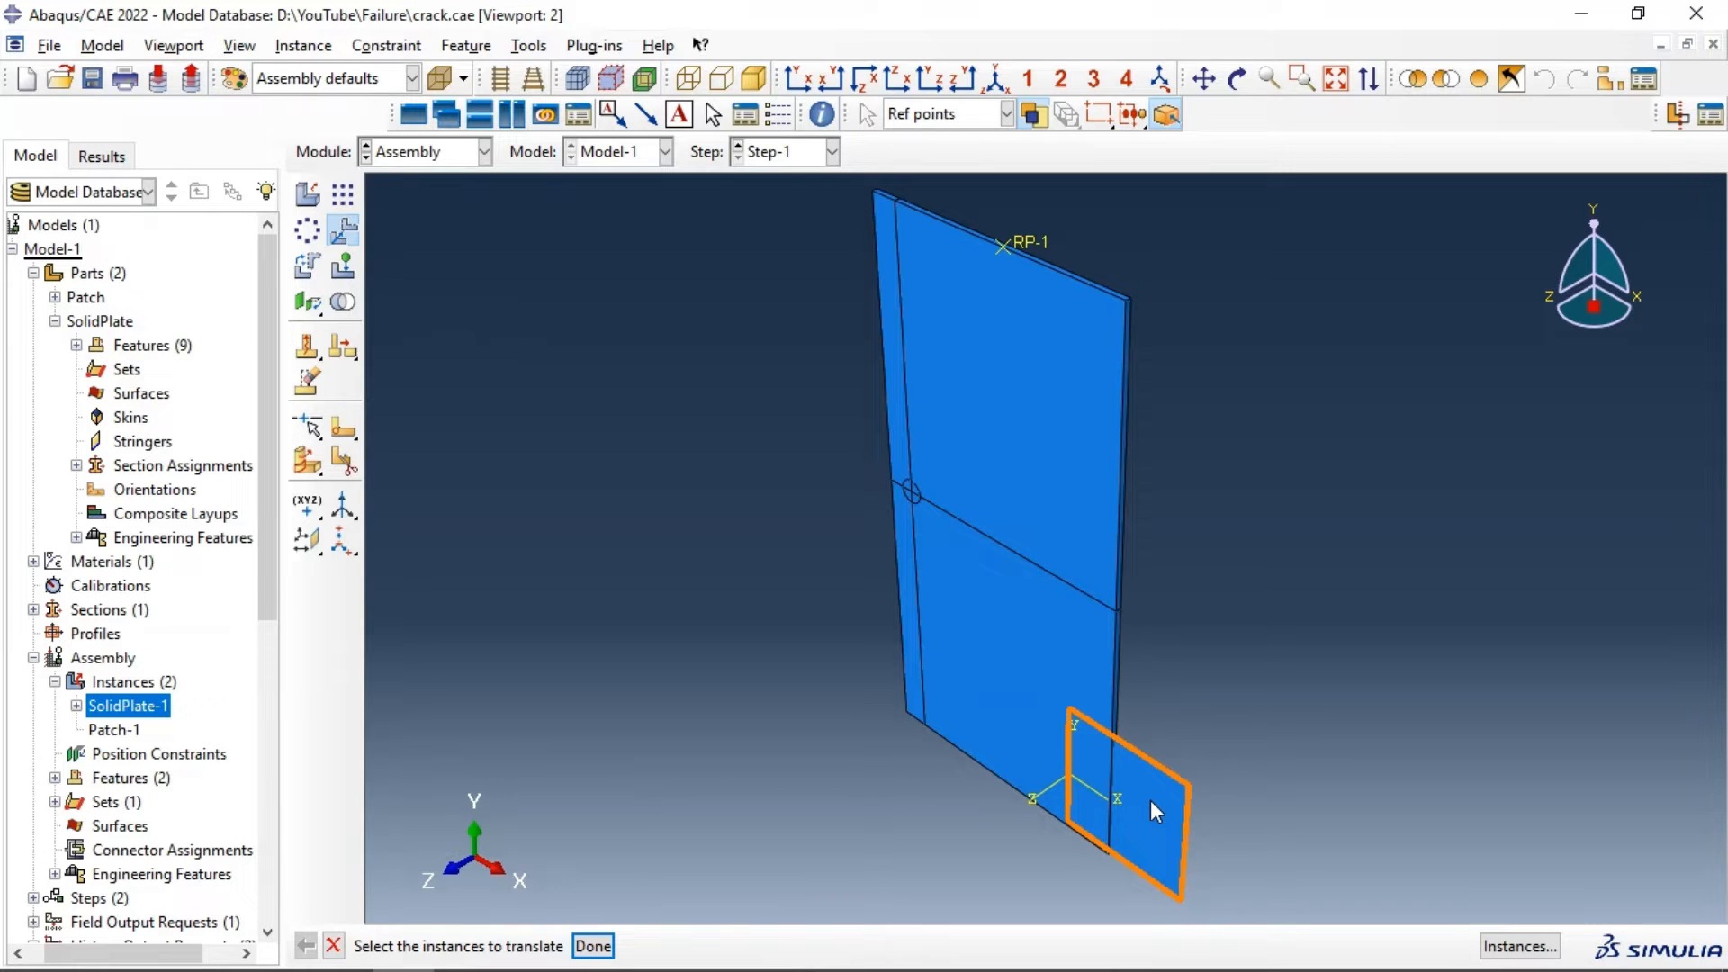
left_click(592, 947)
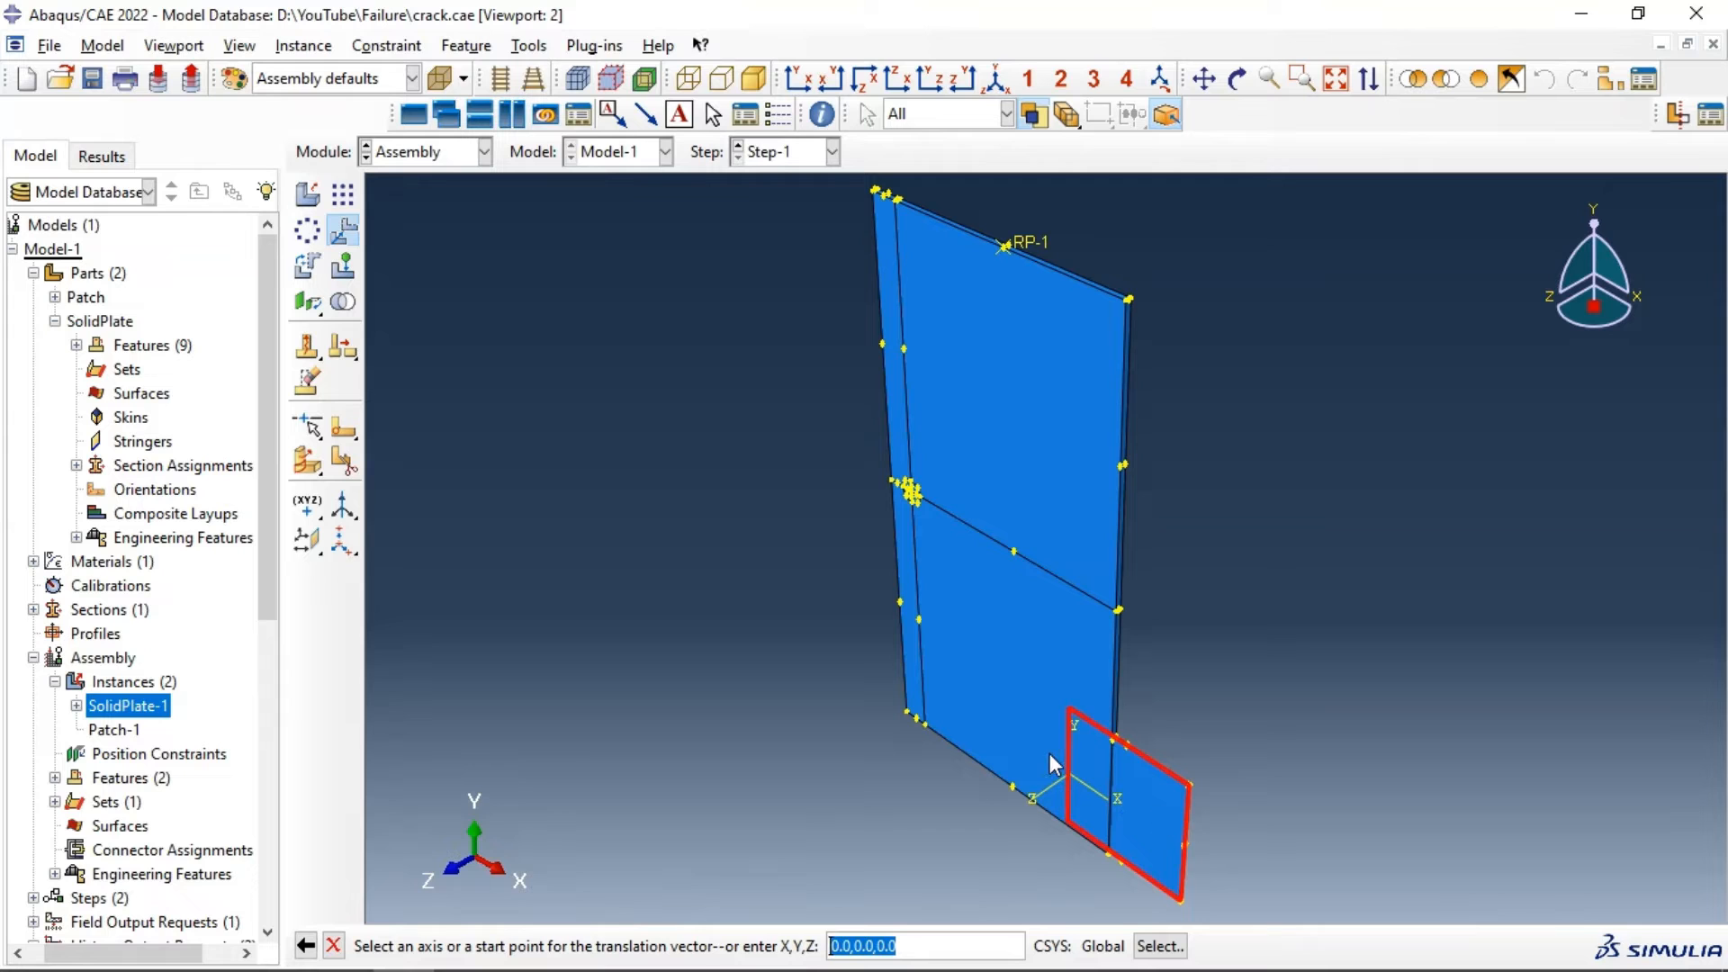
left_click_drag(1093, 750, 781, 625, "ctrl+alt")
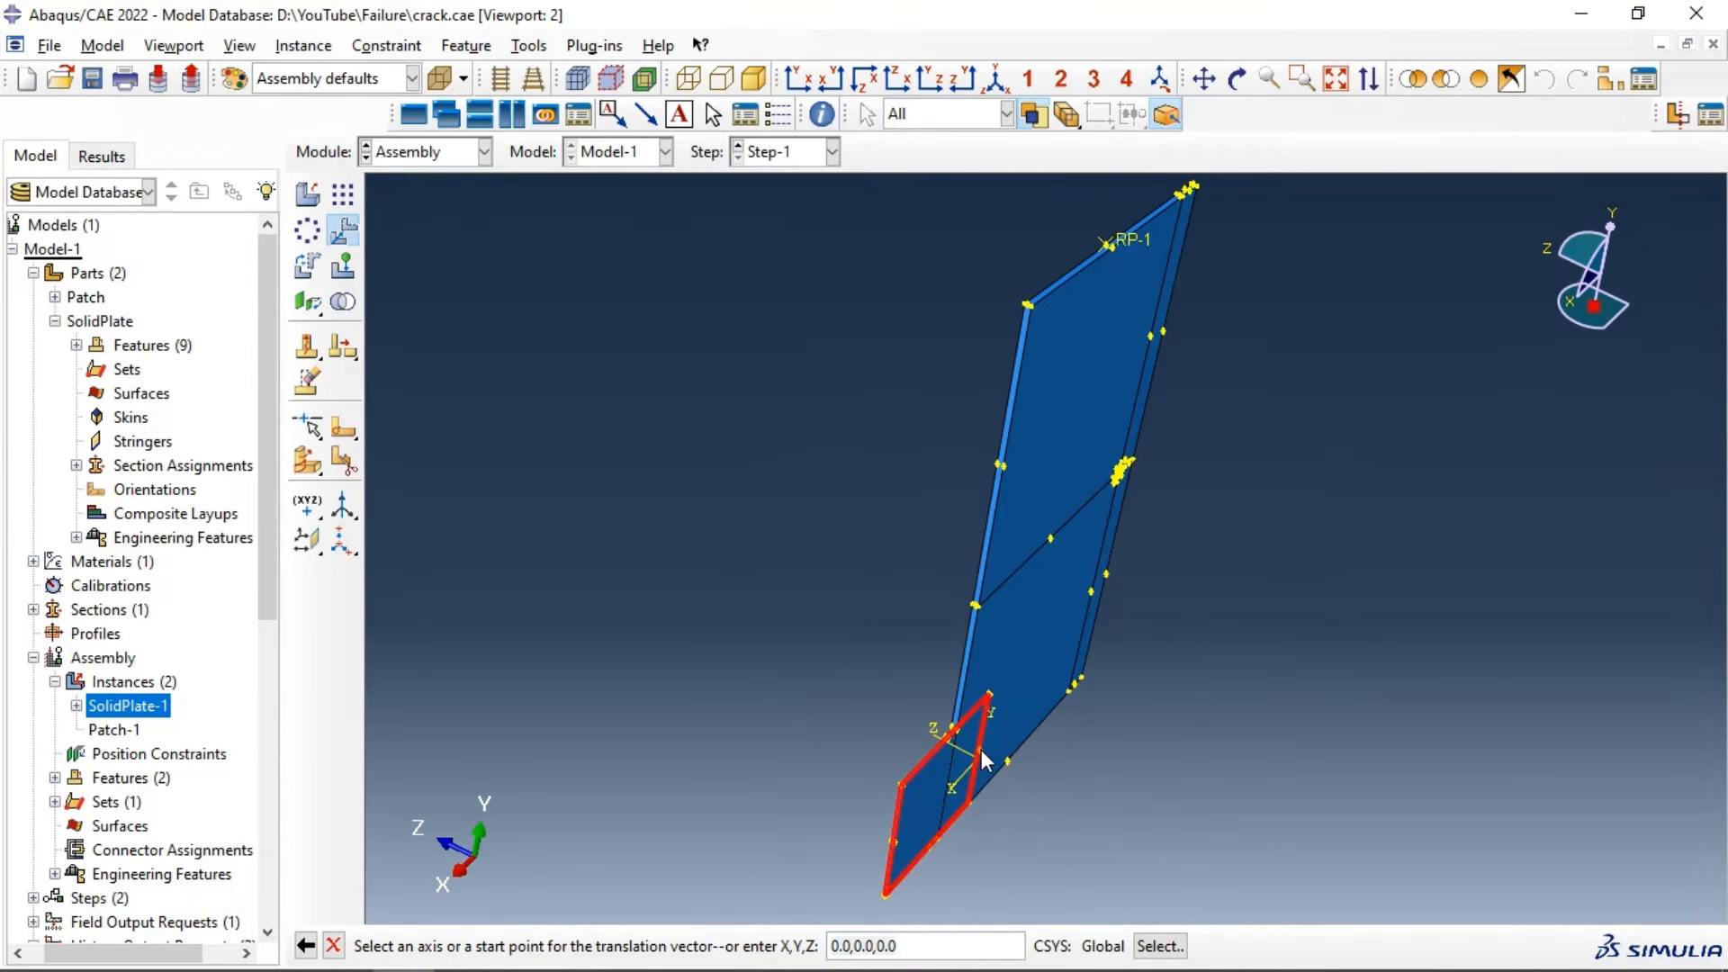
scroll(979, 762, "down", 5)
scroll(990, 754, "down", 2)
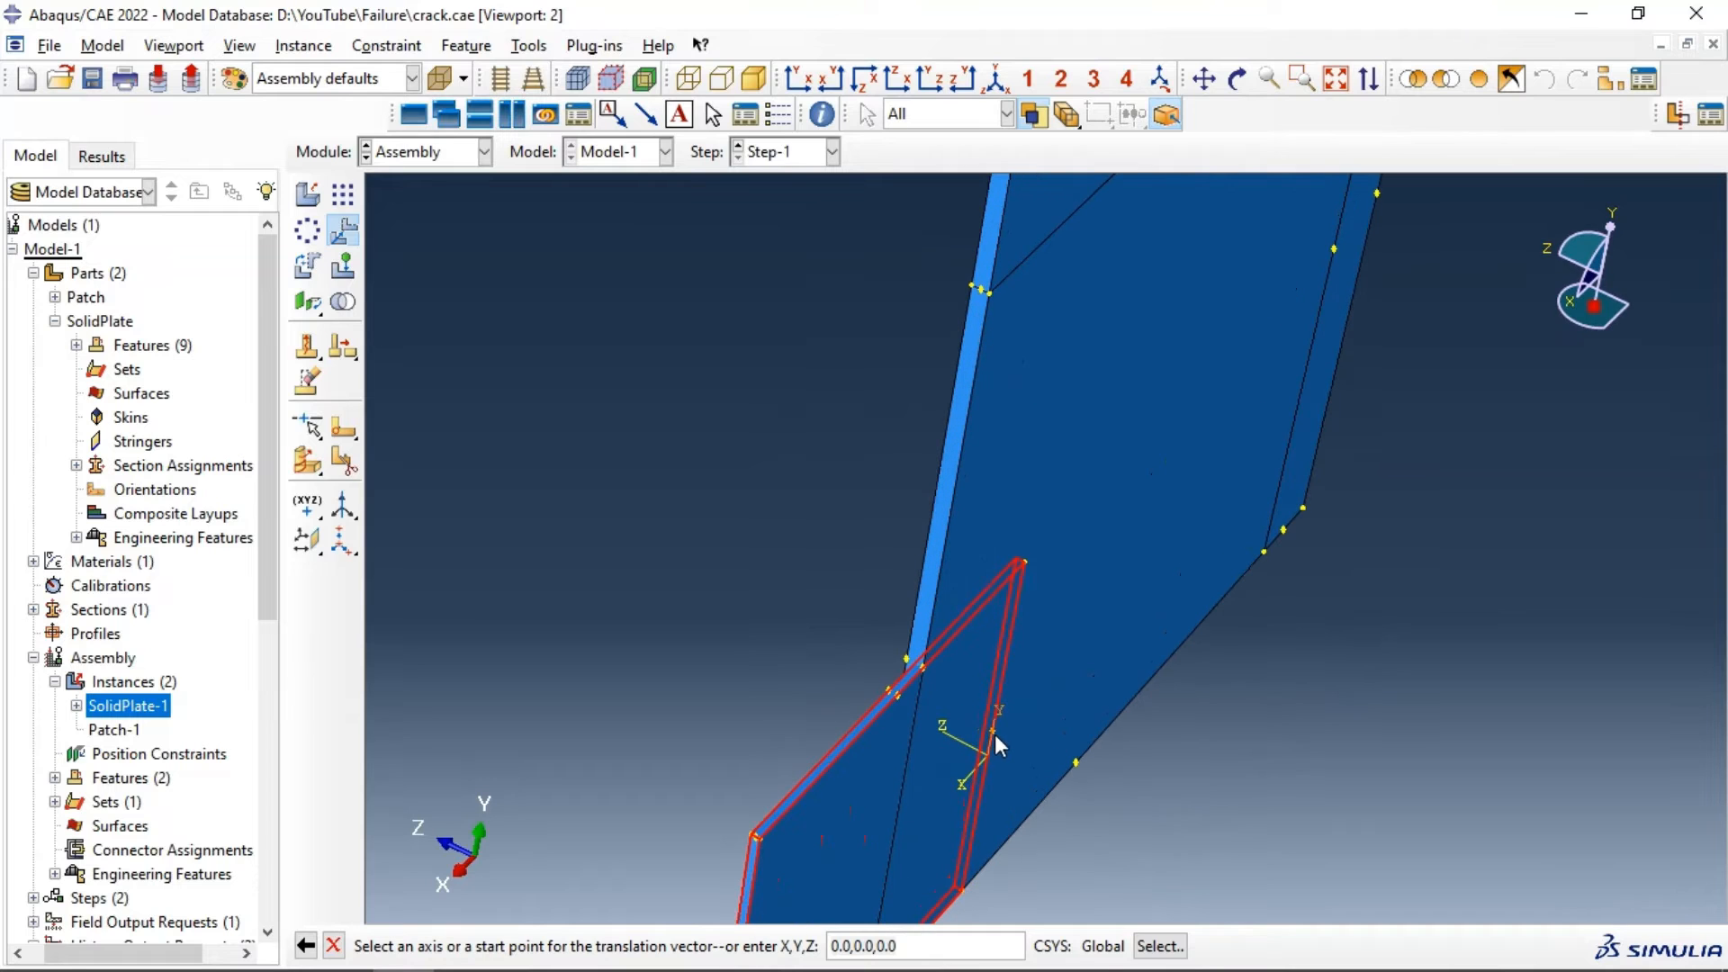
left_click(992, 732)
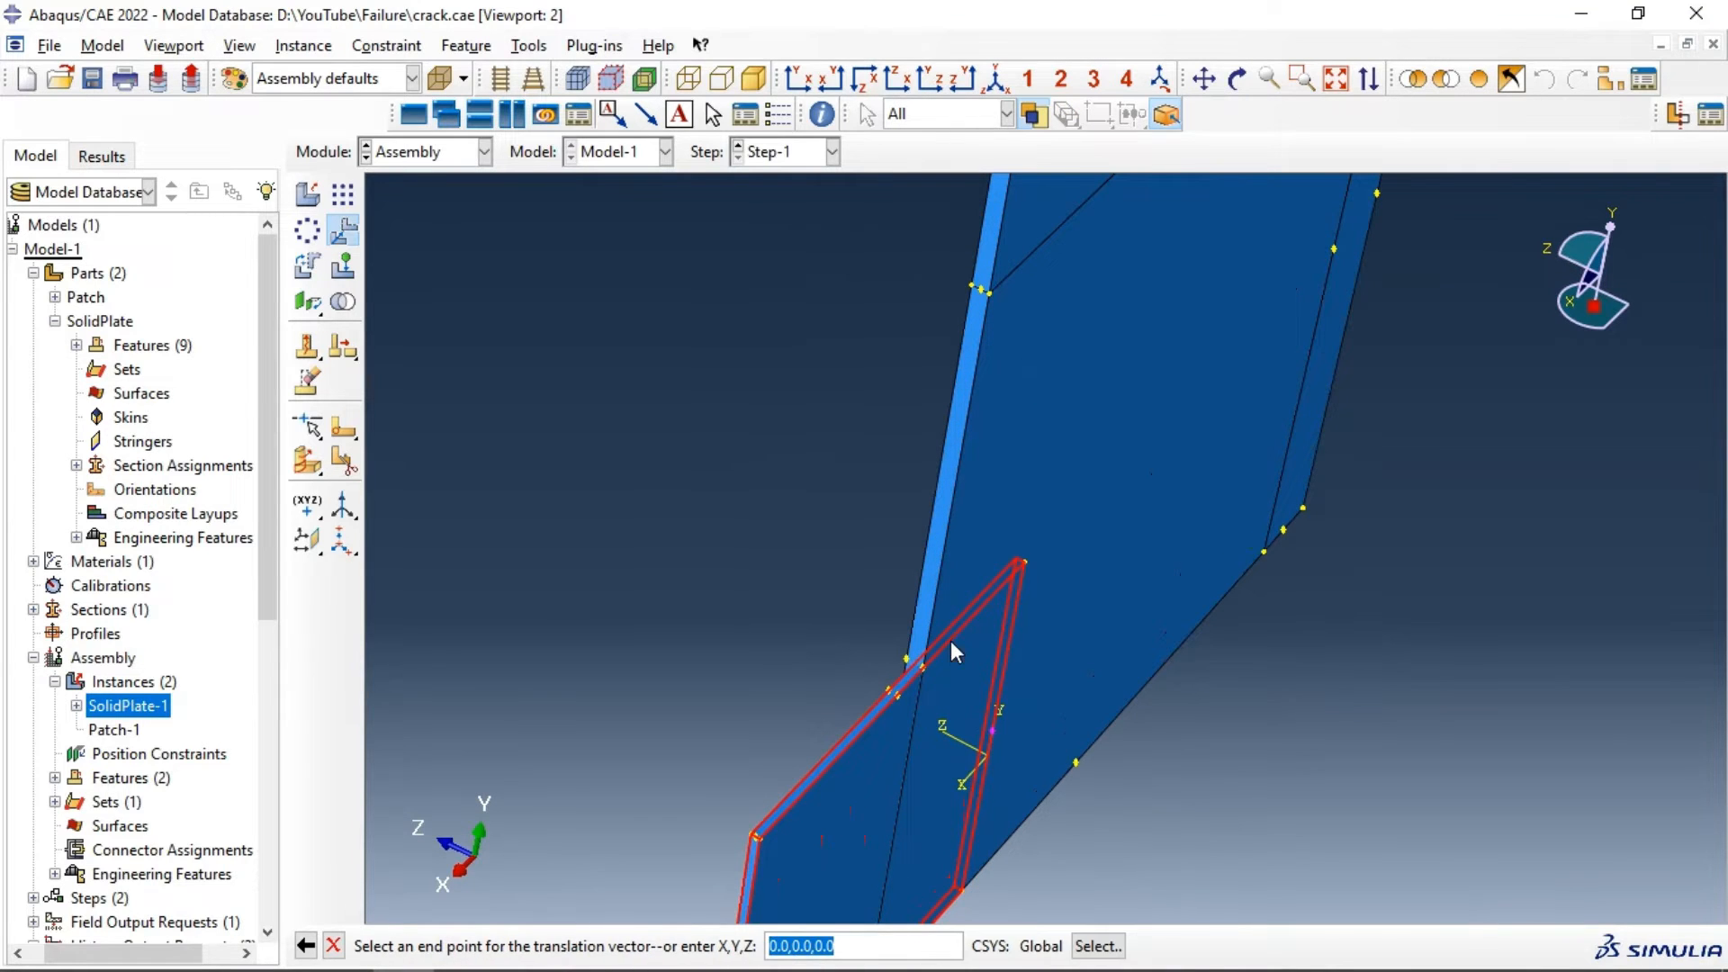
left_click_drag(876, 596, 1169, 494, "ctrl+alt")
scroll(1120, 600, "up", 5)
scroll(824, 365, "down", 10)
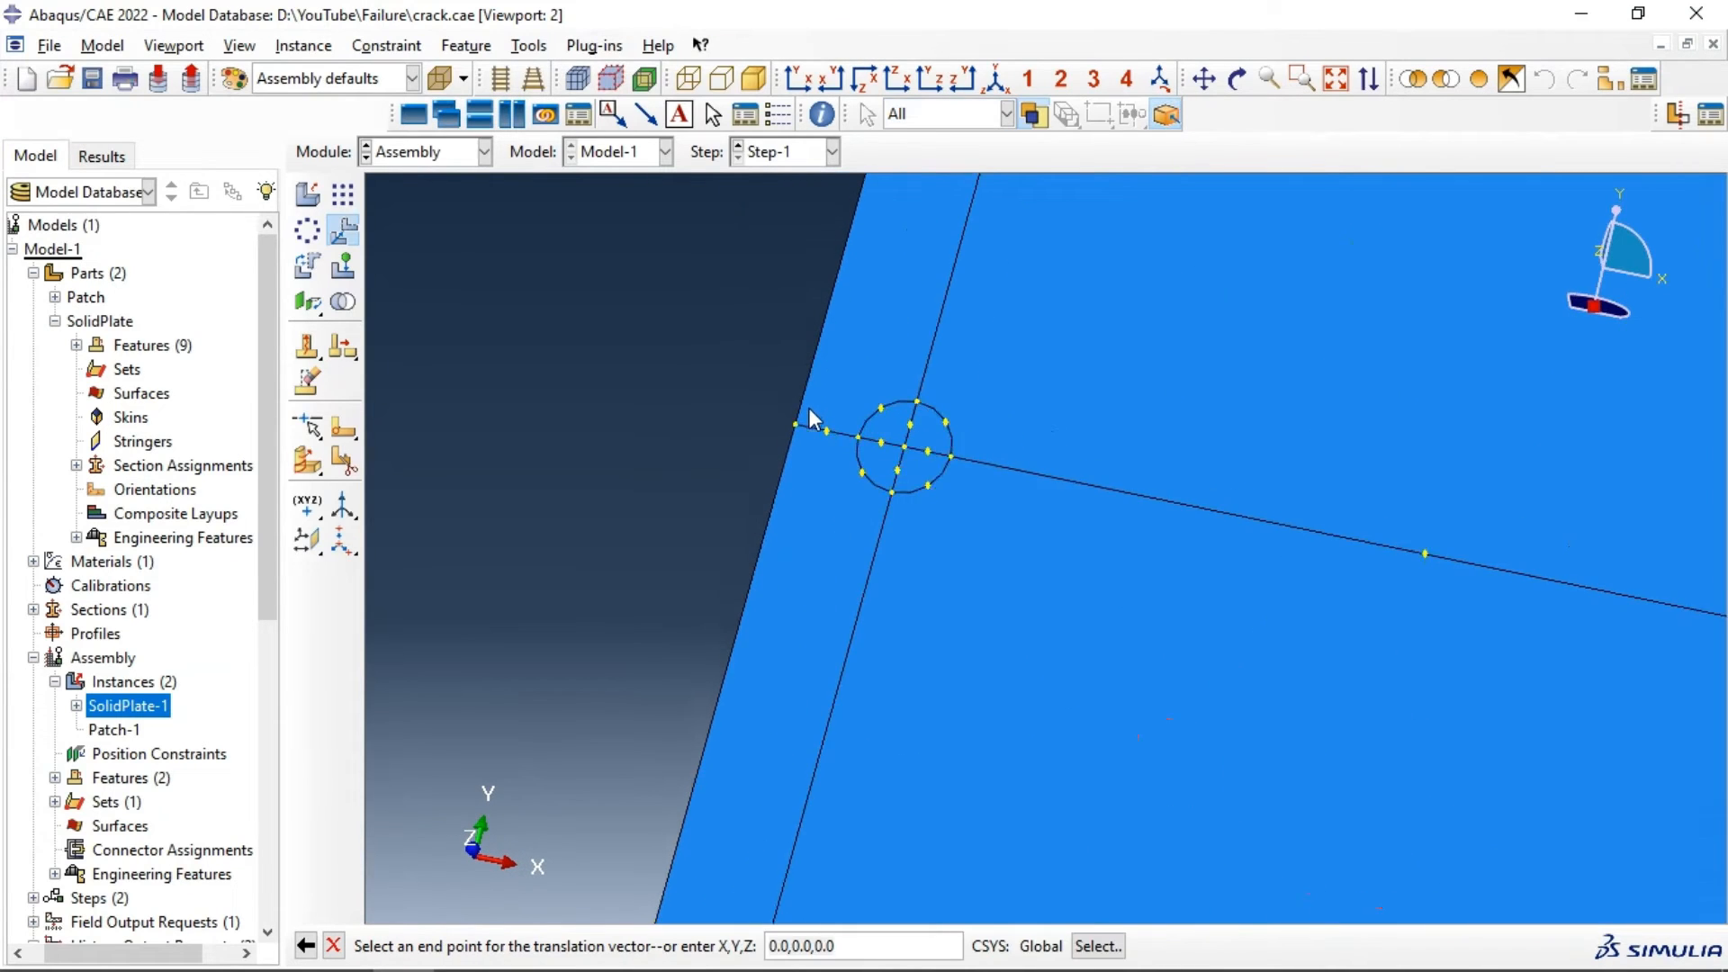
left_click(776, 440)
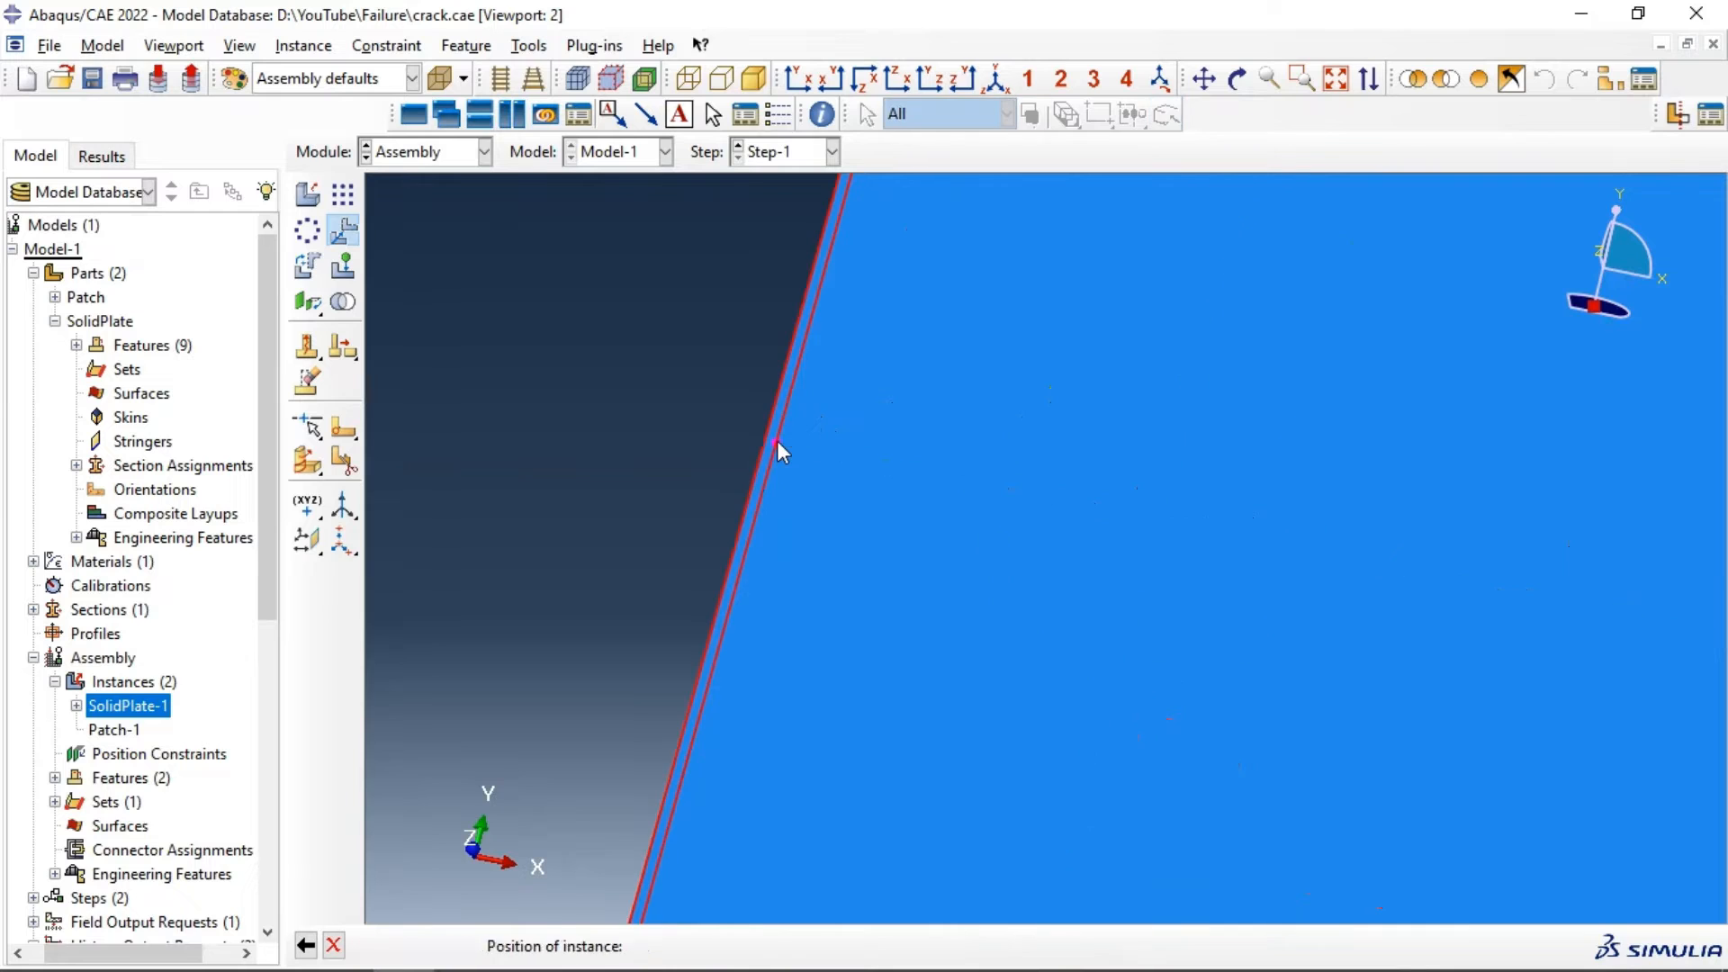
scroll(817, 448, "up", 5)
scroll(817, 448, "up", 3)
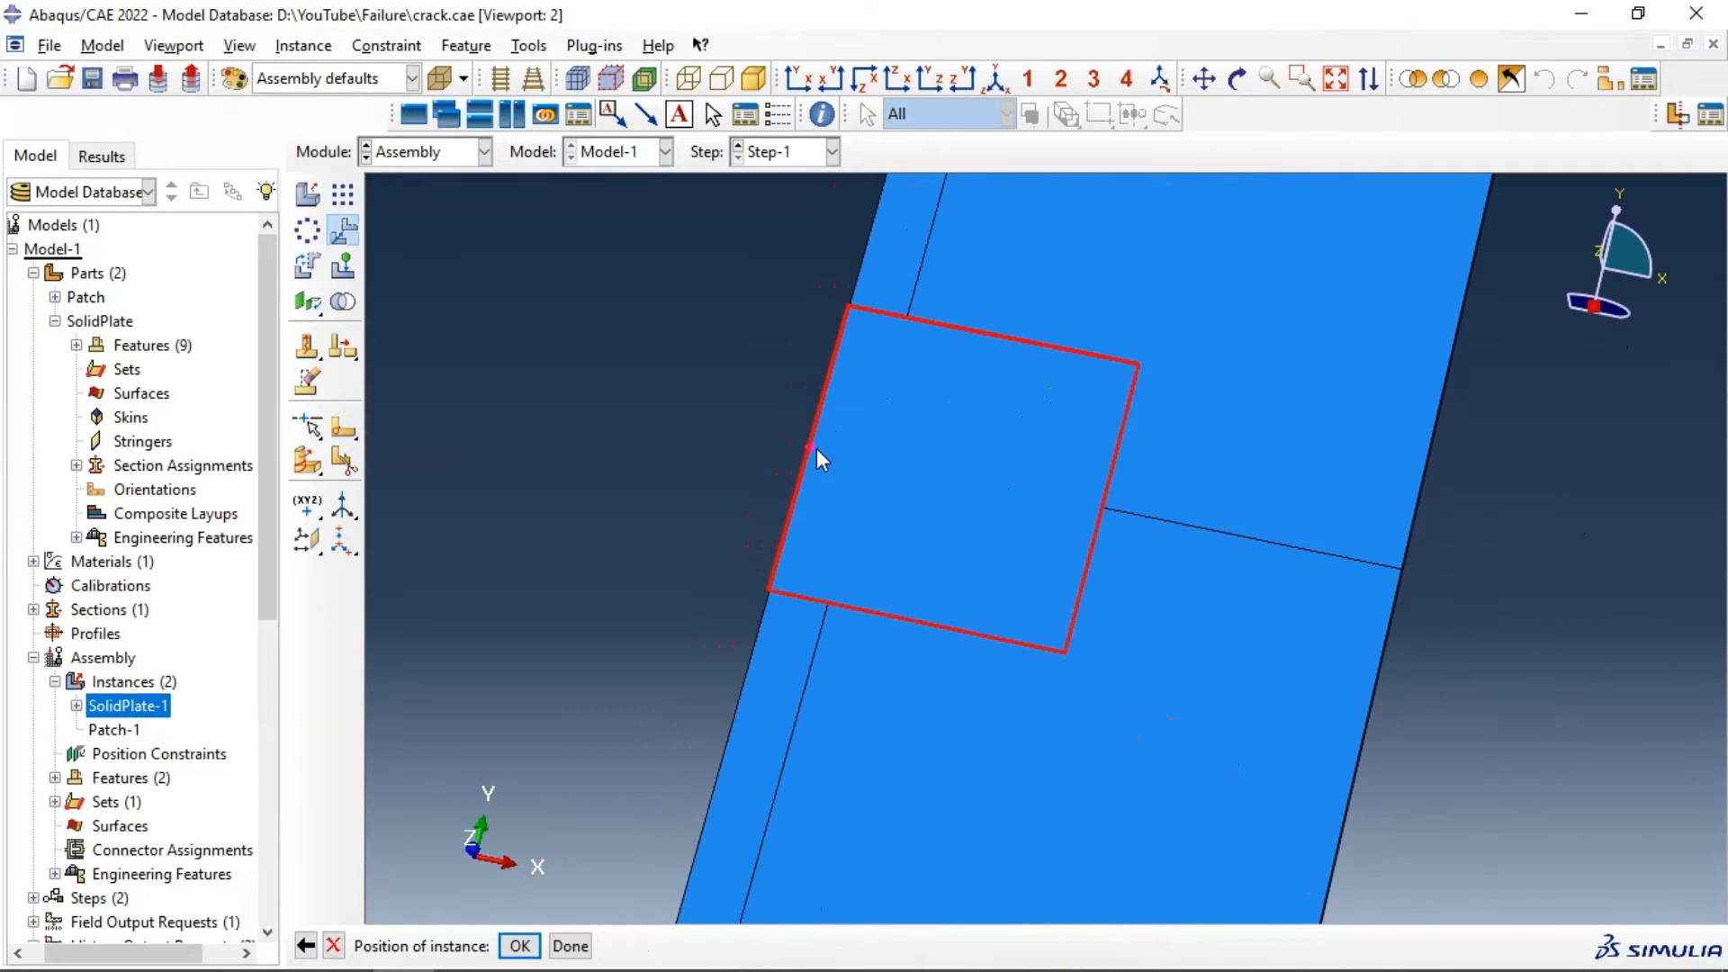
scroll(909, 405, "up", 2)
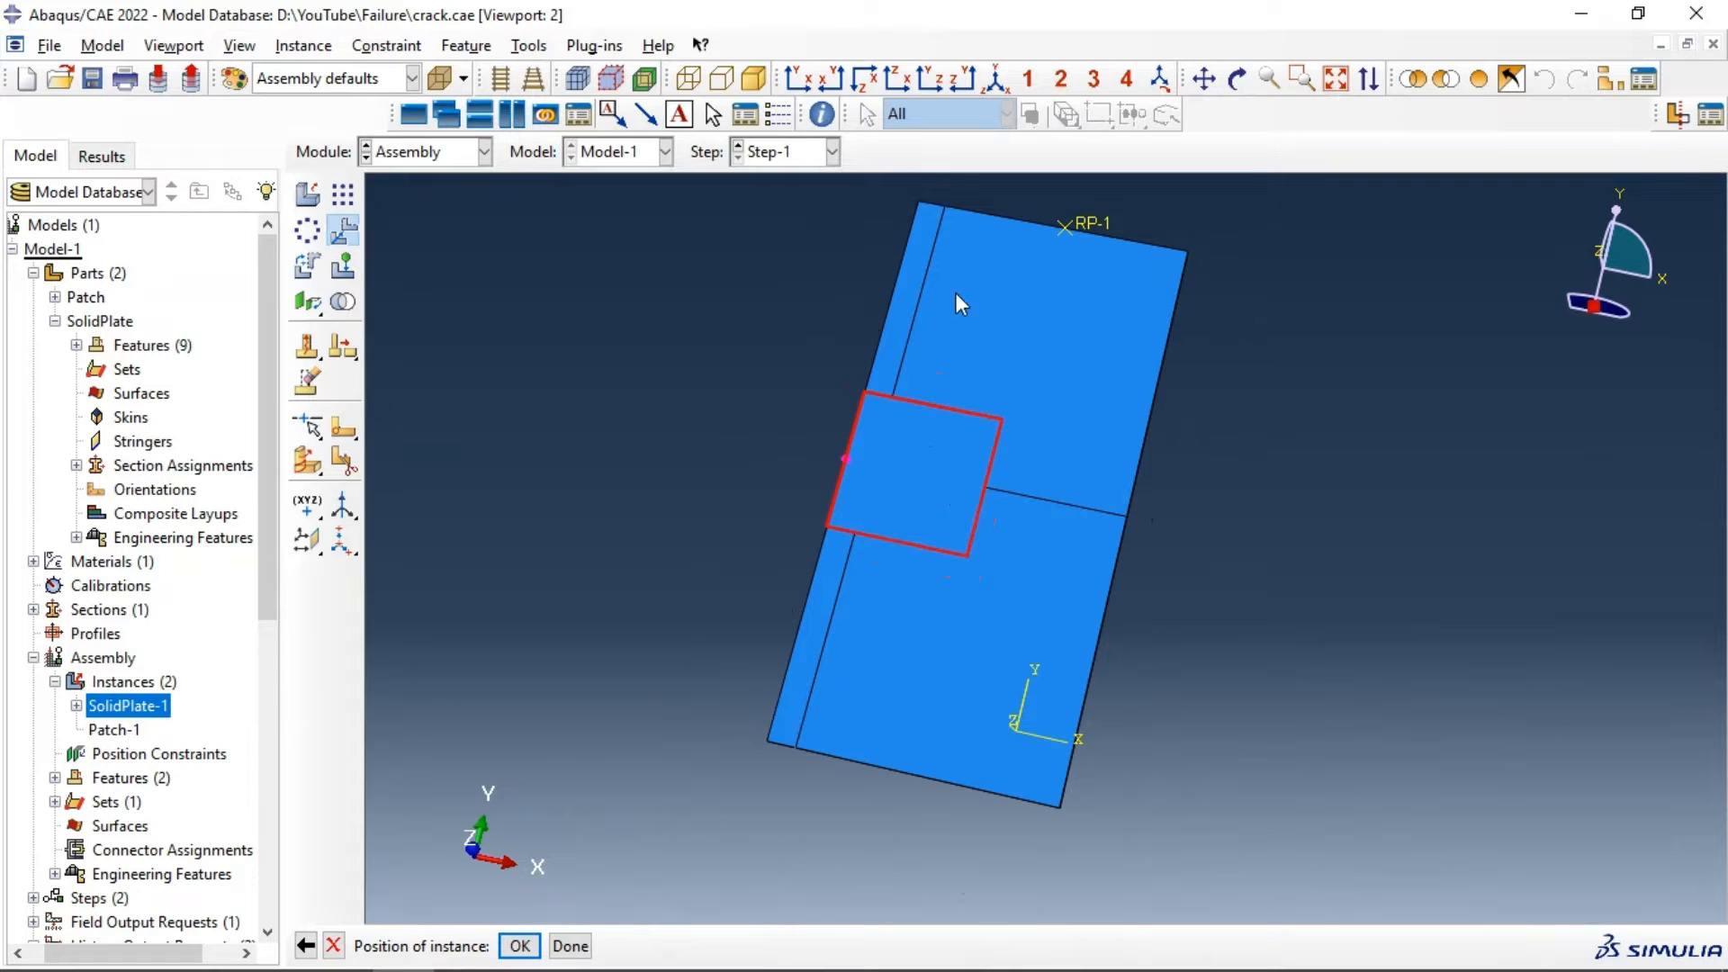
left_click(520, 946)
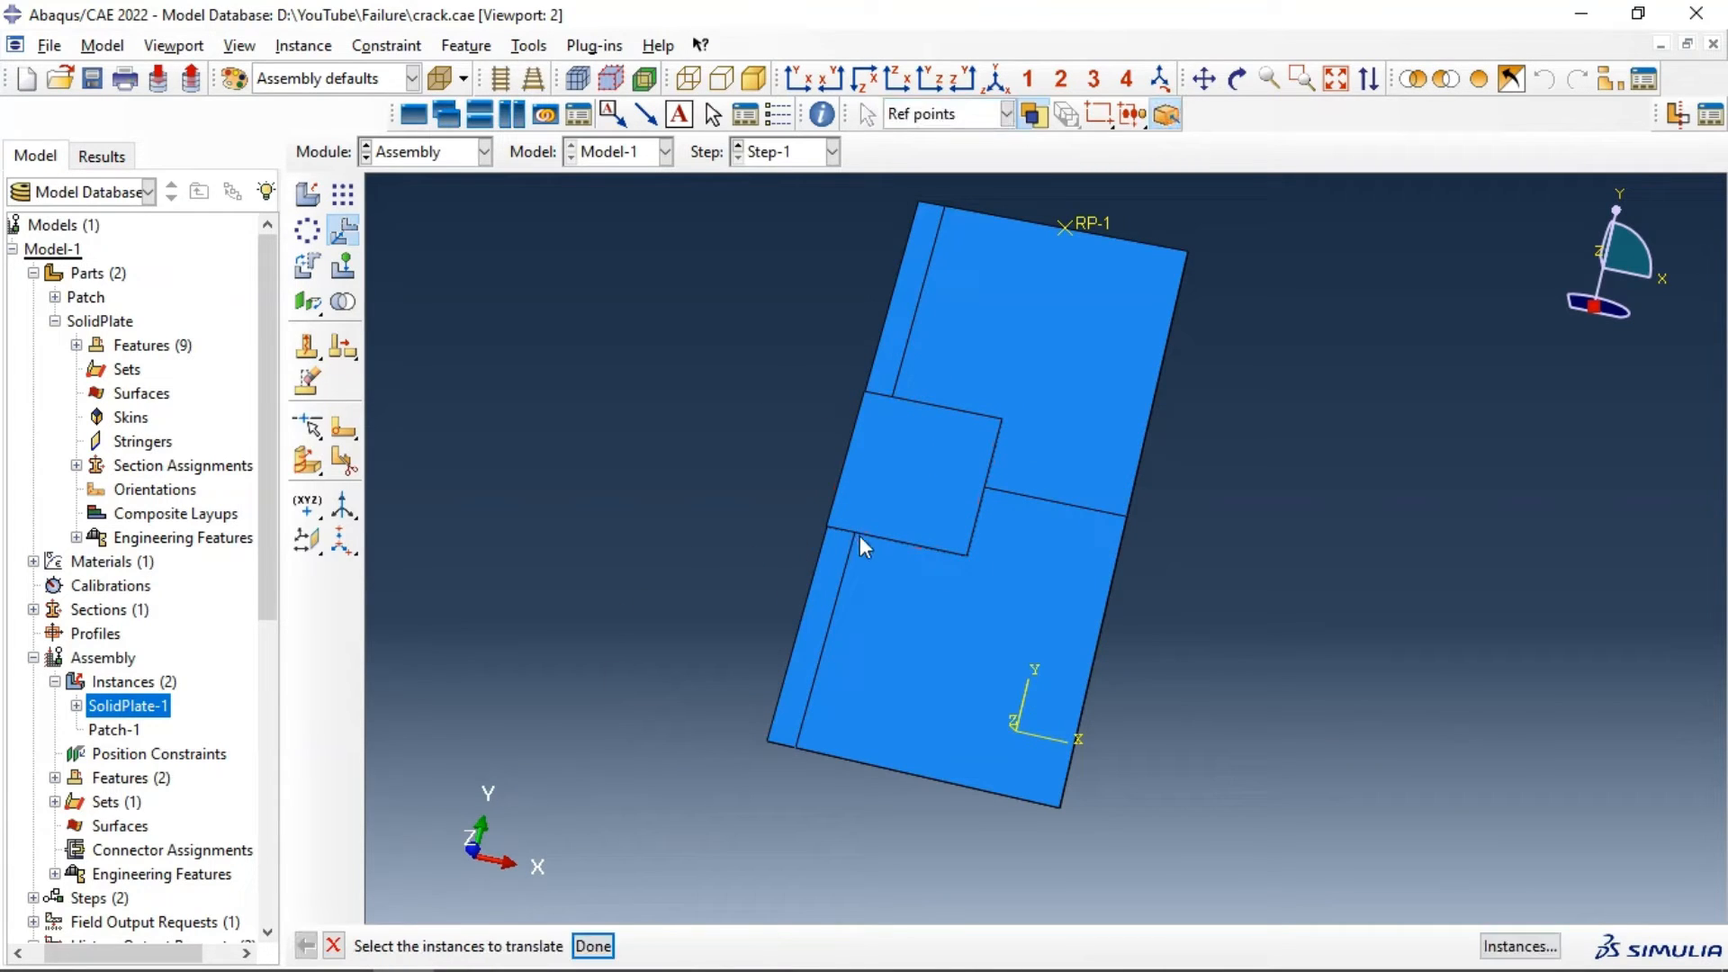
Step: Color-code the assembly by part instances to distinguish the patch from the plate, and end the Translate command
left_click_drag(860, 542, 1037, 471, "ctrl+alt")
left_click(349, 79)
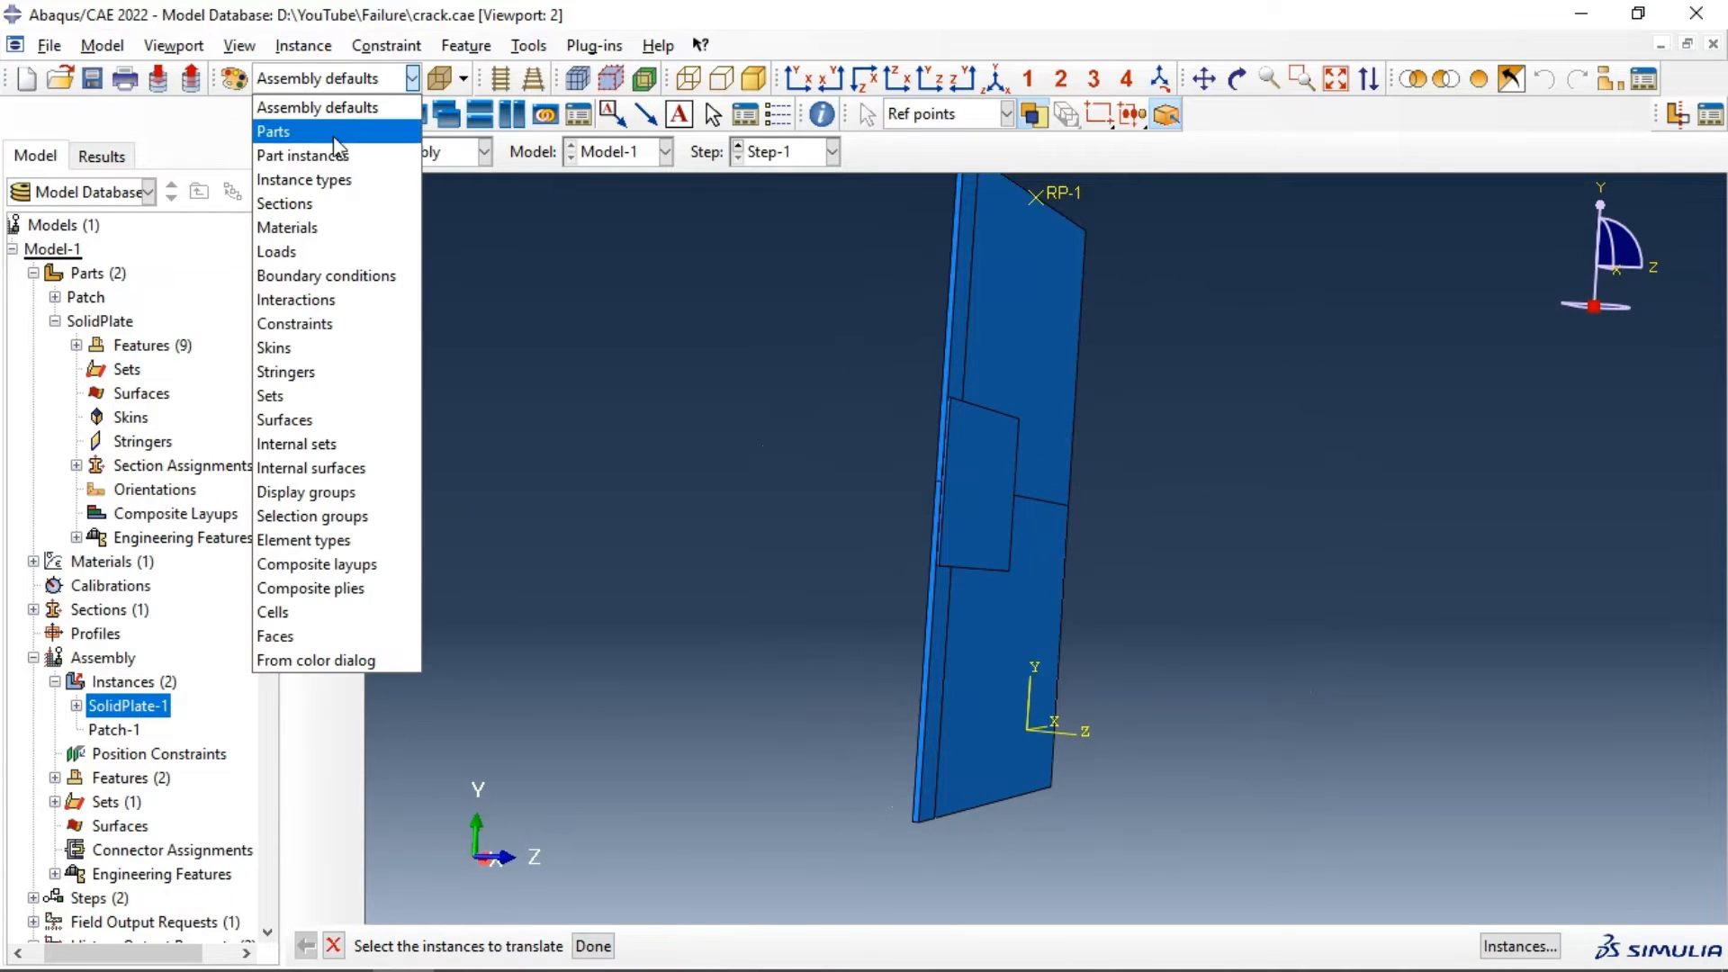
left_click(334, 158)
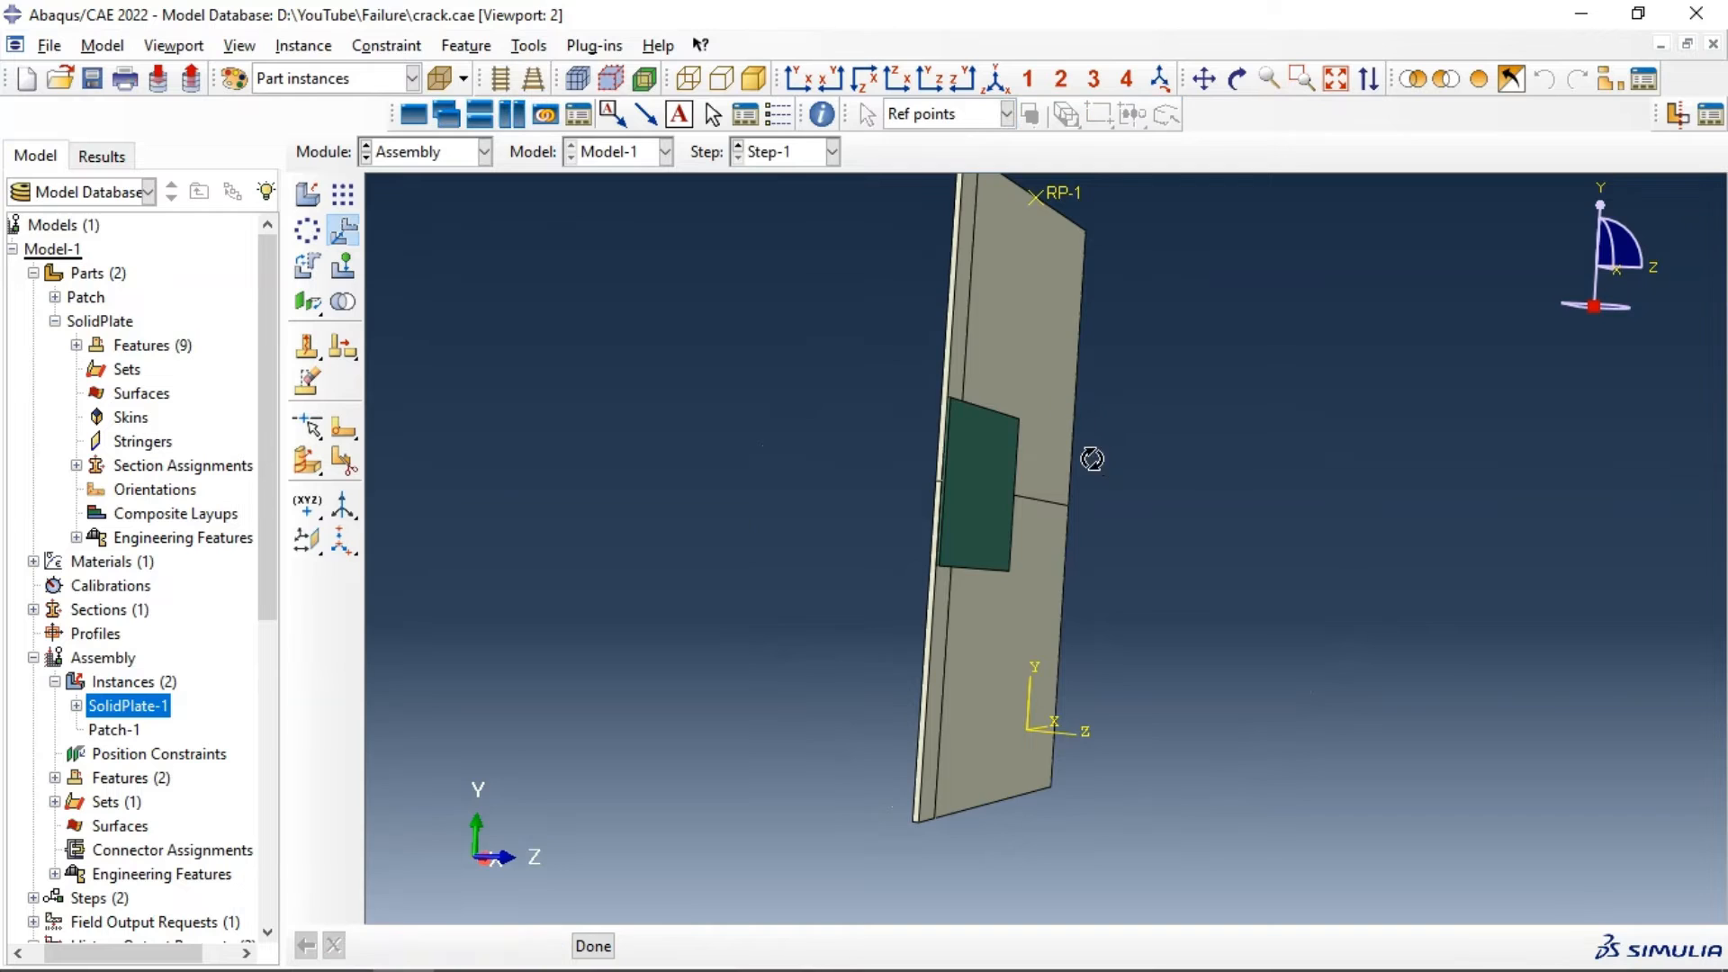
left_click_drag(1056, 407, 794, 434, "ctrl+alt")
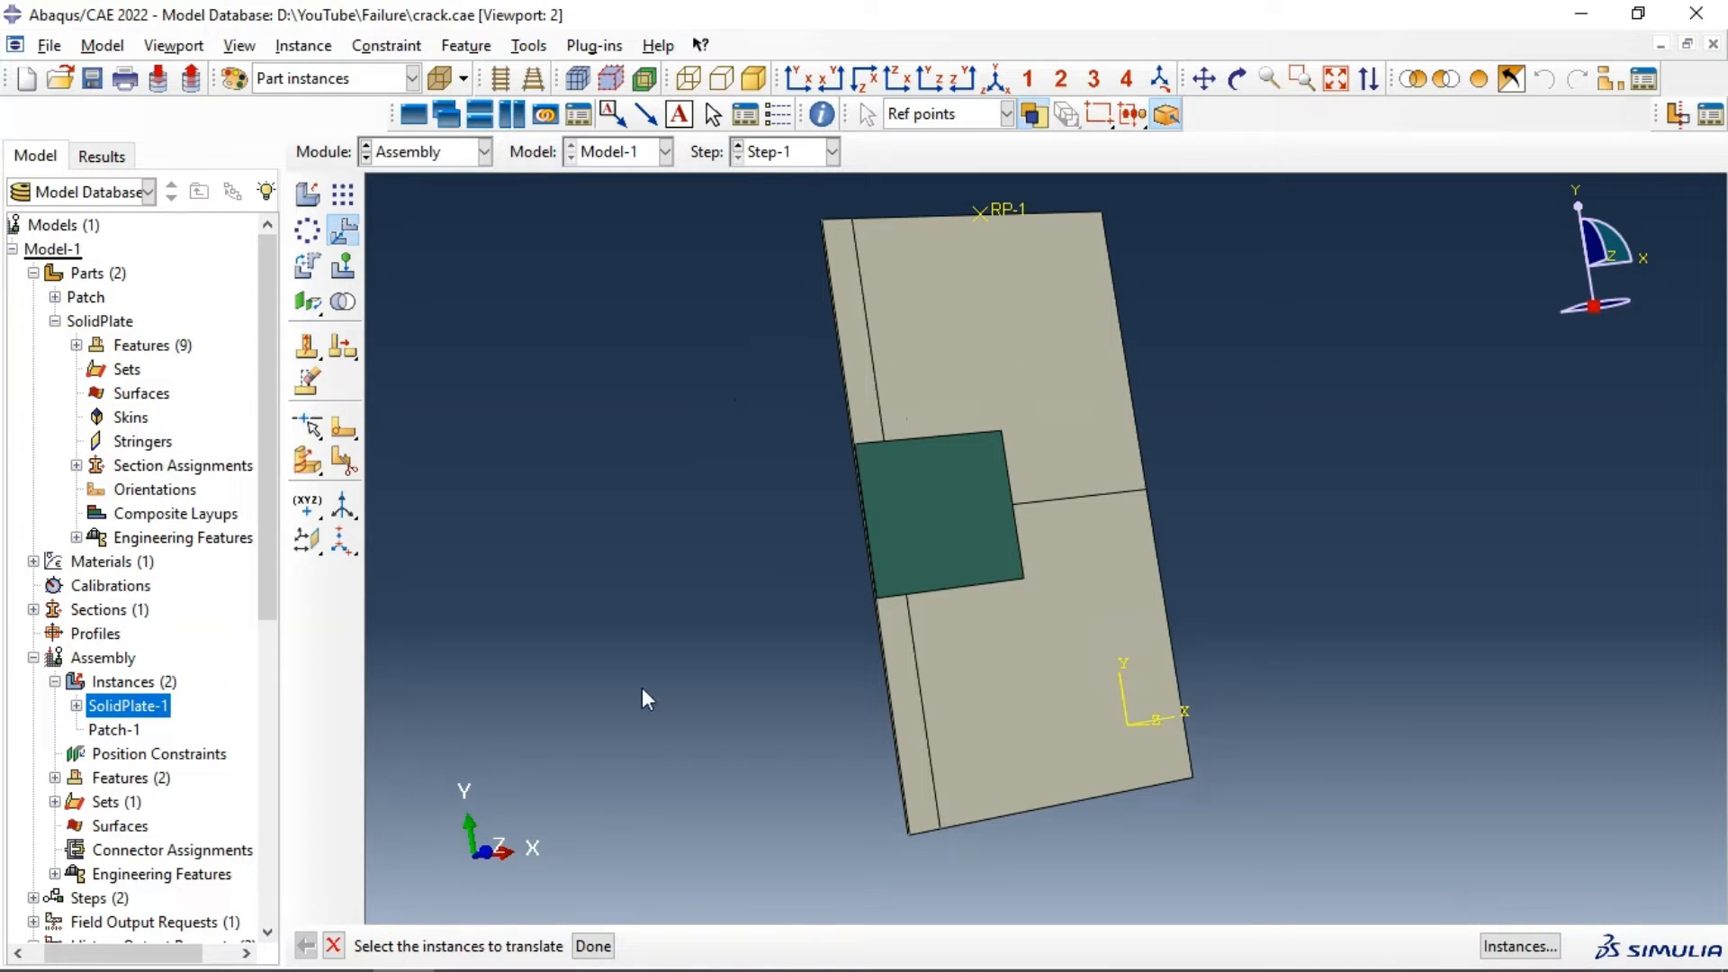
left_click(594, 945)
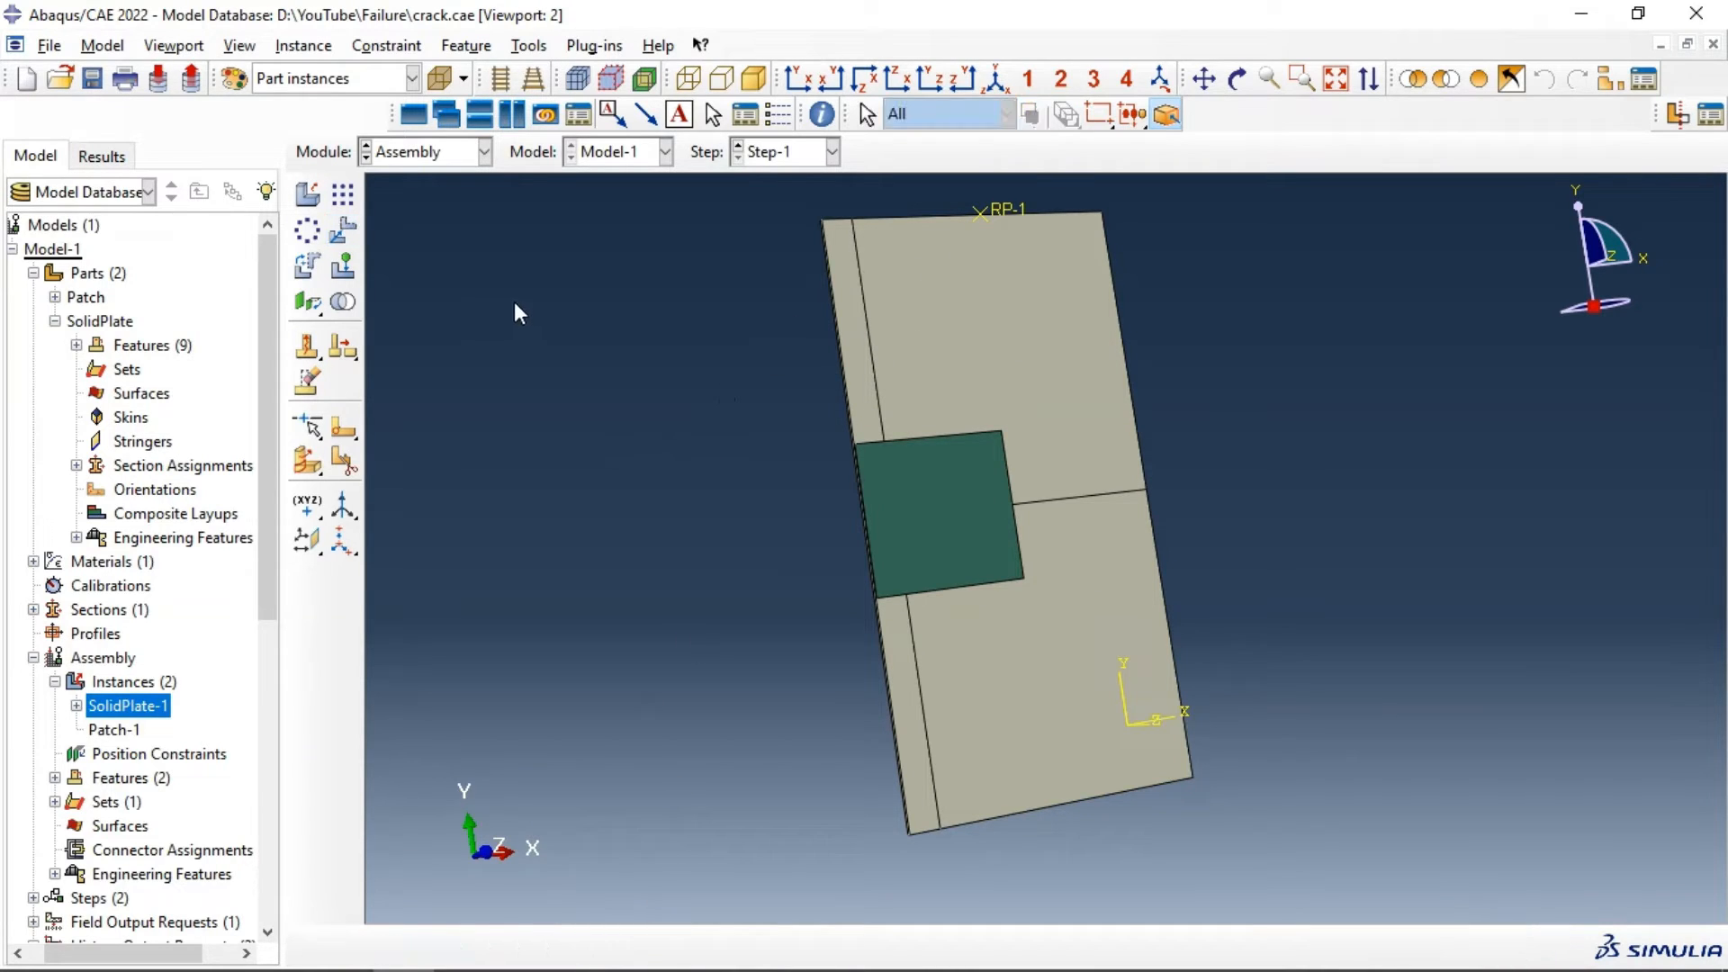
Step: Switch to the Property module and create a material named Composite with elastic behavior of type Lamina
left_click(418, 152)
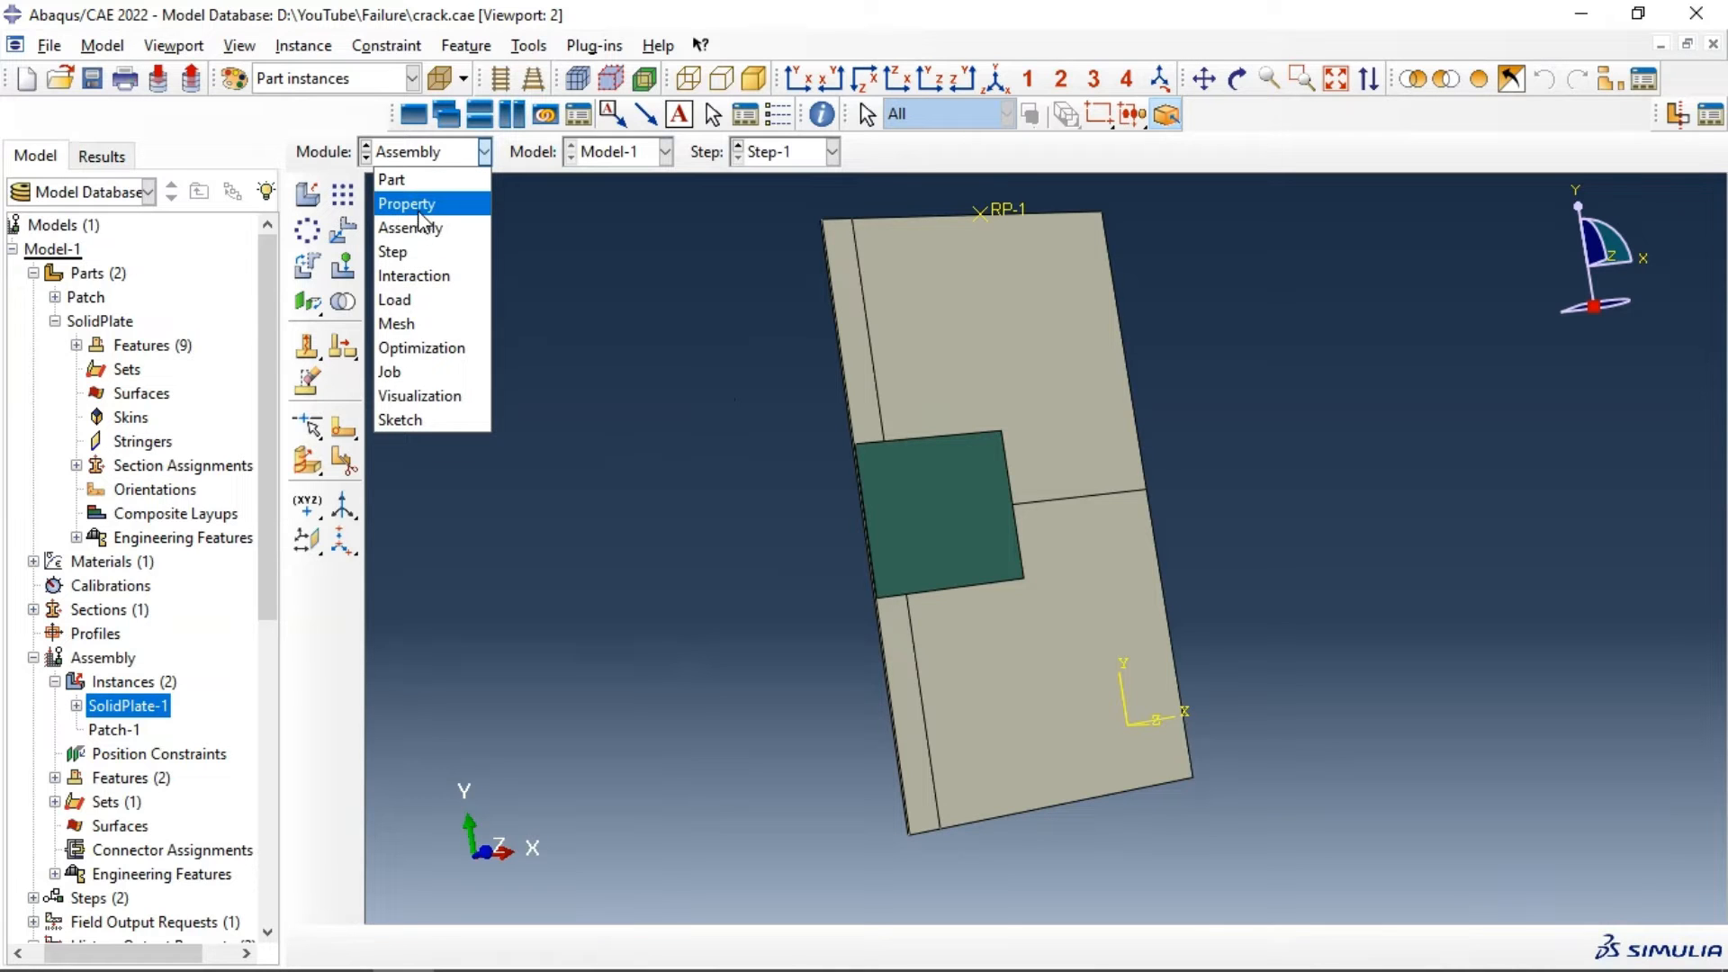
left_click(424, 209)
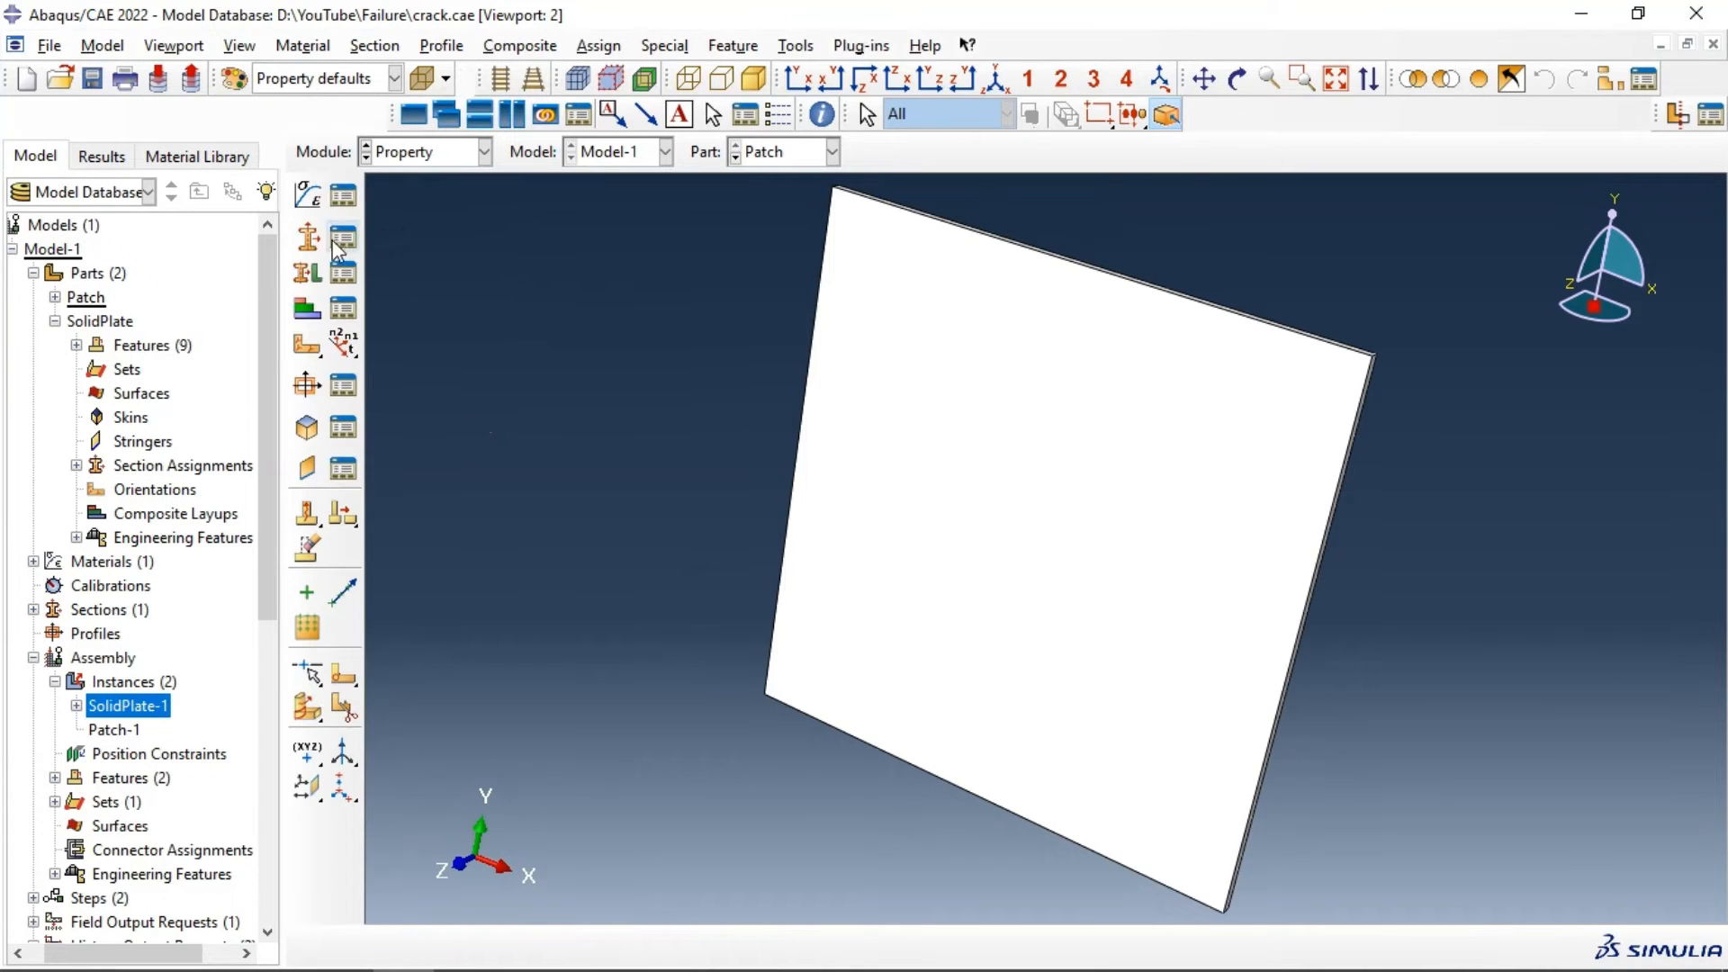
left_click(310, 196)
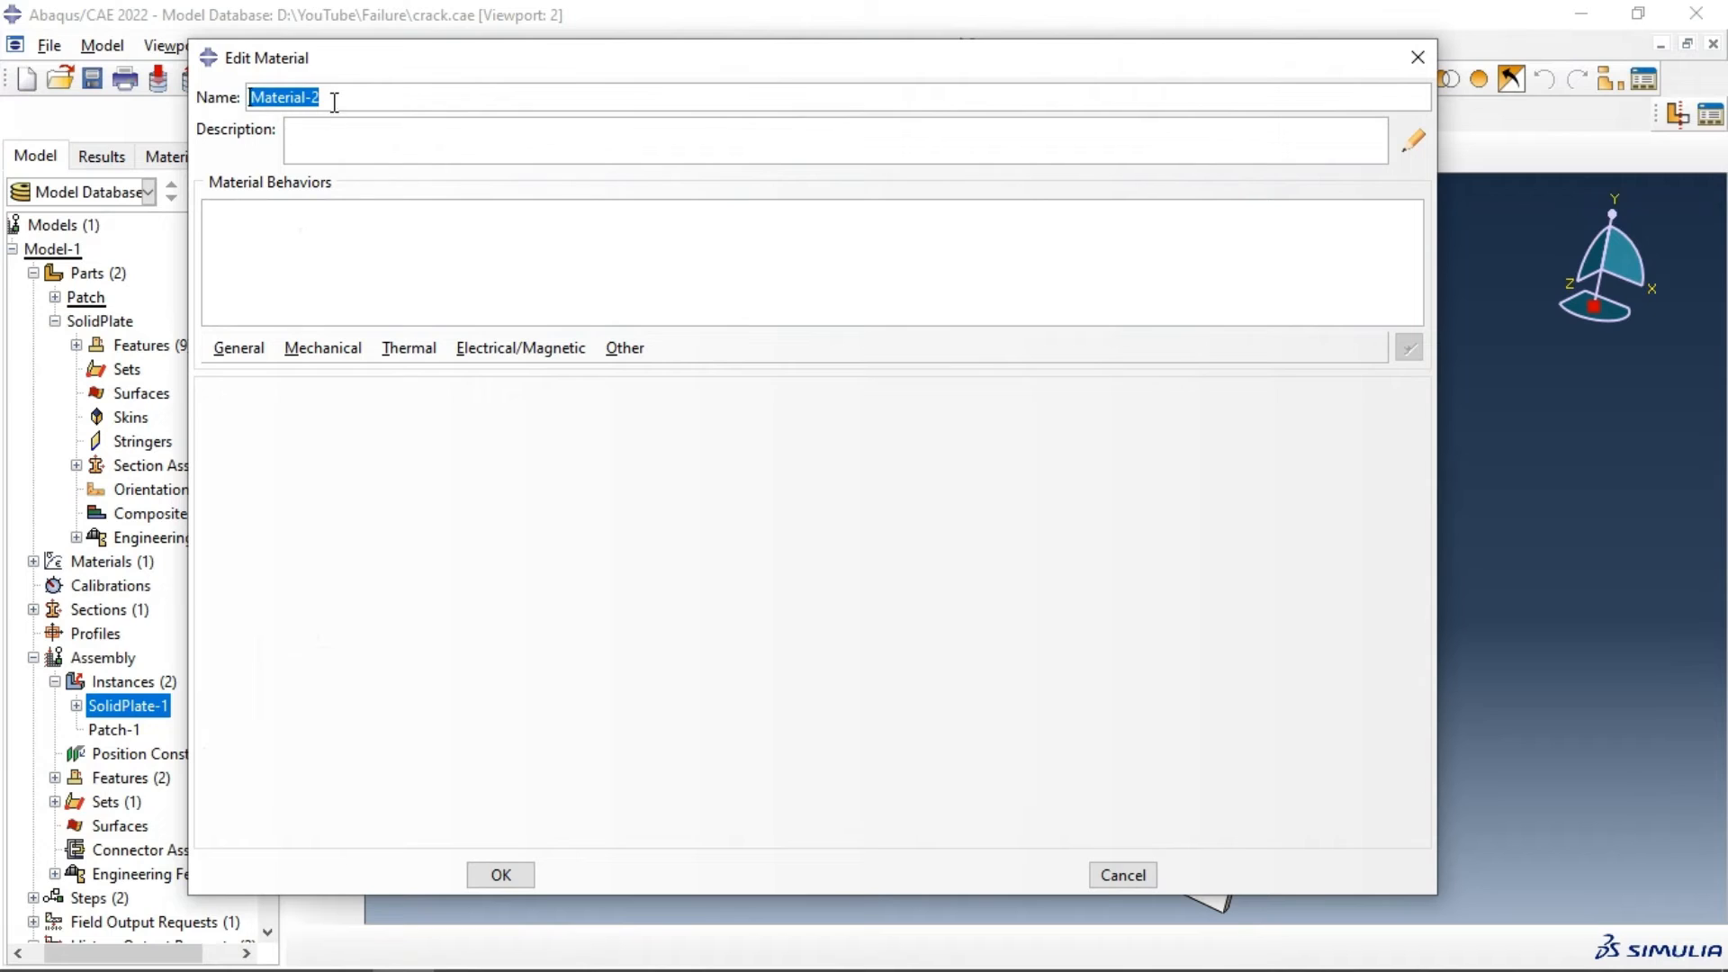
type("Composite")
left_click(322, 347)
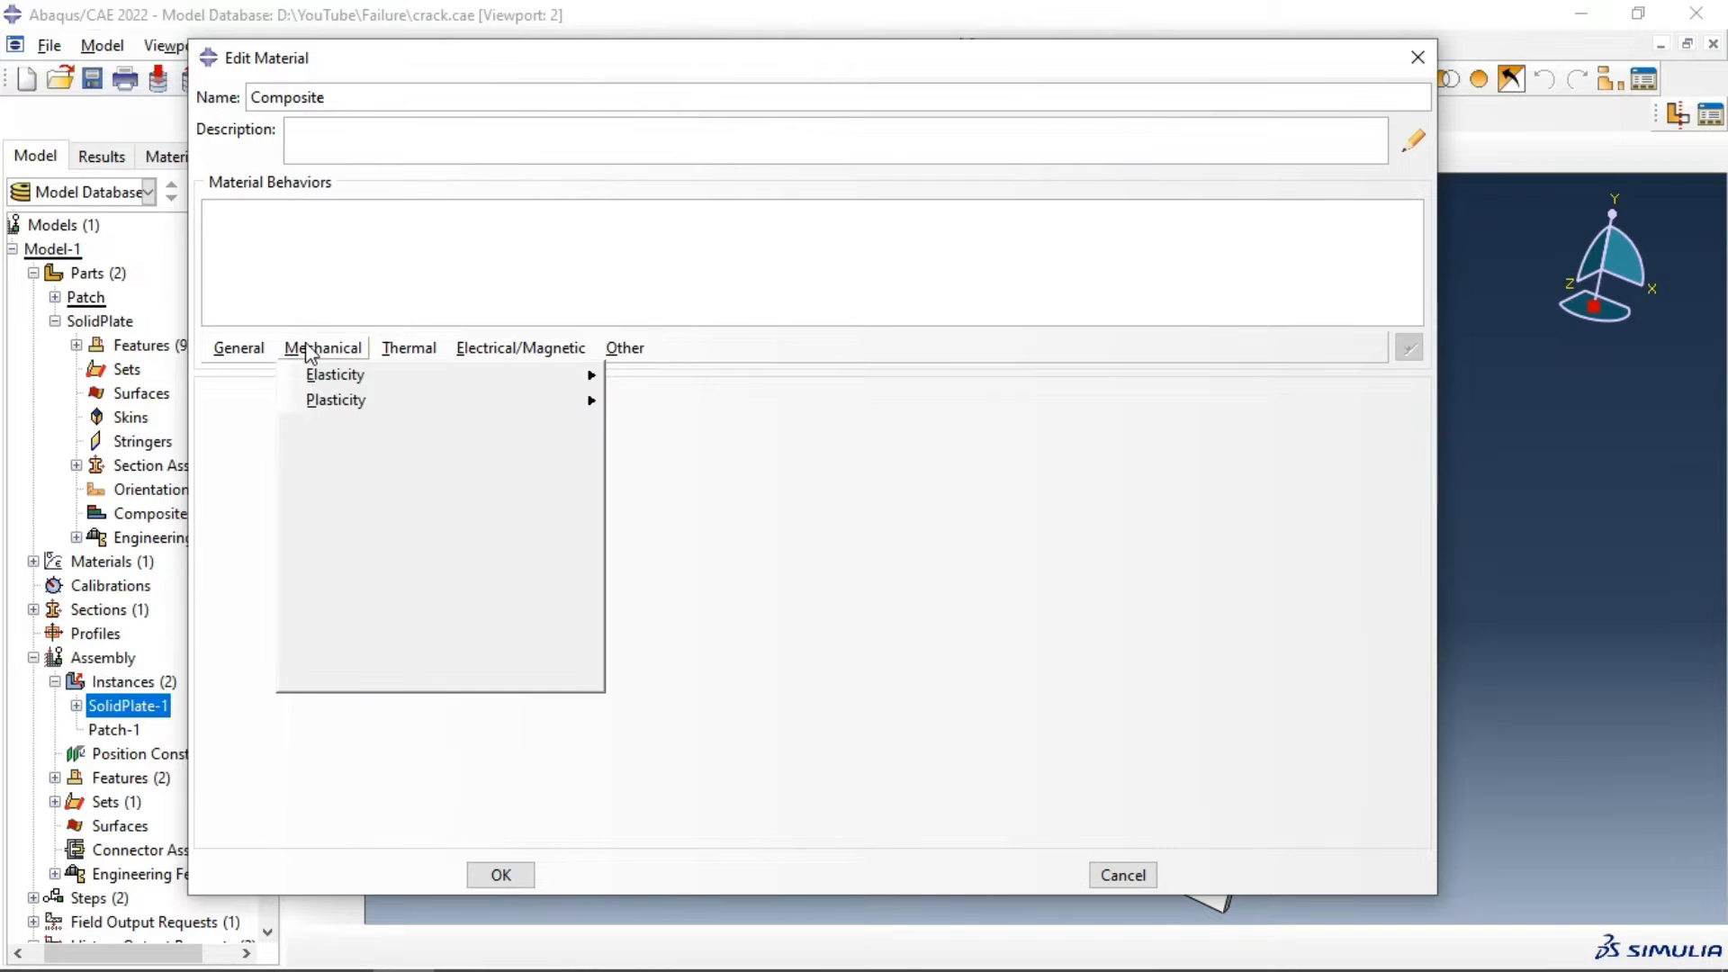
mouse_move(349, 375)
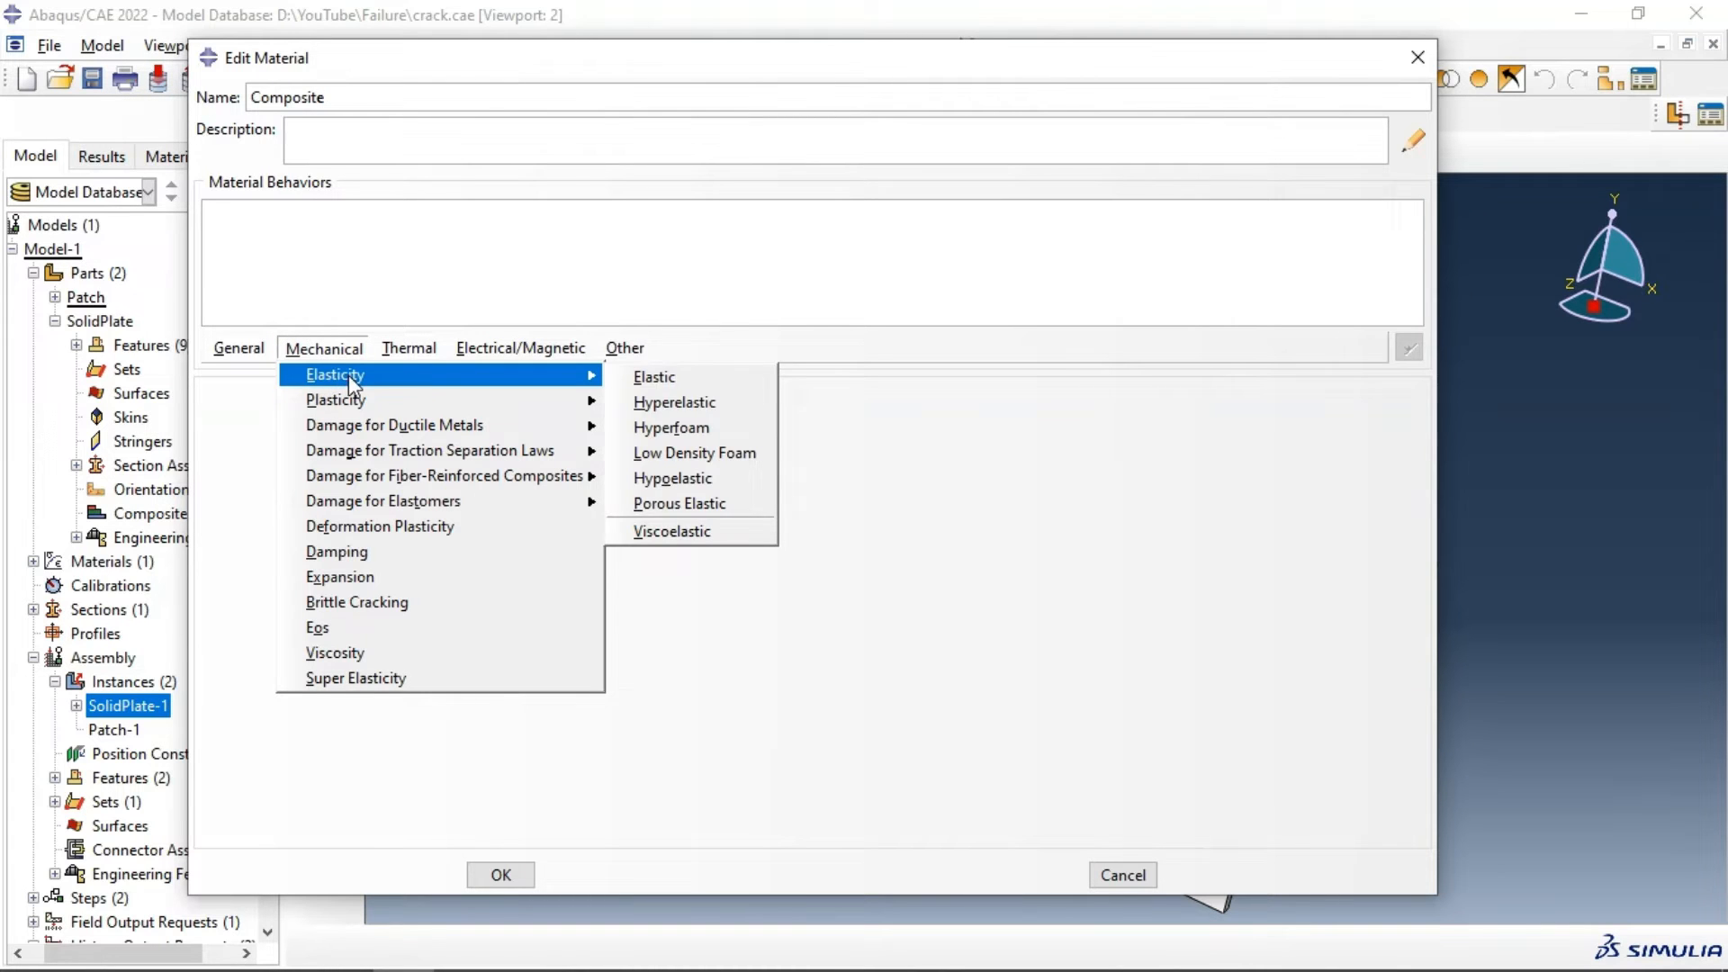
left_click(641, 377)
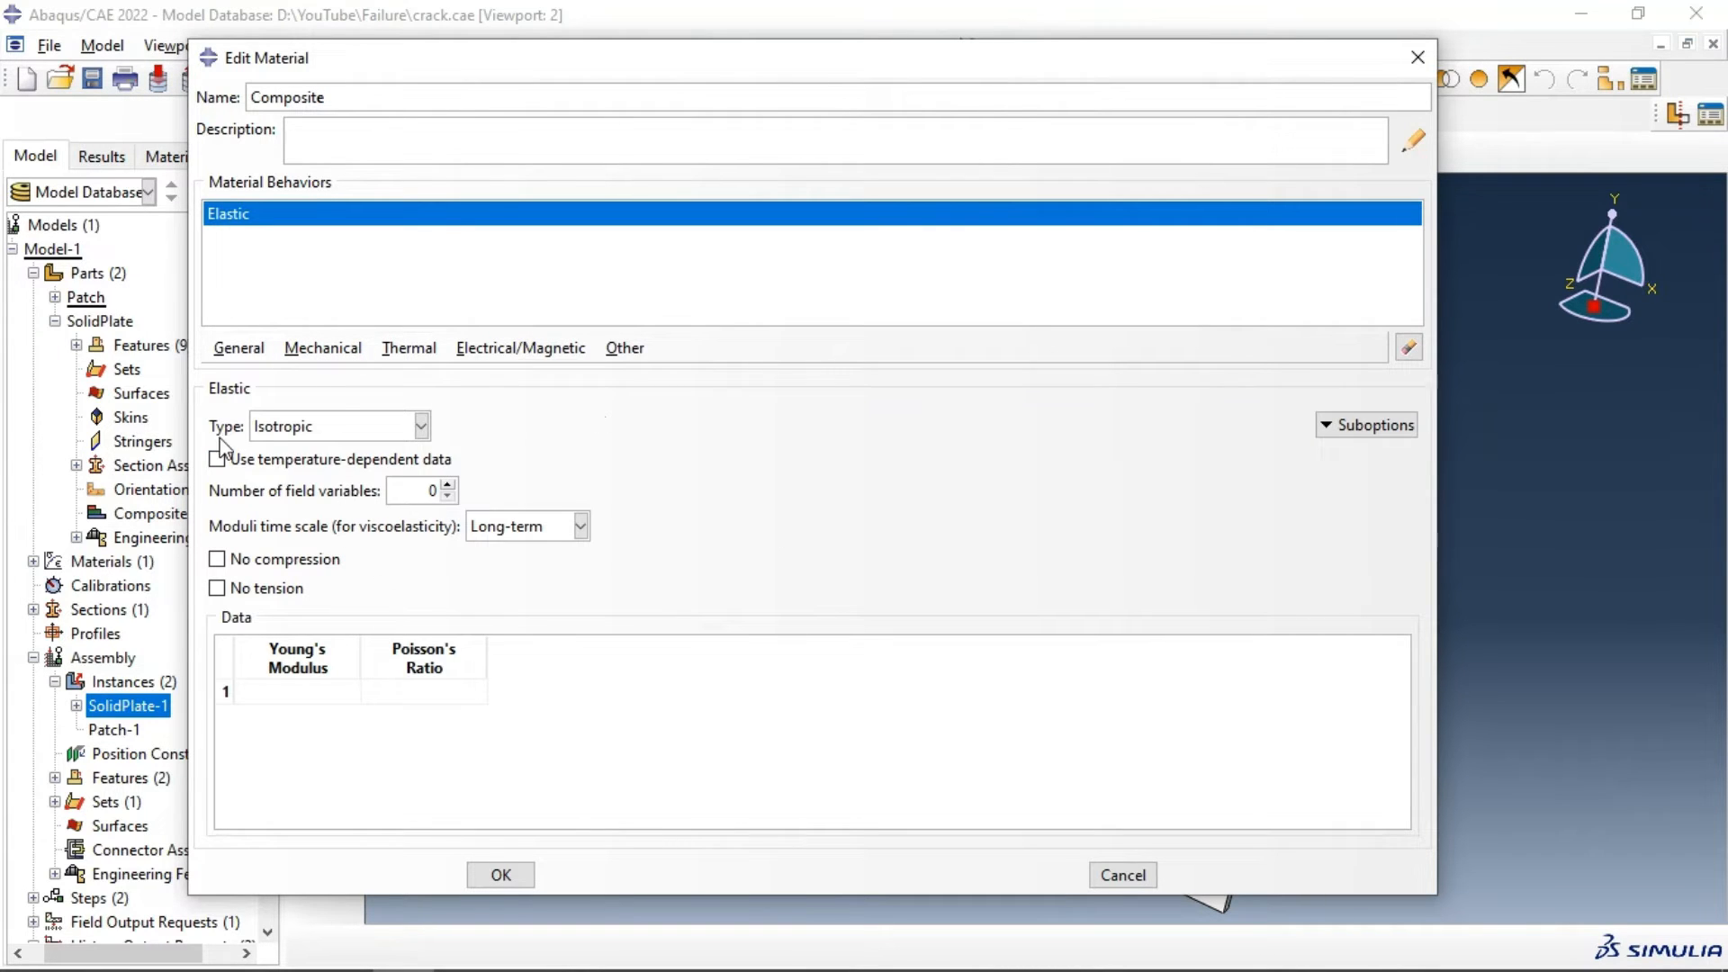
left_click(317, 432)
left_click(317, 506)
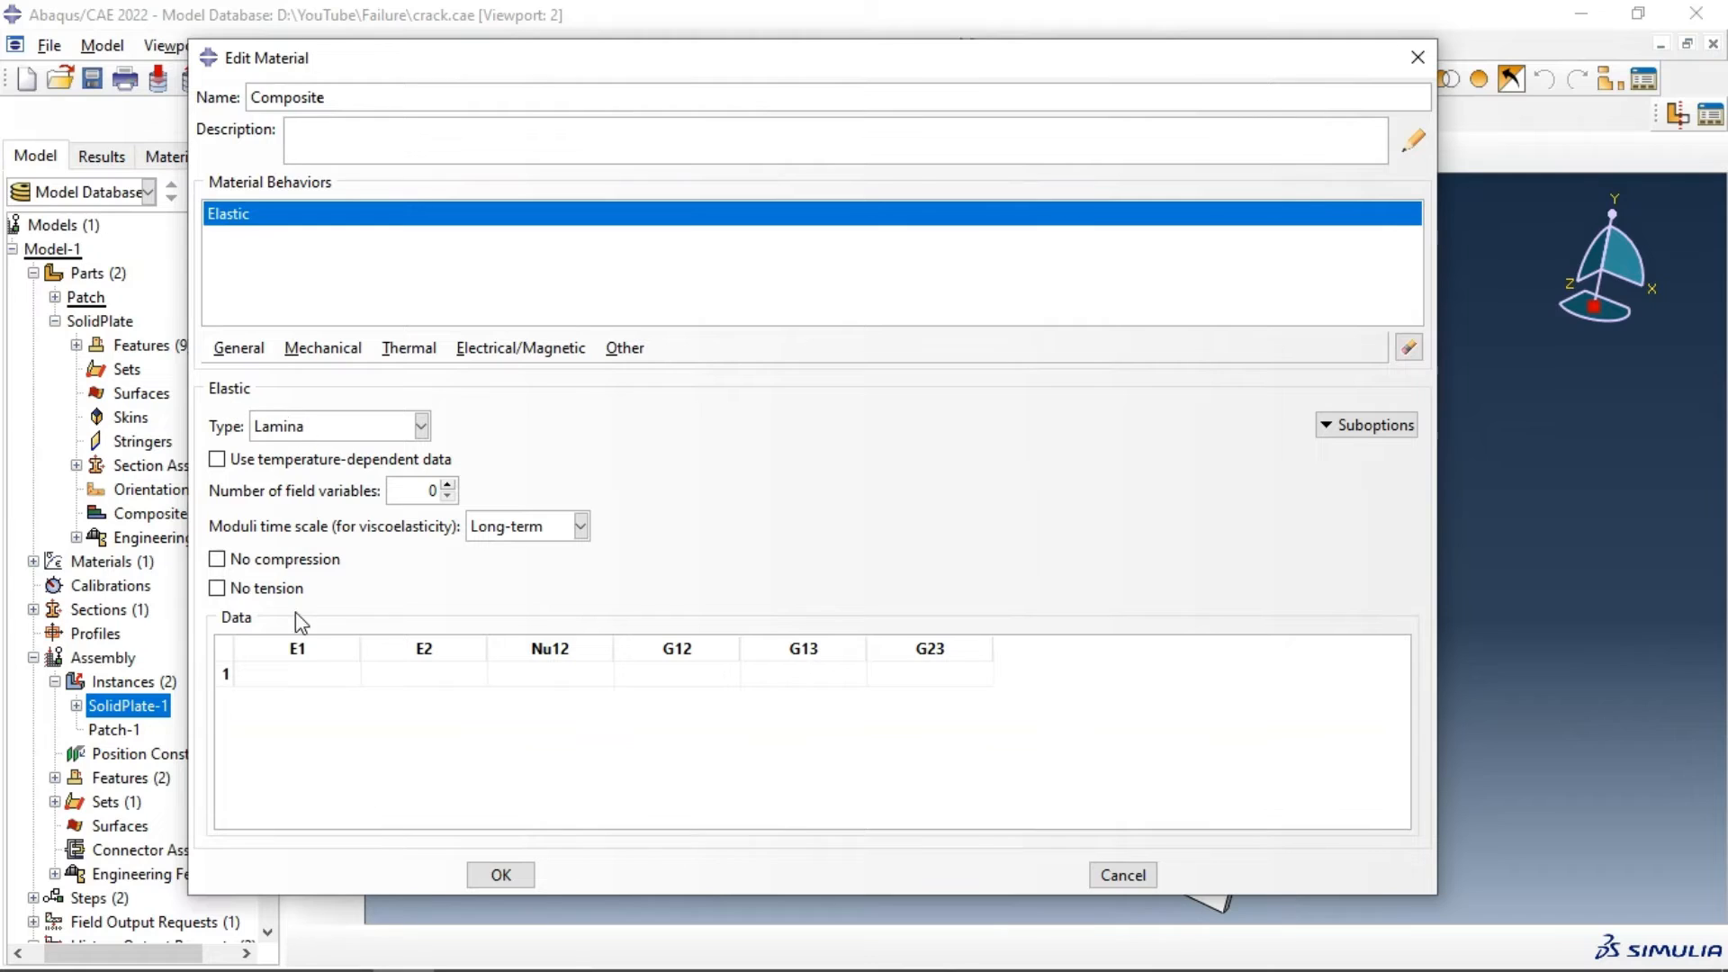
Step: Enter the lamina constants E1 170000, E2 9800, Nu12 0.34, G12 4800, G13 4800 and G23 4500, and save the material
left_click(311, 673)
type("170000")
key("Tab")
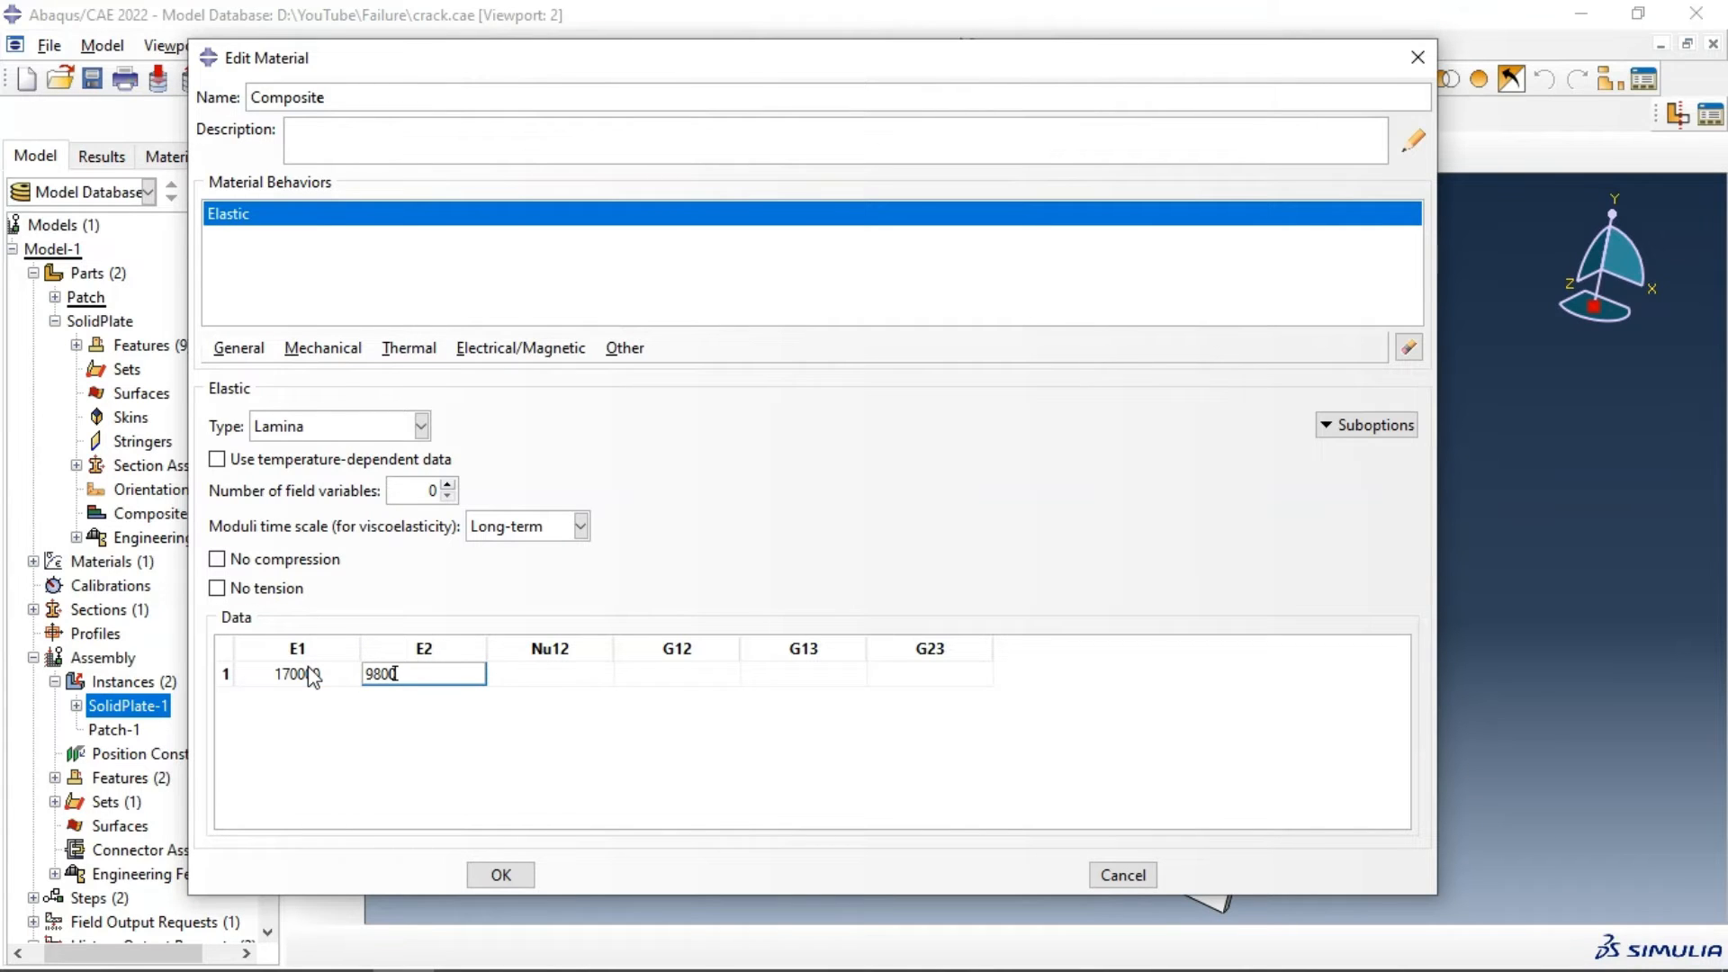
key("Tab")
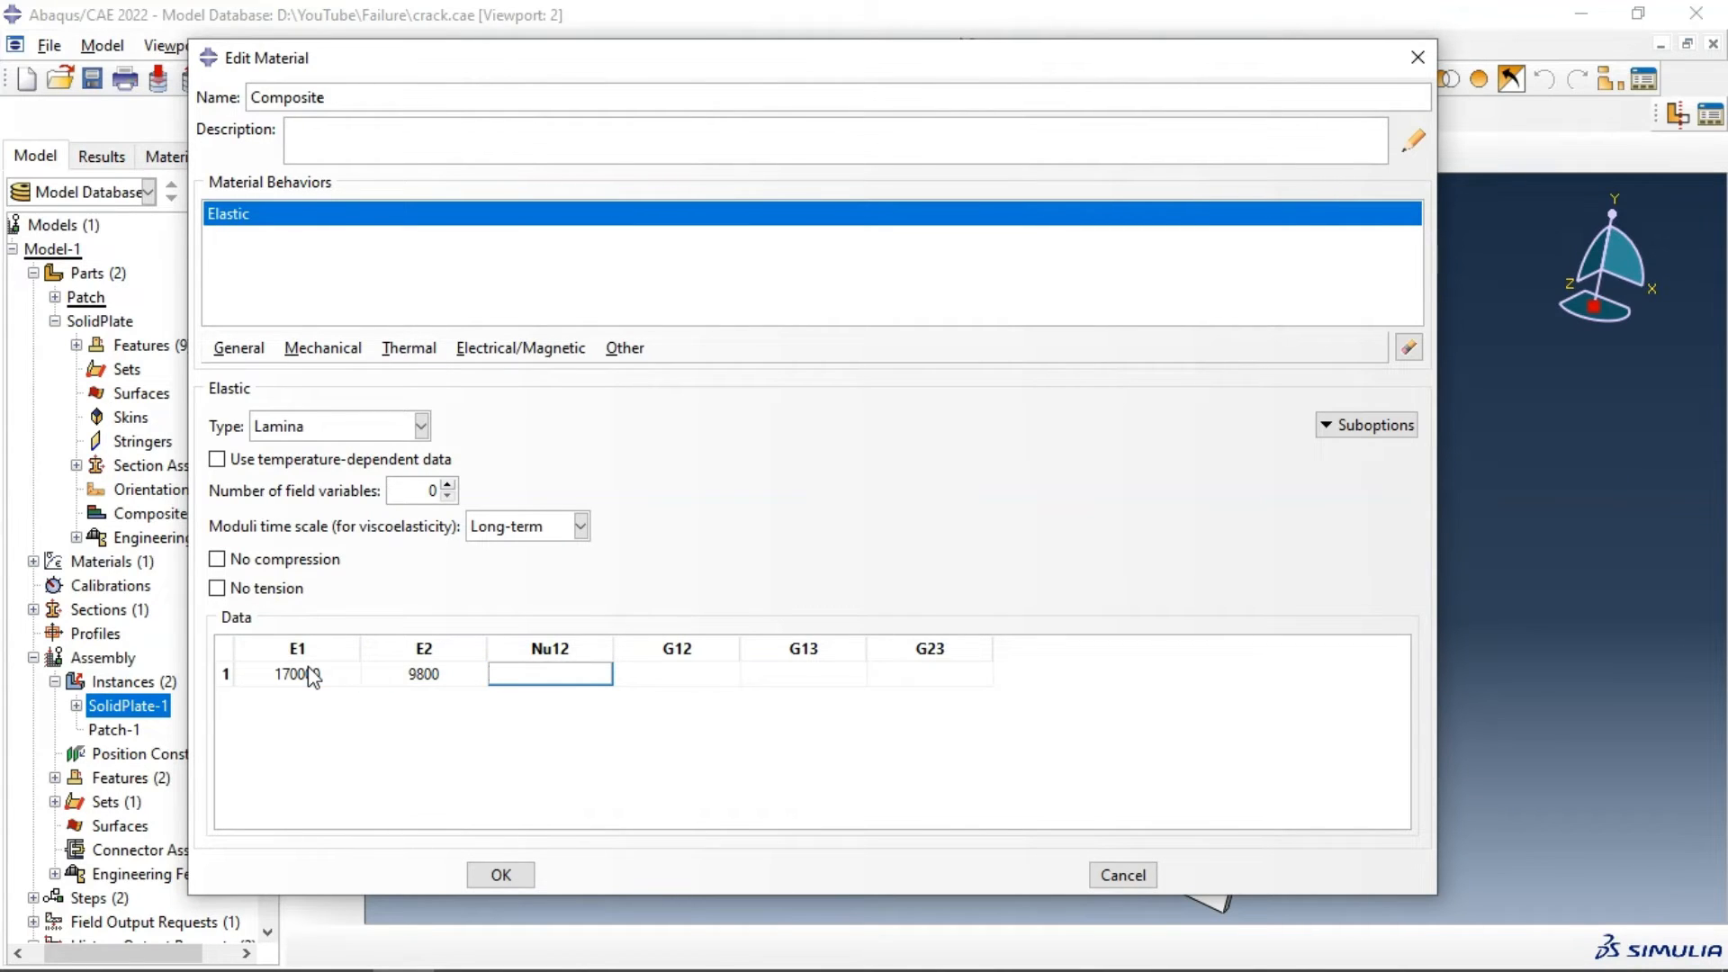
key("Tab")
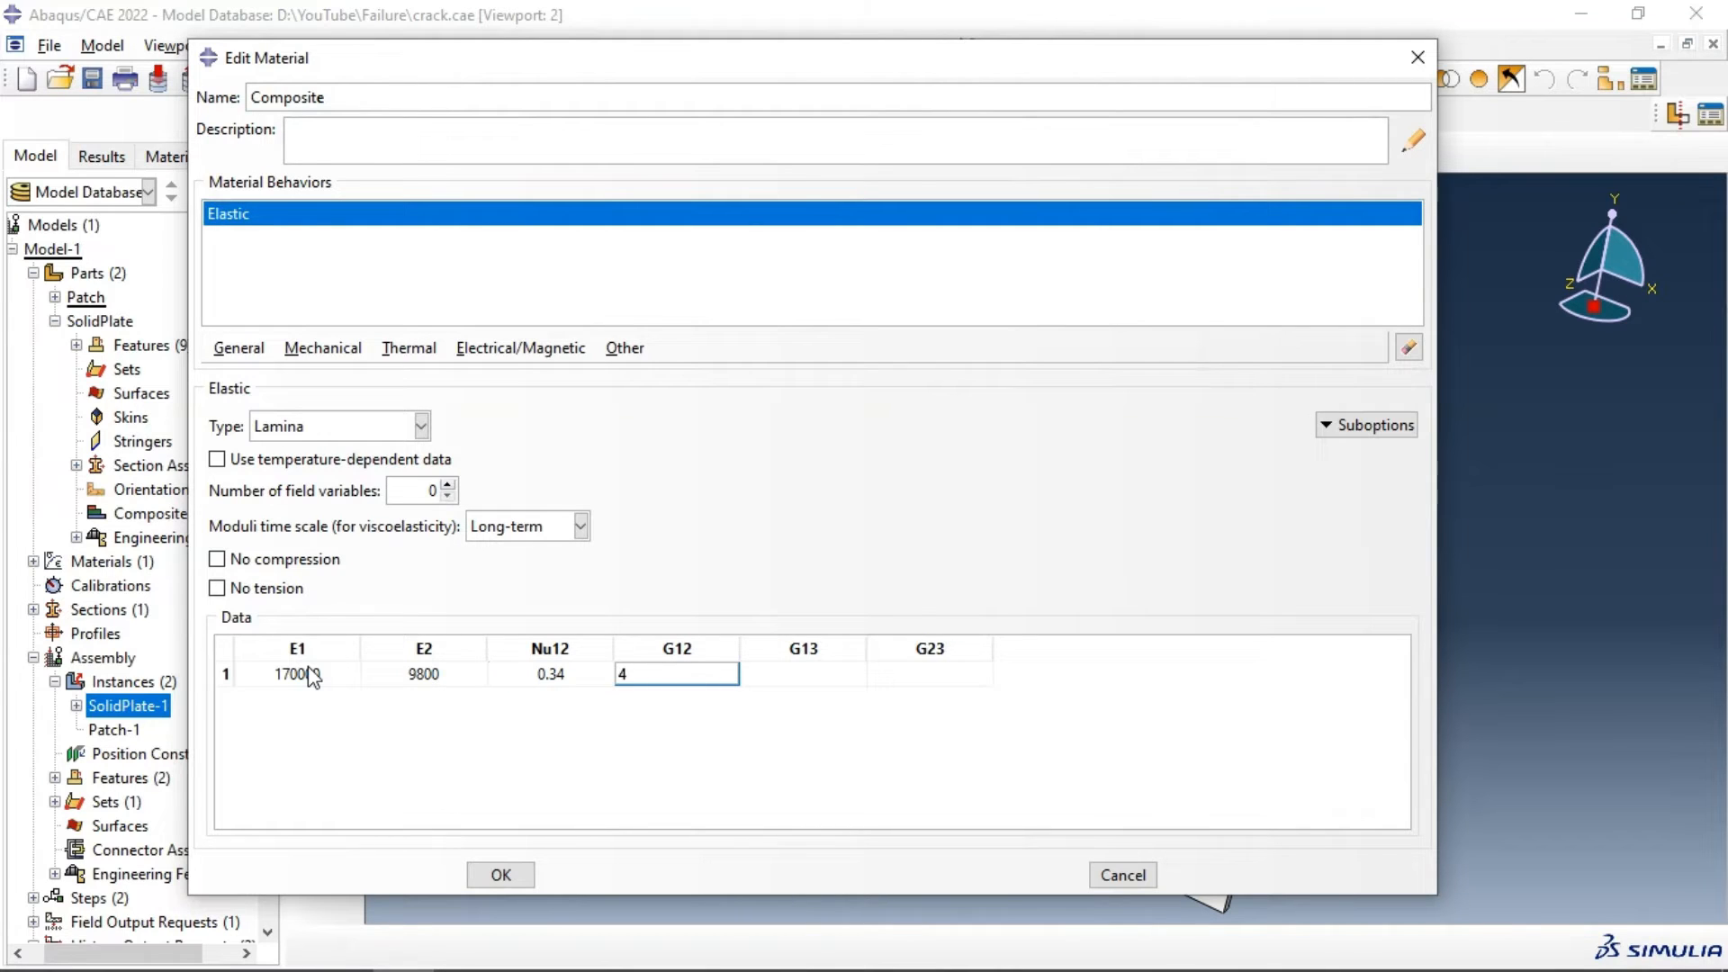
type("4800")
key("Tab")
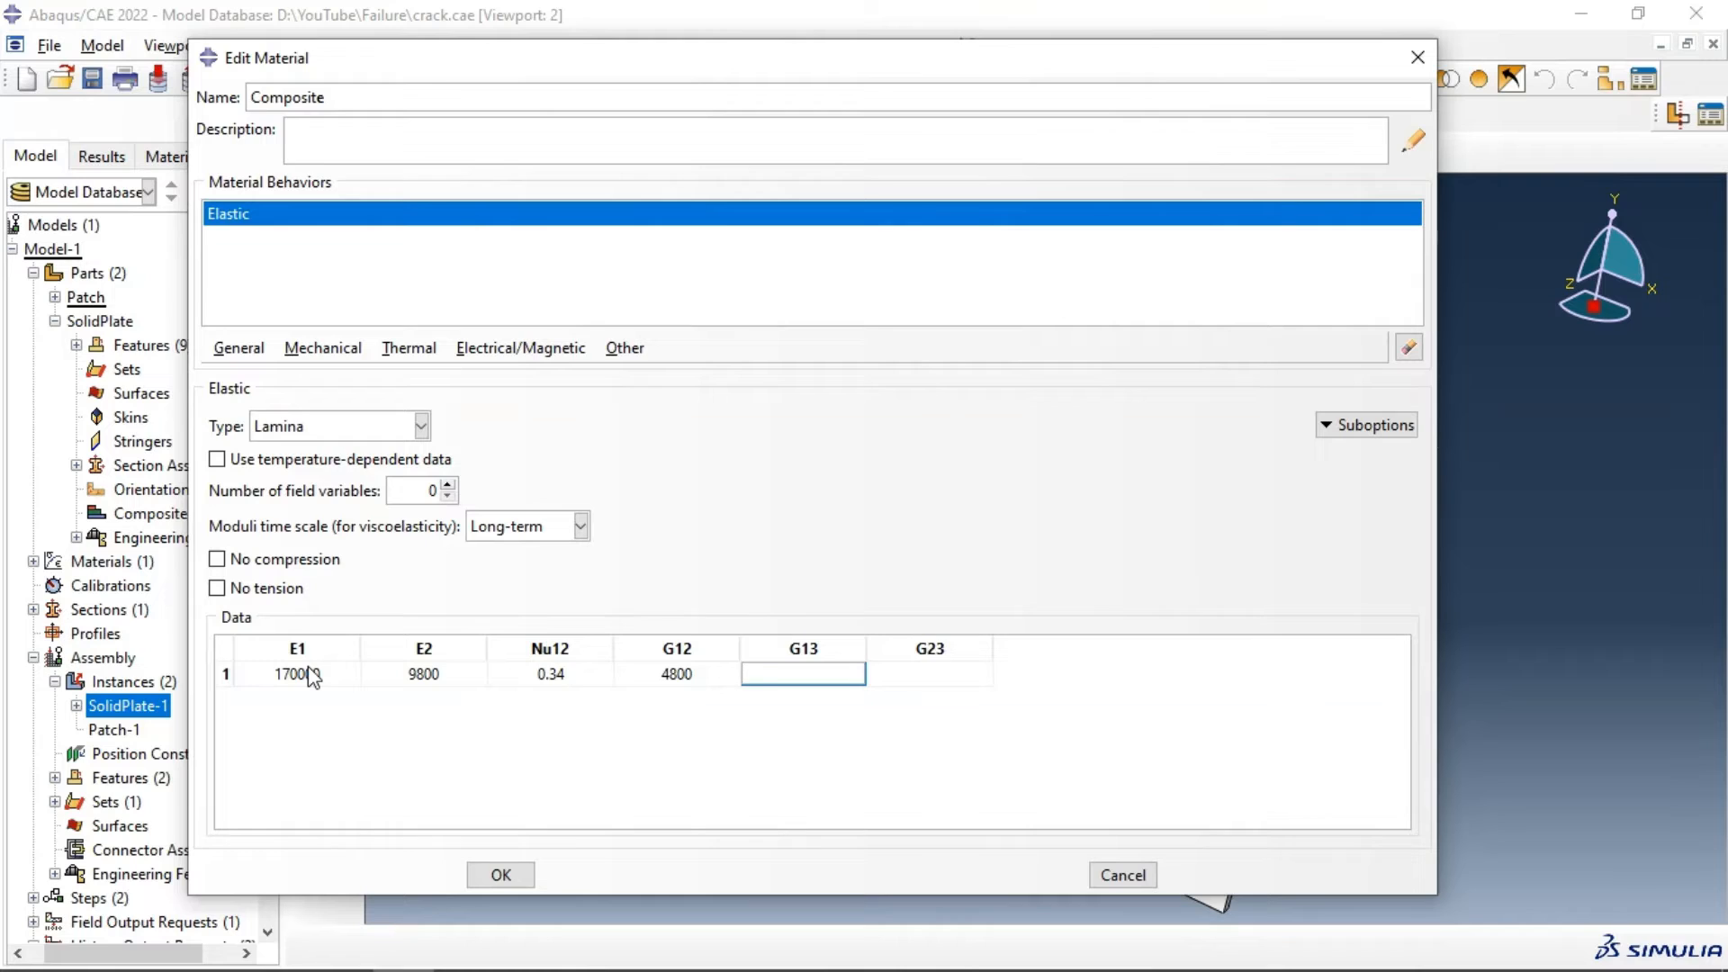
type("4800")
key("Tab")
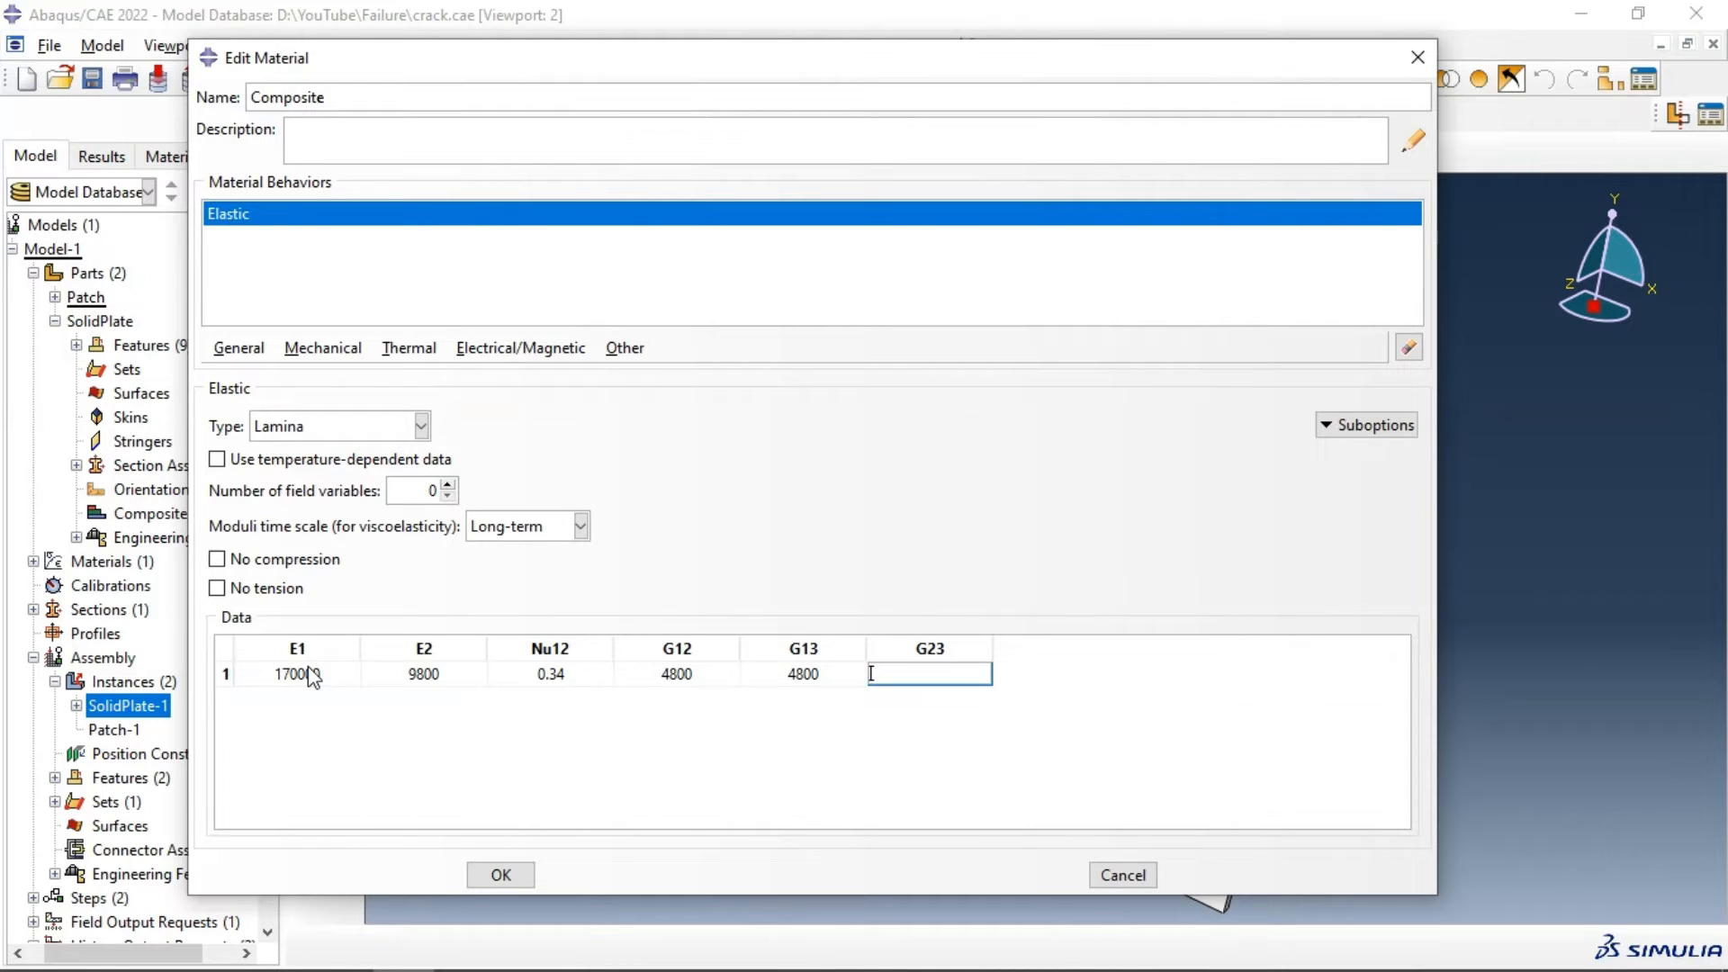
type("4500")
left_click(521, 883)
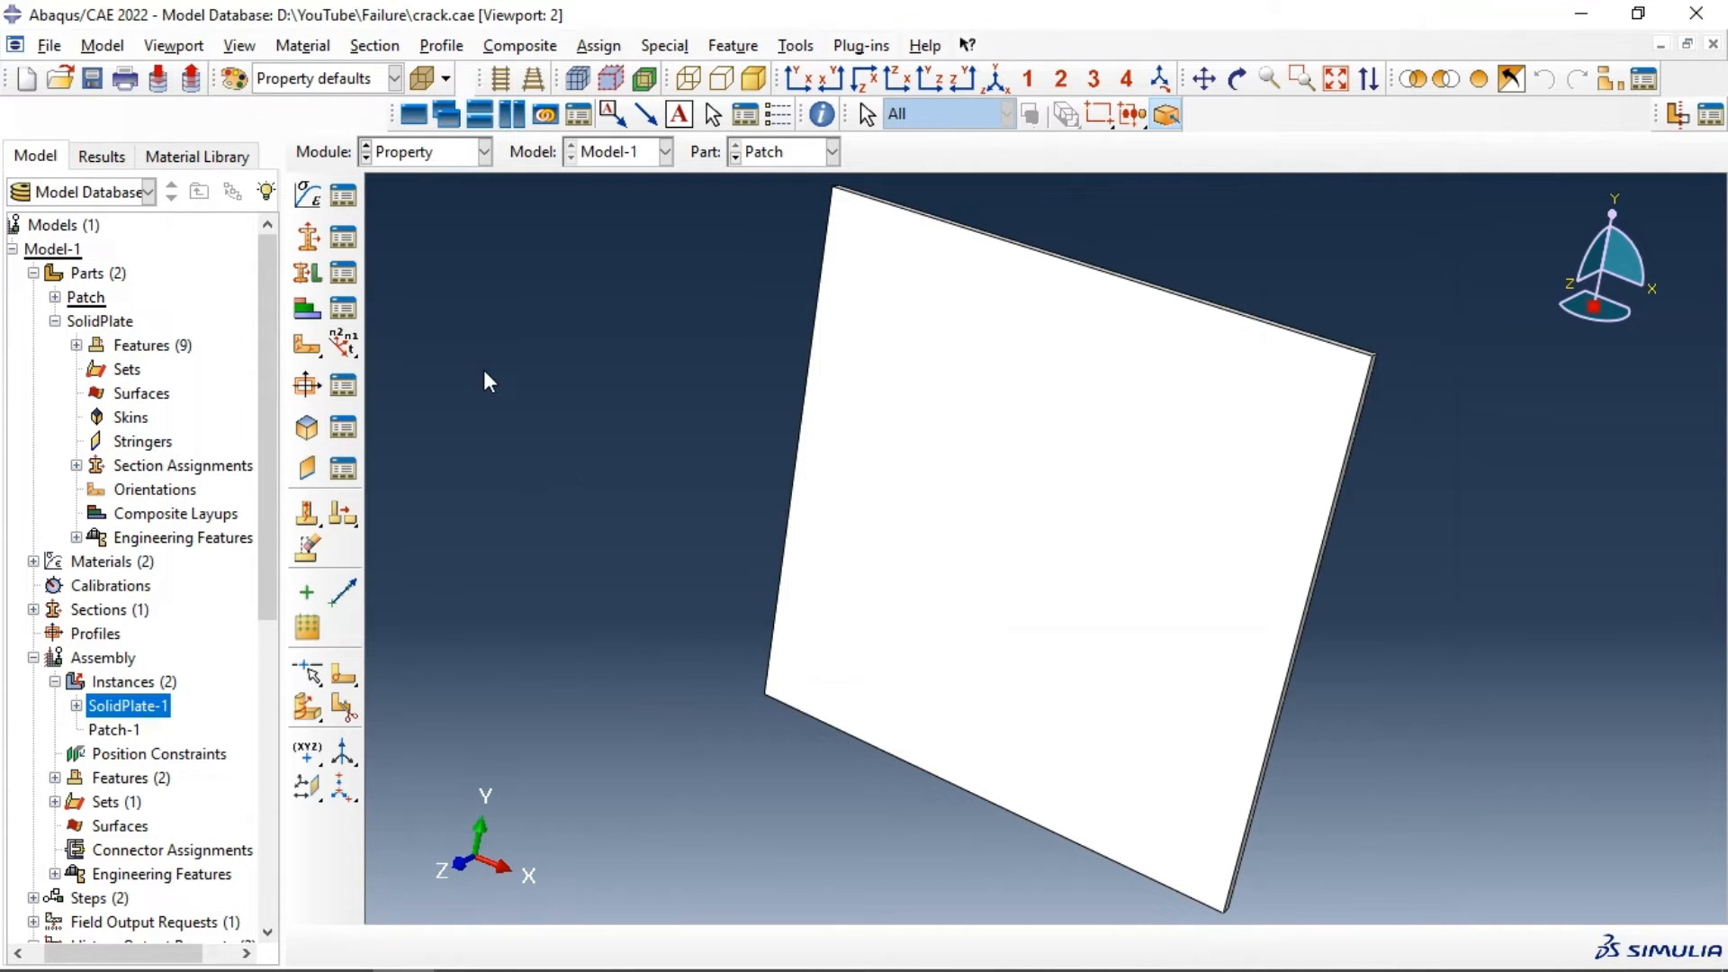
Step: Start a Conventional Shell composite layup named Patch with an initial ply count of 10
left_click(306, 310)
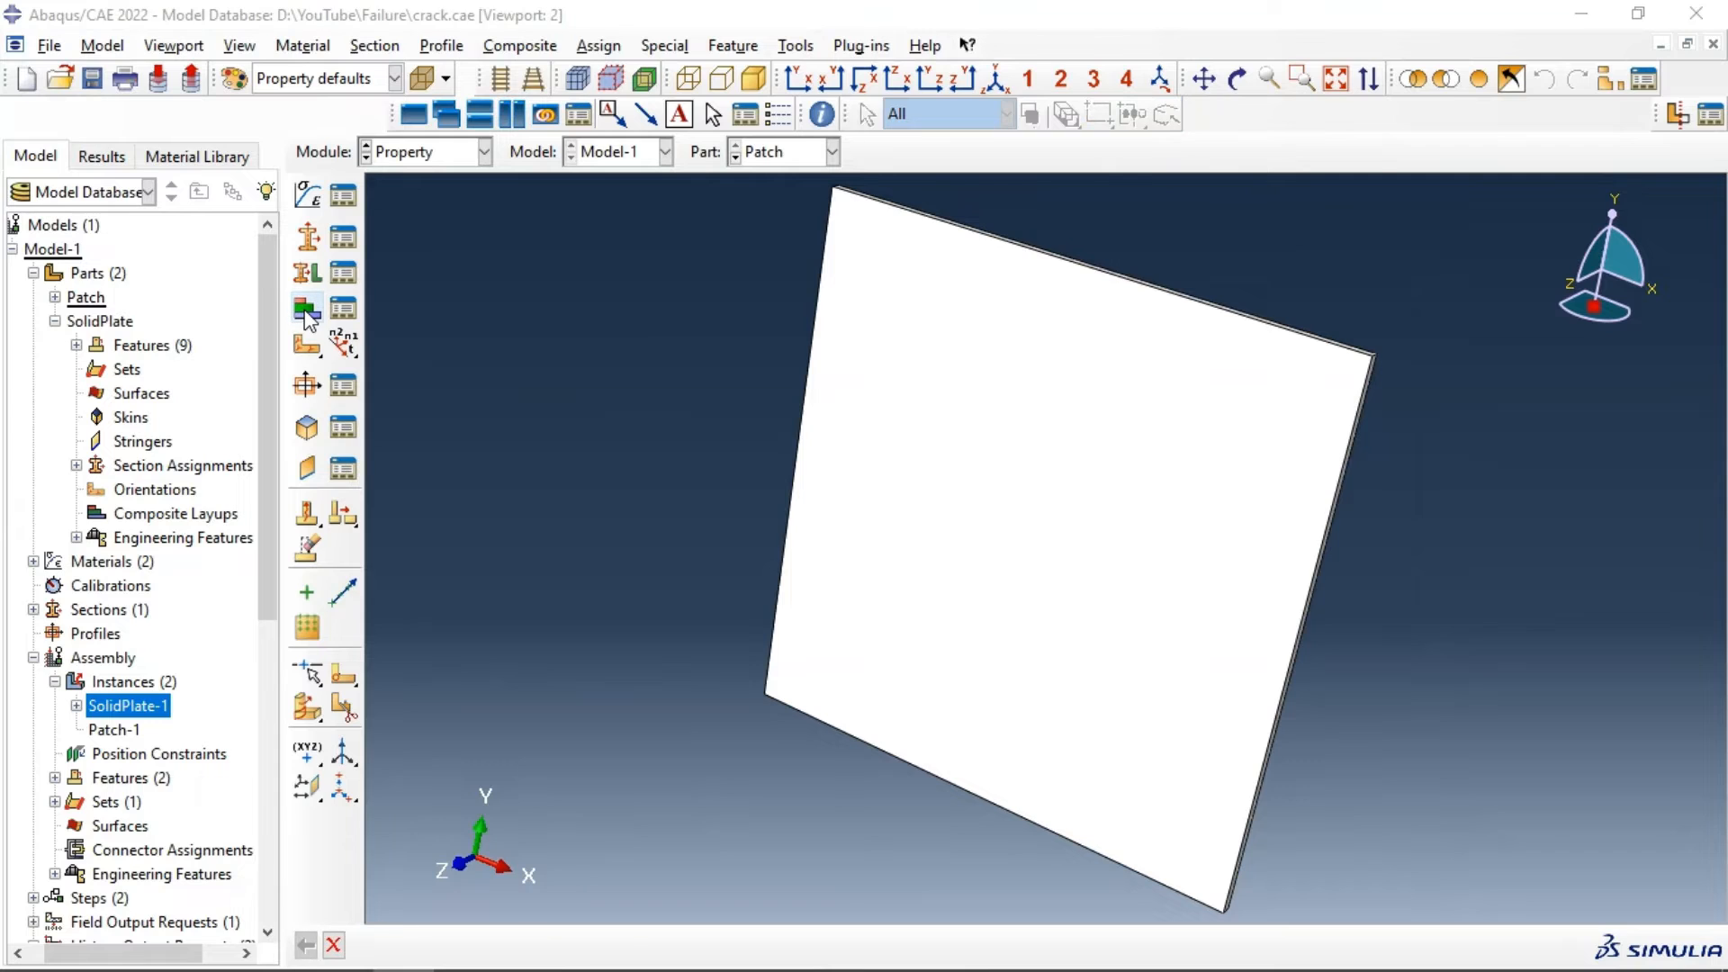
left_click_drag(450, 241, 456, 346)
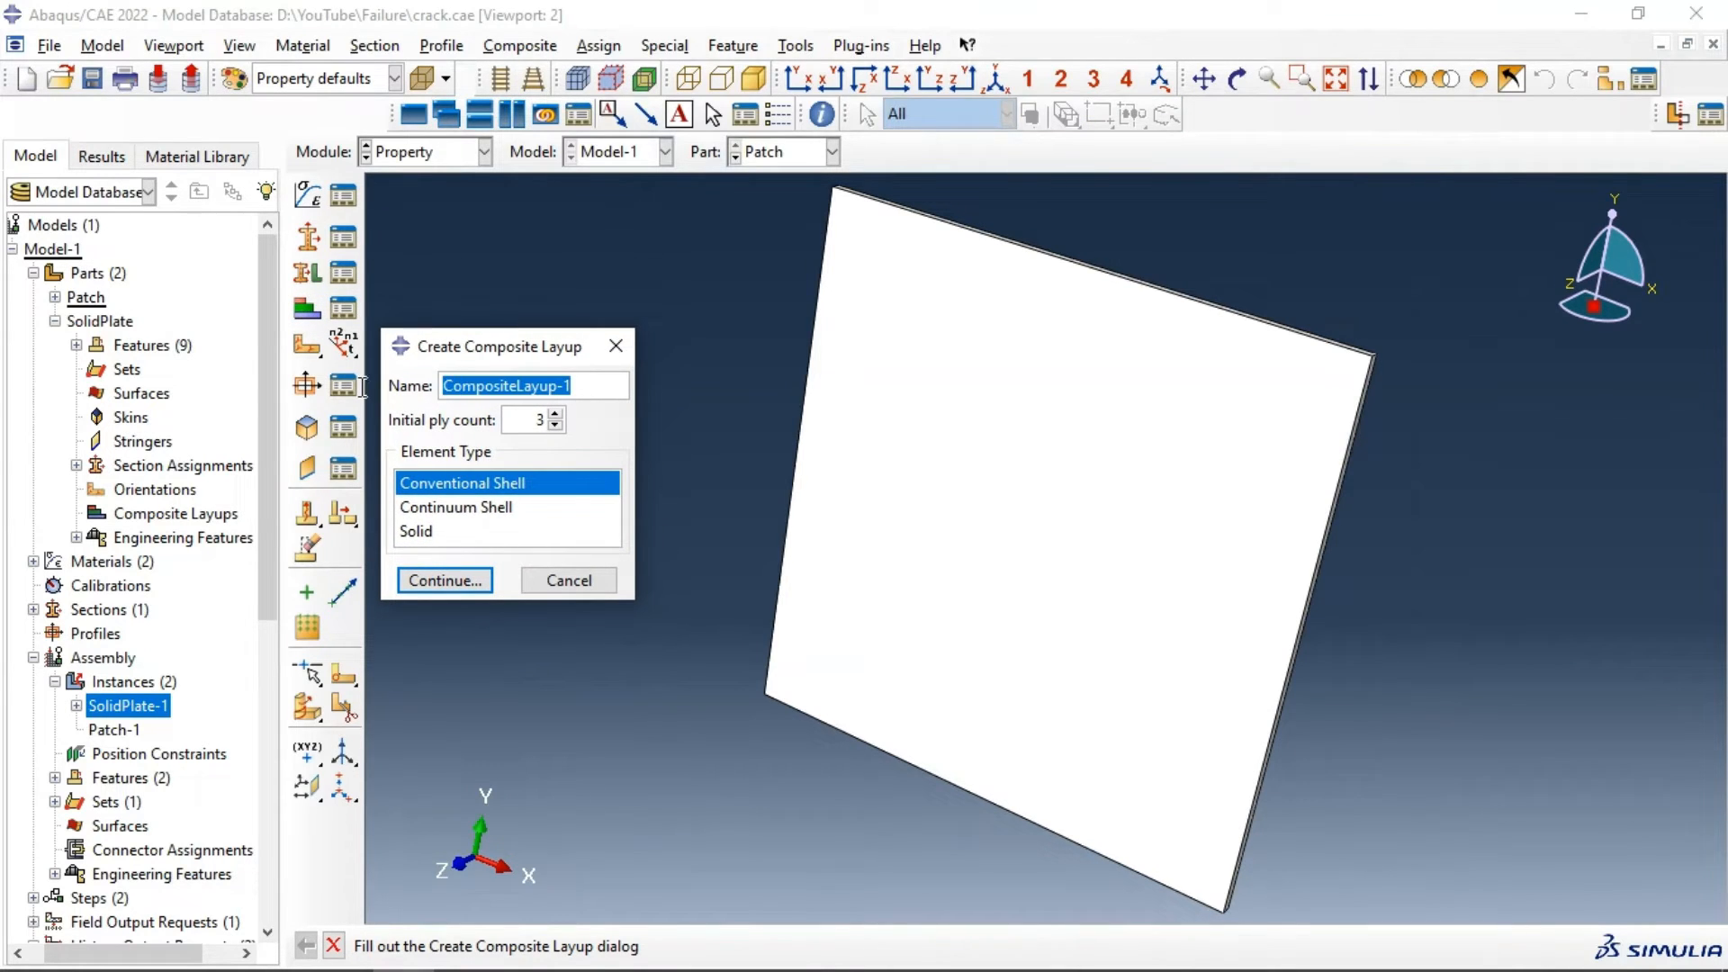
type("Patch")
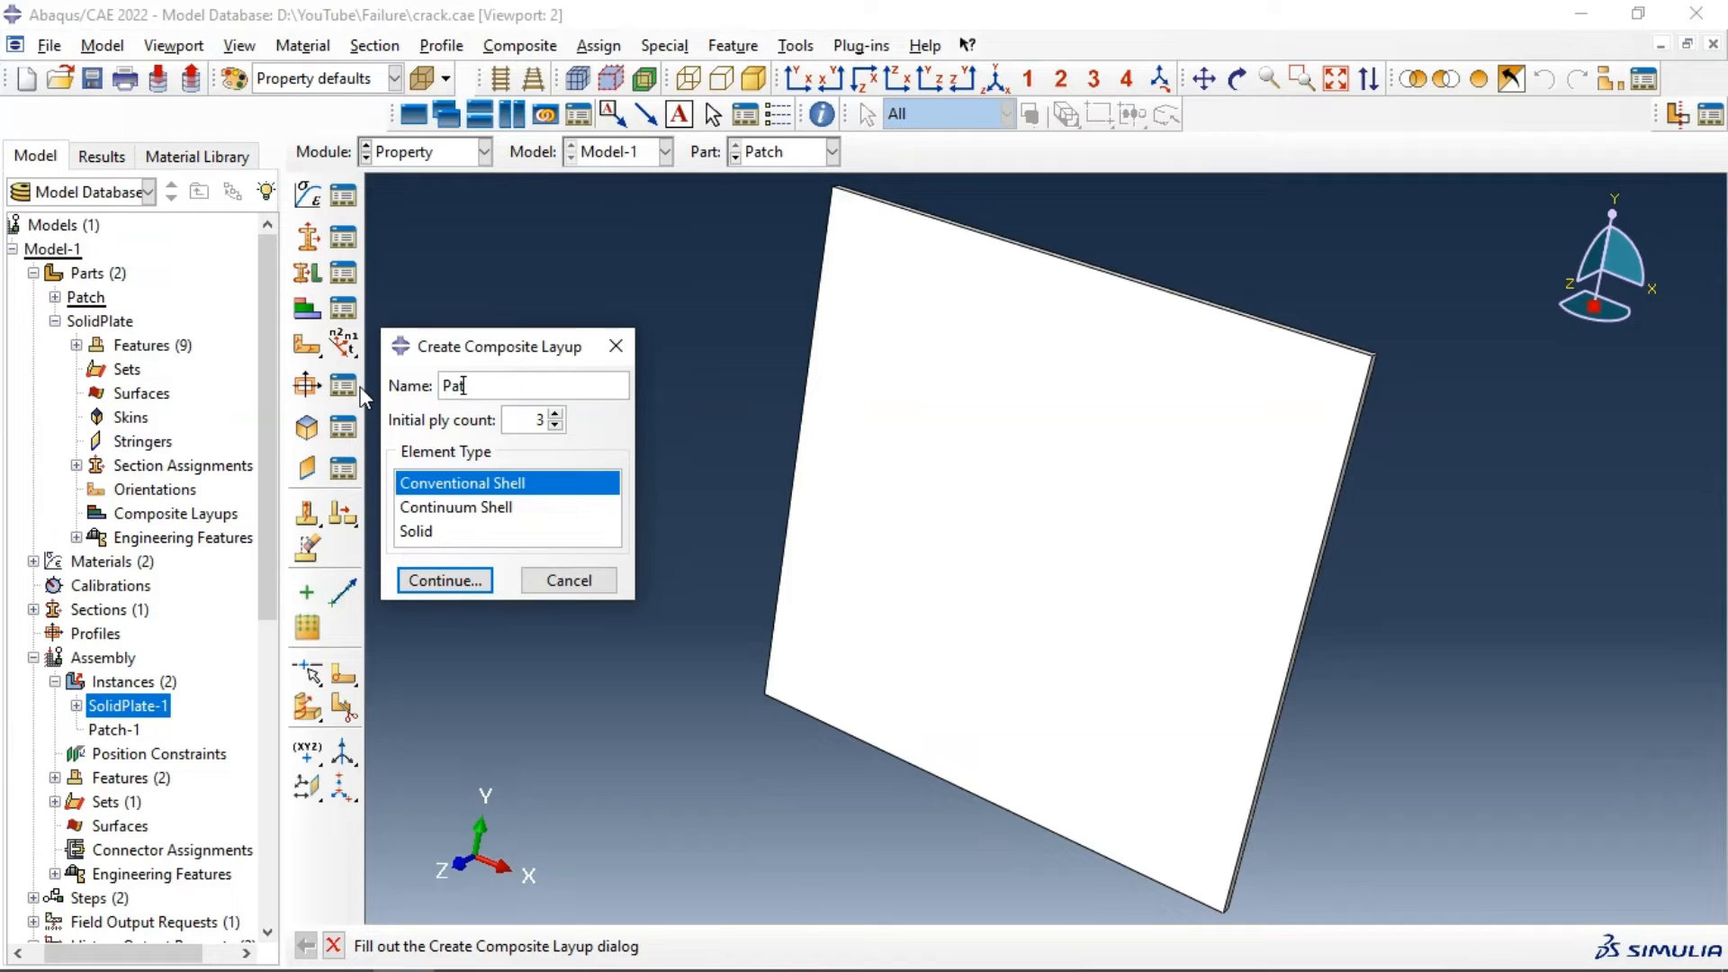
double_click(545, 420)
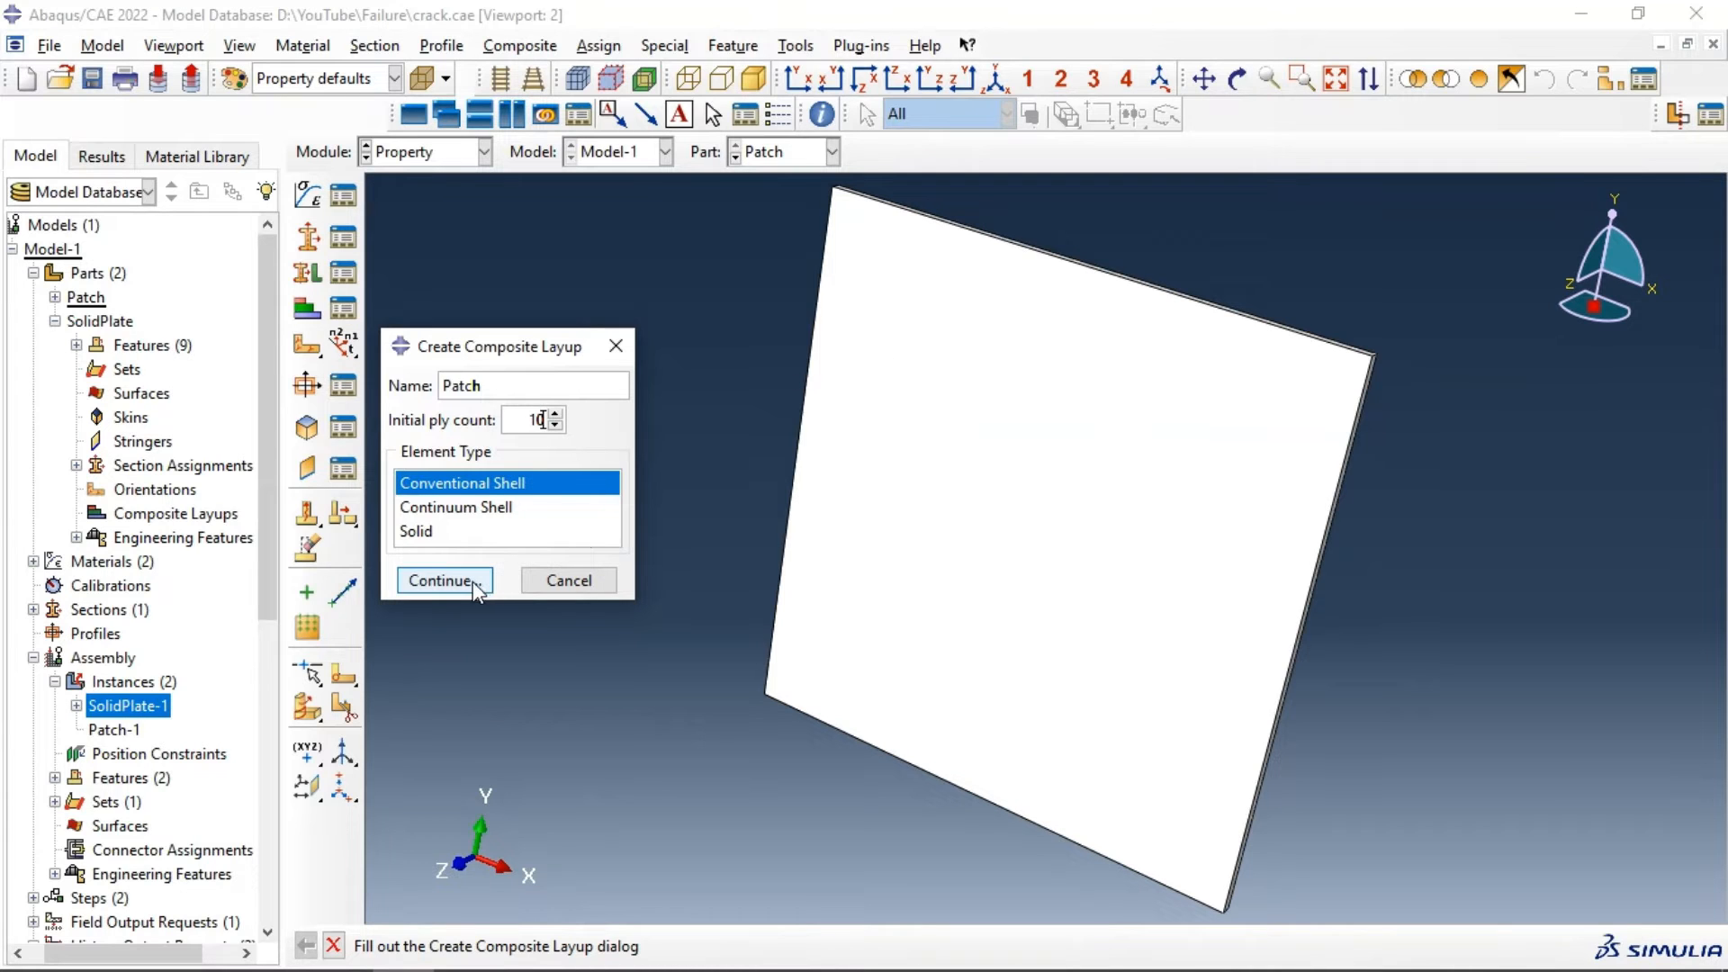
left_click(445, 581)
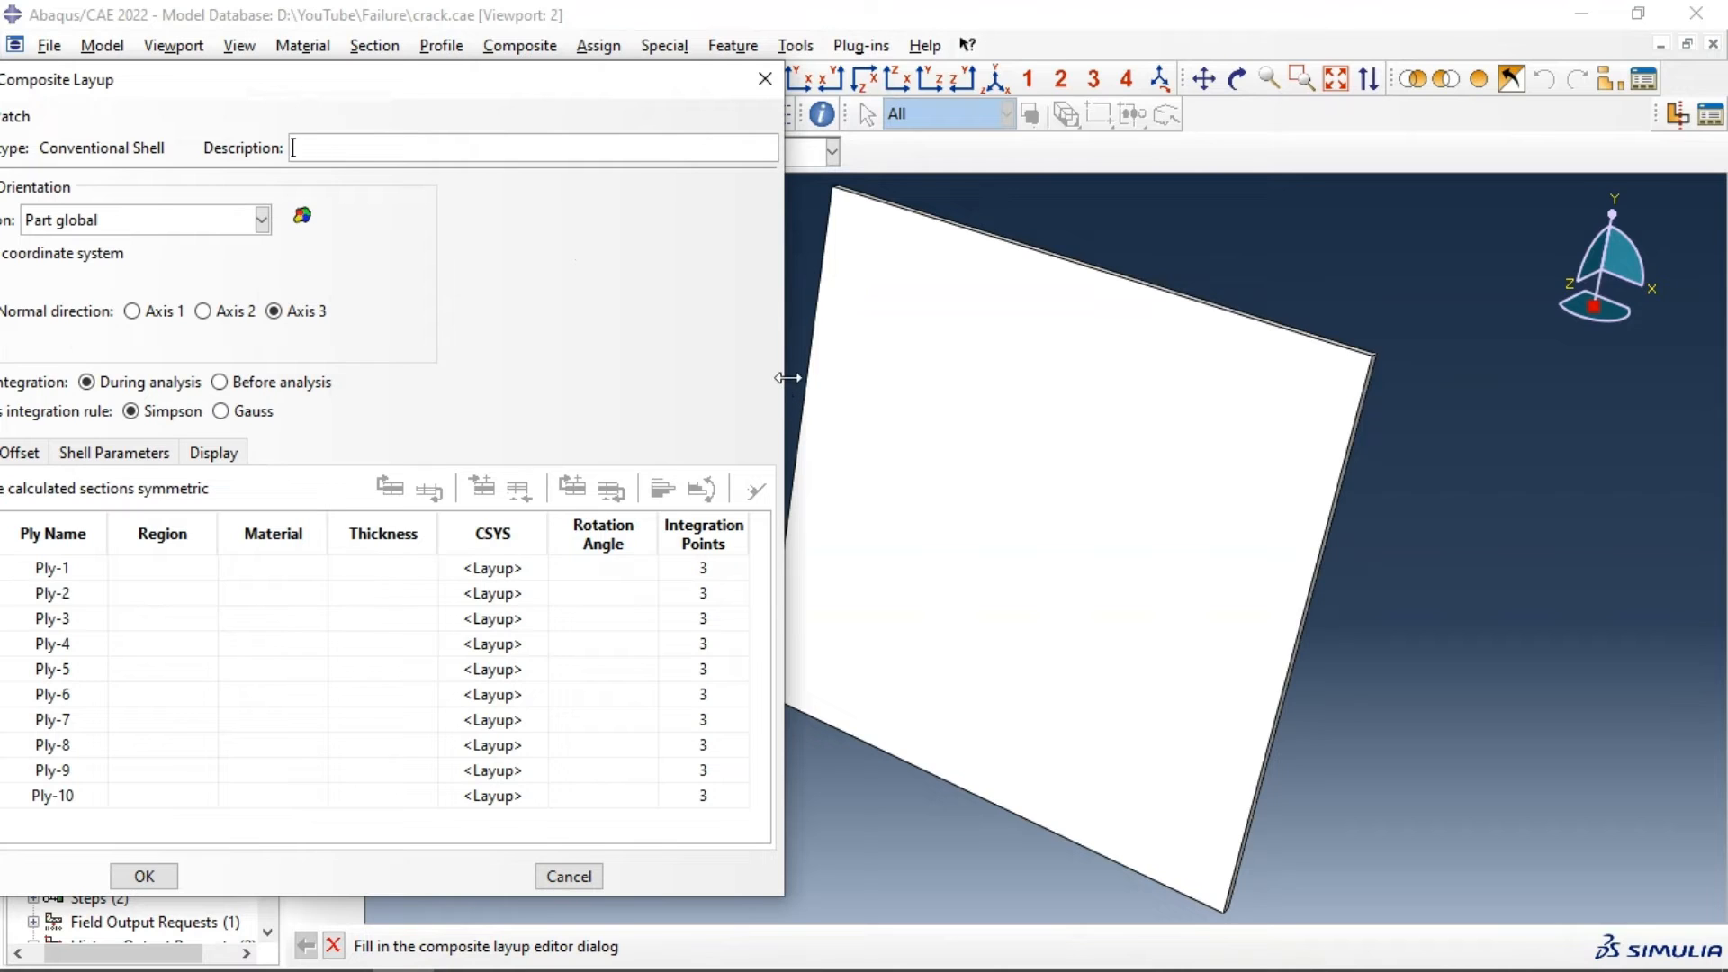
left_click_drag(882, 374, 1134, 377)
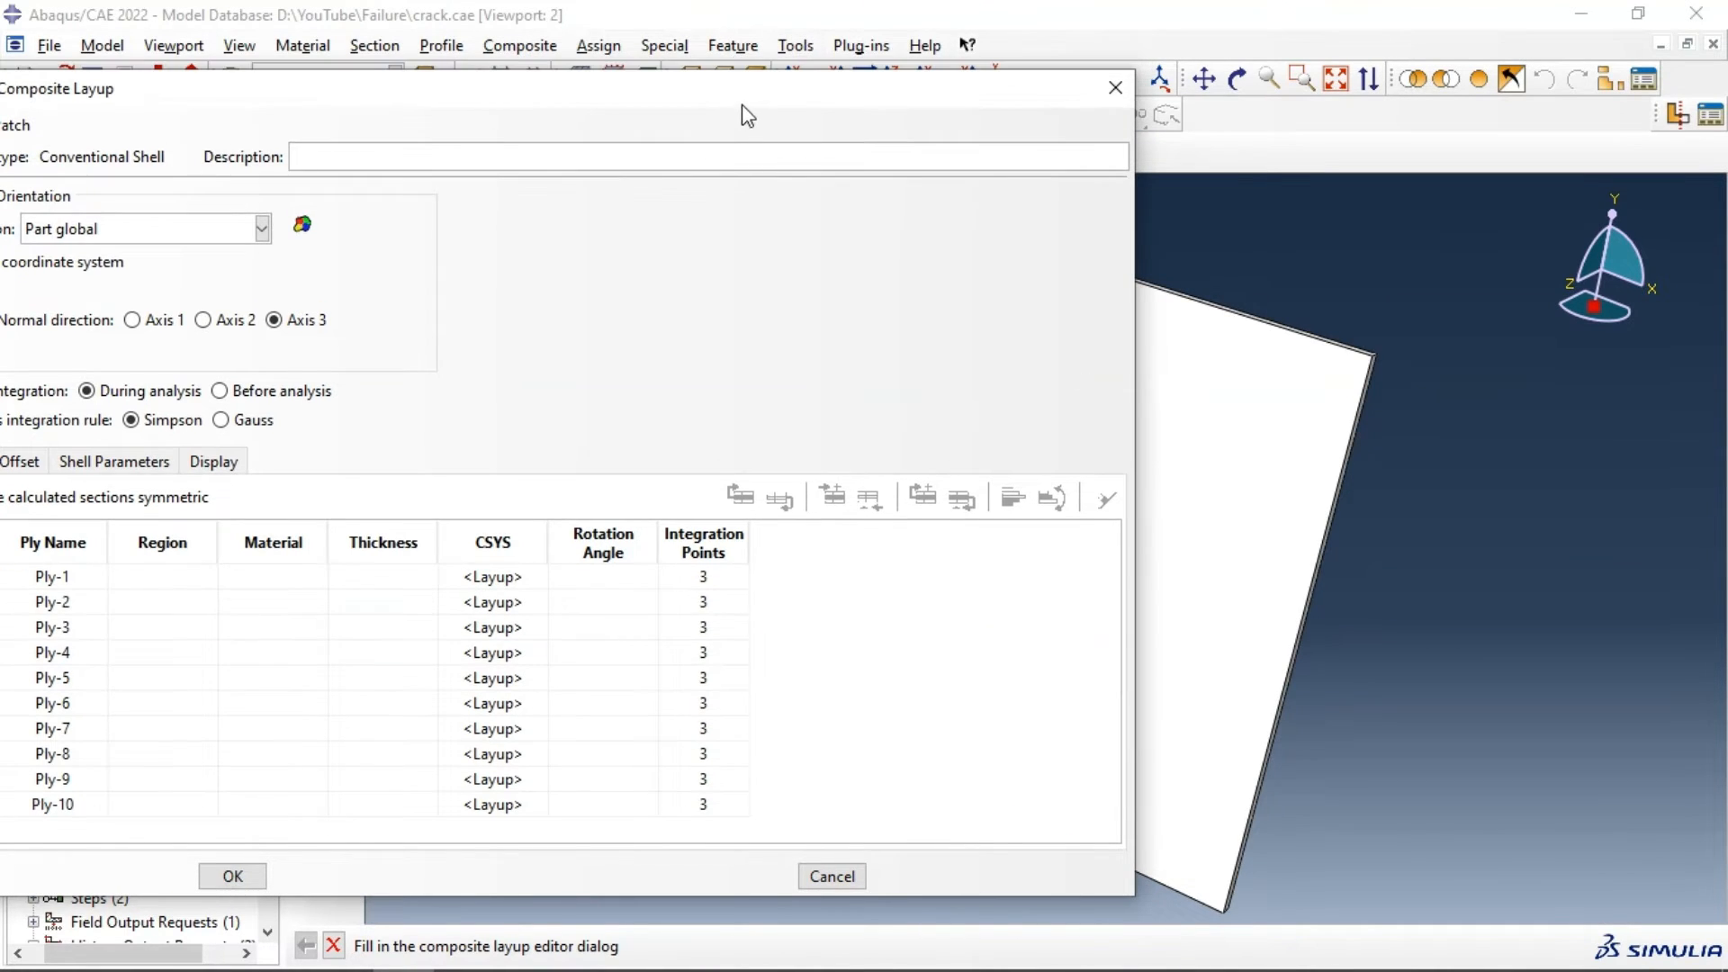
left_click_drag(743, 98, 825, 111)
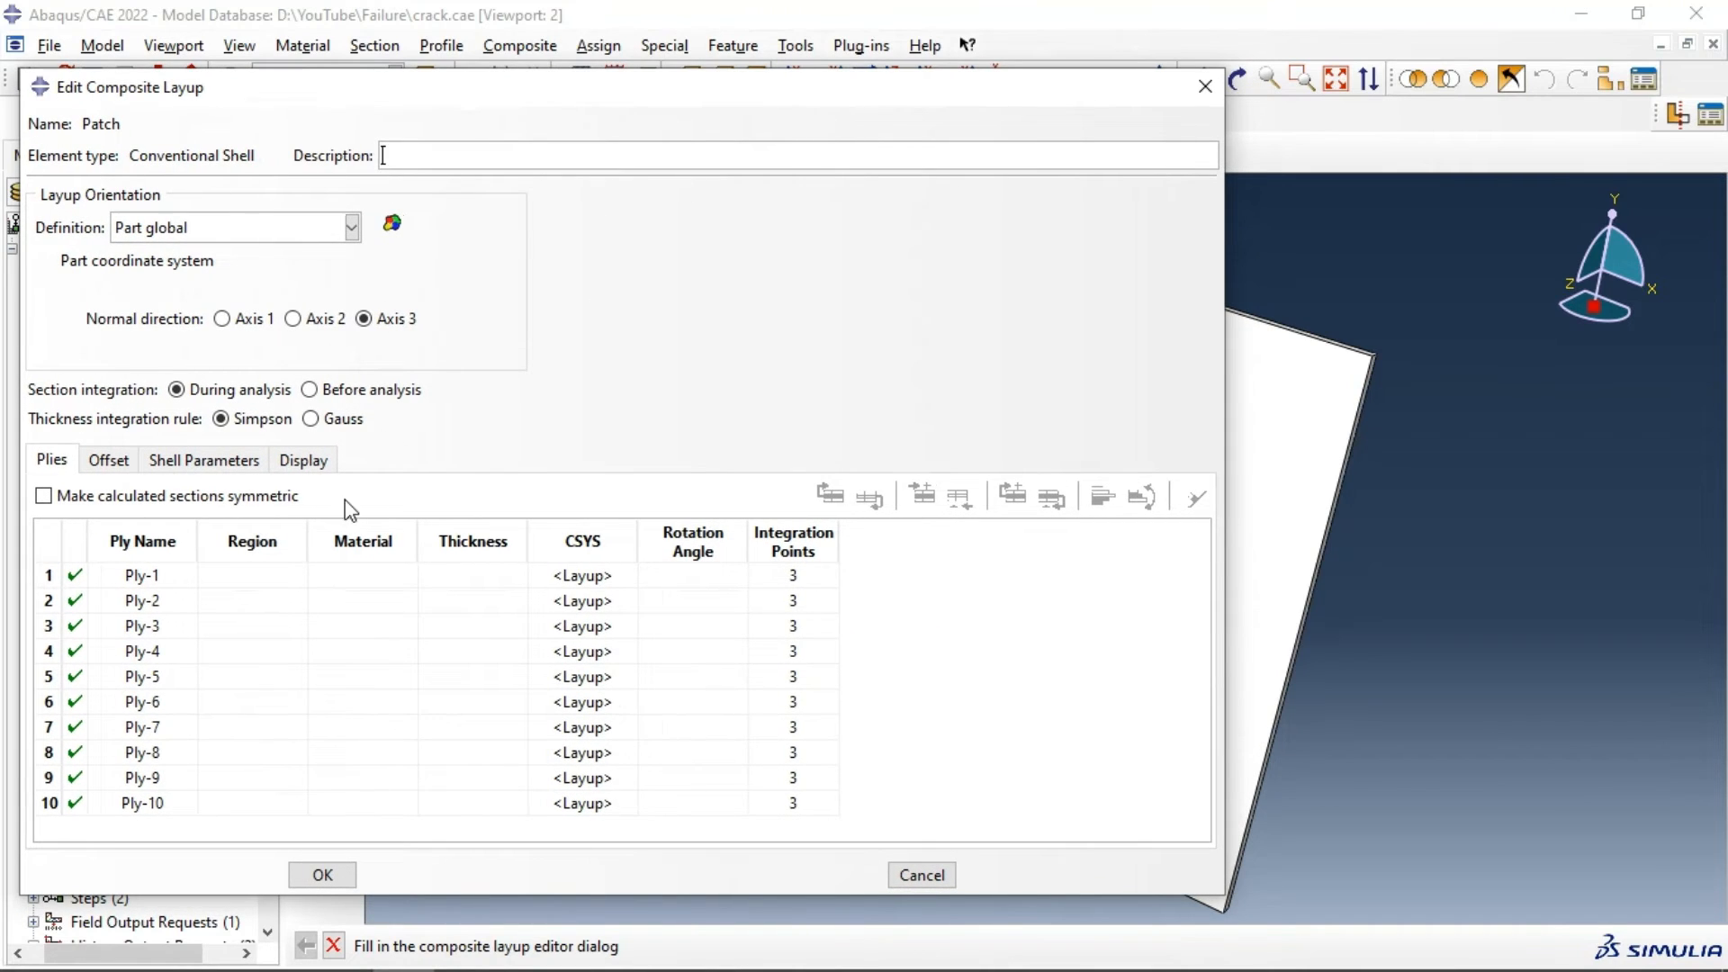
right_click(270, 551)
left_click(288, 548)
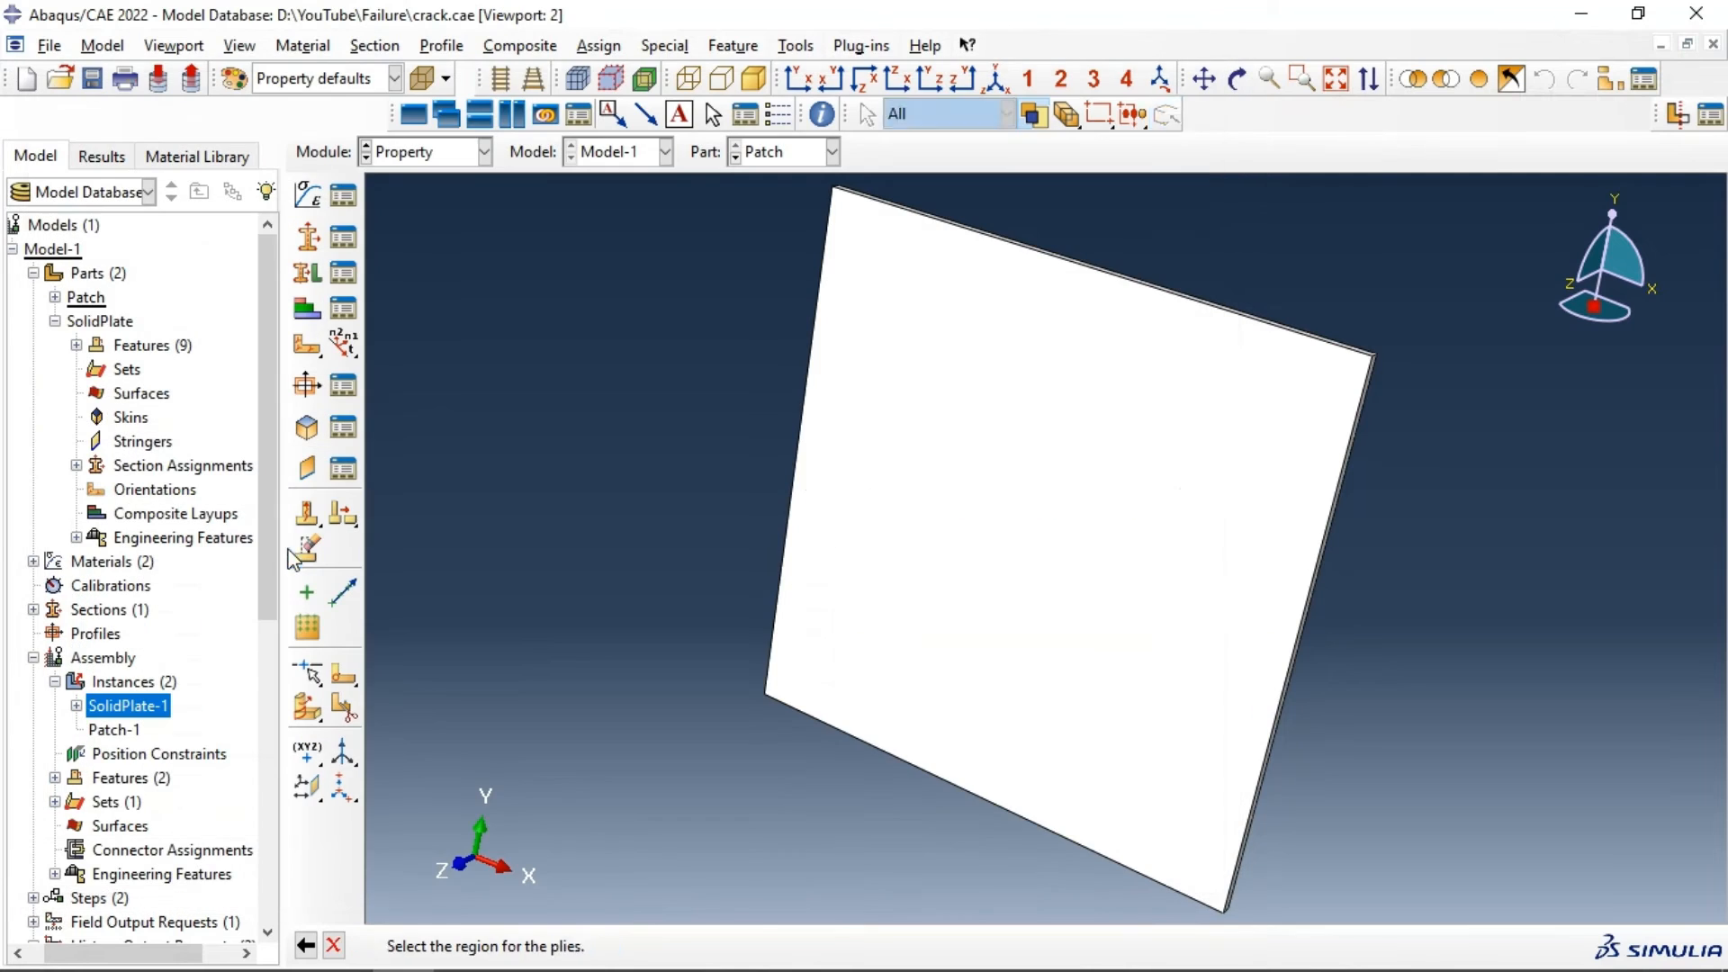
left_click_drag(698, 412, 1451, 659)
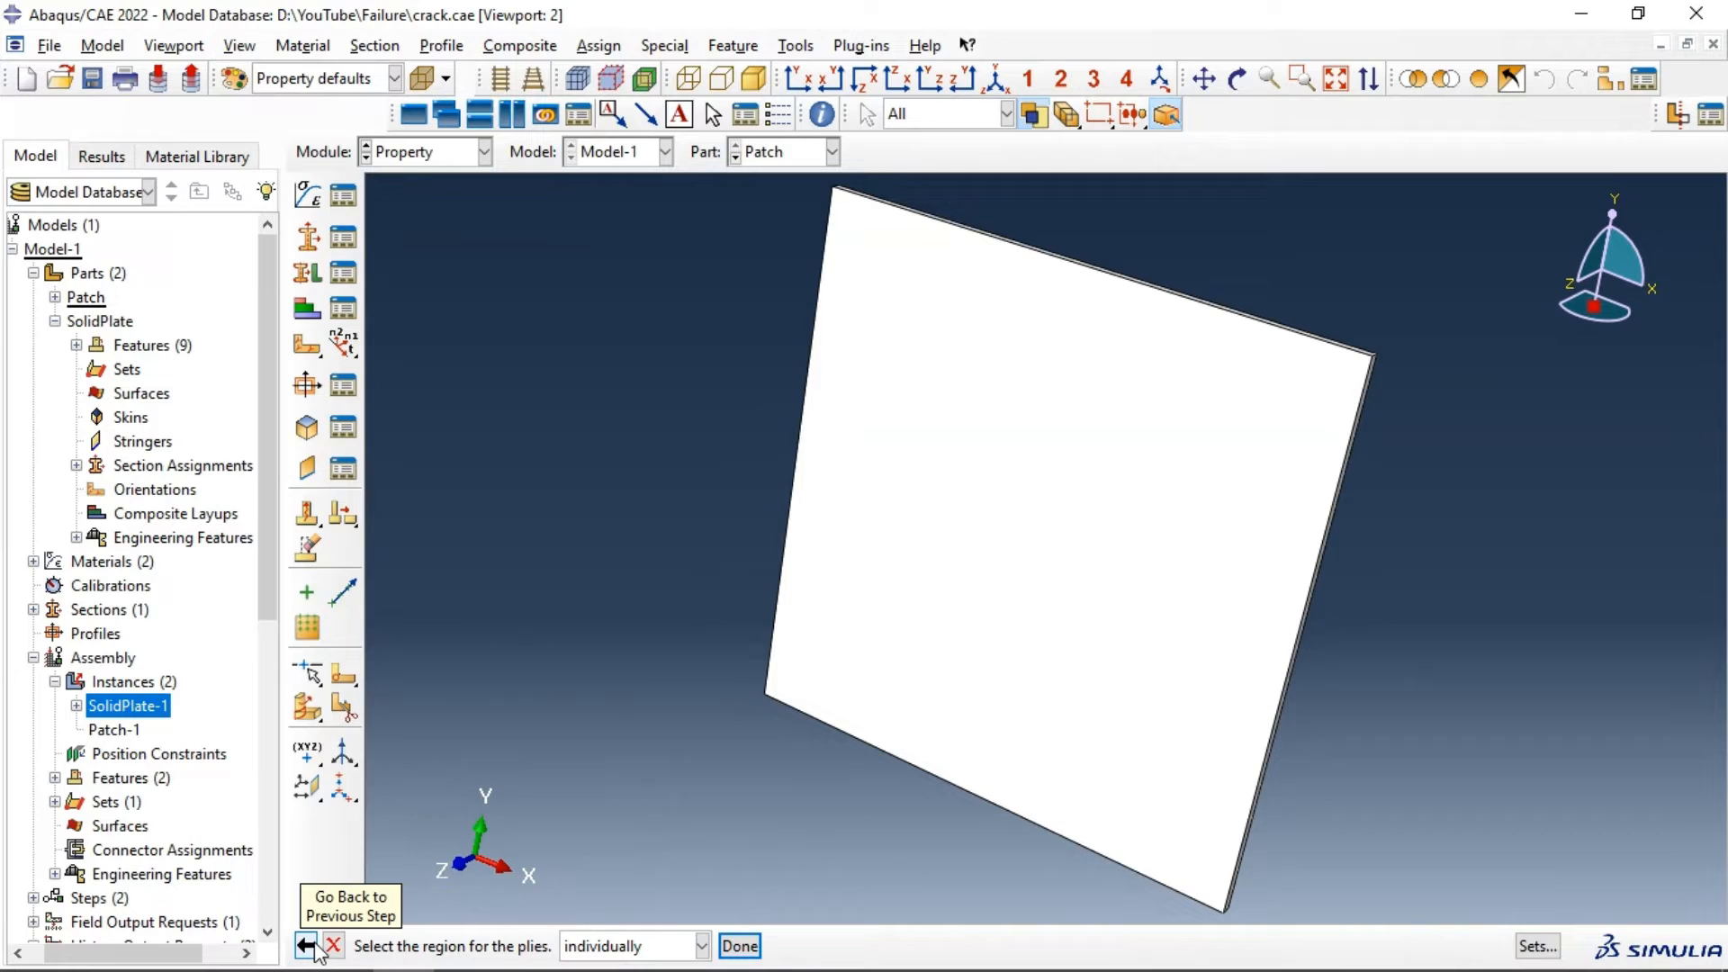
left_click(342, 943)
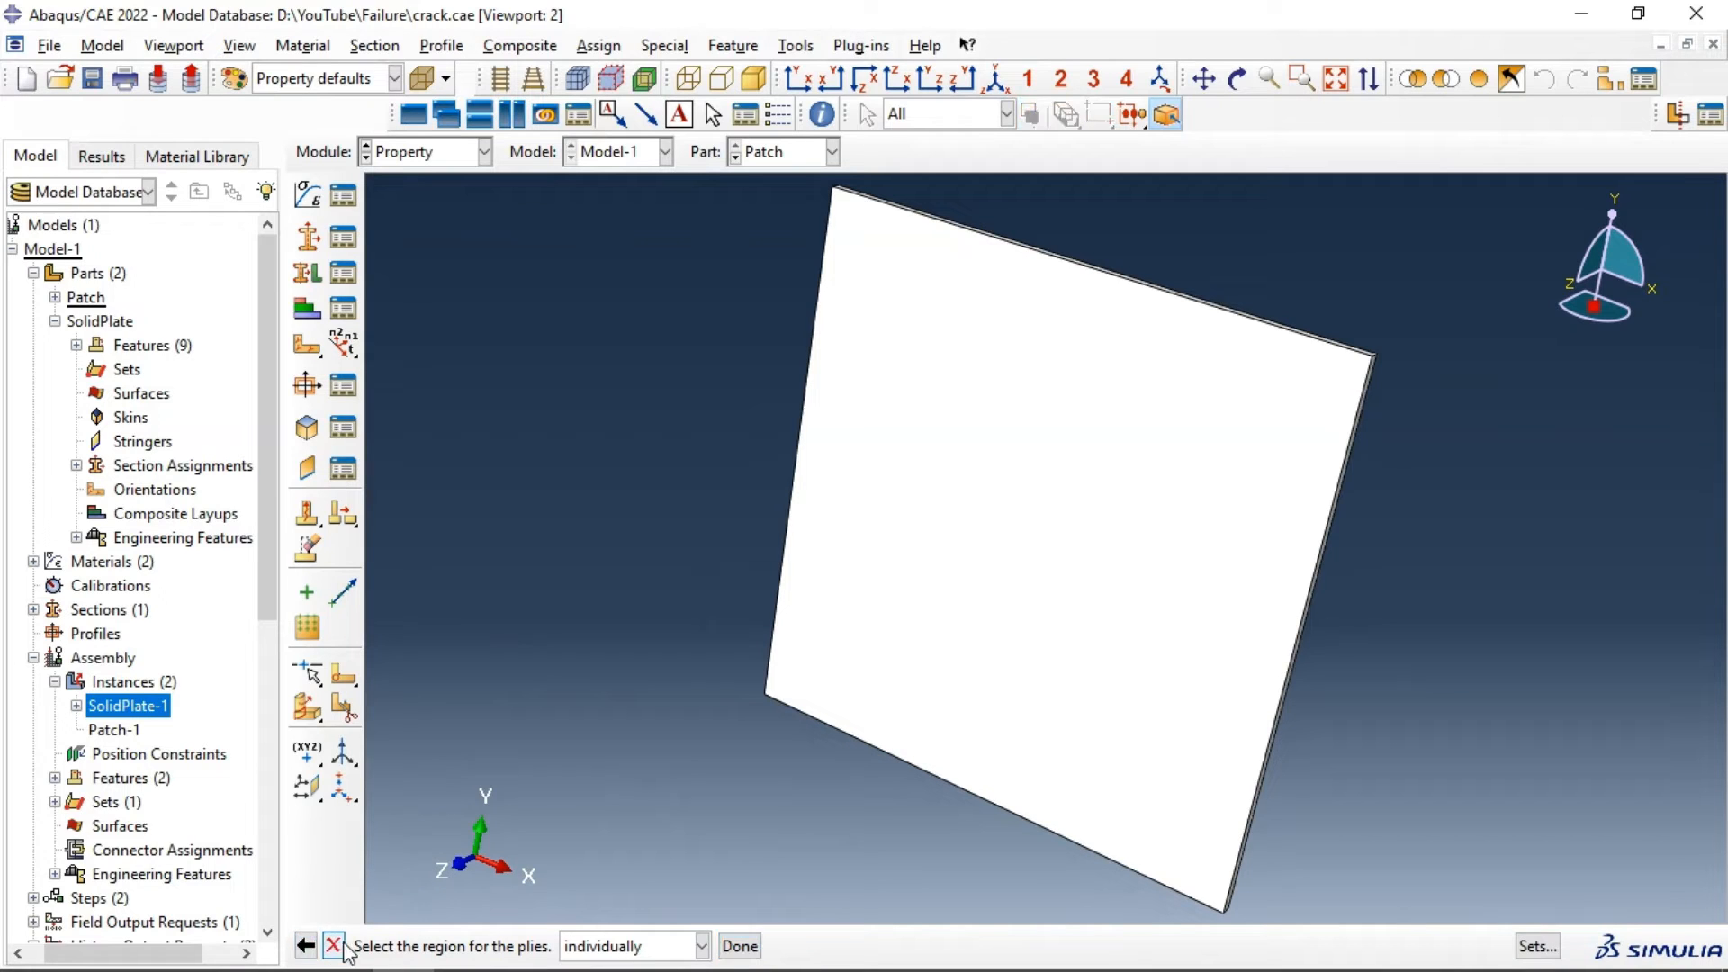
Step: Create a composite layup named Patch with the Continuum Shell element type, keeping the initial ply count of 10
left_click(311, 315)
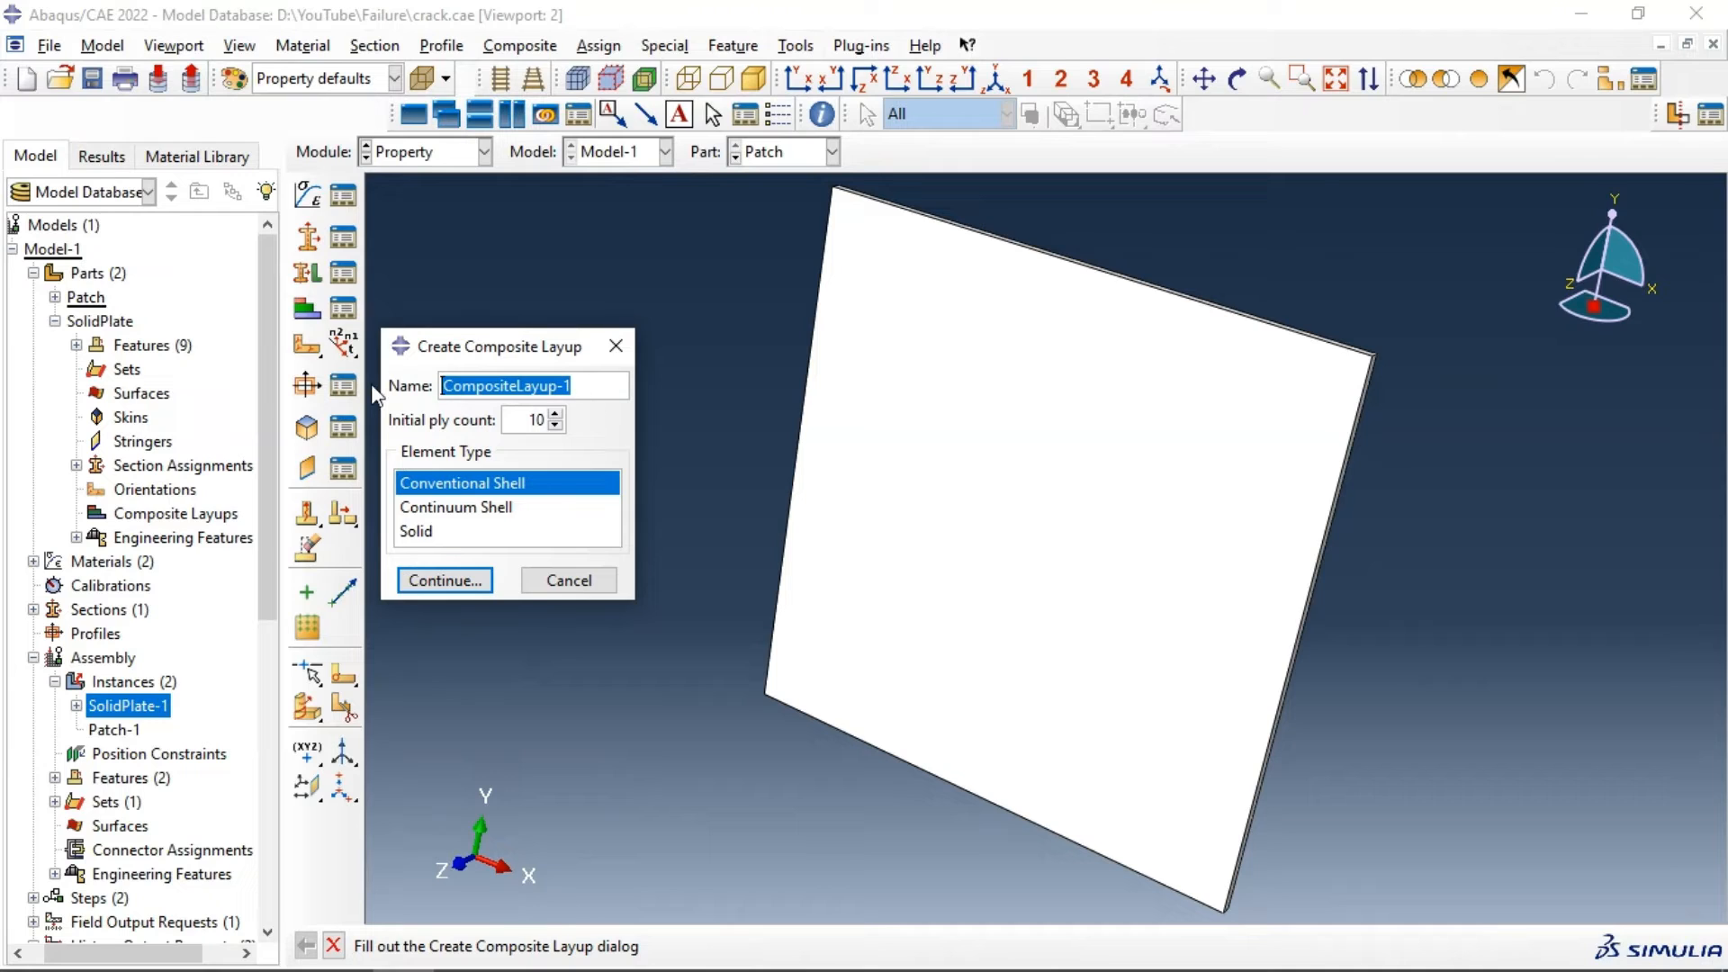
type("Patch")
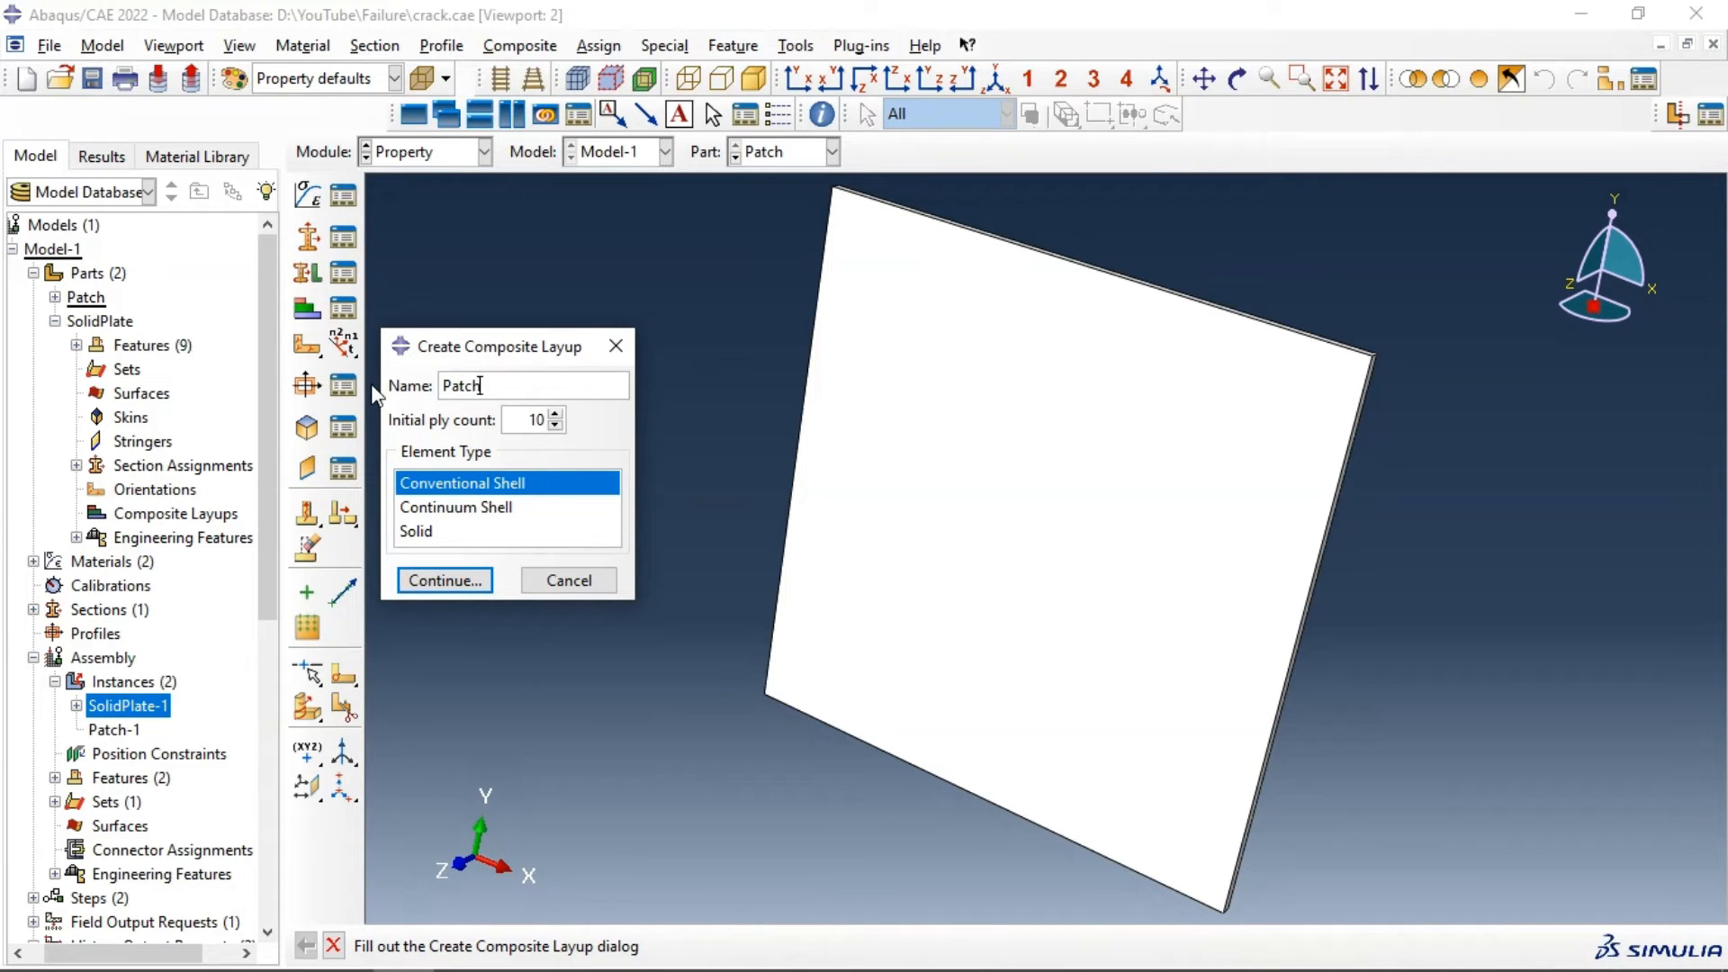
left_click(487, 509)
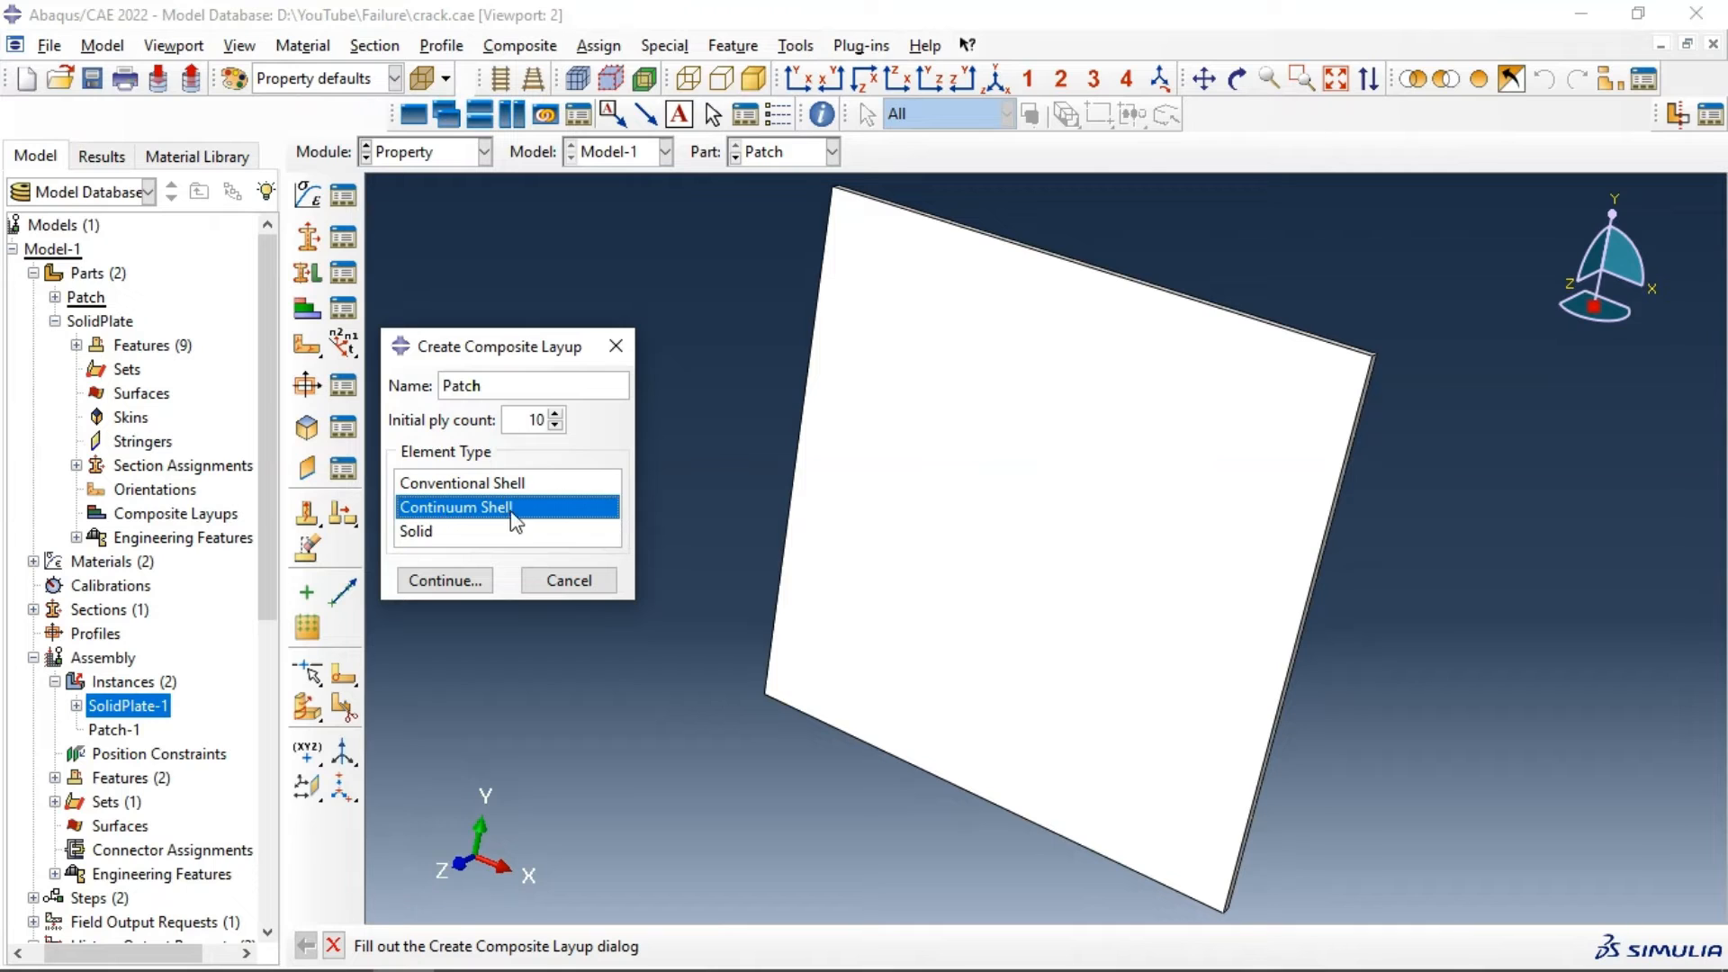
left_click(467, 581)
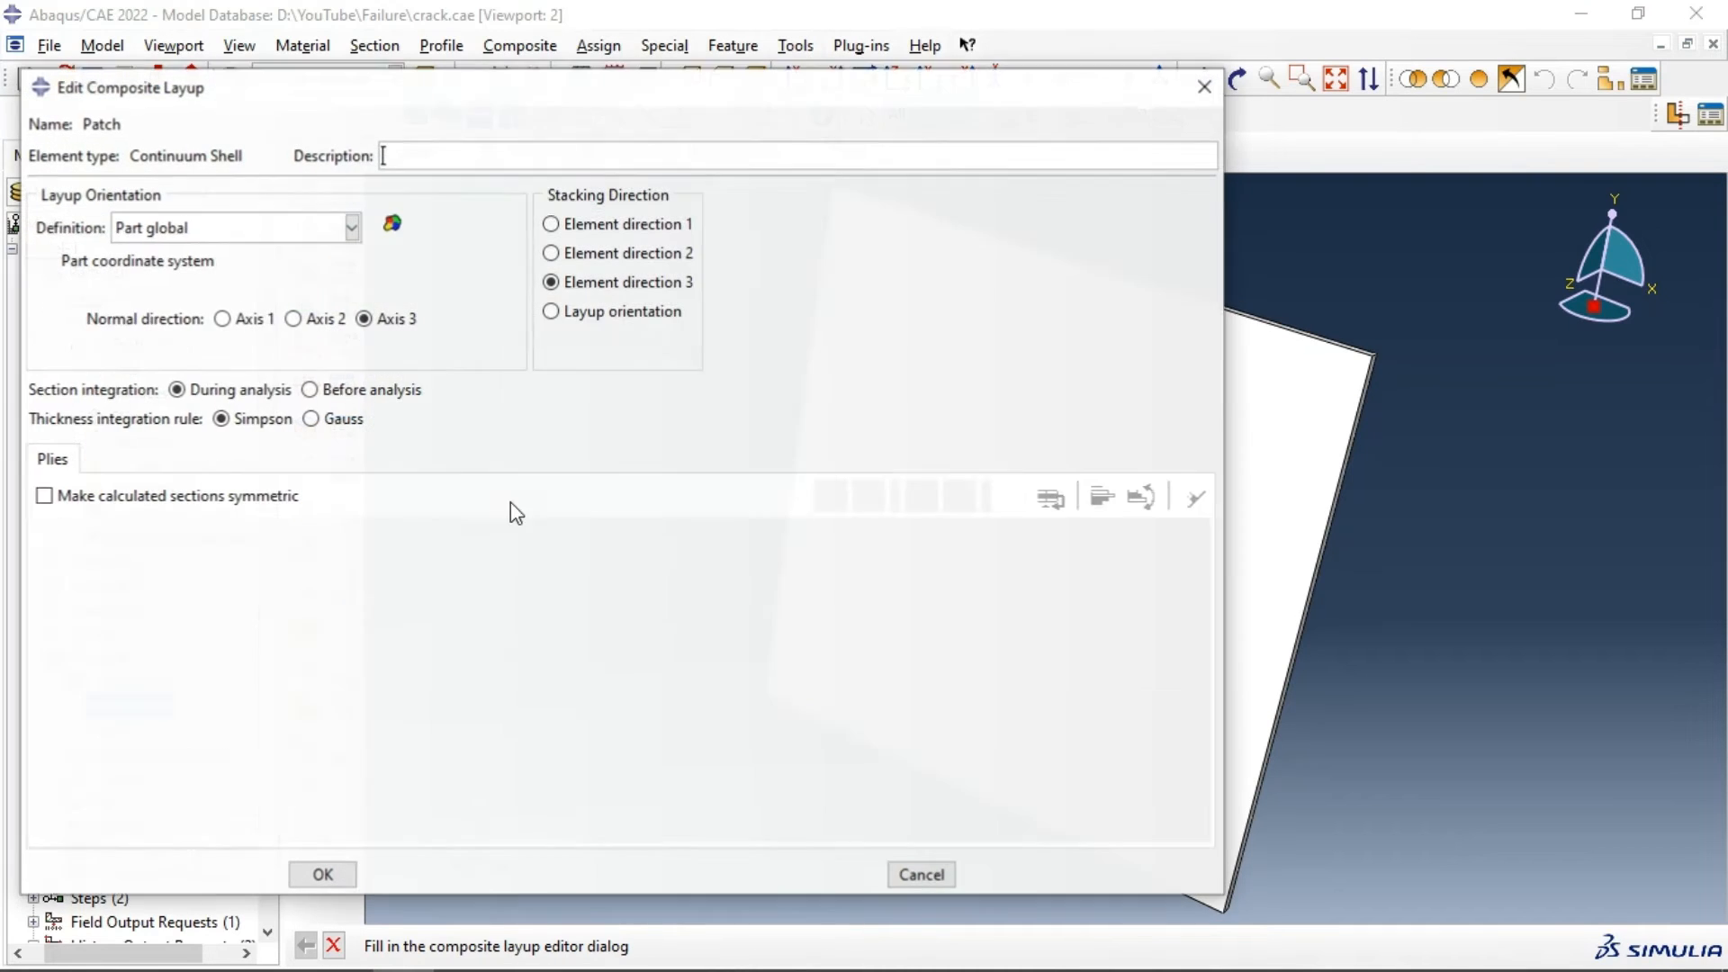
Step: Assign the whole patch solid as the region for all ten plies of the layup
left_click(261, 548)
right_click(275, 551)
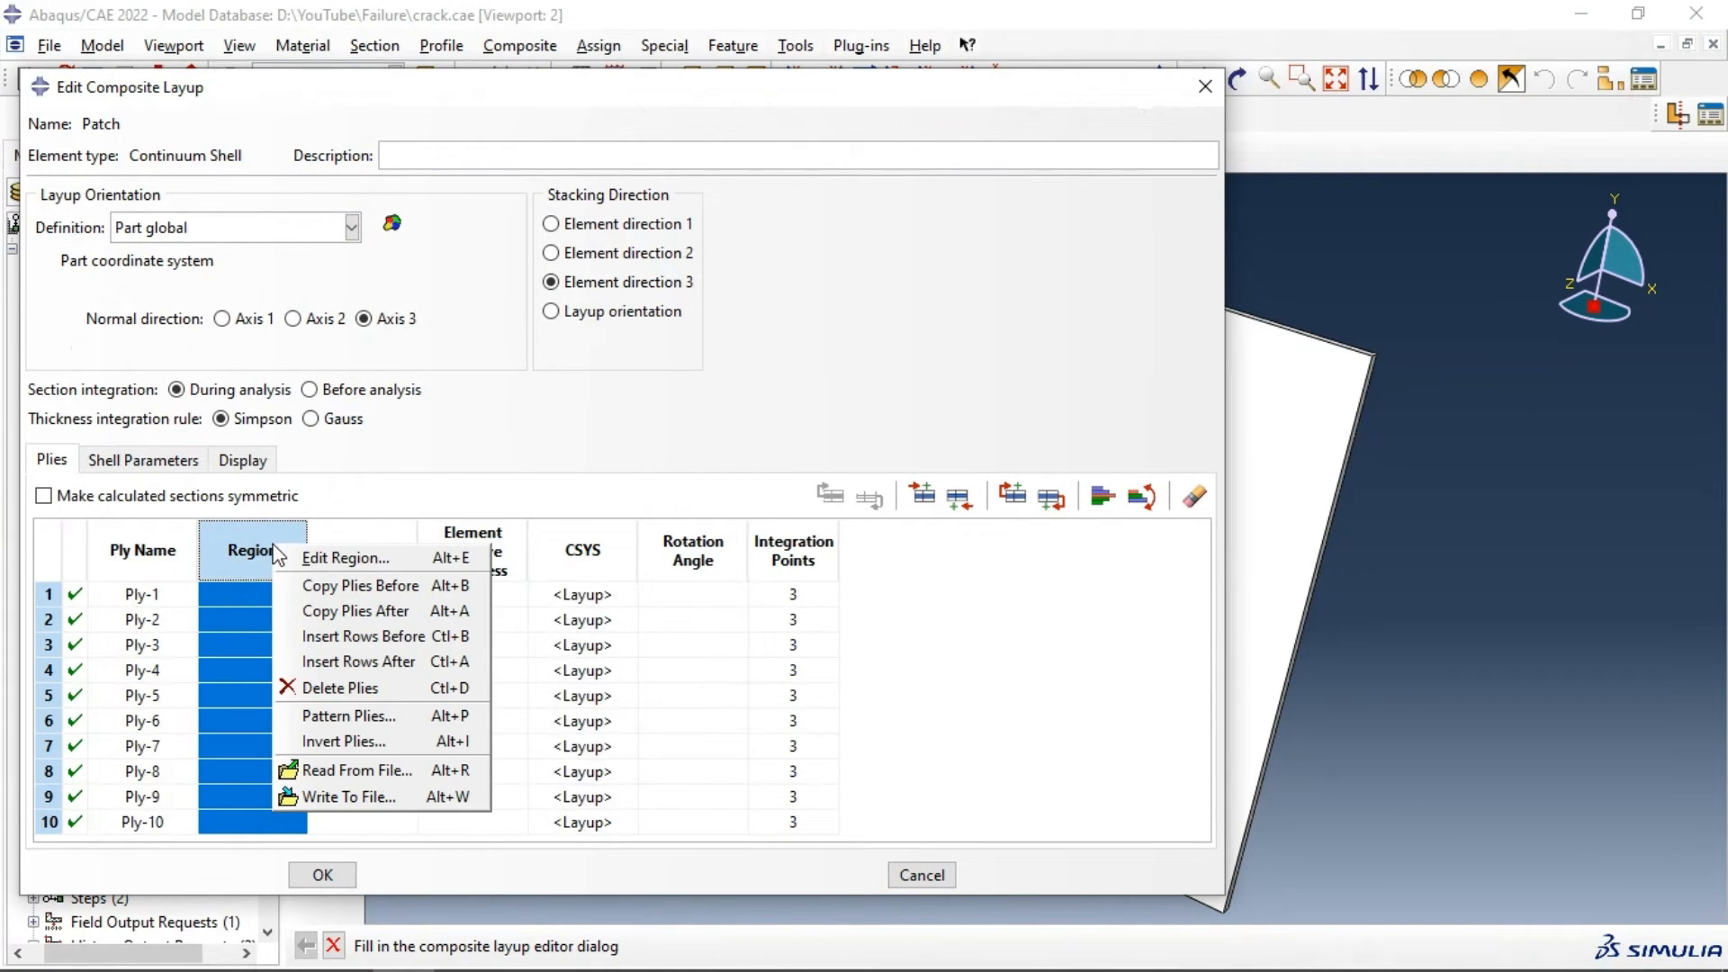
left_click(328, 559)
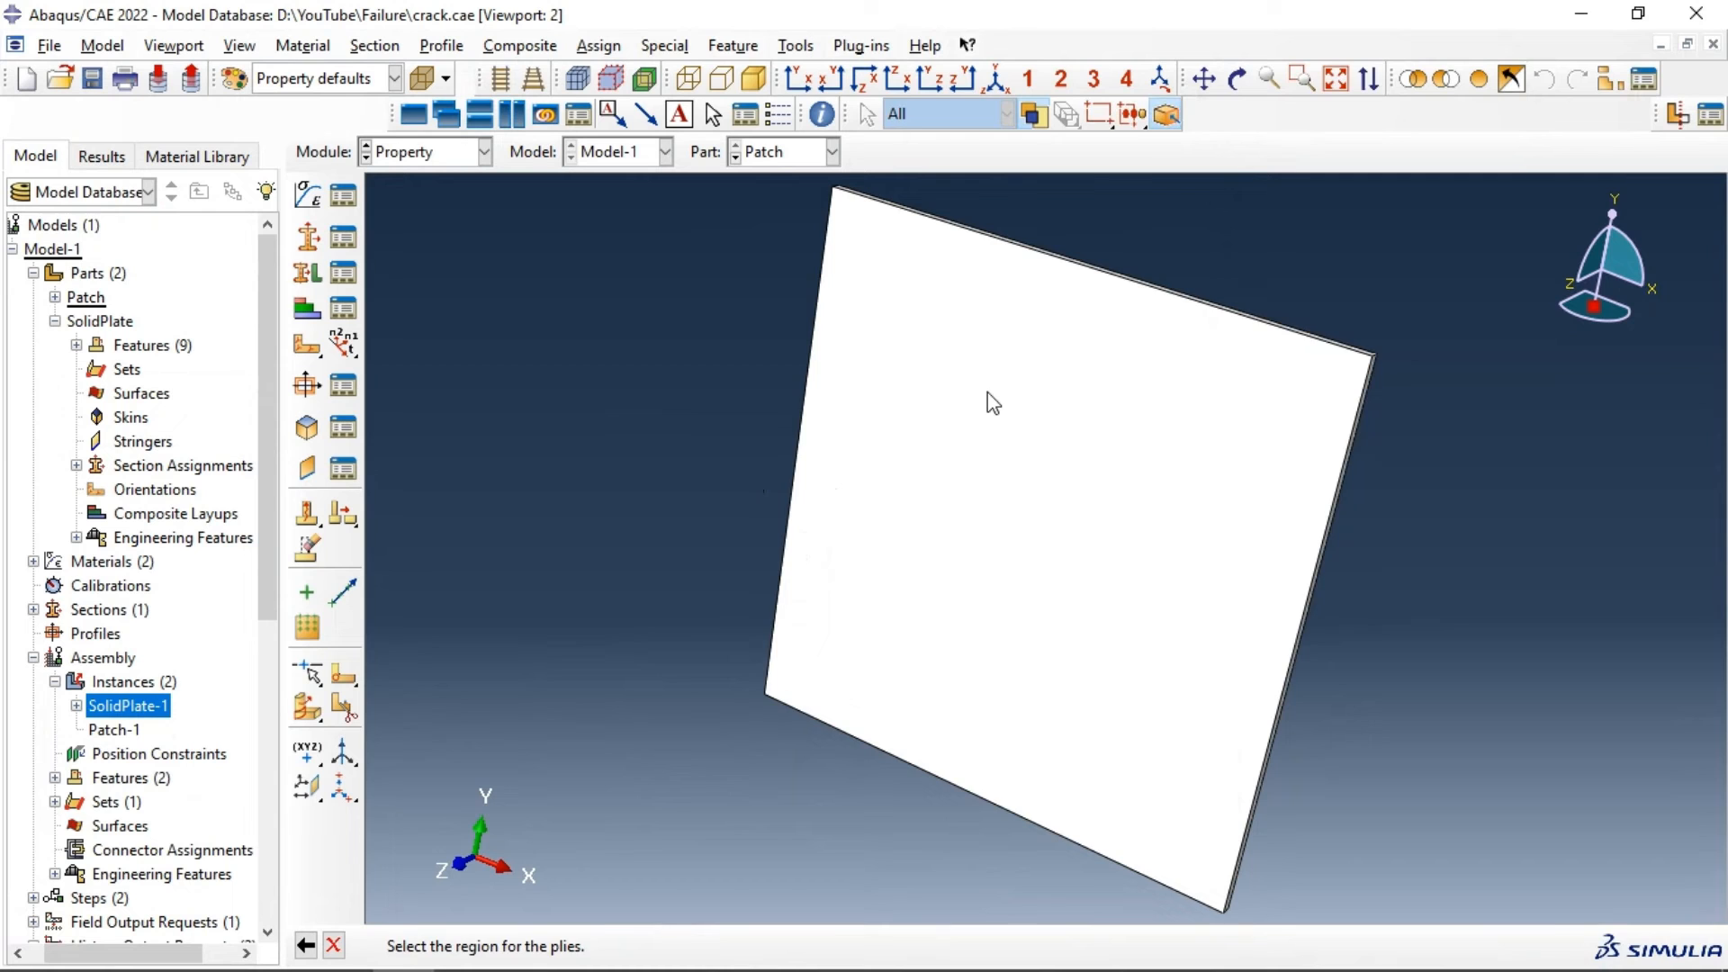
left_click(794, 747)
left_click(587, 945)
Step: Assign the Composite material to all ten plies
left_click(389, 552)
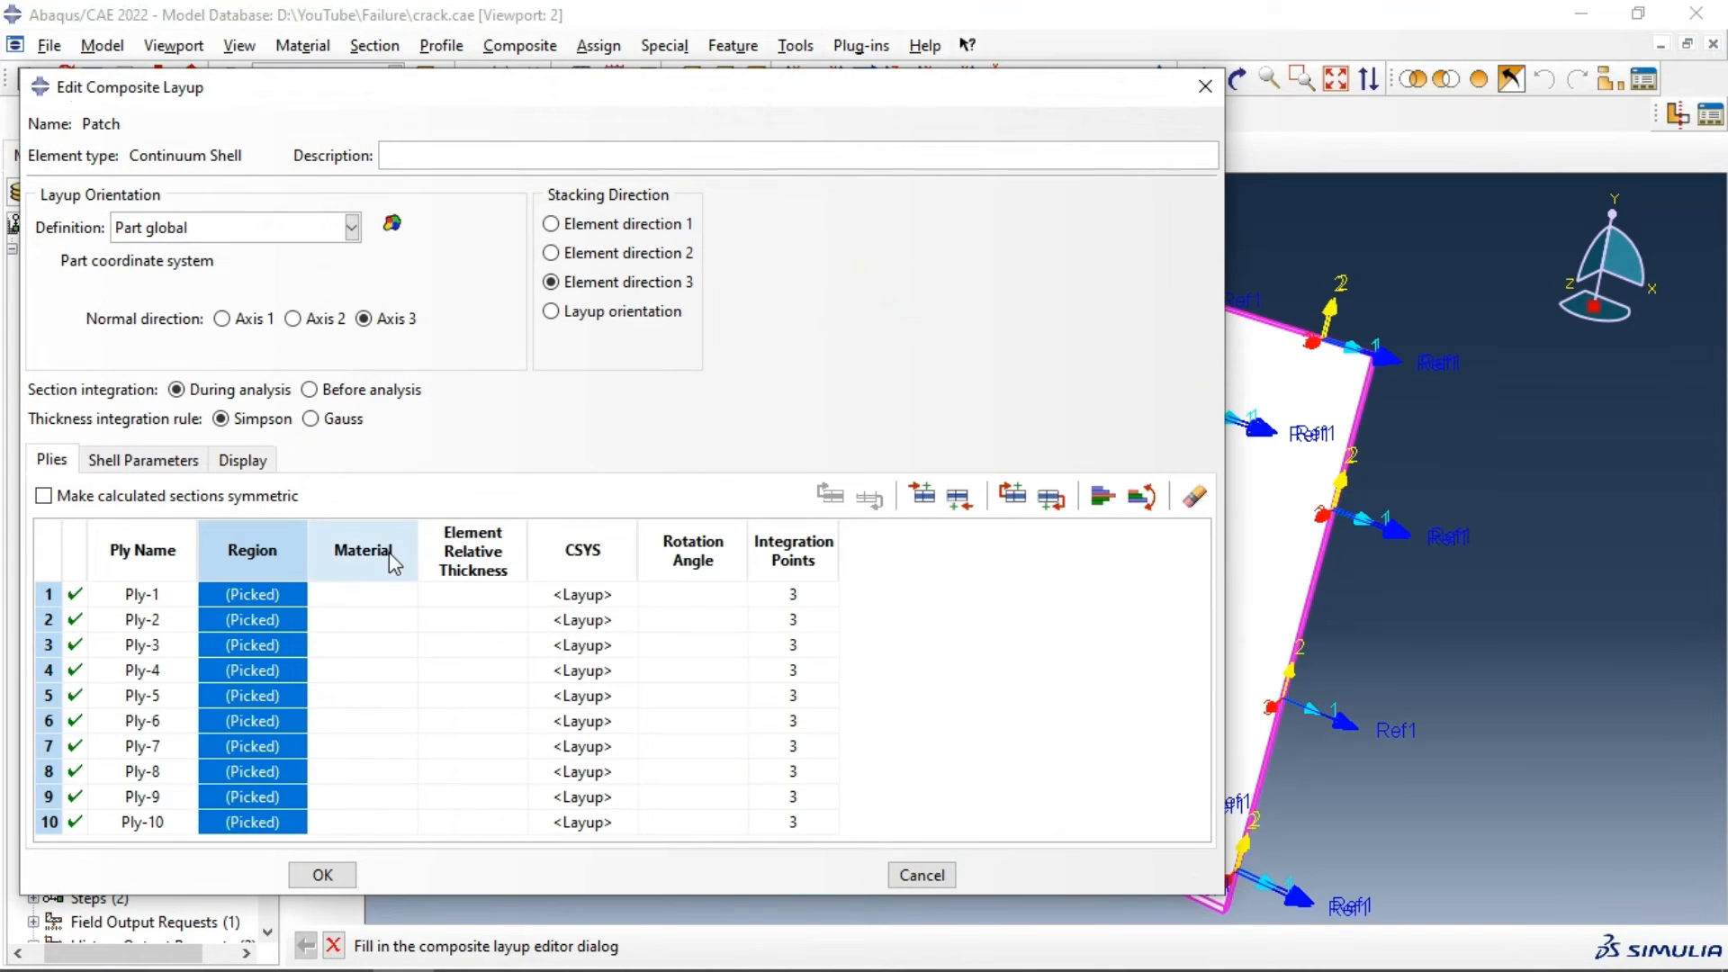
right_click(390, 552)
left_click(392, 569)
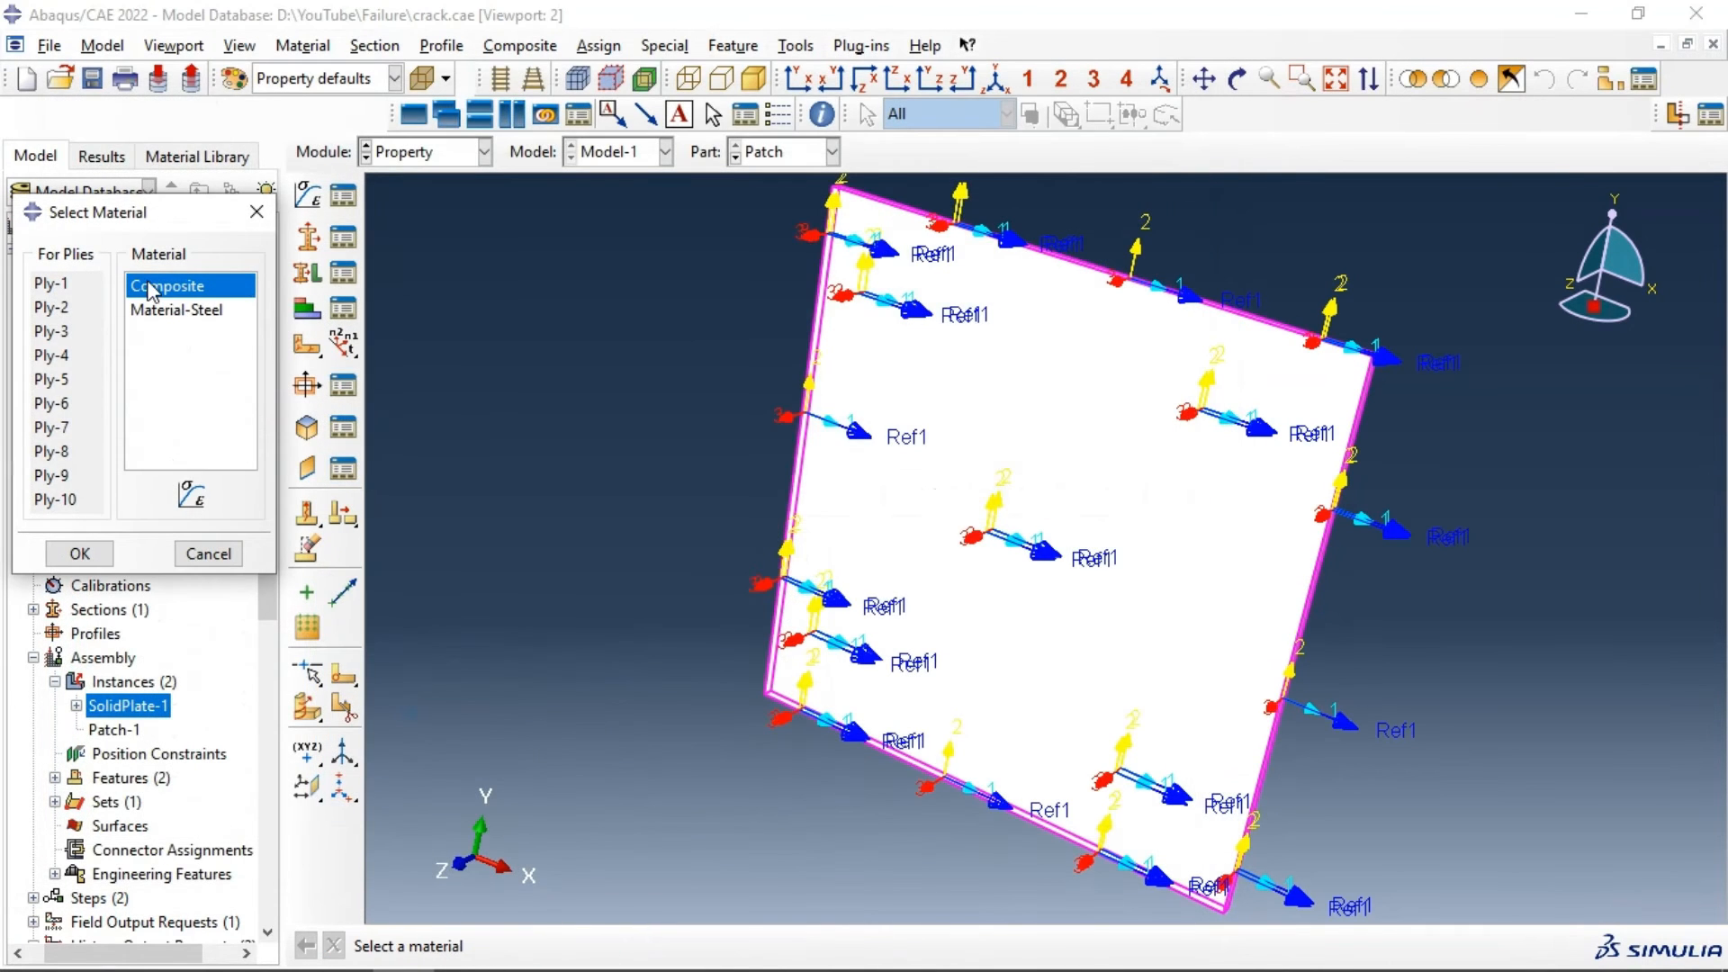
left_click(101, 552)
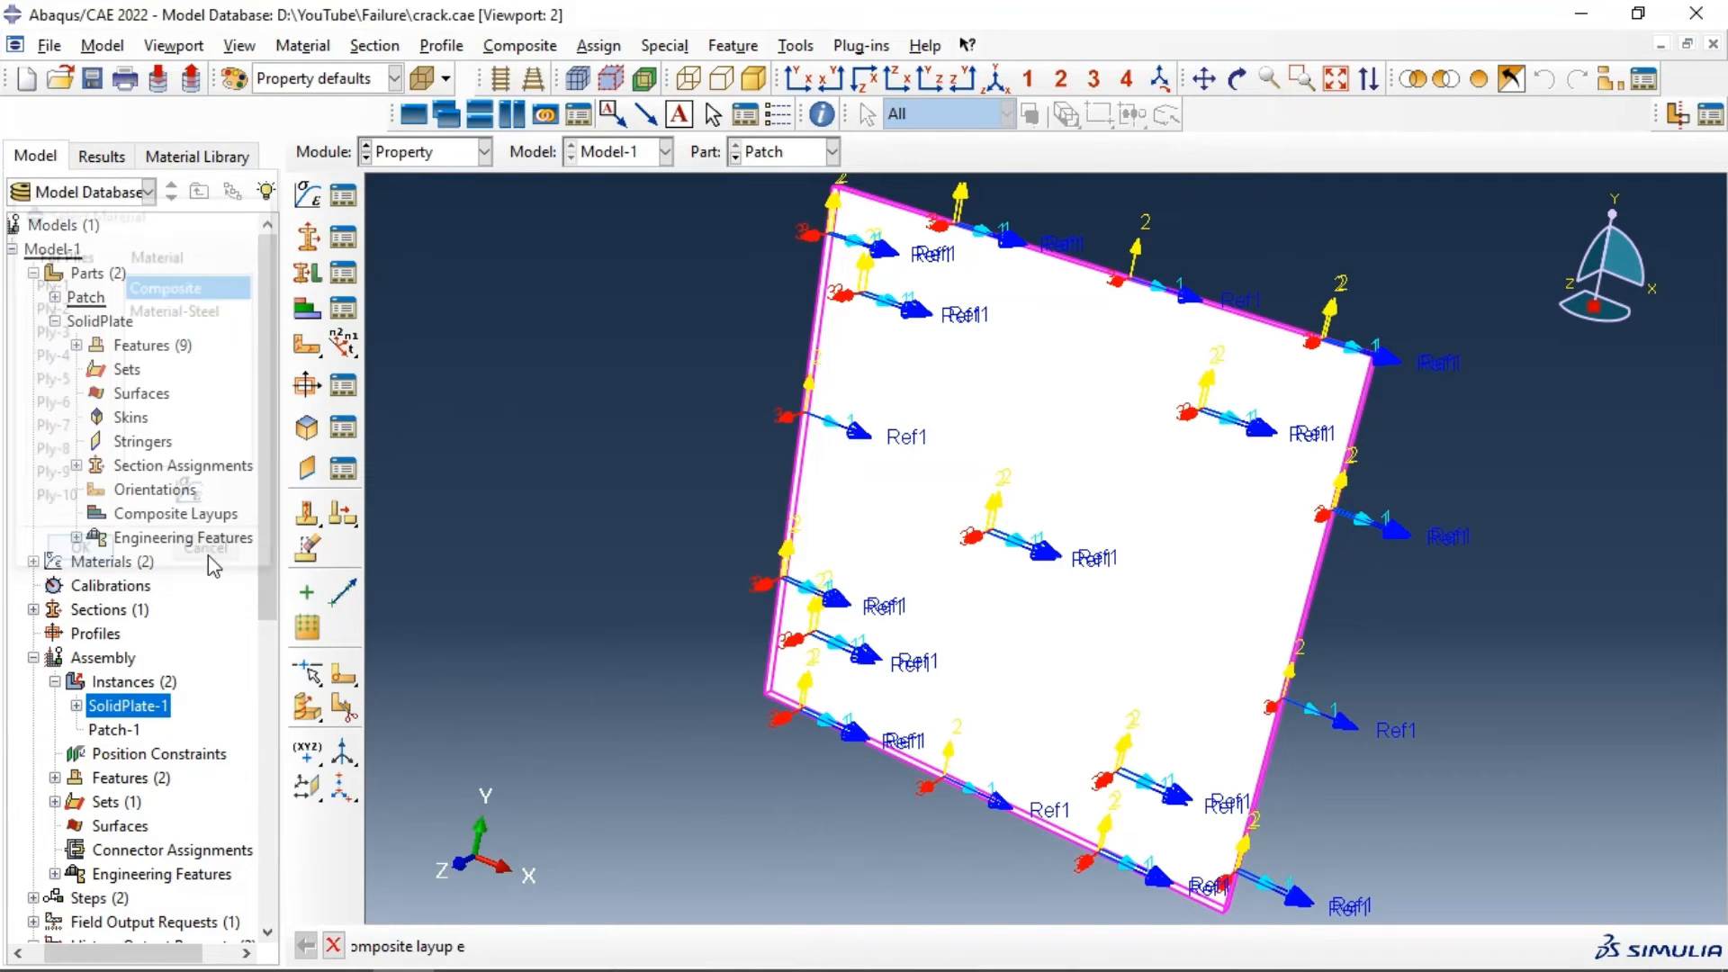
Step: Set the element relative thickness of all ten plies to 0.1
left_click(487, 545)
right_click(487, 547)
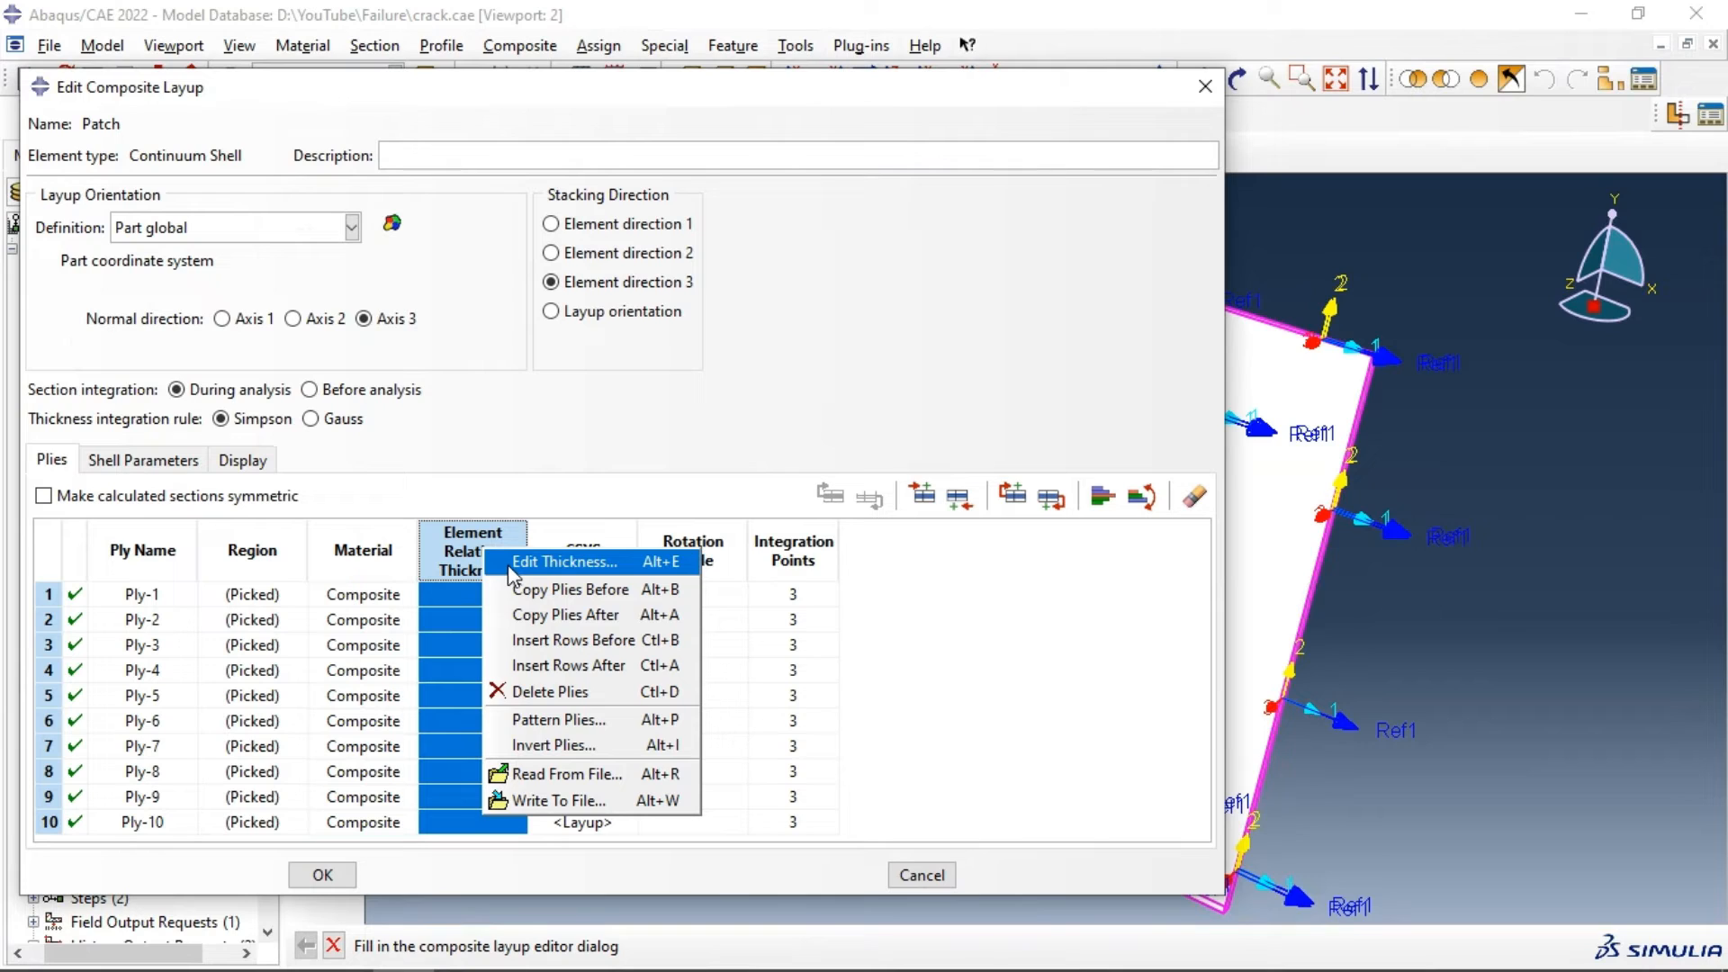
left_click(508, 564)
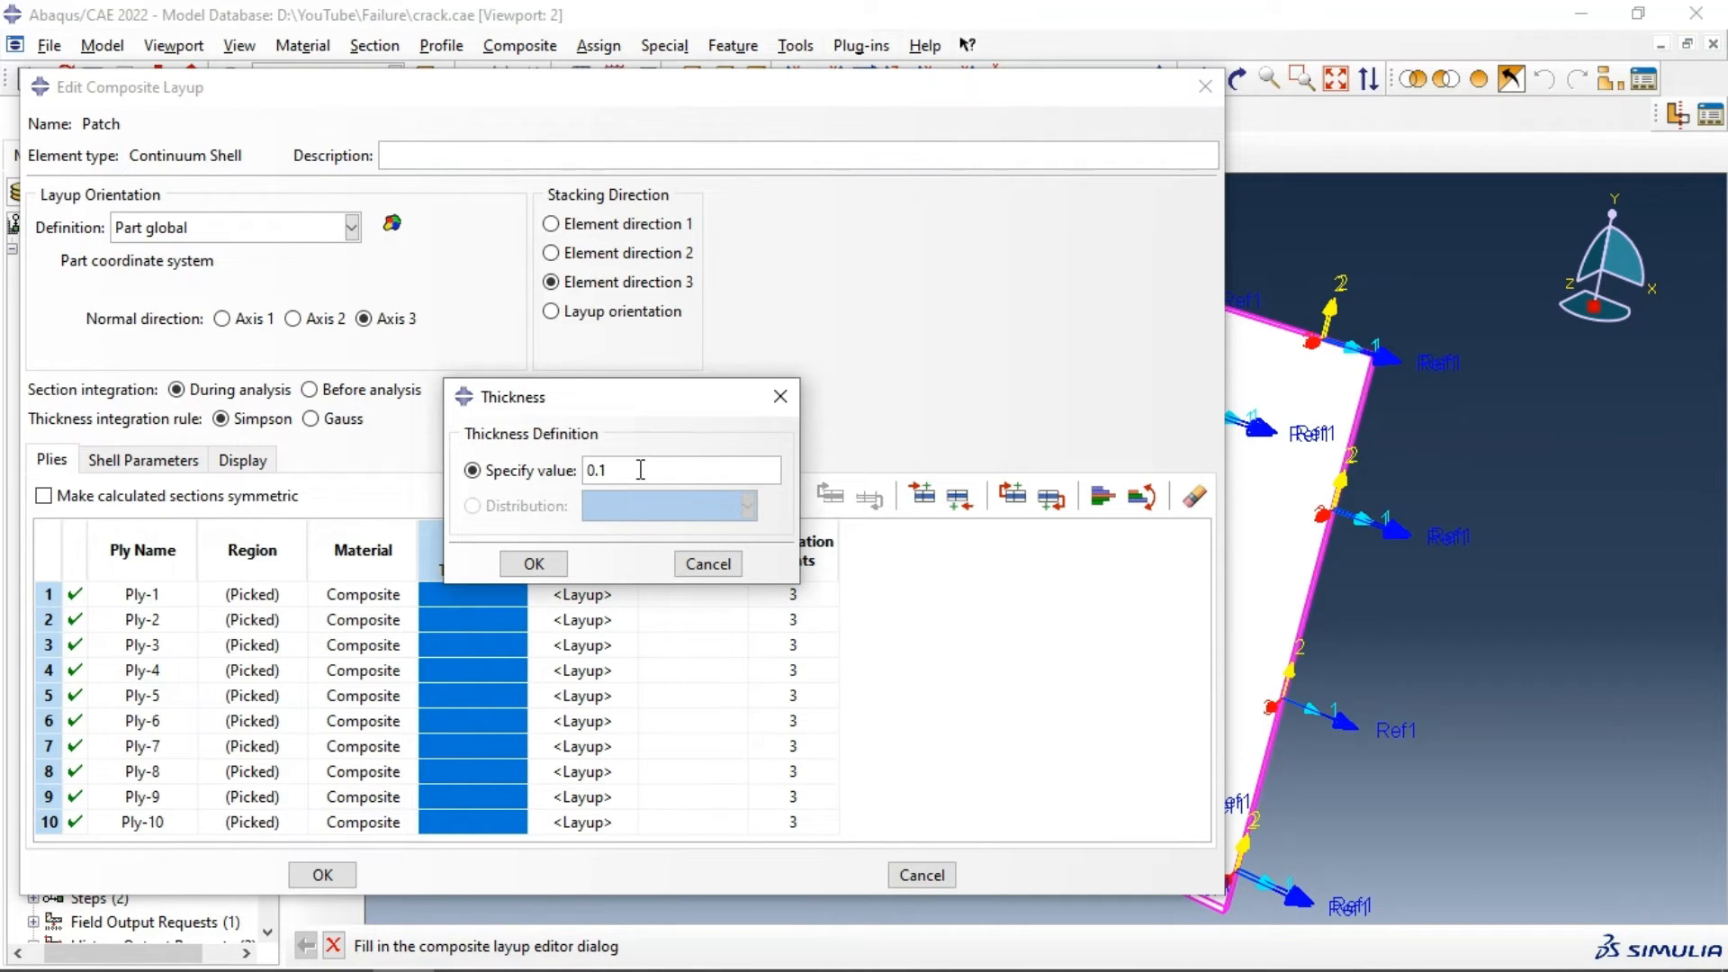
left_click_drag(635, 469, 594, 469)
left_click(533, 563)
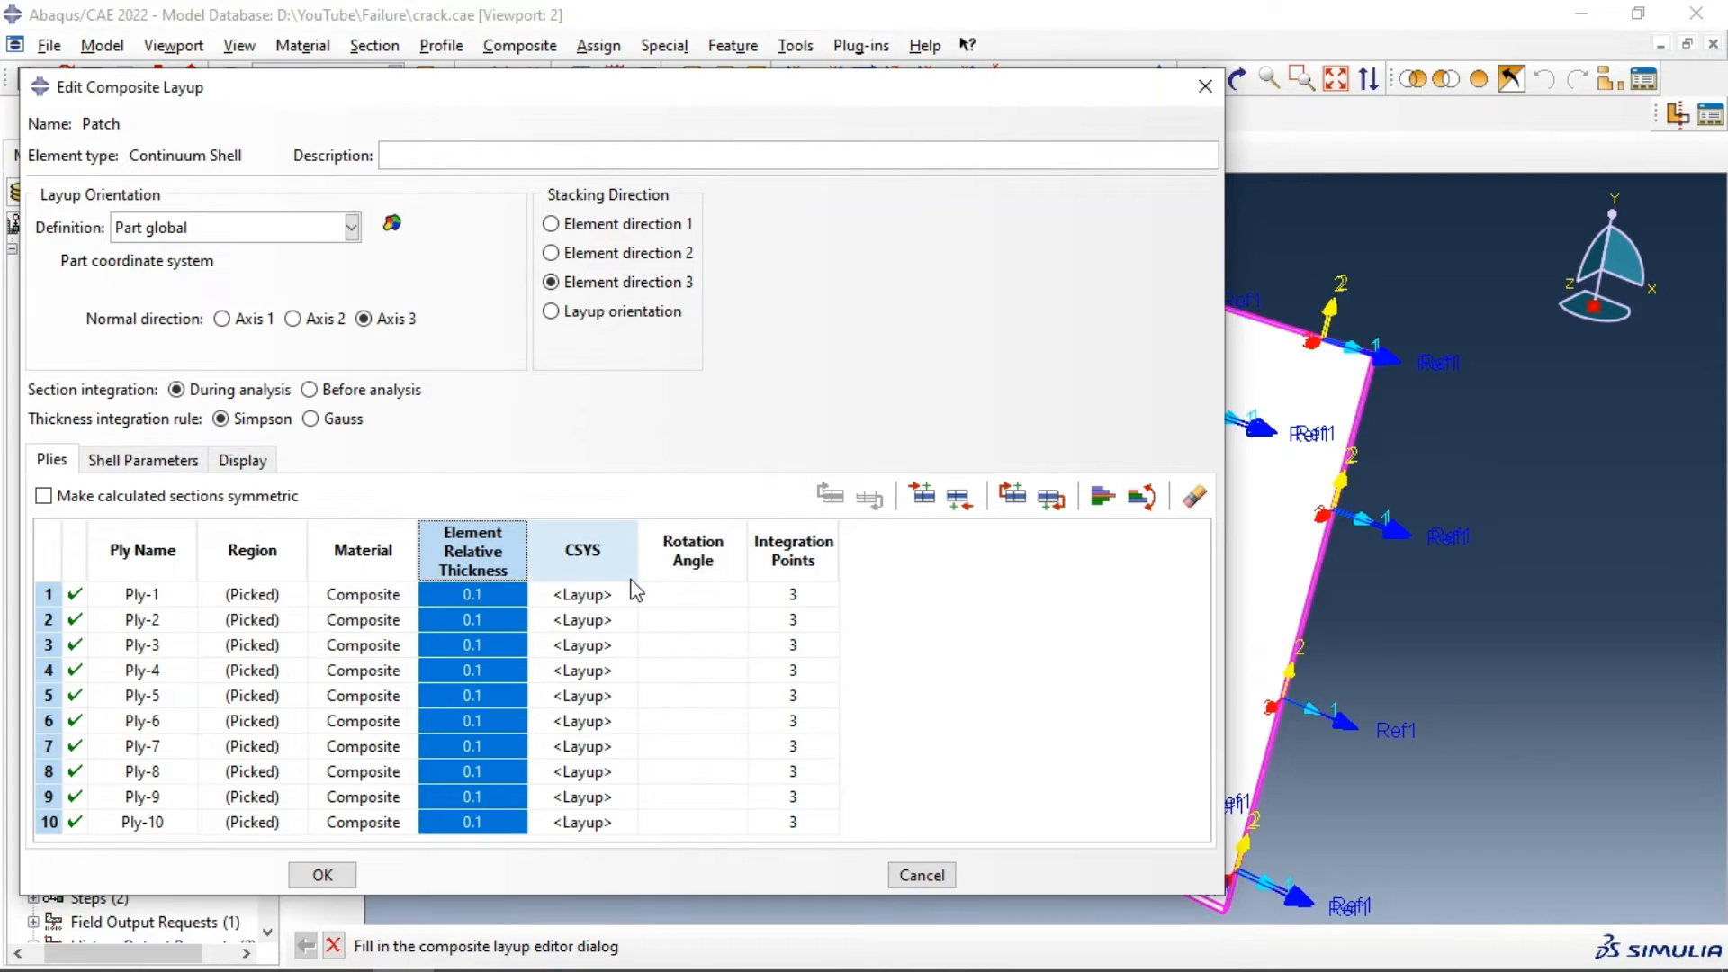
Step: Set the rotation angle of all ten plies to 0 degrees
left_click(694, 555)
right_click(693, 553)
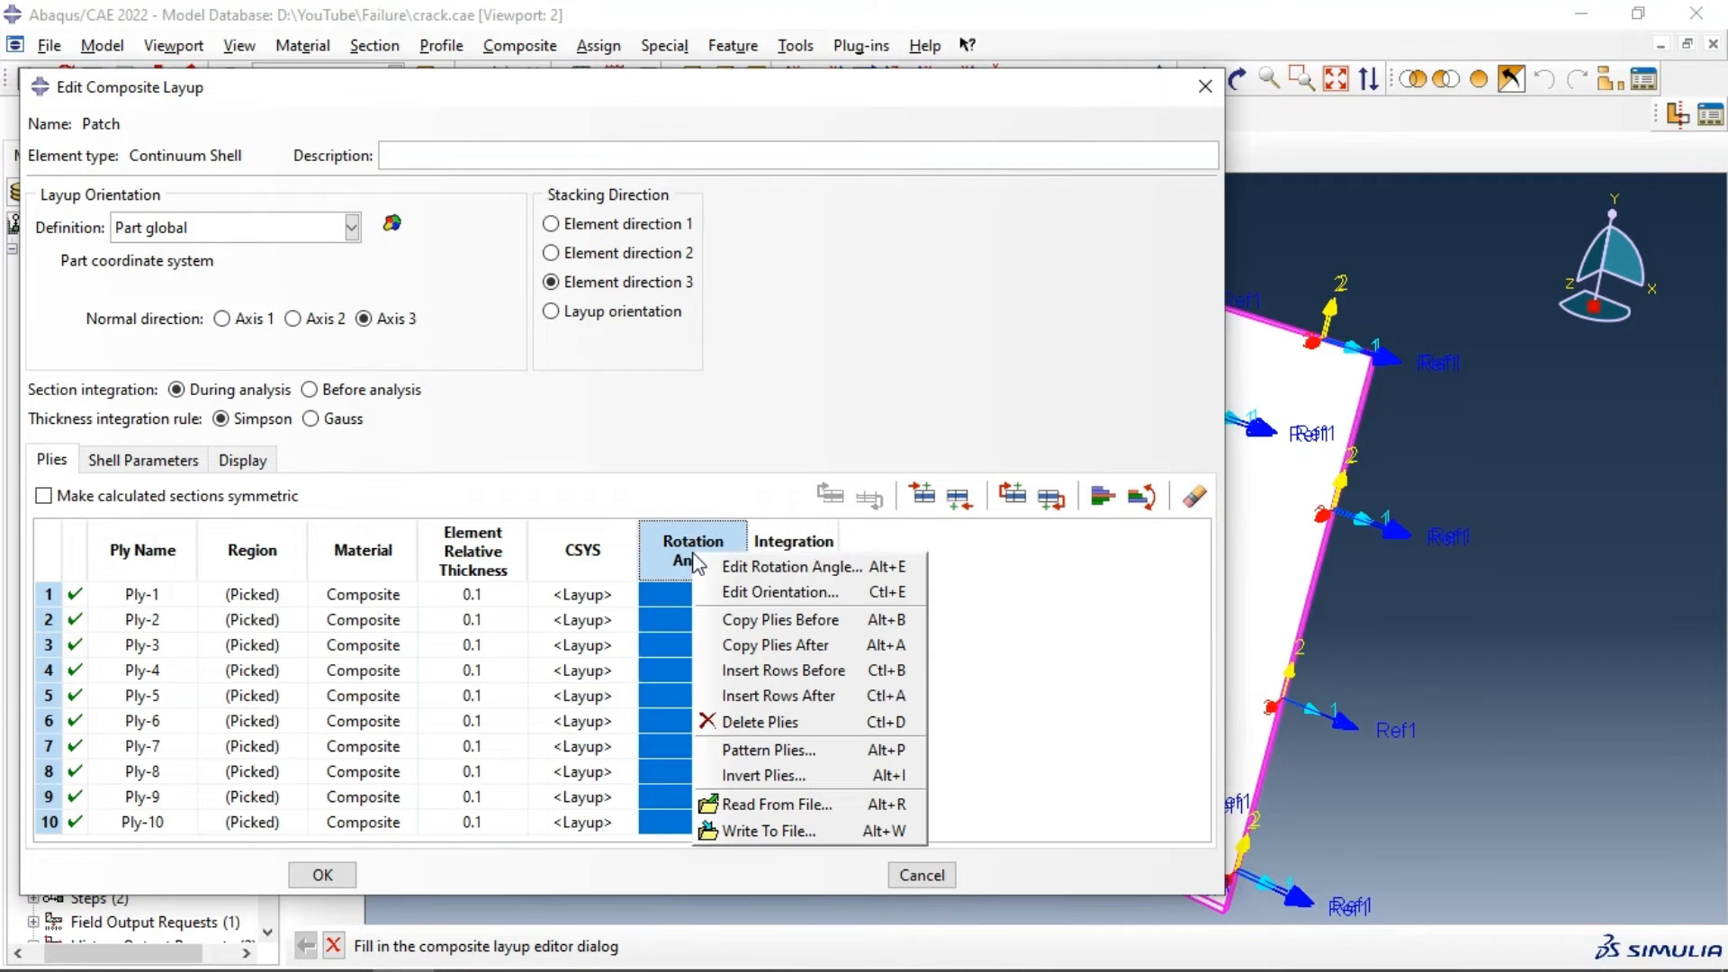
left_click(762, 567)
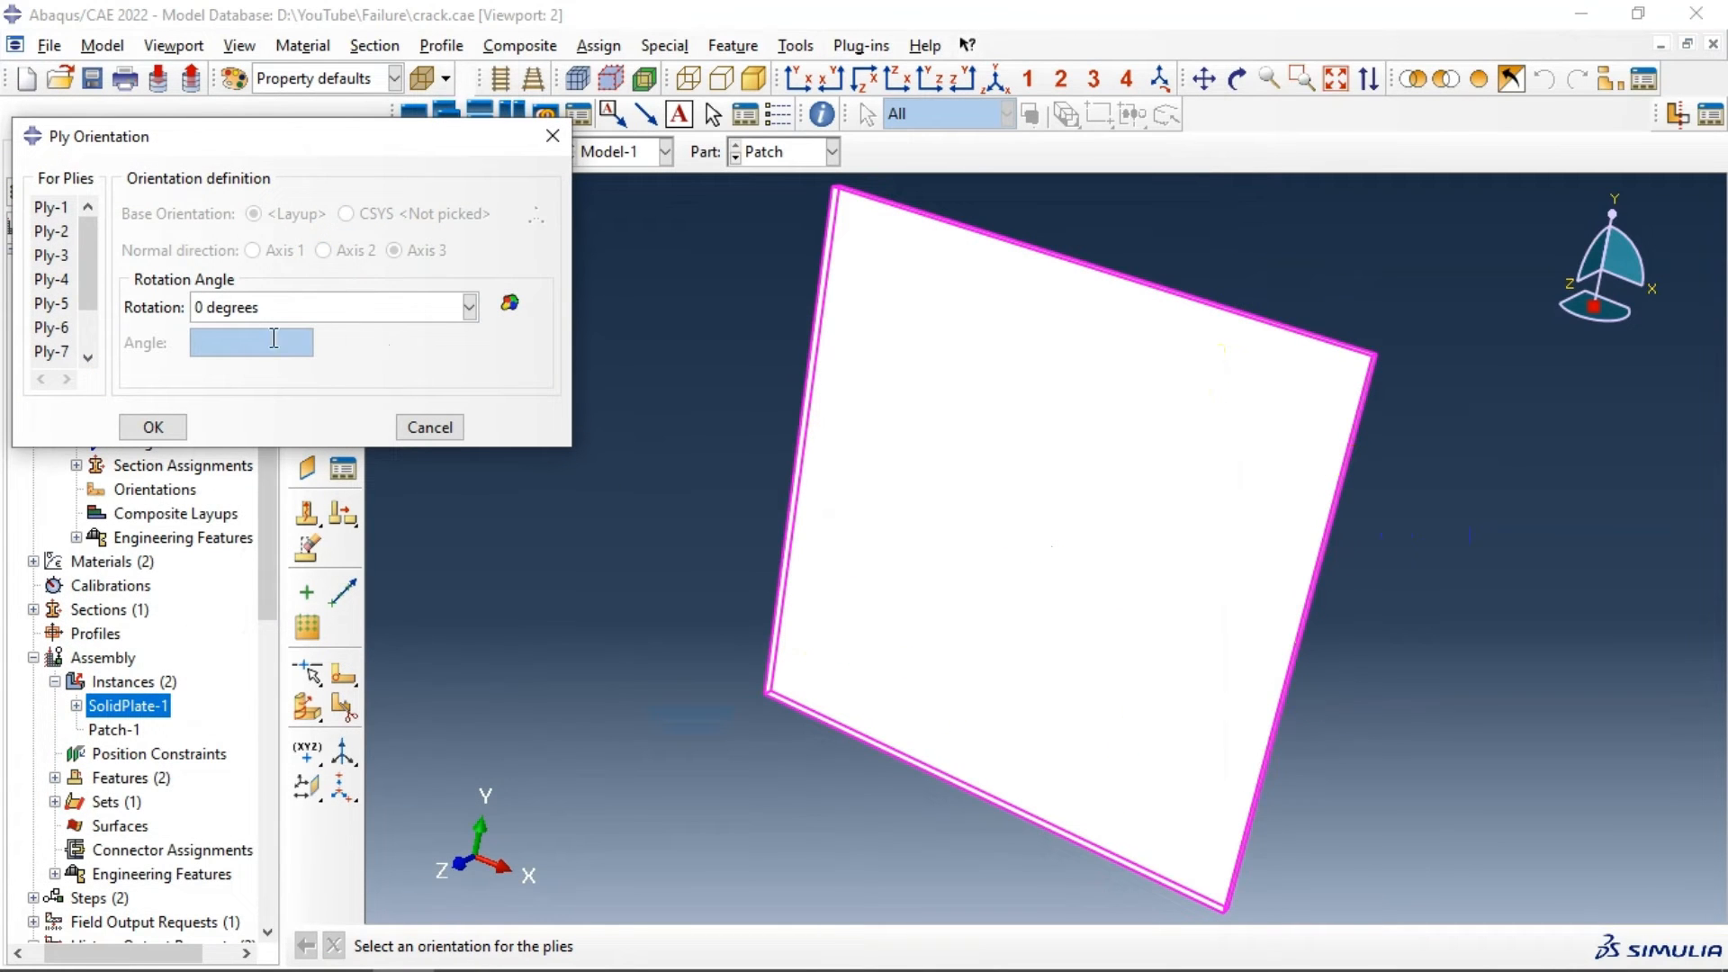
left_click(171, 430)
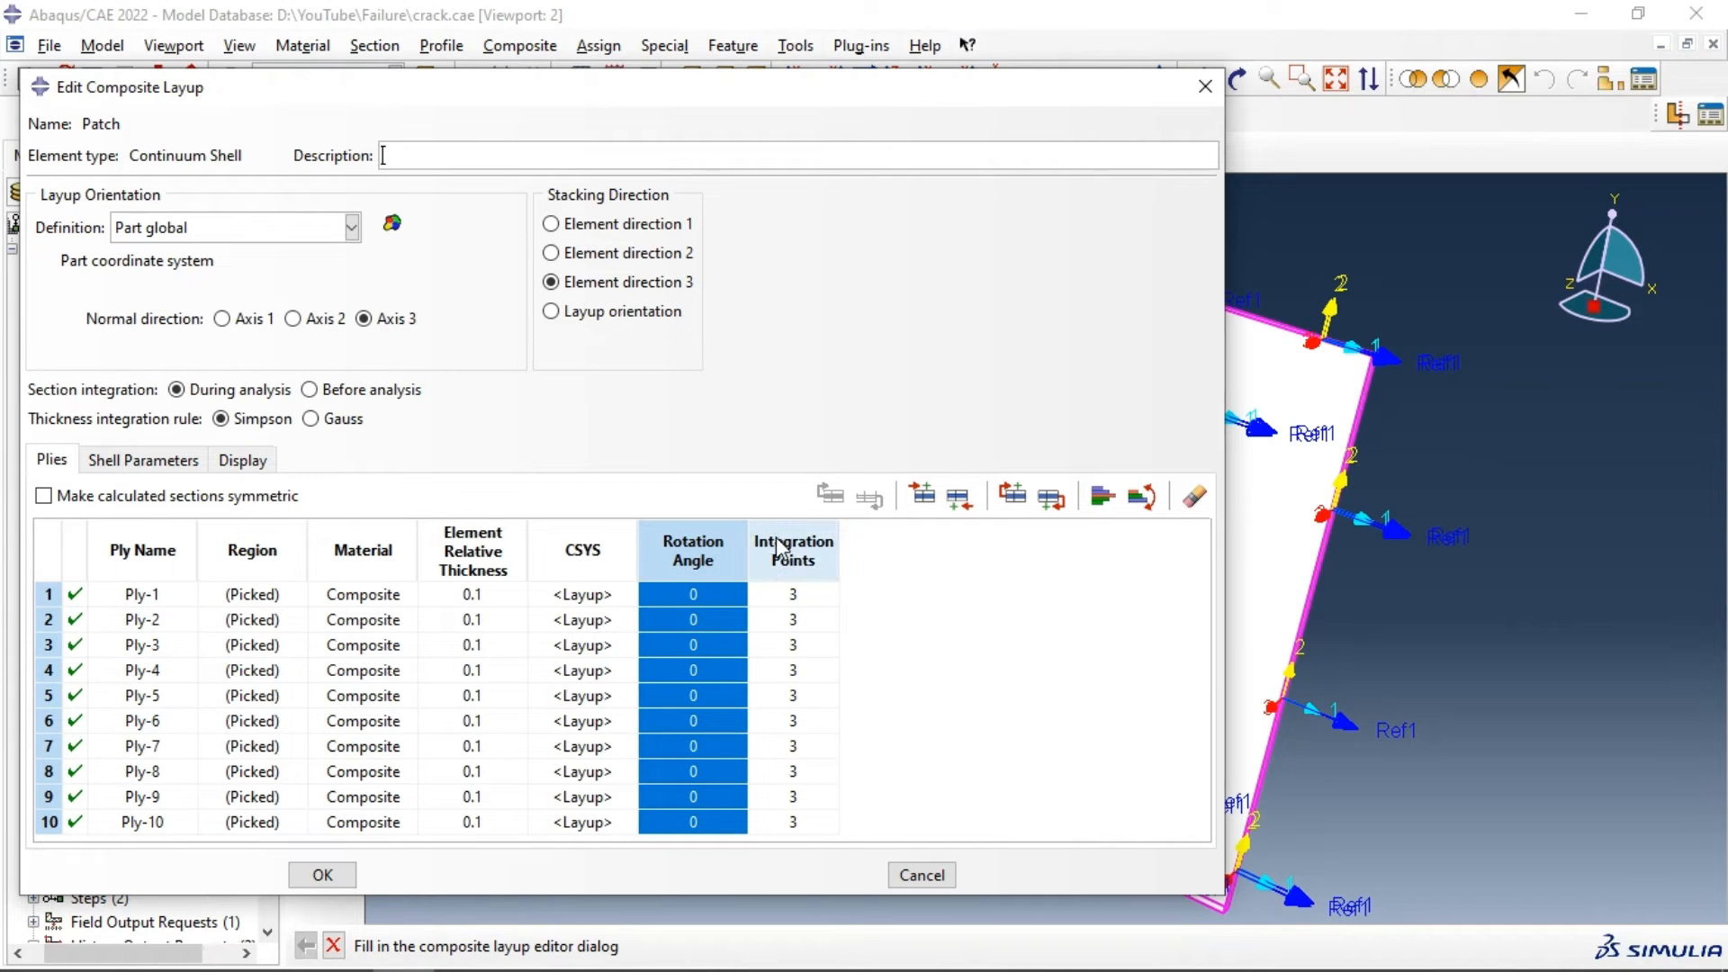
Step: Set the integration points of all ten plies to 1 and finish the Patch composite layup
left_click(781, 547)
right_click(781, 548)
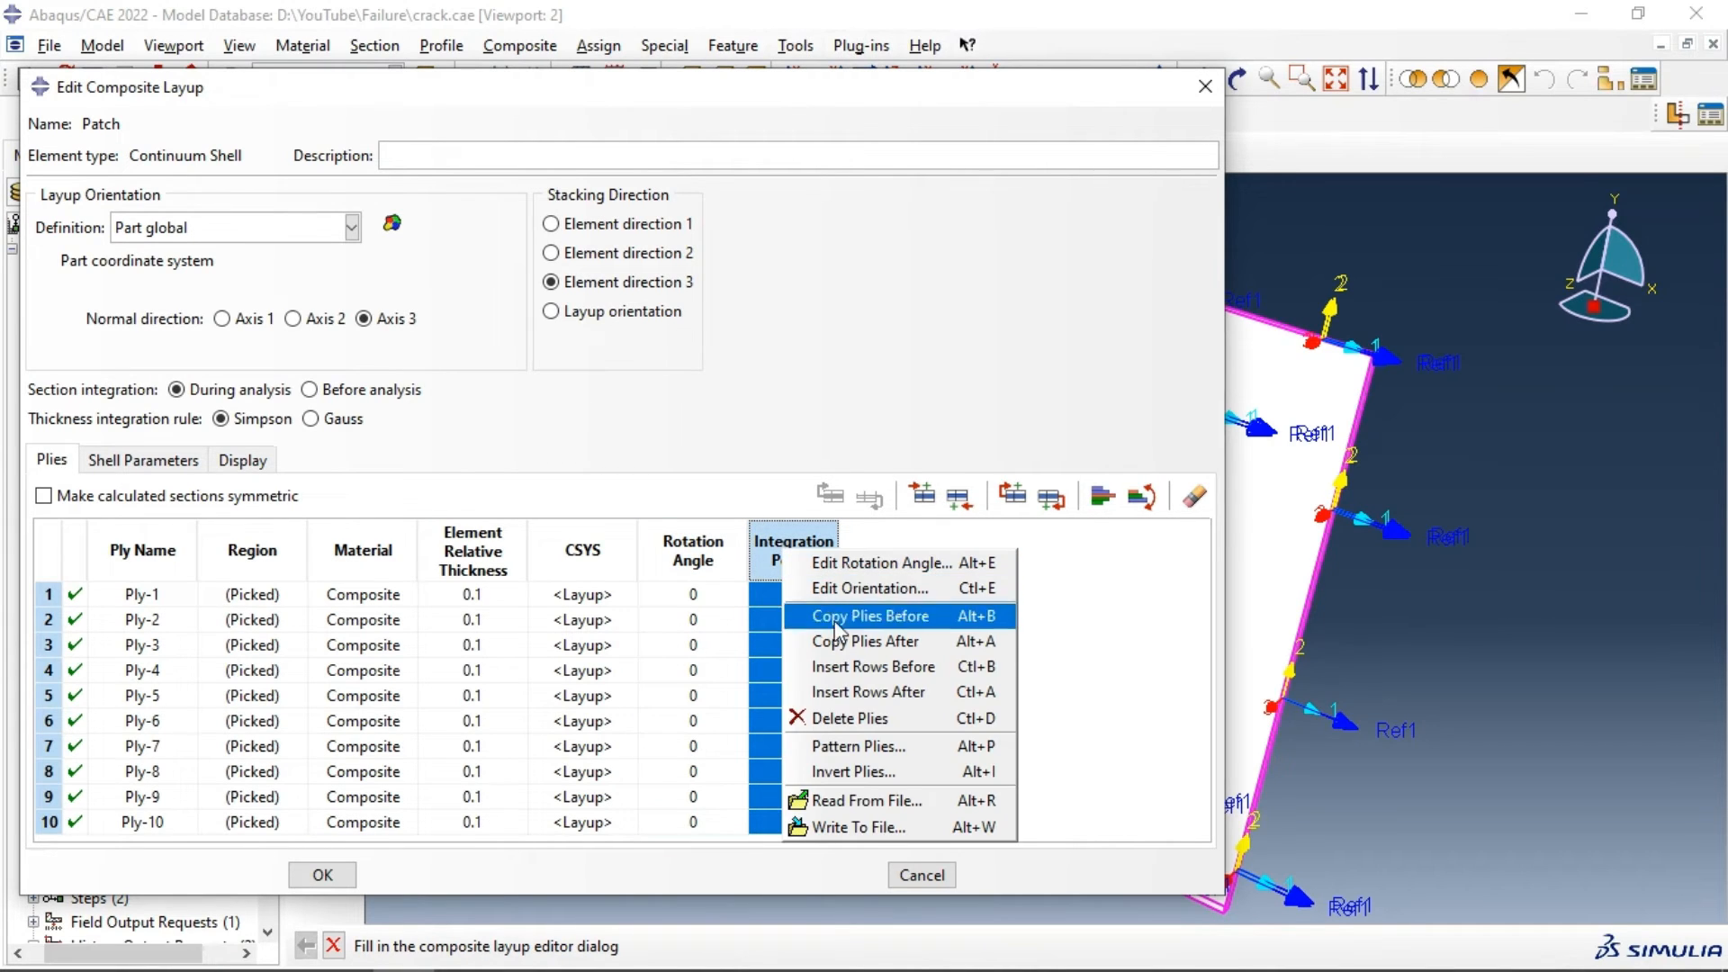
left_click(914, 562)
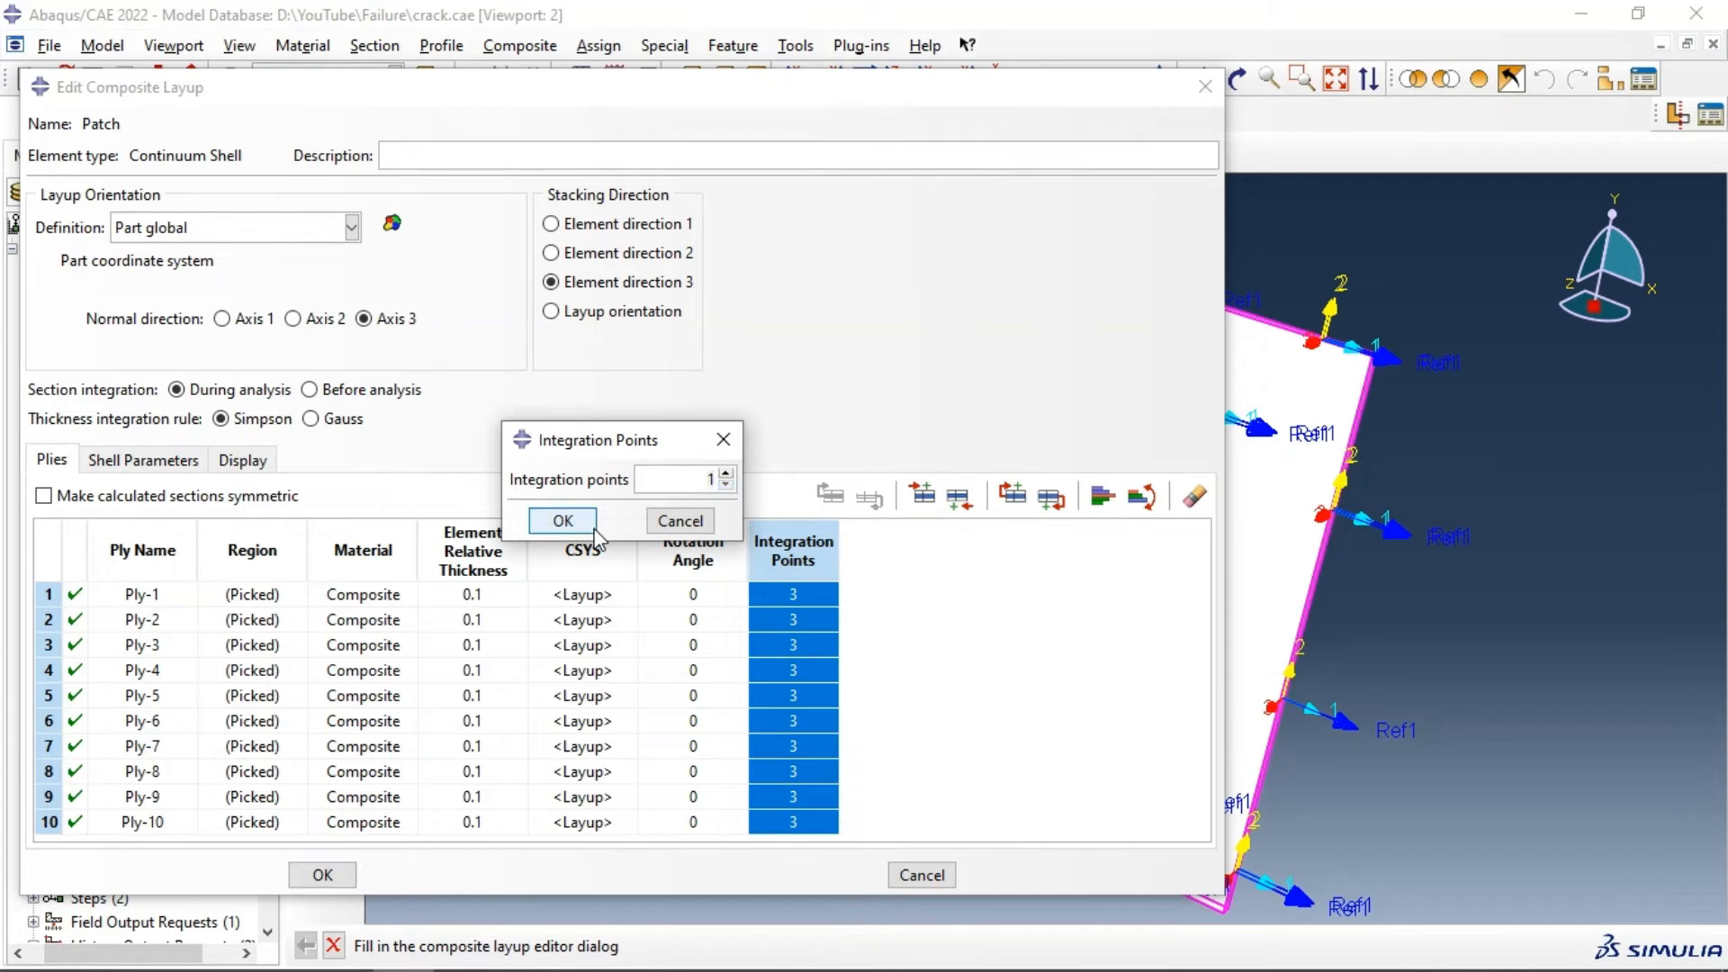
left_click(558, 520)
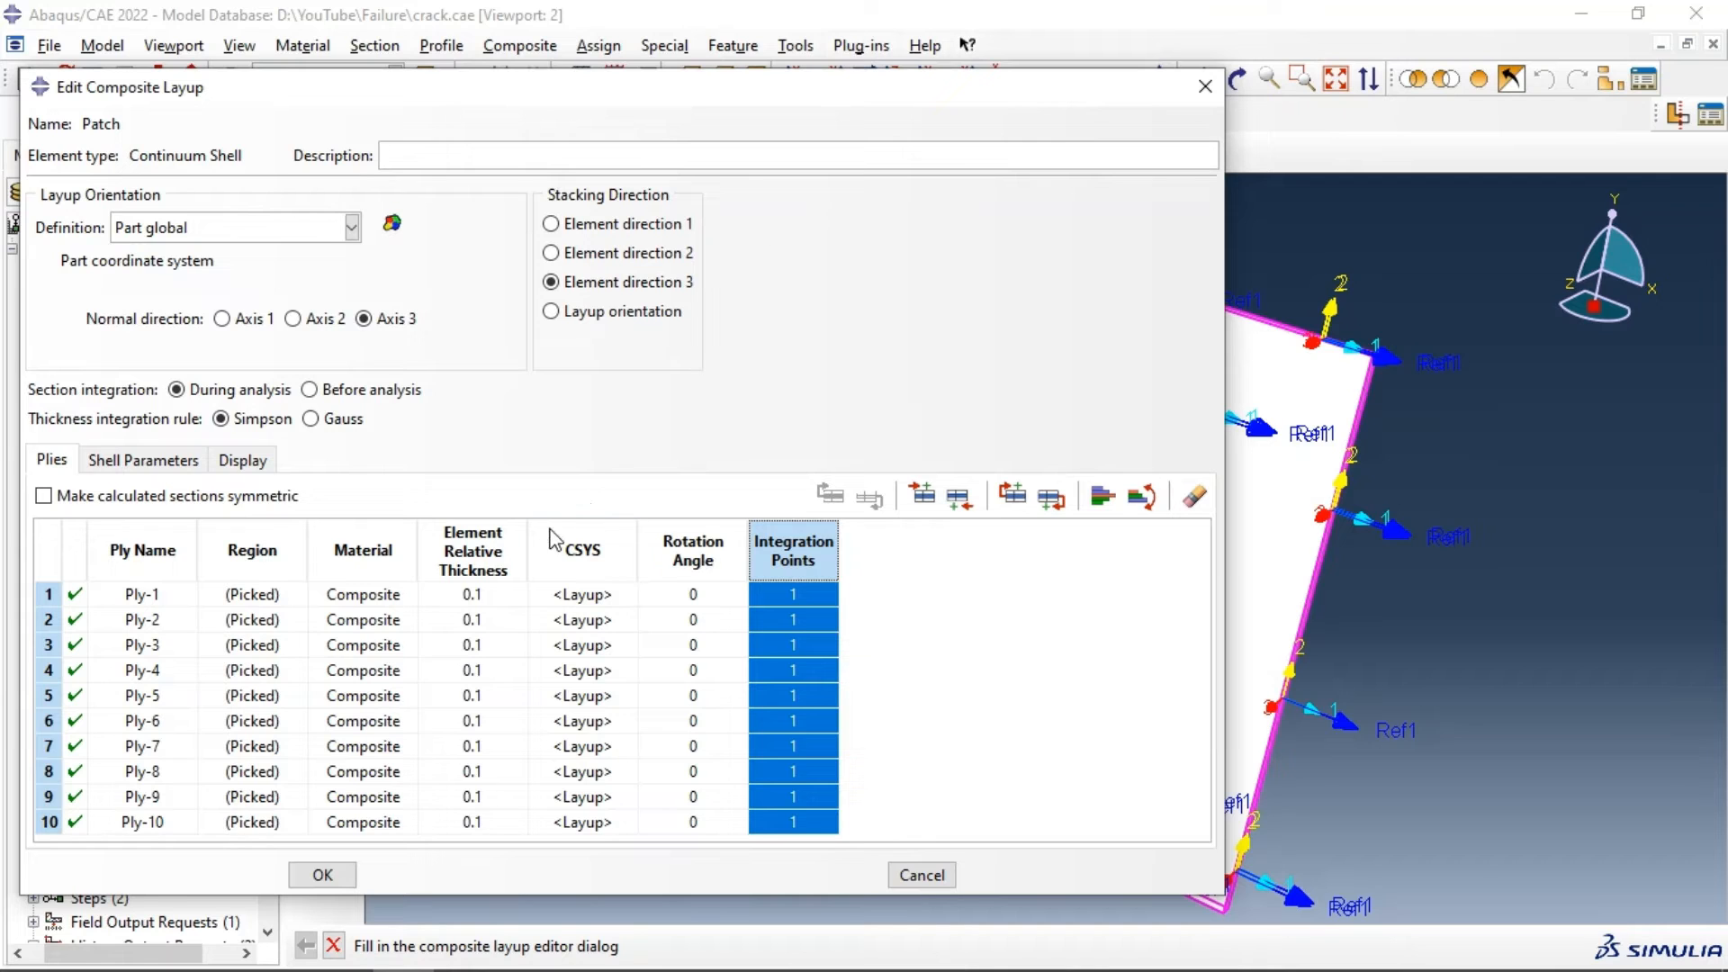
left_click(331, 872)
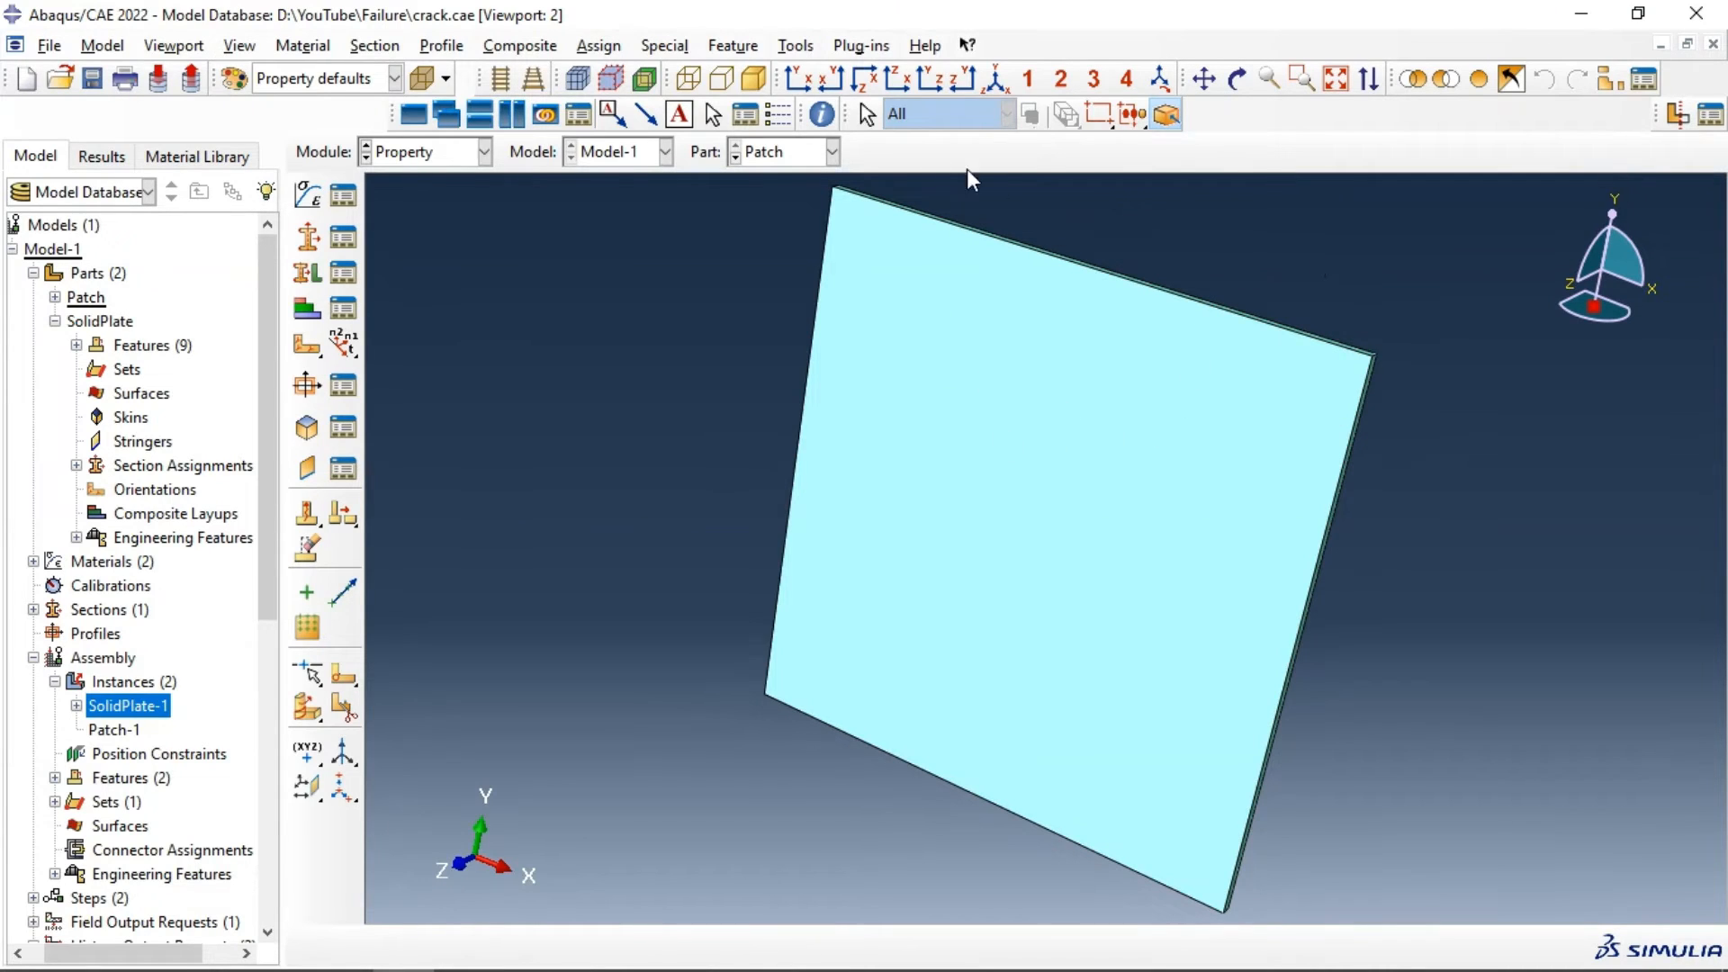
Step: Query the patch region for its ply stack plot to examine the layup's ply sequence
left_click(822, 114)
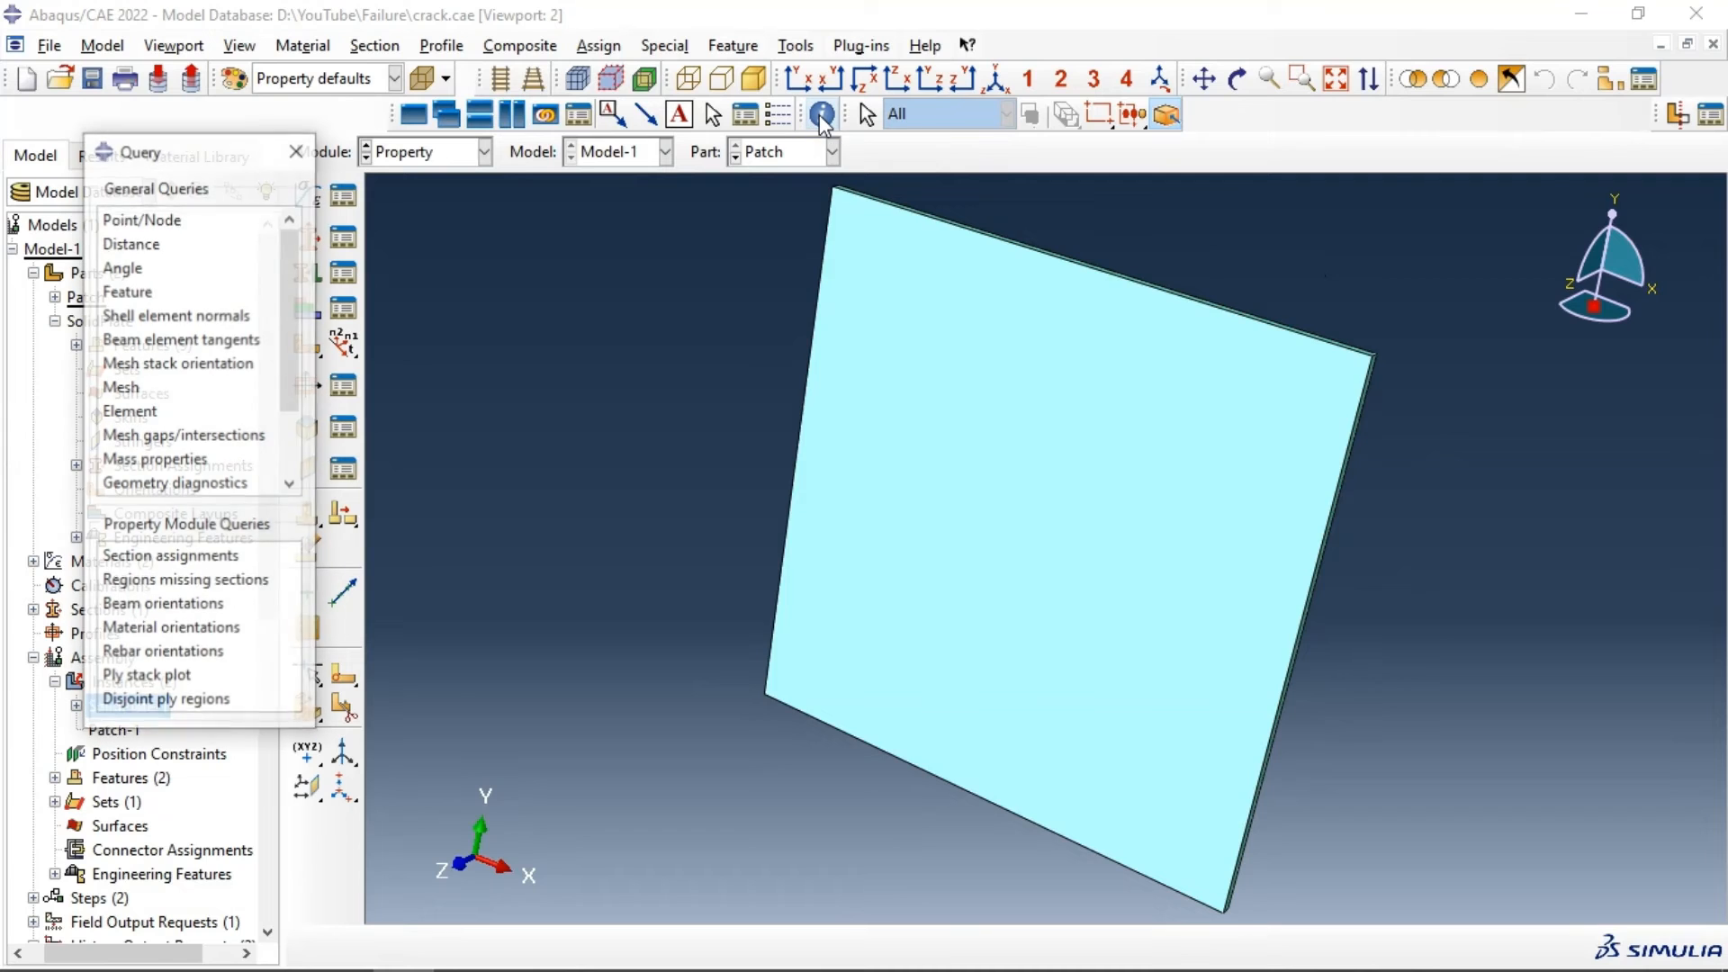
left_click(185, 678)
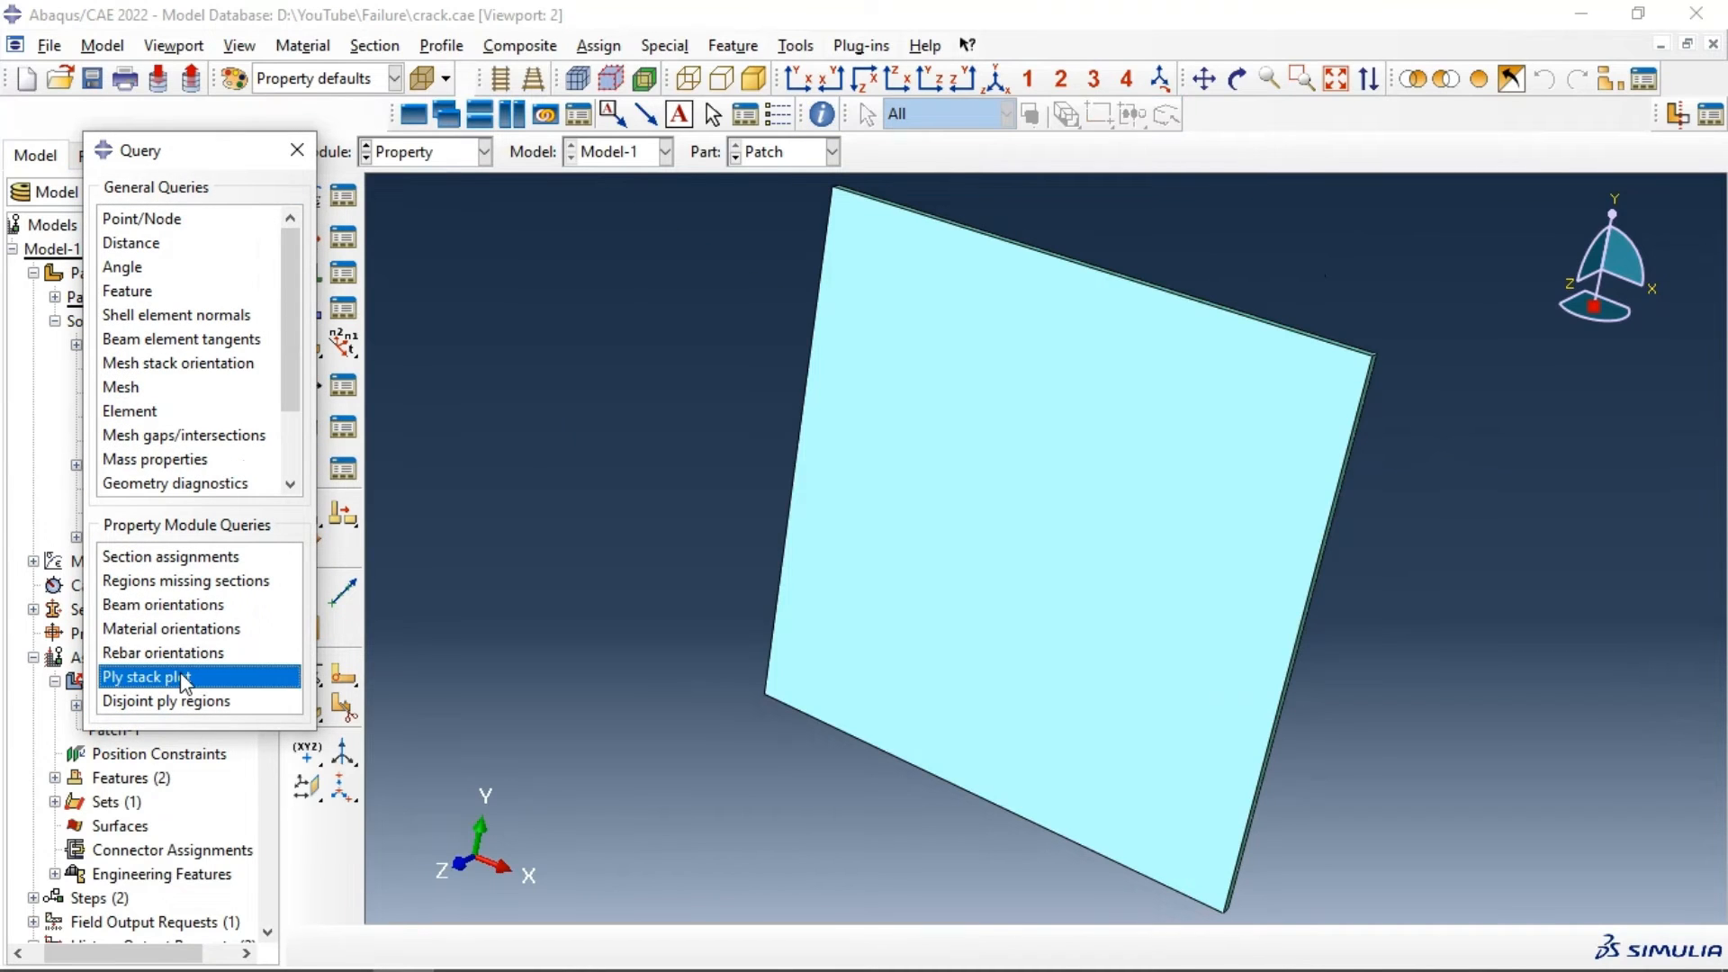
left_click(641, 558)
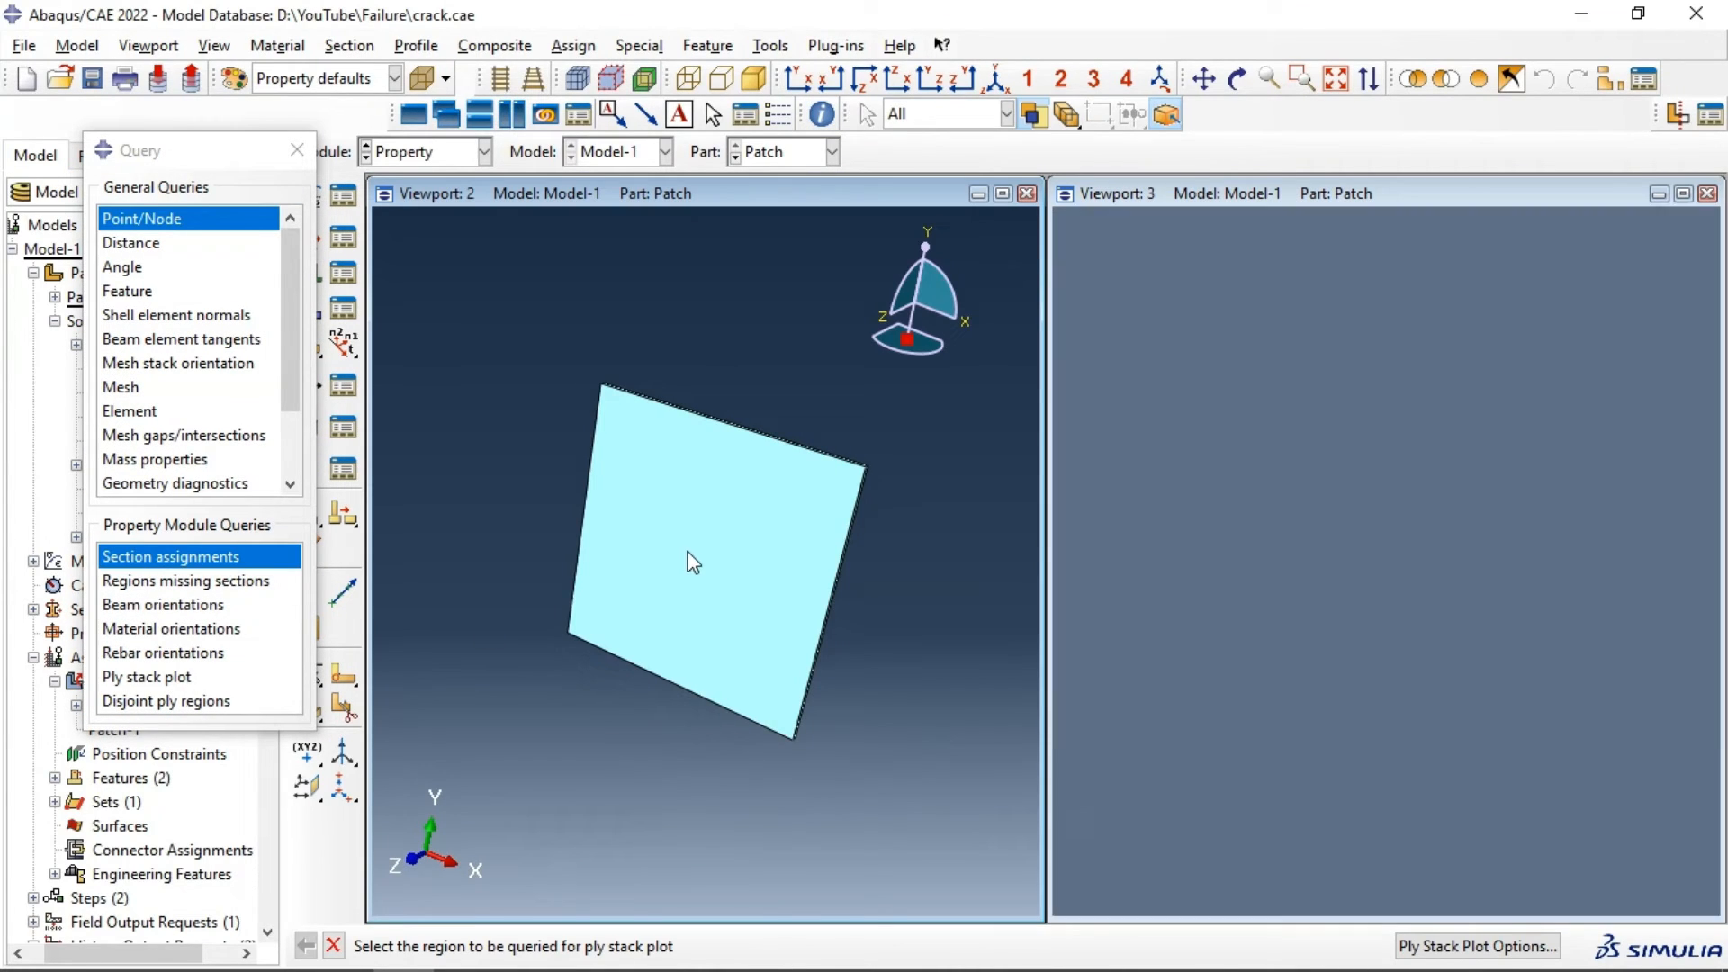
scroll(1468, 398, "up", 3)
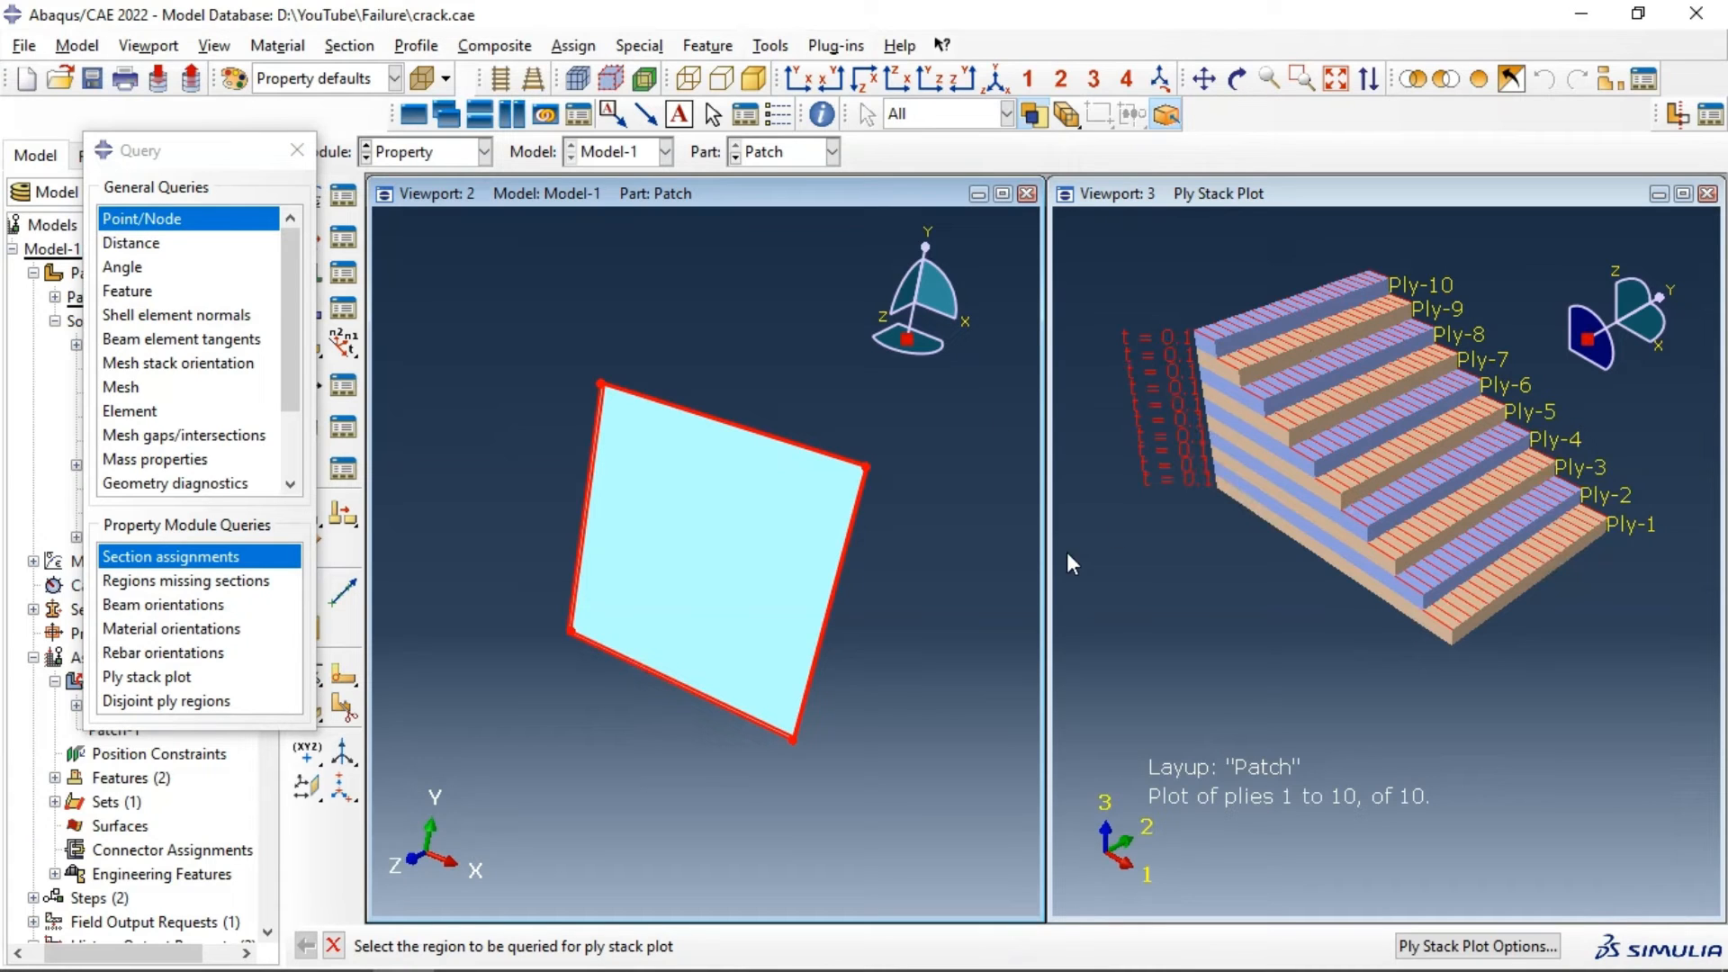
left_click(297, 149)
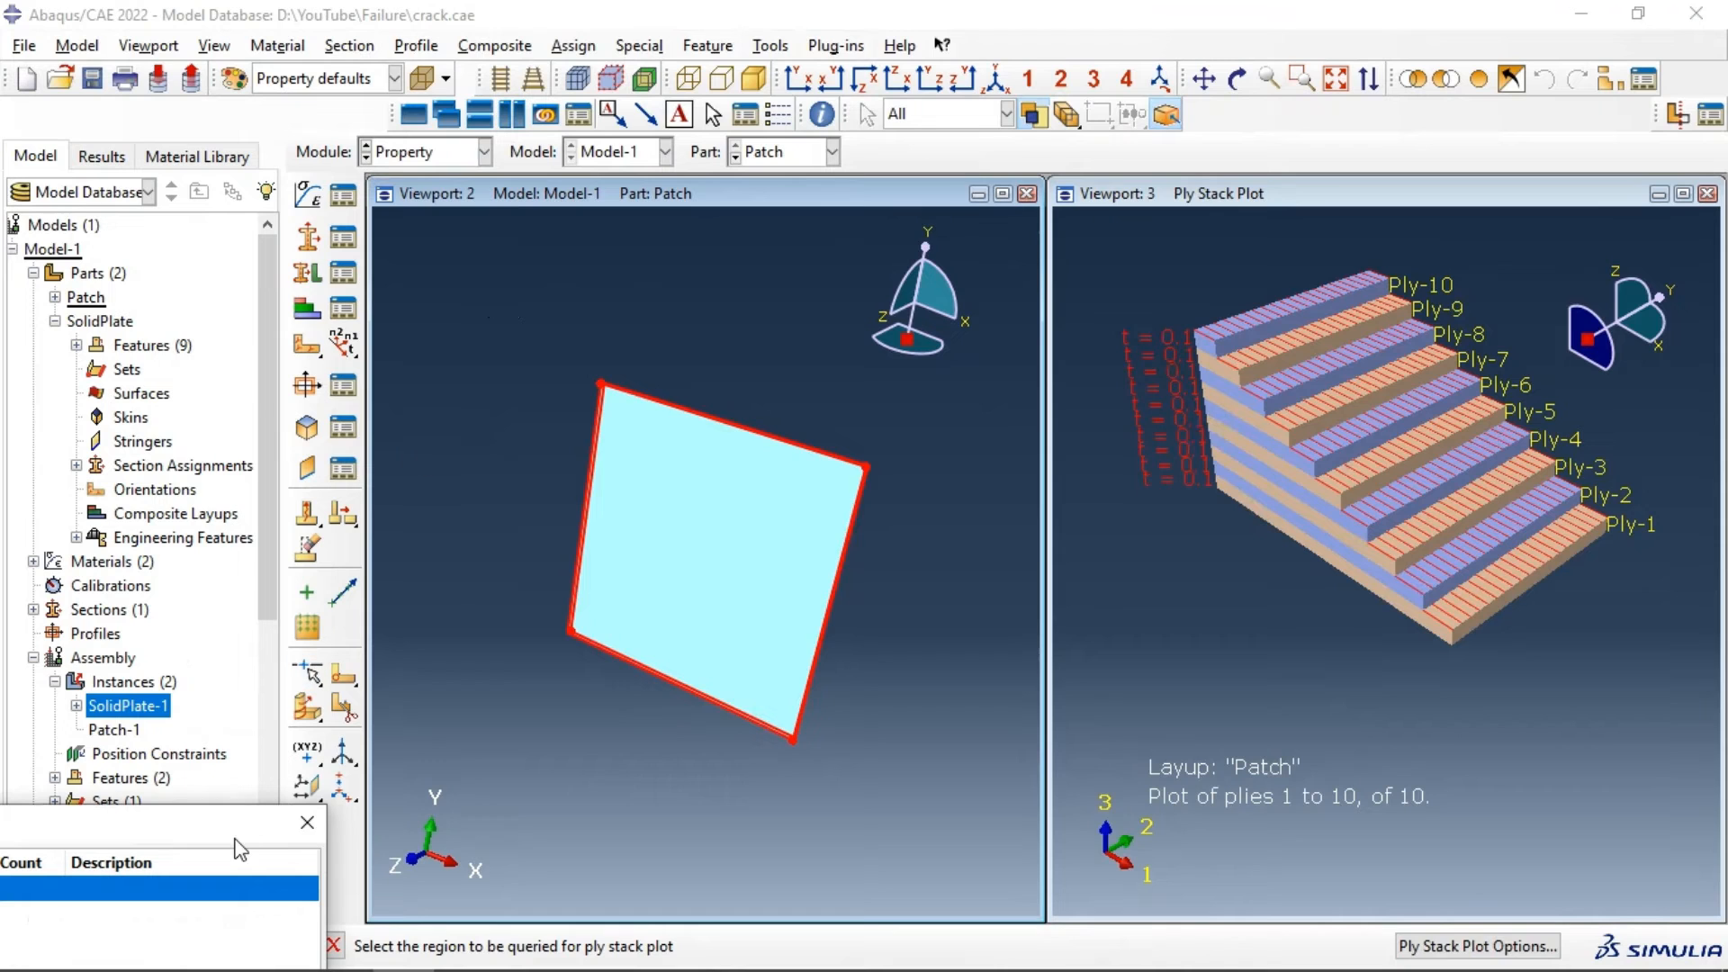
Step: Reopen the Patch layup for editing and review the rotation angles of its plies
left_click_drag(239, 849, 581, 254)
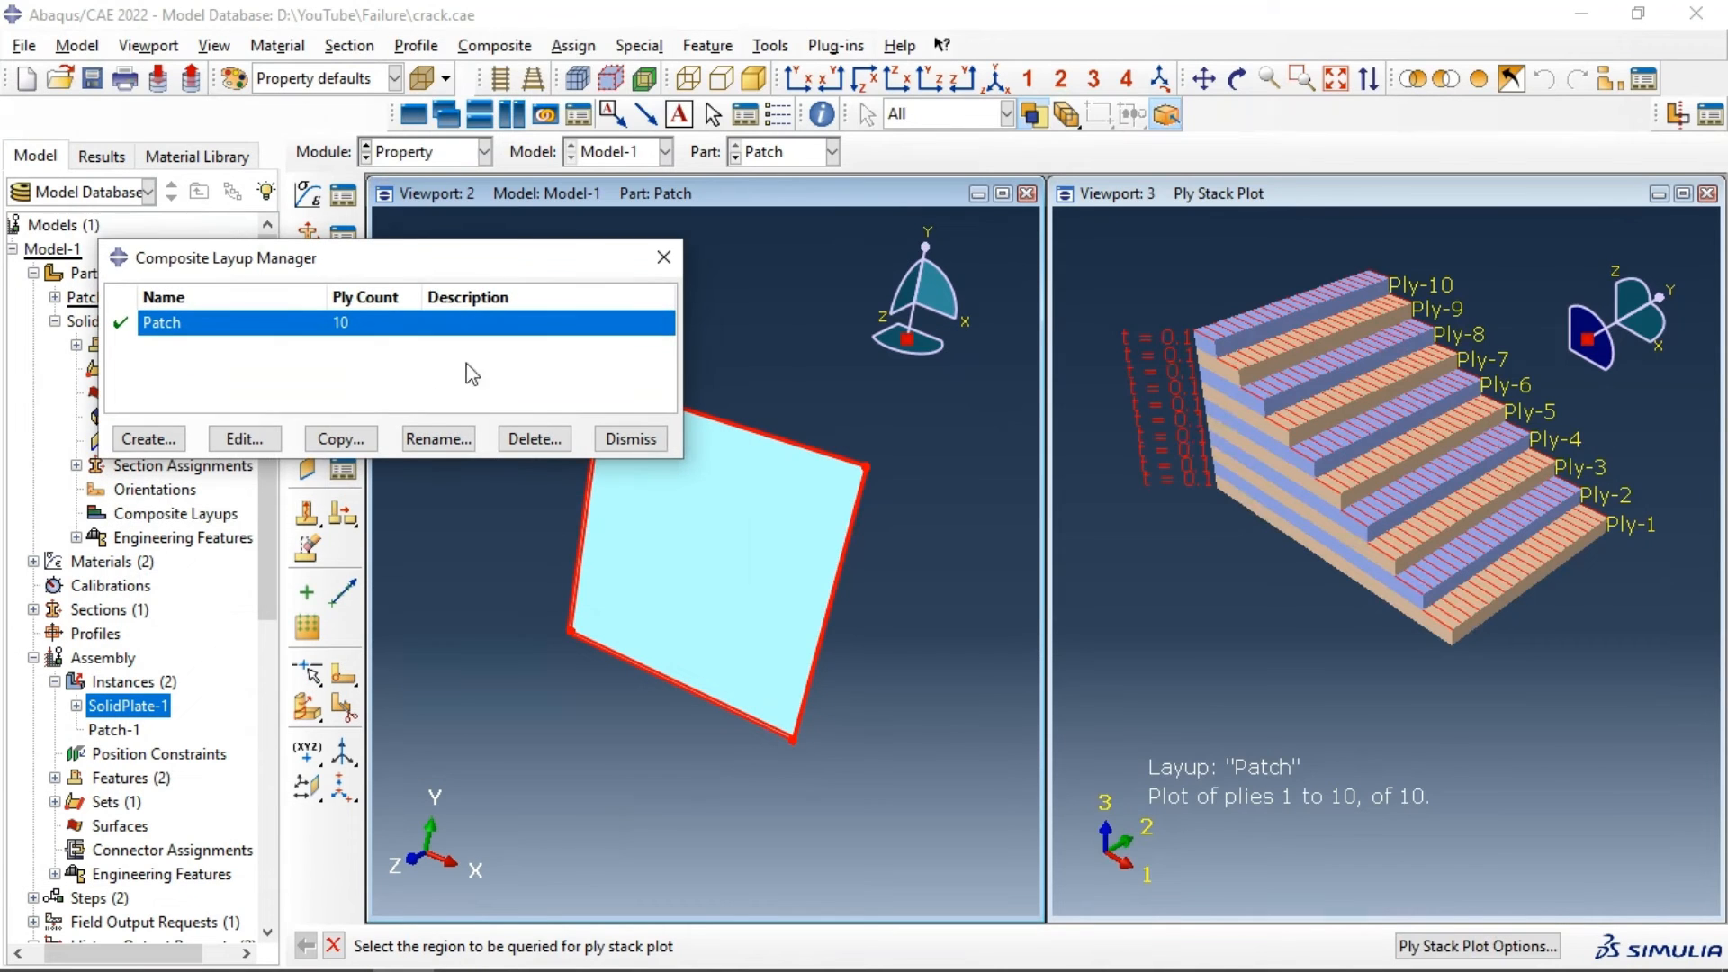
left_click(262, 439)
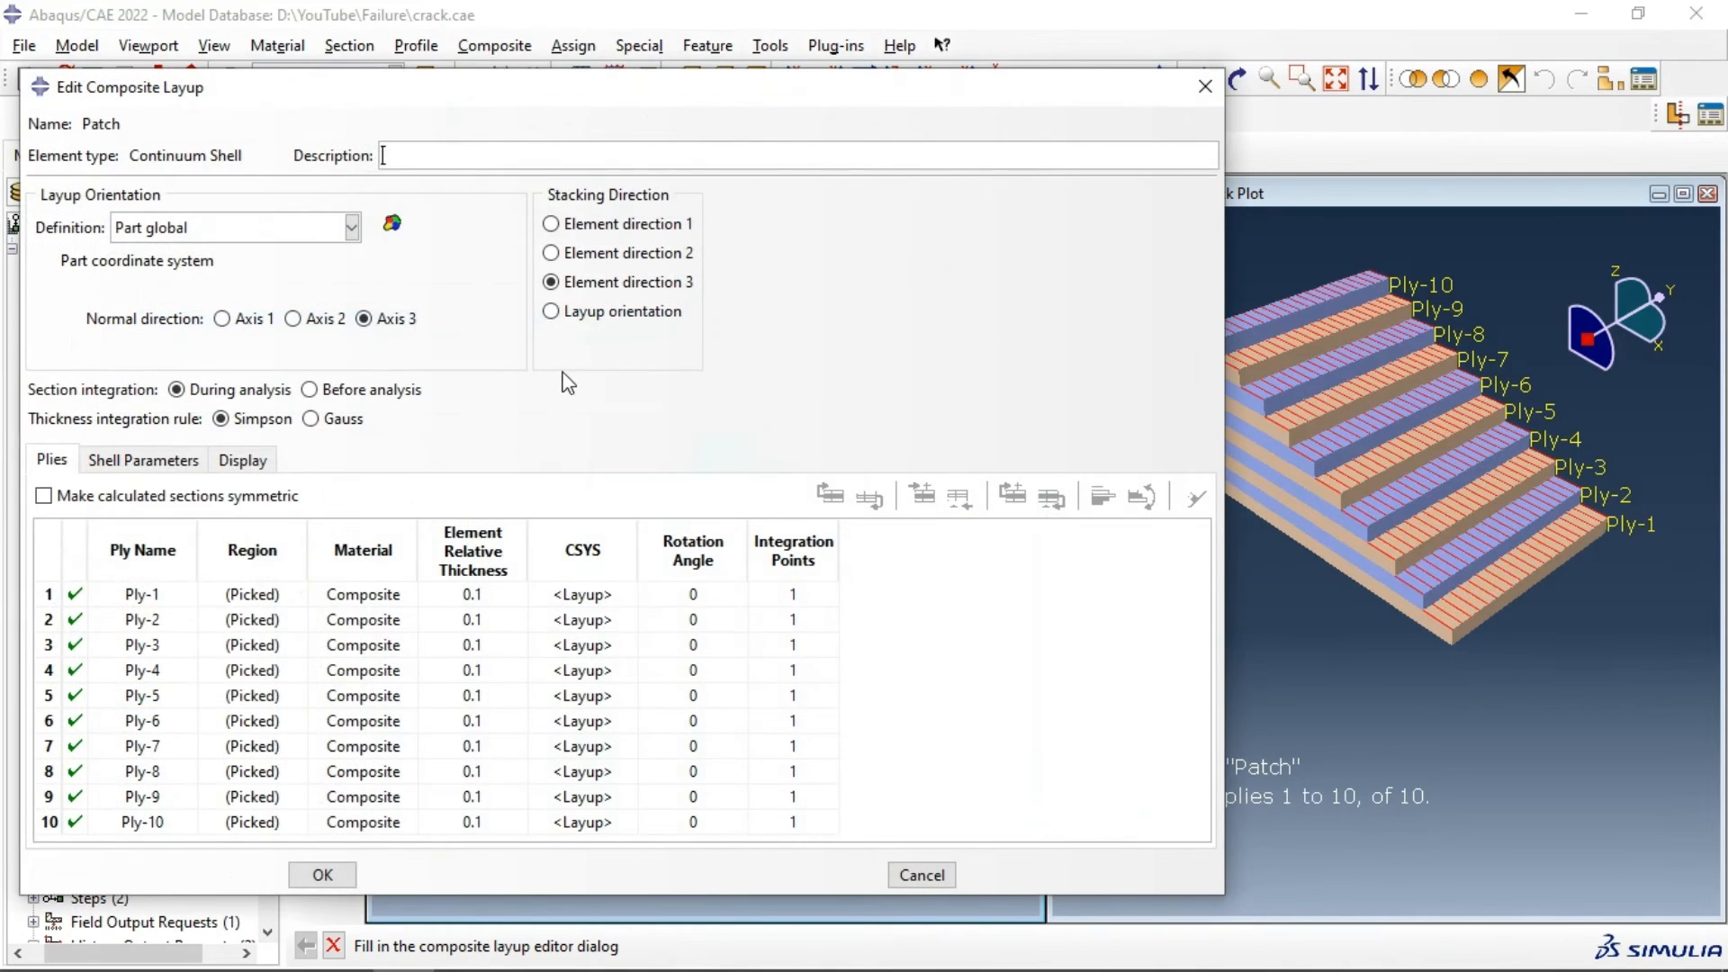
left_click_drag(608, 87, 602, 38)
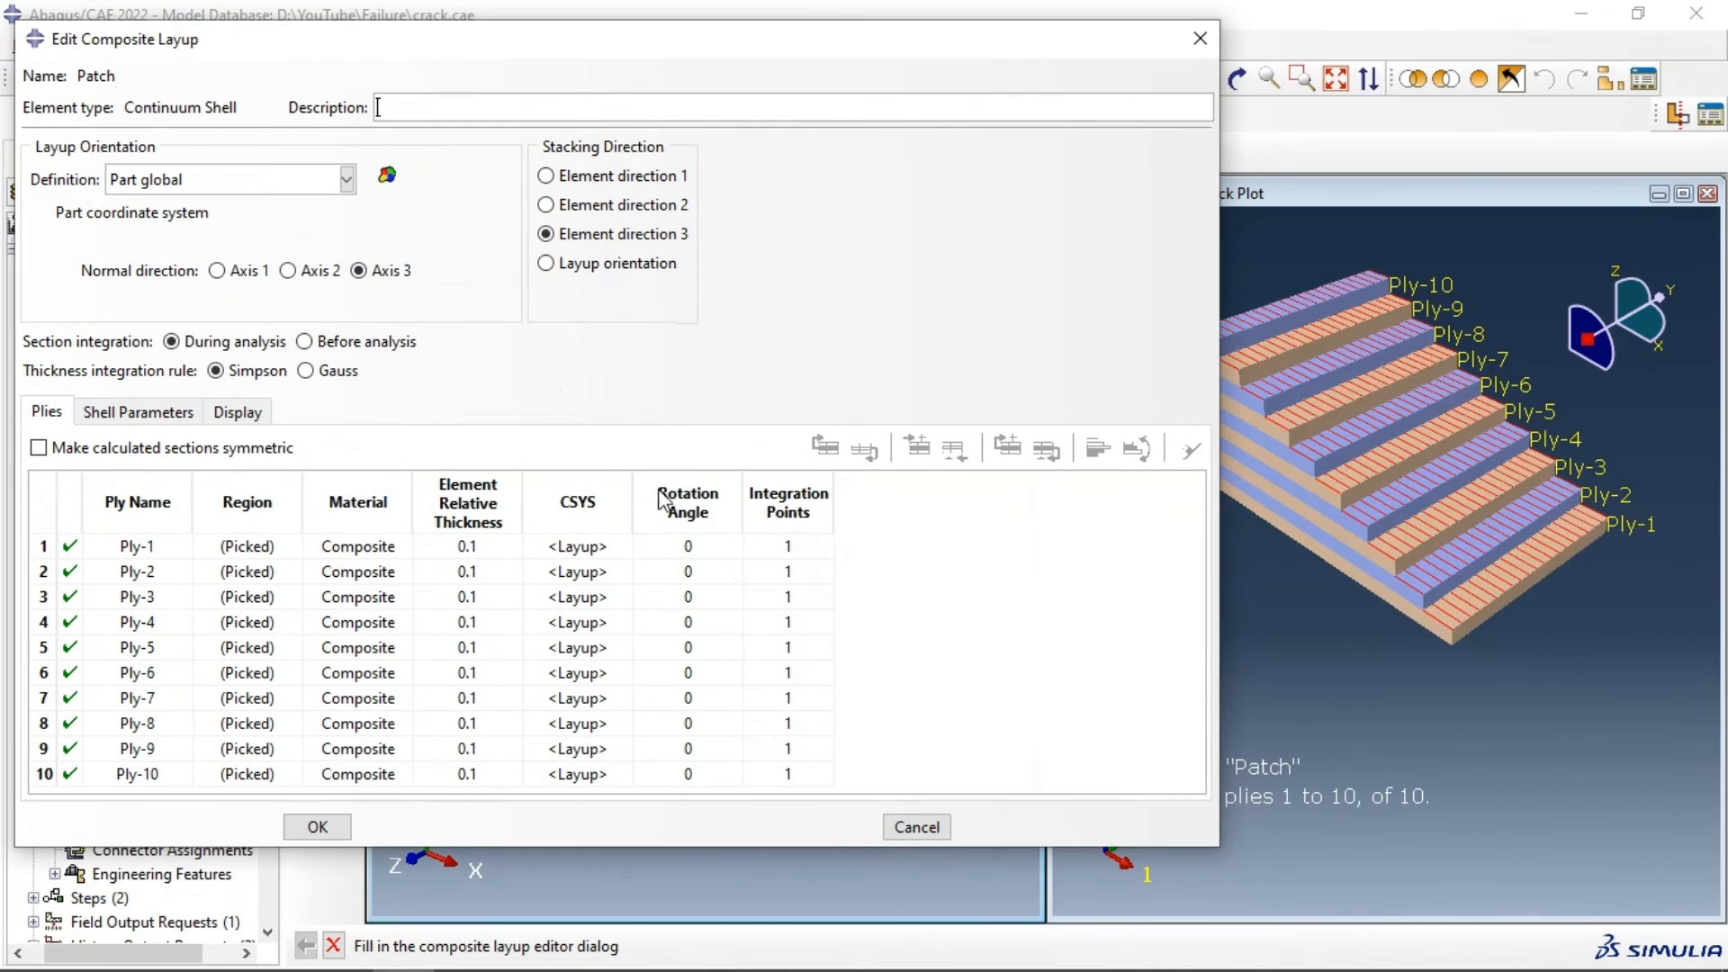
left_click(667, 544)
left_click(686, 590)
left_click(692, 616)
left_click(692, 645)
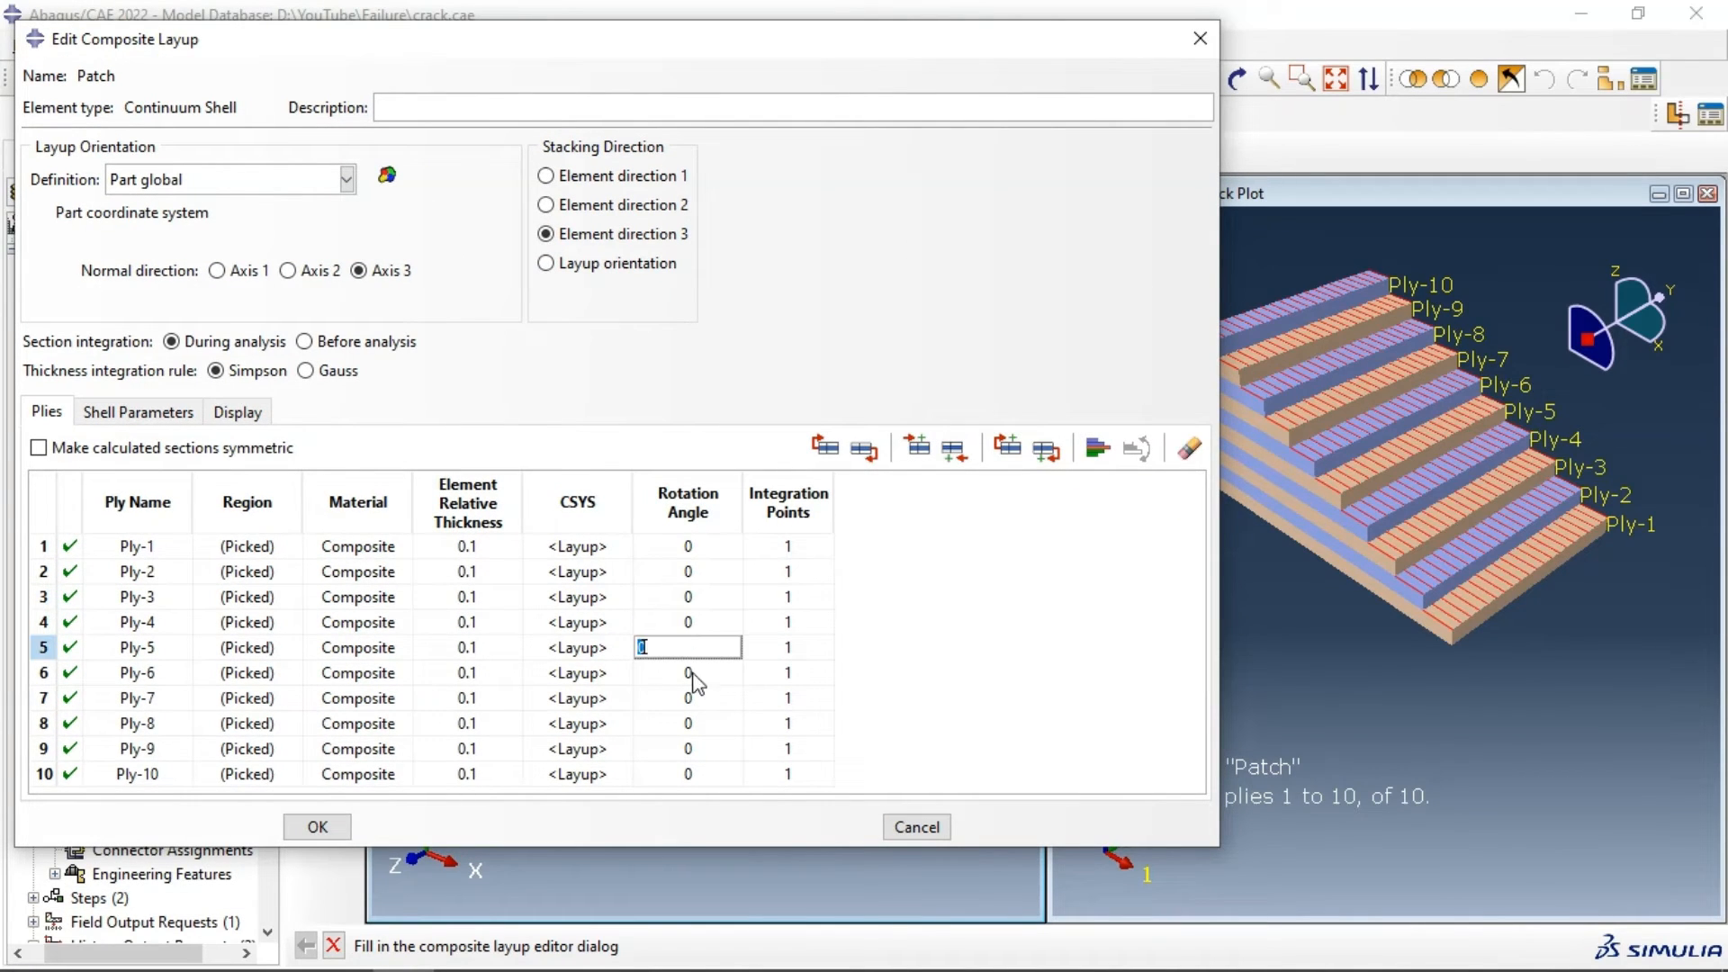
left_click(692, 697)
left_click(695, 723)
left_click(697, 748)
left_click(695, 774)
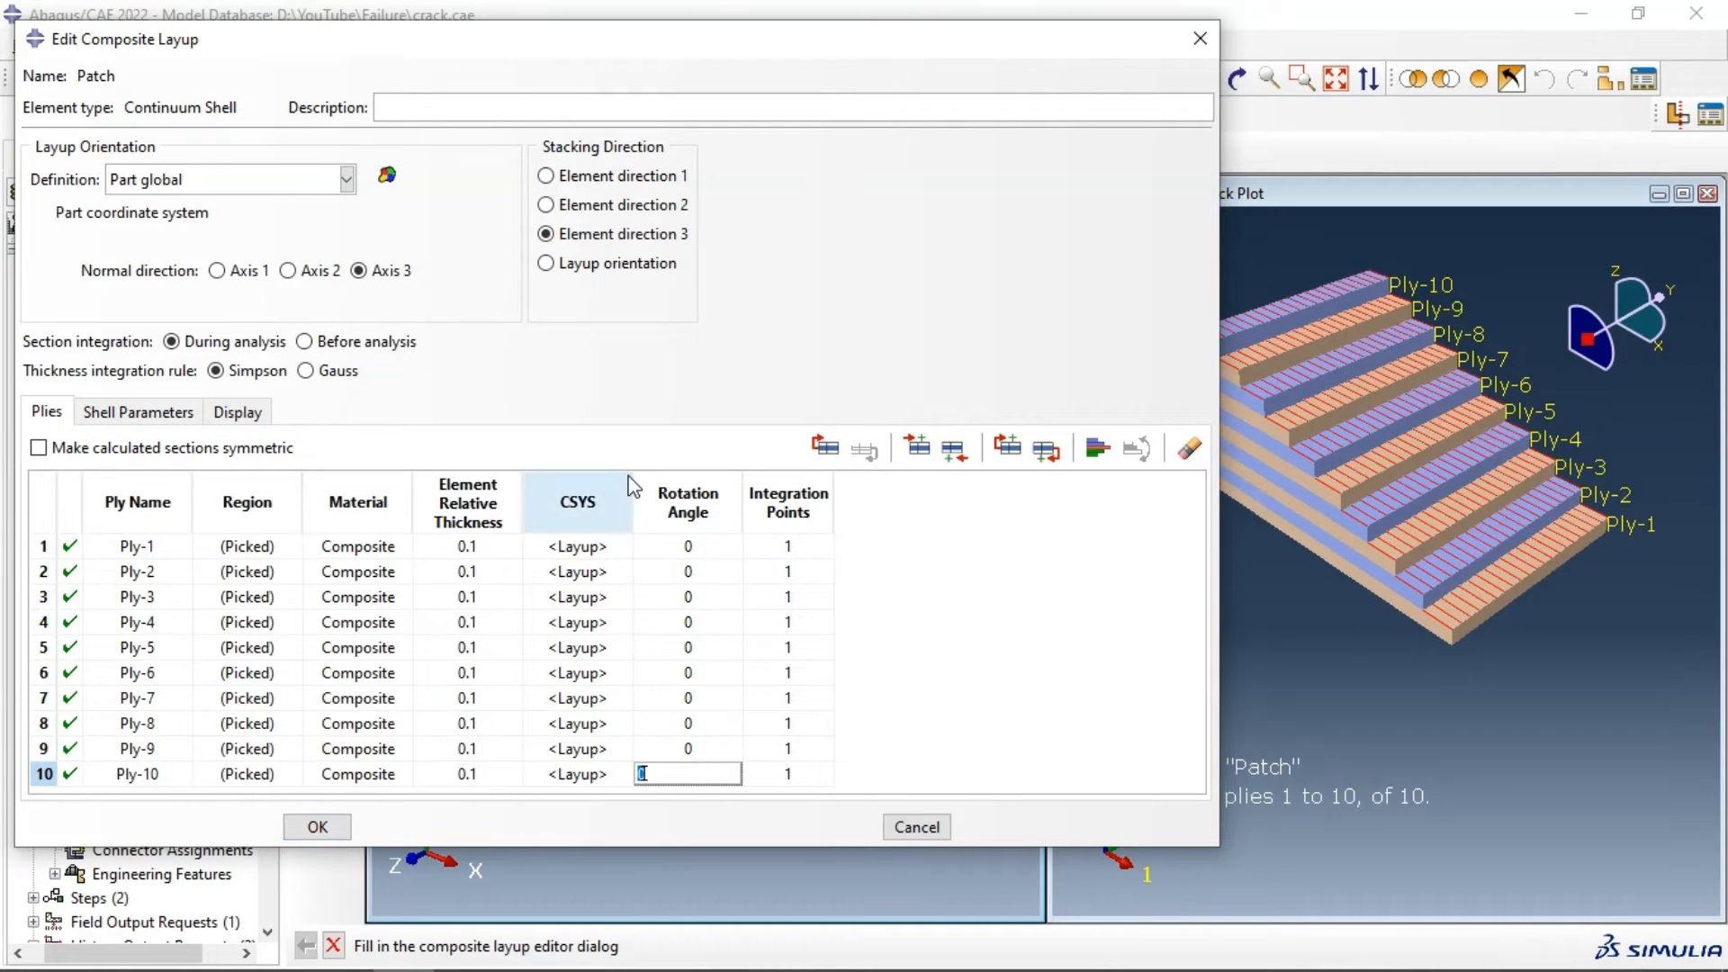
Step: Try the Discrete definition for the layup orientation and inspect its normal and primary axis settings
left_click_drag(1005, 48, 1487, 72)
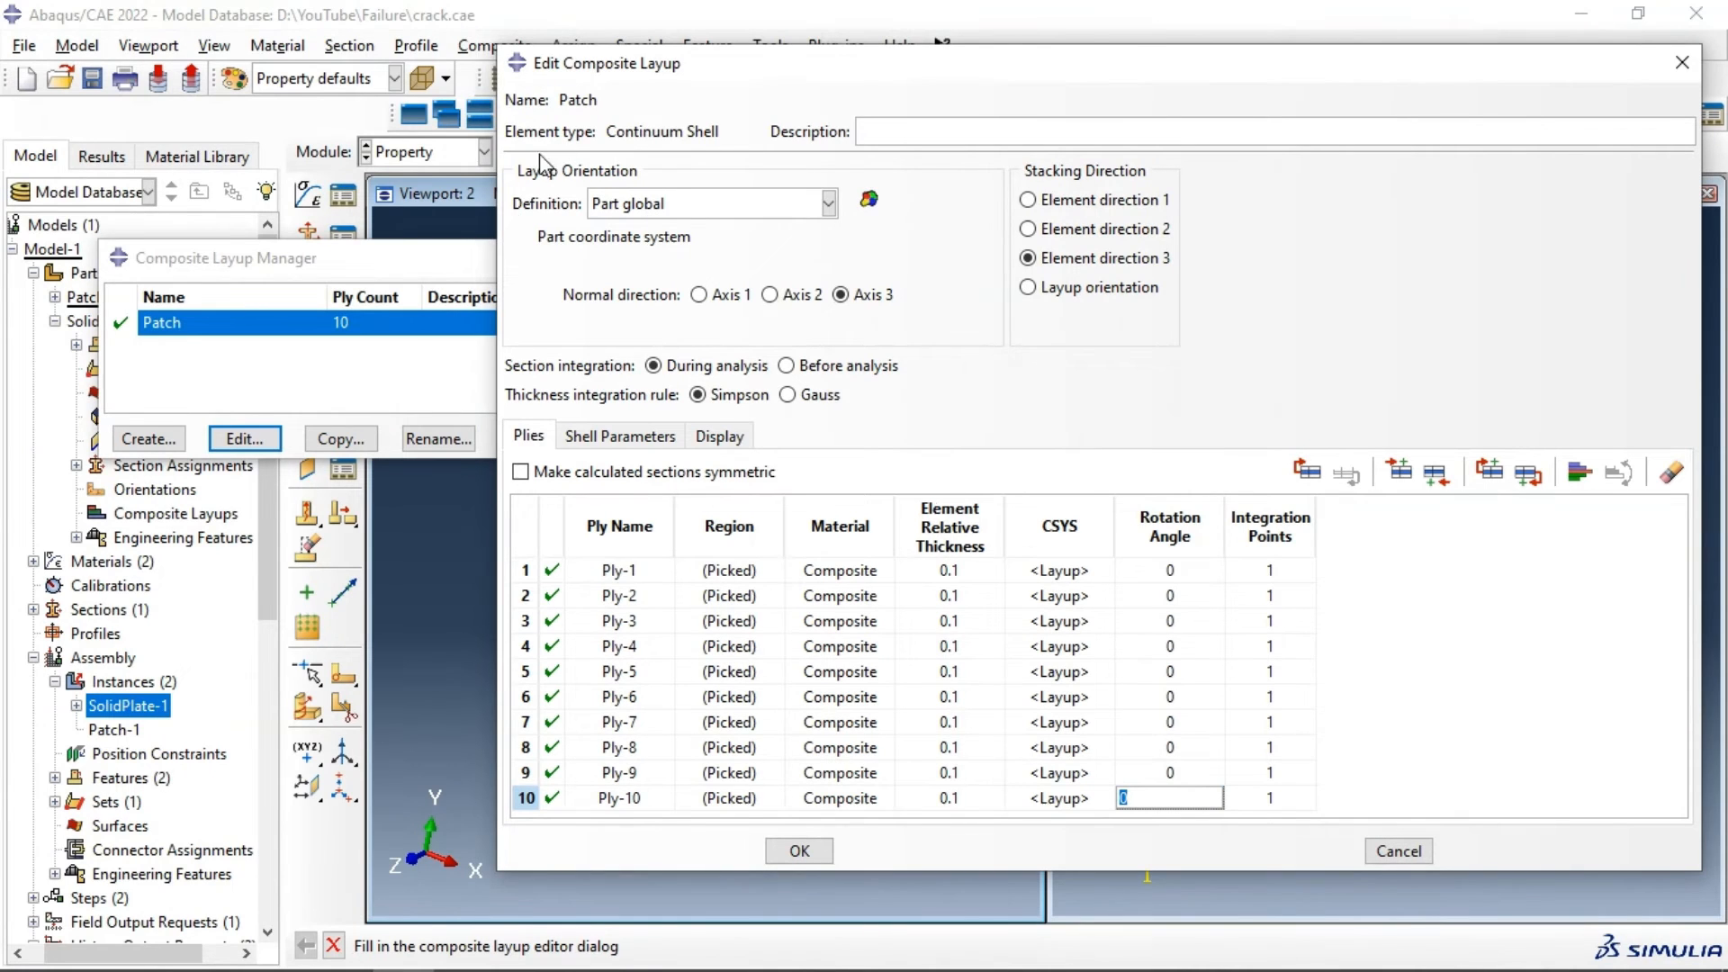
left_click(698, 205)
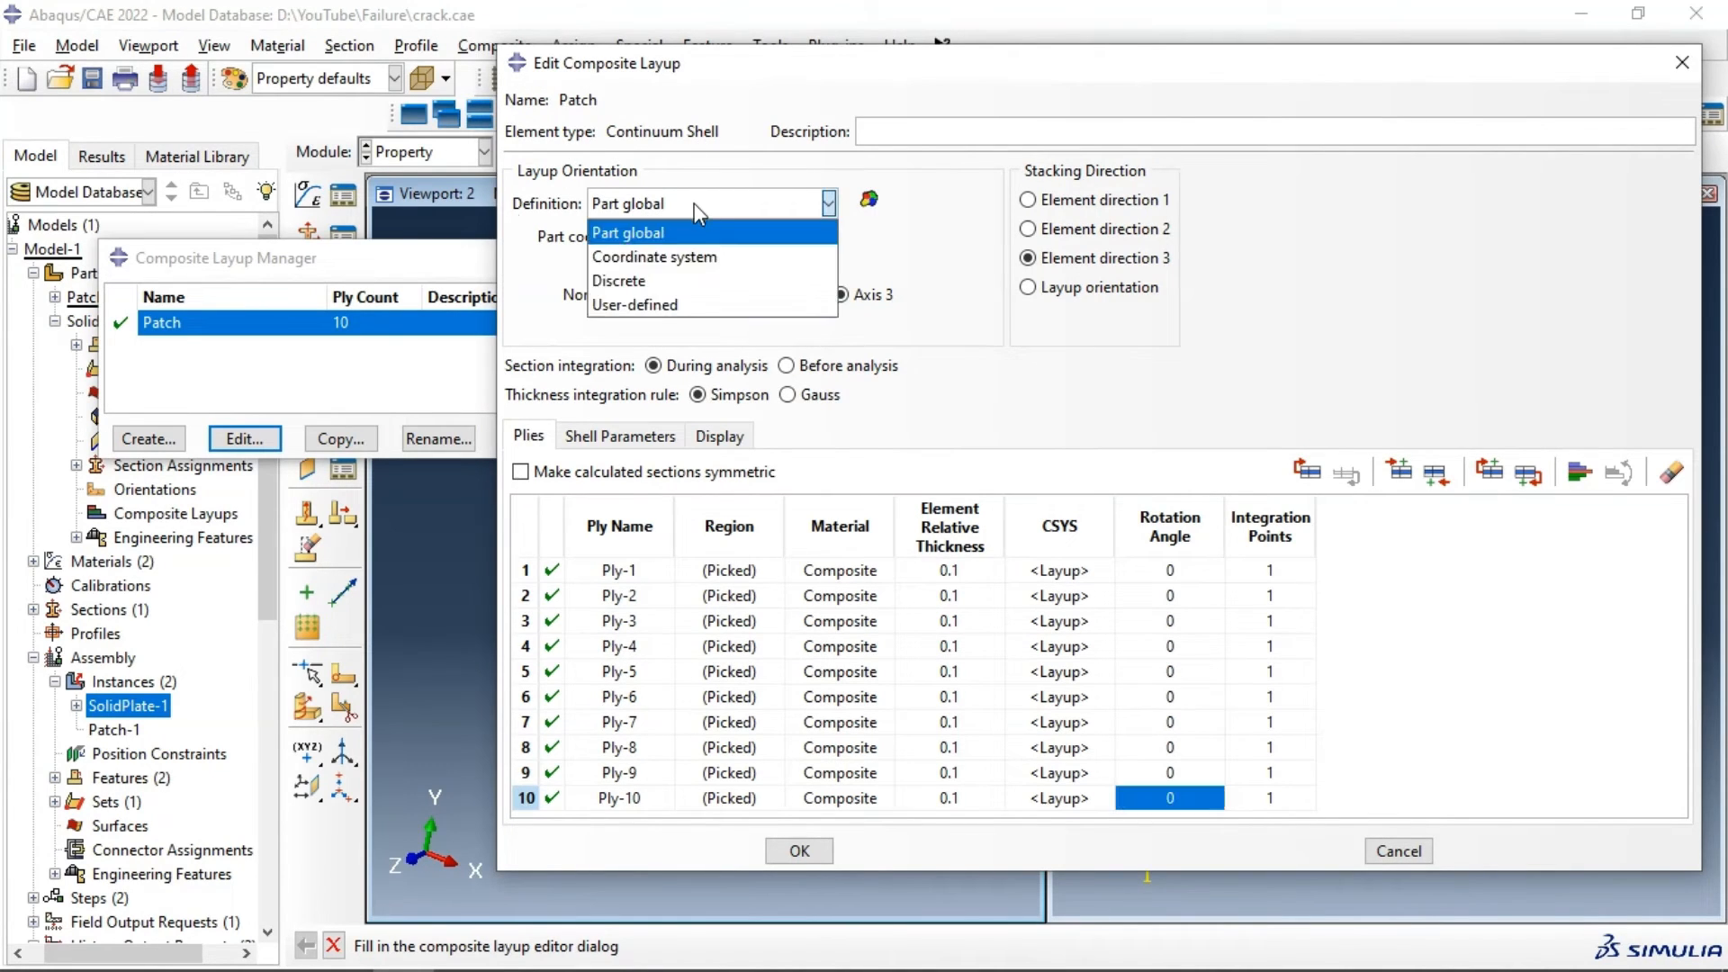
left_click(642, 283)
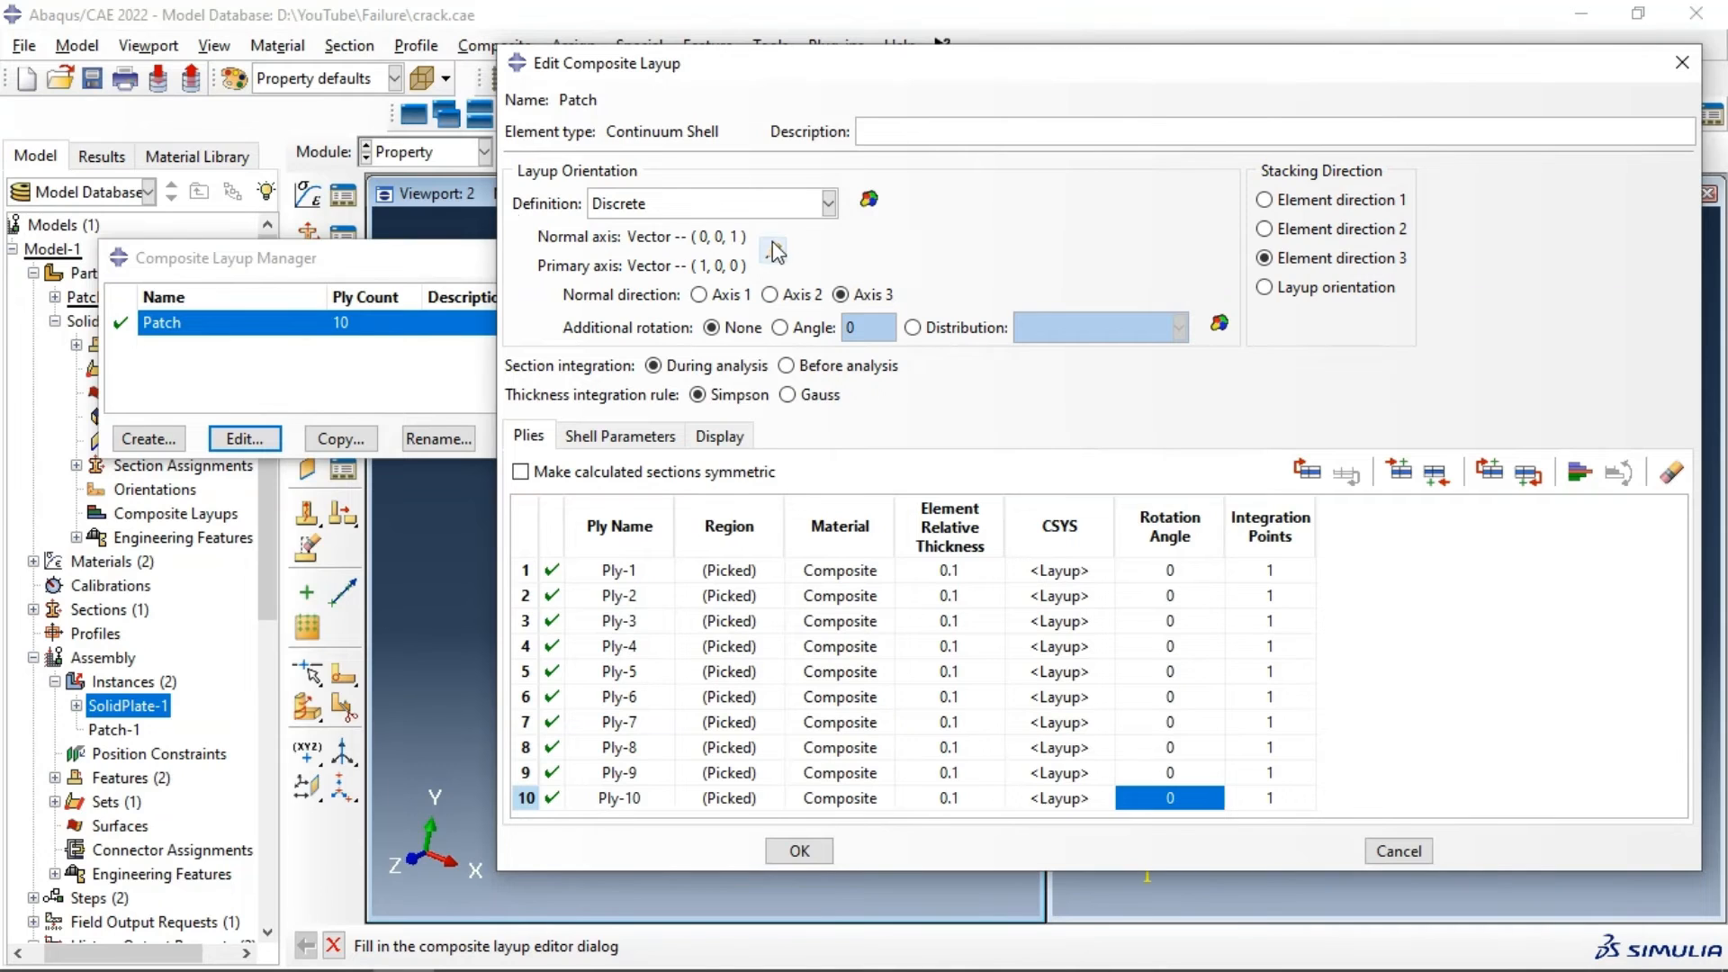
left_click_drag(425, 269, 351, 611)
left_click(407, 255)
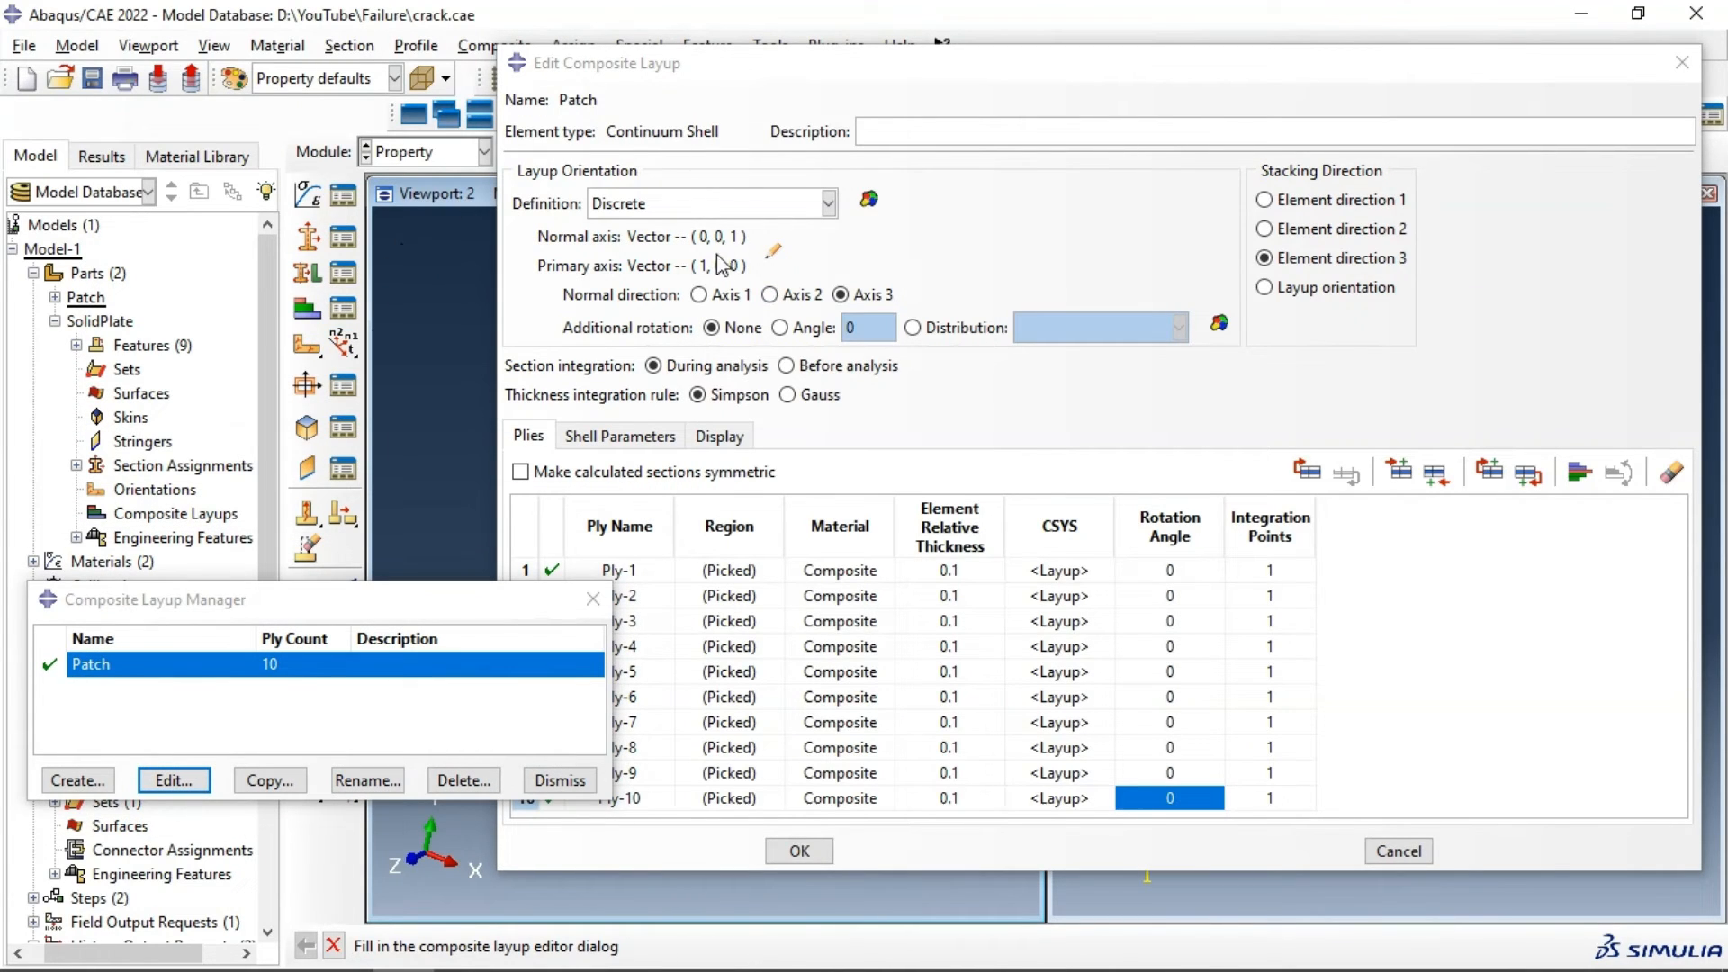
left_click(770, 251)
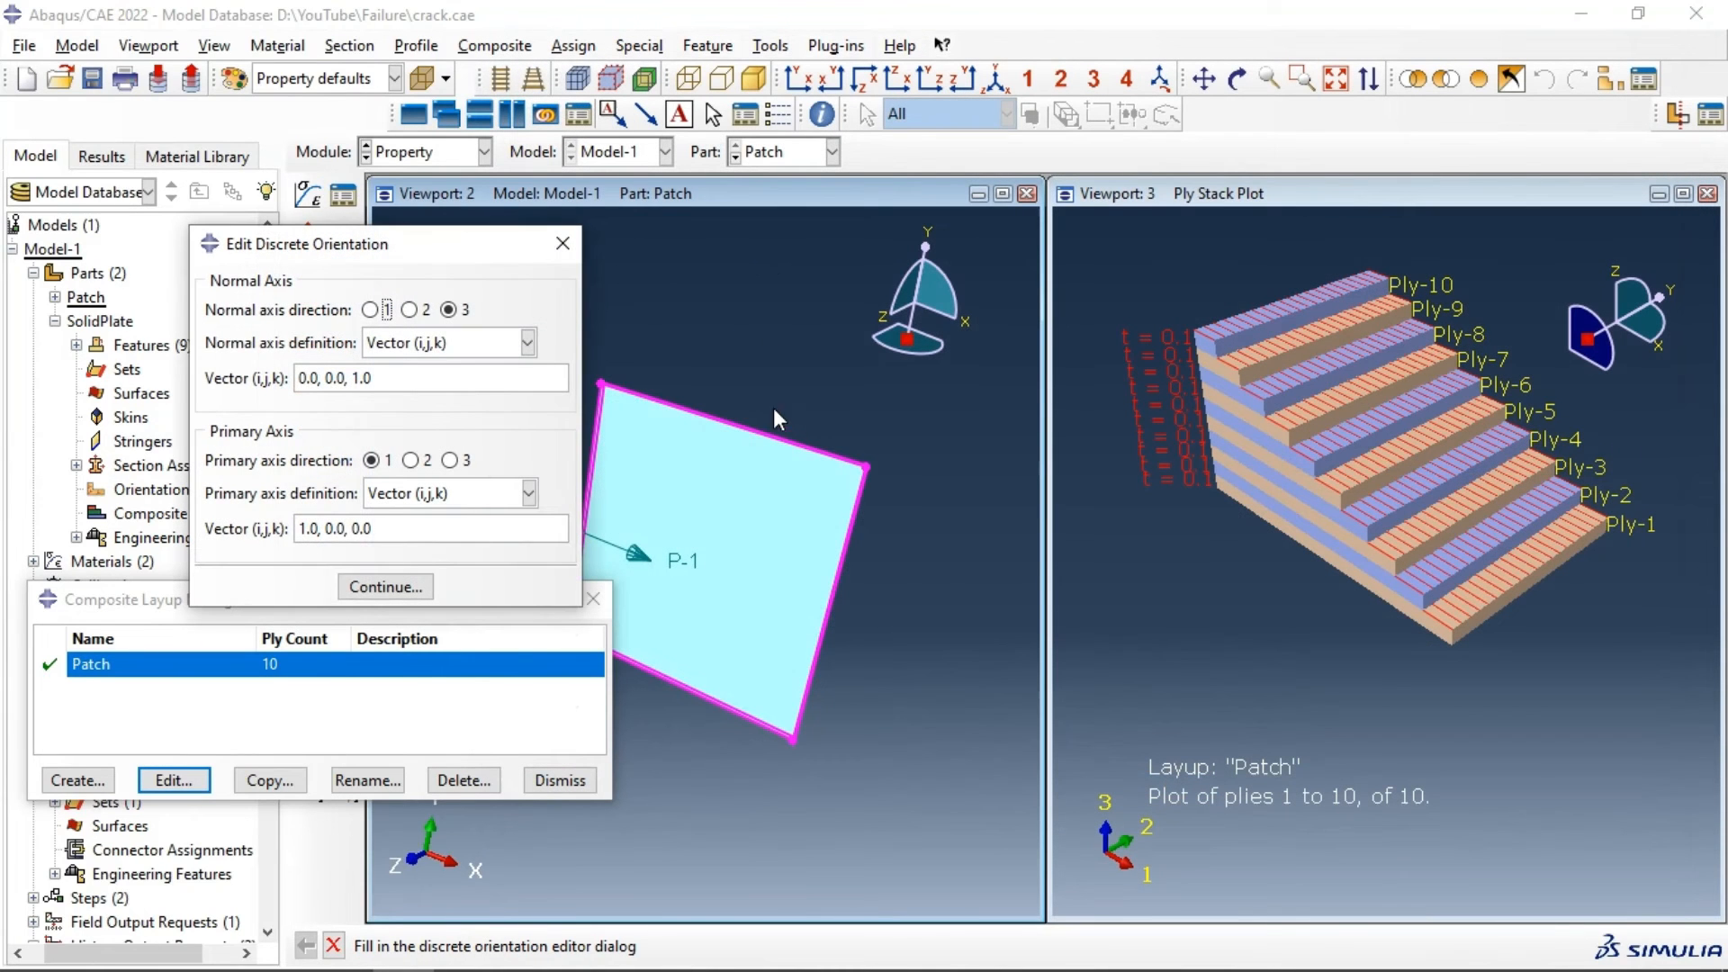
left_click_drag(465, 235, 373, 106)
left_click_drag(477, 612, 420, 643)
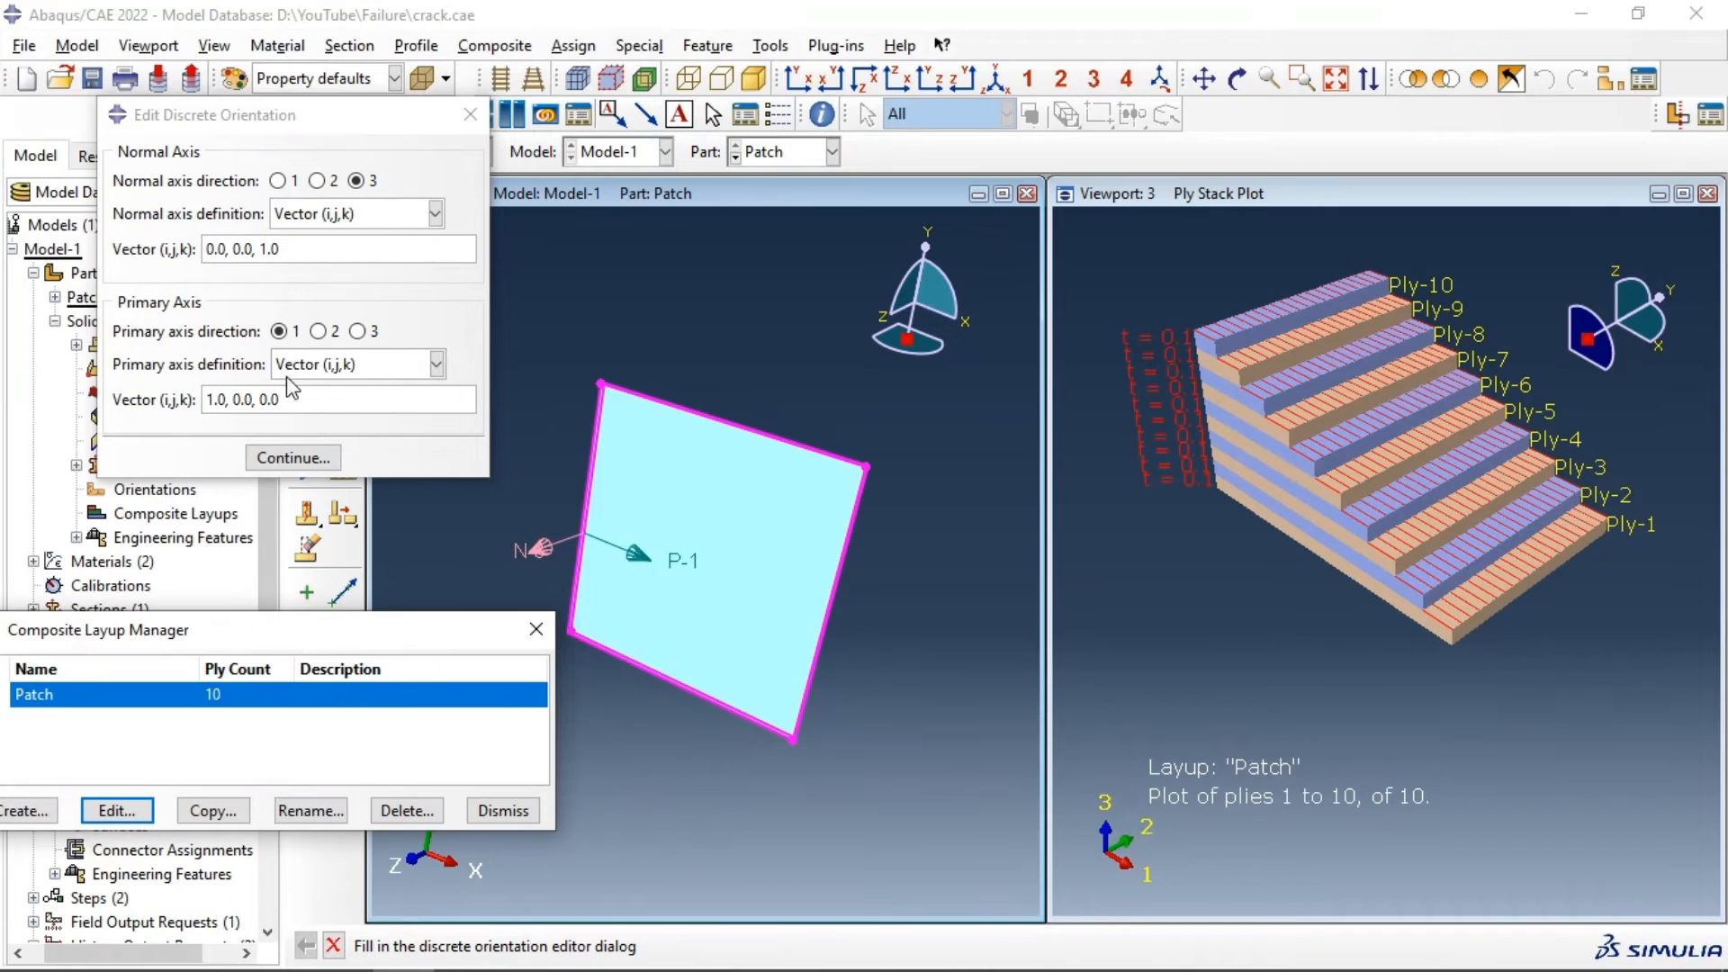
left_click(305, 216)
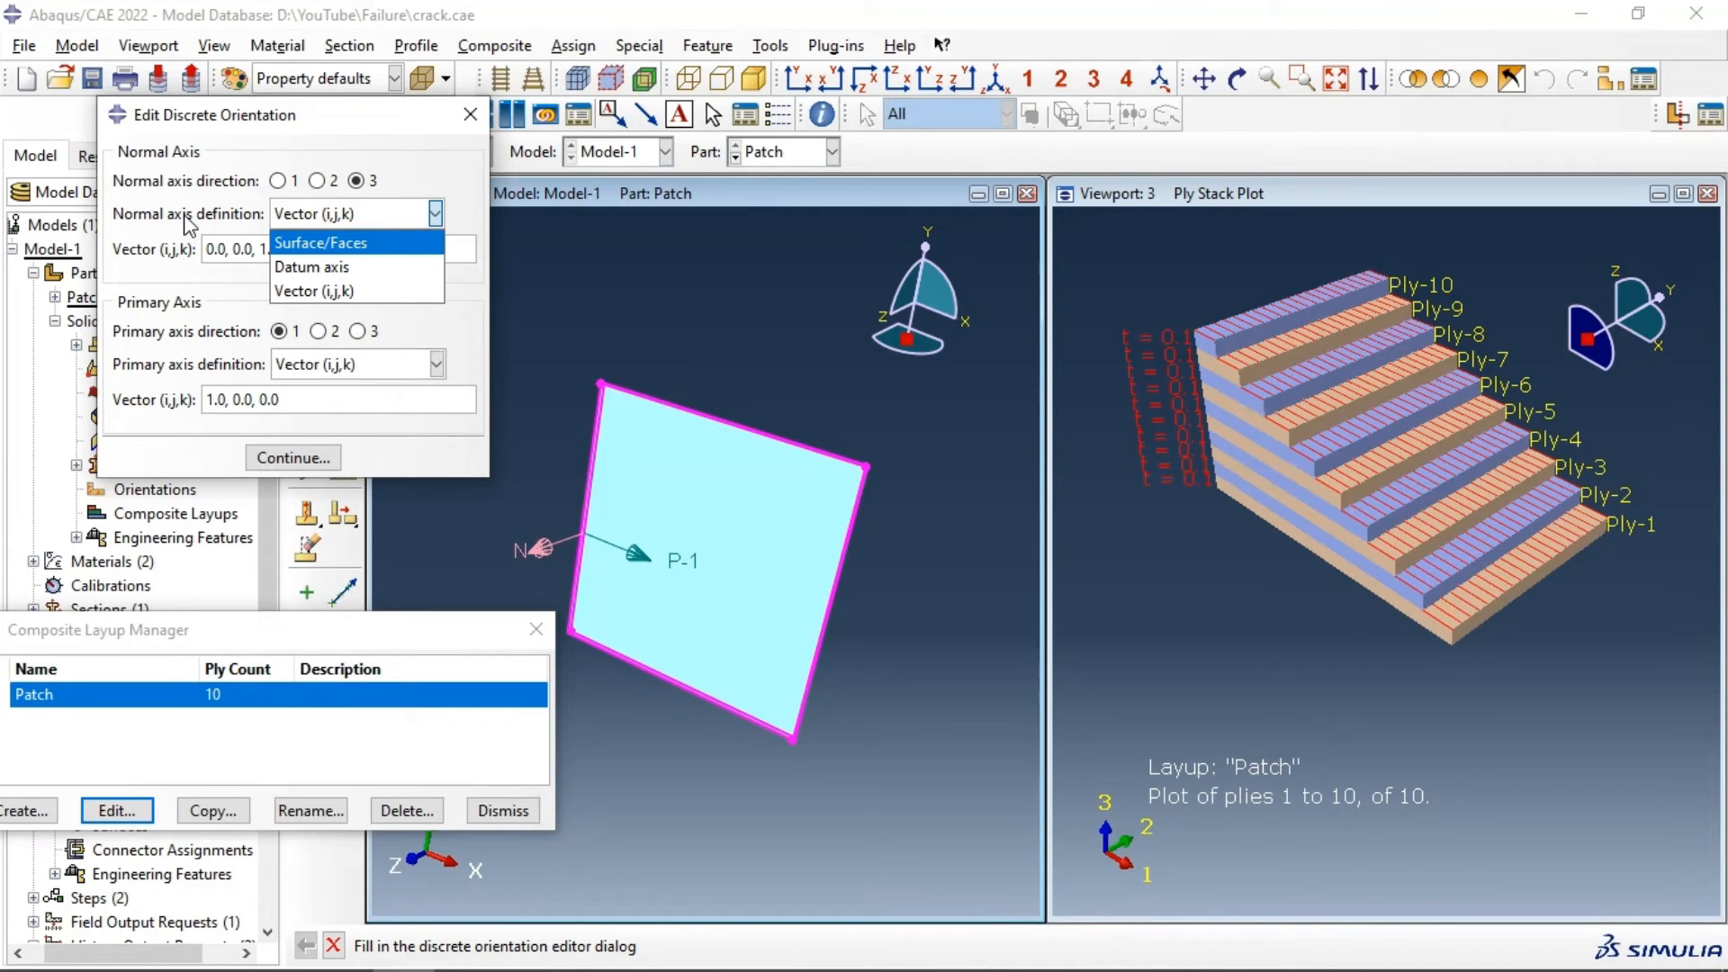
left_click(459, 130)
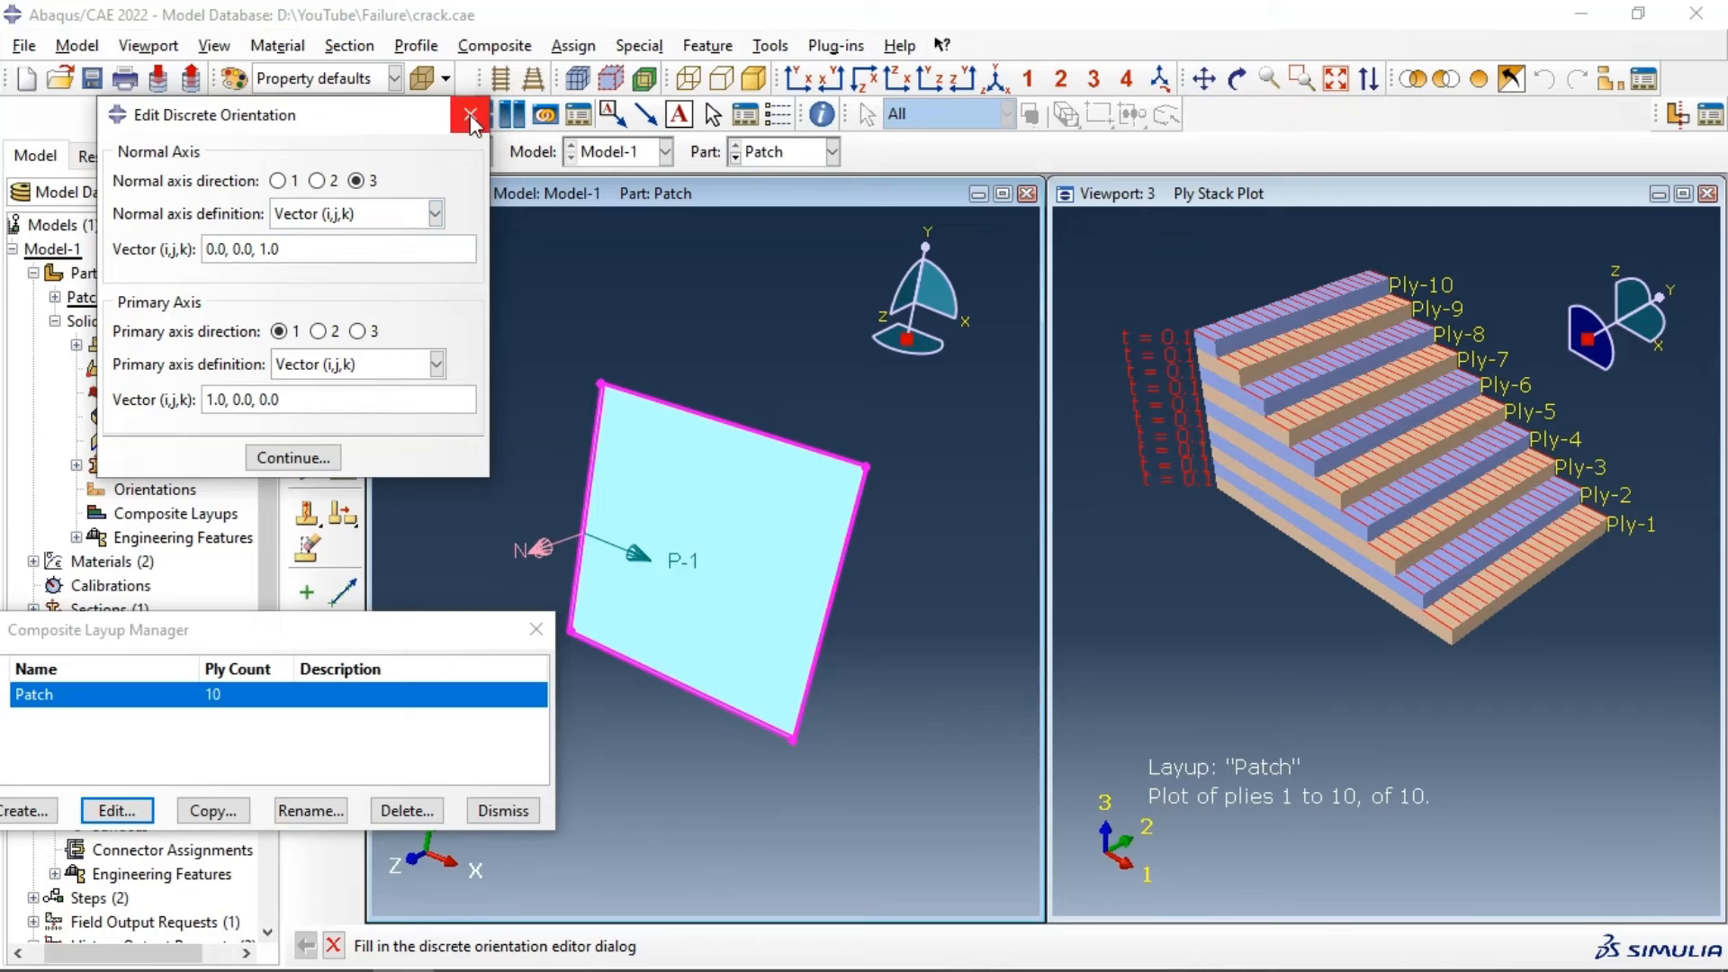
left_click(341, 457)
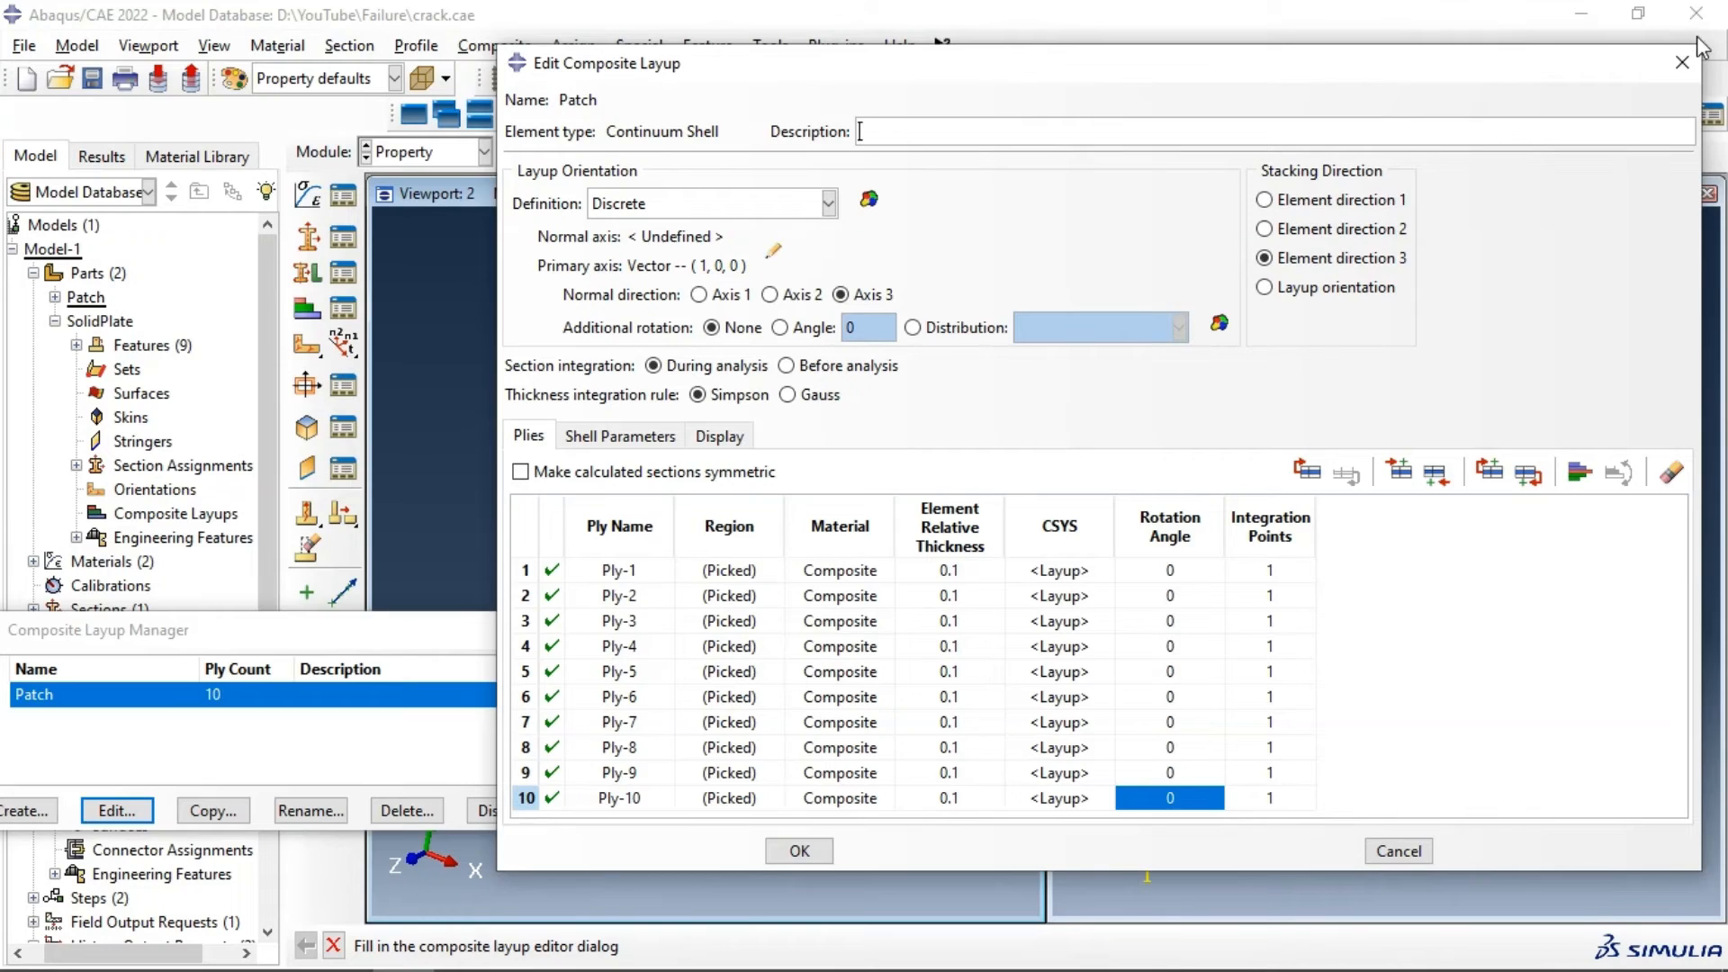
Step: Return the layup orientation definition to Part global and close the layup without saving the changes
left_click(767, 202)
left_click(692, 234)
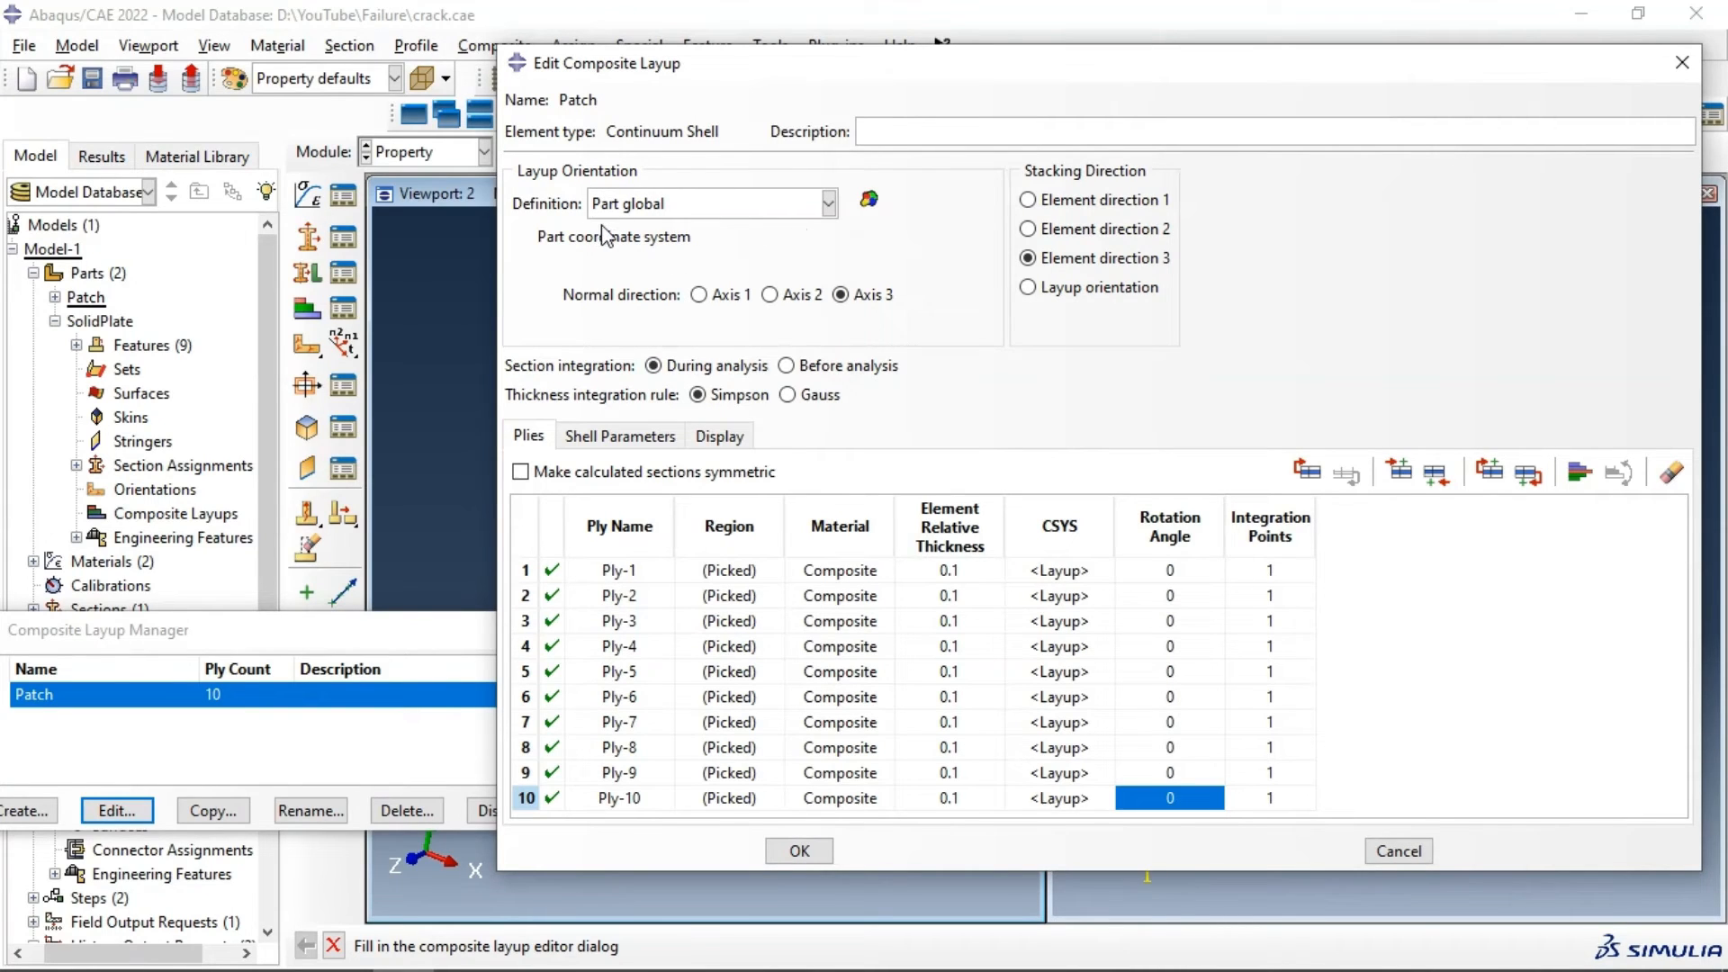
left_click_drag(943, 61, 510, 24)
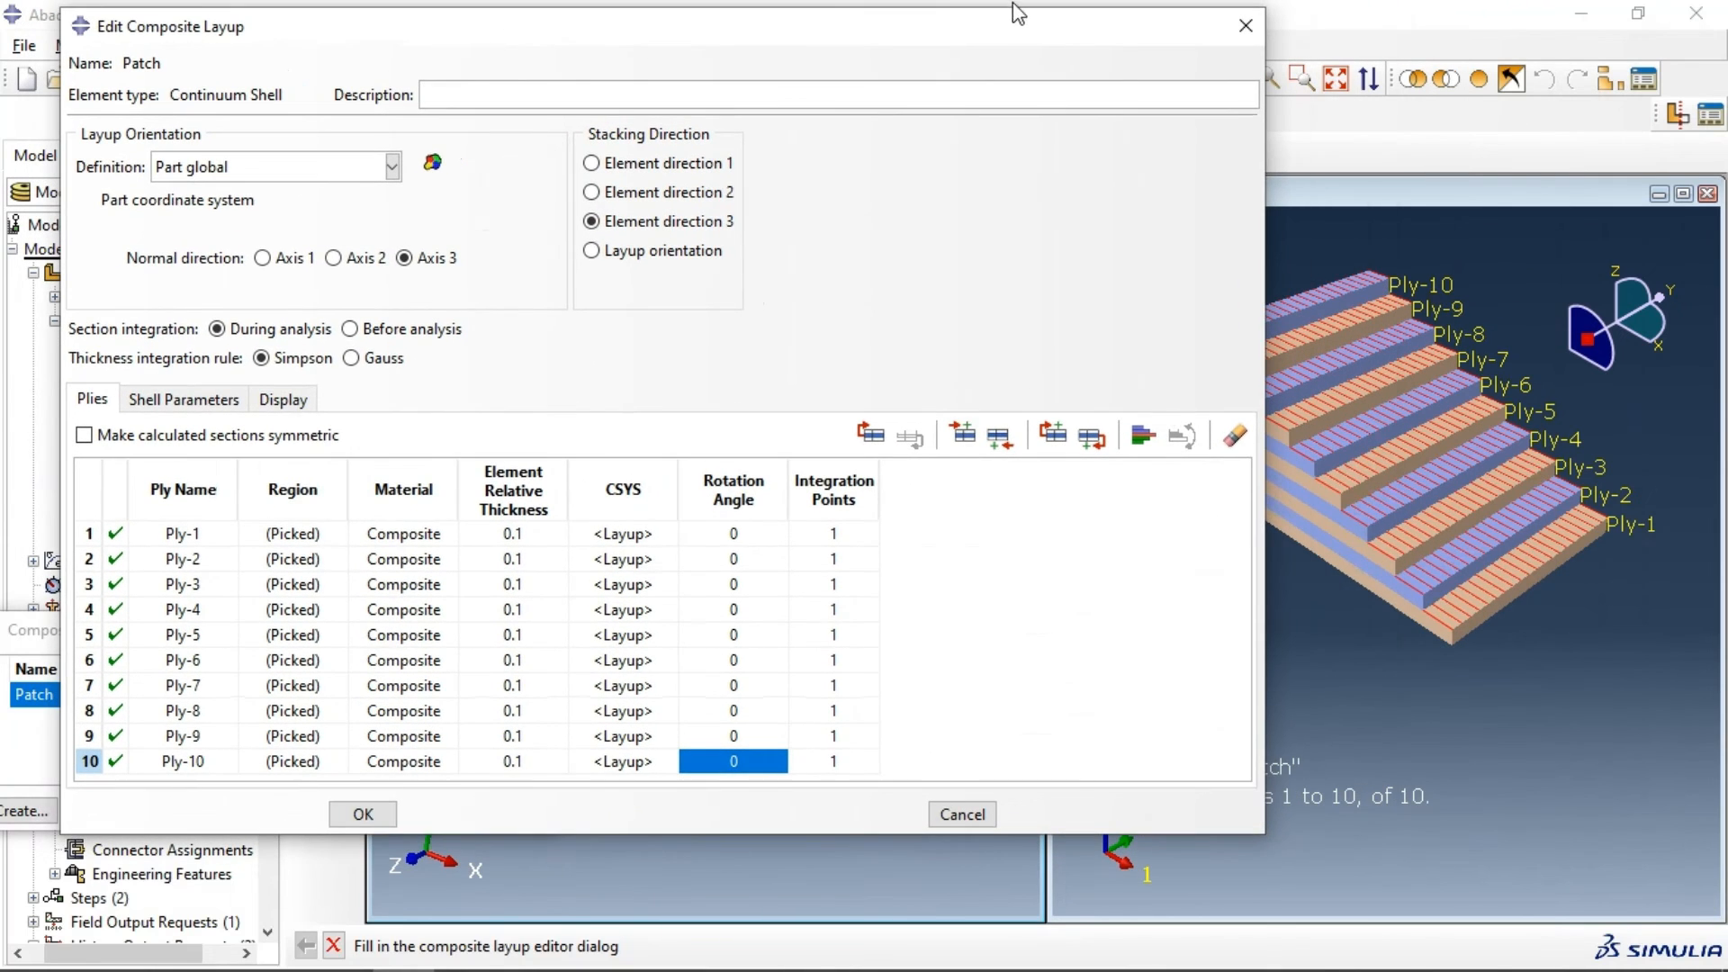
left_click(1246, 25)
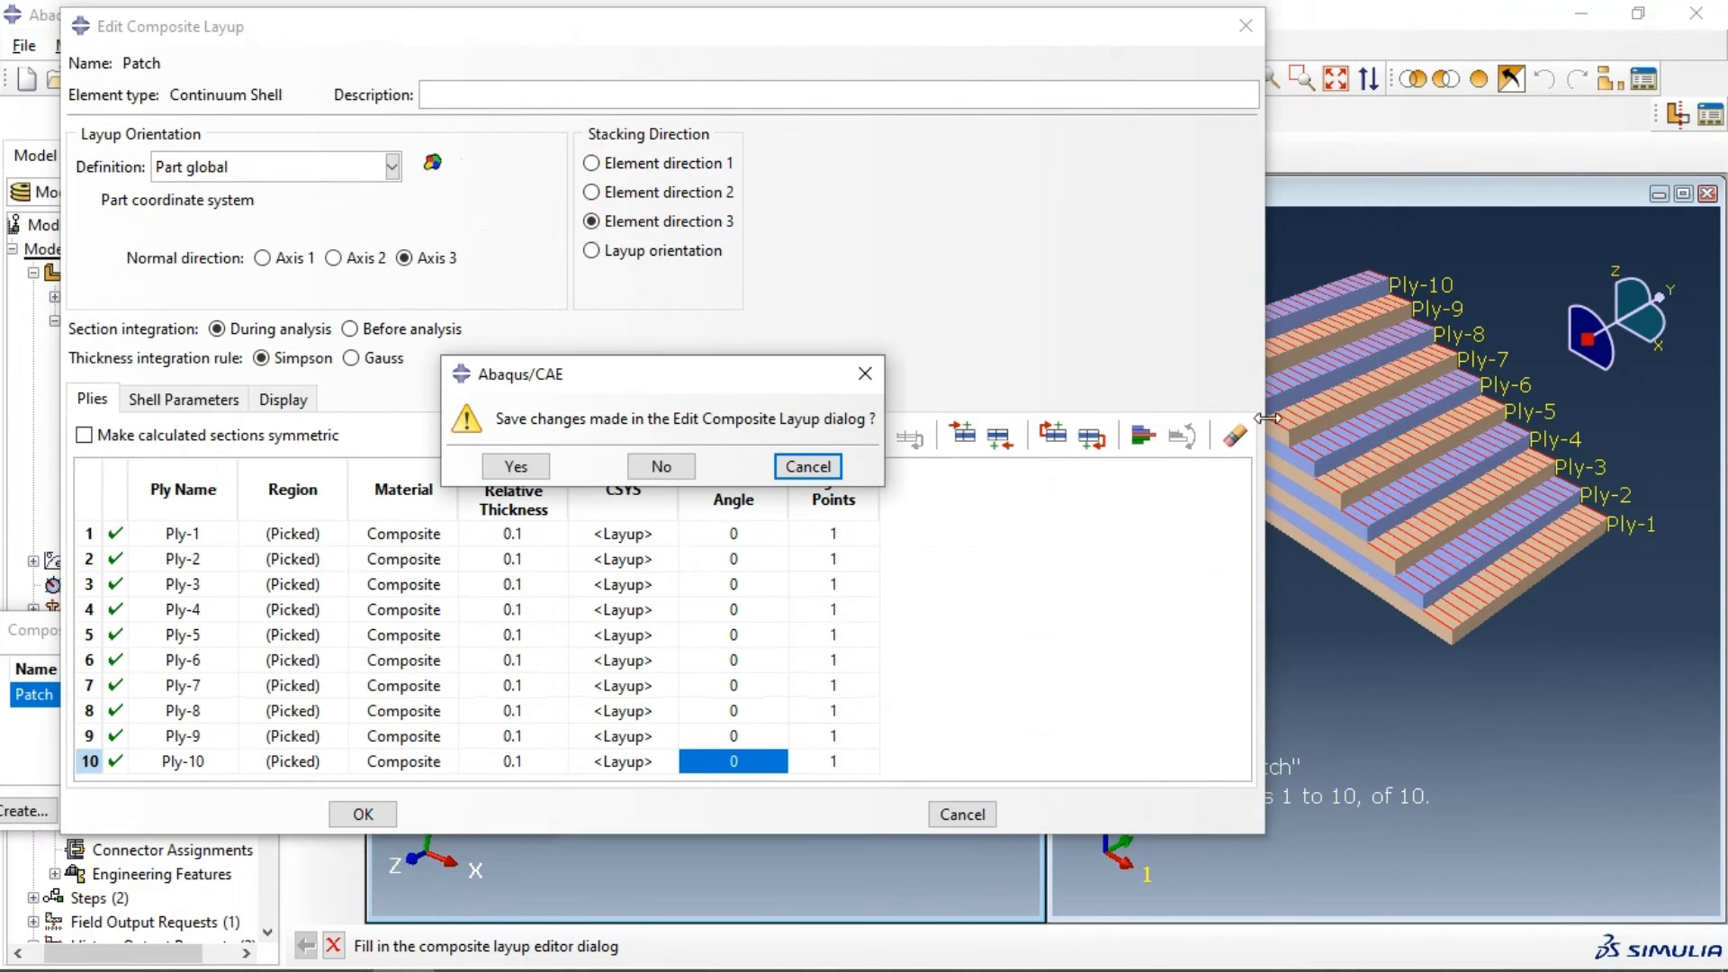
left_click(673, 466)
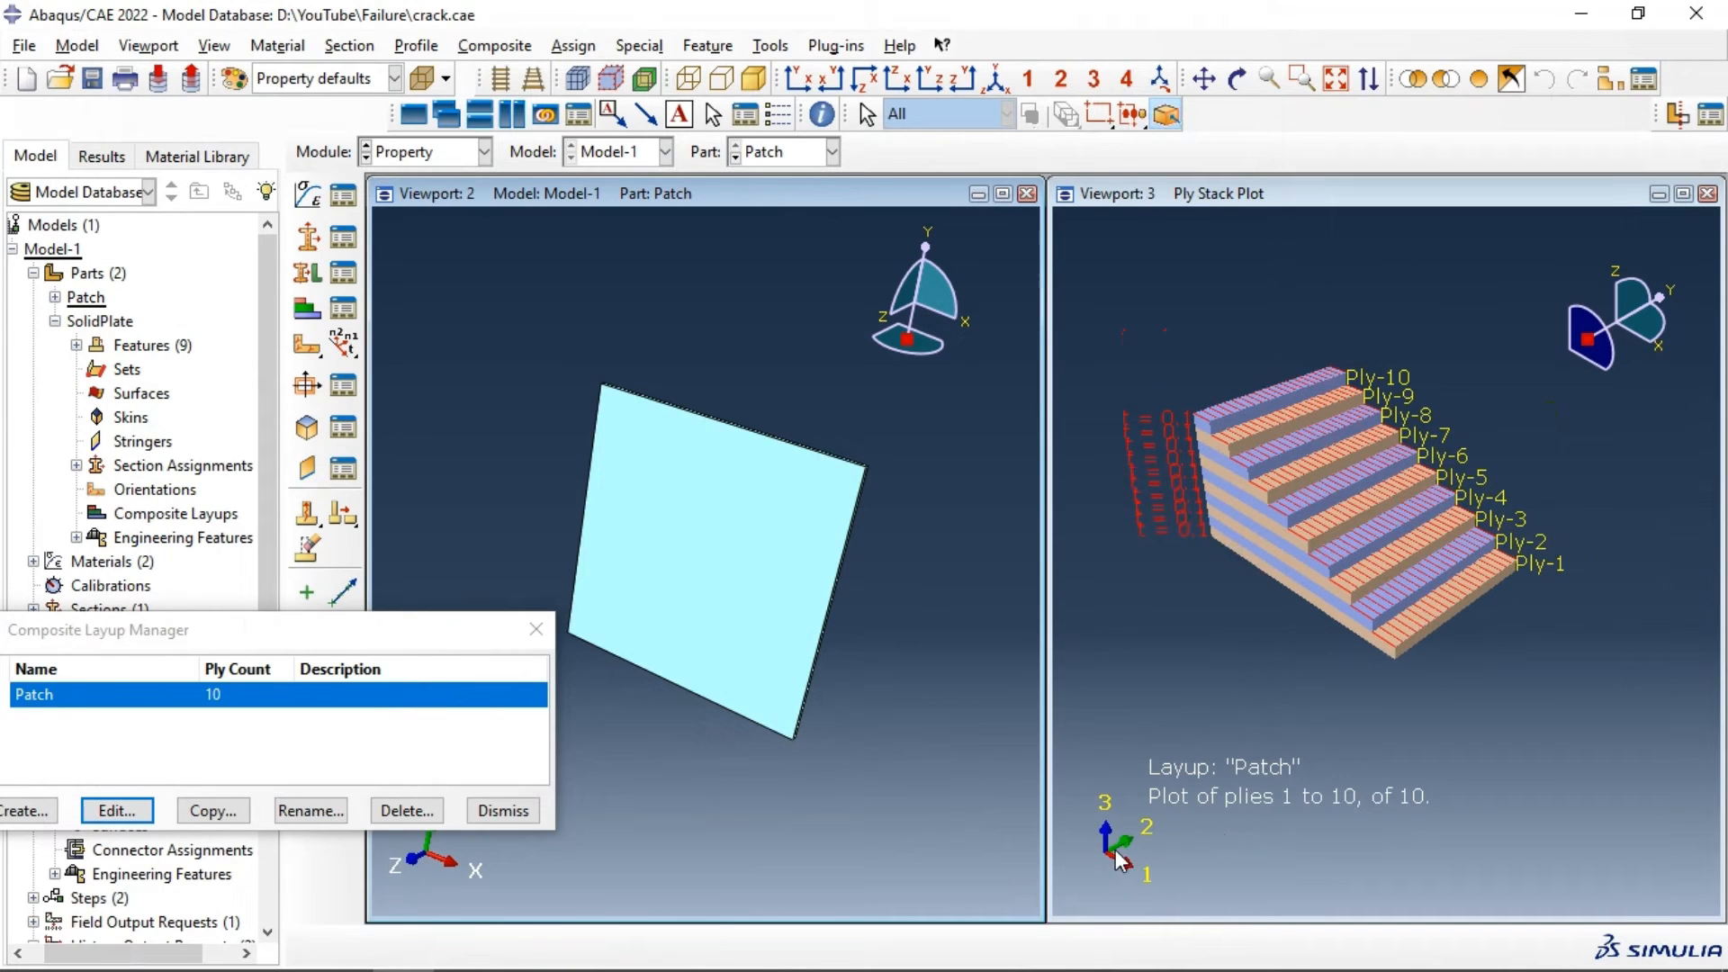
Step: Close the layup manager and the ply stack plot, with the Patch part viewport maximized
left_click_drag(1633, 332, 1557, 387)
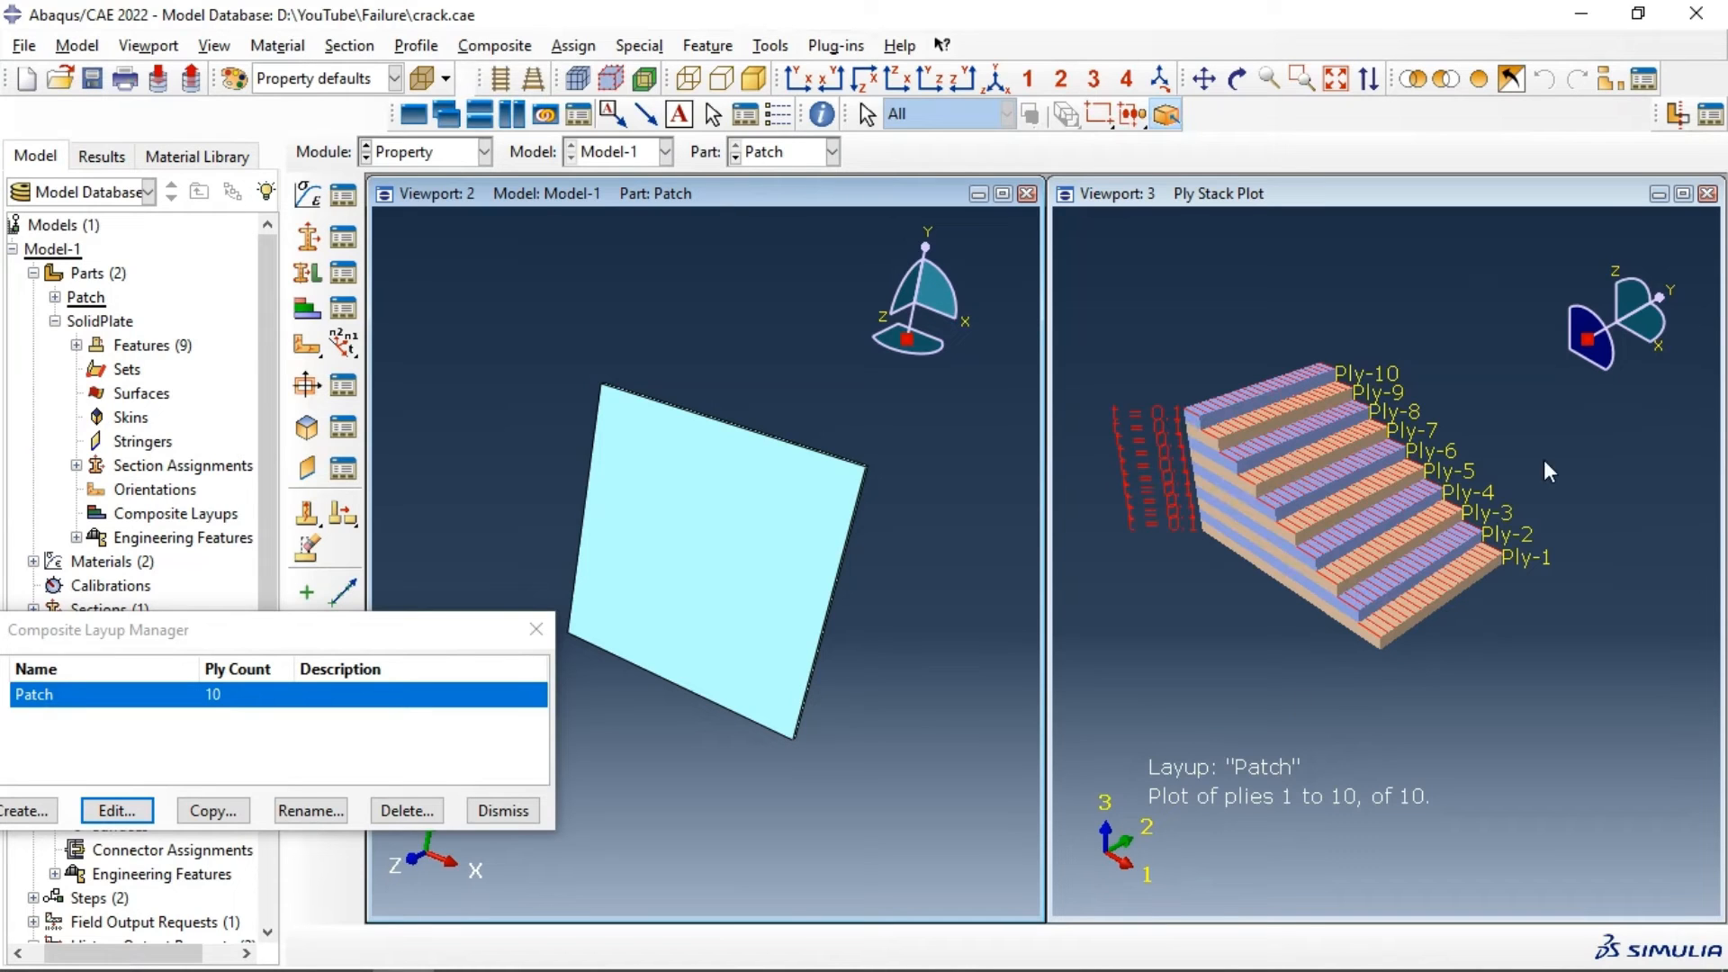
left_click_drag(1674, 300, 1615, 303)
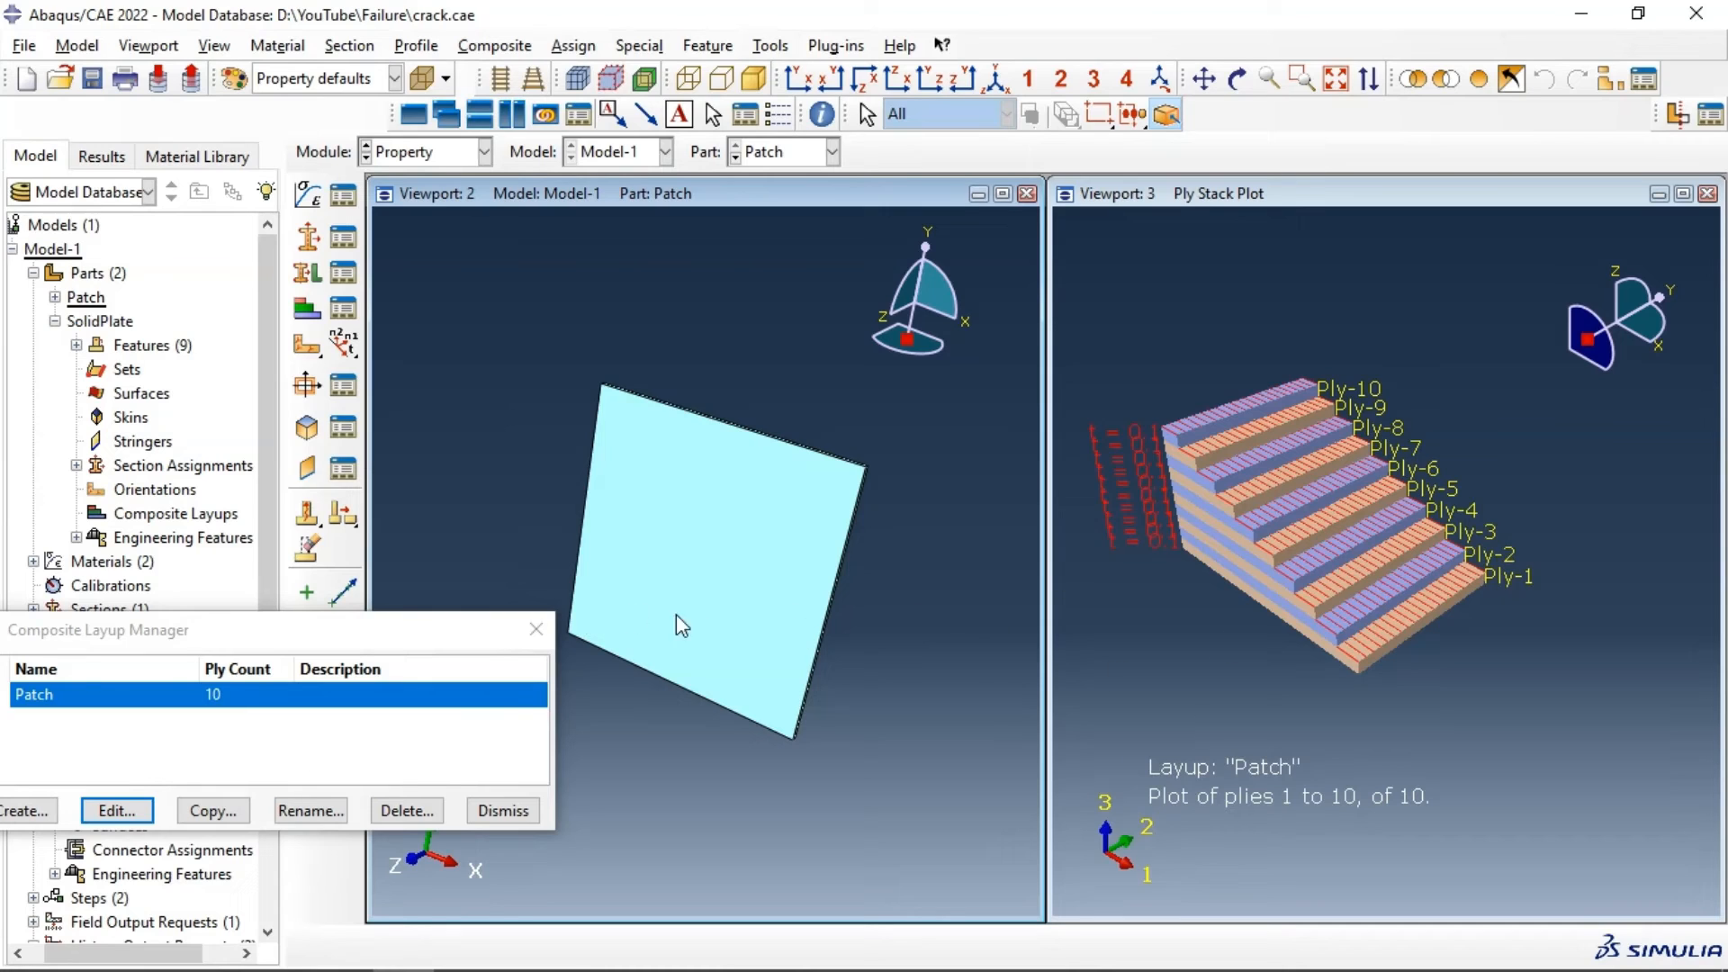
left_click(534, 638)
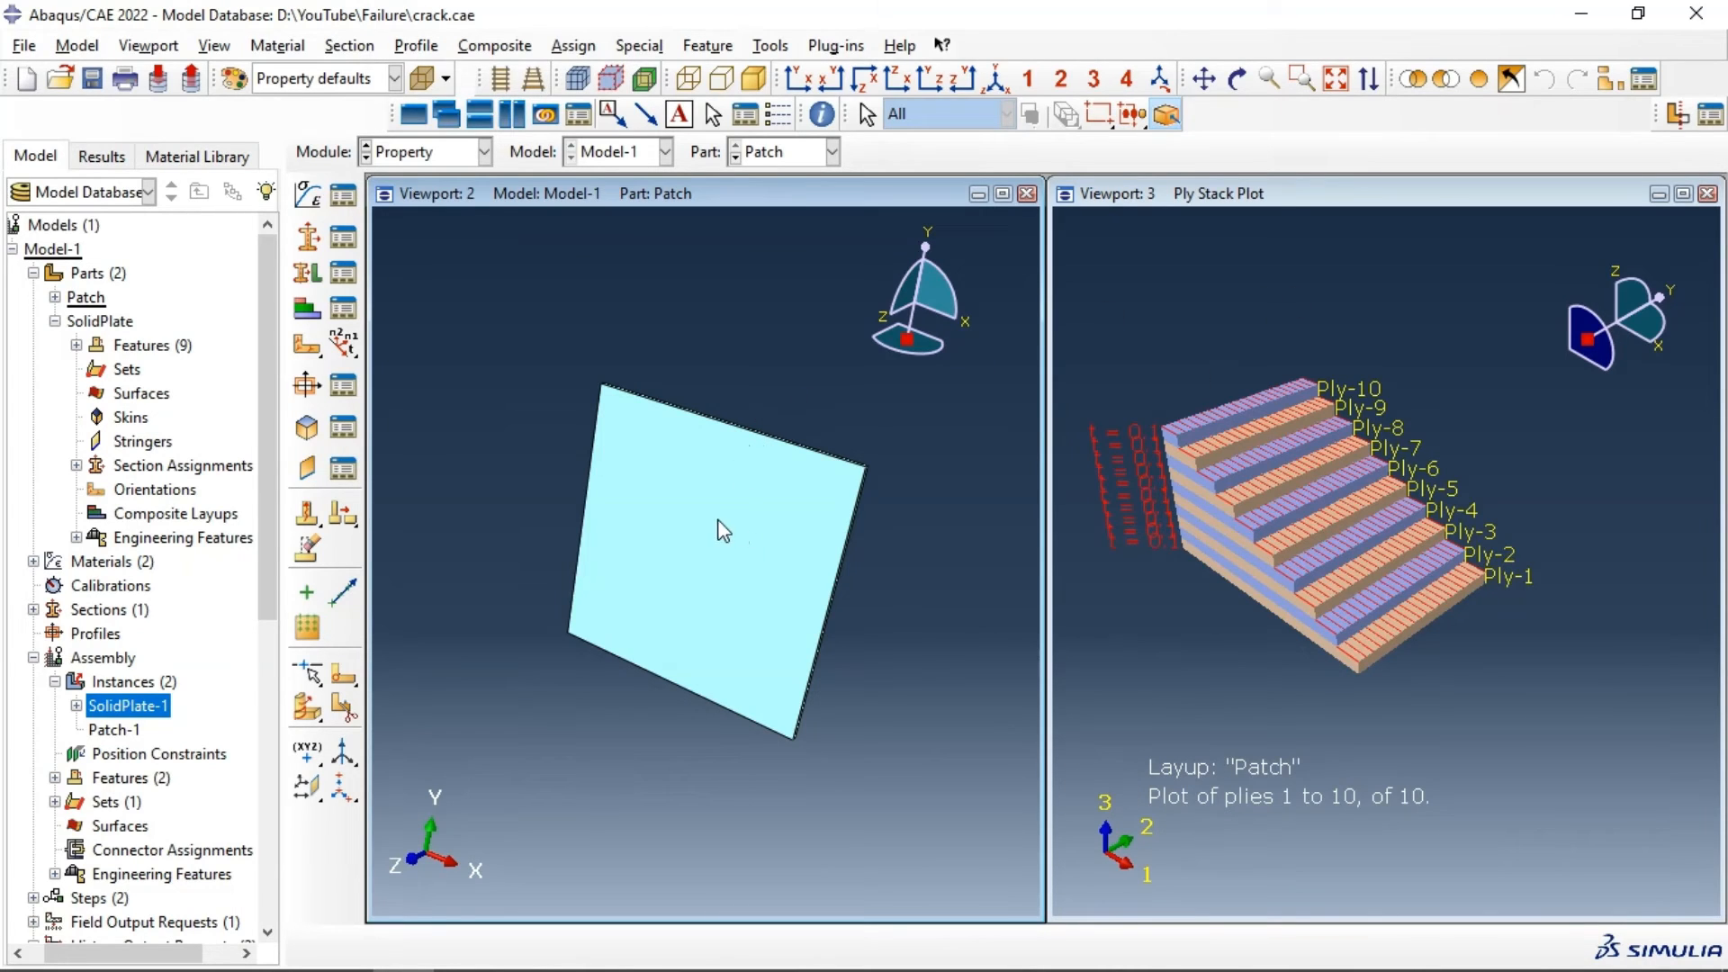
left_click(1002, 194)
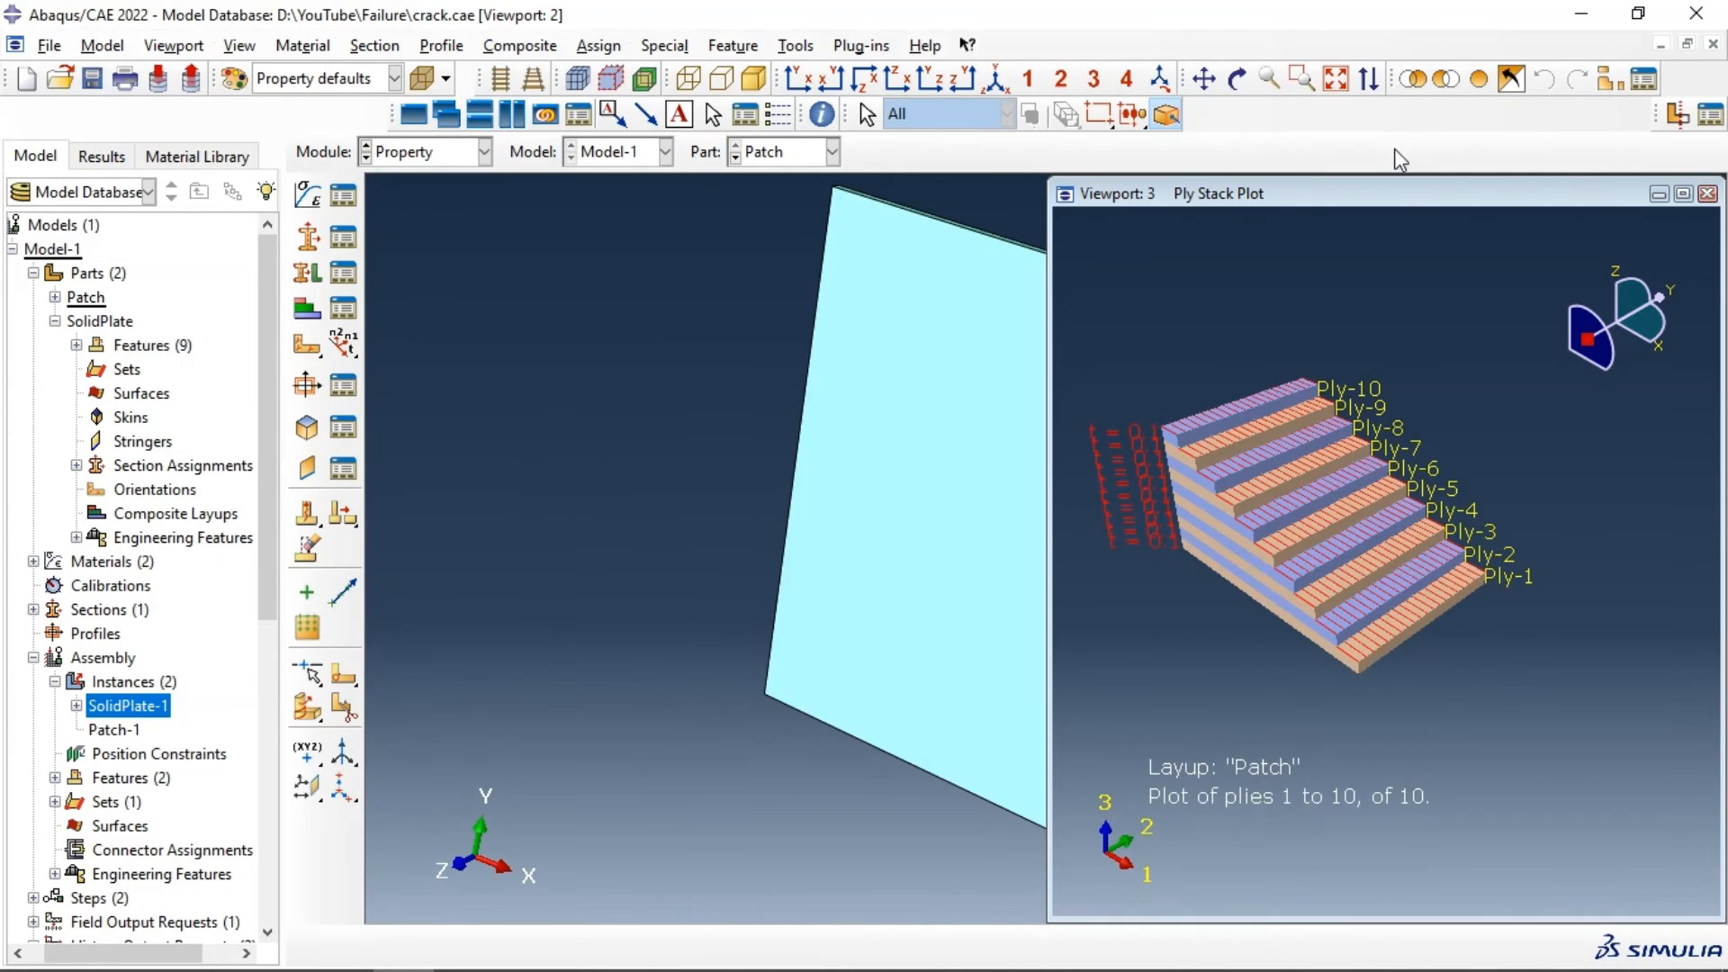
left_click(1707, 194)
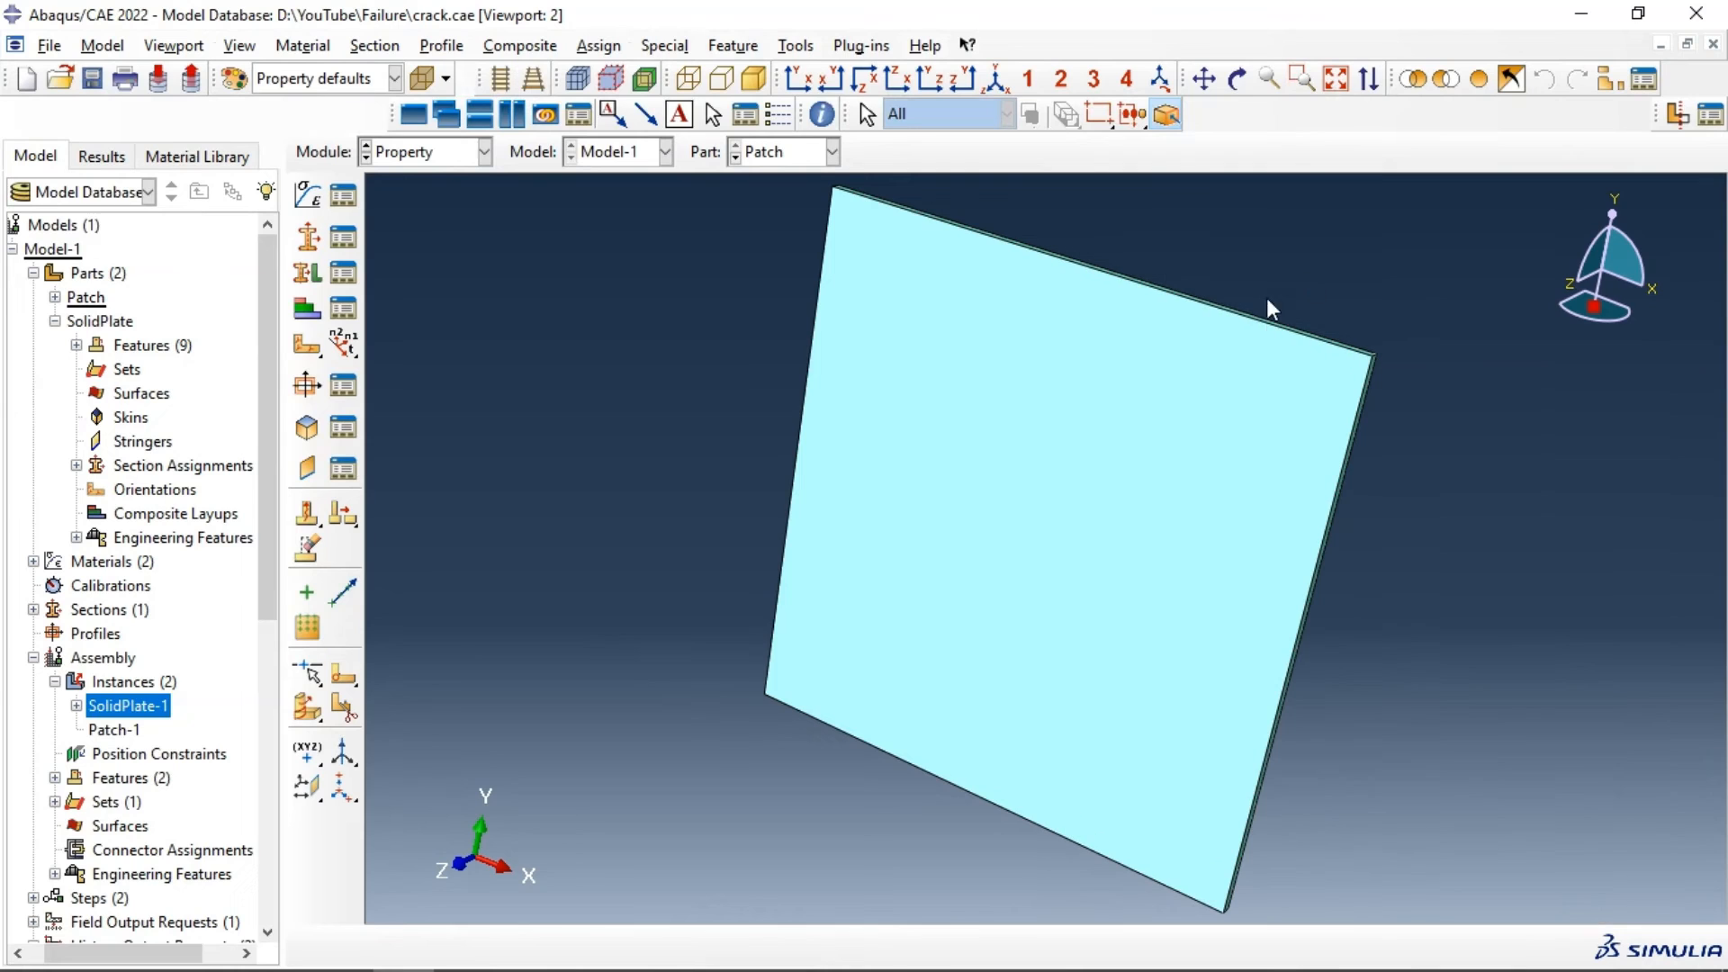
Step: Switch to the Interaction module and search the whole model for contact pairs within the 3.75 separation tolerance
left_click(1236, 79)
left_click_drag(1022, 520, 1065, 467)
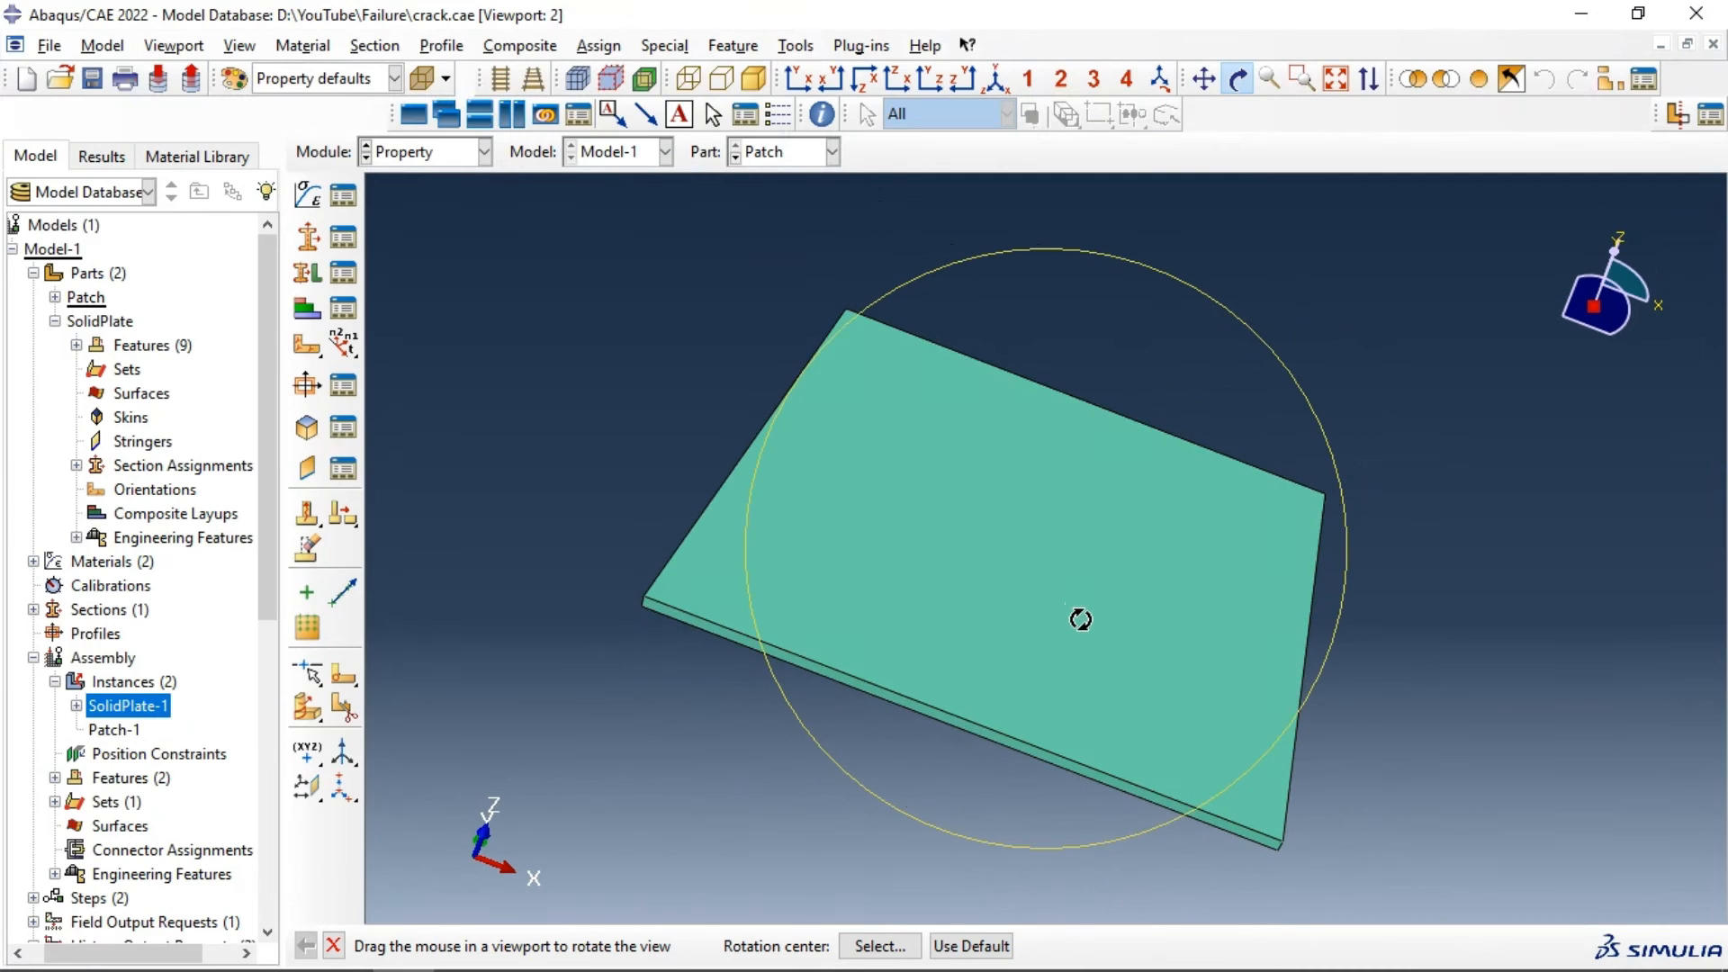
left_click_drag(1080, 617, 873, 518)
left_click_drag(853, 397, 783, 368)
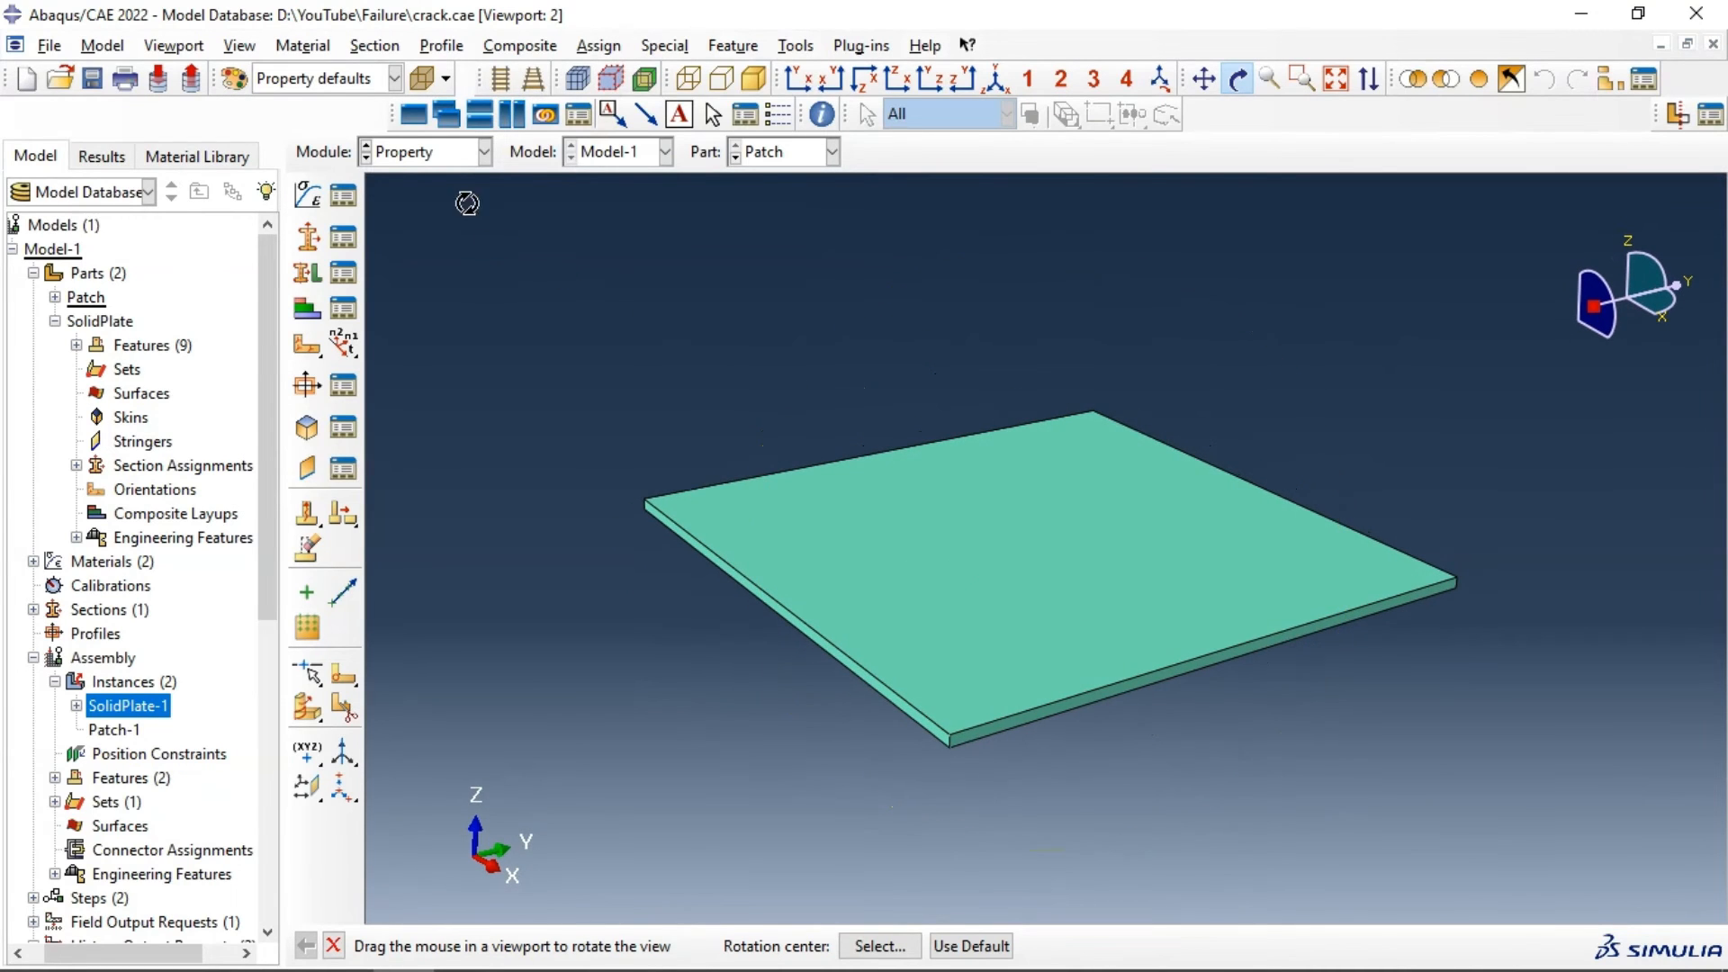
left_click(435, 157)
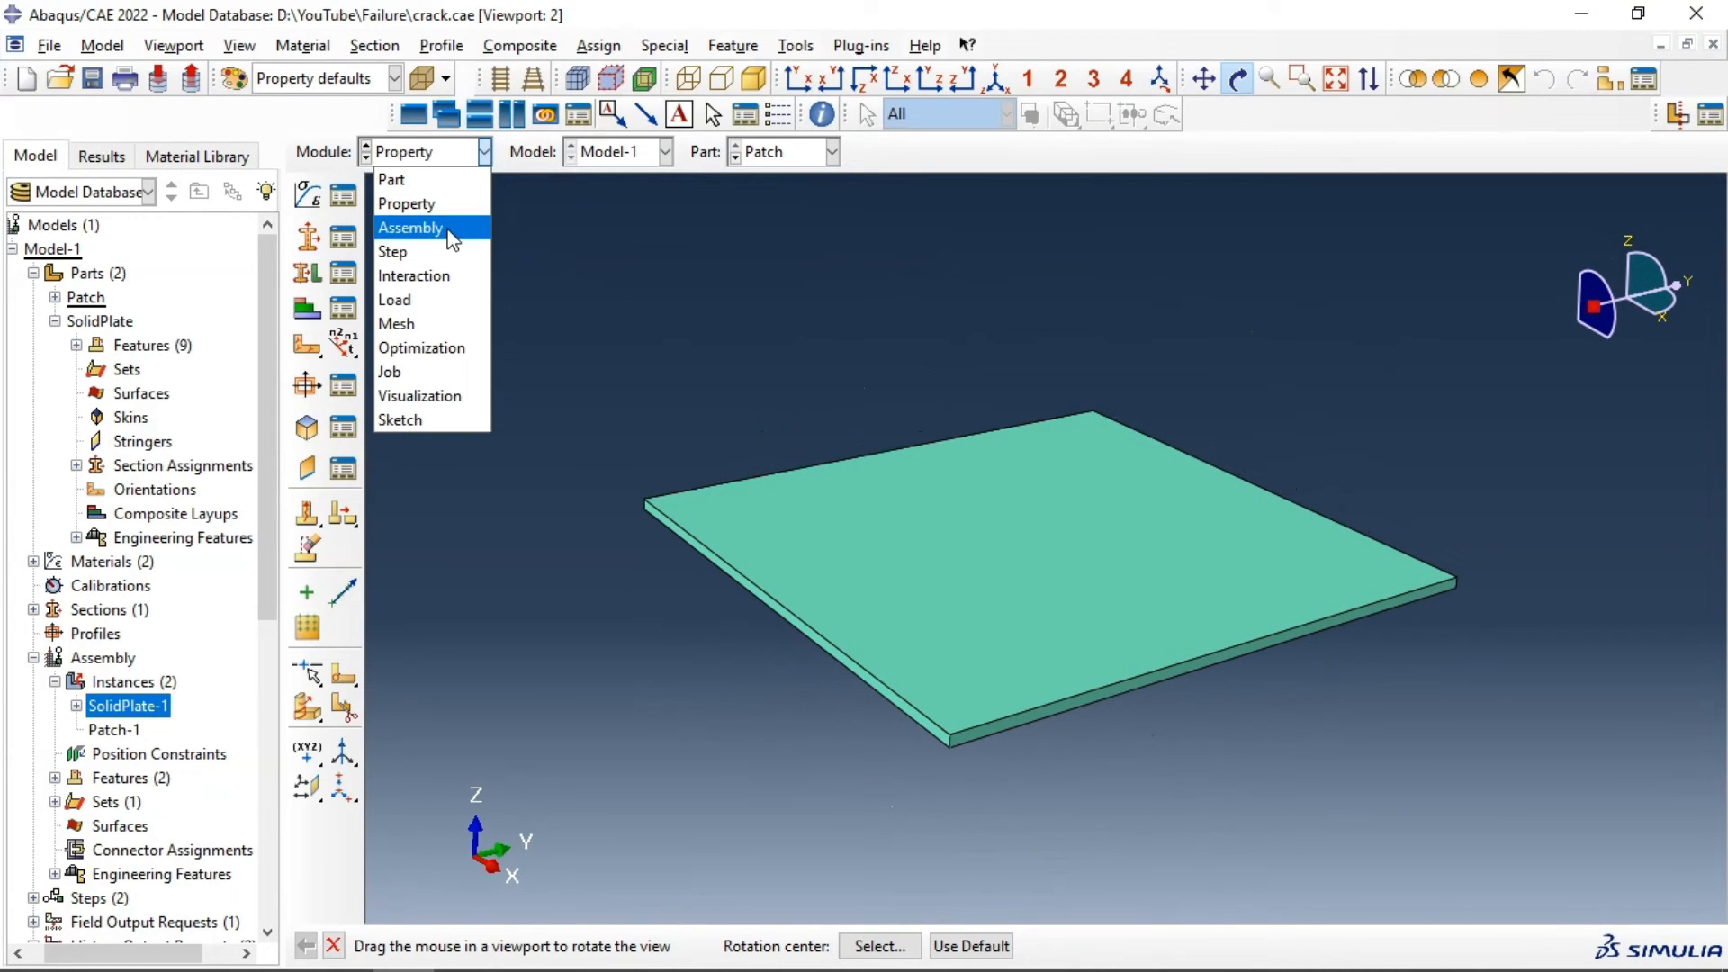
left_click(447, 276)
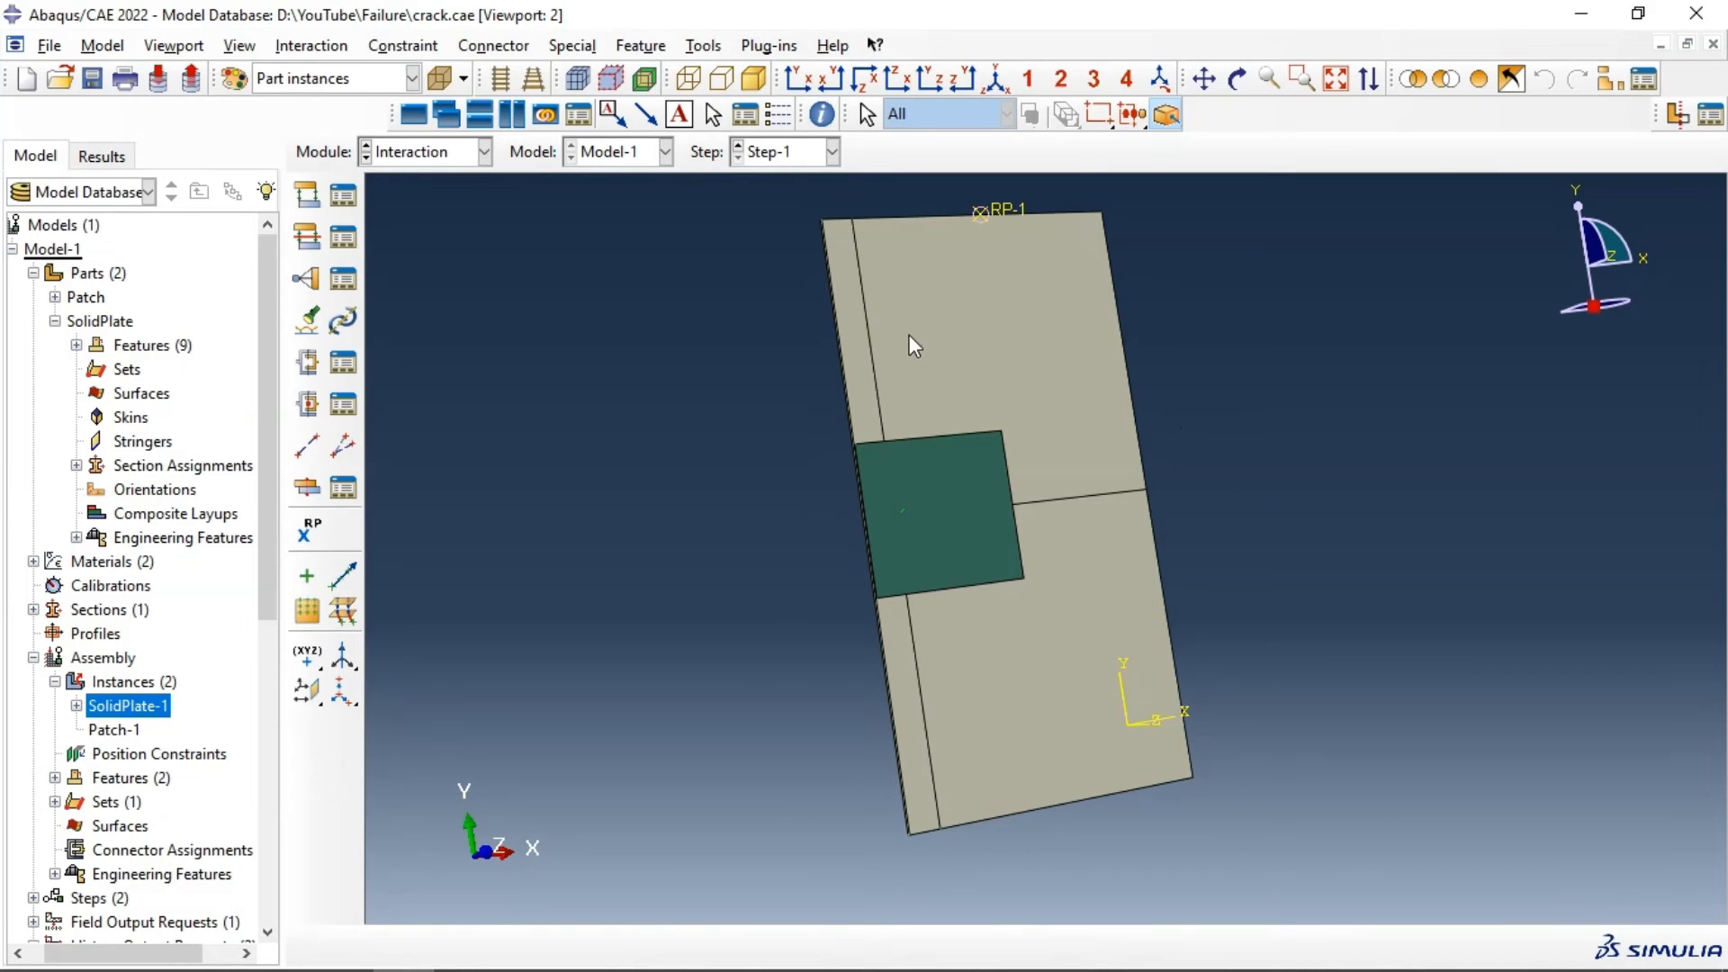
left_click_drag(868, 367, 1112, 440, "ctrl+alt")
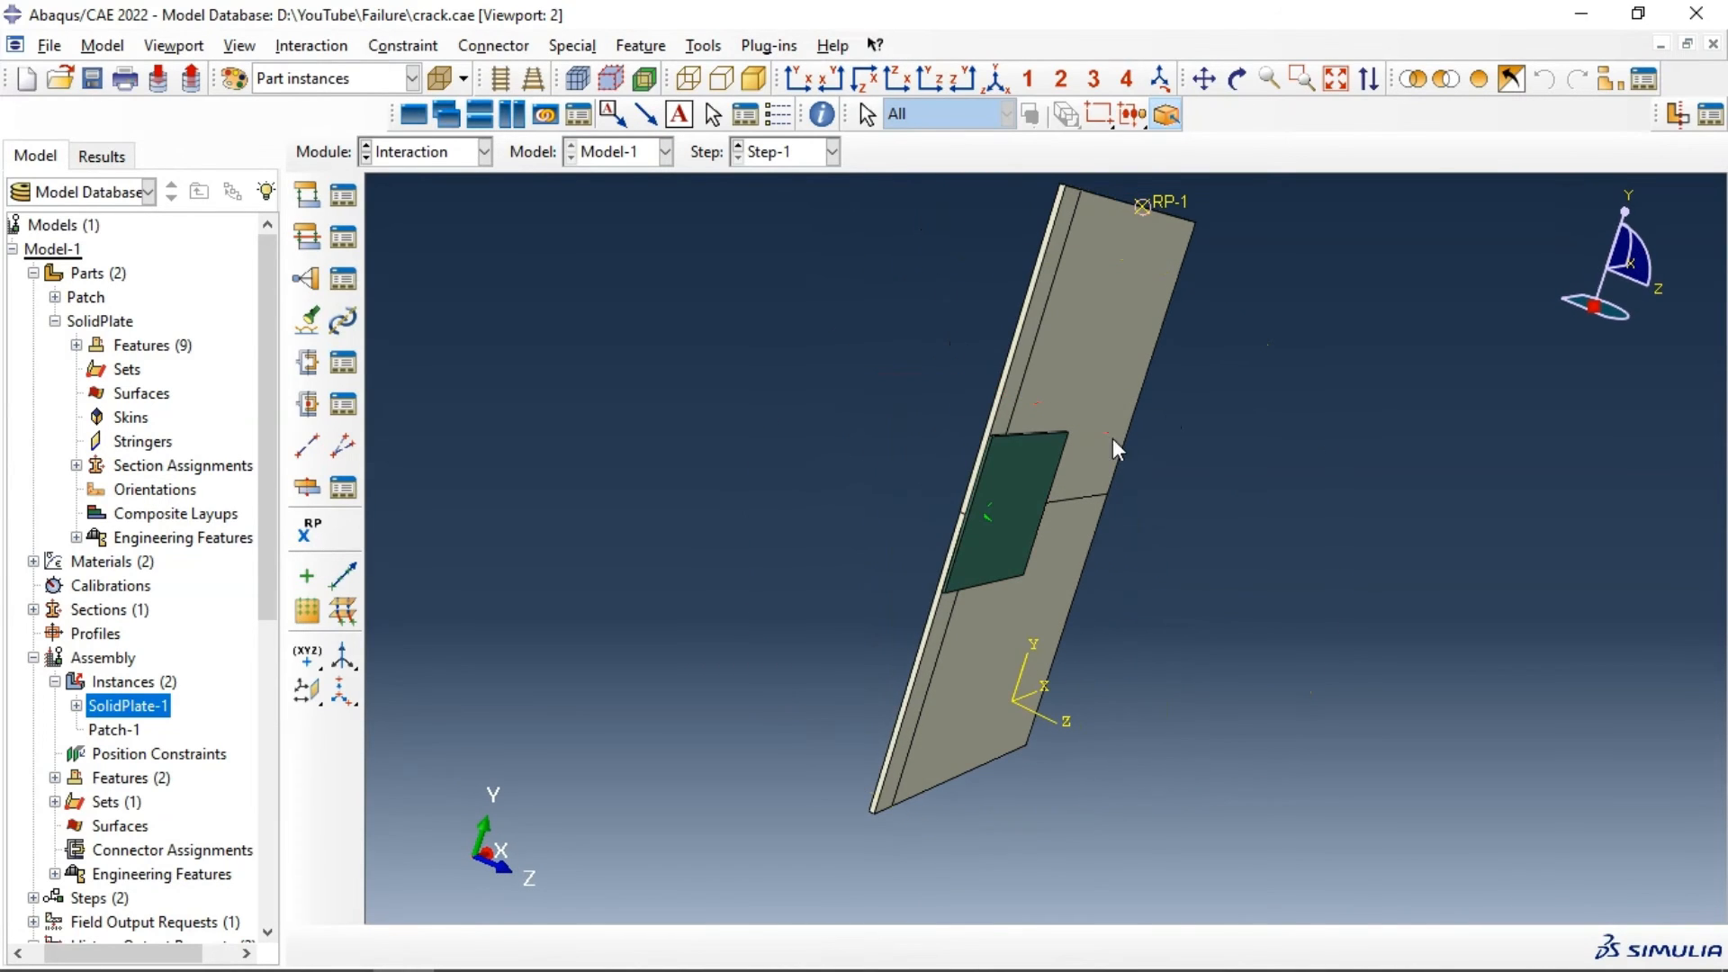
left_click(313, 326)
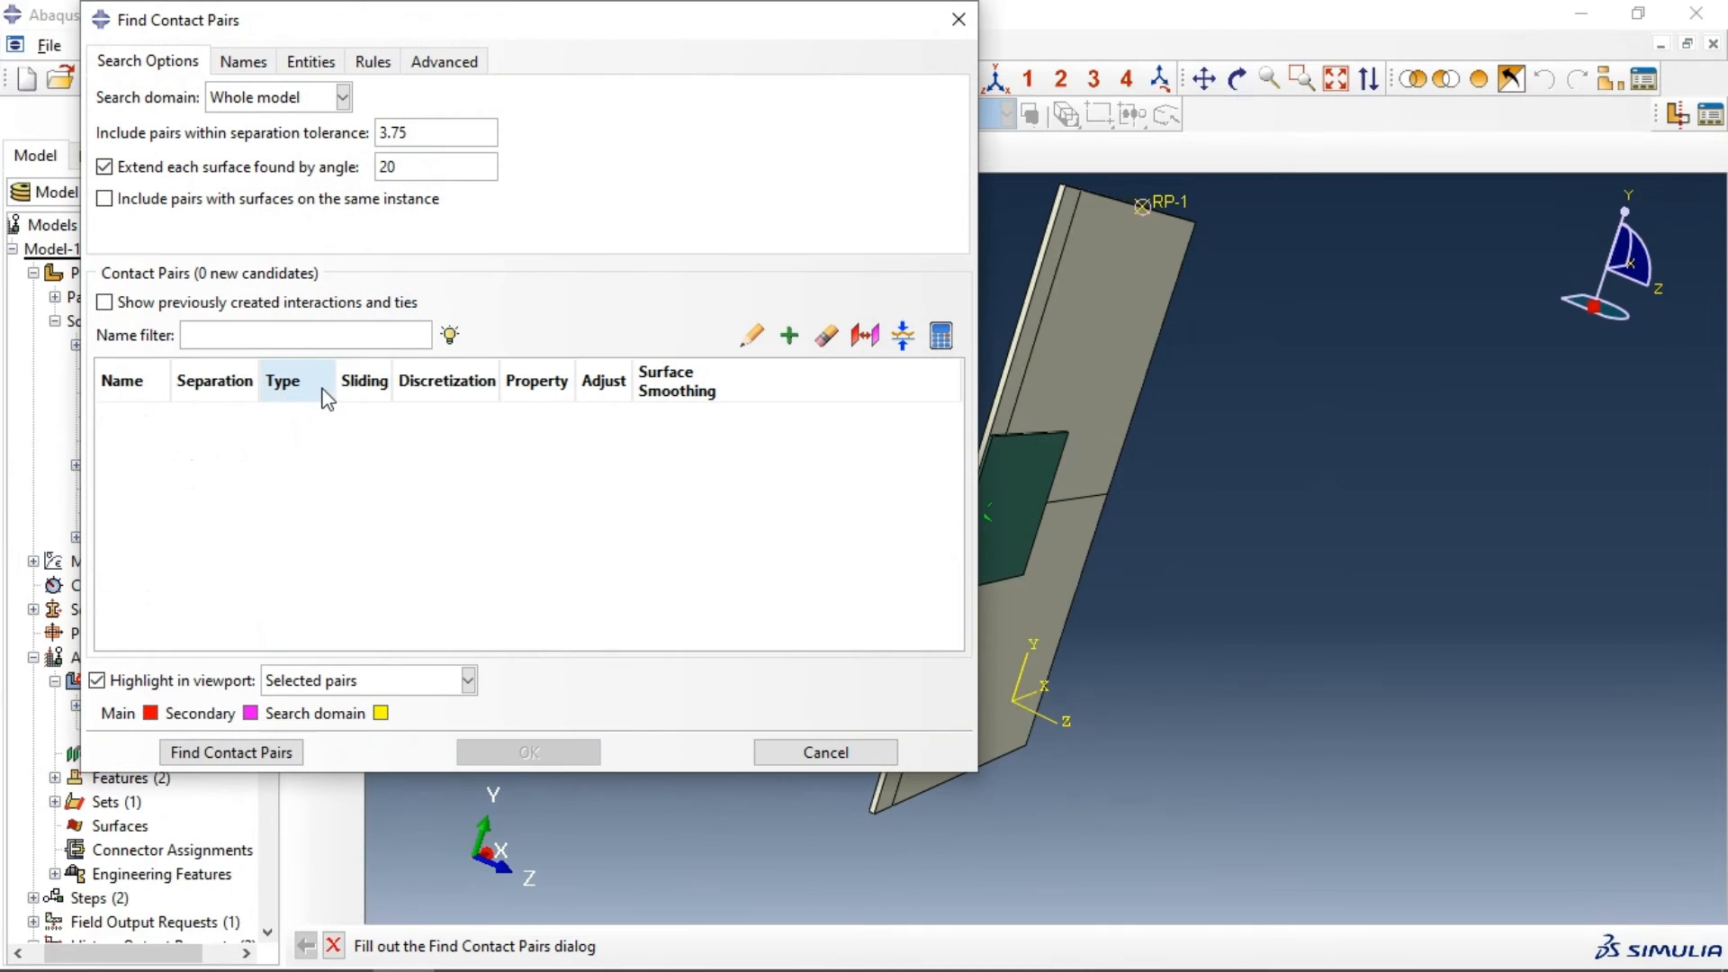
left_click(235, 754)
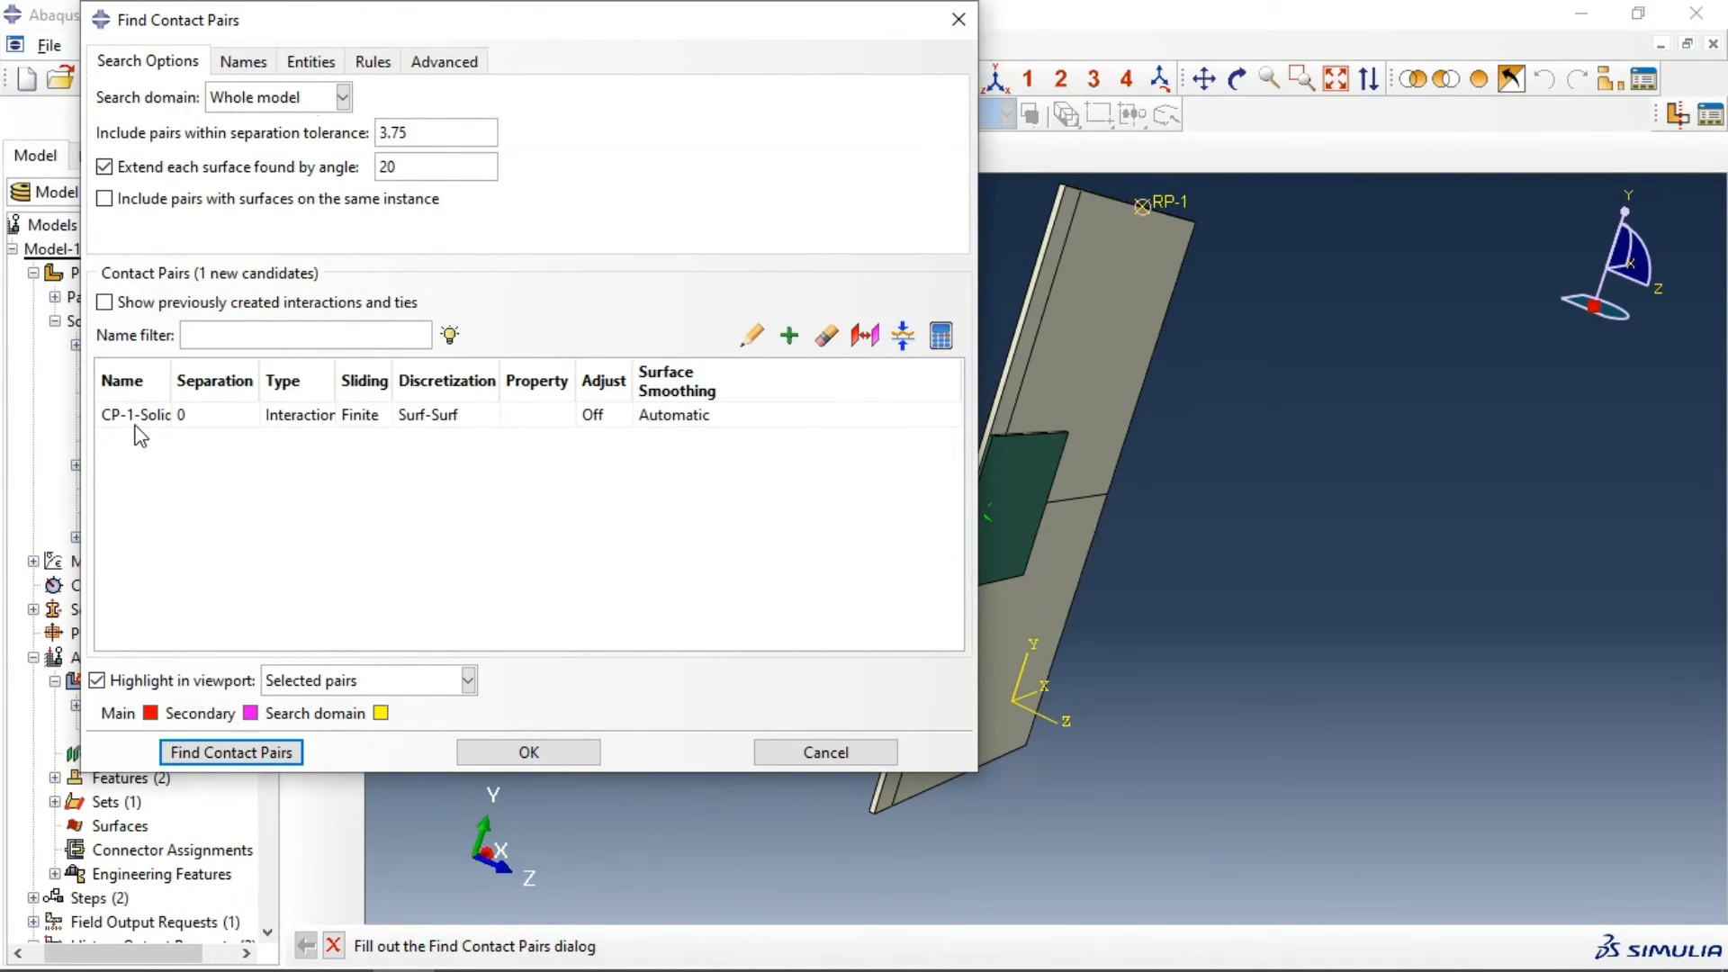
Step: Check the highlighted surfaces of the plate-patch contact pair, set its type to Tie and accept it
double_click(141, 418)
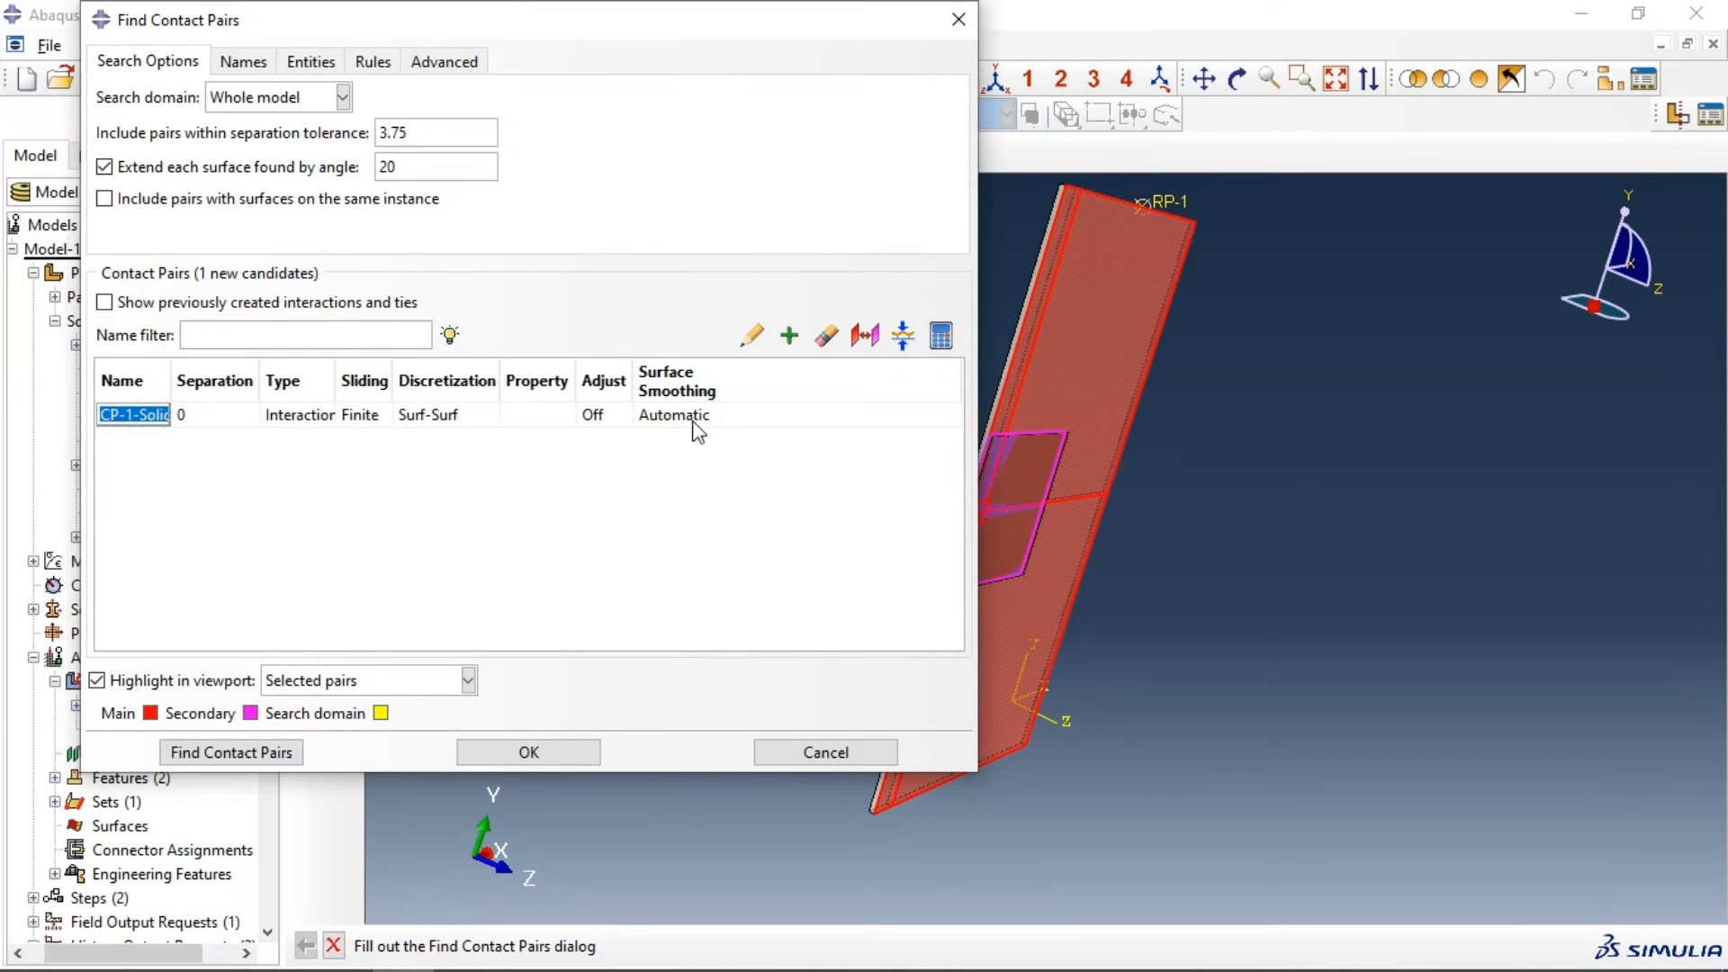
scroll(1291, 418, "down", 3)
scroll(1055, 432, "up", 4)
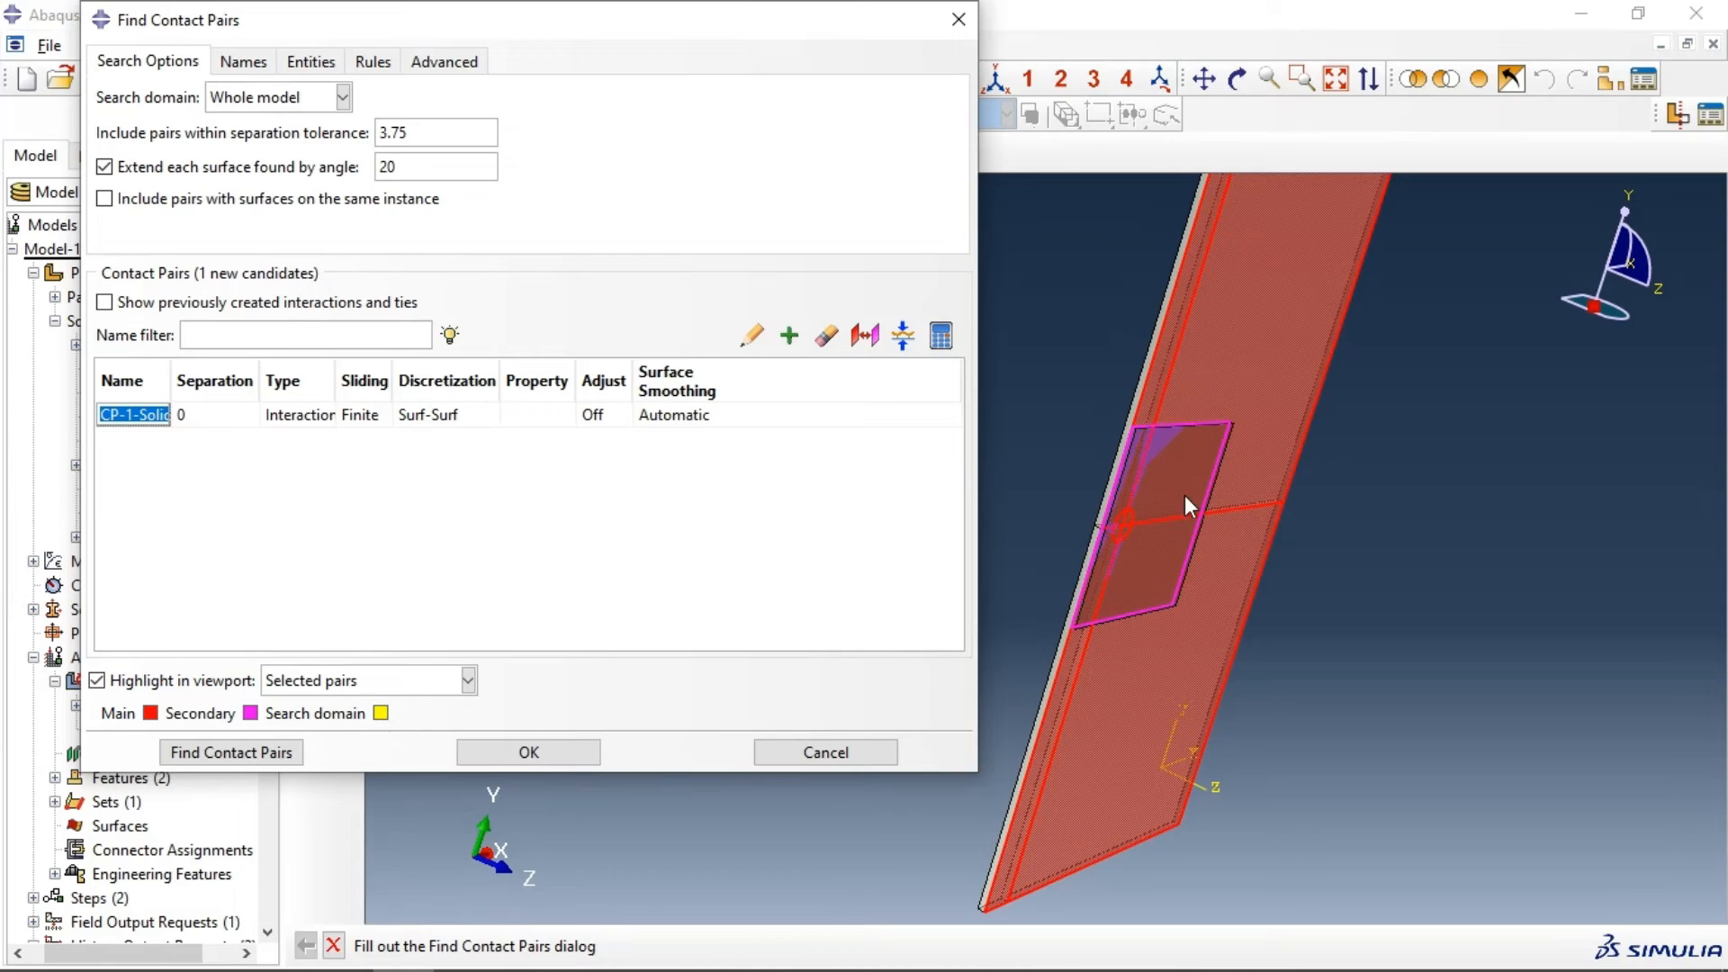
scroll(1185, 495, "up", 5)
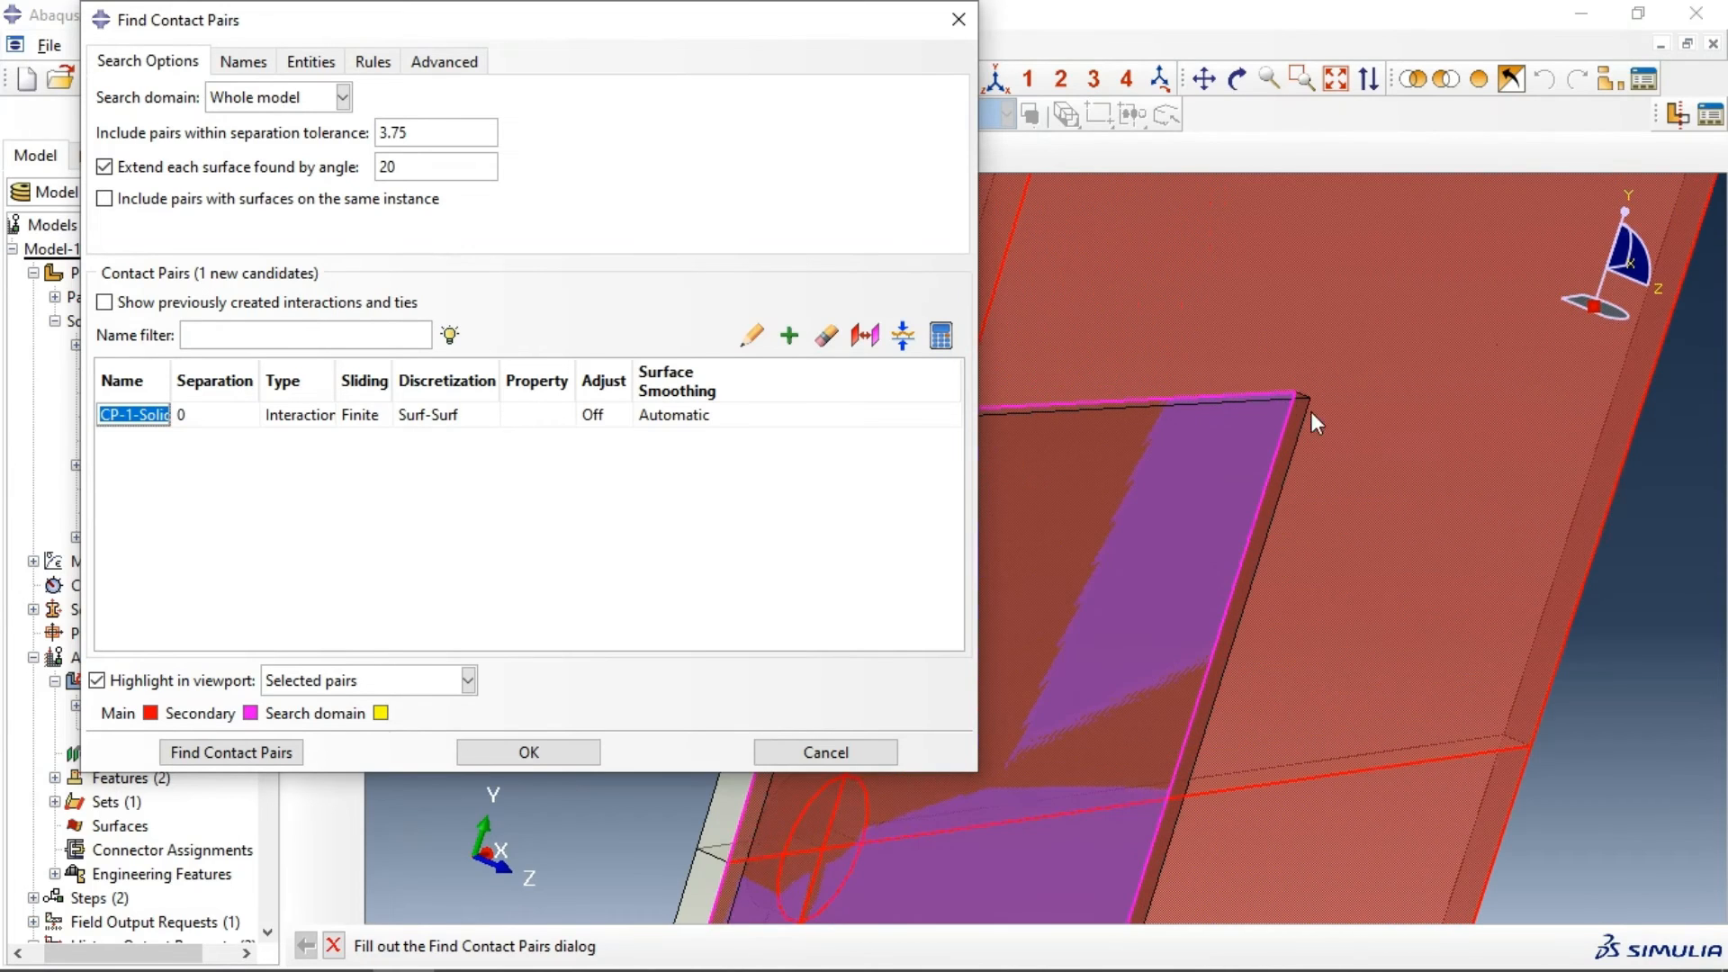
scroll(1375, 389, "down", 5)
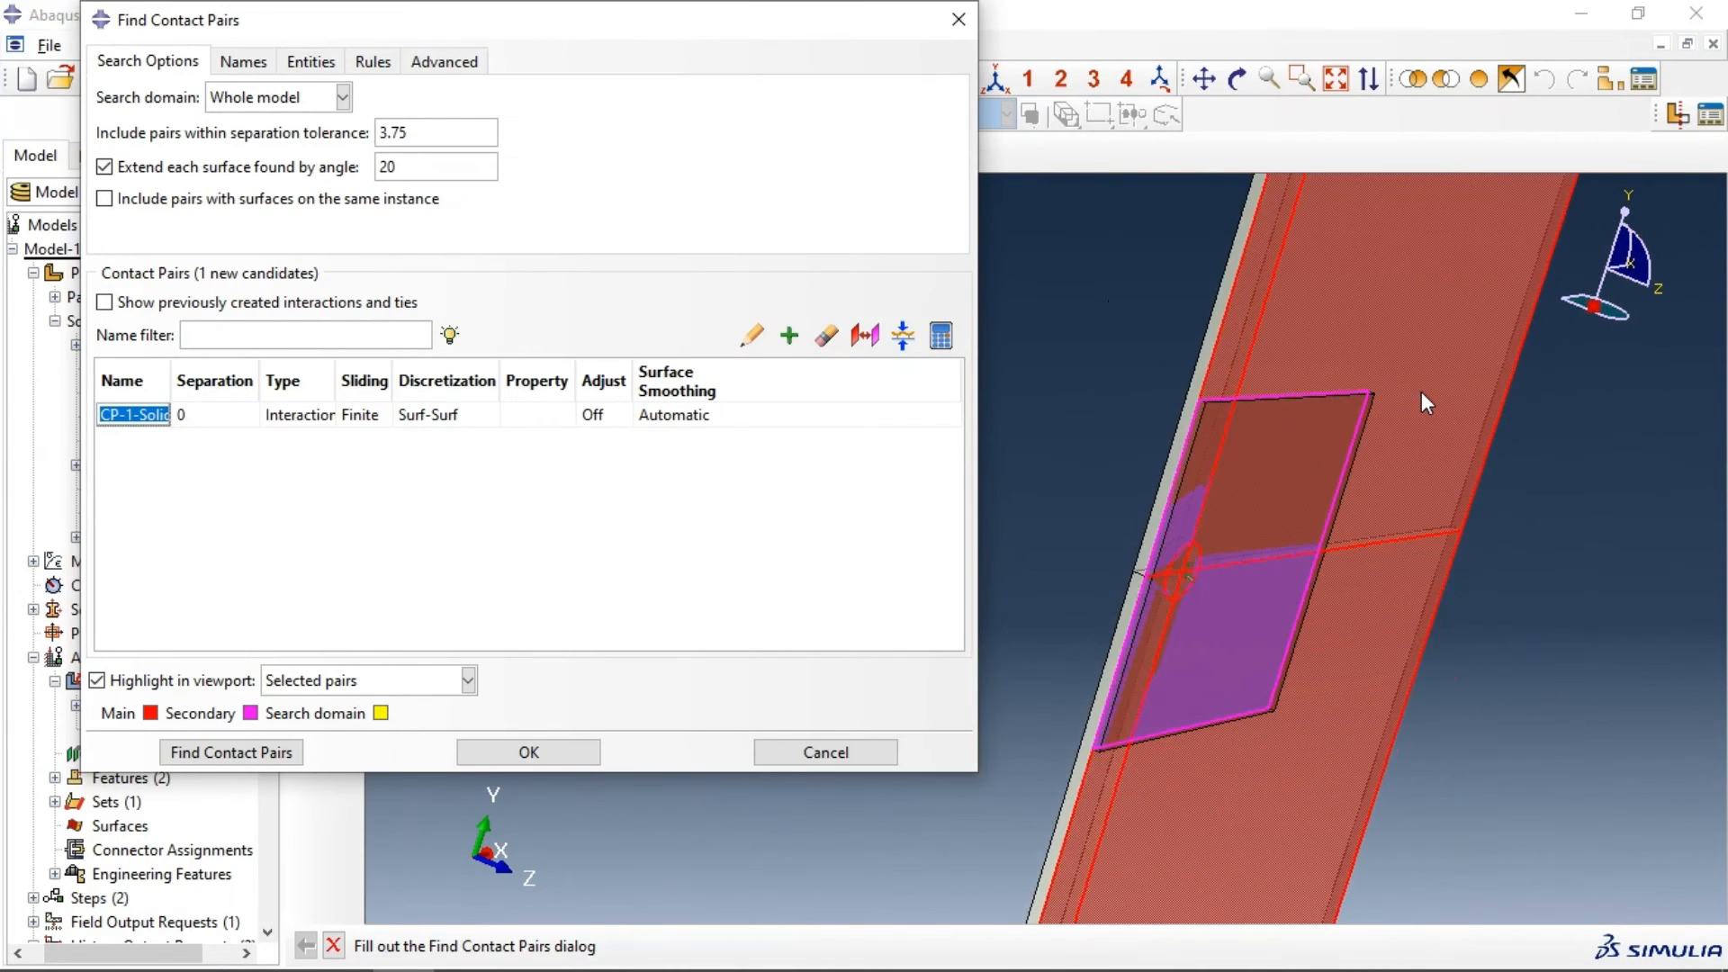
left_click(320, 423)
left_click(326, 415)
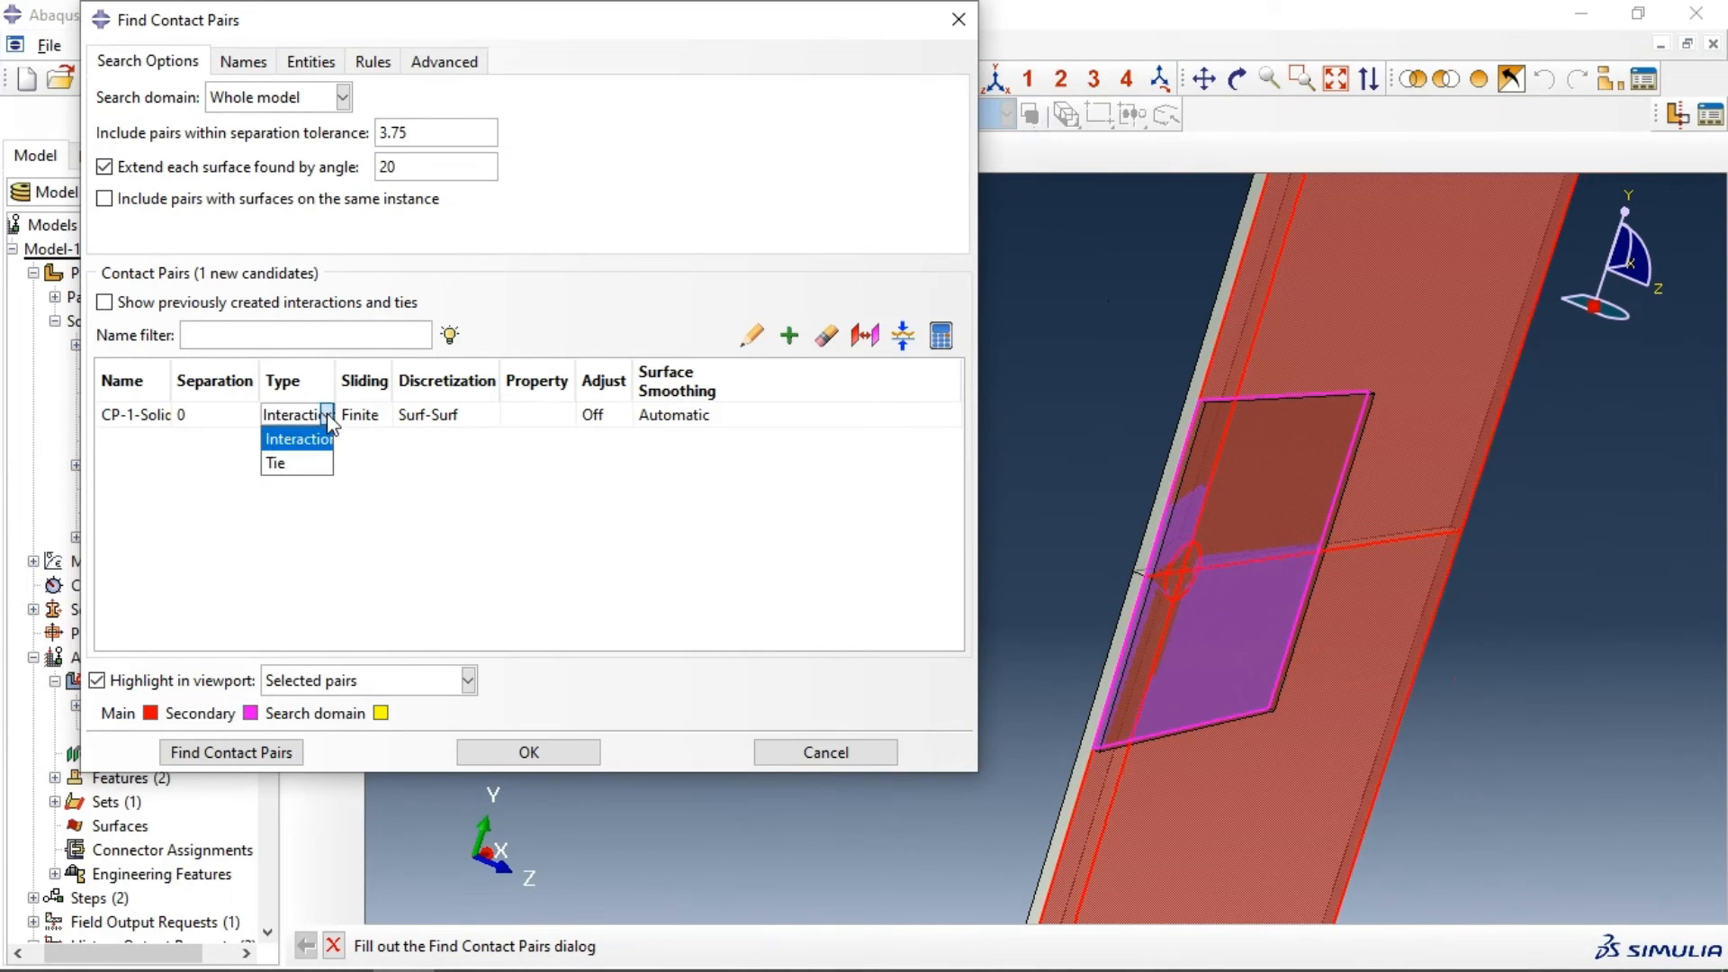
left_click(297, 463)
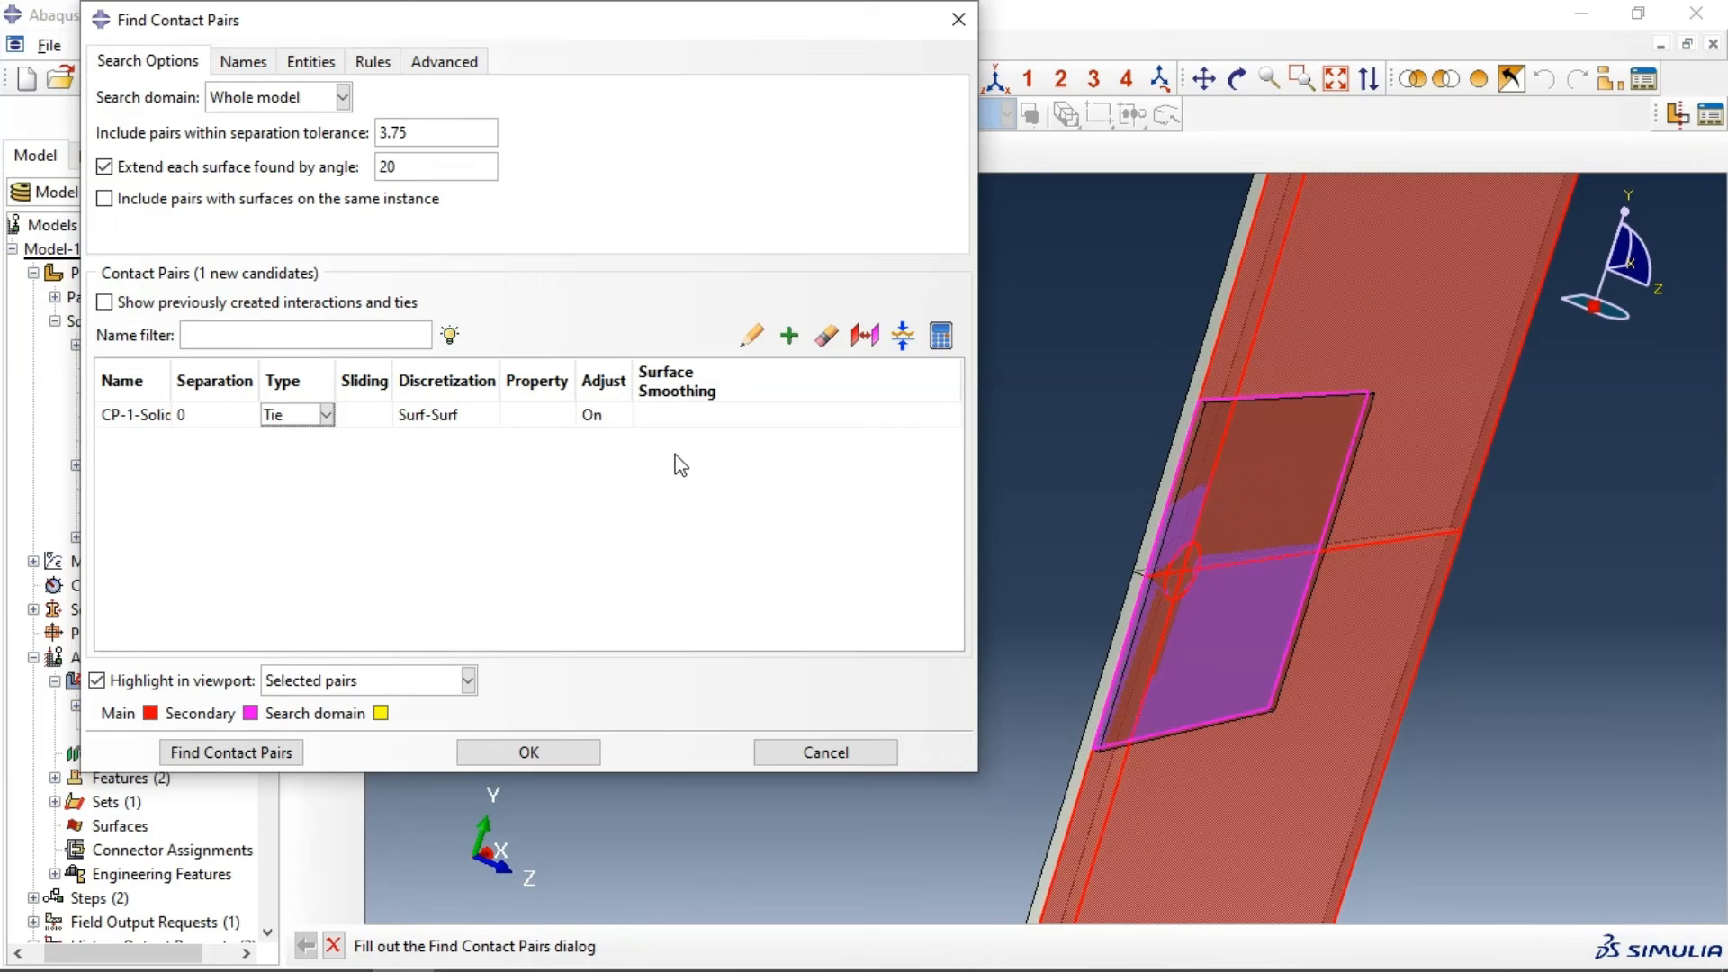
left_click(530, 751)
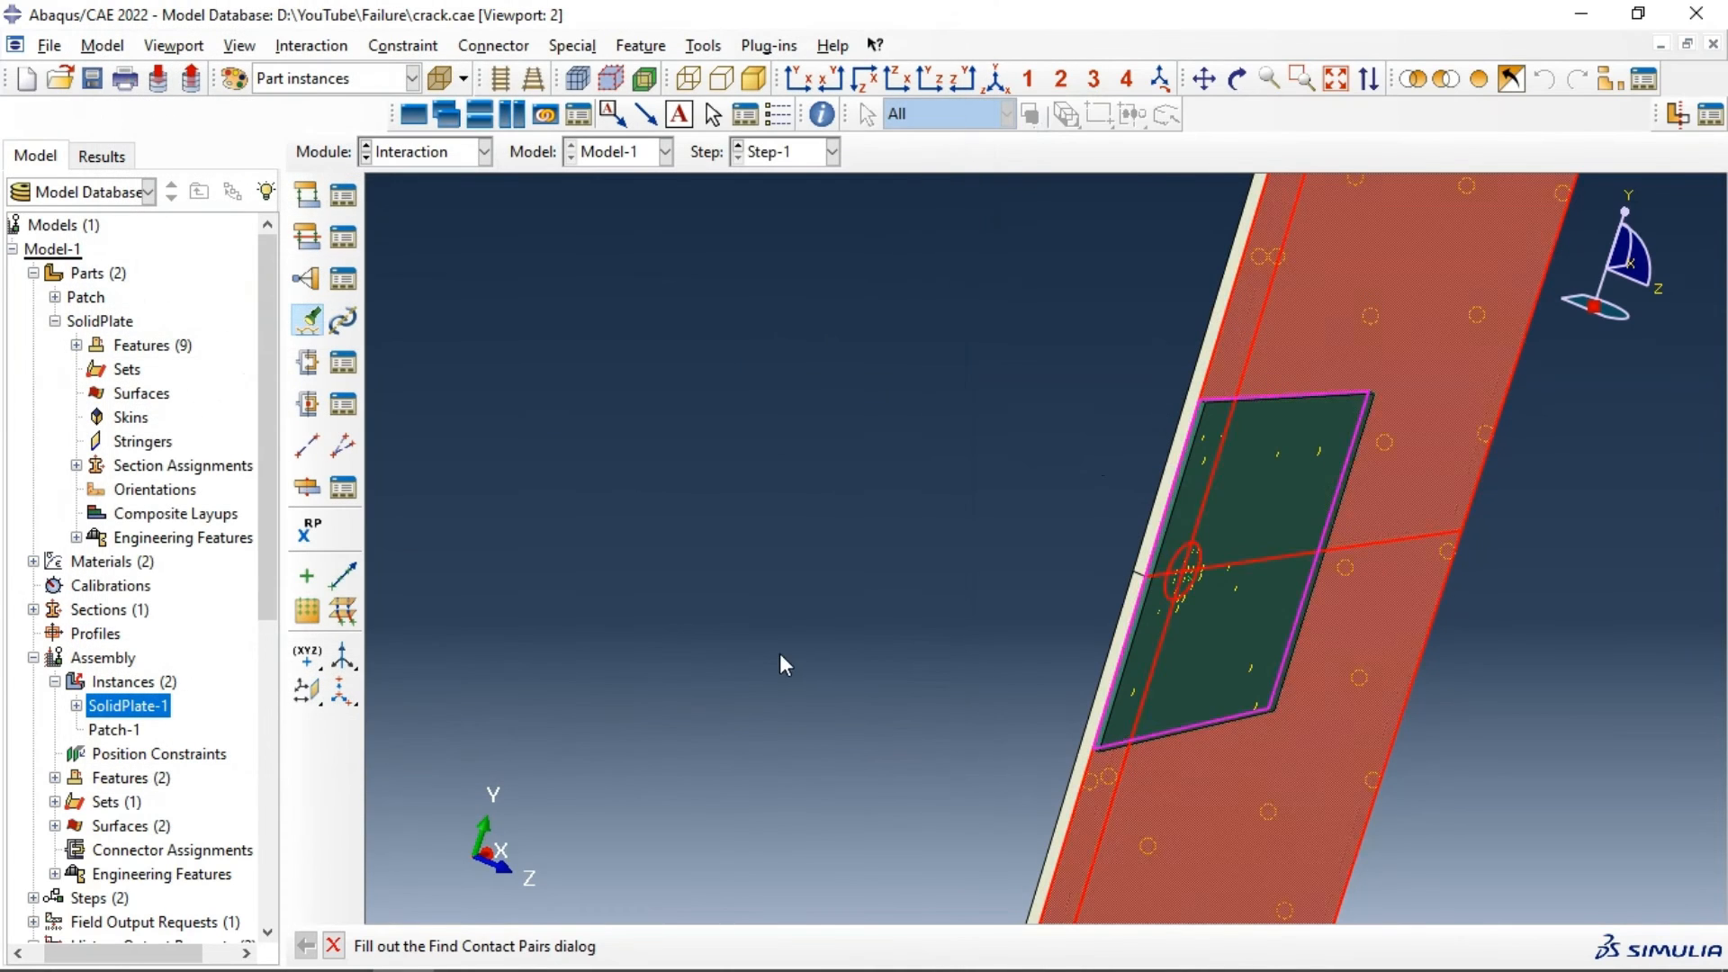
Step: Check the interaction list and review the settings of the tie constraint between the plate and the patch
left_click(343, 195)
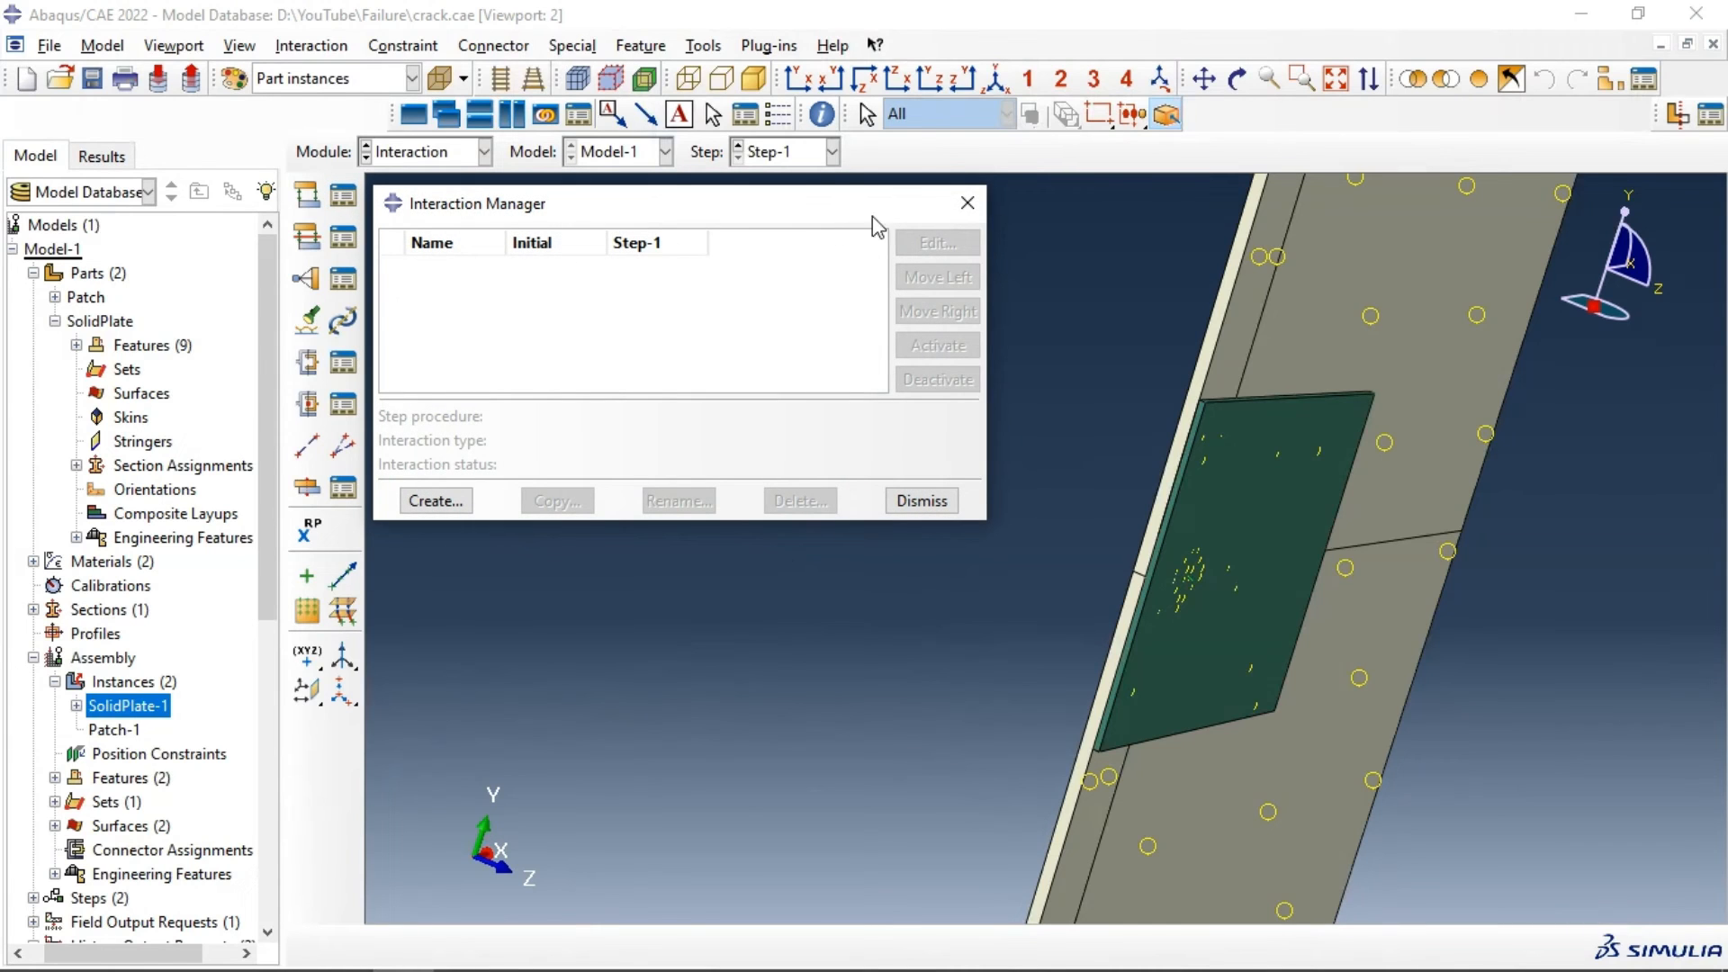
left_click(967, 202)
left_click(345, 282)
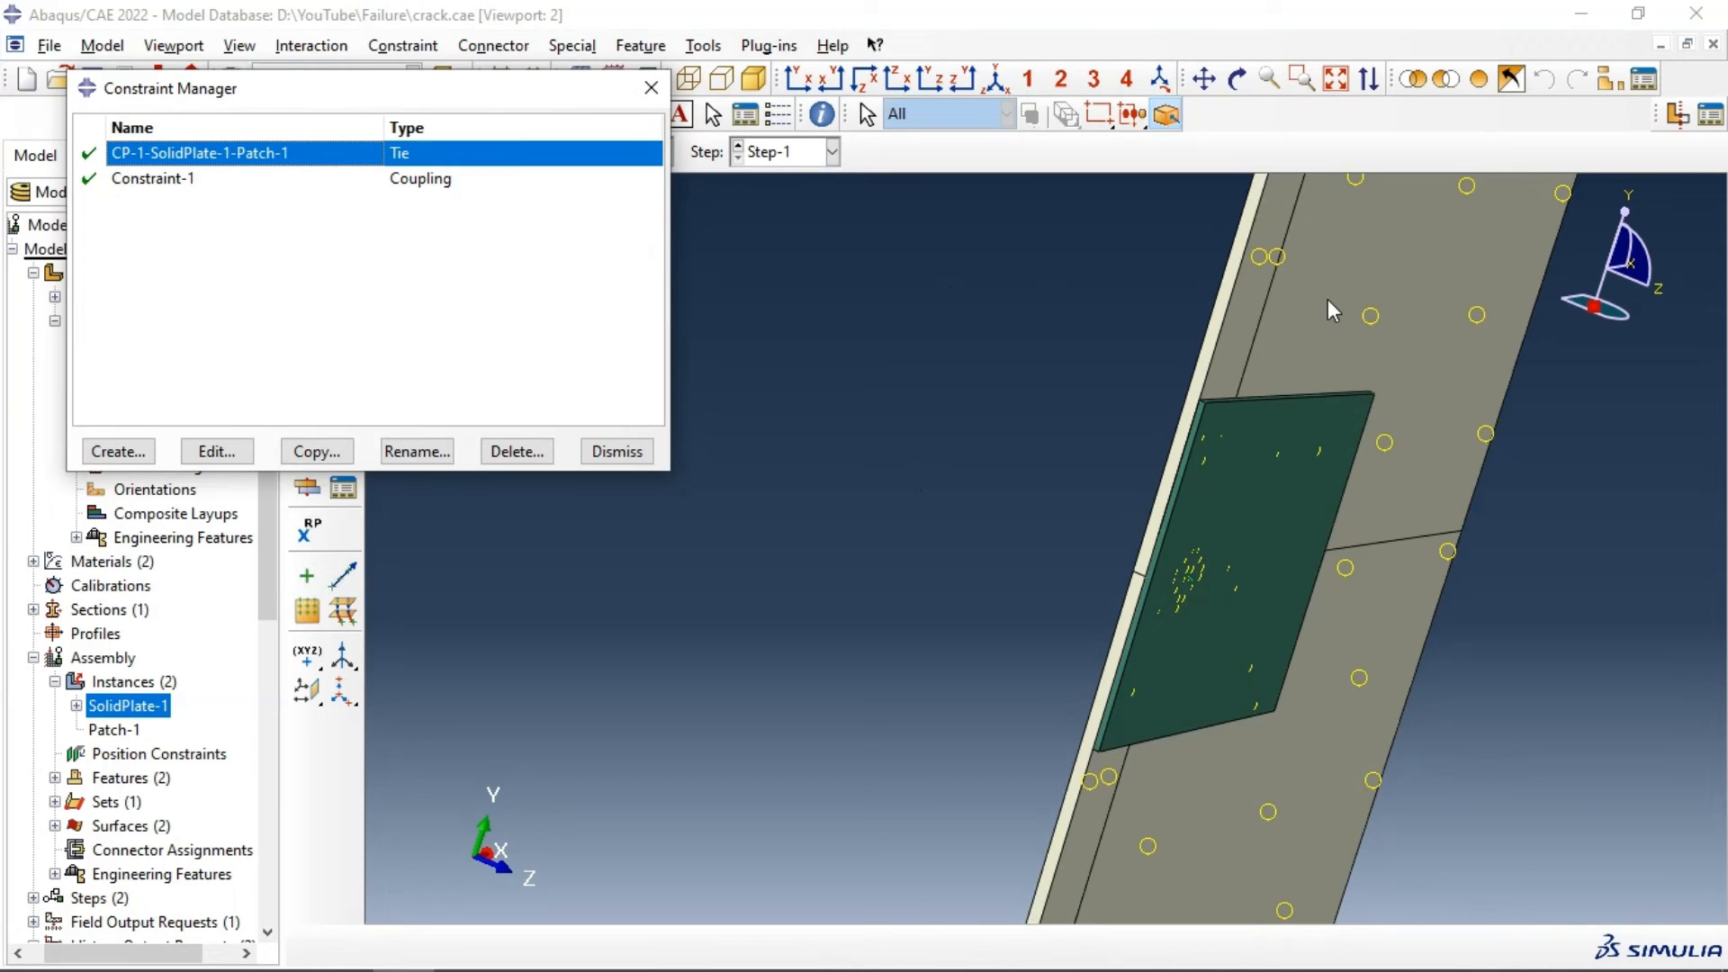
left_click(218, 451)
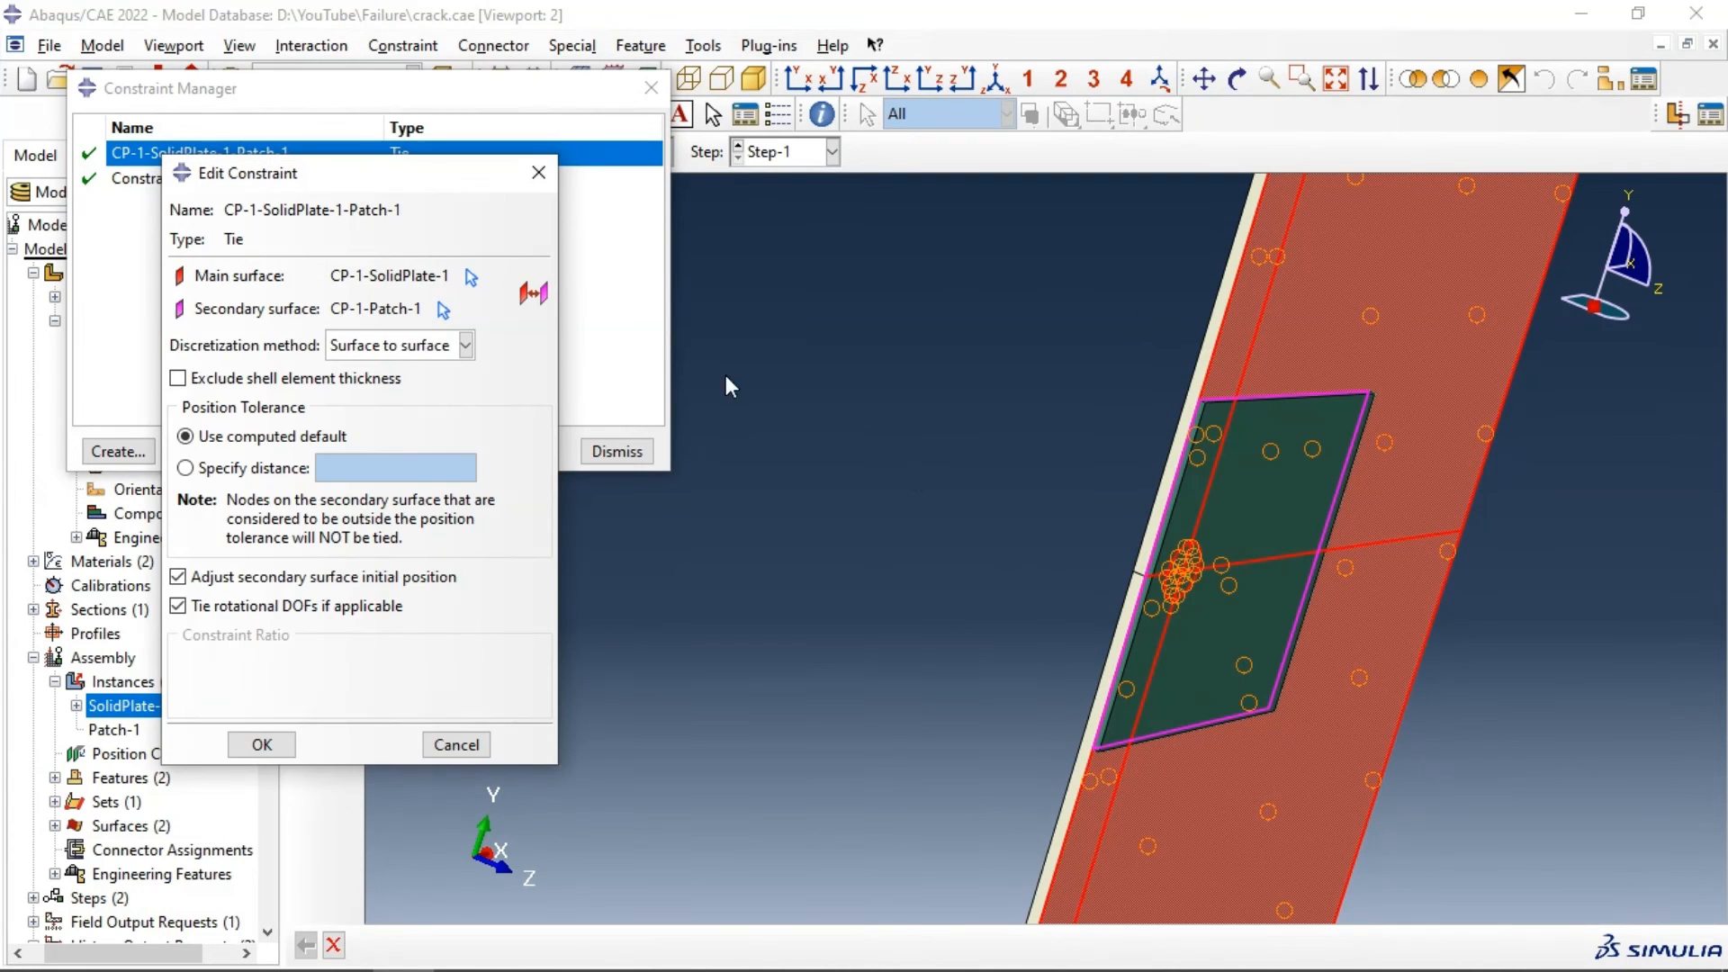
left_click(262, 744)
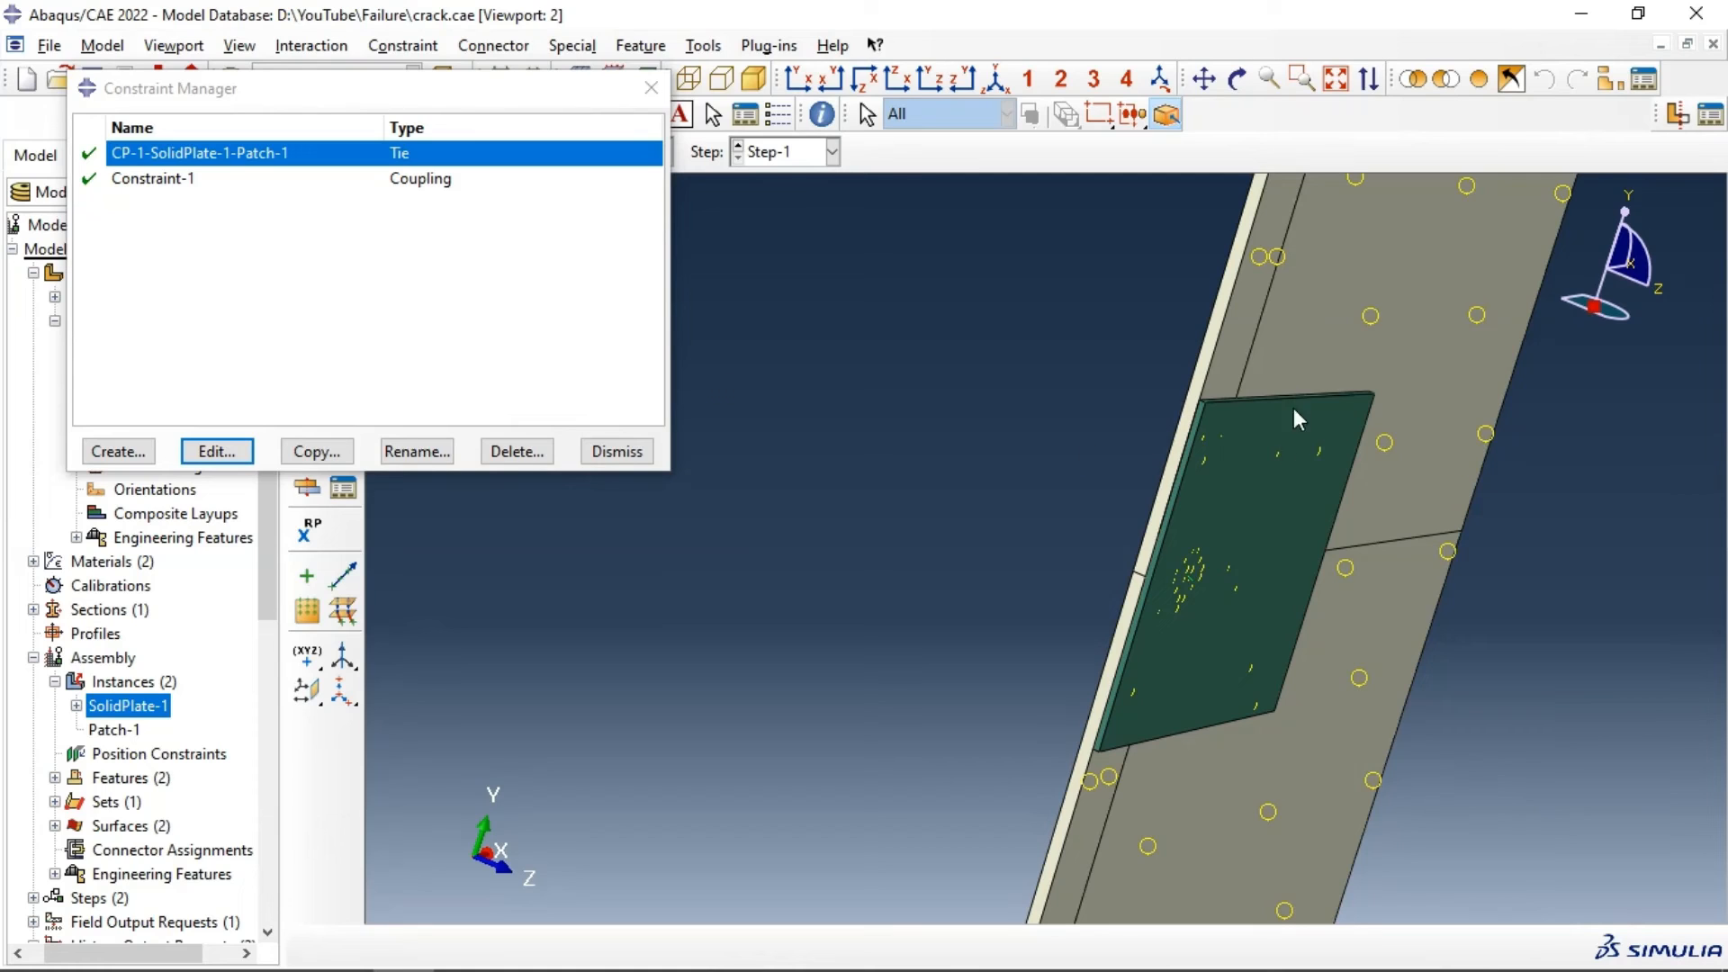
left_click(621, 455)
Step: In the Mesh module, seed the Patch part with an approximate global size of 2 and mesh it
left_click(457, 155)
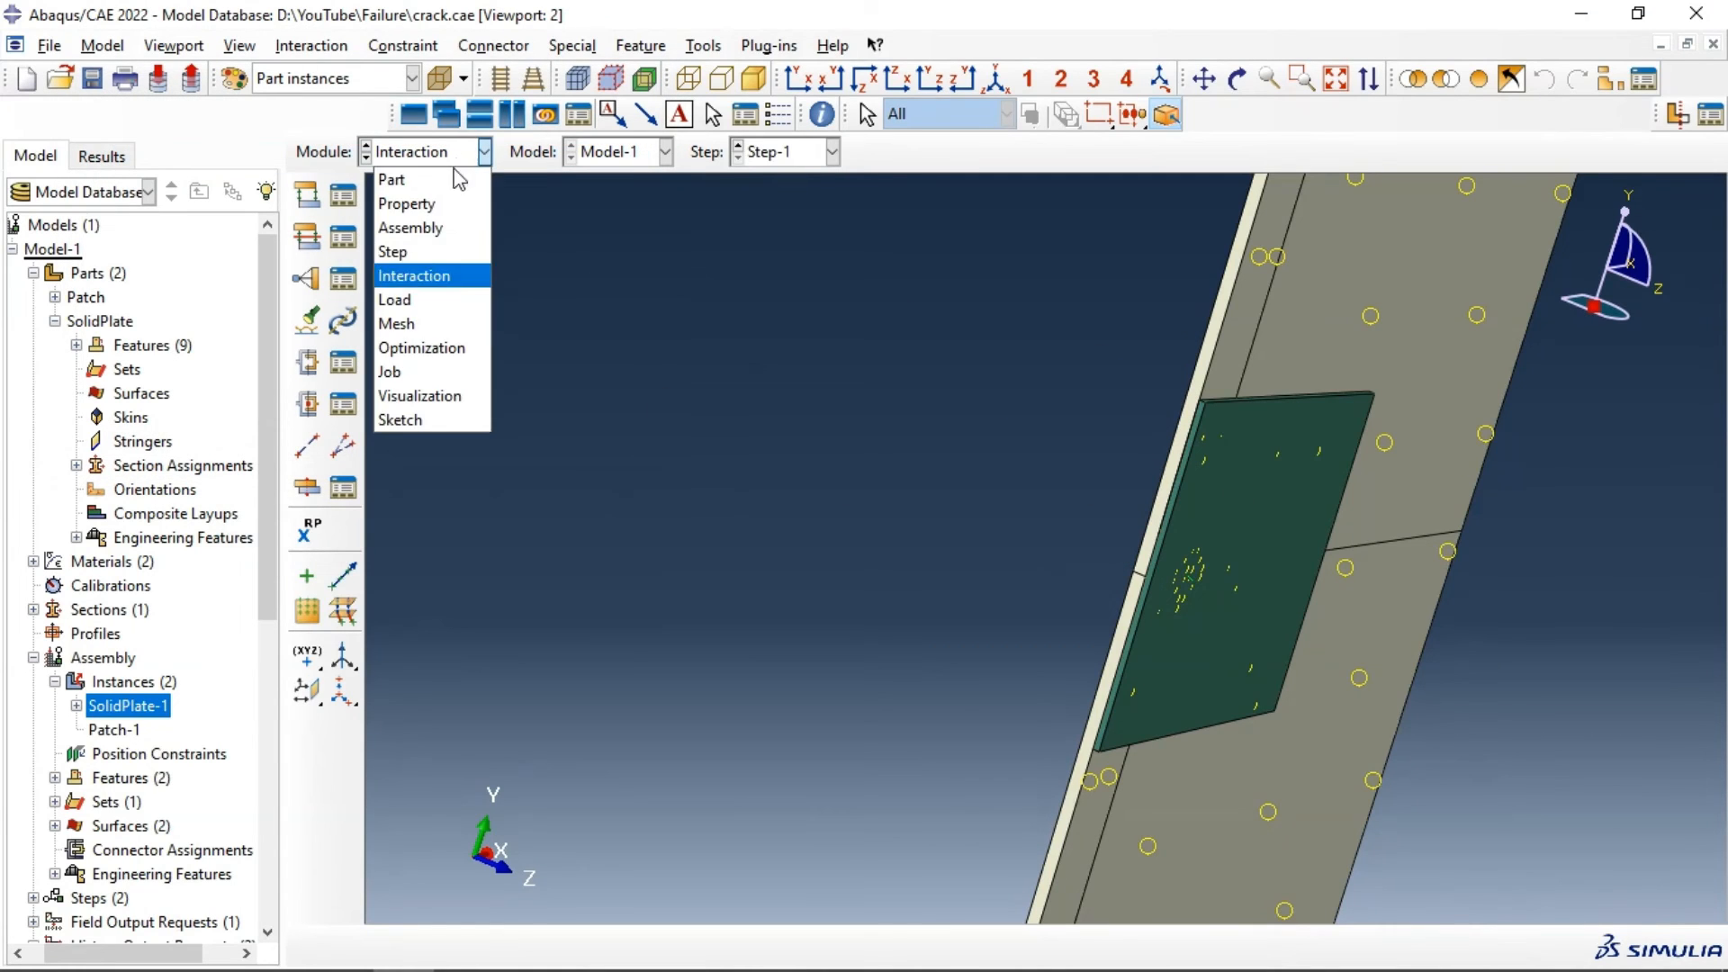
left_click(440, 326)
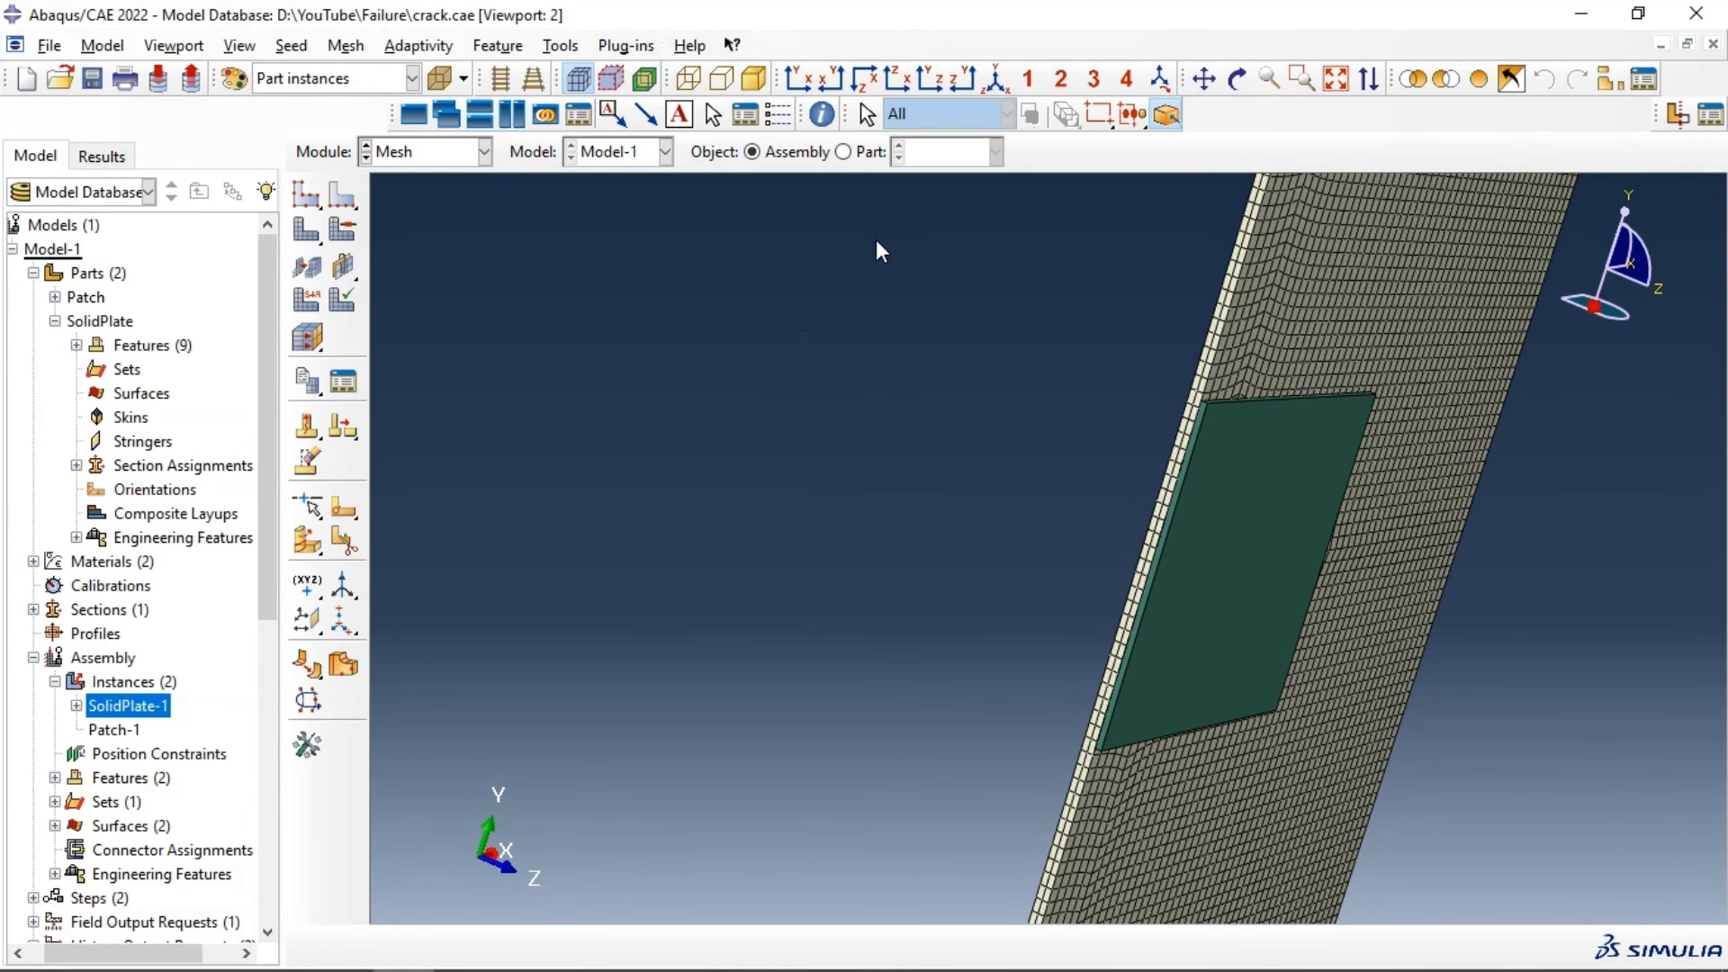
left_click(843, 152)
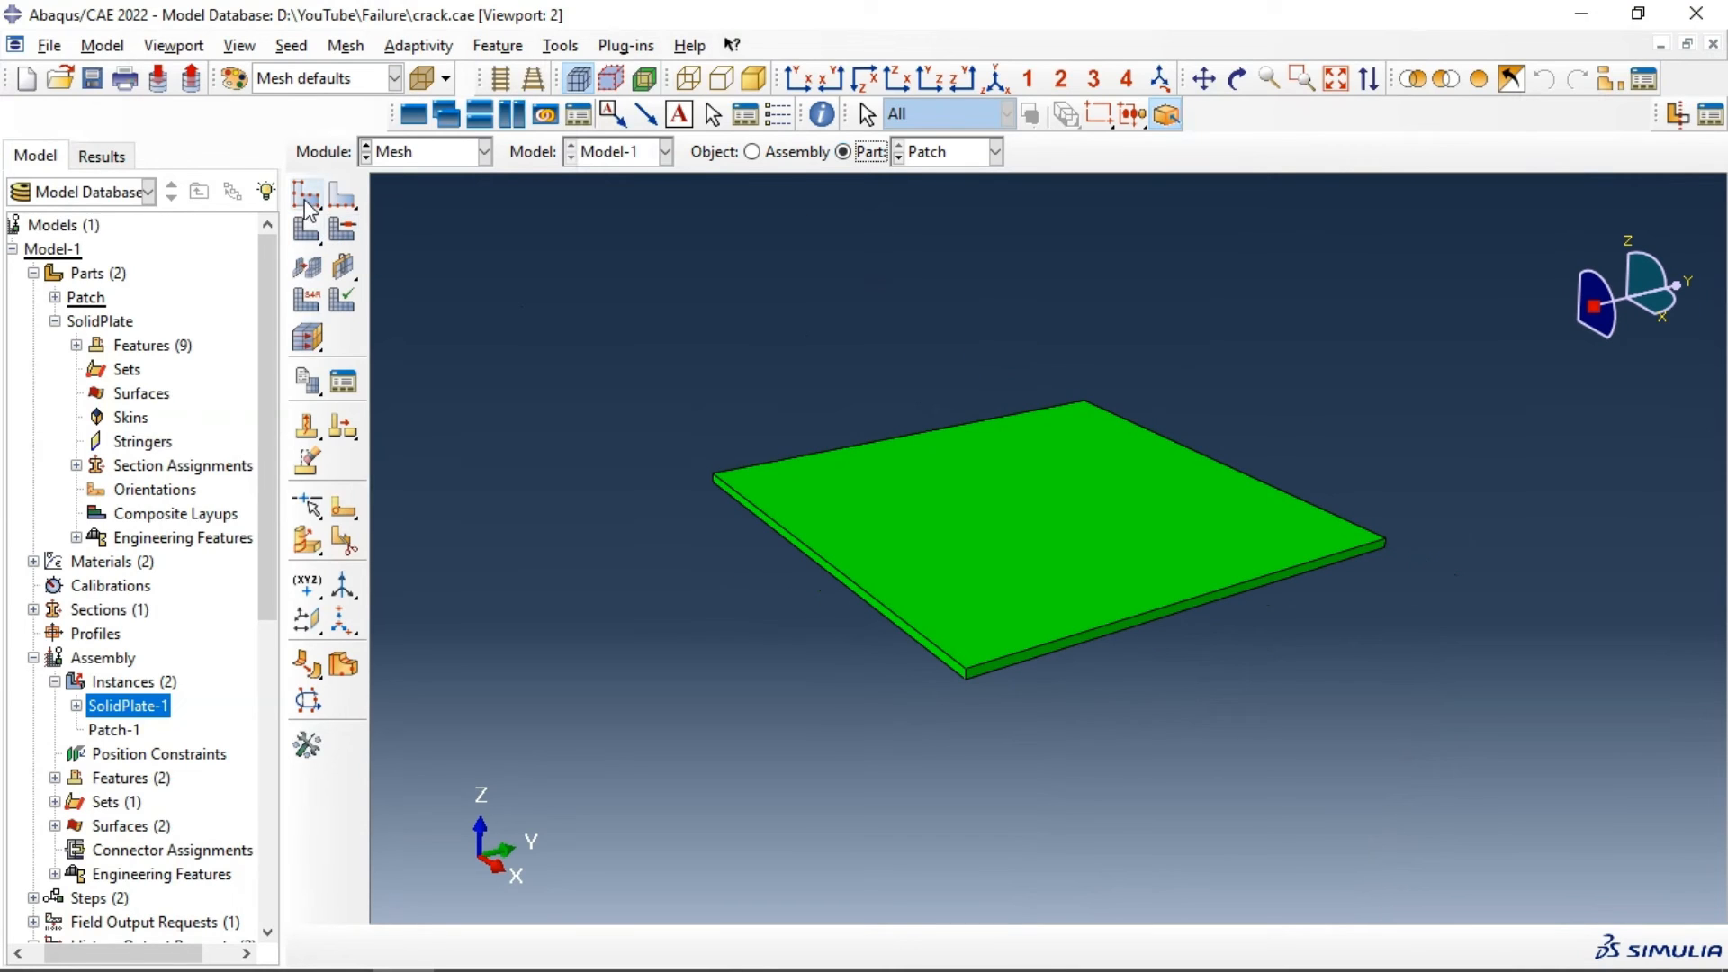
left_click(307, 228)
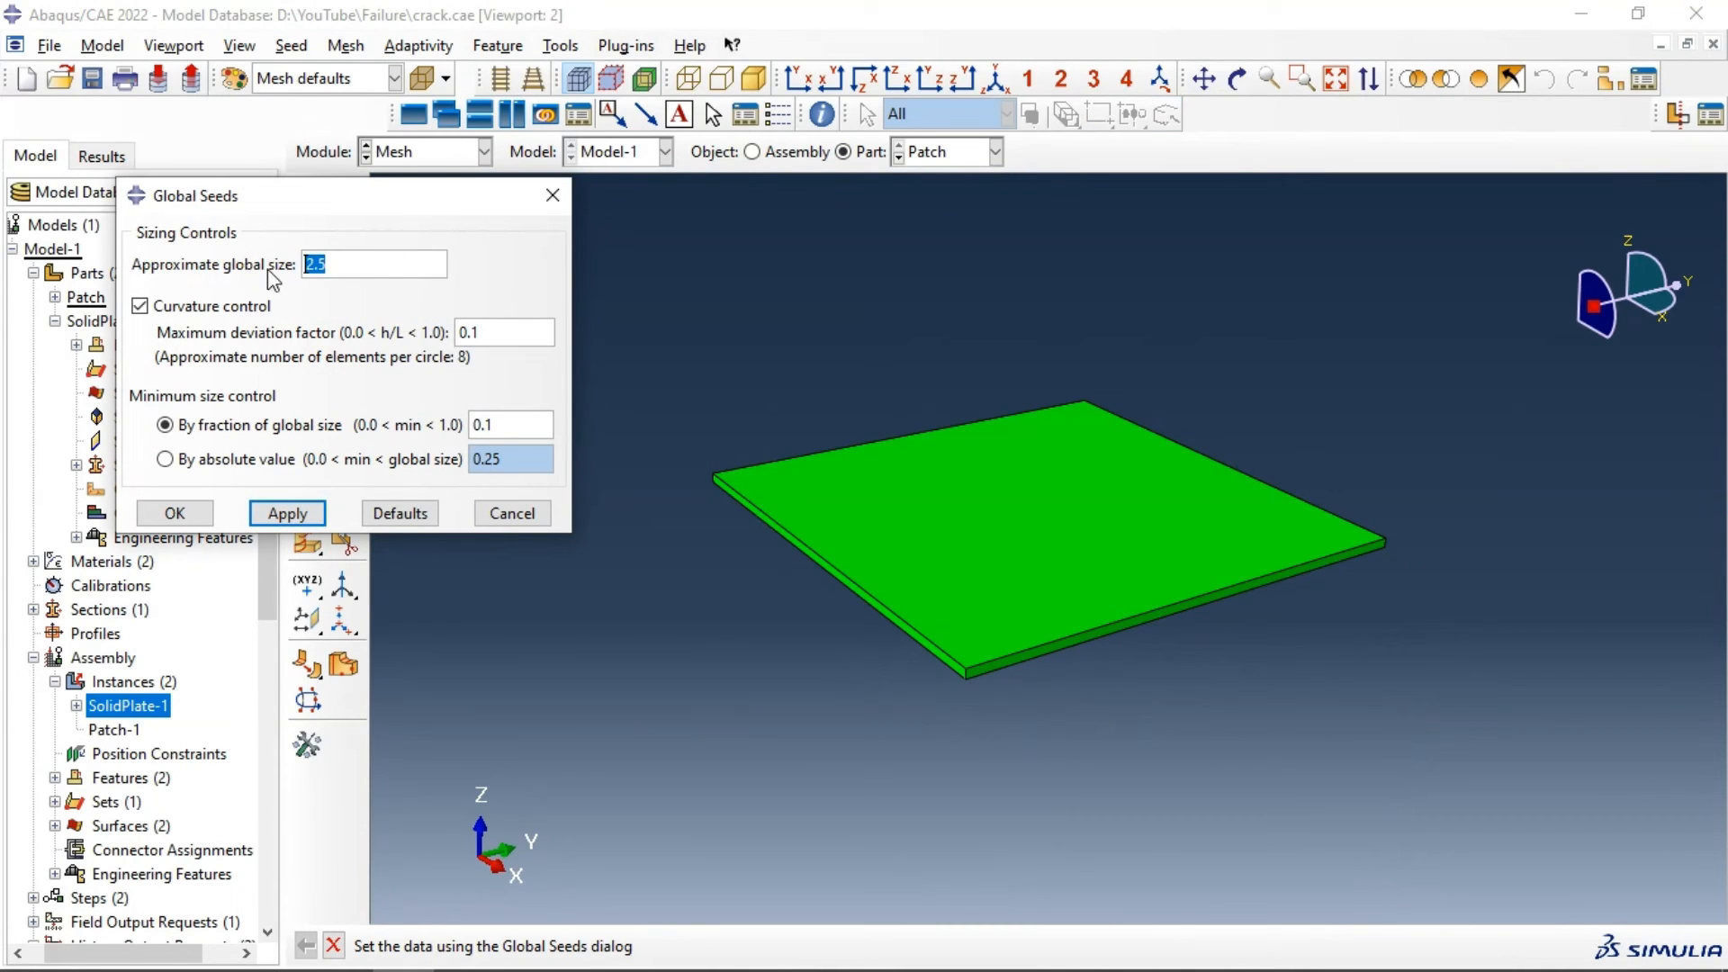
type("2")
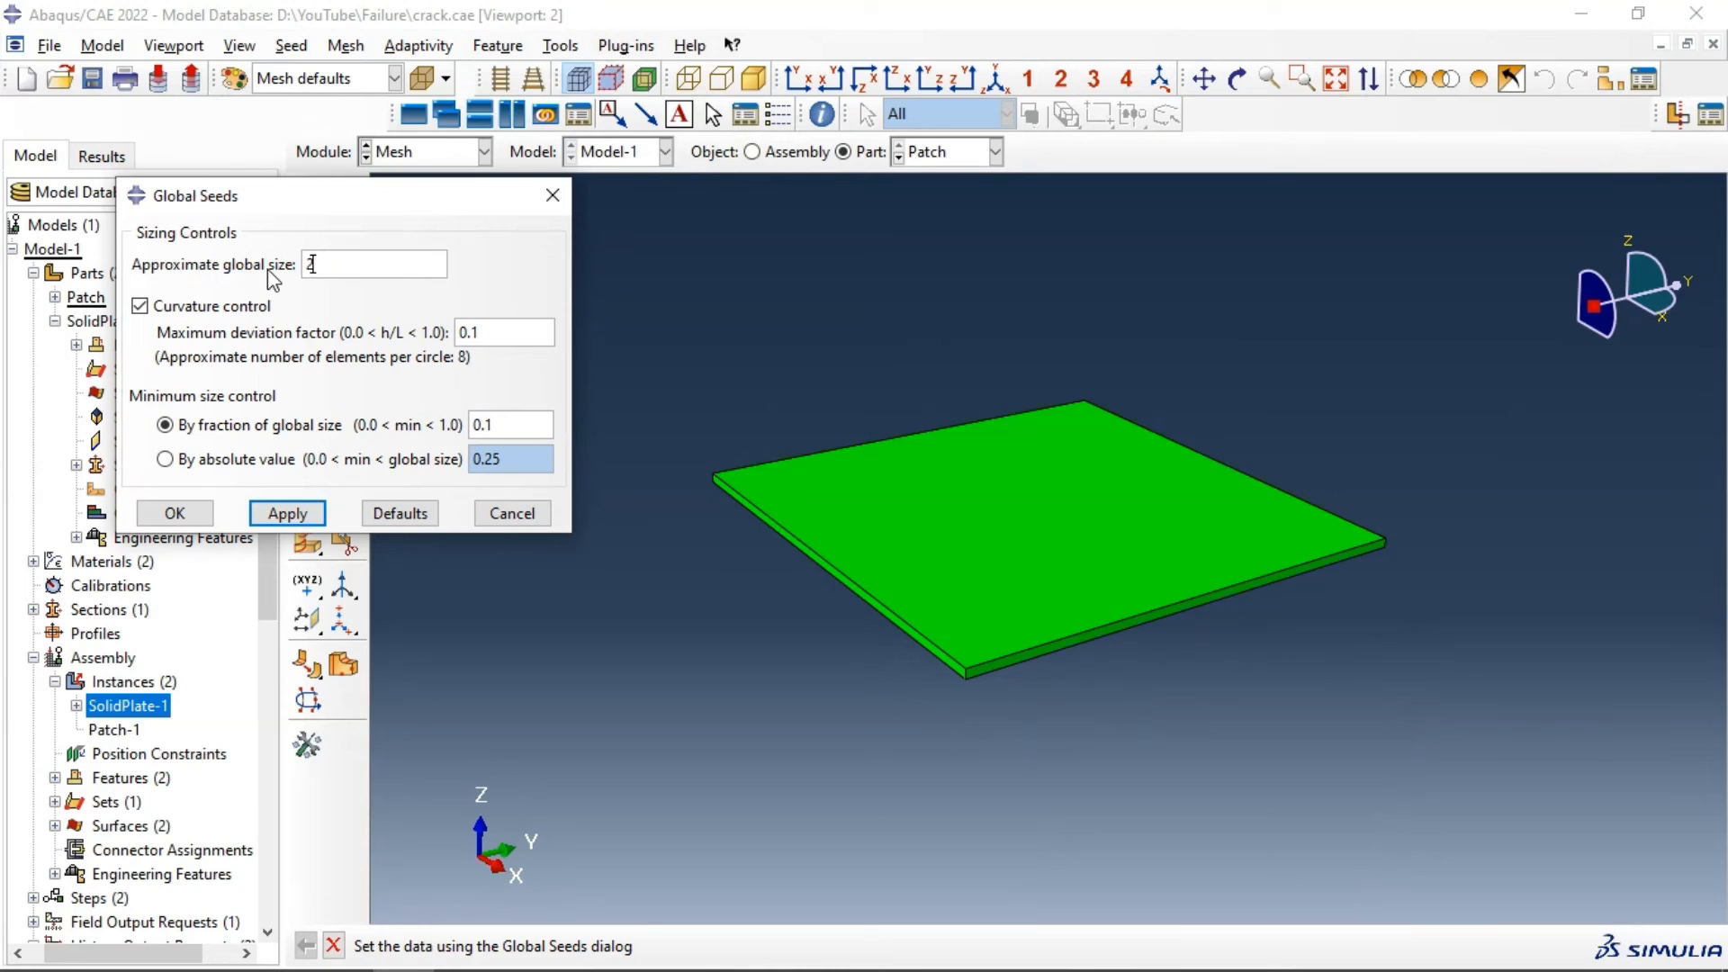
left_click(286, 514)
left_click(173, 514)
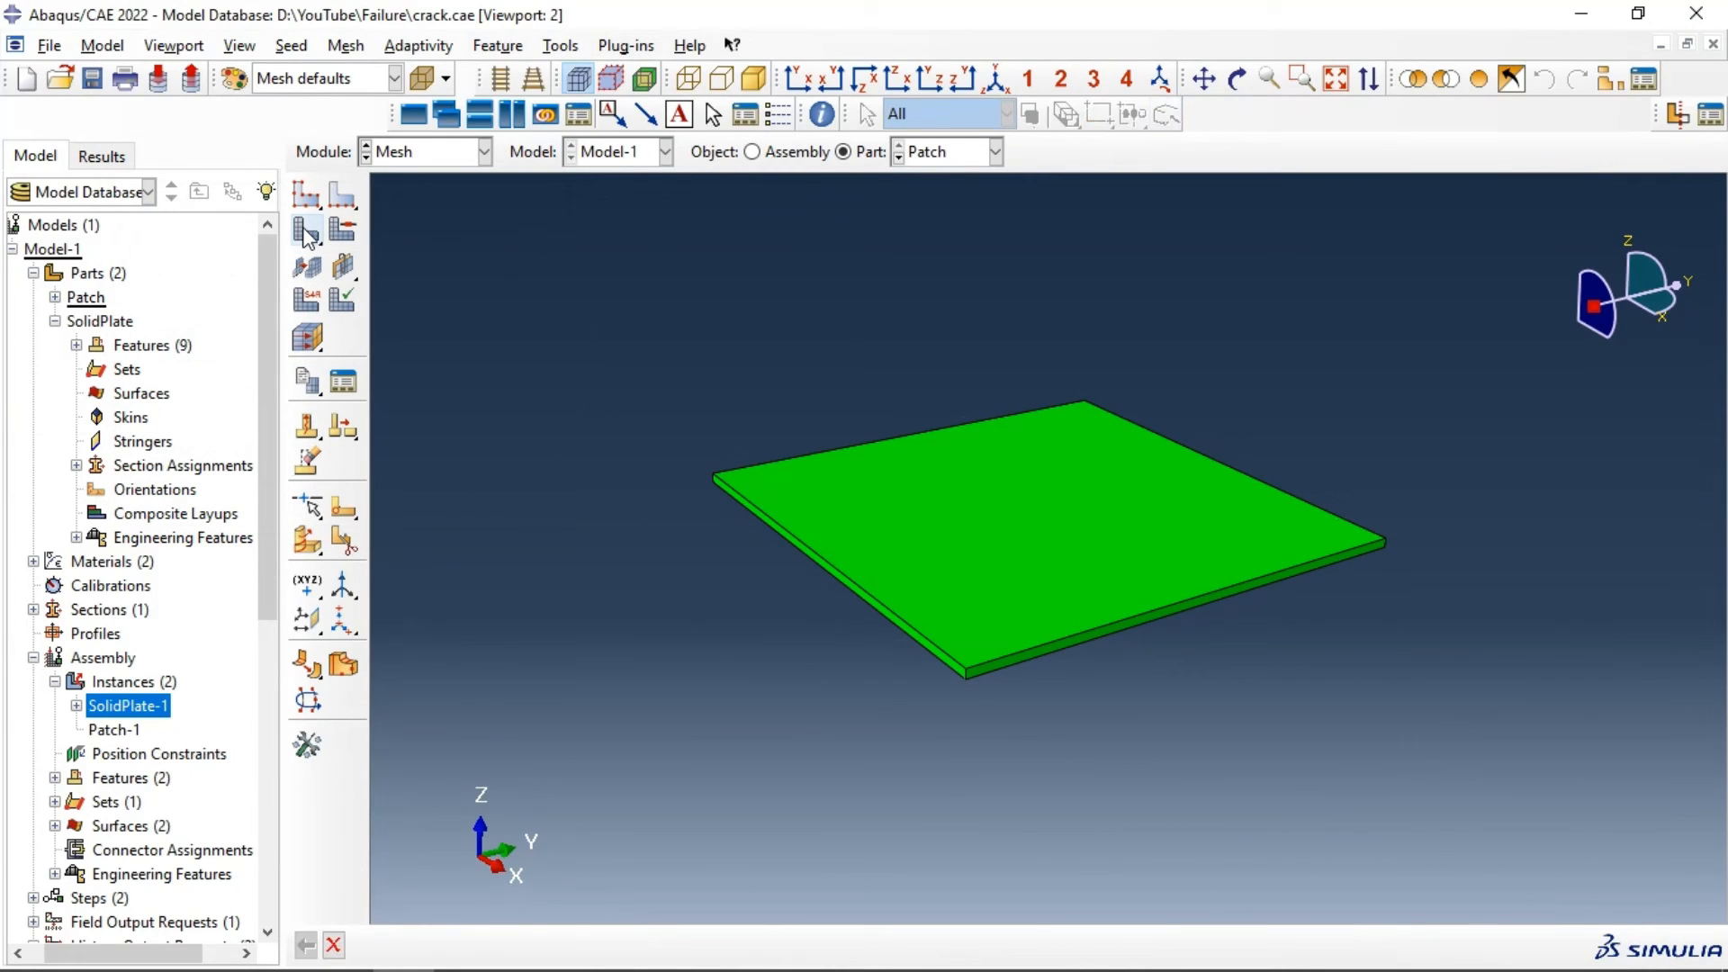
left_click(339, 231)
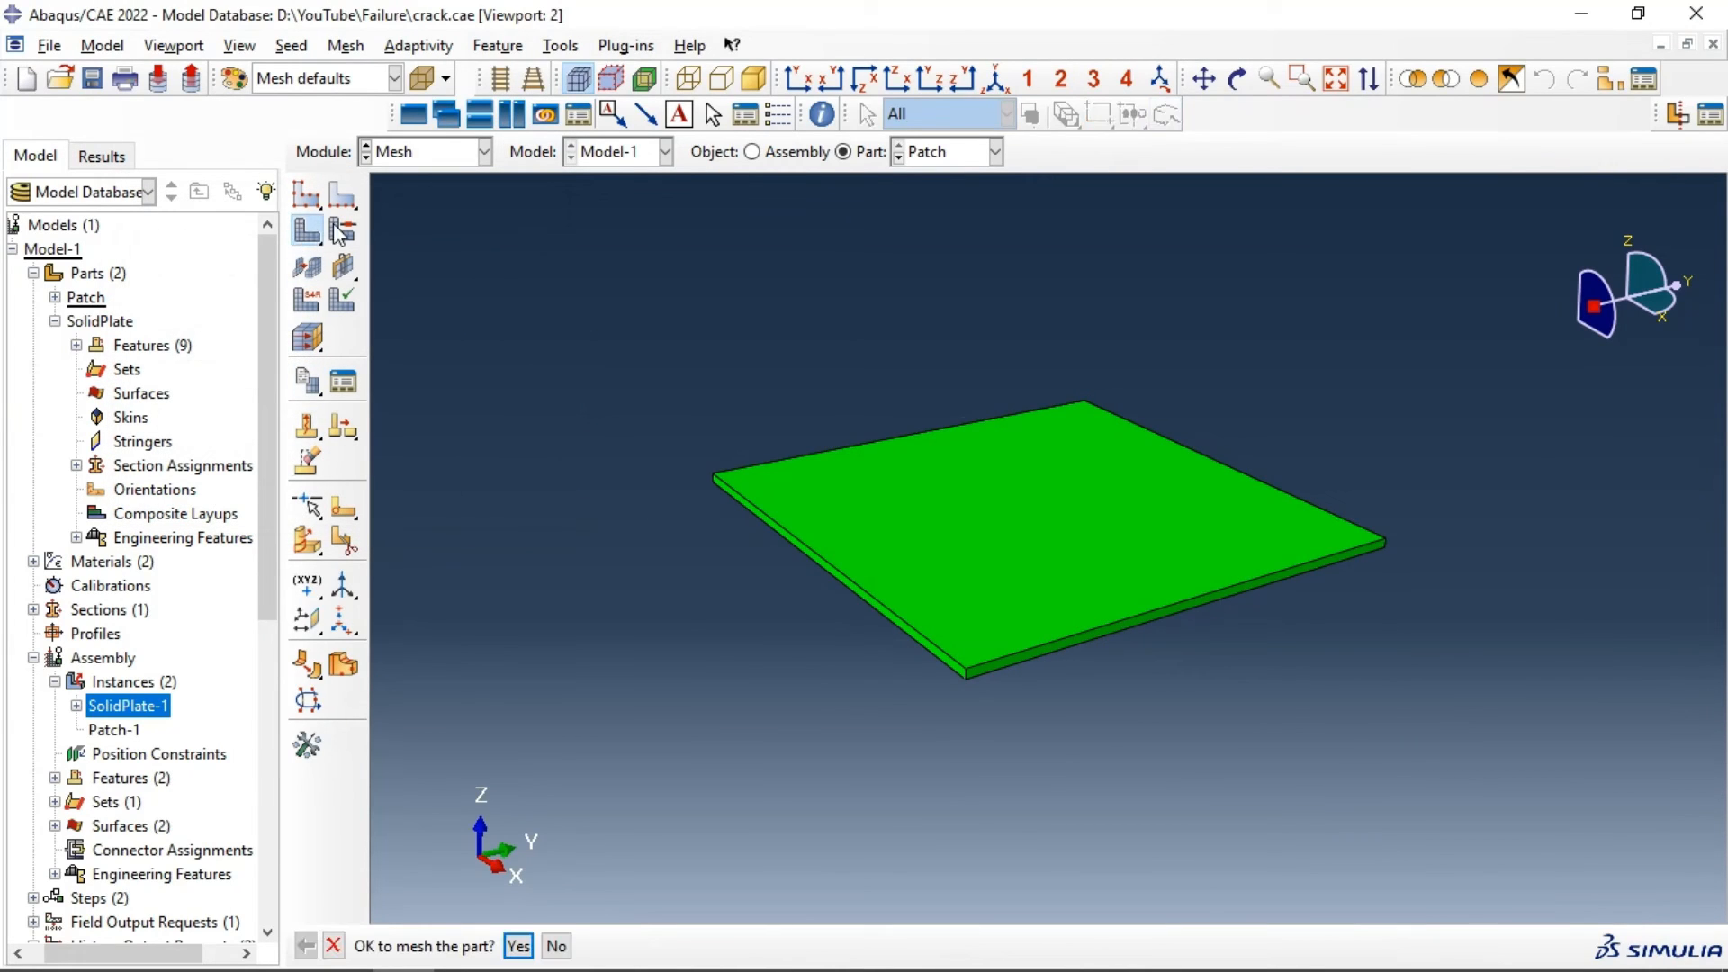
left_click(520, 946)
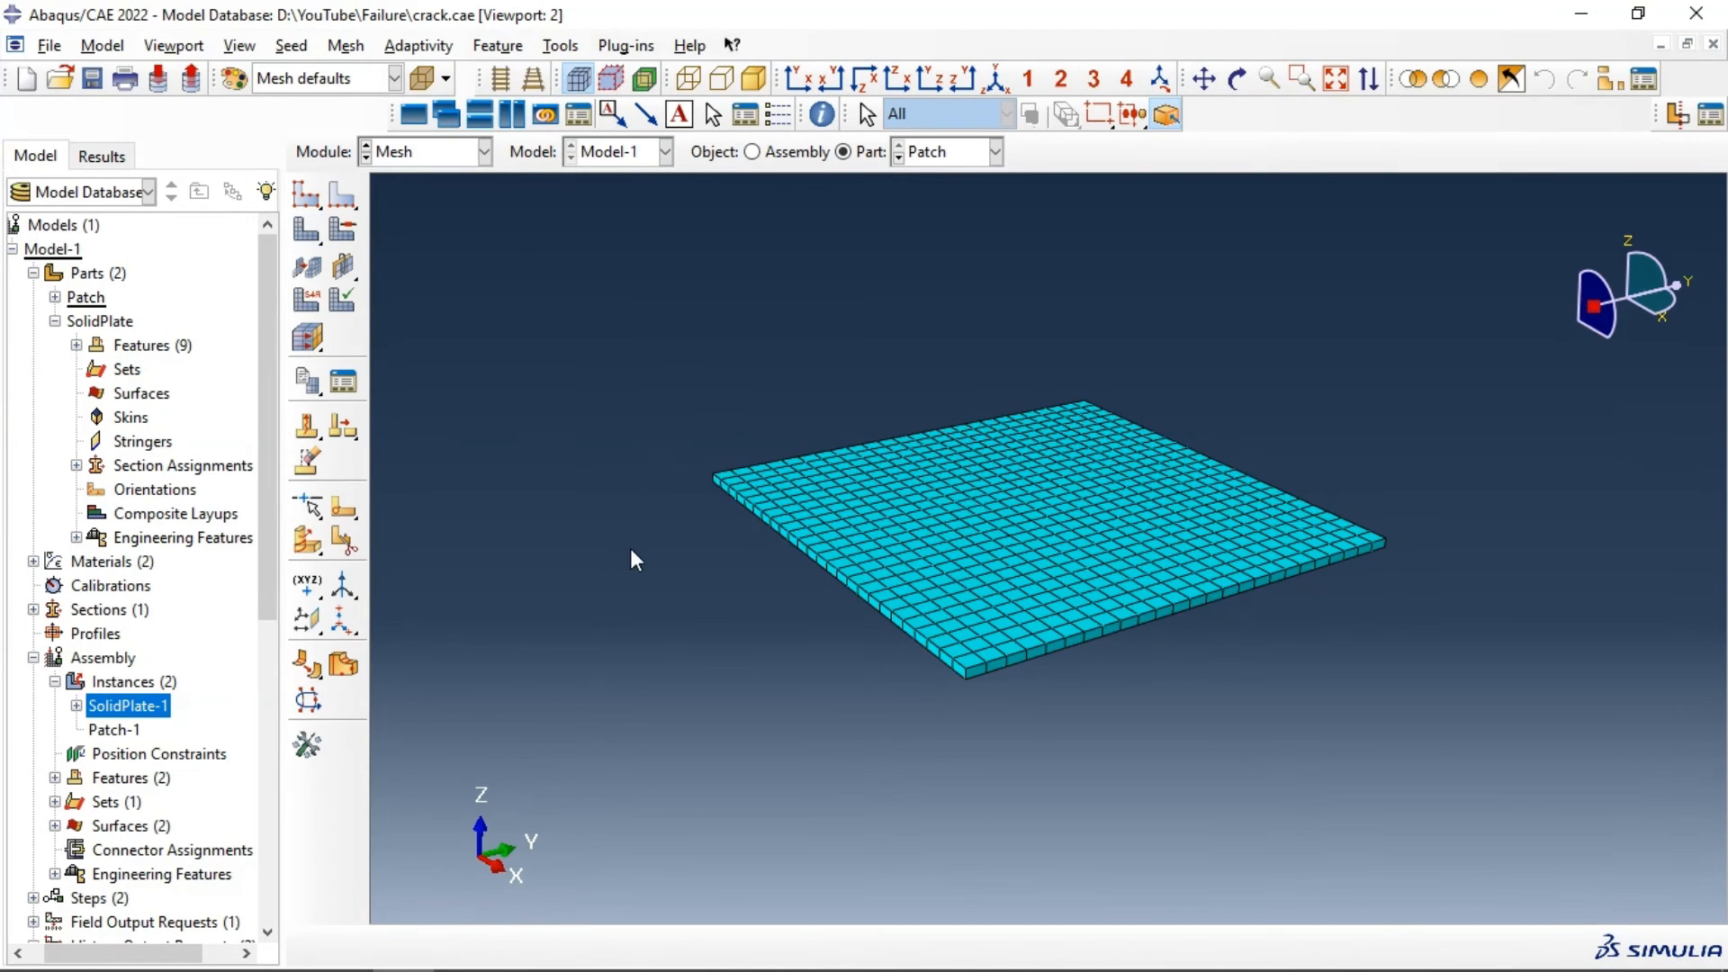
Step: Display the whole assembly and inspect the patch mesh on the plate from the patch side
left_click(796, 151)
scroll(1057, 441, "down", 8)
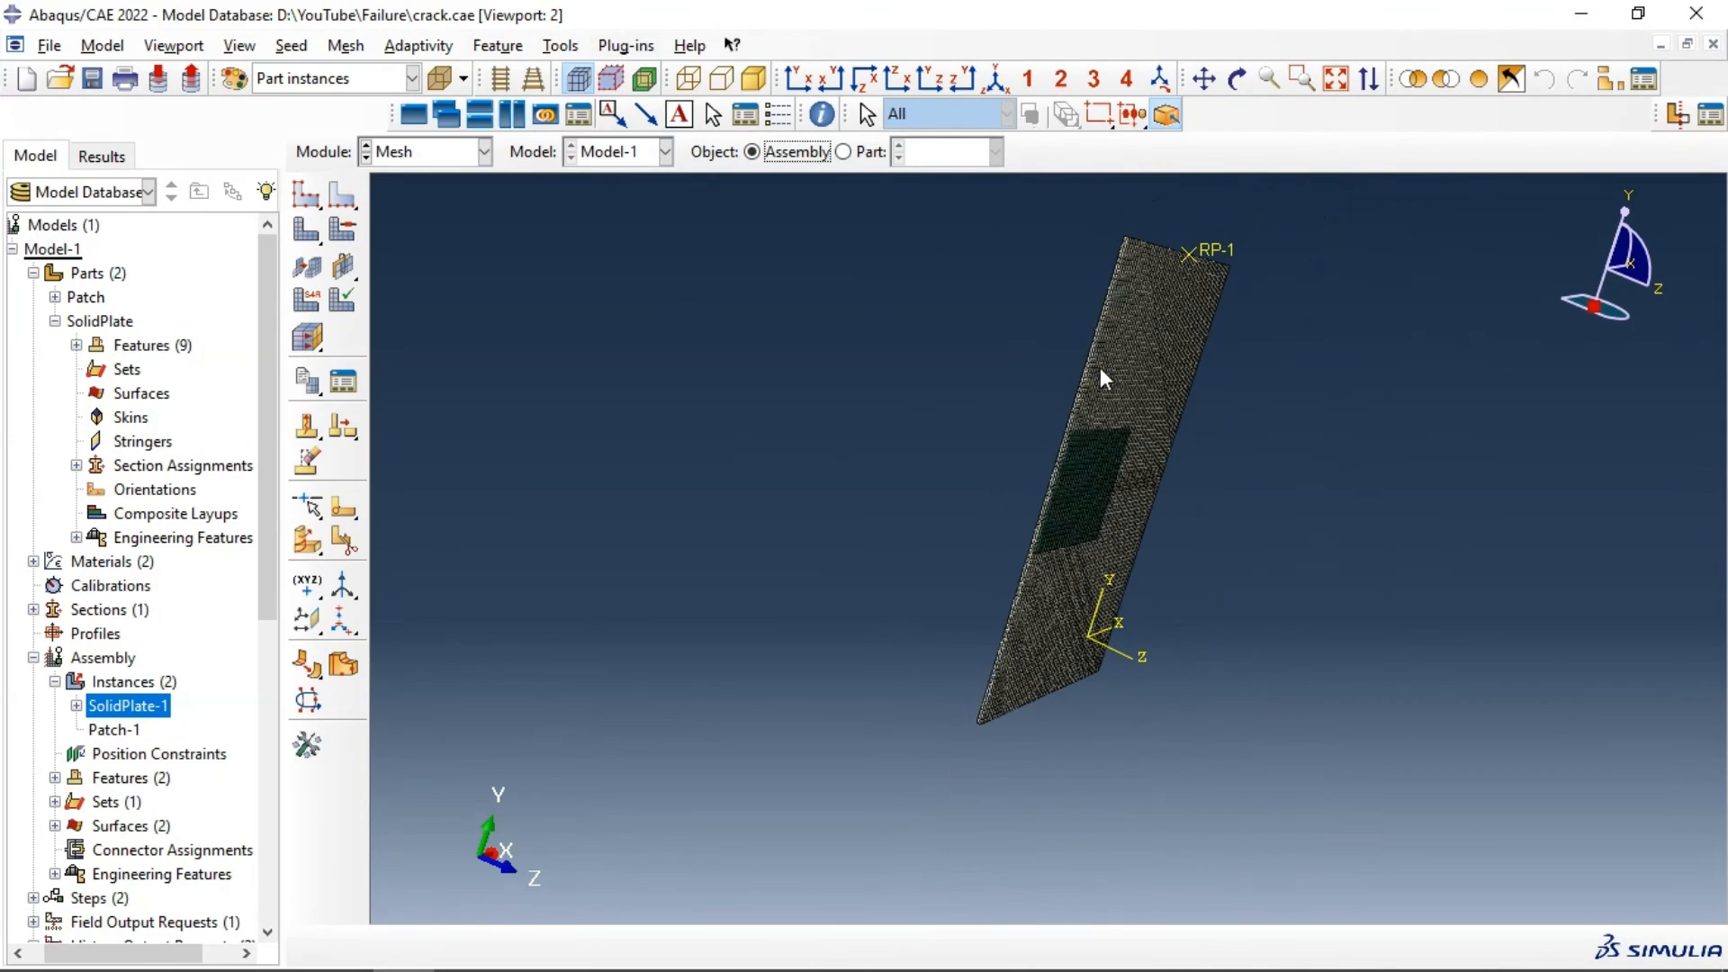
left_click(1237, 79)
left_click_drag(1076, 396, 807, 389)
left_click_drag(1083, 533, 584, 270)
Step: Create a job named RepairedPlate for Model-1 using 2 processors and submit it for analysis
left_click(415, 153)
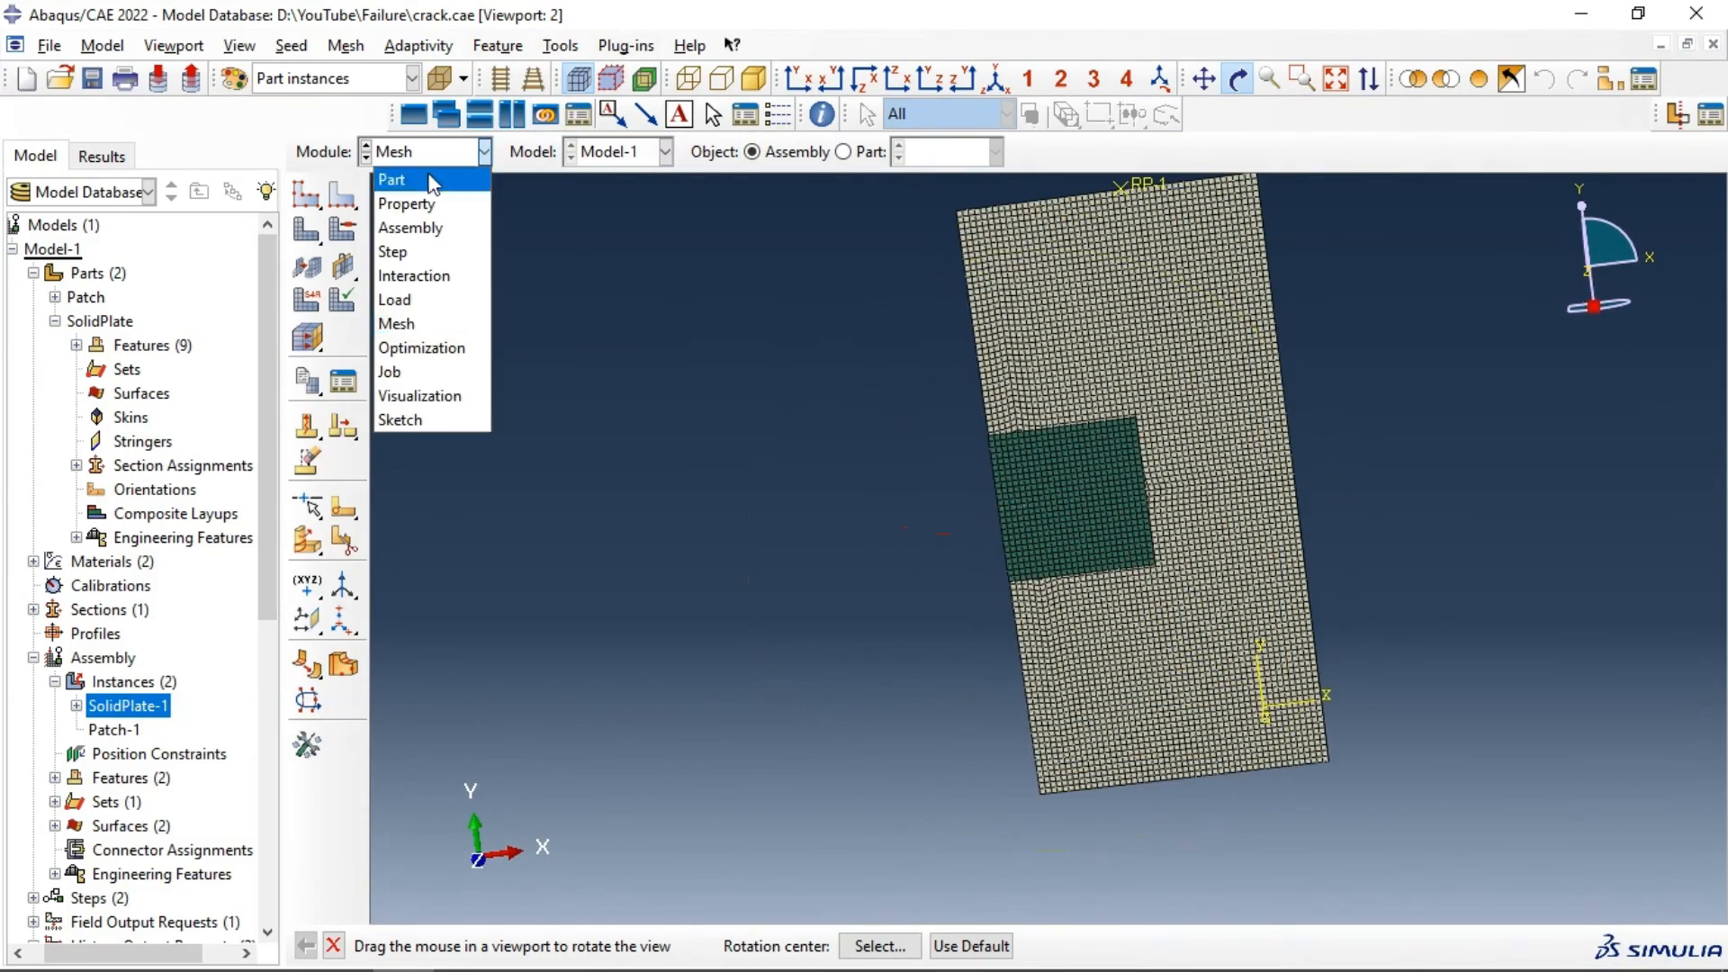
left_click(420, 373)
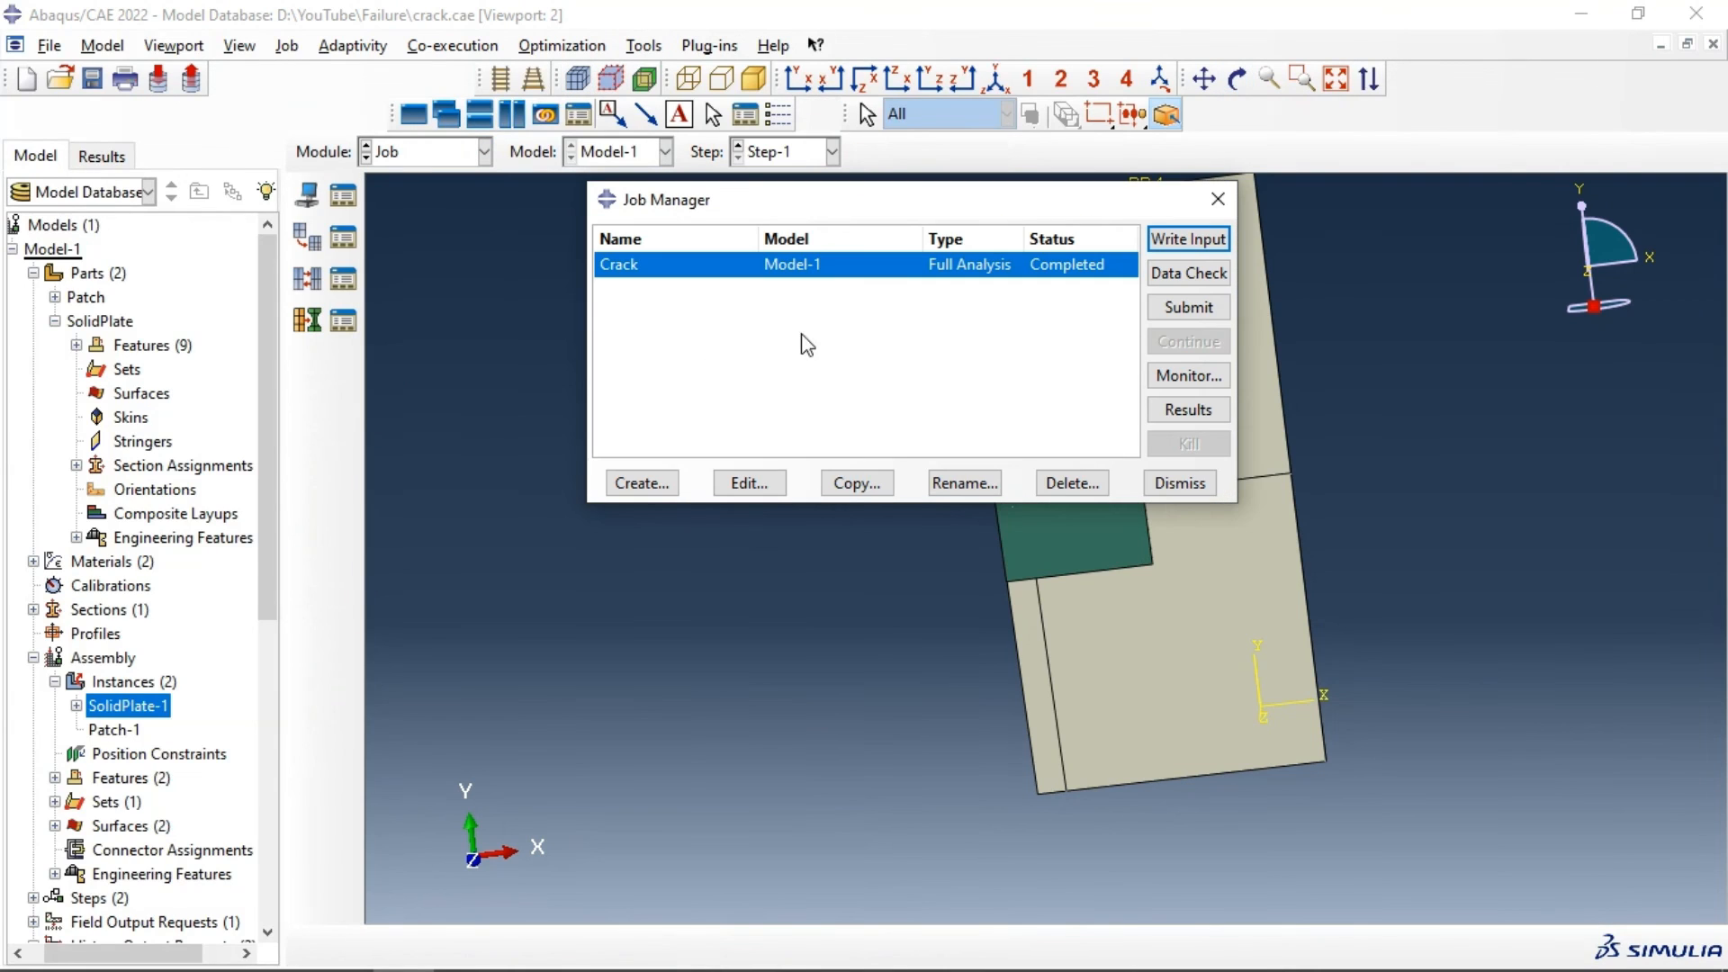
left_click(629, 485)
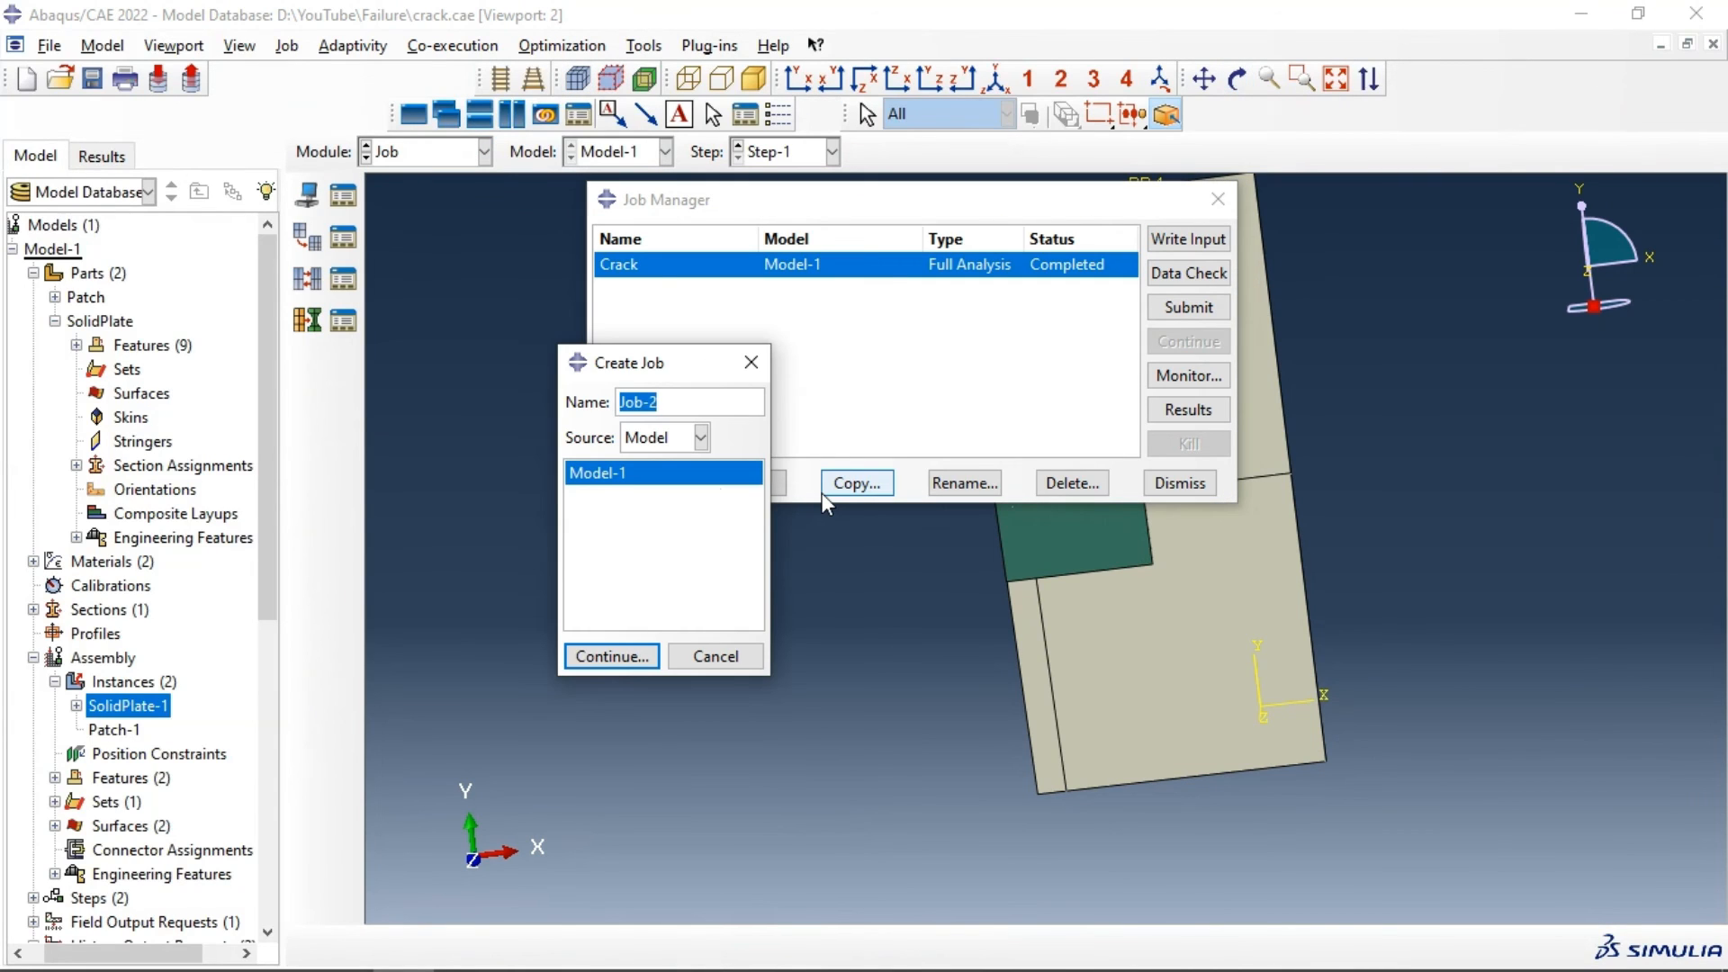
type("RepairedPlate")
left_click(612, 659)
left_click(569, 372)
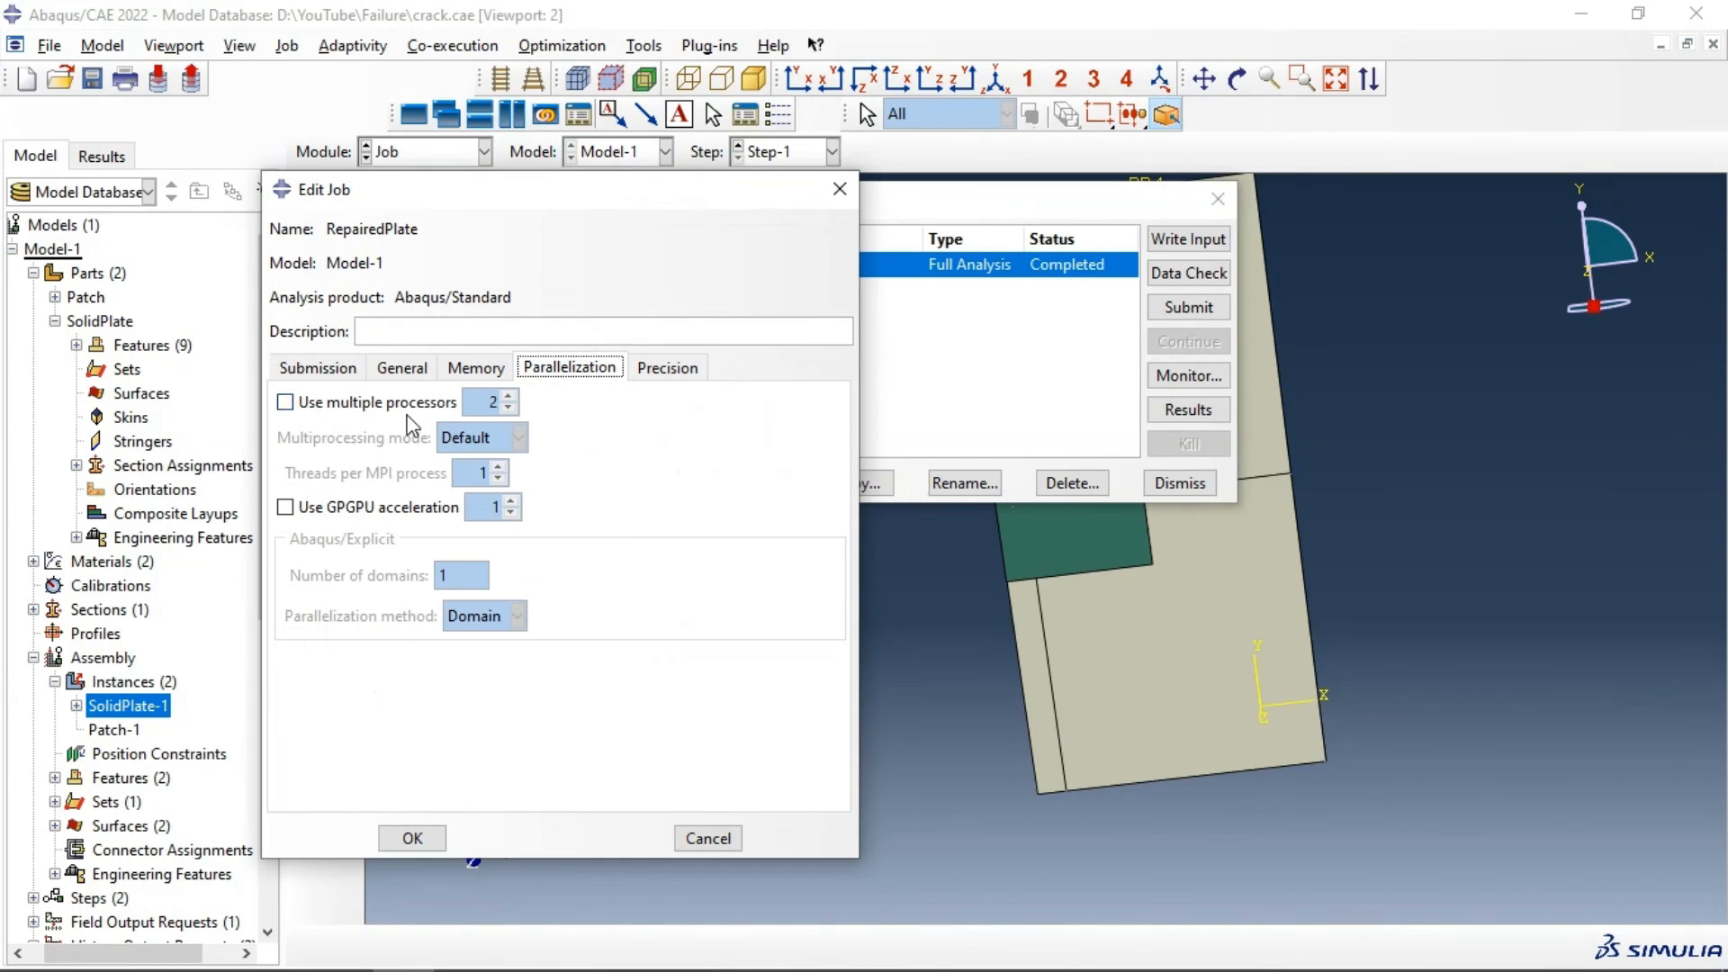
left_click(434, 406)
left_click(412, 838)
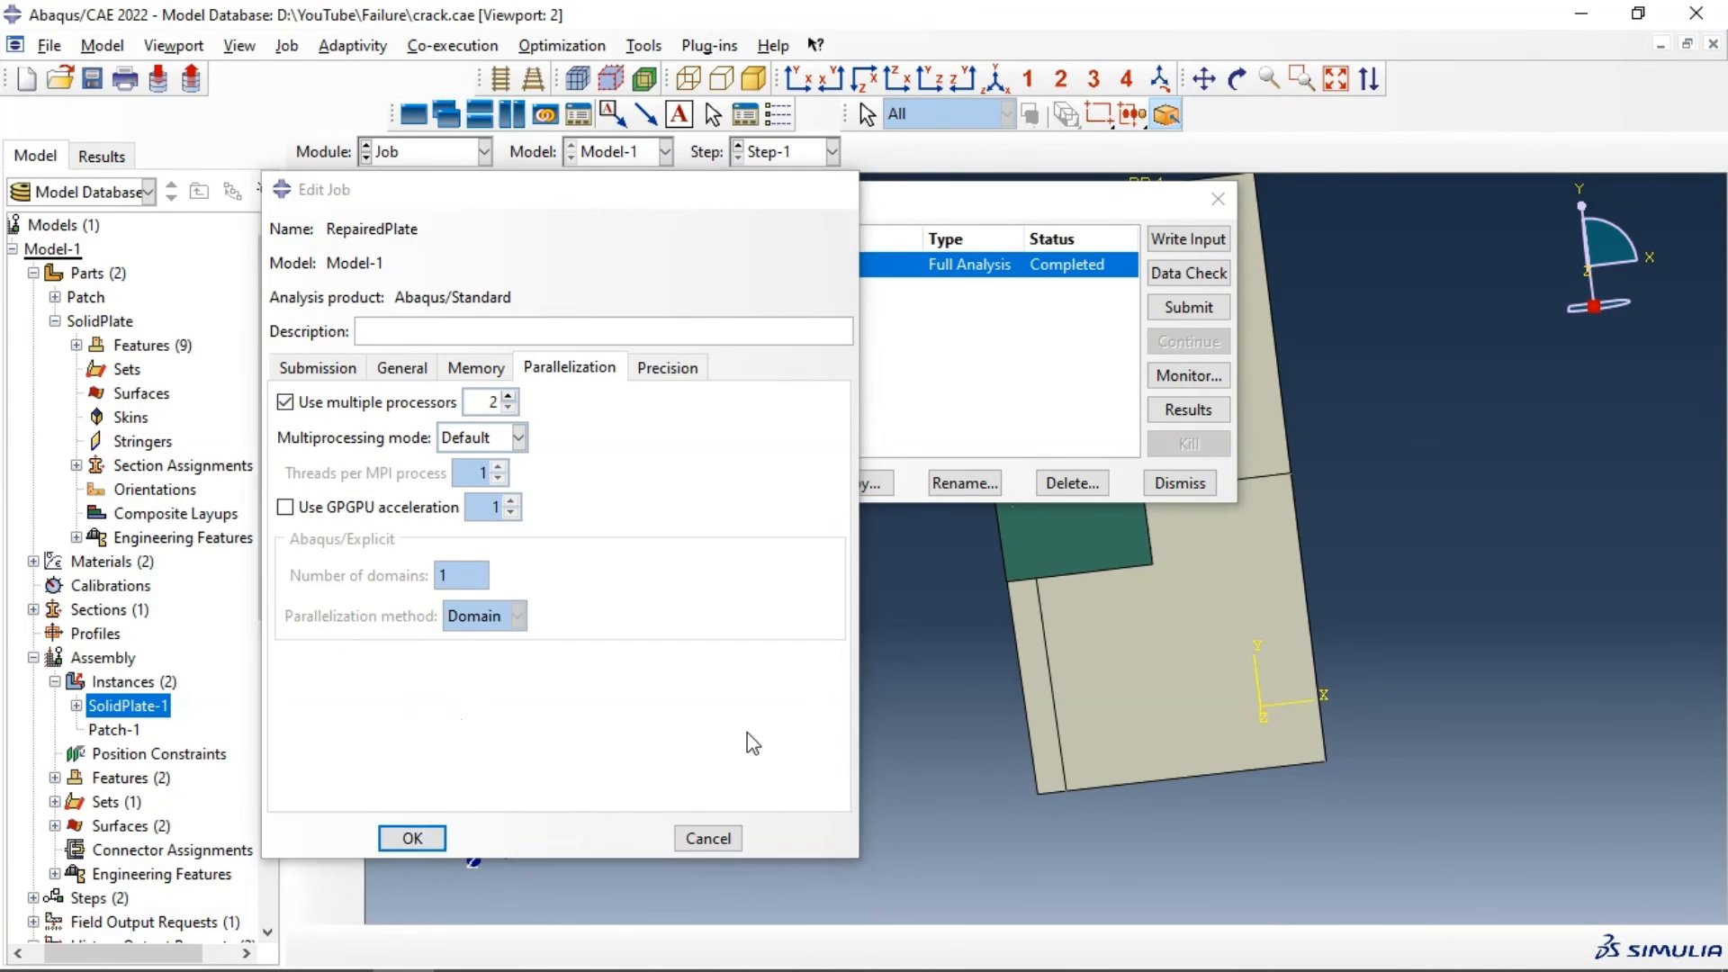
left_click(1187, 308)
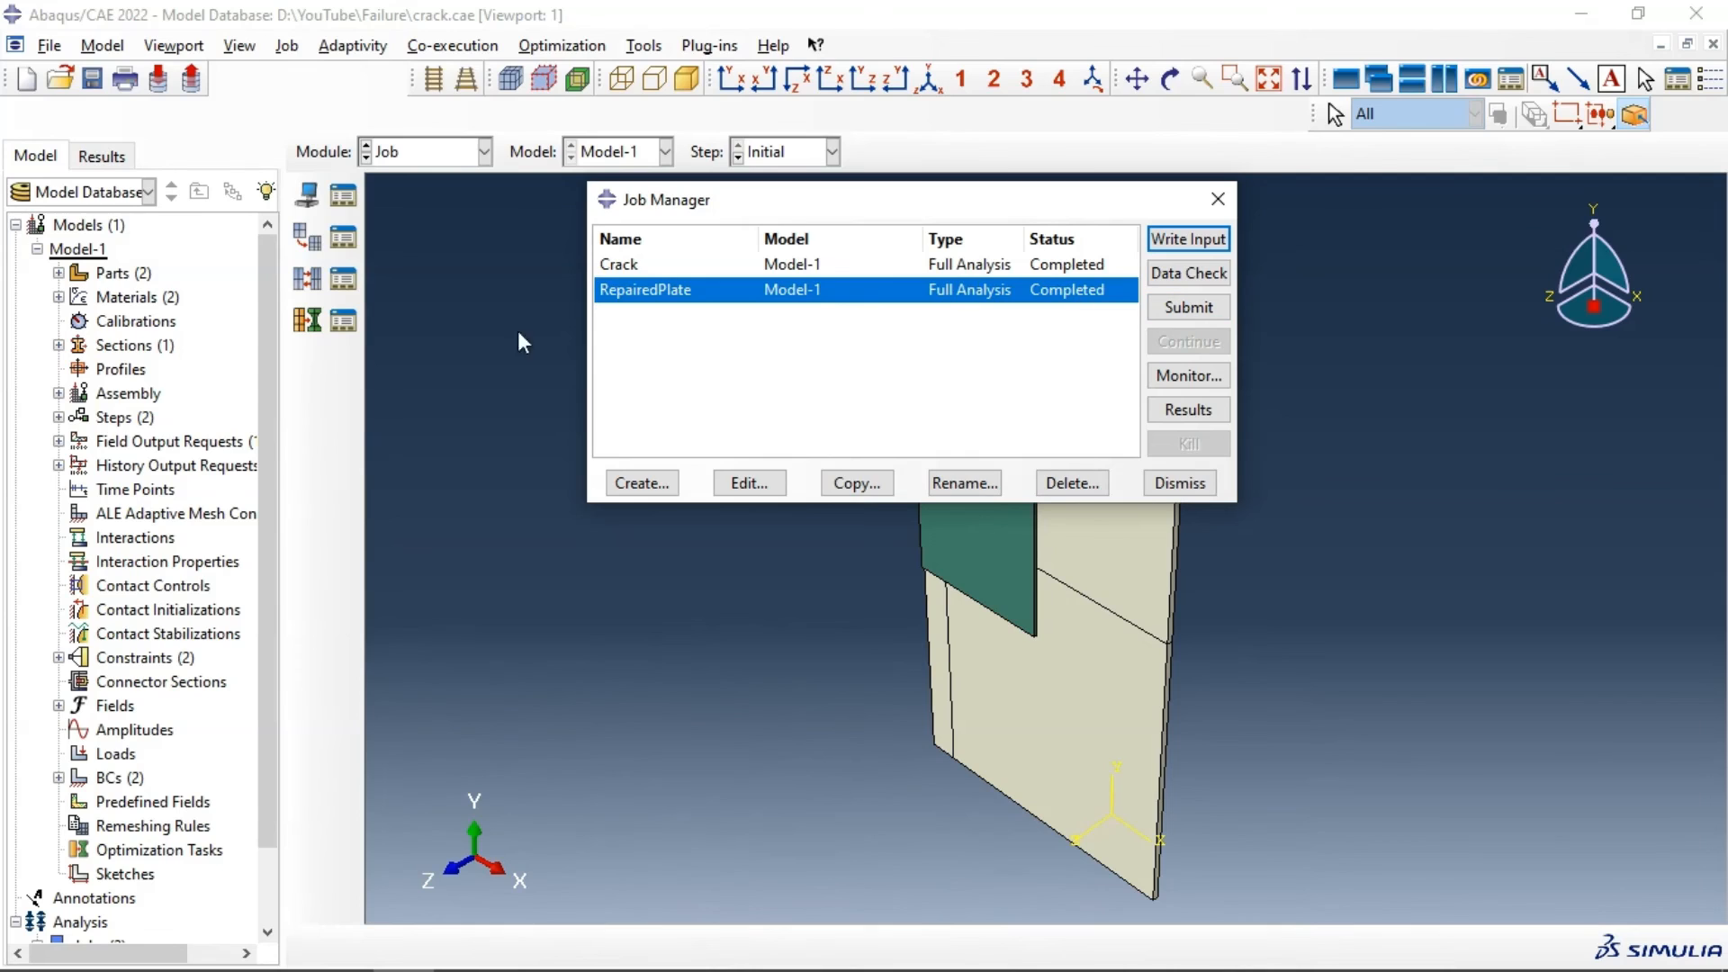
Step: Open the RepairedPlate job results and limit the visible edges in the plot to free edges
left_click(1186, 410)
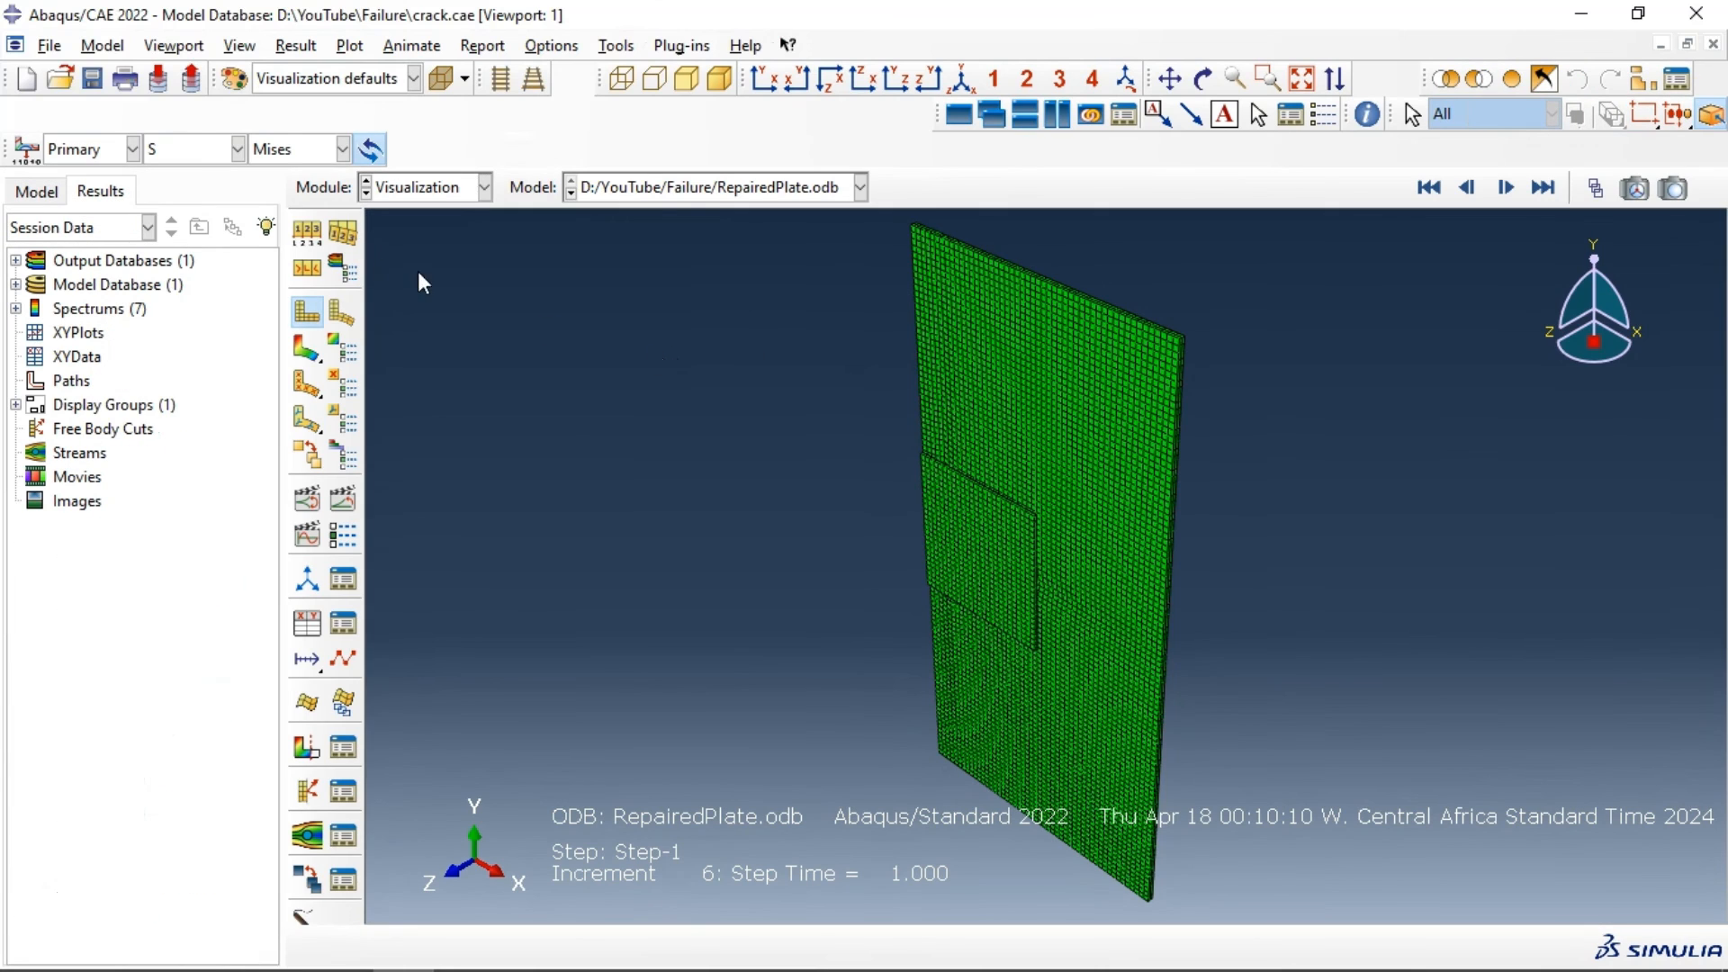
left_click(306, 235)
left_click(474, 372)
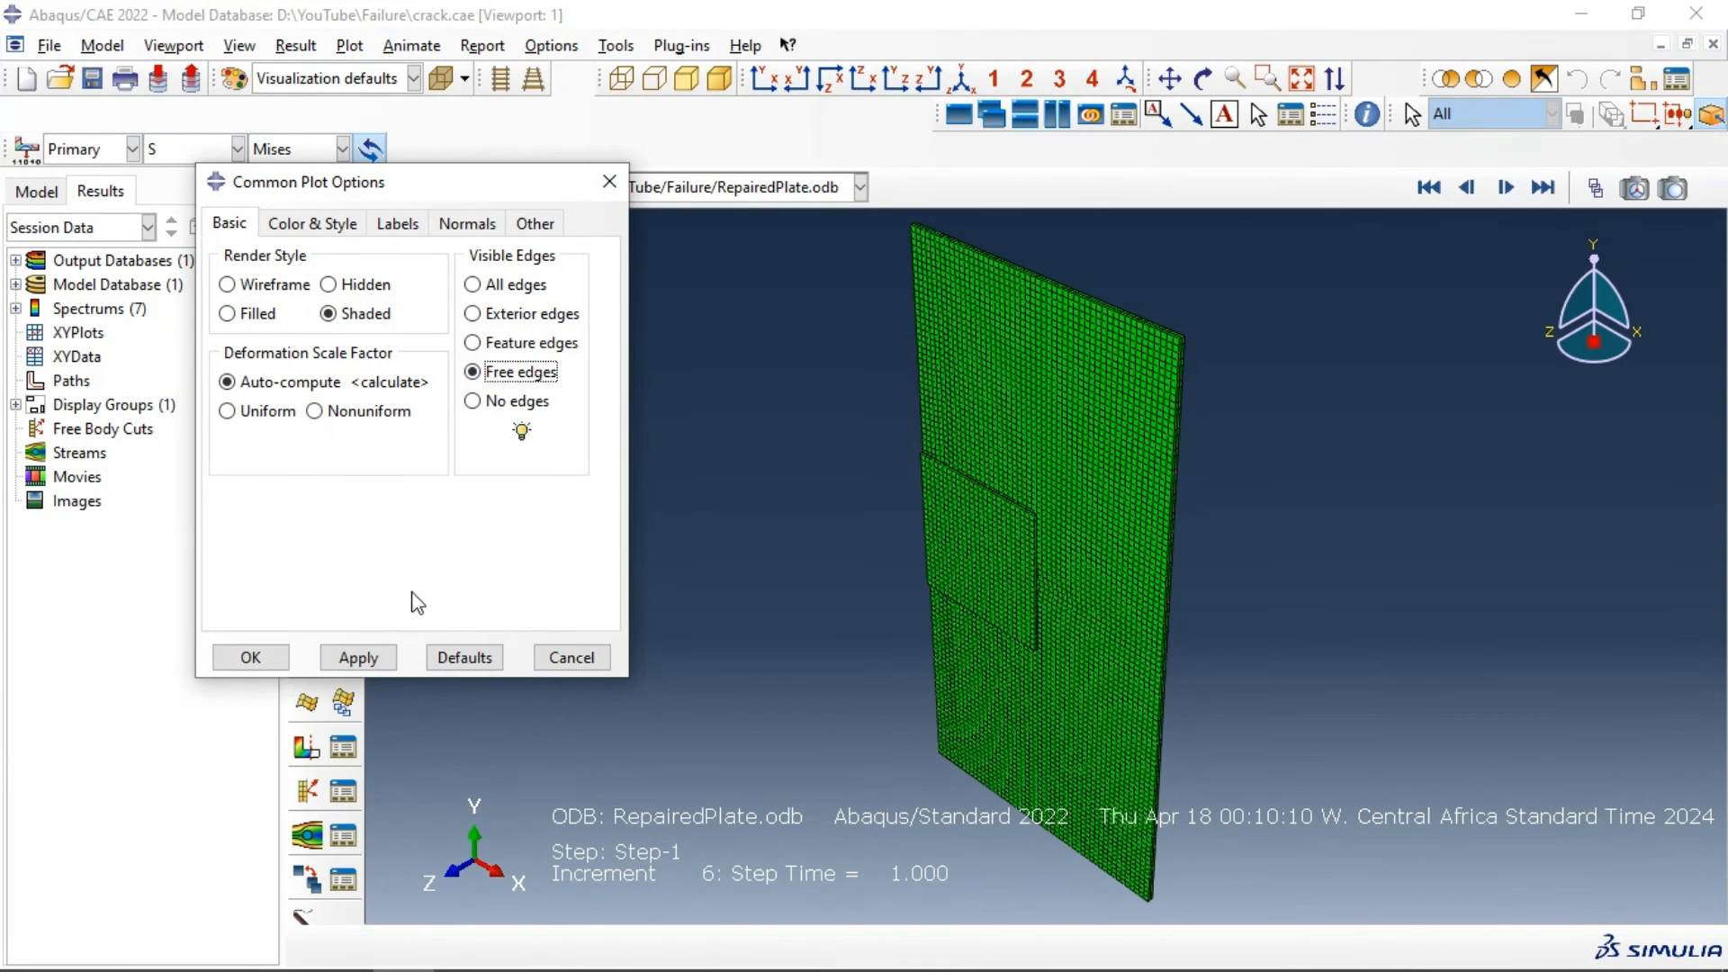
left_click(359, 657)
left_click(250, 657)
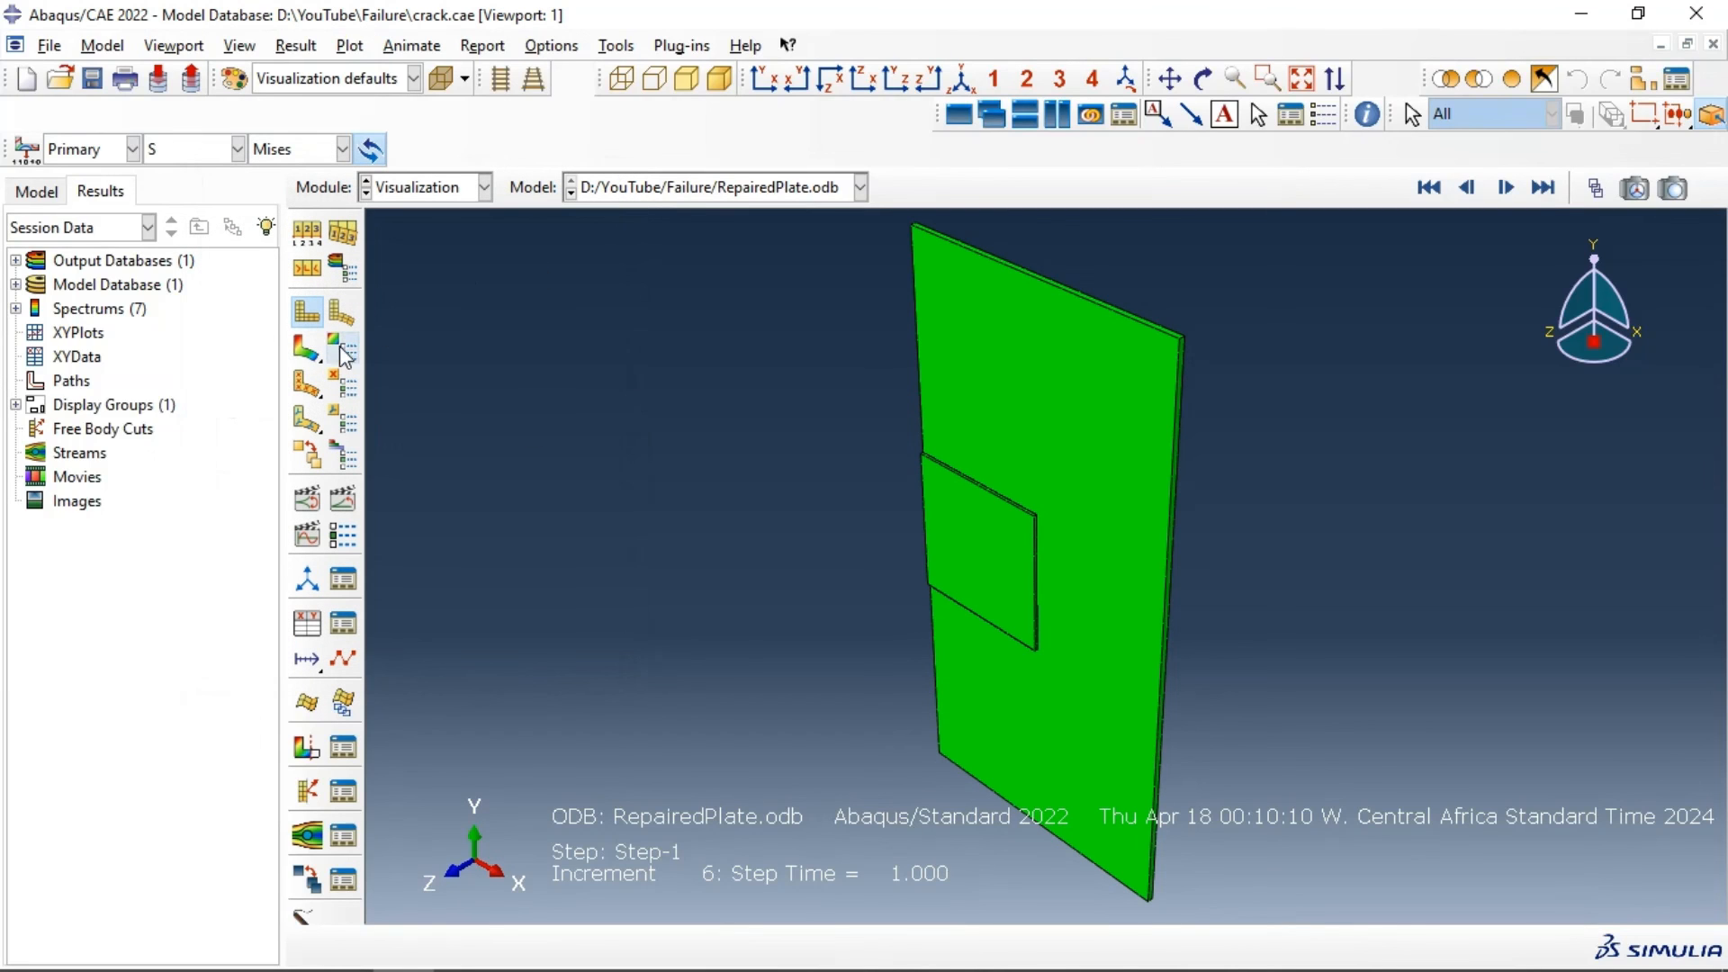
Step: Plot the Mises stress contours on the deformed repaired plate and inspect the cracked edge beside the patch
left_click(307, 347)
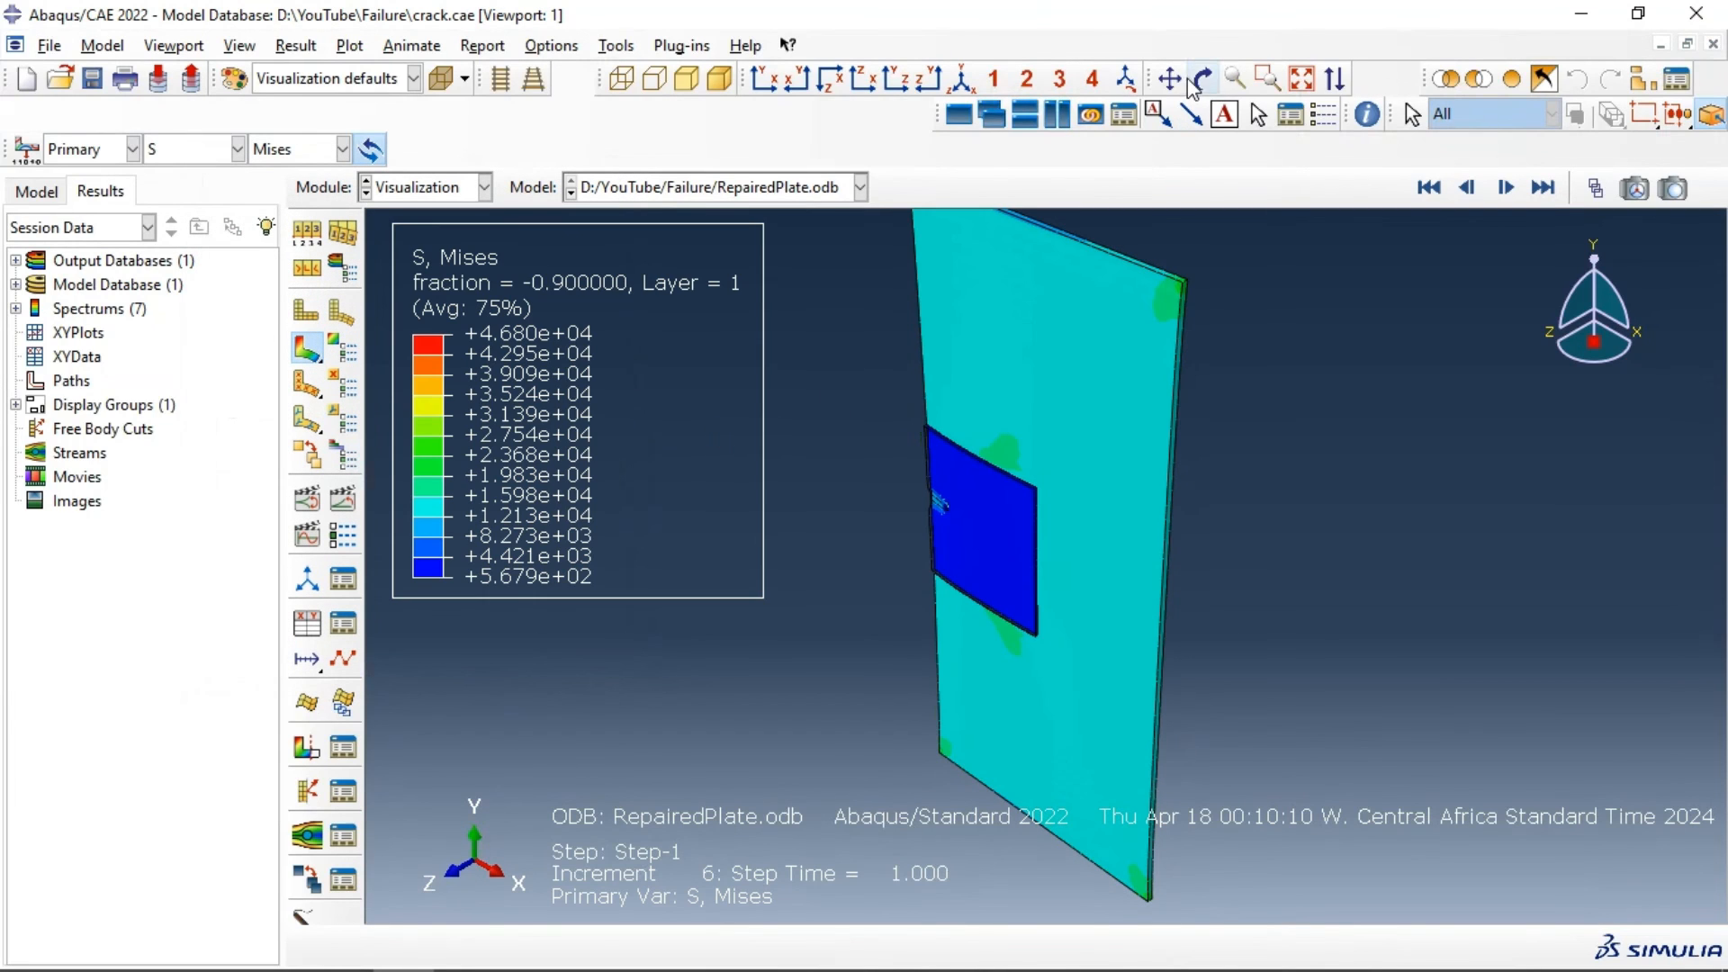
left_click(1203, 79)
left_click_drag(1071, 435, 906, 262)
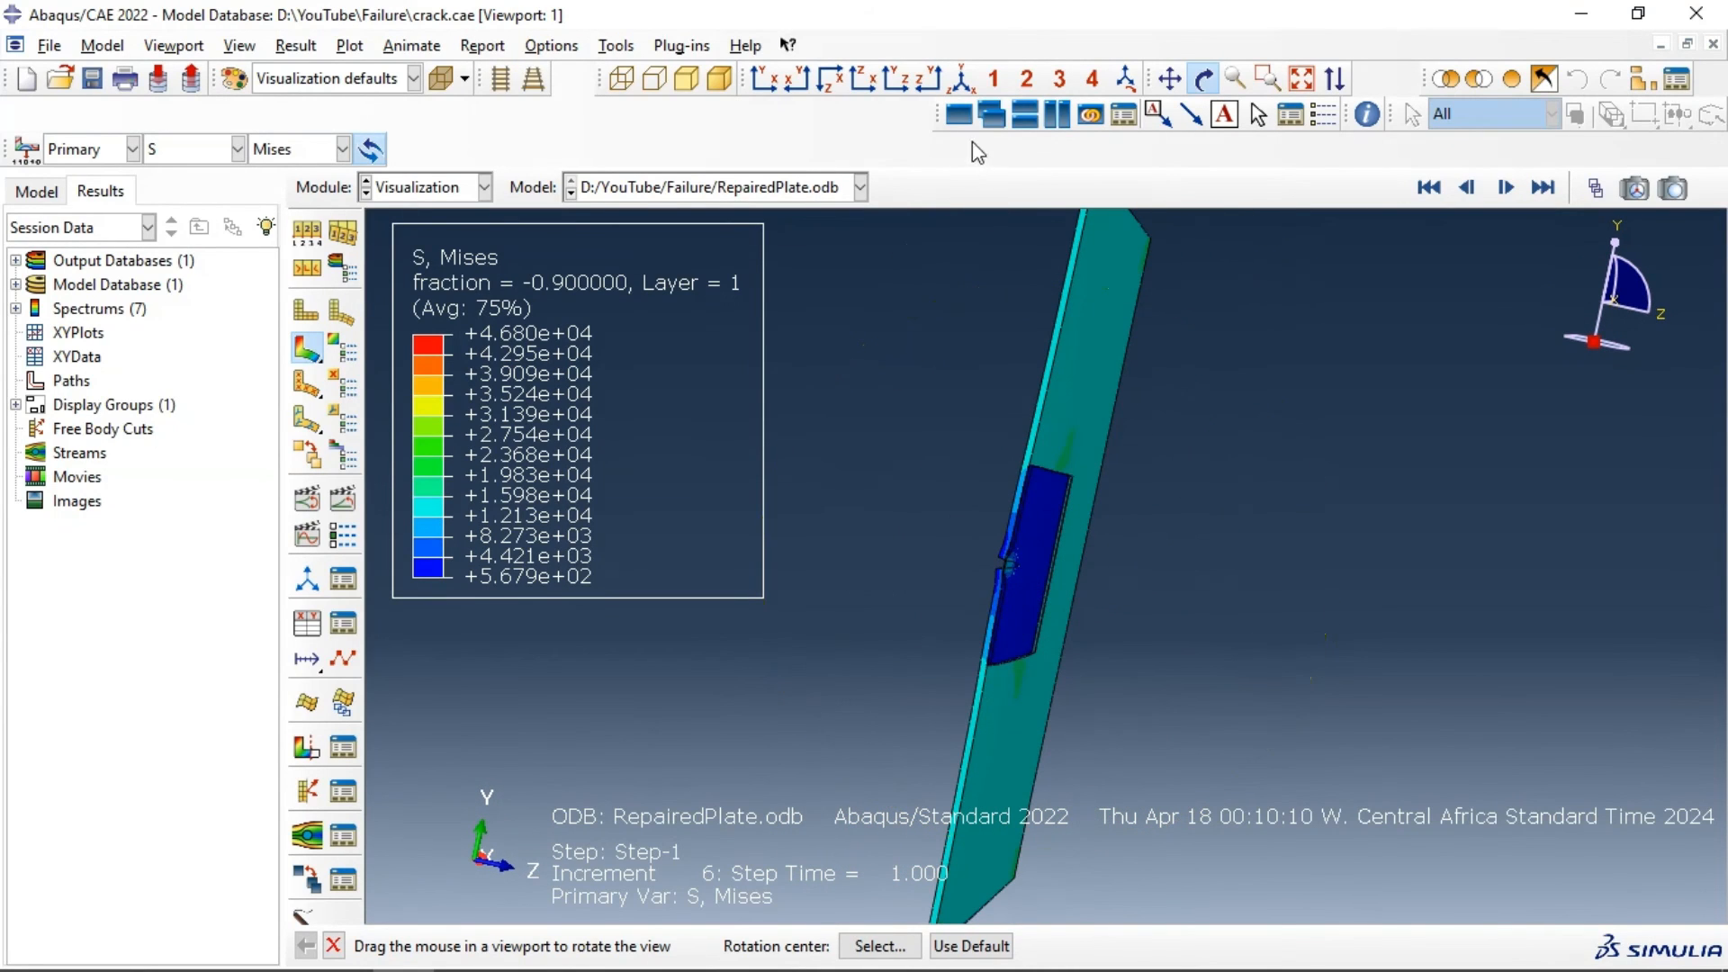
Step: Create a second viewport and tile the two viewports vertically, side by side
left_click(962, 114)
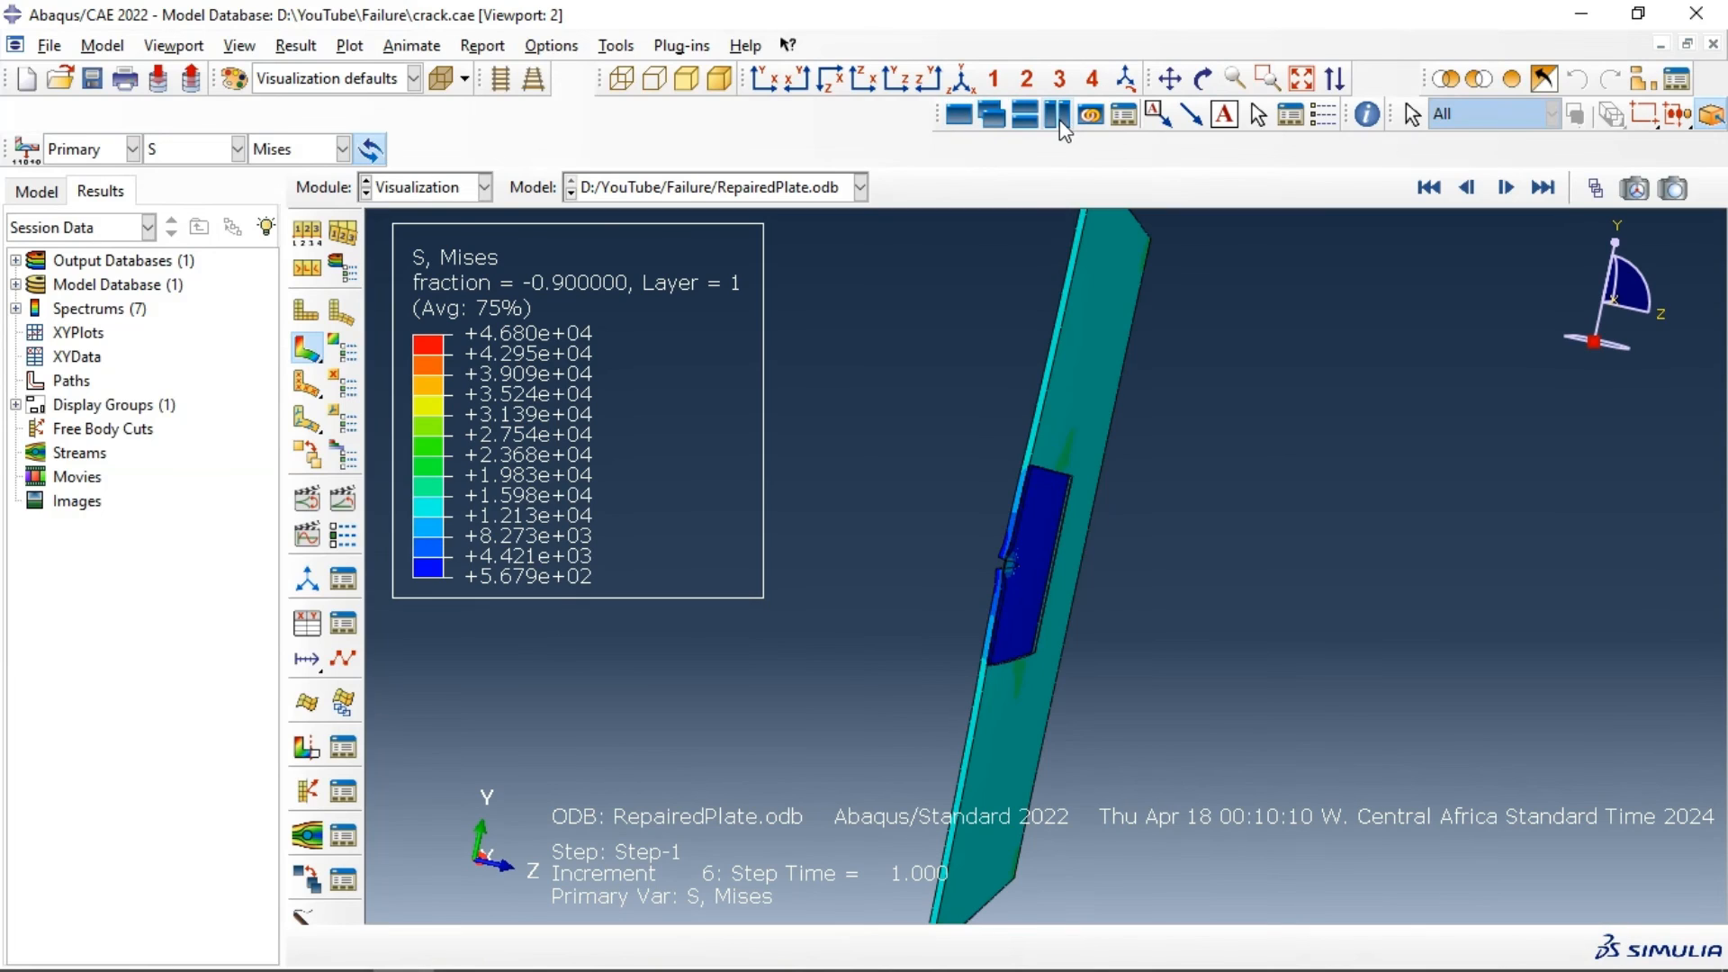
left_click(1055, 114)
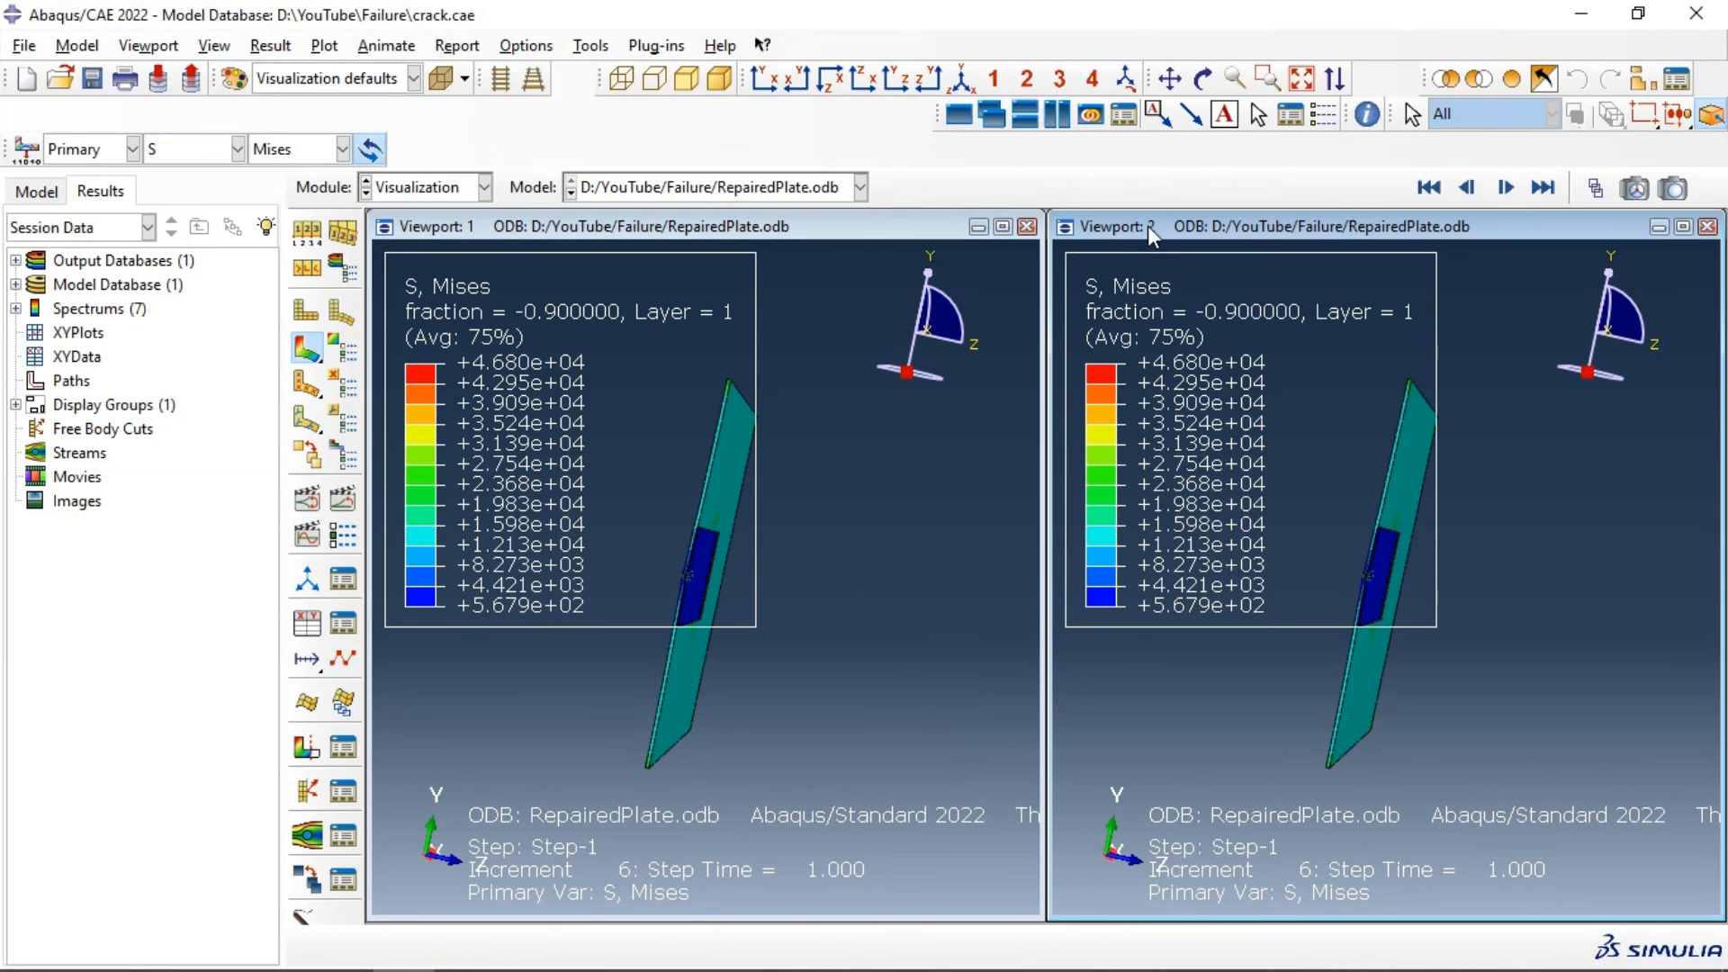
left_click(792, 189)
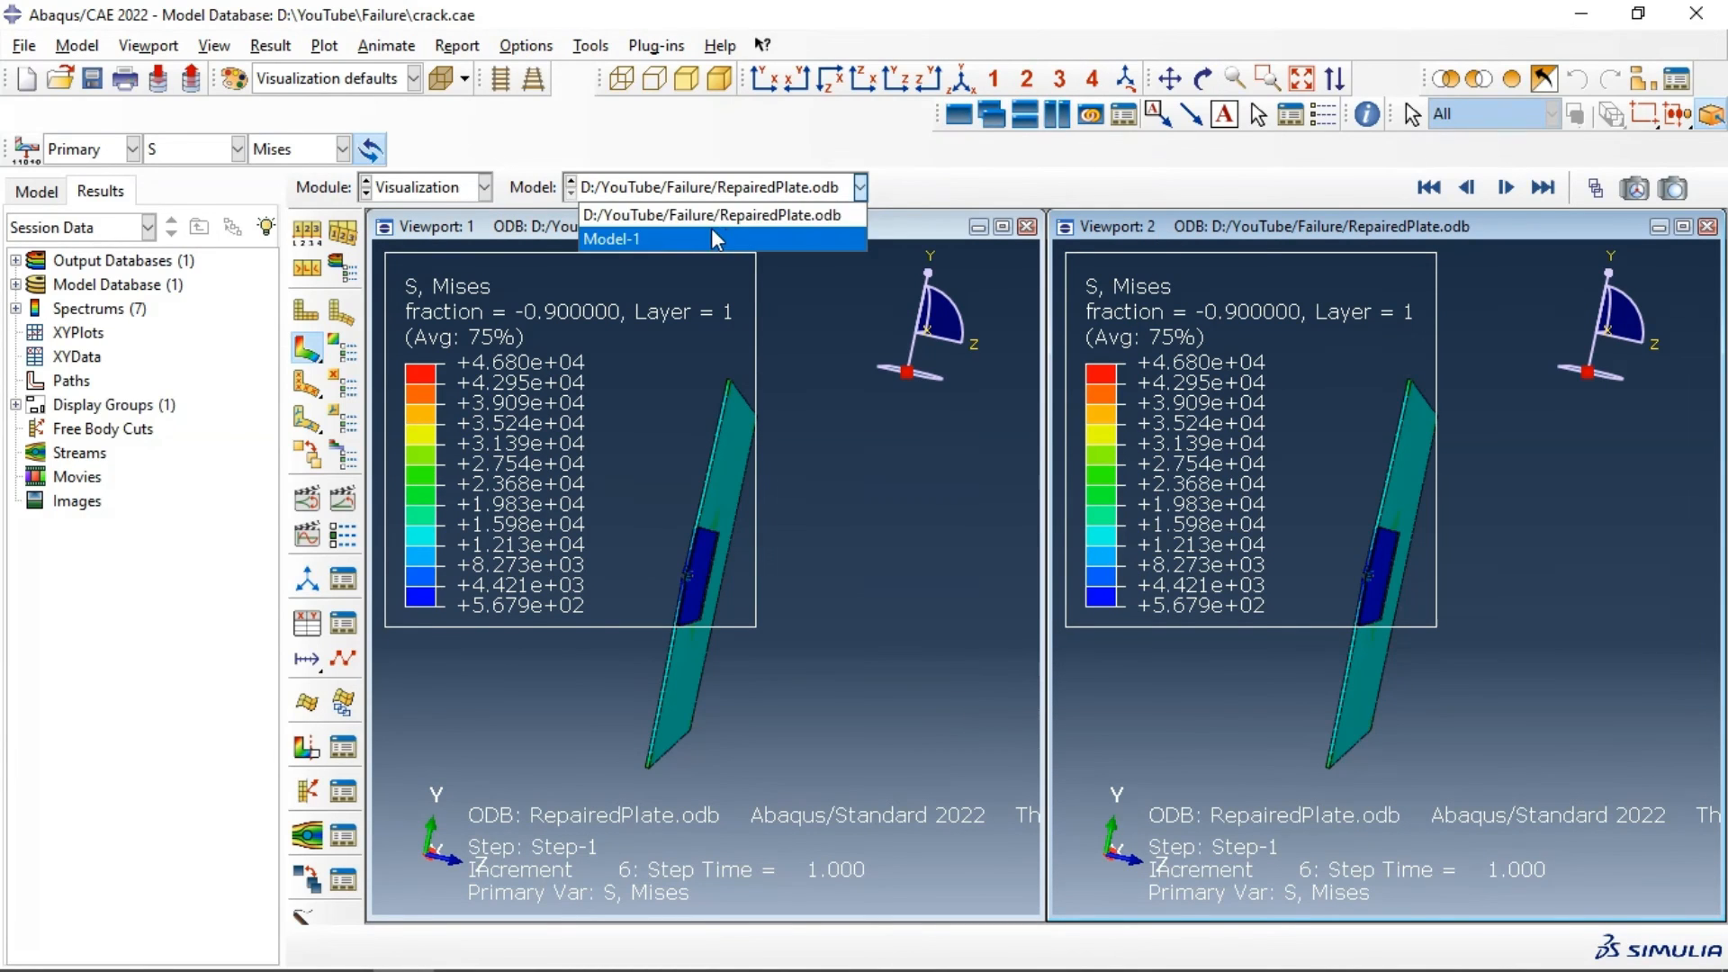
left_click(1218, 224)
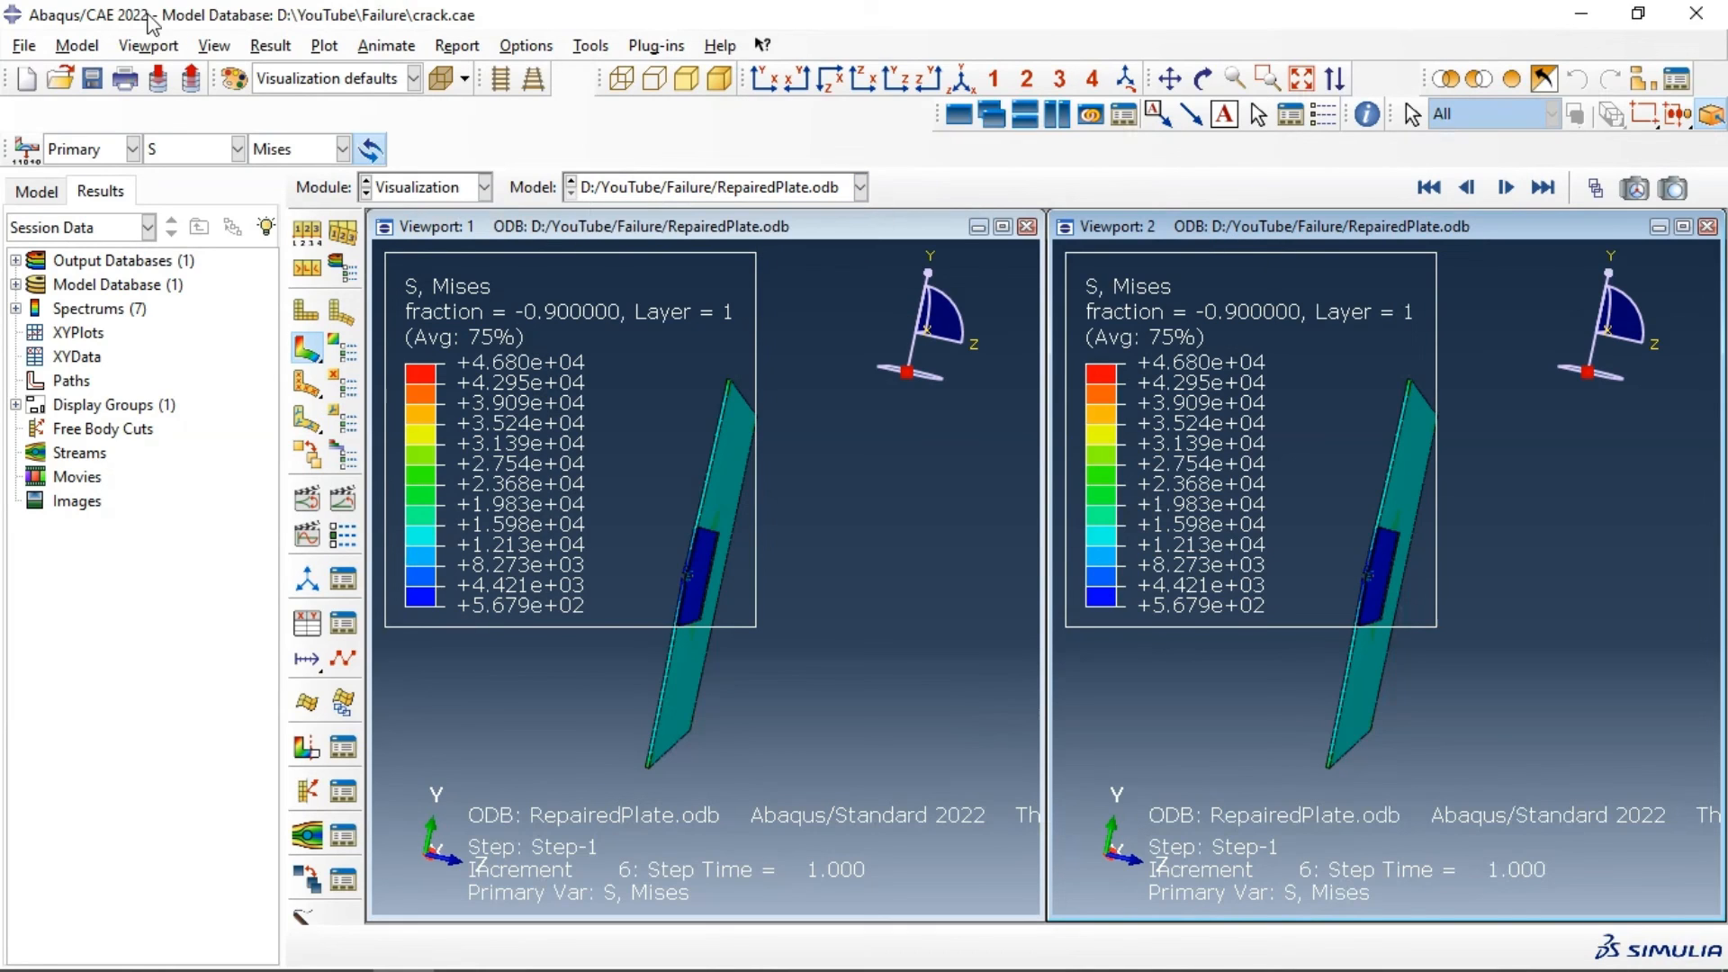
Step: Open Crack2.odb in Viewport 2 and plot its Mises stress contours on the deformed shape
left_click(59, 79)
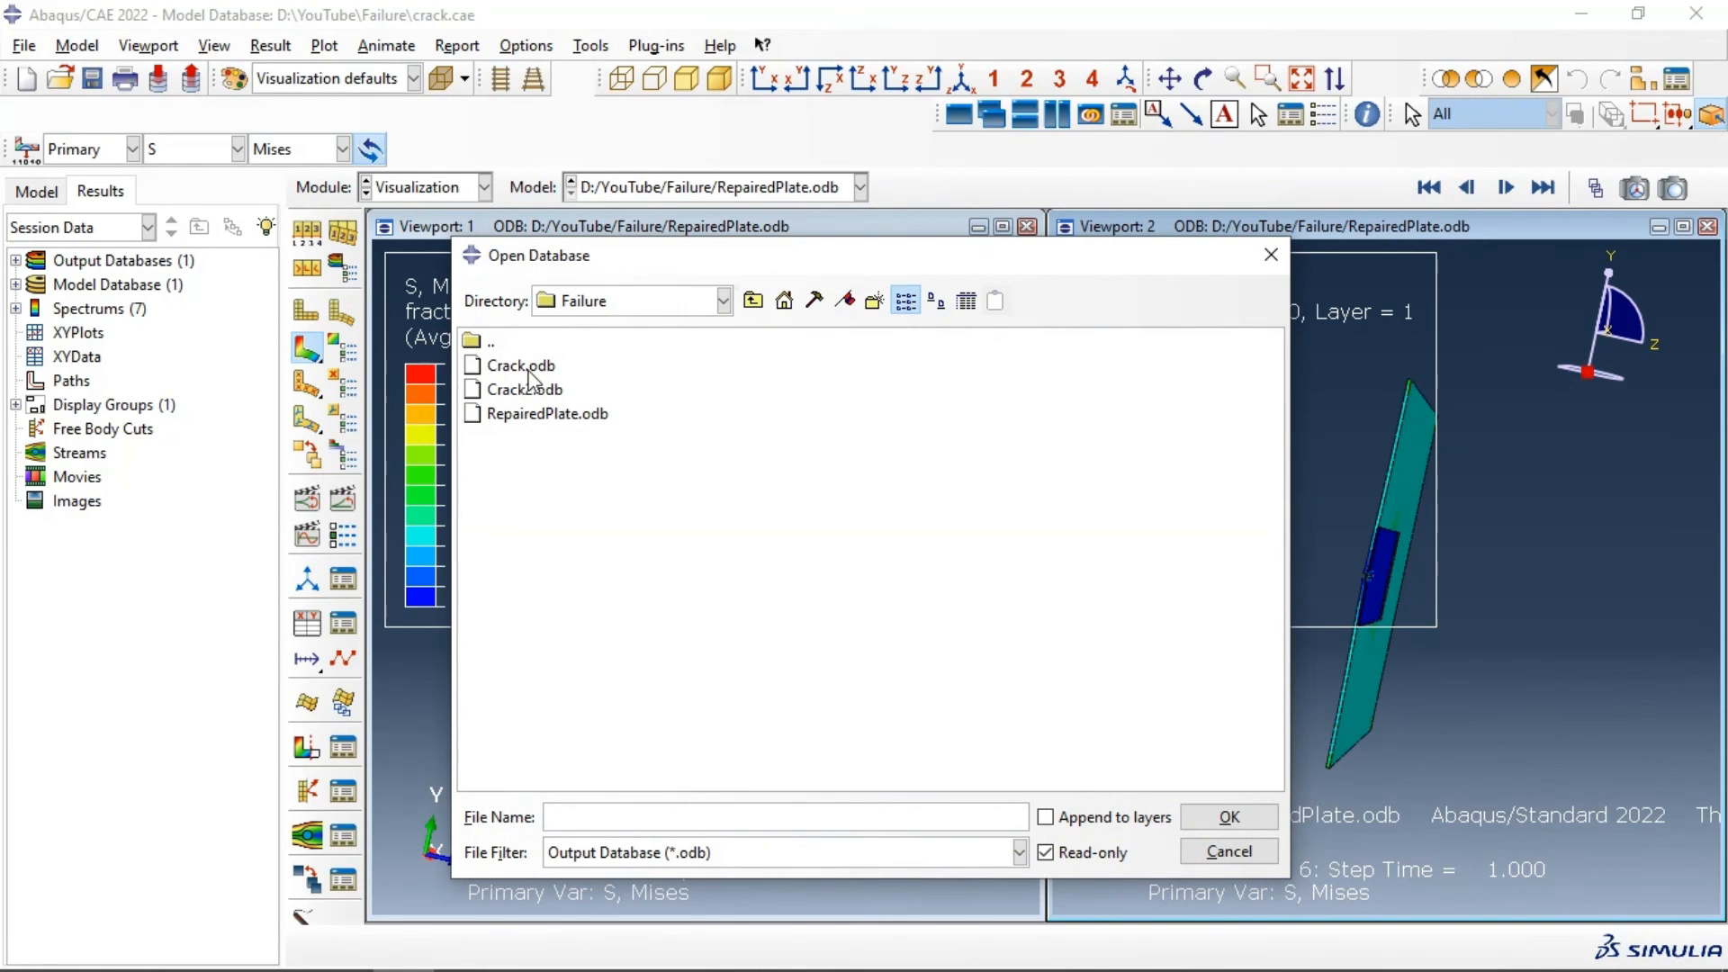
left_click(533, 390)
left_click(1229, 817)
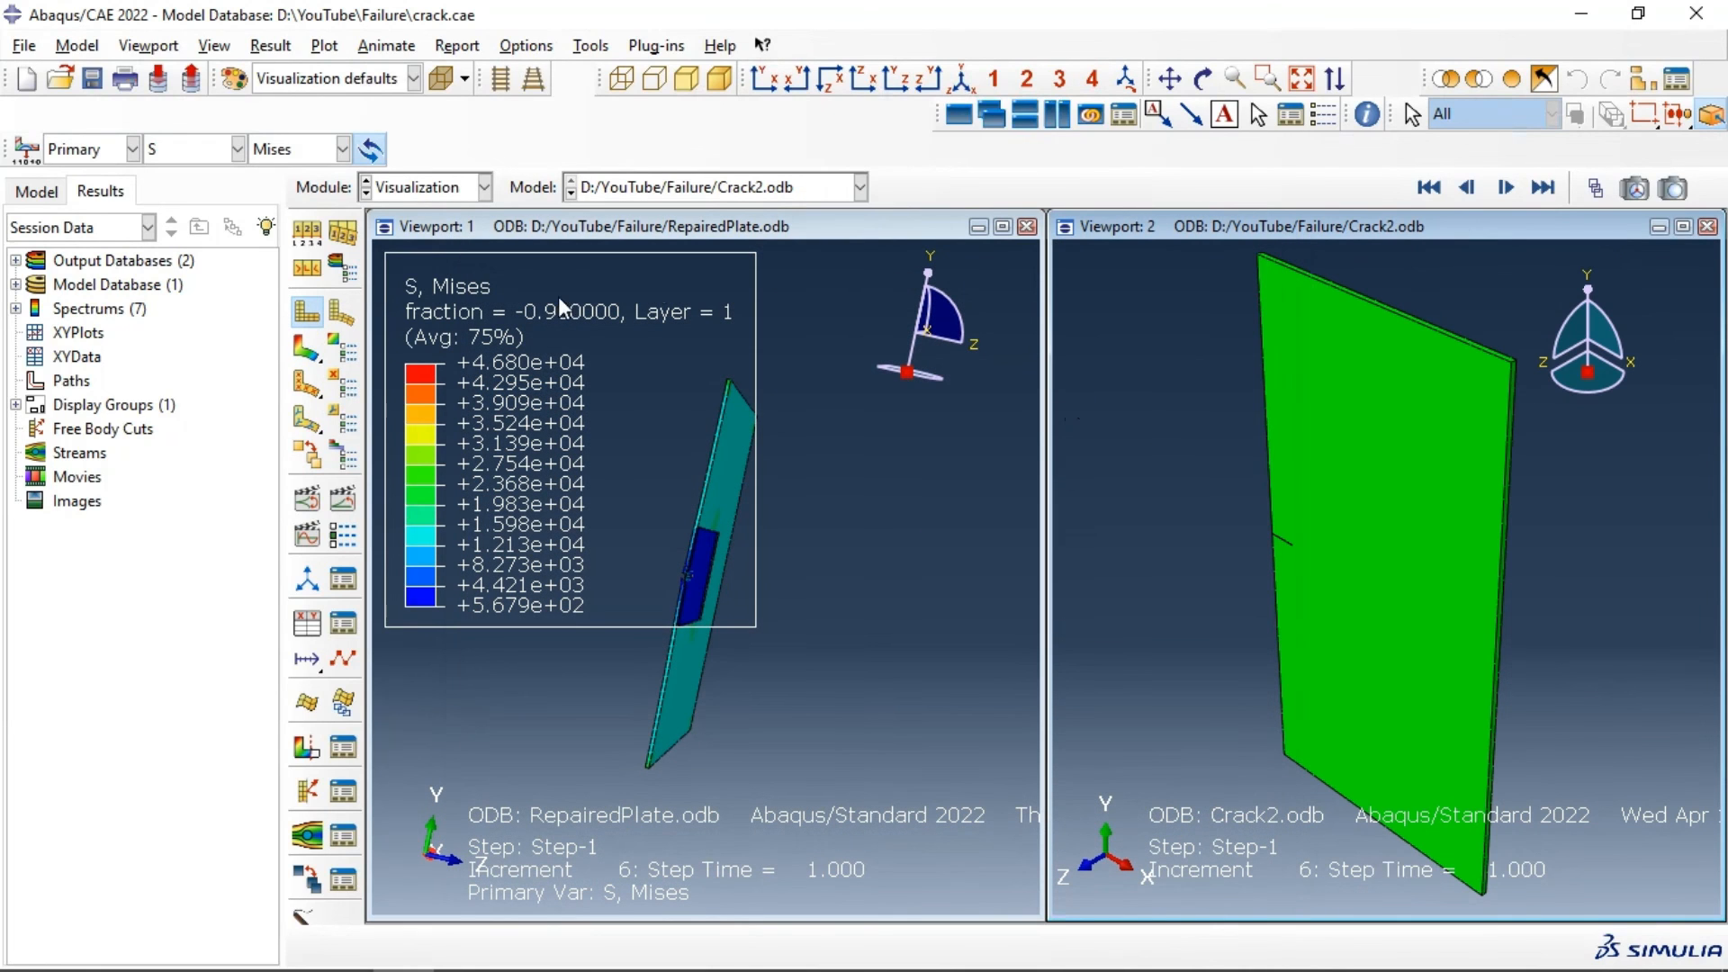
left_click(307, 351)
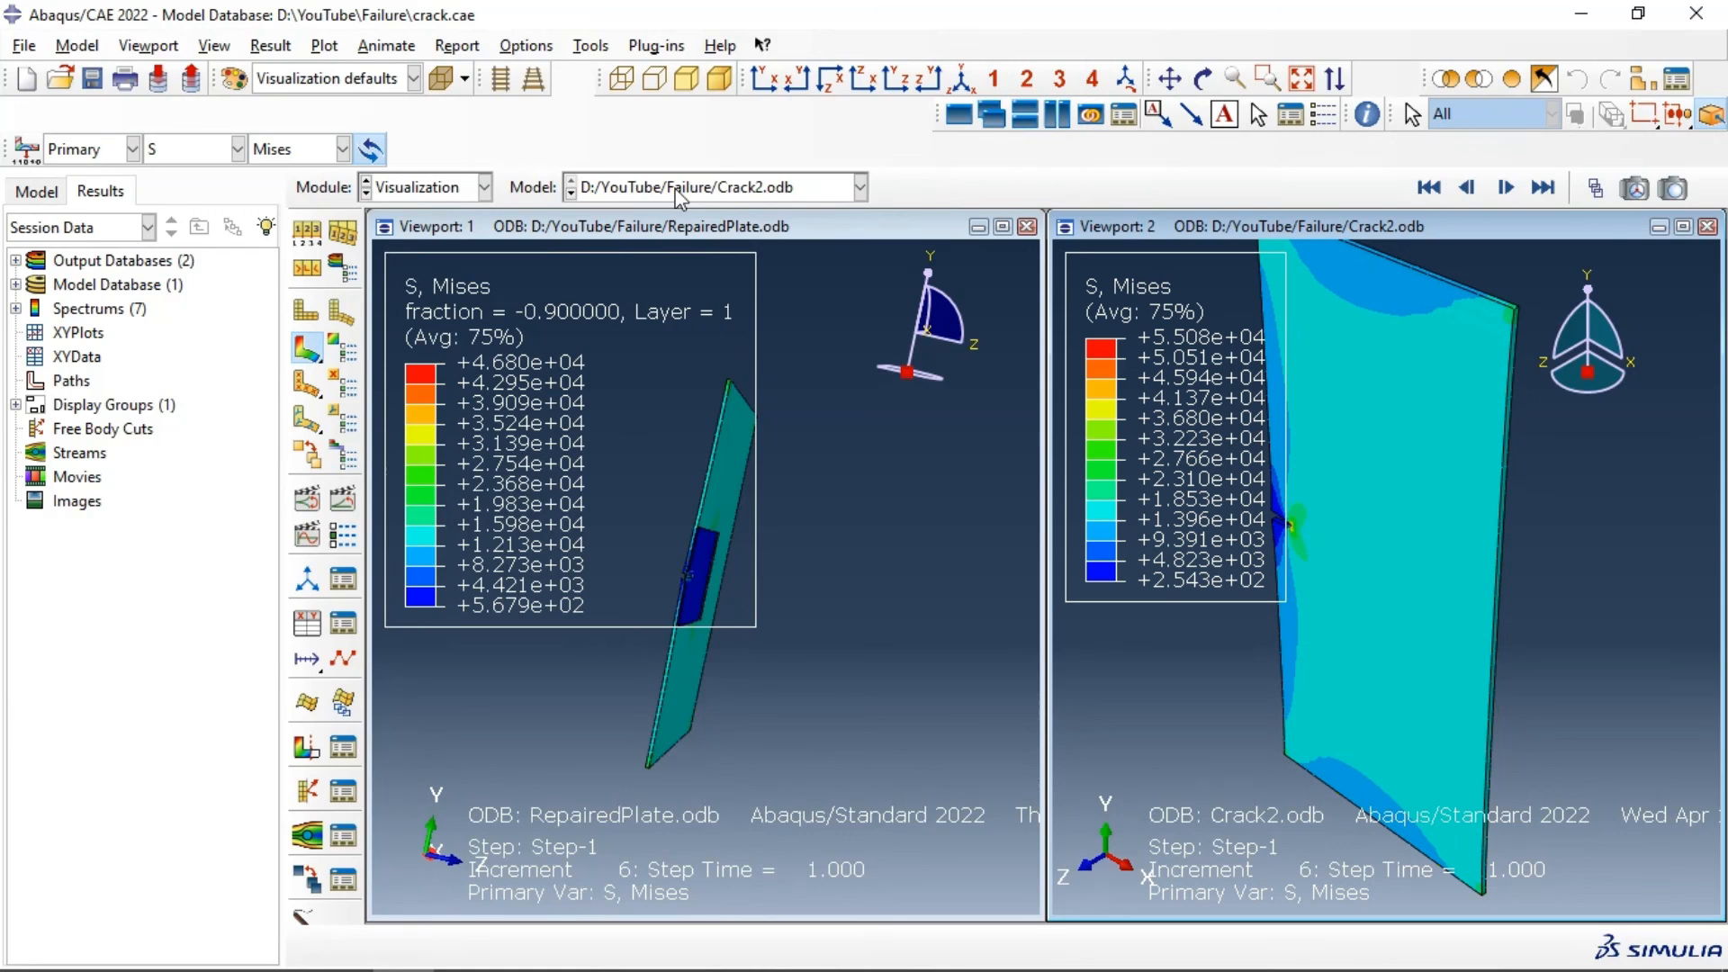
Step: Compact the toolbar layout, retile the viewports vertically, and link them in a shared isometric view
left_click_drag(7, 157, 13, 116)
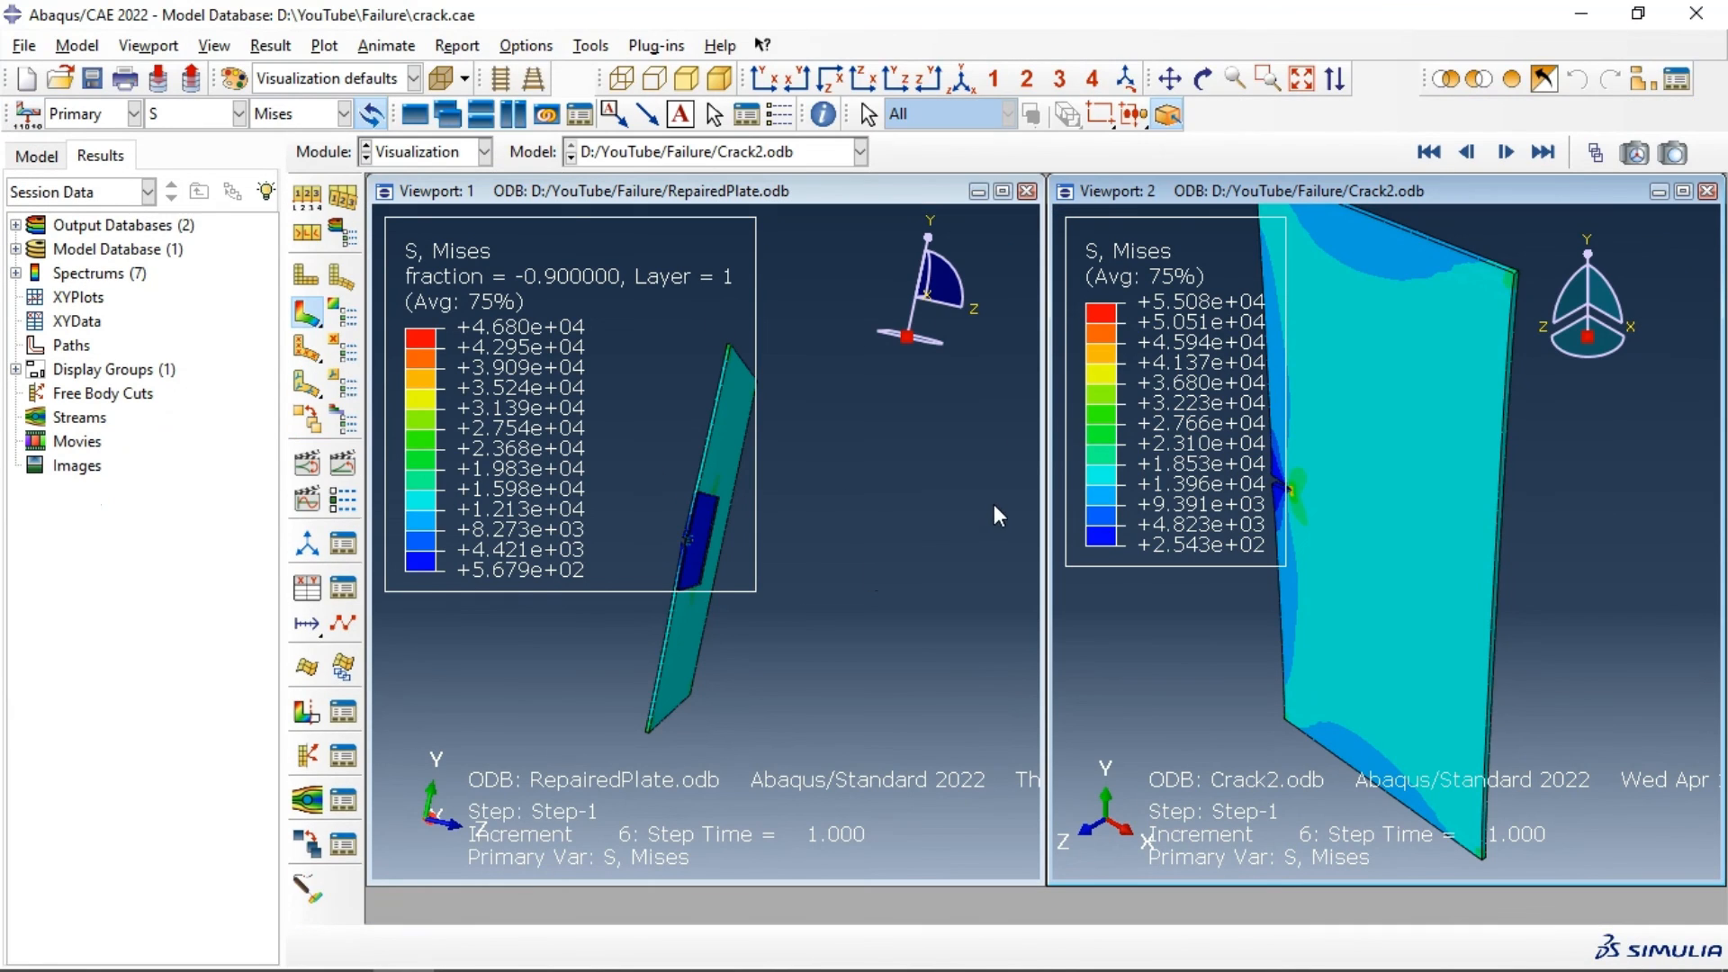
left_click(526, 119)
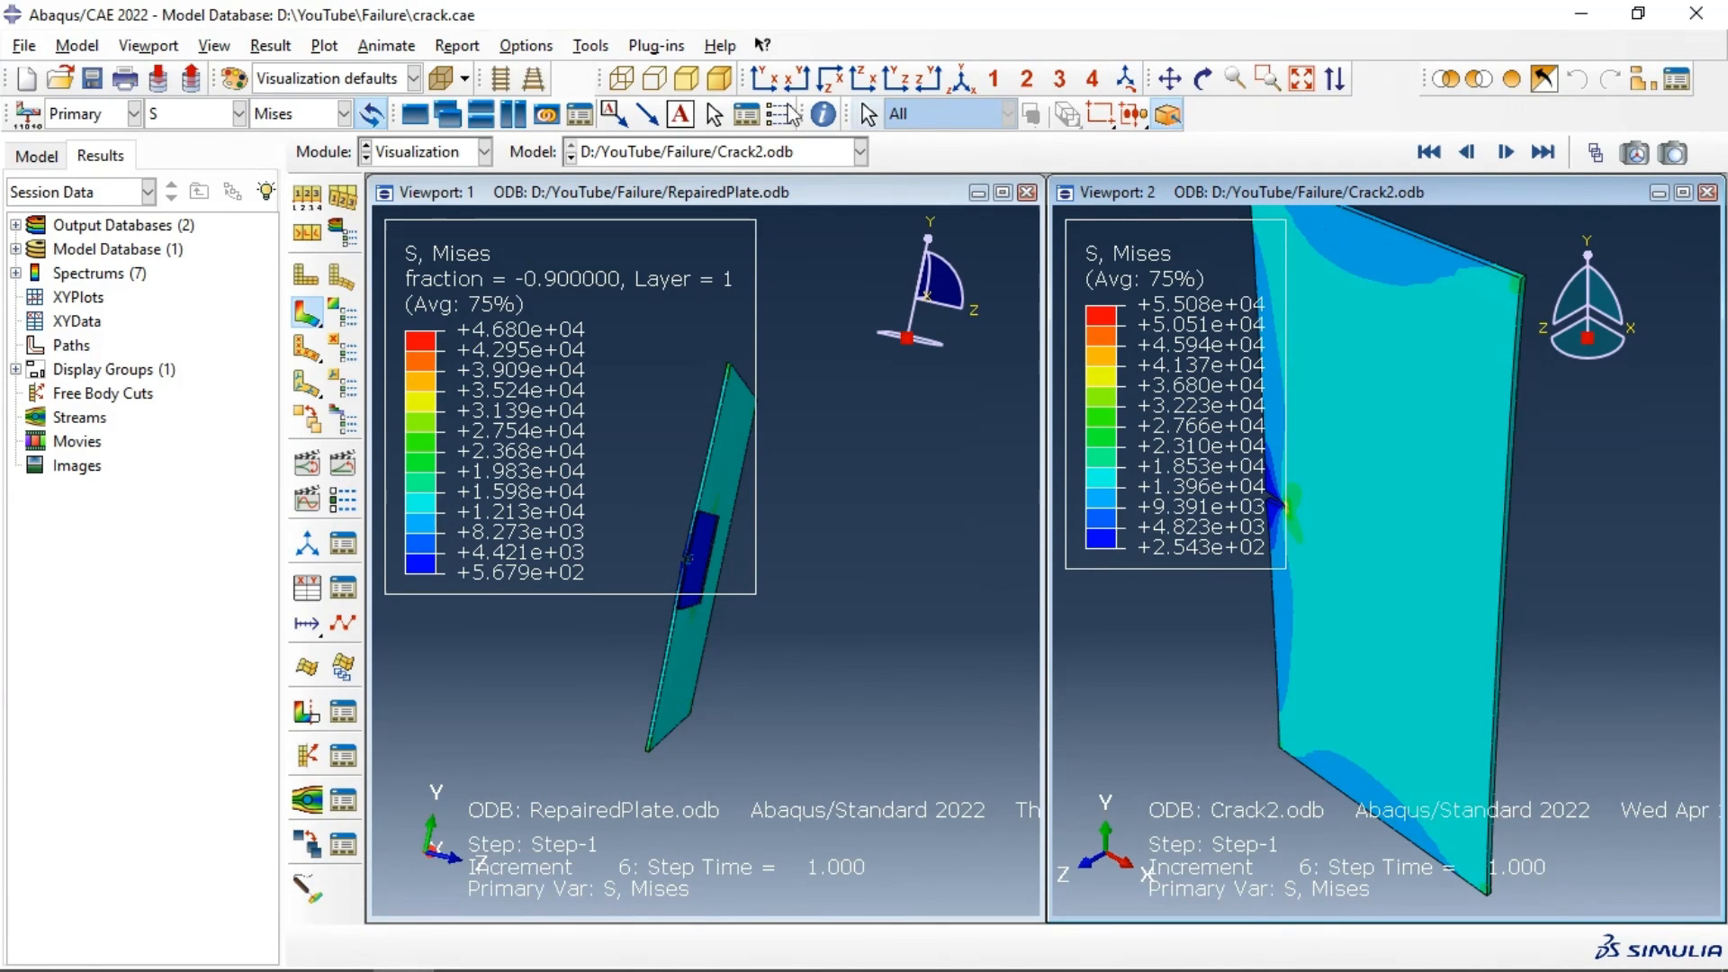
left_click(546, 114)
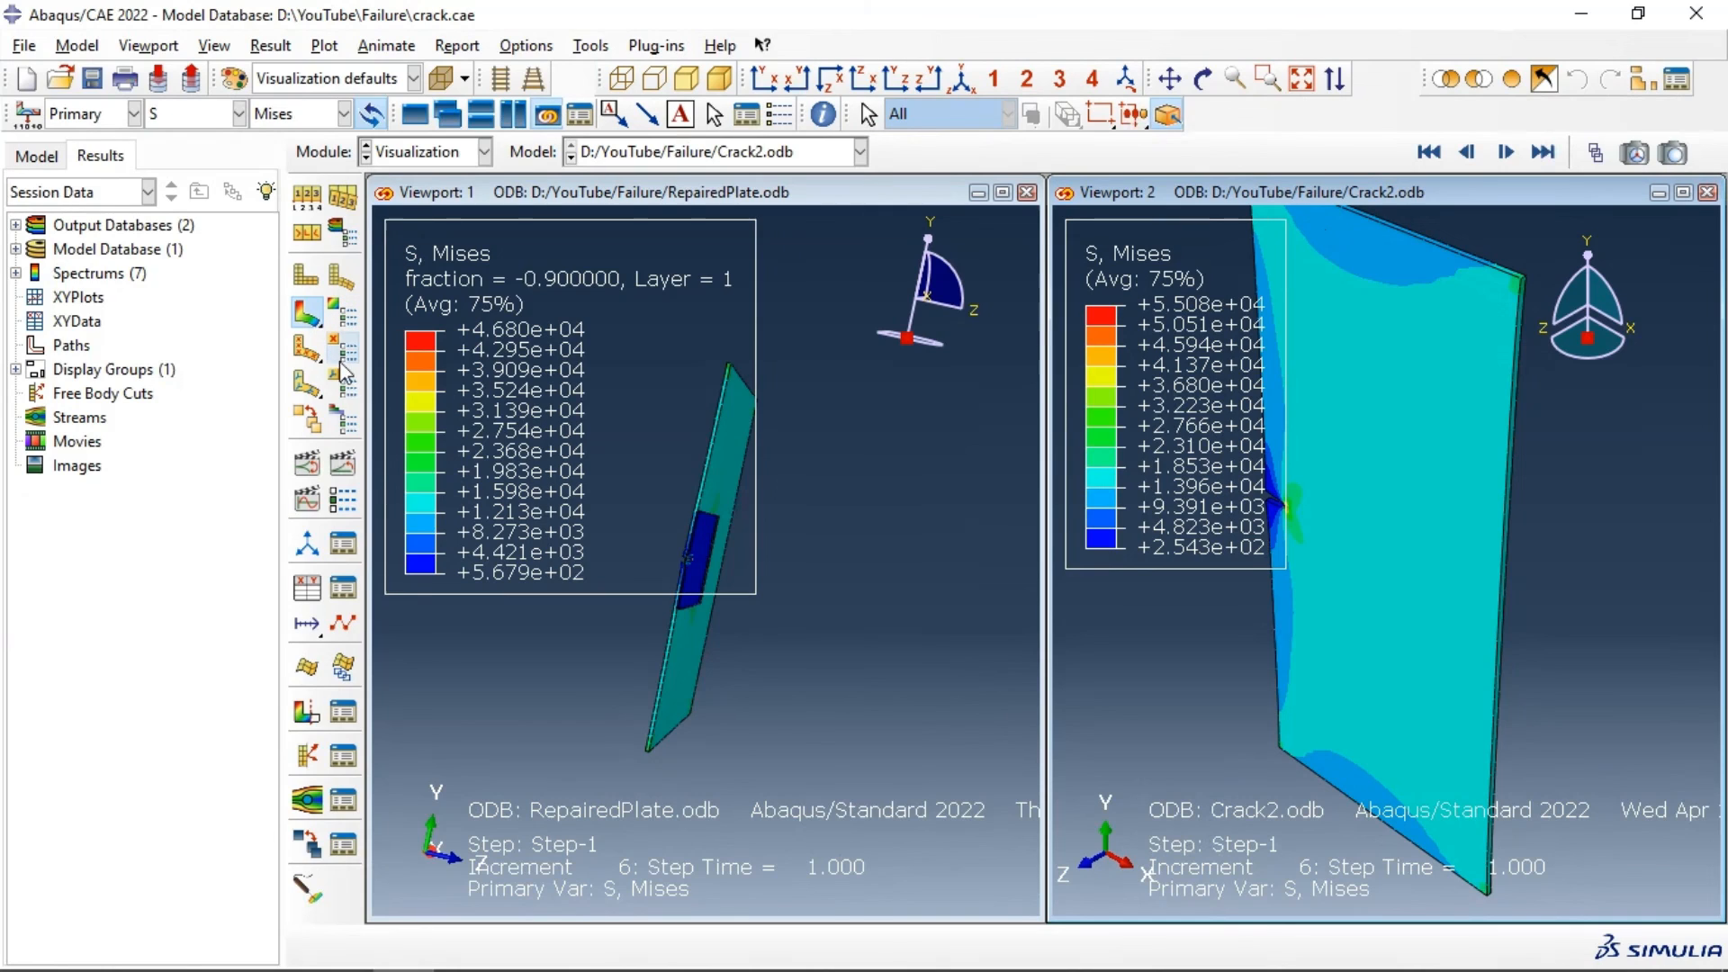
left_click(960, 81)
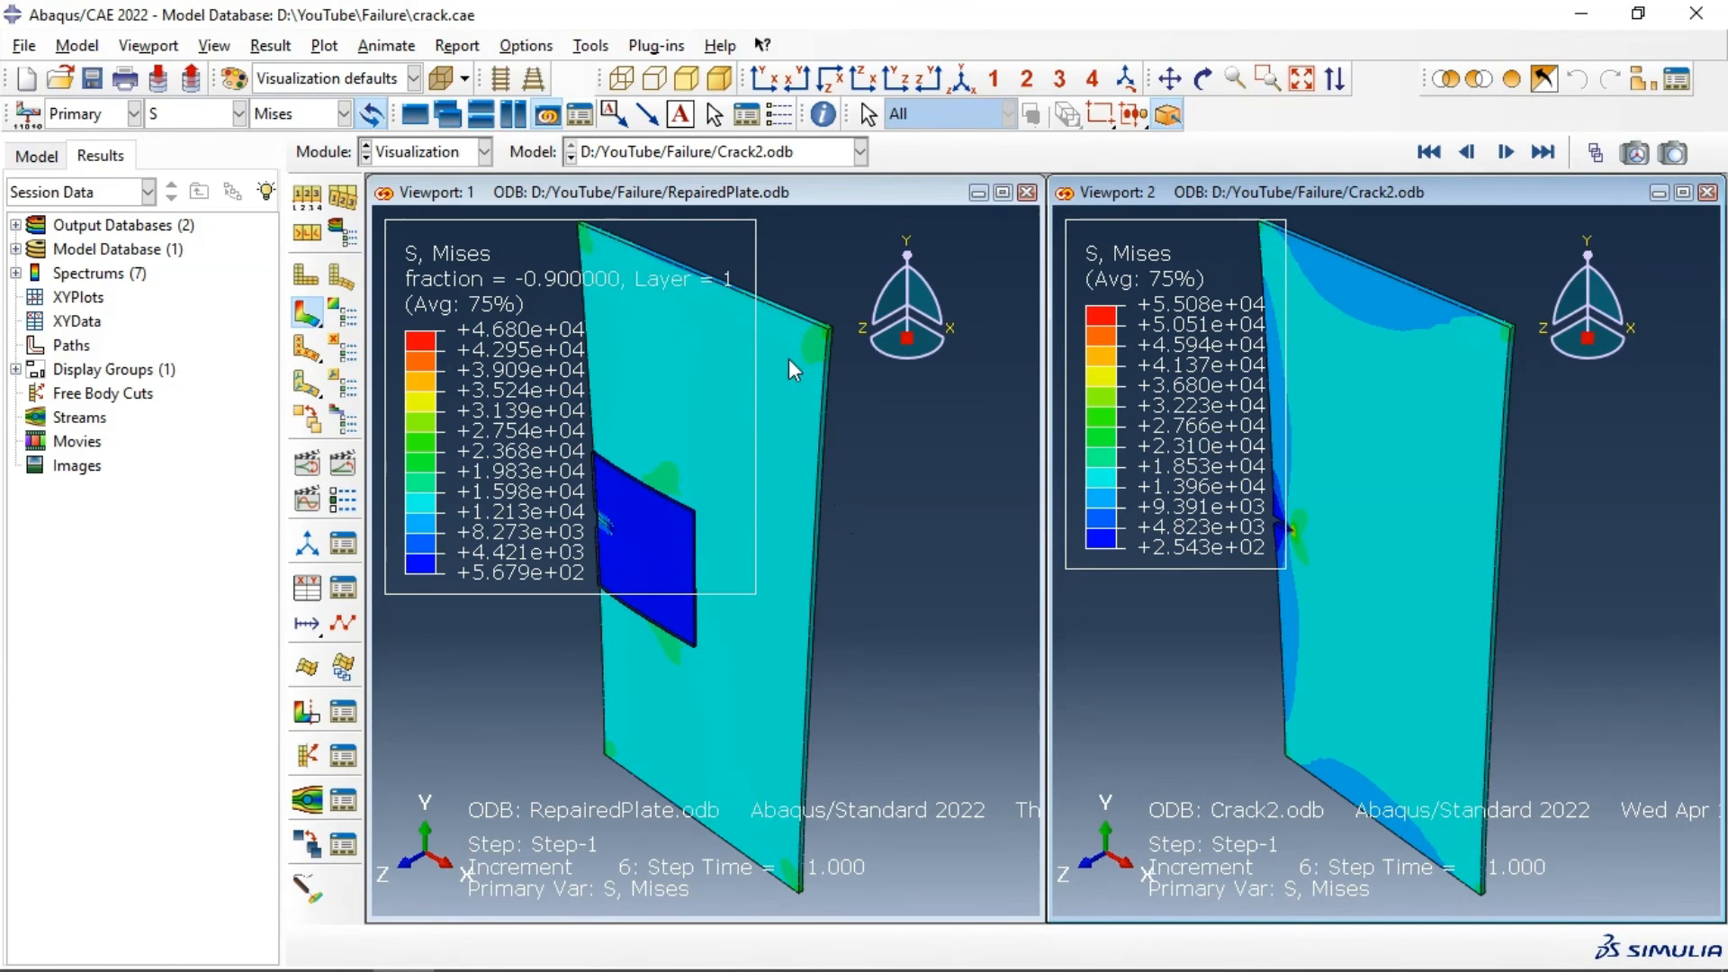
Step: Switch to the Job module and open the data file in the RepairedPlate job monitor
left_click(421, 158)
left_click(458, 373)
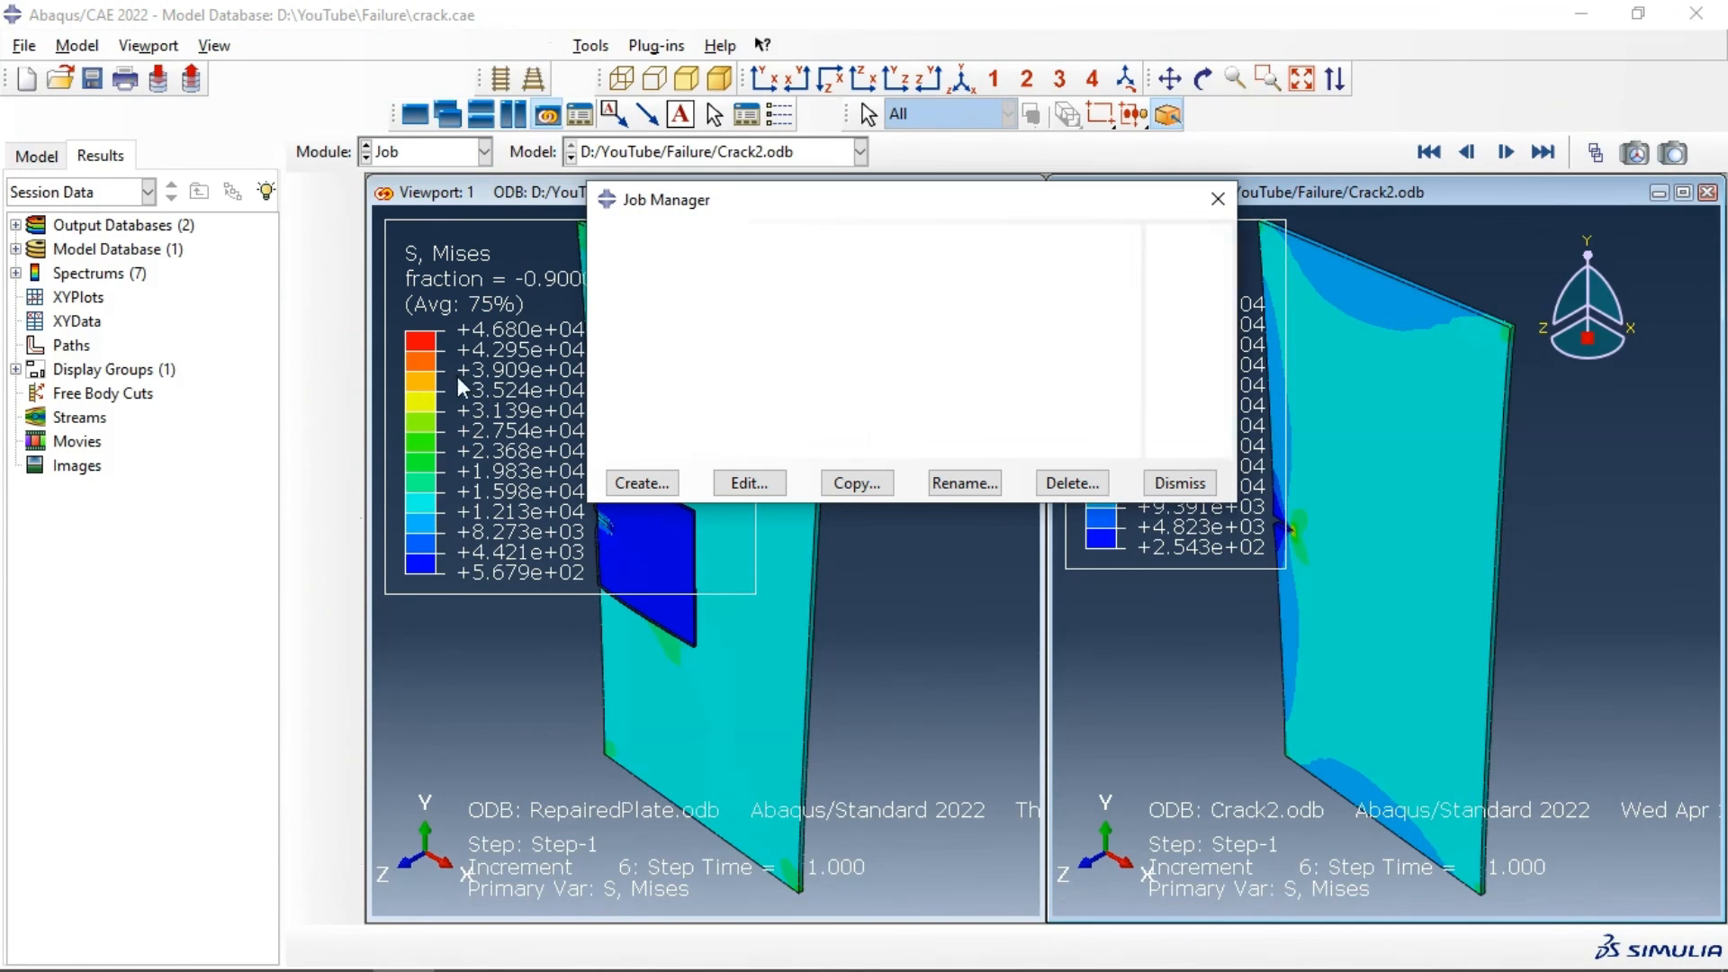
left_click(1187, 380)
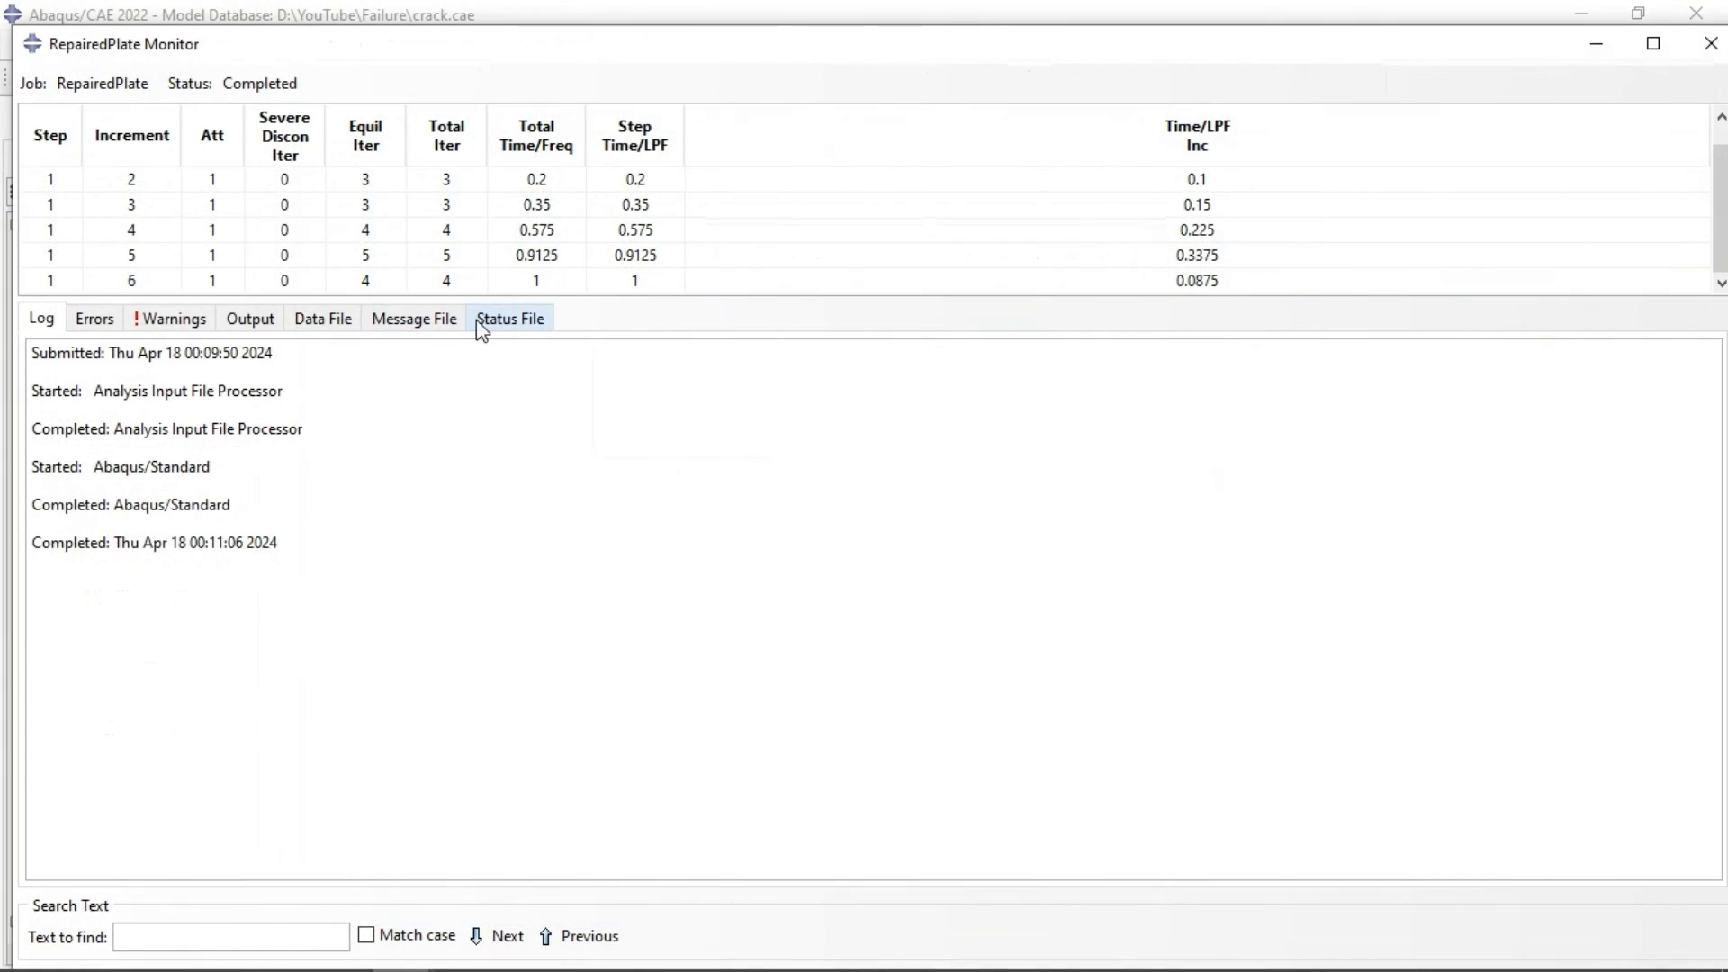
left_click(349, 322)
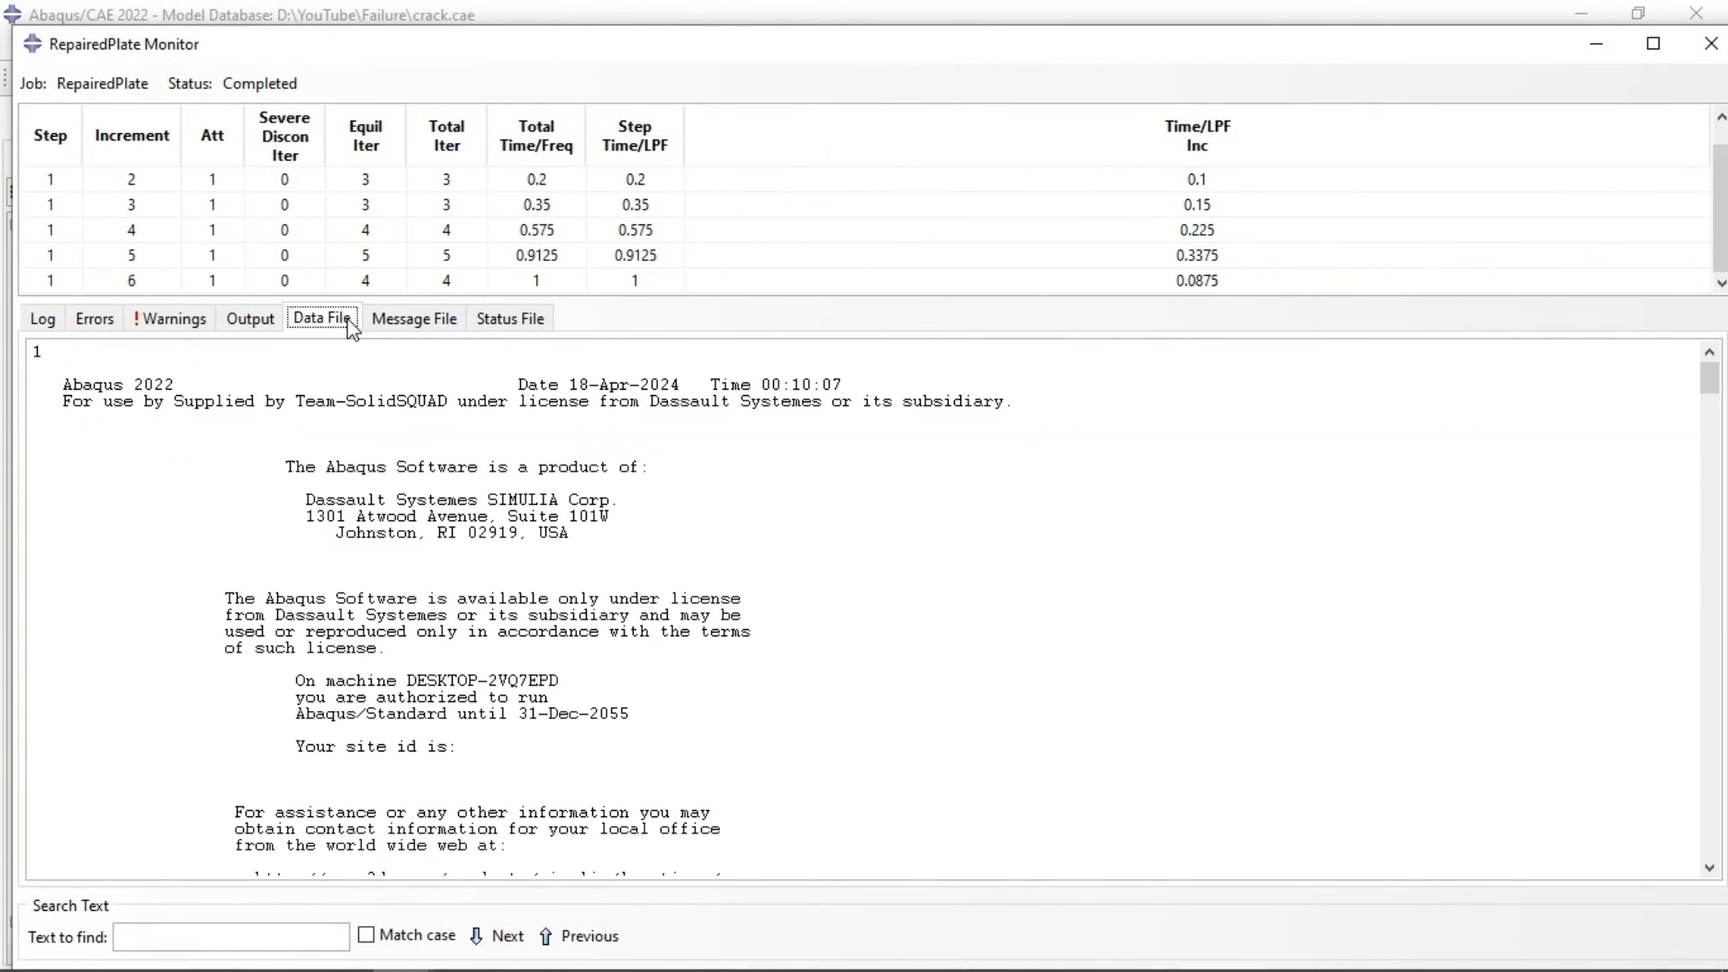
Step: Examine the increment 1 J-integral estimates for the five contours in the data file, and put away the monitor and Job Manager
scroll(489, 376, "down", 20)
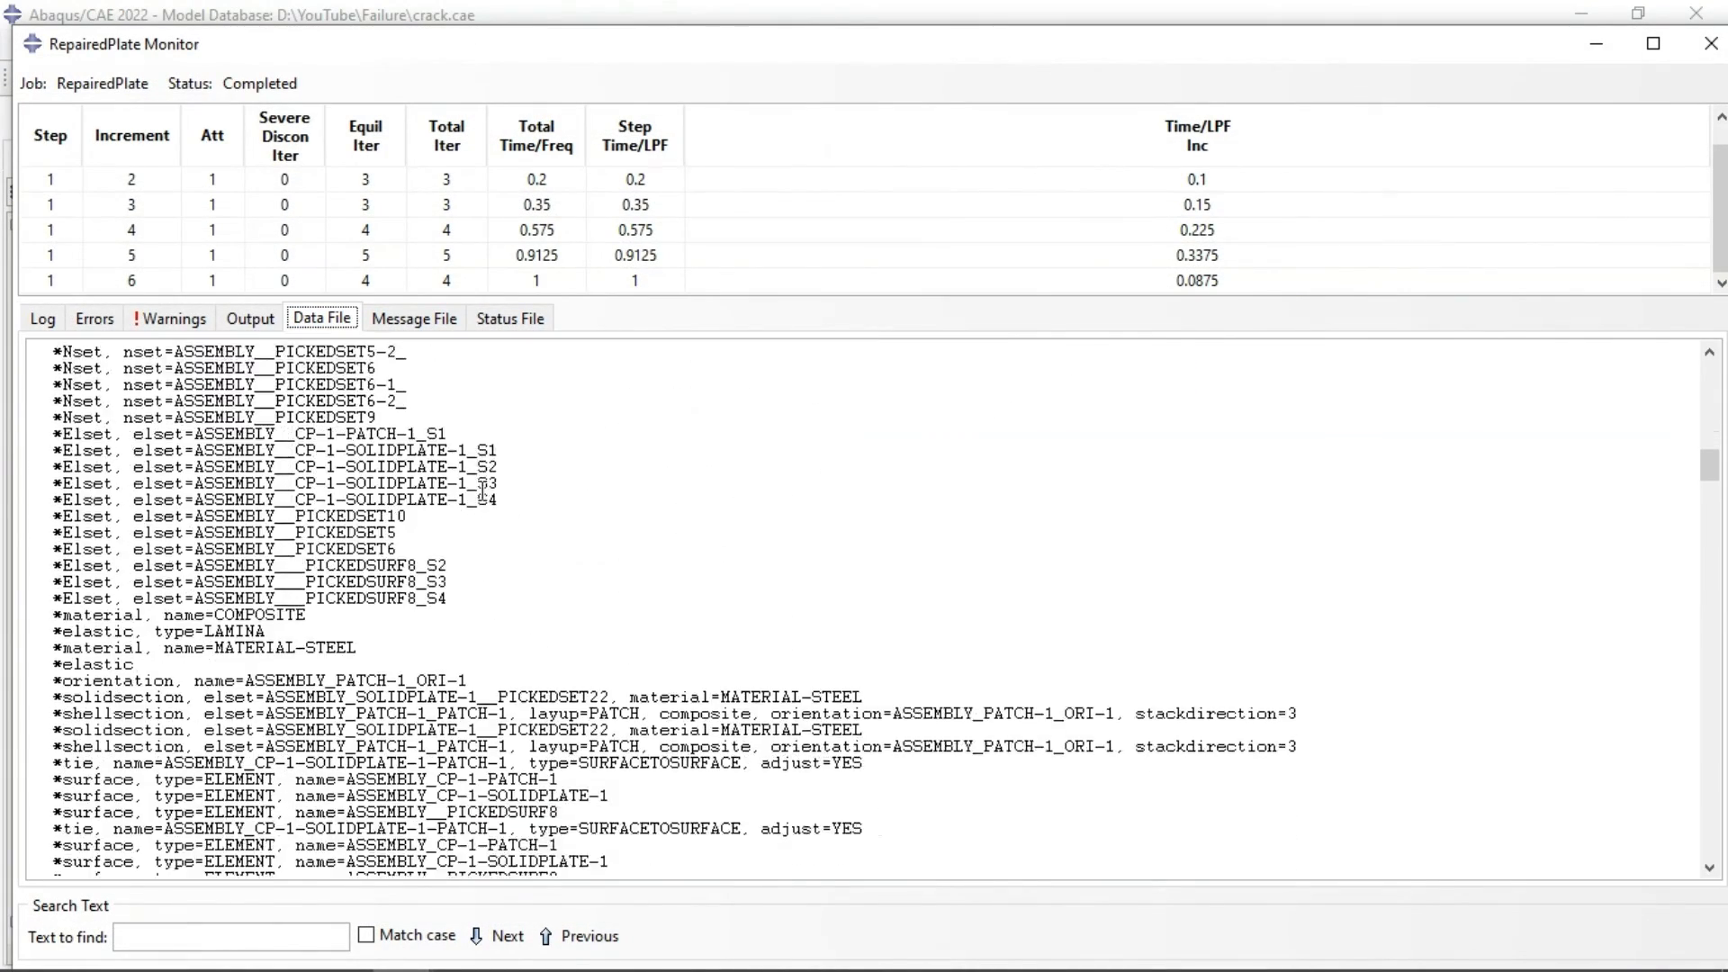
scroll(476, 496, "down", 20)
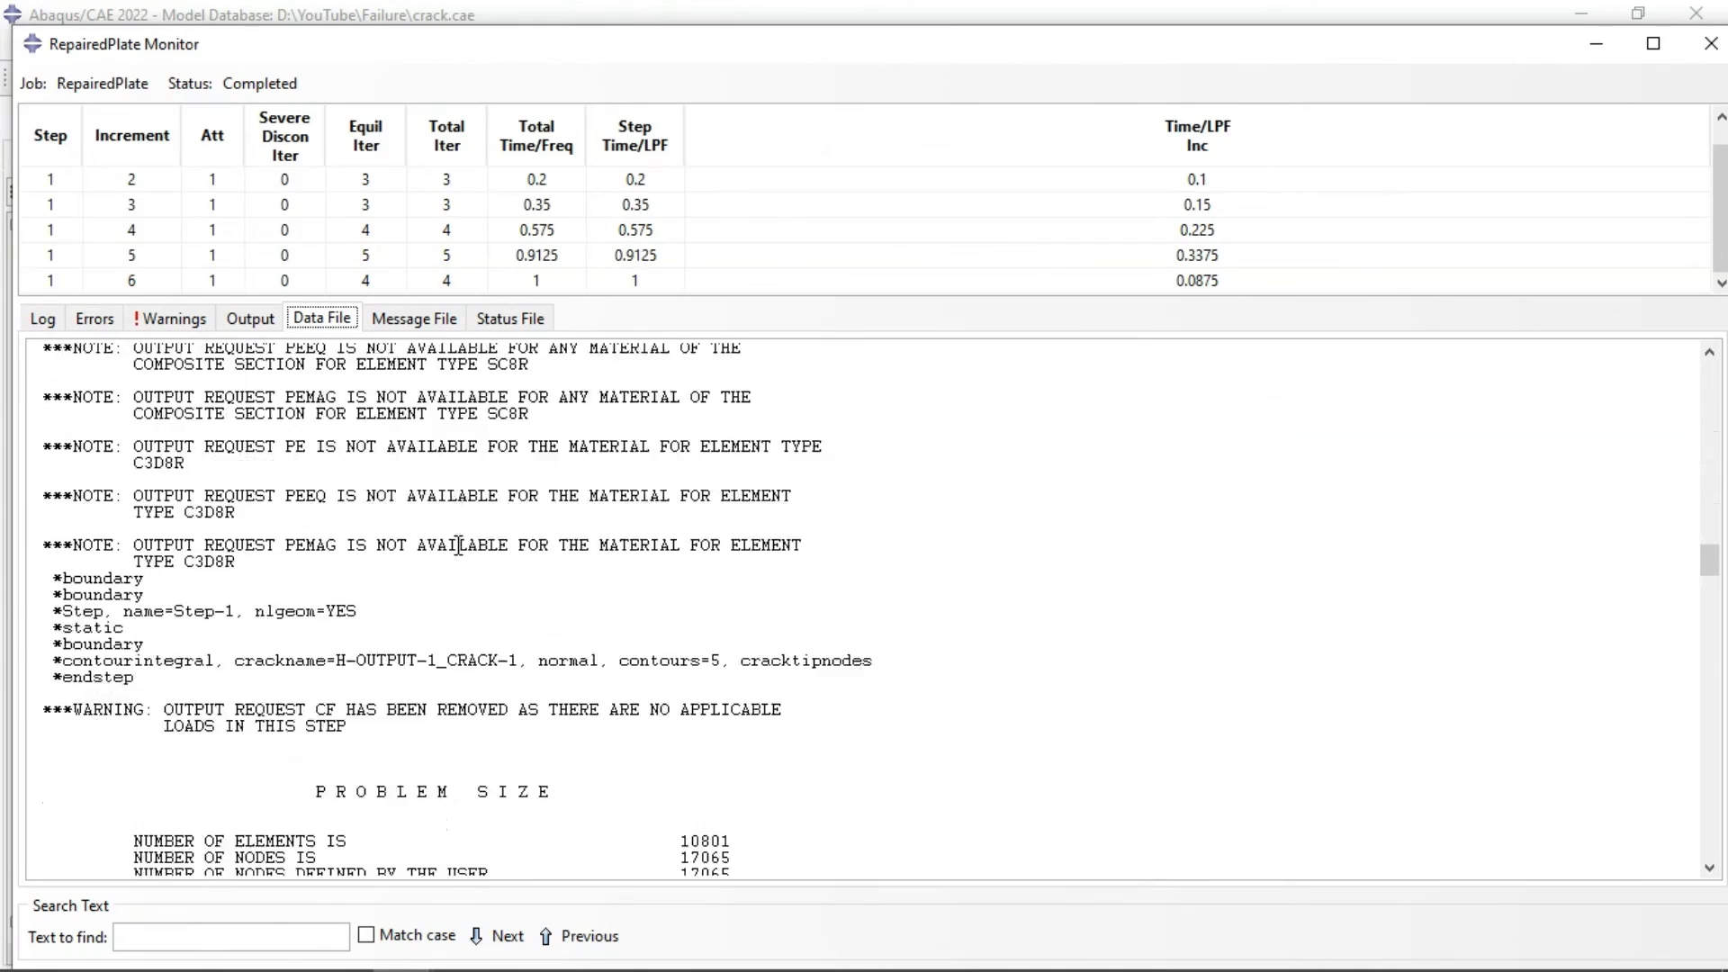
scroll(457, 546, "down", 20)
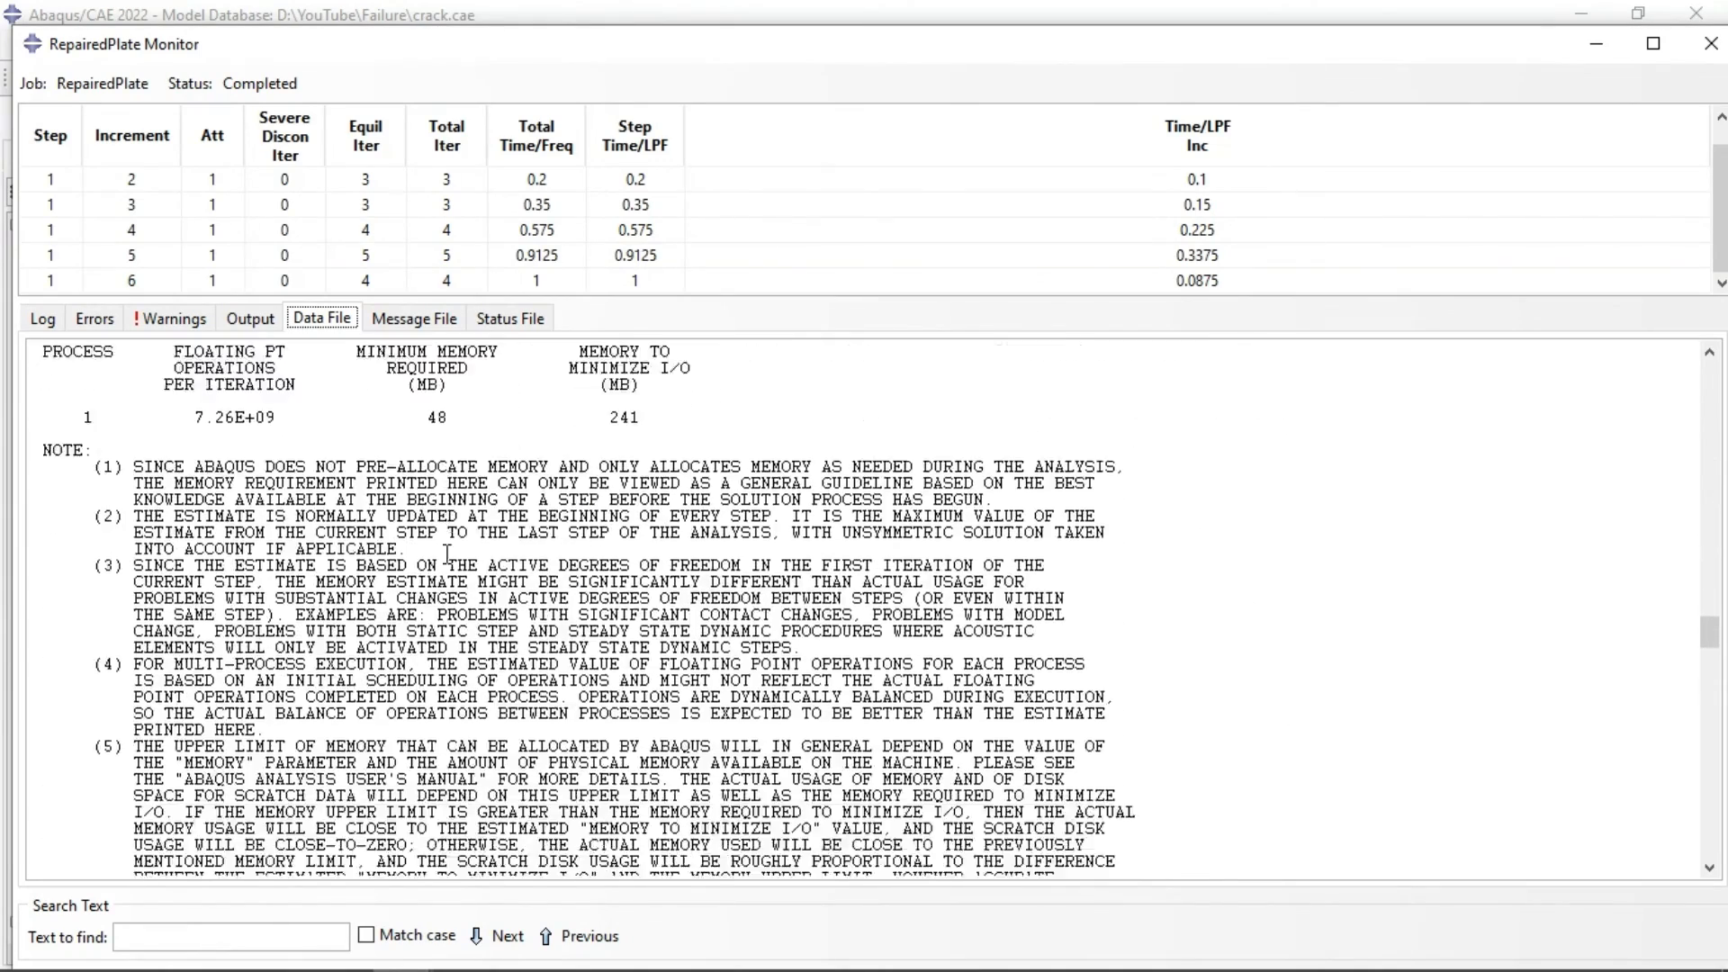
scroll(444, 551, "down", 2)
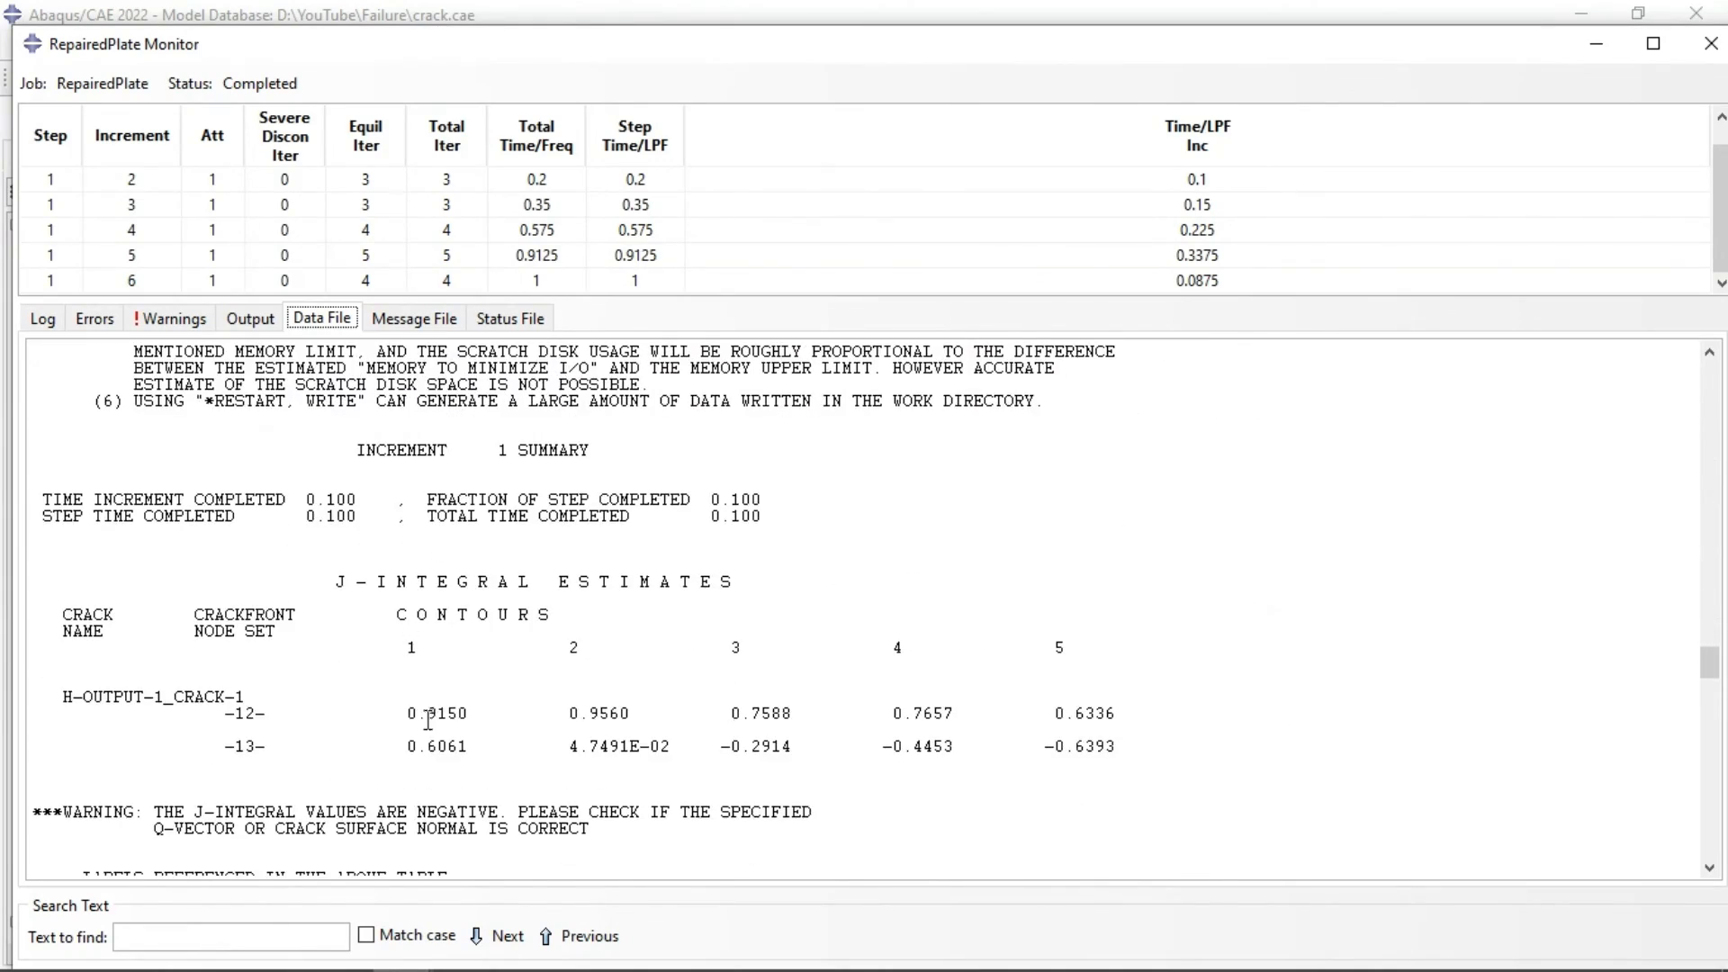
left_click_drag(396, 715, 46, 651)
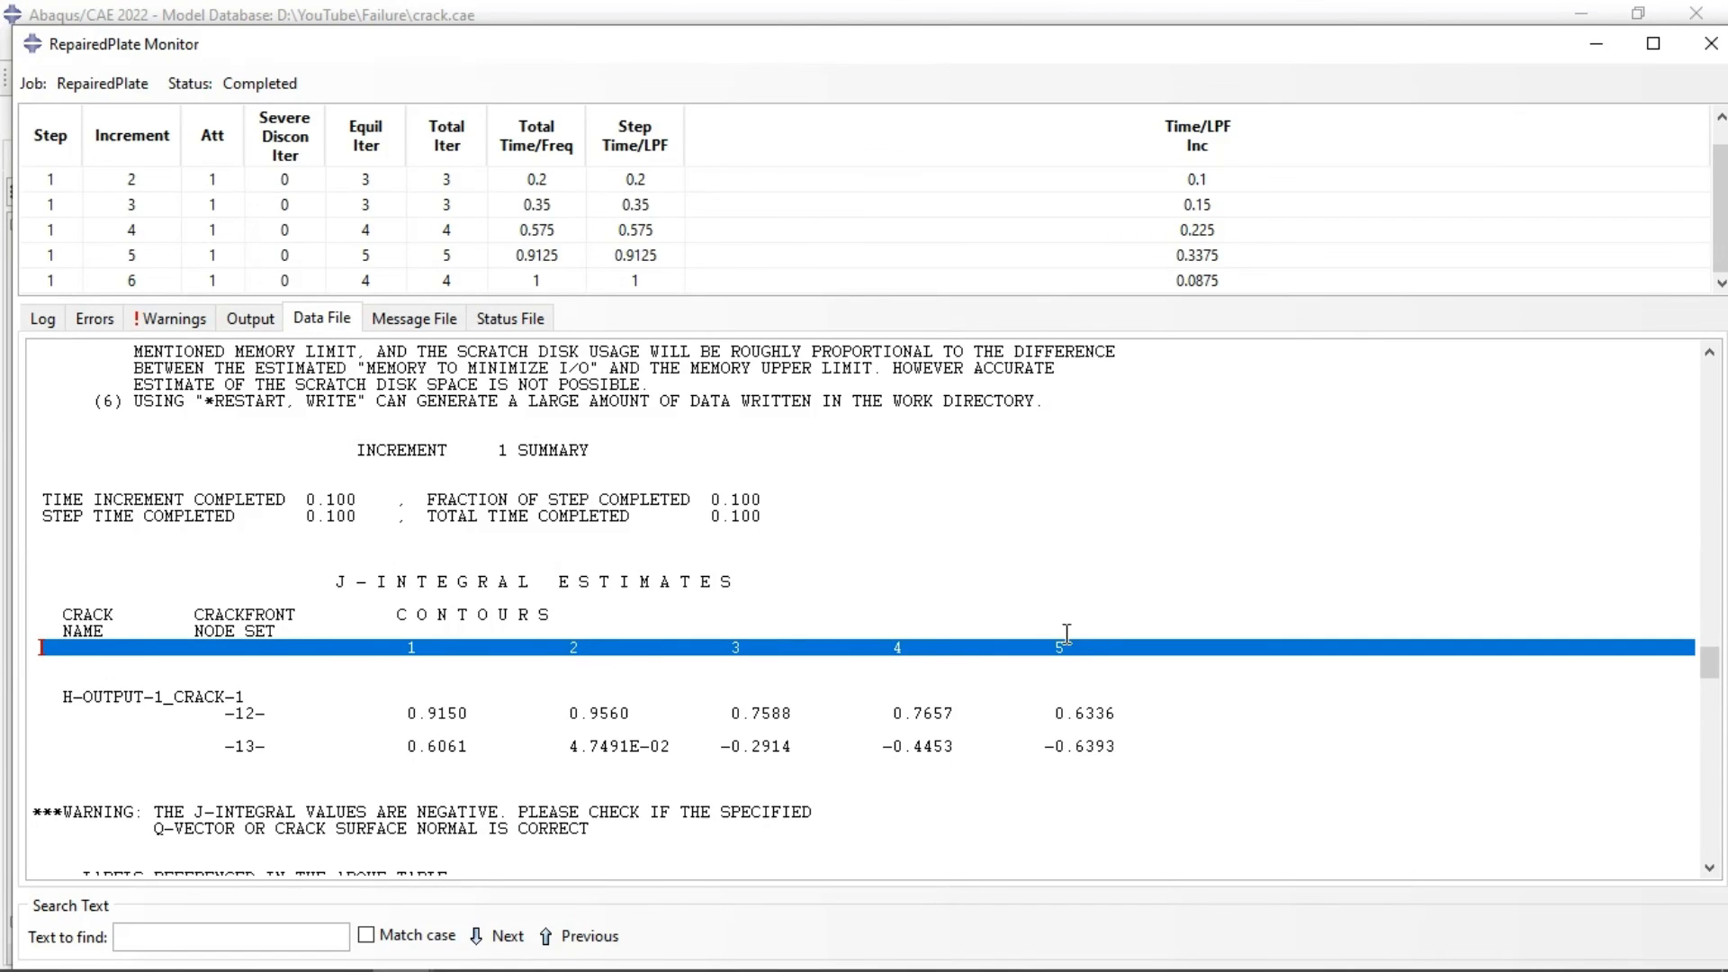
left_click(518, 653)
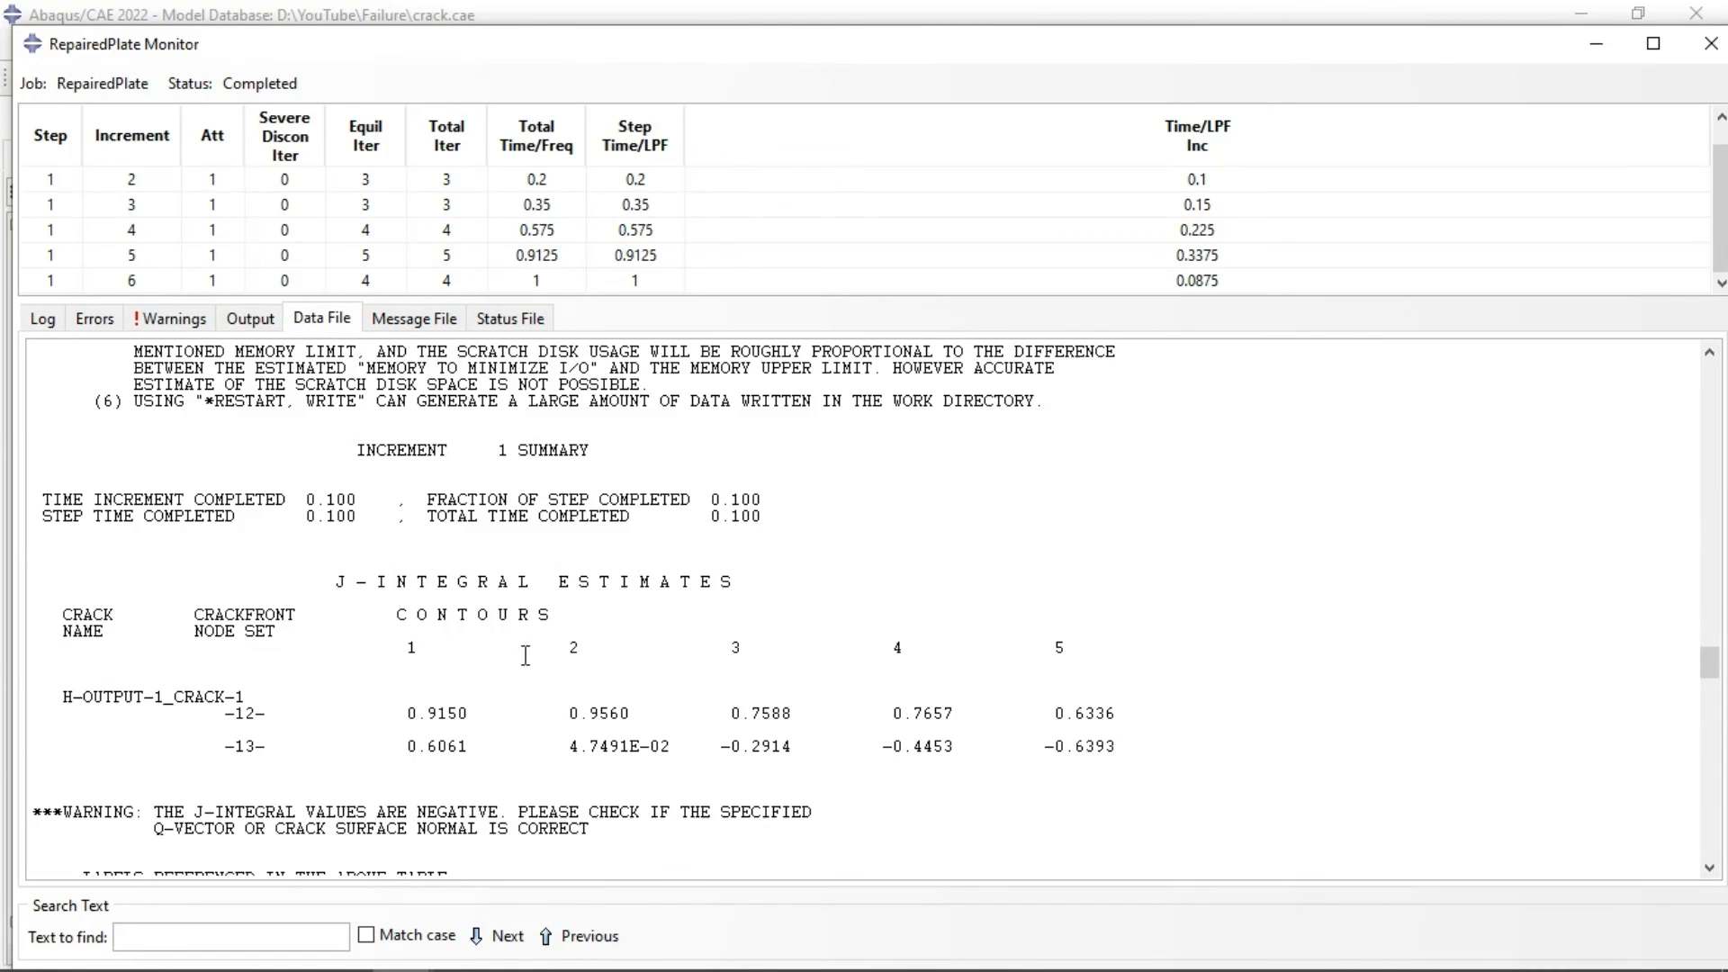
left_click(1599, 47)
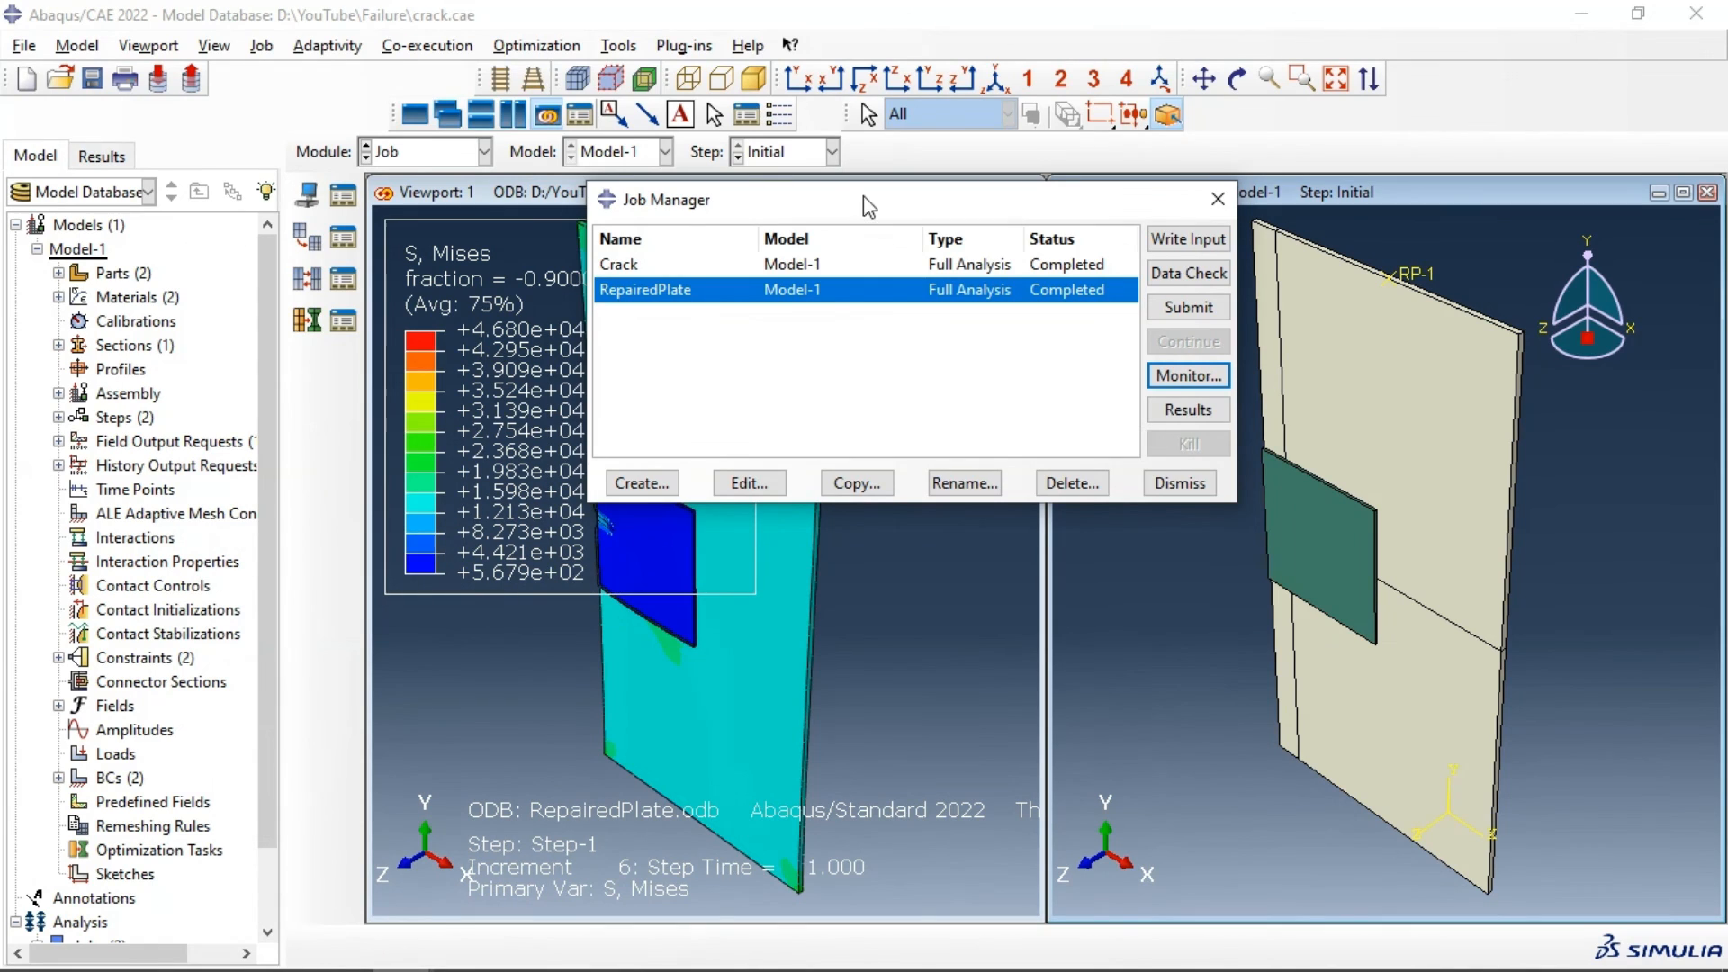
left_click_drag(864, 204, 859, 272)
left_click(1209, 267)
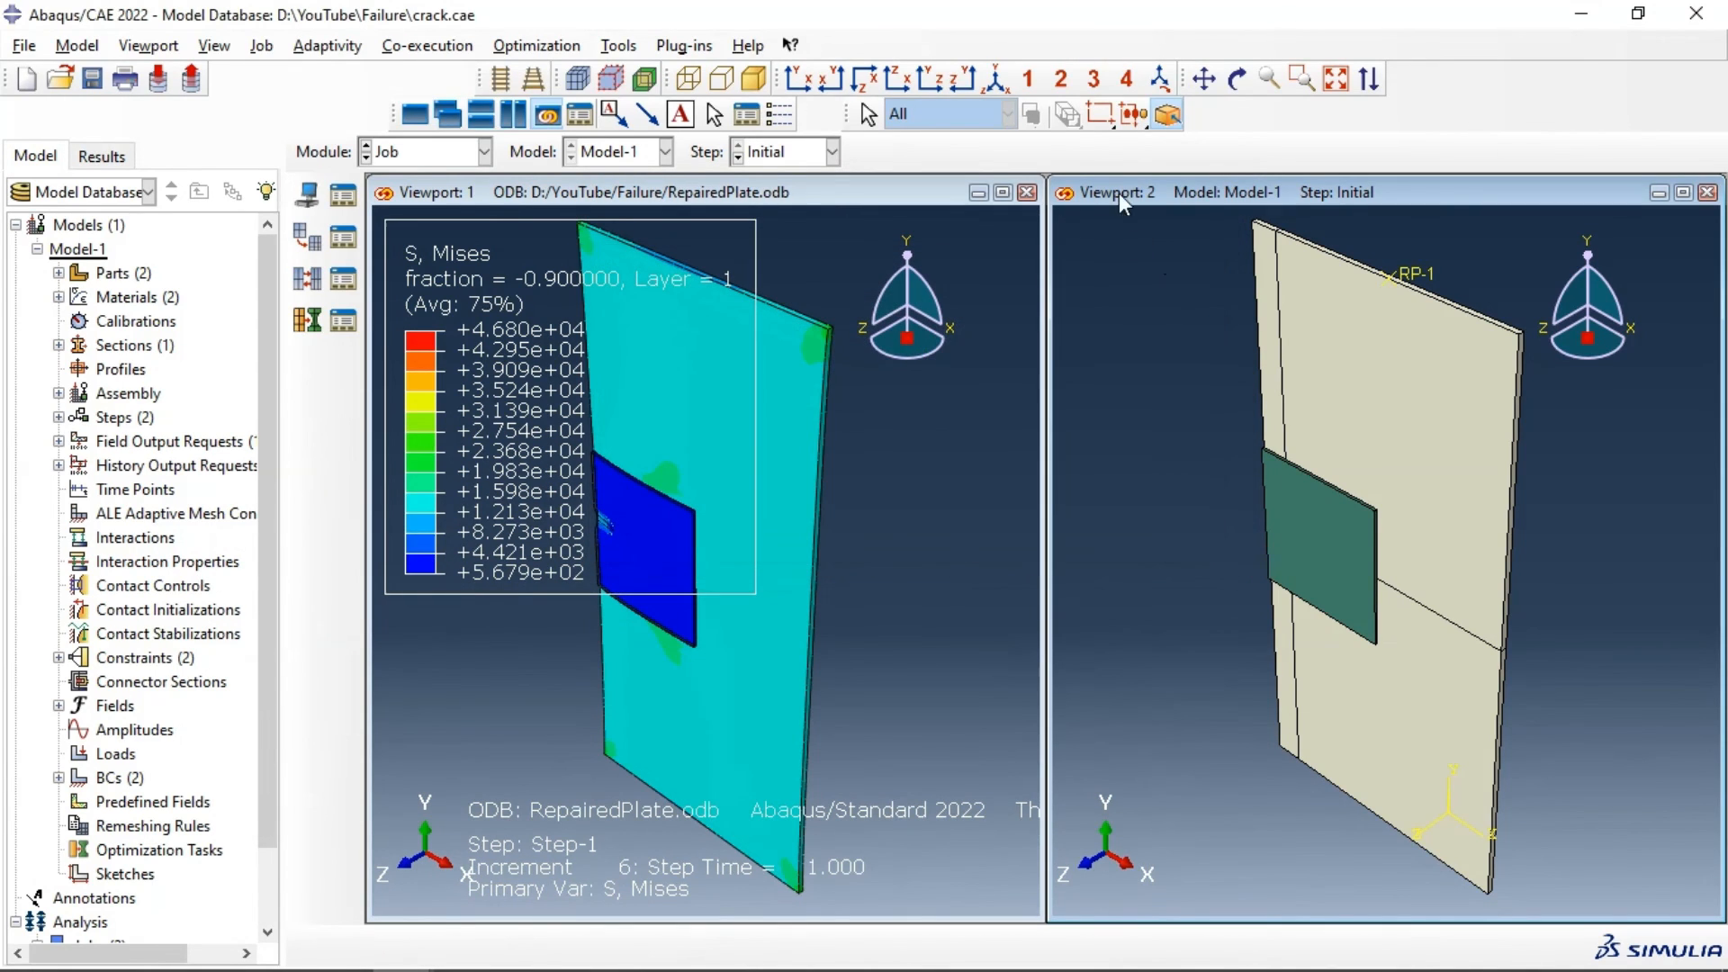